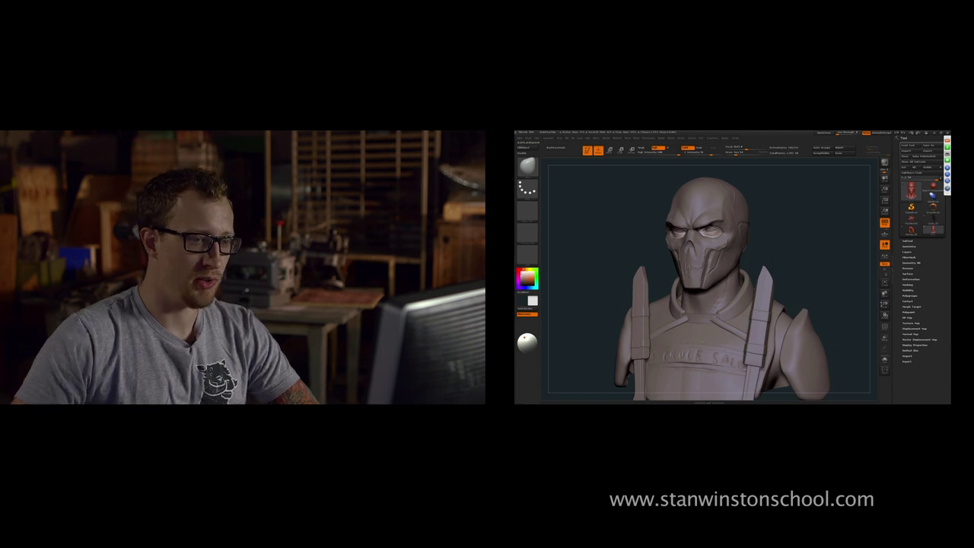
Examine the masked character bust from the front, the side and at different distances
mouse_move(885, 293)
left_mouse_down()
mouse_move(888, 274)
mouse_move(885, 293)
left_mouse_up()
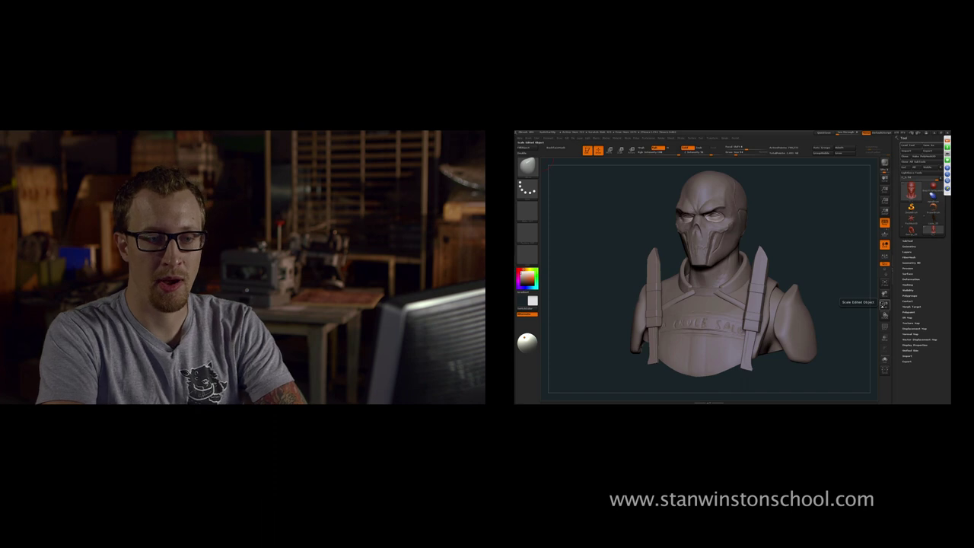
mouse_move(842, 225)
left_mouse_down()
mouse_move(823, 220)
mouse_move(833, 227)
left_mouse_up()
left_click_drag(882, 294, 860, 250)
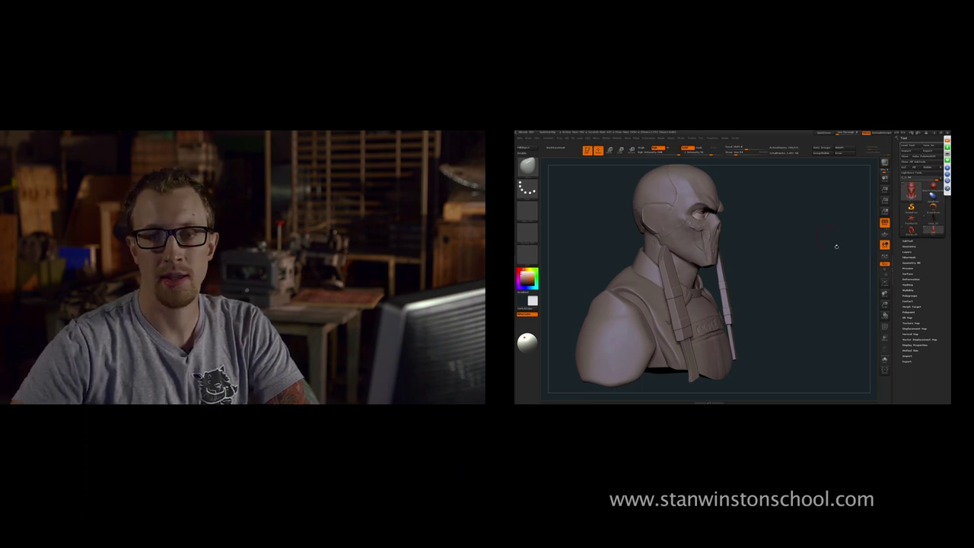
left_click_drag(844, 257, 793, 256)
left_click_drag(884, 294, 896, 298)
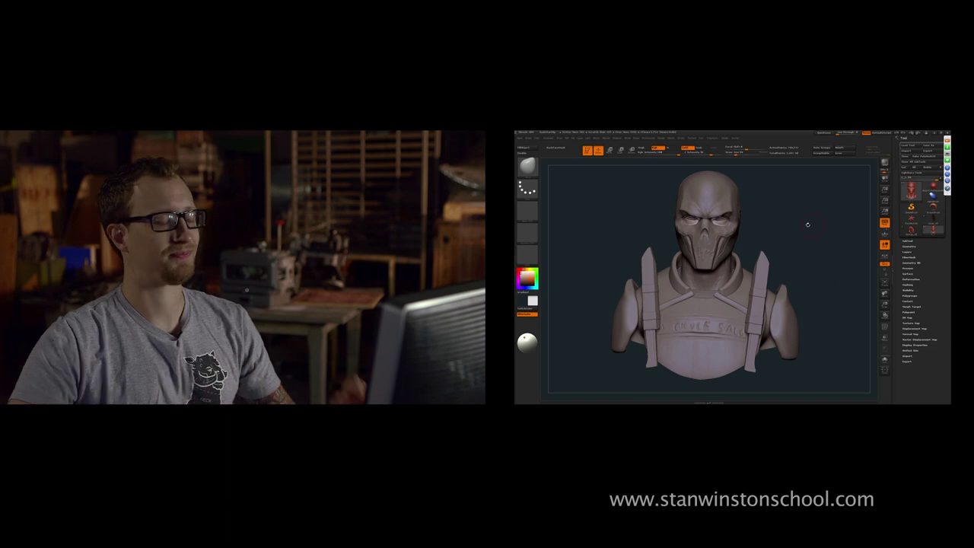
left_click_drag(806, 226, 814, 227)
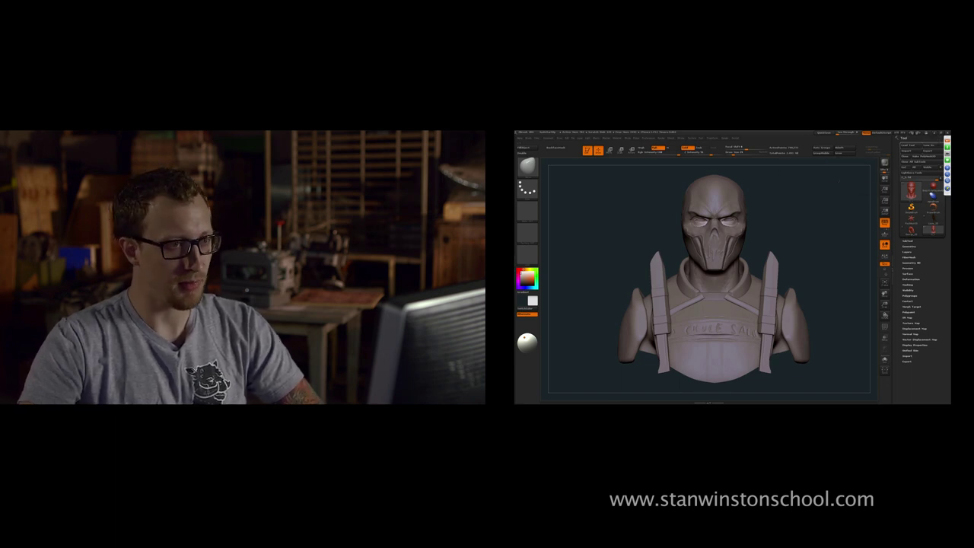
left_click_drag(831, 179, 863, 180)
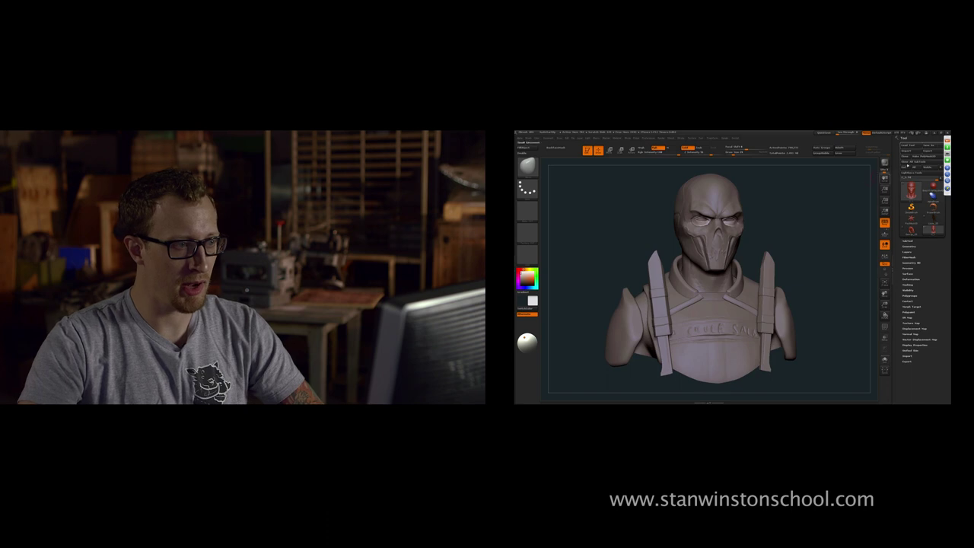
Switch to Chrome, search the web for "chghub" in a new tab, and open the CGHub site from the results
left_click(935, 132)
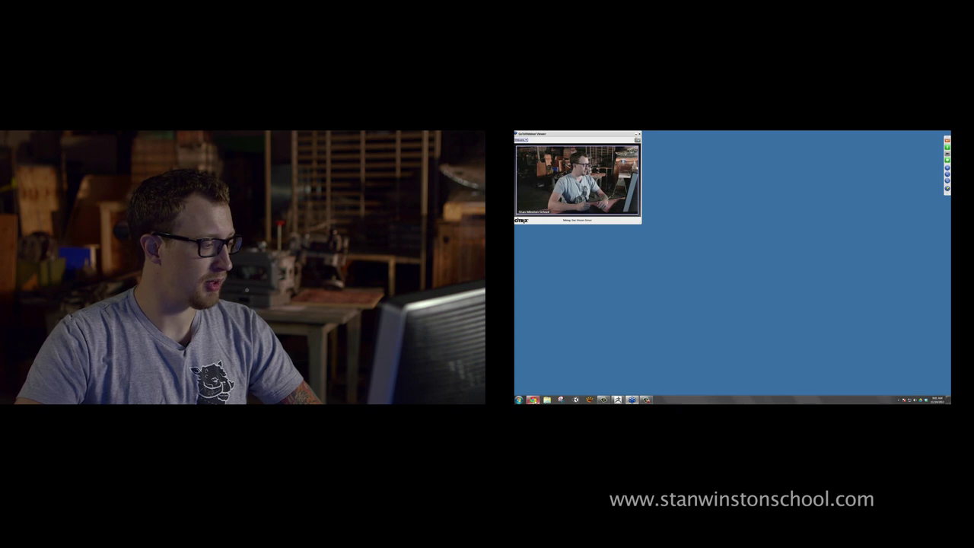
left_click(532, 400)
left_click(600, 154)
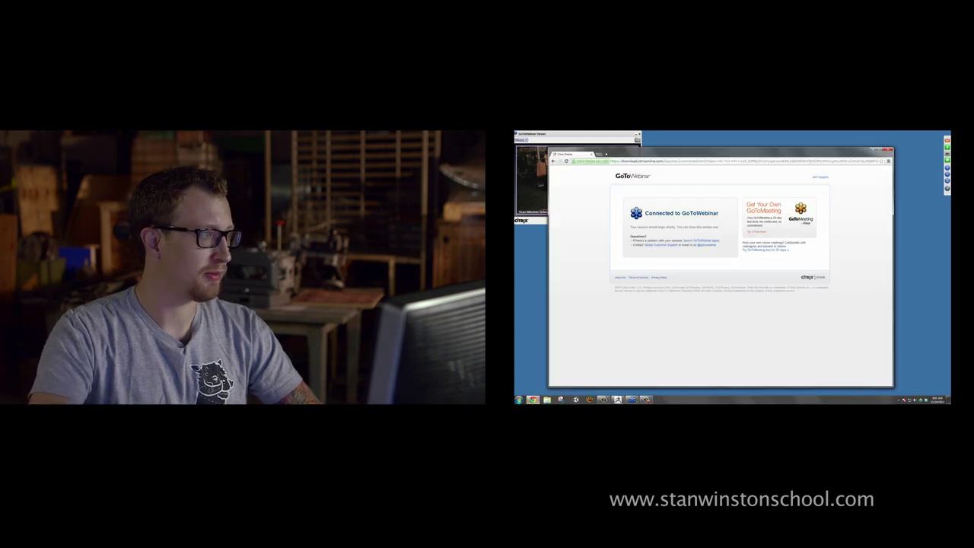
type("ch")
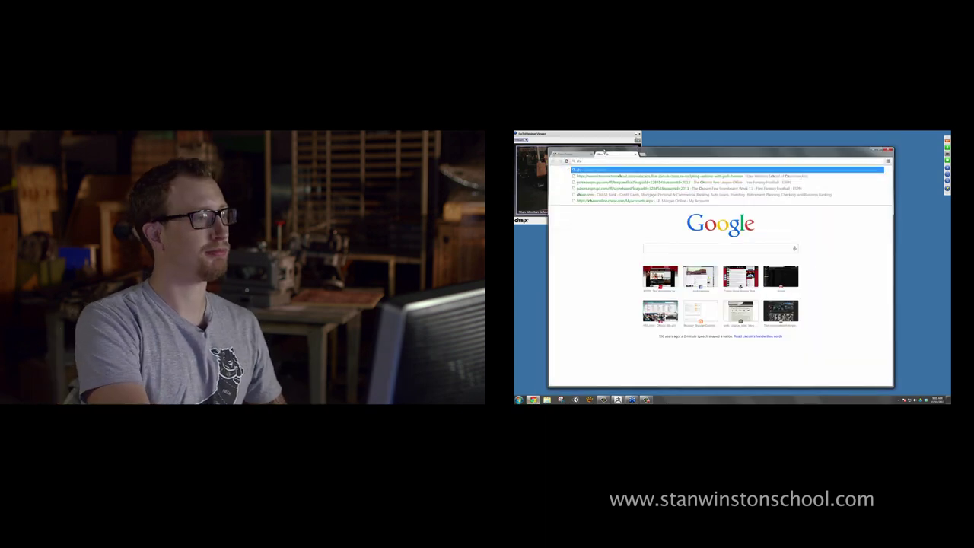
type("ghub")
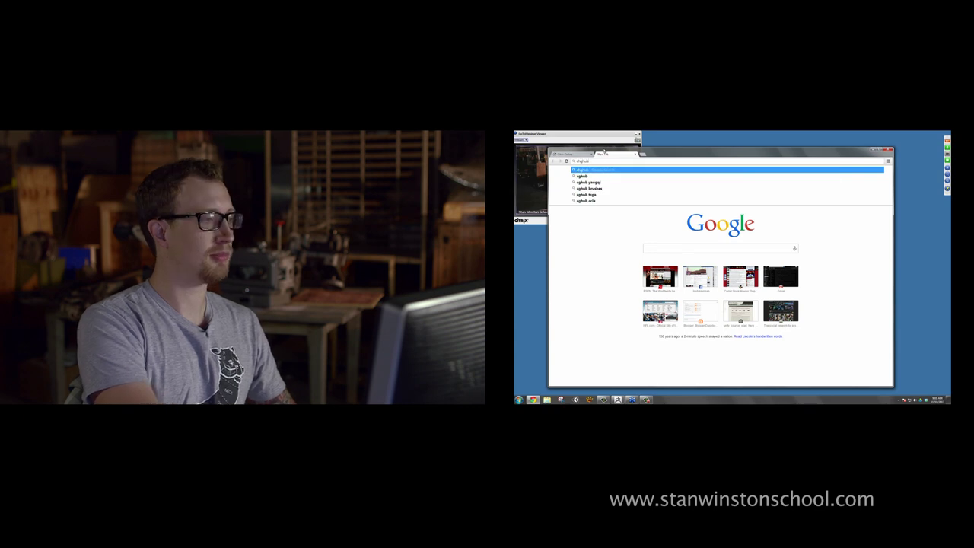
key("Return")
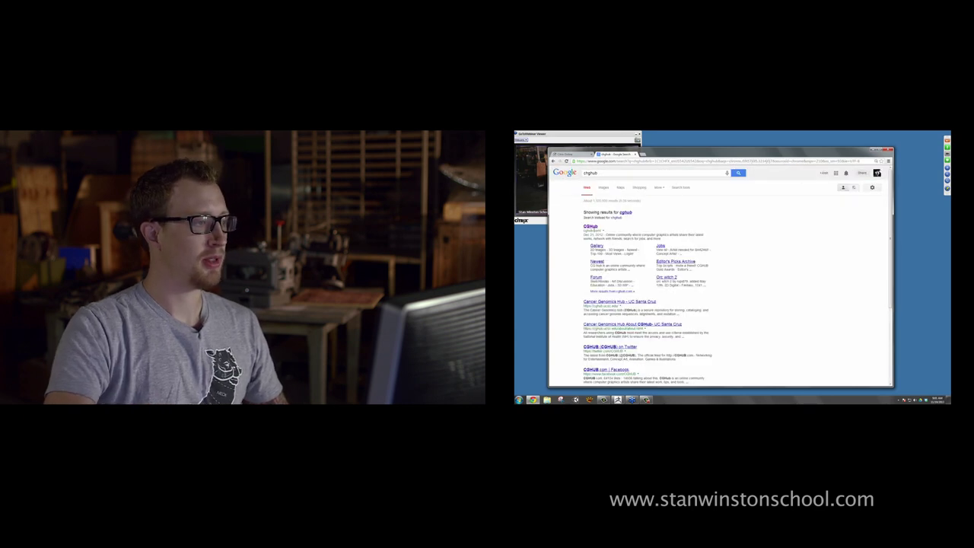
left_click(590, 226)
Search CGHUB for "droidsforsale" and open the DroidsForSale profile
left_click(794, 171)
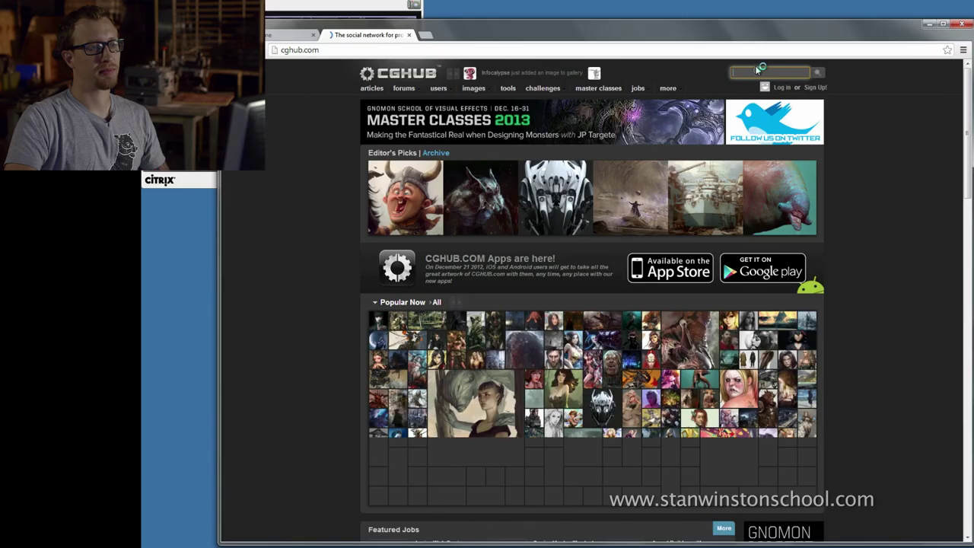
type("droidsforsale")
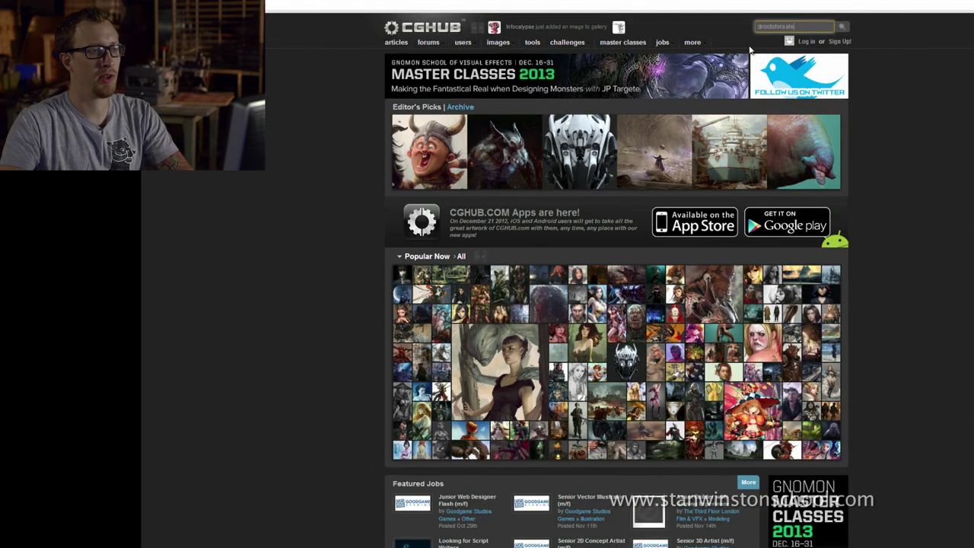
left_click(806, 28)
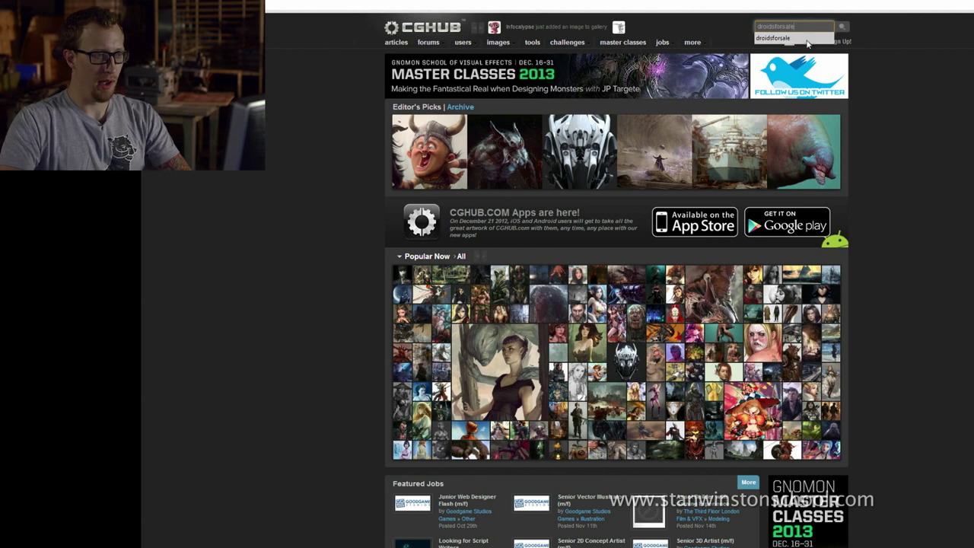
left_click(849, 29)
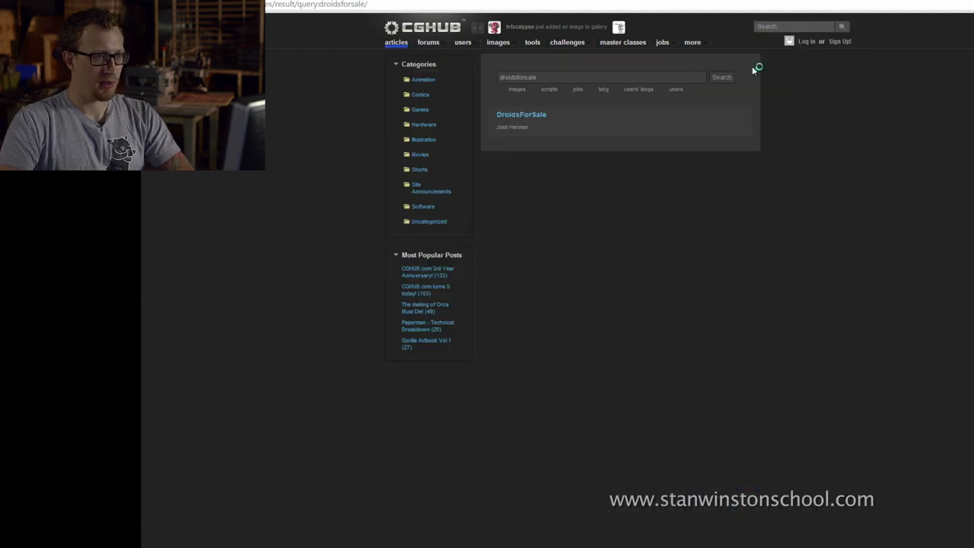
left_click(528, 116)
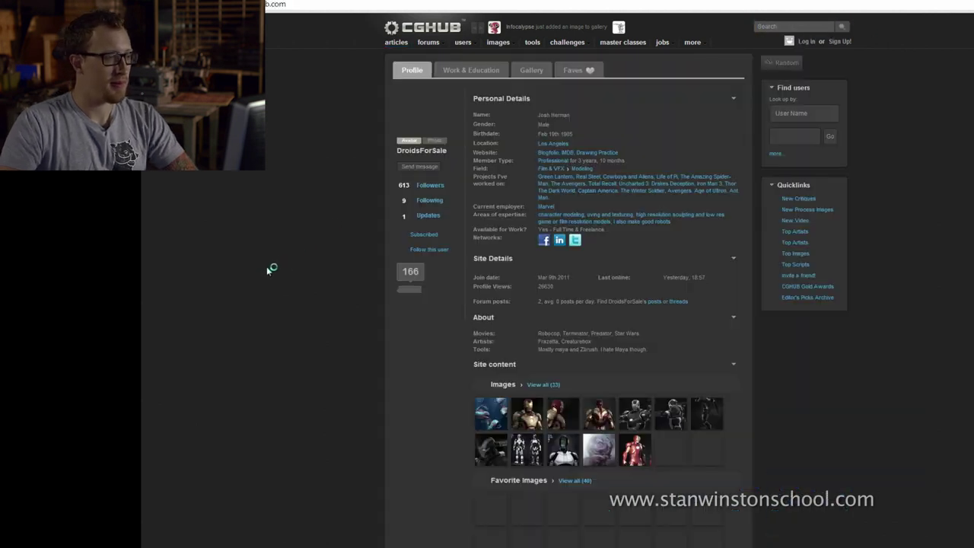
Show all of the profile's images and open the Red Finned Slarks artwork
scroll(259, 303, "down", 1)
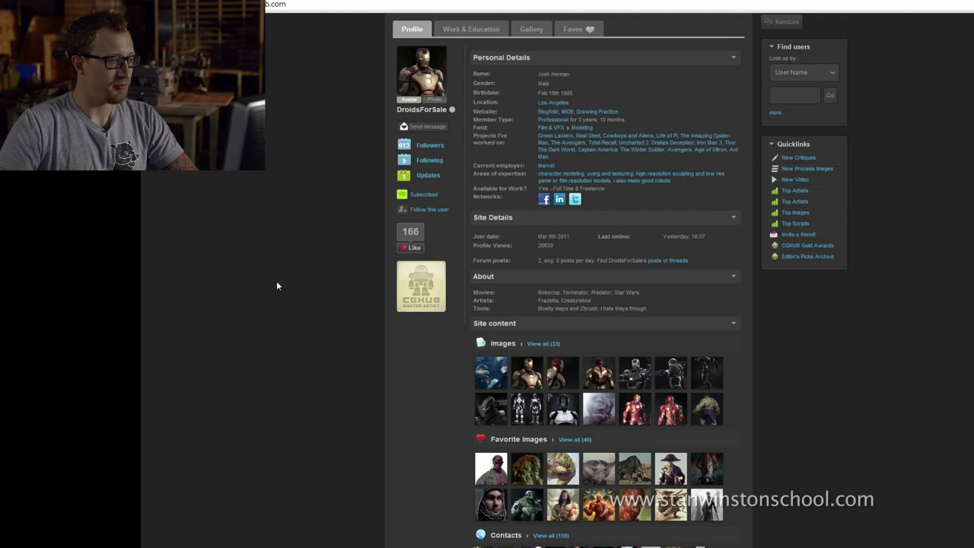
scroll(315, 358, "down", 1)
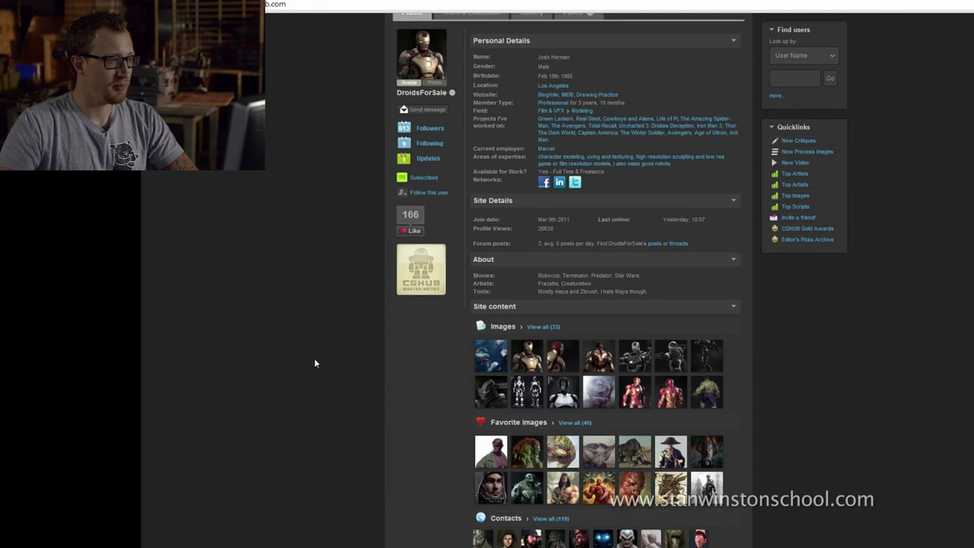
left_click(548, 327)
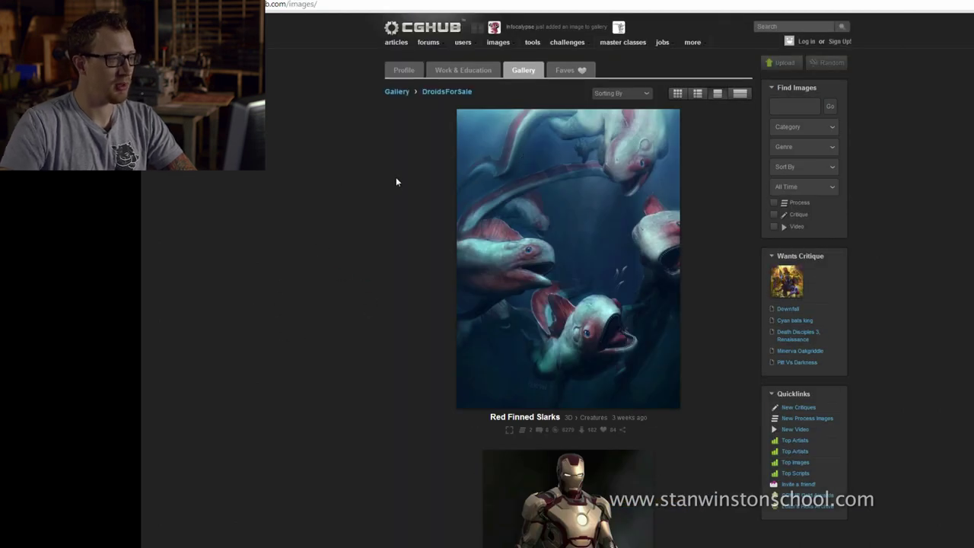
scroll(328, 250, "down", 2)
left_click(492, 176)
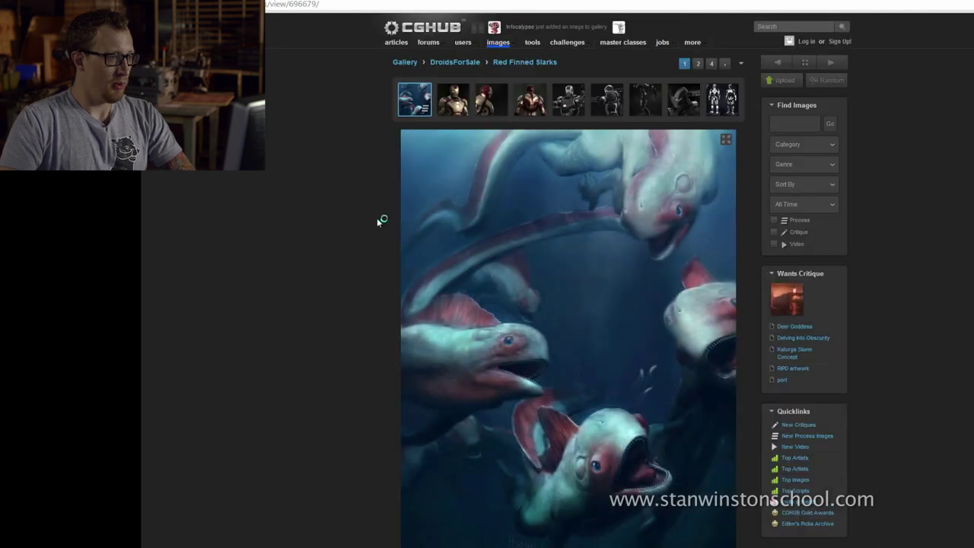
Examine the Red Finned Slarks artwork enlarged, along with the process images beneath it
left_click(727, 142)
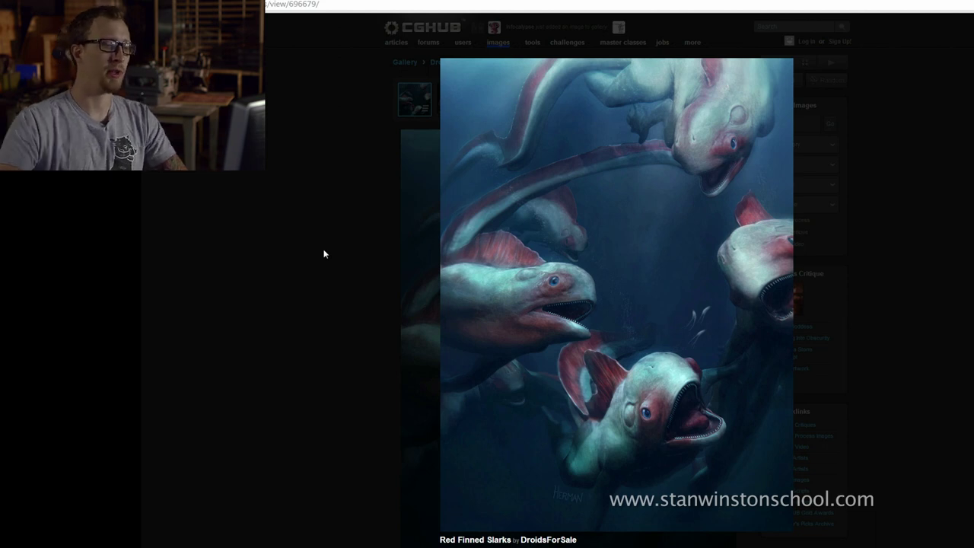
left_click(918, 117)
scroll(910, 114, "down", 7)
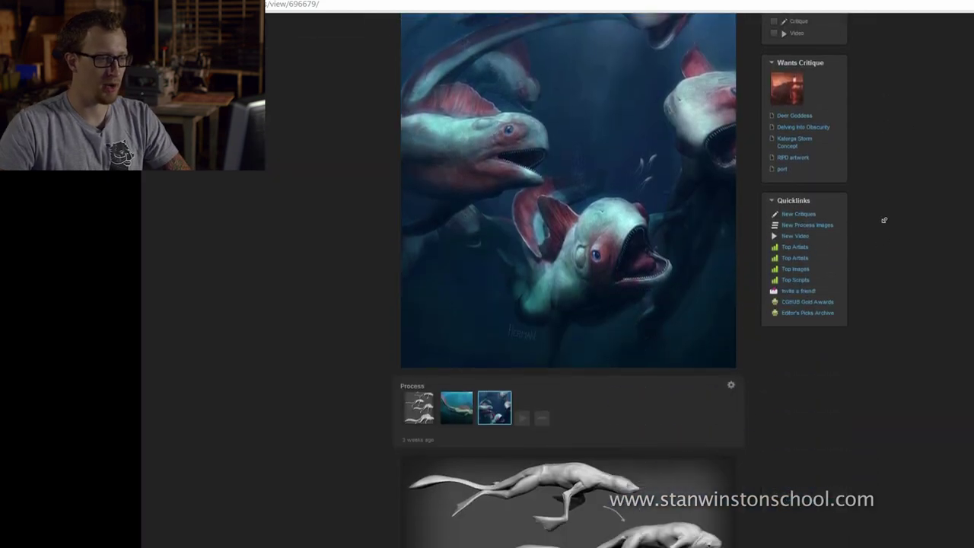
scroll(899, 137, "down", 2)
scroll(653, 198, "down", 2)
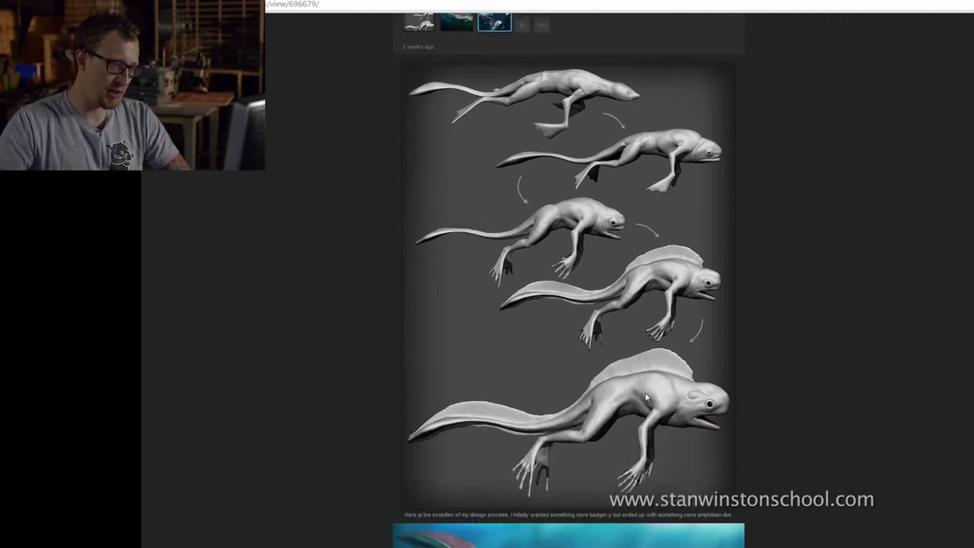
scroll(655, 280, "down", 5)
scroll(841, 228, "down", 1)
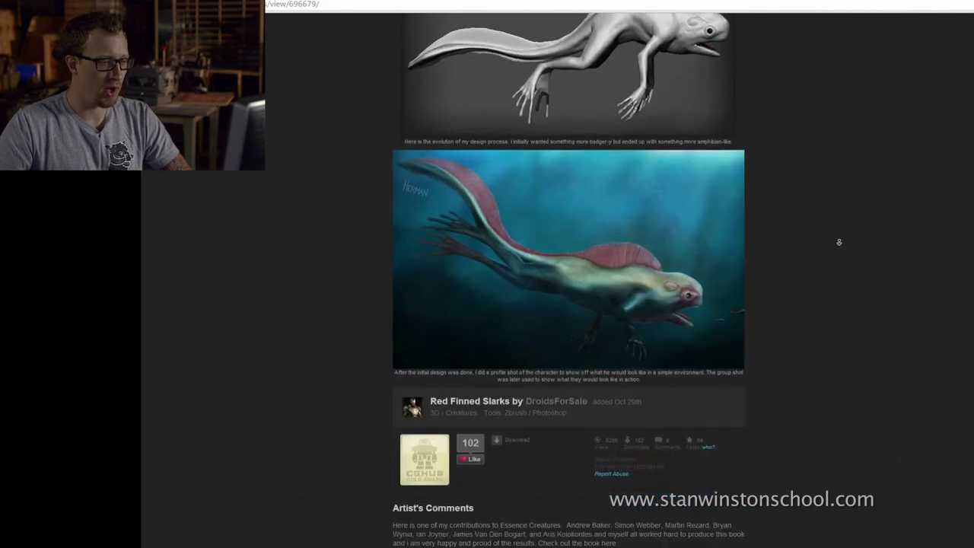
scroll(826, 252, "up", 4)
scroll(827, 167, "up", 15)
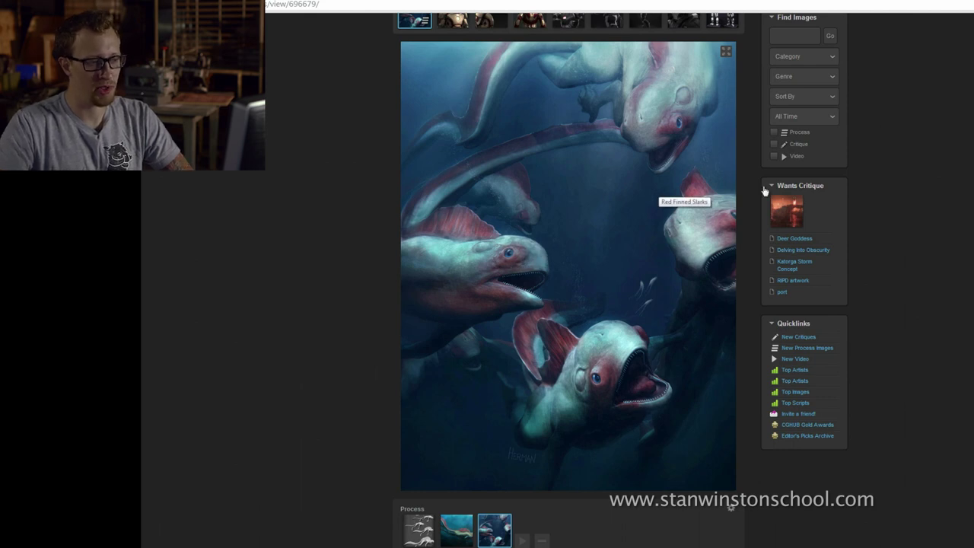
scroll(913, 163, "up", 1)
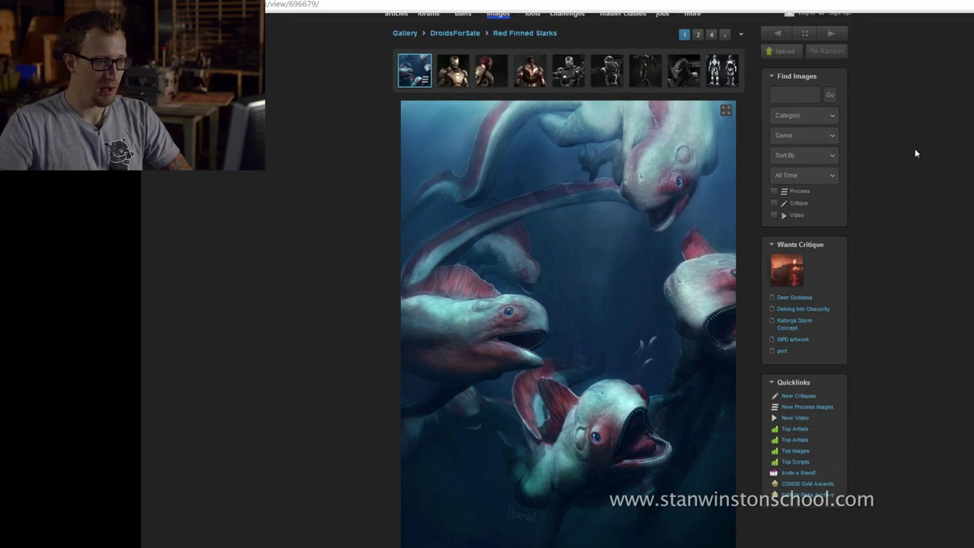
scroll(920, 114, "up", 1)
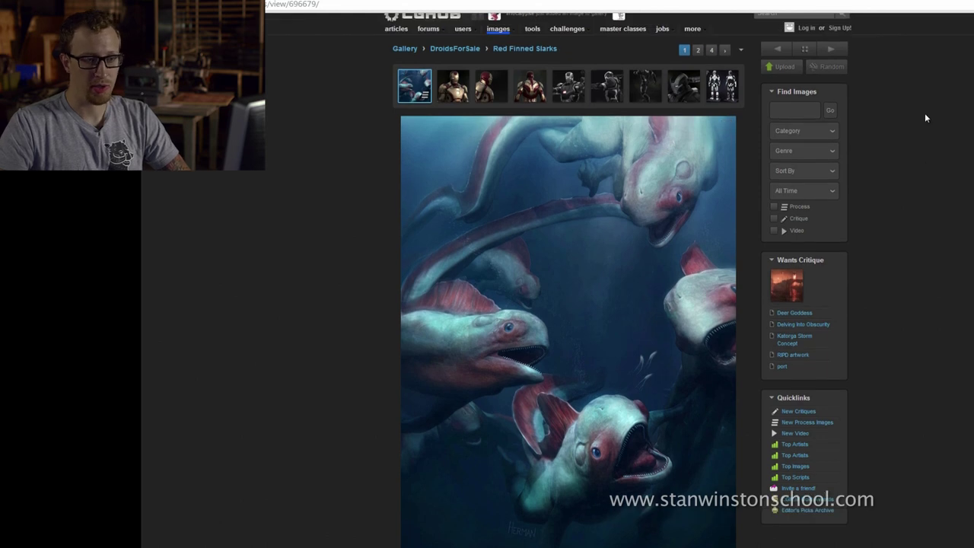
scroll(902, 135, "up", 1)
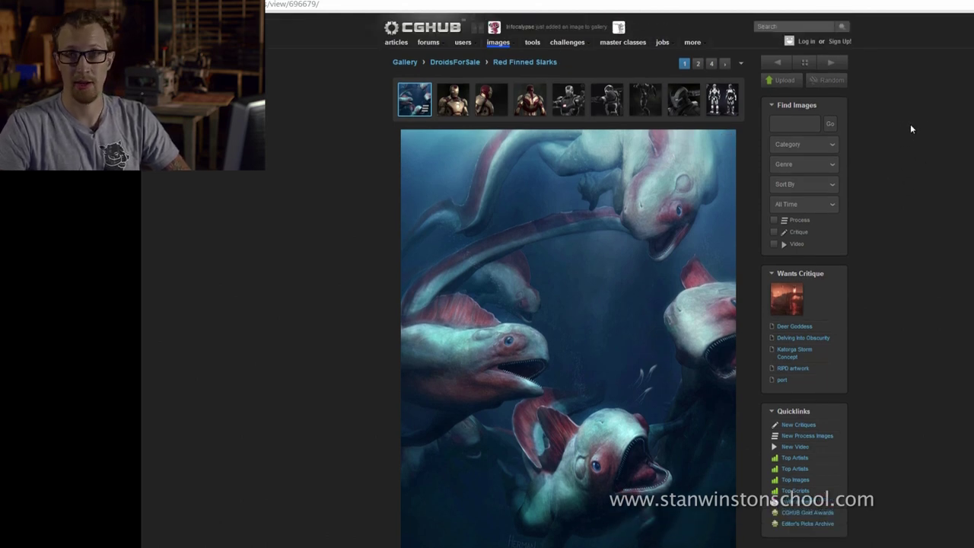
Open the Iron Man 3: Mark 42 Front image and view it enlarged, closing the enlargement when done
left_click(453, 101)
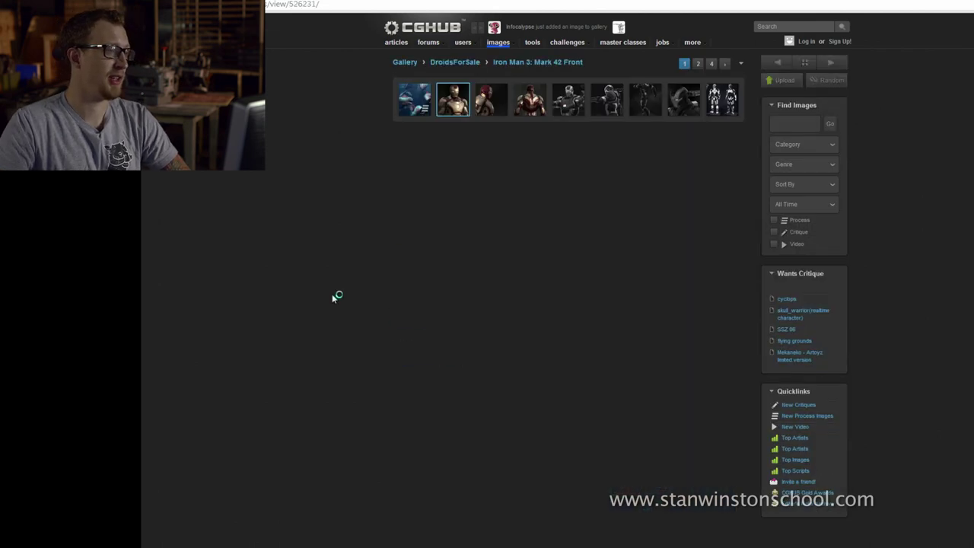
scroll(519, 252, "down", 1)
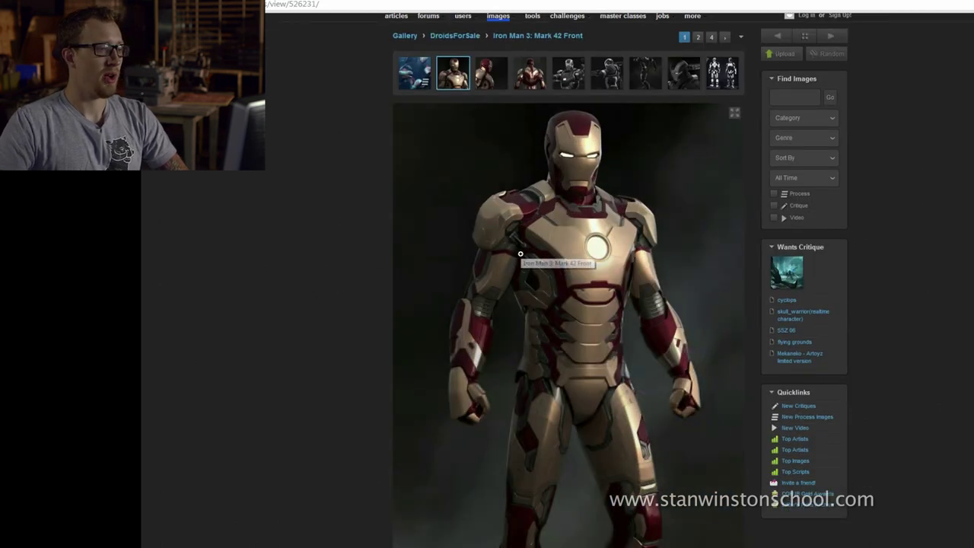
scroll(298, 246, "down", 1)
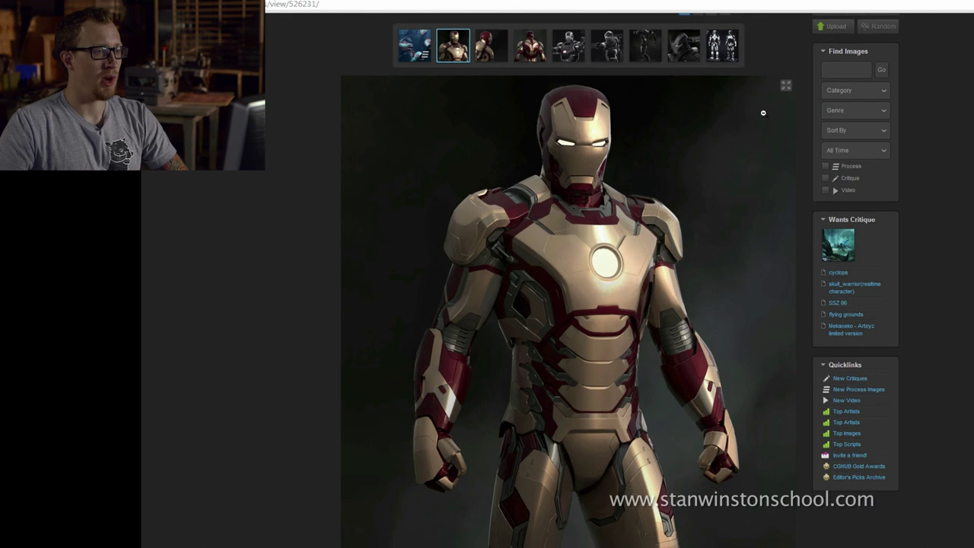
left_click(785, 86)
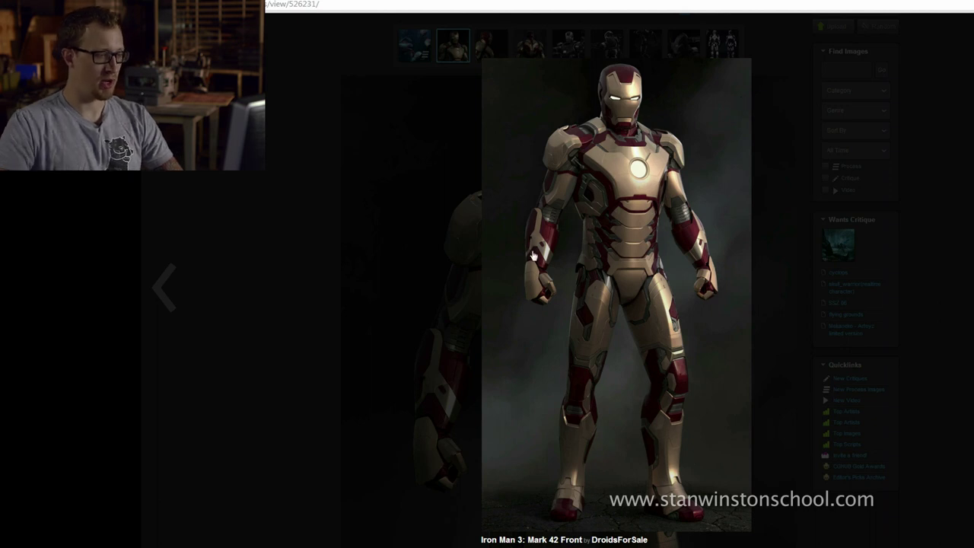
left_click(312, 290)
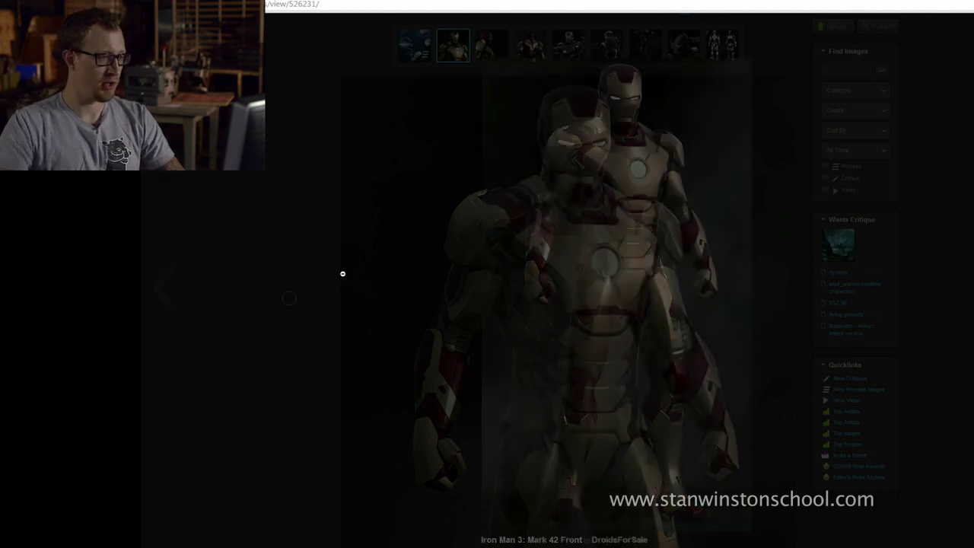
Open the Iron Man Mark VII no-backpack turnaround from the second page of gallery thumbnails
scroll(749, 27, "up", 1)
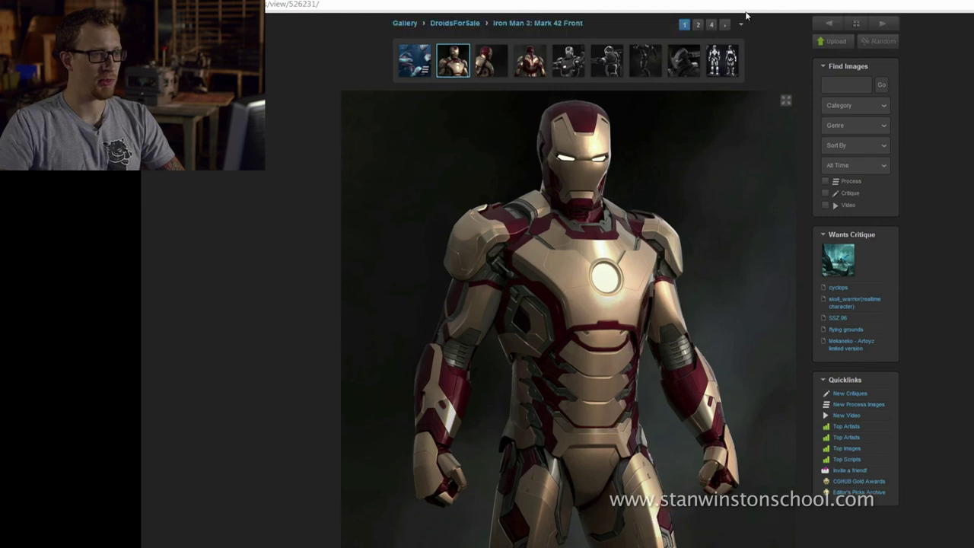
left_click(698, 24)
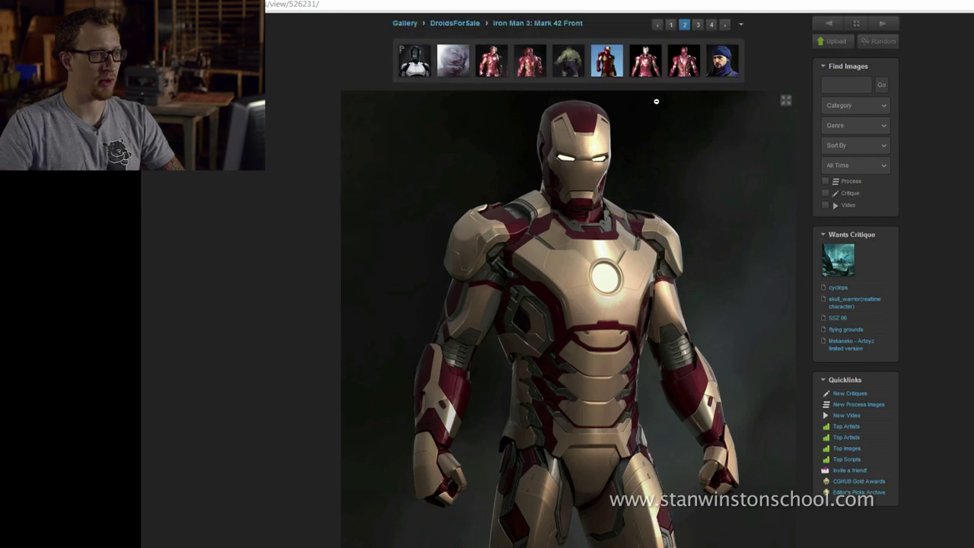
left_click(683, 63)
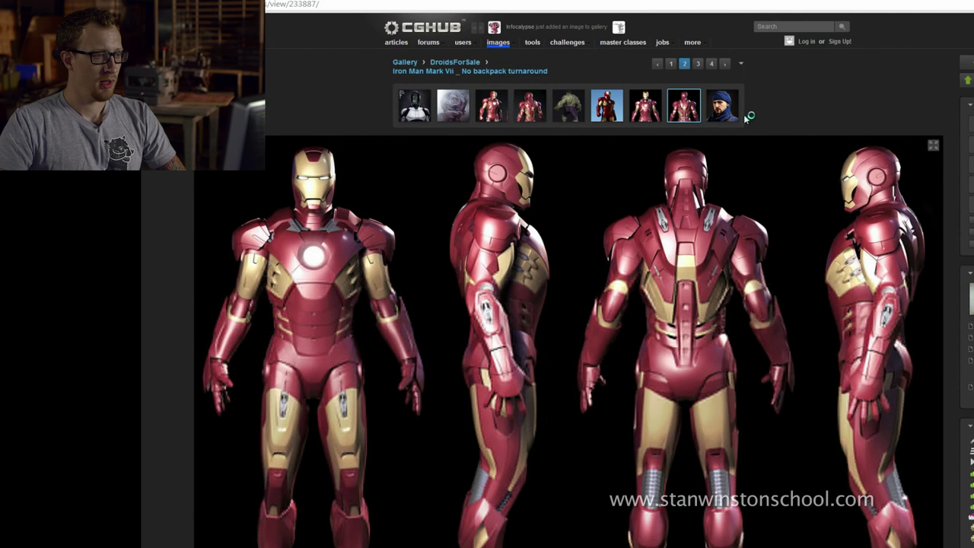
Enlarge the no-backpack turnaround and look through the Mark VII turnaround, Iron Man maquette and The Hulk design maquette images
left_click(937, 152)
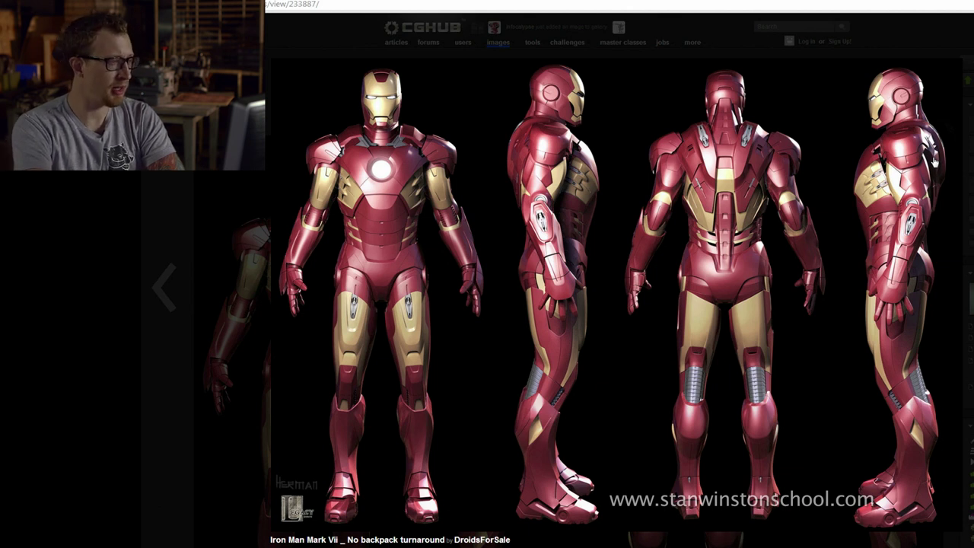
left_click(935, 160)
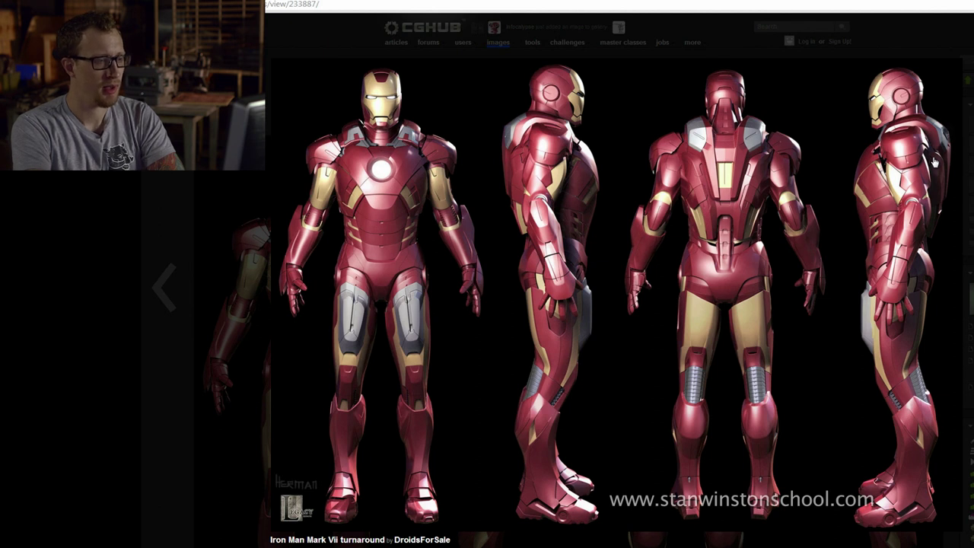
left_click(935, 161)
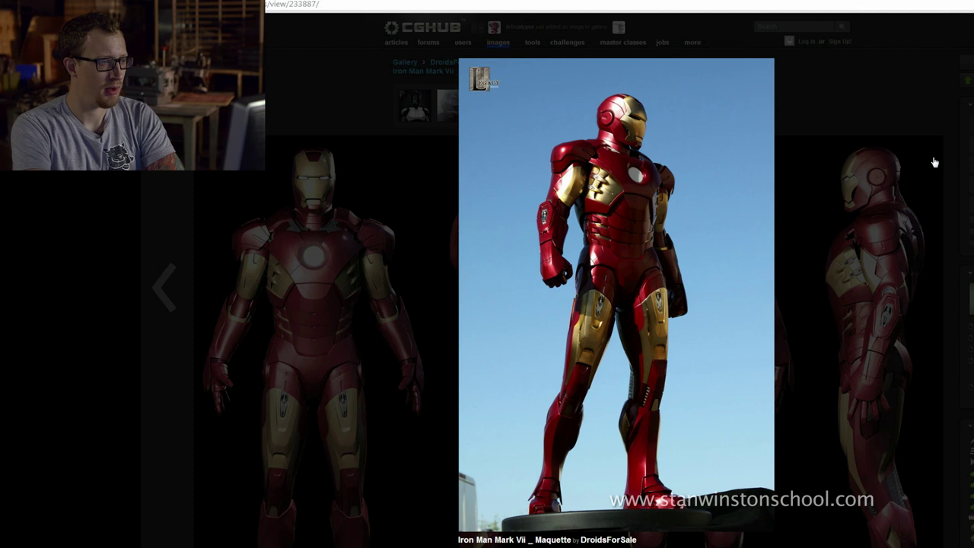
left_click(935, 162)
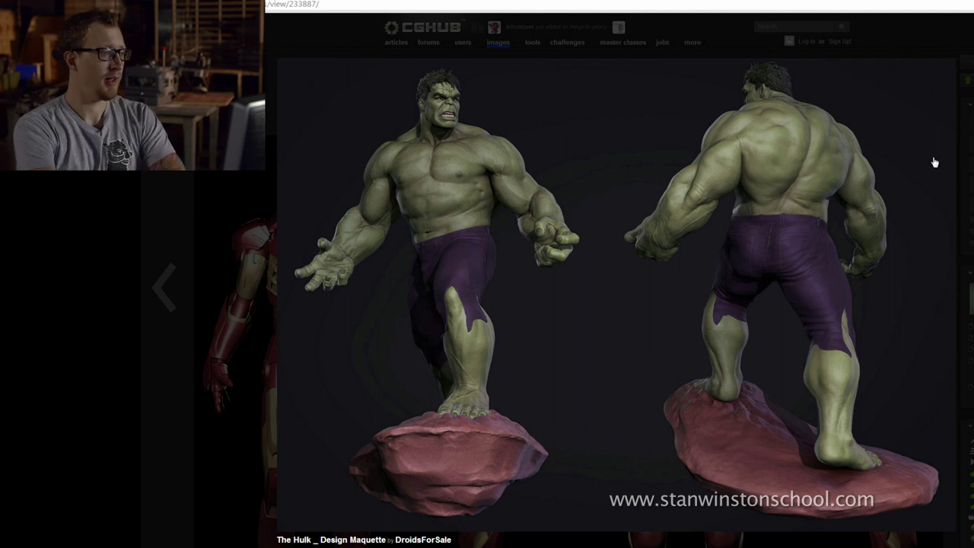
left_click(935, 162)
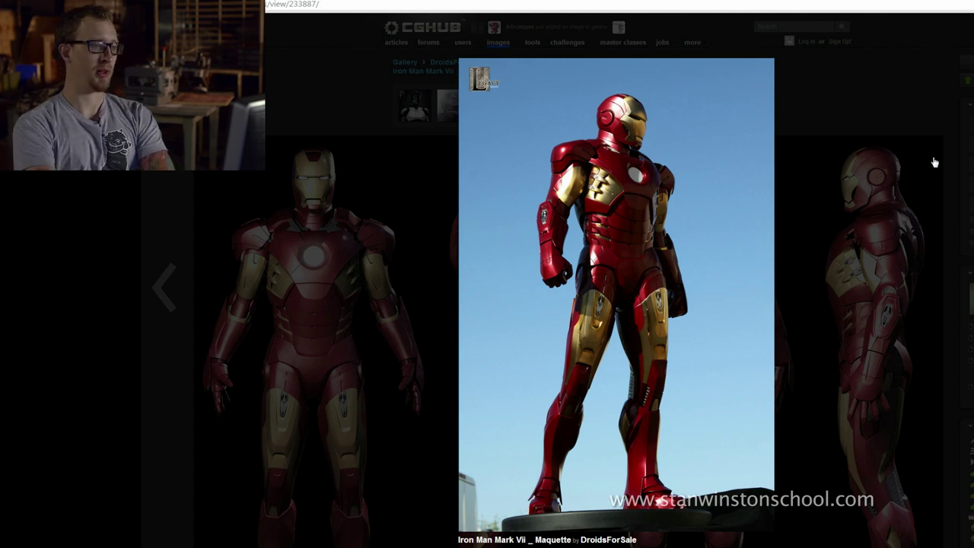
Look through the enlarged Iron Man Mark VII renders, both without and with the backpack
left_click(935, 162)
left_click(934, 162)
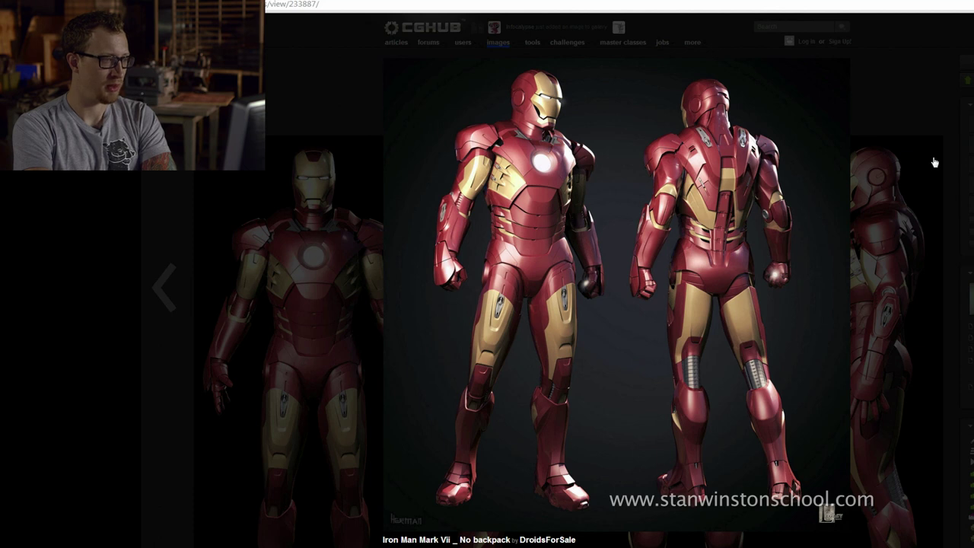
left_click(935, 162)
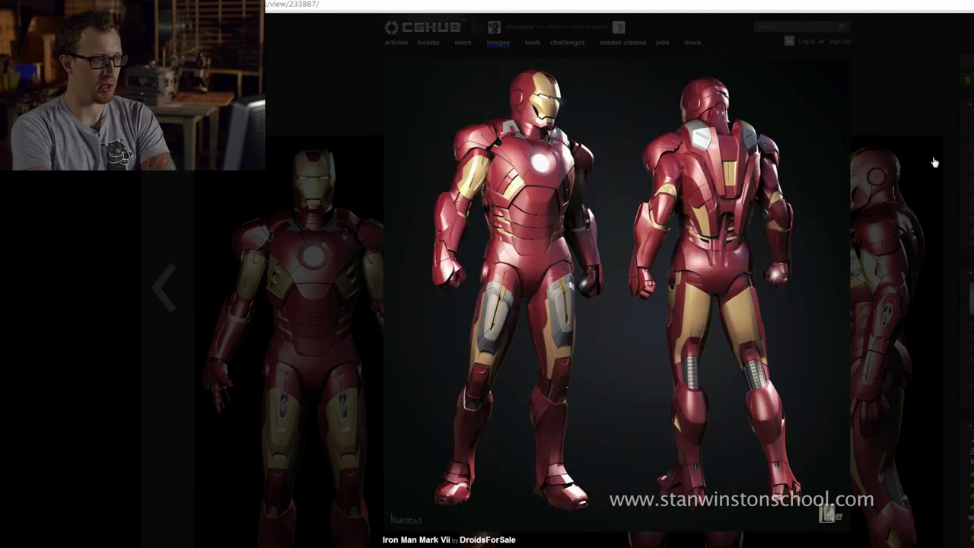
left_click(935, 162)
Examine the Total Recall Synth Head and full-body Total Recall Synth images, closing the enlargement when done
left_click(935, 162)
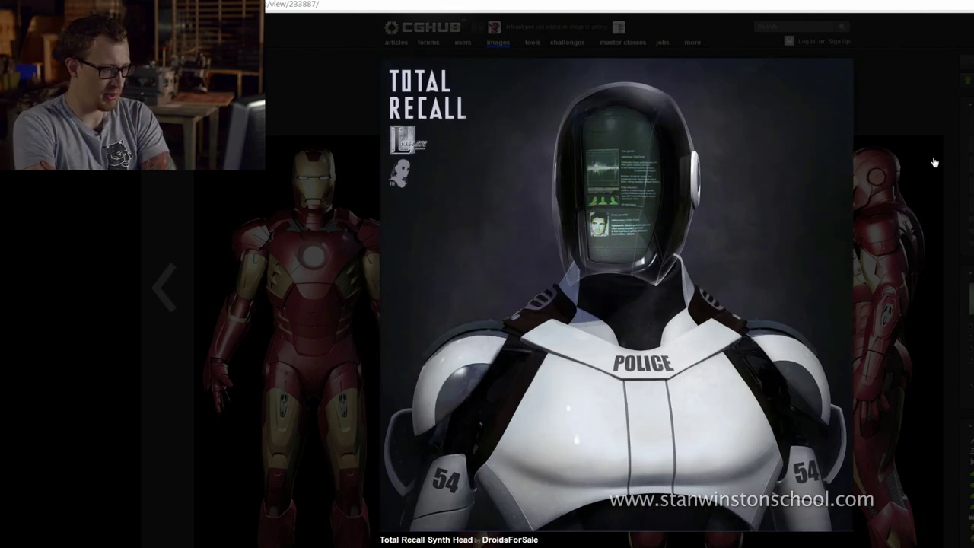
mouse_move(609, 338)
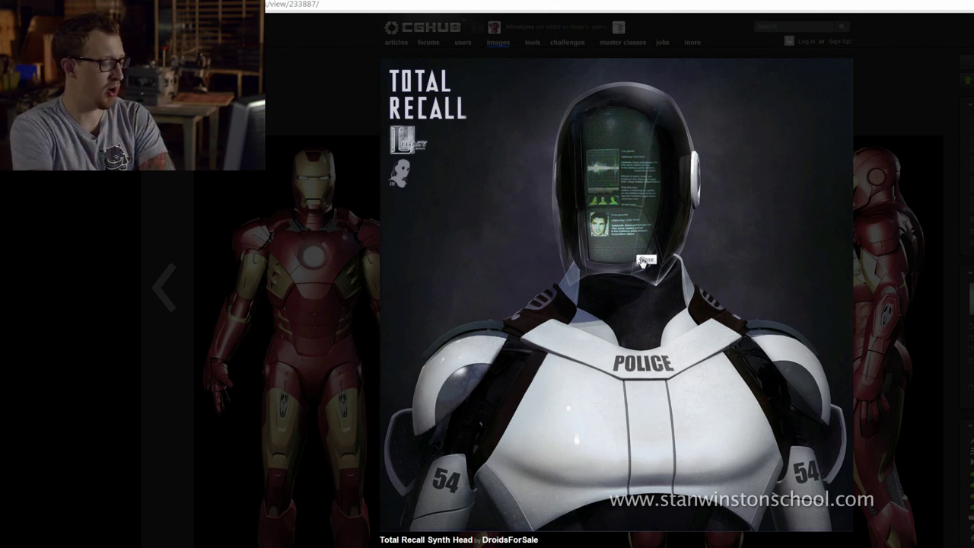
key("Right")
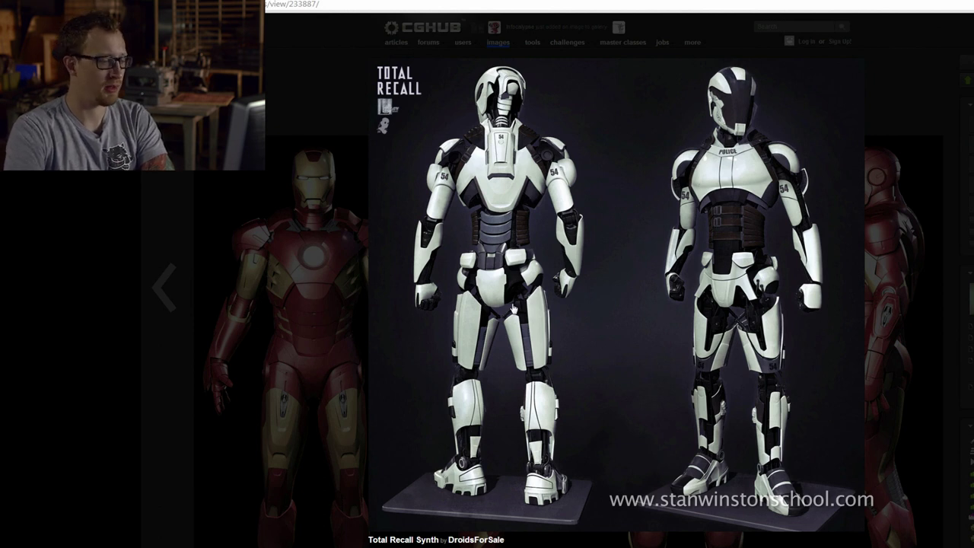
left_click(335, 77)
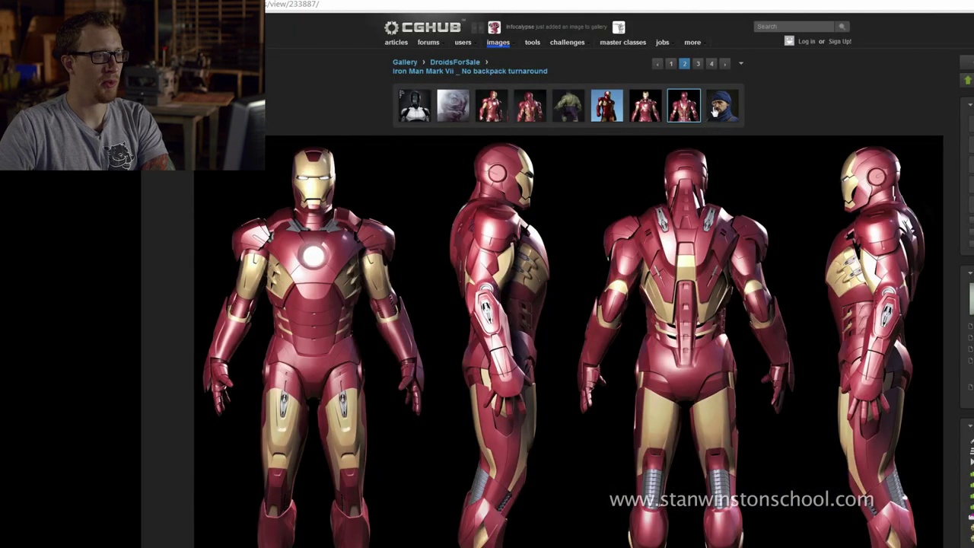
Open the Salim - Uncharted 3: Drakes Deception artwork and view it enlarged, closing the enlargement when done
left_click(733, 185)
left_click(797, 152)
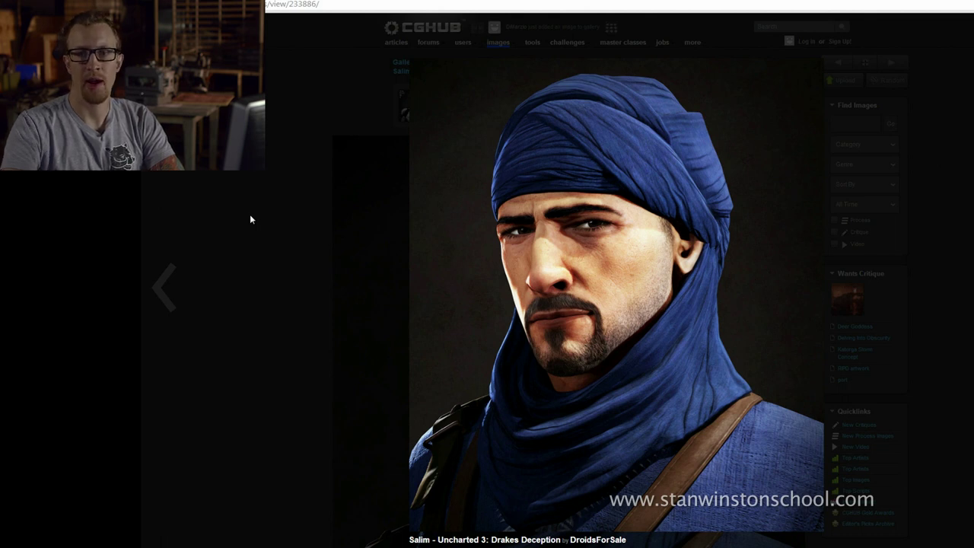
left_click(293, 190)
scroll(287, 215, "down", 1)
scroll(358, 167, "up", 1)
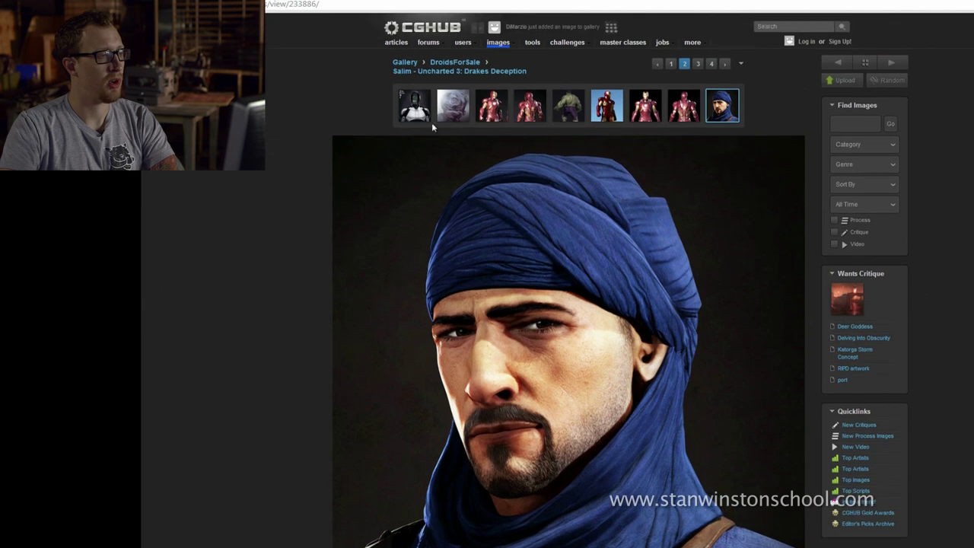
Open Iron Man 3: Mark 42 Front from the first thumbnail page and look through the enlarged Mark 42 views to War Machine Front
left_click(671, 65)
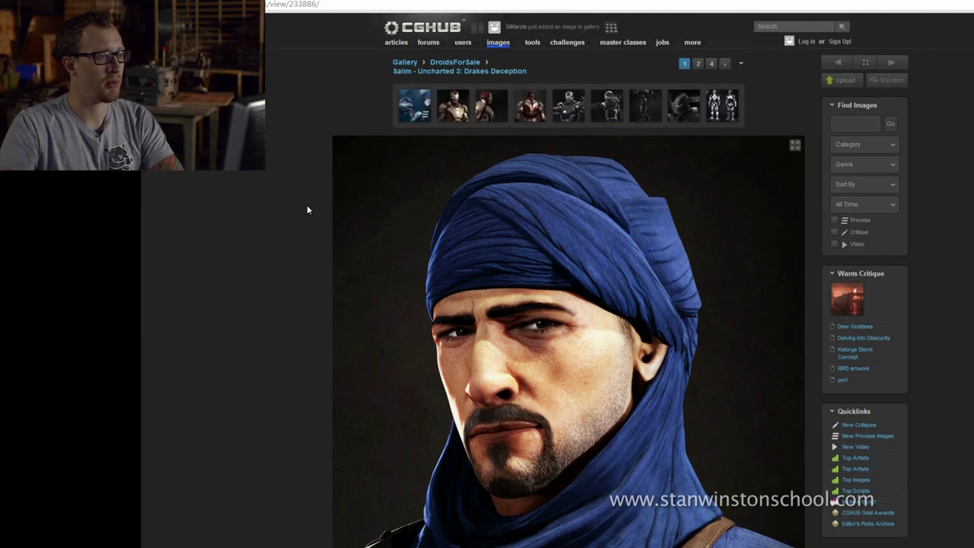
left_click(459, 120)
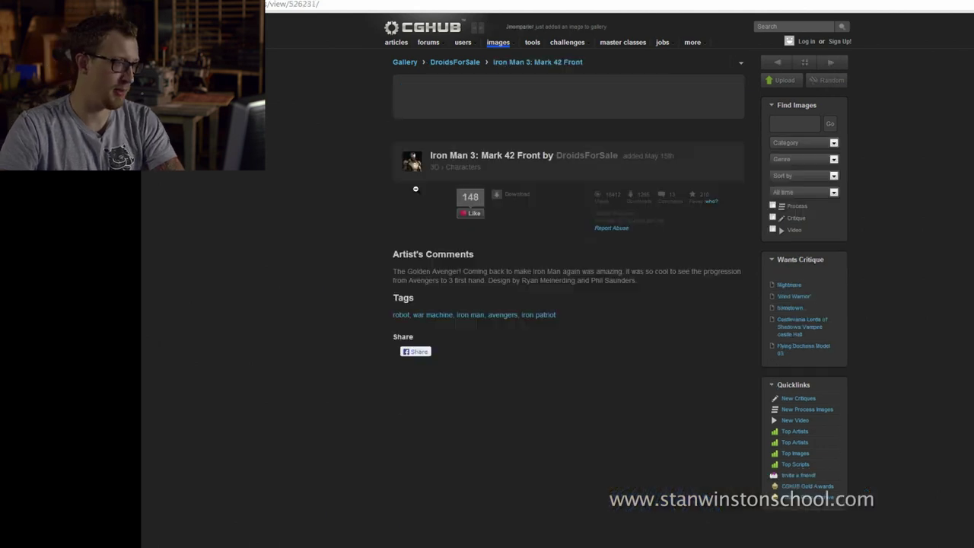
left_click(786, 140)
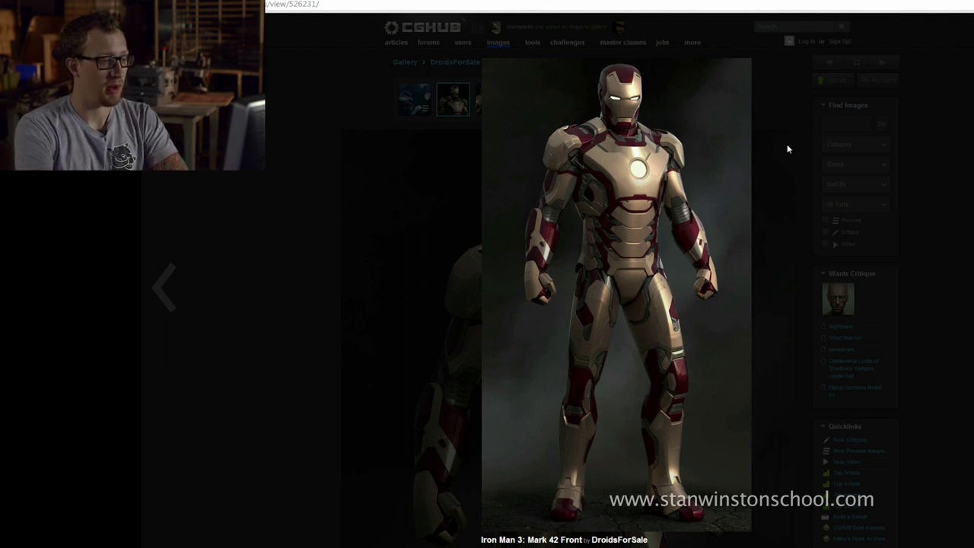
key("Right")
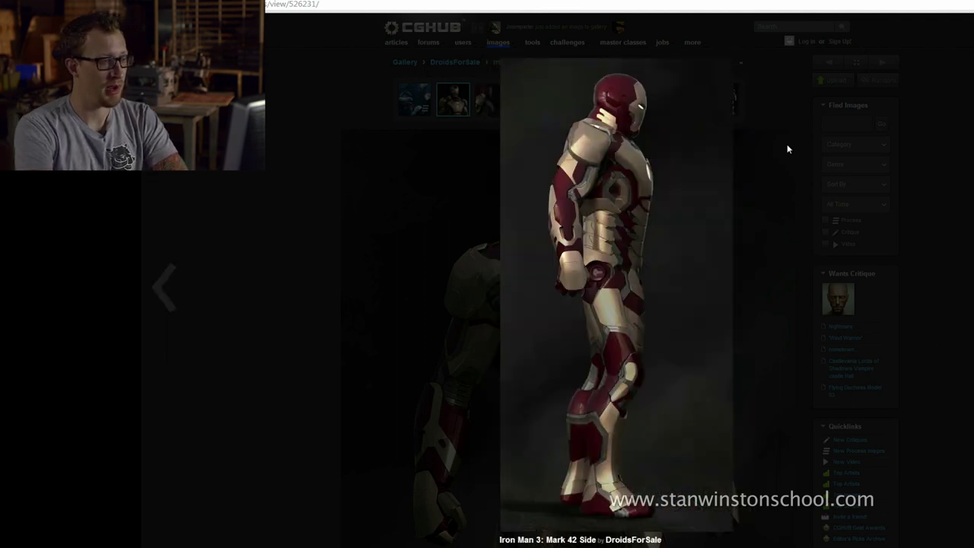
key("Right")
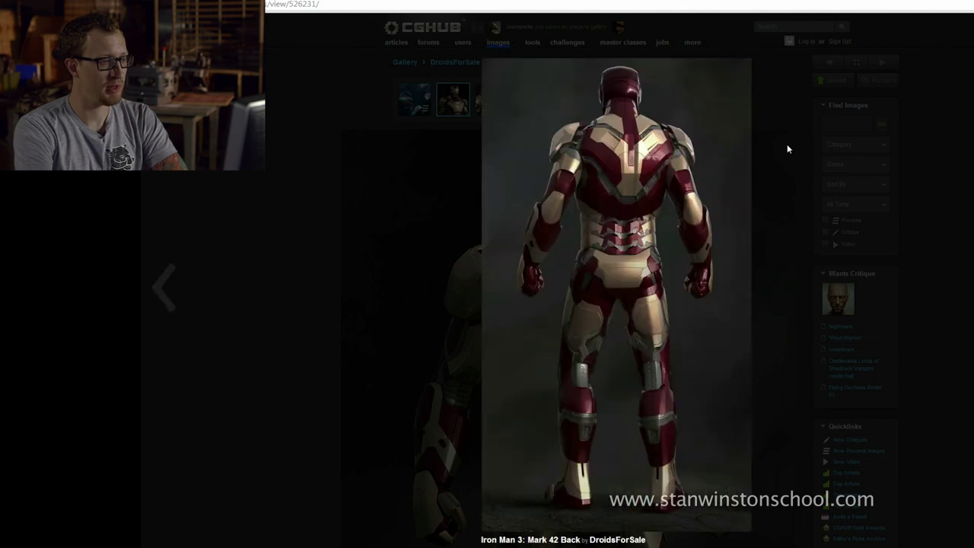
key("Right")
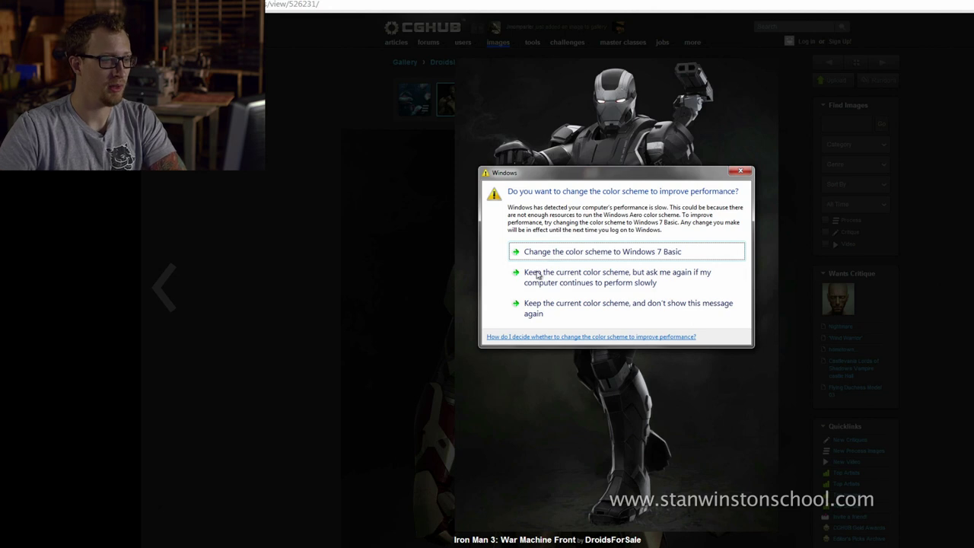
Change the color scheme to Windows 7 Basic and view the War Machine side, back and close-up images
left_click(571, 253)
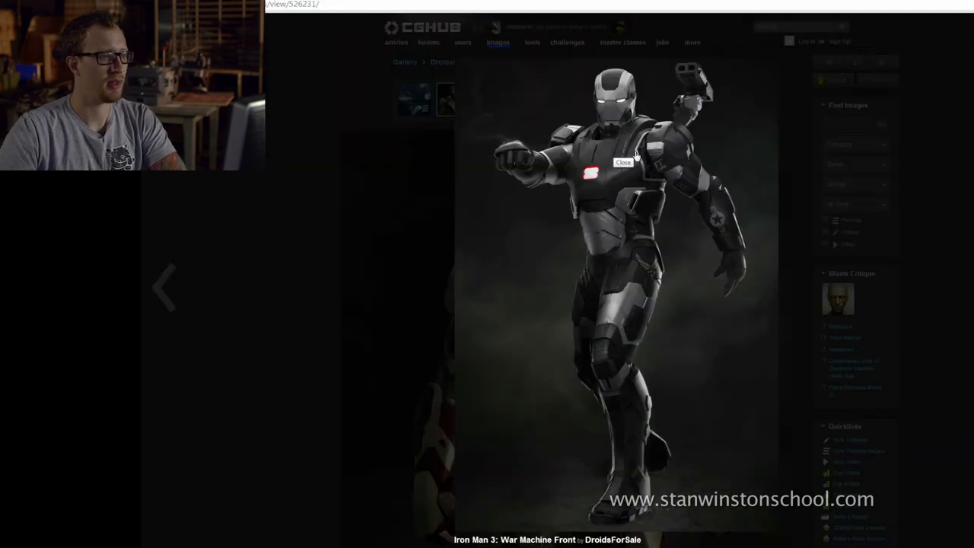
left_click(702, 284)
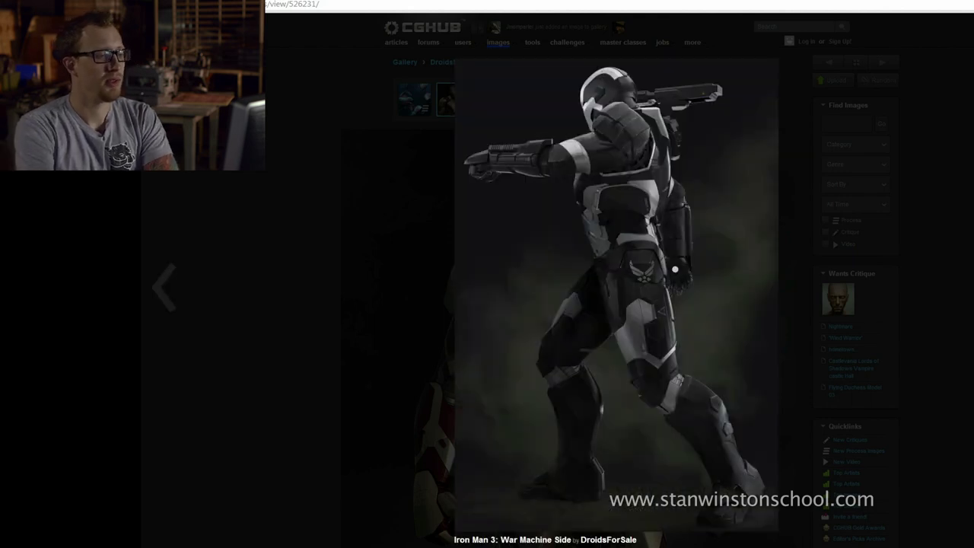
left_click(675, 269)
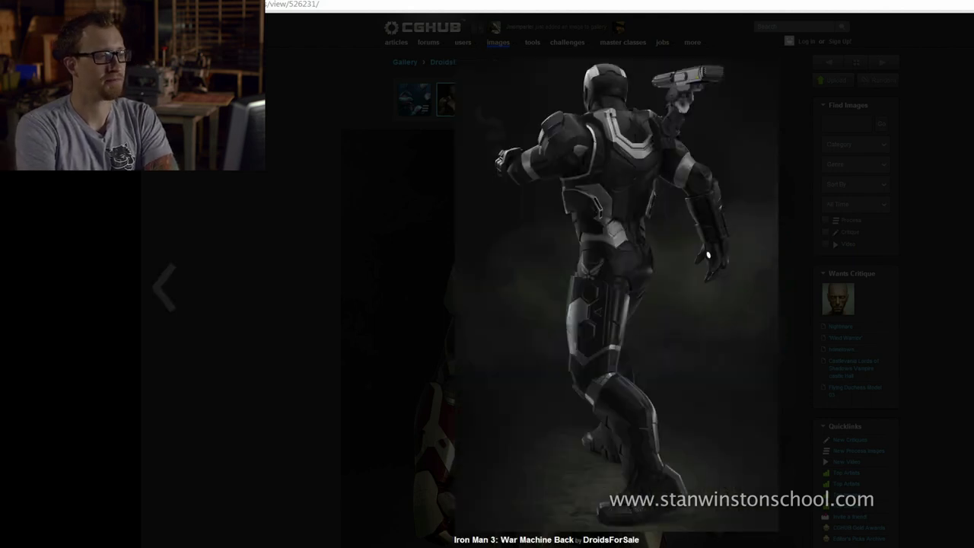
left_click(618, 292)
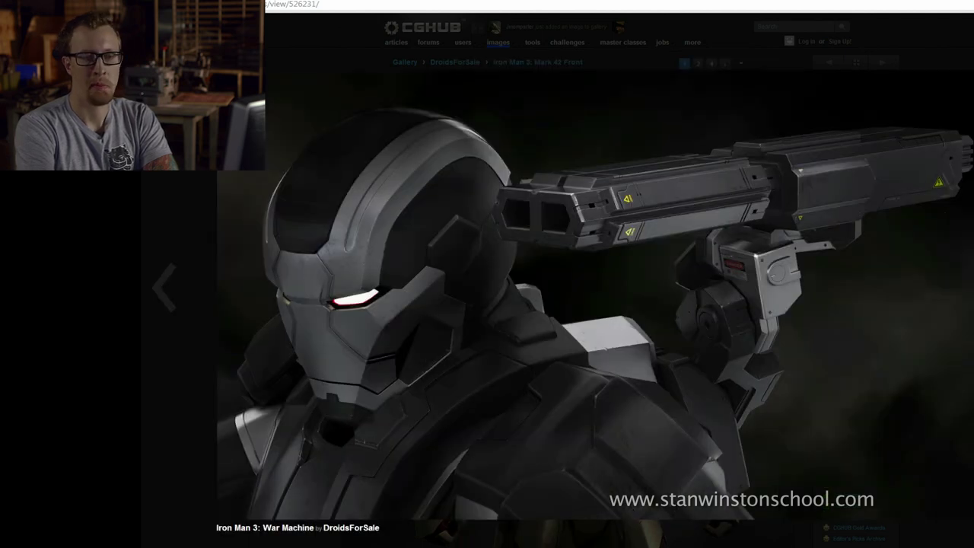
Advance past the War Machine close-up to the Total Recall Synth Head image and close the enlargement
key("Right")
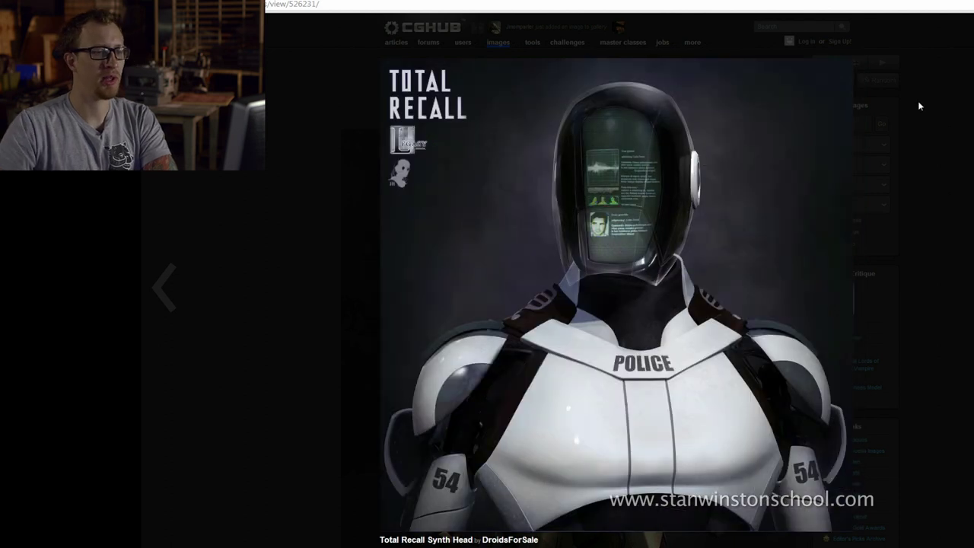
key("Right")
left_click(331, 190)
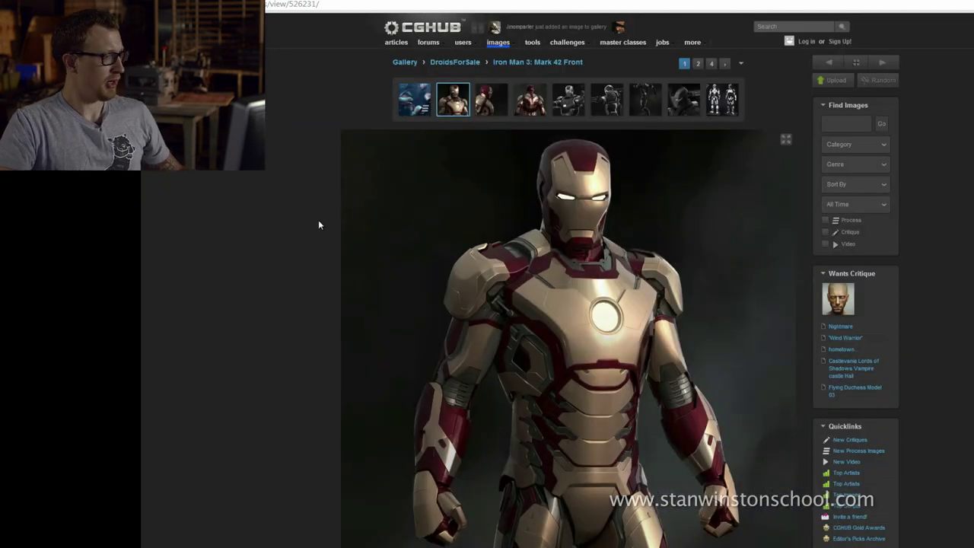
Open the Leaker artwork from the second page of thumbnails and examine its color and grayscale versions
scroll(272, 206, "down", 1)
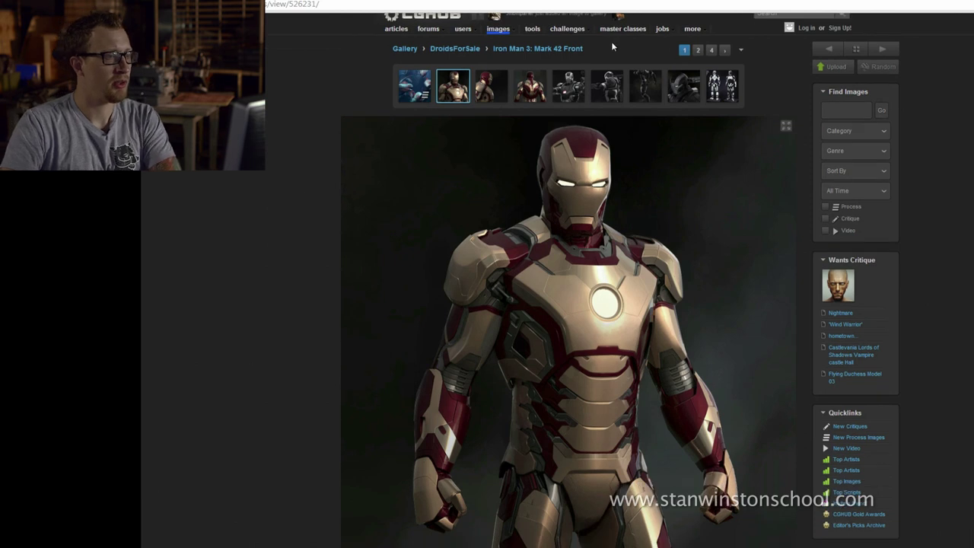
left_click(698, 49)
scroll(310, 187, "up", 1)
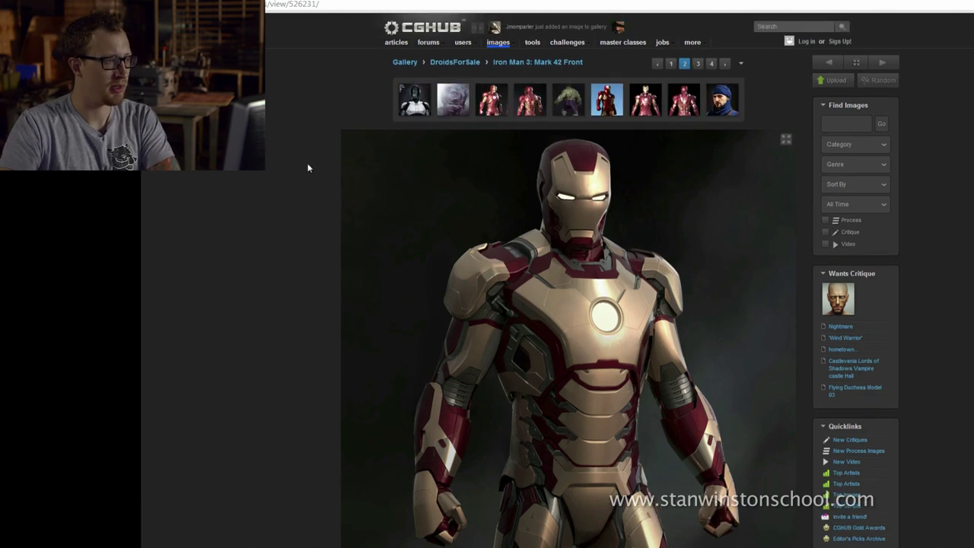
left_click(448, 108)
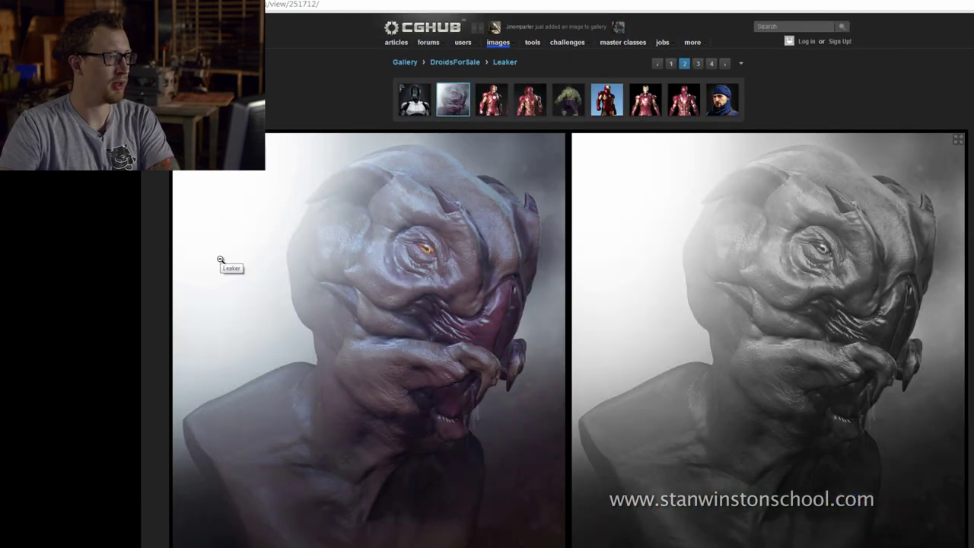
scroll(228, 152, "down", 3)
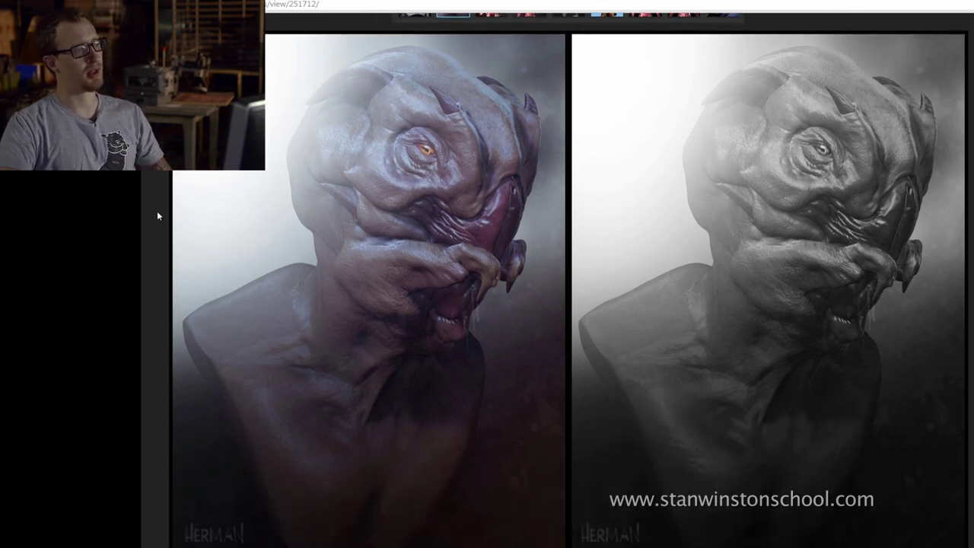
scroll(160, 217, "down", 1)
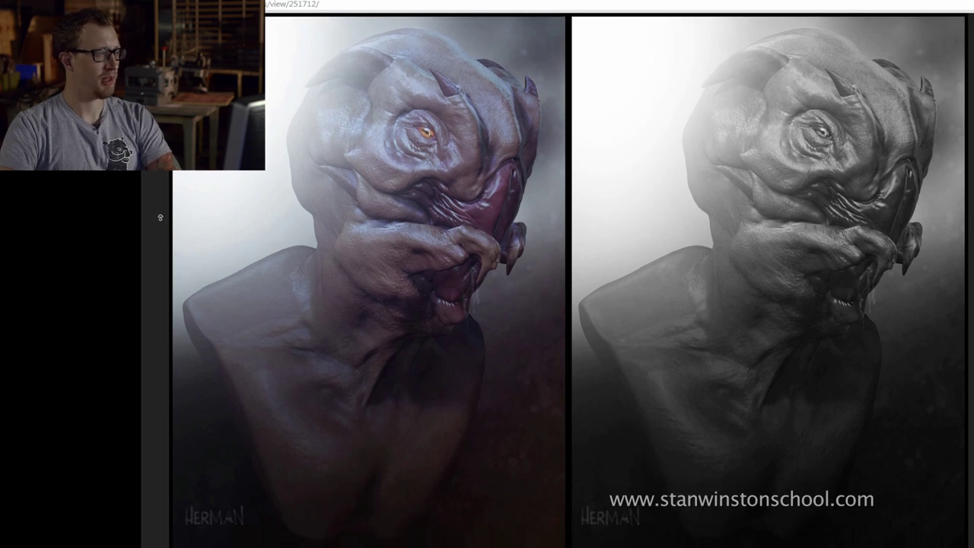
scroll(157, 191, "up", 3)
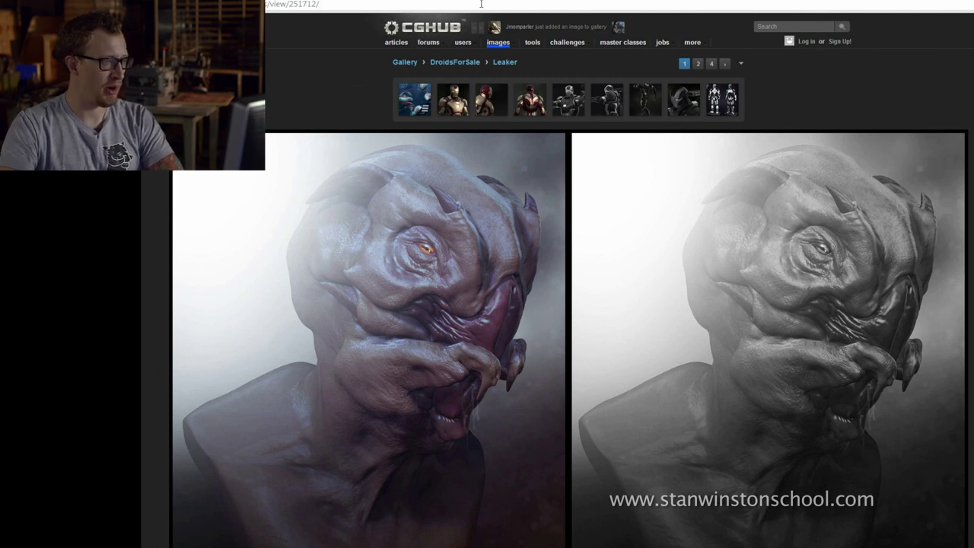
Switch from the browser to Windows Explorer and open the Google Drive folder from the Desktop listing
left_click(442, 28)
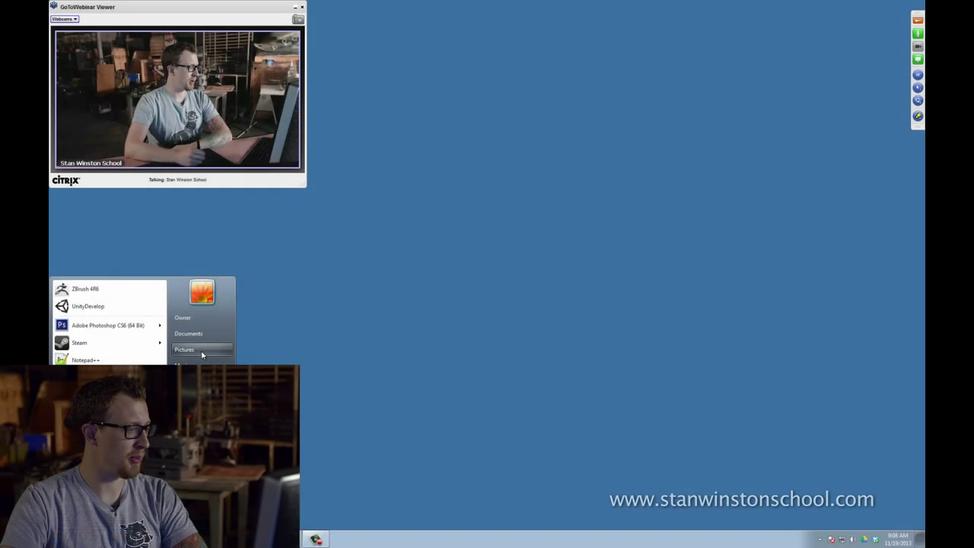
left_click(197, 381)
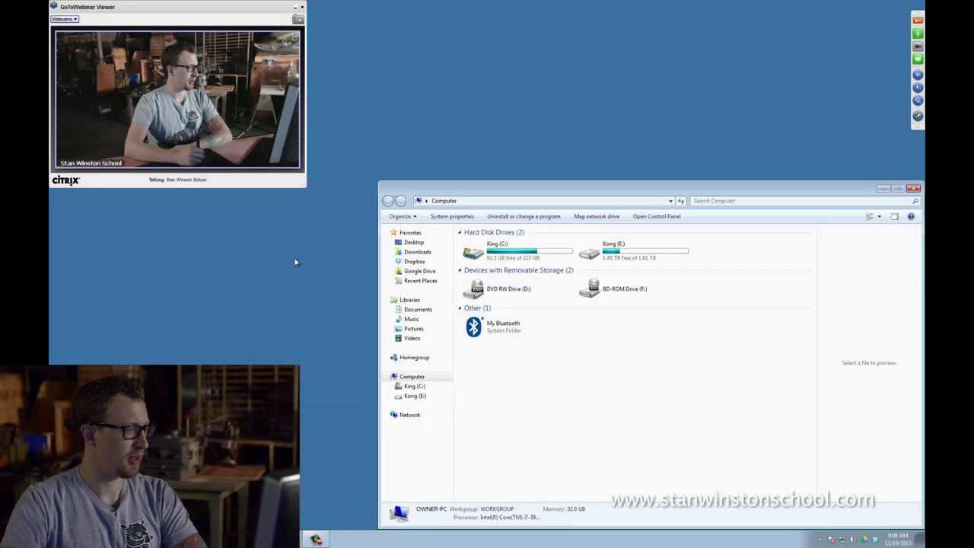
left_click(442, 243)
left_click_drag(550, 192, 496, 124)
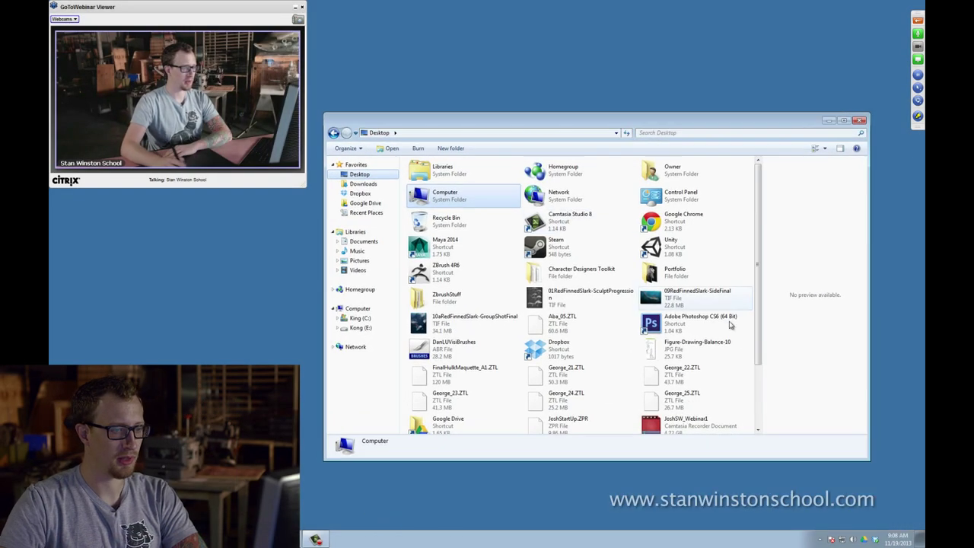
left_click_drag(758, 339, 754, 242)
double_click(448, 421)
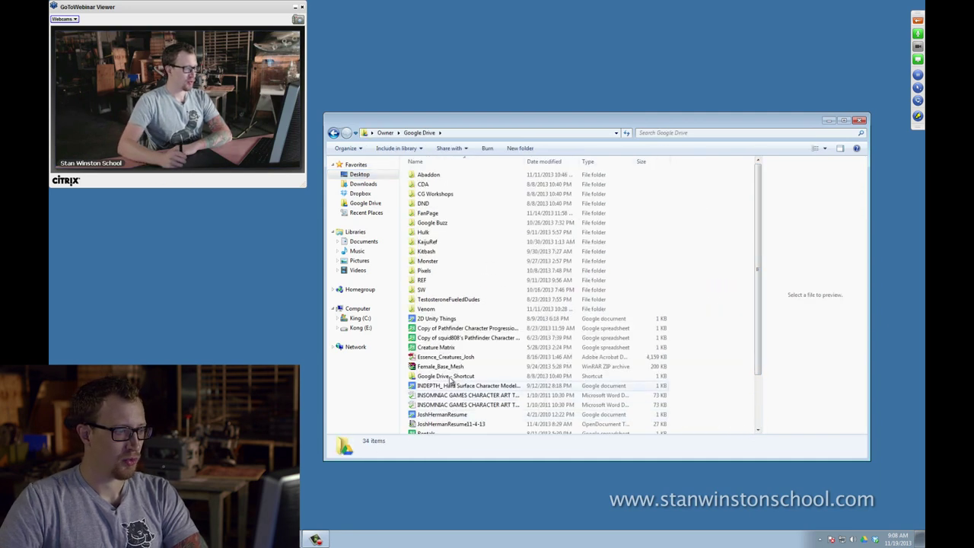
Open the Venom folder and select the three pencil sketches of Venom together
double_click(426, 308)
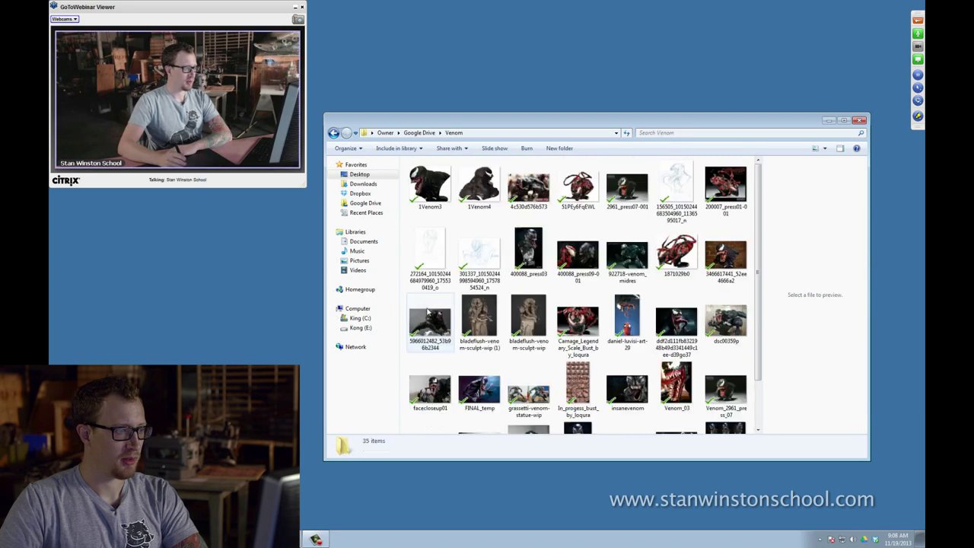
left_click(677, 187)
left_click(430, 251, "ctrl")
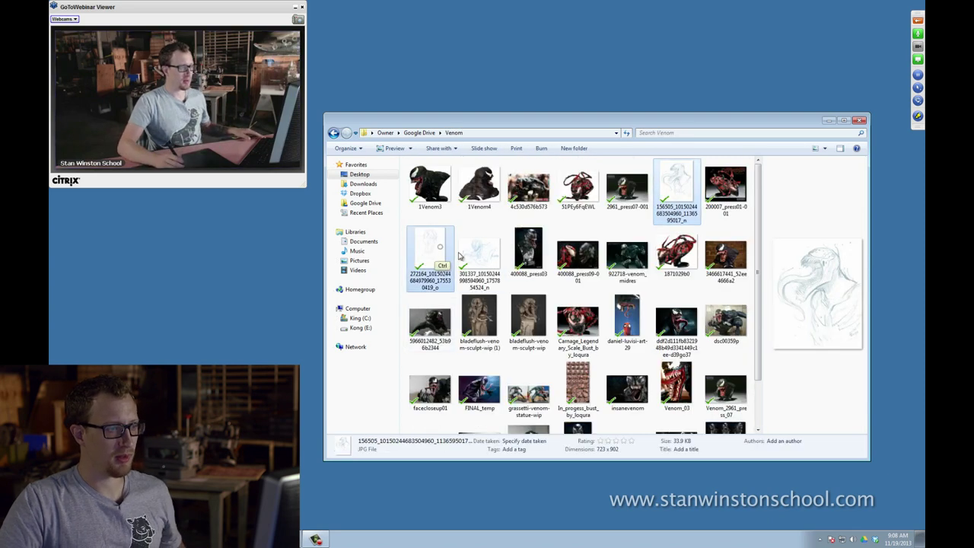
left_click(480, 251, "ctrl")
left_click(753, 342)
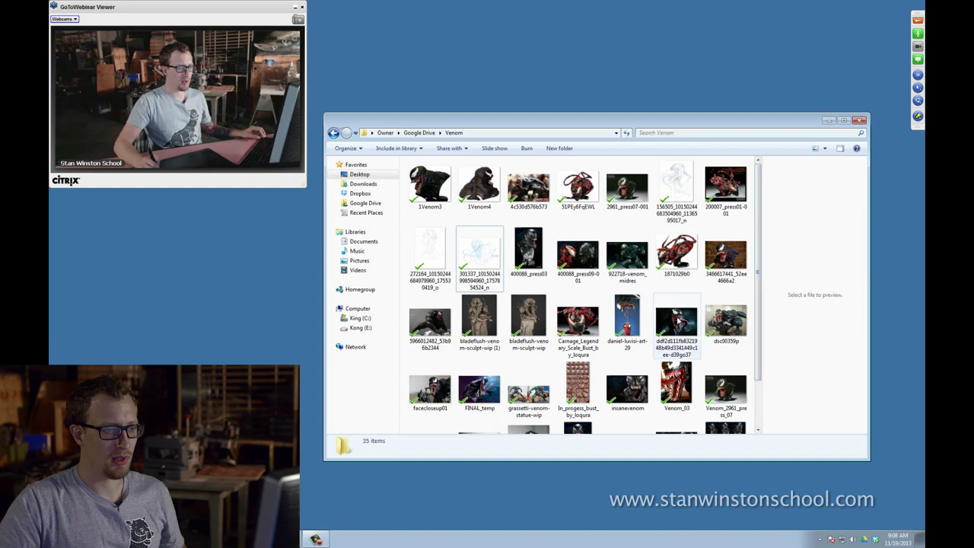
left_click(430, 250, "ctrl")
left_click(479, 249, "ctrl")
left_click(677, 186, "ctrl")
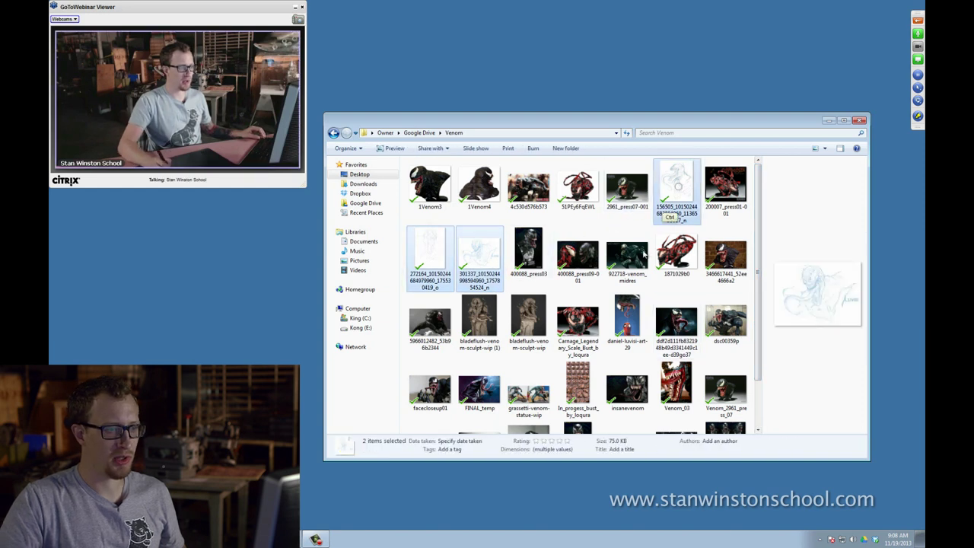
Add four color Venom paintings to the selection, including the Spider-Man encounter and FINAL_temp
left_click(628, 316, "ctrl")
left_click(677, 322, "ctrl")
scroll(674, 324, "down", 1)
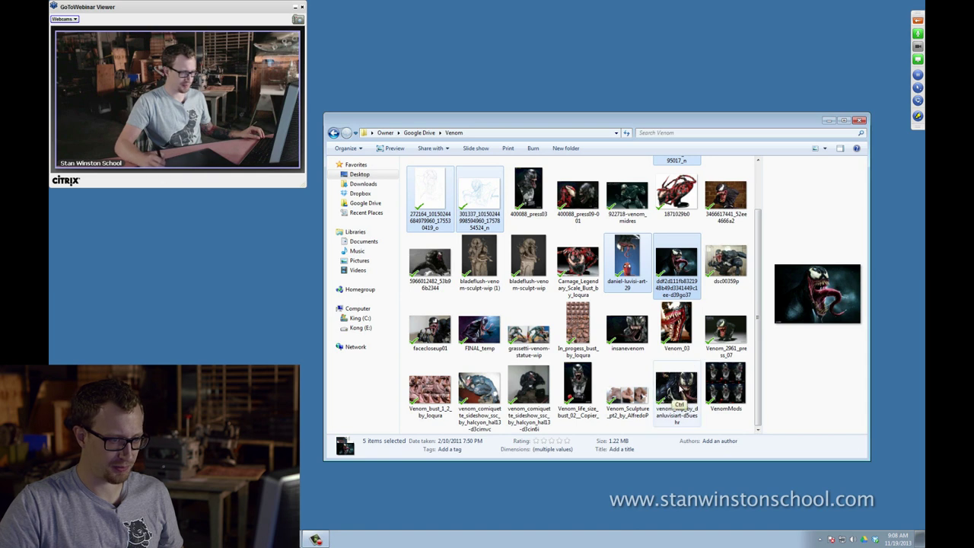
left_click(677, 389, "ctrl")
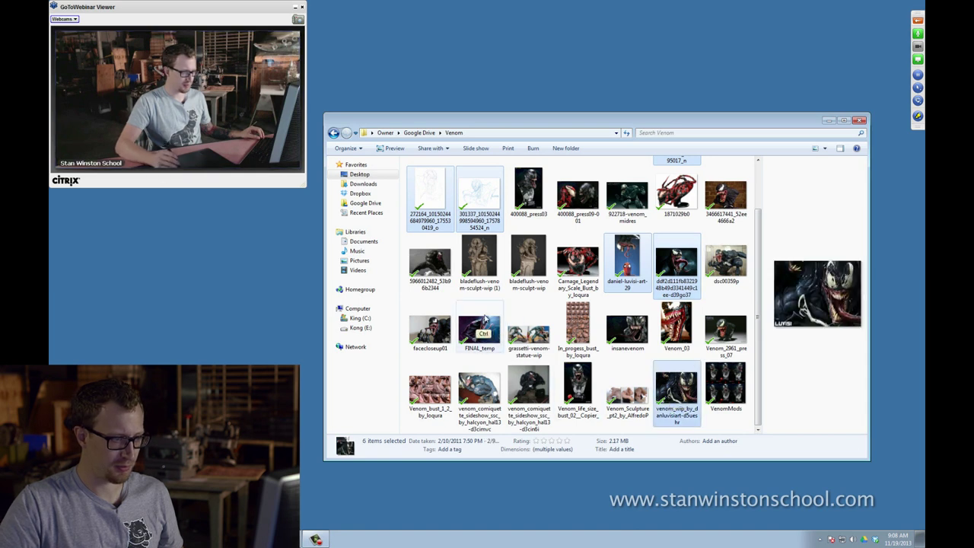
left_click(487, 334, "ctrl")
scroll(761, 350, "up", 1)
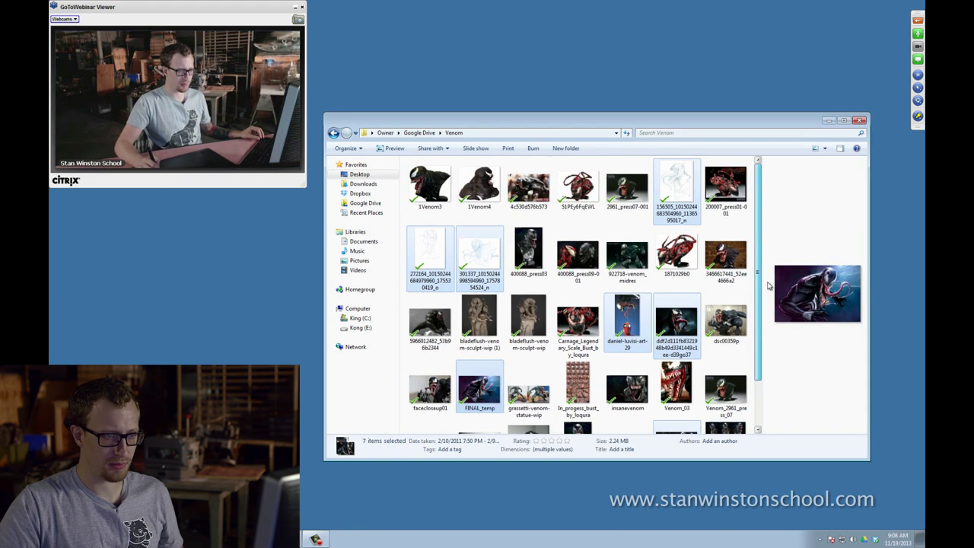
Preview the selected images in Windows Photo Viewer, starting with the side-profile sketch, and maximize the viewer
right_click(675, 181)
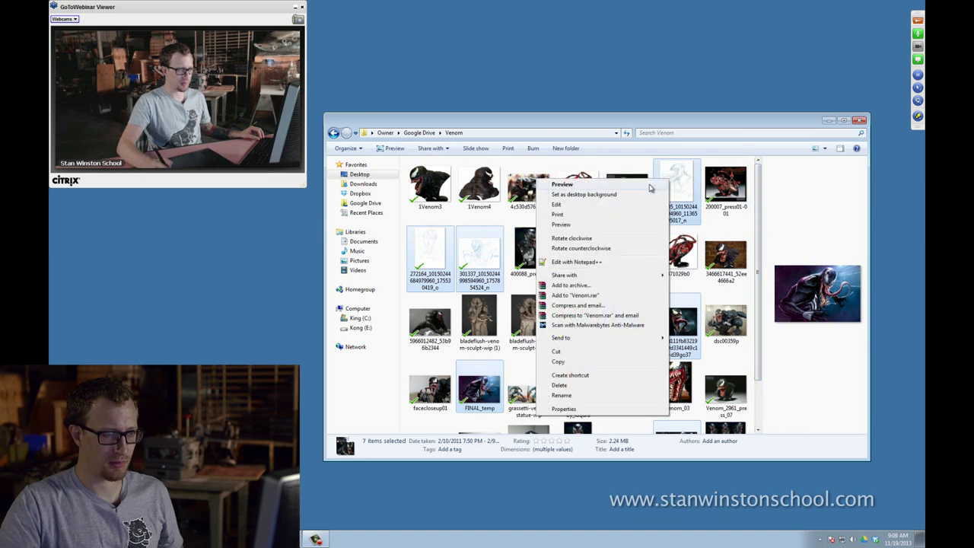
left_click(649, 186)
left_click_drag(615, 85, 450, 46)
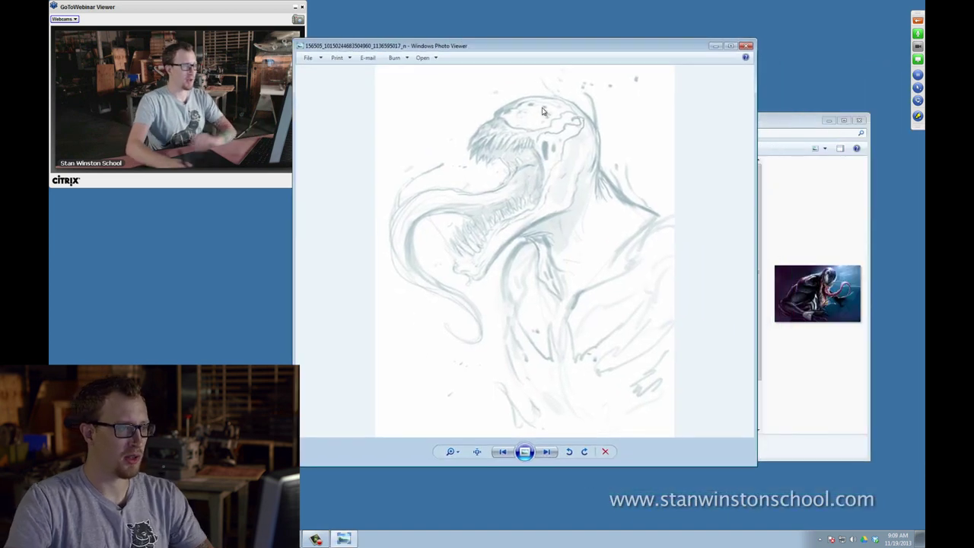
double_click(565, 46)
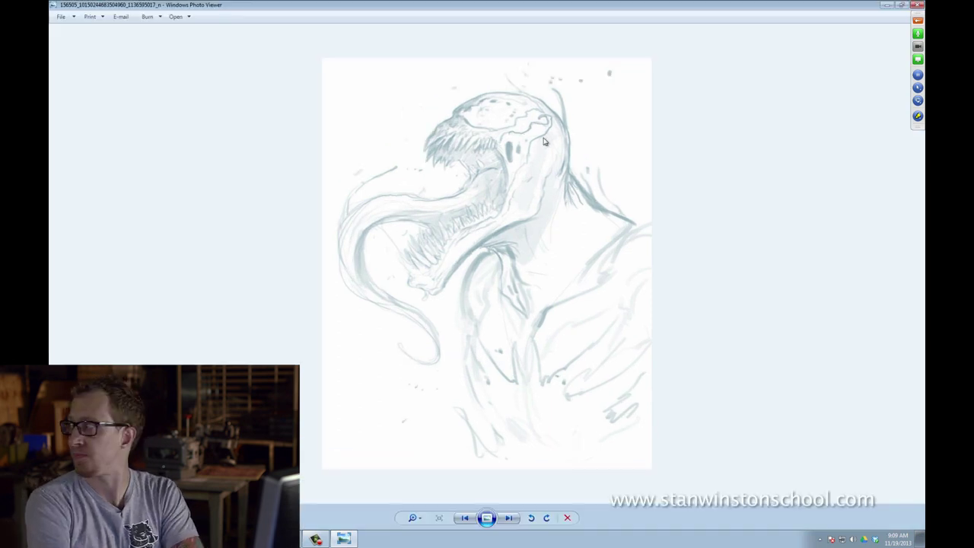
Page through the Venom sketches and color paintings up to FINAL_temp
key("Right")
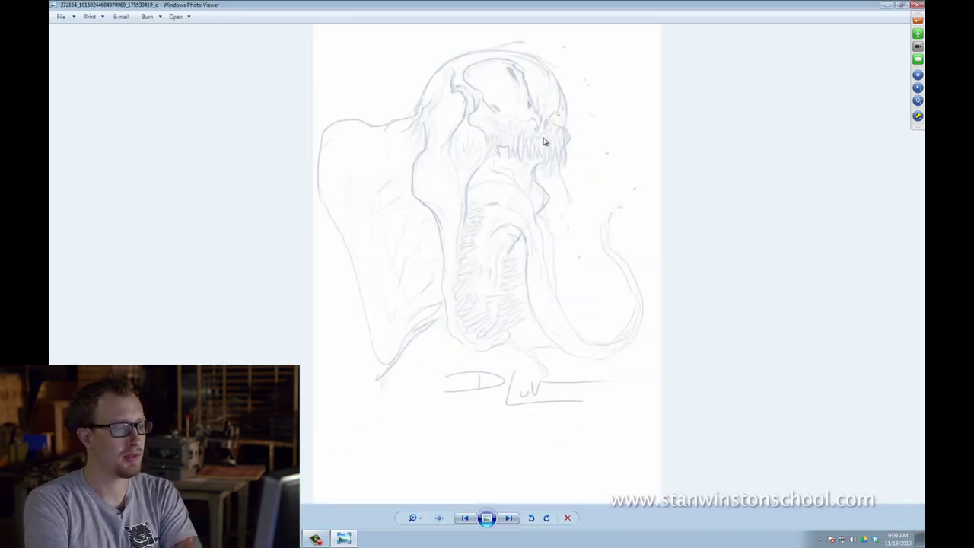
key("Right")
key("Right")
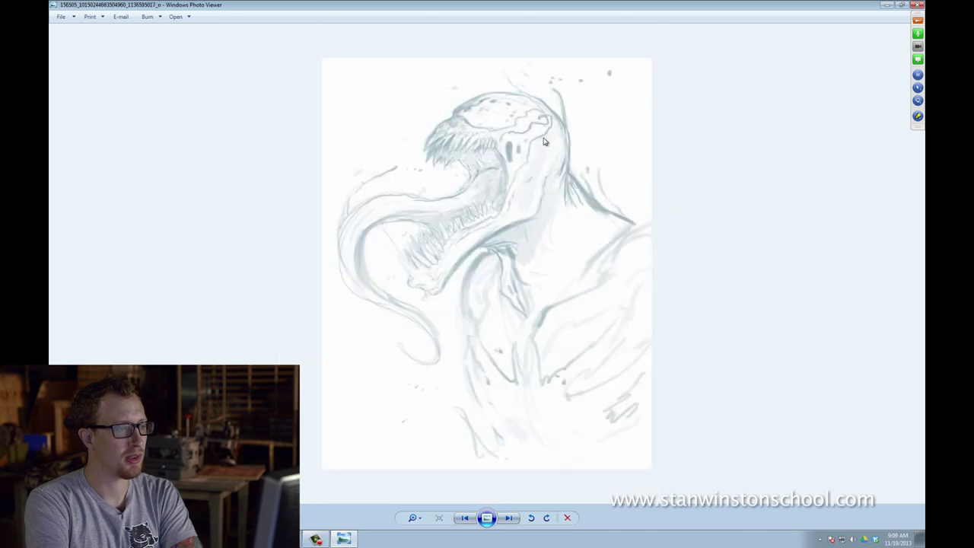
key("Right")
key("Right")
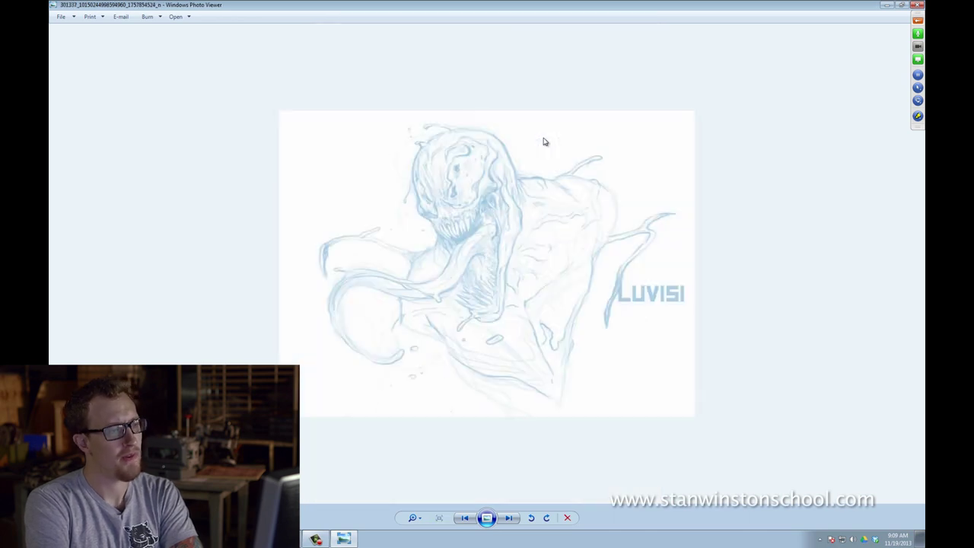
key("Right")
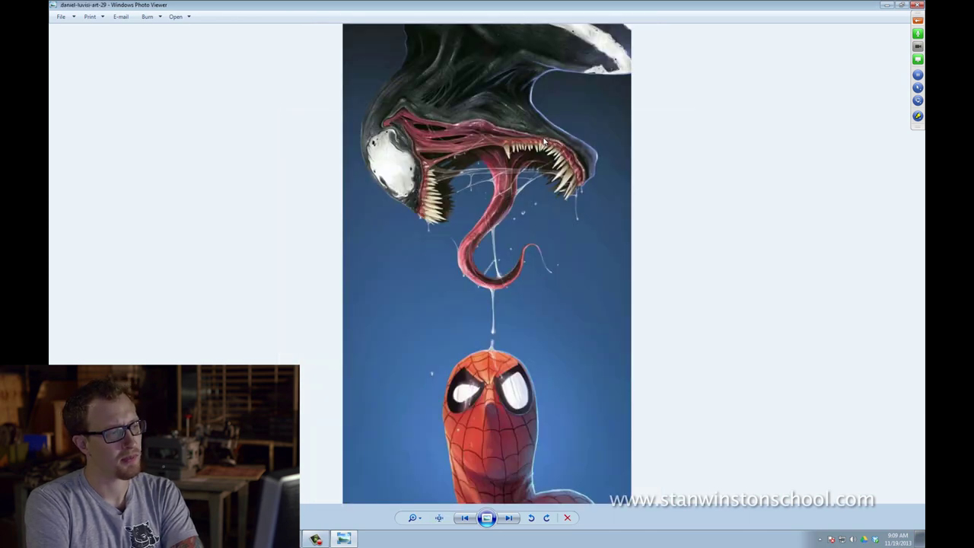
key("Right")
key("Right")
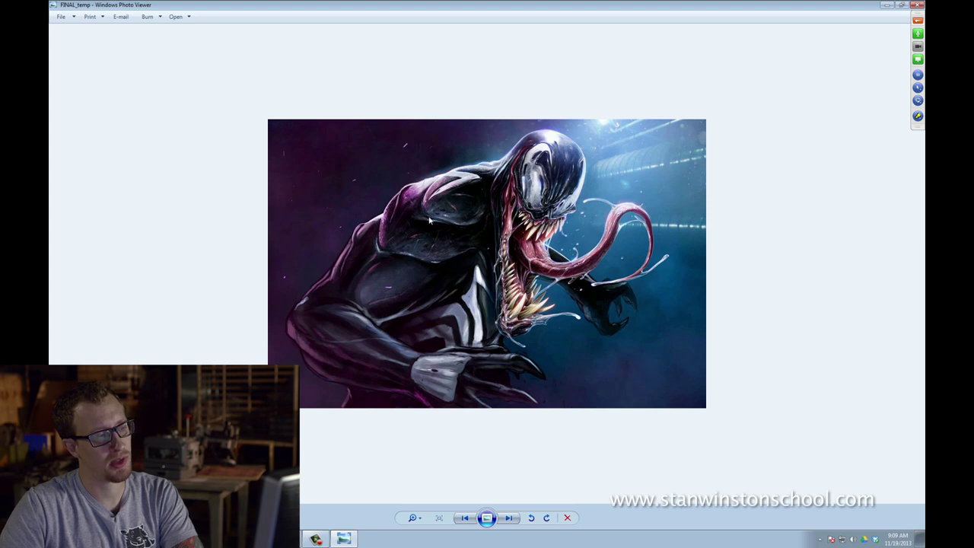
Compare the FINAL_temp painting with its neighbouring images and return to it
key("Right")
key("Left")
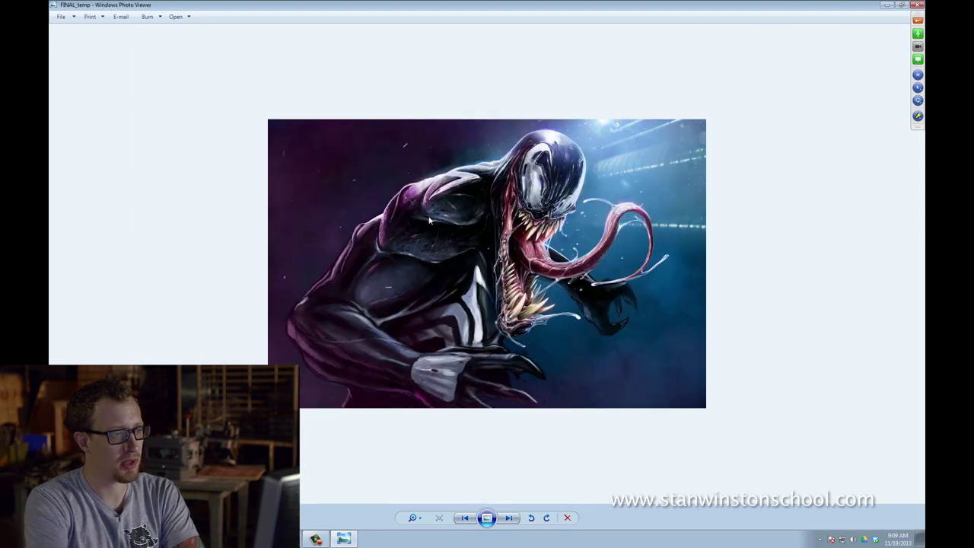
key("Right")
key("Right")
key("Left")
key("Left")
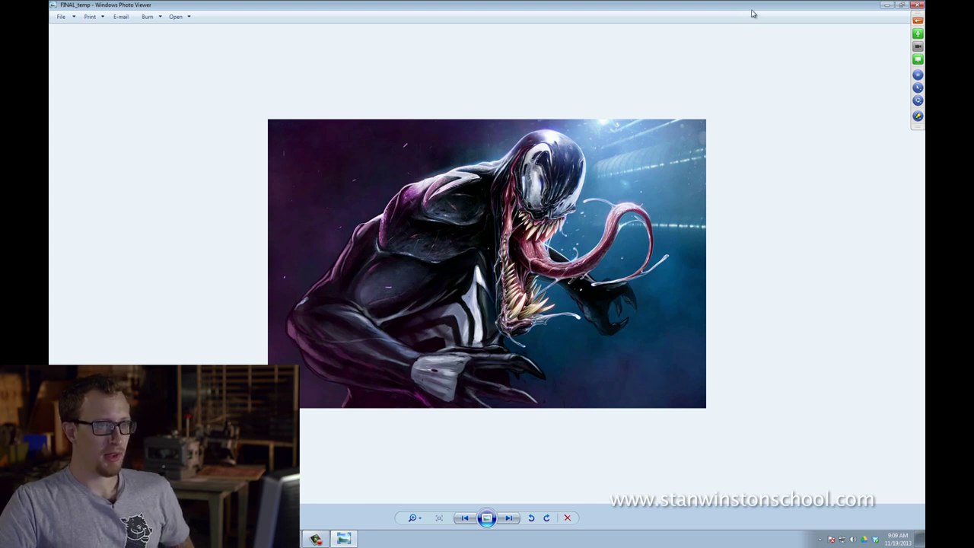
Restore the photo viewer to a smaller window, close the Venom folder and the viewer, and return to ZBrush
left_click_drag(742, 16, 708, 56)
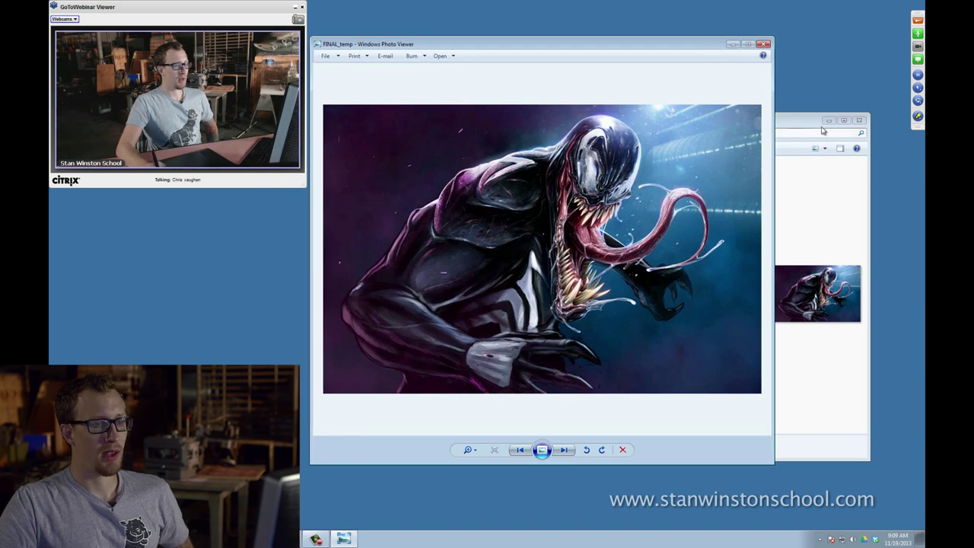
left_click_drag(833, 121, 840, 138)
left_click(865, 138)
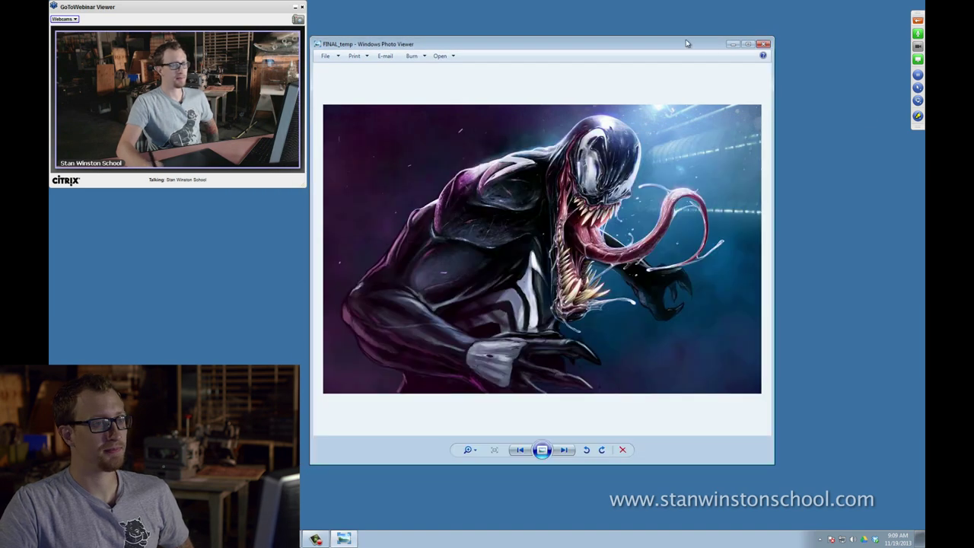
left_click(764, 54)
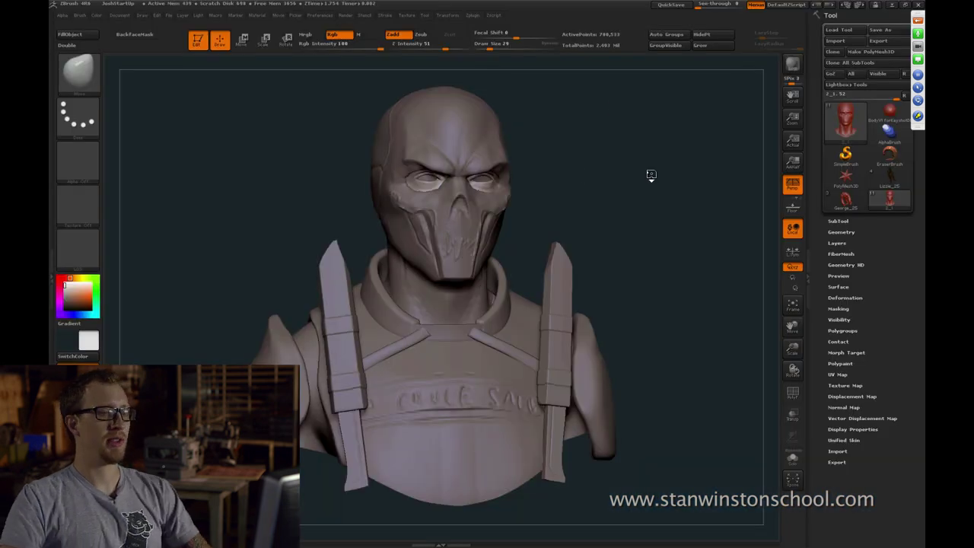
Expand the SubTool list and make the skull-masked head the active subtool
left_click_drag(648, 174, 685, 186)
left_click(839, 222)
mouse_move(703, 220)
left_mouse_down()
mouse_move(724, 222)
mouse_move(716, 223)
left_mouse_up()
mouse_move(646, 126)
left_mouse_down()
mouse_move(665, 156)
mouse_move(618, 190)
mouse_move(632, 203)
left_mouse_up()
left_click(510, 246, "alt")
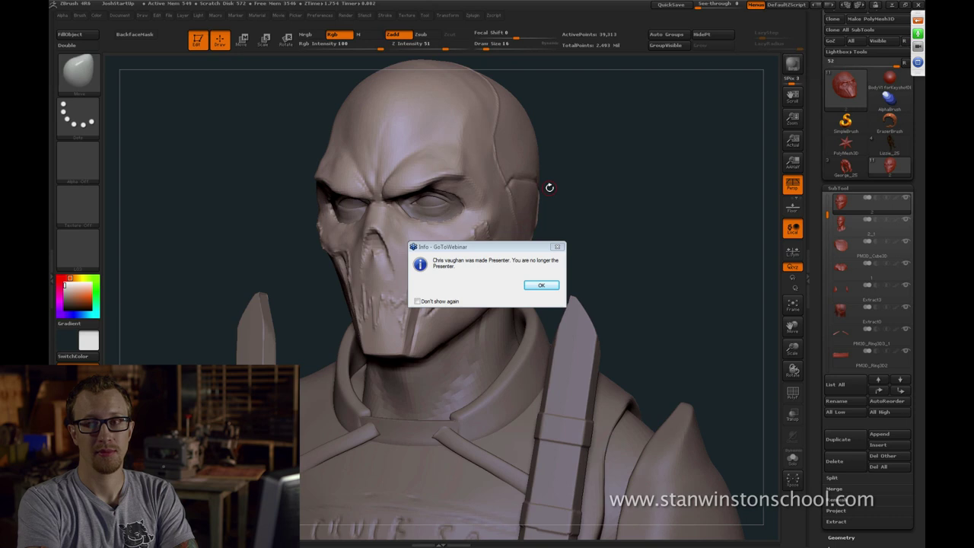
Dismiss the GoToWebinar presenter-change notice, and check the webinar control panel before hiding it again
left_click_drag(517, 252, 656, 142)
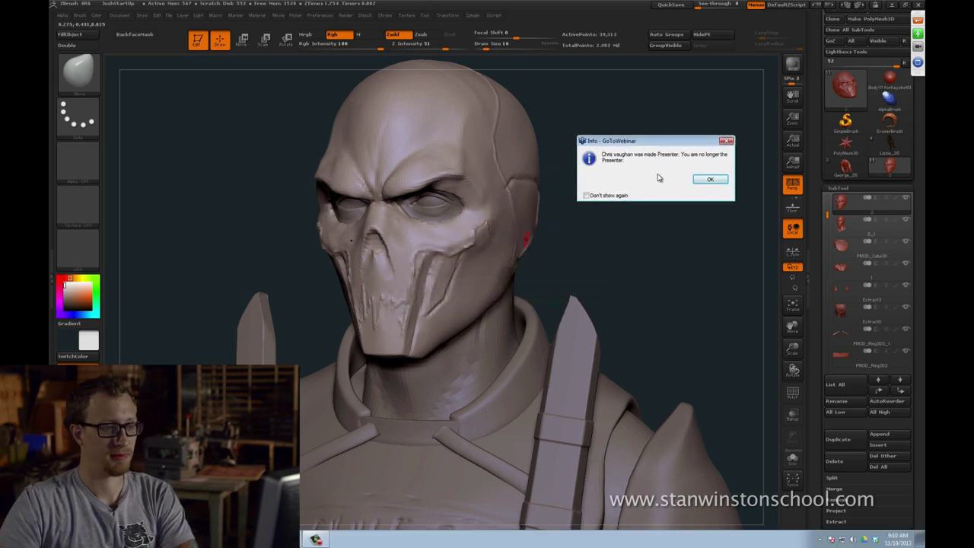
left_click(703, 181)
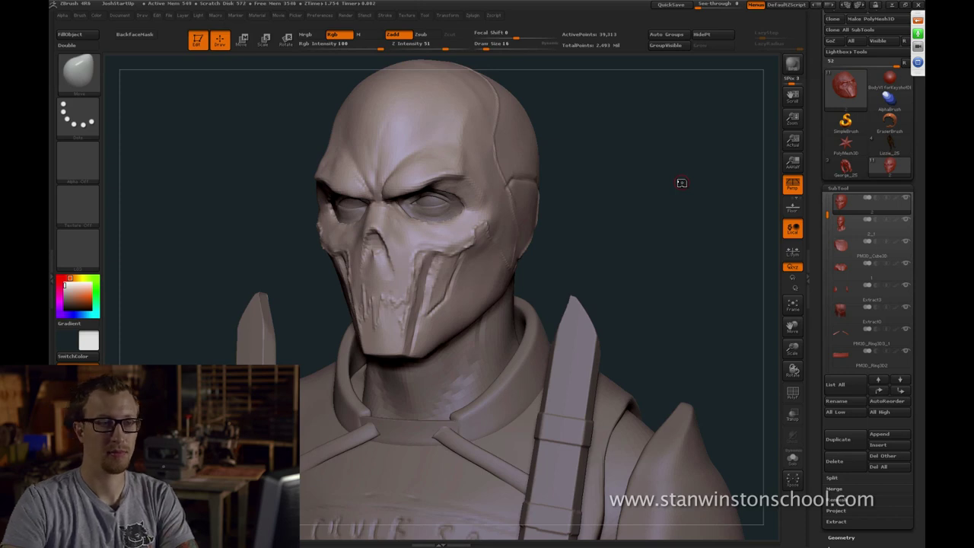
left_click(918, 21)
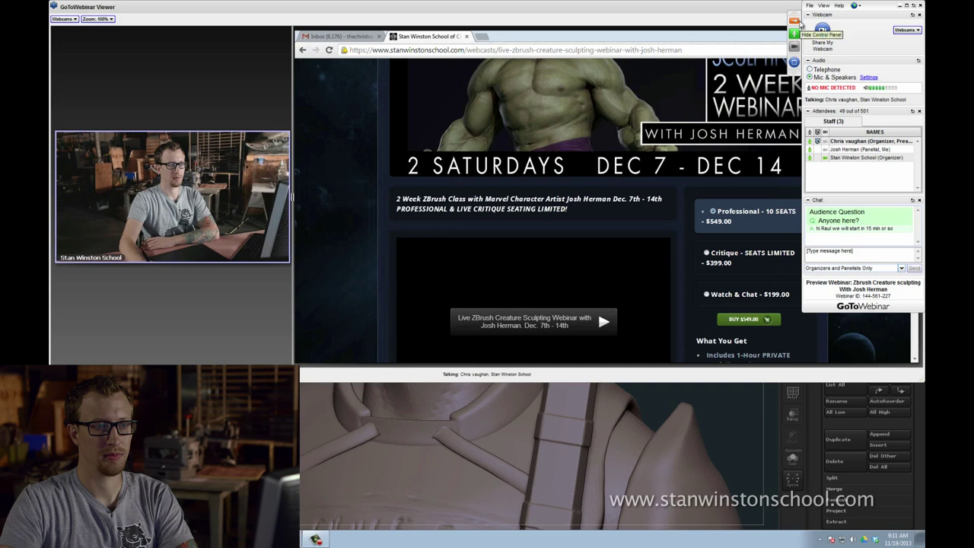
left_click(797, 22)
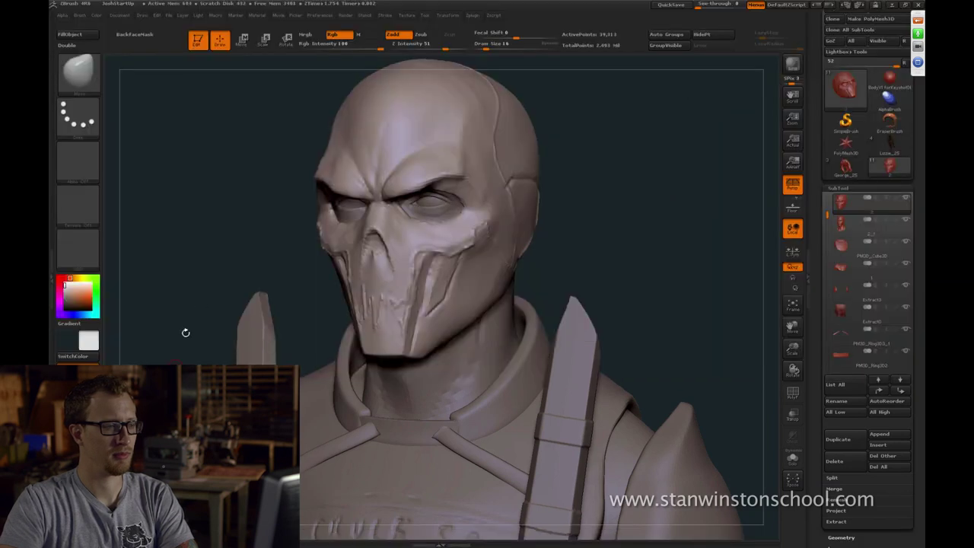
Carve into the nose cavity of the skull mask with a subtractive sculpting brush, and switch to an additive brush
left_click_drag(602, 144, 469, 178)
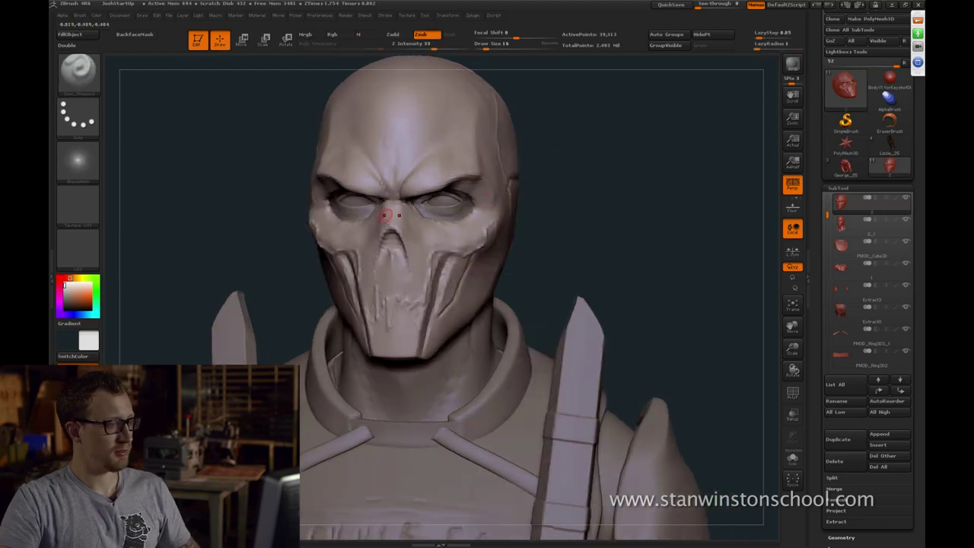
left_click_drag(528, 199, 581, 203)
key("l")
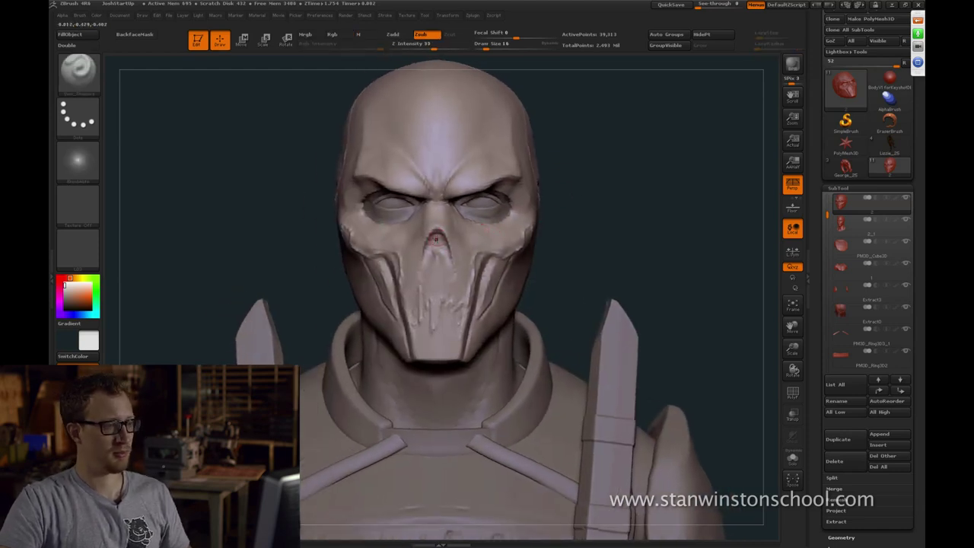
left_click_drag(436, 242, 432, 250)
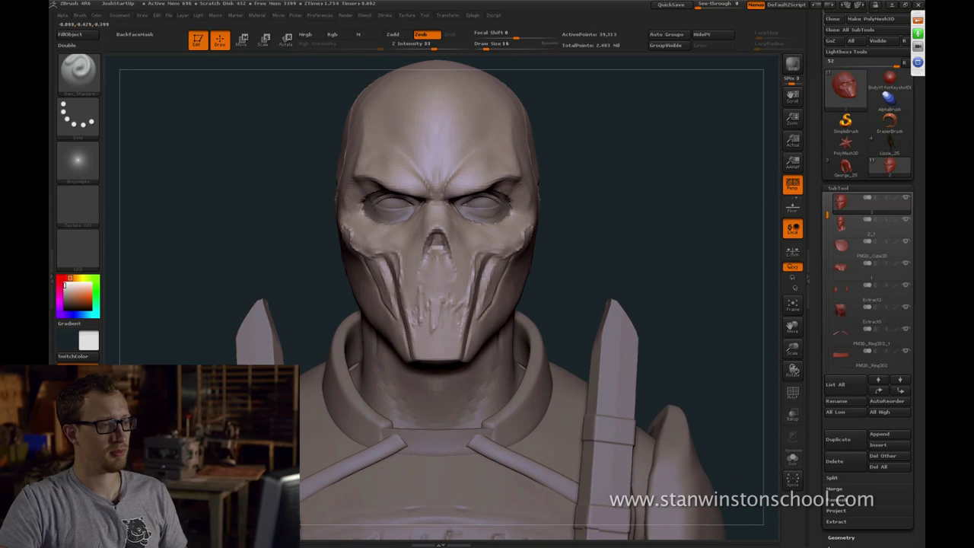
left_click_drag(567, 223, 613, 224)
key("2")
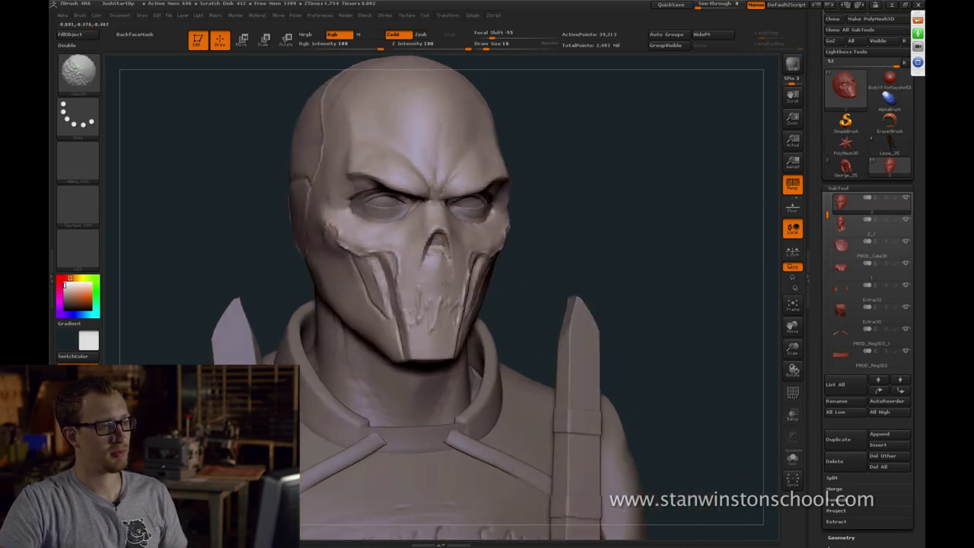
Start showing the screen to the webinar audience and present the masked head in three-quarter view
left_click_drag(533, 229, 596, 218)
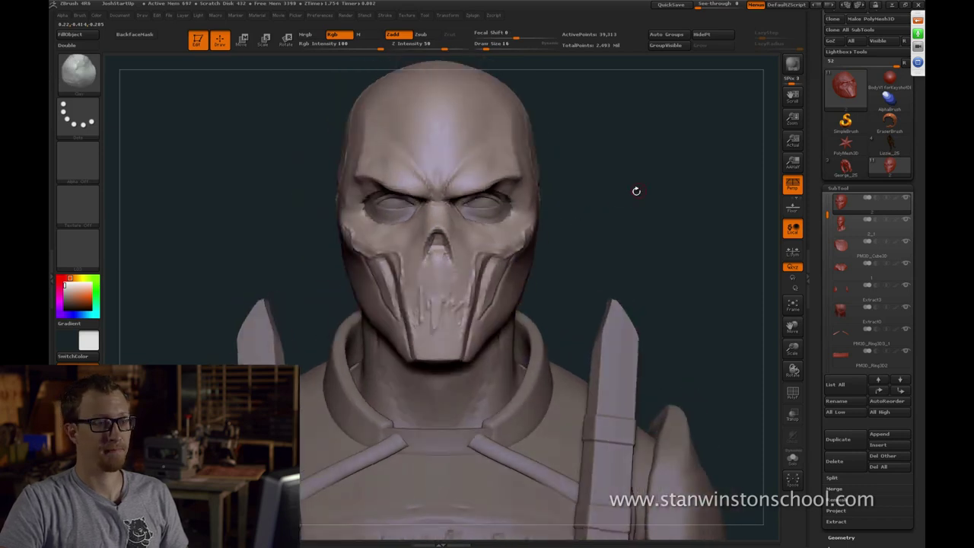
left_click_drag(635, 189, 677, 156)
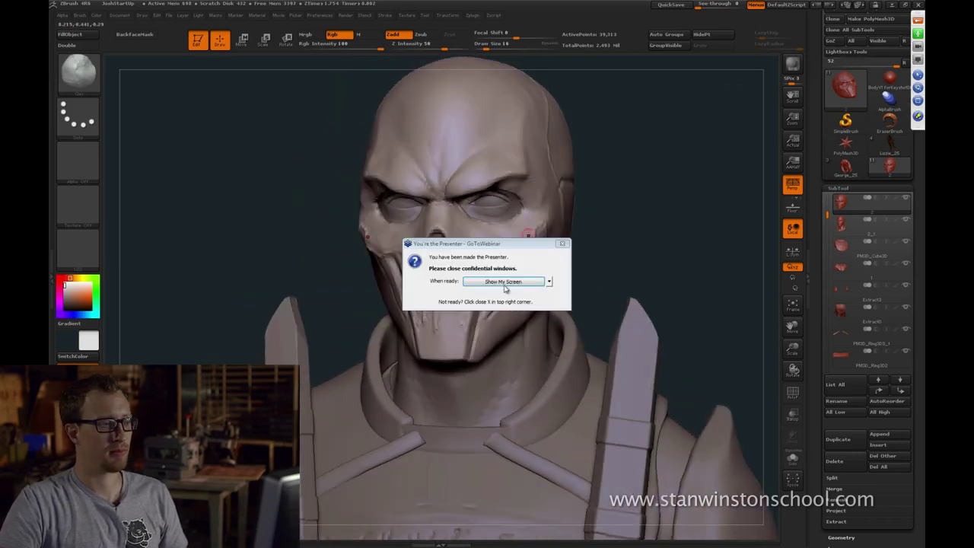
mouse_move(644, 213)
left_mouse_down()
mouse_move(679, 193)
mouse_move(627, 195)
mouse_move(663, 204)
mouse_move(665, 226)
left_mouse_up()
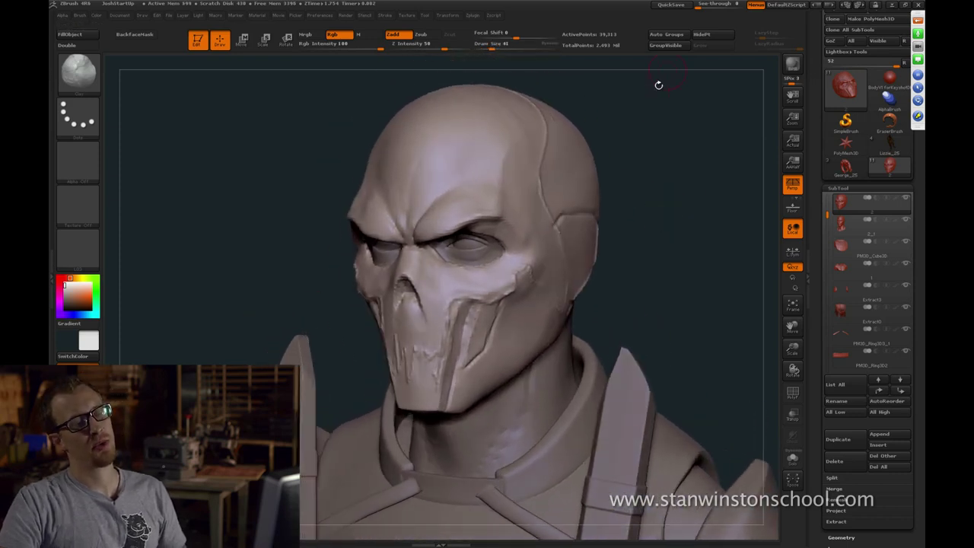
left_click_drag(685, 164, 850, 172)
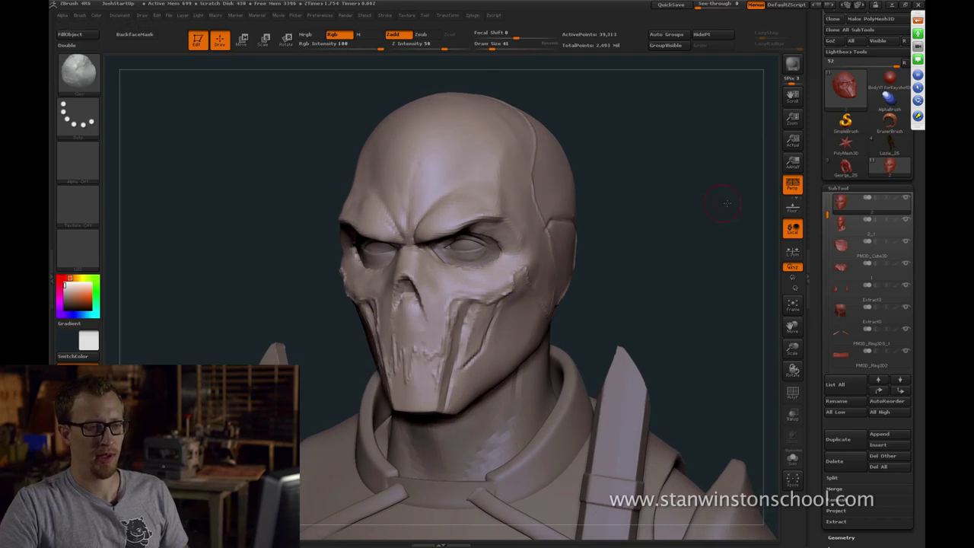
Switch to the George_25 gorilla tool and frame its full figure
left_click_drag(727, 204, 833, 175)
left_click(845, 168)
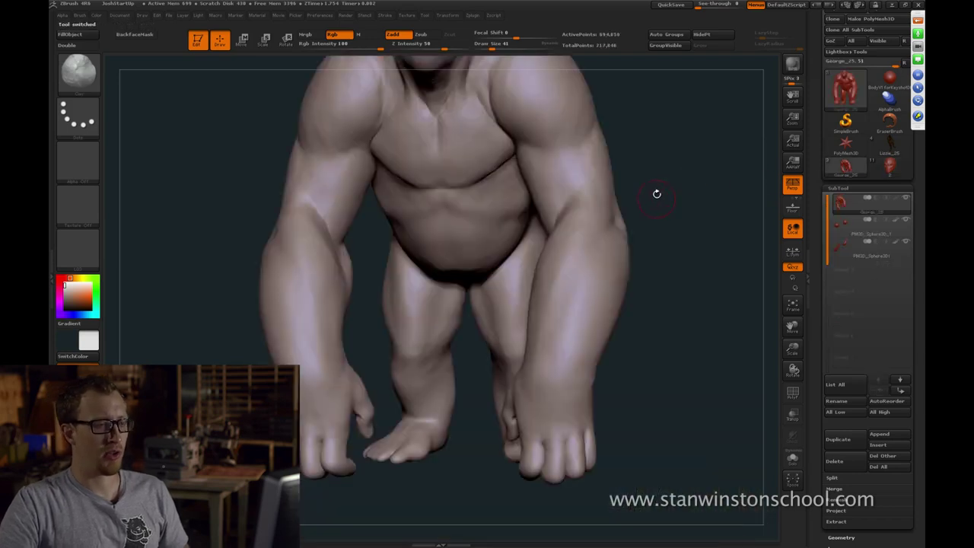
mouse_move(676, 182)
left_mouse_down()
mouse_move(599, 175)
mouse_move(659, 171)
left_mouse_up()
key("f")
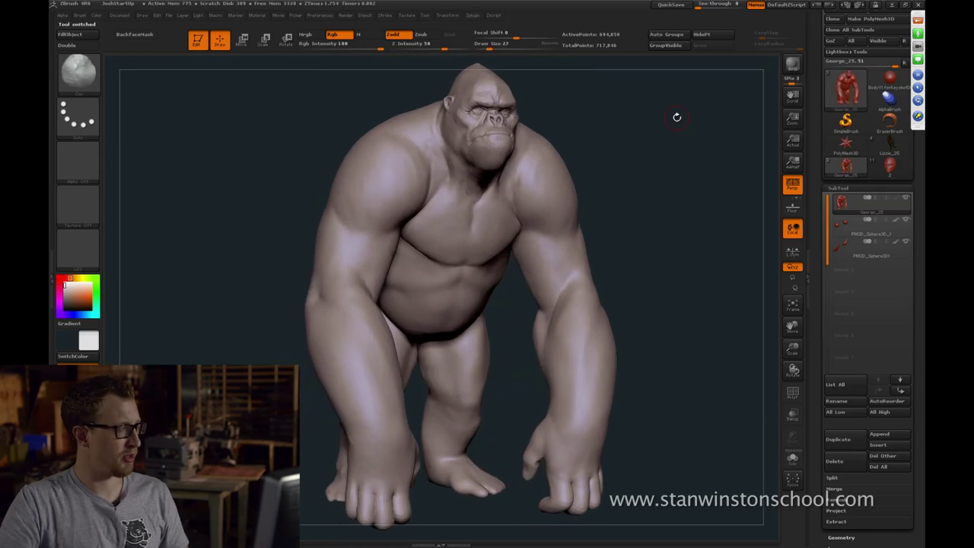
Examine the gorilla sculpt from the front, its face up close, and its head and shoulders in three-quarter view
mouse_move(689, 120)
left_mouse_down()
mouse_move(610, 104)
mouse_move(633, 148)
left_mouse_up()
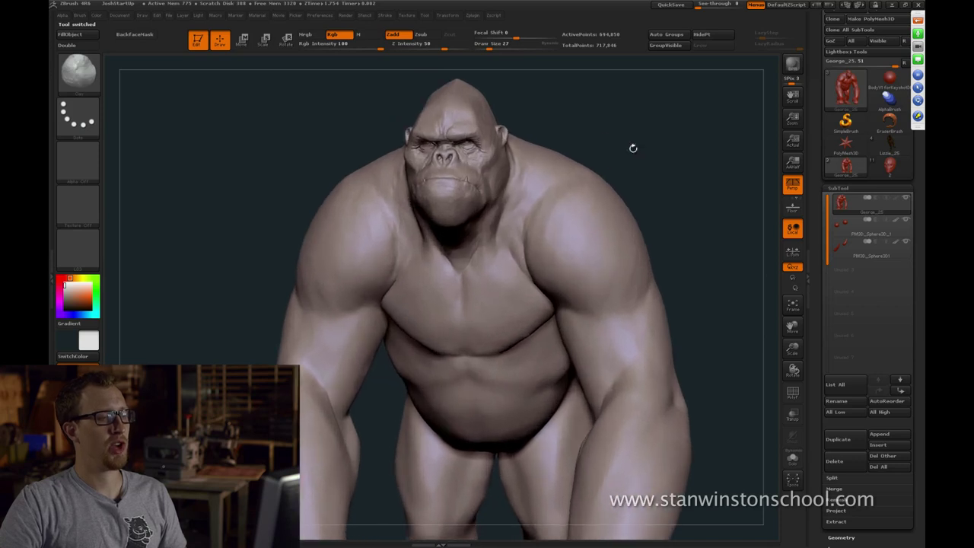
mouse_move(627, 89)
left_mouse_down("alt")
mouse_move(617, 175)
mouse_move(632, 179)
mouse_move(639, 167)
mouse_move(612, 174)
mouse_move(571, 102)
mouse_move(598, 152)
left_mouse_up("alt")
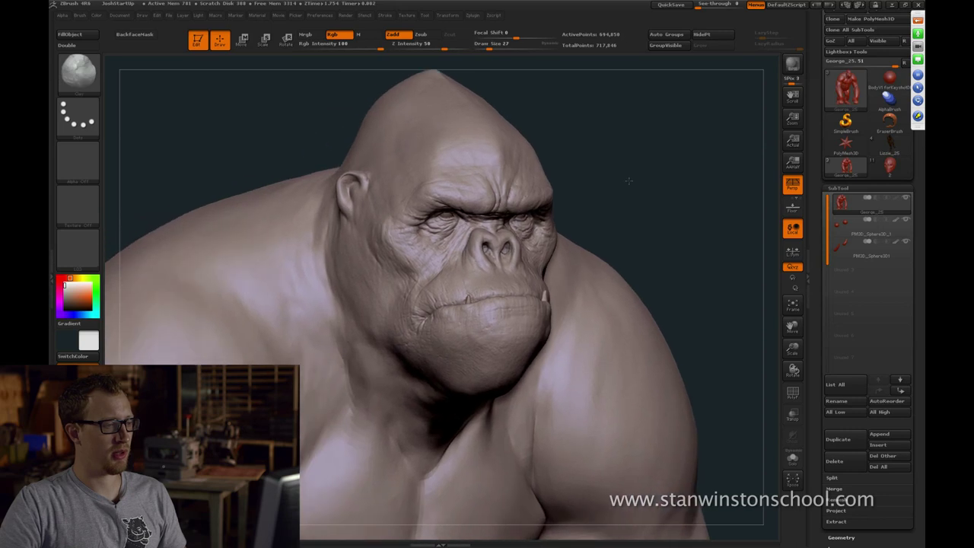
left_click_drag(629, 181, 678, 181)
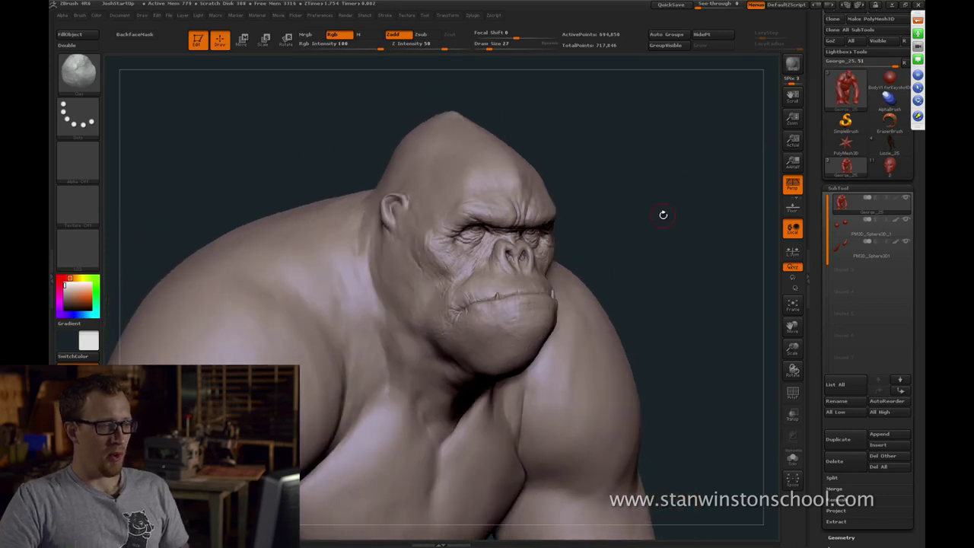
mouse_move(674, 200)
left_mouse_down("shift")
mouse_move(700, 150)
mouse_move(648, 142)
mouse_move(665, 147)
left_mouse_up("shift")
Switch to the lizard creature tool, frame its full figure, and turn off the polypaint on its body
left_click(892, 150)
key("f")
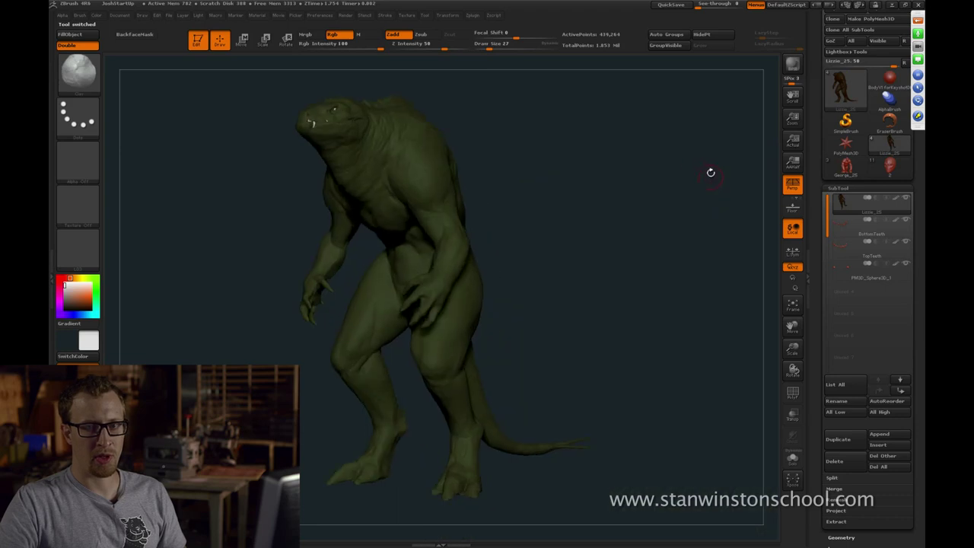
left_click_drag(598, 157, 562, 179)
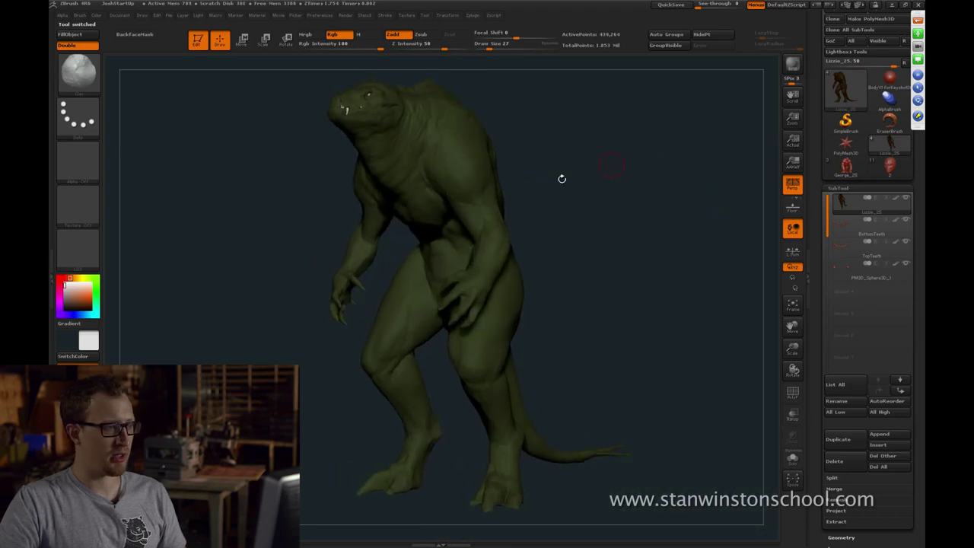
left_click(896, 203)
mouse_move(698, 200)
left_mouse_down()
mouse_move(668, 190)
mouse_move(661, 152)
mouse_move(674, 152)
mouse_move(646, 163)
mouse_move(743, 167)
mouse_move(701, 166)
left_mouse_up()
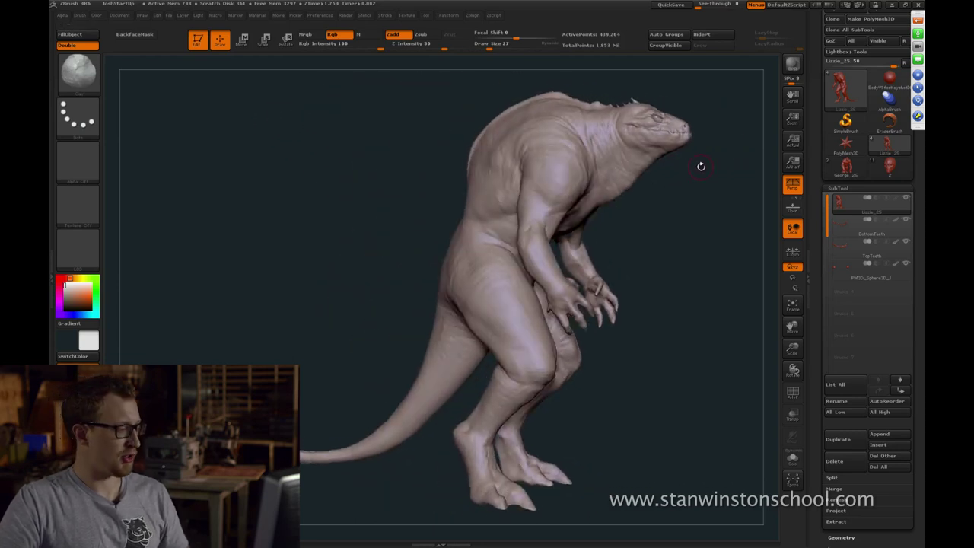
Examine the lizard creature's head and shoulders up close, and revisit the gorilla sculpt
left_click_drag(708, 183, 597, 122)
left_click_drag(709, 113, 731, 231, "alt")
left_click_drag(672, 235, 691, 270)
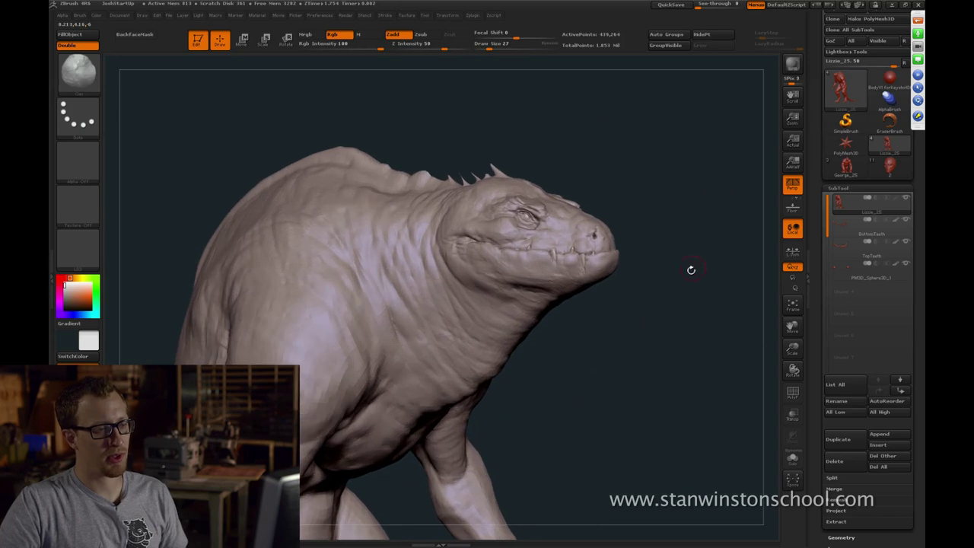
left_click(851, 174)
mouse_move(676, 180)
left_mouse_down()
mouse_move(698, 168)
mouse_move(678, 181)
left_mouse_up()
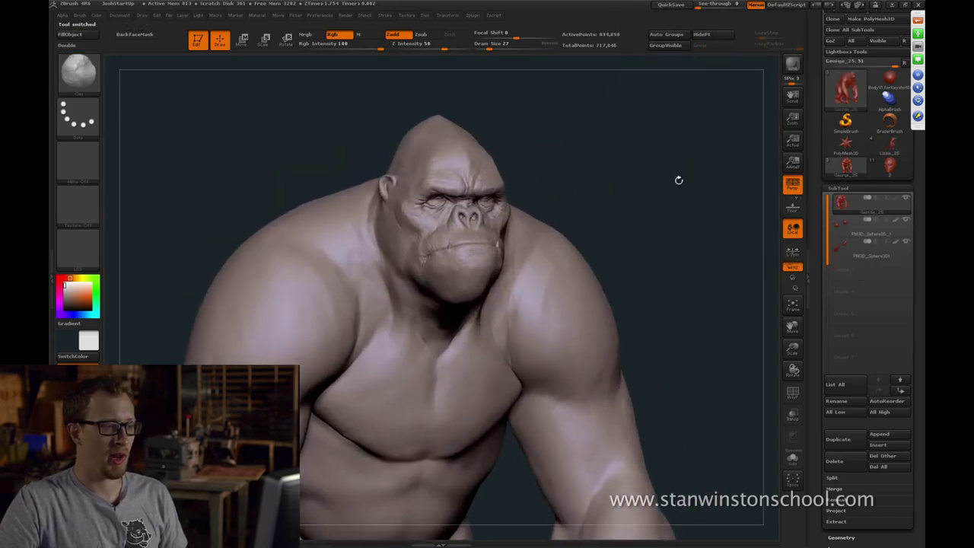
Switch back to the skull-masked character tool and present its head and shoulders in three-quarter view
left_click(889, 166)
key("f")
key("f")
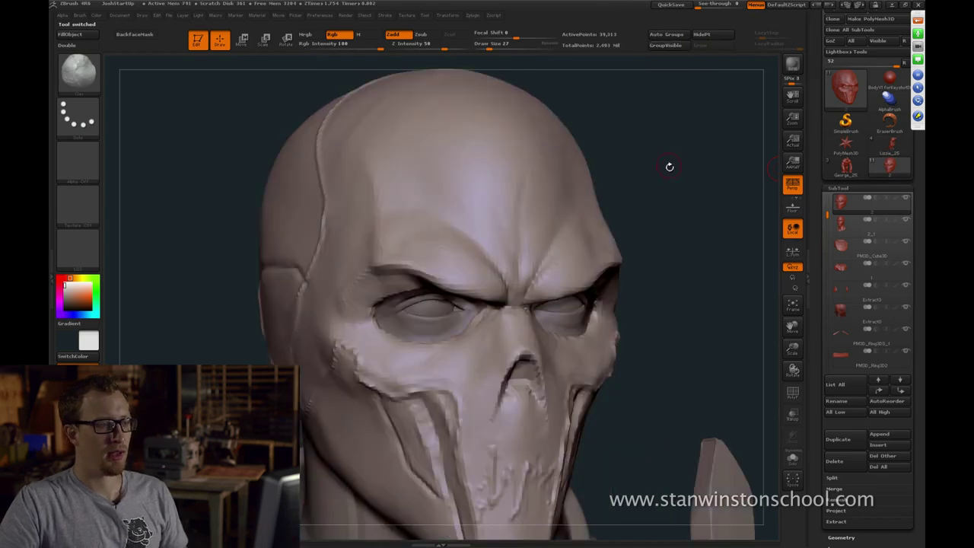
key("f")
left_click_drag(691, 167, 540, 219)
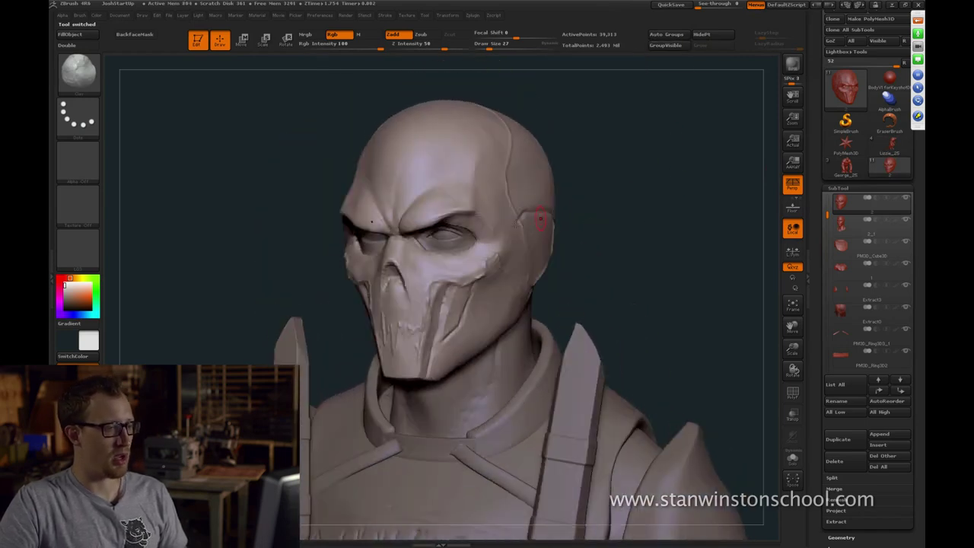
Reduce the brush draw size to 22 and refine the brow above the mask's eye socket
left_click_drag(635, 189, 632, 146)
key("s")
left_click(445, 194)
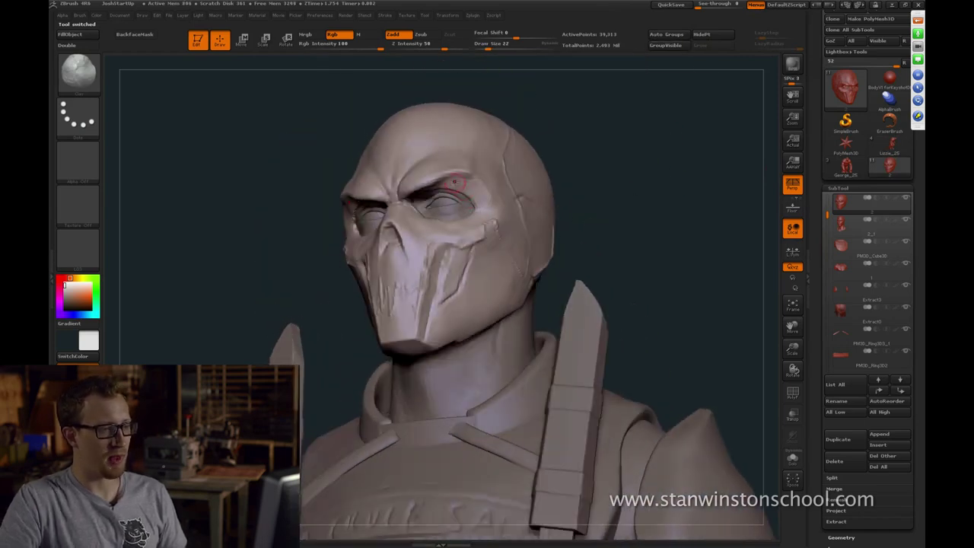
left_click_drag(626, 190, 589, 190)
mouse_move(458, 184)
left_mouse_down()
mouse_move(440, 187)
mouse_move(475, 186)
left_mouse_up()
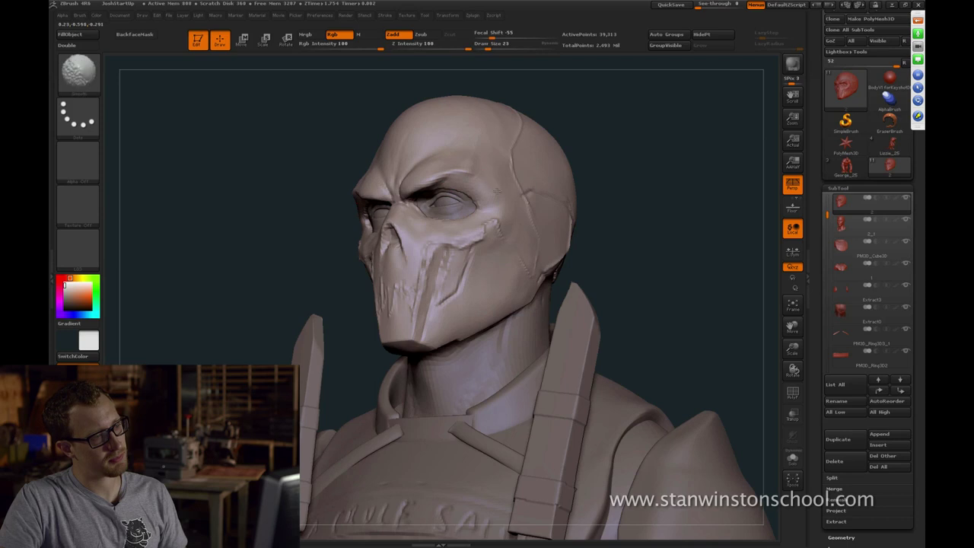
Sculpt the side of the masked head with a clay brush and smooth the area around the temple and ear
left_click_drag(635, 174, 661, 190)
left_click_drag(500, 194, 415, 194)
key("b")
key("c")
key("b")
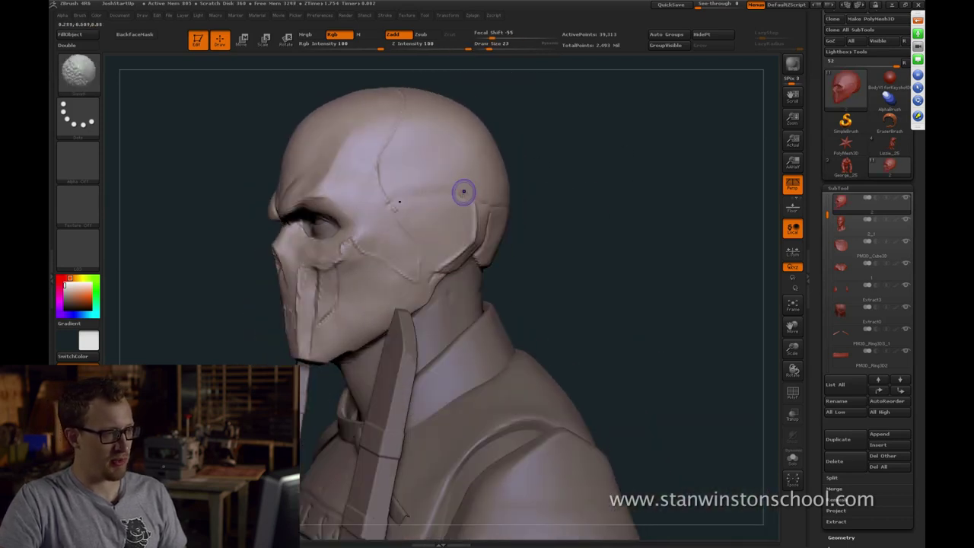
key("shift+f")
key("shift+f")
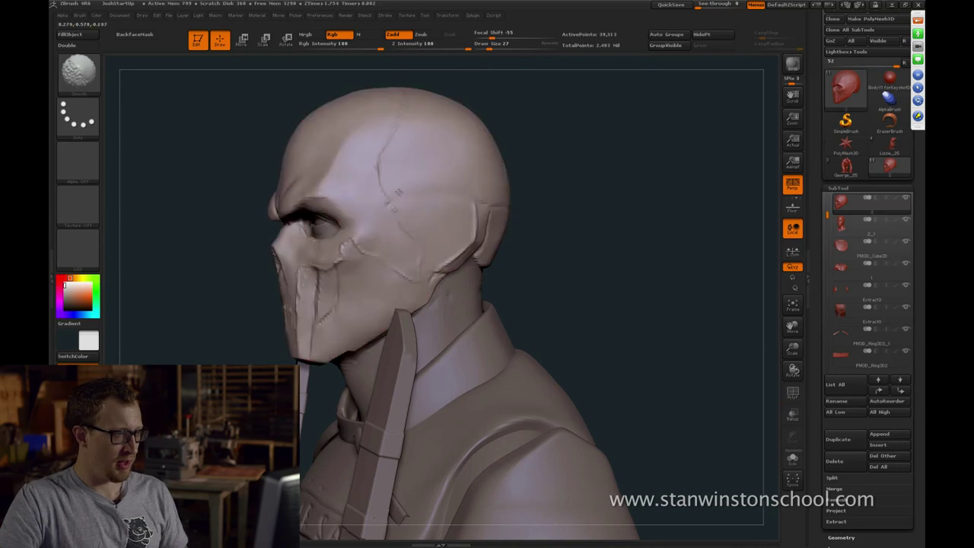
left_click_drag(571, 229, 526, 228)
mouse_move(449, 249)
left_mouse_down("shift")
mouse_move(483, 230)
mouse_move(478, 222)
left_mouse_up("shift")
left_click_drag(561, 220, 542, 221)
Carve a sharp crease along the mask edge behind the jaw with the Dam_Standard brush
key("b")
key("d")
key("s")
left_click_drag(480, 241, 495, 237)
left_click_drag(572, 236, 480, 237)
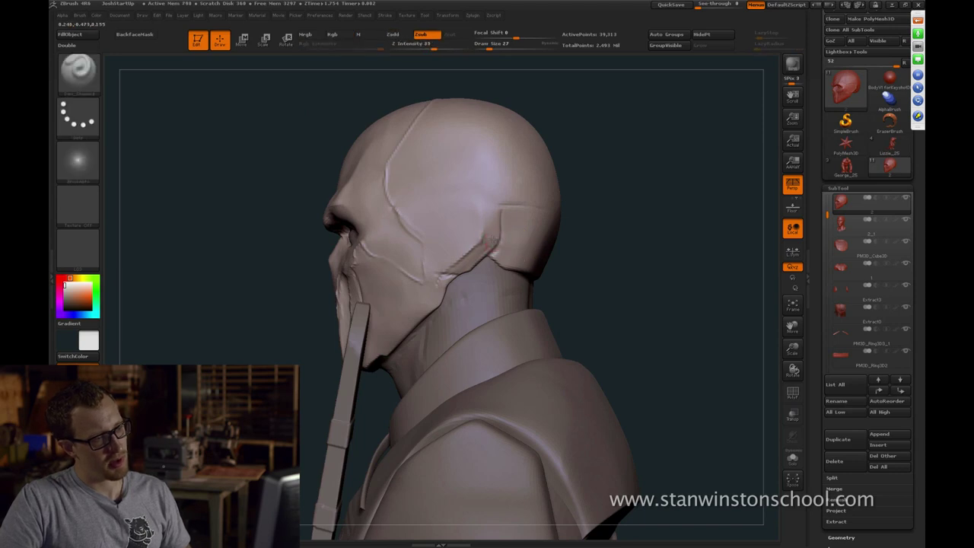
left_click_drag(597, 238, 633, 274)
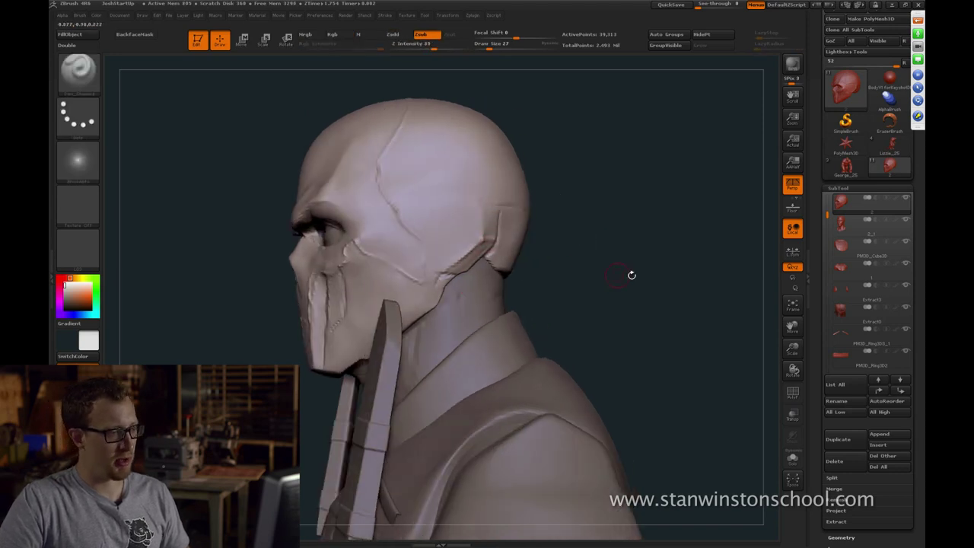
Hide the PM3D_Cube3D3_1 subtool with the upright blades, and make the masked head active again
left_click_drag(637, 316, 659, 259, "alt")
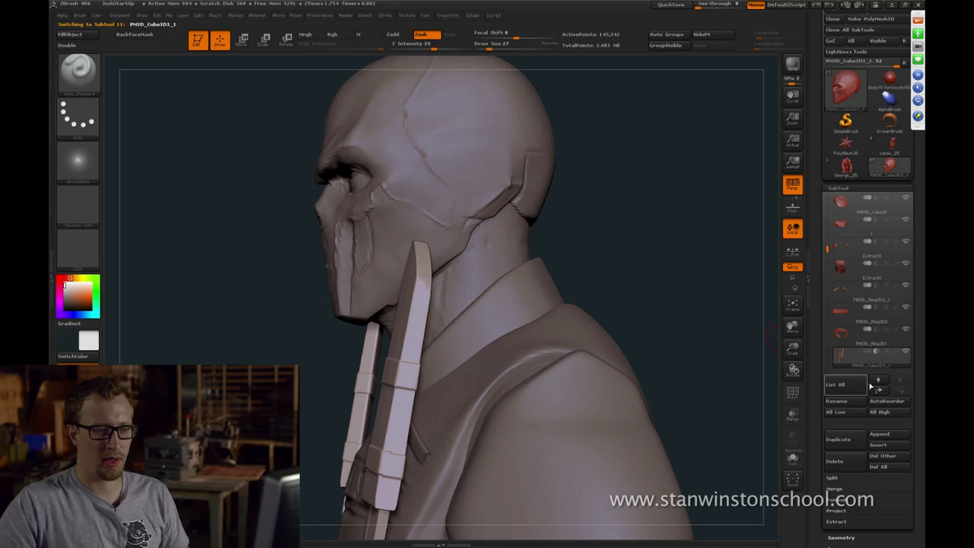
left_click(868, 365)
left_click(496, 193, "alt")
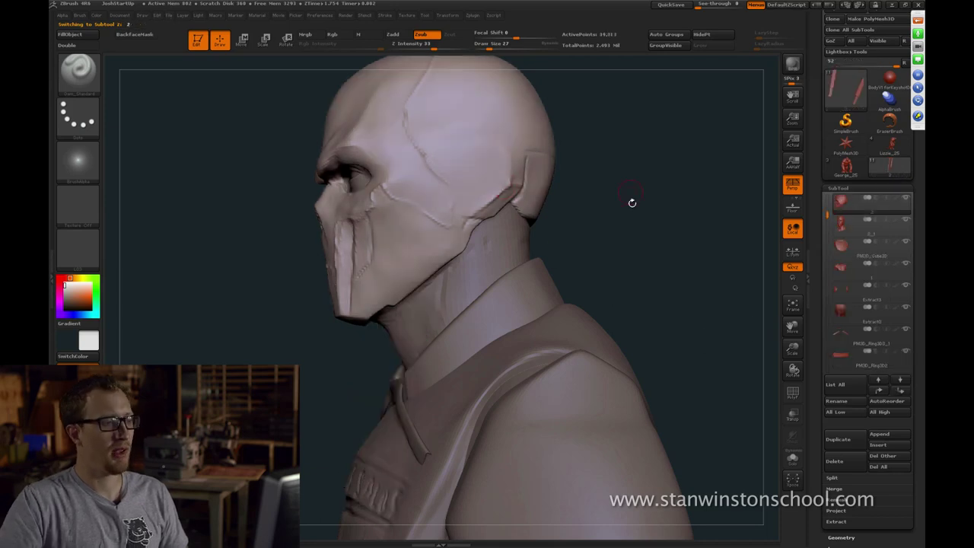
Set the draw size to 25 and carve the mask's lower edge along the jaw and underneath the chin
left_click_drag(632, 204, 609, 228)
key("s")
left_click(449, 249)
left_click_drag(518, 229, 491, 236)
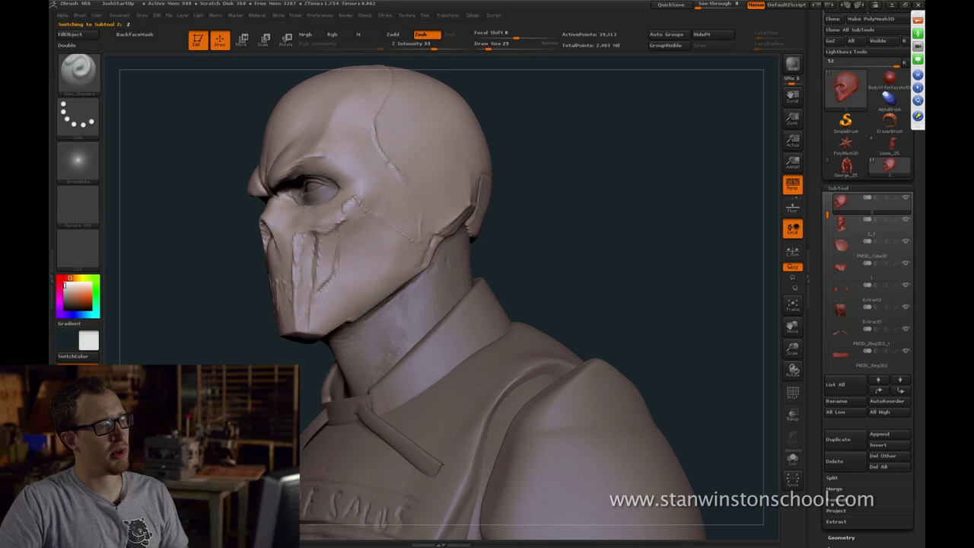
mouse_move(529, 235)
left_mouse_down()
mouse_move(387, 263)
mouse_move(364, 285)
mouse_move(397, 269)
left_mouse_up()
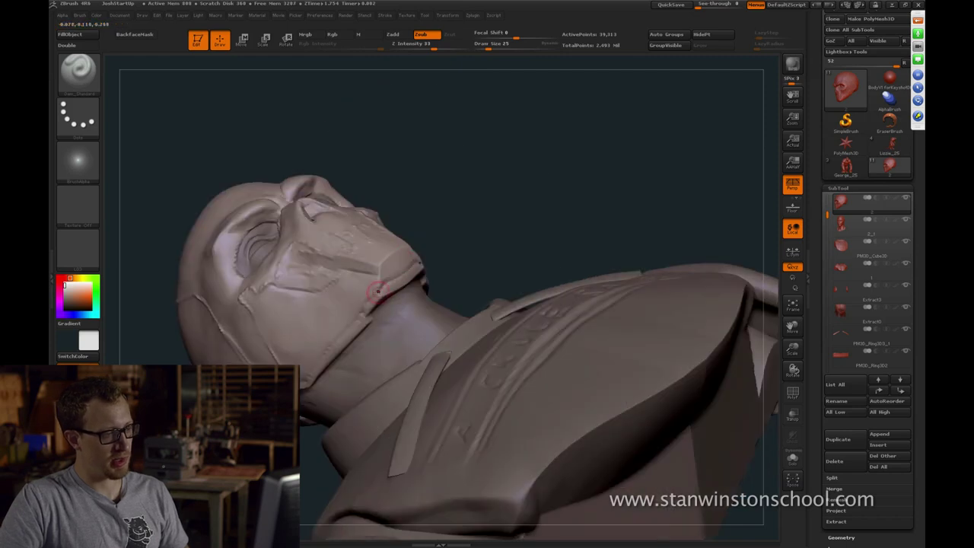
mouse_move(487, 225)
left_mouse_down()
mouse_move(478, 219)
mouse_move(667, 106)
mouse_move(662, 99)
mouse_move(600, 128)
mouse_move(522, 259)
mouse_move(496, 283)
mouse_move(512, 245)
left_mouse_up()
Build up the mask edge beneath the jaw with a smaller clay brush, and smooth the transition into the neck
key("b")
key("c")
key("l")
key("bracketleft")
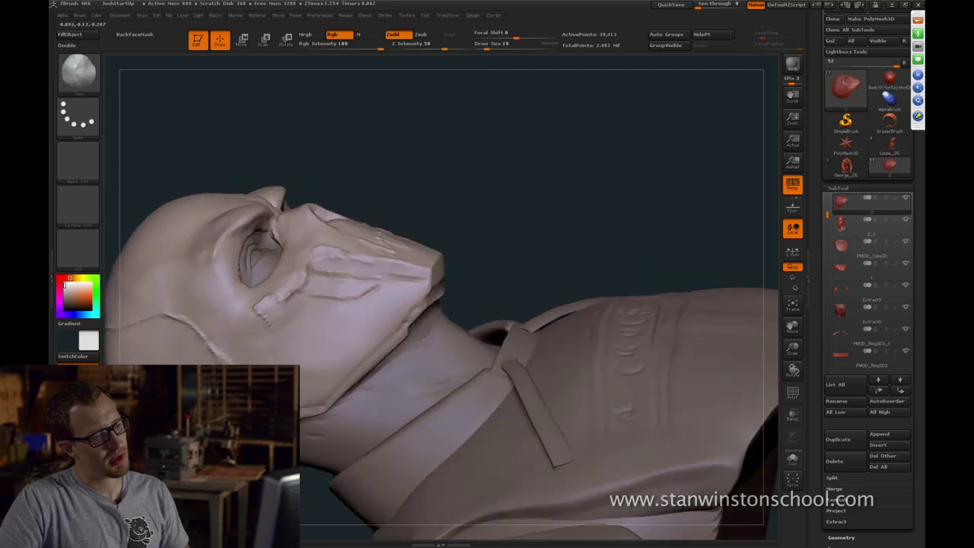
left_click_drag(562, 205, 449, 289)
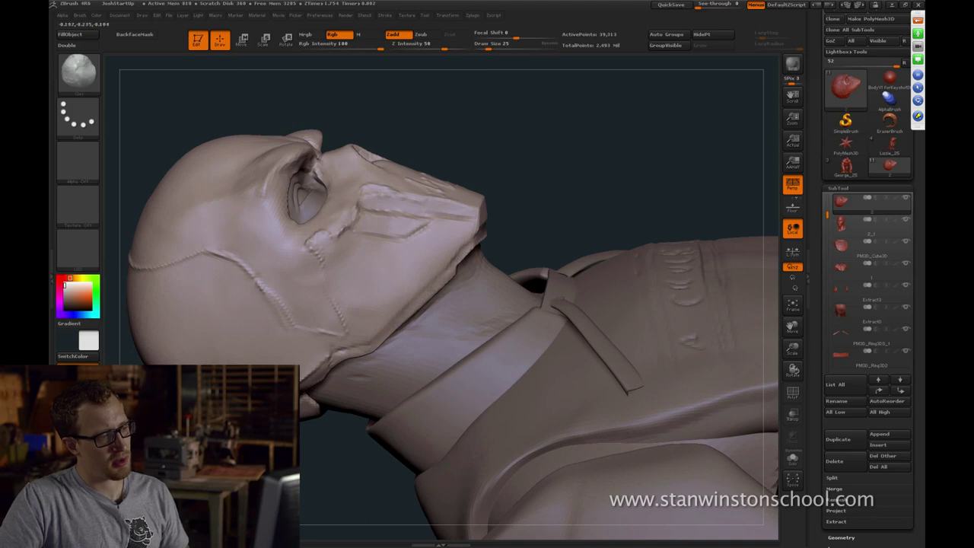
key("shift")
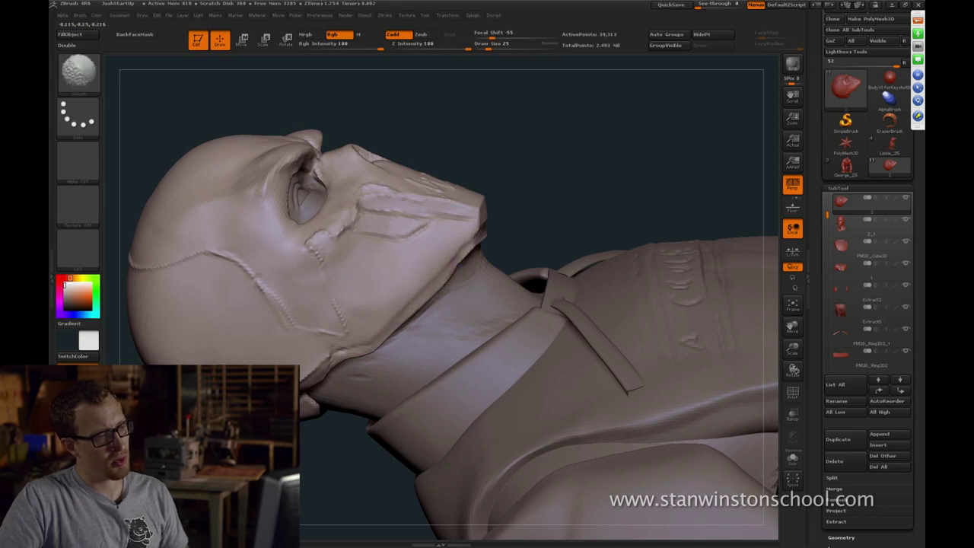
mouse_move(542, 221)
left_mouse_down()
mouse_move(526, 224)
mouse_move(564, 208)
left_mouse_up()
key("shift")
Try to sharpen the underside of the jaw edge with the Dam_Standard brush, and undo the last stroke
key("b")
key("d")
key("s")
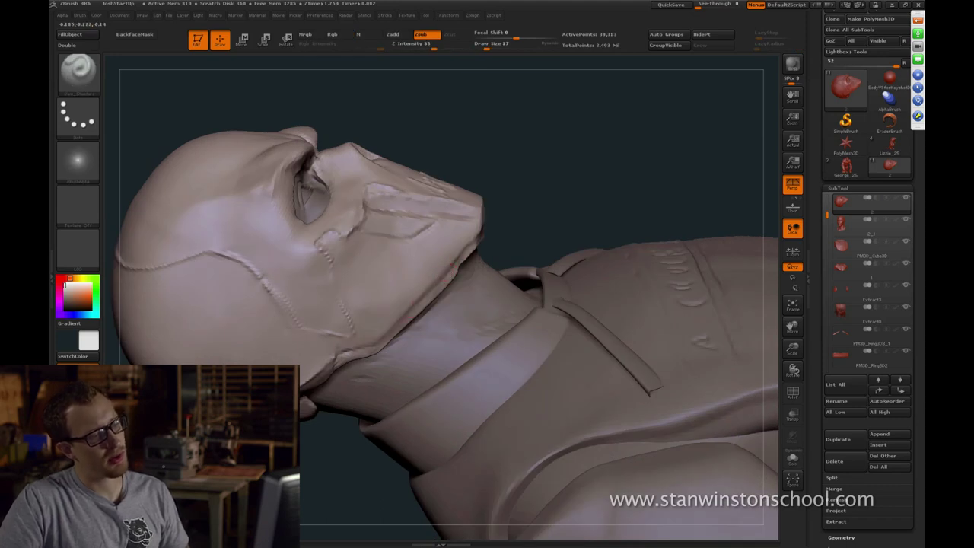
key("ctrl+z")
Set the draw size to 27, carve the mask's panel lines around the ear, and undo the last stroke
left_click_drag(553, 182, 600, 197)
mouse_move(696, 235)
left_mouse_down("alt")
mouse_move(670, 204)
mouse_move(609, 211)
left_mouse_up("alt")
key("s")
left_click(496, 266)
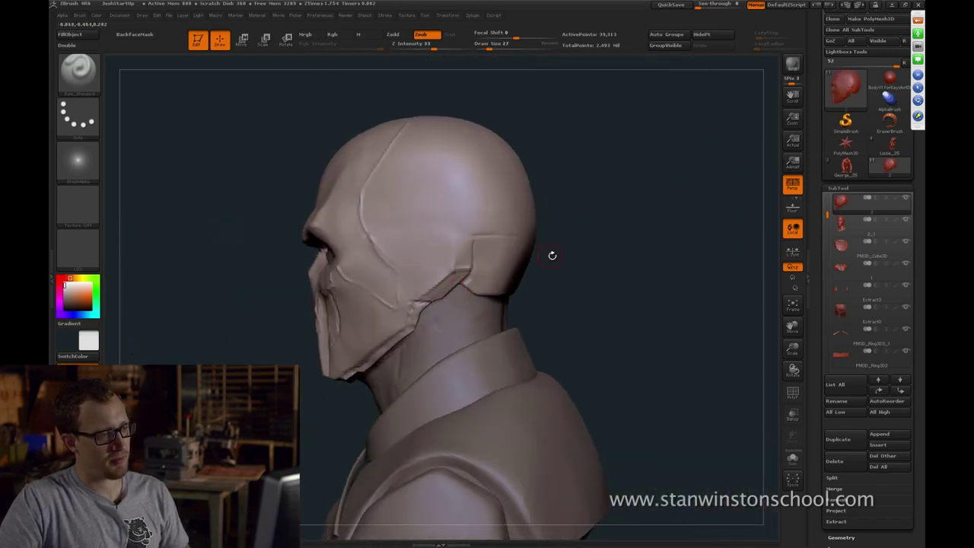
left_click_drag(553, 255, 472, 222)
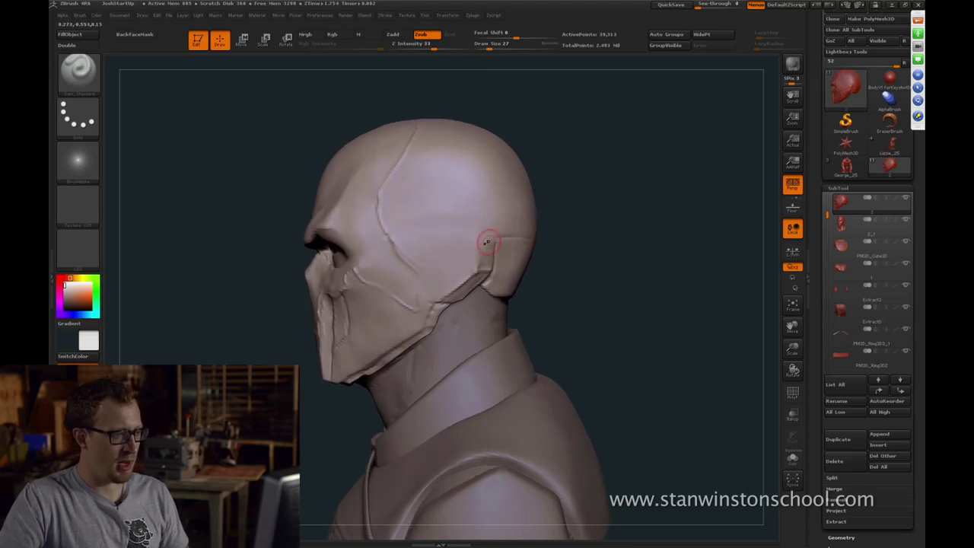
left_click_drag(545, 242, 586, 235)
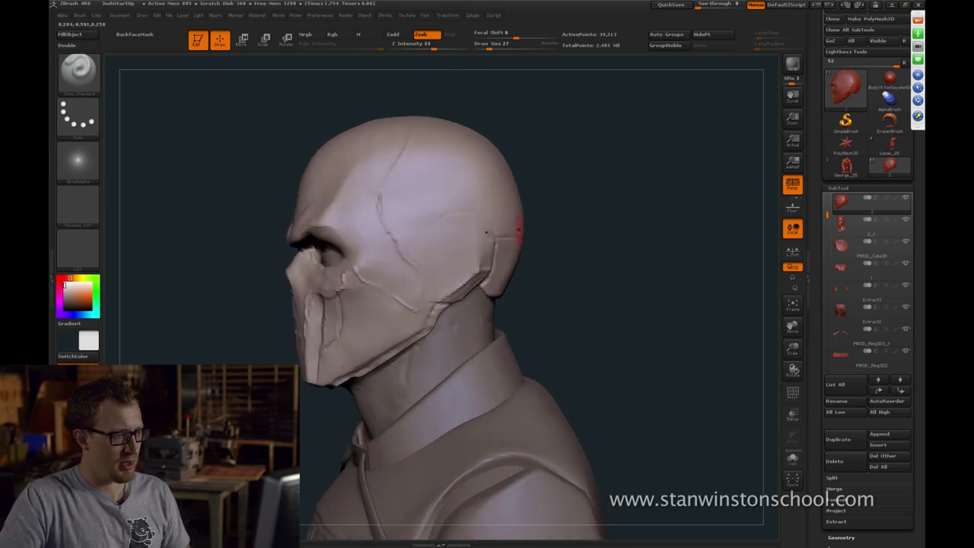
key("ctrl+z")
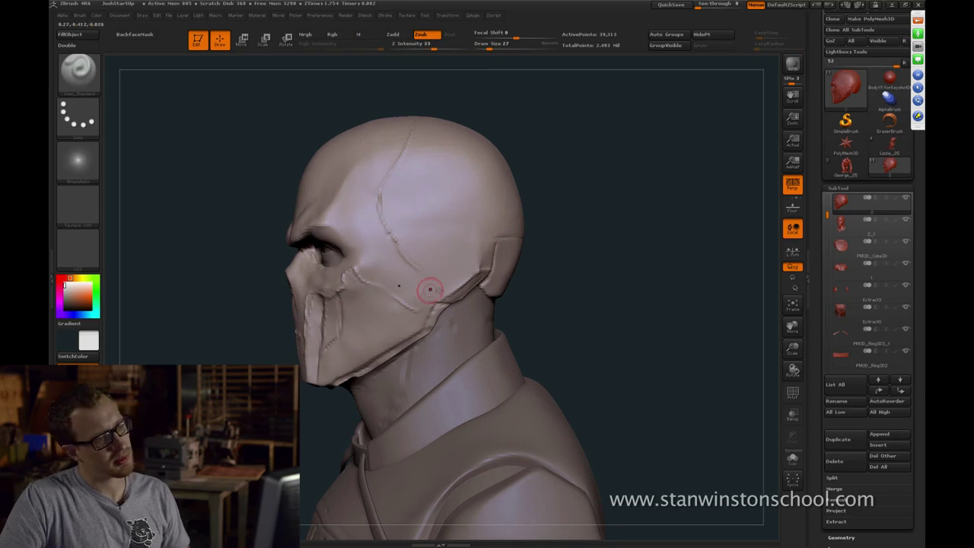
left_click_drag(586, 248, 542, 247)
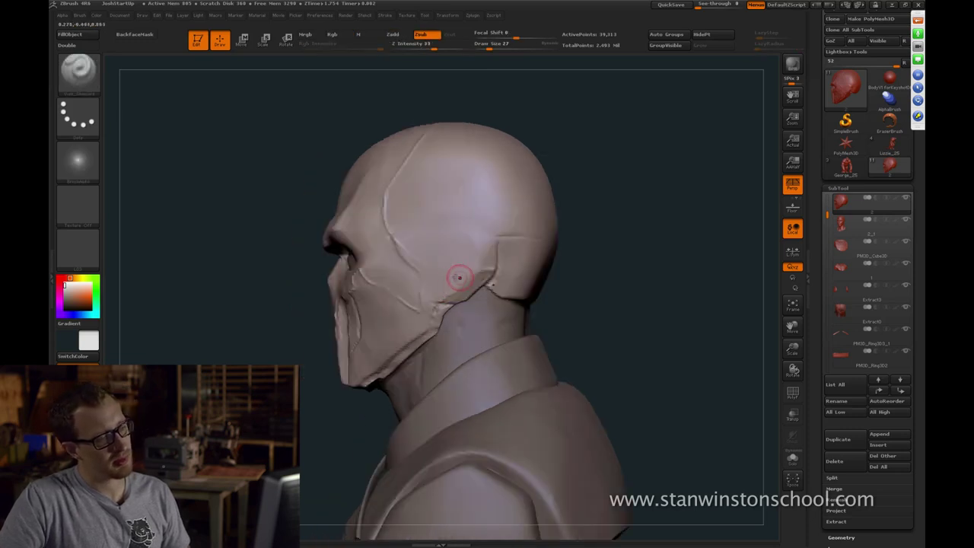
Refine the side of the mask in front of the ear with a polishing brush, reducing its draw size from 62 to 31
key("b")
key("p")
key("i")
key("bracketright")
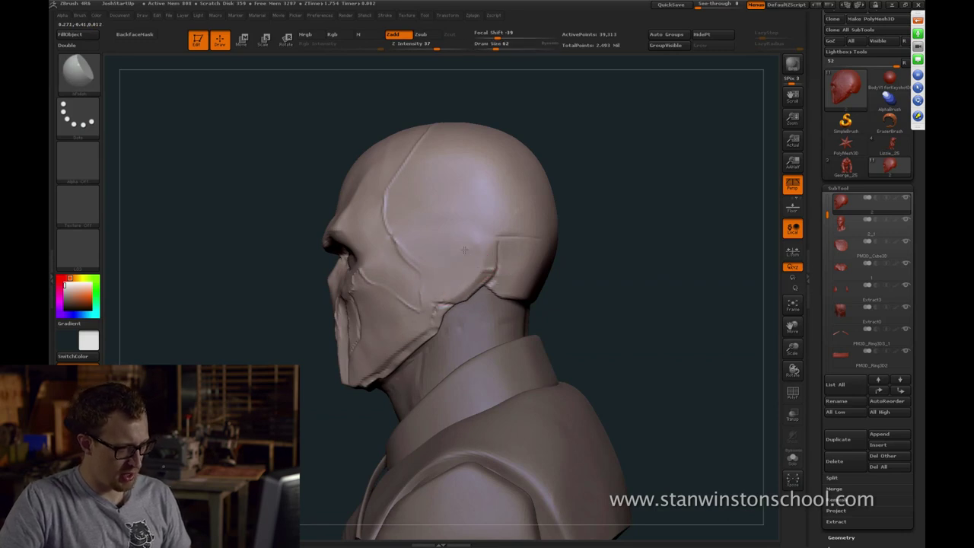
left_click_drag(570, 244, 457, 256)
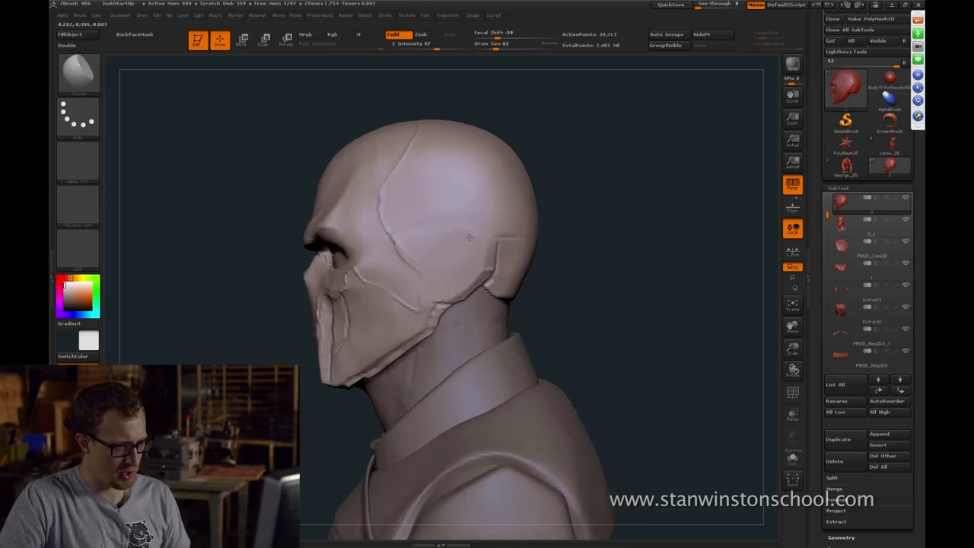
key("bracketleft")
key("bracketleft")
key("bracketleft")
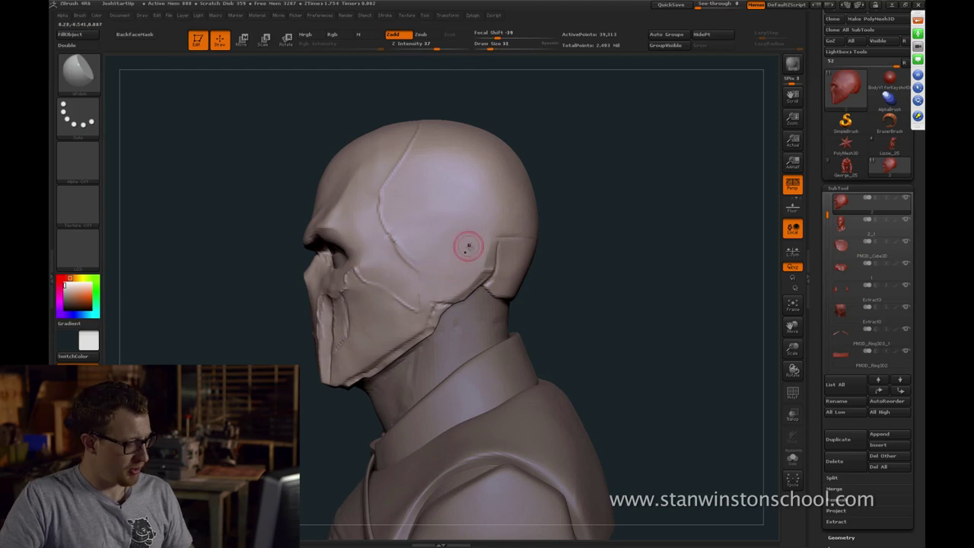
left_click_drag(558, 250, 492, 258)
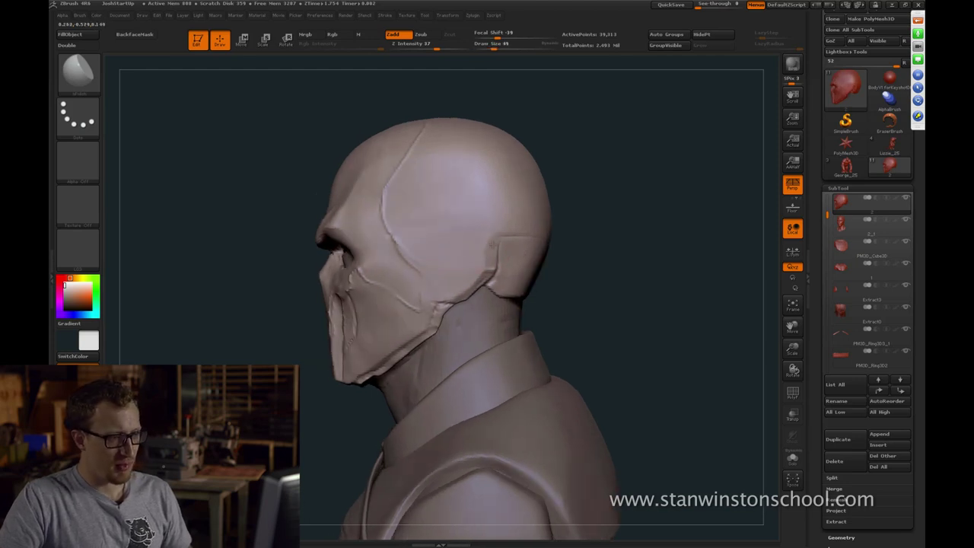
left_click_drag(549, 230, 489, 248)
key("bracketleft")
key("bracketleft")
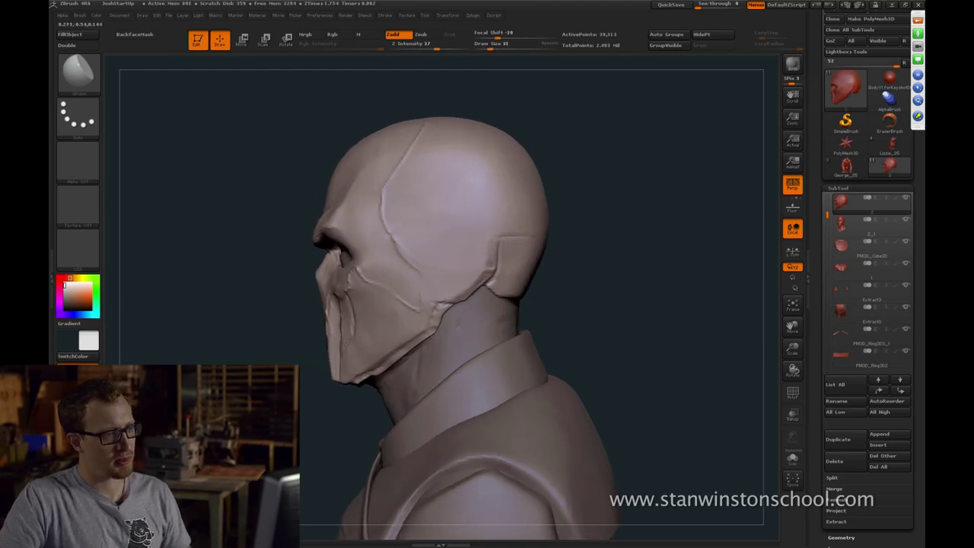
Carve the upper curve of a round ear panel on the side of the mask with the Dam_Standard brush at draw size 25
mouse_move(563, 194)
left_mouse_down()
mouse_move(631, 191)
mouse_move(557, 189)
left_mouse_up()
key("b")
key("d")
key("s")
left_click_drag(568, 232, 526, 224)
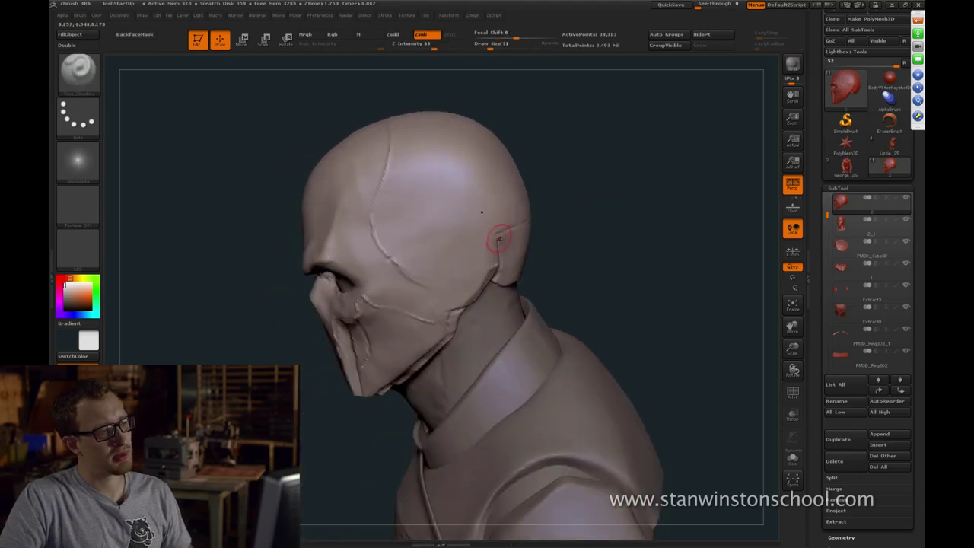
key("bracketleft")
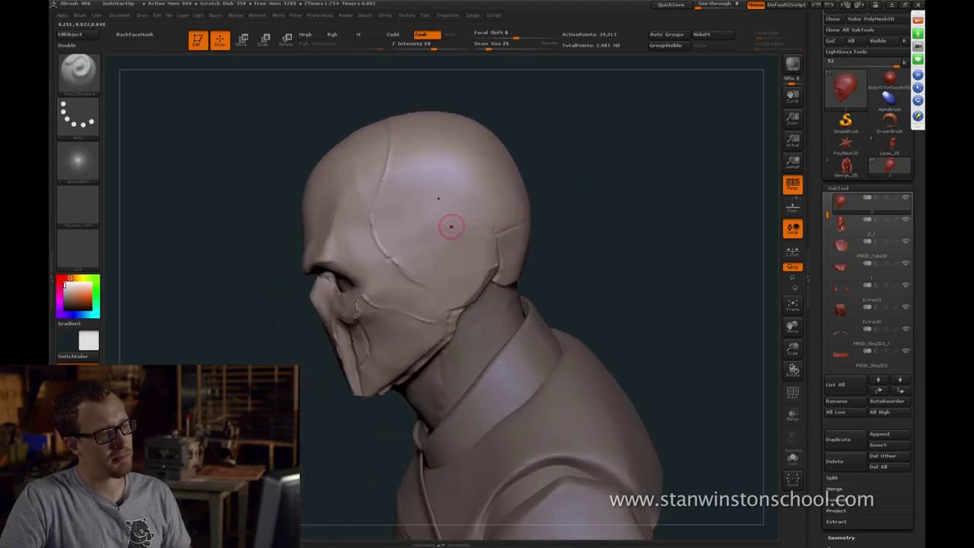
mouse_move(533, 171)
left_mouse_down()
mouse_move(563, 150)
mouse_move(591, 161)
mouse_move(447, 261)
left_mouse_up()
left_click_drag(485, 226, 445, 255)
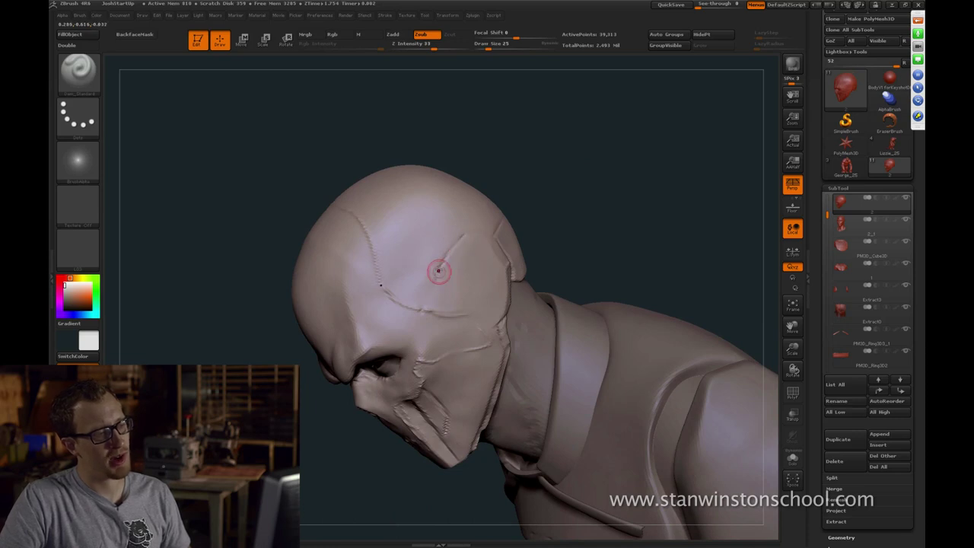
left_click_drag(591, 183, 554, 193)
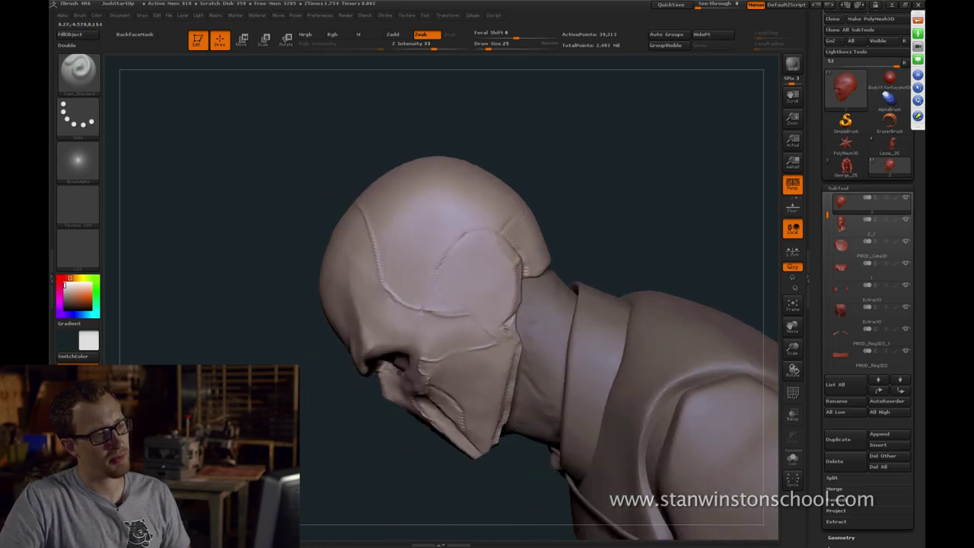
left_click_drag(512, 245, 599, 143)
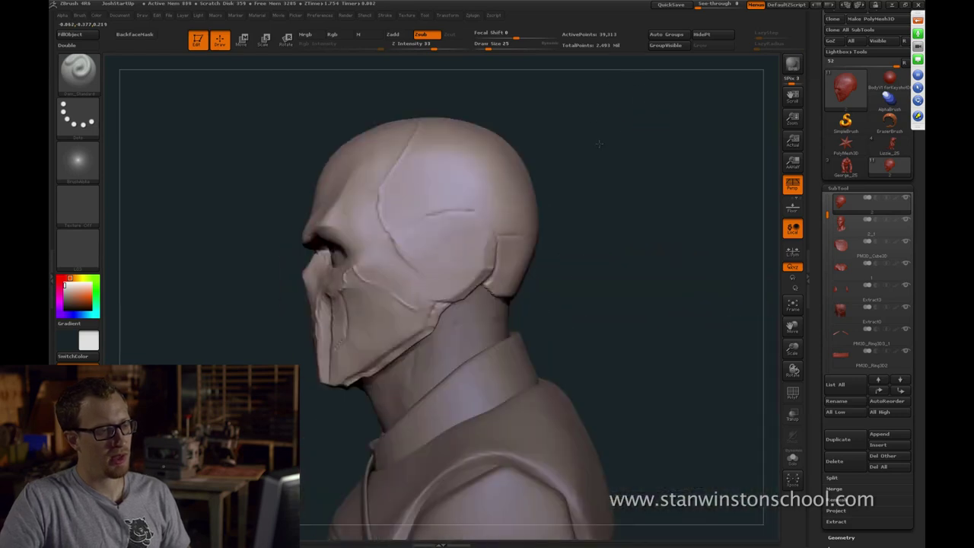
Turn on transparency to compare the mask with the head subtool underneath, and reselect the mask subtool
left_click(876, 224)
left_click_drag(625, 227, 660, 231, "alt")
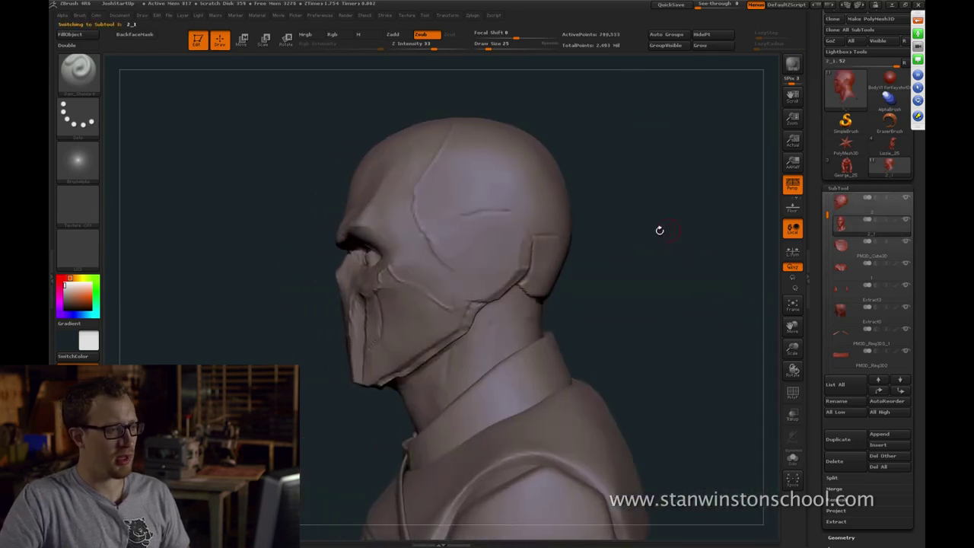
key("shift+t")
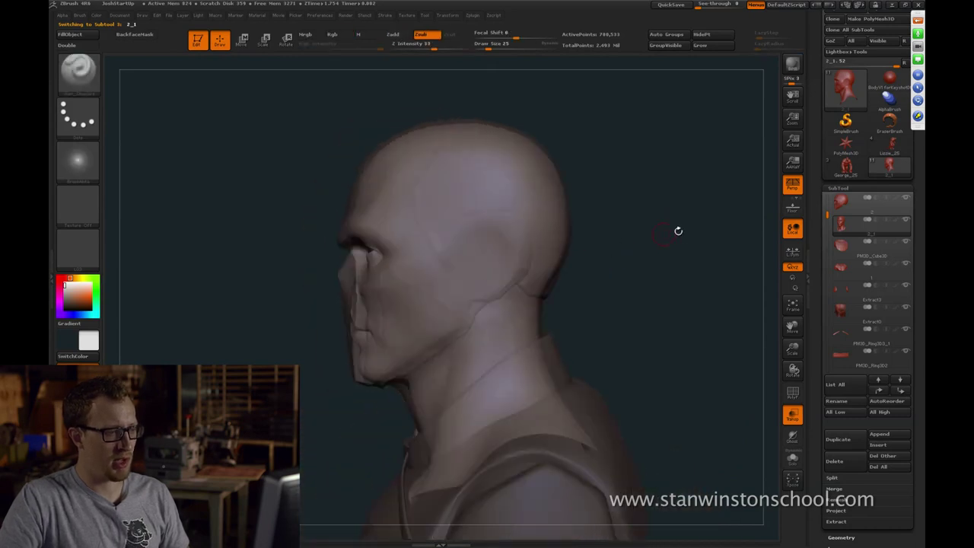
key("alt+Up")
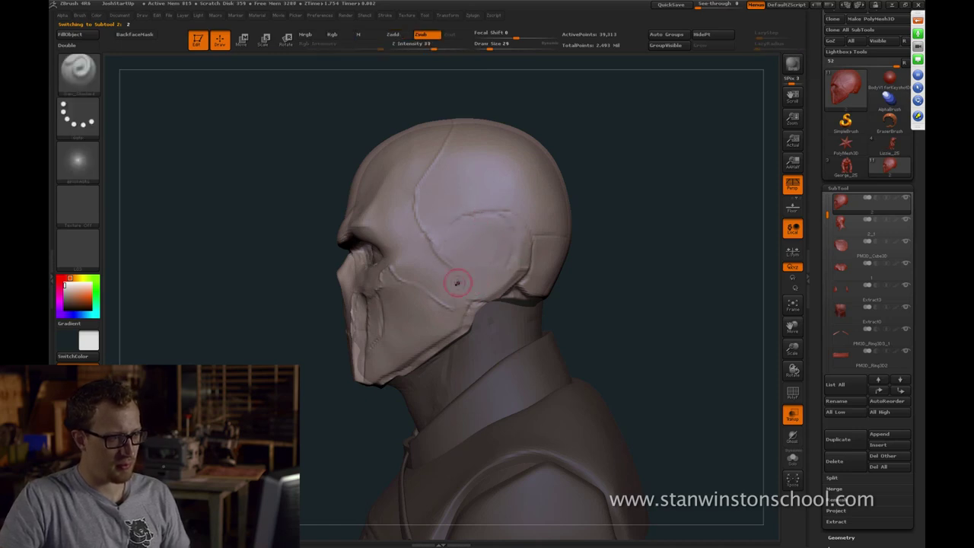
Smooth the ear panel's upper line, set the Clay brush's draw size to 37, and undo the last stroke
key("shift")
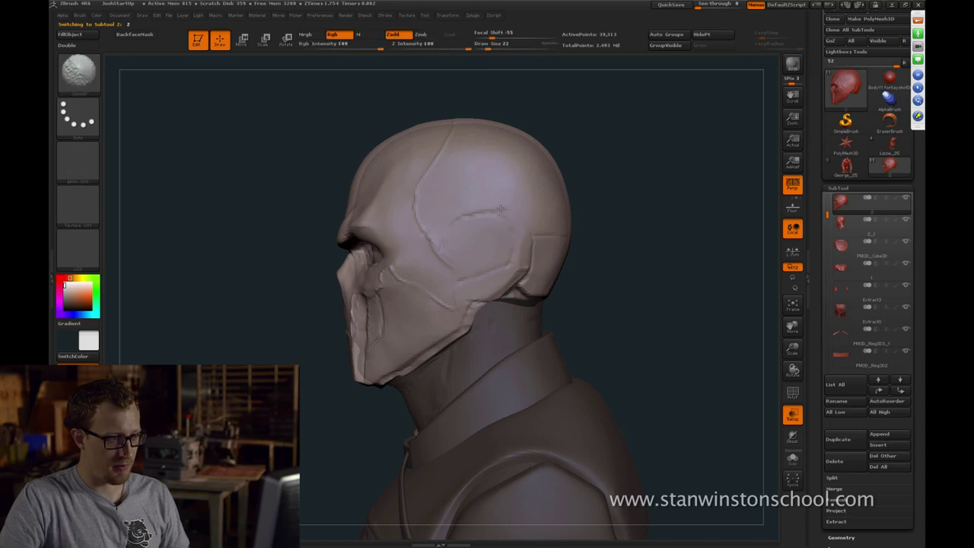
key("b")
key("s")
key("t")
key("s")
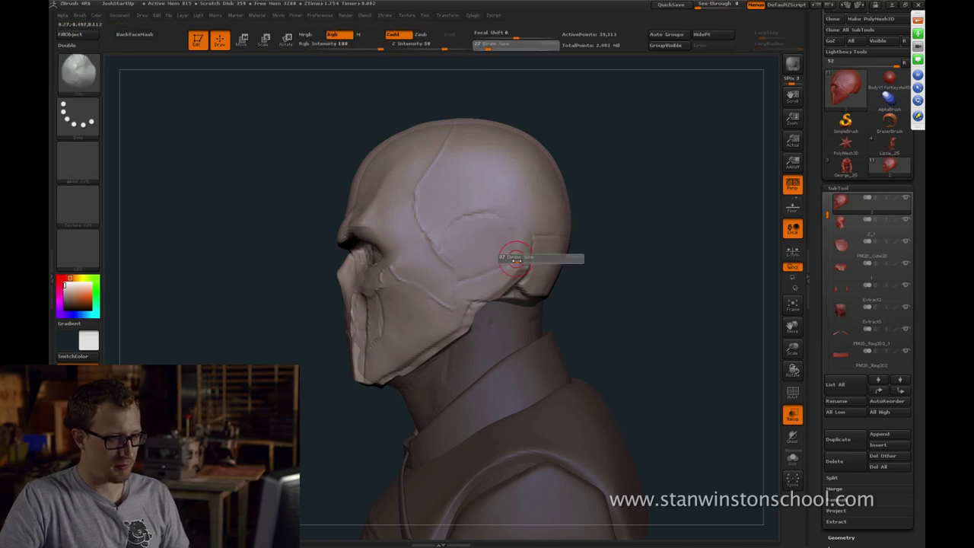
left_click_drag(512, 257, 517, 257)
key("ctrl")
key("ctrl+z")
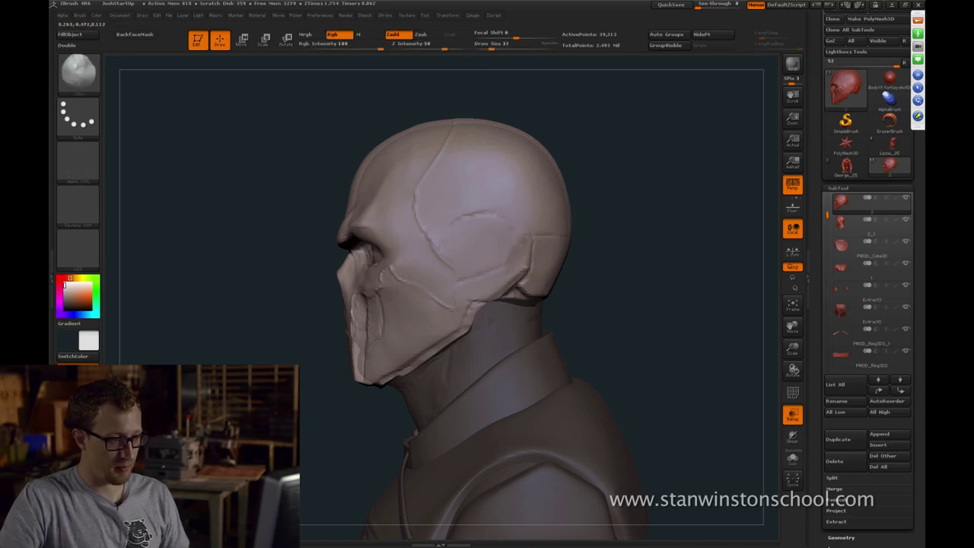
Build up and smooth the mask surface above and behind the ear panel with a clay brush
key("b")
key("c")
key("b")
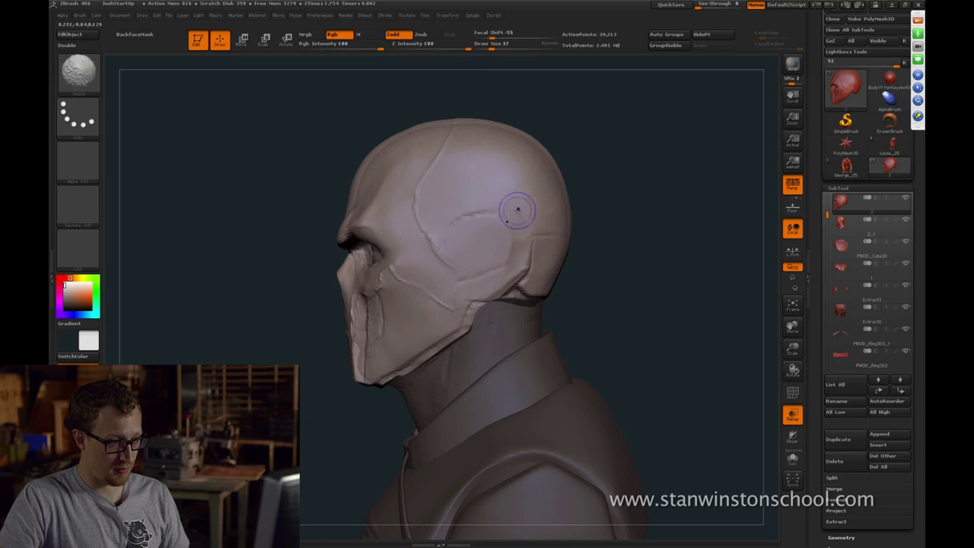
mouse_move(633, 148)
left_mouse_down()
mouse_move(648, 145)
mouse_move(638, 179)
mouse_move(665, 135)
mouse_move(594, 167)
mouse_move(487, 270)
left_mouse_up()
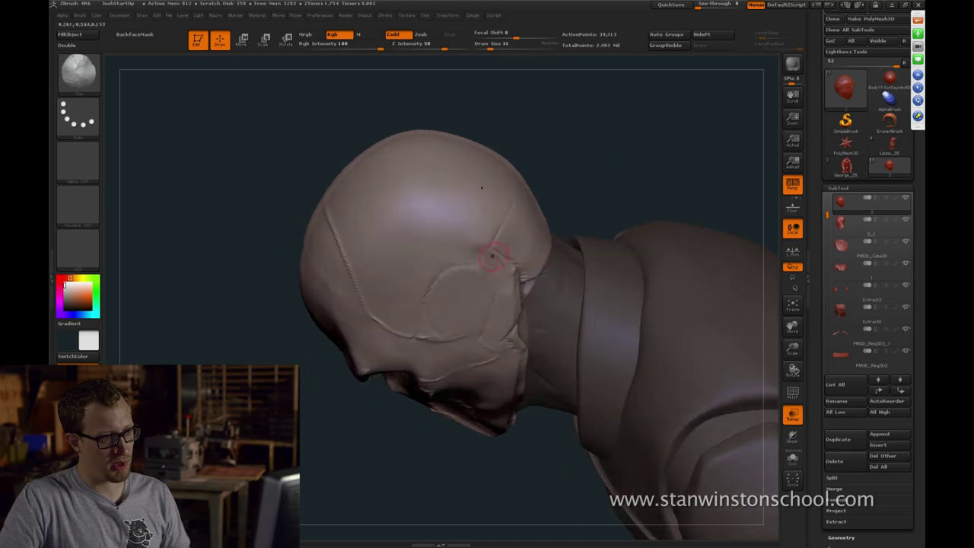
Turn off transparency, and clear the masking with the whole bust framed
key("b")
key("d")
key("s")
mouse_move(643, 176)
left_mouse_down()
mouse_move(692, 130)
mouse_move(664, 157)
mouse_move(693, 239)
mouse_move(659, 145)
left_mouse_up()
key("f")
key("f")
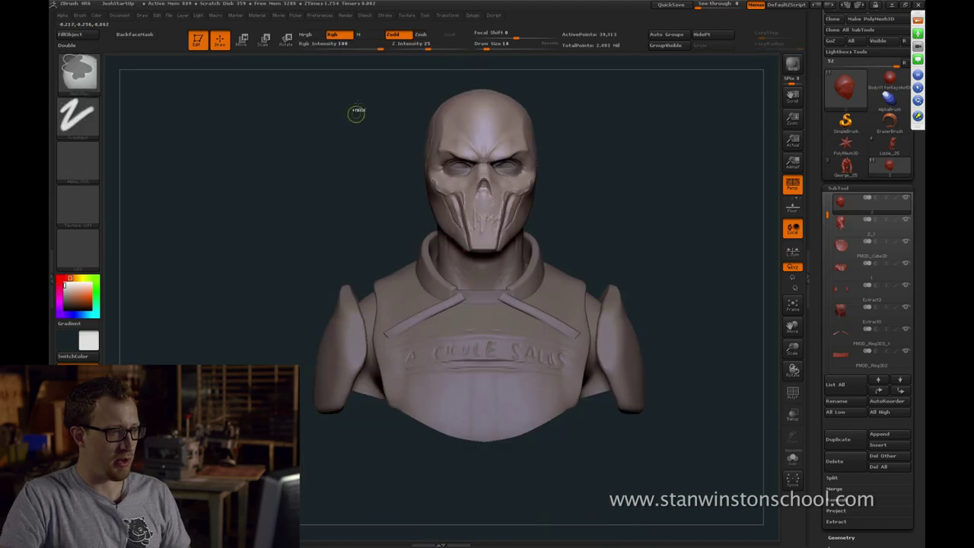
mouse_move(311, 66)
left_mouse_down("ctrl")
mouse_move(679, 324)
mouse_move(679, 191)
mouse_move(659, 78)
left_mouse_up("ctrl")
mouse_move(731, 156)
left_mouse_down()
mouse_move(670, 150)
mouse_move(628, 335)
left_mouse_up()
Carve the round ear panel's top and rear outline deeper with the Dam_Standard brush at draw size 29
key("s")
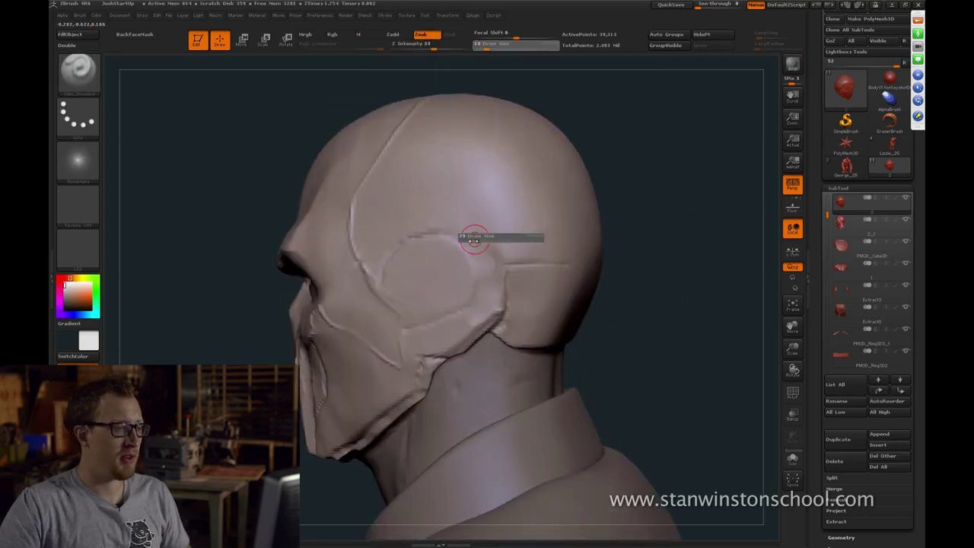
left_click(474, 236)
key("s")
left_click(458, 244)
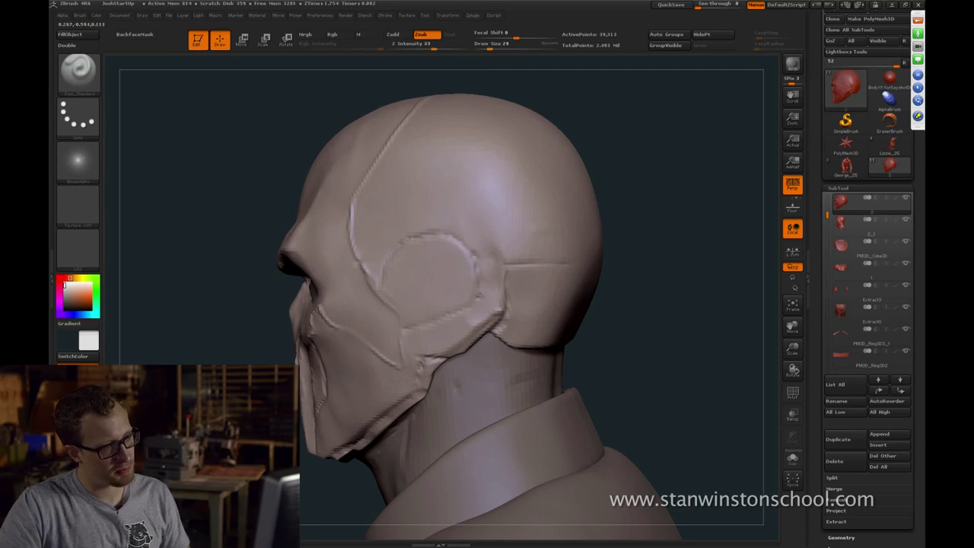
Smooth the ear panel's lower edge and recarve it into a crisp line joining the rear outline
left_click_drag(623, 280, 660, 277)
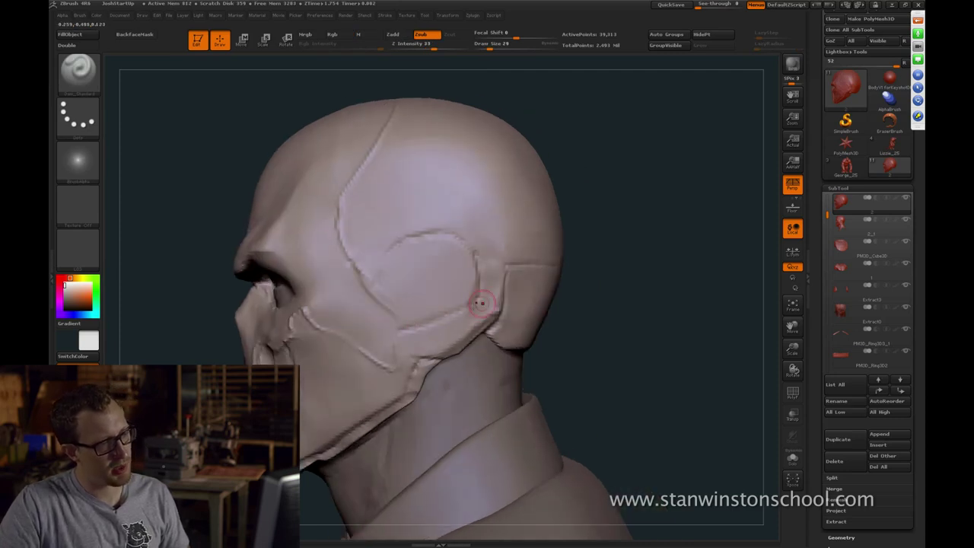
mouse_move(430, 325)
left_mouse_down("shift")
mouse_move(403, 338)
mouse_move(482, 311)
left_mouse_up("shift")
key("b")
key("d")
key("s")
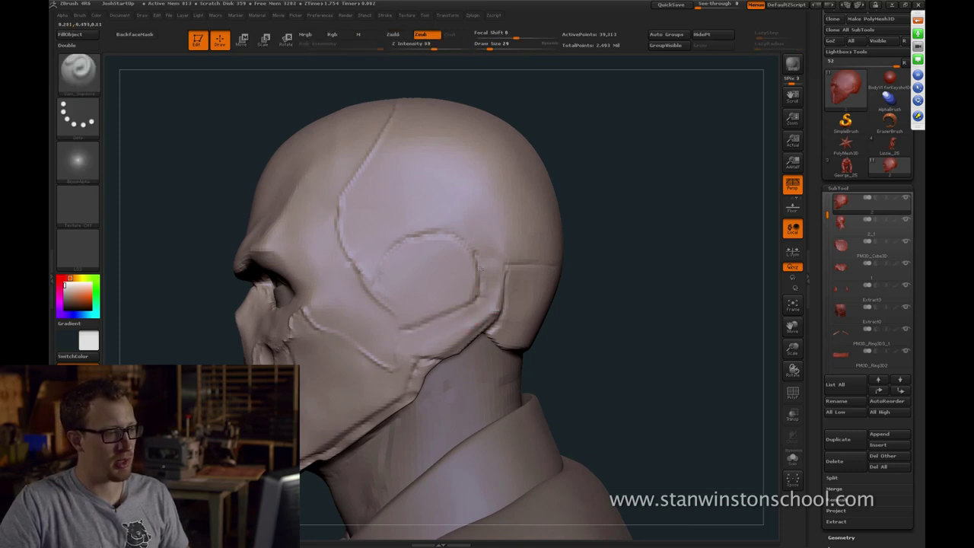
left_click_drag(523, 264, 490, 265)
key("b")
key("d")
key("s")
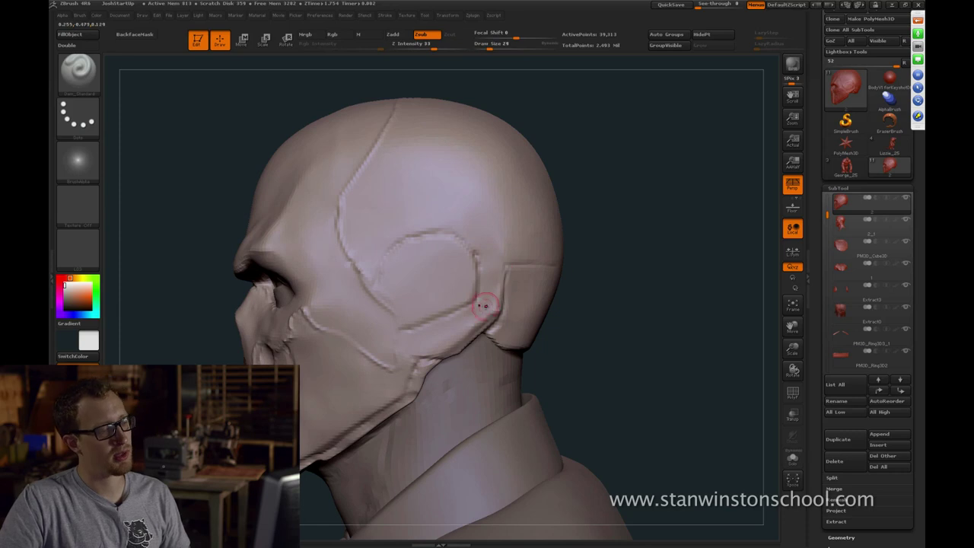
Smooth away the old line behind the ear, and carve a new seam around the back of the head at draw size 22
mouse_move(615, 259)
left_mouse_down()
mouse_move(677, 217)
mouse_move(586, 247)
left_mouse_up()
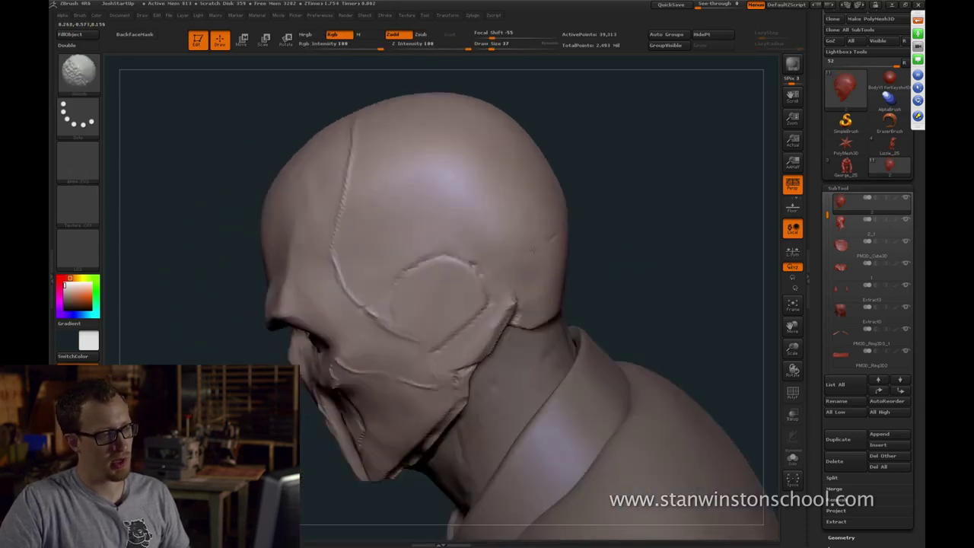
left_click_drag(615, 238, 611, 249)
key("s")
left_click_drag(639, 293, 598, 300)
mouse_move(620, 250)
left_mouse_down()
mouse_move(516, 311)
mouse_move(557, 283)
left_mouse_up()
left_click_drag(628, 245, 598, 249)
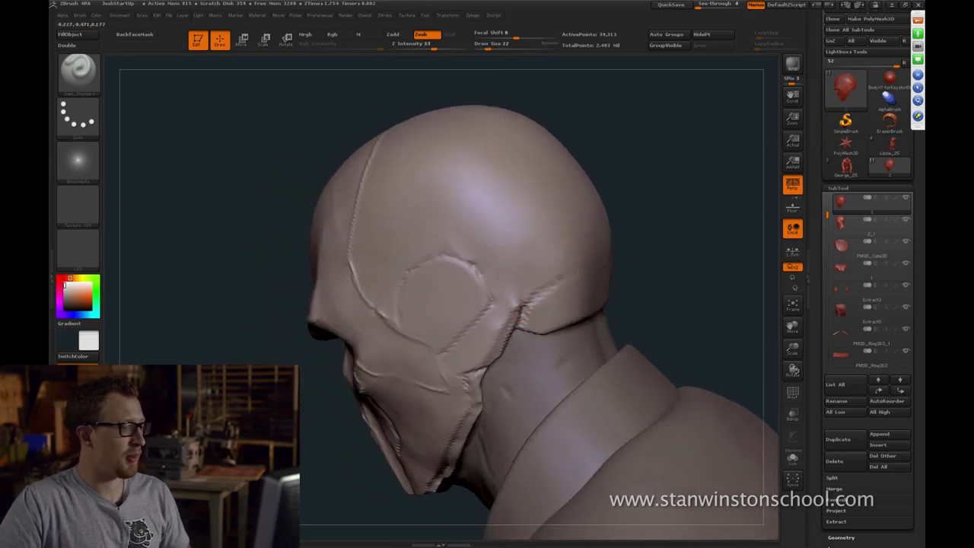
left_click_drag(532, 296, 570, 272)
mouse_move(650, 234)
left_mouse_down()
mouse_move(581, 249)
mouse_move(647, 247)
left_mouse_up()
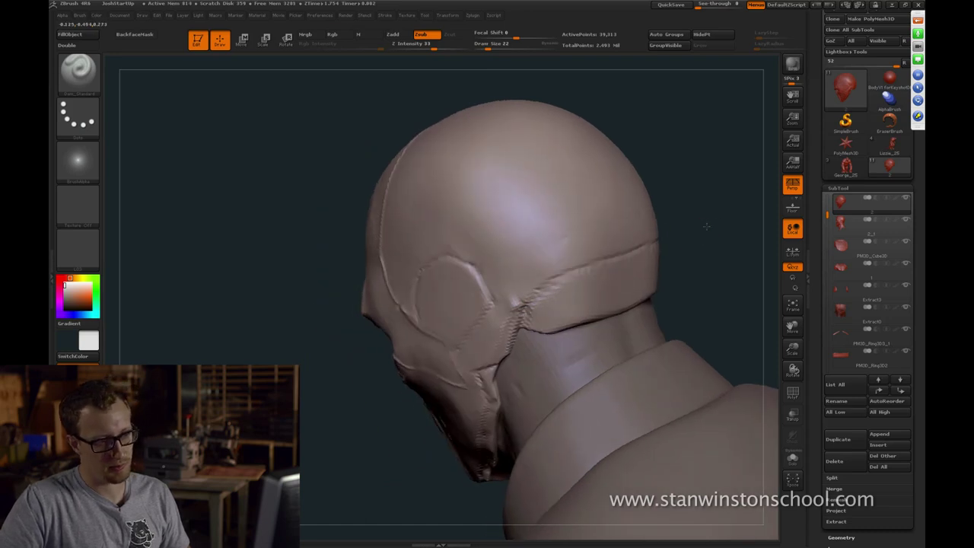
Raise the edge from the jaw corner up along the new rear seam with the Standard brush at draw size 22
mouse_move(707, 226)
left_mouse_down()
mouse_move(637, 264)
mouse_move(618, 251)
left_mouse_up()
key("b")
key("s")
key("t")
left_click_drag(499, 330, 540, 274)
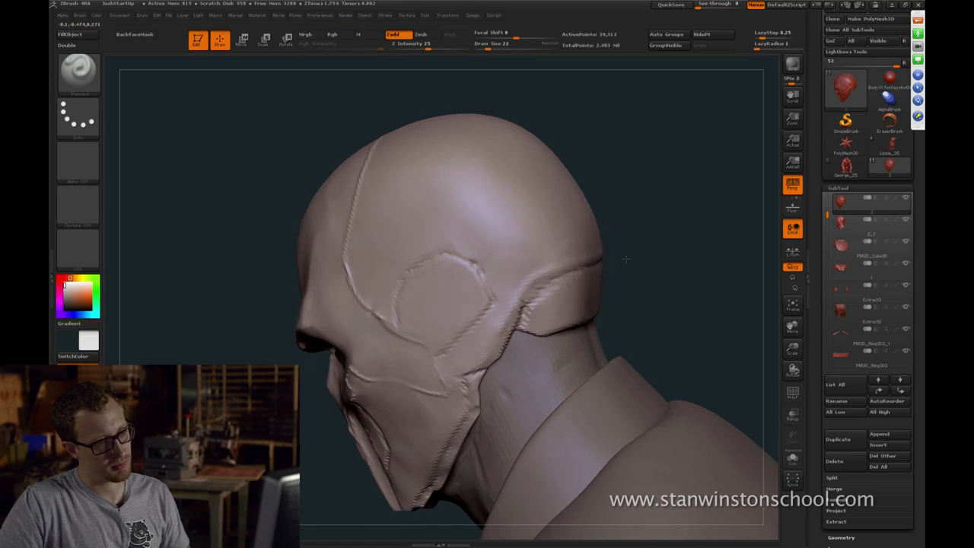
Build a narrow rim along the rear seam with a smaller Standard brush, and smooth its transition above the neck
key("shift")
key("s")
left_click(543, 279)
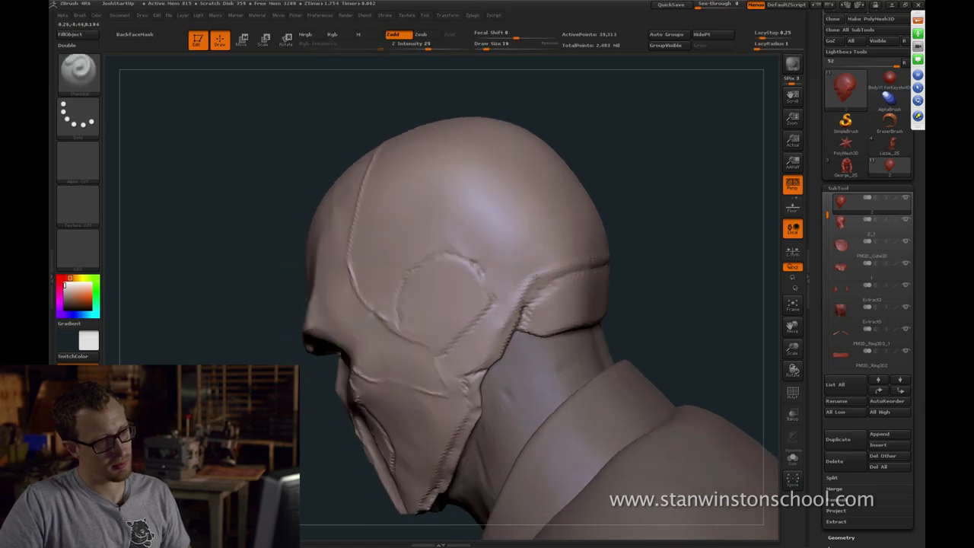
key("shift")
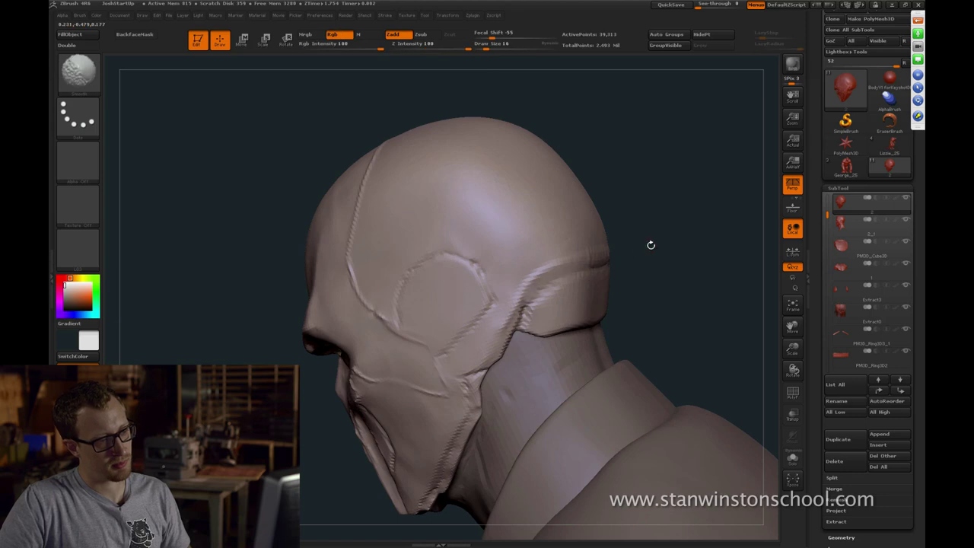
mouse_move(651, 245)
left_mouse_down("shift")
mouse_move(668, 256)
mouse_move(616, 264)
mouse_move(690, 246)
mouse_move(571, 290)
left_mouse_up("shift")
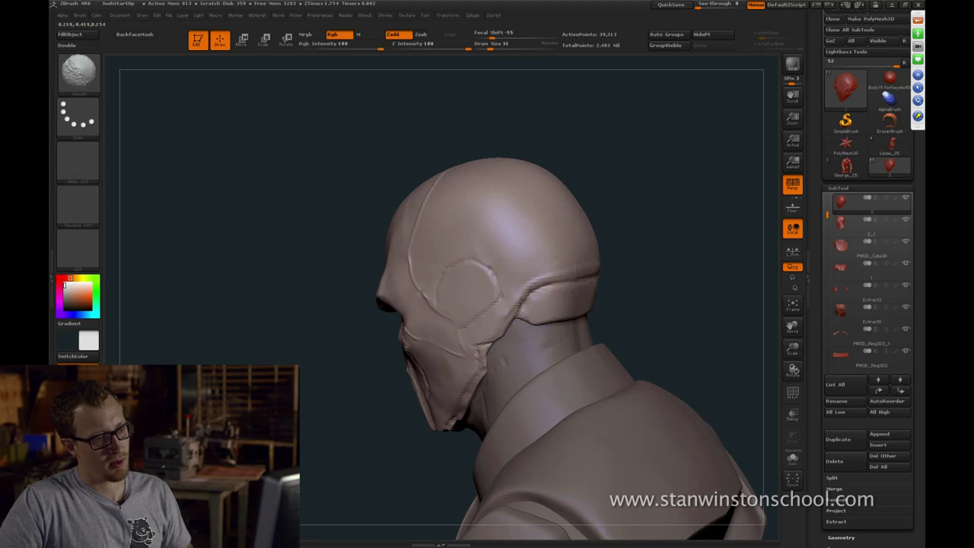
left_click_drag(529, 312, 545, 277, "shift")
Polish the mask surface between the ear panel and the rear seam with the hPolish brush
key("b")
key("h")
key("p")
key("s")
key("s")
left_click(505, 310)
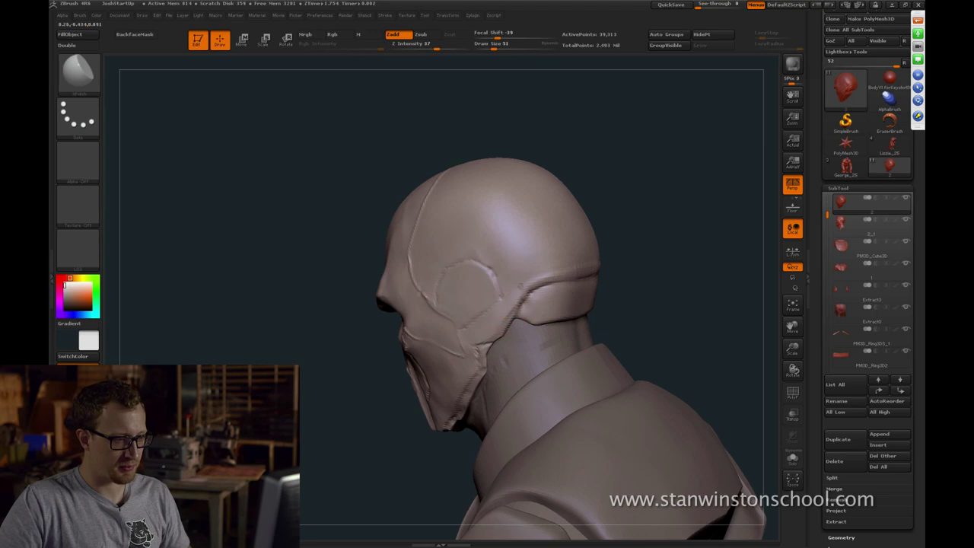
left_click_drag(647, 244, 578, 248)
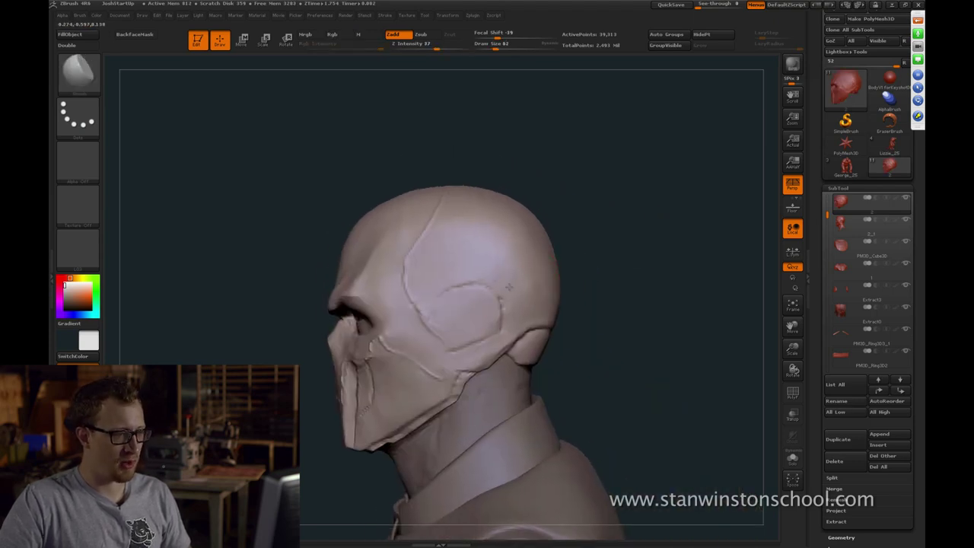
Adjust the shape of the ear panel's outline with the Move brush at a draw size of about 80
key("s")
left_click_drag(468, 289, 452, 296)
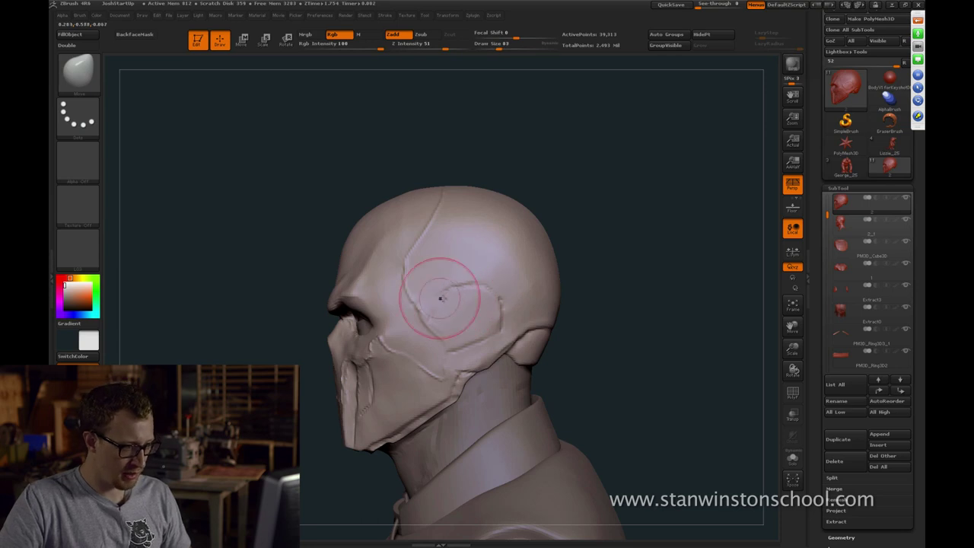
key("s")
key("s")
left_click_drag(486, 298, 491, 298)
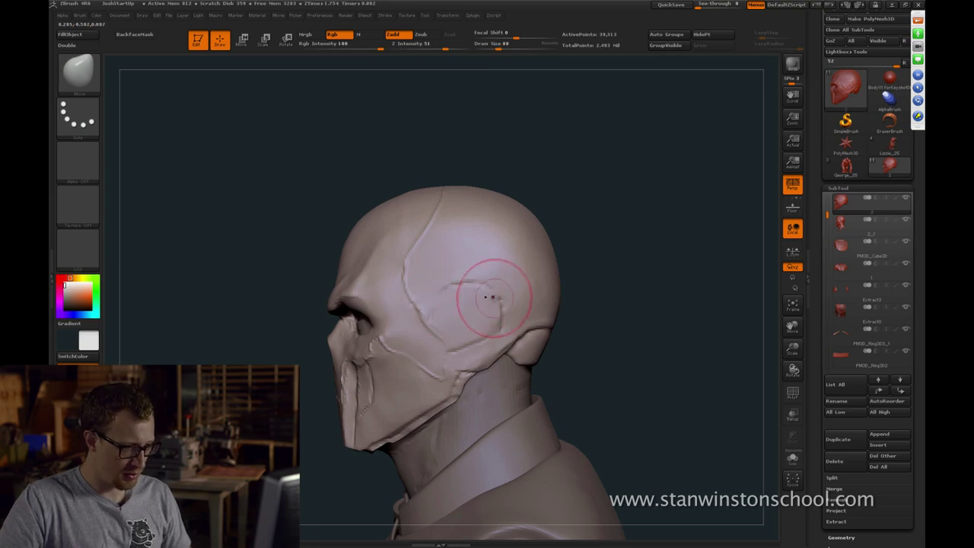
key("s")
left_click_drag(449, 339, 451, 350)
key("s")
Carve a second parallel line along the ear panel's lower edge with the Dam_Standard brush at draw size 17
key("b")
key("d")
key("s")
key("s")
left_click_drag(509, 324, 503, 324)
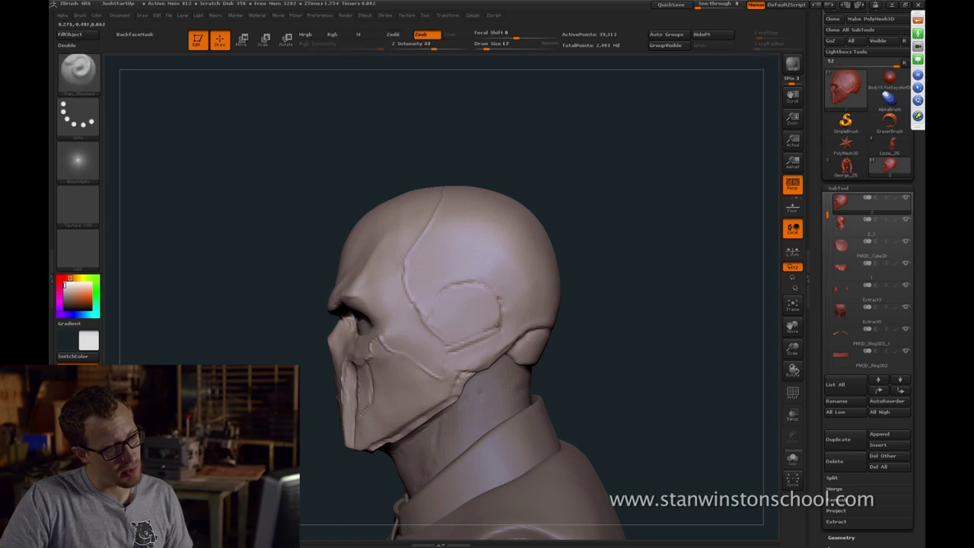
left_click_drag(568, 318, 505, 333)
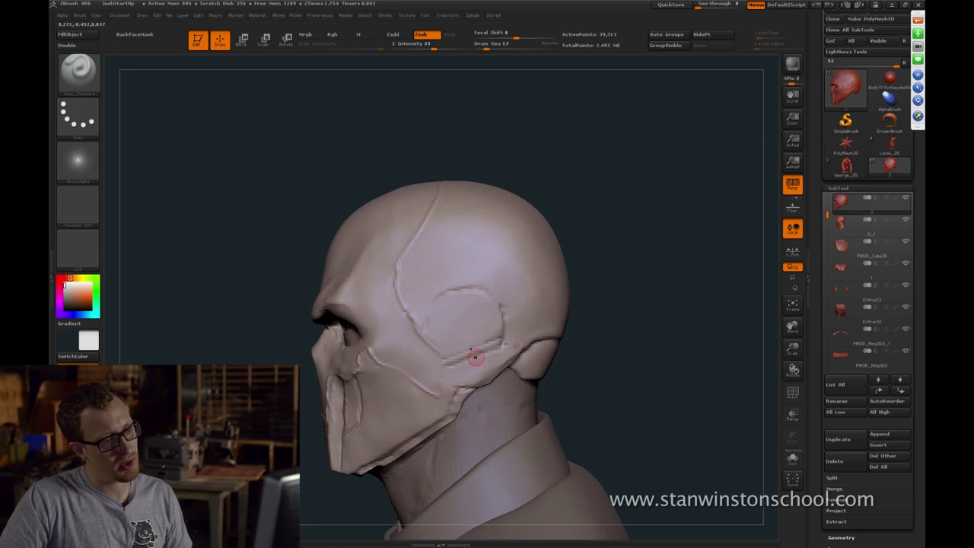
mouse_move(655, 289)
left_mouse_down()
mouse_move(670, 287)
mouse_move(711, 228)
mouse_move(707, 253)
mouse_move(677, 255)
left_mouse_up()
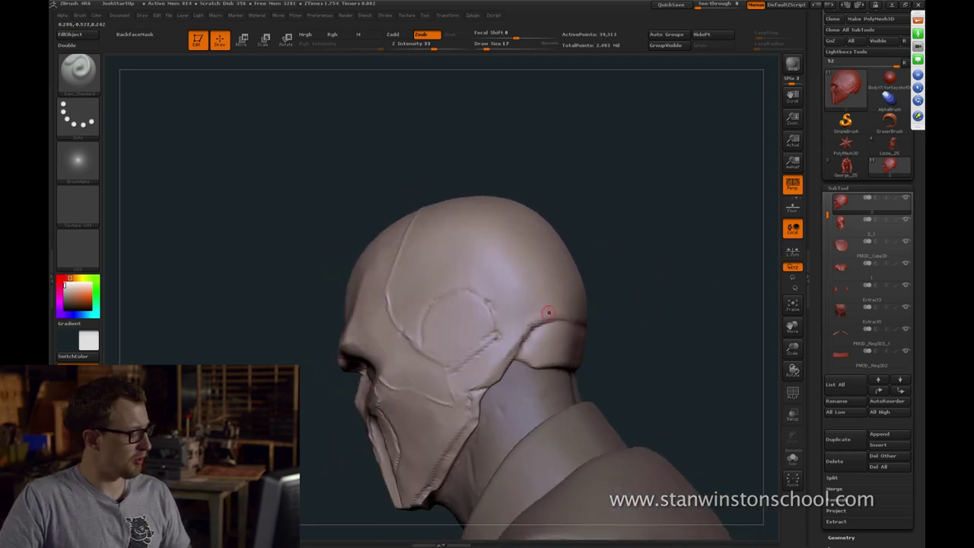
Build up the band below the rear seam with the Clay brush, and smooth its front corner behind the ear
key("b")
key("c")
key("l")
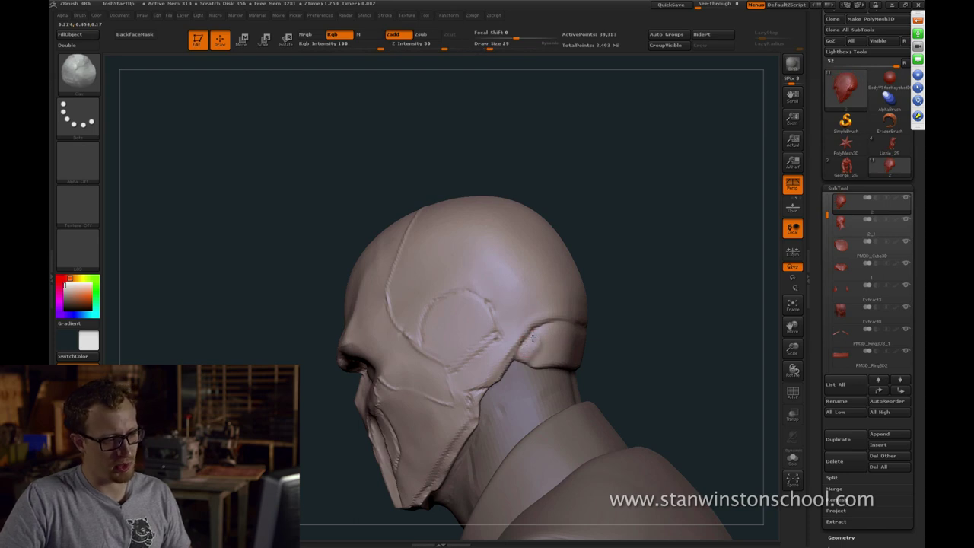
left_click_drag(553, 333, 538, 346, "shift")
left_click_drag(657, 309, 624, 316)
left_click_drag(539, 346, 545, 336, "shift")
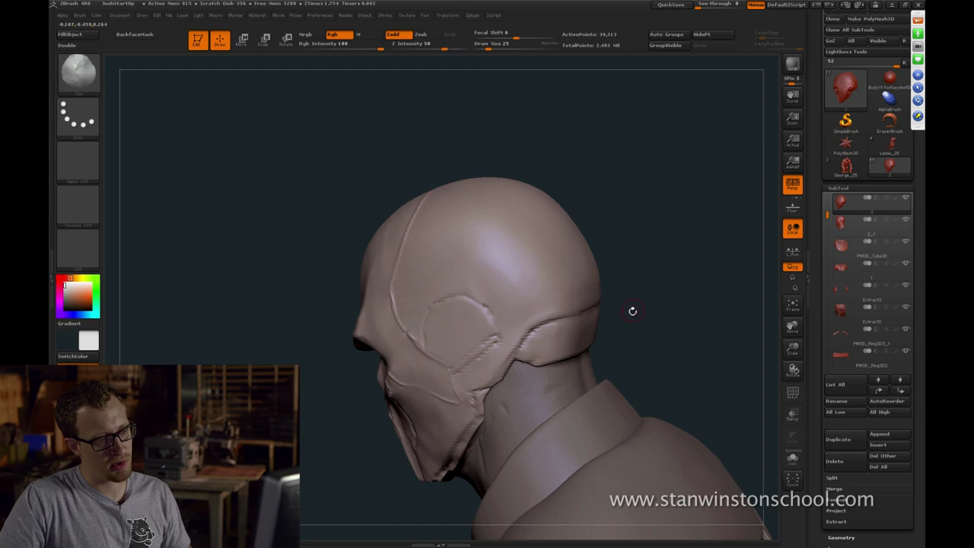
Smooth the lower front edge of the rear band behind the ear panel
left_click_drag(632, 309, 618, 312)
left_click_drag(559, 335, 534, 357, "shift")
left_click_drag(664, 295, 750, 294)
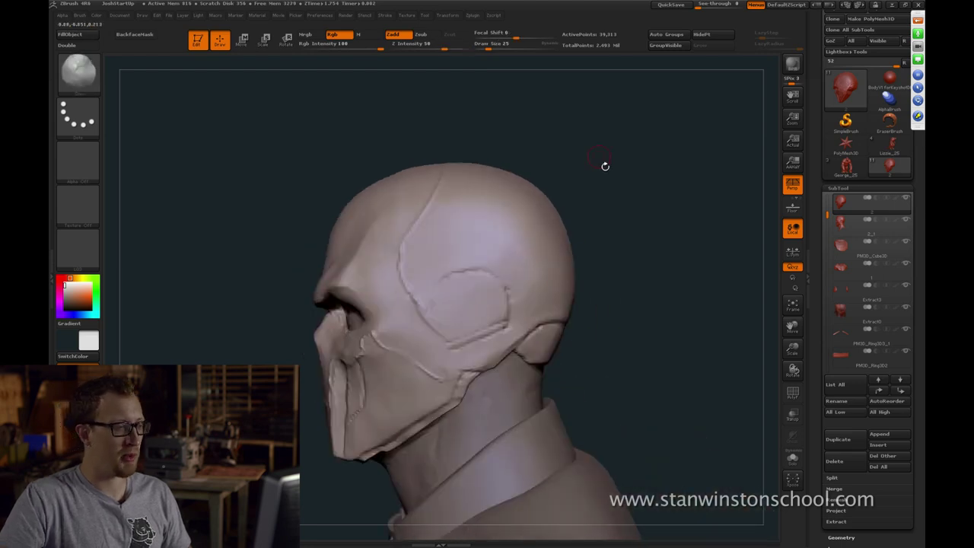
Carve a short line from the ear panel's lower front corner down to the cheek line with the Dam_Standard brush
left_click_drag(605, 163, 533, 226)
key("b")
key("d")
key("s")
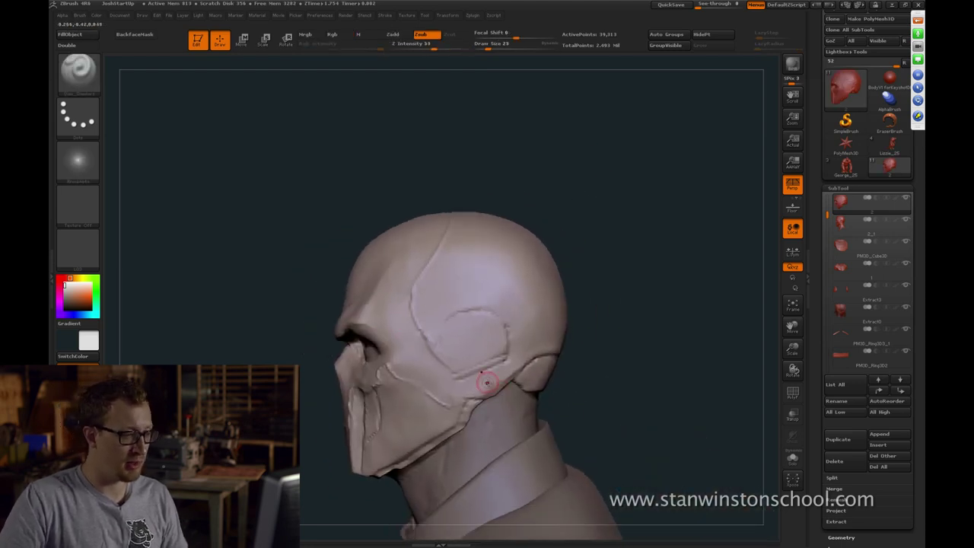
key("bracketleft")
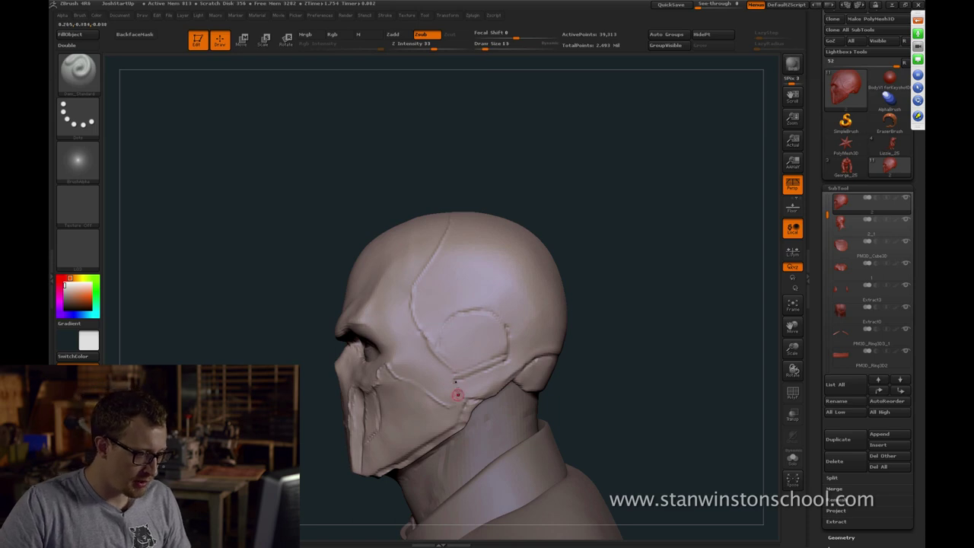
left_click_drag(455, 380, 458, 397)
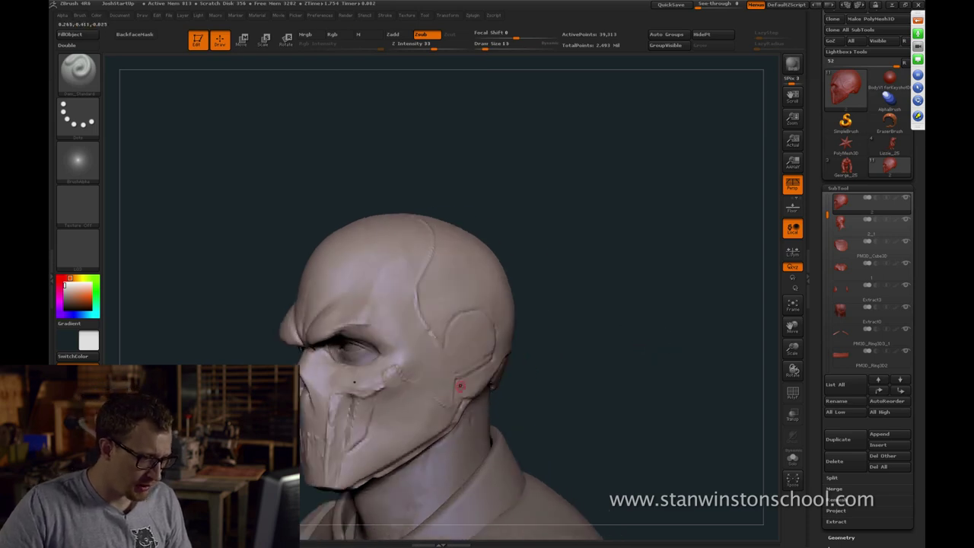
left_click_drag(508, 418, 483, 417)
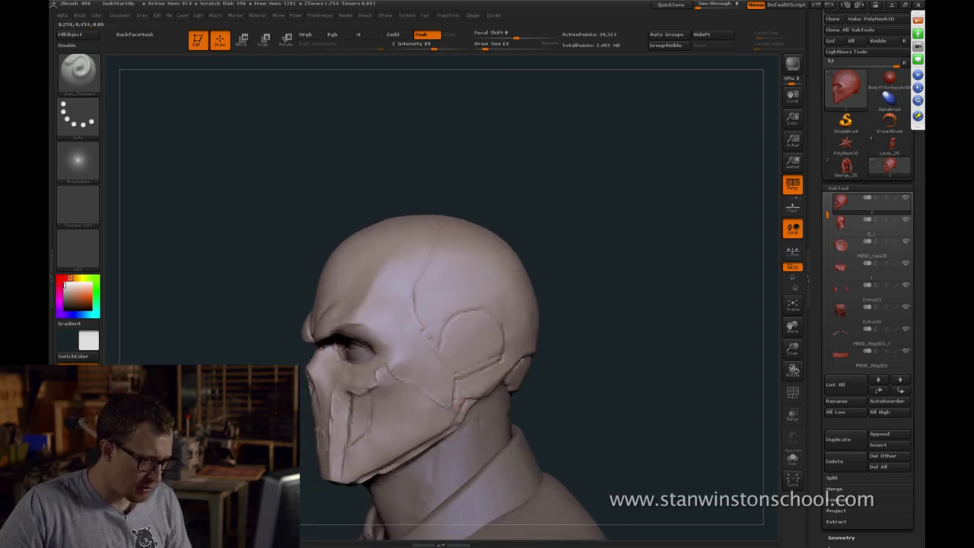
Smooth the mask surface behind the short line, above the jaw corner
mouse_move(573, 335)
left_mouse_down()
mouse_move(618, 330)
mouse_move(627, 304)
mouse_move(637, 306)
mouse_move(579, 312)
left_mouse_up()
left_click_drag(482, 390, 546, 367)
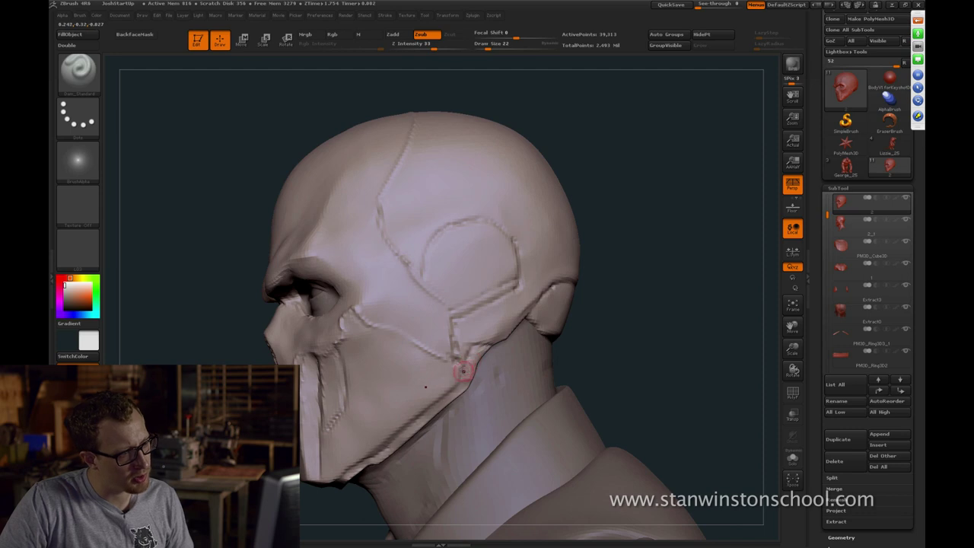
left_click_drag(464, 357, 475, 343, "shift")
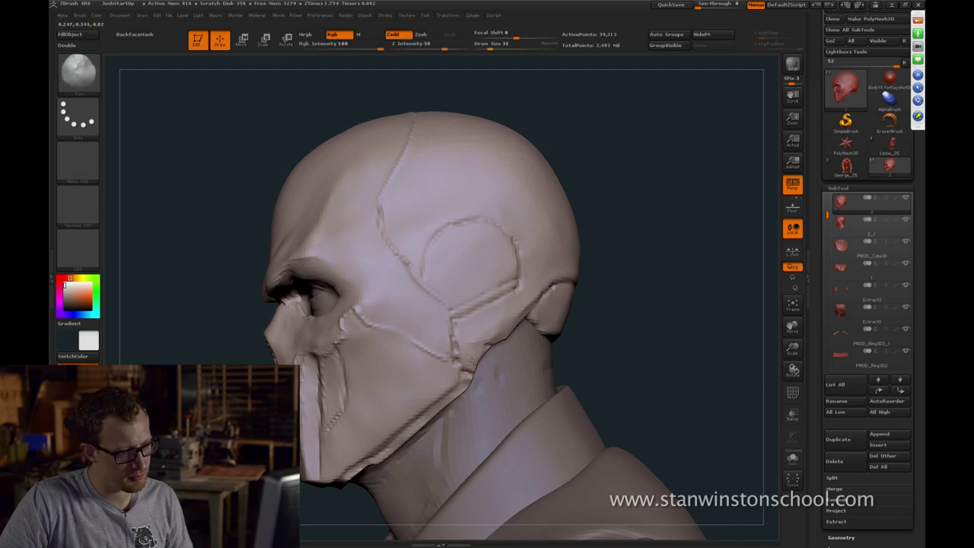
left_click_drag(609, 320, 644, 323, "shift")
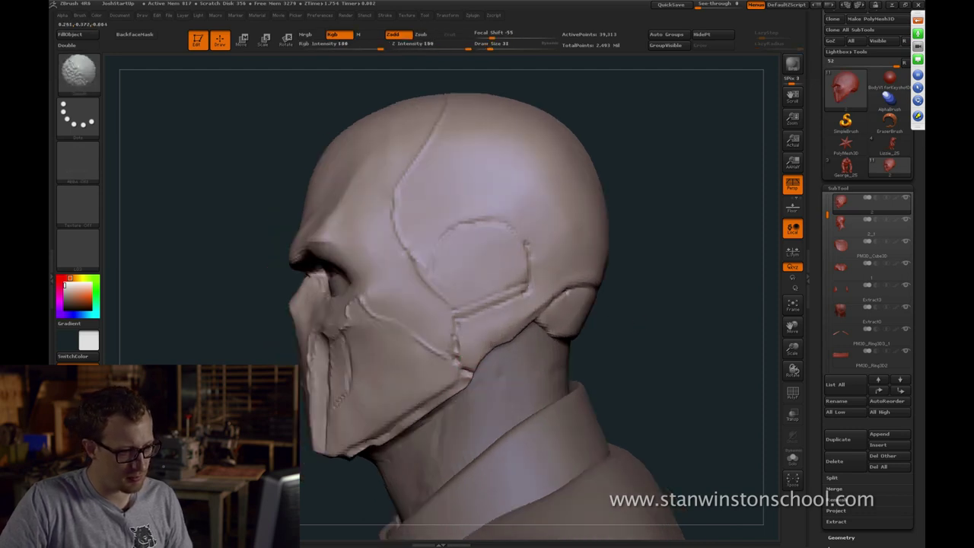
Adjust the mask's lower edge between the jaw corner and the rear band with the Move brush at draw size about 30
key("b")
key("m")
key("v")
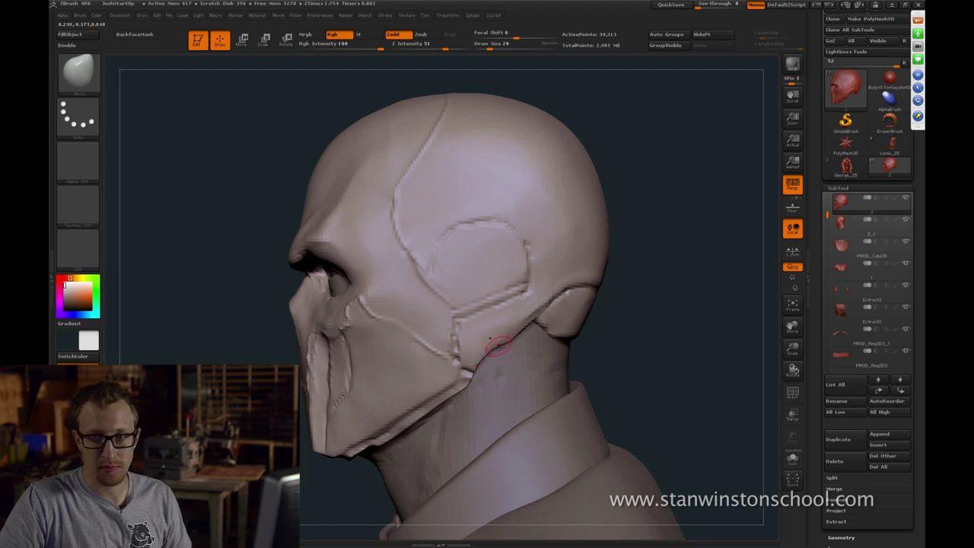
key("]")
key("bracketleft")
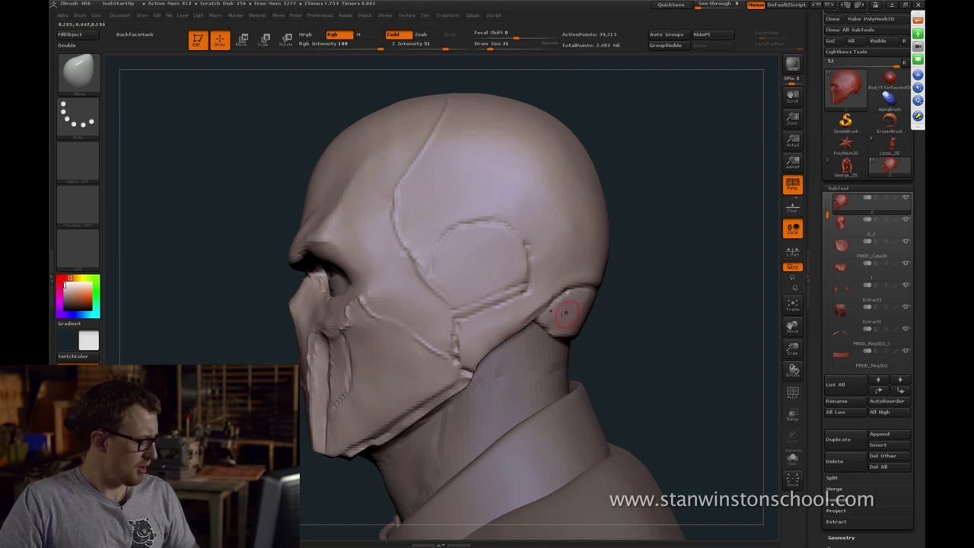
Build up a thin rim along the mask's lower edge behind the jaw corner with the Standard brush at draw size 13
key("b")
key("s")
key("t")
left_click_drag(650, 319, 594, 324)
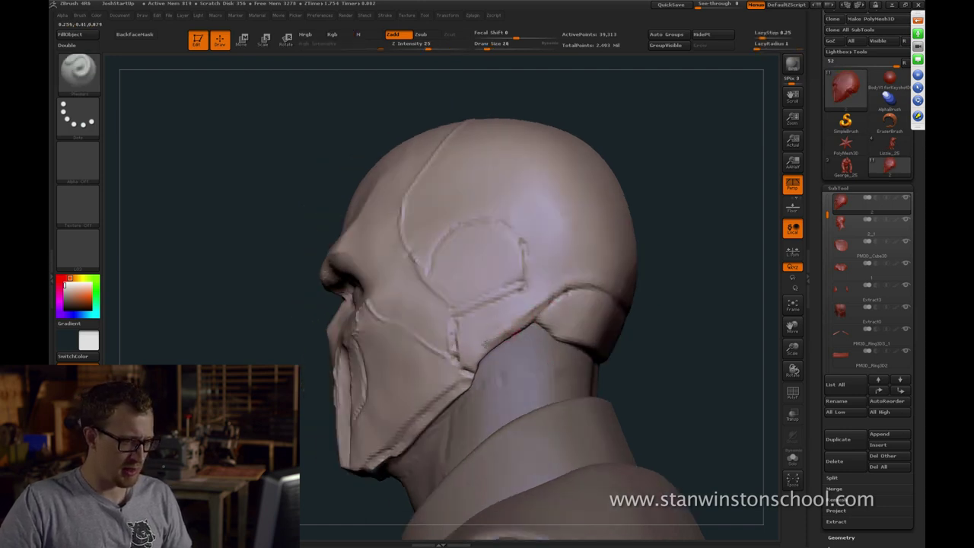
key("bracketleft")
key("bracketleft")
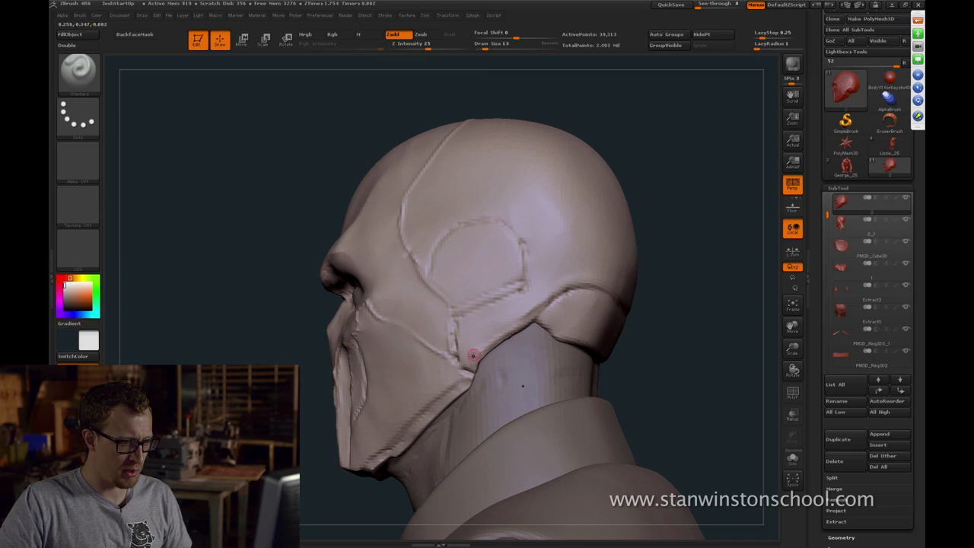
left_click_drag(560, 337, 514, 326)
key("b")
key("c")
key("b")
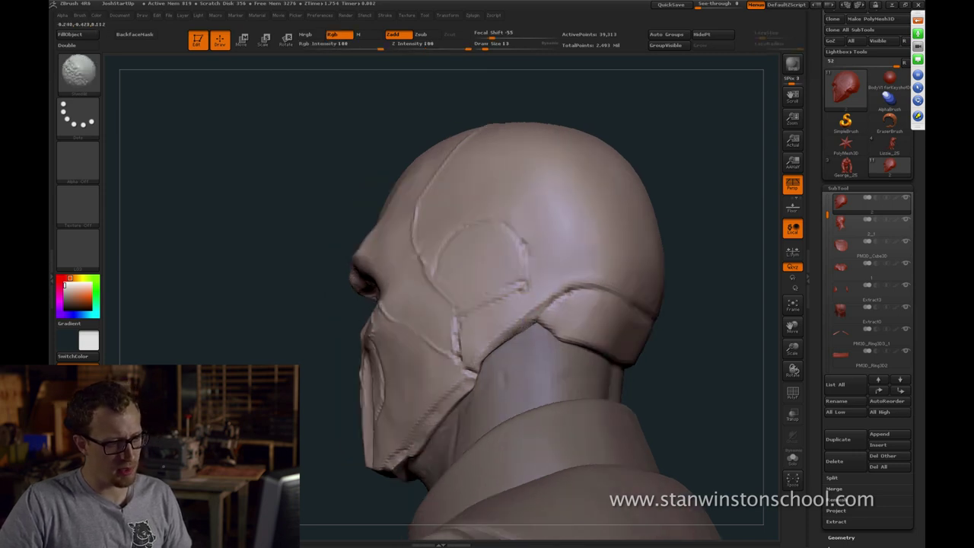
Isolate the head to examine the underside of the mask and rear band, and show the full figure again
left_click_drag(672, 352, 680, 308)
key("shift+s")
key("b")
key("d")
key("s")
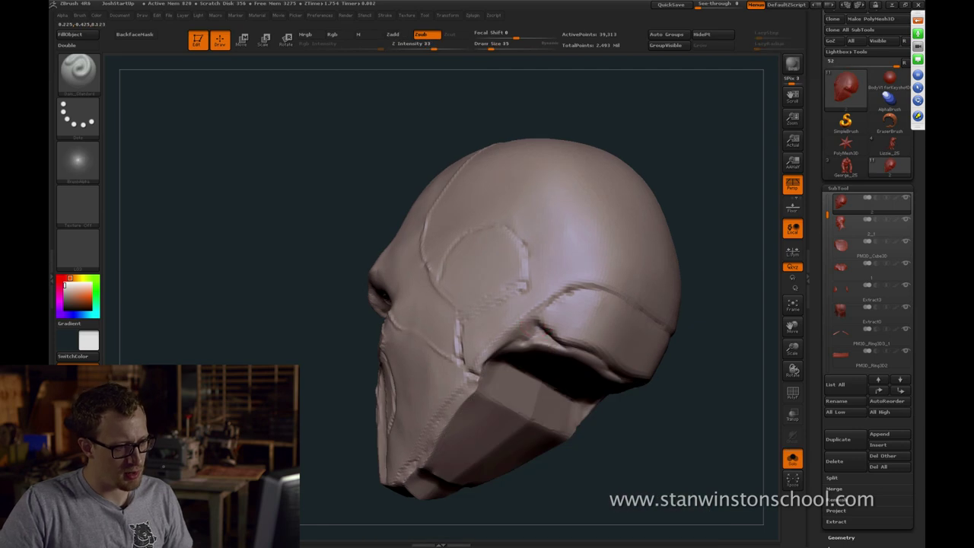
left_click_drag(717, 253, 733, 275)
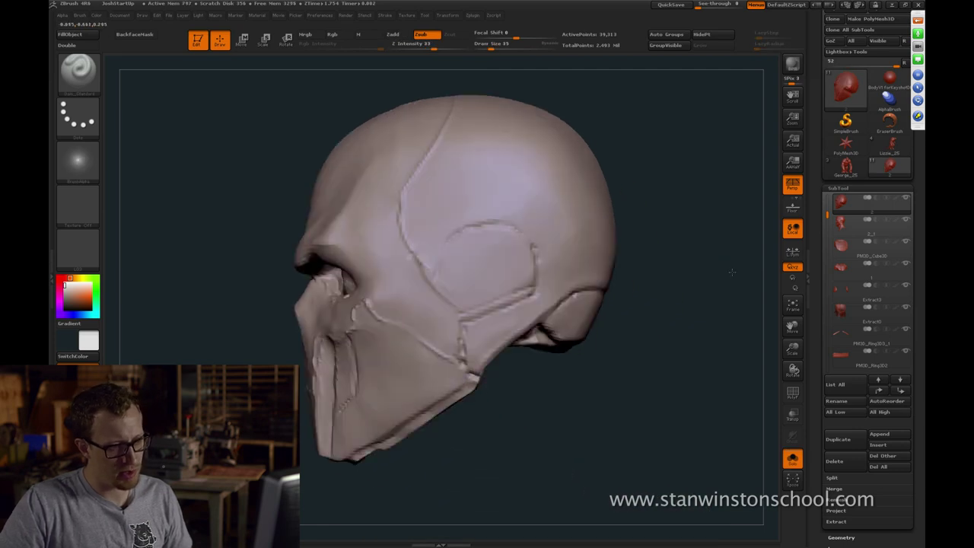
key("shift+s")
mouse_move(660, 294)
left_mouse_down()
mouse_move(648, 285)
mouse_move(670, 290)
left_mouse_up()
left_click_drag(601, 323, 542, 327)
Build up the rear band with the Clay brush at draw size 33 and smooth its surface
key("b")
key("c")
key("l")
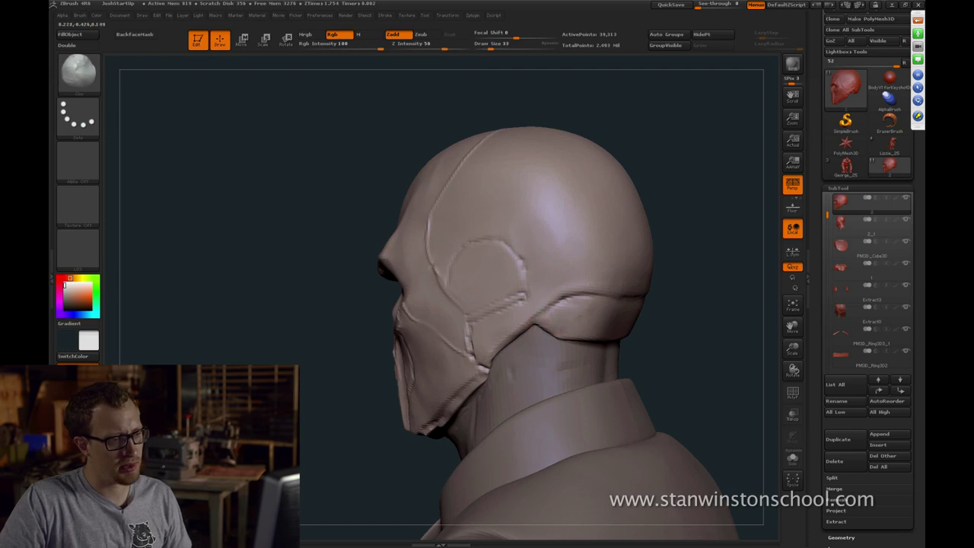
key("shift")
left_click_drag(628, 309, 613, 309)
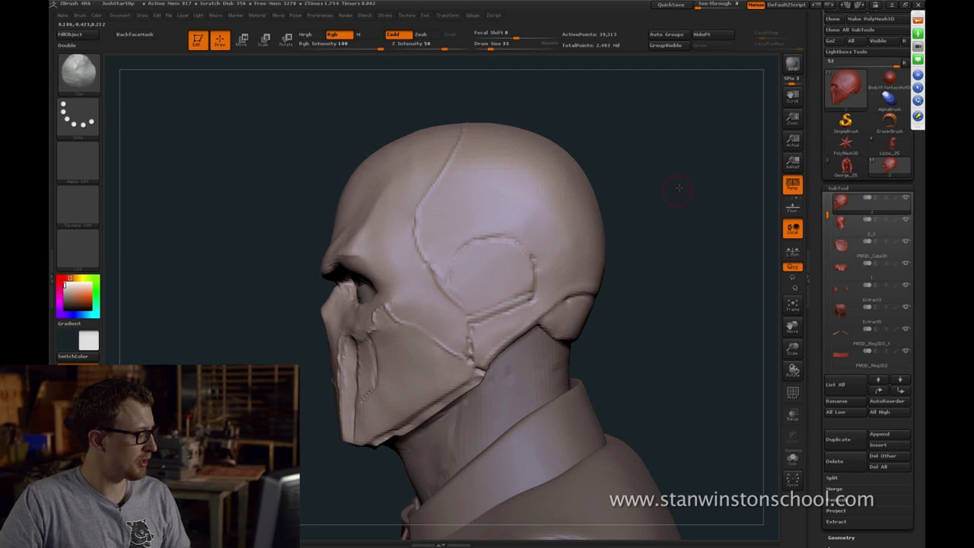
left_click_drag(641, 193, 635, 237, "alt")
key("b")
key("c")
key("b")
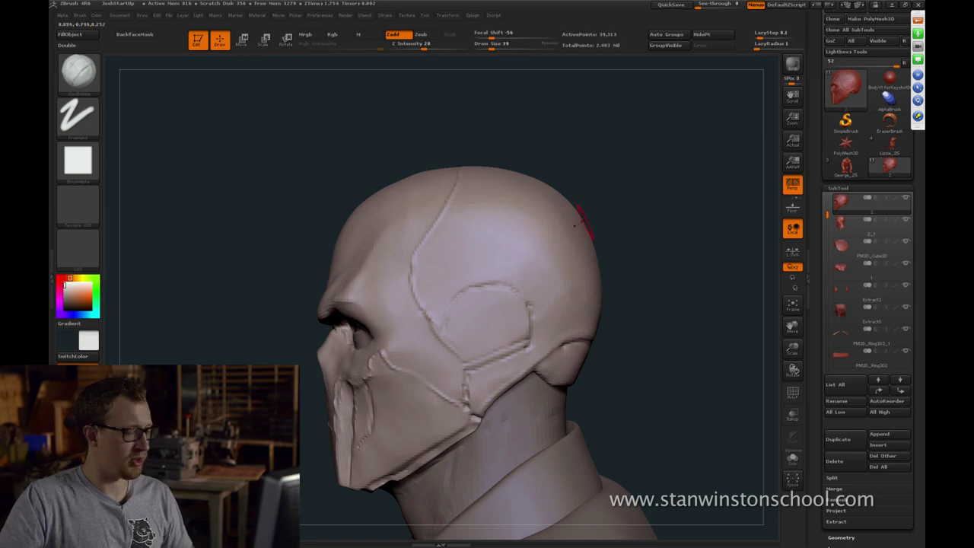
key("b")
key("d")
key("s")
Reshape the ear panel's upper and lower edges with the Move brush, starting at a draw size of about 94
key("b")
key("m")
key("v")
key("bracketright")
key("bracketright")
key("bracketright")
key("bracketright")
key("bracketright")
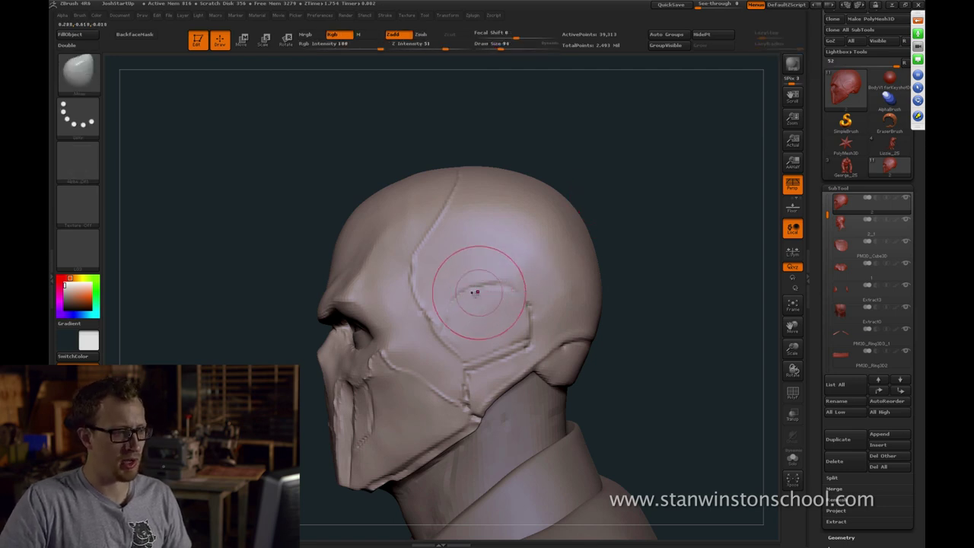
mouse_move(478, 292)
left_mouse_down()
mouse_move(469, 291)
mouse_move(517, 293)
left_mouse_up()
key("s")
left_click_drag(520, 333, 465, 369)
key("s")
left_click_drag(236, 381, 309, 388)
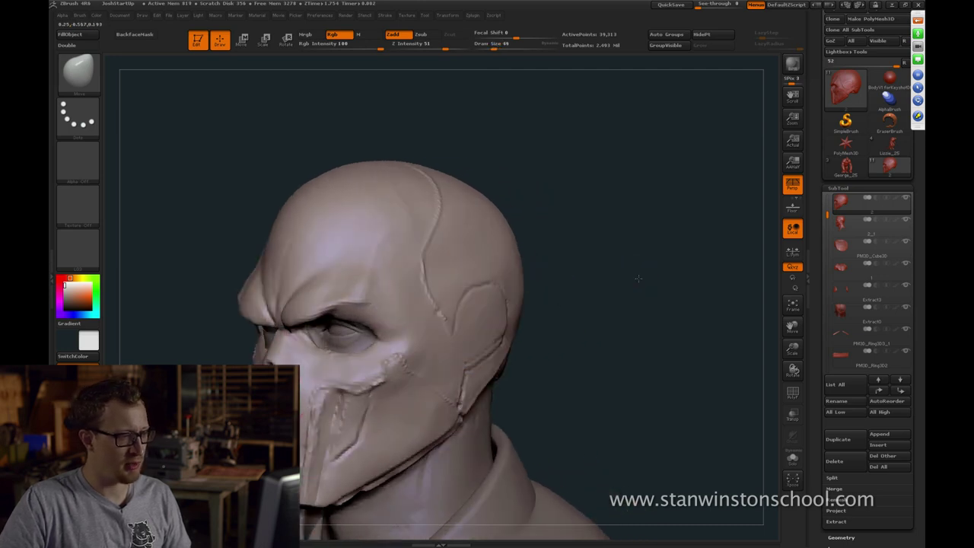
Reshape the side of the head around the ear panel with the Move brush at draw size 158
left_click_drag(639, 279, 602, 266, "shift")
key("f")
key("f")
key("f")
mouse_move(662, 228)
left_mouse_down()
mouse_move(685, 220)
mouse_move(693, 196)
mouse_move(661, 228)
mouse_move(615, 243)
mouse_move(632, 240)
left_mouse_up()
key("s")
mouse_move(635, 217)
left_mouse_down()
mouse_move(604, 194)
mouse_move(568, 117)
mouse_move(535, 137)
left_mouse_up()
key("s")
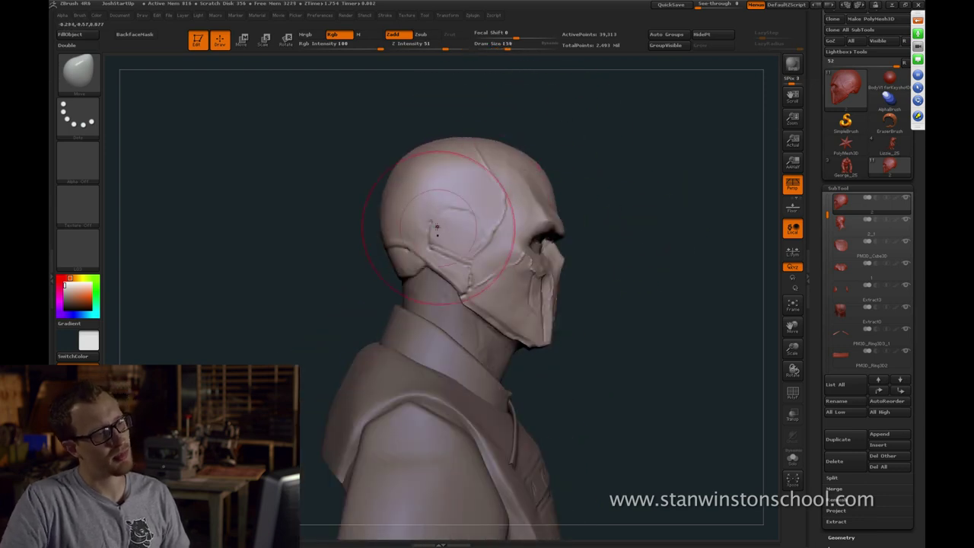
mouse_move(437, 226)
left_mouse_down()
mouse_move(457, 217)
mouse_move(457, 208)
mouse_move(440, 211)
left_mouse_up()
key("s")
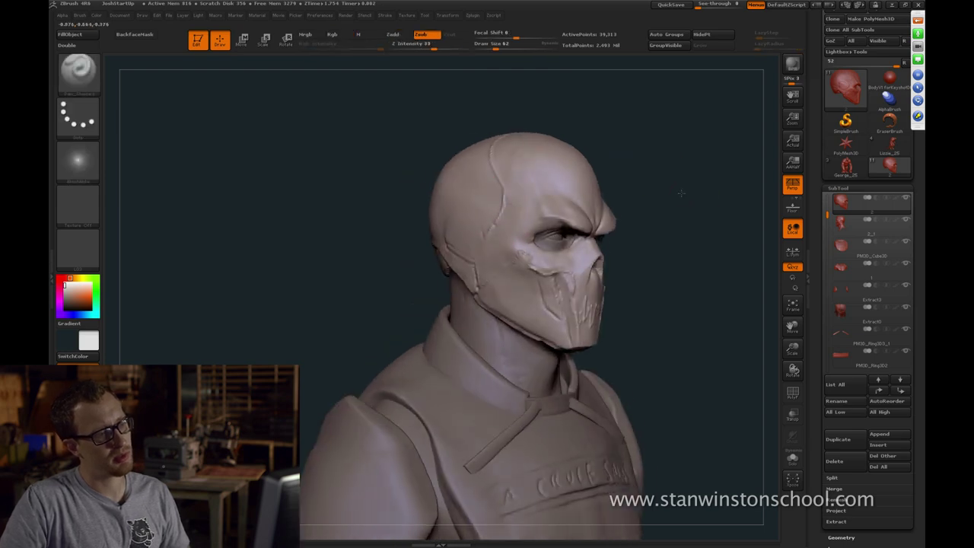
Try to move the ear panels outward with the Transpose line while the rest of the head is masked
left_click_drag(681, 192, 626, 233)
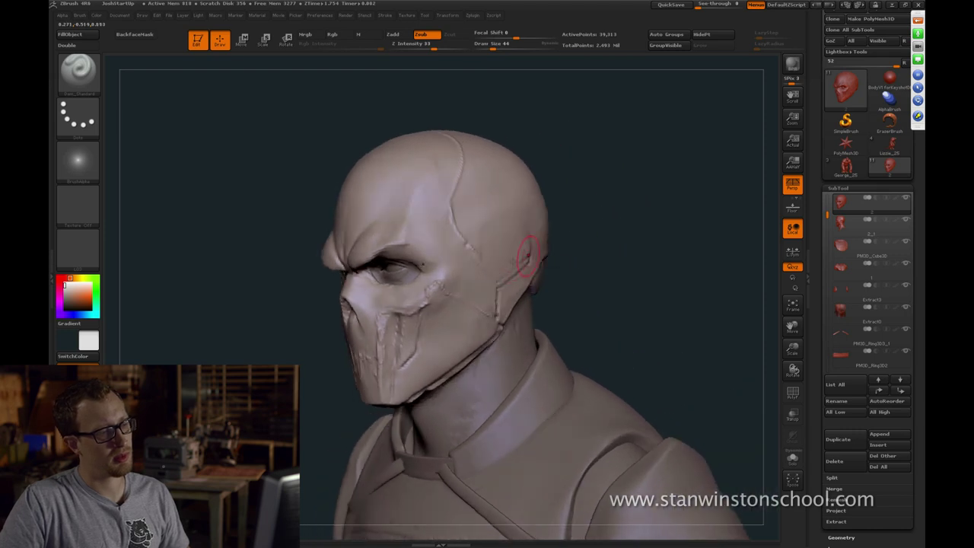
key("b")
key("c")
key("b")
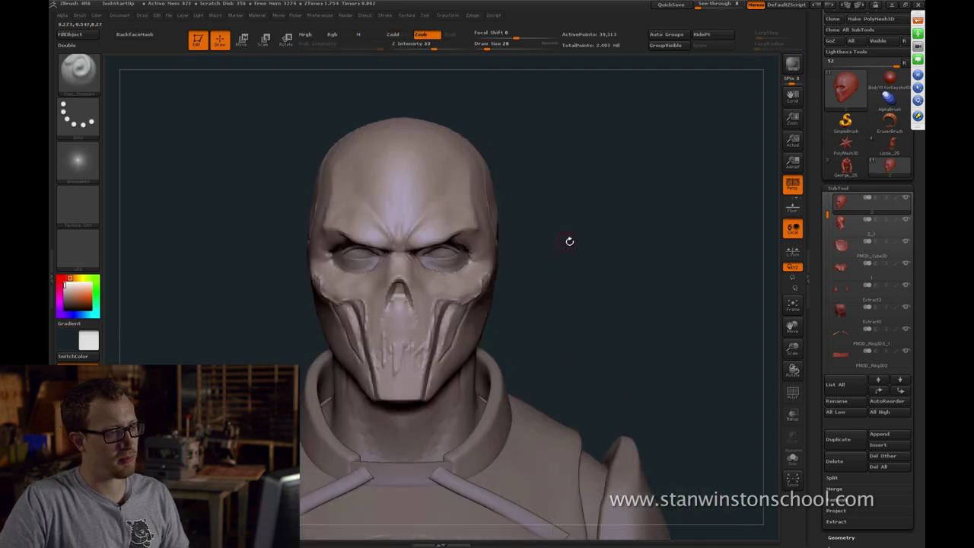
key("w")
left_click_drag(484, 267, 535, 266)
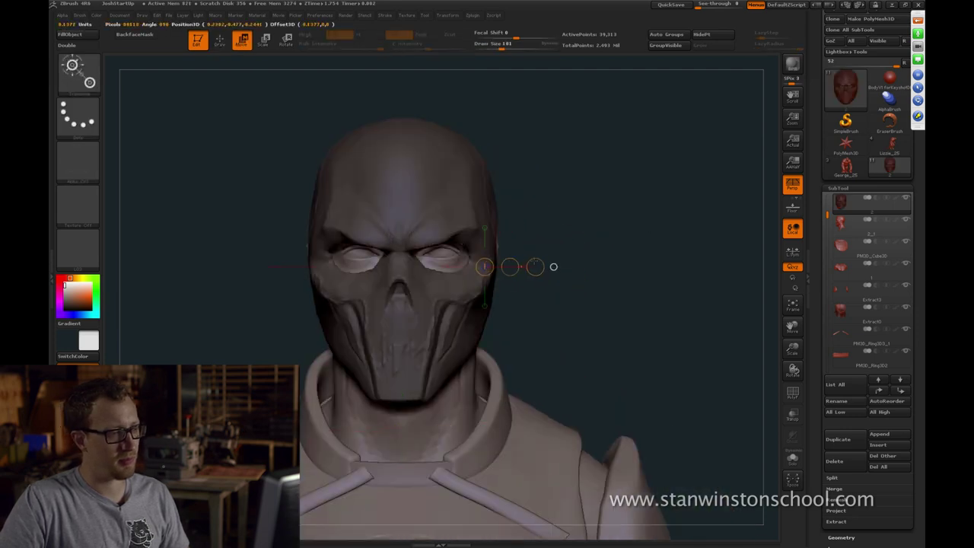
mouse_move(577, 233)
left_mouse_down()
mouse_move(503, 239)
mouse_move(545, 250)
left_mouse_up()
Try to adjust the raised ear panel with the Move brush at draw size 158, and invert the mask
key("q")
key("s")
key("s")
key("b")
key("m")
key("v")
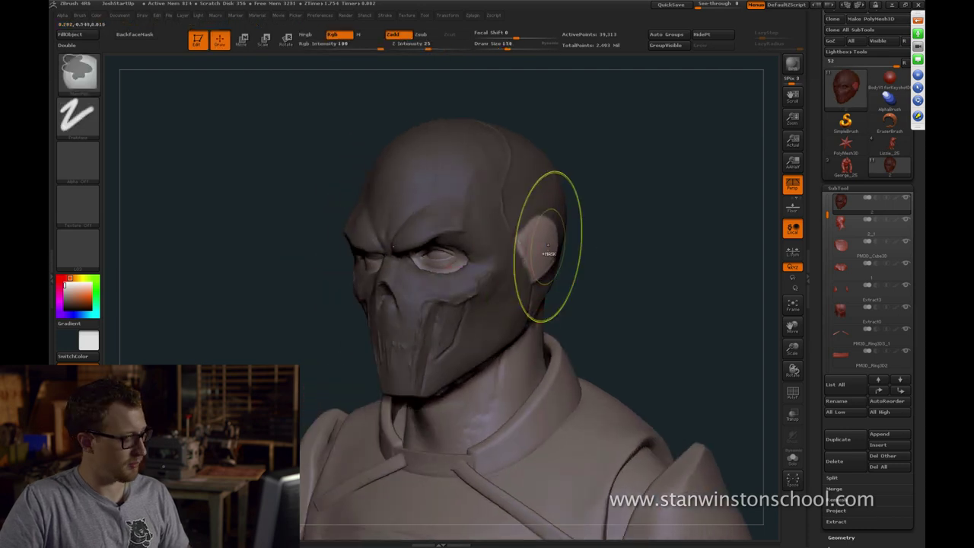
key("ctrl+i")
left_click_drag(633, 230, 592, 234)
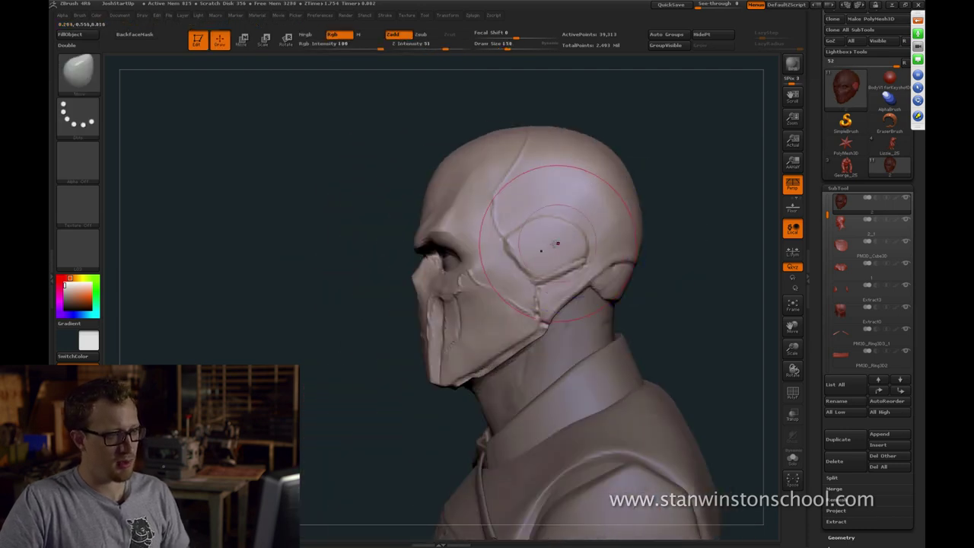
Try to smooth the head surface around the masked ear panel at draw size 104, and clear the mask
key("s")
left_click_drag(528, 244, 522, 272)
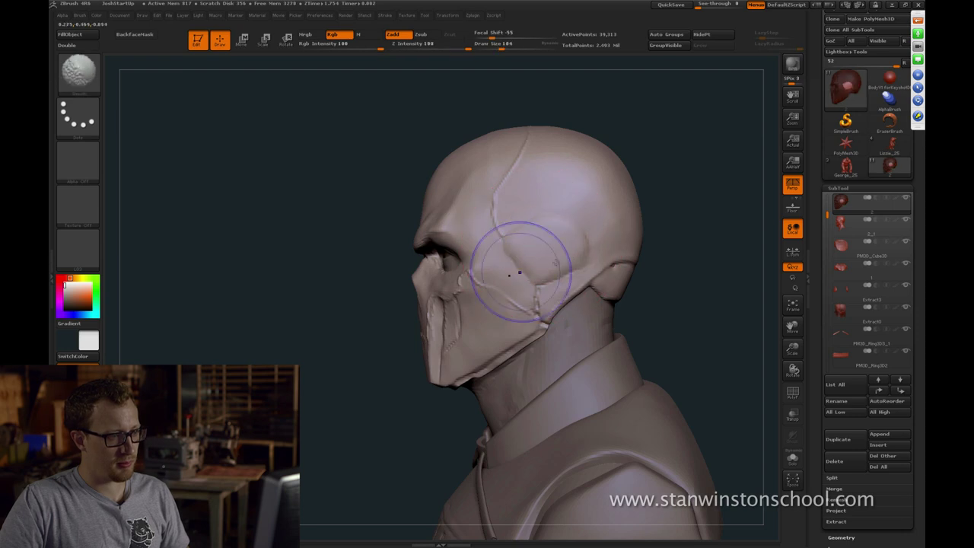
mouse_move(647, 247)
left_mouse_down()
mouse_move(702, 238)
mouse_move(602, 227)
left_mouse_up()
left_click(652, 236, "ctrl")
mouse_move(655, 217)
left_mouse_down("ctrl")
mouse_move(660, 242)
mouse_move(661, 221)
mouse_move(623, 210)
mouse_move(637, 214)
left_mouse_up("ctrl")
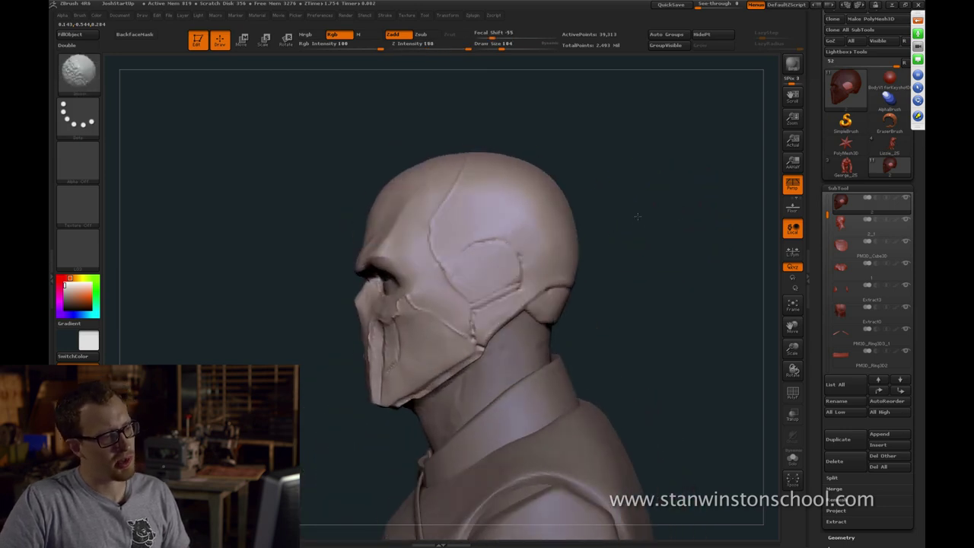
Smooth away the ear panel's curved upper outline and re-carve it with angular corners using the Dam_Standard brush at draw size 16
left_click_drag(493, 250, 461, 258, "shift")
key("b")
key("d")
key("s")
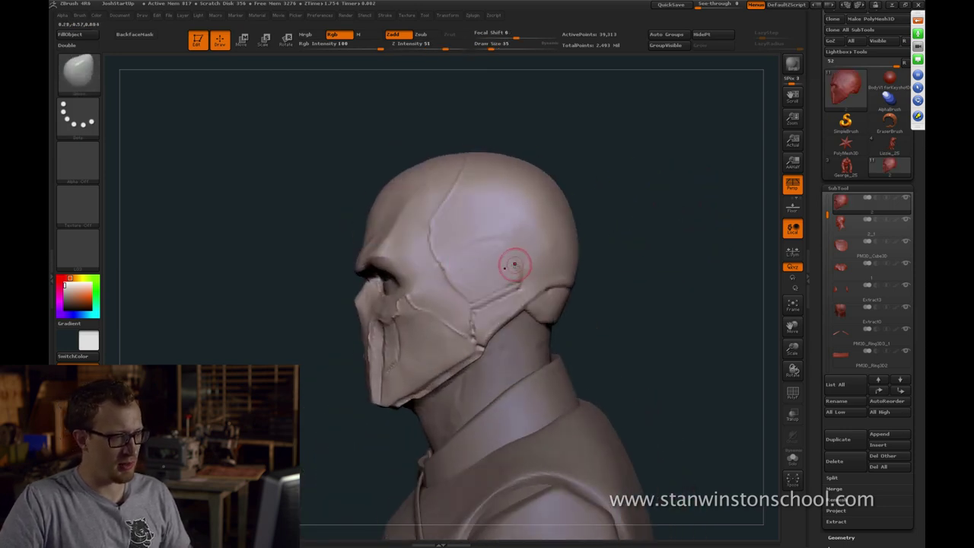
mouse_move(602, 230)
left_mouse_down()
mouse_move(670, 211)
mouse_move(612, 232)
left_mouse_up()
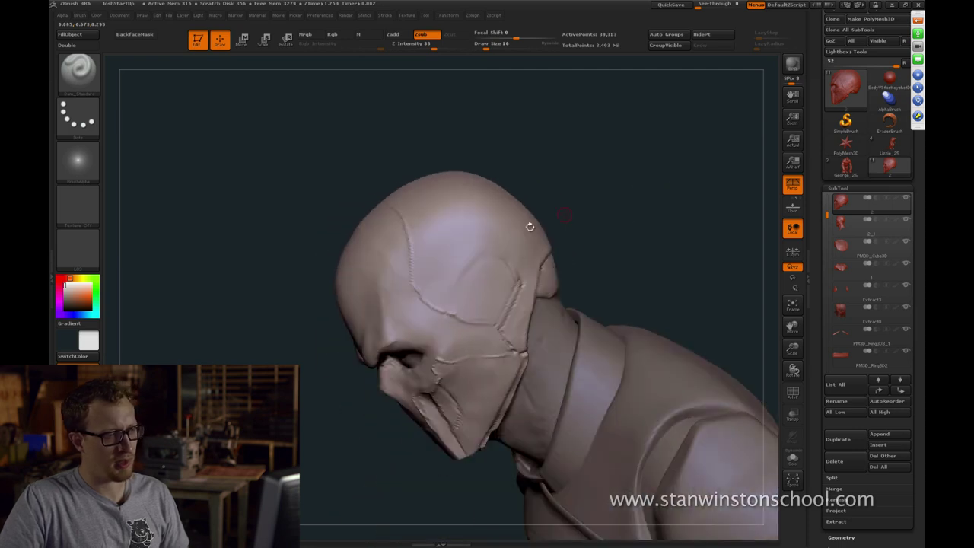
left_click_drag(514, 258, 527, 253)
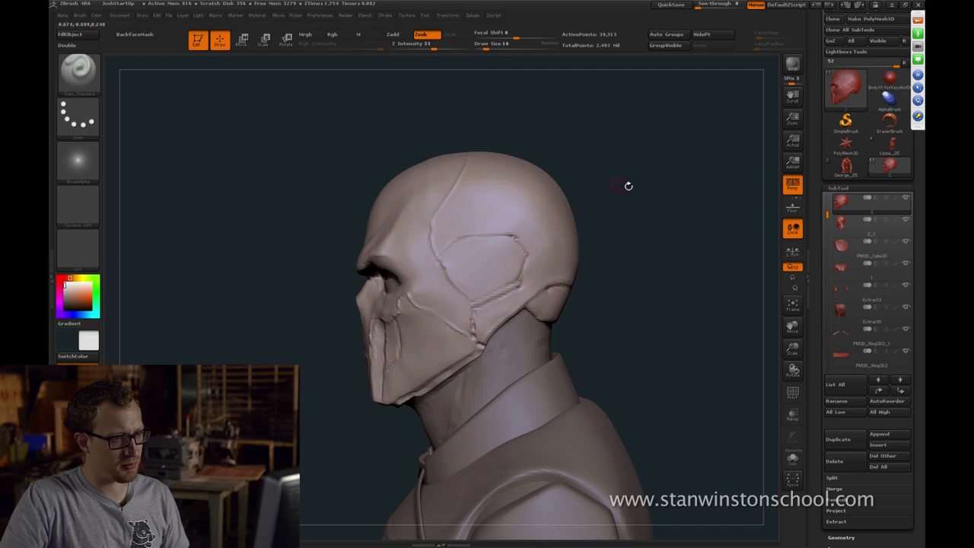
left_click_drag(627, 185, 515, 239)
left_click_drag(443, 266, 474, 240)
Carve a panel line from the ear panel's upper rear corner up across the back of the head with the Dam_Standard brush
left_click_drag(565, 203, 511, 222)
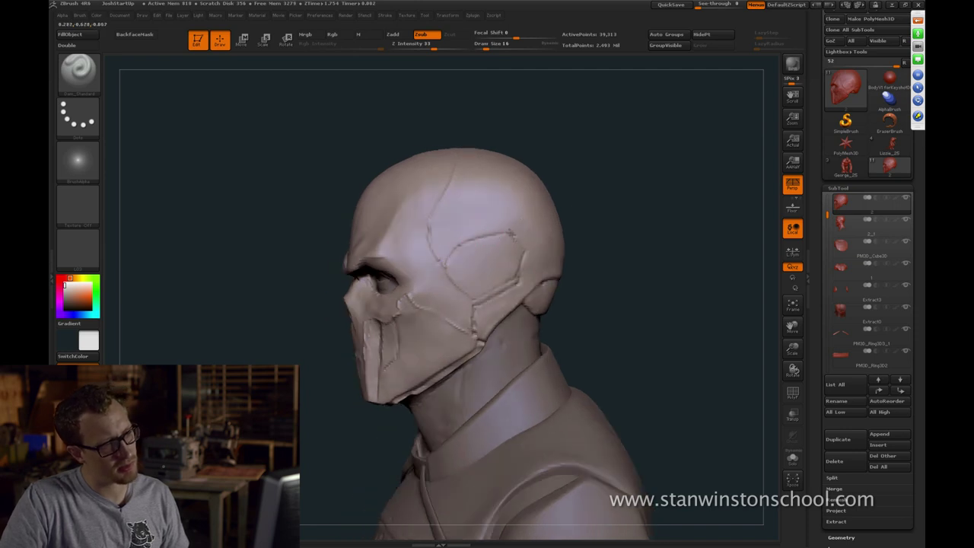
left_click_drag(590, 208, 521, 226)
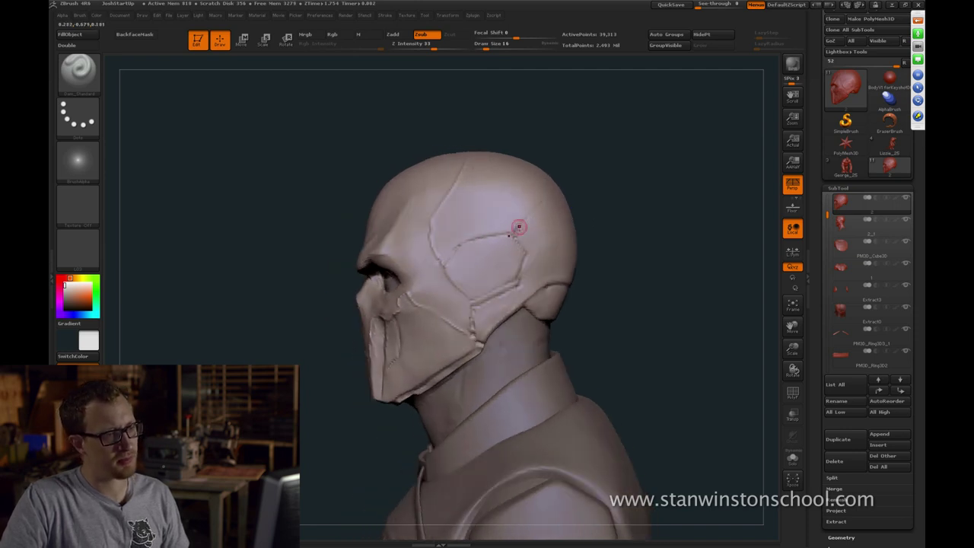
left_click_drag(561, 165, 538, 203)
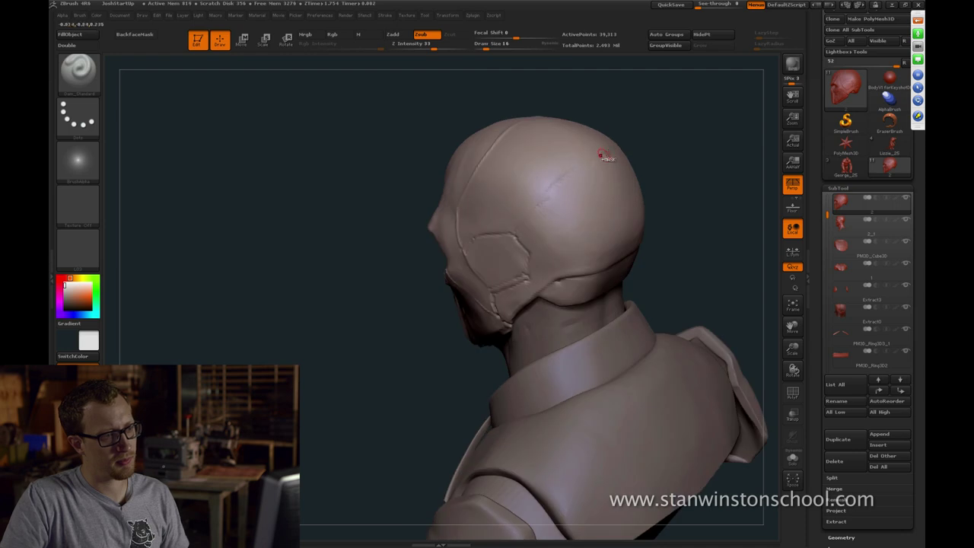
right_click_drag(601, 156, 546, 198)
right_click_drag(574, 153, 550, 195)
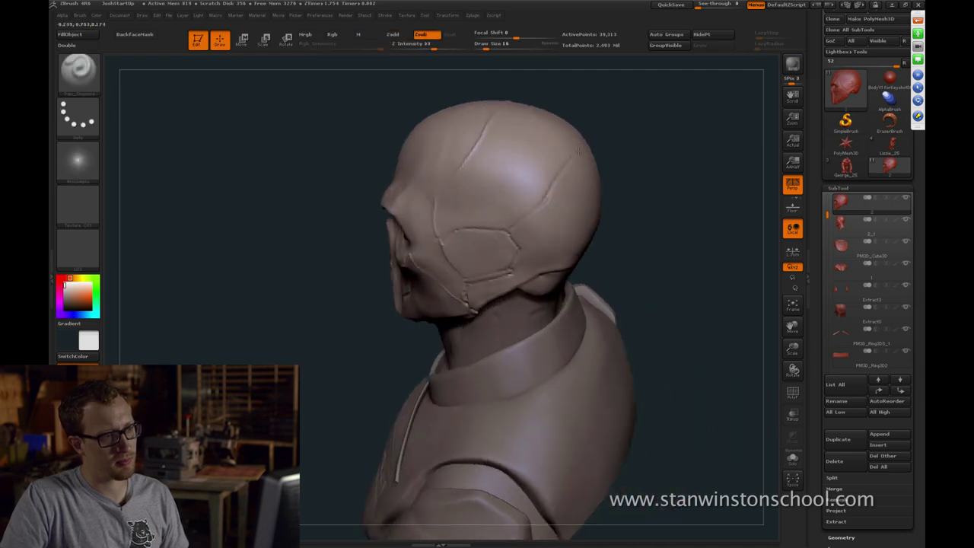
mouse_move(605, 155)
left_mouse_down()
mouse_move(606, 177)
mouse_move(640, 178)
mouse_move(656, 198)
left_mouse_up()
key("1")
key("s")
left_click_drag(606, 226, 610, 227)
key("2")
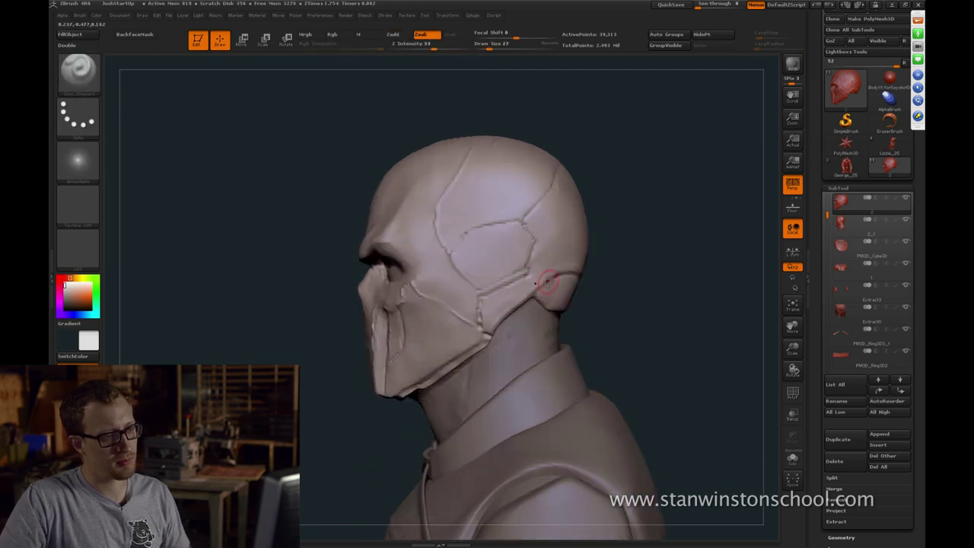
Switch to the neck subtool and reshape the neck beneath the rear band with the Move brush
key("b")
key("m")
key("v")
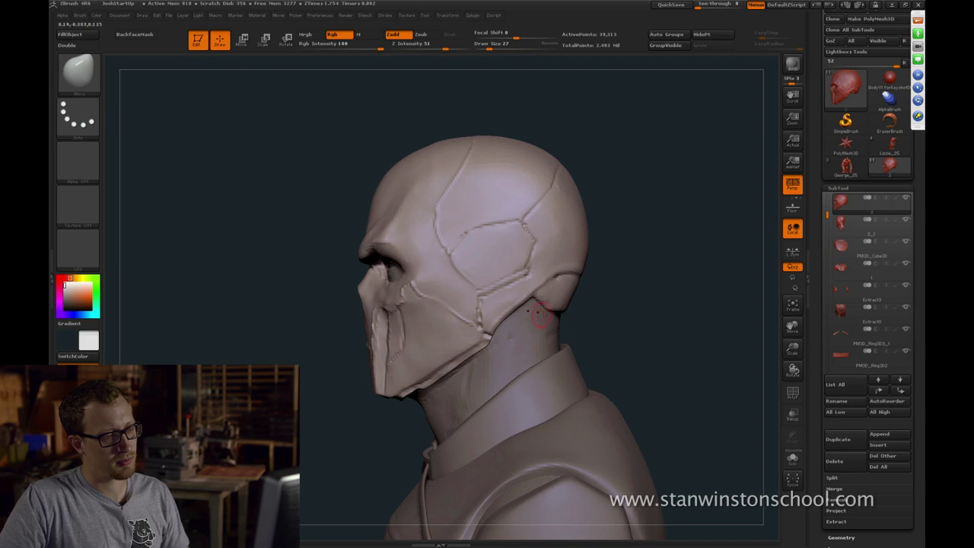
left_click(537, 317, "alt")
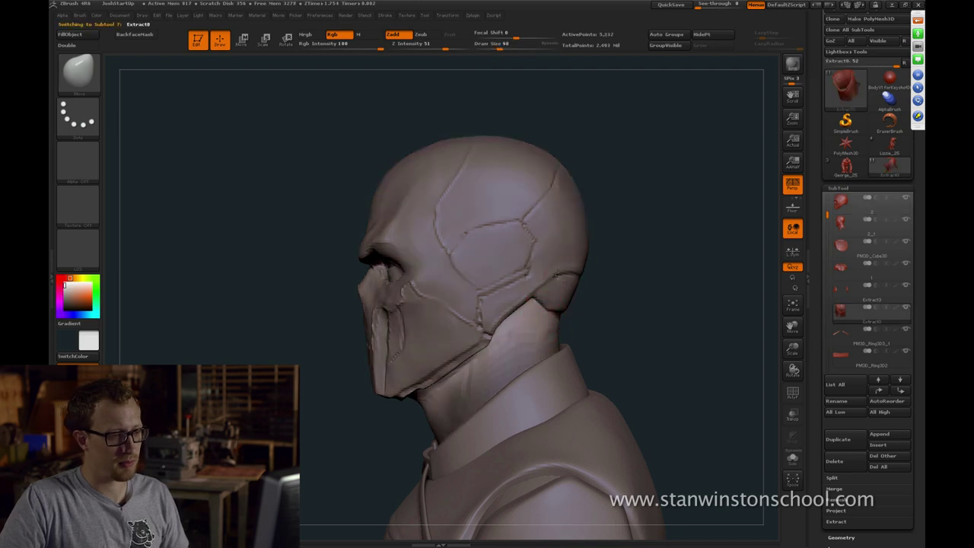
key("s")
mouse_move(605, 319)
left_mouse_down("ctrl")
mouse_move(612, 327)
mouse_move(542, 322)
left_mouse_up("ctrl")
left_click_drag(616, 320, 643, 320, "shift")
key("s")
mouse_move(553, 325)
left_mouse_down()
mouse_move(537, 301)
mouse_move(593, 319)
mouse_move(612, 291)
mouse_move(542, 291)
mouse_move(565, 279)
left_mouse_up()
key("s")
key("s")
Return to the head subtool and carve the rear band's upper seam with the Dam_Standard brush at draw size 20
left_click(560, 293, "alt")
key("b")
key("d")
key("s")
key("s")
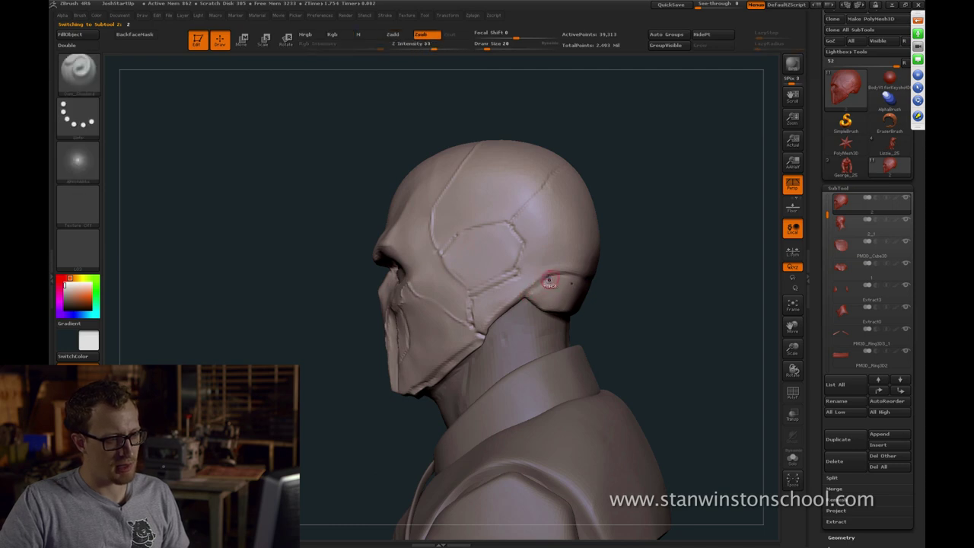
mouse_move(646, 281)
left_mouse_down()
mouse_move(659, 220)
mouse_move(670, 228)
mouse_move(692, 190)
mouse_move(609, 217)
mouse_move(511, 283)
left_mouse_up()
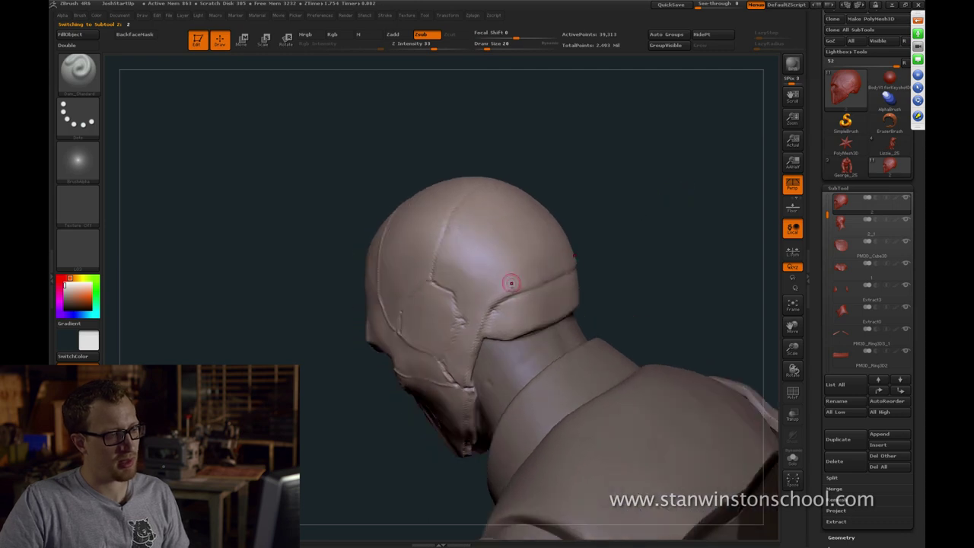
mouse_move(647, 248)
left_mouse_down()
mouse_move(598, 257)
mouse_move(677, 243)
left_mouse_up()
Soften the front end of the rear band with the Clay brush and smoothing at draw size 18
key("bracketleft")
key("b")
key("c")
key("l")
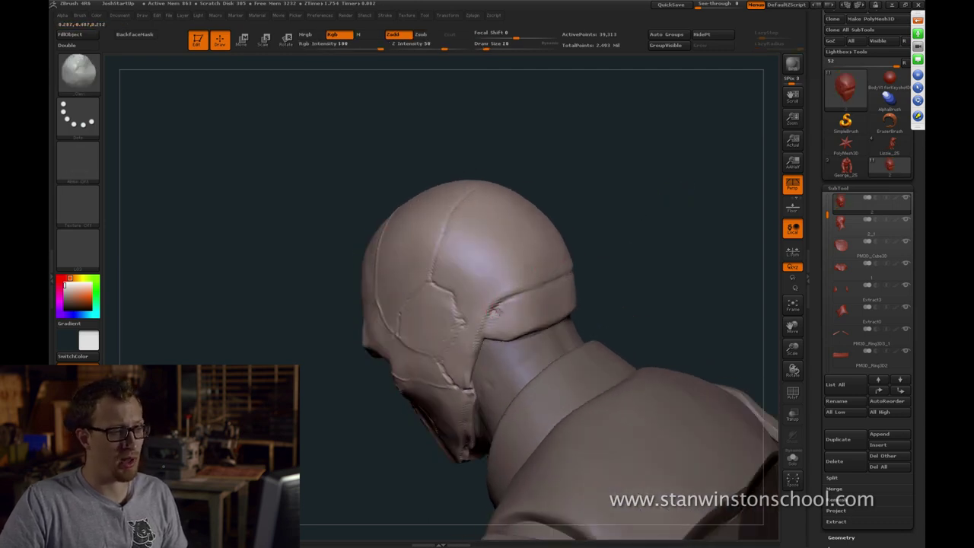
left_click_drag(496, 312, 495, 322, "shift")
Re-carve the rear band's upper seam and front corner with the Dam_Standard brush at draw size 20
left_click_drag(646, 241, 509, 294)
key("b")
key("d")
key("s")
key("s")
left_click(526, 297)
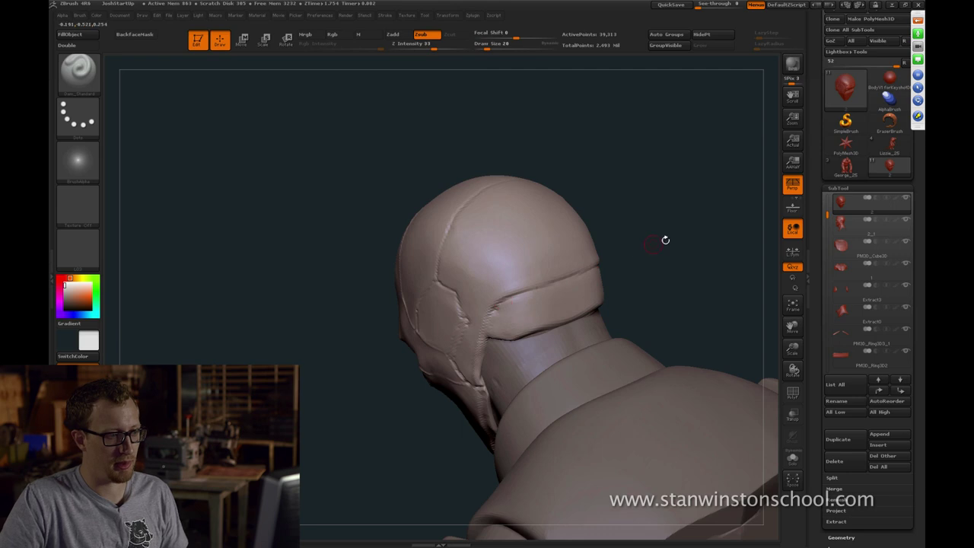
left_click_drag(665, 240, 538, 290)
mouse_move(604, 268)
left_mouse_down()
mouse_move(574, 279)
mouse_move(602, 284)
mouse_move(565, 282)
mouse_move(561, 312)
left_mouse_up()
Flatten the rear band's surface around the back of the head with a polishing brush at draw size 77
key("s")
key("2")
key("b")
key("Escape")
key("s")
left_click_drag(503, 326, 501, 326)
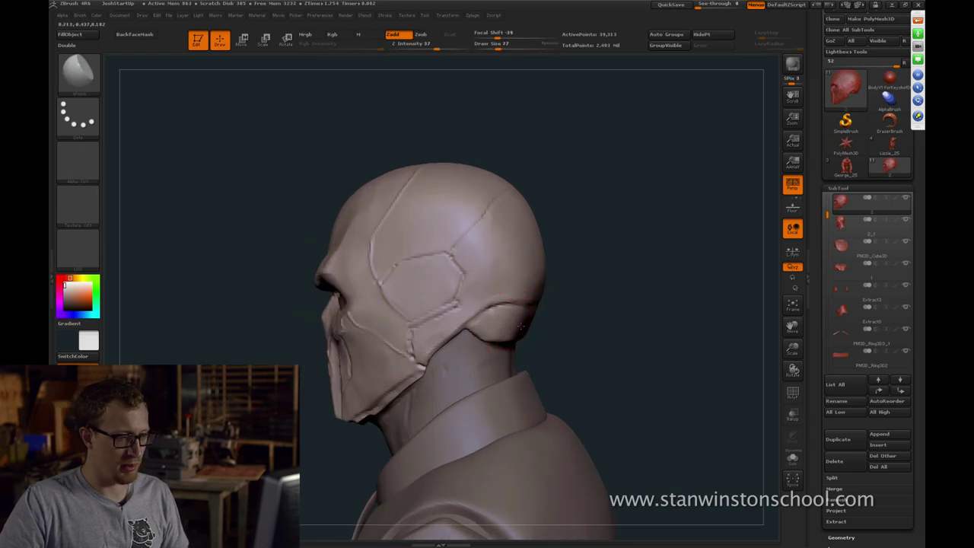
mouse_move(571, 326)
left_mouse_down()
mouse_move(508, 325)
mouse_move(575, 323)
left_mouse_up()
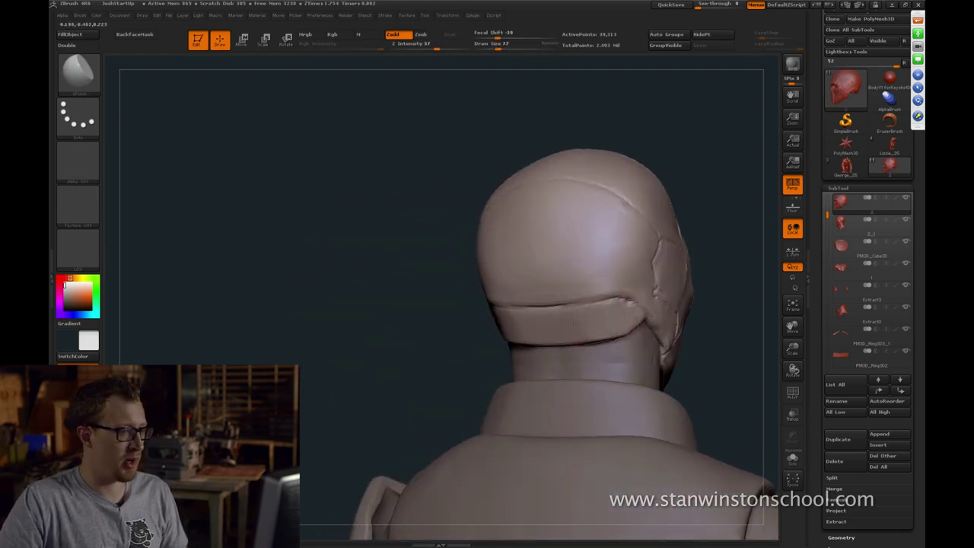
Carve a short panel line backward from the ear panel's rear corner with the Dam_Standard brush
mouse_move(743, 200)
left_mouse_down()
mouse_move(571, 247)
mouse_move(518, 274)
left_mouse_up()
key("b")
key("d")
key("s")
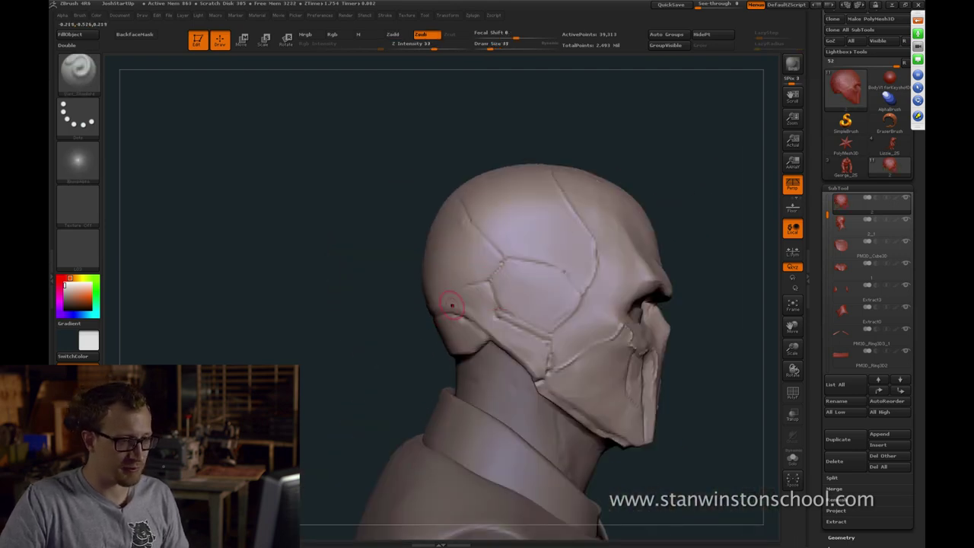
left_click_drag(404, 341, 441, 326)
left_click_drag(490, 281, 469, 283)
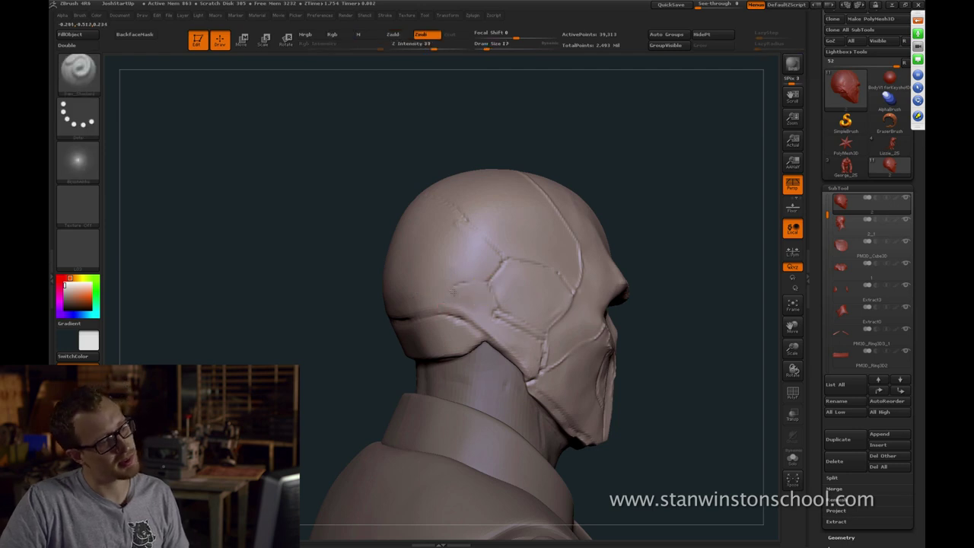
mouse_move(643, 243)
left_mouse_down()
mouse_move(675, 231)
mouse_move(661, 206)
mouse_move(537, 254)
mouse_move(532, 288)
mouse_move(637, 230)
left_mouse_up()
Clean up the rear band's upper front corner with the Standard brush and smoothing at draw size 17
key("b")
key("s")
key("t")
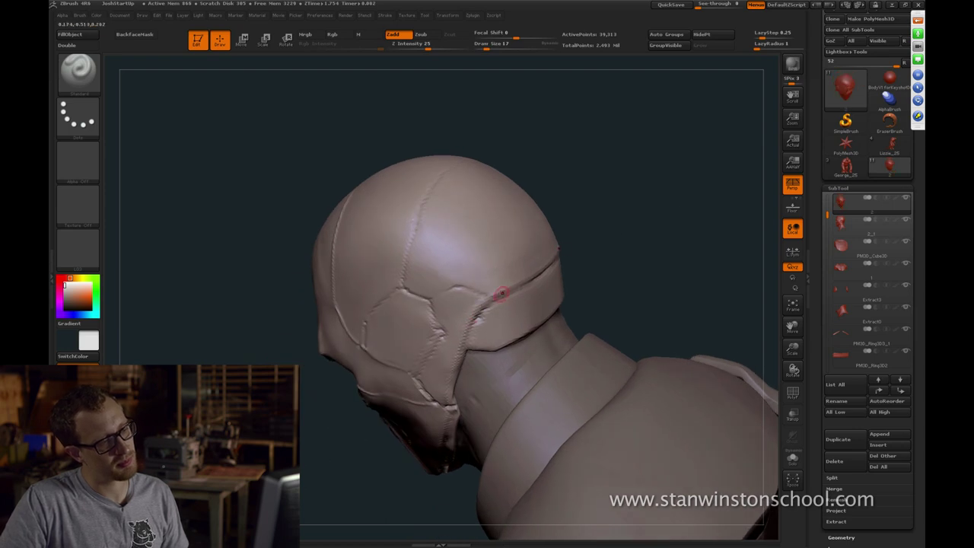
left_click_drag(492, 293, 500, 285, "shift")
left_click_drag(581, 233, 618, 226, "shift")
Sharpen the seam at the rear band's front corner with a larger Dam_Standard brush
key("s")
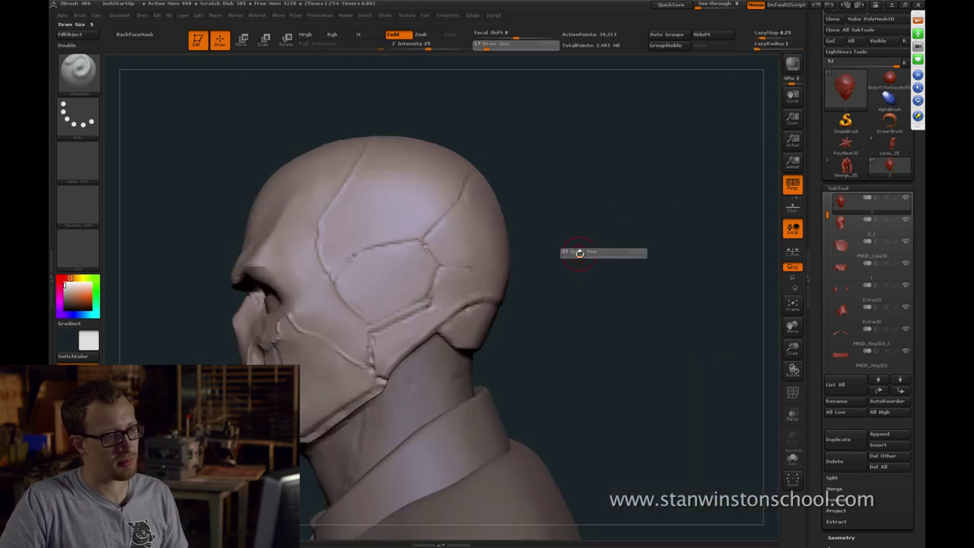
left_click(581, 254)
left_click_drag(547, 263, 628, 242, "alt")
key("b")
key("d")
key("s")
key("s")
left_click(558, 287)
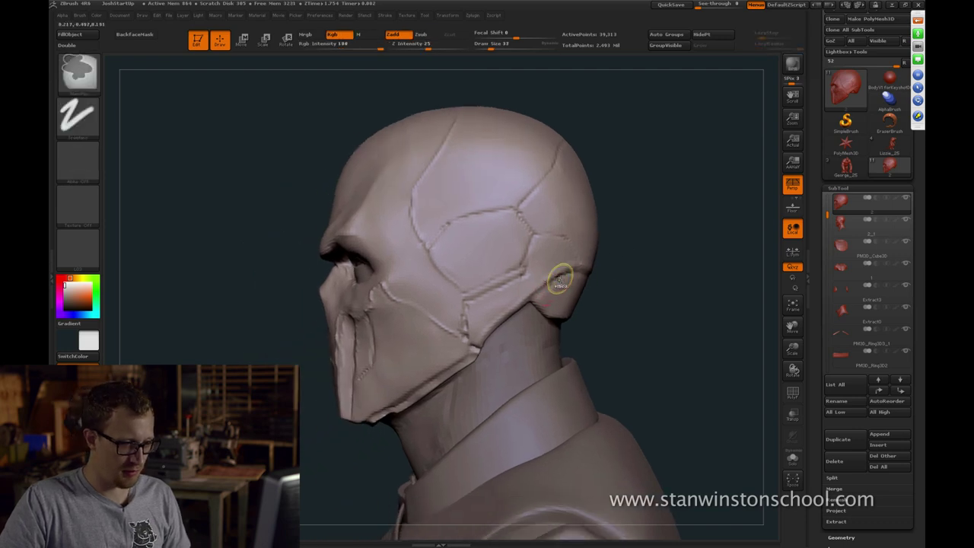
left_click_drag(634, 289, 700, 236, "alt")
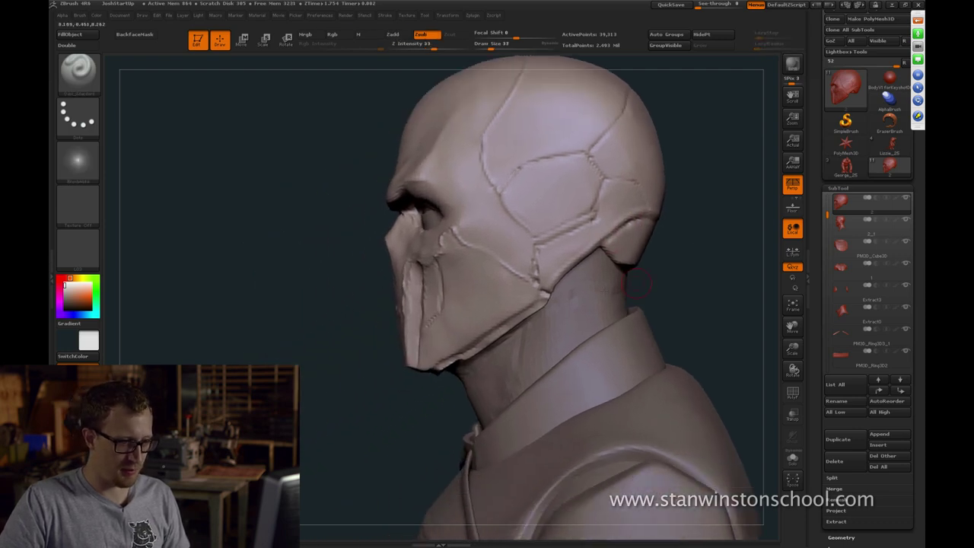
Extend the short panel line behind the ear panel down to the rear band with the Dam_Standard brush
left_click_drag(333, 391, 366, 392)
left_click_drag(335, 381, 324, 411, "alt")
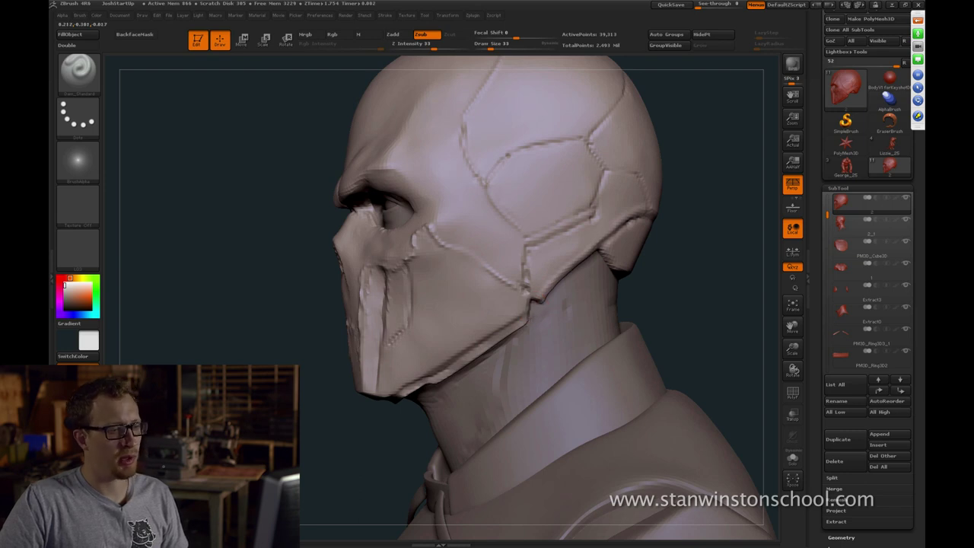
left_click_drag(700, 296, 689, 269)
key("bracketleft")
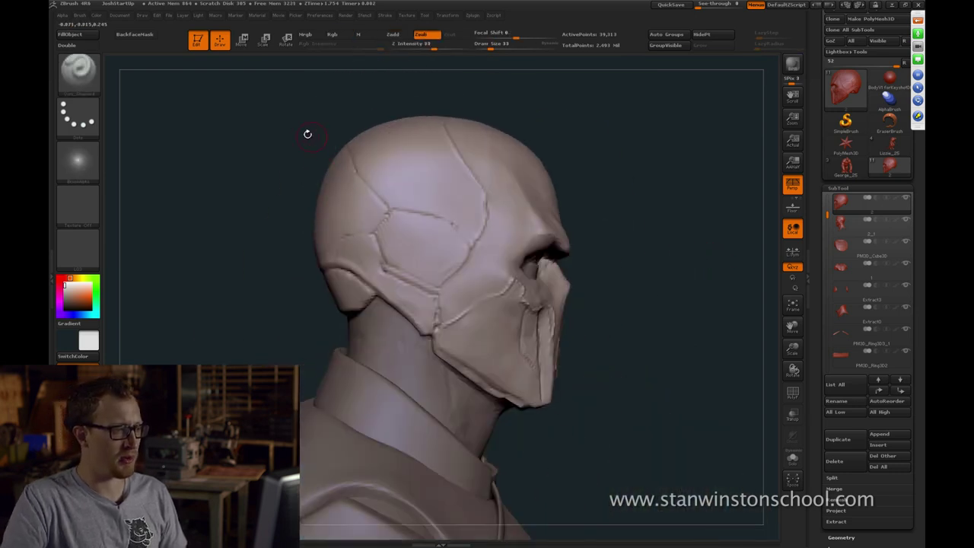
Smooth the head surface between the rear panel line and the ear panel at draw size 22
left_click_drag(307, 133, 319, 134)
left_click_drag(365, 86, 483, 272)
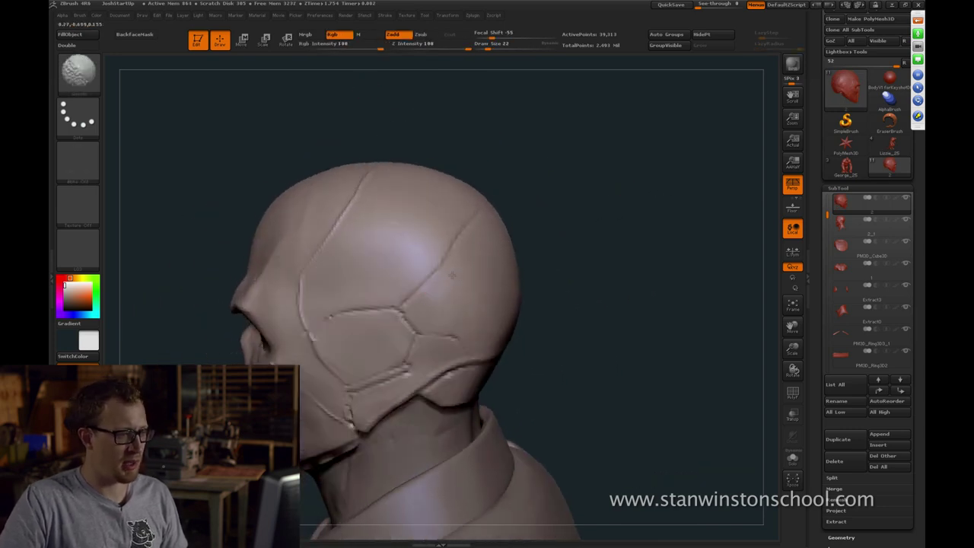
left_click_drag(433, 299, 460, 298, "shift")
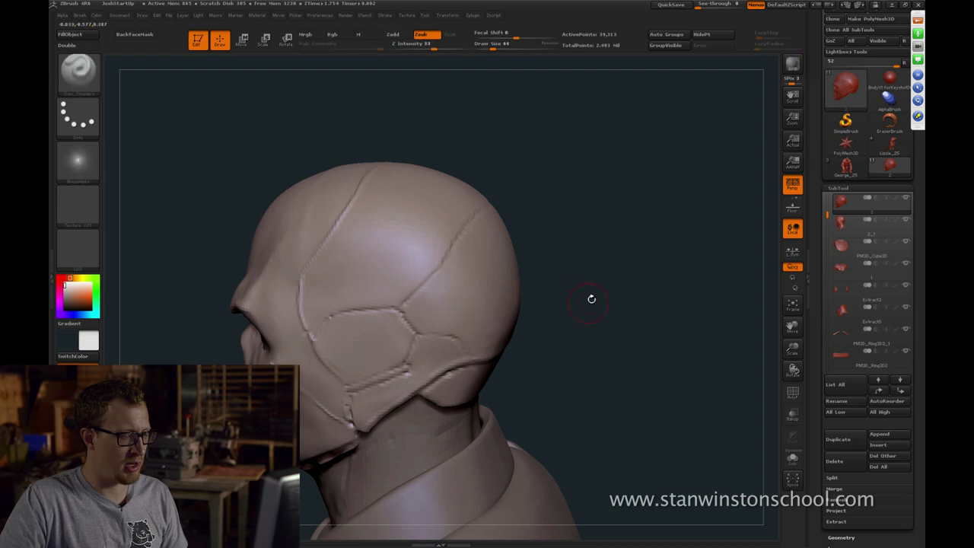
Examine the whole bust and the skull mask's face from the side, three-quarter and close-up angles
mouse_move(589, 300)
left_mouse_down()
mouse_move(729, 221)
mouse_move(662, 213)
mouse_move(674, 237)
left_mouse_up()
key("f")
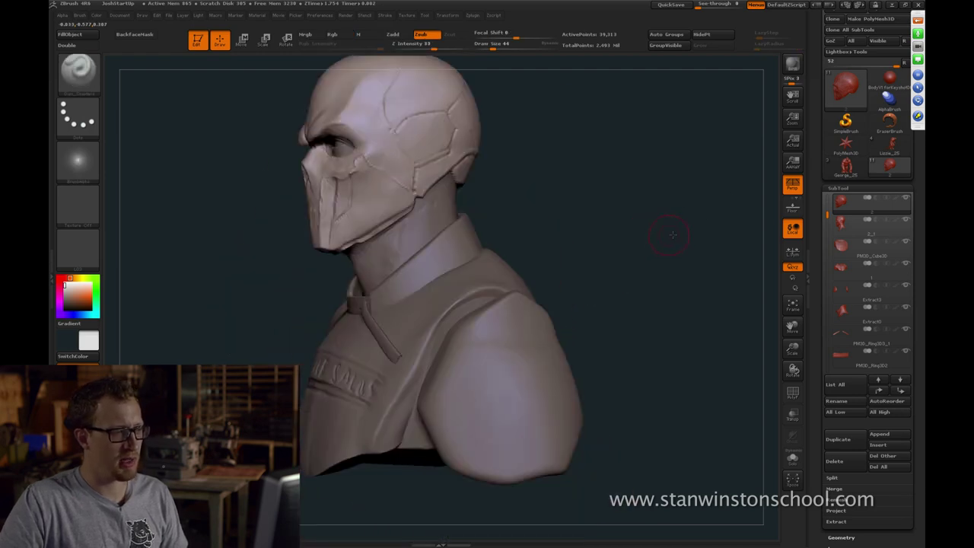
left_click_drag(536, 242, 666, 293)
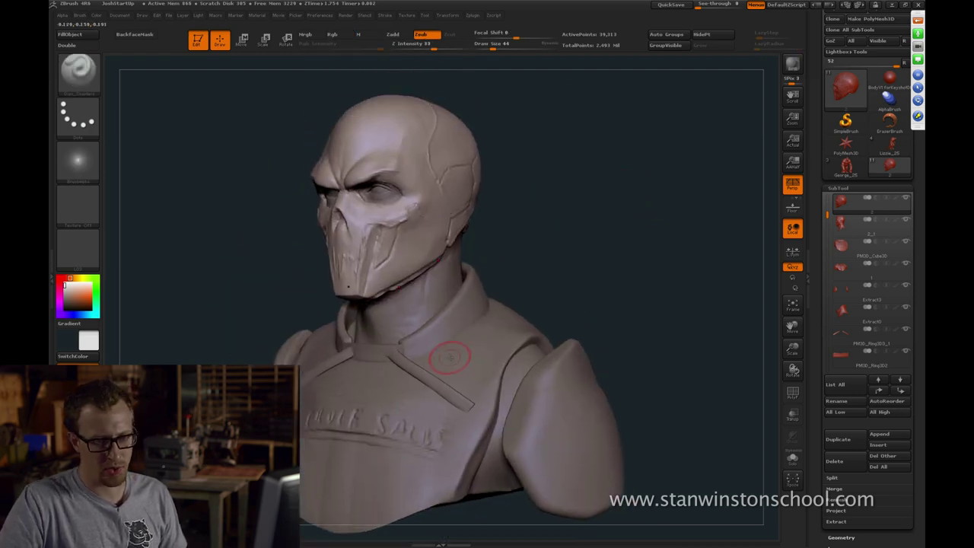
mouse_move(625, 201)
left_mouse_down()
mouse_move(579, 221)
mouse_move(577, 245)
left_mouse_up()
left_click_drag(577, 245, 402, 229)
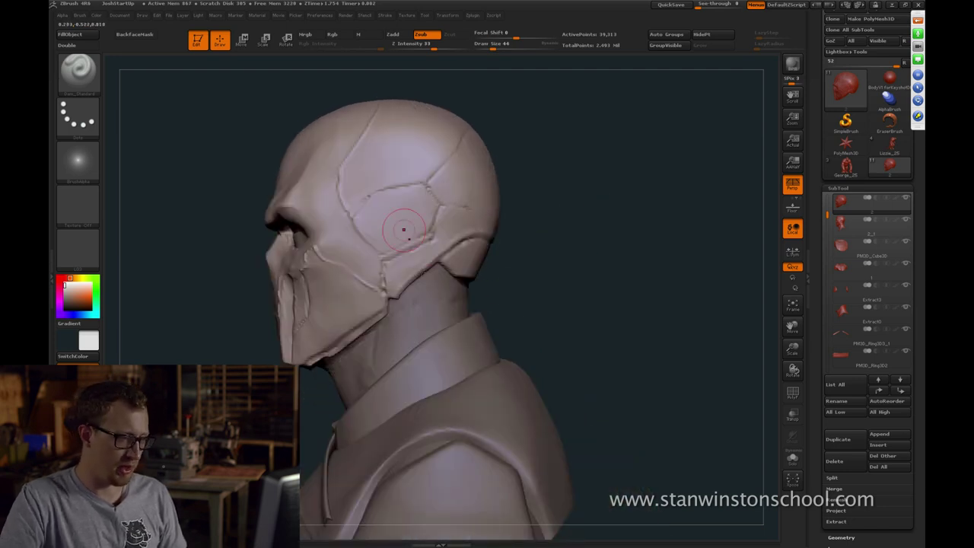
left_click_drag(625, 354, 493, 260)
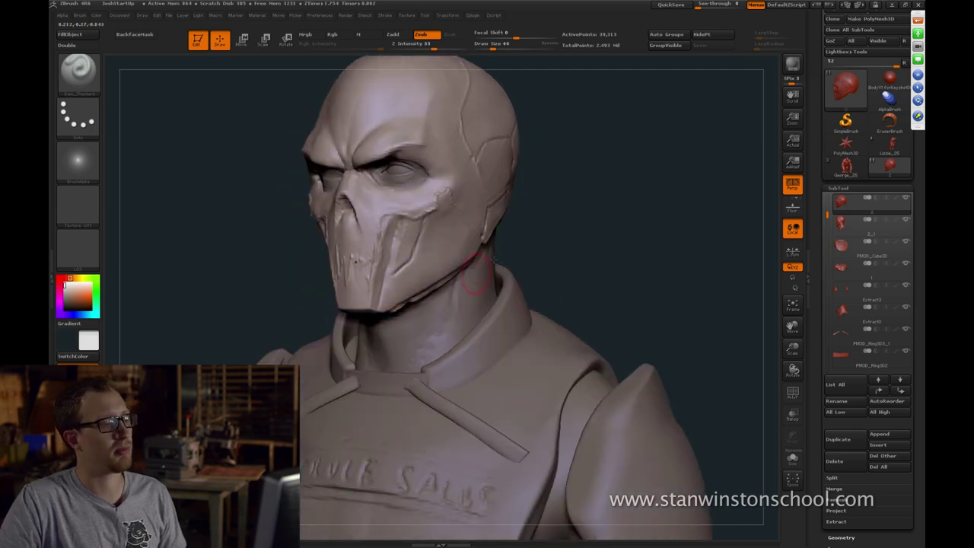
mouse_move(689, 247)
left_mouse_down("shift")
mouse_move(626, 237)
mouse_move(648, 246)
mouse_move(625, 251)
mouse_move(645, 237)
mouse_move(647, 267)
left_mouse_up("shift")
key("bracketleft")
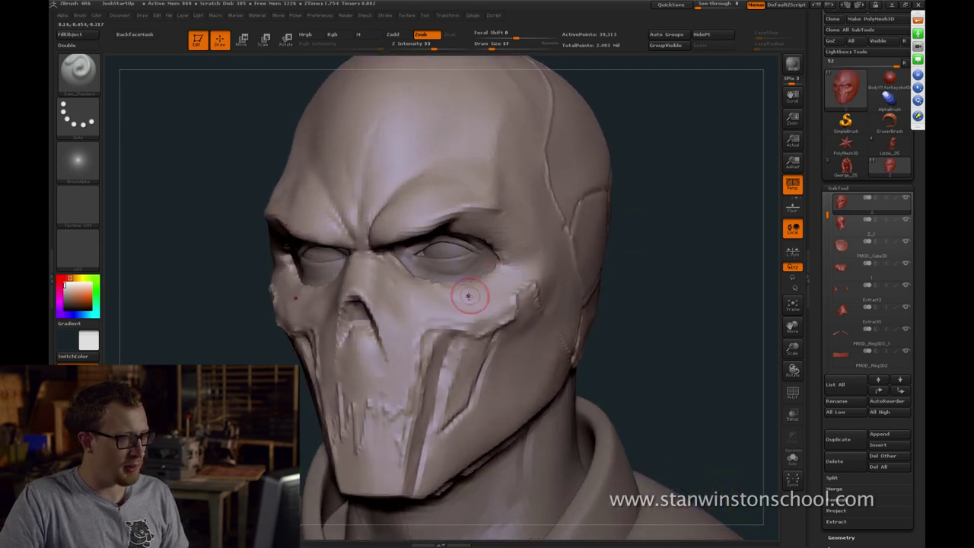
left_click_drag(555, 283, 479, 294)
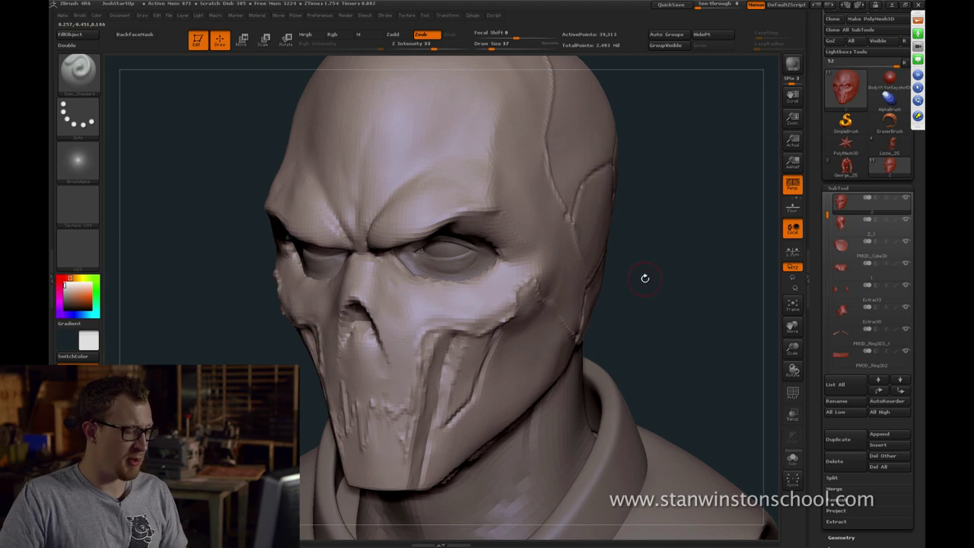
left_click_drag(645, 278, 647, 280)
Smooth away the ear panel's upper outline at draw size 31, and subdivide the head's geometry once
key("s")
mouse_move(694, 231)
left_mouse_down()
mouse_move(677, 254)
mouse_move(691, 252)
mouse_move(683, 222)
mouse_move(679, 274)
mouse_move(647, 274)
left_mouse_up()
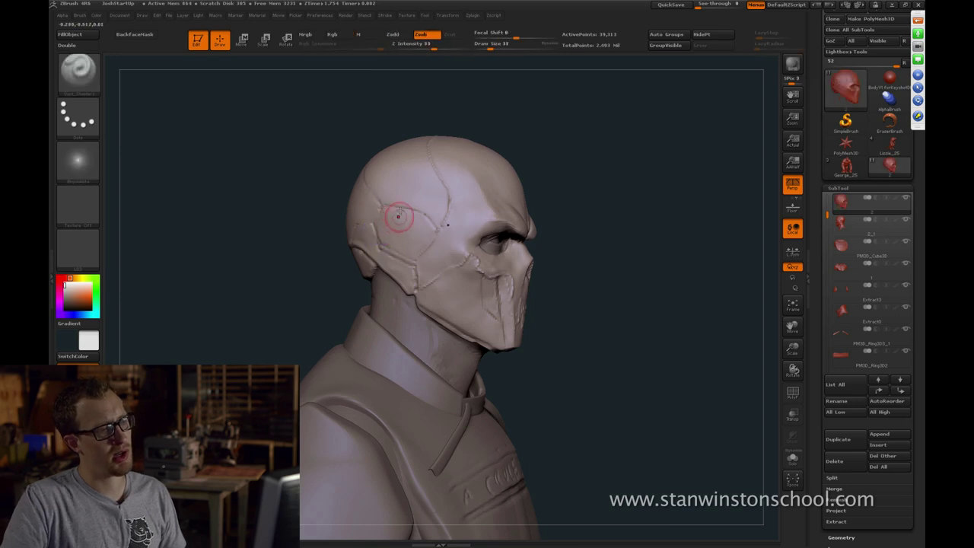
key("shift")
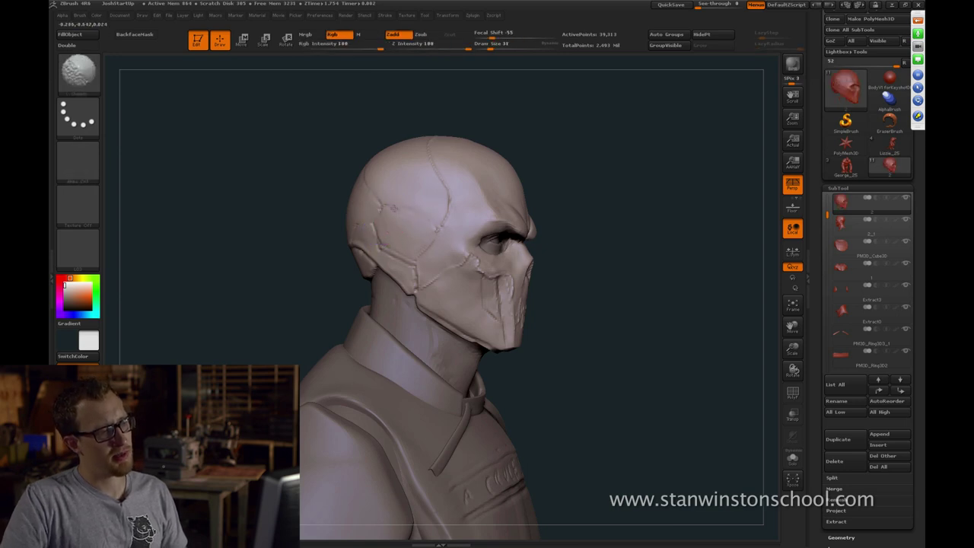
key("b")
key("d")
key("s")
key("ctrl+d")
Deepen the side panel line at temple height with the Dam_Standard brush at draw size 22
mouse_move(642, 242)
left_mouse_down()
mouse_move(605, 223)
mouse_move(429, 218)
left_mouse_up()
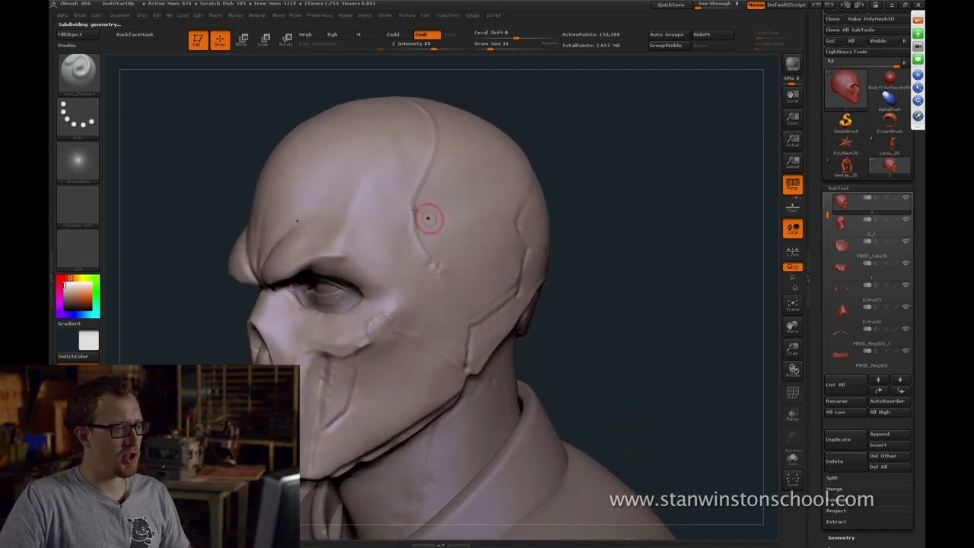
key("s")
left_click(415, 211)
left_click_drag(609, 207, 574, 217)
key("s")
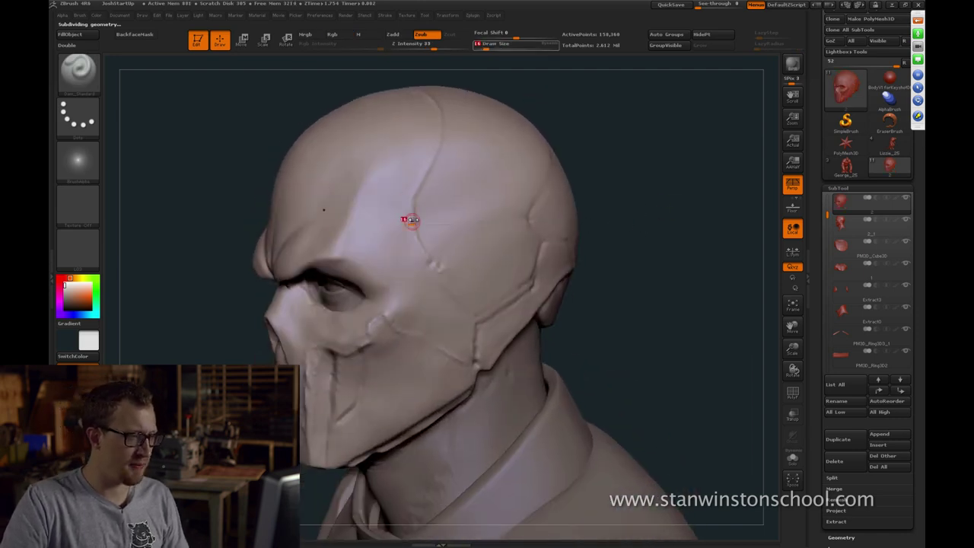
left_click(411, 220)
left_click_drag(418, 230, 417, 204)
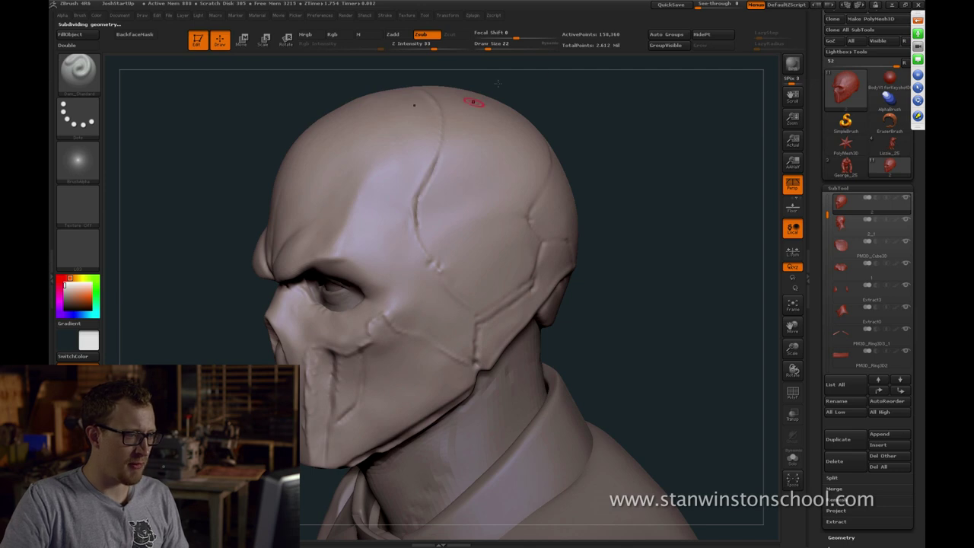
Carve the side panel line more sharply from the temple up towards the crown with the Dam_Standard brush
mouse_move(498, 84)
left_mouse_down()
mouse_move(559, 103)
mouse_move(605, 137)
mouse_move(609, 172)
left_mouse_up()
key("s")
left_click(423, 346)
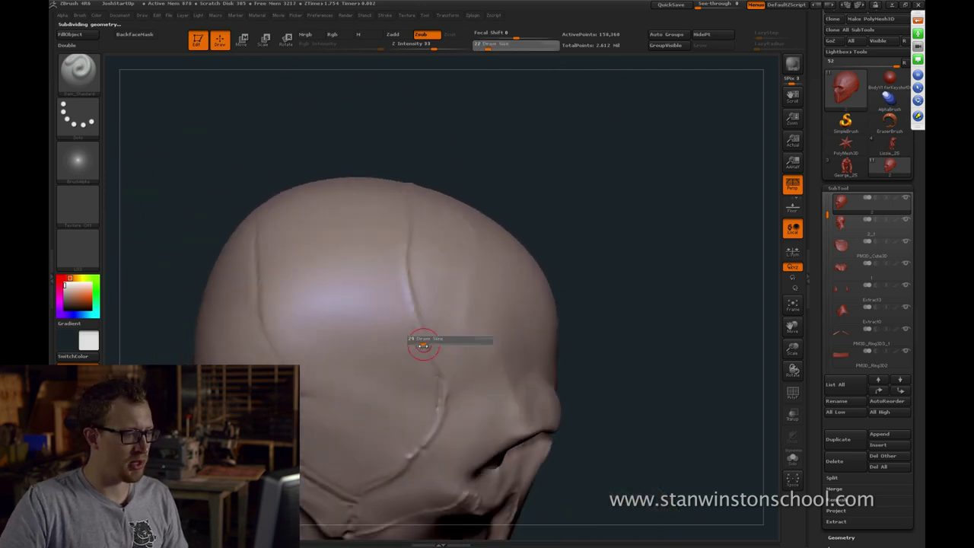
left_click(423, 345)
left_click_drag(436, 372, 411, 314)
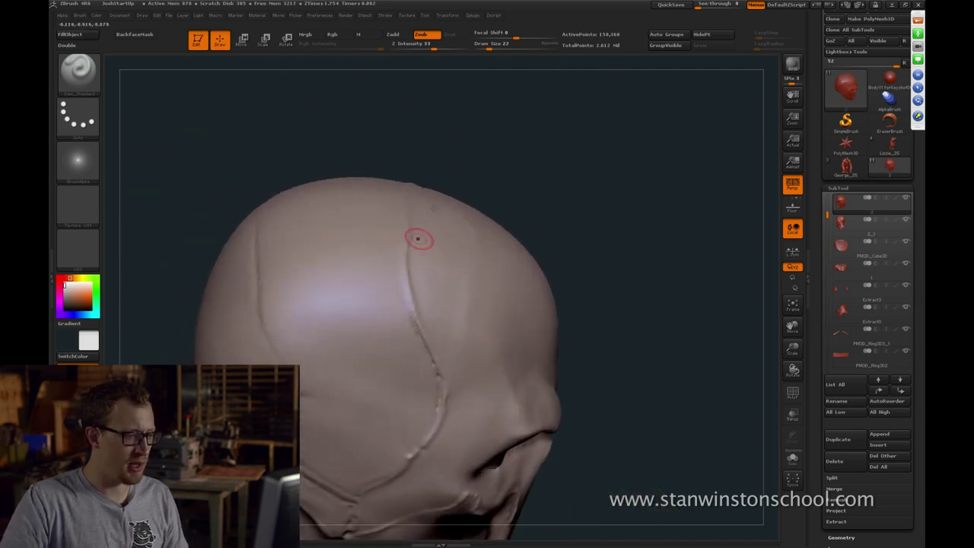
left_click_drag(428, 157, 427, 115)
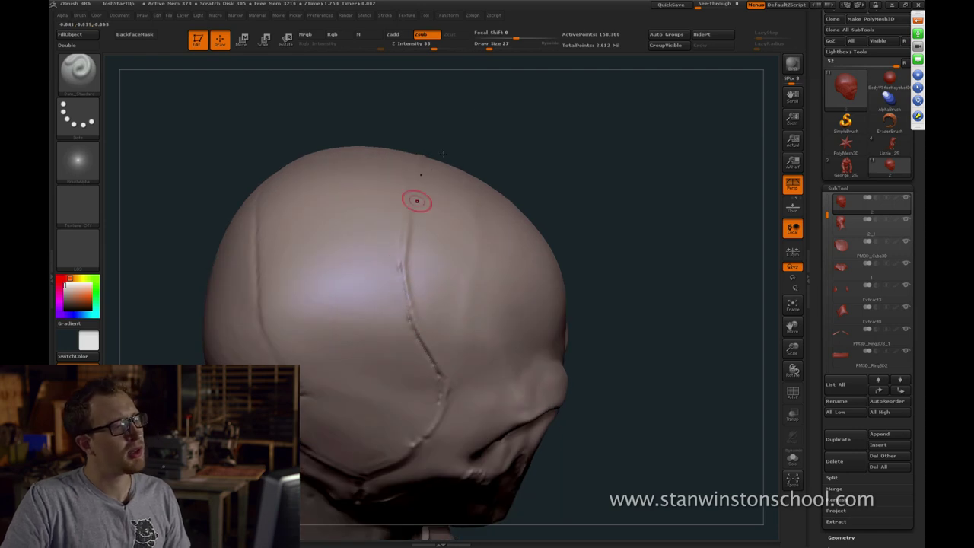
Refine the side panel line over the crown at draw size 17 and down to the ear panel's corner at 14
right_click_drag(415, 200, 400, 224)
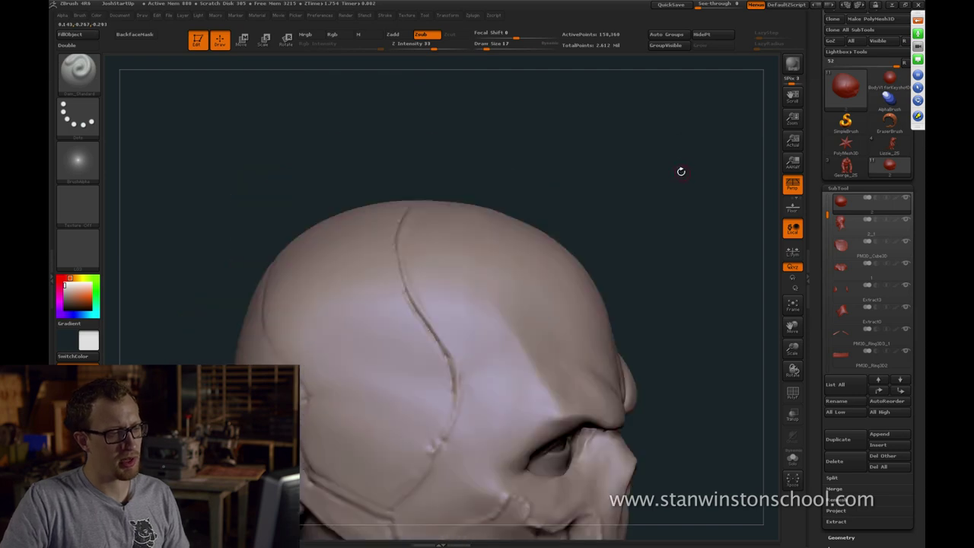
mouse_move(680, 167)
right_mouse_down()
mouse_move(702, 180)
mouse_move(692, 204)
mouse_move(627, 228)
mouse_move(664, 226)
right_mouse_up()
left_click_drag(429, 229, 426, 246)
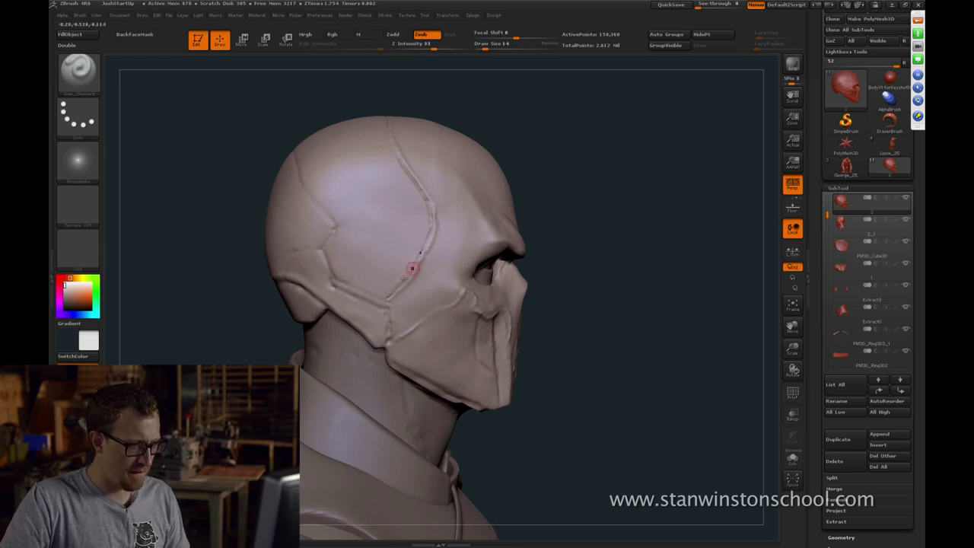
left_click_drag(412, 267, 390, 294)
Smooth the lower section of the side panel line just above the ear panel at draw size 14
key("b")
key("c")
key("b")
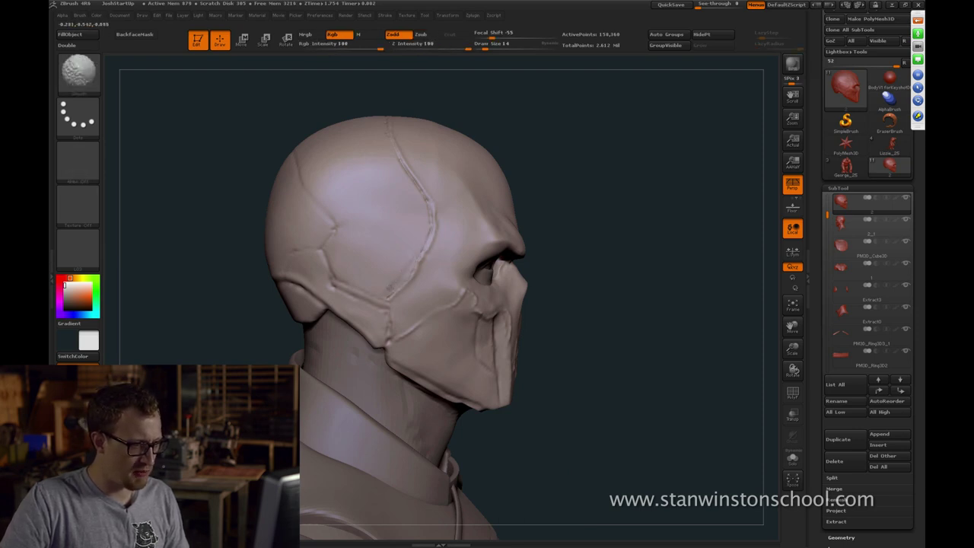
left_click_drag(411, 258, 404, 279, "shift")
left_click_drag(618, 233, 640, 234)
Recarve the lower section of the side panel line with the Dam_Standard brush at draw size 14
key("b")
key("d")
key("s")
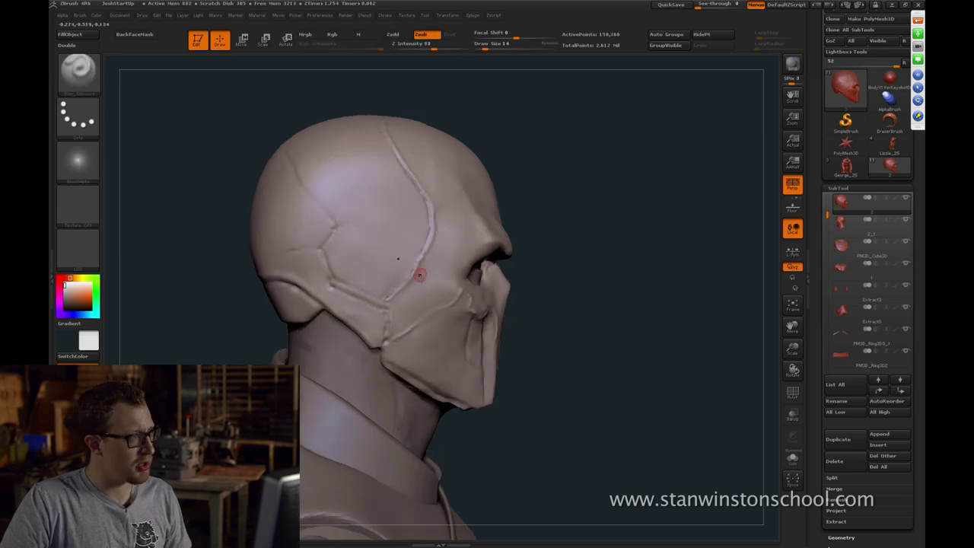
key("b")
key("c")
key("l")
key("b")
key("d")
key("s")
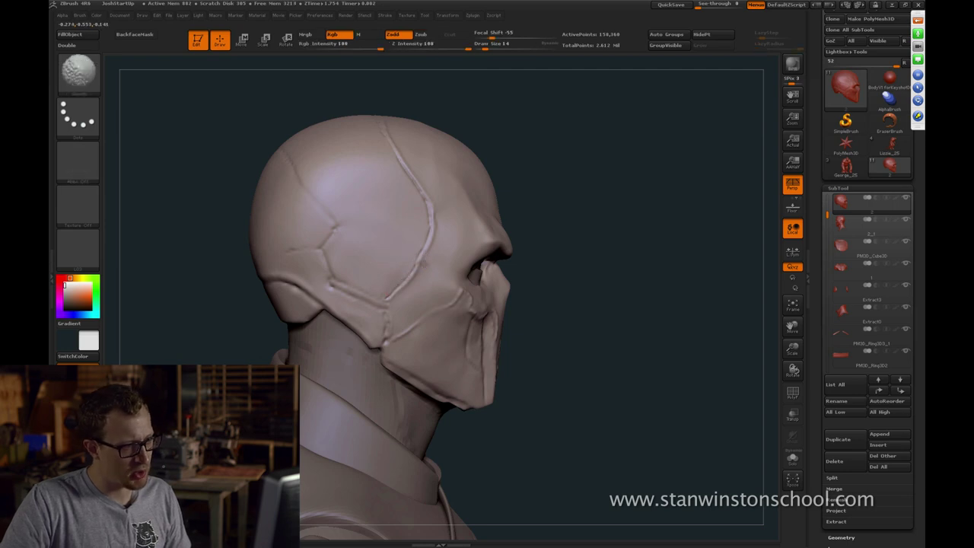
Build up the surface beside the side panel line's lower section with the Clay brush, starting at draw size 18
key("b")
key("c")
key("l")
key("s")
left_click_drag(424, 262, 425, 262)
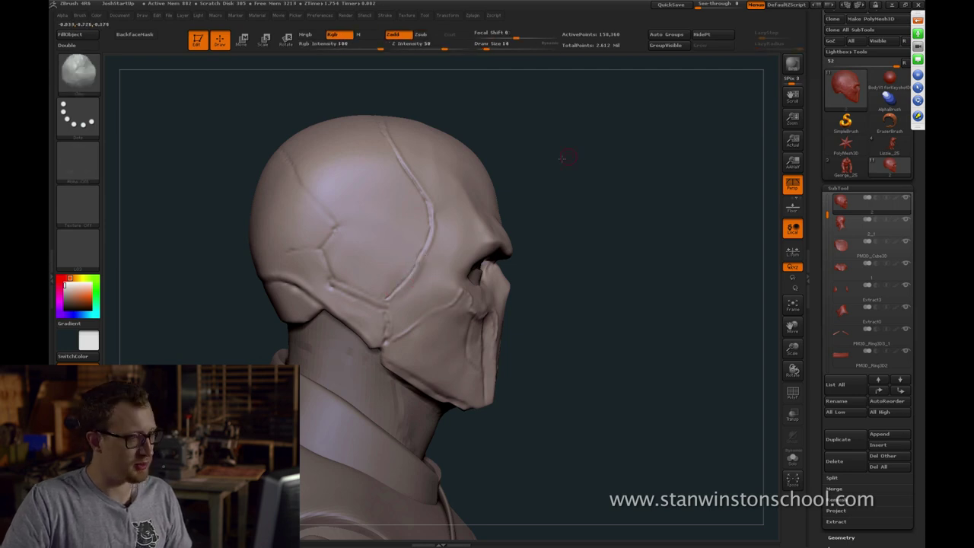
left_click_drag(568, 156, 544, 158)
left_click_drag(436, 251, 412, 285)
key("s")
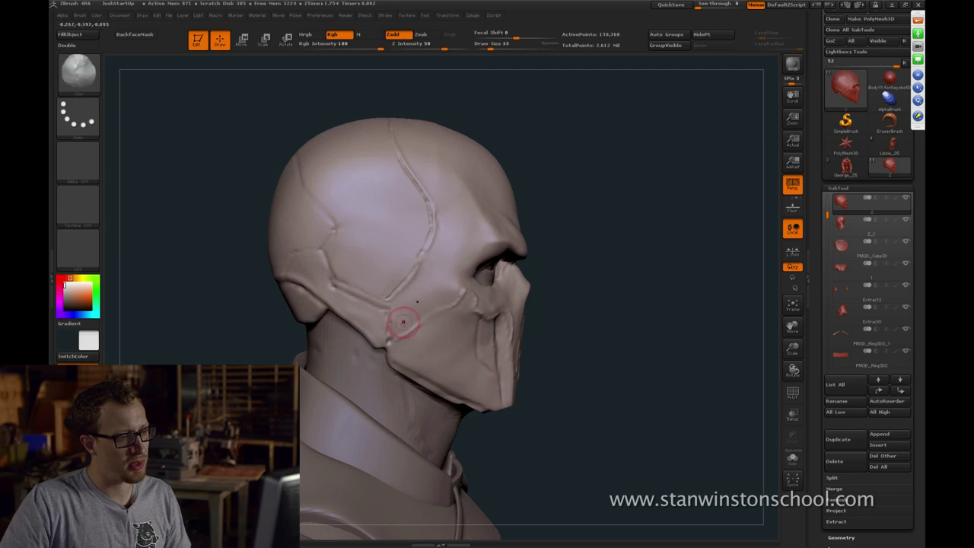
Carve the panel line from cheekbone to ear panel and the ear panel's front edge with Dam_Standard at draw size 25
mouse_move(623, 302)
left_mouse_down()
mouse_move(646, 261)
mouse_move(635, 287)
left_mouse_up()
key("b")
key("d")
key("s")
key("s")
mouse_move(635, 287)
left_mouse_down()
mouse_move(583, 300)
mouse_move(460, 286)
left_mouse_up()
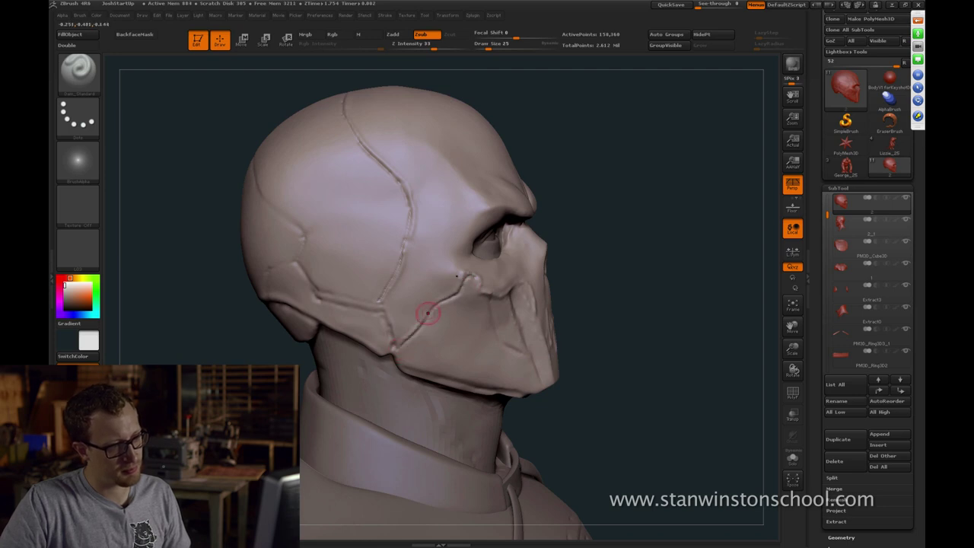
left_click_drag(668, 248, 652, 303)
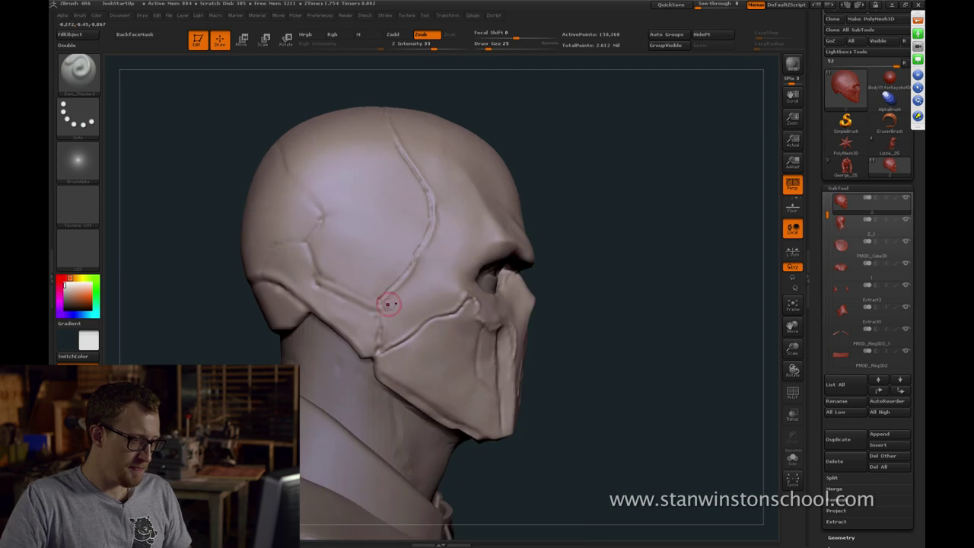
left_click_drag(374, 299, 379, 339)
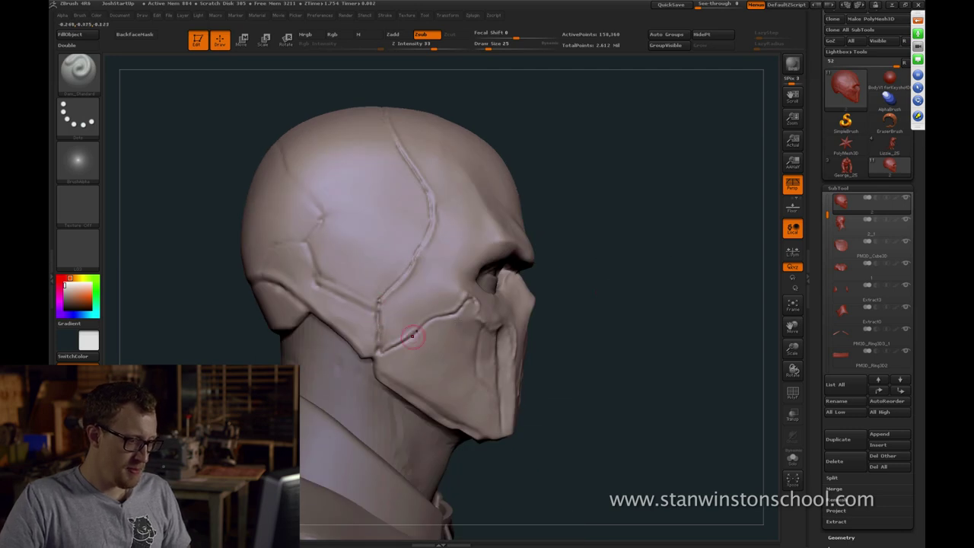
Sharpen the groove under the mask's cheekbone with the Dam_Standard brush at draw size 28
mouse_move(673, 324)
left_mouse_down()
mouse_move(490, 340)
mouse_move(704, 310)
mouse_move(629, 267)
mouse_move(650, 223)
mouse_move(468, 256)
mouse_move(430, 242)
mouse_move(402, 262)
left_mouse_up()
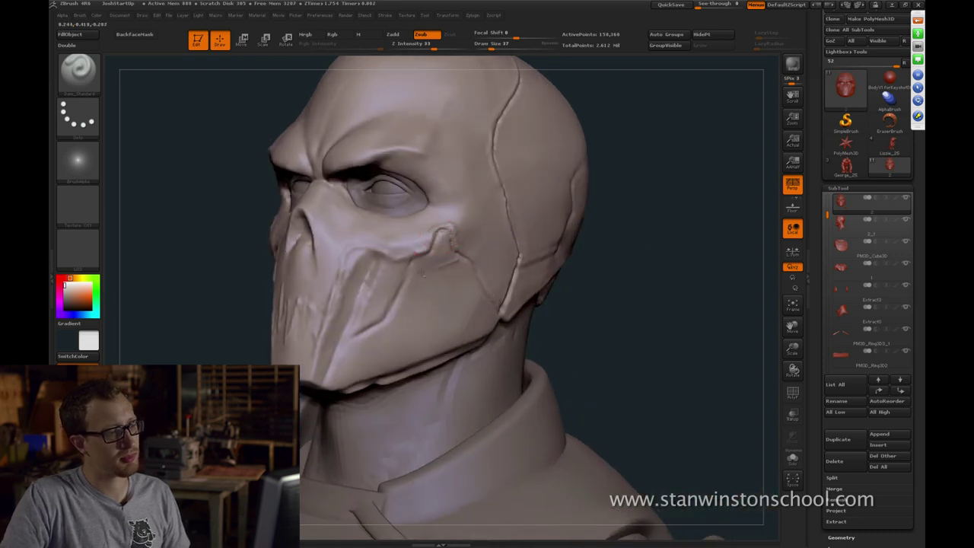
mouse_move(620, 273)
left_mouse_down()
mouse_move(669, 207)
mouse_move(594, 236)
left_mouse_up()
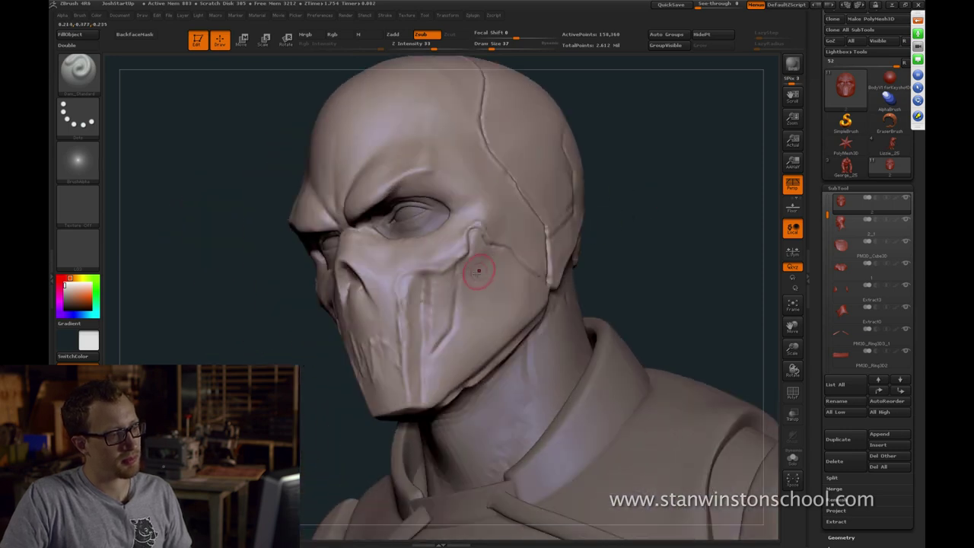
left_click_drag(465, 256, 448, 268)
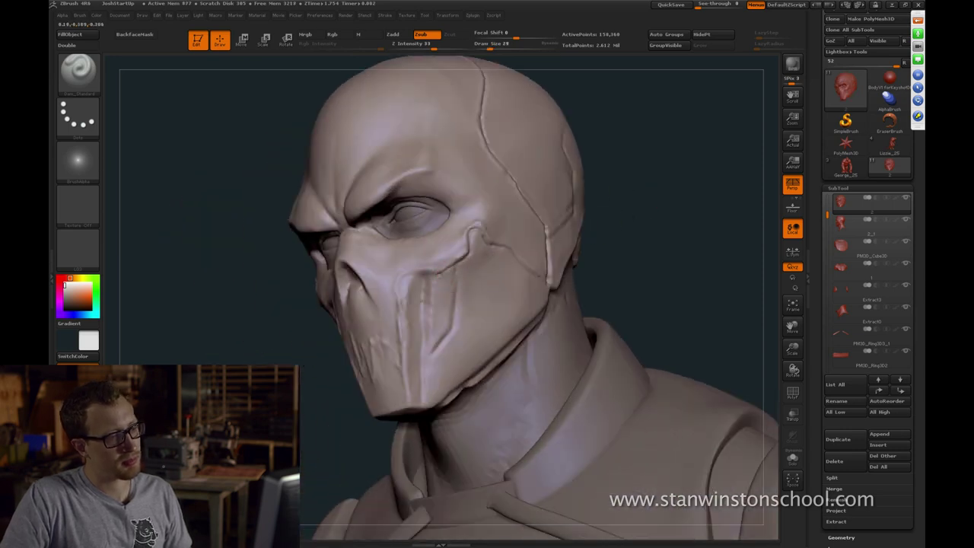
Carve the upper and inner edges of the mask's cheek recesses with the Dam_Standard brush at draw size 22
left_click_drag(641, 221, 716, 213)
key("s")
left_click_drag(431, 272, 429, 271)
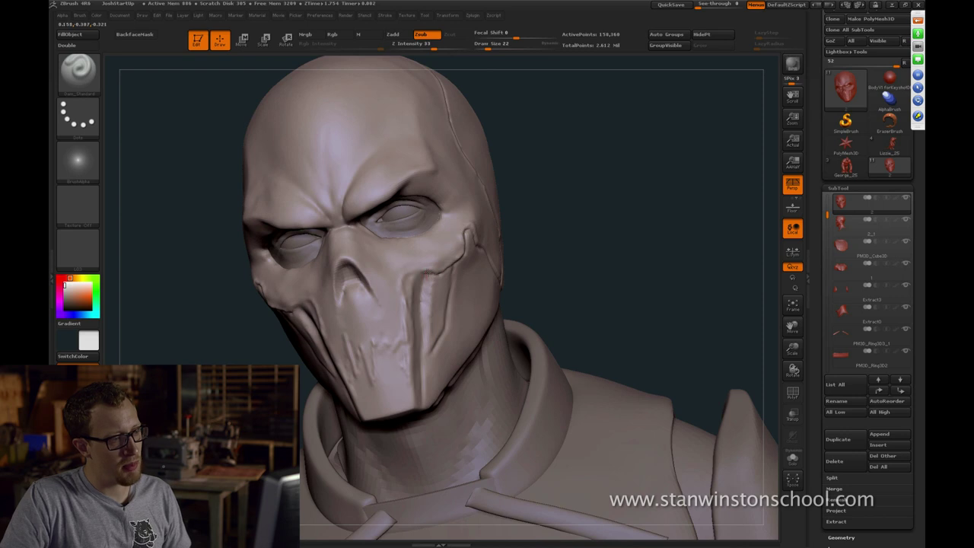
left_click_drag(581, 222, 539, 227)
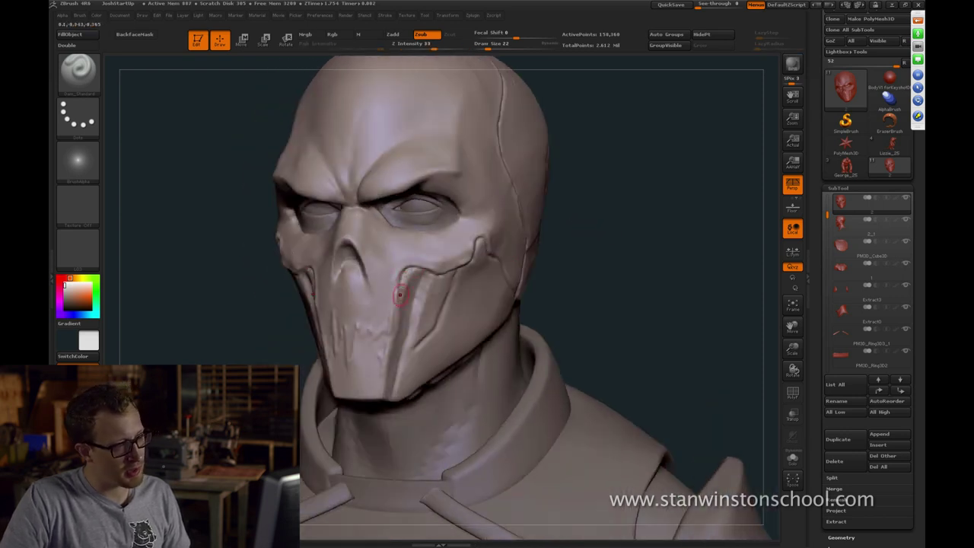
left_click_drag(240, 335, 291, 335)
mouse_move(572, 285)
left_mouse_down()
mouse_move(617, 279)
mouse_move(438, 287)
left_mouse_up()
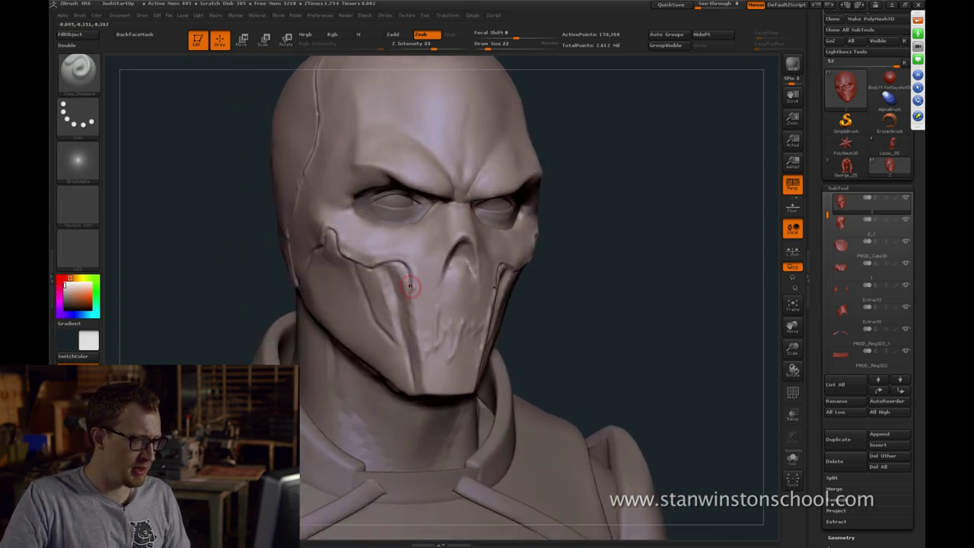
left_click_drag(526, 317, 567, 304)
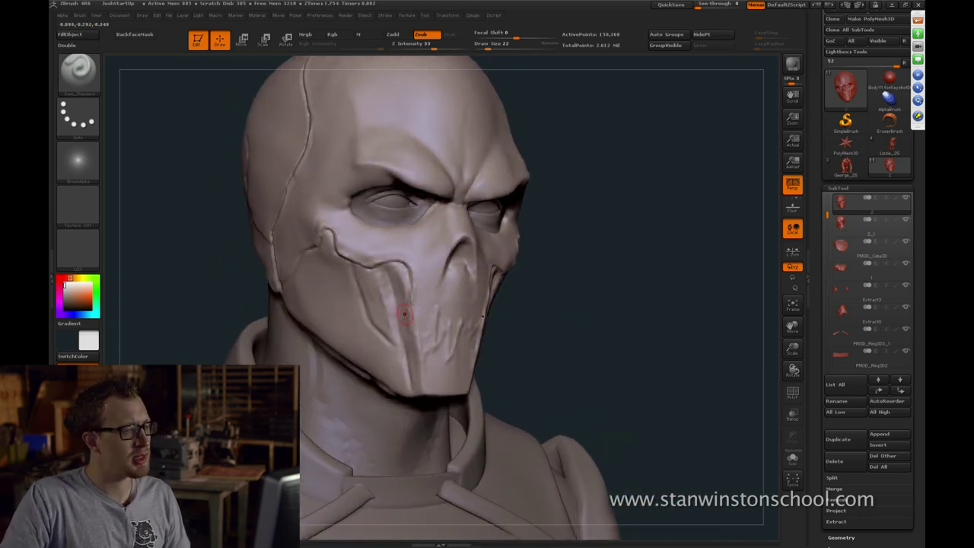
Tighten the cheek recess's inner edge down to the chin with the Pinch brush at draw size 17
left_click_drag(248, 285, 310, 265, "shift")
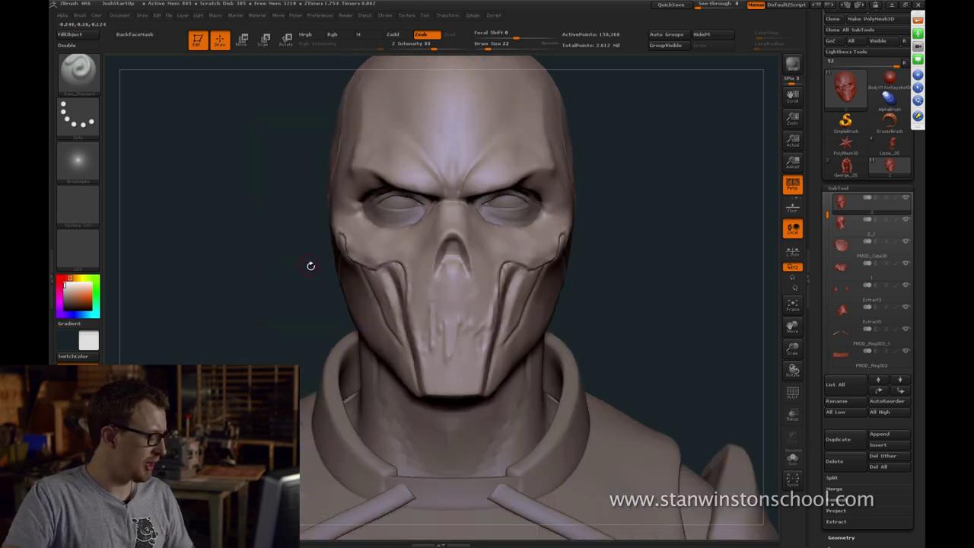
key("b")
key("p")
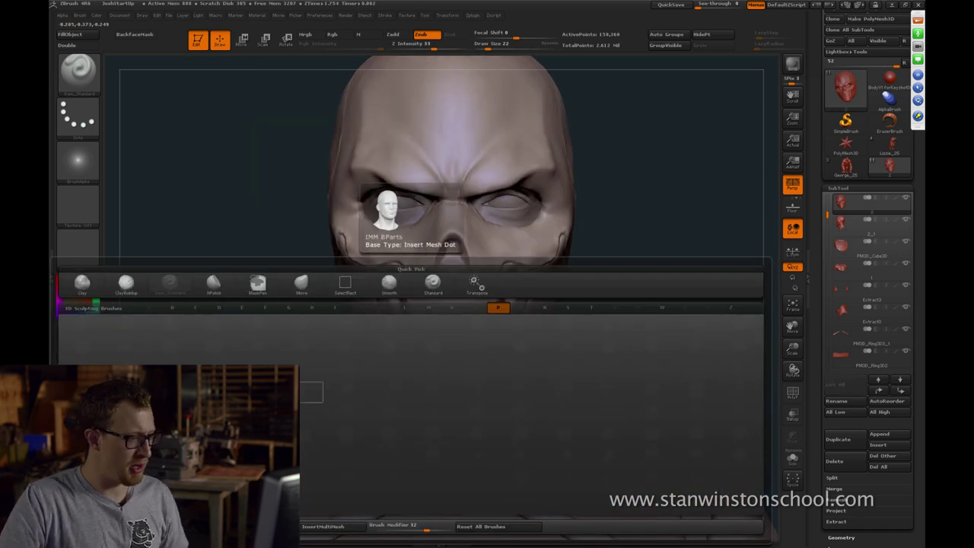
key("i")
left_click_drag(679, 303, 620, 297)
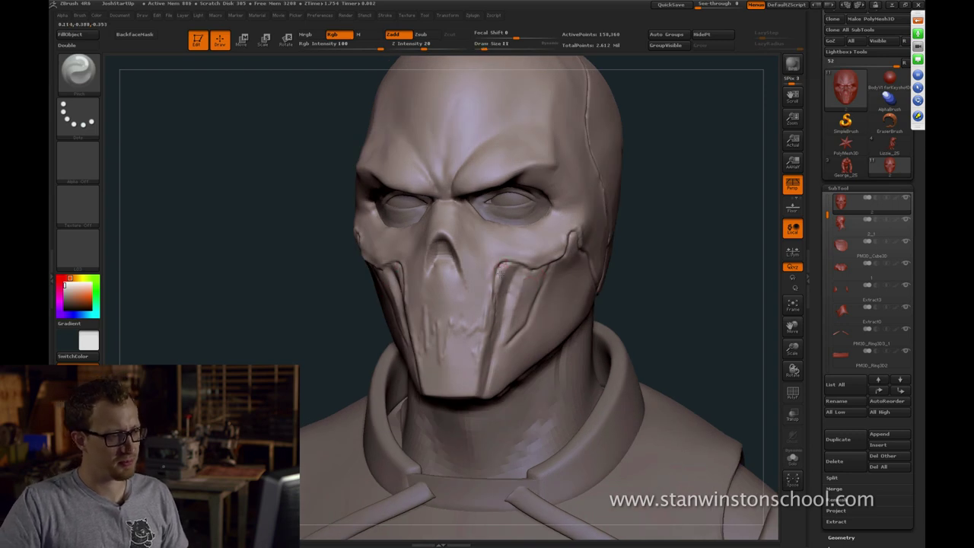
mouse_move(713, 276)
left_mouse_down()
mouse_move(664, 286)
mouse_move(670, 302)
mouse_move(657, 302)
left_mouse_up()
key("bracketright")
left_click_drag(374, 370, 345, 375)
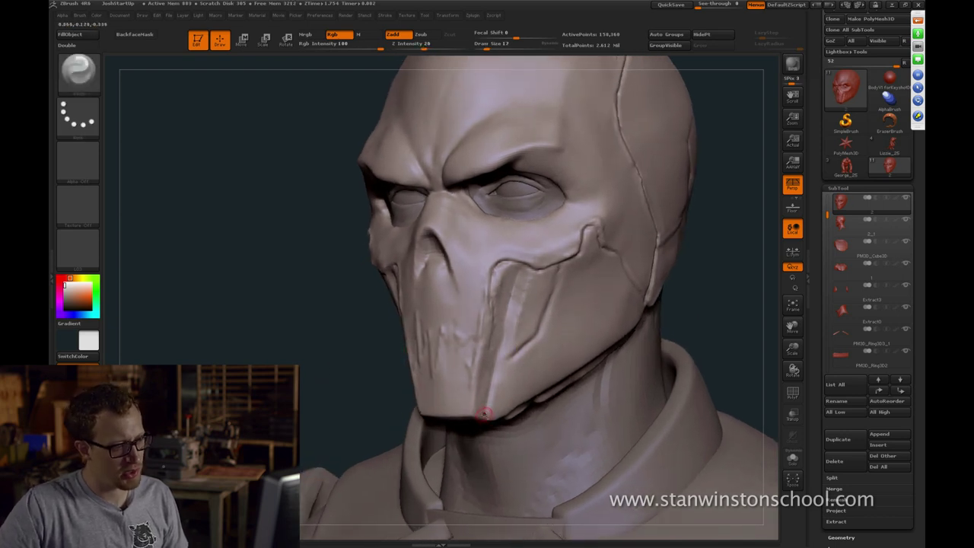
Pinch the edges of the raised strip inside the cheek recess at draw size 14
key("s")
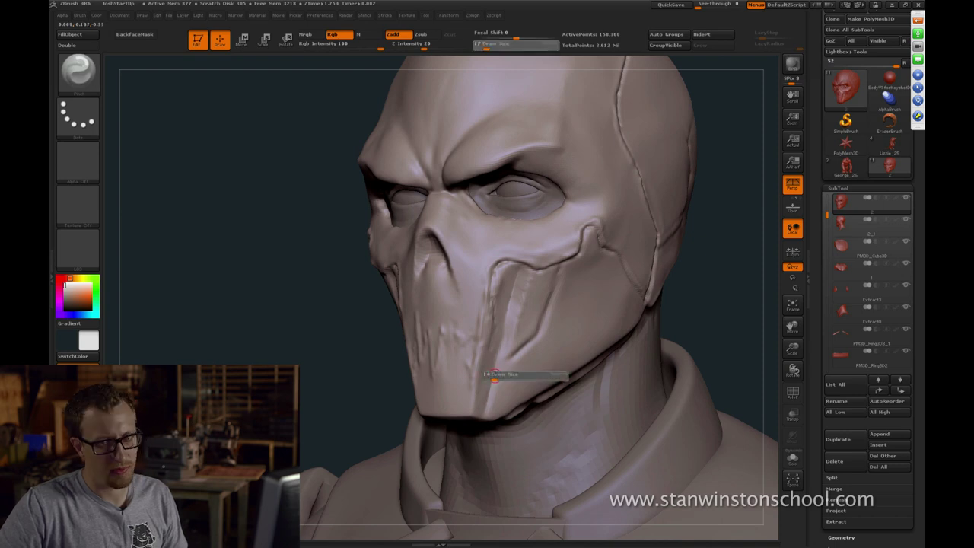
left_click_drag(496, 375, 489, 377)
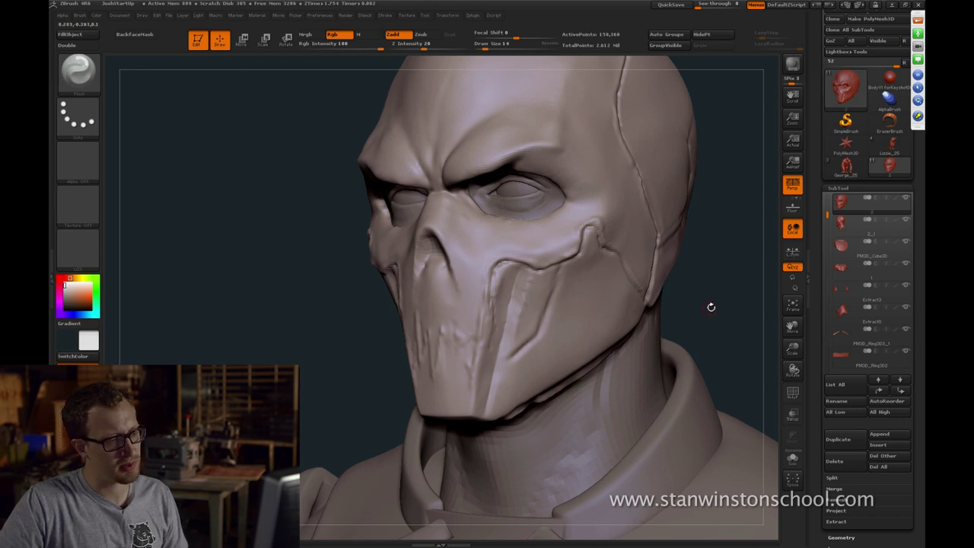
left_click_drag(711, 307, 523, 308)
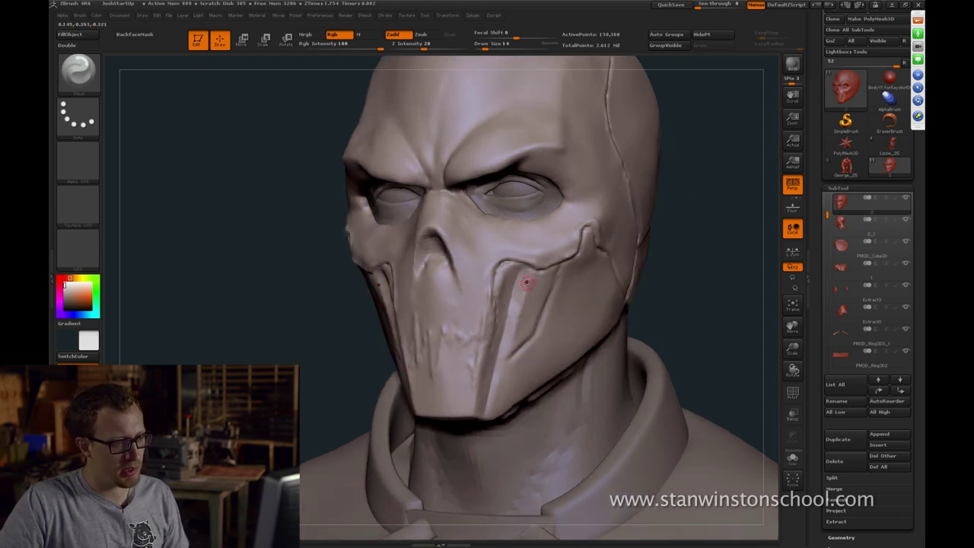
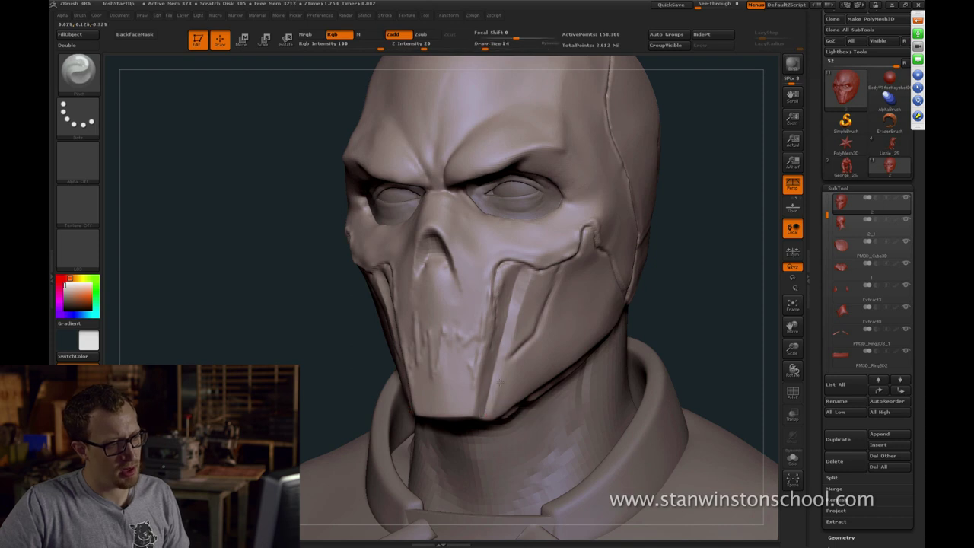
Pinch the cheek recess ridges on both sides of the mouth crisper at draw size 16
left_click_drag(696, 305, 507, 369)
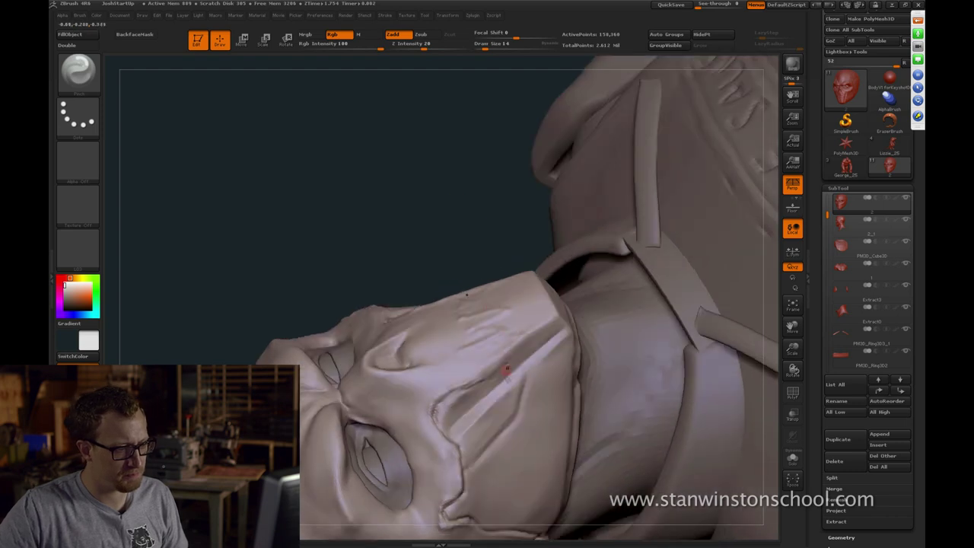
key("s")
left_click(508, 386)
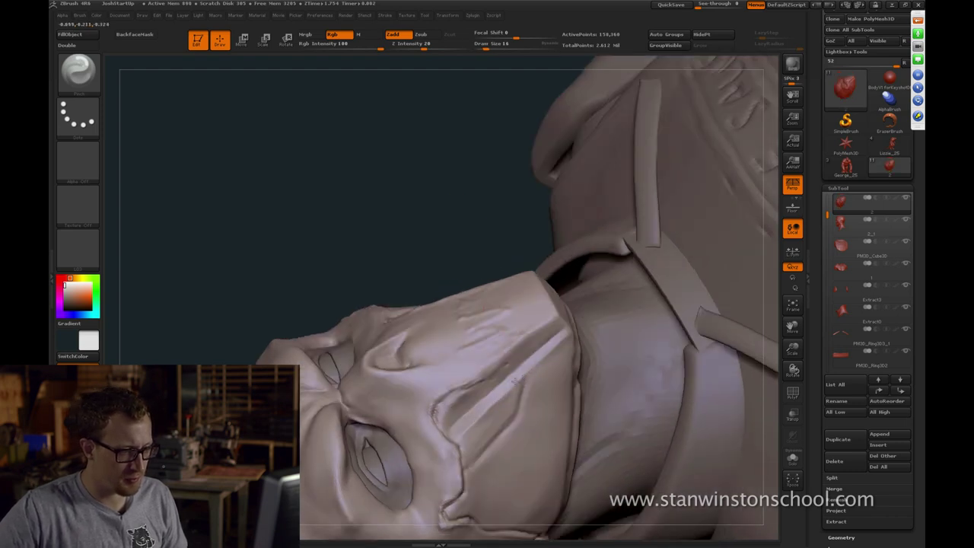
left_click_drag(488, 191, 504, 261)
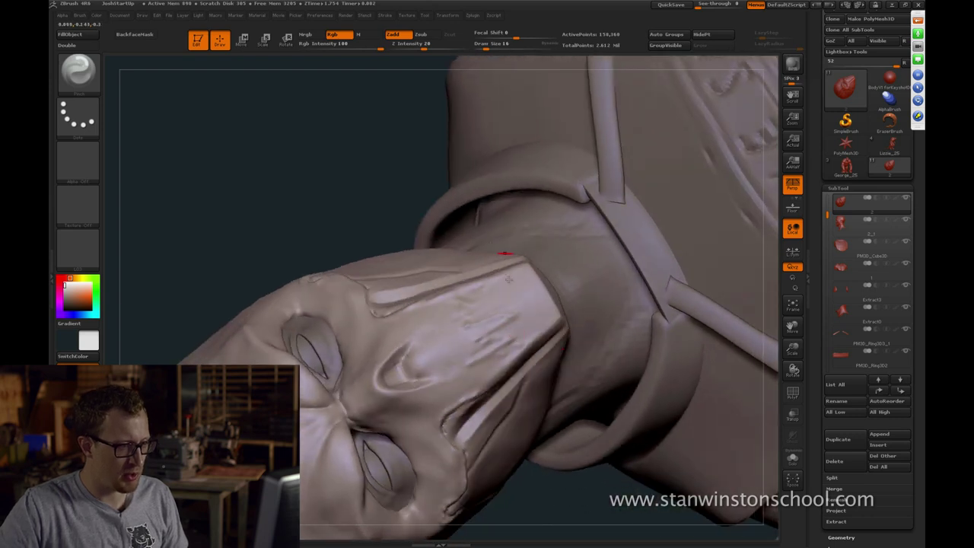
left_click_drag(577, 511, 546, 488)
left_click_drag(461, 459, 585, 494)
mouse_move(694, 338)
left_mouse_down()
mouse_move(687, 274)
mouse_move(617, 255)
mouse_move(476, 334)
mouse_move(563, 281)
mouse_move(640, 269)
mouse_move(592, 270)
mouse_move(693, 317)
mouse_move(599, 289)
mouse_move(603, 283)
mouse_move(607, 297)
left_mouse_up()
Carve the upper inner corner of the mask's cheek recess with the Dam_Standard brush at draw size 16
key("b")
key("d")
key("s")
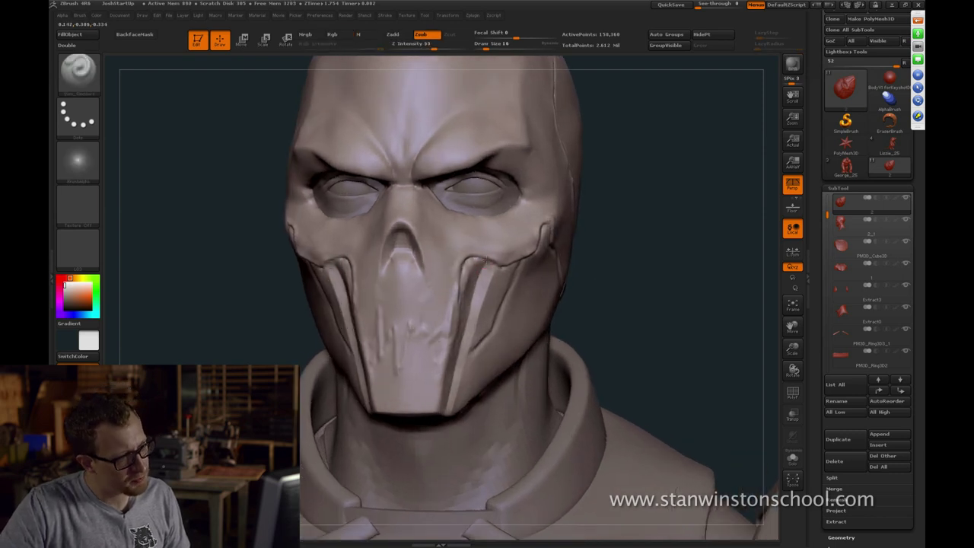
left_click_drag(475, 255, 493, 265)
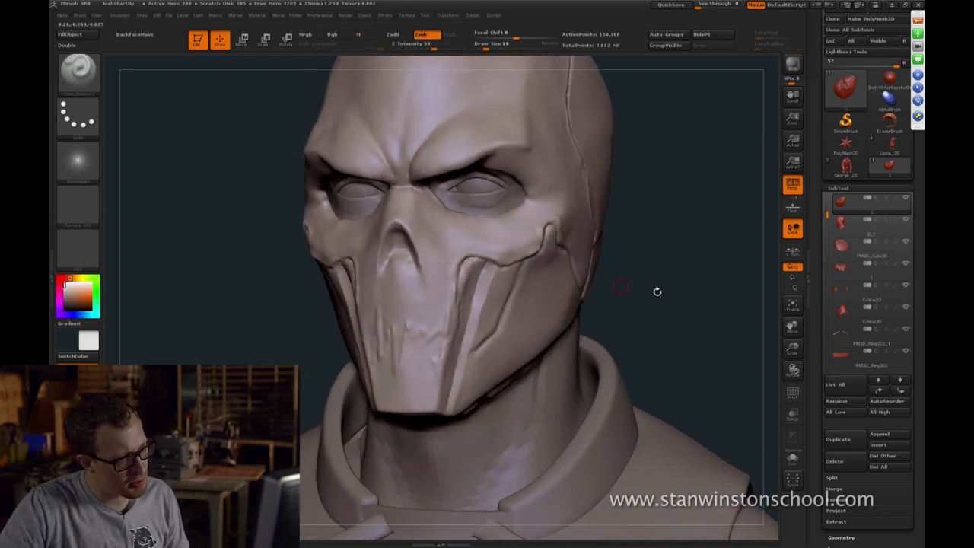
left_click_drag(658, 291, 589, 299)
Pinch the cheek recess's upper inner corner tighter with the Pinch brush at draw size 7
key("b")
left_click(439, 275)
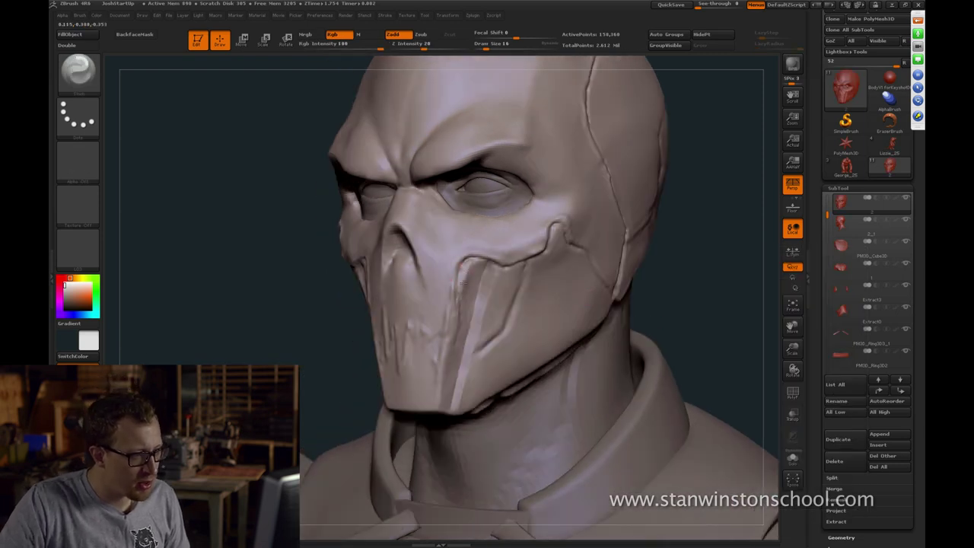
key("s")
left_click_drag(469, 265, 465, 265)
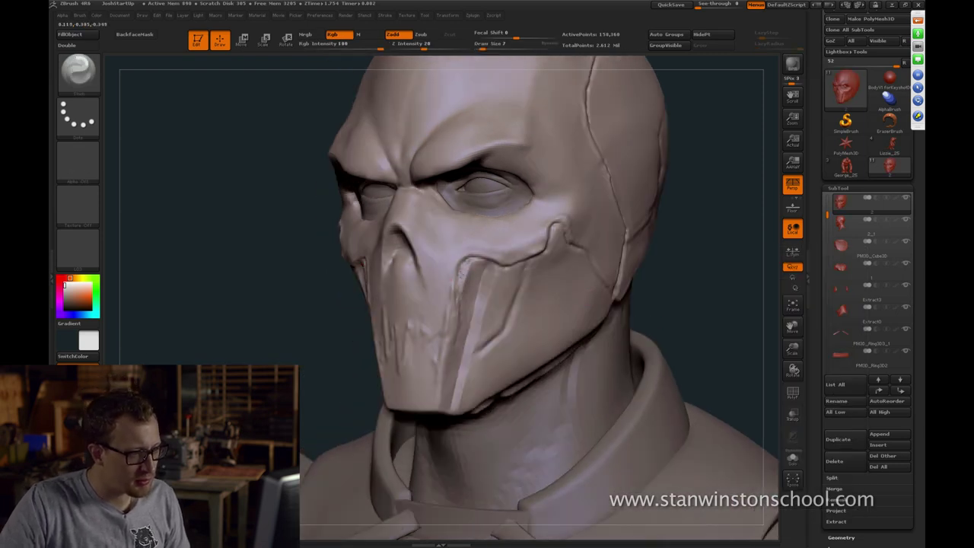
Cut the cheek recess's top corner and inner edge deeper with the Dam_Standard brush at draw size 11
key("1")
key("s")
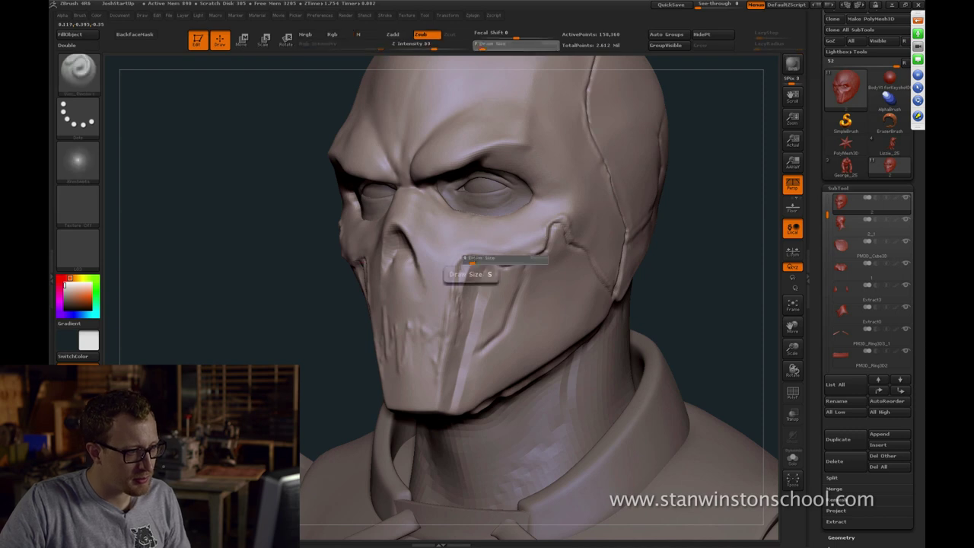
left_click_drag(471, 262, 473, 262)
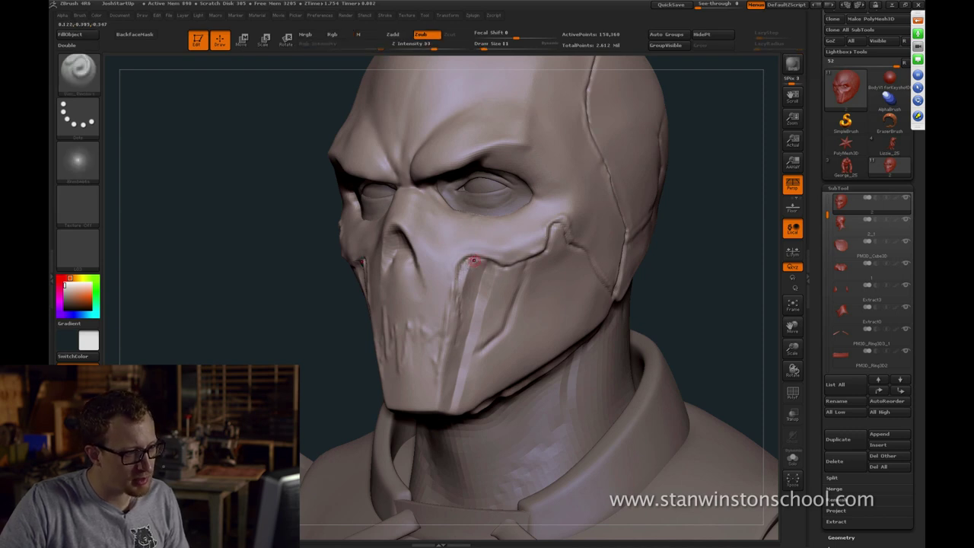
key("shift")
key("b")
key("d")
key("s")
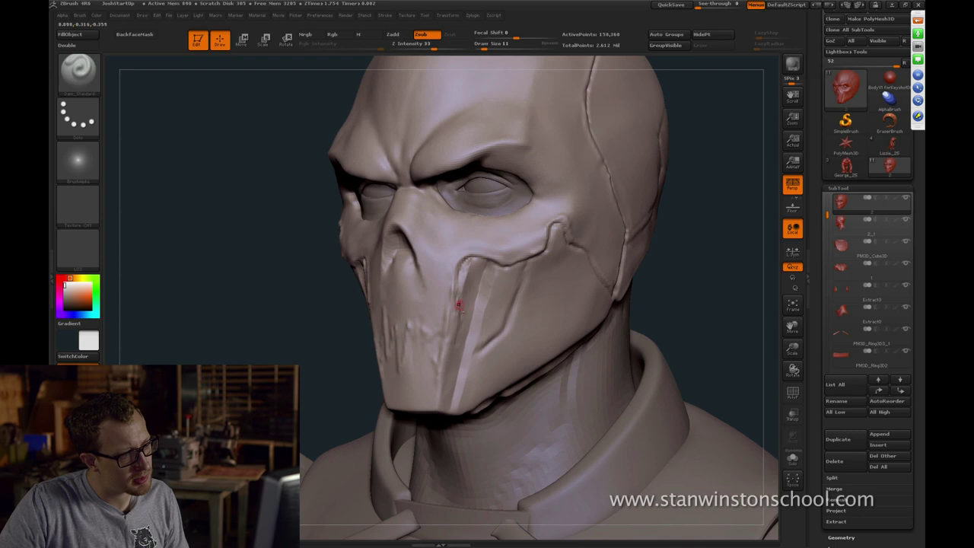
mouse_move(704, 319)
left_mouse_down()
mouse_move(639, 285)
mouse_move(586, 293)
left_mouse_up()
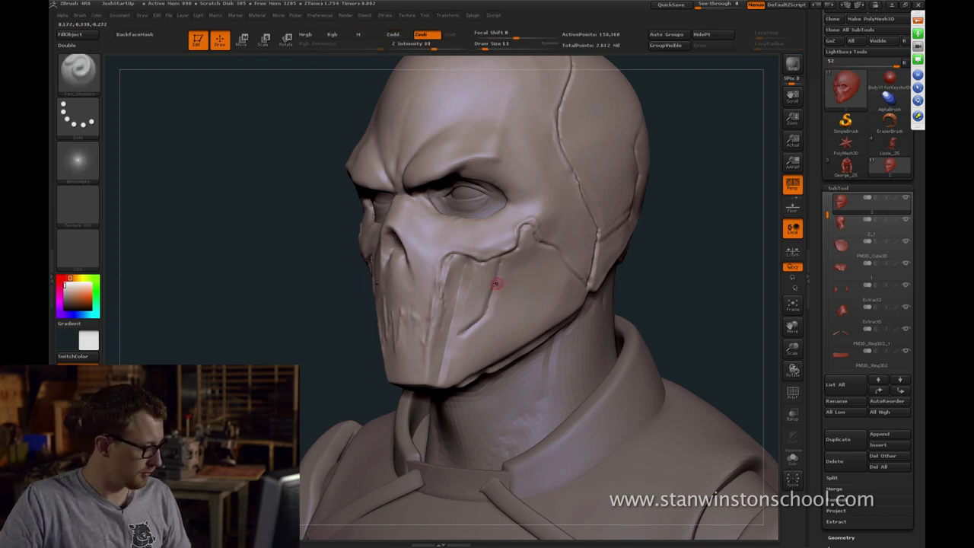
Pinch the angled line along the outer side of the cheek recess to make it narrow and crisp
key("b")
left_click(431, 287)
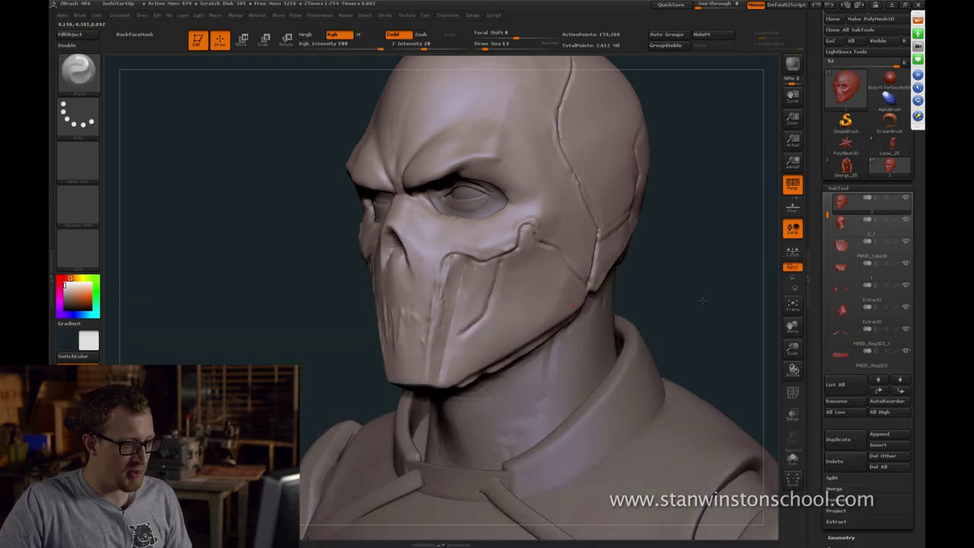
left_click_drag(703, 300, 707, 298)
key("s")
key("s")
left_click_drag(488, 277, 492, 279)
left_click_drag(498, 271, 485, 307)
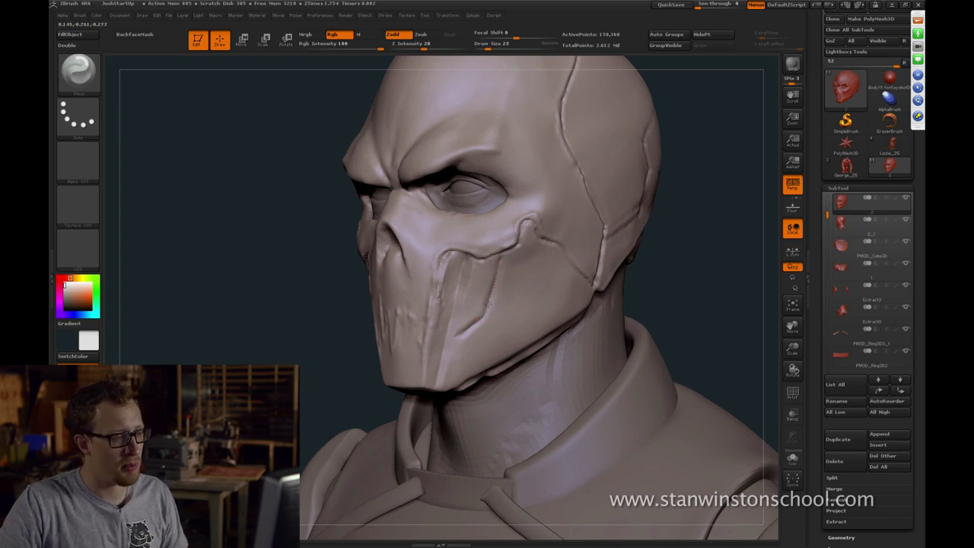
key("s")
left_click_drag(514, 263, 499, 262)
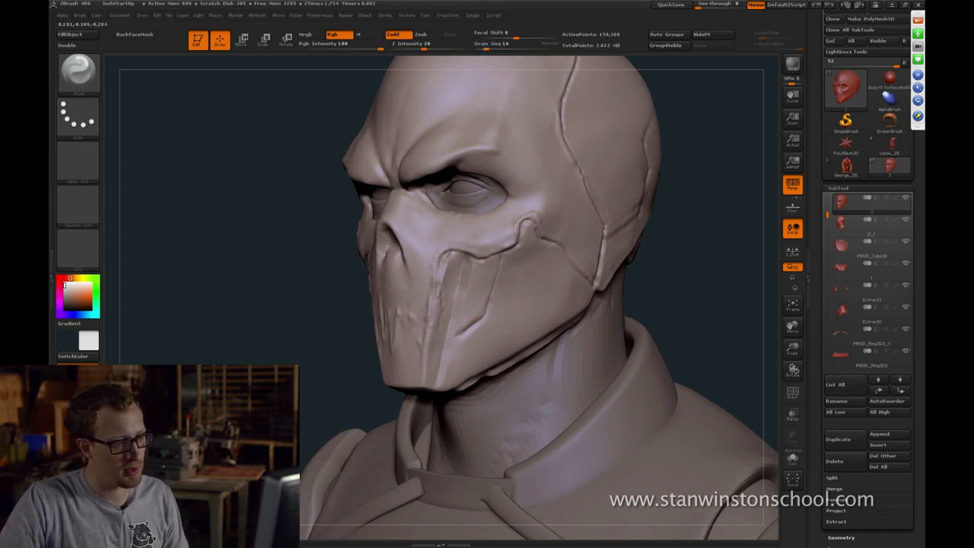
left_click_drag(640, 288, 518, 322)
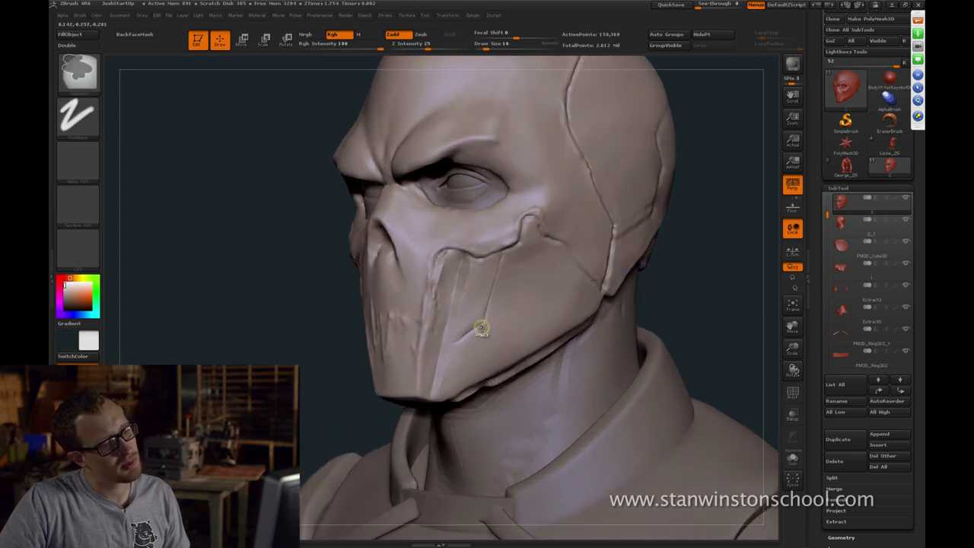
Undo the last stroke and pinch the lower bend of the outer cheek line
key("ctrl+z")
left_click_drag(703, 300, 703, 320, "alt")
left_click_drag(450, 343, 489, 325)
key("bracketright")
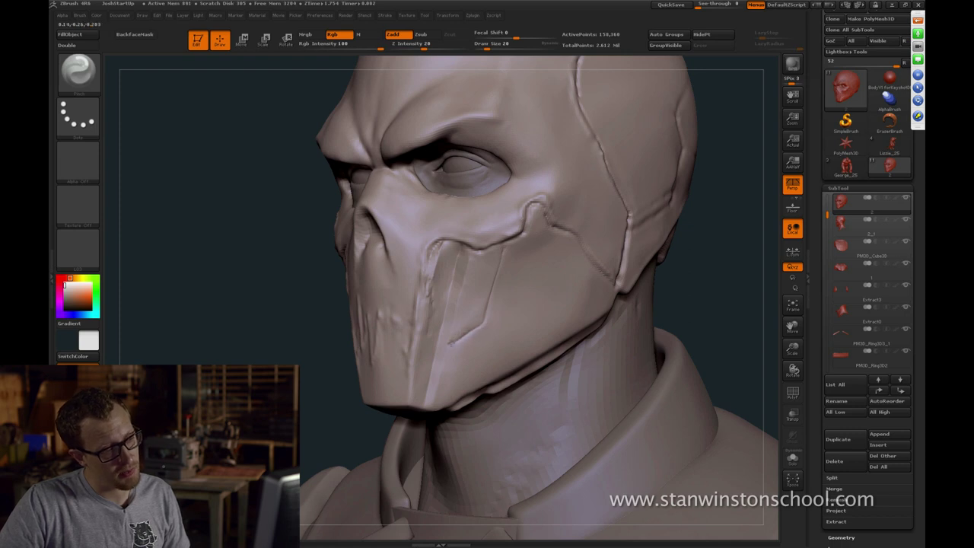
Smooth the cheek beside the raised strip and adjust its shape with the Move brush at draw size 31
key("shift")
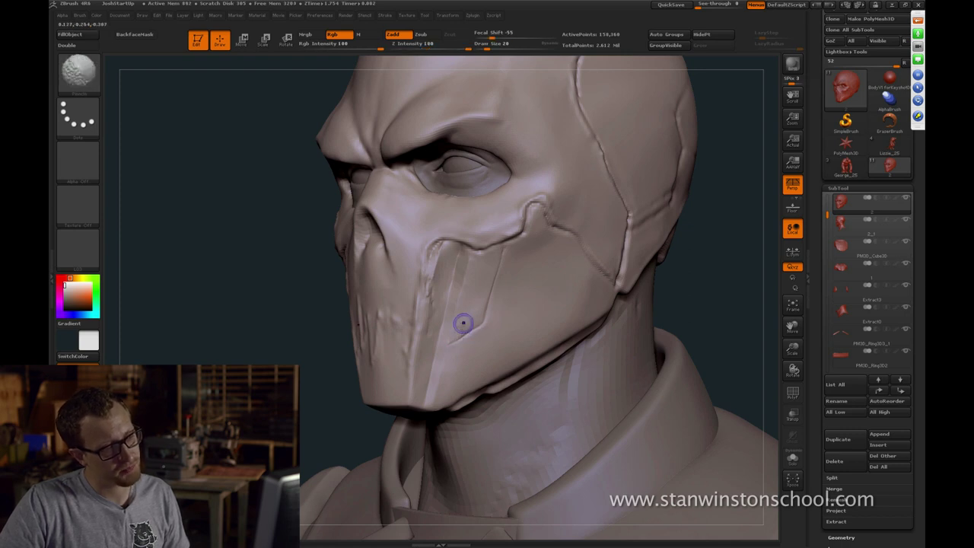
key("bracketright")
key("b")
key("m")
key("v")
key("bracketright")
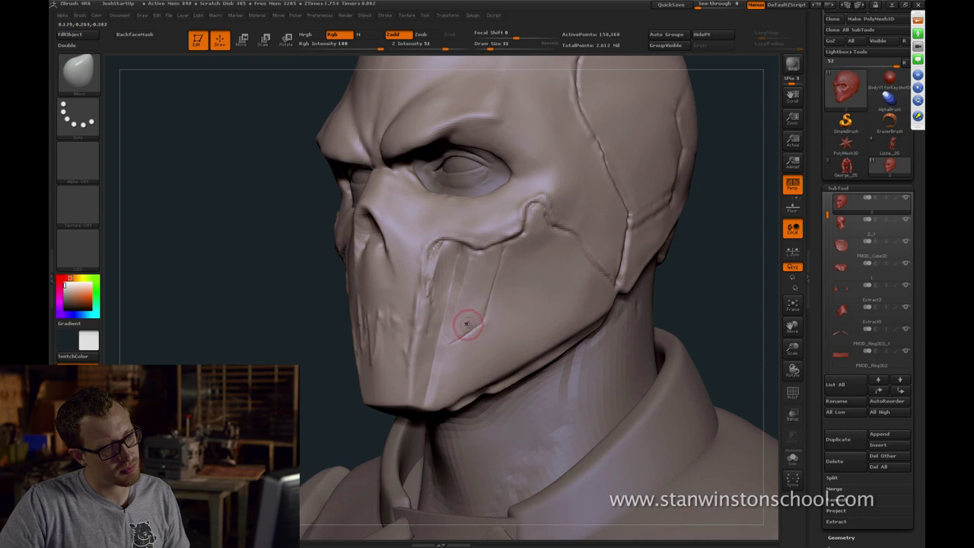
left_click_drag(701, 164, 739, 302, "alt")
mouse_move(667, 322)
left_mouse_down("alt")
mouse_move(685, 244)
mouse_move(662, 251)
mouse_move(683, 244)
mouse_move(643, 221)
mouse_move(666, 170)
mouse_move(430, 240)
left_mouse_up("alt")
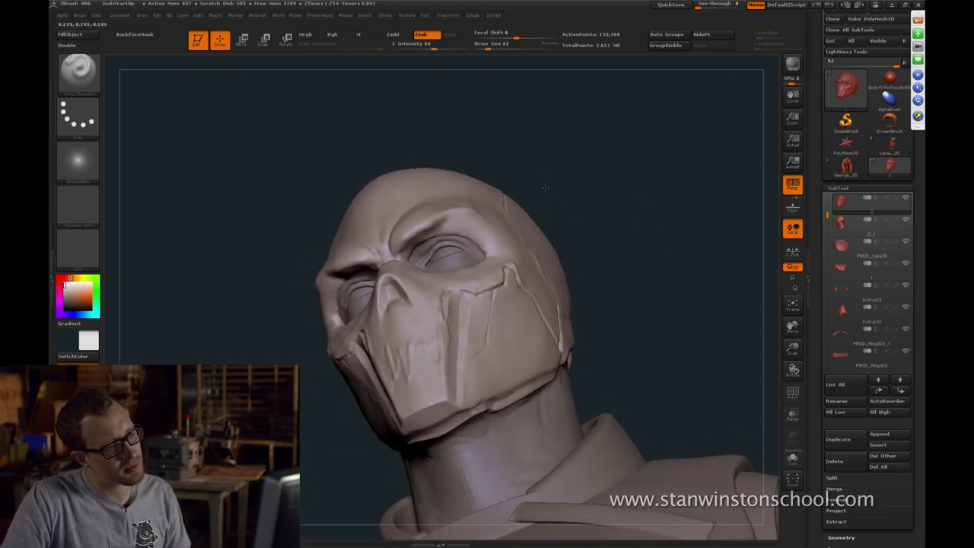
Smooth the outer brow above the eye socket at draw size 23 and isolate the head
left_click_drag(545, 187, 453, 229)
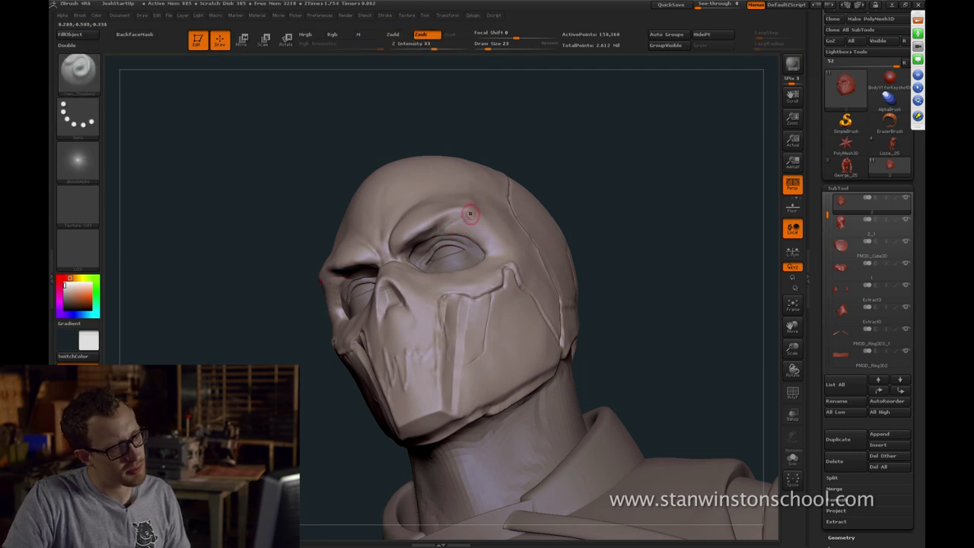
key("shift")
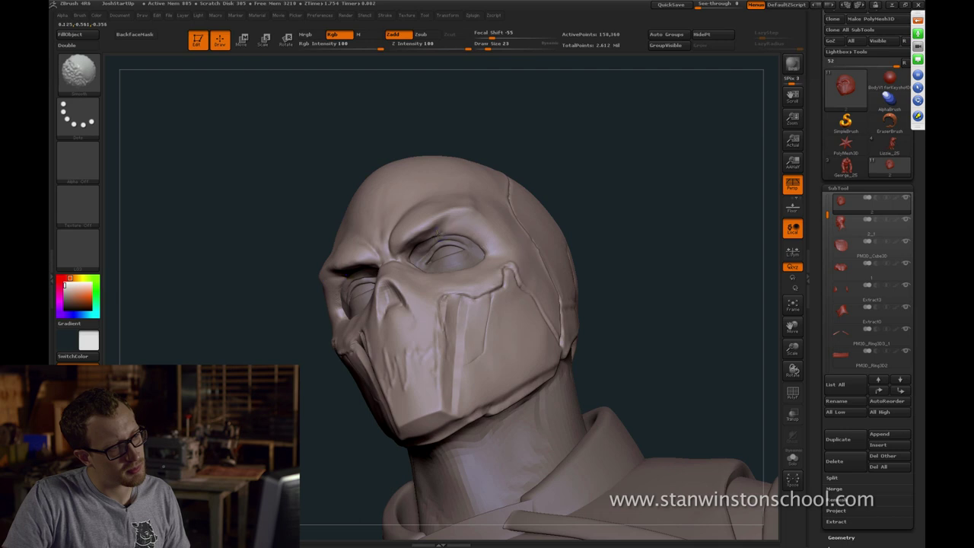
mouse_move(583, 163)
left_mouse_down()
mouse_move(515, 189)
mouse_move(584, 167)
mouse_move(542, 177)
left_mouse_up()
key("alt+s")
Build up the surface between the brow ridge and the eye socket with the Clay brush at draw size 37
key("b")
key("c")
key("l")
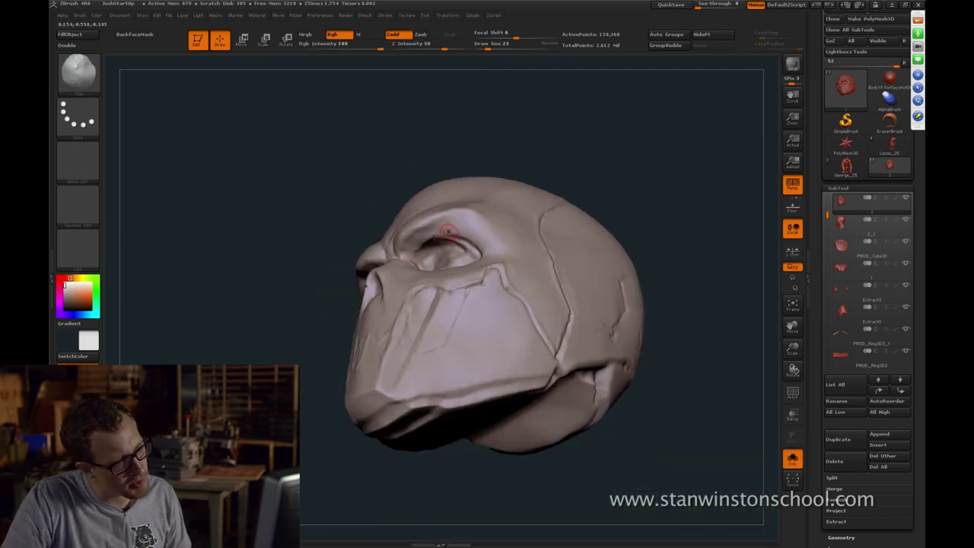
key("bracketright")
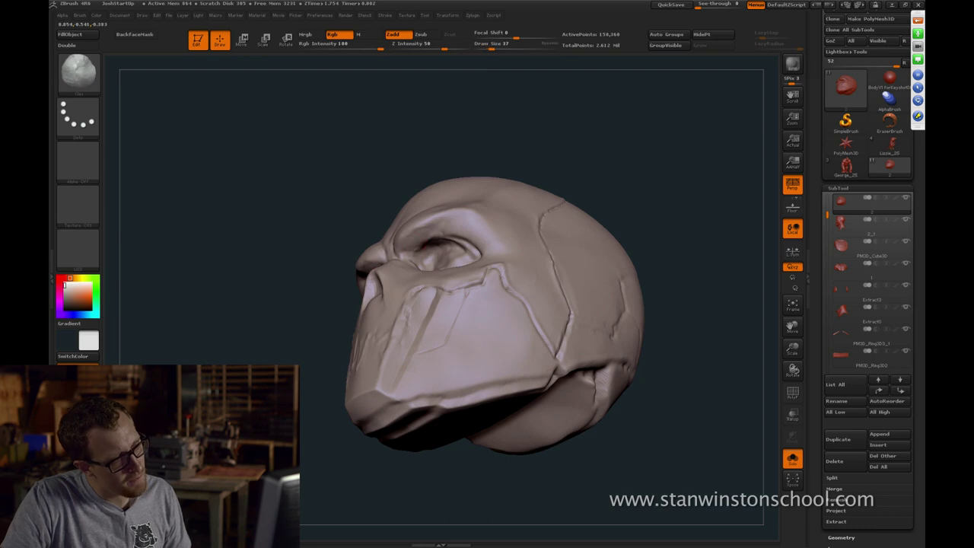
left_click_drag(415, 240, 407, 236)
mouse_move(446, 166)
left_mouse_down()
mouse_move(483, 189)
mouse_move(525, 184)
left_mouse_up()
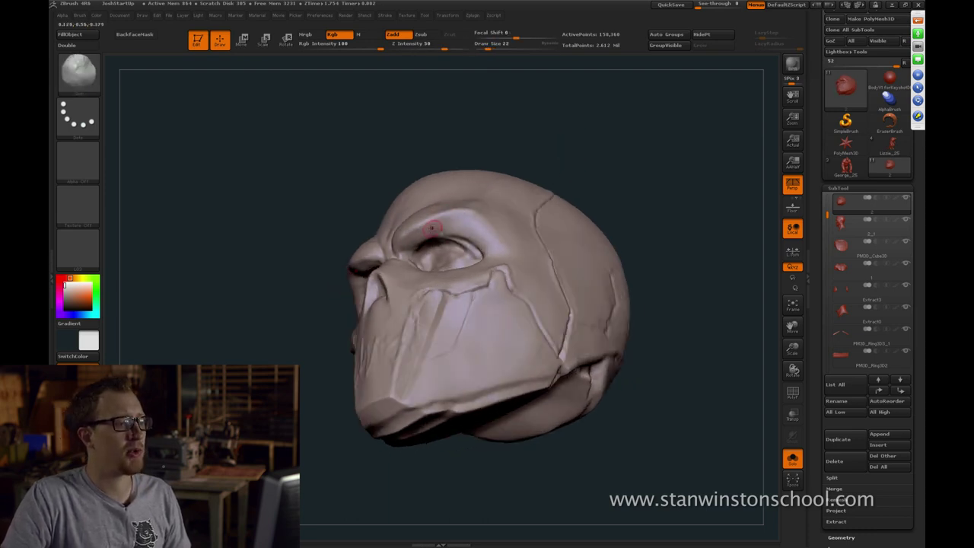
Smooth the brow ridge and the upper rim of the eye socket, finishing at draw size 14
left_click_drag(442, 225, 455, 213, "shift")
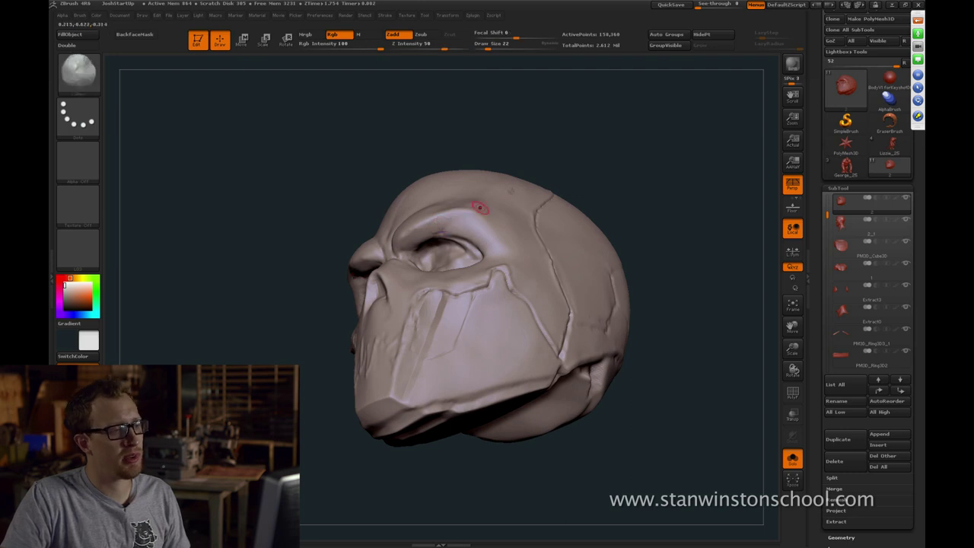
mouse_move(473, 211)
right_mouse_down()
mouse_move(615, 163)
mouse_move(523, 180)
right_mouse_up()
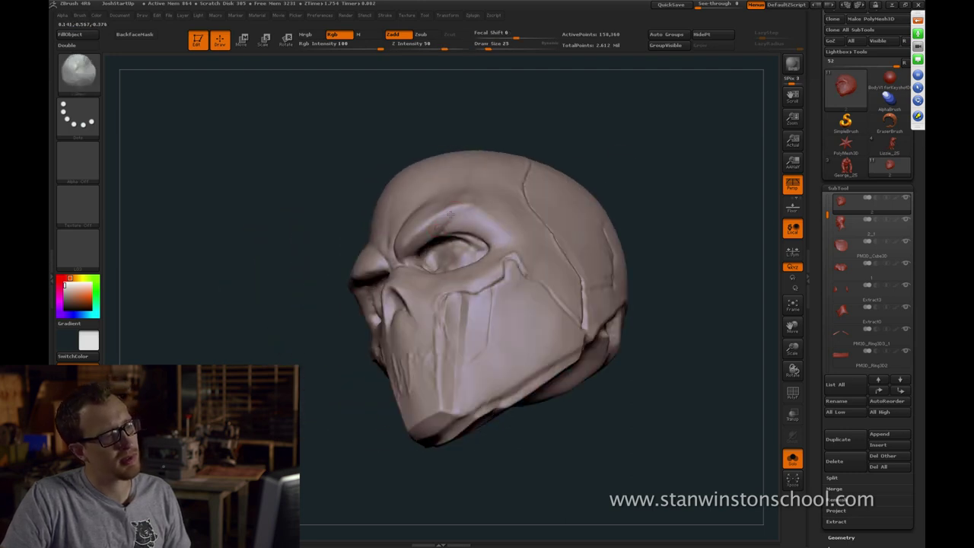
key("shift")
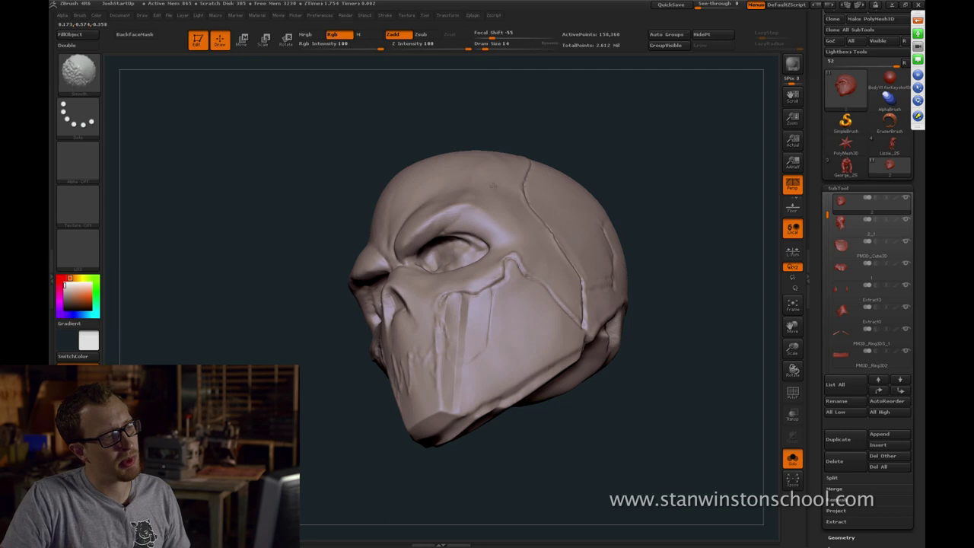
left_click_drag(602, 191, 661, 188)
left_click_drag(446, 218, 459, 211, "shift")
left_click_drag(614, 167, 536, 183)
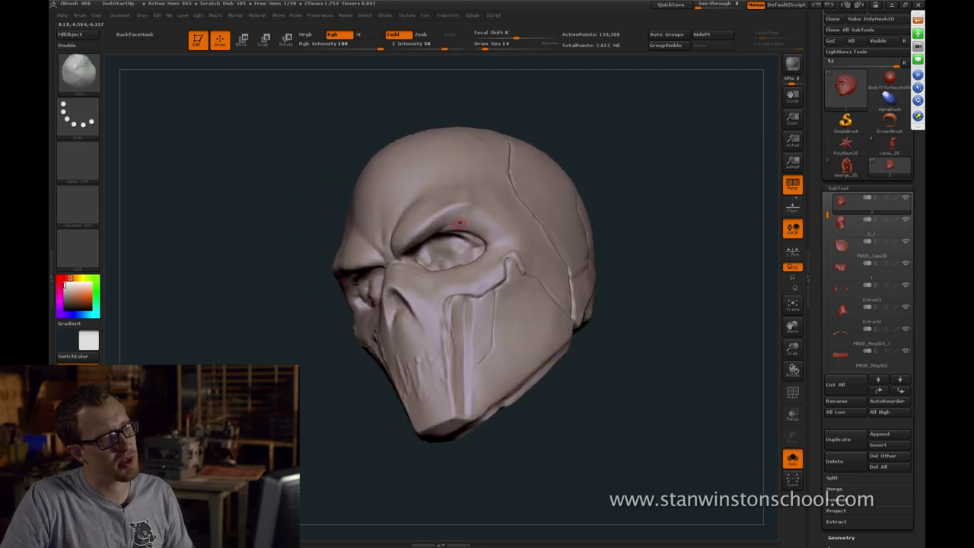
Define the outer brow crease with the Dam_Standard brush at draw size 22 and show the whole bust again
left_click_drag(459, 223, 538, 179)
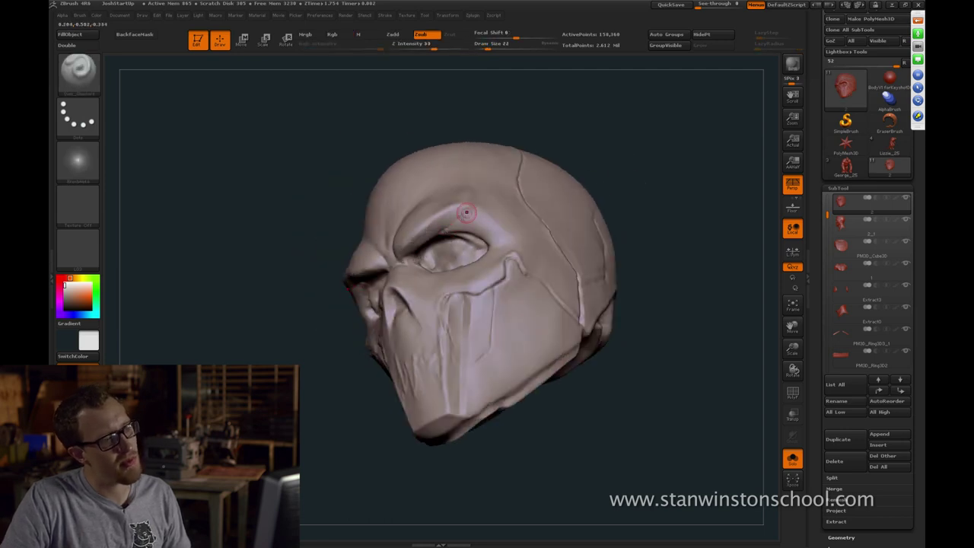
left_click_drag(464, 216, 447, 228)
key("shift")
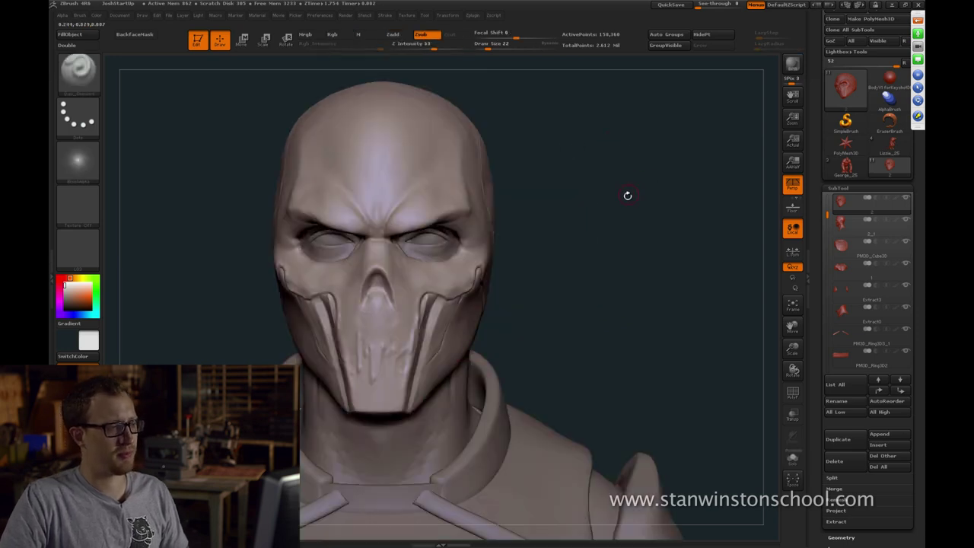
mouse_move(626, 193)
left_mouse_down()
mouse_move(607, 191)
mouse_move(622, 191)
mouse_move(640, 220)
mouse_move(633, 242)
left_mouse_up()
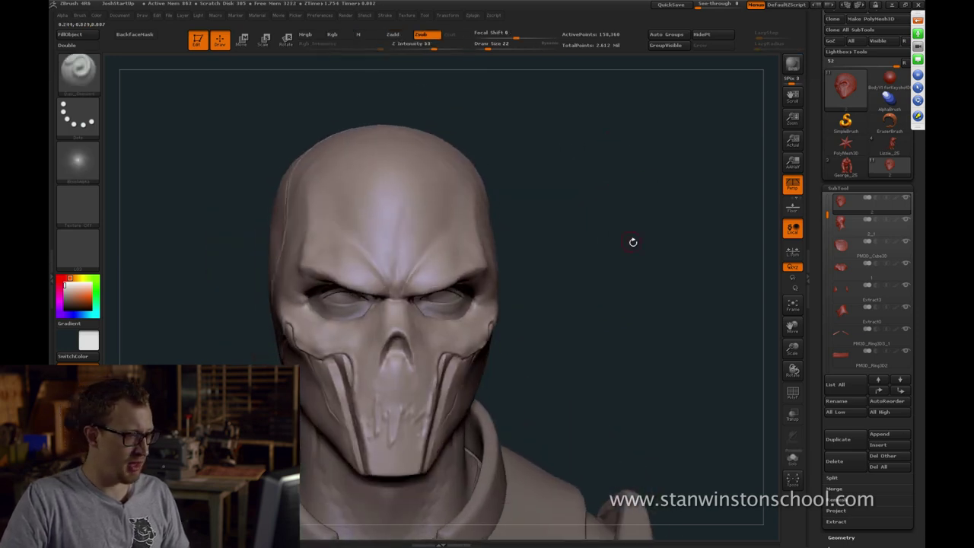
Switch to the Standard brush and assign it a soft round alpha
key("b")
key("s")
key("t")
left_click(78, 160)
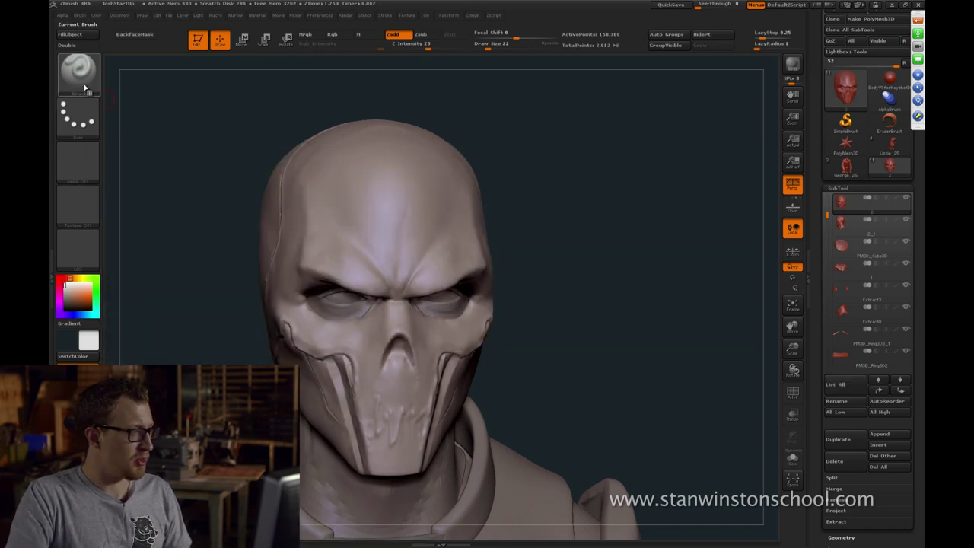
left_click(80, 172)
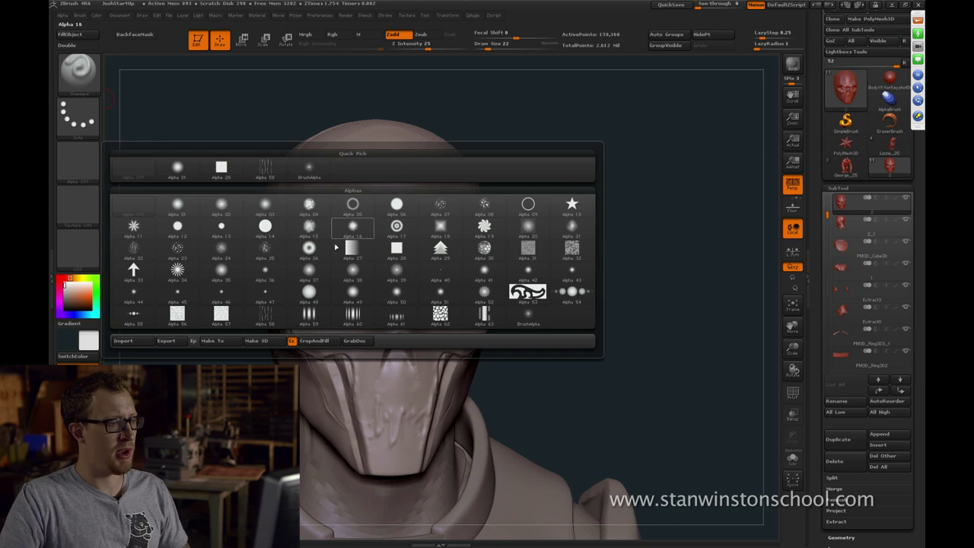
left_click(390, 272)
Smooth the frown crease between the brows at draw size 20
left_click_drag(624, 210, 624, 231)
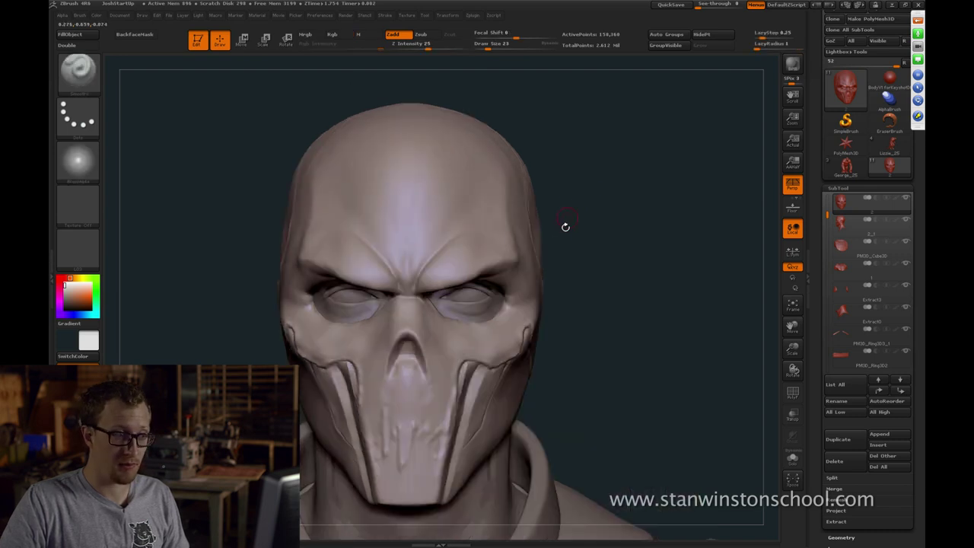
mouse_move(594, 233)
left_mouse_down()
mouse_move(629, 239)
mouse_move(639, 228)
left_mouse_up()
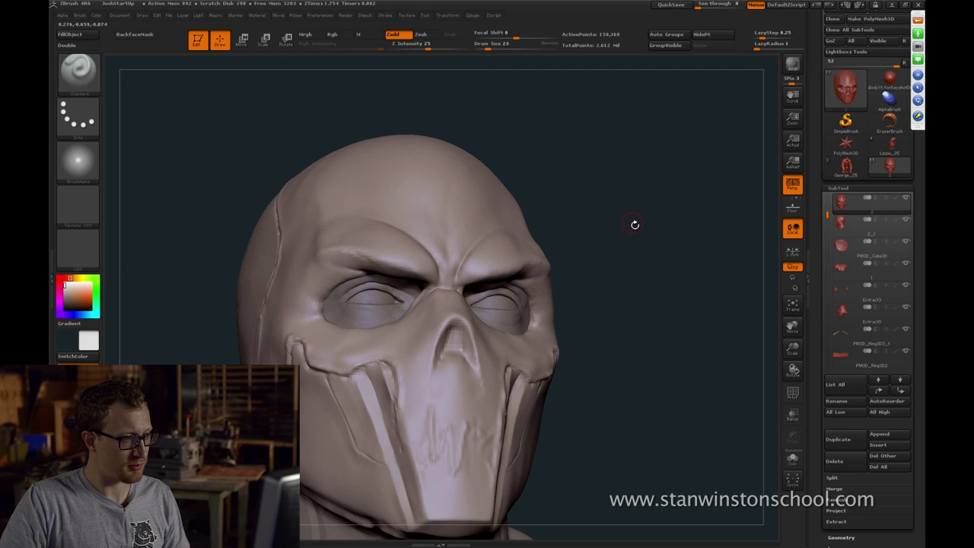
left_click_drag(633, 223, 561, 244)
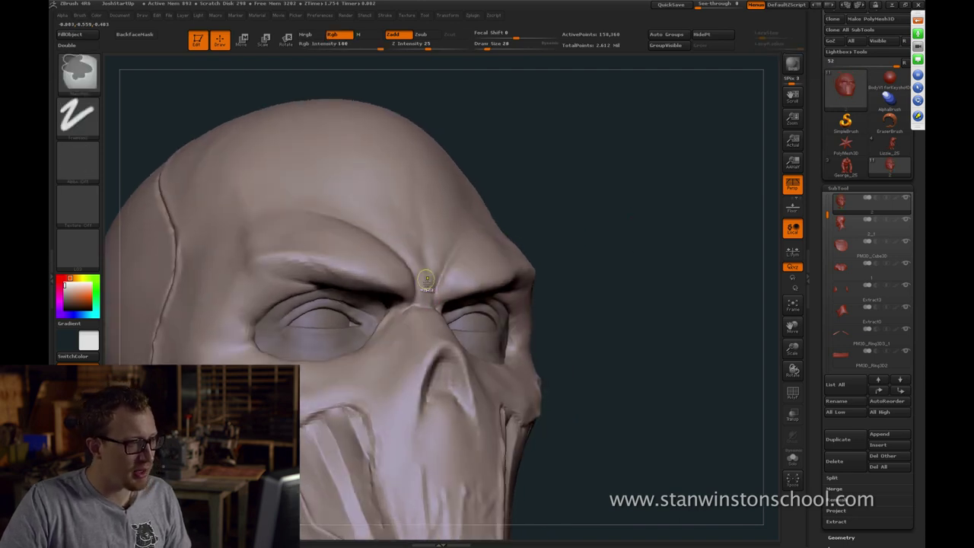
left_click_drag(429, 283, 419, 298, "shift")
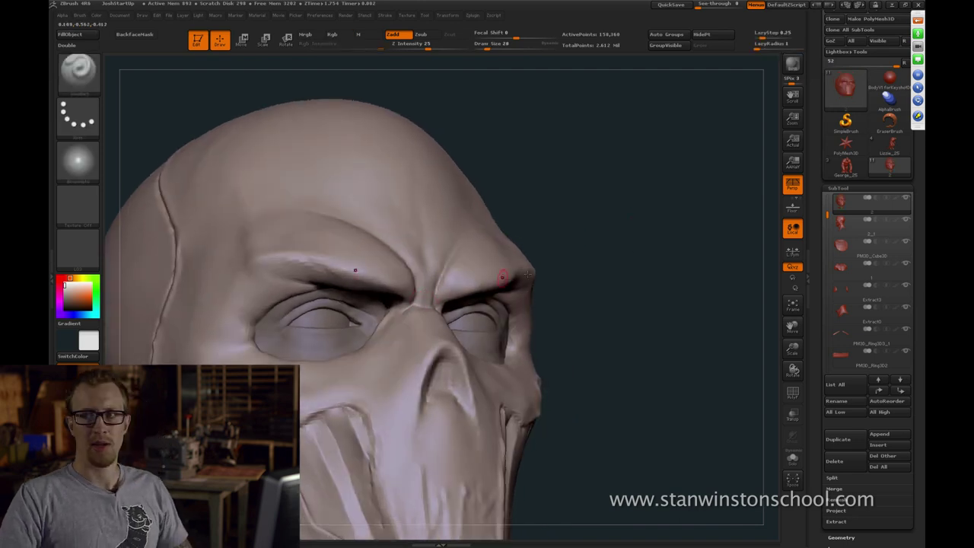
mouse_move(628, 257)
left_mouse_down()
mouse_move(685, 244)
mouse_move(648, 256)
mouse_move(683, 249)
mouse_move(609, 251)
left_mouse_up()
Refine the brow and temple surfaces of the mask with the Clay brush, smoothing strokes at draw size 16
key("b")
key("c")
key("l")
key("s")
left_click(426, 328)
left_click_drag(775, 240, 750, 219, "alt")
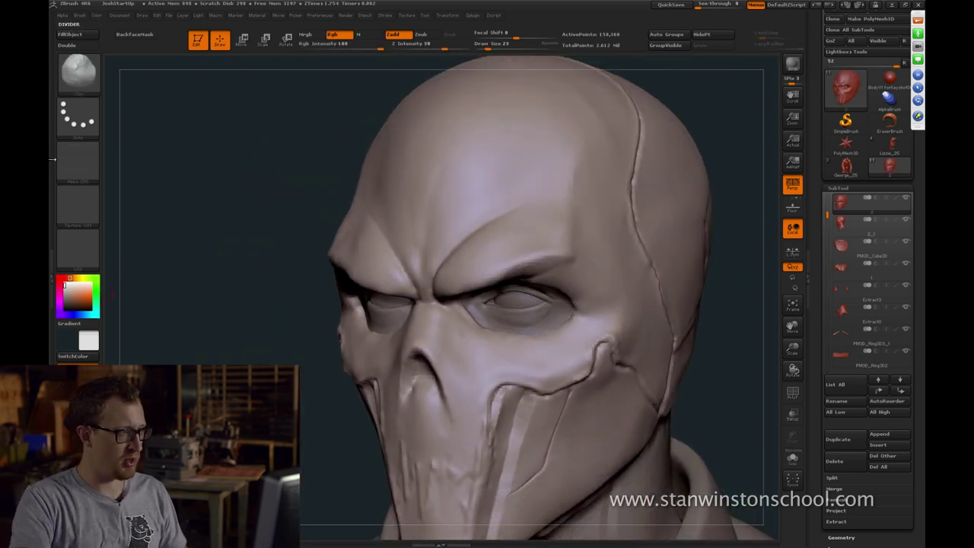
mouse_move(705, 141)
left_mouse_down()
mouse_move(751, 130)
mouse_move(701, 165)
mouse_move(586, 211)
left_mouse_up()
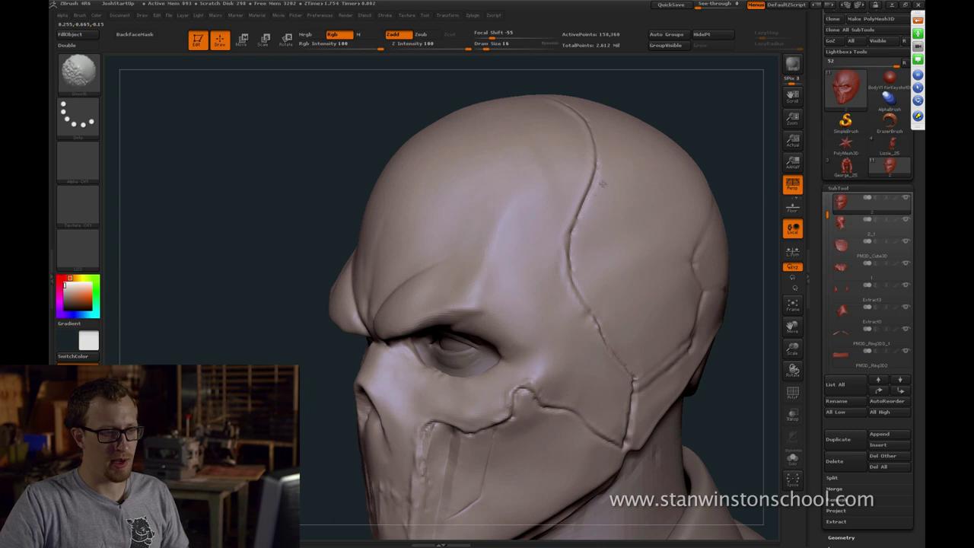
mouse_move(724, 141)
left_mouse_down("alt")
mouse_move(692, 130)
mouse_move(703, 140)
mouse_move(670, 180)
left_mouse_up("alt")
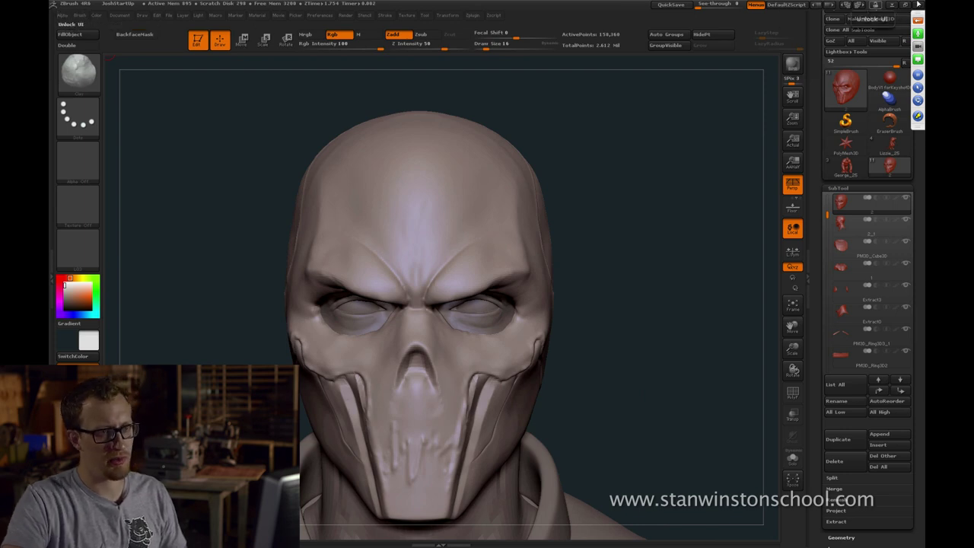
mouse_move(712, 215)
left_mouse_down()
mouse_move(719, 189)
mouse_move(702, 184)
mouse_move(711, 200)
mouse_move(703, 214)
left_mouse_up()
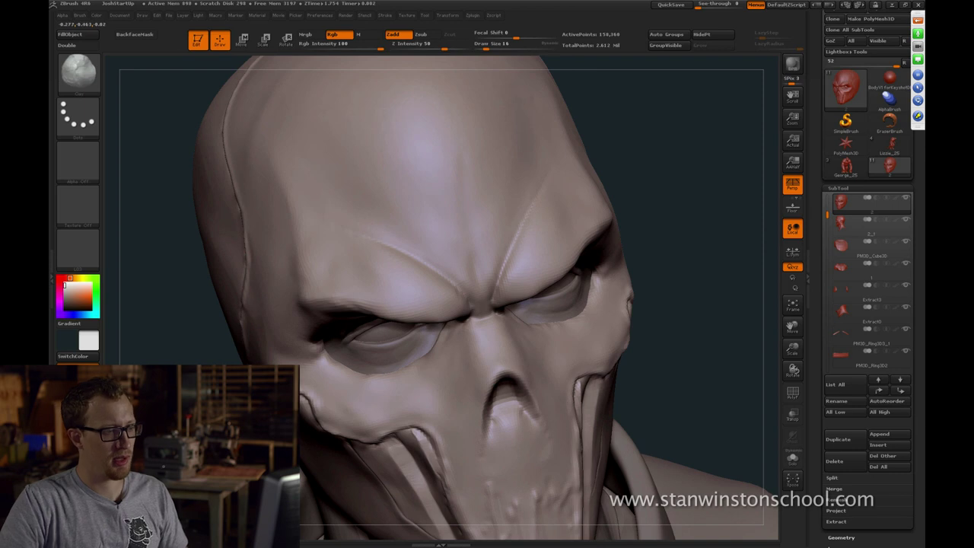
left_click_drag(229, 388, 253, 378)
mouse_move(735, 218)
left_mouse_down()
mouse_move(709, 227)
mouse_move(667, 208)
left_mouse_up()
Carve the inner corner of the eye socket beside the nose with the Dam_Standard brush and smooth the strokes
key("b")
key("d")
key("s")
left_click_drag(455, 281, 450, 294)
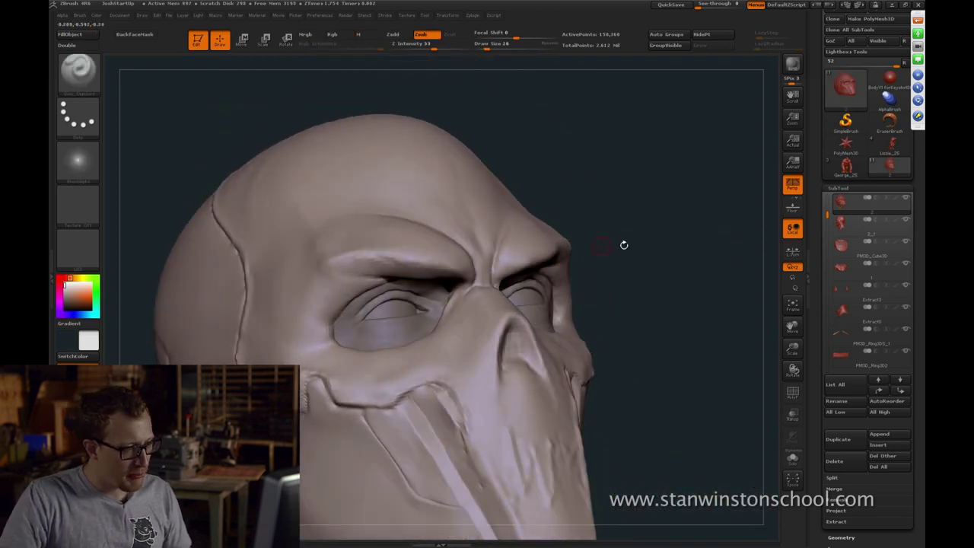
left_click_drag(625, 245, 638, 252)
left_click_drag(469, 325, 465, 329, "shift")
left_click_drag(561, 262, 570, 267)
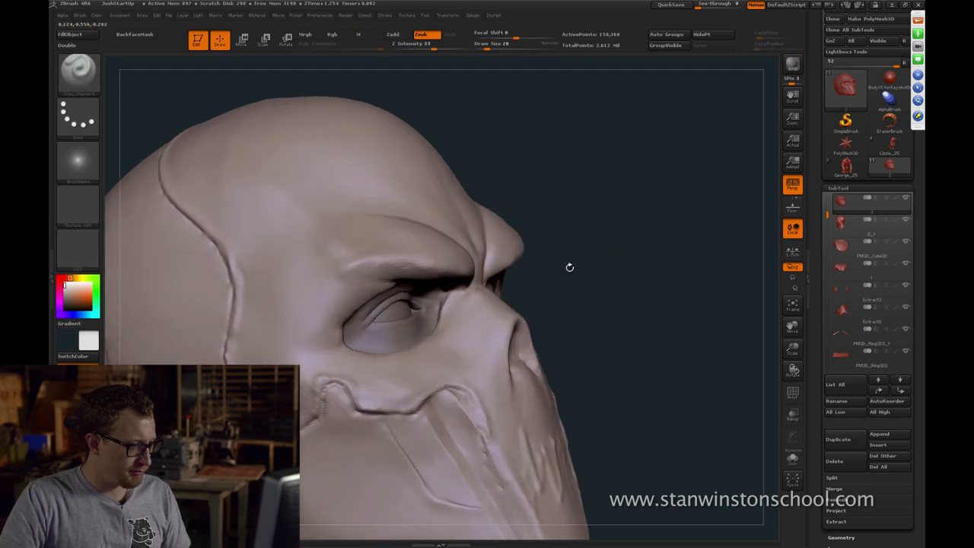
mouse_move(447, 304)
left_mouse_down("shift")
mouse_move(443, 313)
mouse_move(447, 306)
left_mouse_up("shift")
Build up the inner eye socket wall with the Standard brush at draw size 17 and isolate the mask from the other subtools
left_click_drag(579, 265, 445, 300)
key("b")
key("s")
key("t")
key("bracketleft")
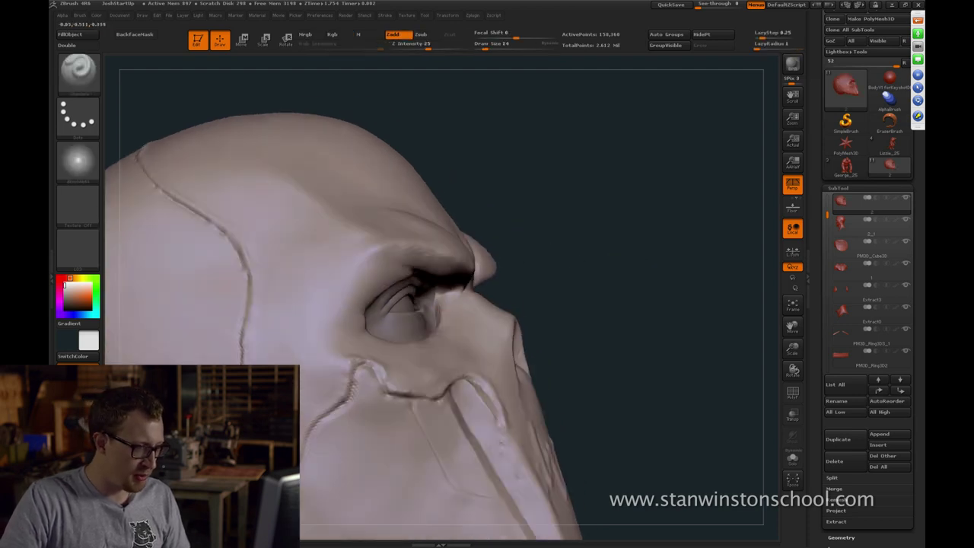
left_click_drag(556, 274, 446, 308)
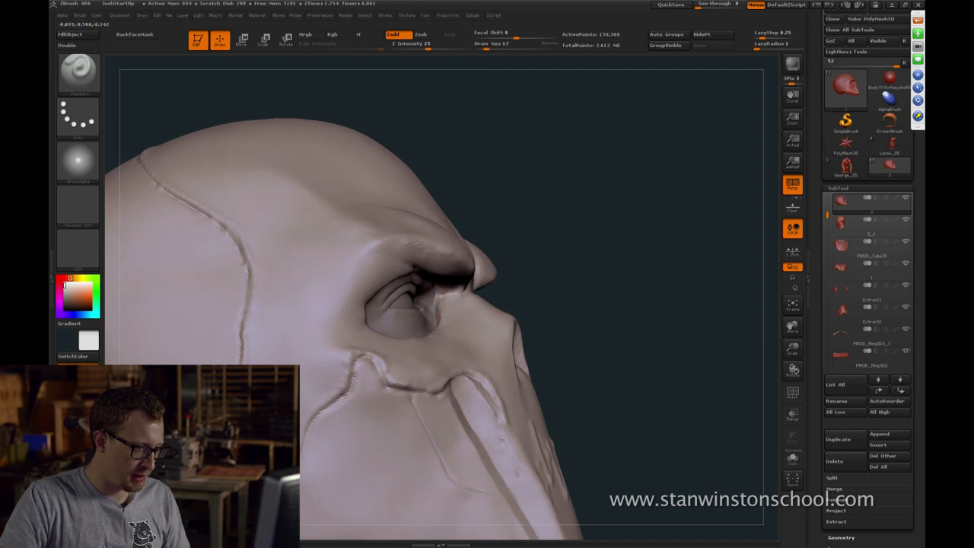
left_click_drag(546, 259, 554, 274)
key("alt+s")
key("s")
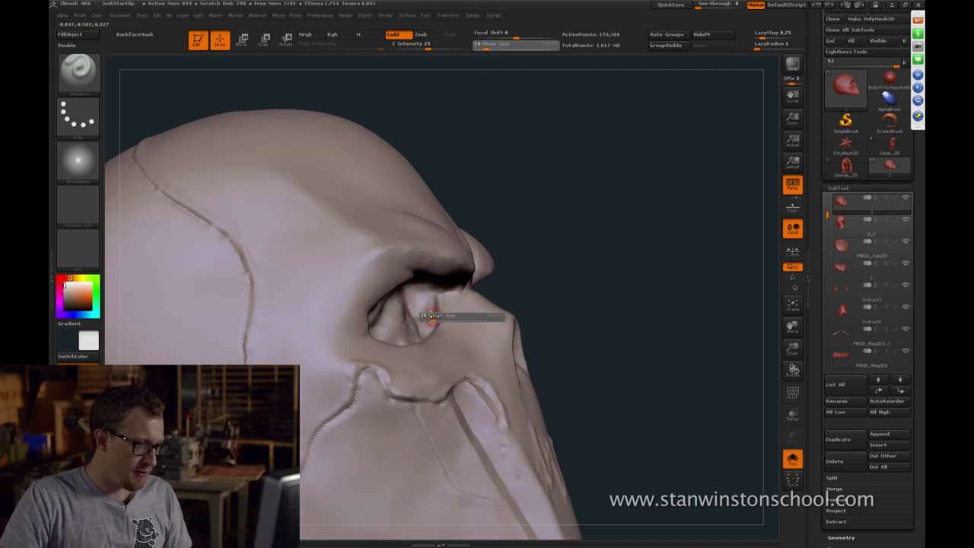
Cut back the inner eye socket edge beside the nose with the Dam_Standard brush at draw size 23
left_click_drag(479, 272, 485, 279)
key("b")
key("d")
key("s")
key("s")
left_click_drag(433, 299, 434, 314)
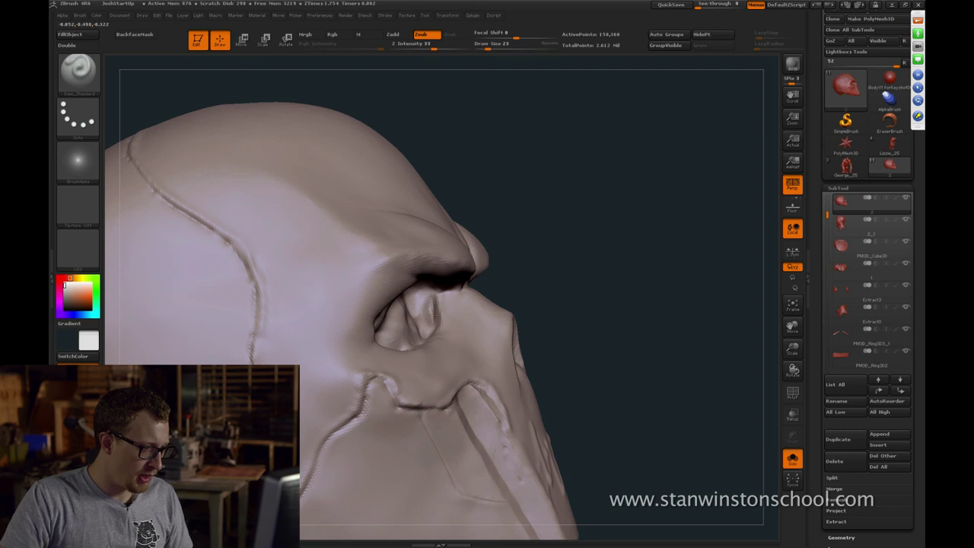
left_click_drag(554, 263, 562, 259)
key("s")
left_click_drag(430, 309, 433, 308)
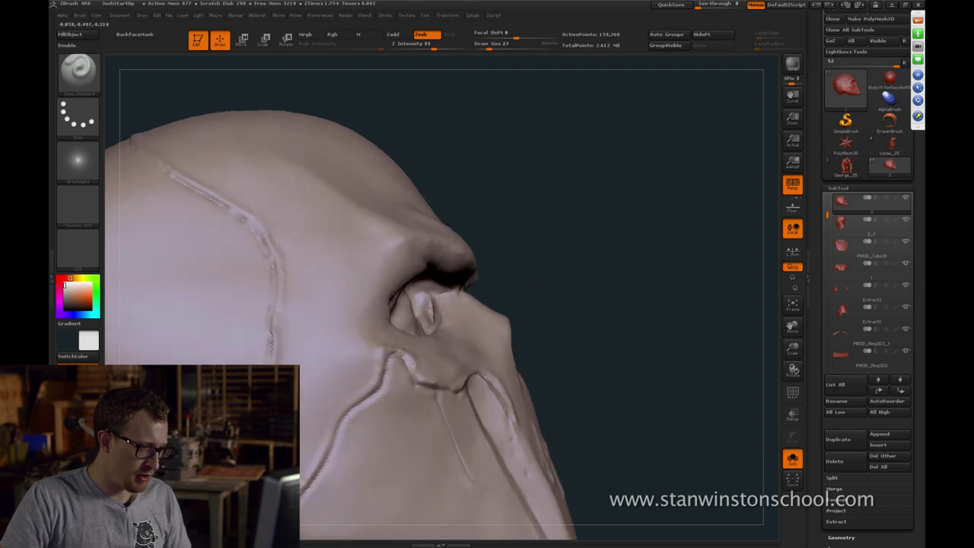
Deepen the eye socket and its upper rim from below with the Dam_Standard brush at draw size 37
left_click_drag(524, 285, 435, 300)
key("bracketright")
key("bracketright")
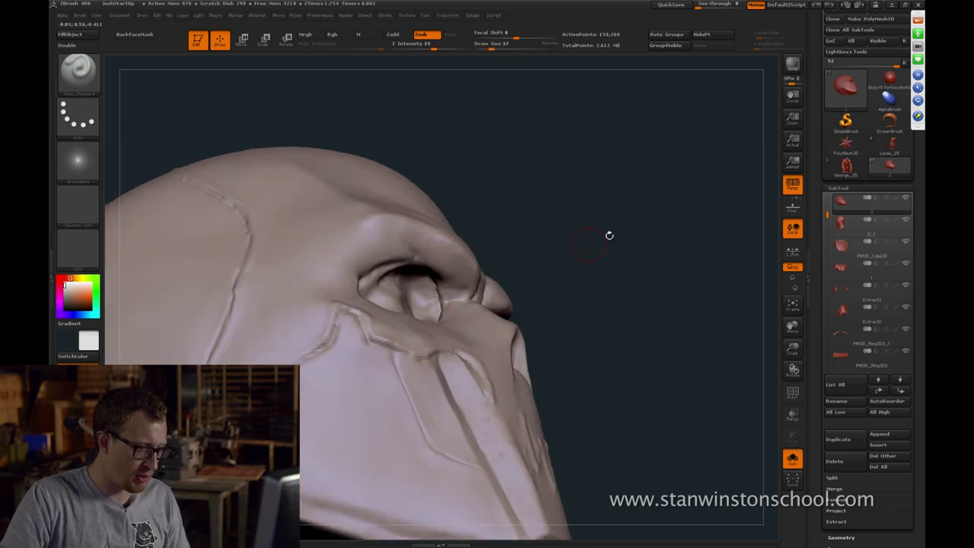
mouse_move(610, 236)
left_mouse_down()
mouse_move(646, 195)
mouse_move(684, 191)
mouse_move(616, 153)
left_mouse_up()
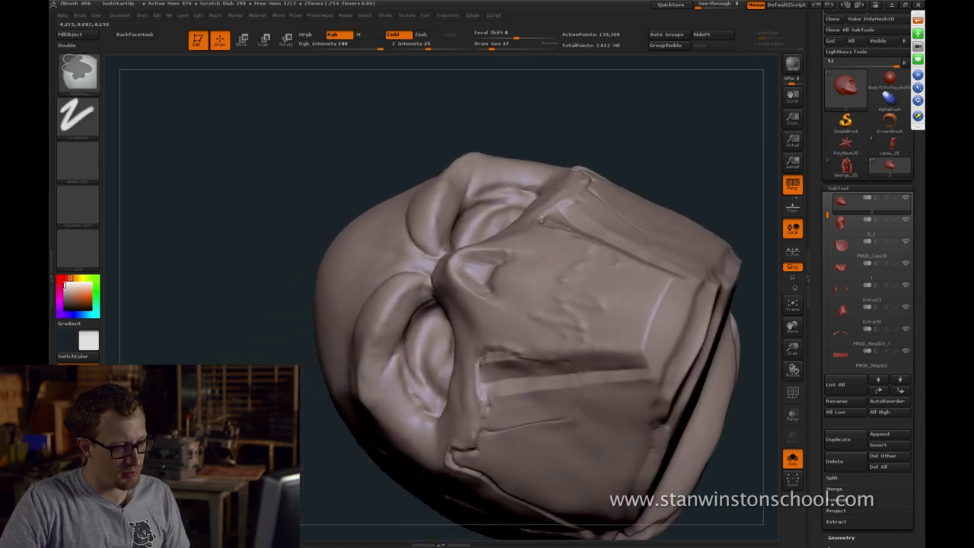
left_click_drag(303, 413, 326, 420)
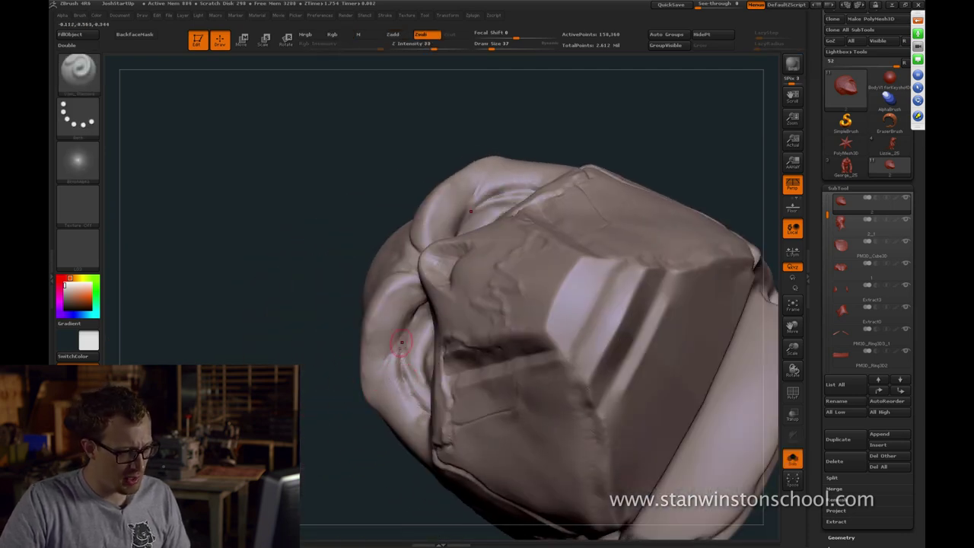
left_click_drag(308, 416, 383, 340)
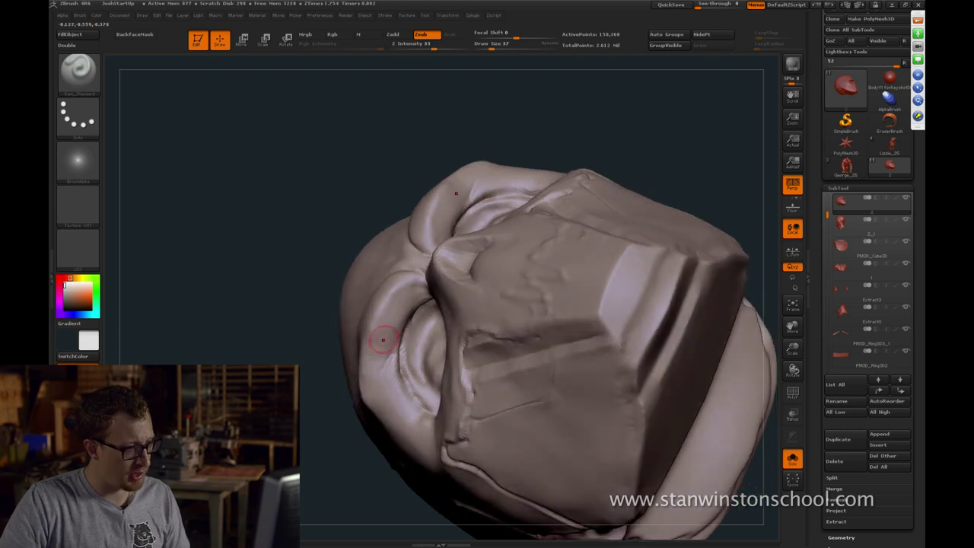
mouse_move(305, 417)
left_mouse_down()
mouse_move(342, 423)
mouse_move(339, 459)
mouse_move(323, 434)
mouse_move(333, 497)
mouse_move(370, 493)
mouse_move(361, 481)
left_mouse_up()
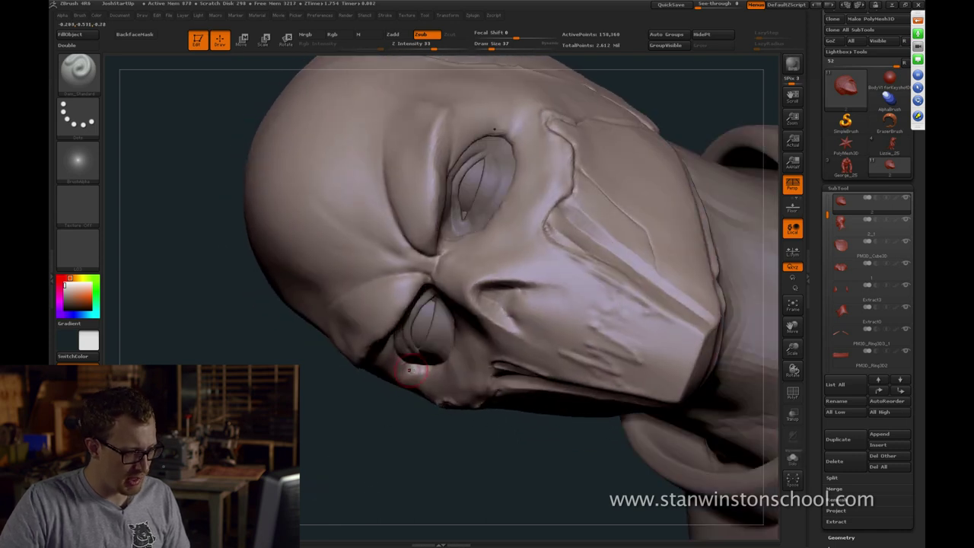
Define the lower and outer eye socket rim with Dam_Standard strokes, reducing the draw size to 25
left_click_drag(409, 369, 411, 363)
left_click_drag(373, 470, 415, 369)
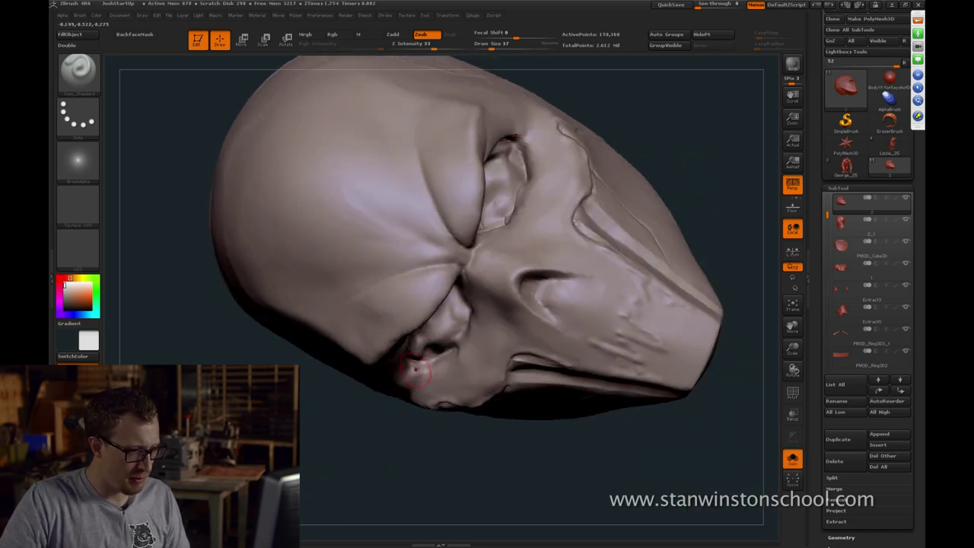
left_click_drag(386, 444, 444, 364)
key("bracketleft")
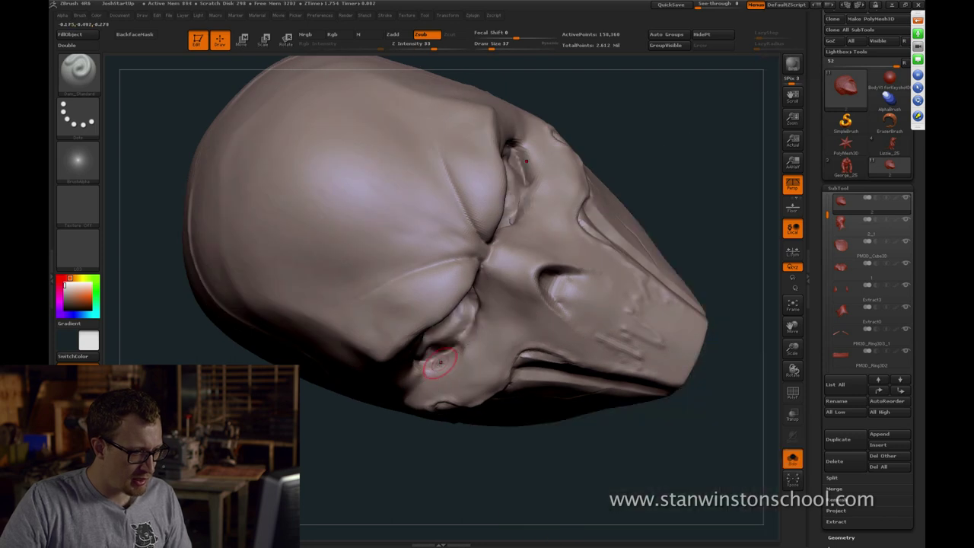
left_click_drag(391, 457, 403, 460)
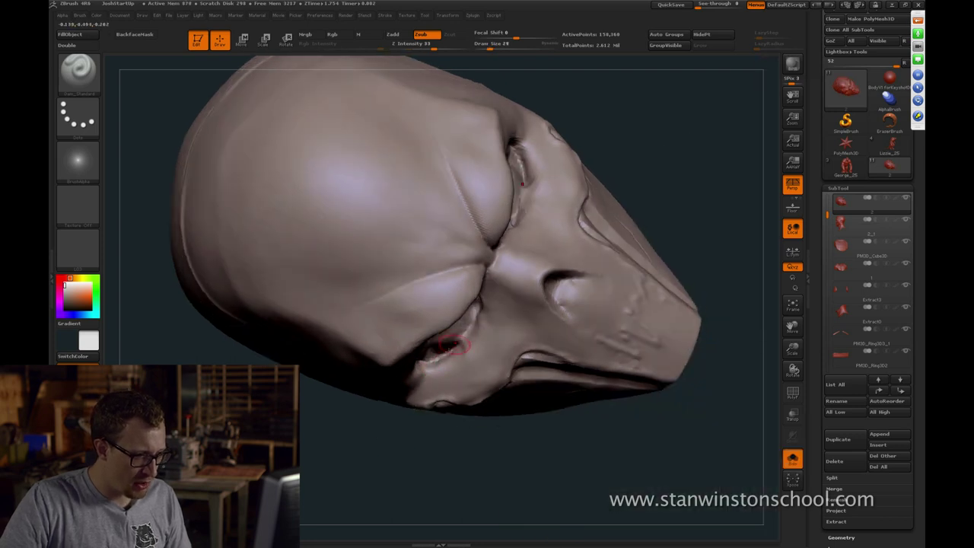
left_click_drag(440, 363, 447, 351)
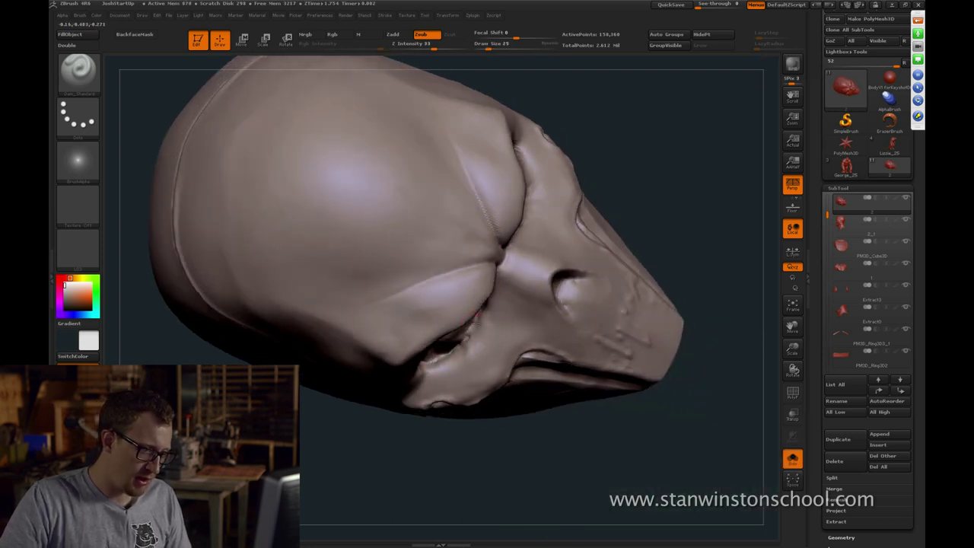
left_click_drag(421, 444, 439, 370)
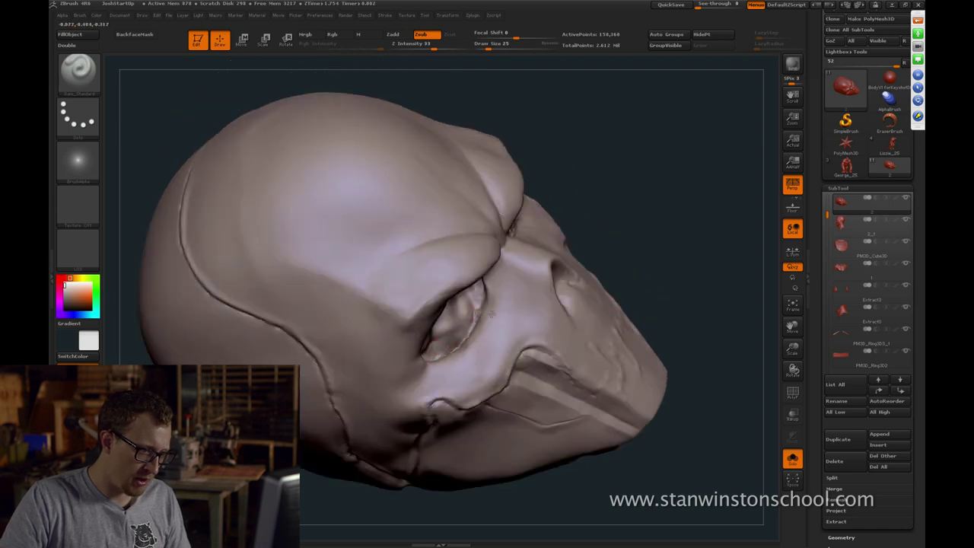
left_click_drag(491, 313, 607, 243)
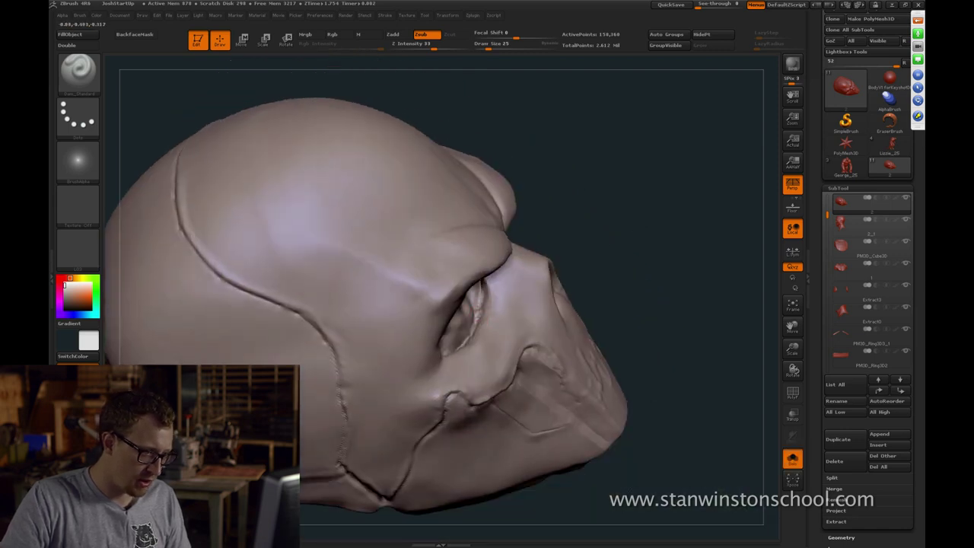
left_click_drag(596, 240, 491, 300)
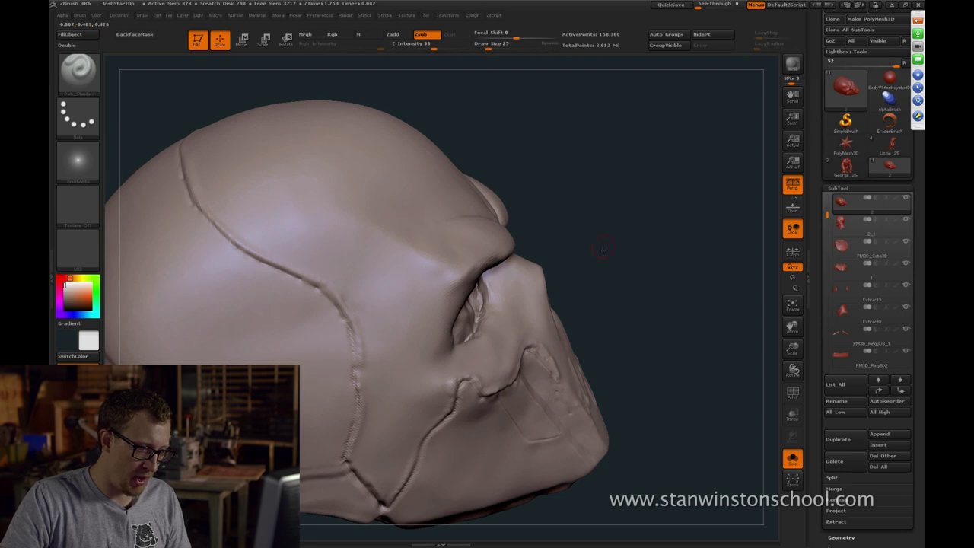
Show the whole bust again and build up the outer lower eye socket rim with the Standard brush at draw size 17
left_click_drag(602, 250, 575, 271)
mouse_move(699, 222)
left_mouse_down()
mouse_move(688, 211)
mouse_move(669, 223)
mouse_move(726, 266)
mouse_move(720, 250)
mouse_move(720, 282)
mouse_move(680, 300)
left_mouse_up()
key("b")
key("s")
key("t")
key("s")
left_click_drag(563, 316, 560, 313)
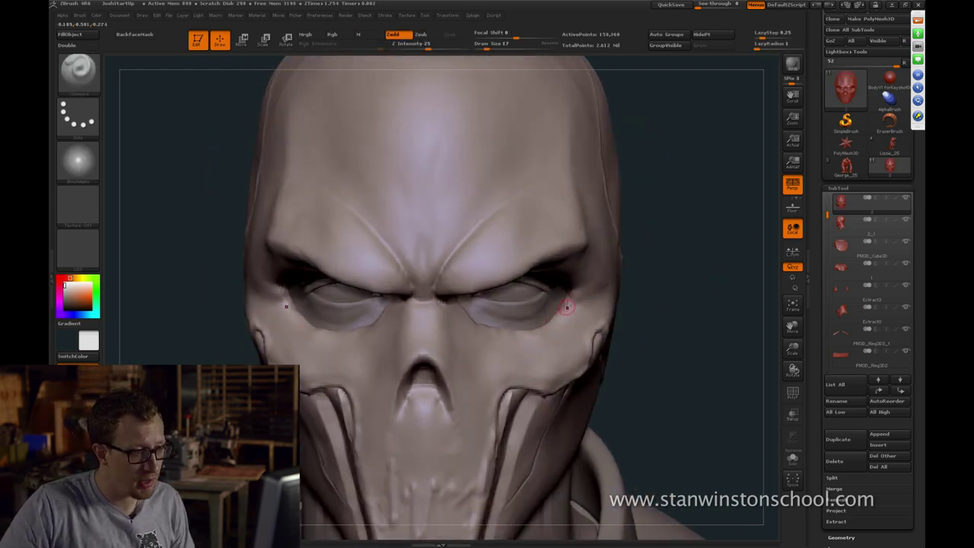
Raise the cheek edge under the eye socket at draw size 27 and smooth it
left_click_drag(701, 301, 544, 348)
key("bracketright")
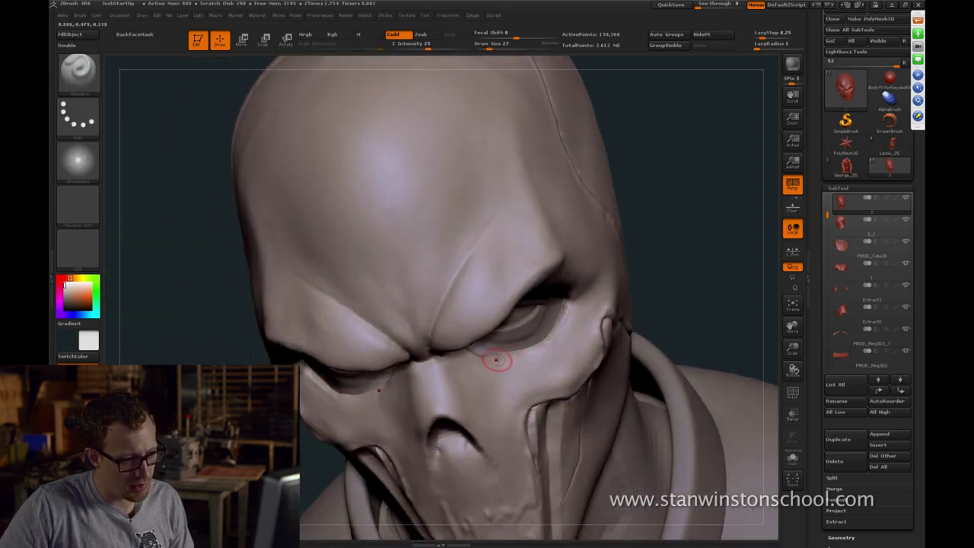
key("shift")
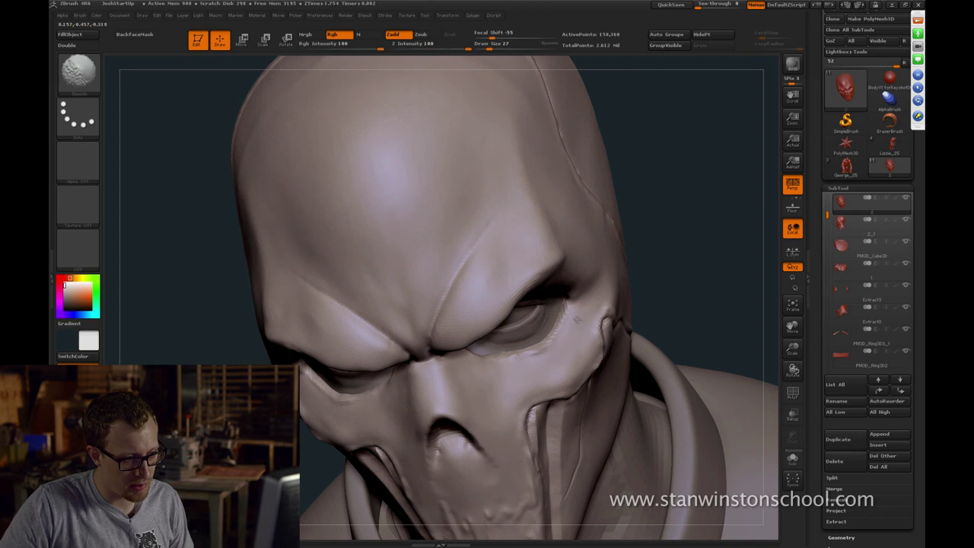
mouse_move(700, 265)
left_mouse_down()
mouse_move(698, 273)
mouse_move(689, 262)
left_mouse_up()
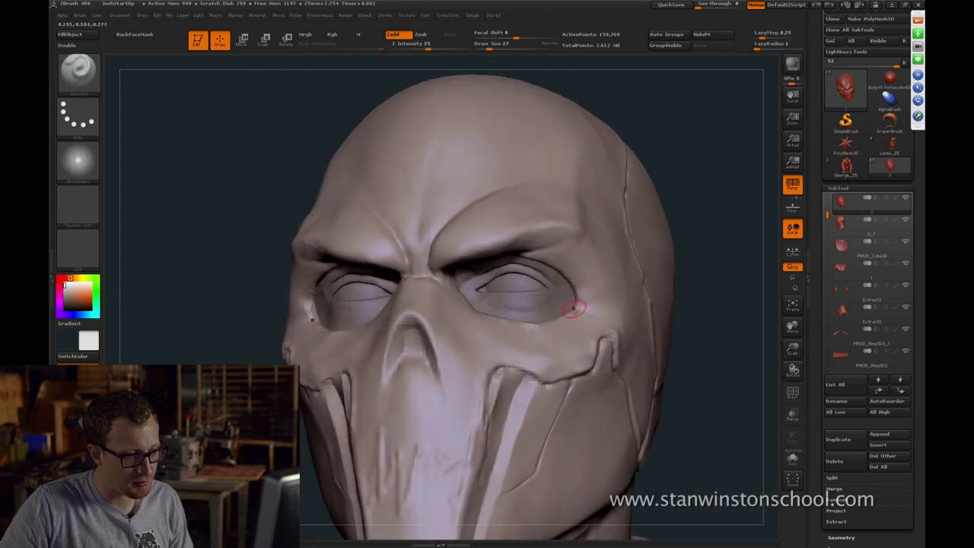
Reshape the outer corner of the eye socket with the Move brush
left_click_drag(722, 302, 585, 308)
key("b")
key("m")
key("v")
key("s")
key("bracketleft")
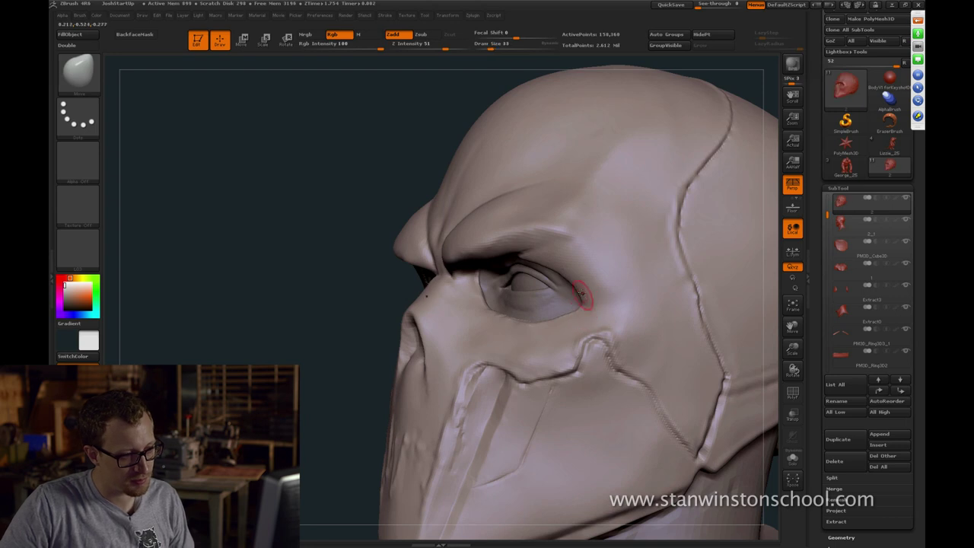
left_click_drag(580, 281, 559, 267)
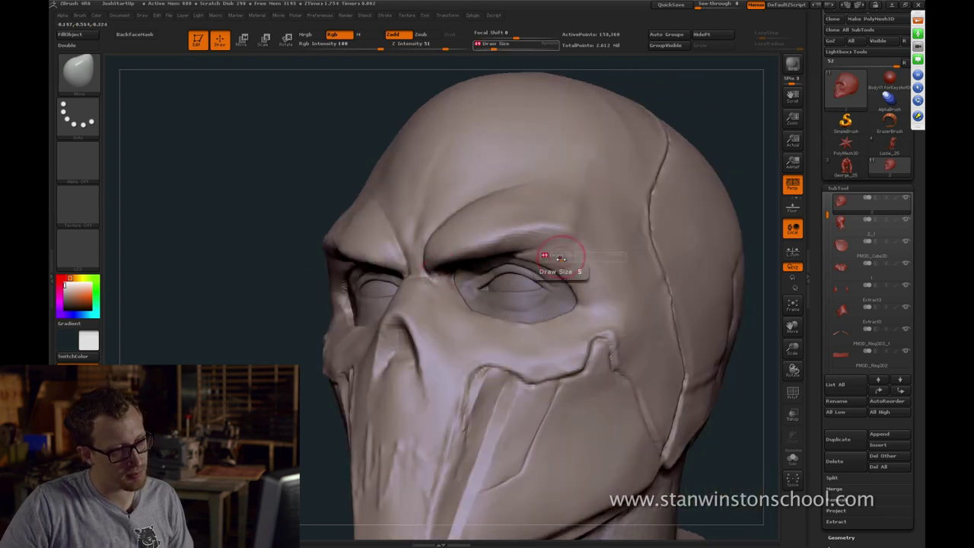
Smooth the lower eye socket rim and cheek at draw size 41, and undo a trial subdivision of the mask
mouse_move(731, 110)
left_mouse_down("shift")
mouse_move(724, 139)
mouse_move(495, 320)
left_mouse_up("shift")
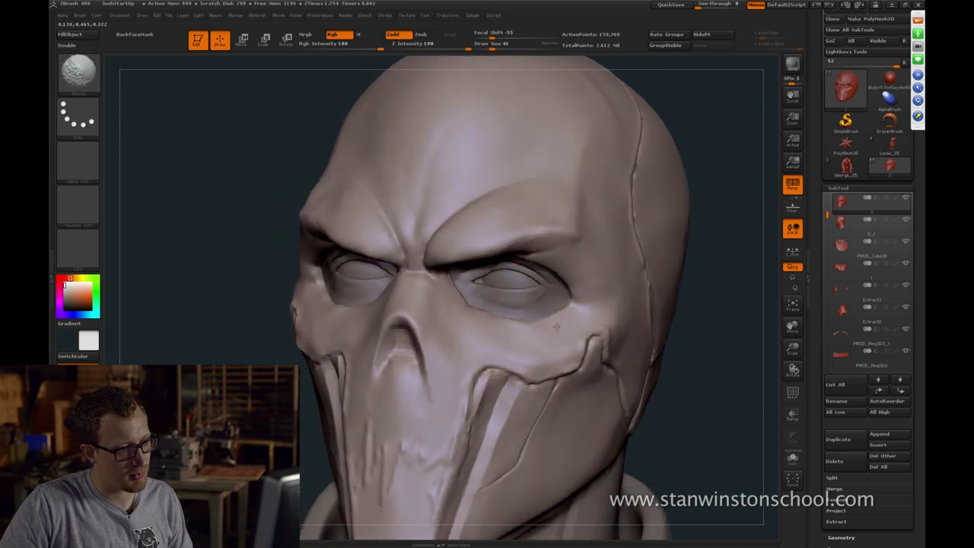
mouse_move(723, 305)
left_mouse_down("shift")
mouse_move(692, 324)
mouse_move(700, 313)
mouse_move(688, 366)
left_mouse_up("shift")
key("ctrl+d")
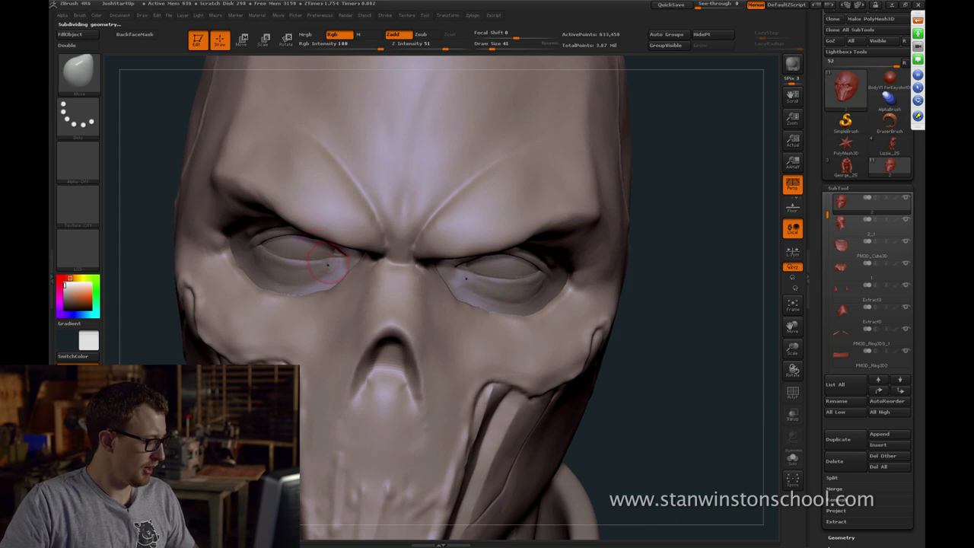
key("ctrl+z")
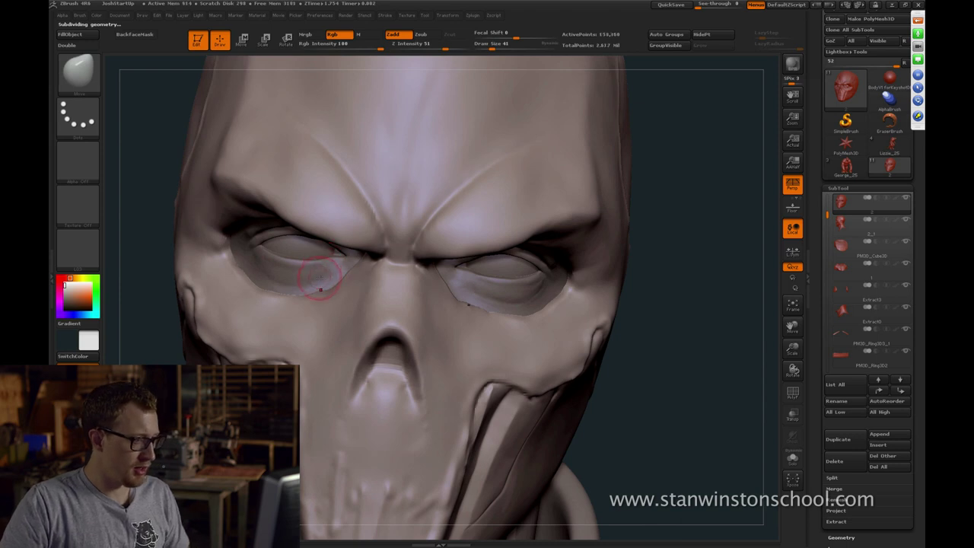
Sharpen the lower rim of the eye socket with the Pinch brush at draw size 18
key("b")
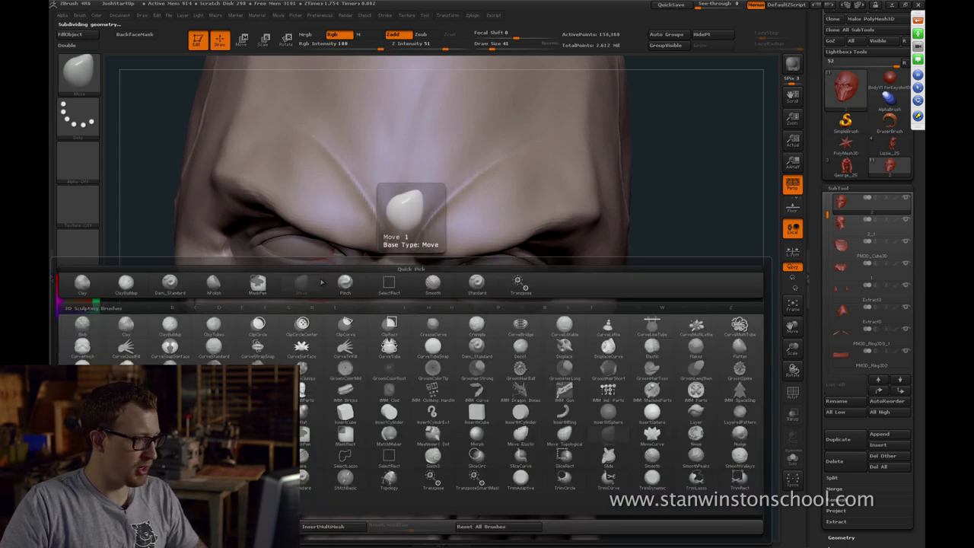
key("p")
key("i")
key("s")
left_click_drag(546, 313, 537, 313)
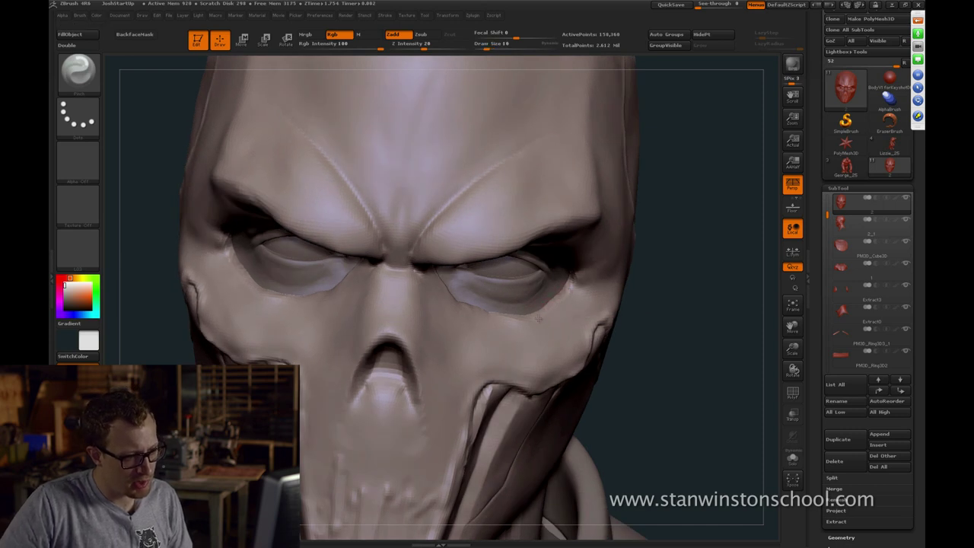
mouse_move(691, 325)
left_mouse_down()
mouse_move(717, 254)
mouse_move(670, 228)
mouse_move(546, 197)
left_mouse_up()
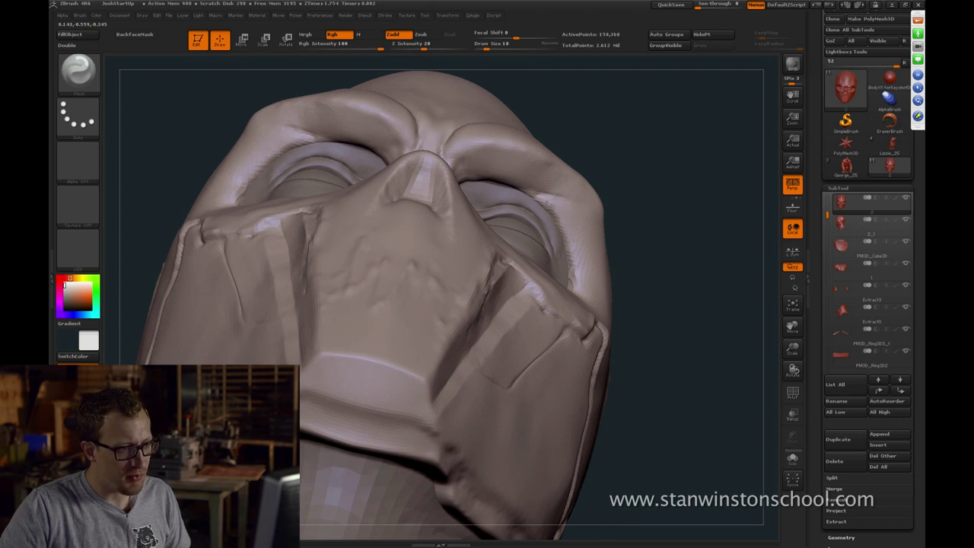
Sharpen the outer rim of the eye socket with the Pinch brush at draw size 25
key("bracketright")
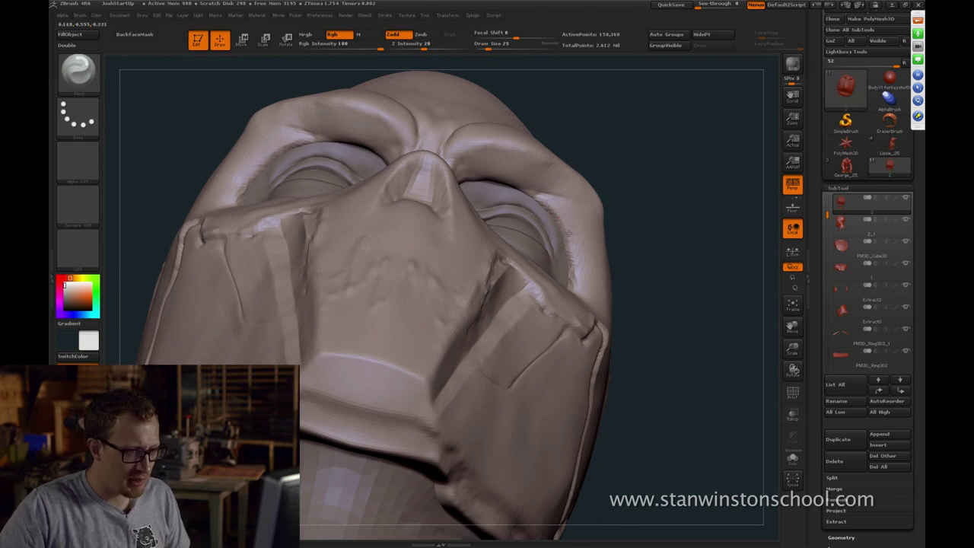
left_click_drag(655, 231, 629, 245)
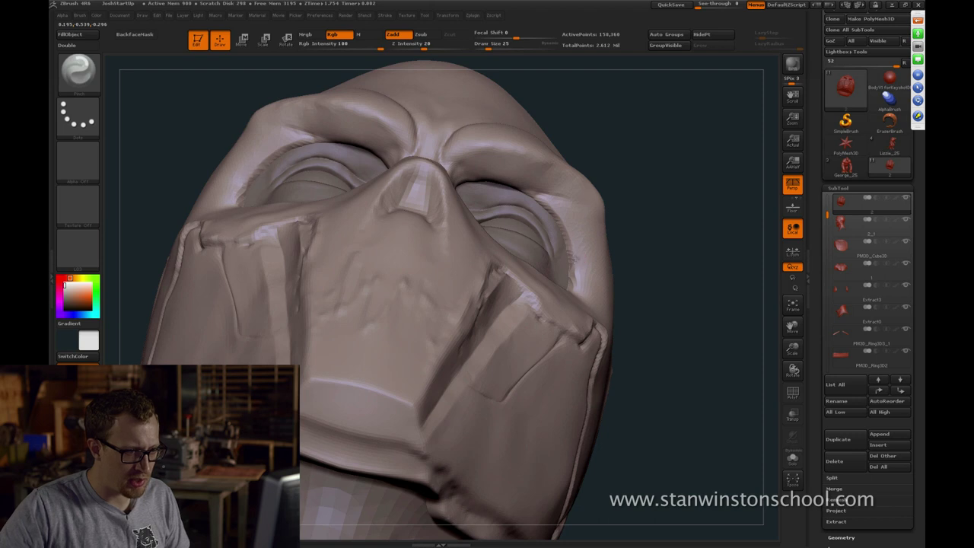
left_click_drag(592, 268, 579, 285)
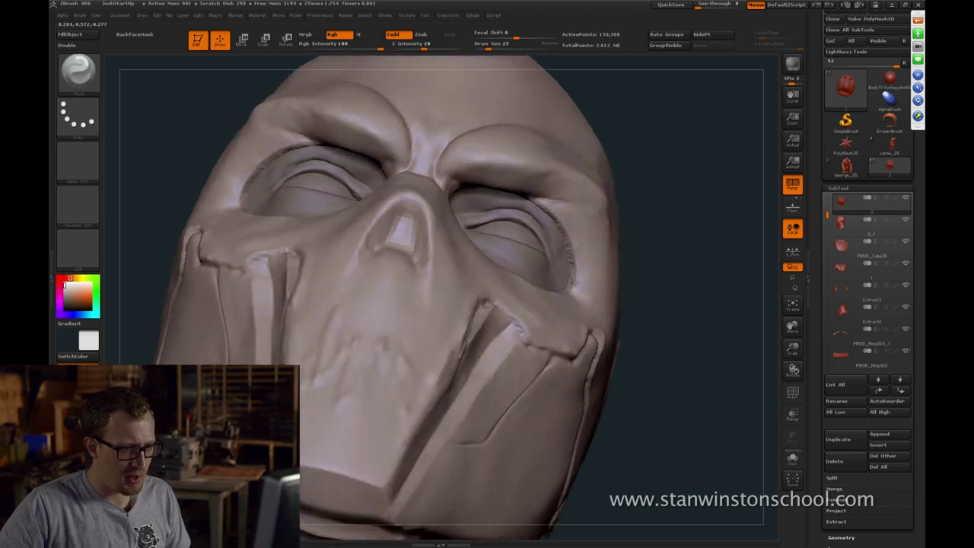
mouse_move(678, 216)
left_mouse_down()
mouse_move(668, 140)
mouse_move(644, 127)
mouse_move(440, 267)
mouse_move(433, 302)
left_mouse_up()
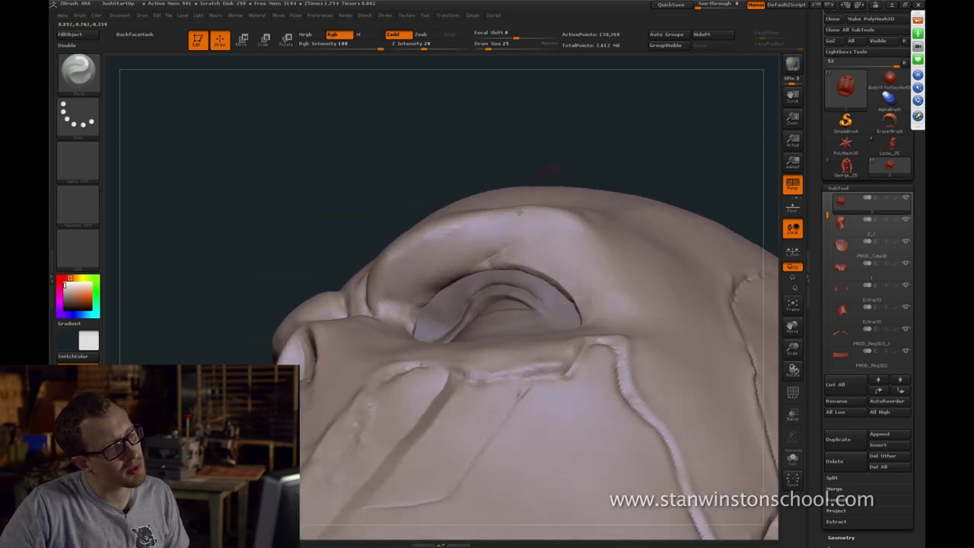
left_click_drag(553, 152, 571, 93)
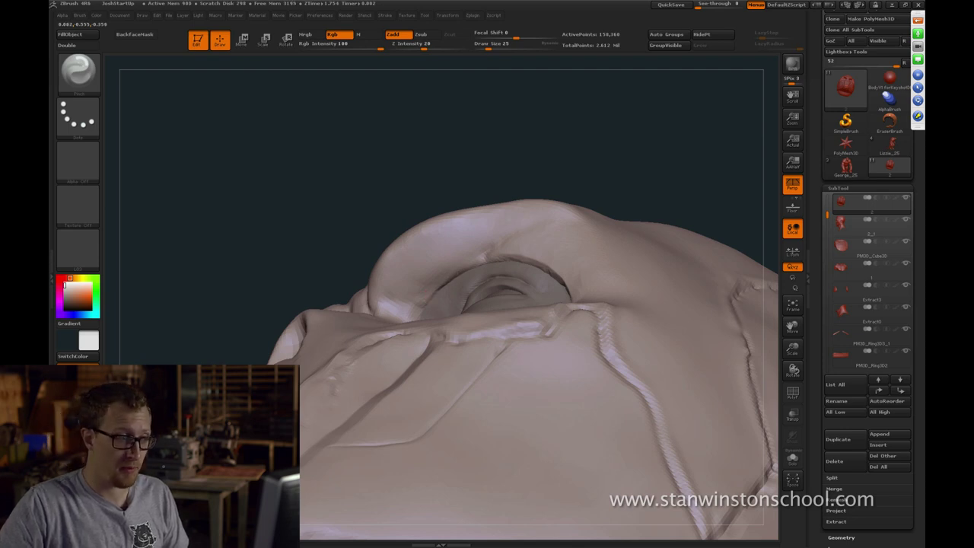
mouse_move(625, 151)
left_mouse_down()
mouse_move(639, 159)
mouse_move(647, 190)
left_mouse_up()
mouse_move(250, 335)
left_mouse_down()
mouse_move(211, 352)
mouse_move(194, 338)
left_mouse_up()
left_click_drag(375, 255, 431, 277)
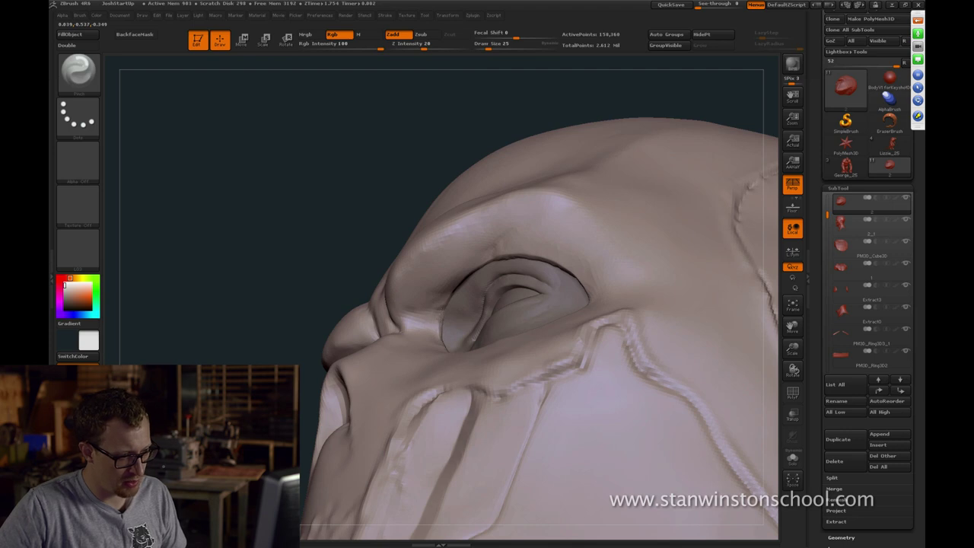
left_click_drag(350, 220, 341, 221)
Set the Pinch brush's draw size to 23 and check both eye sockets from the front
key("s")
left_click(443, 316)
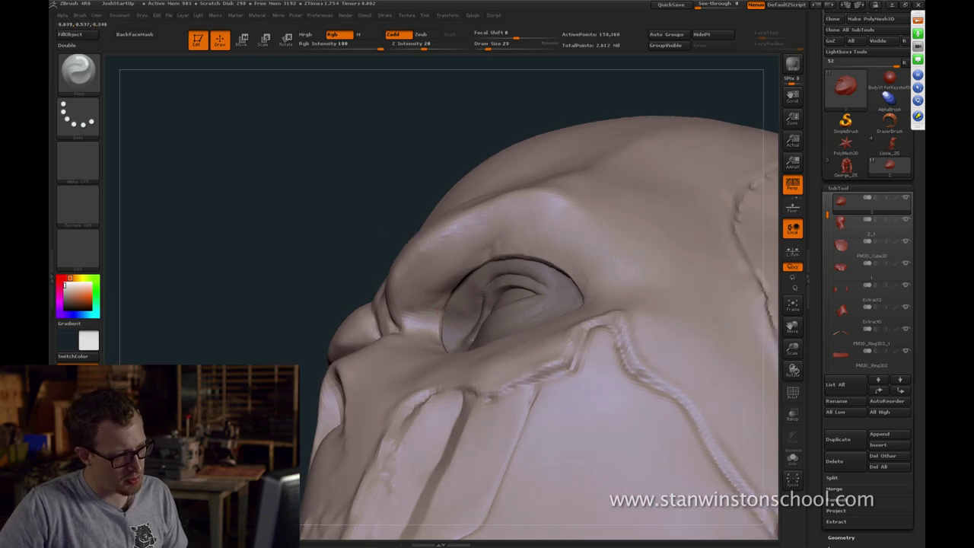
mouse_move(353, 180)
left_mouse_down()
mouse_move(350, 121)
mouse_move(711, 229)
left_mouse_up()
left_click_drag(722, 333, 770, 342)
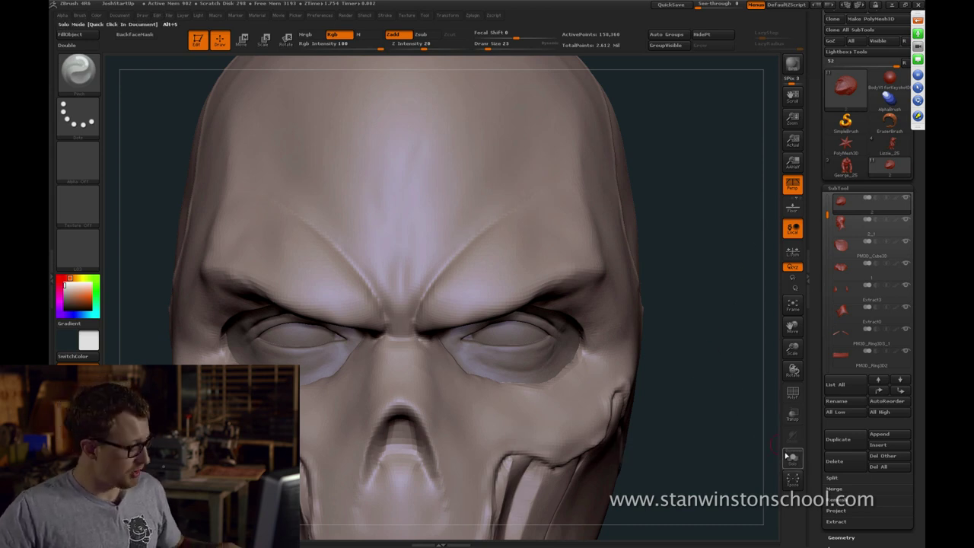
key("ctrl")
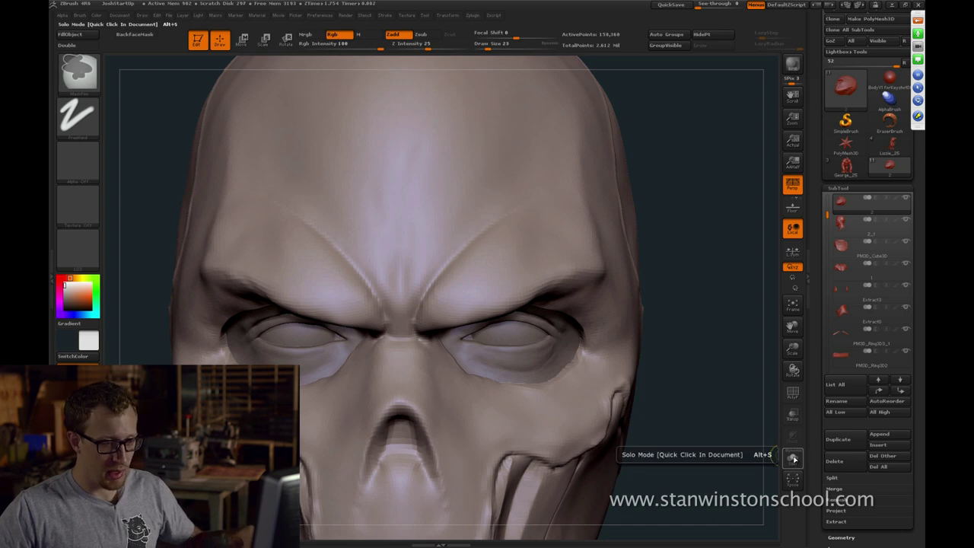
left_click(793, 457, "ctrl+alt")
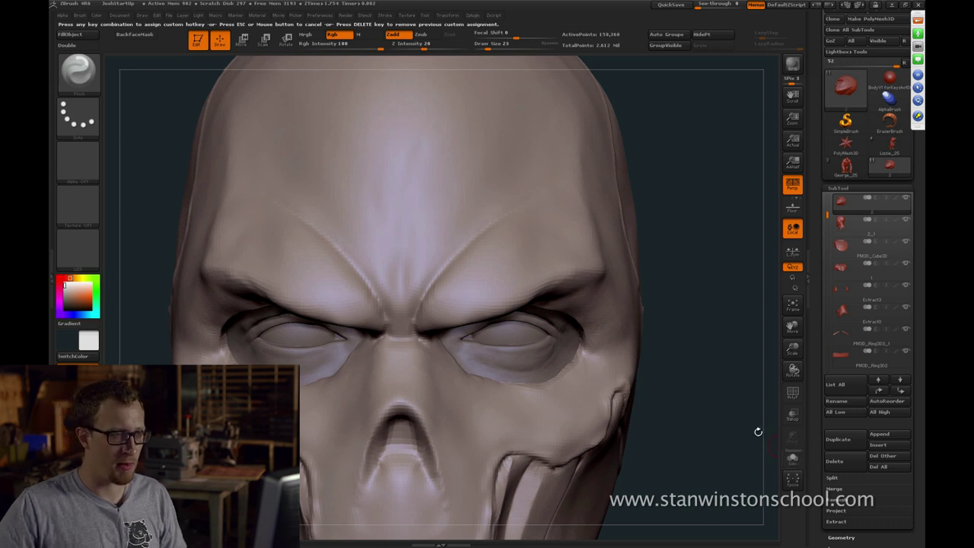
key("Escape")
Pinch the lower outer rim of the eye socket and reduce the draw size to 18
mouse_move(719, 287)
left_mouse_down()
mouse_move(722, 220)
mouse_move(732, 227)
mouse_move(713, 251)
mouse_move(702, 226)
mouse_move(694, 233)
left_mouse_up()
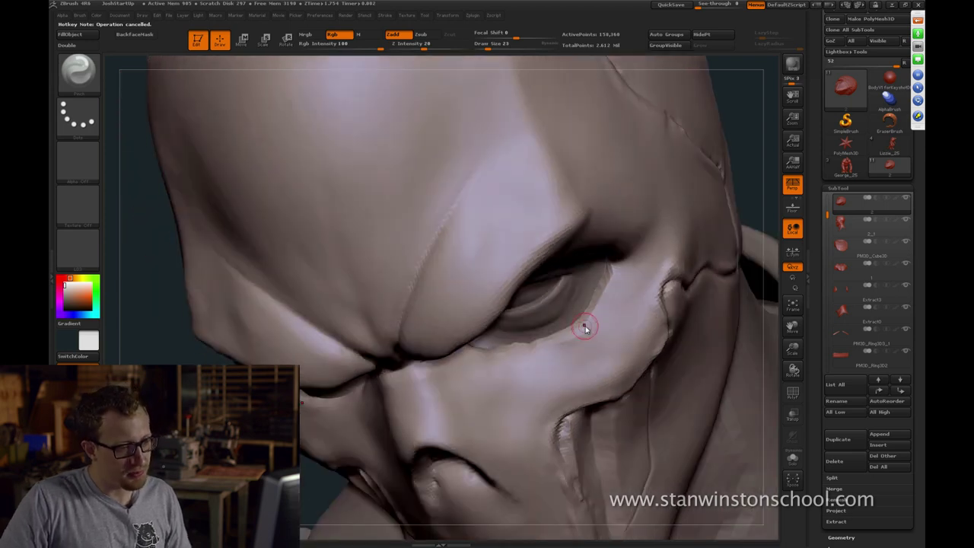
left_click_drag(585, 327, 575, 332)
key("bracketleft")
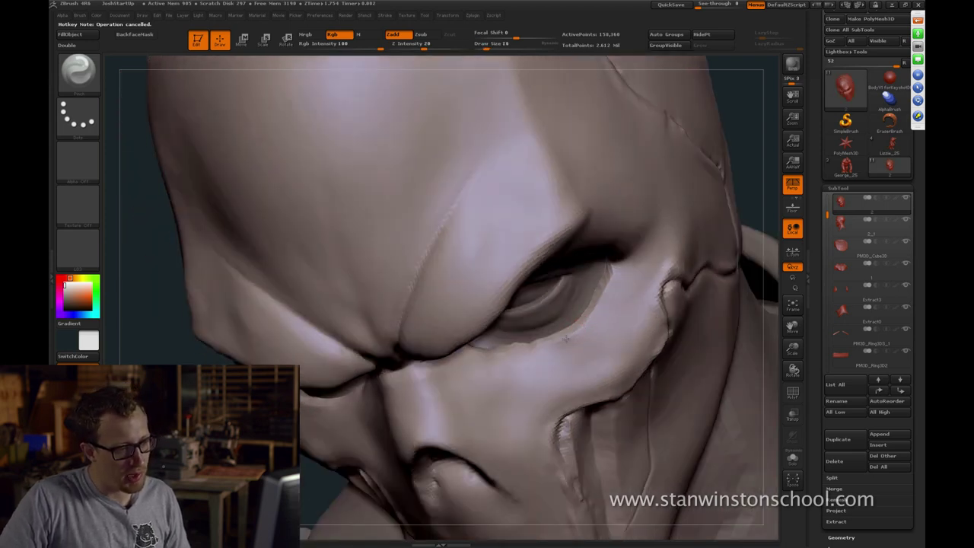
Set the brush's draw size to 16 and isolate the skull mask in Solo mode
left_click_drag(168, 320, 125, 259)
mouse_move(624, 129)
left_mouse_down()
mouse_move(624, 107)
mouse_move(533, 191)
mouse_move(339, 333)
mouse_move(378, 331)
left_mouse_up()
key("s")
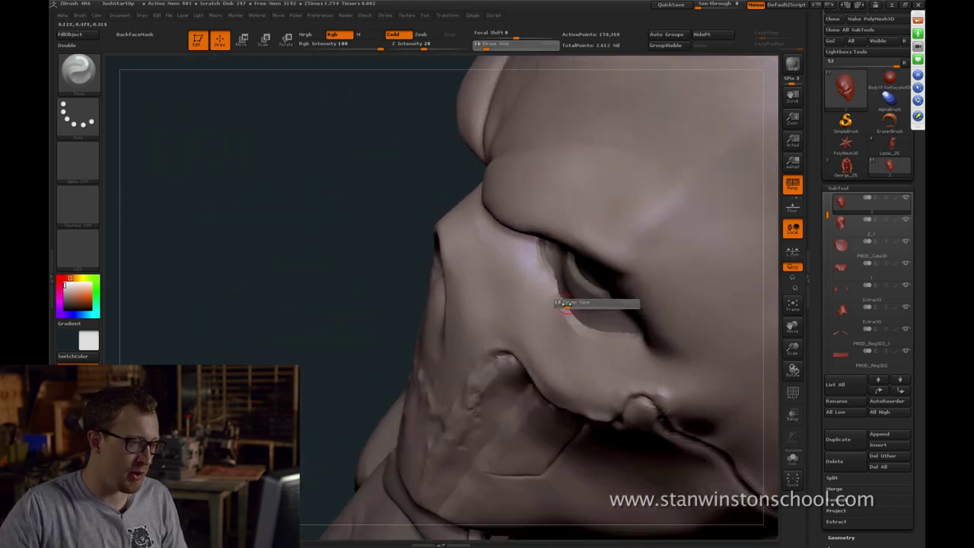
key("shift+s")
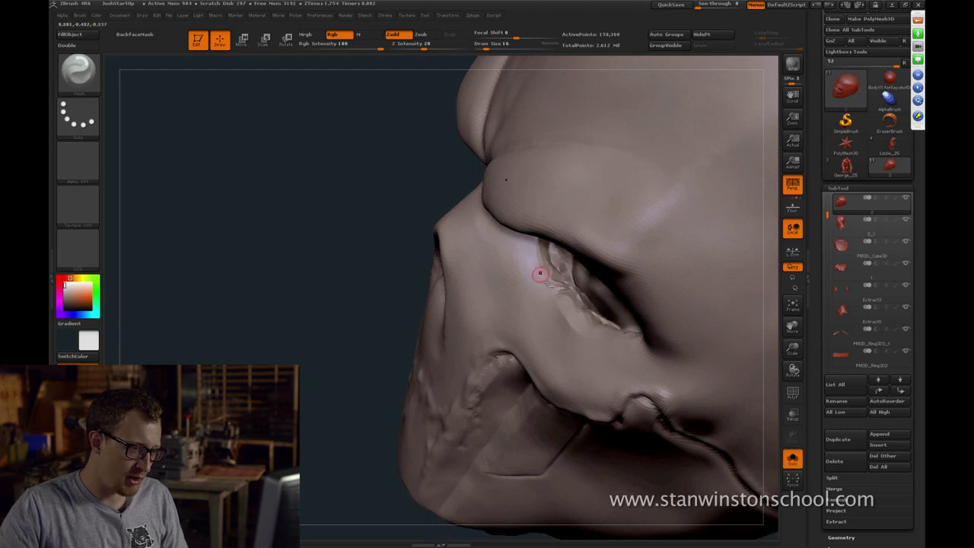
Sharpen the inner rim of the eye socket with the Pinch brush at draw size 17 and turn Solo mode off
left_click_drag(317, 287, 325, 313)
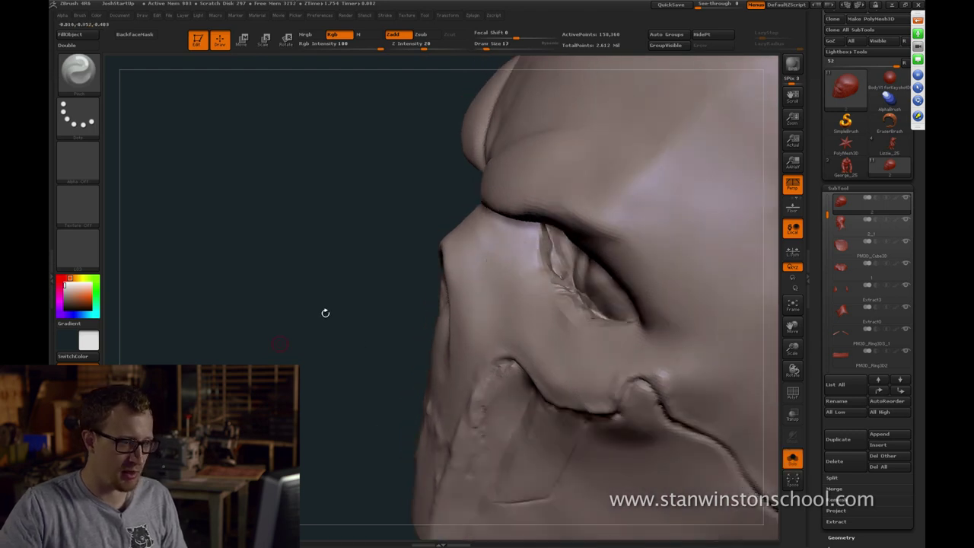
key("s")
key("shift+s")
key("shift+s")
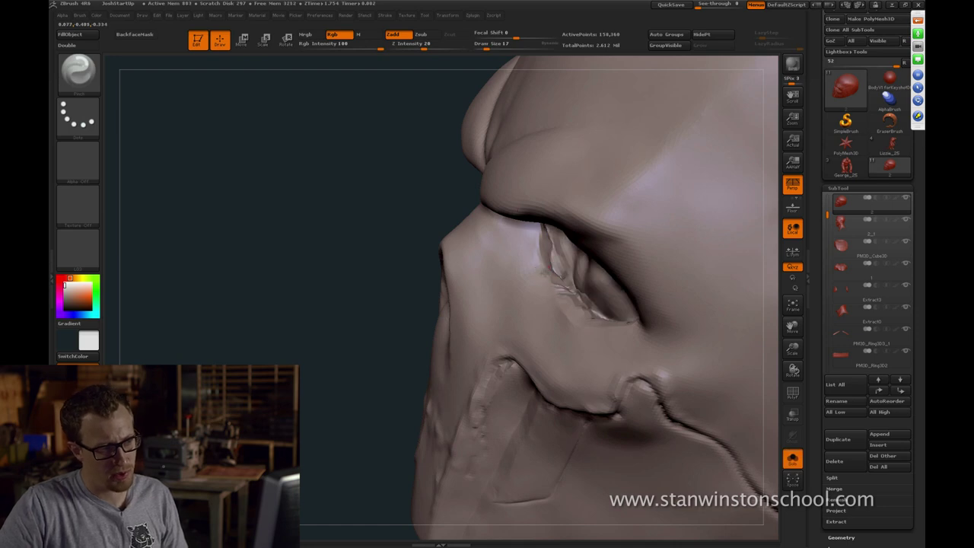
key("shift+s")
left_click_drag(352, 274, 358, 248)
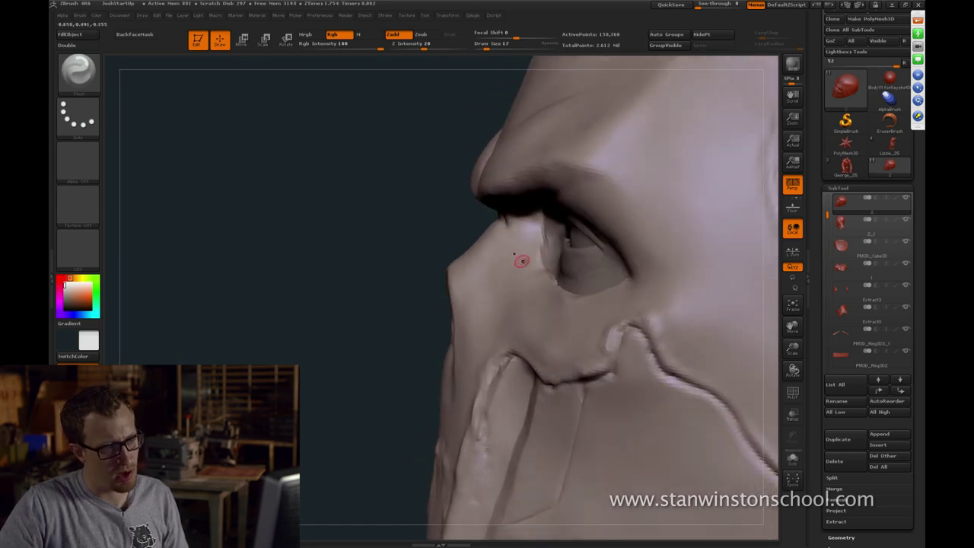
Pinch the eye socket edge beside the nose bridge at draw size 38 and check the mask from the front
key("s")
left_click_drag(525, 260, 537, 256)
key("s")
left_click(541, 253)
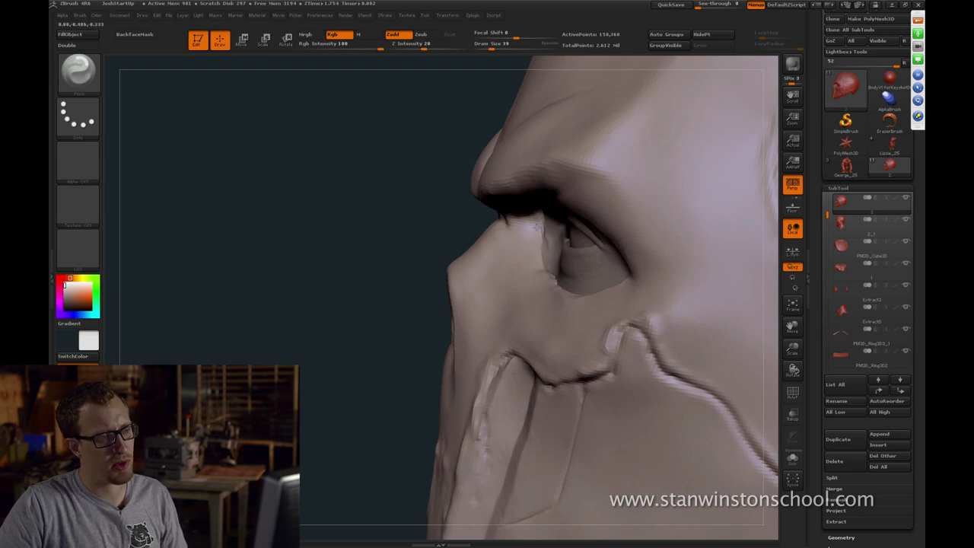
left_click_drag(466, 218, 569, 277)
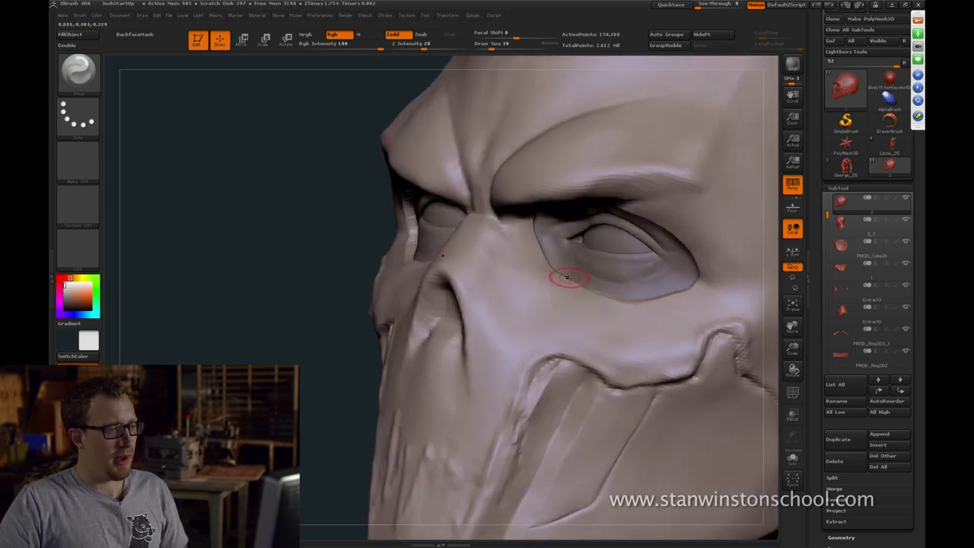
right_click_drag(540, 287, 609, 267)
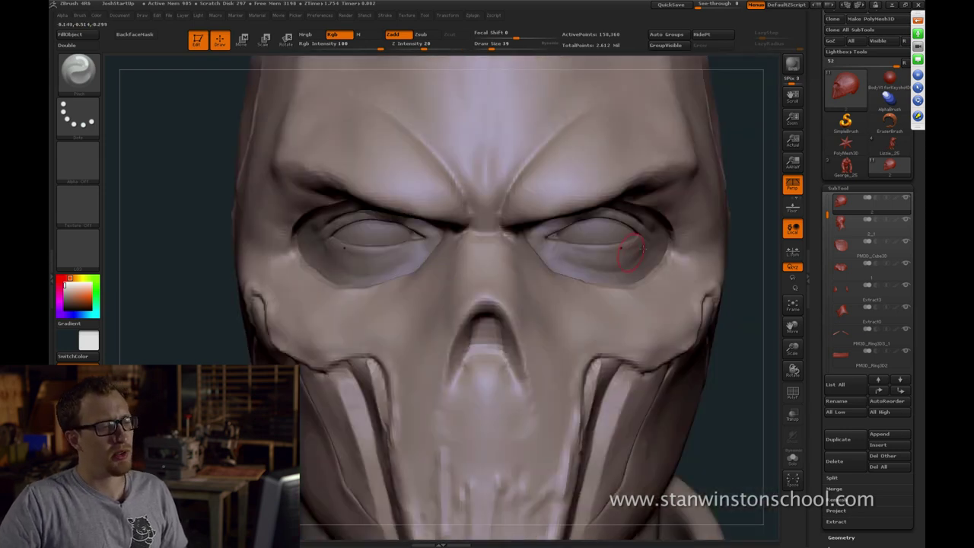
mouse_move(760, 275)
left_mouse_down()
mouse_move(739, 252)
mouse_move(730, 266)
mouse_move(746, 239)
mouse_move(720, 261)
left_mouse_up()
left_click_drag(665, 289, 661, 292)
Reduce the Pinch brush to draw size 25 and tighten the lower rim of the eye socket from the side
key("s")
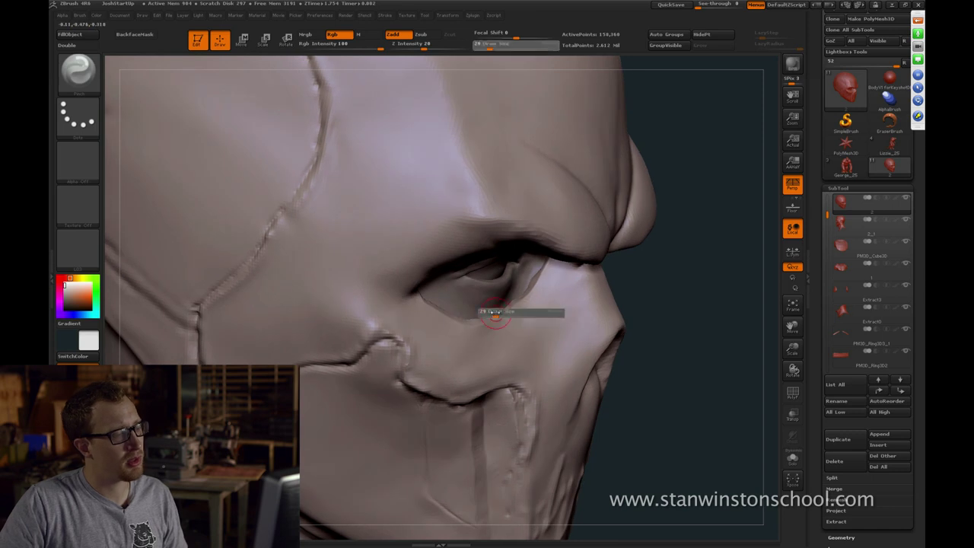
left_click_drag(497, 316, 496, 317)
mouse_move(697, 275)
left_mouse_down()
mouse_move(652, 304)
mouse_move(651, 323)
left_mouse_up()
key("s")
left_click_drag(515, 333, 514, 333)
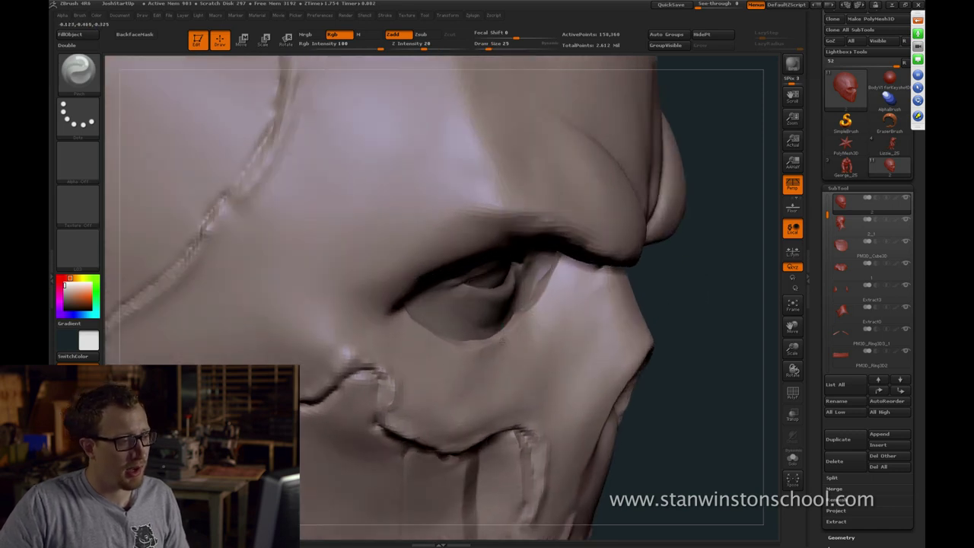
left_click_drag(677, 299, 663, 324)
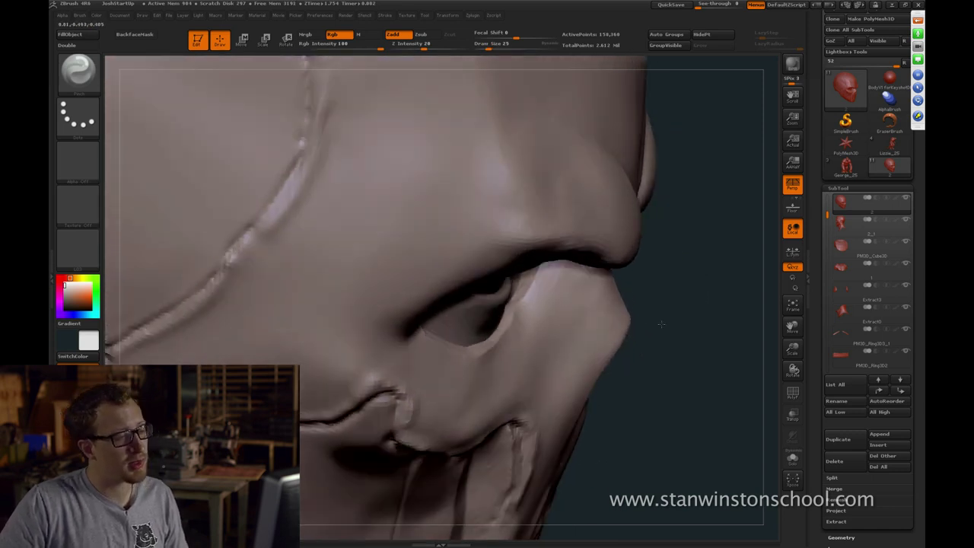
Reshape the eye socket rim beside the nose using the Move brush at draw size 37
key("b")
key("m")
key("v")
key("s")
left_click_drag(511, 312, 514, 312)
key("s")
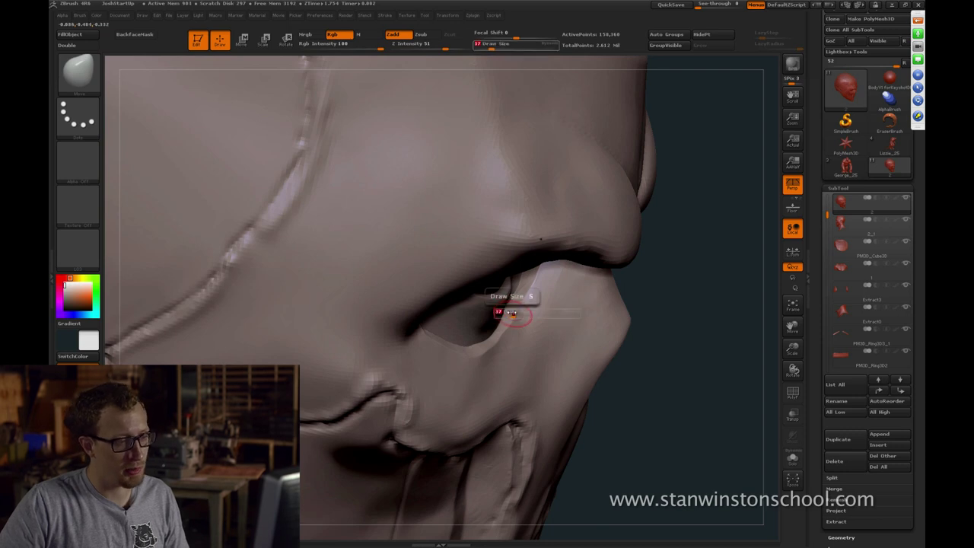
left_click(512, 307)
left_click_drag(676, 318, 647, 325)
key("]")
left_click_drag(722, 313, 728, 317)
Switch to the Dam_Standard brush at draw size 25 and isolate the skull mask with Solo mode
key("b")
key("d")
key("s")
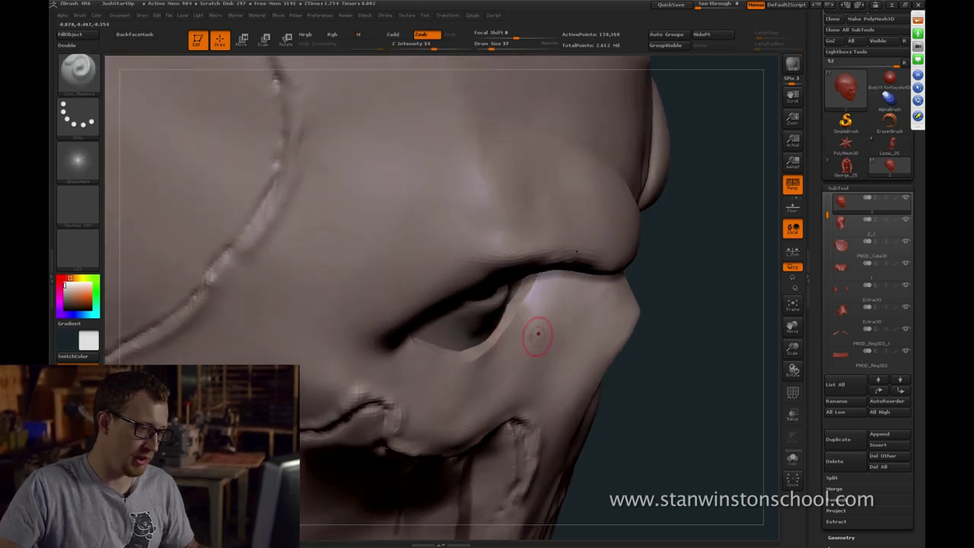
key("[")
key("shift+s")
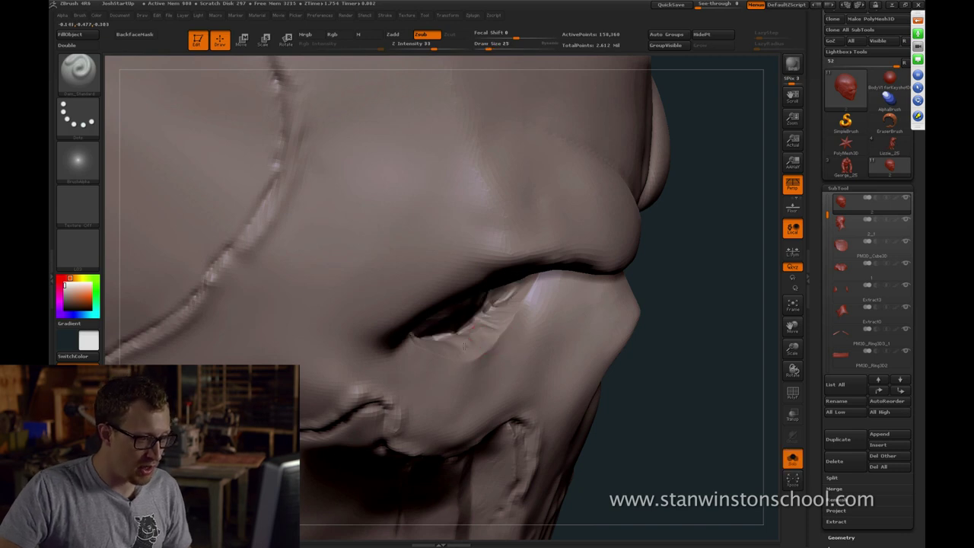
left_click_drag(695, 313, 587, 297)
Subdivide the skull mask mesh once and bring the other subtools back into view
key("ctrl+d")
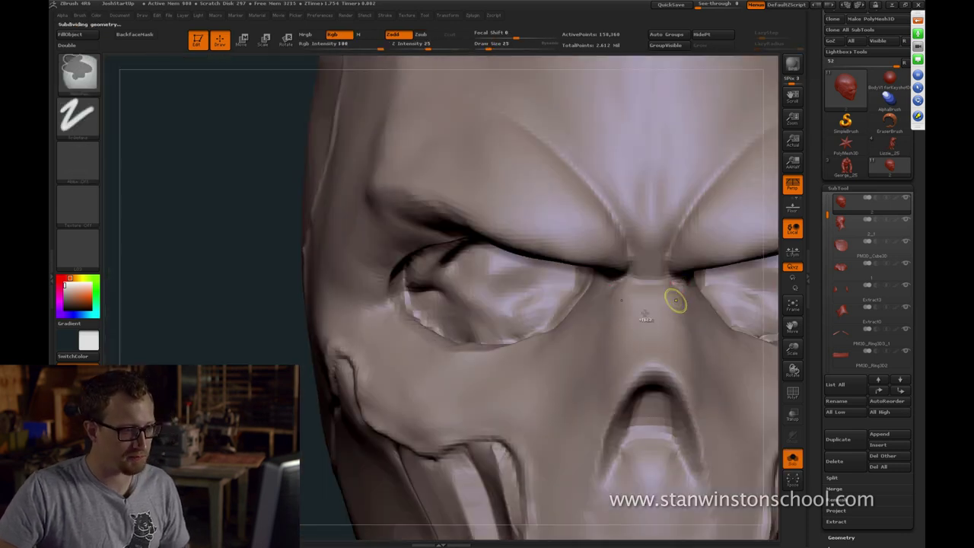
right_click_drag(629, 313, 659, 300, "ctrl")
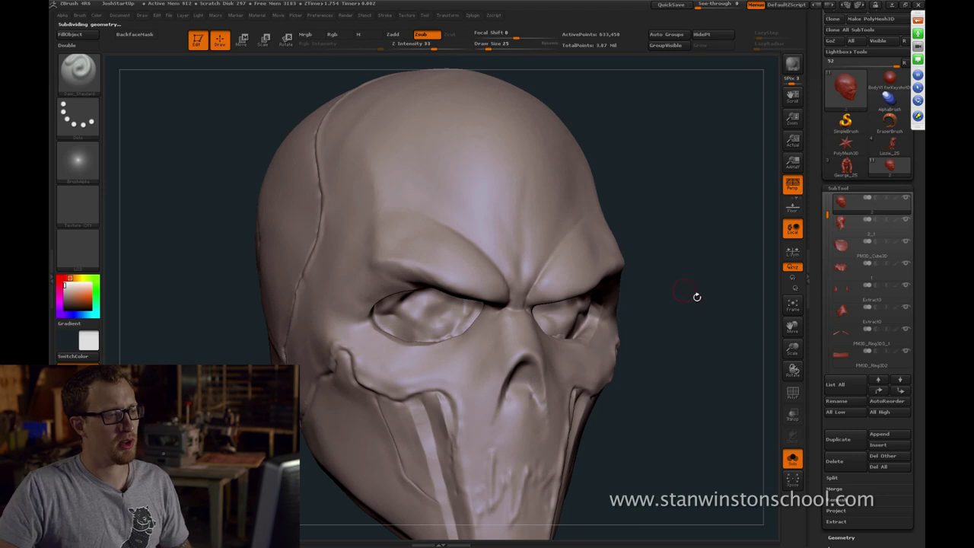
key("shift+s")
left_click_drag(696, 297, 667, 256, "alt")
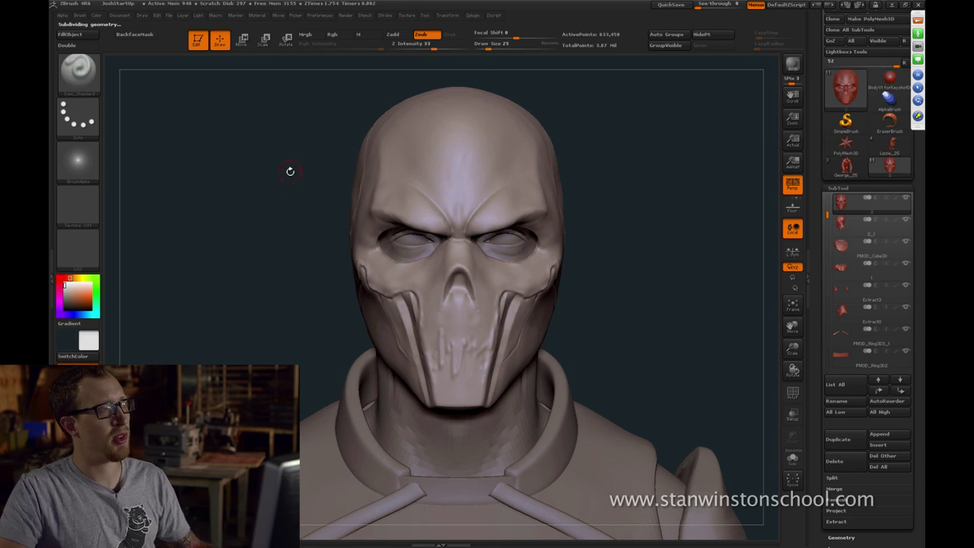
mouse_move(265, 236)
left_mouse_down()
mouse_move(696, 243)
mouse_move(696, 294)
left_mouse_up()
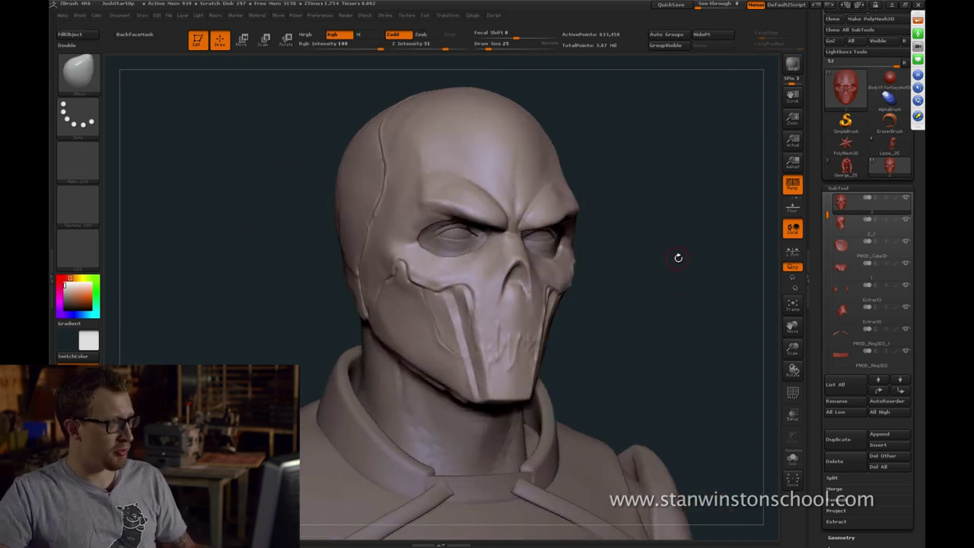
key("b")
key("s")
key("t")
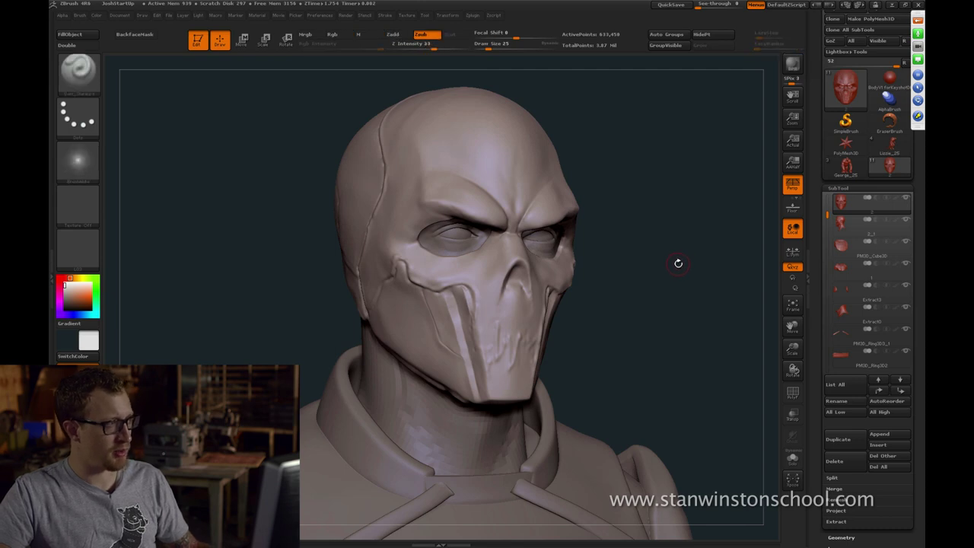
key("b")
key("s")
key("t")
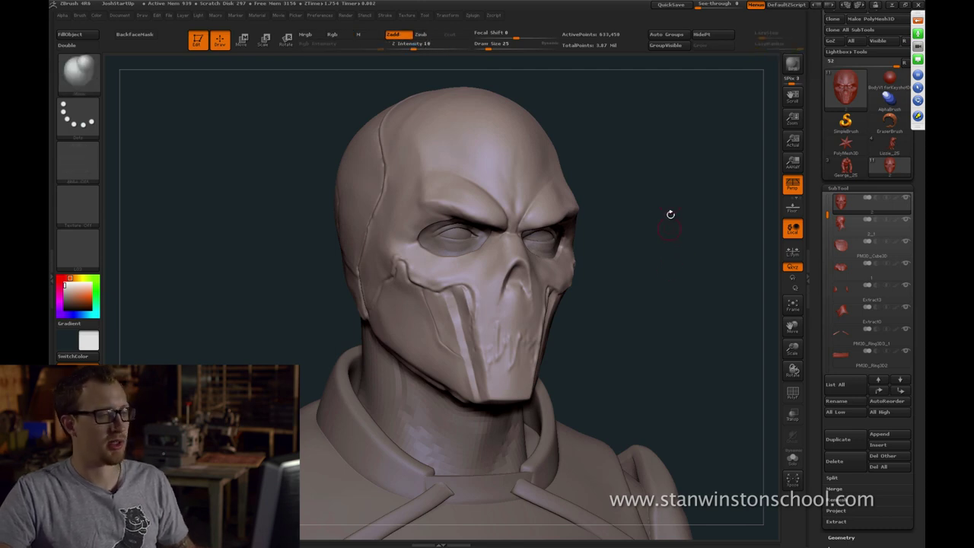
Choose the Dam_Standard brush at draw size 28 for the crease under the cheekbone
left_click_drag(670, 244, 669, 251, "shift")
mouse_move(662, 290)
left_mouse_down("alt")
mouse_move(646, 259)
mouse_move(628, 317)
mouse_move(586, 312)
left_mouse_up("alt")
key("b")
key("d")
key("s")
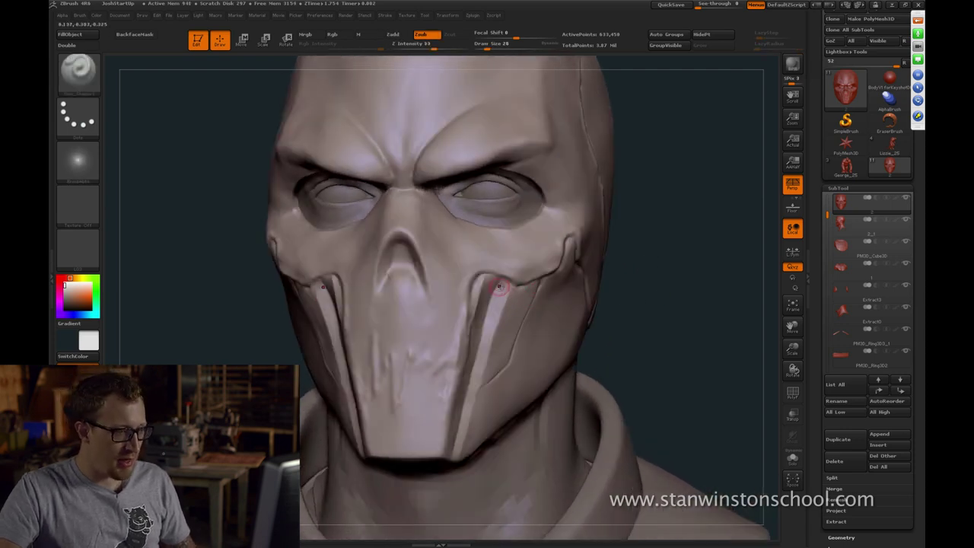
left_click(83, 74)
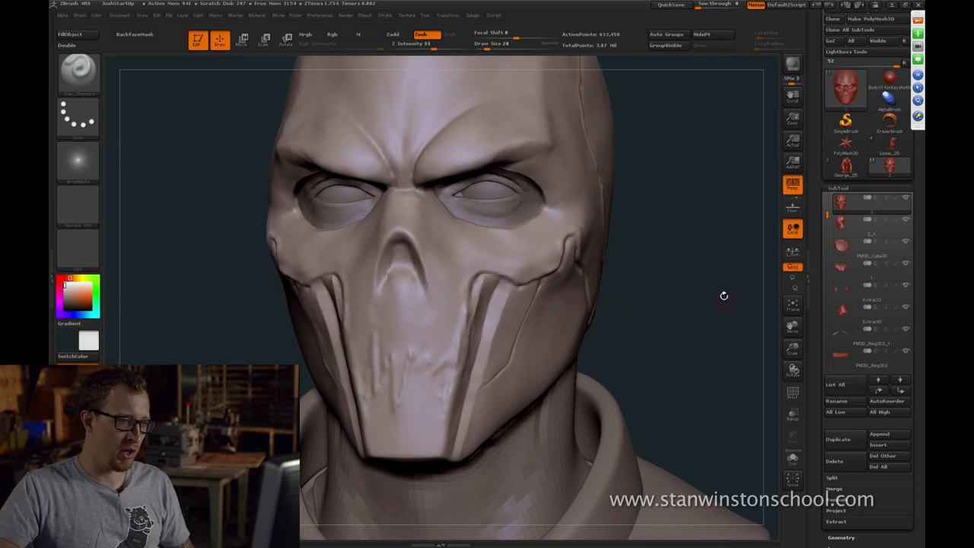
left_click_drag(670, 308, 695, 314)
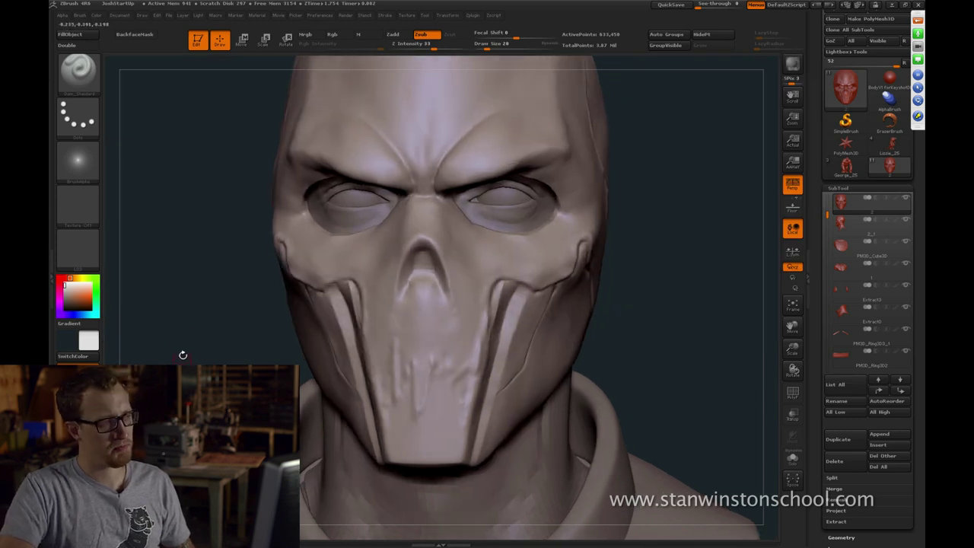
left_click_drag(183, 354, 185, 343)
key("b")
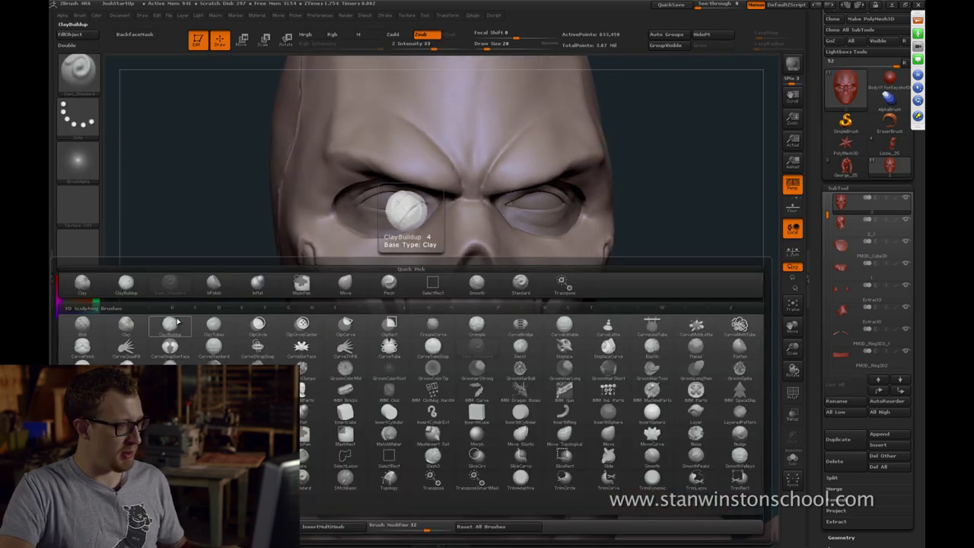
left_click(173, 324)
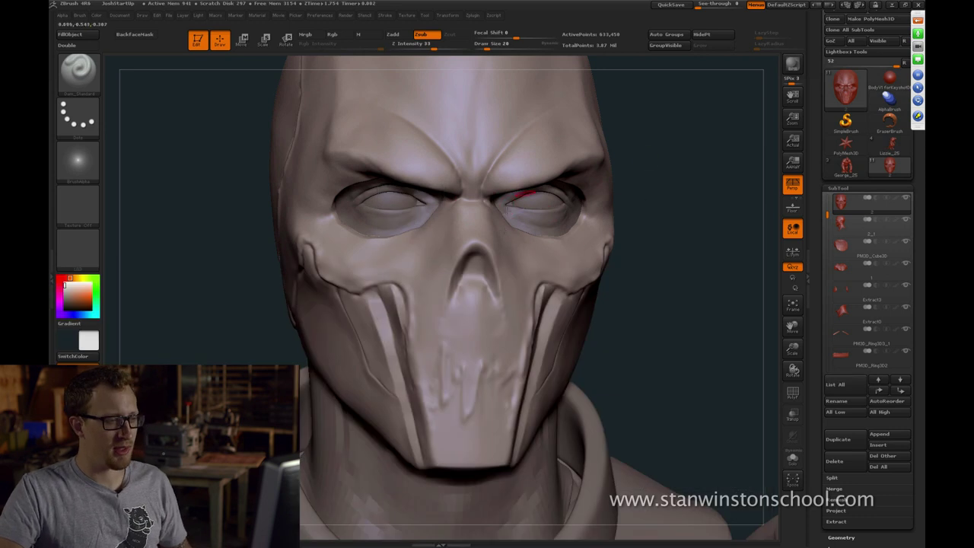
key("b")
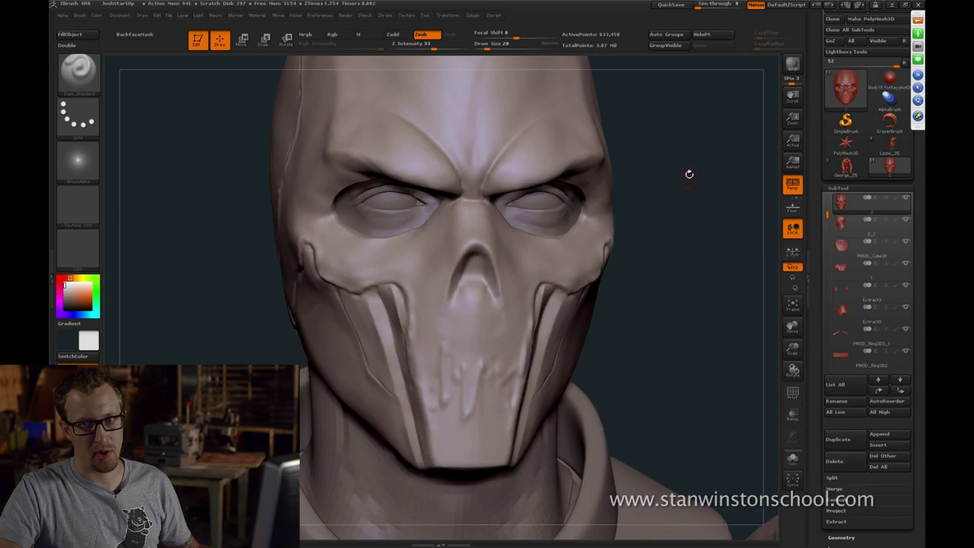
Carve the crease under the cheekbone above the cheek groove with Dam_Standard, reducing the draw size to 16
mouse_move(690, 179)
left_mouse_down()
mouse_move(365, 244)
mouse_move(448, 292)
left_mouse_up()
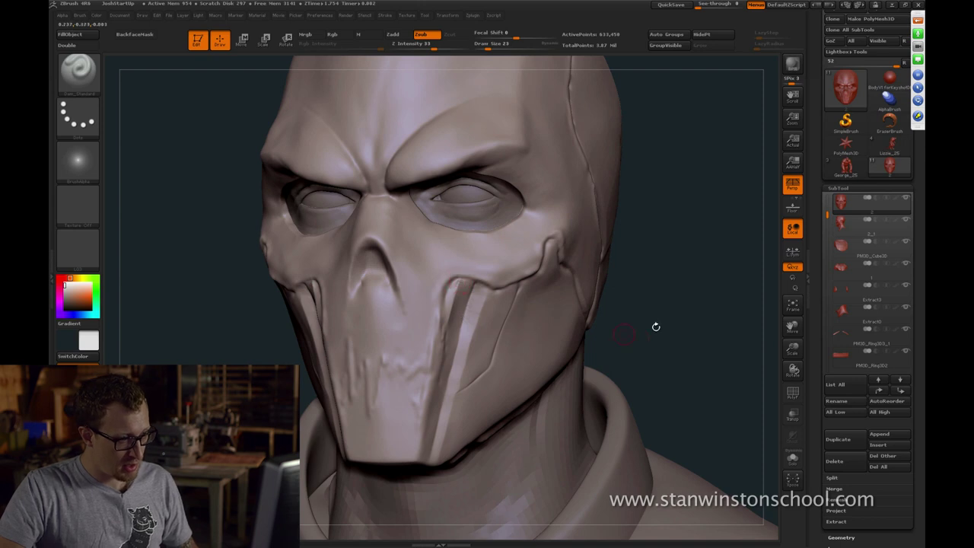
mouse_move(656, 326)
left_mouse_down()
mouse_move(695, 224)
mouse_move(681, 166)
mouse_move(473, 274)
left_mouse_up()
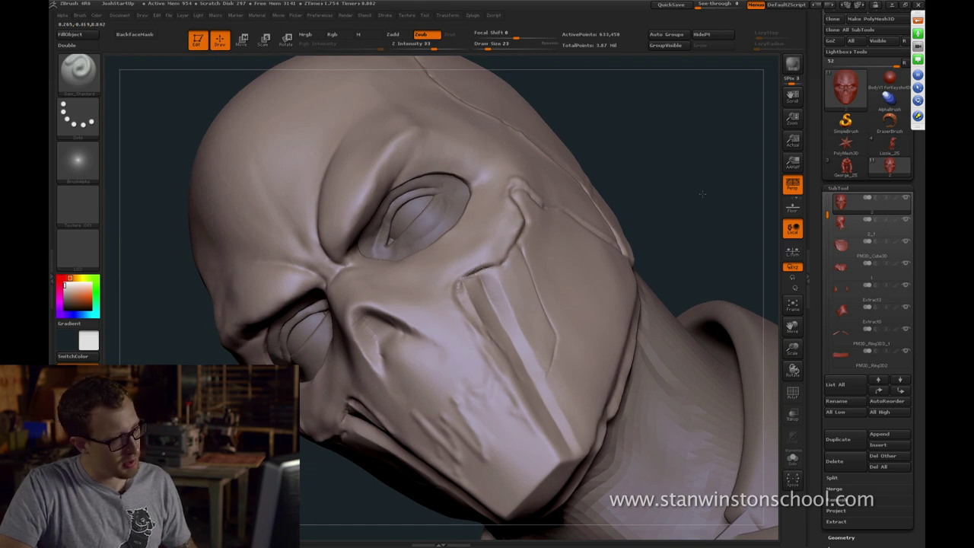
mouse_move(703, 195)
left_mouse_down()
mouse_move(690, 182)
mouse_move(594, 245)
mouse_move(461, 295)
left_mouse_up()
key("[")
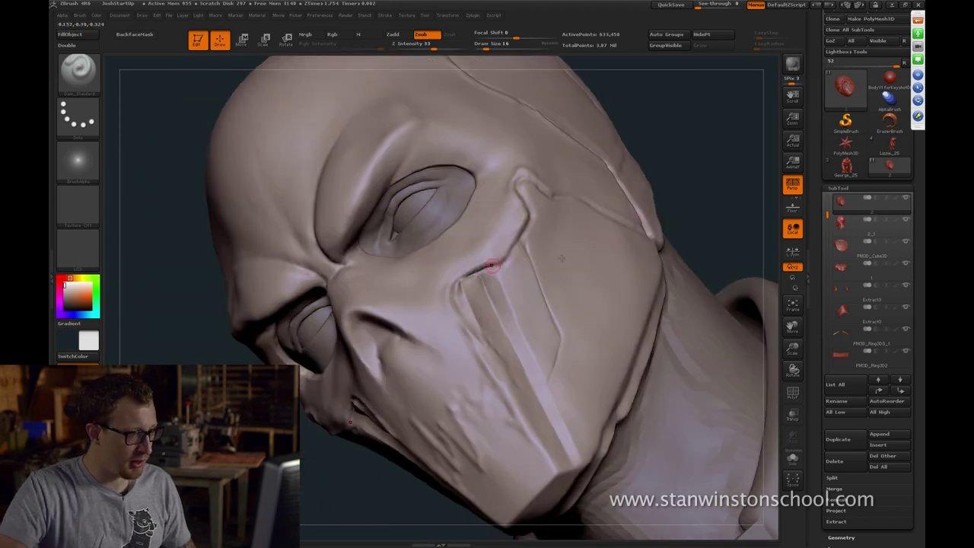
left_click(78, 70)
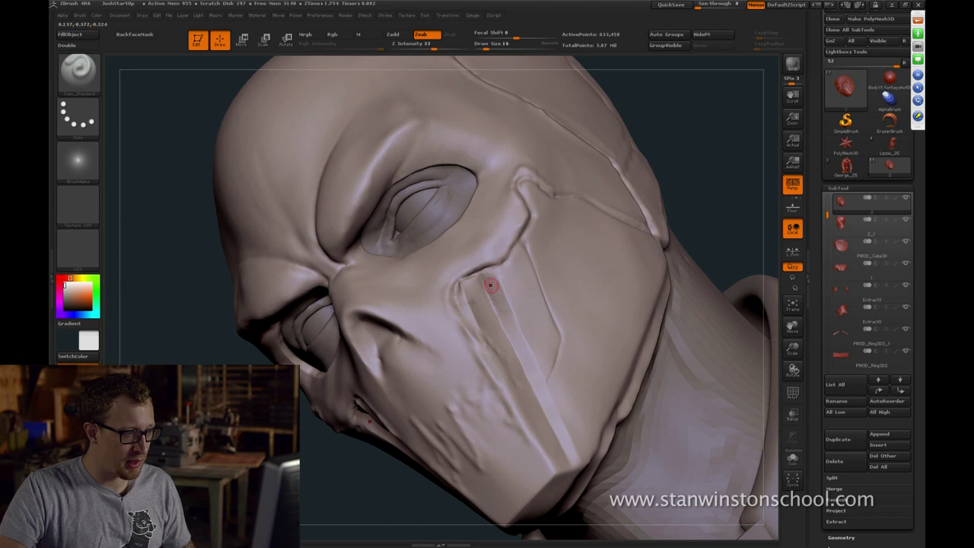
Cut a crisp line across the upper end of the cheek groove and reduce the draw size to 14
left_click_drag(699, 179, 563, 243)
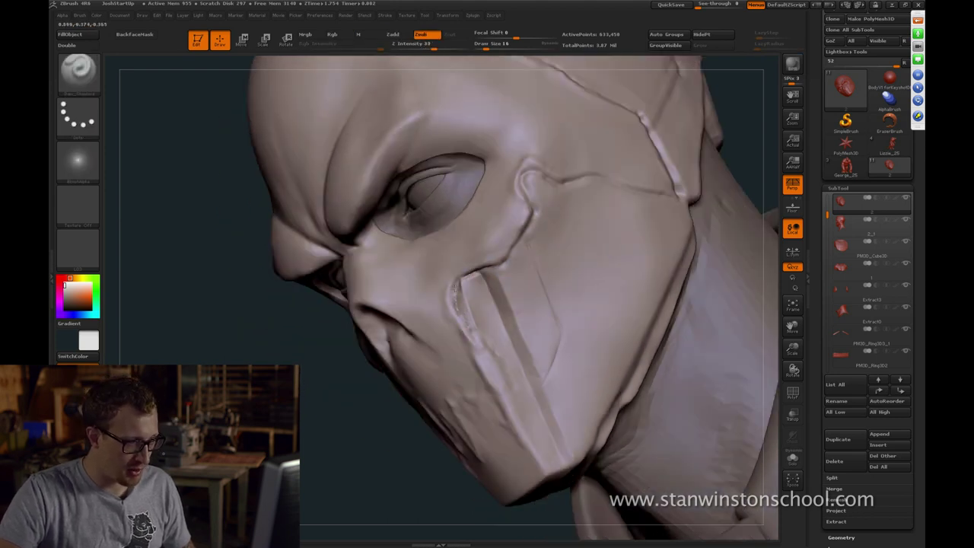
mouse_move(461, 281)
left_mouse_down()
mouse_move(461, 299)
mouse_move(502, 313)
mouse_move(492, 281)
left_mouse_up()
key("]")
key("[")
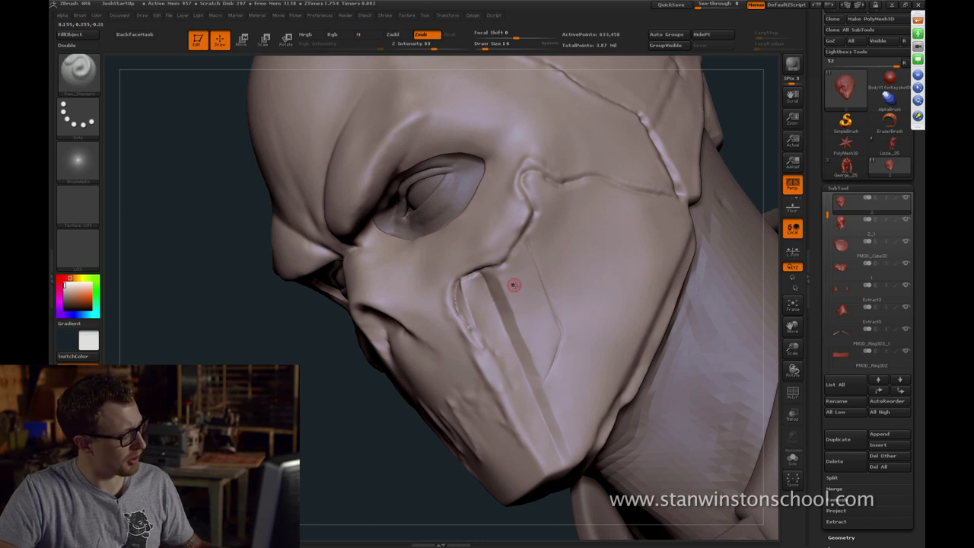
key("b")
key("p")
key("i")
key("]")
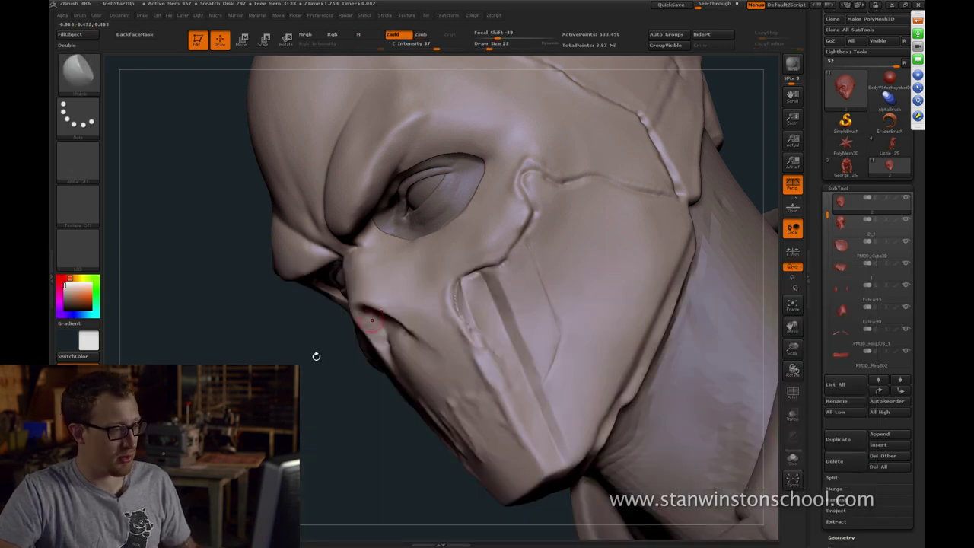
Return to the Dam_Standard brush at draw size 28 and deepen the cheekbone's lower edge above the cheek panel
mouse_move(316, 356)
left_mouse_down()
mouse_move(313, 398)
mouse_move(322, 394)
mouse_move(310, 438)
left_mouse_up()
key("b")
key("d")
key("s")
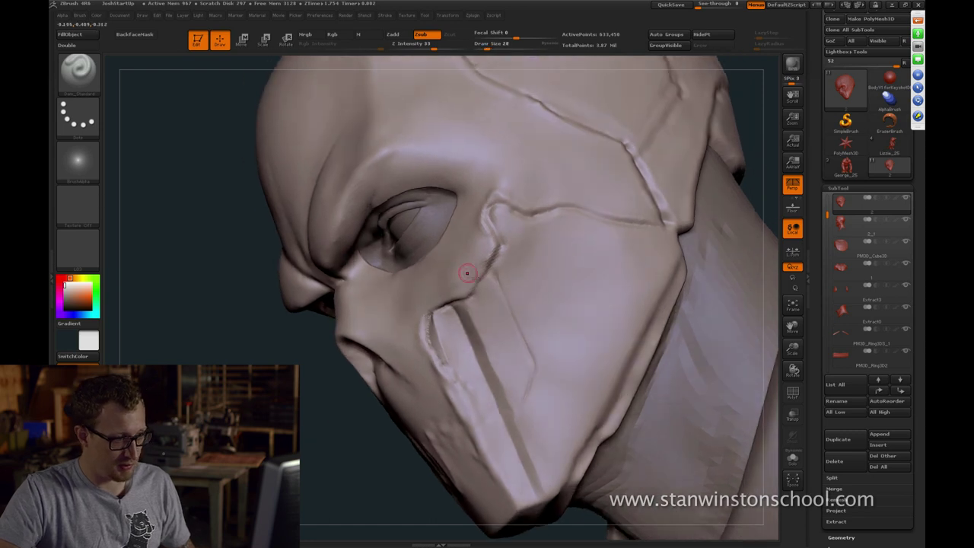
mouse_move(322, 367)
left_mouse_down()
mouse_move(303, 378)
mouse_move(304, 407)
left_mouse_up()
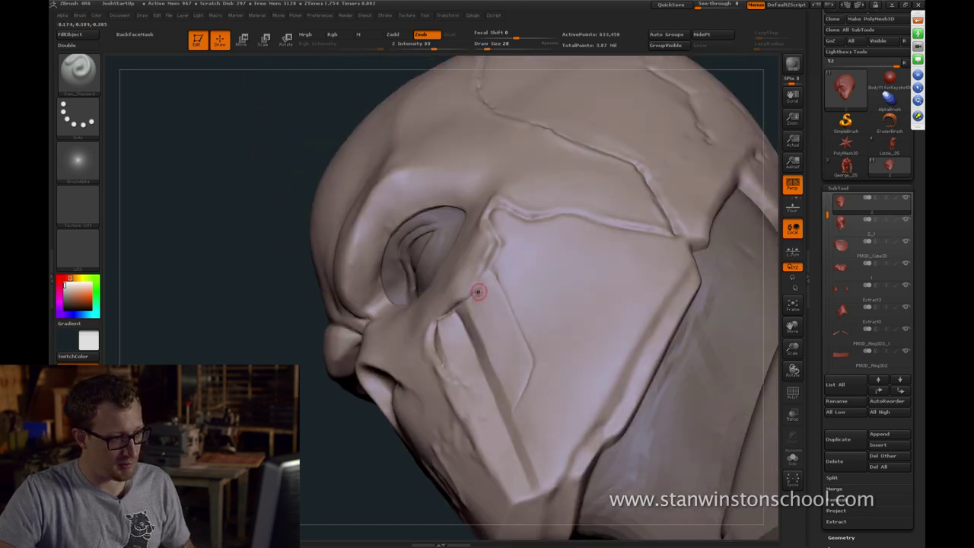
Smooth the crease where the cheekbone meets the cheek panel and refine it at draw size 14
left_click_drag(486, 271, 475, 292, "shift")
key("bracketleft")
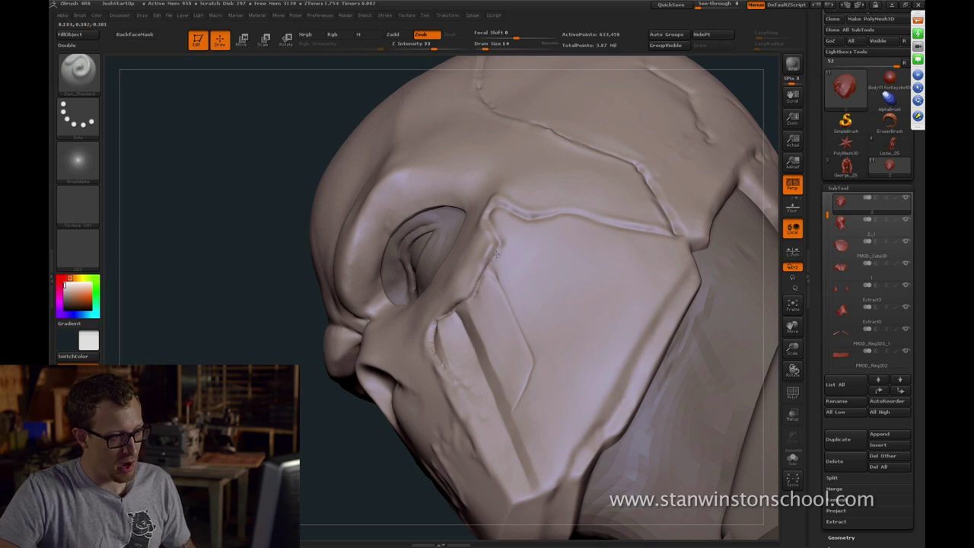
left_click_drag(414, 348, 485, 280)
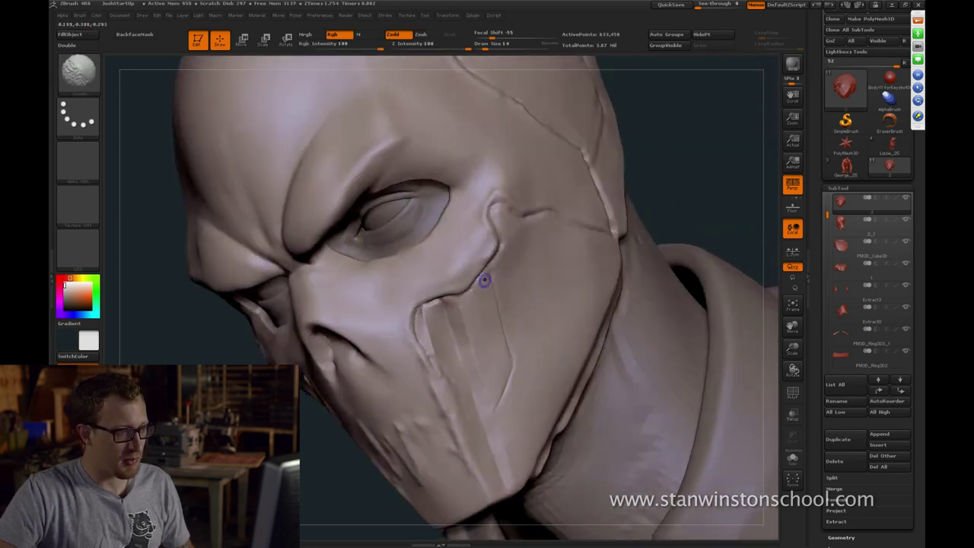
Smooth the crease at the upper end of the cheek groove and refine it with the Dam_Standard brush
mouse_move(709, 176)
left_mouse_down("shift")
mouse_move(718, 190)
mouse_move(694, 187)
left_mouse_up("shift")
left_click_drag(446, 278, 451, 279, "shift")
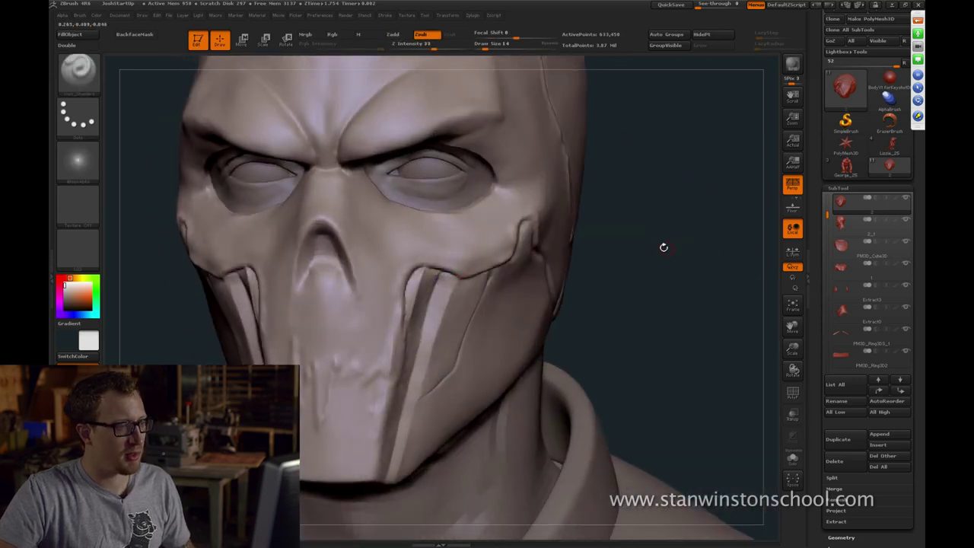
mouse_move(663, 249)
left_mouse_down()
mouse_move(720, 192)
mouse_move(663, 195)
left_mouse_up()
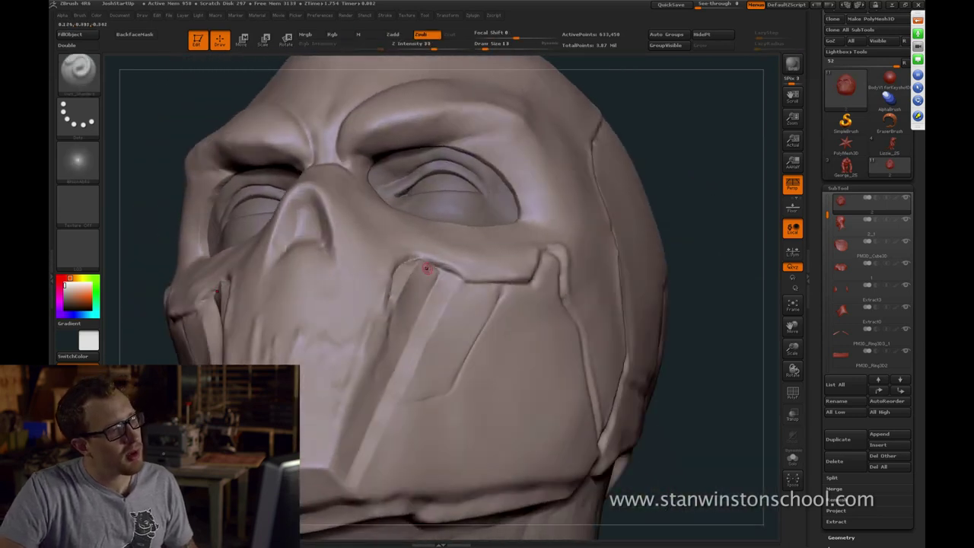
left_click_drag(743, 163, 478, 249)
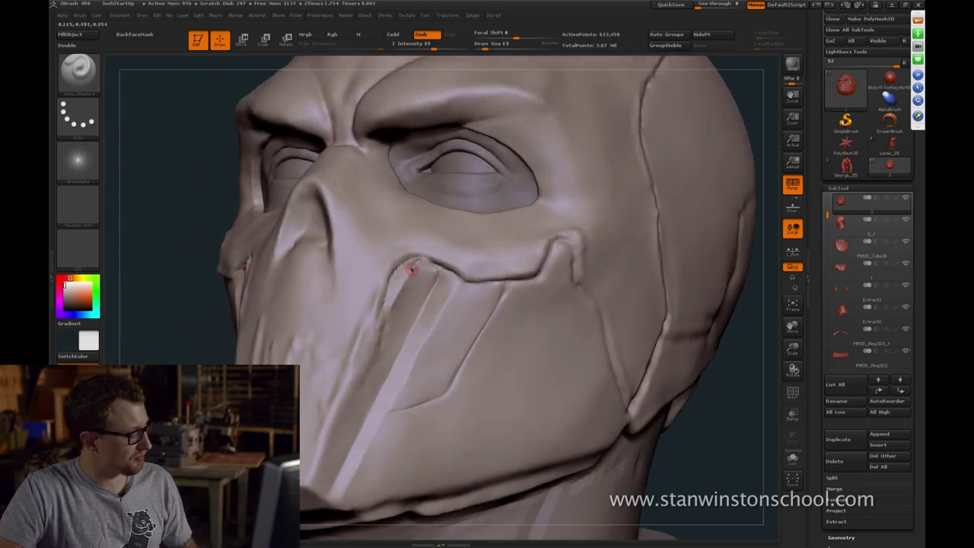
left_click_drag(171, 335, 240, 335)
mouse_move(614, 294)
left_mouse_down("alt")
mouse_move(613, 247)
mouse_move(647, 271)
mouse_move(656, 228)
mouse_move(670, 235)
mouse_move(681, 285)
mouse_move(673, 289)
left_mouse_up("alt")
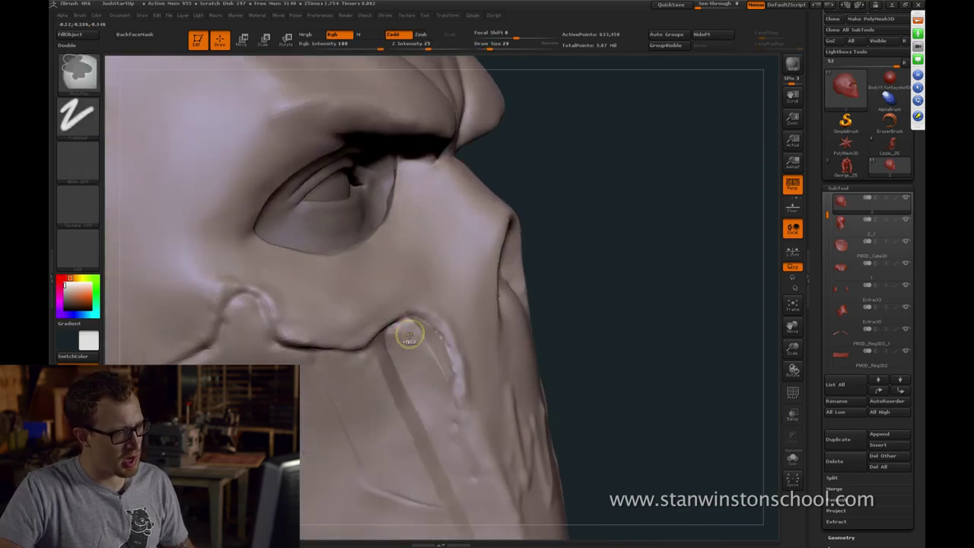
Paint a mask over the recessed upper end of the cheek groove, just inside its rim
left_click_drag(392, 340, 404, 330, "ctrl")
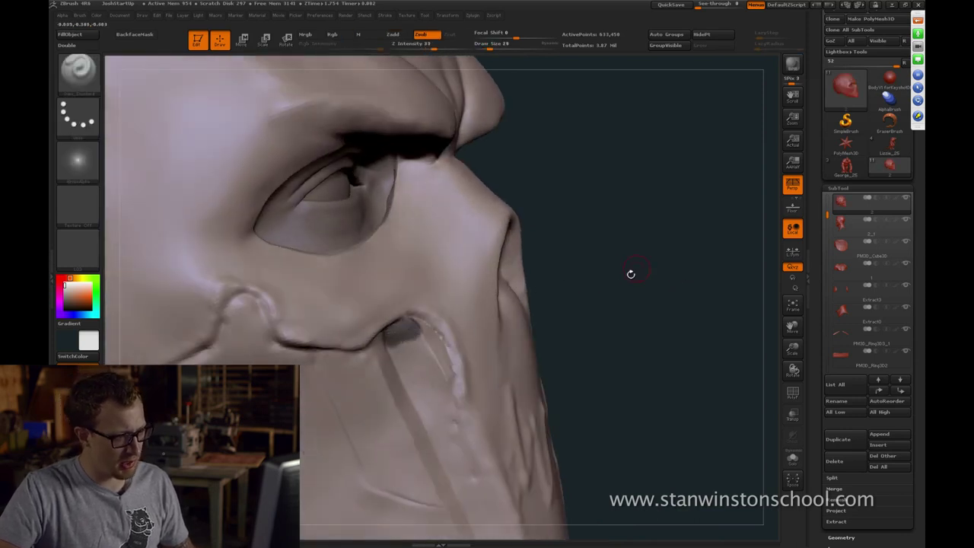
left_click_drag(631, 274, 595, 275)
mouse_move(394, 335)
left_mouse_down("ctrl")
mouse_move(412, 326)
mouse_move(446, 387)
left_mouse_up("ctrl")
key("s")
left_click(434, 360)
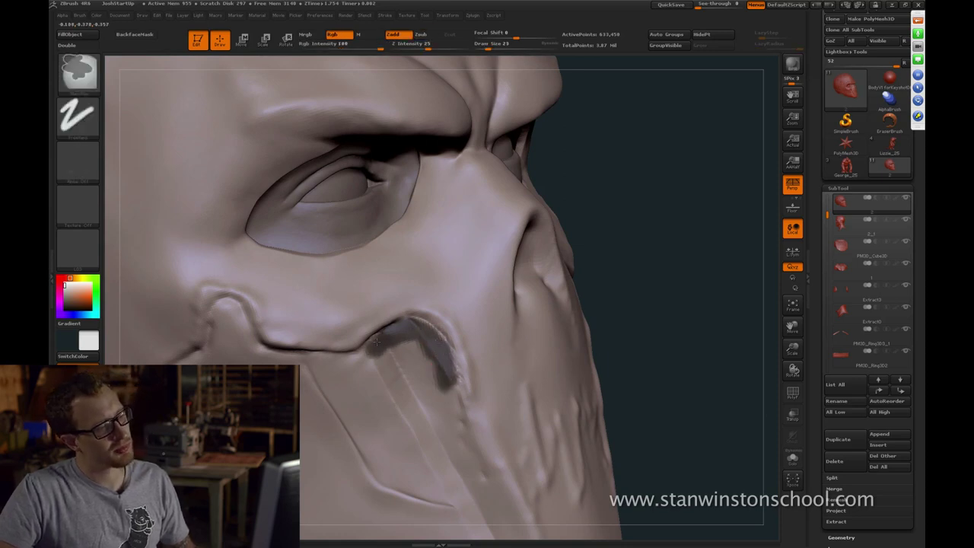
left_click_drag(390, 340, 434, 396, "ctrl")
left_click_drag(386, 360, 388, 370, "ctrl")
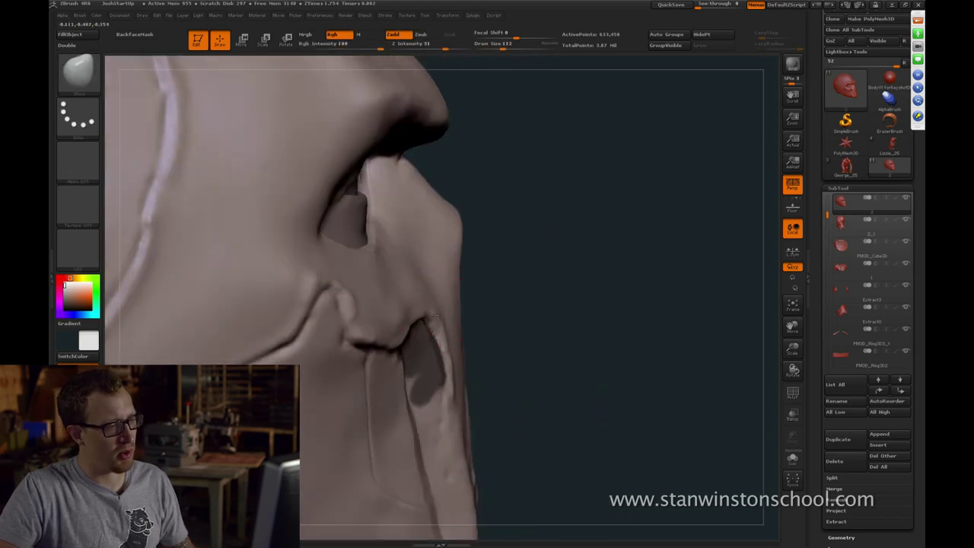
Adjust the rim around the masked cheek groove with the Move brush at draw size 80 and check the whole bust from the front
mouse_move(542, 298)
left_mouse_down()
mouse_move(648, 276)
mouse_move(655, 309)
left_mouse_up()
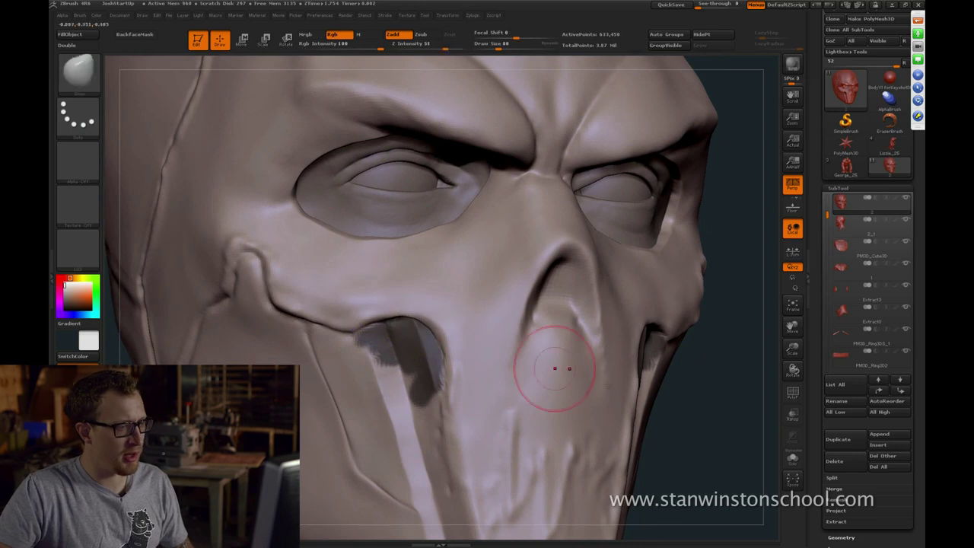
mouse_move(685, 417)
left_mouse_down("ctrl")
mouse_move(704, 428)
mouse_move(719, 403)
left_mouse_up("ctrl")
key("f")
left_click_drag(726, 276, 708, 261, "shift")
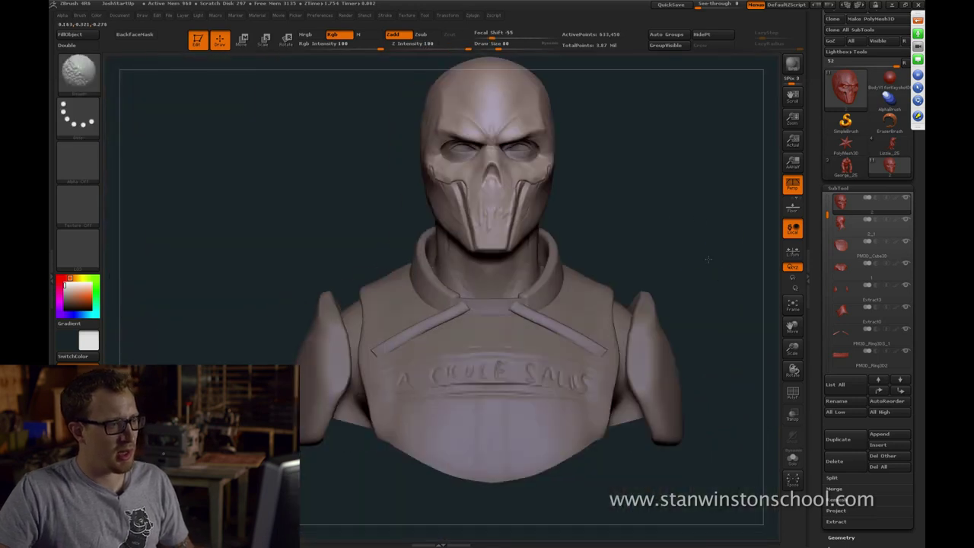
Touch up the mask inside the upper end of the cheek groove at draw size 29
mouse_move(696, 200)
left_mouse_down("alt")
mouse_move(619, 252)
mouse_move(689, 344)
mouse_move(638, 344)
left_mouse_up("alt")
key("s")
left_click(583, 331)
left_click_drag(571, 313, 539, 337, "ctrl")
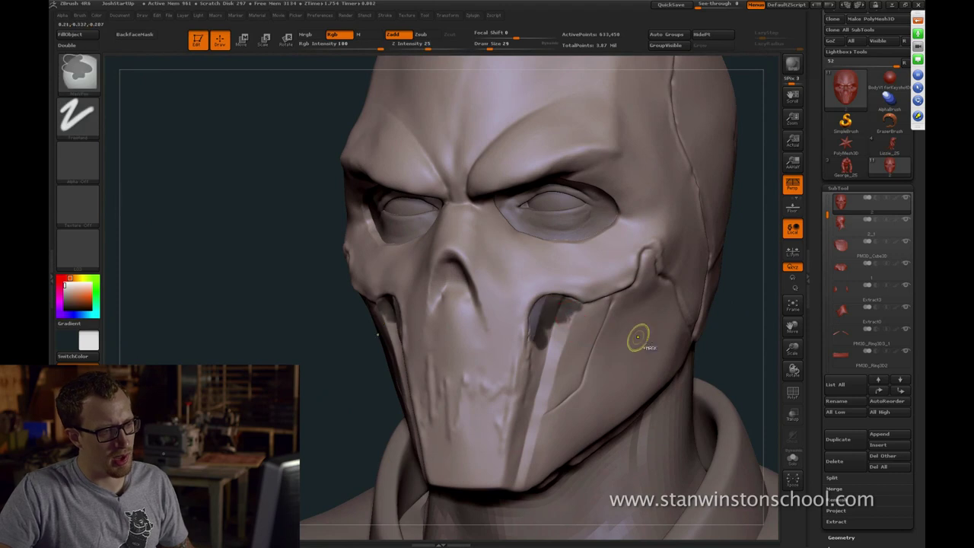
Invert the mask and reshape the exposed upper end of the cheek groove with the Move brush at draw size 59
left_click(742, 355, "ctrl")
left_click_drag(722, 345, 740, 343)
key("s")
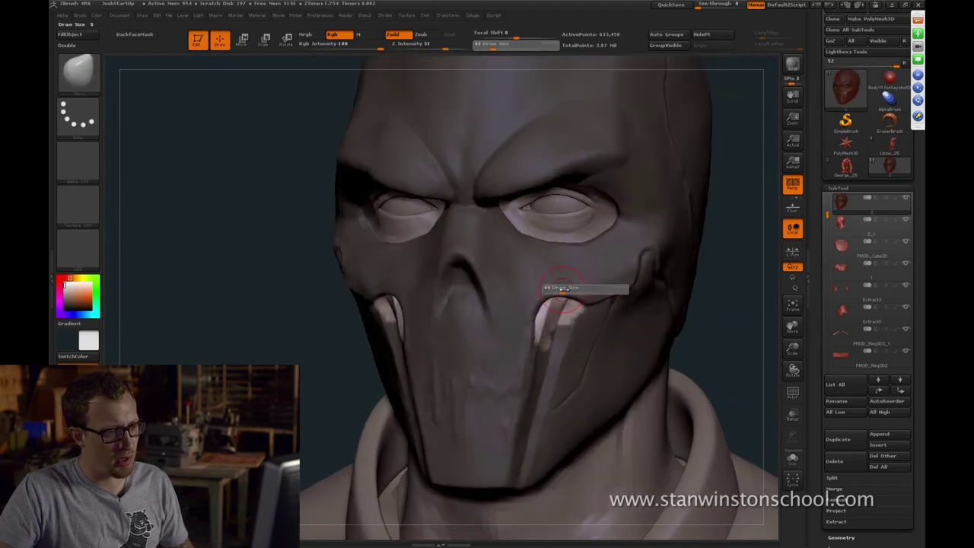
left_click(564, 291)
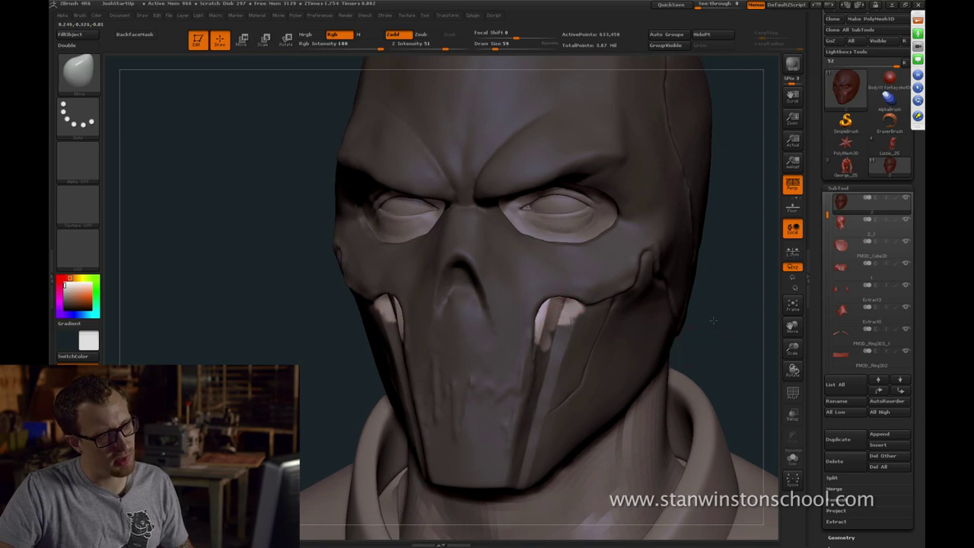
Invert the mask back and refine the groove's rim from below with the Move brush at draw size 31
mouse_move(714, 320)
left_mouse_down()
mouse_move(705, 268)
mouse_move(717, 284)
left_mouse_up()
key("s")
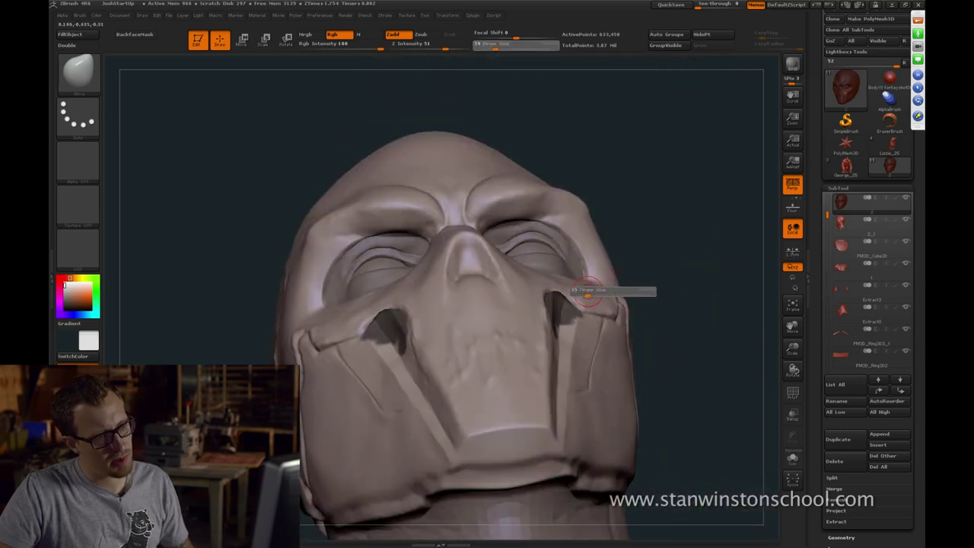
left_click(588, 292)
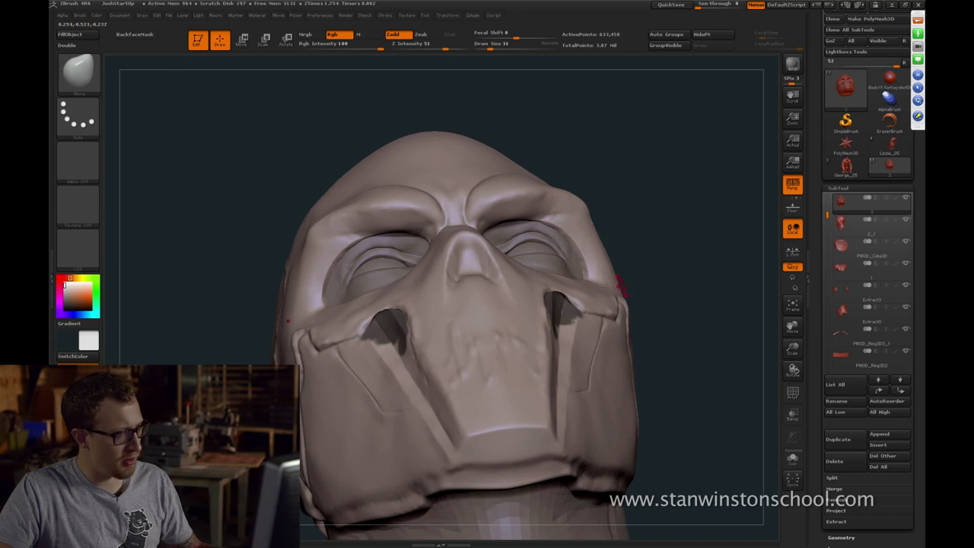
Thicken the rim above the masked cheek groove with the Inflate brush at draw size 46
key("b")
key("i")
key("n")
mouse_move(681, 252)
left_mouse_down()
mouse_move(691, 267)
mouse_move(567, 295)
left_mouse_up()
key("bracketright")
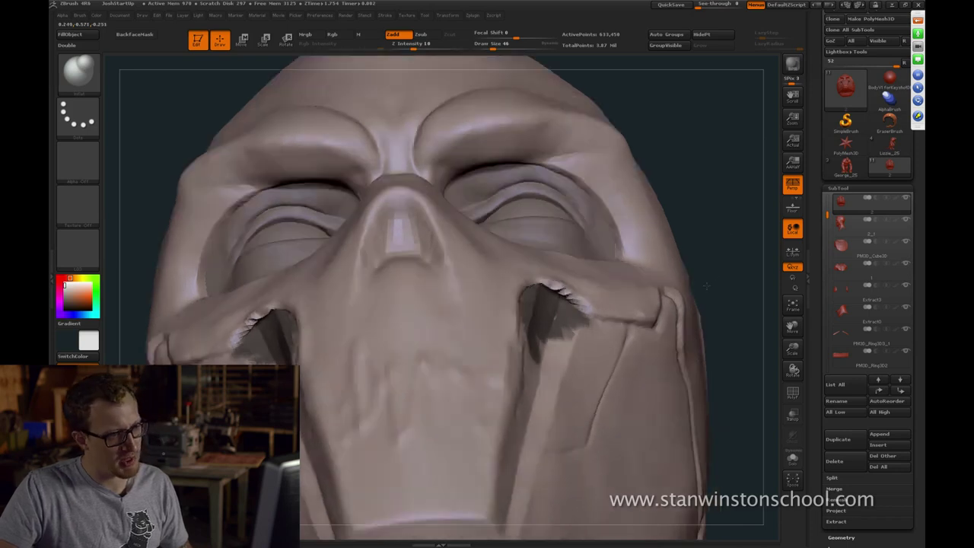
Smooth the inflated rim of the cheek groove and clear the mask
key("b")
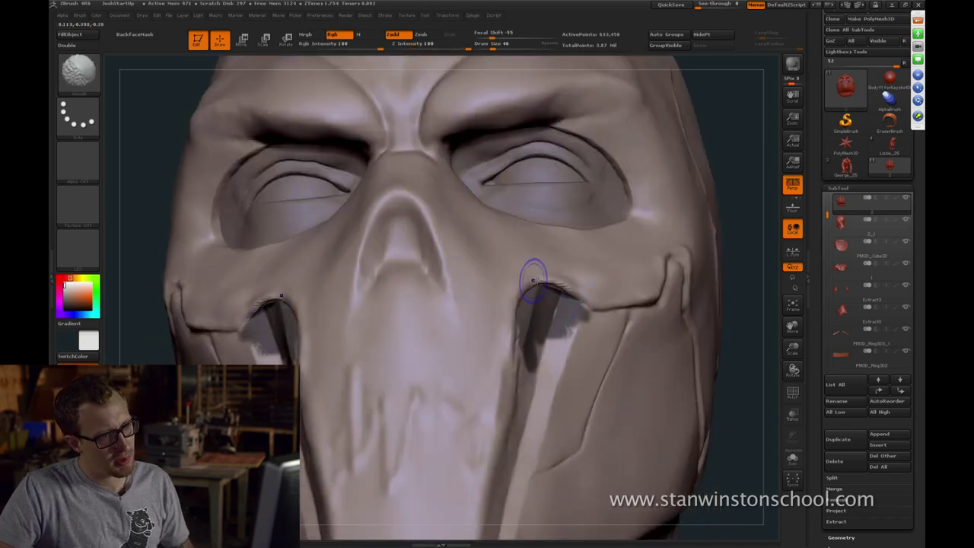
left_click_drag(749, 274, 754, 277)
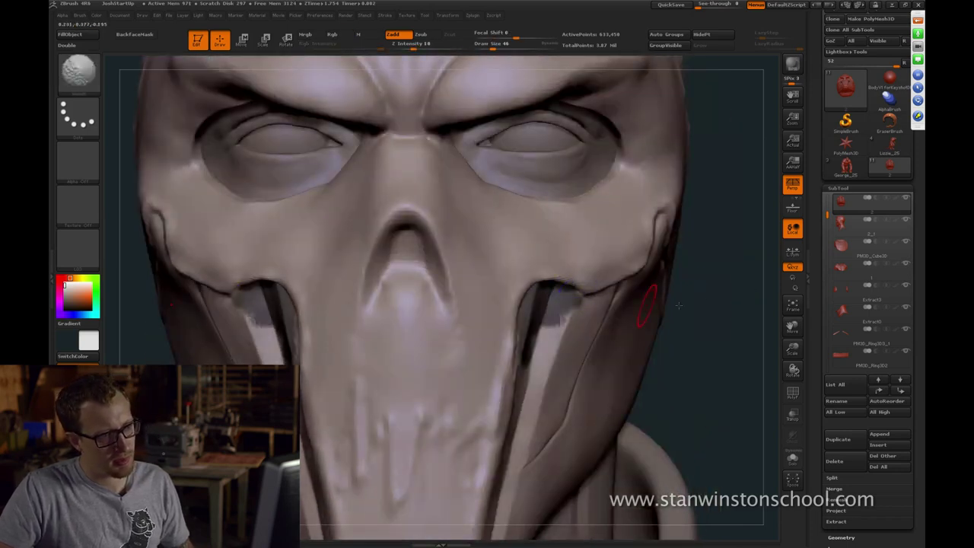
left_click_drag(749, 266, 761, 262)
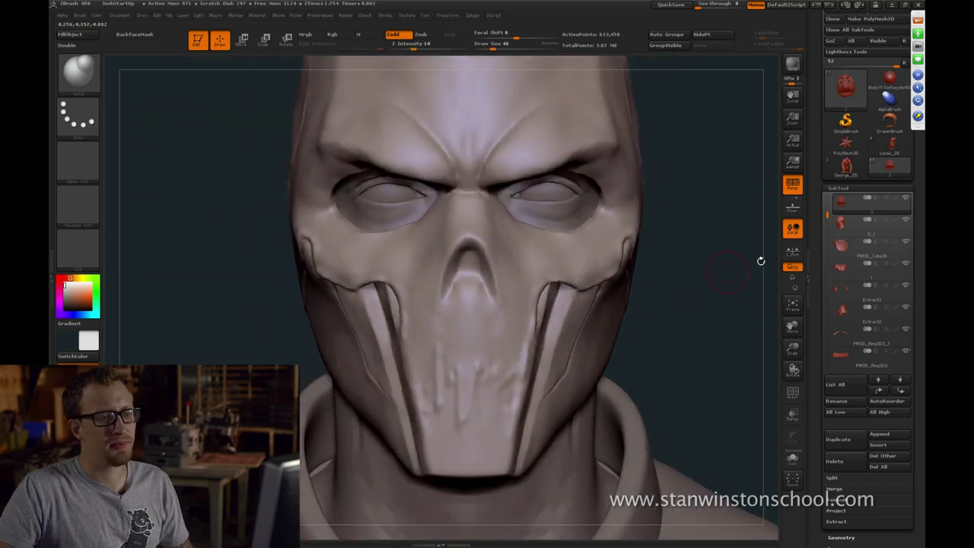
Switch to the inner head subtool 2_1 and bring up the Move brush at draw size 62 for the cheek groove area
left_click(835, 228)
key("b")
key("m")
key("v")
key("s")
left_click_drag(556, 309, 560, 306)
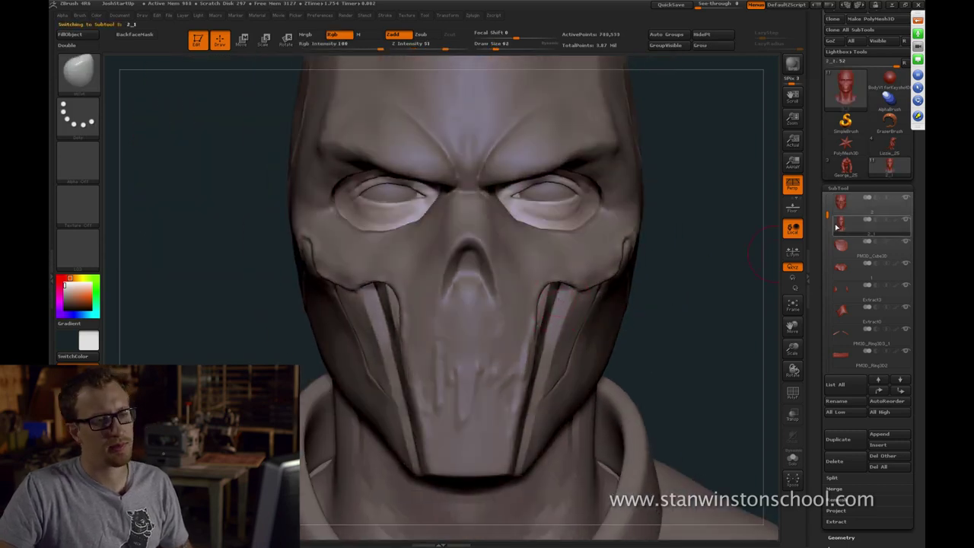
Return to the skull mask subtool and adjust the cheekbone's lower edge with the Move brush, reducing the draw size to 14
left_click(841, 207)
left_click_drag(716, 290, 533, 268, "alt")
key("s")
left_click_drag(487, 265, 479, 268)
left_click_drag(727, 299, 777, 299)
key("s")
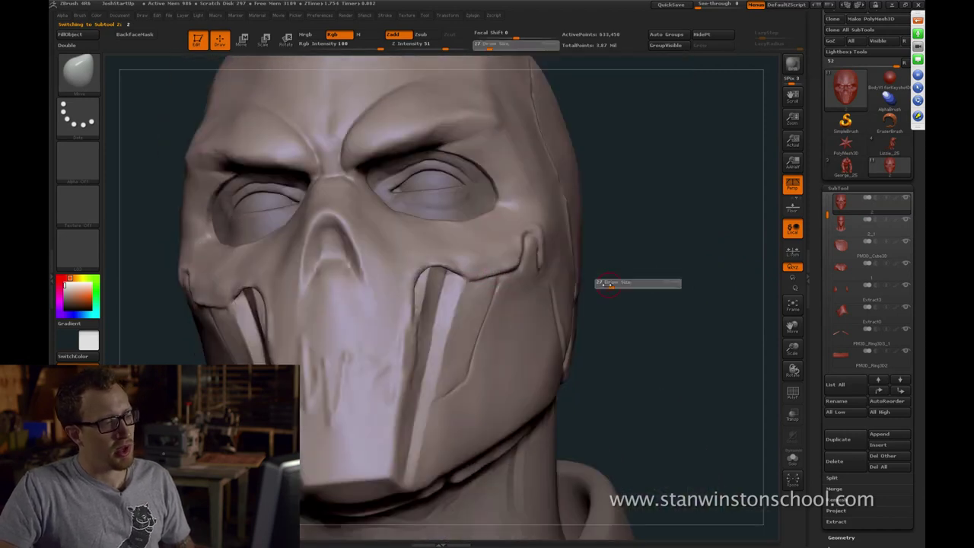
left_click(608, 284)
Paint a mask over the upper part of the cheek panel directly beneath the cheekbone
left_click_drag(460, 283, 463, 280, "ctrl")
left_click_drag(647, 288, 571, 286)
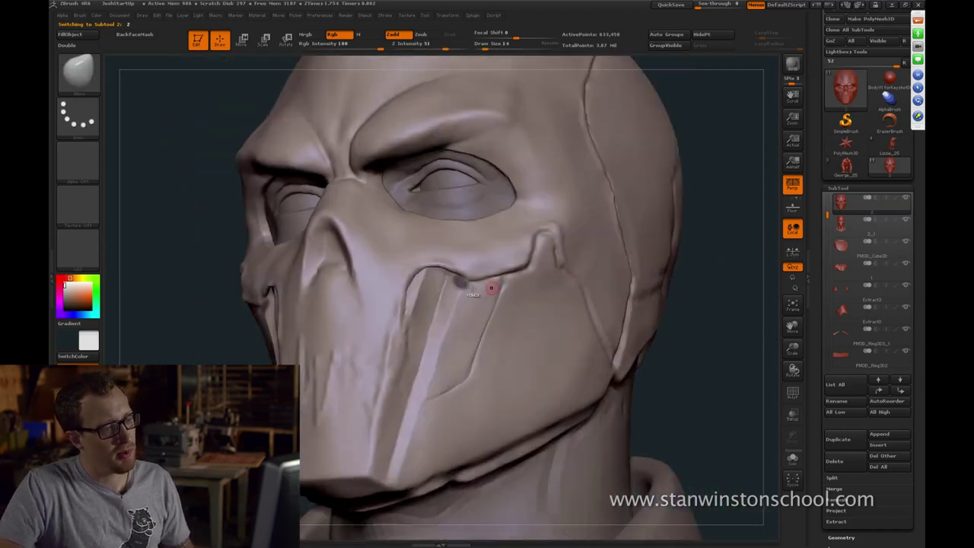
left_click_drag(459, 285, 466, 289, "ctrl")
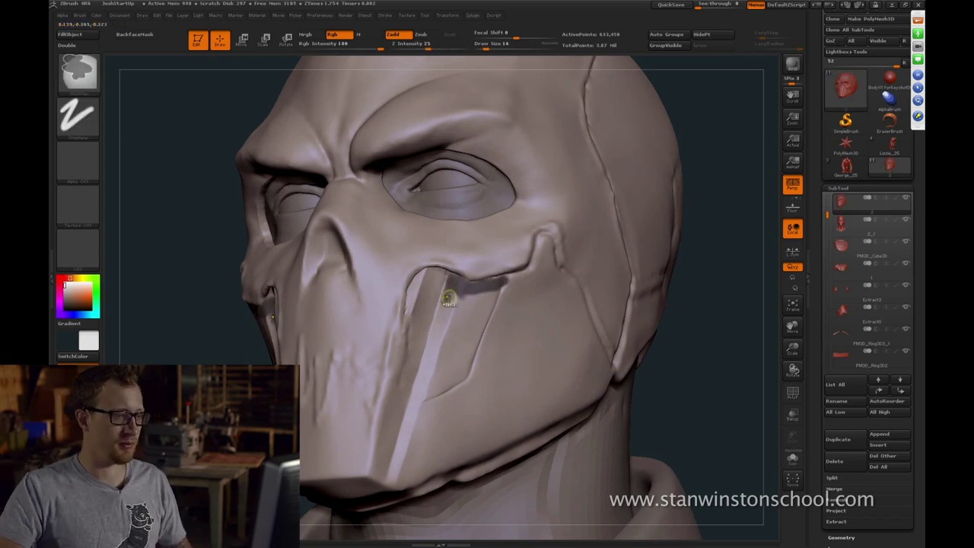
mouse_move(448, 296)
left_mouse_down("ctrl")
mouse_move(457, 314)
mouse_move(497, 307)
left_mouse_up("ctrl")
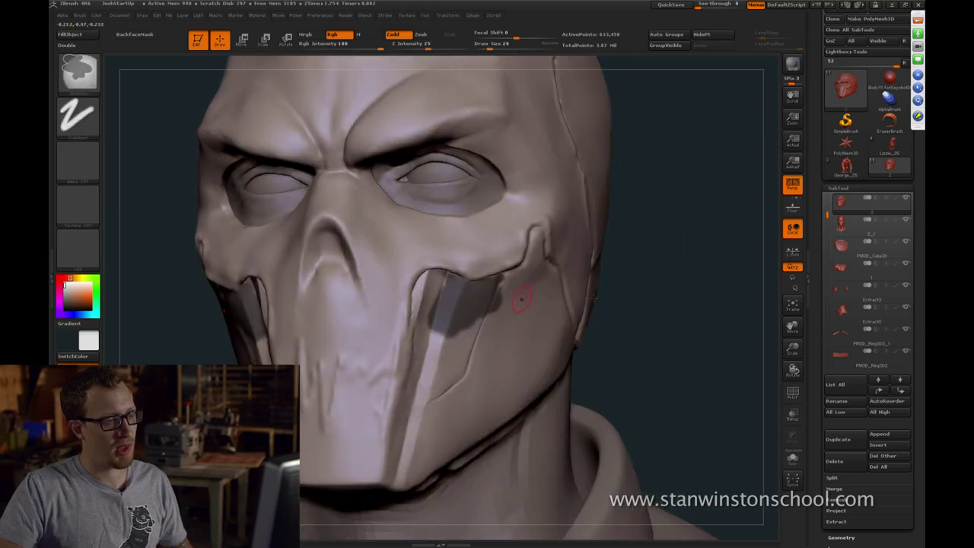
Invert the mask to reshape the upper cheek panel with the Move brush at draw size 74, then clear the mask
key("ctrl+i")
key("s")
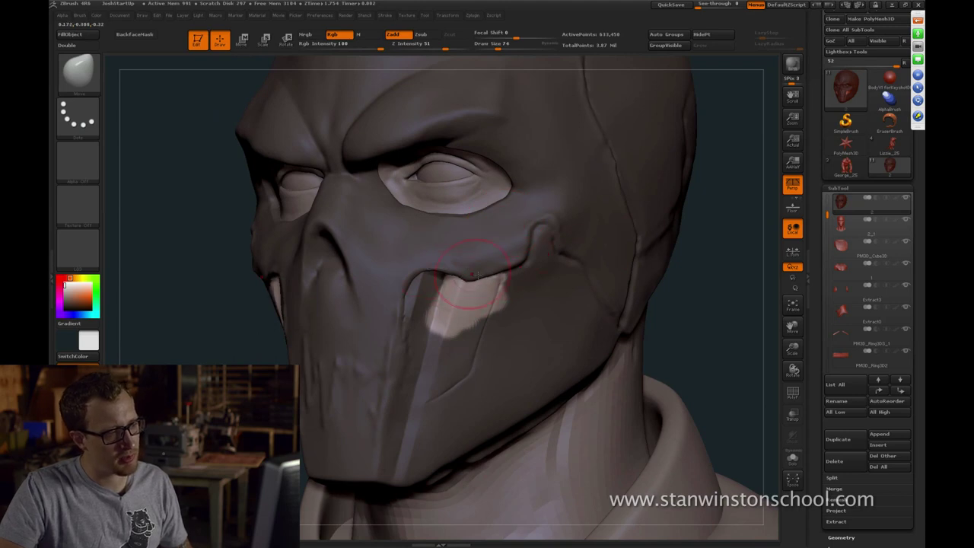
left_click(267, 354, "ctrl")
key("s")
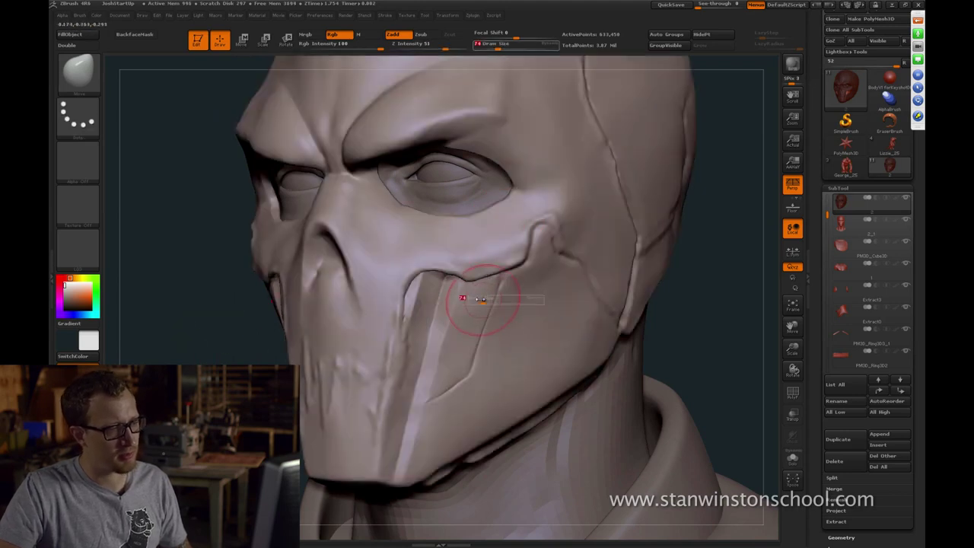
left_click_drag(480, 299, 477, 300)
left_click_drag(736, 306, 720, 334, "ctrl")
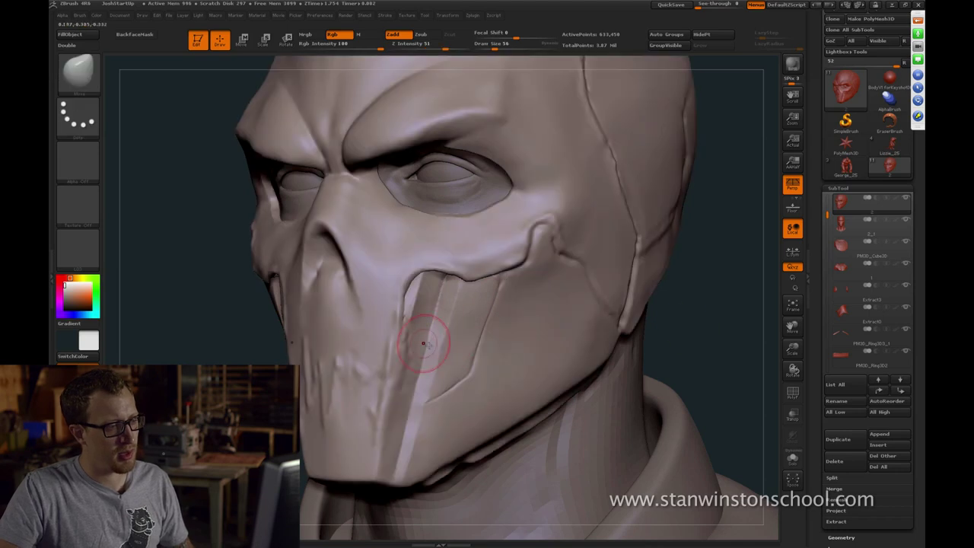
Adjust the edge of the strip along the cheek groove with the Move brush at draw size 29
key("s")
left_click_drag(439, 347, 437, 348)
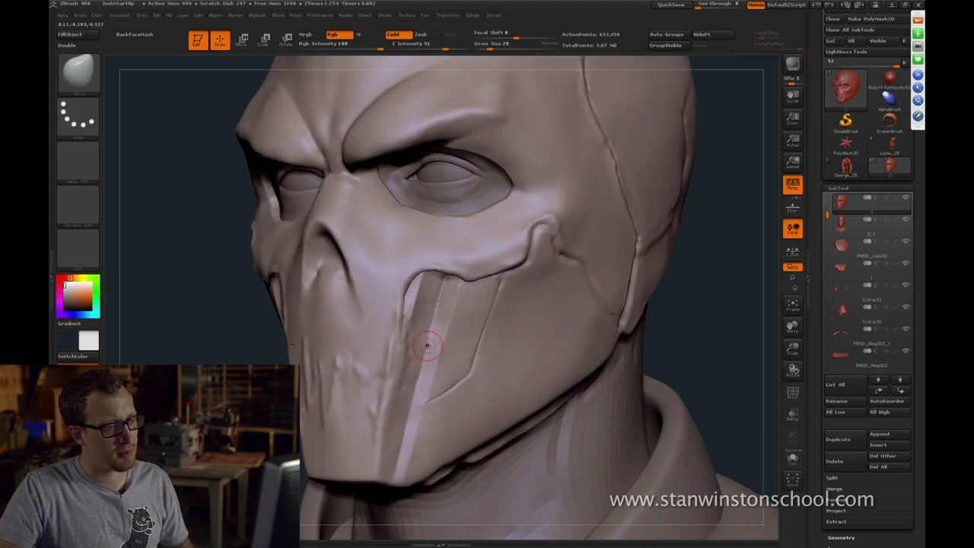
right_click_drag(349, 378, 396, 363)
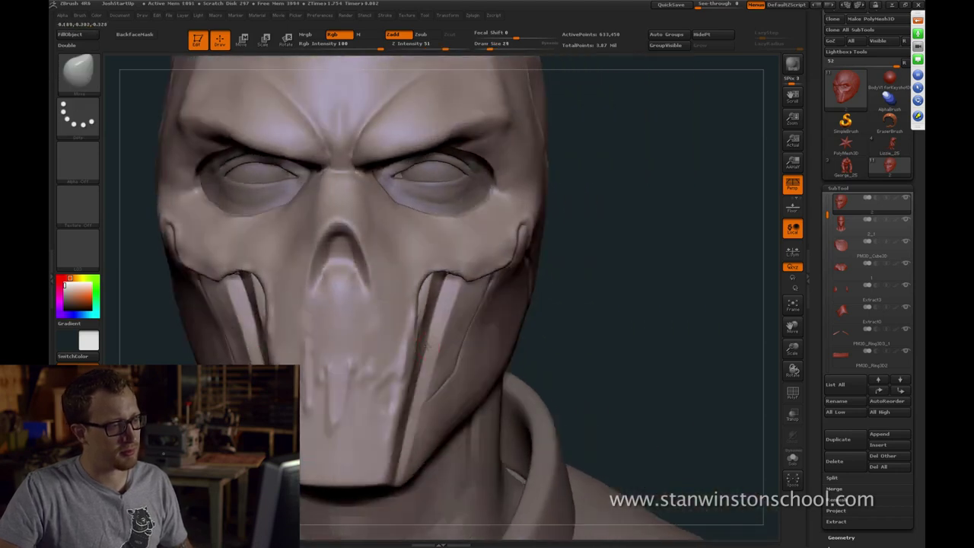
Flatten the strip beside the cheek groove with the hPolish brush at draw size 22
key("b")
key("i")
key("n")
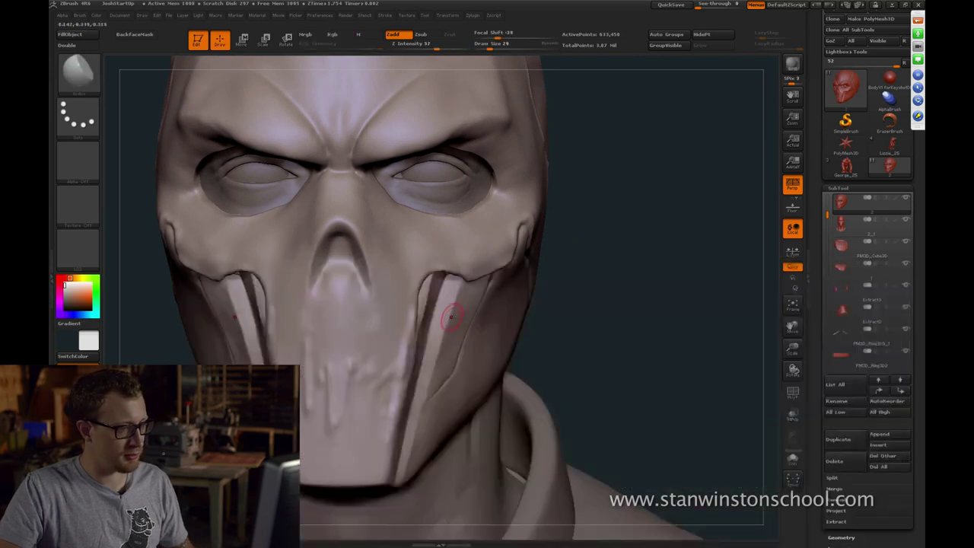
key("bracketleft")
left_click_drag(576, 314, 474, 308)
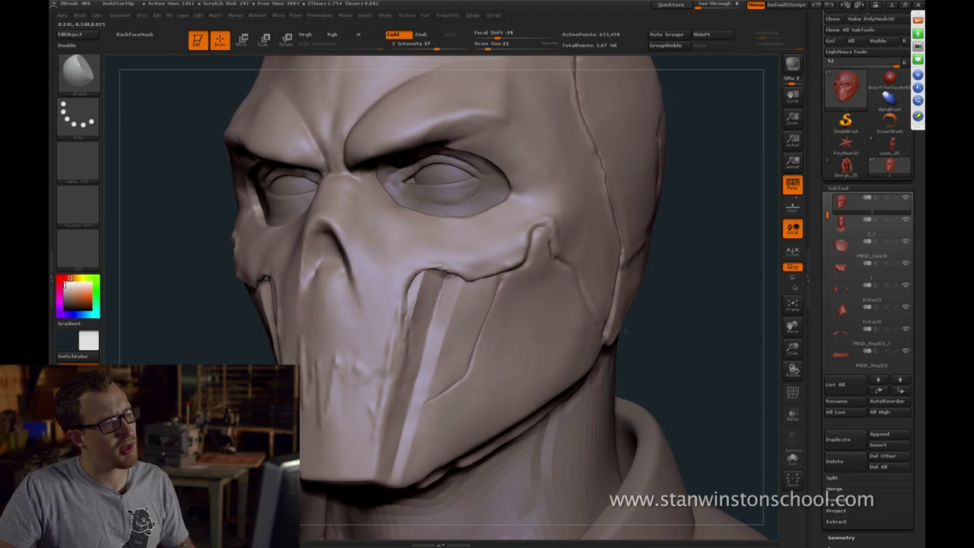
Carve the inner edge of the cheek groove with Dam_Standard, undoing the first stroke and reworking the line at draw size 17
key("b")
key("d")
key("s")
key("s")
left_click(409, 320)
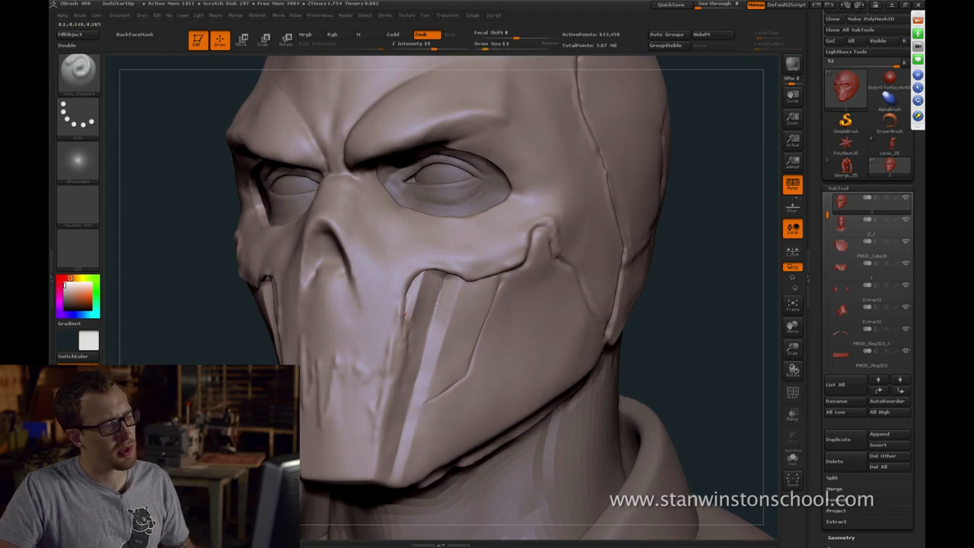
key("ctrl+z")
key("s")
left_click(404, 353)
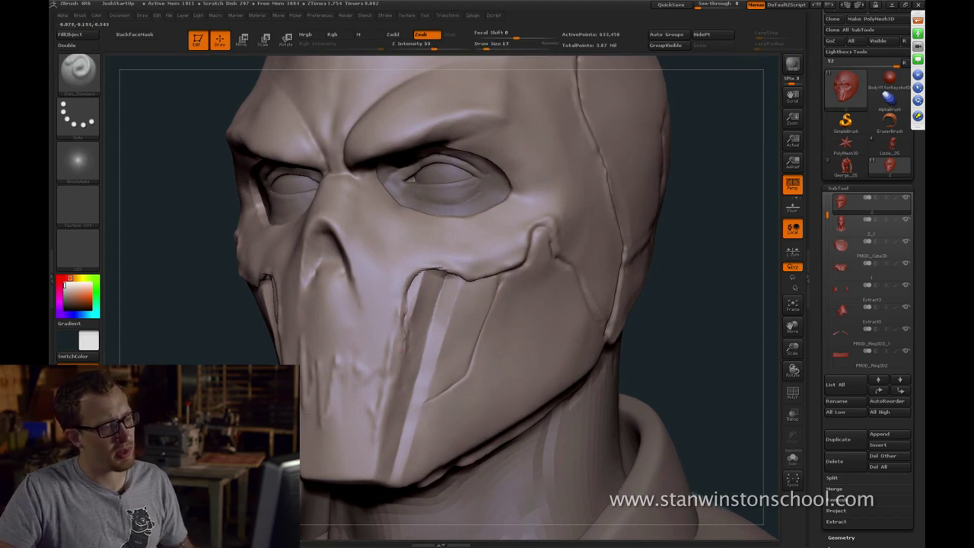
Deepen the upper end of the outer cheek panel line beneath the cheekbone rim with Dam_Standard at draw size 14
mouse_move(372, 428)
right_mouse_down()
mouse_move(386, 435)
mouse_move(426, 384)
mouse_move(626, 274)
mouse_move(676, 268)
mouse_move(669, 262)
right_mouse_up()
mouse_move(668, 261)
left_mouse_down()
mouse_move(660, 215)
mouse_move(669, 251)
mouse_move(645, 238)
mouse_move(663, 244)
left_mouse_up()
left_click_drag(195, 309, 343, 233)
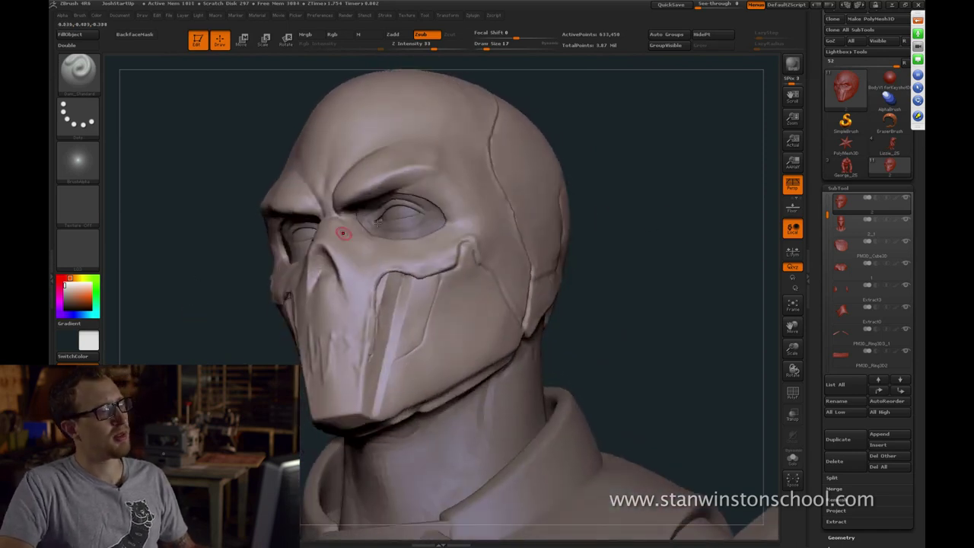
left_click_drag(242, 350, 415, 395)
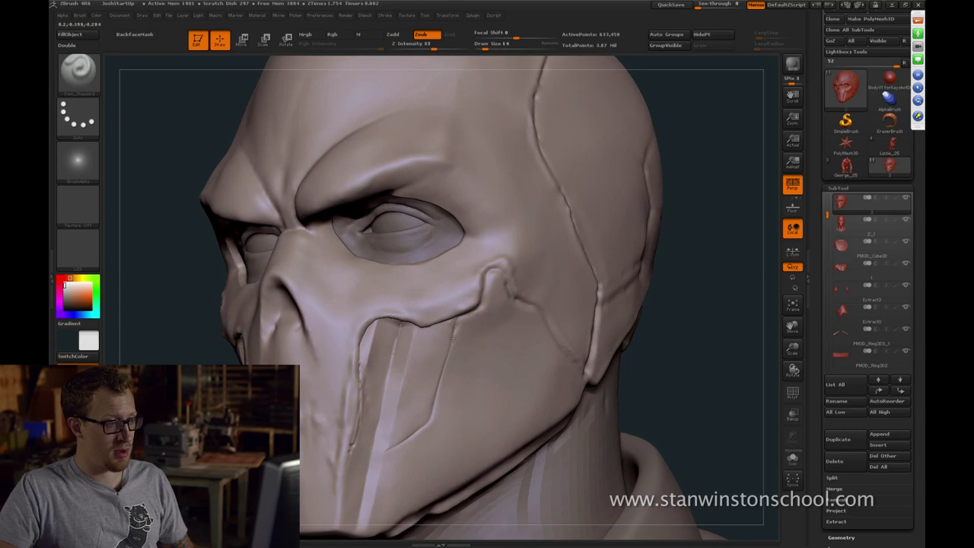
key("bracketleft")
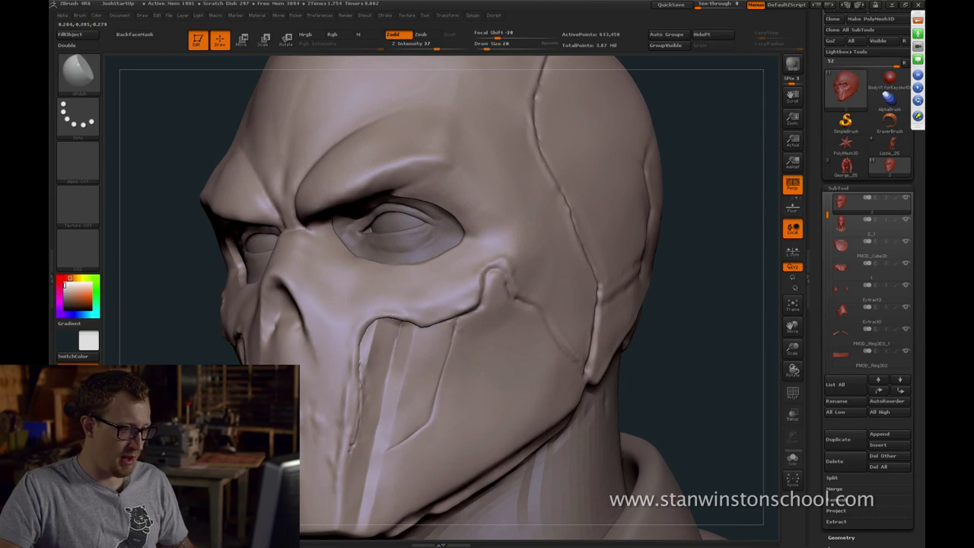
Flatten the surface beside the upper cheek panel line with hPolish, adjusting the draw size between 18 and 29
left_click_drag(653, 339, 639, 326)
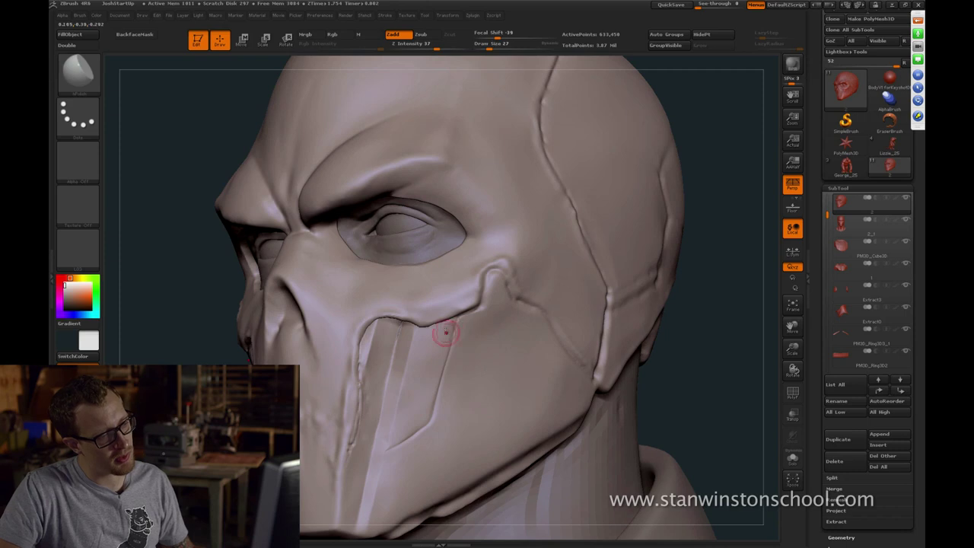
key("s")
left_click_drag(451, 330, 449, 330)
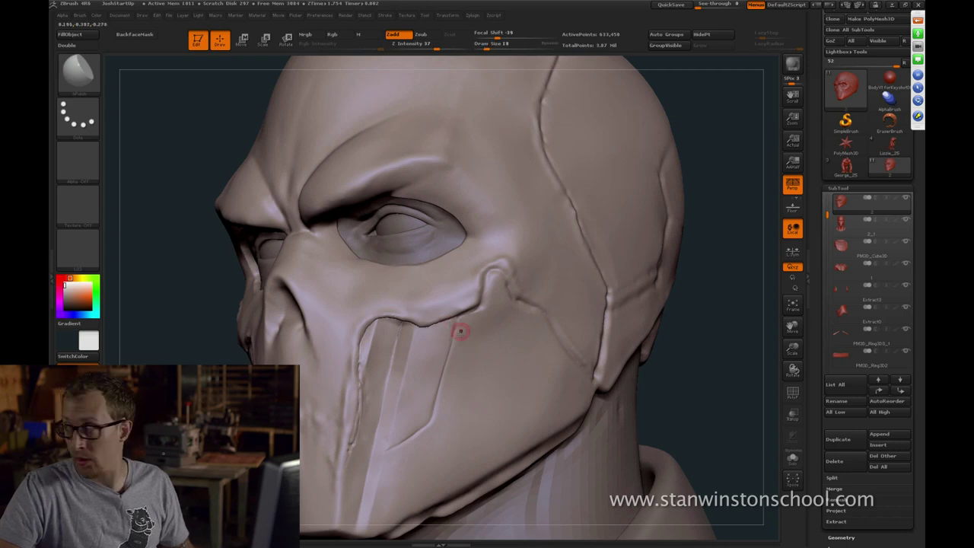
key("]")
left_click_drag(682, 356, 666, 354)
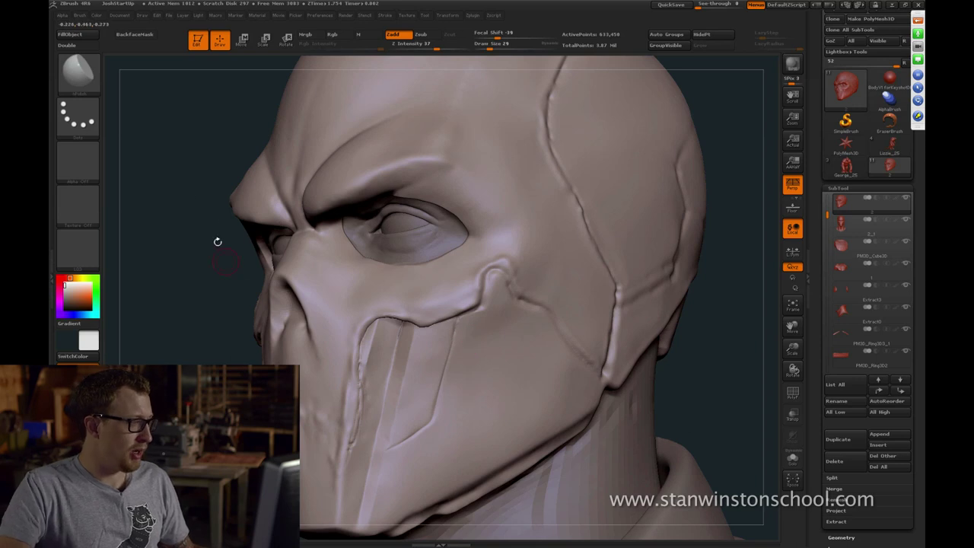
Carve the long cheek panel line crisply from the cheekbone rim to its lower corner with Dam_Standard at draw size 12
left_click(92, 78)
left_click(448, 82)
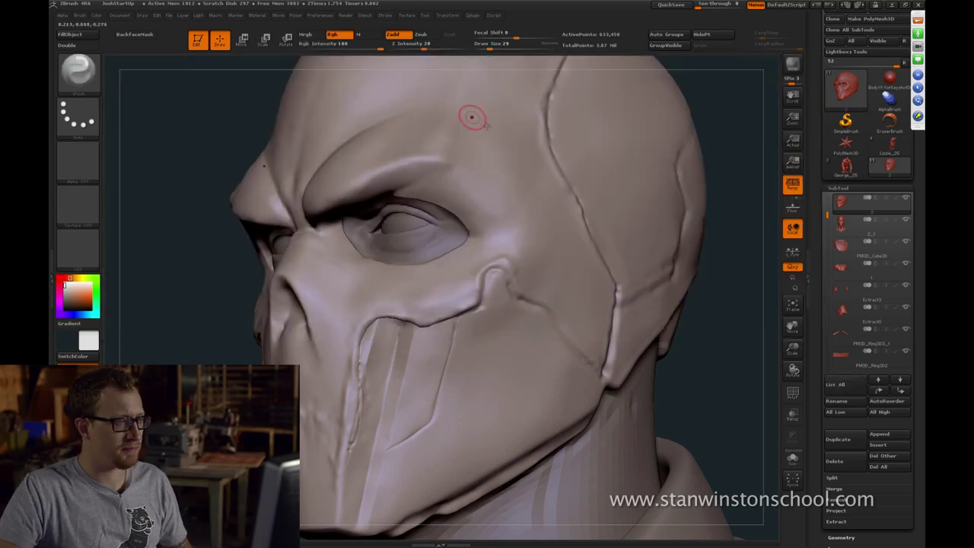
key("bracketleft")
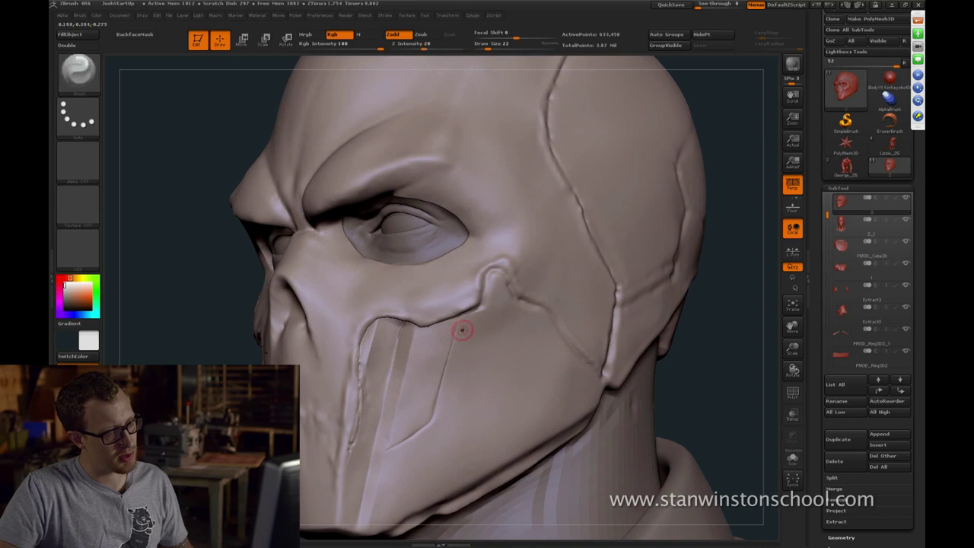
key("b")
key("d")
key("s")
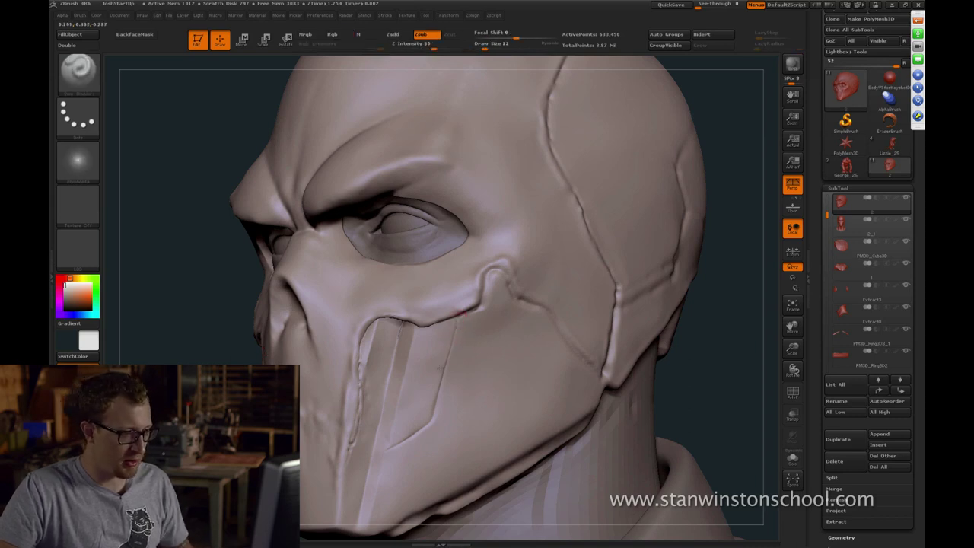
mouse_move(709, 334)
left_mouse_down()
mouse_move(701, 200)
mouse_move(640, 150)
mouse_move(696, 106)
mouse_move(637, 213)
mouse_move(652, 187)
mouse_move(627, 169)
mouse_move(653, 191)
mouse_move(558, 197)
left_mouse_up()
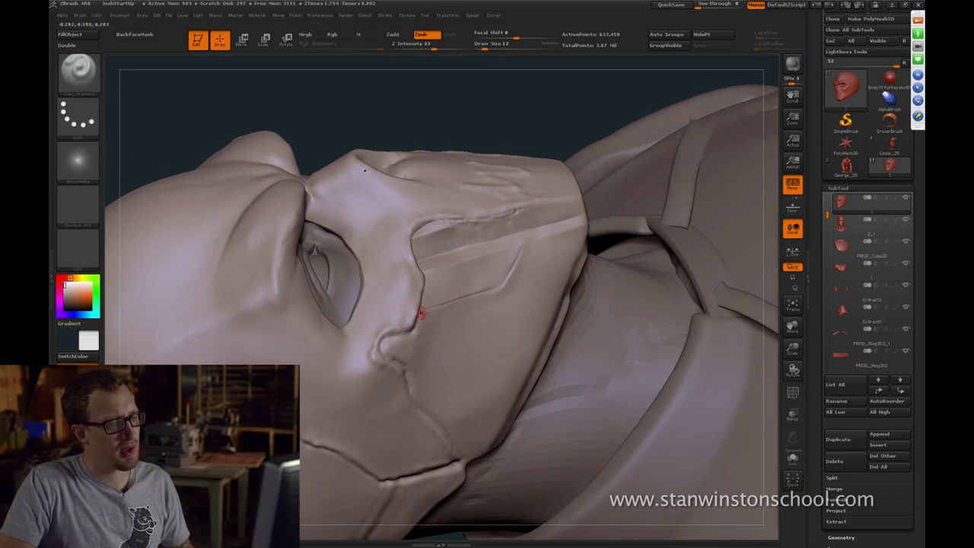
left_click_drag(477, 294, 503, 288)
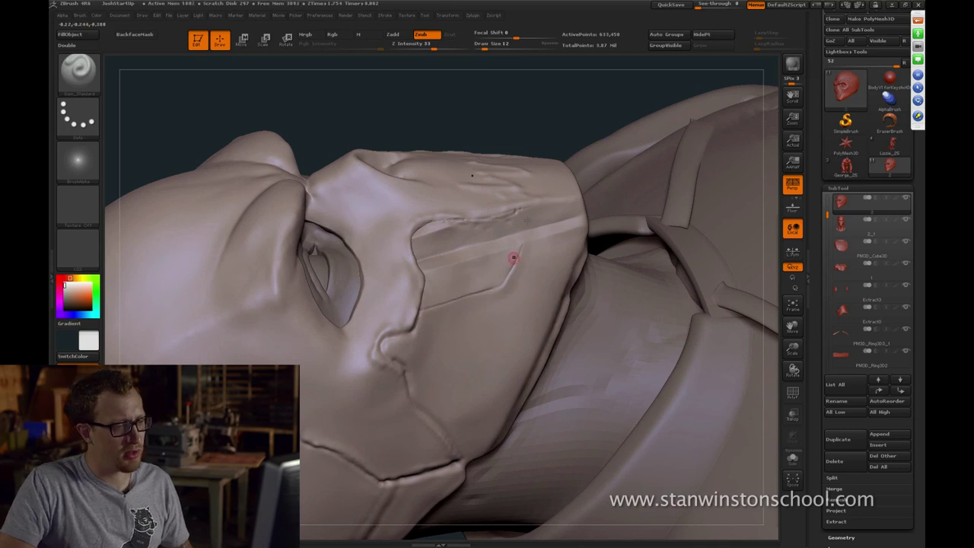
Flatten the area around the cheek panel line's lower corner with hPolish at draw sizes 55 and 44, undoing an unwanted stroke
left_click_drag(514, 125, 496, 128)
key("alt")
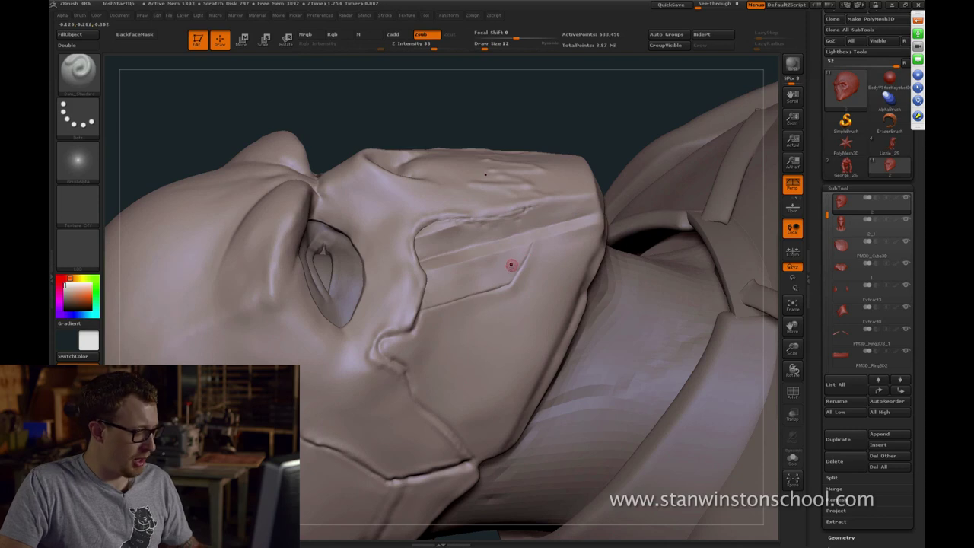
key("b")
key("h")
key("p")
key("s")
mouse_move(507, 286)
left_mouse_down()
mouse_move(517, 288)
mouse_move(525, 269)
left_mouse_up()
key("s")
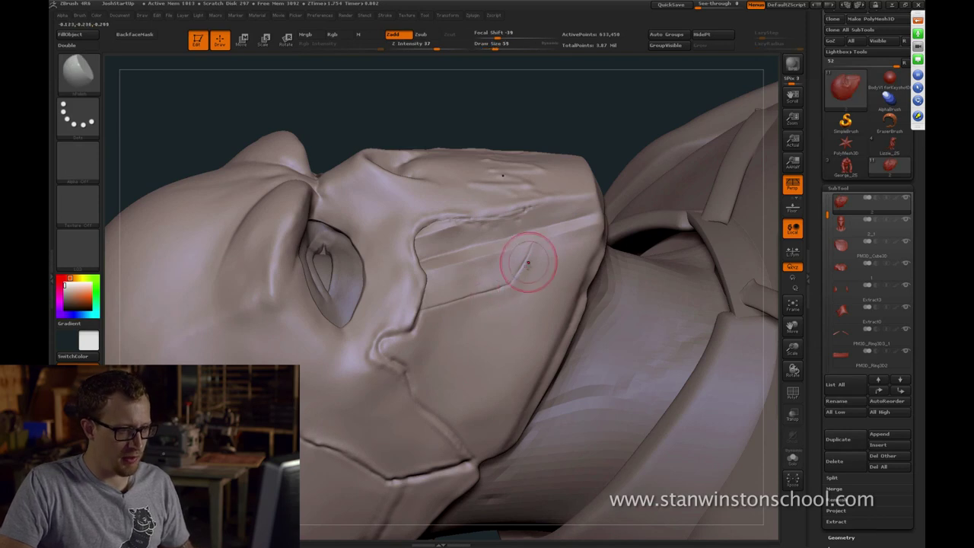
left_click_drag(470, 309, 544, 260)
key("ctrl+z")
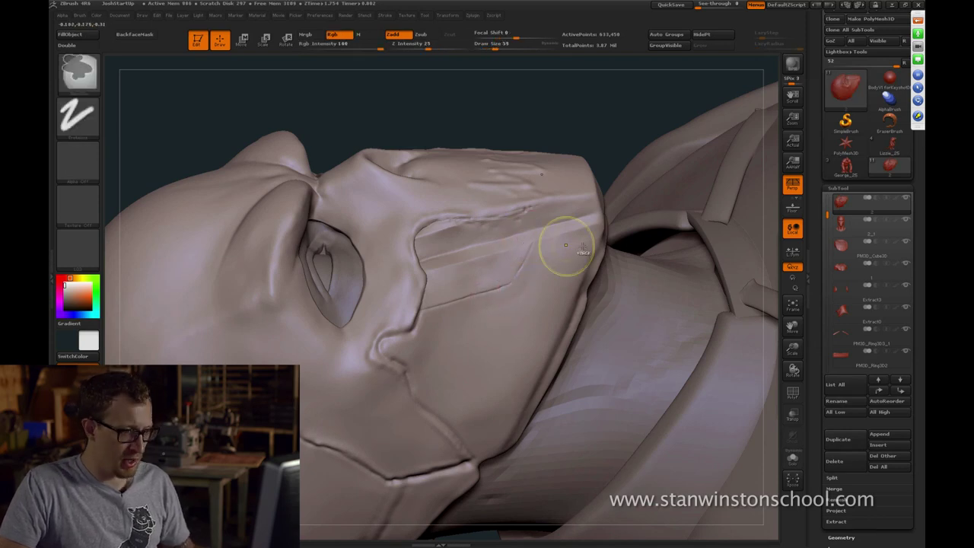
key("shift")
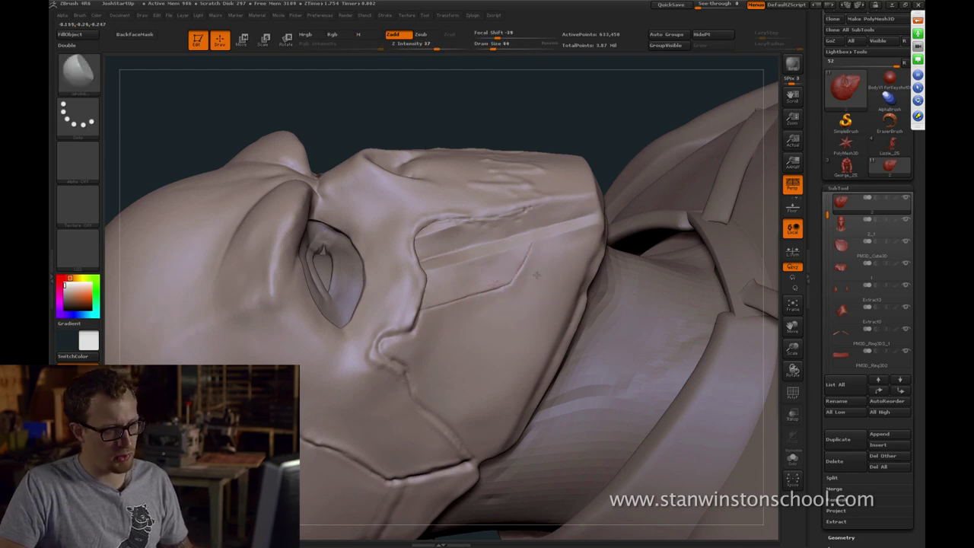
Recut the short line from the cheek panel's lower corner to the groove strip with Dam_Standard at draw size 9
key("b")
key("d")
key("s")
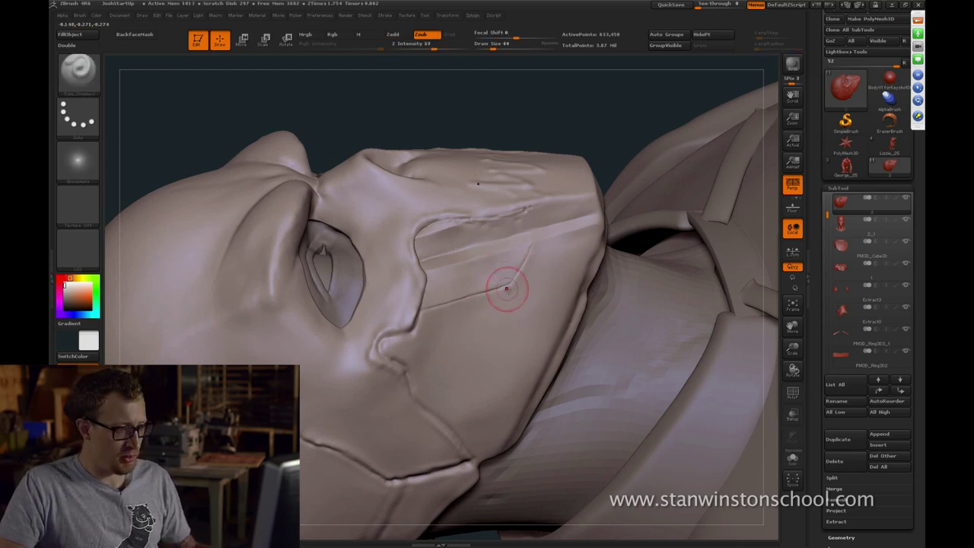
key("s")
left_click_drag(507, 289, 495, 290)
key("]")
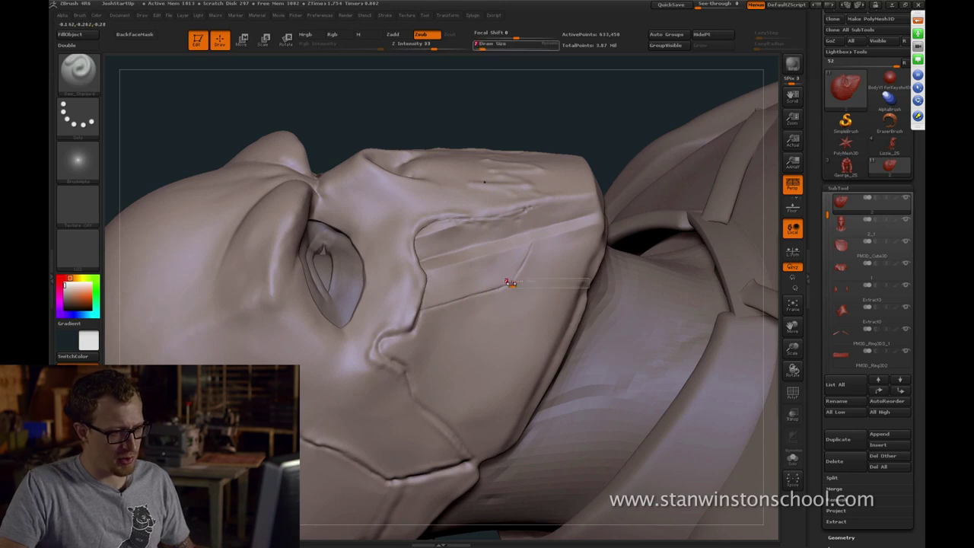
left_click_drag(593, 129, 535, 234)
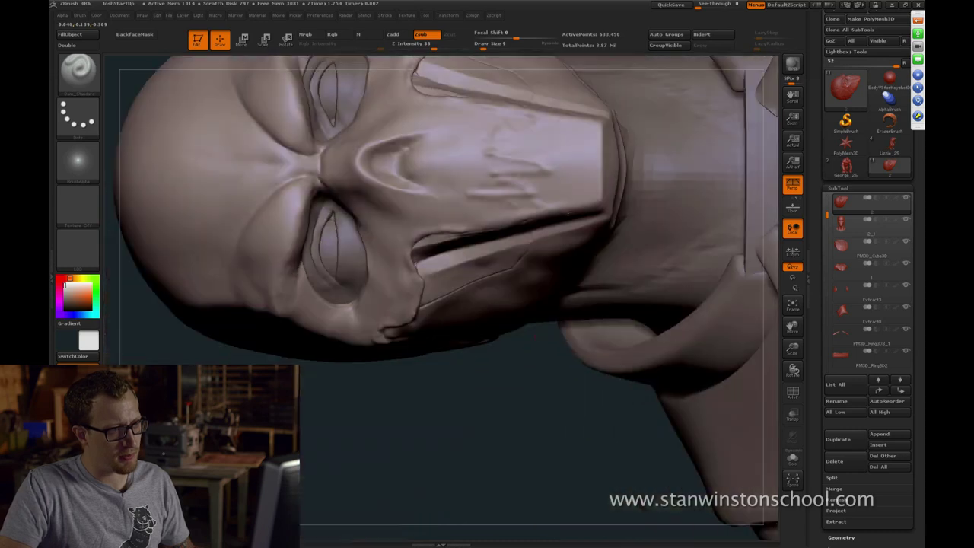
left_click_drag(529, 410, 529, 255)
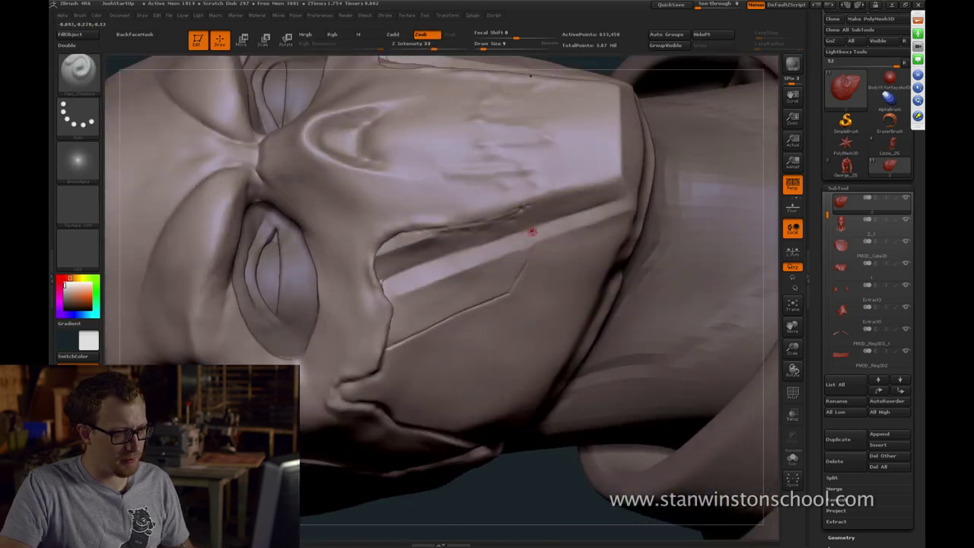
left_click_drag(494, 504, 500, 363)
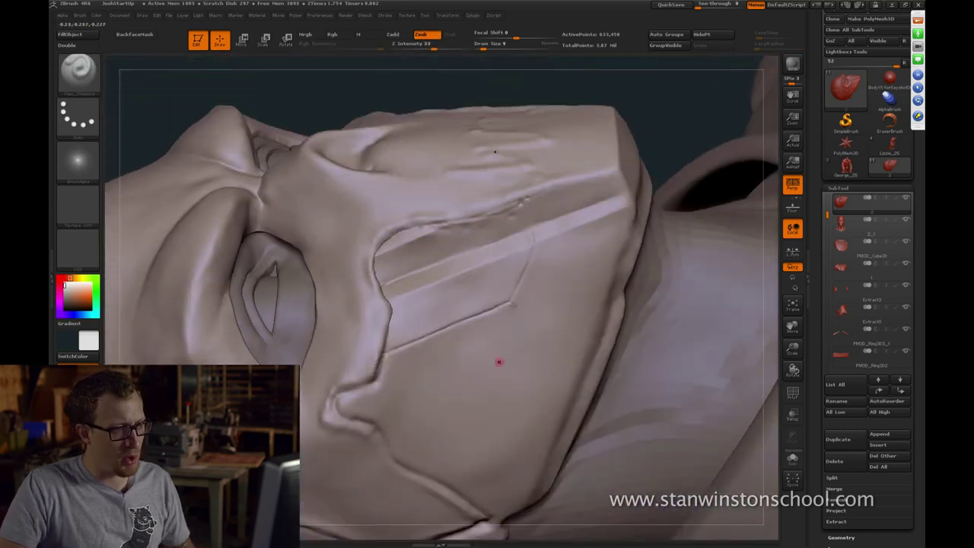
left_click_drag(668, 97, 520, 307)
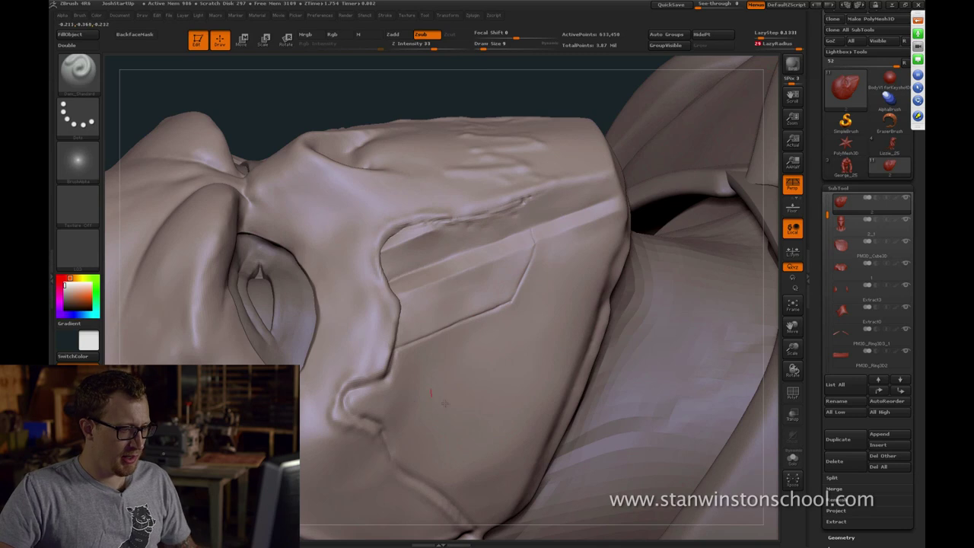
Draw test strokes on the open cheek surface with LazyRadius 29 and again with LazyRadius 1, undoing them
mouse_move(431, 393)
left_mouse_down()
mouse_move(469, 412)
mouse_move(472, 382)
left_mouse_up()
key("ctrl+z")
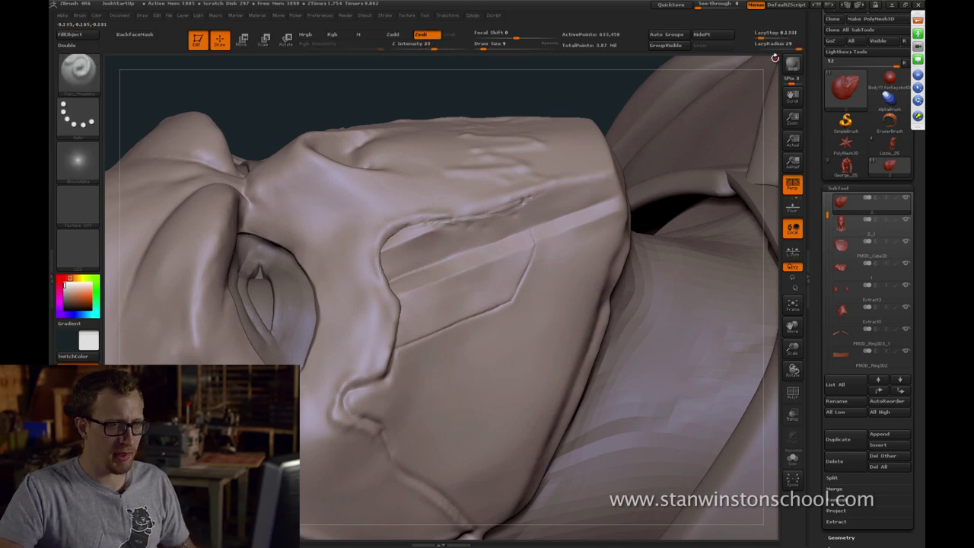
key("ctrl+z")
key("ctrl+z")
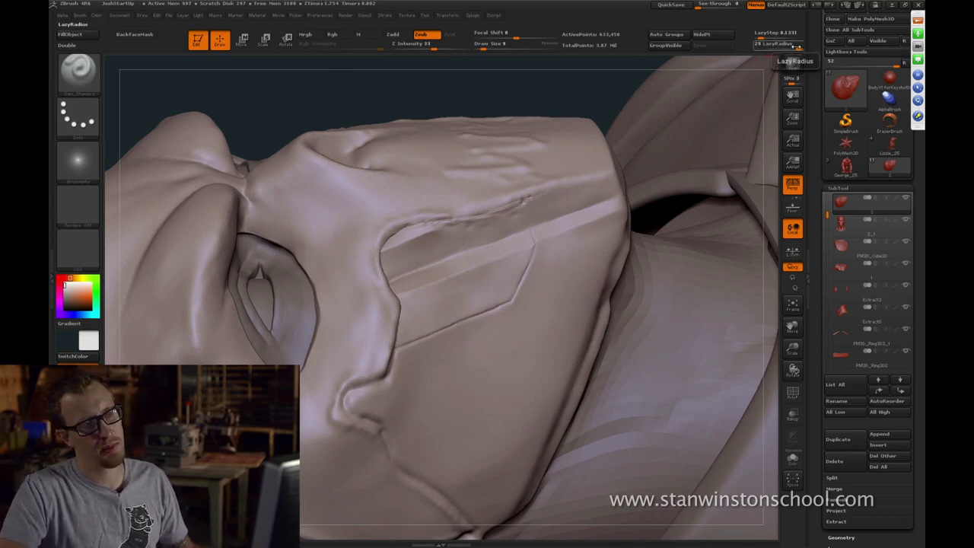
left_click_drag(796, 47, 772, 44)
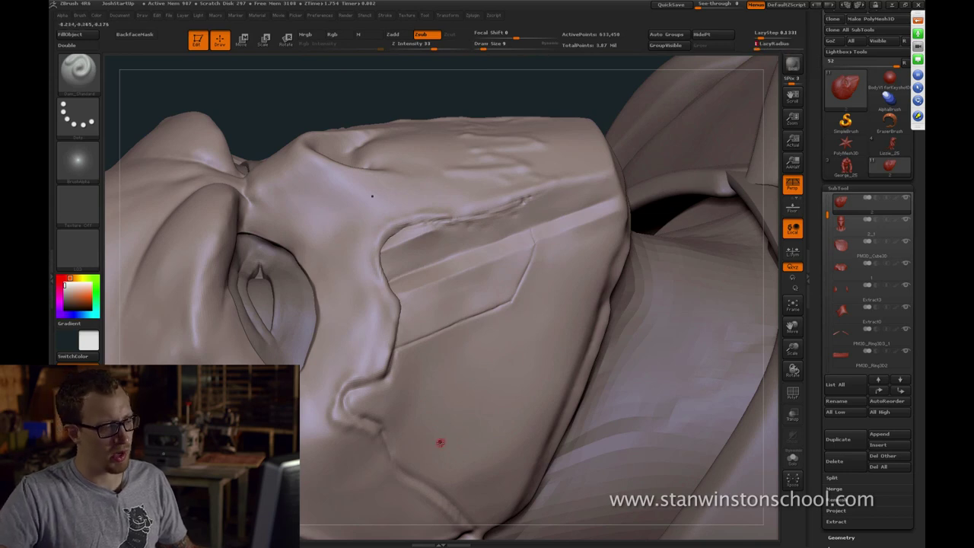
mouse_move(460, 379)
left_mouse_down()
mouse_move(449, 461)
mouse_move(492, 394)
left_mouse_up()
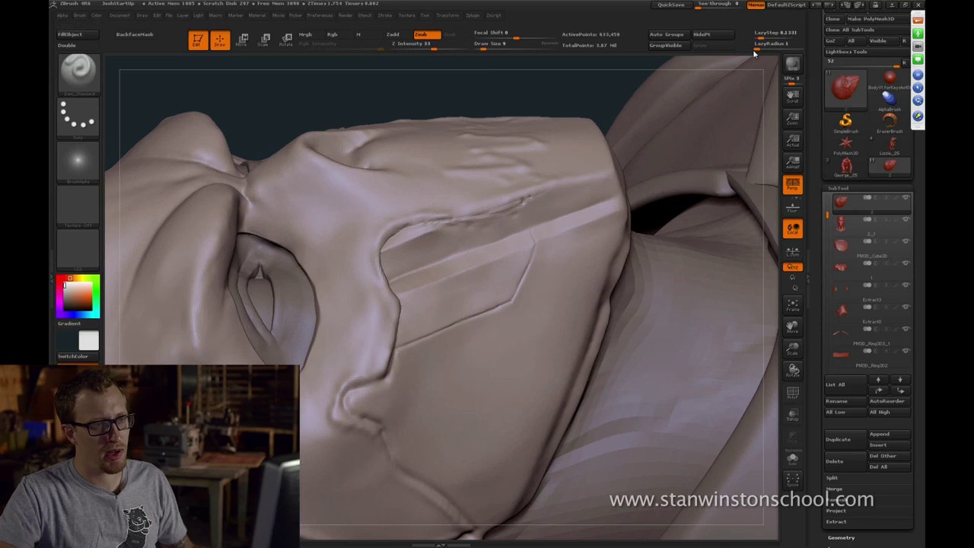
Set LazyRadius to 41 and try angled and straight test strokes on the cheek, undoing them
left_click_drag(470, 386, 469, 396)
key("ctrl+z")
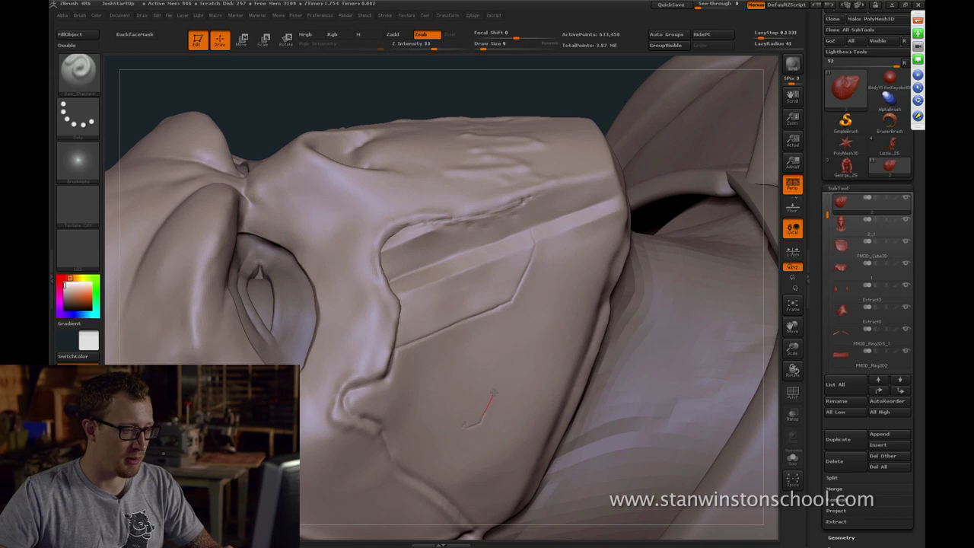
mouse_move(514, 321)
left_mouse_down()
mouse_move(424, 387)
mouse_move(545, 326)
mouse_move(459, 433)
mouse_move(527, 245)
left_mouse_up()
key("ctrl+z")
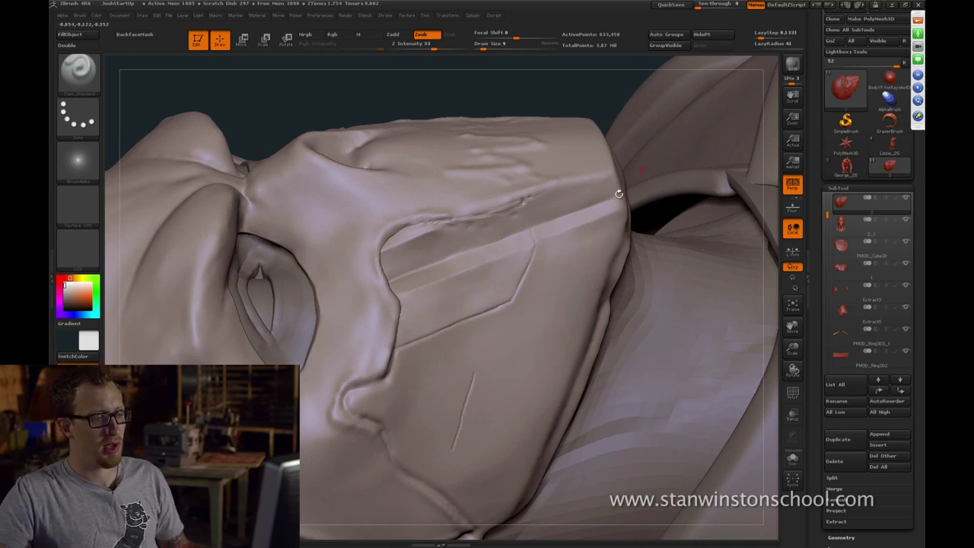
key("ctrl+z")
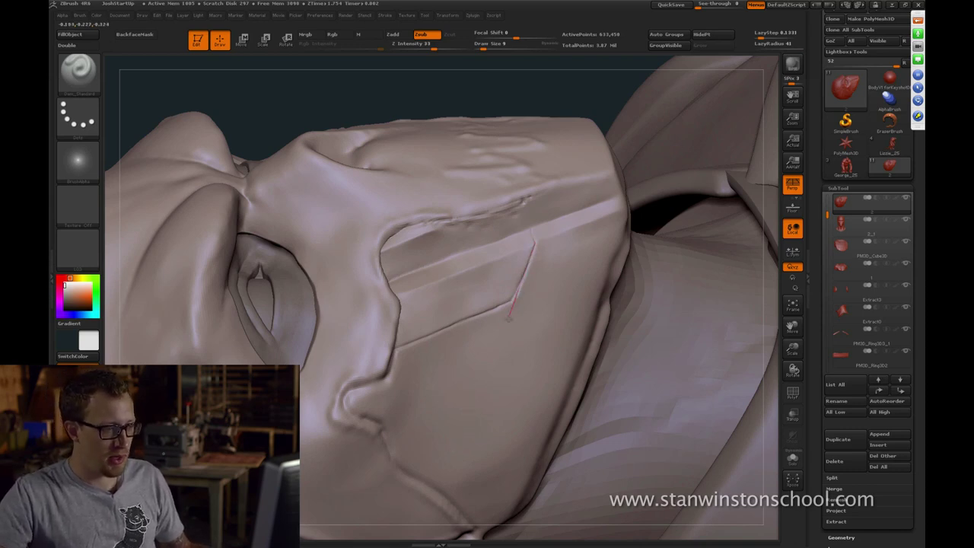
Carve the short line between the cheek panel's corner and the groove strip with Dam_Standard at draw size 9 and LazyRadius 41
left_click_drag(509, 319, 506, 326)
mouse_move(589, 86)
left_mouse_down()
mouse_move(685, 205)
mouse_move(615, 238)
left_mouse_up()
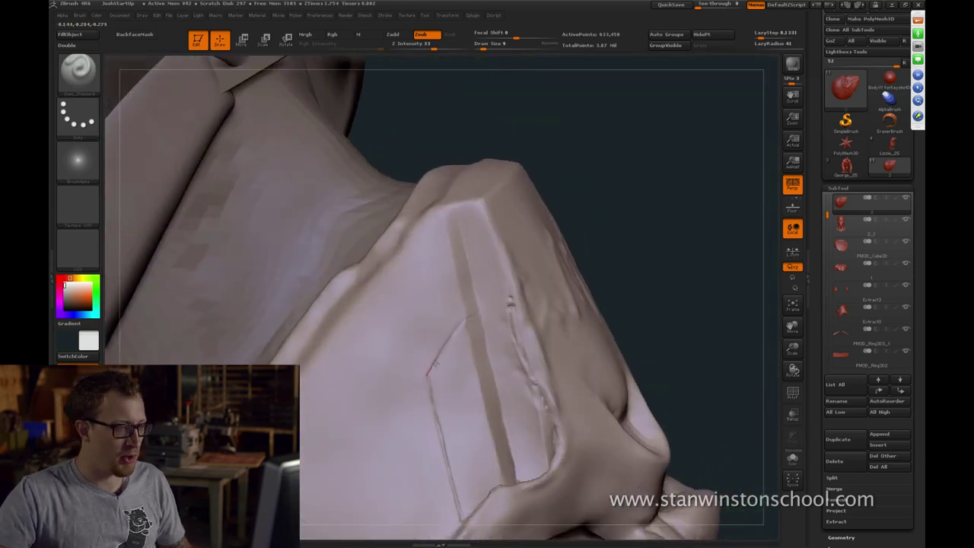
left_click_drag(466, 321, 466, 318)
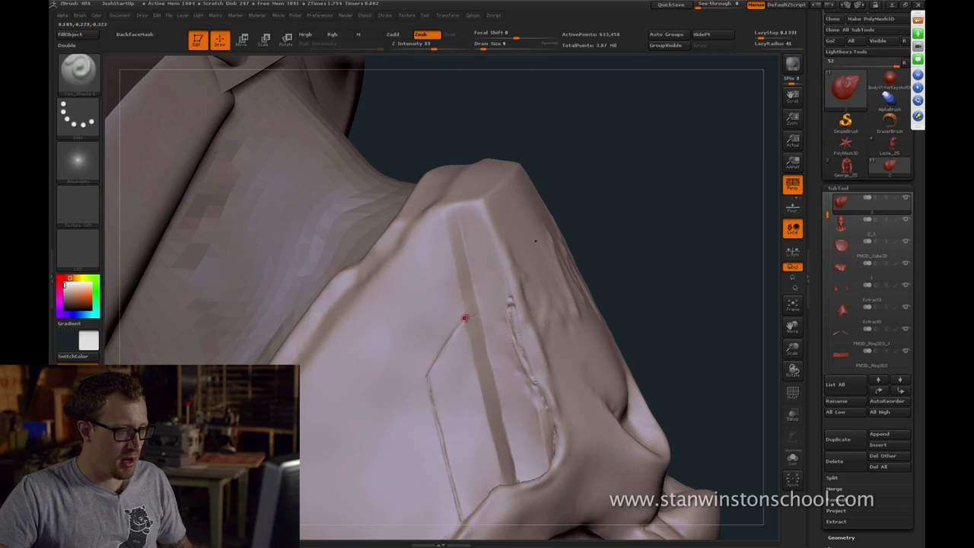
left_click_drag(427, 386, 468, 316)
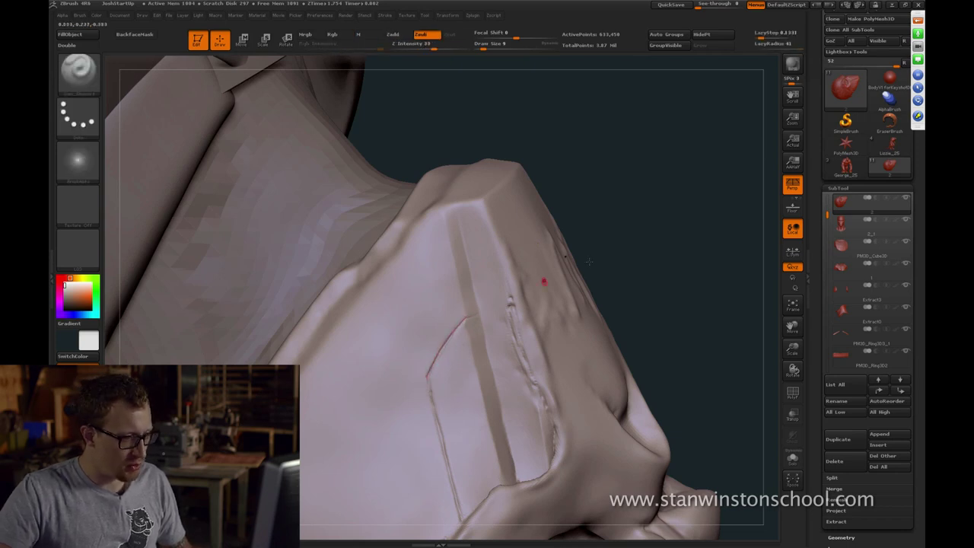
right_click_drag(543, 282, 523, 299)
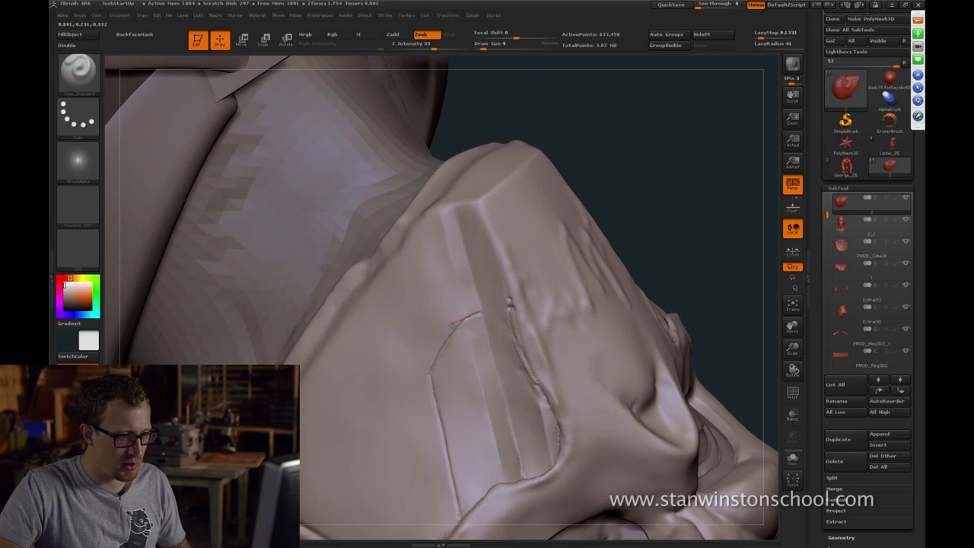
left_click_drag(480, 312, 482, 313)
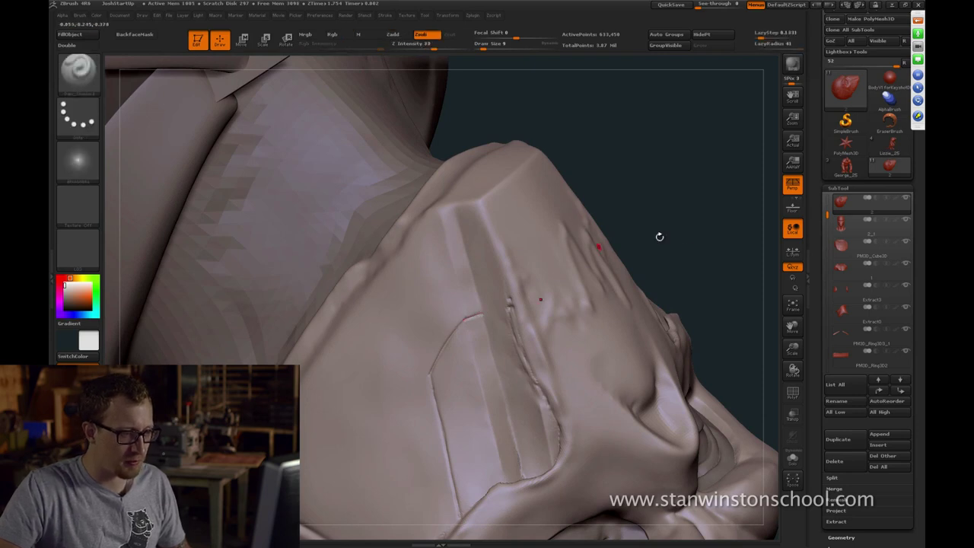
Recut the cheek panel's long outer edge and carry its end line across the groove strip with Dam_Standard at draw size 9
mouse_move(659, 236)
right_mouse_down()
mouse_move(709, 163)
mouse_move(662, 244)
mouse_move(761, 261)
right_mouse_up()
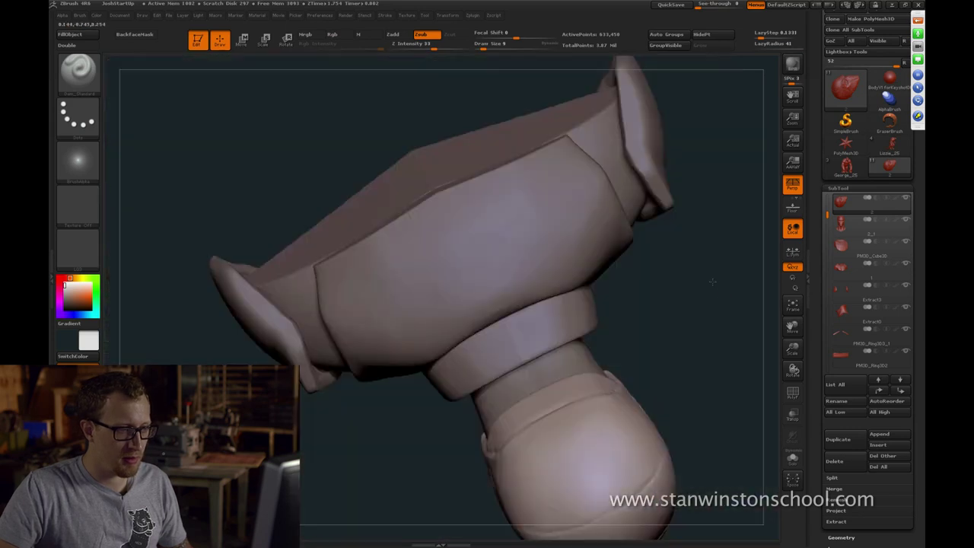
right_click_drag(713, 281, 589, 359)
left_click_drag(647, 321, 592, 427, "alt")
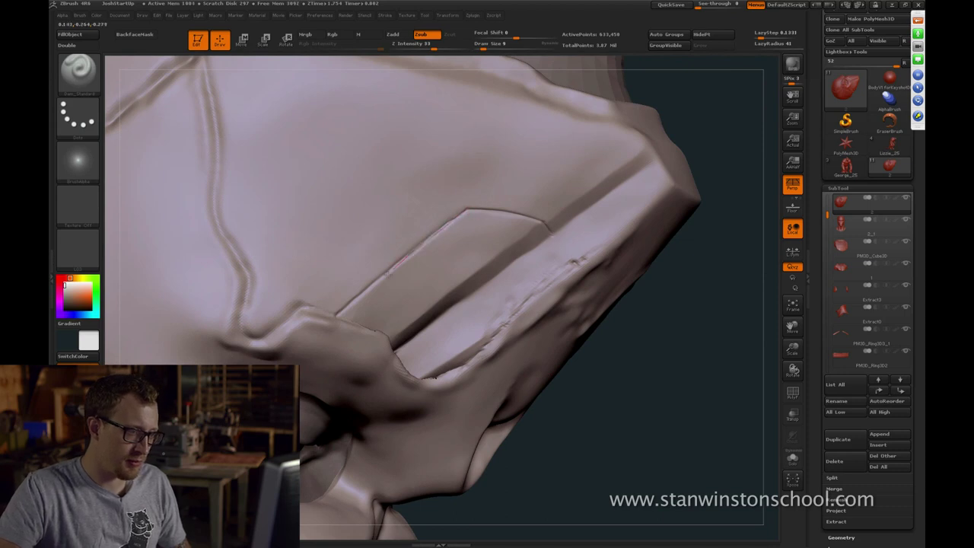
right_click_drag(449, 274, 449, 226)
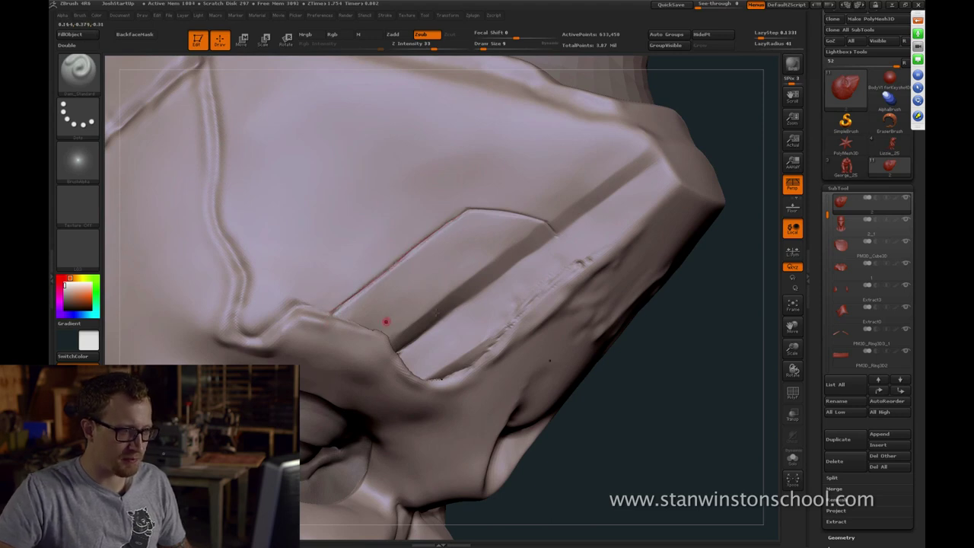
right_click_drag(386, 322, 559, 240)
mouse_move(709, 312)
left_mouse_down()
mouse_move(676, 304)
mouse_move(695, 301)
mouse_move(612, 297)
left_mouse_up()
key("ctrl+z")
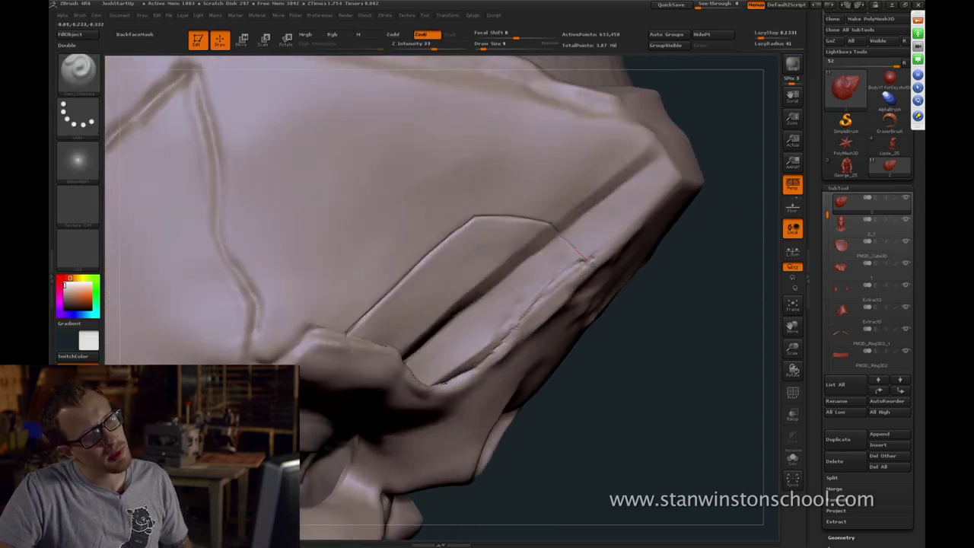
Build up the surface inside the nose cavity with the Clay brush at draw size 29 and smooth it
right_click_drag(682, 318, 735, 255)
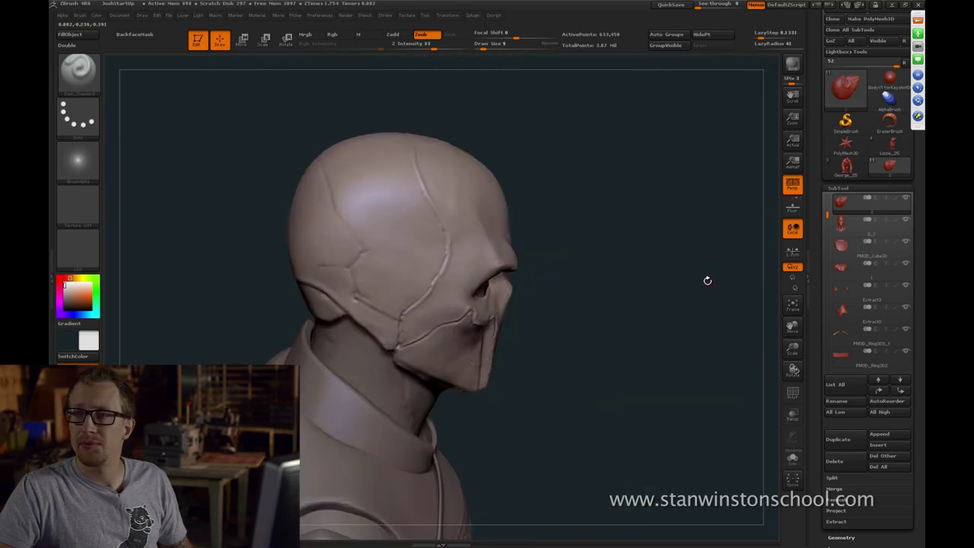
mouse_move(707, 279)
right_mouse_down()
mouse_move(687, 255)
mouse_move(656, 253)
mouse_move(674, 248)
mouse_move(689, 261)
mouse_move(701, 285)
mouse_move(689, 282)
right_mouse_up()
left_click_drag(689, 282, 687, 300, "alt")
mouse_move(688, 339)
left_mouse_down("alt")
mouse_move(691, 253)
mouse_move(693, 269)
mouse_move(721, 269)
left_mouse_up("alt")
left_click_drag(701, 336, 664, 323)
key("bracketright")
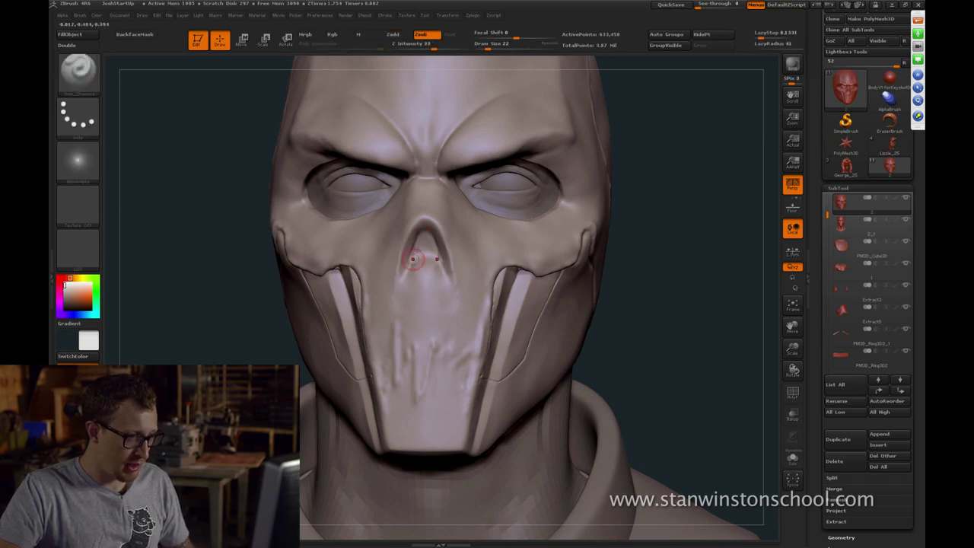
key("b")
key("c")
key("l")
left_click_drag(424, 257, 424, 240)
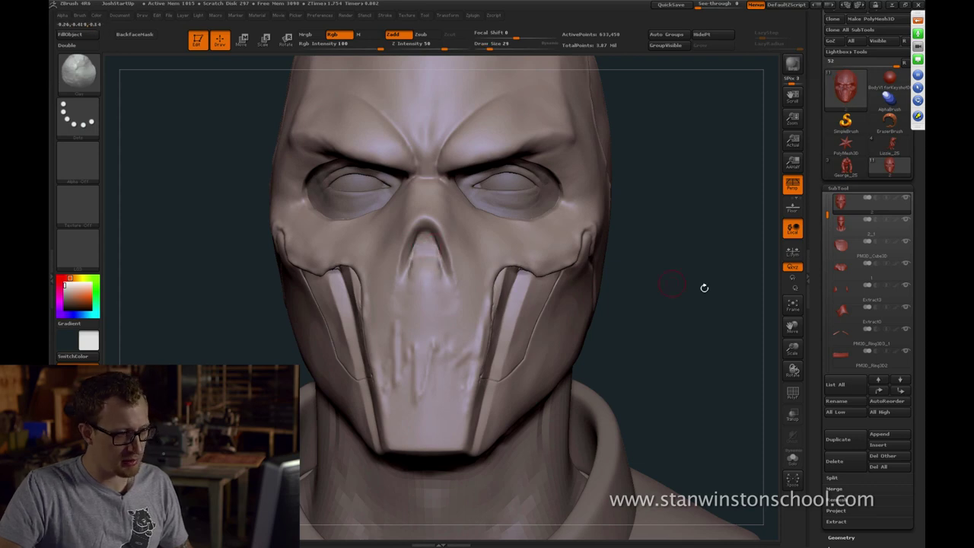
mouse_move(704, 288)
left_mouse_down()
mouse_move(457, 246)
mouse_move(430, 276)
mouse_move(427, 257)
left_mouse_up()
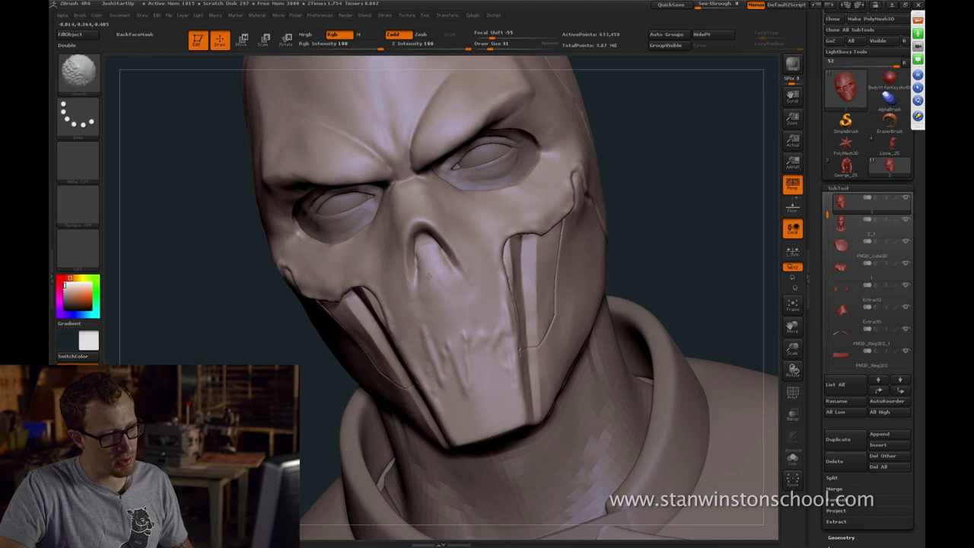
left_click_drag(711, 213, 761, 205)
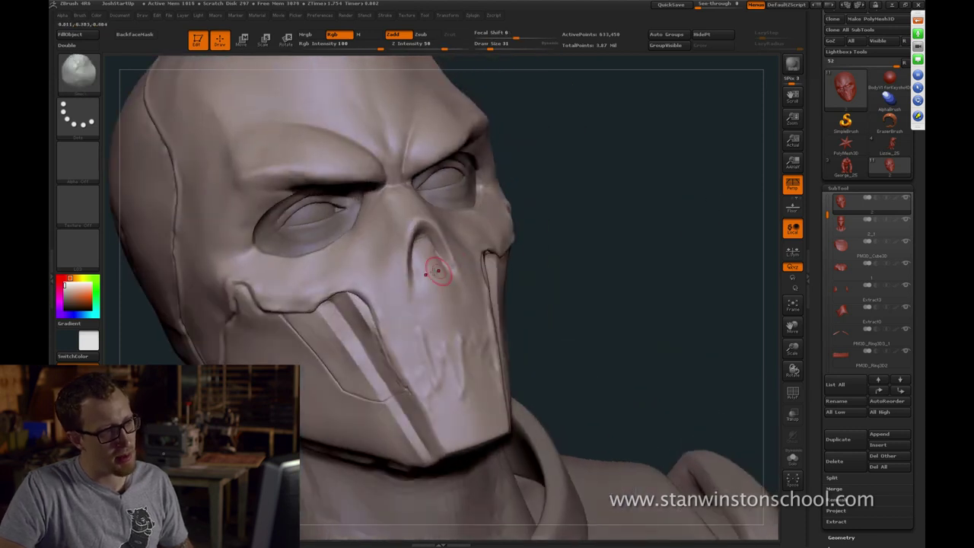
Define the nose cavity's arched rim with Dam_Standard at draw size 31 and a Z Intensity 20 brush at draw size 37
key("b")
key("d")
key("s")
mouse_move(525, 245)
left_mouse_down()
mouse_move(568, 241)
mouse_move(446, 174)
left_mouse_up()
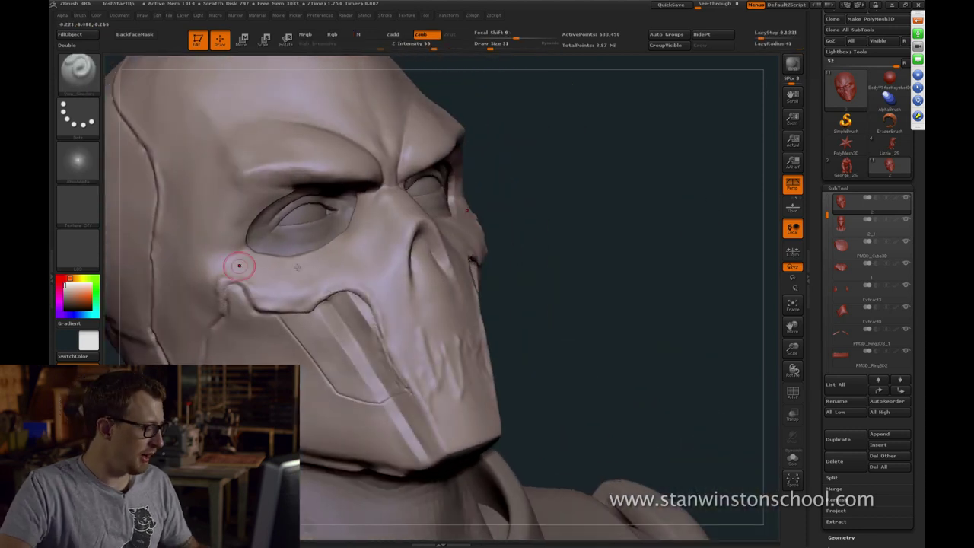
key("b")
left_click(493, 284)
left_click_drag(549, 217, 412, 234)
left_click_drag(583, 252, 527, 249)
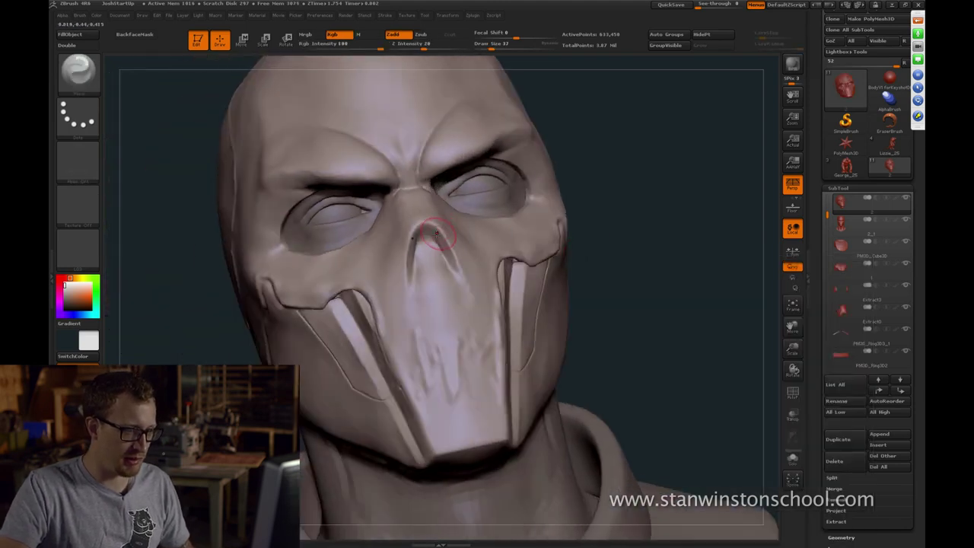
left_click_drag(457, 266, 419, 257)
Refine the top of the nose cavity at draw size 17 and smooth the surface inside the arch
right_click_drag(420, 258, 378, 276)
key("s")
left_click_drag(425, 245, 422, 243)
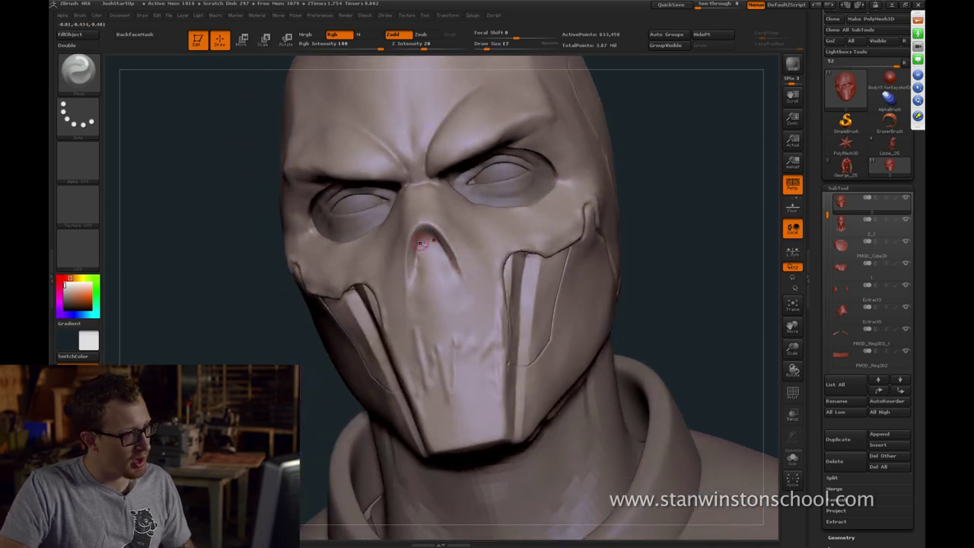
key("shift")
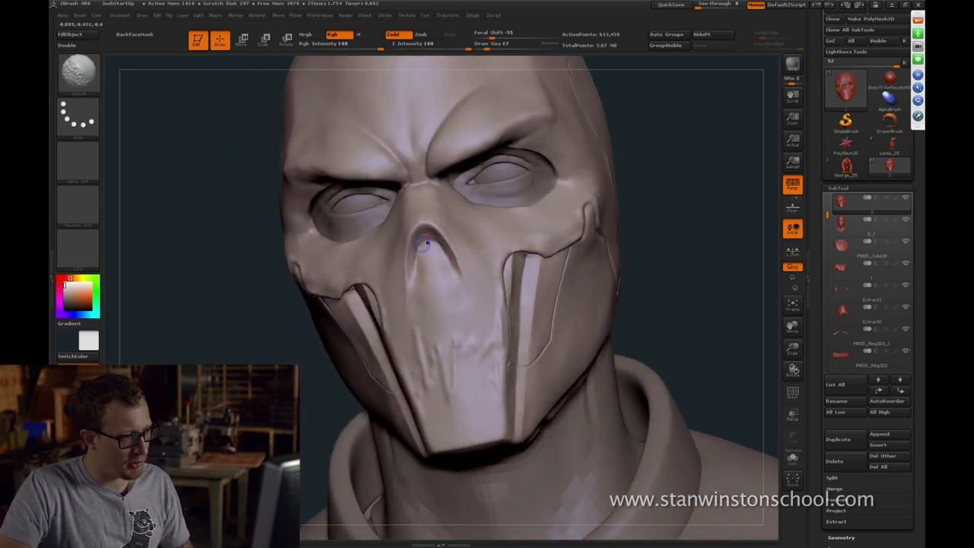
left_click_drag(428, 234, 427, 240, "shift")
Carve into the top of the nose cavity with ClayBuildup at draw size 17 and Z Intensity 20
right_click_drag(411, 255, 428, 252)
key("2")
key("1")
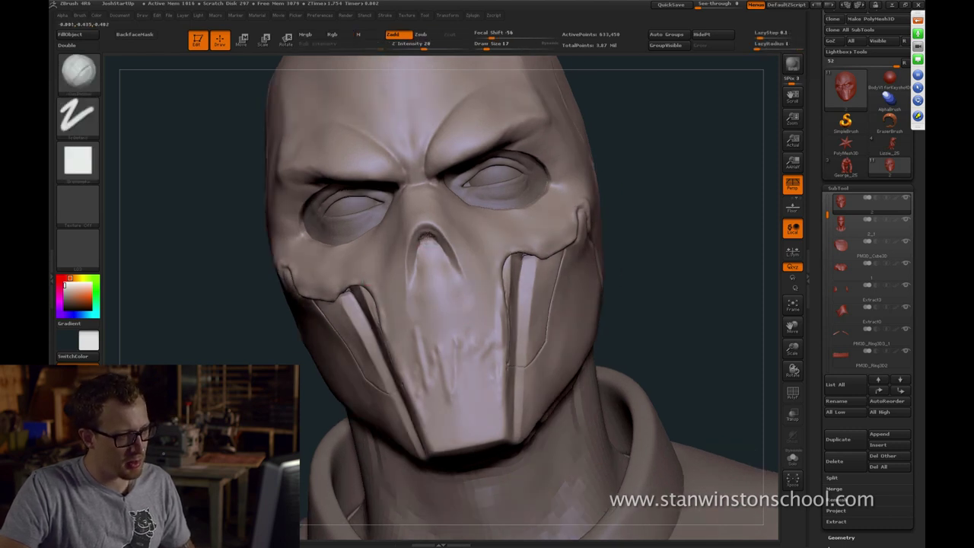
right_click_drag(428, 235, 426, 246)
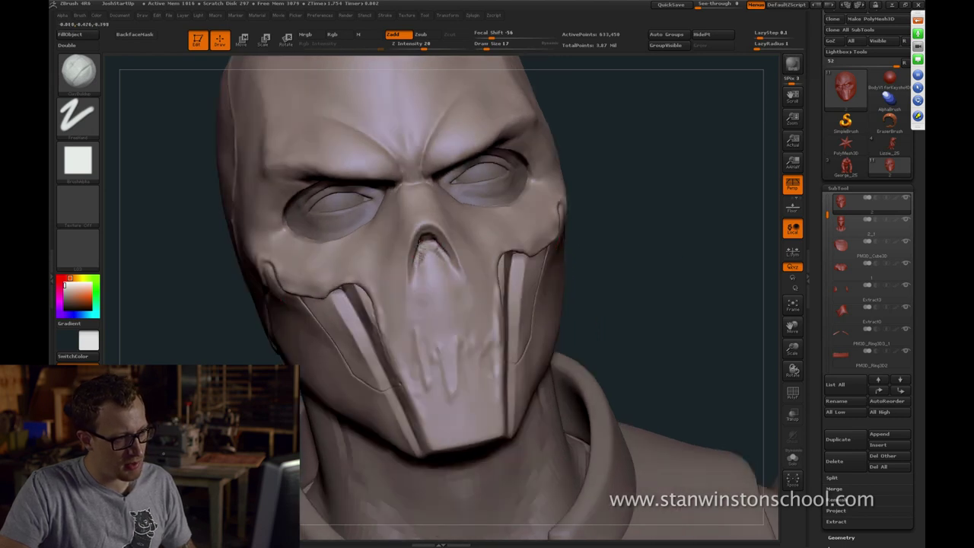
left_click_drag(665, 255, 612, 251, "shift")
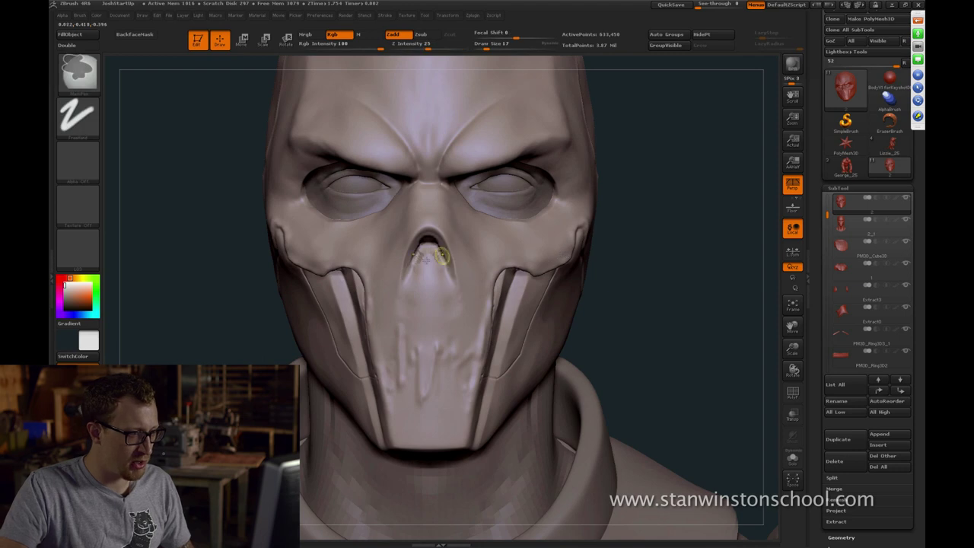
Enlarge the ClayBuildup brush to draw size 33, turn off lazy mouse and dig the nose opening deeper
left_click_drag(206, 334, 235, 338)
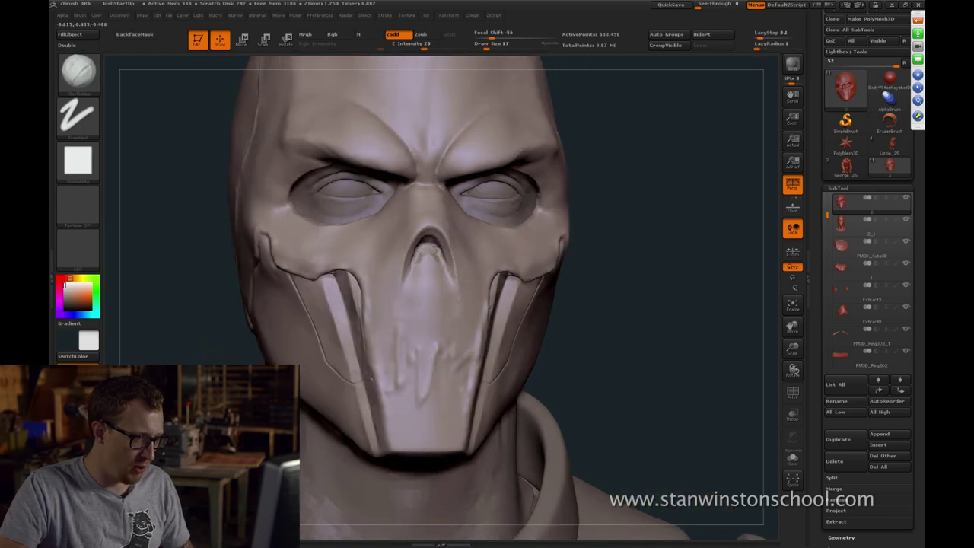
left_click_drag(572, 306, 609, 309)
key("bracketright")
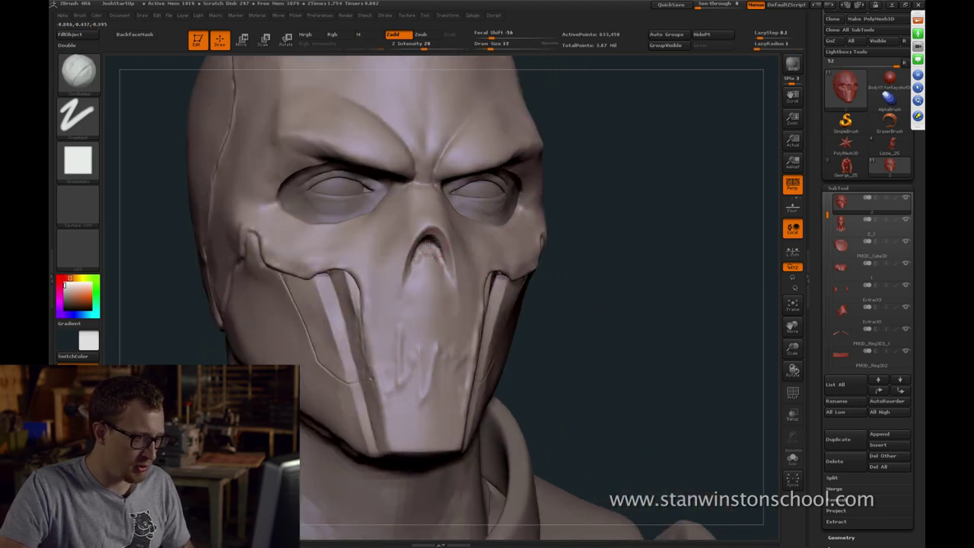
left_click_drag(609, 304, 567, 304)
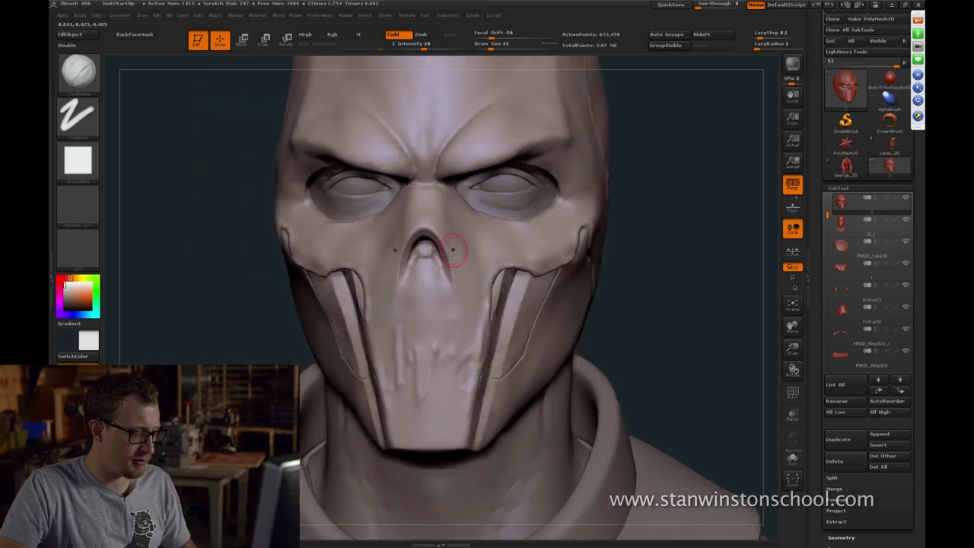
key("l")
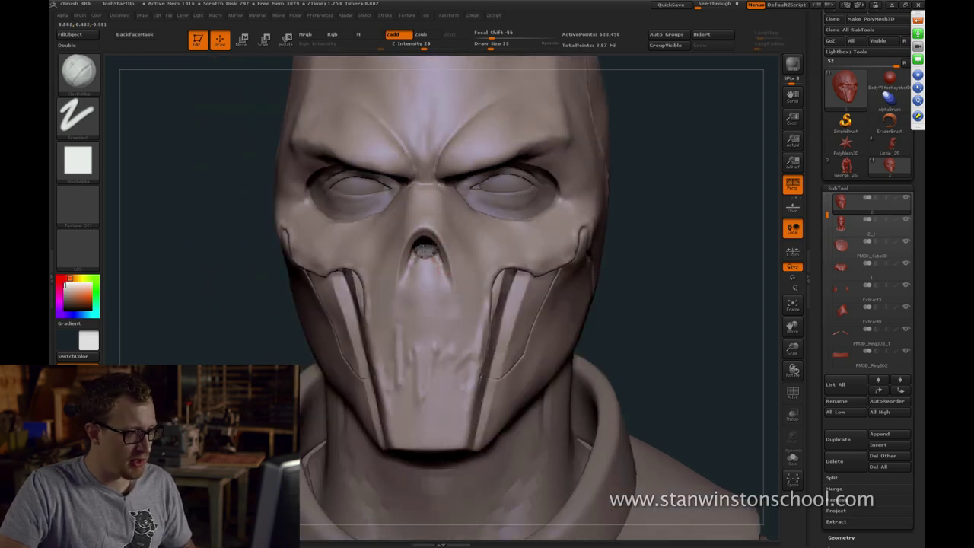
mouse_move(668, 264)
left_mouse_down()
mouse_move(659, 241)
mouse_move(618, 264)
mouse_move(499, 249)
left_mouse_up()
Sharpen the lower corners of the nose opening with Dam_Standard at draw size 23 and smooth the cut
key("b")
key("d")
key("s")
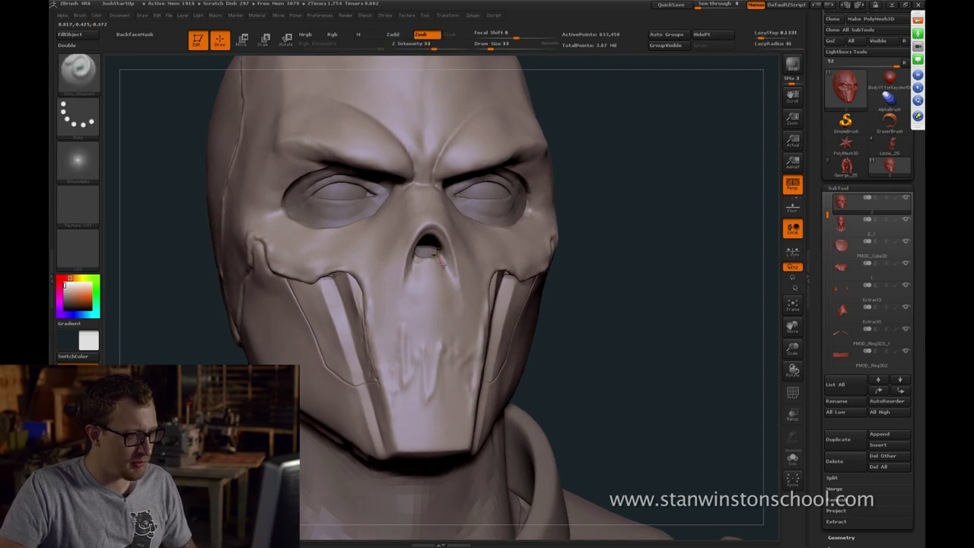
left_click_drag(637, 287, 446, 272)
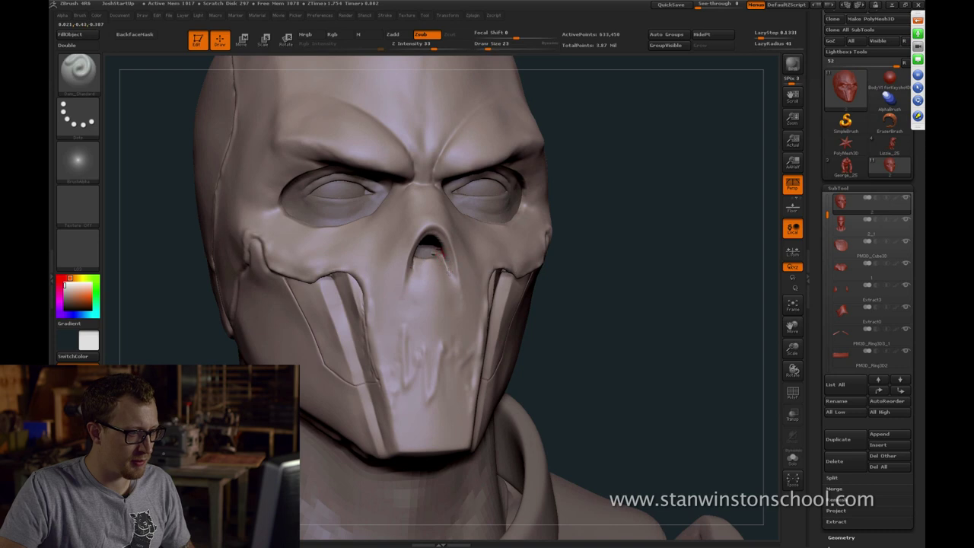
left_click_drag(617, 276, 633, 276)
key("shift")
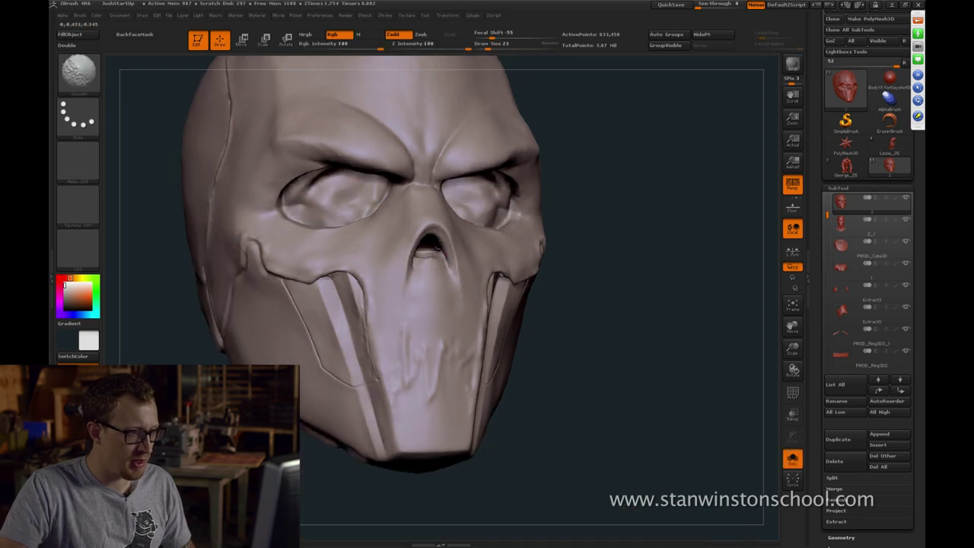
left_click_drag(437, 248, 440, 250, "shift")
left_click(550, 268)
Hollow out the inside of the nose opening with ClayBuildup at draw sizes 23 and 27, working from below
key("b")
key("c")
key("b")
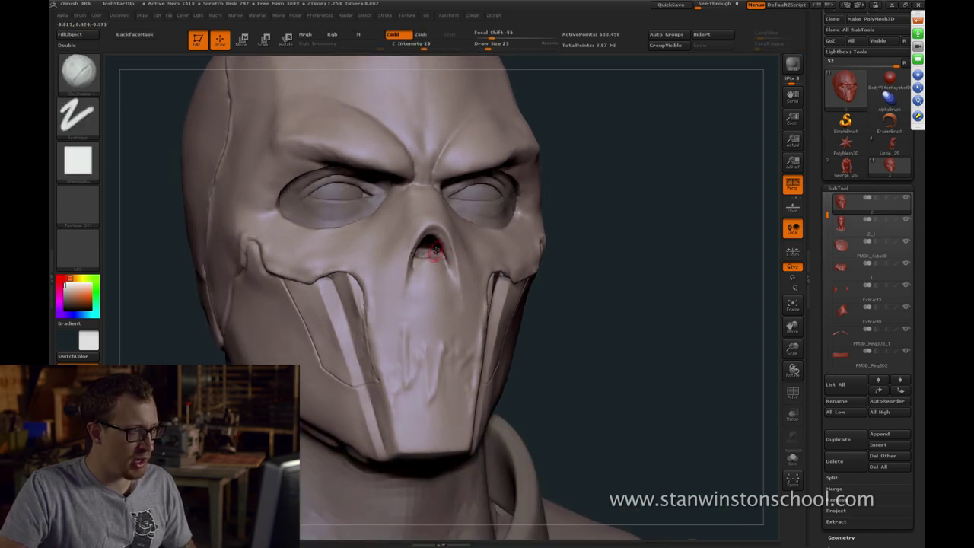
left_click_drag(572, 194, 495, 156)
left_click_drag(416, 239, 418, 236, "alt")
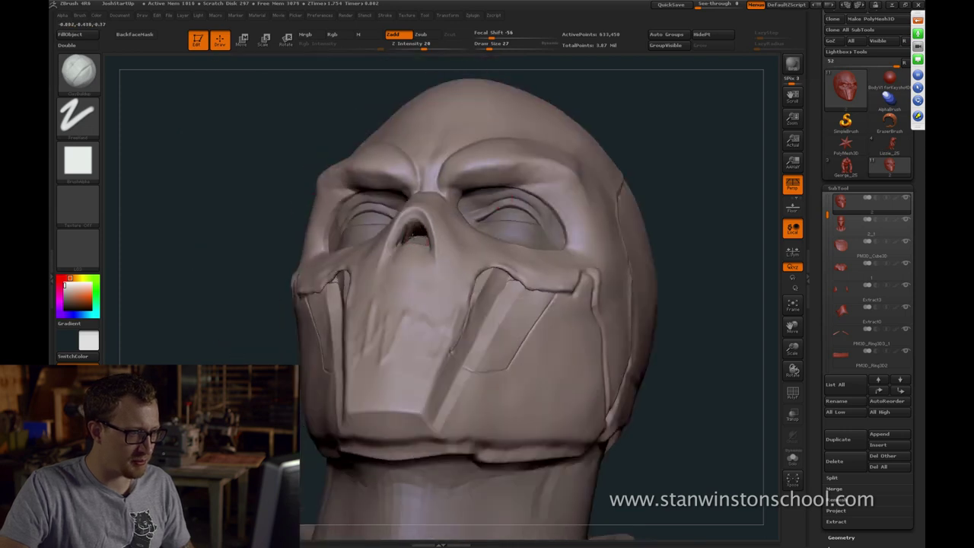
left_click_drag(616, 115, 554, 185)
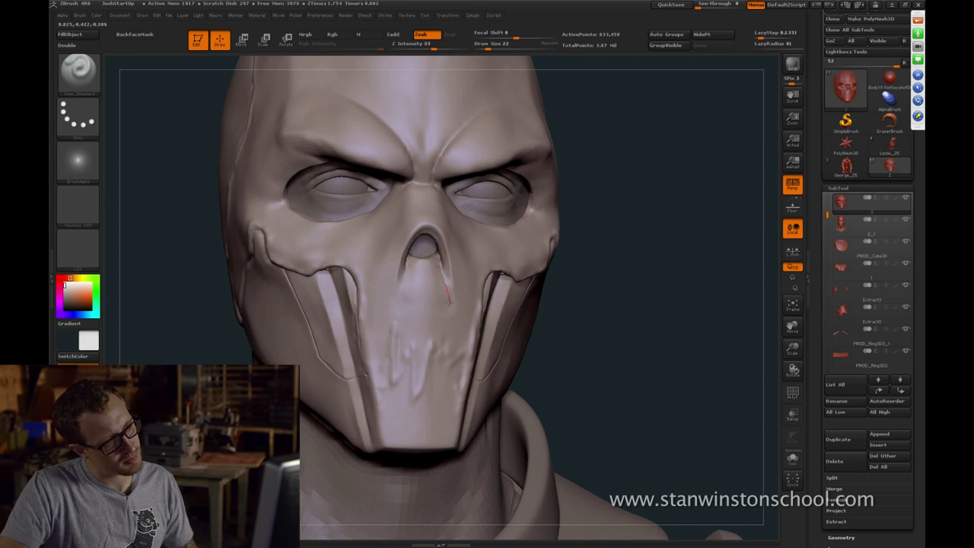
Cut the nose cavity's side creases with Dam_Standard at draw size 22 and smooth their lower ends
left_click_drag(449, 303, 450, 306)
left_click_drag(428, 261, 423, 258, "shift")
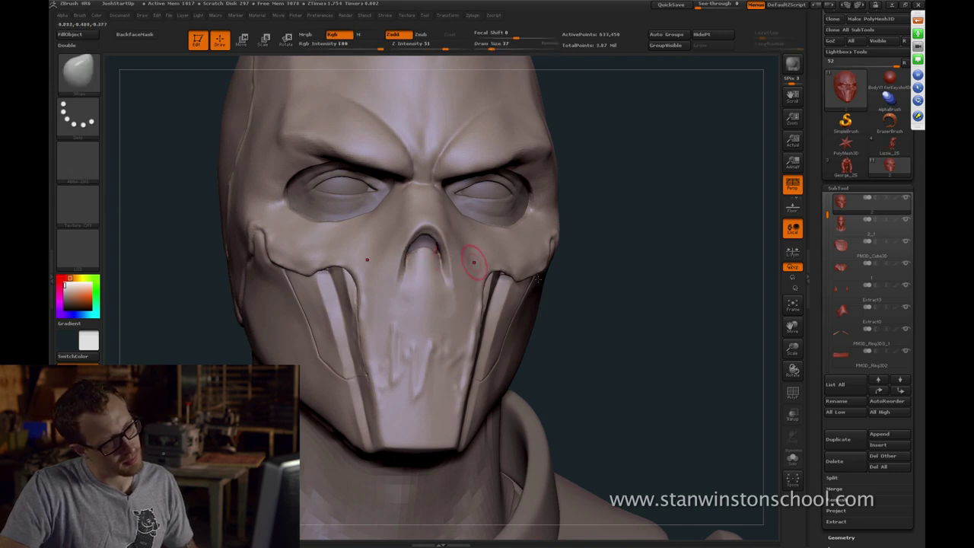
left_click_drag(609, 259, 563, 255)
key("b")
key("d")
key("s")
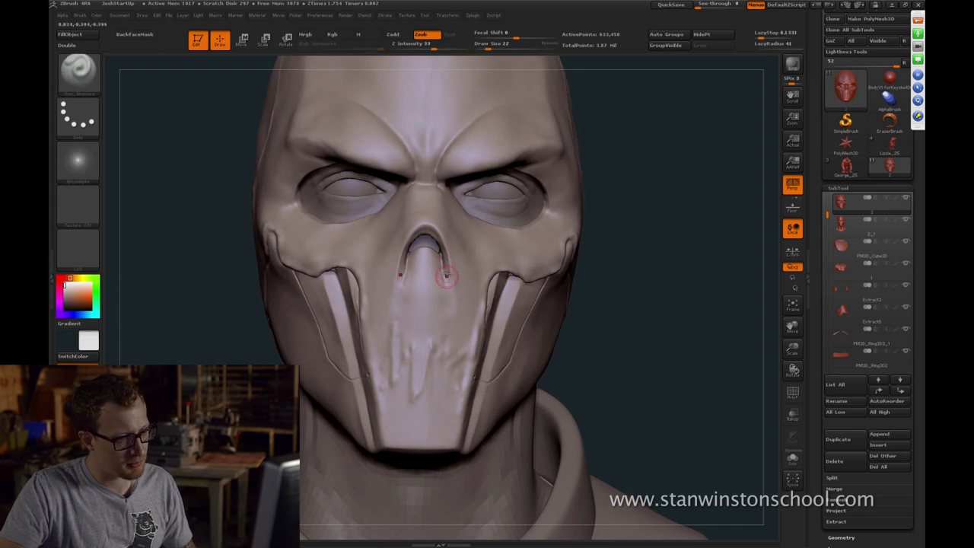
left_click_drag(451, 299, 459, 283, "shift")
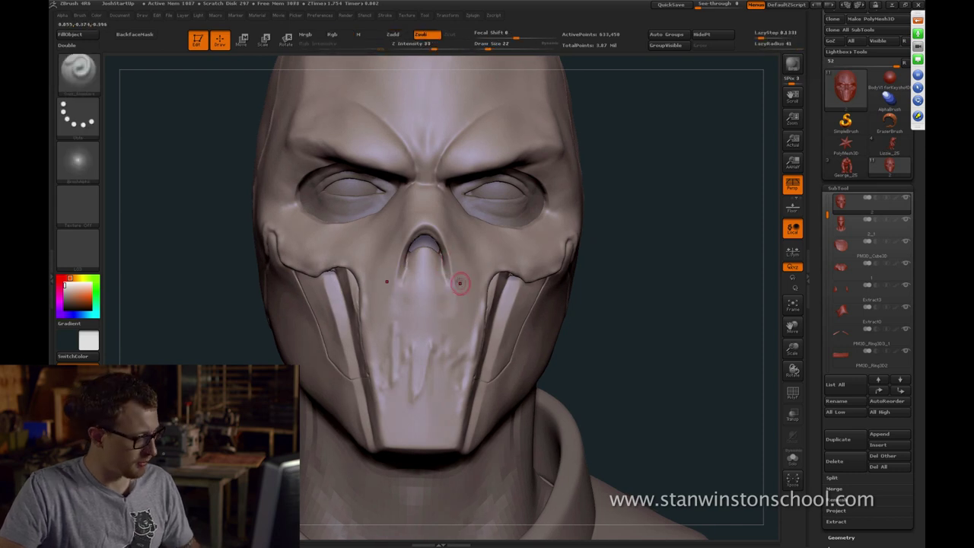
Flatten the surfaces beside the nose cavity's side creases with hPolish at draw sizes 22 and 44
key("b")
key("h")
key("p")
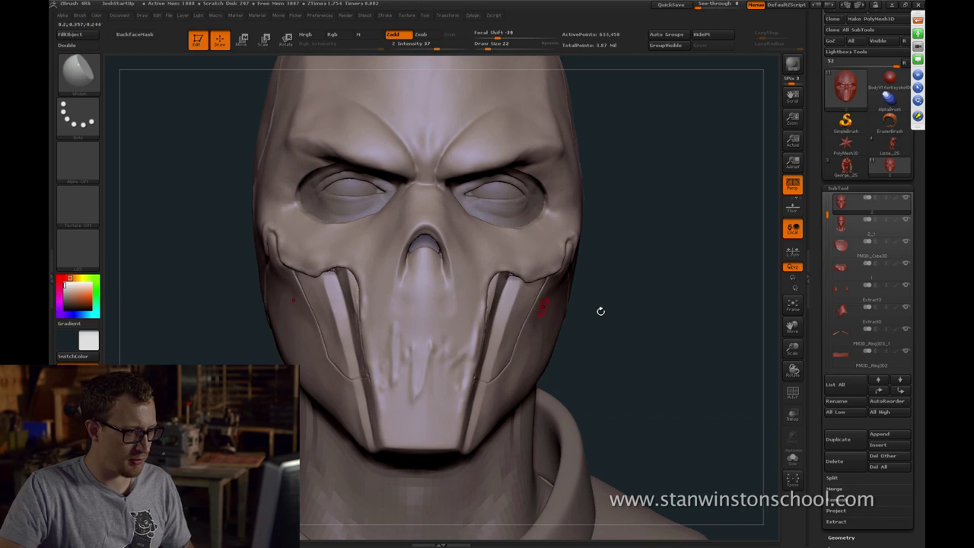
left_click_drag(600, 310, 589, 318)
key("s")
left_click_drag(450, 270, 457, 263)
key("s")
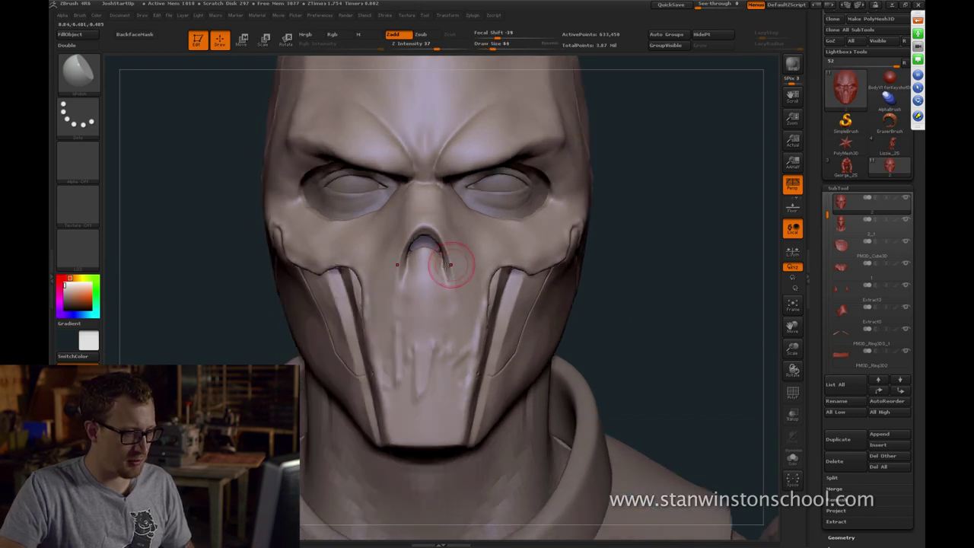
Polish the raised surface just below the nose opening with hPolish at draw size 35
left_click_drag(644, 316, 616, 314)
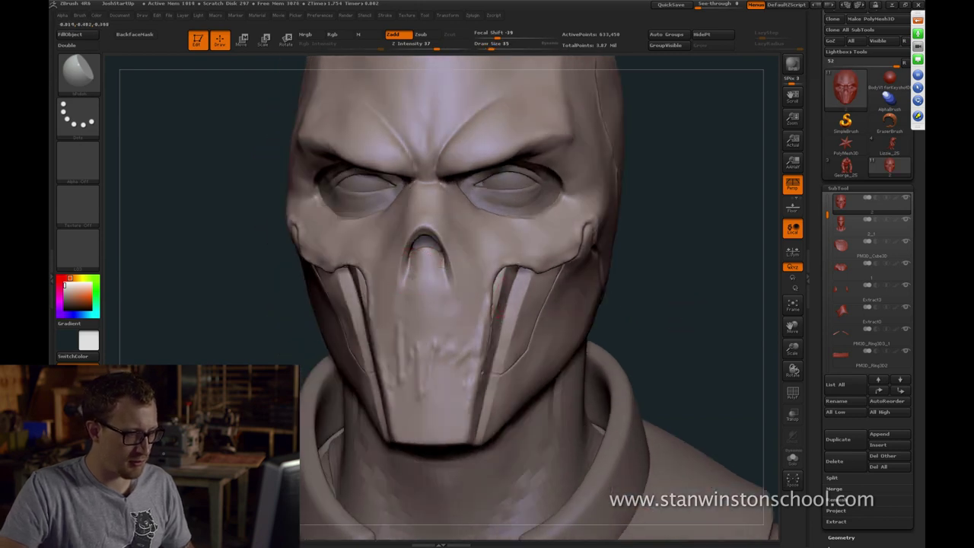
mouse_move(412, 262)
left_mouse_down()
mouse_move(413, 287)
mouse_move(426, 289)
mouse_move(423, 266)
left_mouse_up()
key("s")
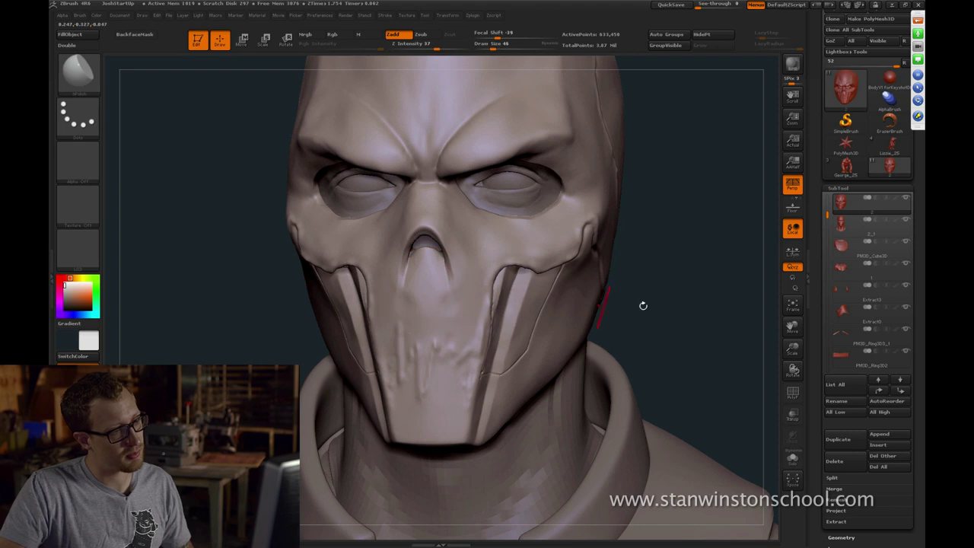
mouse_move(642, 307)
left_mouse_down()
mouse_move(679, 337)
mouse_move(446, 256)
left_mouse_up()
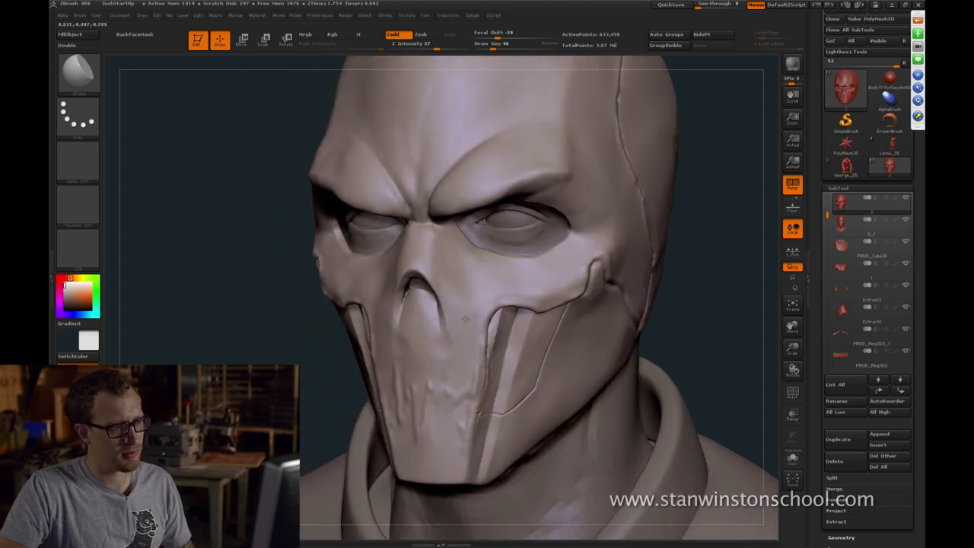
left_click_drag(691, 283, 571, 224)
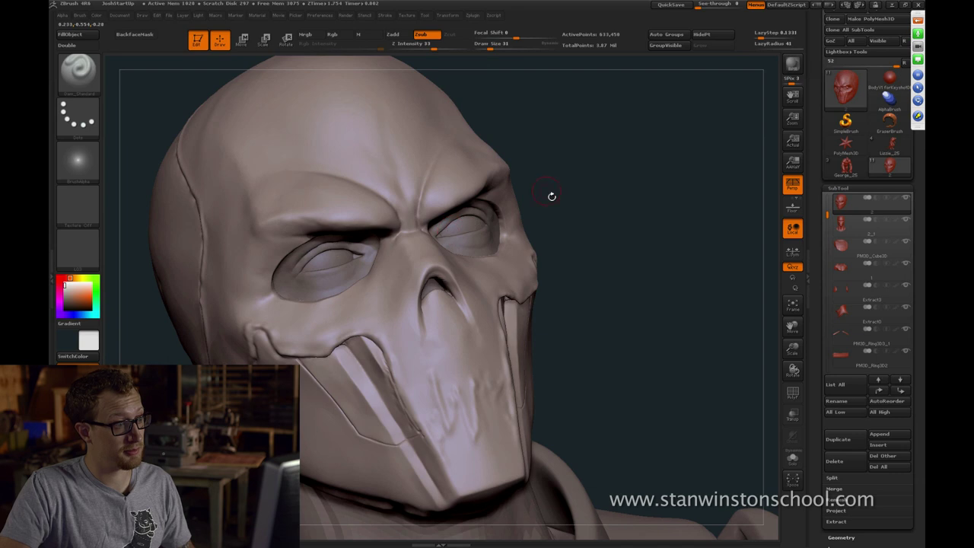
Deepen the creases where the inner brow meets the nose bridge with Dam_Standard at draw size 25
mouse_move(550, 195)
left_mouse_down()
mouse_move(406, 170)
mouse_move(434, 223)
left_mouse_up()
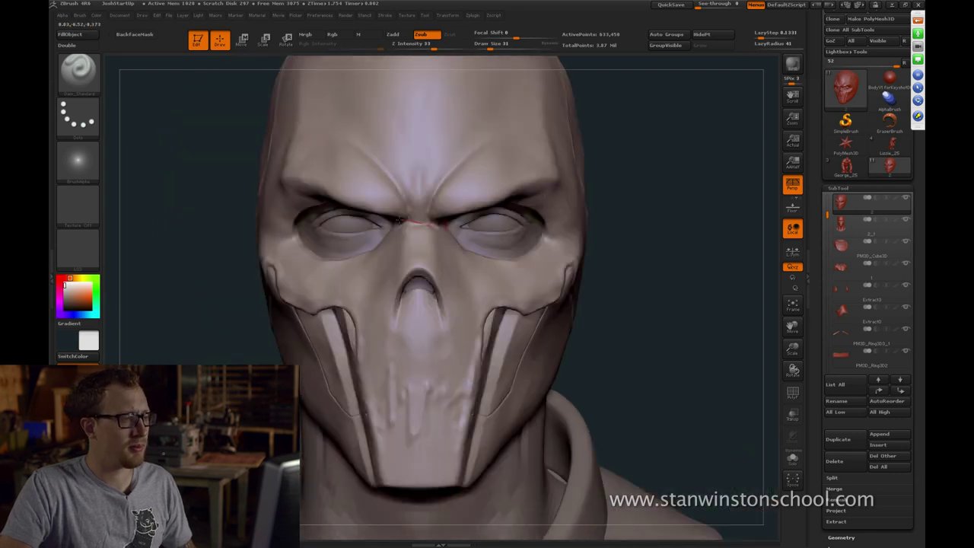
key("bracketleft")
left_click_drag(444, 221, 437, 225)
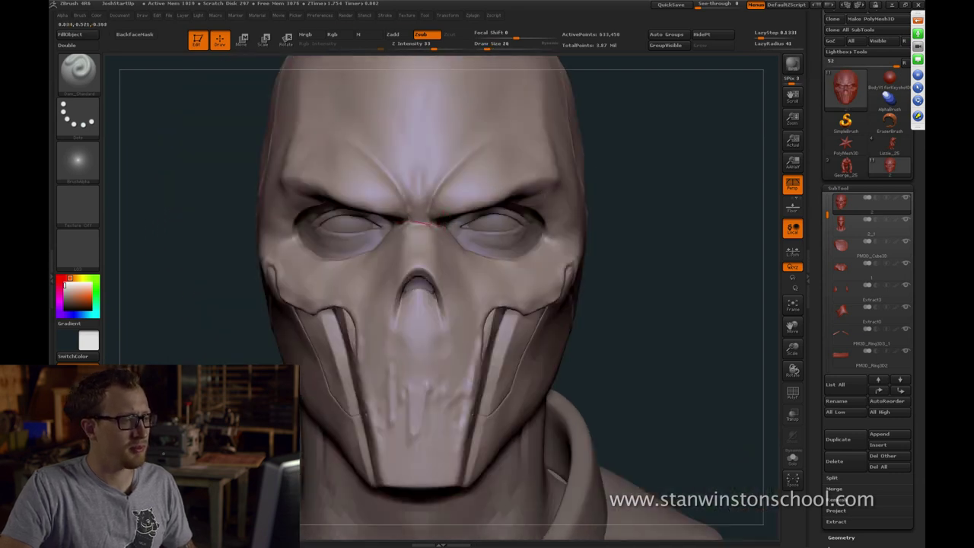
left_click_drag(700, 261, 442, 226)
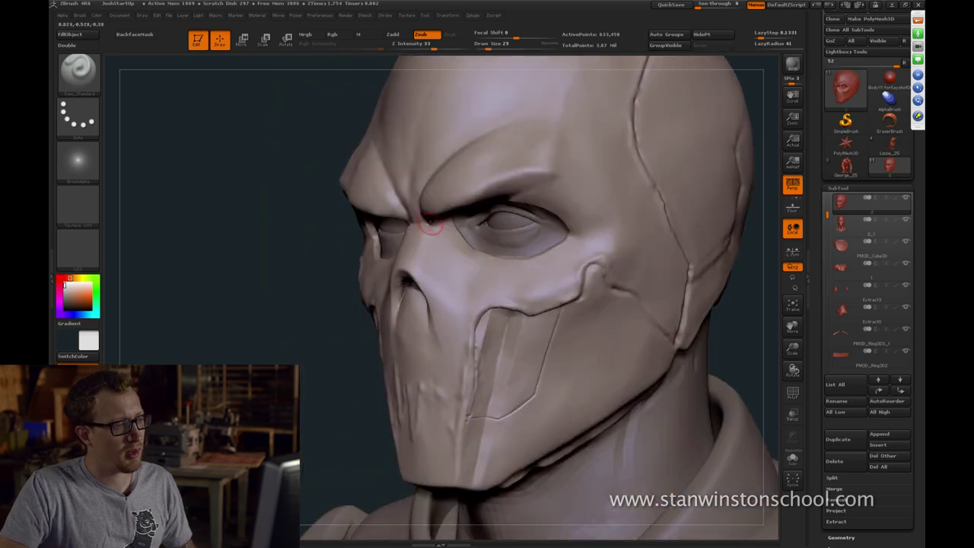
mouse_move(754, 291)
left_mouse_down()
mouse_move(617, 239)
mouse_move(409, 228)
left_mouse_up()
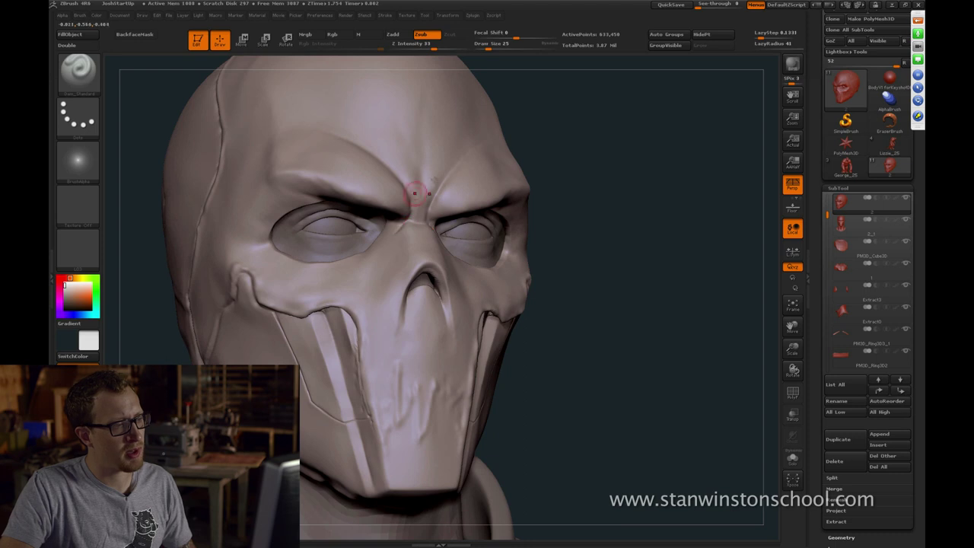
left_click_drag(705, 137, 597, 171)
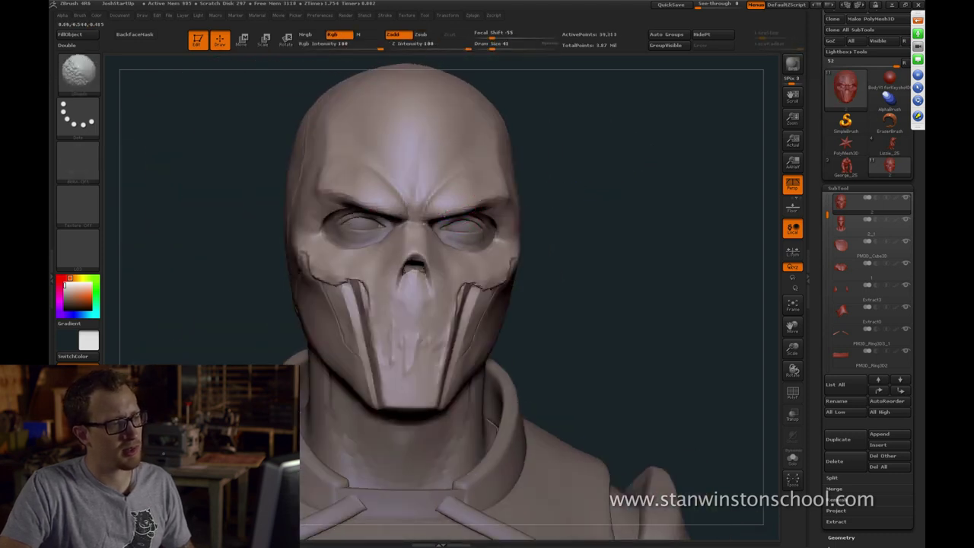
Smooth the outer brow at a lower subdivision level with draw size 33, and return to the high-detail level
left_click_drag(567, 240, 389, 275)
left_click_drag(332, 310, 357, 292)
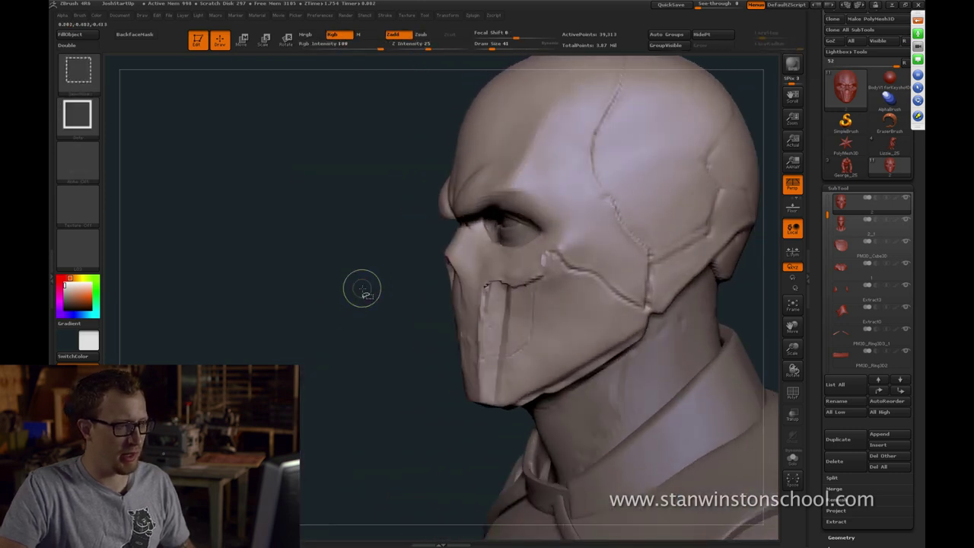
left_click_drag(375, 259, 409, 239)
key("shift")
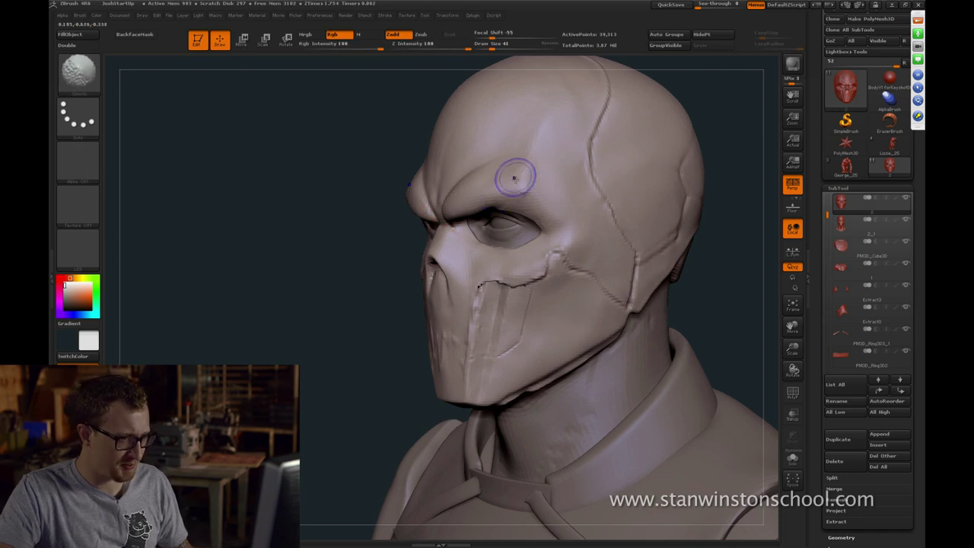
key("[")
left_click_drag(520, 169, 540, 186, "shift")
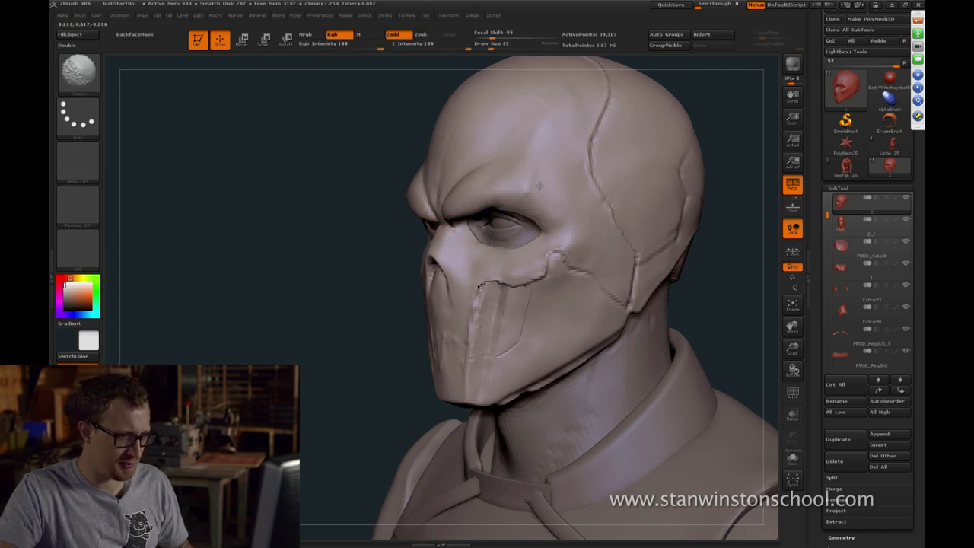
left_click_drag(388, 221, 359, 244, "shift")
key("d")
key("d")
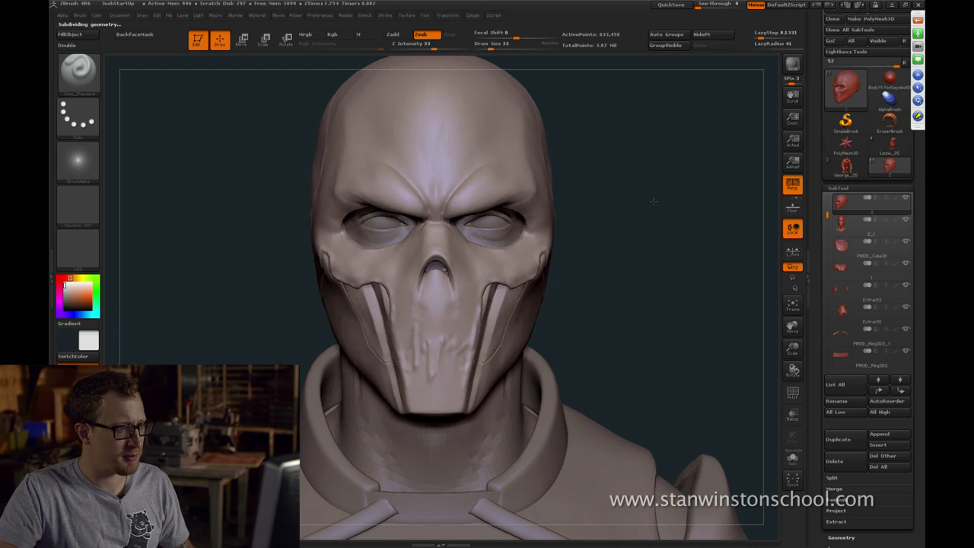
Frame the model and examine the mask from the front and both three-quarter sides
left_click_drag(654, 201, 689, 197)
left_click_drag(423, 184, 457, 196, "shift")
mouse_move(723, 118)
left_mouse_down("alt")
mouse_move(738, 148)
mouse_move(714, 155)
mouse_move(713, 168)
mouse_move(656, 179)
left_mouse_up("alt")
key("f")
left_click_drag(656, 180, 670, 255, "alt")
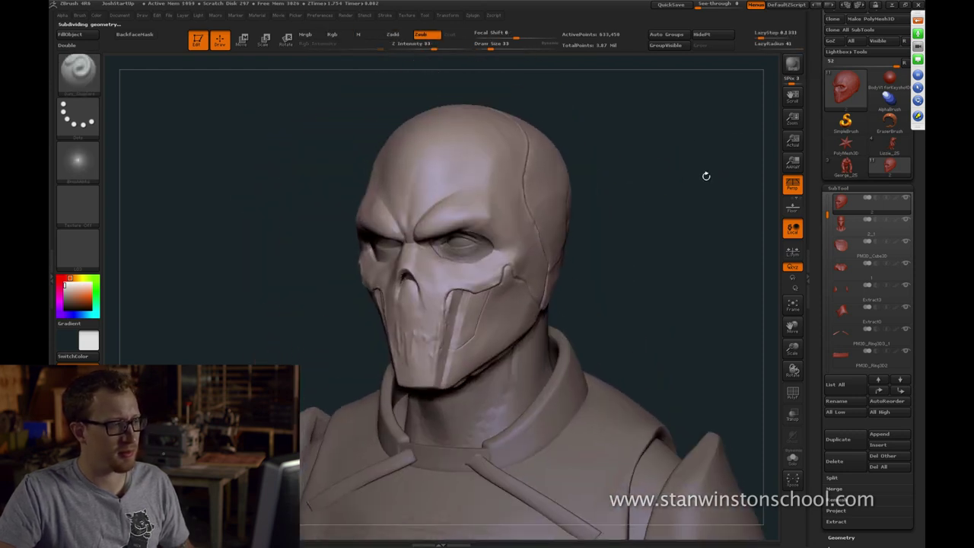
left_click_drag(707, 176, 660, 215)
mouse_move(659, 160)
left_mouse_down()
mouse_move(681, 121)
mouse_move(575, 162)
left_mouse_up()
Switch to an additive brush at draw size 23 and intensity 25, and try a stroke along the brow crease, undoing it
key("b")
key("c")
key("b")
key("[")
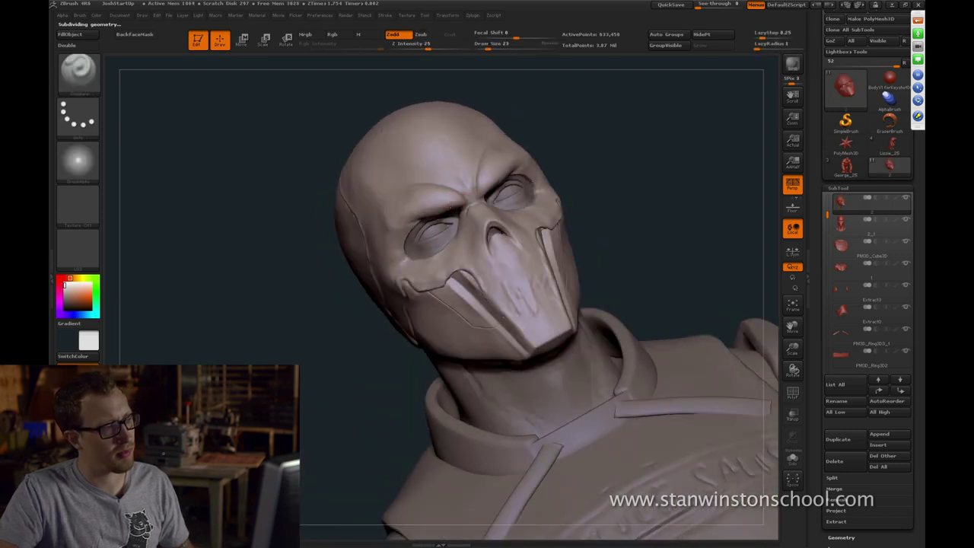
left_click_drag(631, 144, 676, 130, "shift")
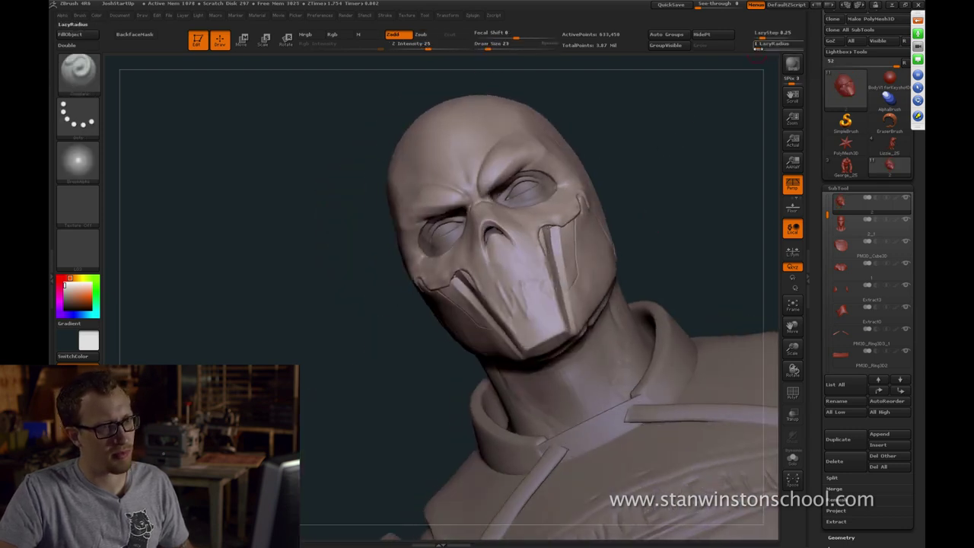
mouse_move(724, 110)
left_mouse_down("shift")
mouse_move(709, 116)
mouse_move(720, 157)
mouse_move(741, 150)
mouse_move(647, 167)
left_mouse_up("shift")
left_click_drag(476, 196, 485, 192)
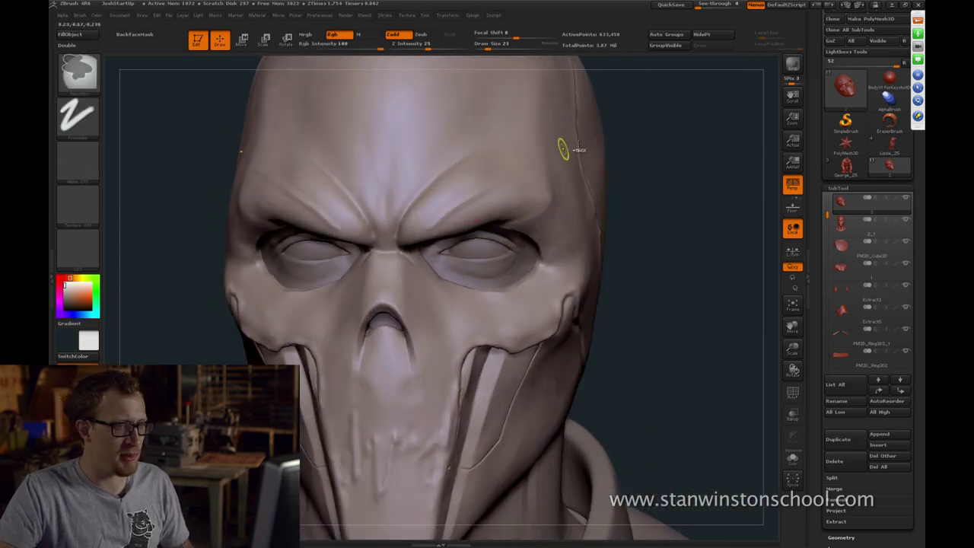
key("ctrl+z")
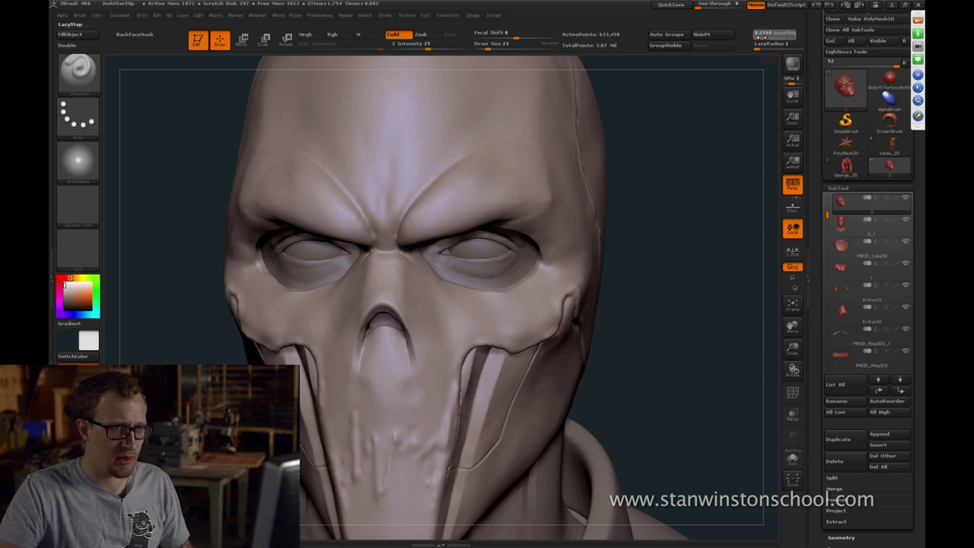
Lower LazyStep to about 0.026 while testing long strokes from the inner brow up toward the temple, undoing each one
left_click_drag(440, 214, 507, 148)
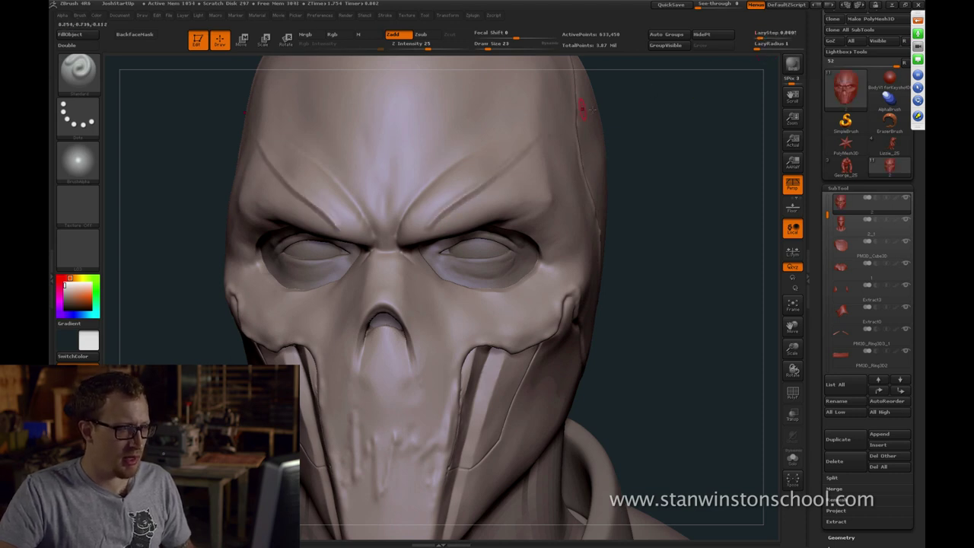
key("ctrl+z")
left_click(762, 36)
left_click_drag(759, 36, 761, 37)
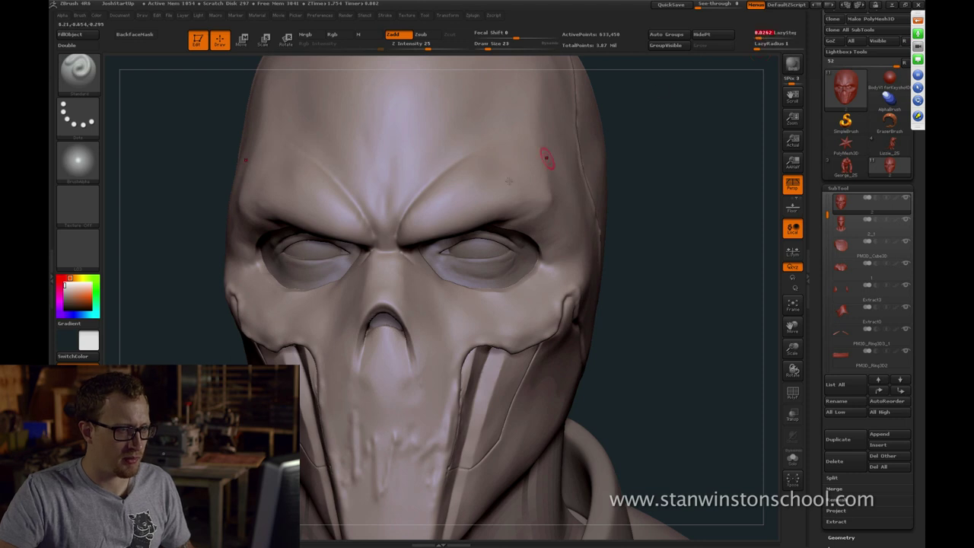
left_click_drag(439, 227, 580, 82)
key("ctrl+z")
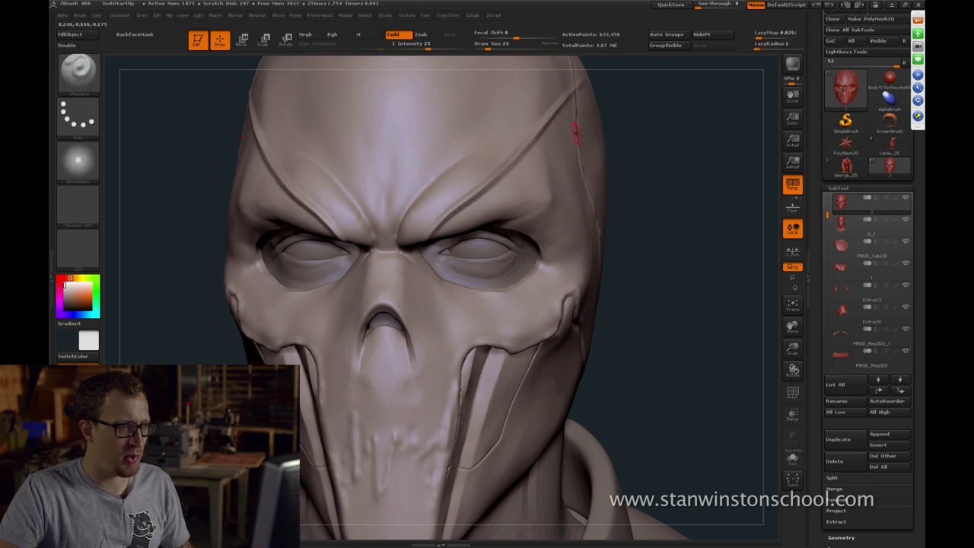
key("ctrl+z")
Try a stroke on the underside of the brow ridge from a low view and undo it
mouse_move(679, 179)
left_mouse_down()
mouse_move(685, 123)
mouse_move(658, 146)
left_mouse_up()
left_click_drag(730, 150, 724, 110)
left_click_drag(499, 183, 518, 193, "shift")
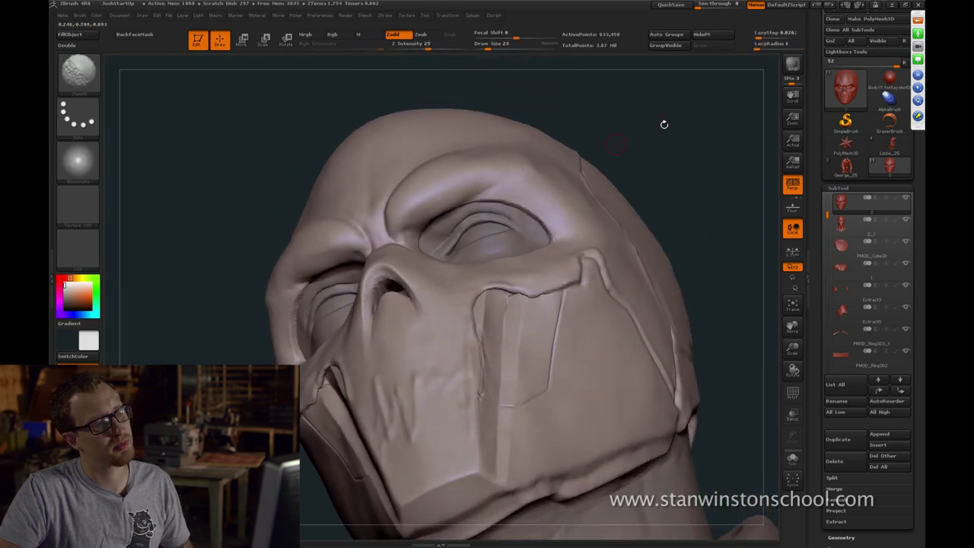
left_click_drag(663, 124, 643, 95)
left_click_drag(474, 200, 457, 211)
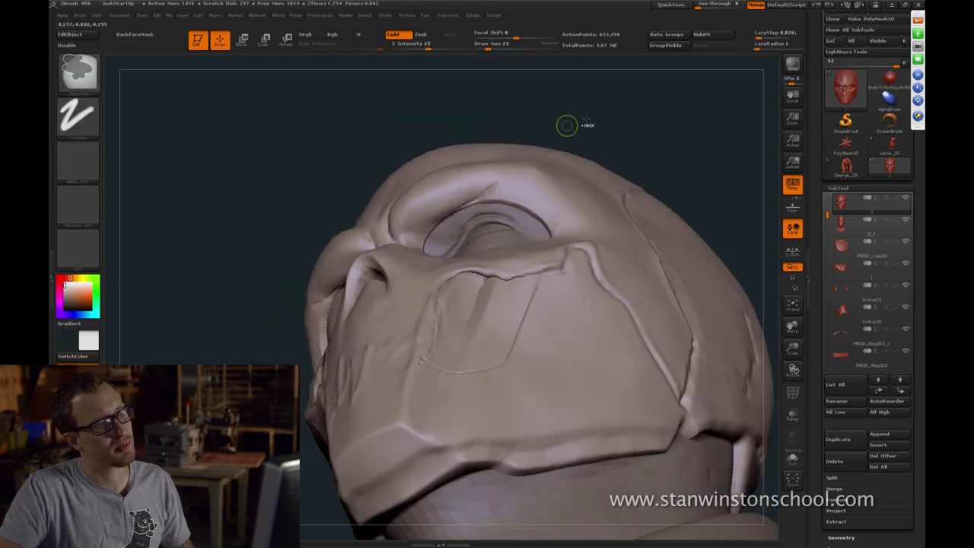
key("ctrl+z")
Draw a crisp line along the underside of the outer brow at draw size 25 and LazyRadius 35, smoothing it lightly
key("]")
left_click_drag(605, 94, 474, 200)
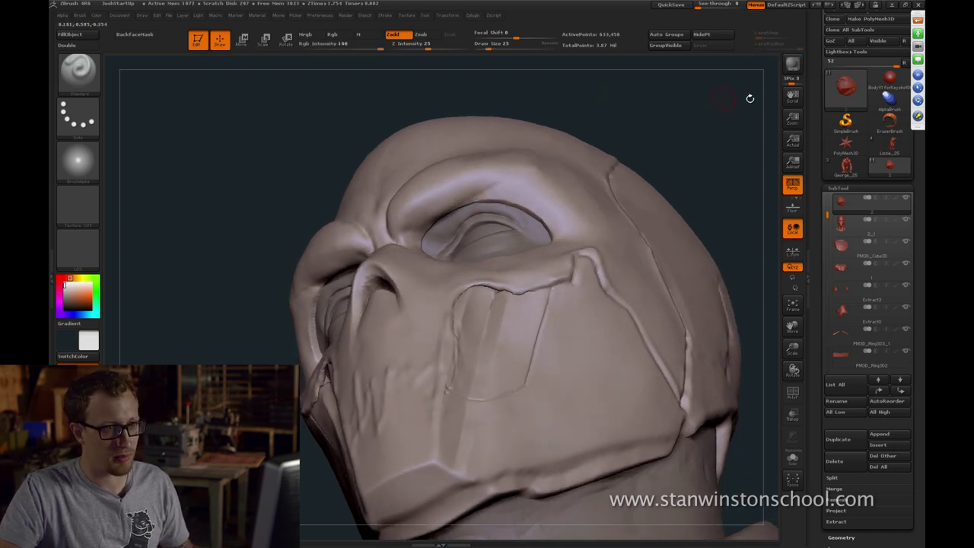
key("l")
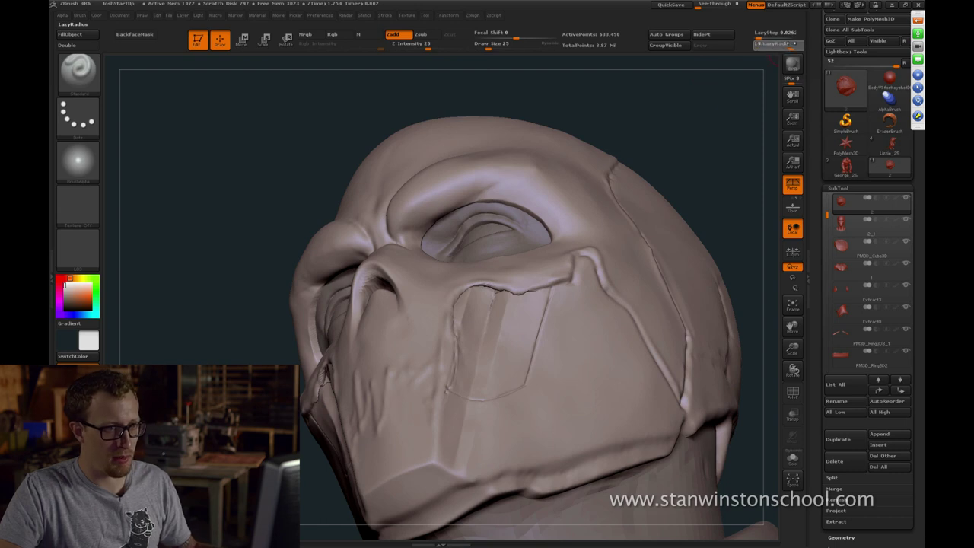
left_click_drag(801, 45, 807, 45)
left_click_drag(693, 96, 557, 153)
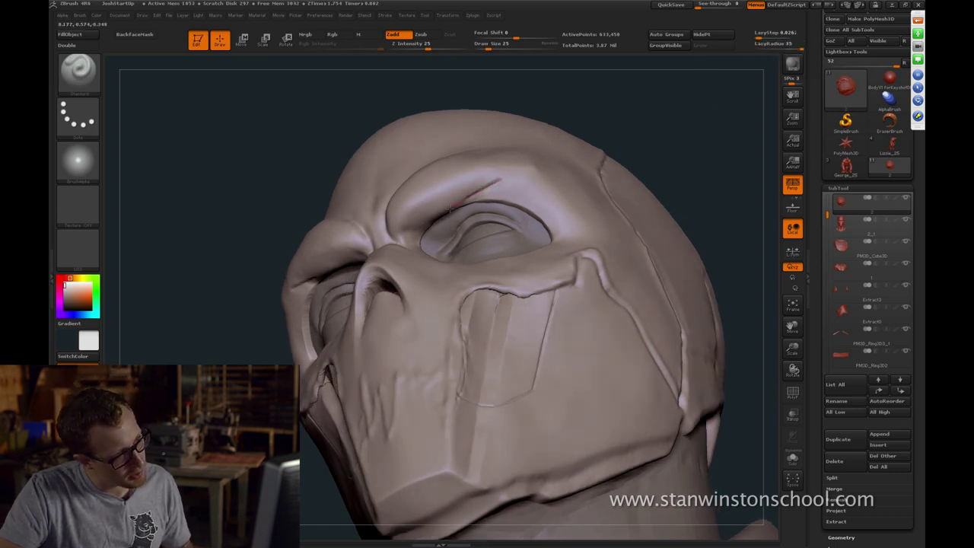
left_click_drag(469, 197, 500, 181, "shift")
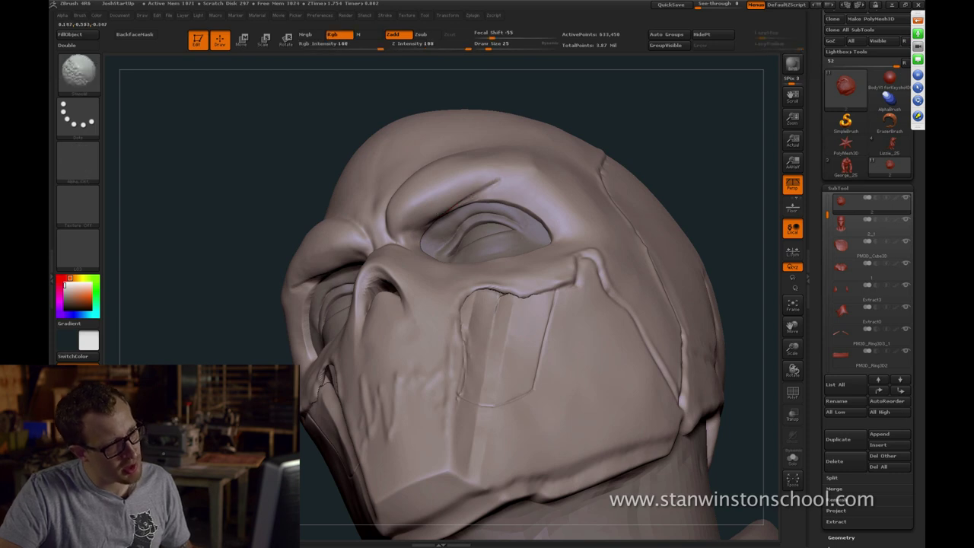
Extend the line under the outer brow toward the temple and blend its end into the surface
left_click_drag(715, 106, 700, 156)
left_click_drag(491, 188, 522, 170)
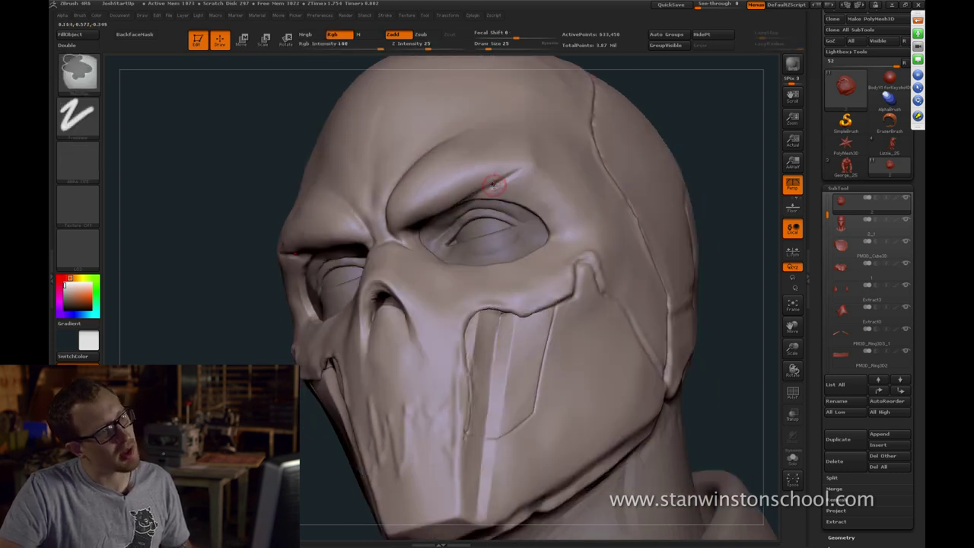
mouse_move(476, 196)
left_mouse_down()
mouse_move(516, 178)
mouse_move(499, 182)
left_mouse_up()
key("1")
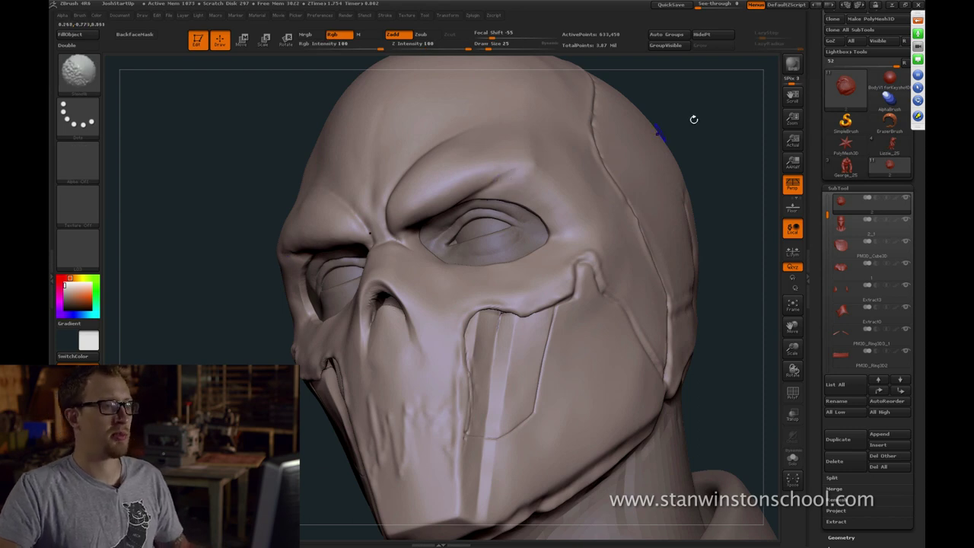
key("2")
Reshape the upper rim of the eye opening with the Move brush at draw size 31
left_click_drag(691, 117, 722, 101)
left_click_drag(679, 156, 591, 178)
key("s")
key("b")
key("m")
key("v")
mouse_move(467, 225)
left_mouse_down()
mouse_move(452, 231)
mouse_move(418, 216)
left_mouse_up()
key("s")
key("s")
key("s")
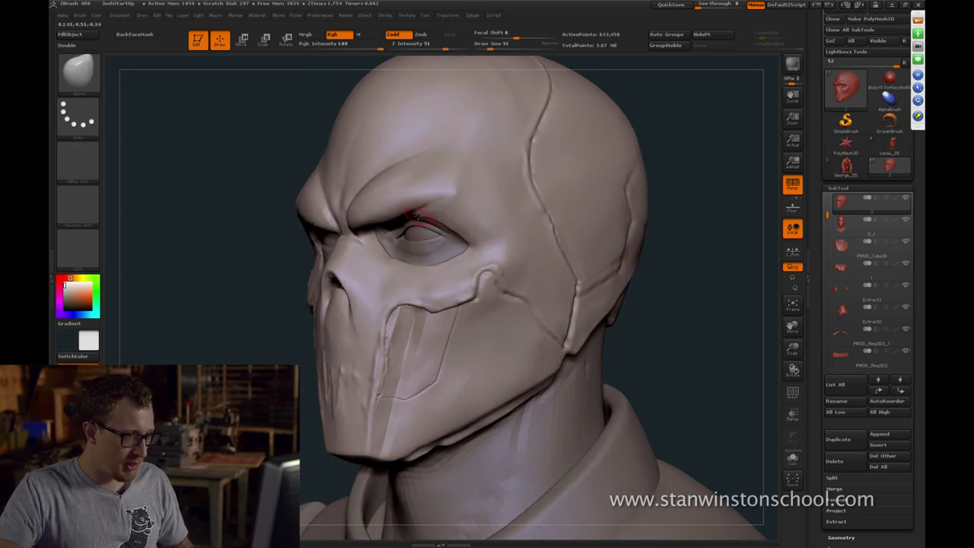
Adjust the outer corner of the eye socket with the Move brush at draw sizes 44 and 54
key("bracketright")
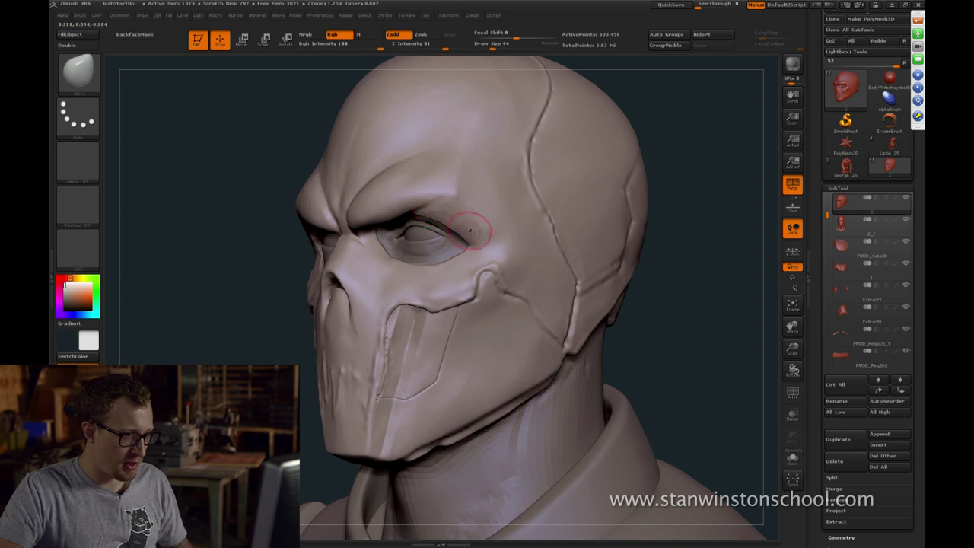
key("s")
left_click_drag(471, 233, 476, 234)
left_click_drag(659, 216, 748, 221)
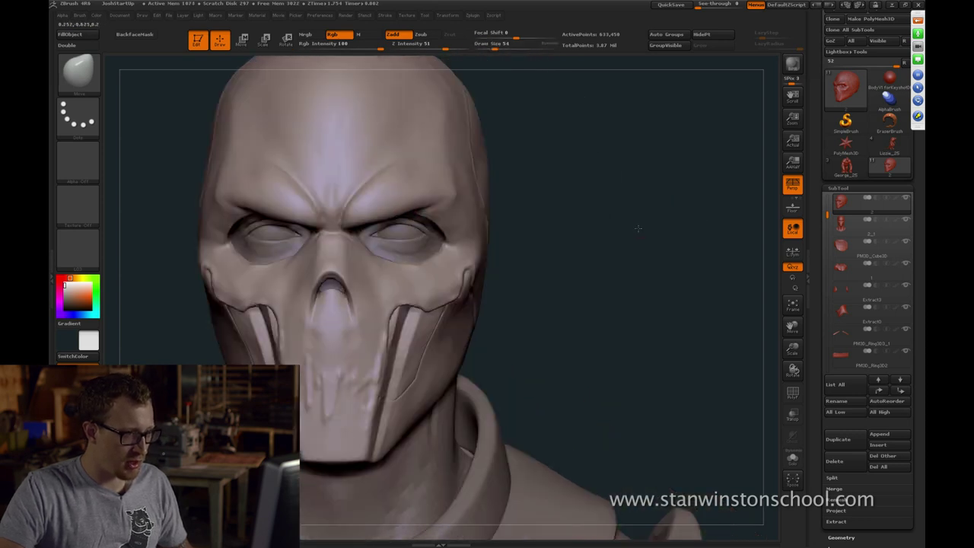
Shape the outer lower rim of the eye socket with the Move brush at draw size 54
left_click_drag(638, 230, 598, 232)
key("s")
left_click_drag(450, 262, 447, 261)
key("bracketright")
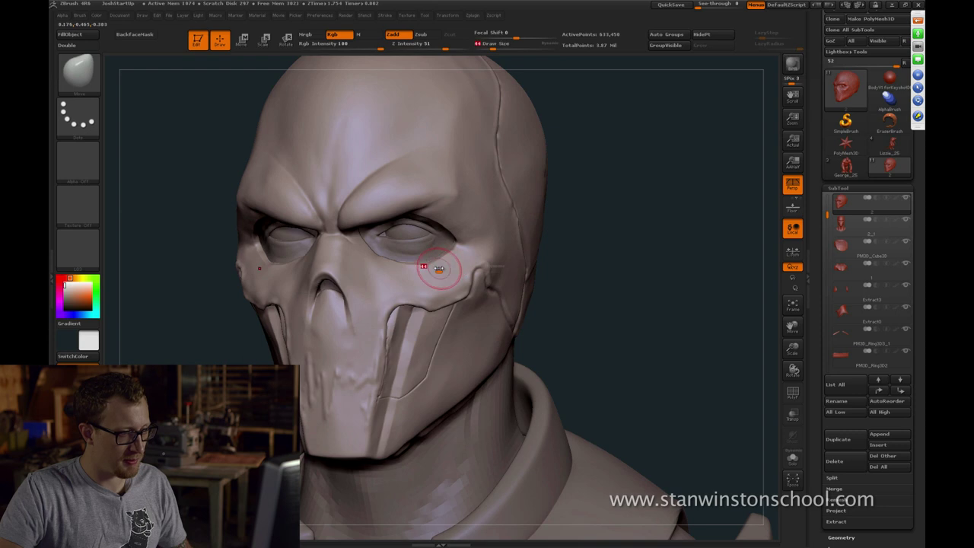
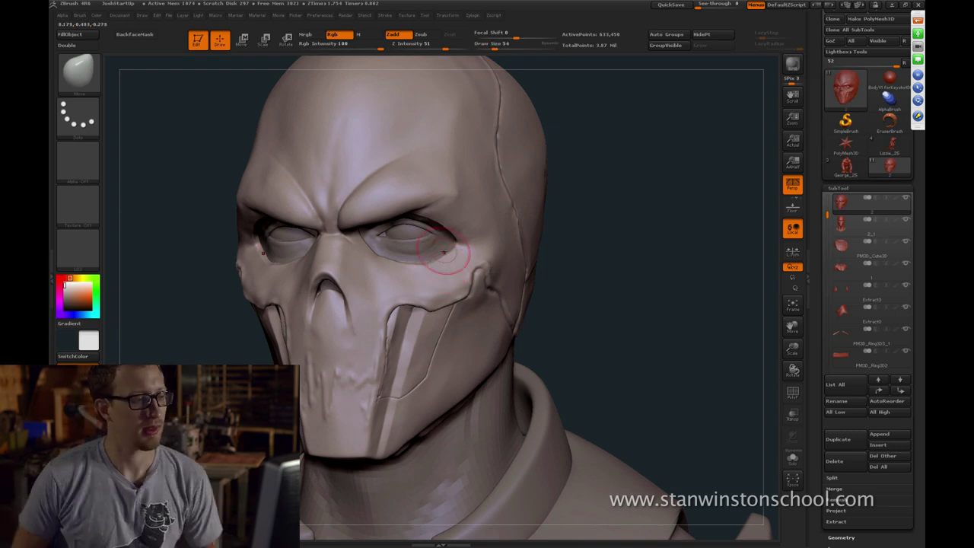
Refine the lower eye socket rim above the cheekbone with the Move brush at draw size 49
left_click_drag(657, 226, 626, 228)
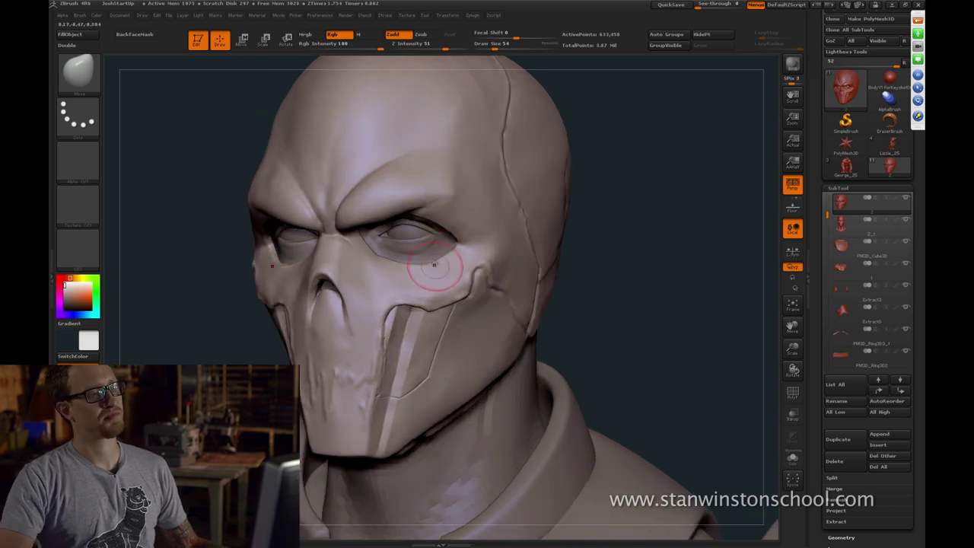
key("bracketleft")
key("bracketleft")
key("s")
key("s")
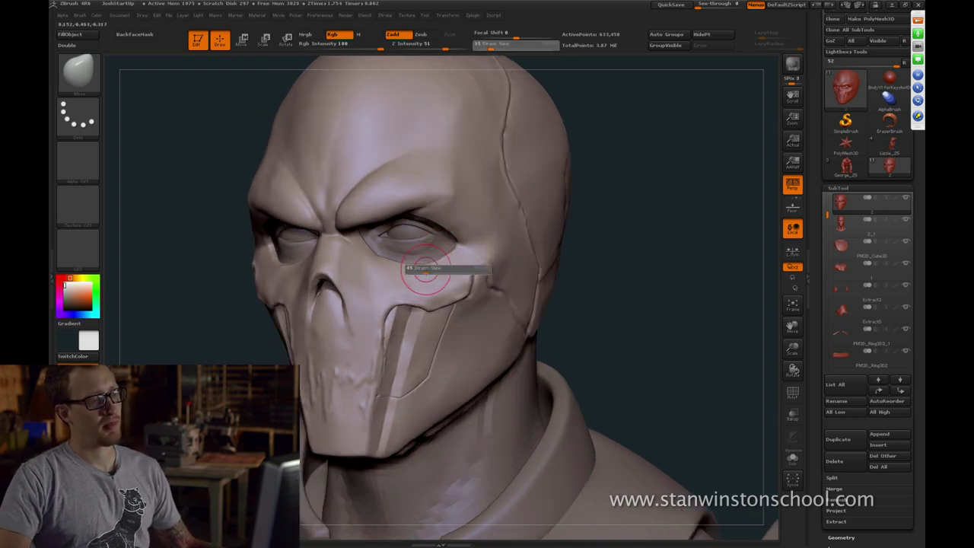
mouse_move(423, 271)
left_mouse_down()
mouse_move(444, 263)
mouse_move(396, 270)
left_mouse_up()
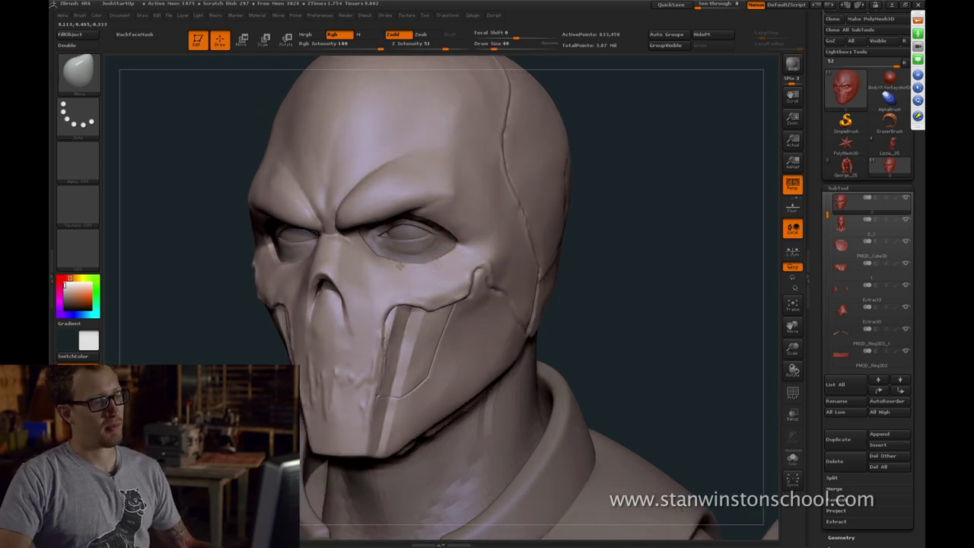
key("bracketleft")
Adjust the outer cheek contour and the cheekbone below the eye with the Move brush at draw sizes 51 and 101
left_click_drag(639, 253, 765, 276)
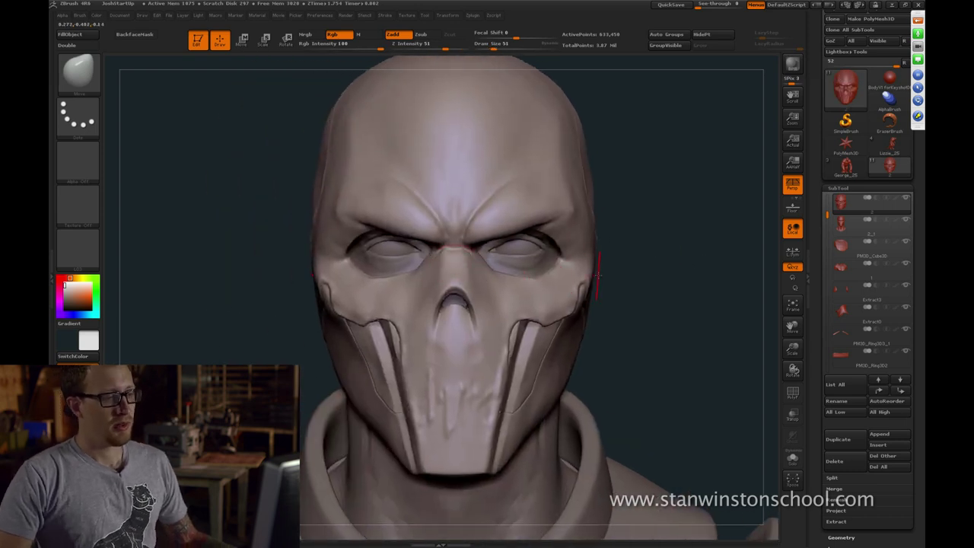
left_click_drag(605, 273, 622, 276)
mouse_move(283, 266)
left_mouse_down()
mouse_move(384, 268)
mouse_move(373, 279)
left_mouse_up()
key("s")
key("s")
key("s")
left_click_drag(602, 279, 540, 279)
key("s")
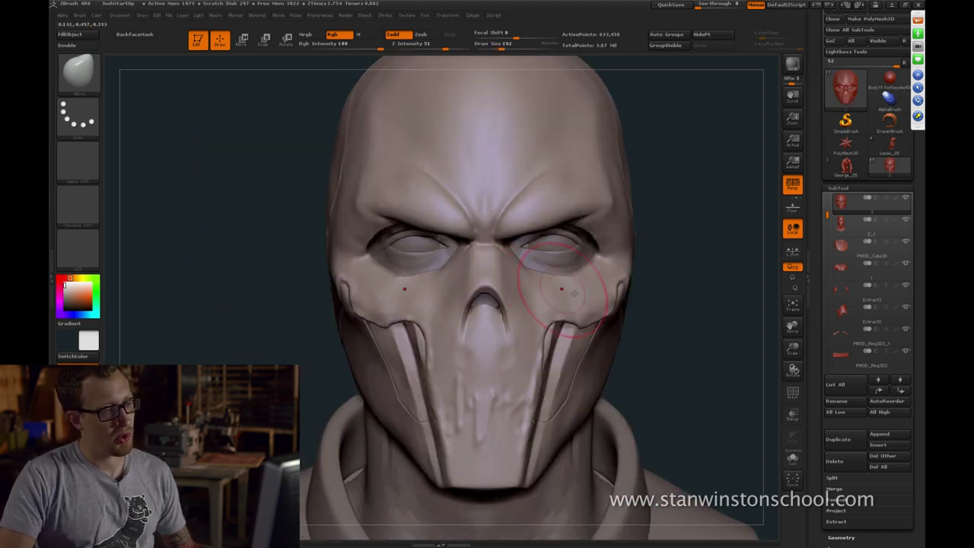
Reshape the upper rim of the eye opening from a three-quarter view with the Move brush at draw sizes 54 and 56
left_click_drag(695, 262, 530, 258)
key("s")
left_click_drag(530, 258, 512, 259)
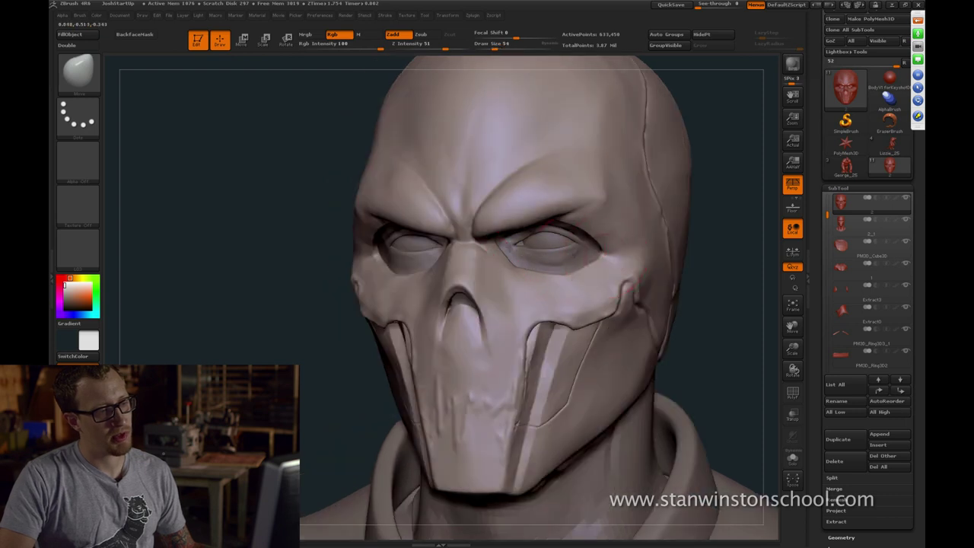
left_click_drag(729, 242, 626, 234)
key("s")
left_click_drag(551, 219, 555, 220)
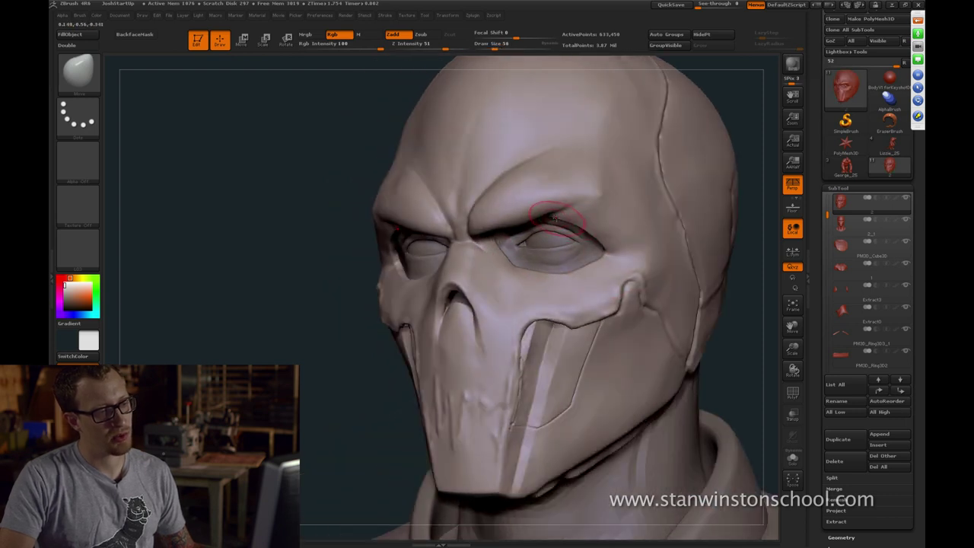
key("]")
left_click_drag(751, 315, 714, 251)
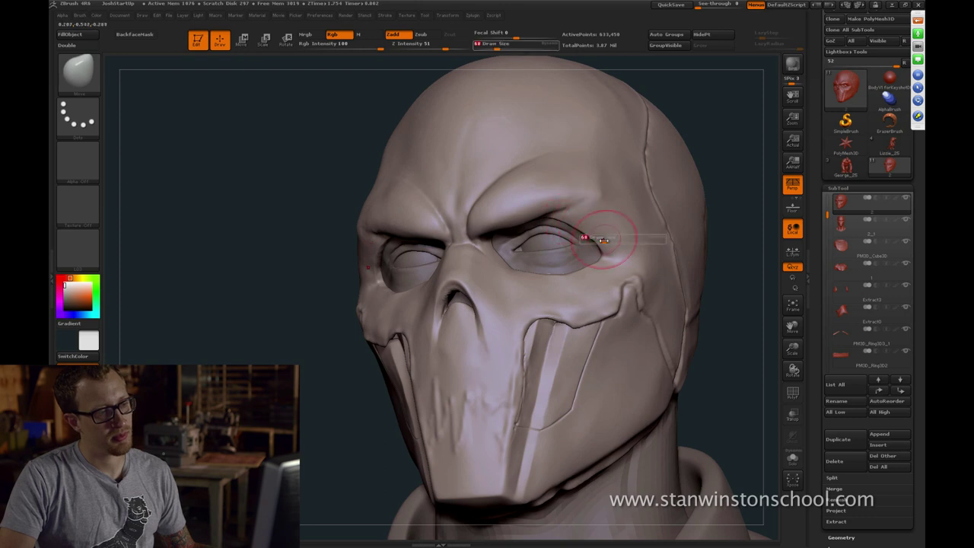
Refine the upper outer corner of the eye opening with the Move brush at draw sizes 46, 29 and 41
key("[")
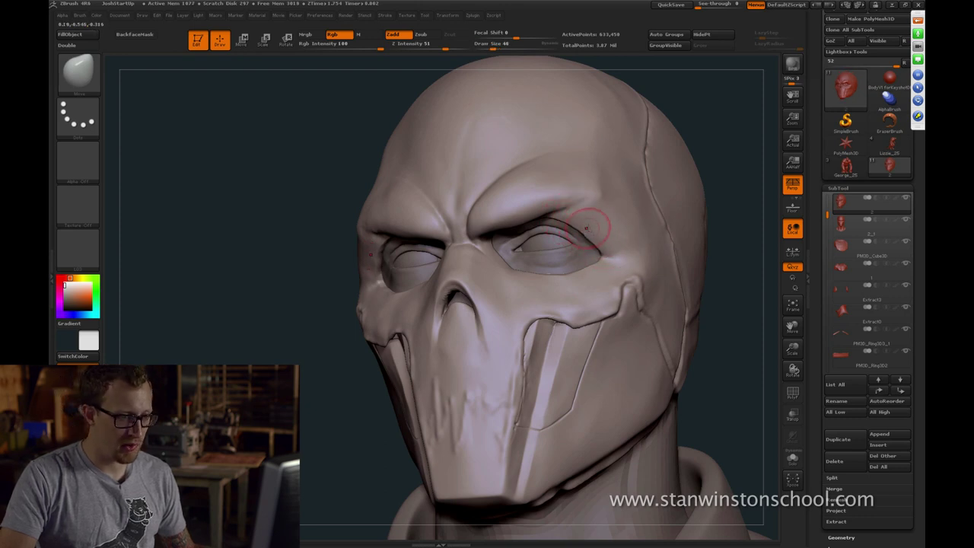
key("[")
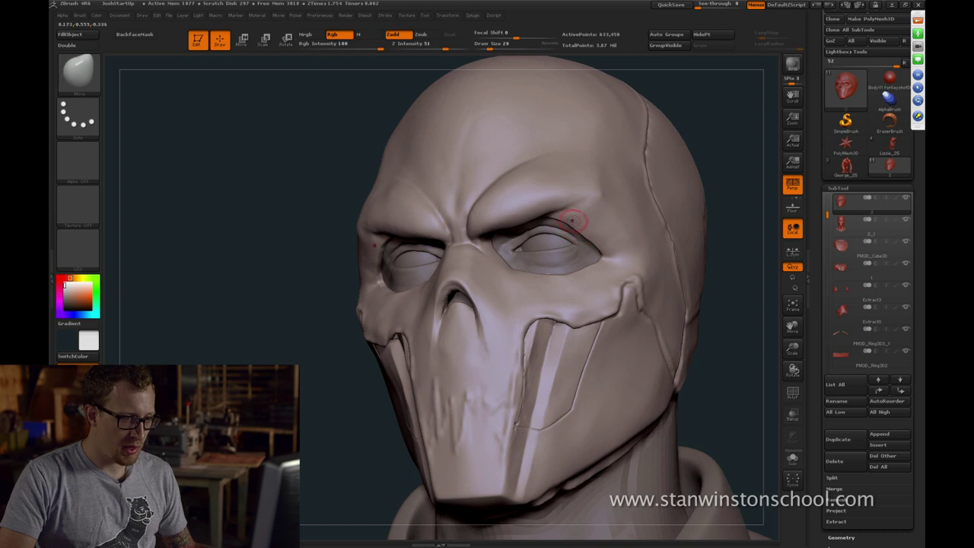
key("s")
left_click_drag(573, 222, 577, 223)
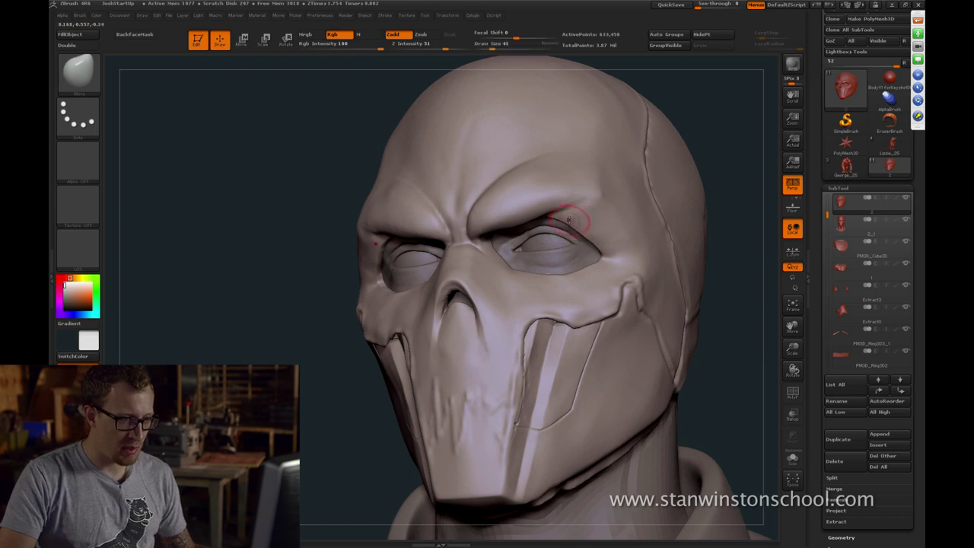
left_click_drag(747, 218, 678, 204)
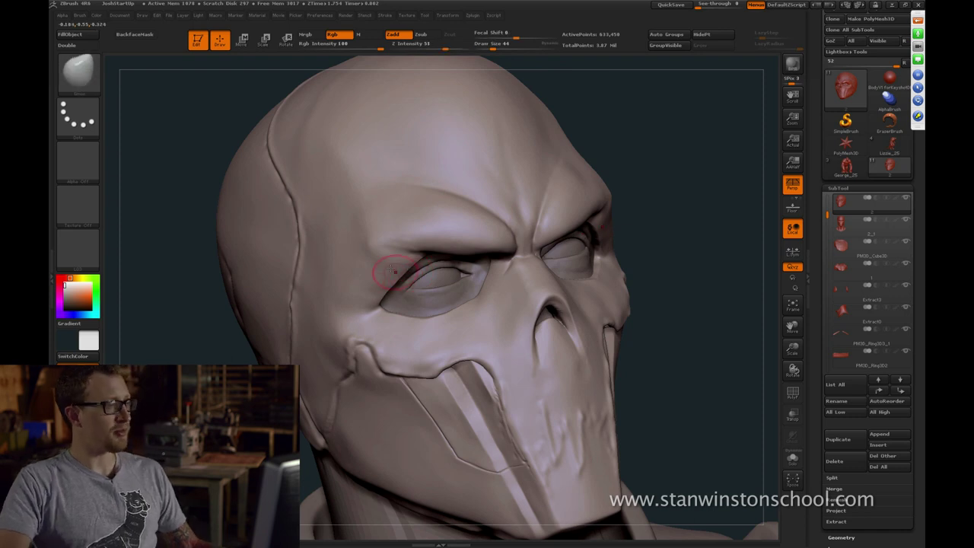
Tighten the outer corners of the eye openings with the Pinch brush at draw sizes 39 and 37
left_click(80, 73)
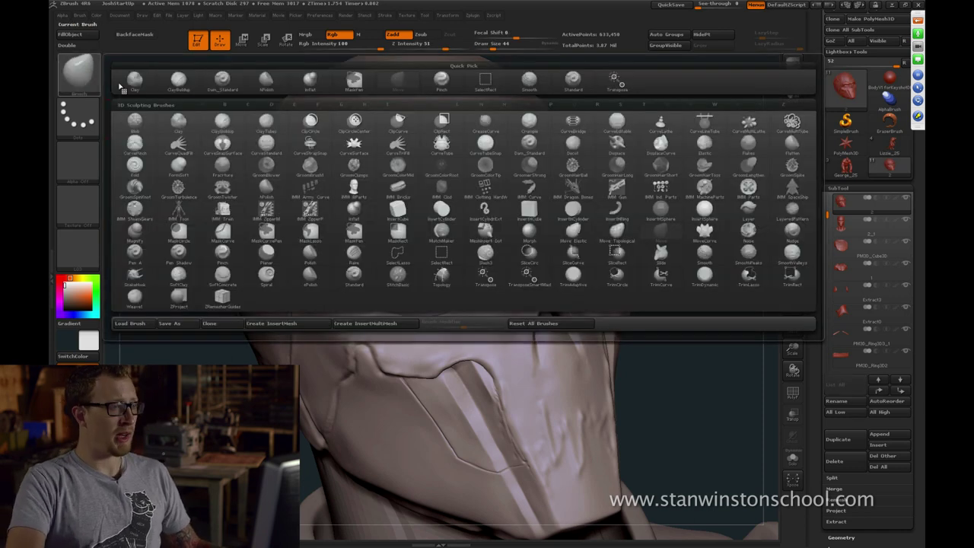
left_click(446, 86)
key("f")
mouse_move(659, 181)
left_mouse_down("shift")
mouse_move(685, 193)
mouse_move(684, 244)
left_mouse_up("shift")
key("s")
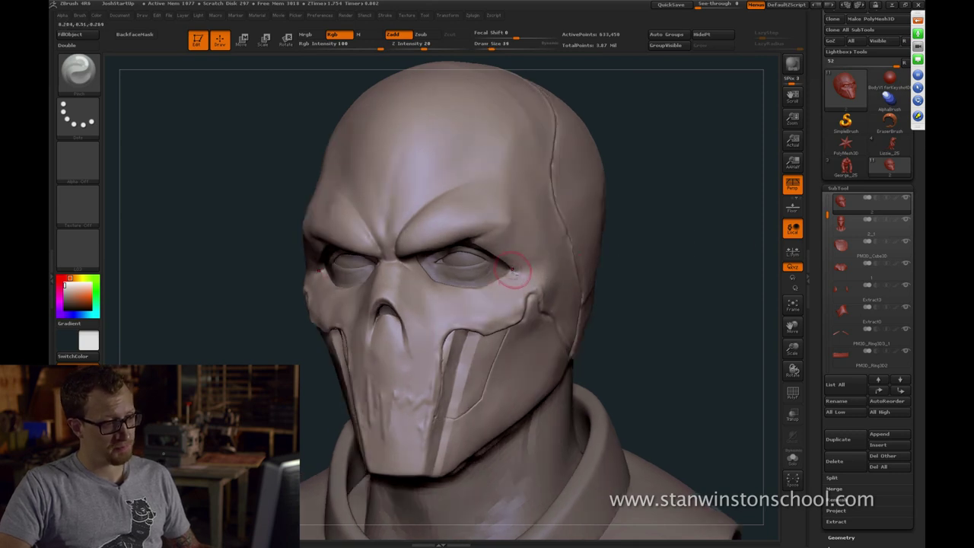
left_click_drag(618, 263, 750, 259)
left_click_drag(324, 277, 326, 266)
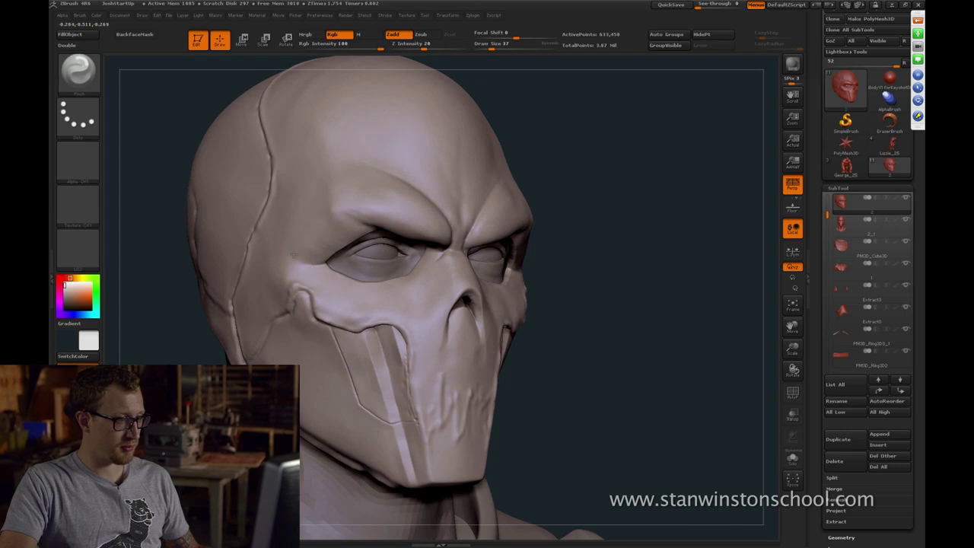
left_click_drag(650, 224, 529, 234)
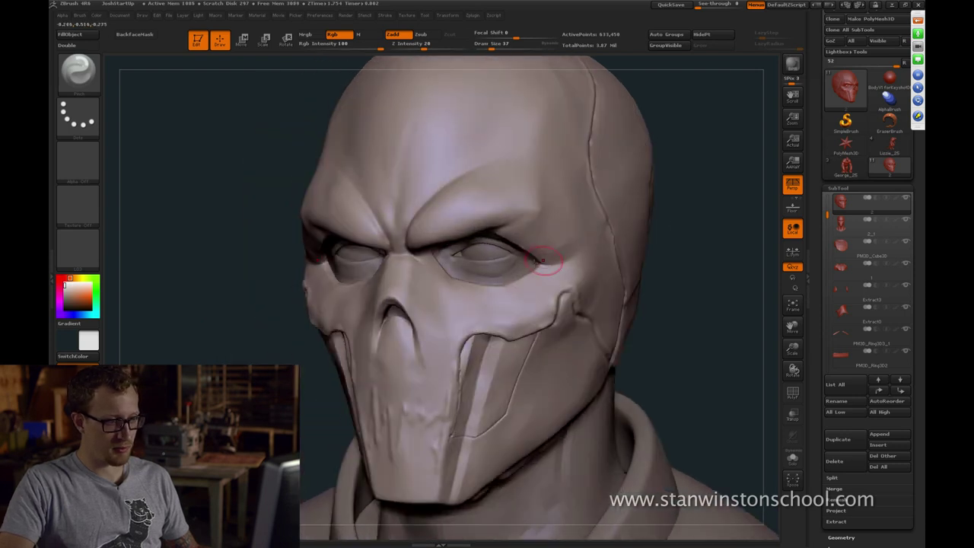
Examine the mask's polygon density around the eye openings in wireframe display
key("shift+f")
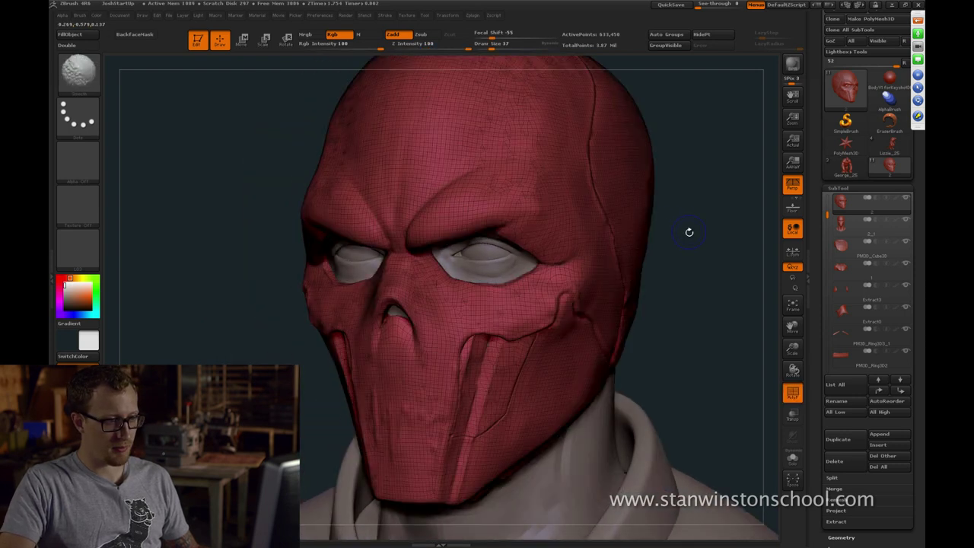
key("shift+f")
key("shift+f")
mouse_move(661, 213)
left_mouse_down("alt")
mouse_move(635, 207)
mouse_move(652, 216)
mouse_move(620, 257)
mouse_move(629, 261)
mouse_move(625, 218)
mouse_move(729, 242)
left_mouse_up("alt")
key("shift+f")
Sharpen the seam around the hook at the end of the cheekbone with Dam_Standard at draw size 12, undoing unwanted strokes
key("bracketleft")
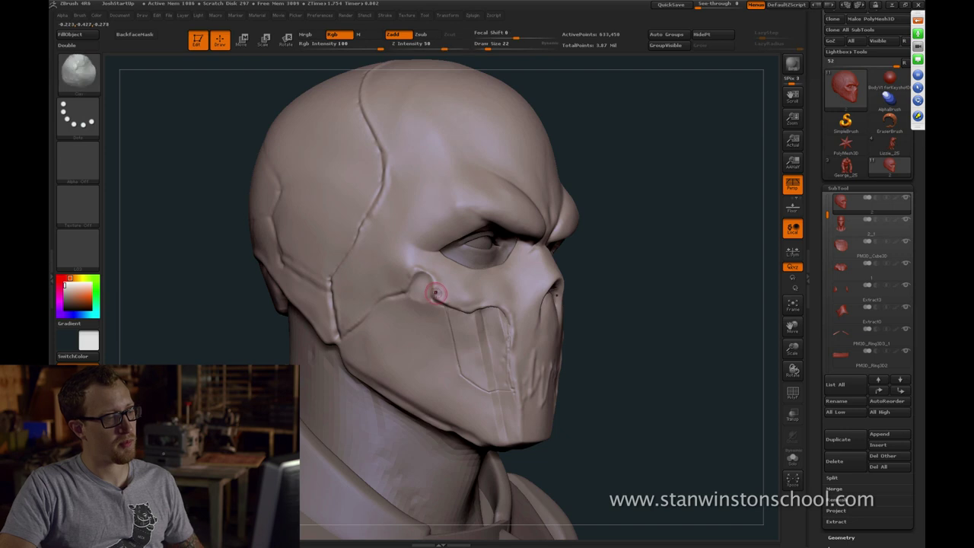
key("b")
key("d")
key("s")
mouse_move(655, 246)
left_mouse_down()
mouse_move(658, 222)
mouse_move(656, 262)
left_mouse_up()
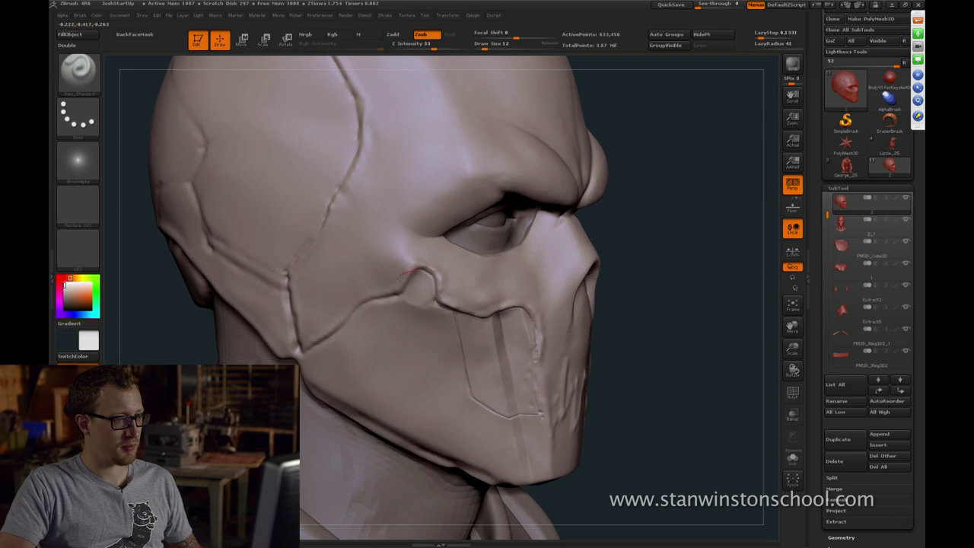
left_click_drag(674, 276, 659, 274)
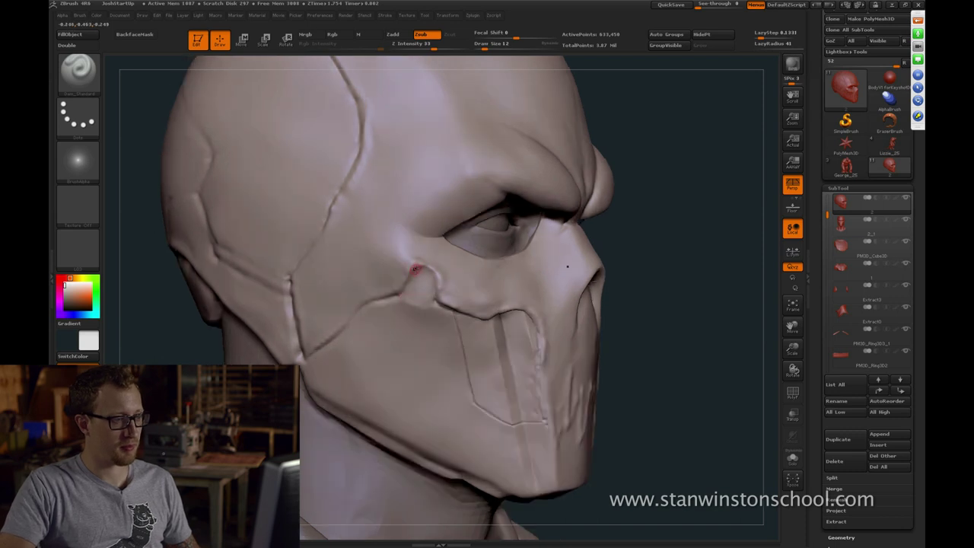
key("ctrl+z")
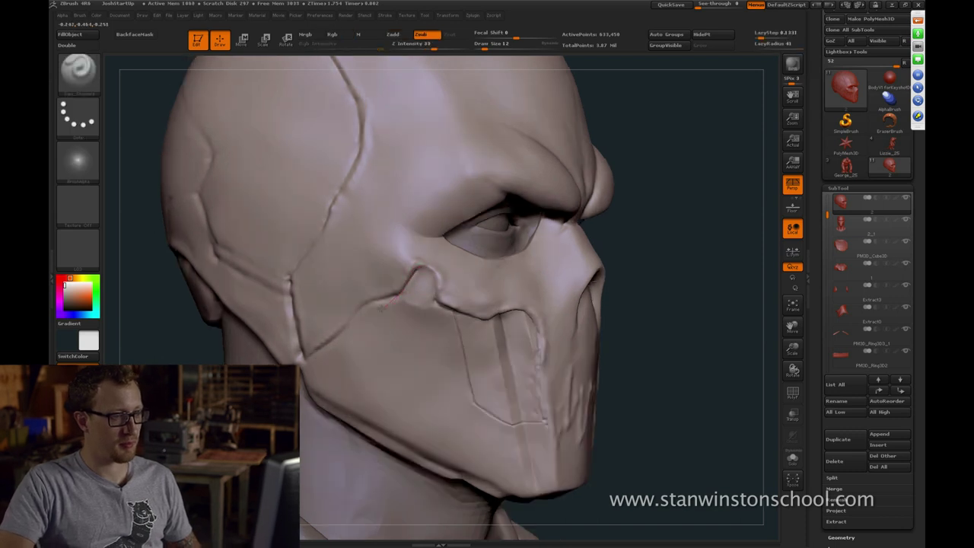
left_click_drag(668, 265, 592, 185)
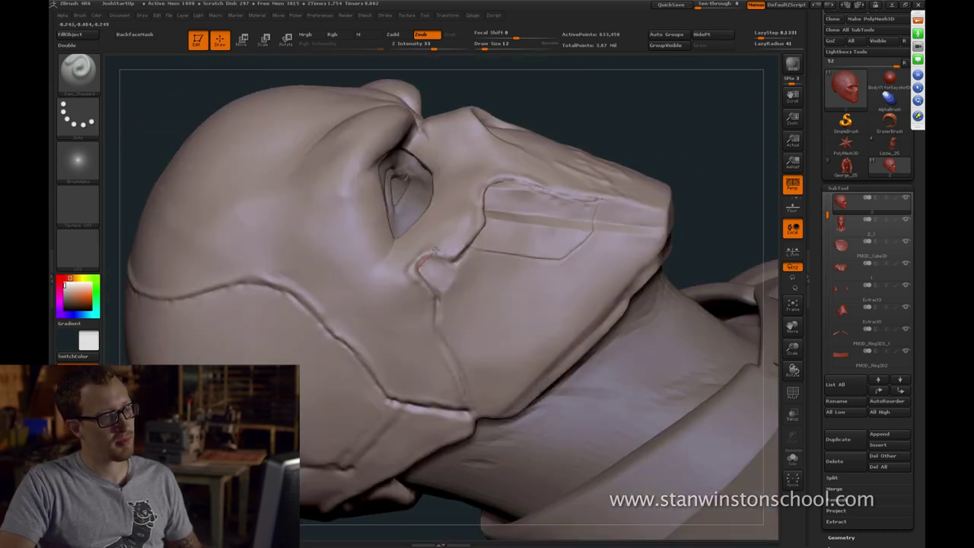
left_click_drag(469, 261, 489, 244)
key("ctrl+z")
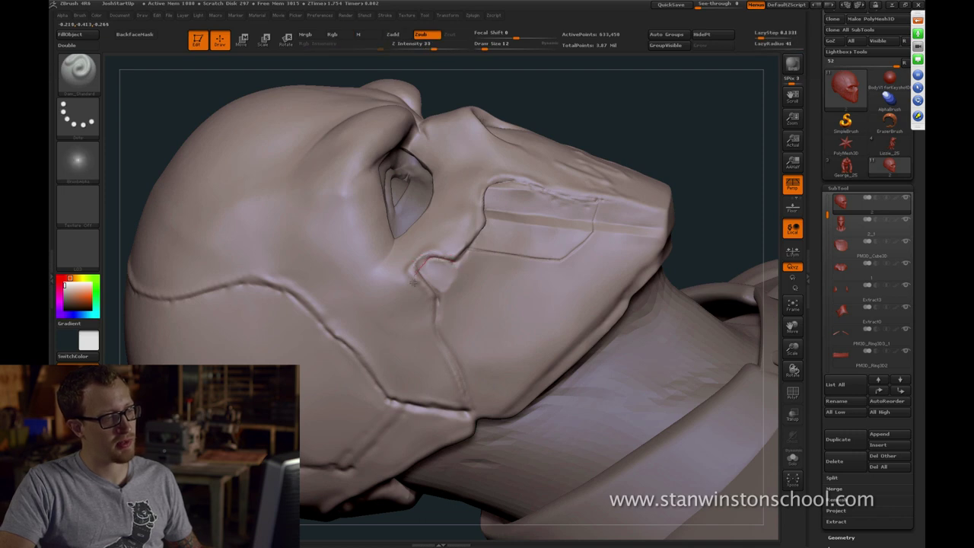
Fill and smooth the surface beside the cheekbone hook's seam with the Clay brush at draw size 13
key("b")
key("c")
key("l")
key("s")
left_click(424, 264)
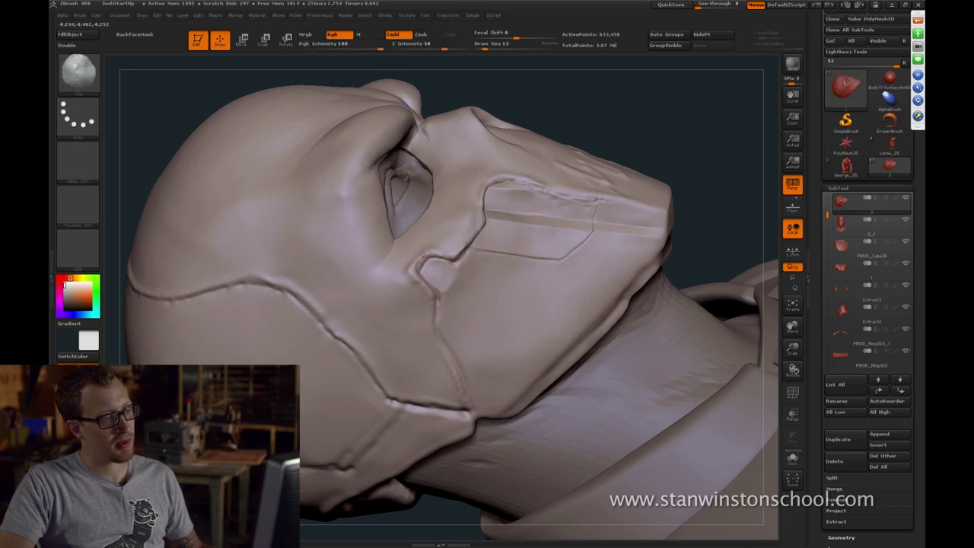
key("shift")
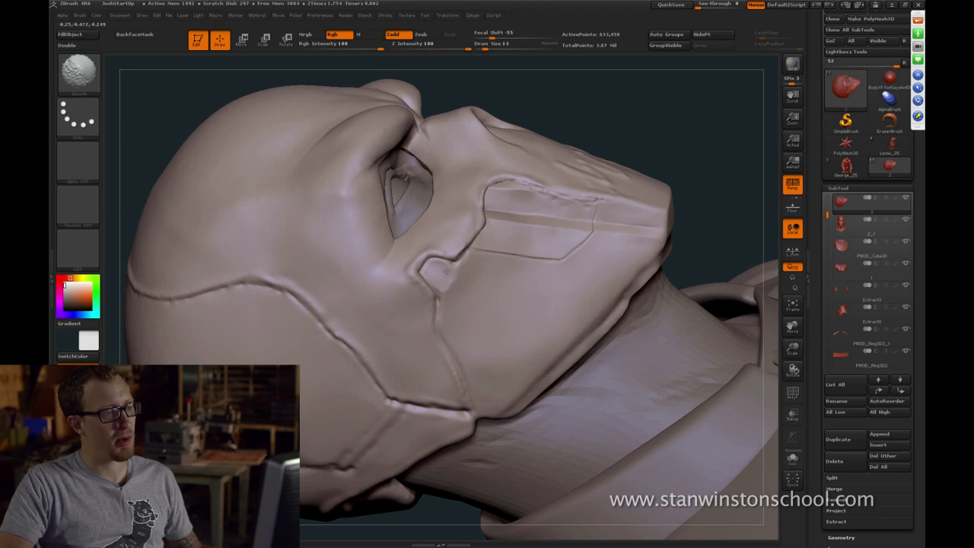
Make the head beneath the mask the active subtool and shift its eye area with the Move brush at draw size 128
left_click_drag(659, 141, 642, 130, "alt")
mouse_move(749, 137)
left_mouse_down()
mouse_move(727, 95)
mouse_move(724, 112)
mouse_move(655, 133)
left_mouse_up()
key("f")
key("f")
left_click_drag(677, 172, 685, 222)
left_click(872, 227)
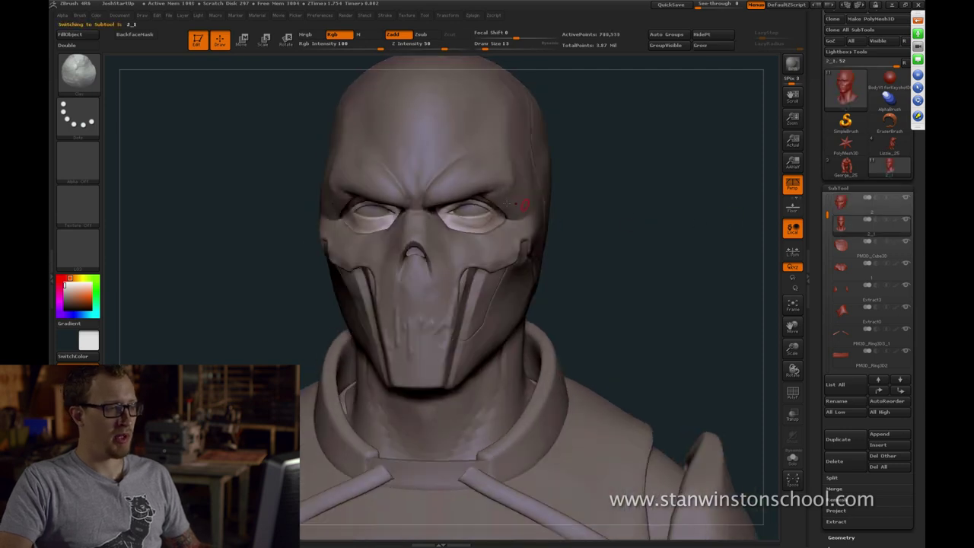
left_click_drag(646, 189, 647, 228, "shift")
key("b")
key("m")
key("v")
key("s")
mouse_move(495, 214)
left_mouse_down()
mouse_move(513, 212)
mouse_move(491, 203)
mouse_move(505, 221)
left_mouse_up()
key("s")
key("s")
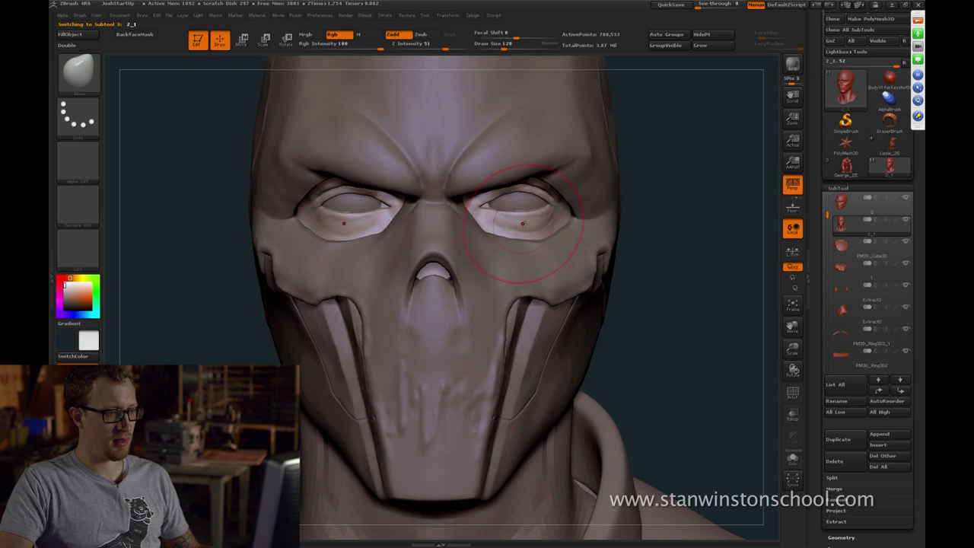
Reshape the head's eyelids inside the mask's eye openings with the Move brush at draw size 49
left_click_drag(672, 218, 647, 327)
key("s")
left_click_drag(489, 214, 446, 228)
key("s")
key("s")
key("s")
key("s")
key("s")
key("s")
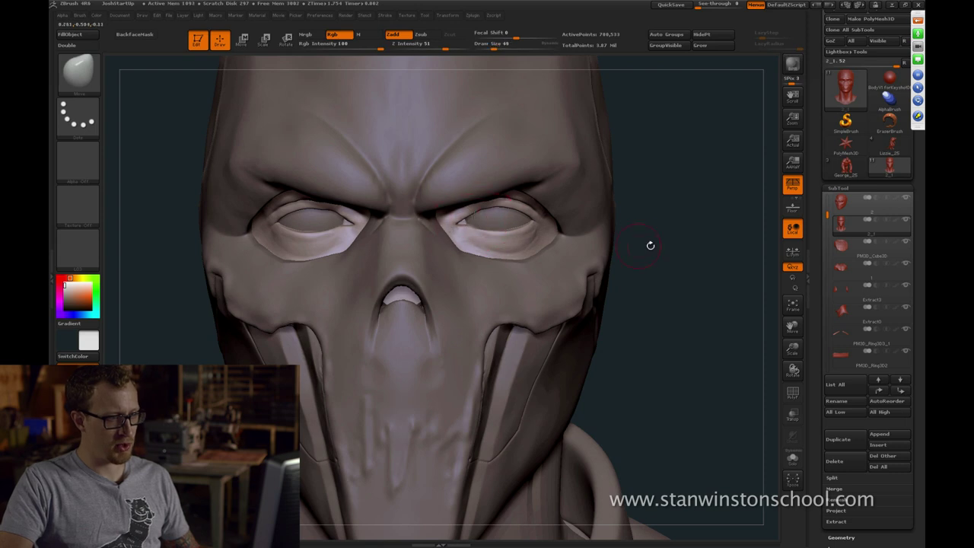
Adjust the inner eye corners and lower lids of the head with the Move brush at draw sizes 71, 83 and 56
left_click_drag(650, 245, 465, 211)
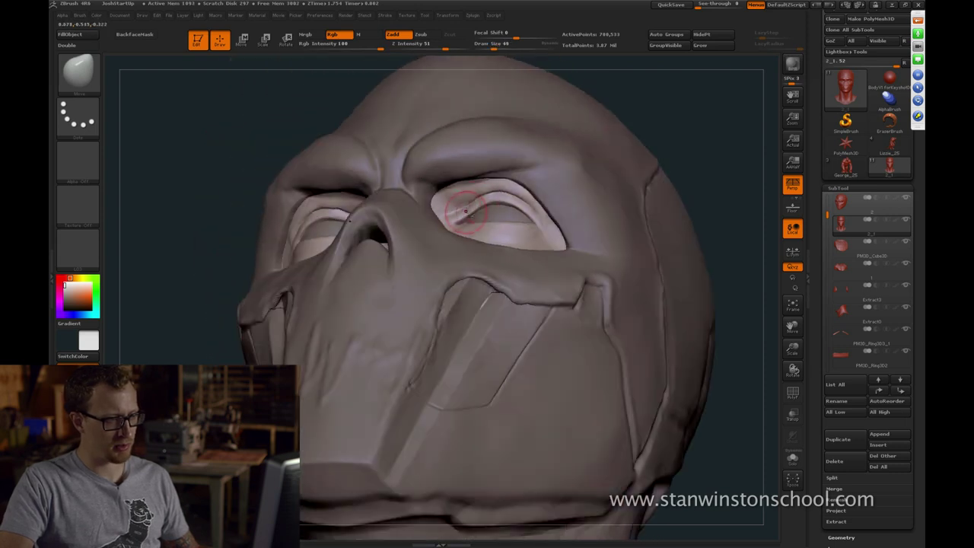
mouse_move(670, 102)
left_mouse_down()
mouse_move(713, 163)
mouse_move(690, 206)
mouse_move(737, 208)
left_mouse_up()
key("s")
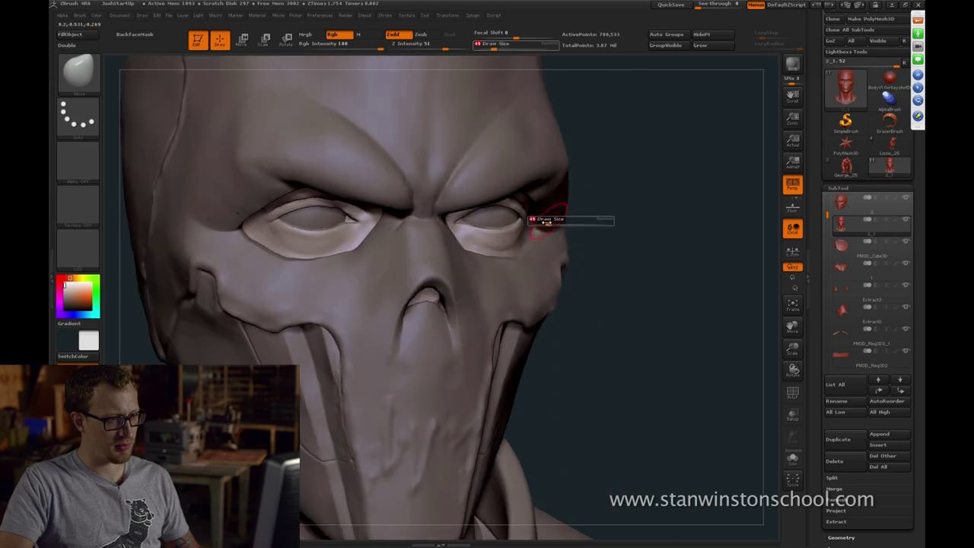
left_click_drag(544, 220, 453, 238)
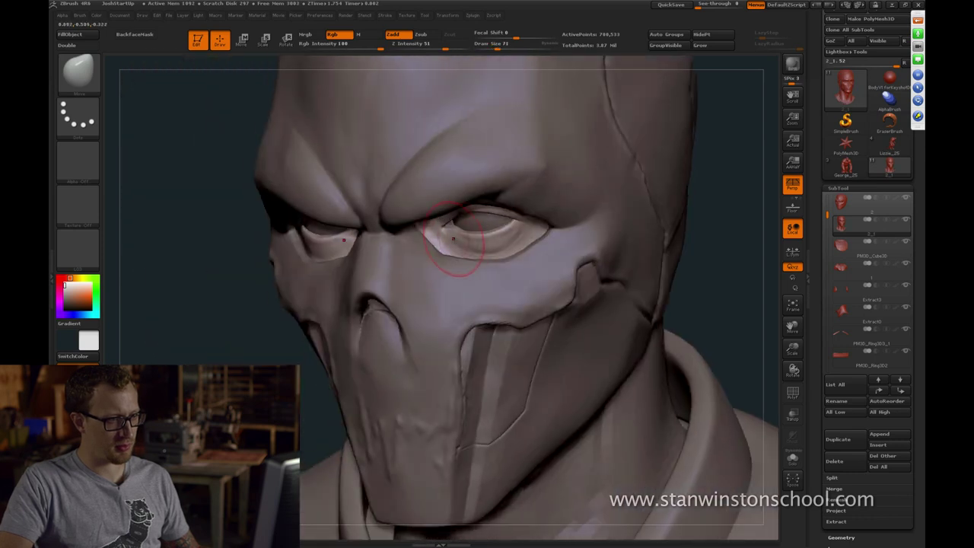
key("bracketright")
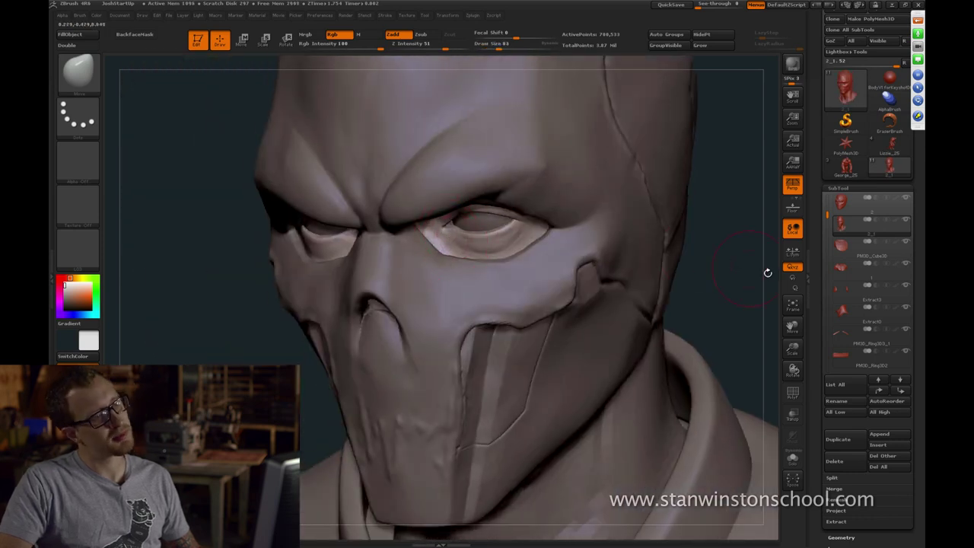
left_click_drag(767, 272, 705, 250)
key("bracketleft")
key("bracketleft")
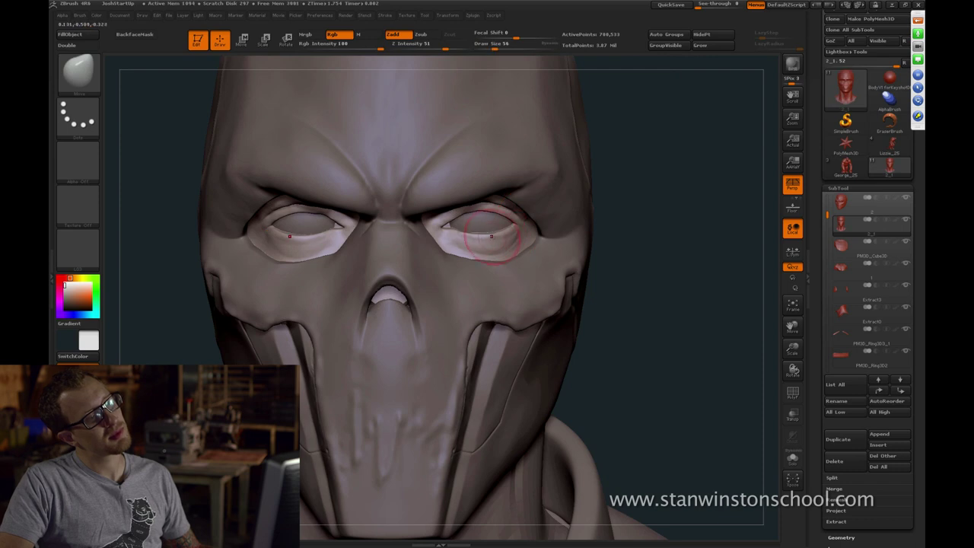
mouse_move(619, 251)
left_mouse_down()
mouse_move(650, 176)
mouse_move(666, 187)
mouse_move(596, 179)
left_mouse_up()
Build up the lower eyelids with the Clay brush and smooth them at a lower subdivision level
key("b")
key("c")
key("l")
key("s")
left_click(505, 228)
left_click_drag(649, 210, 615, 216)
key("shift+d")
key("shift+d")
left_click_drag(532, 228, 559, 233, "shift")
Define the folds under the eyes with Dam_Standard at draw size 33
key("b")
key("d")
key("s")
left_click_drag(720, 200, 643, 215, "shift")
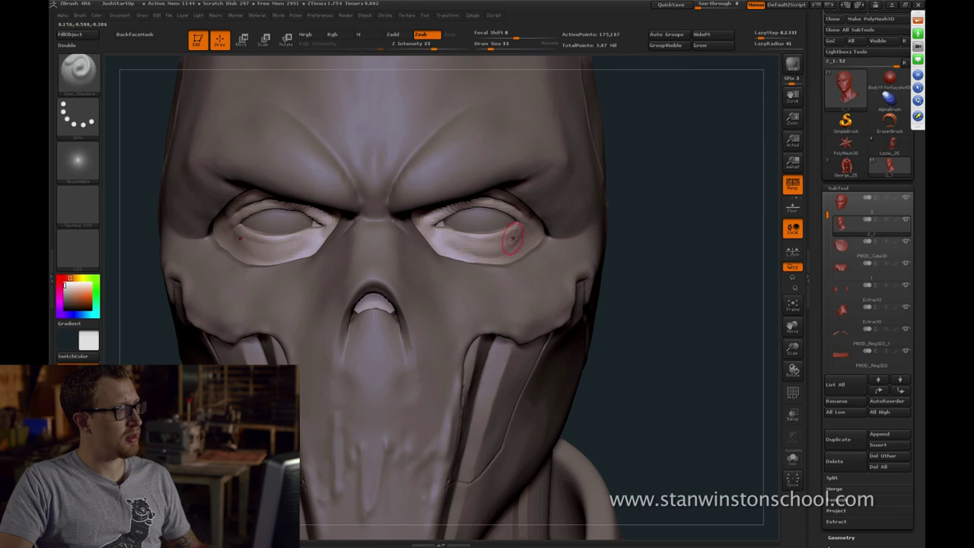
Sculpt skin wrinkles around the eyes with ClayBuildup at draw size 44 and check the head in isolation without the mask
key("b")
key("c")
key("b")
left_click_drag(496, 240, 512, 239)
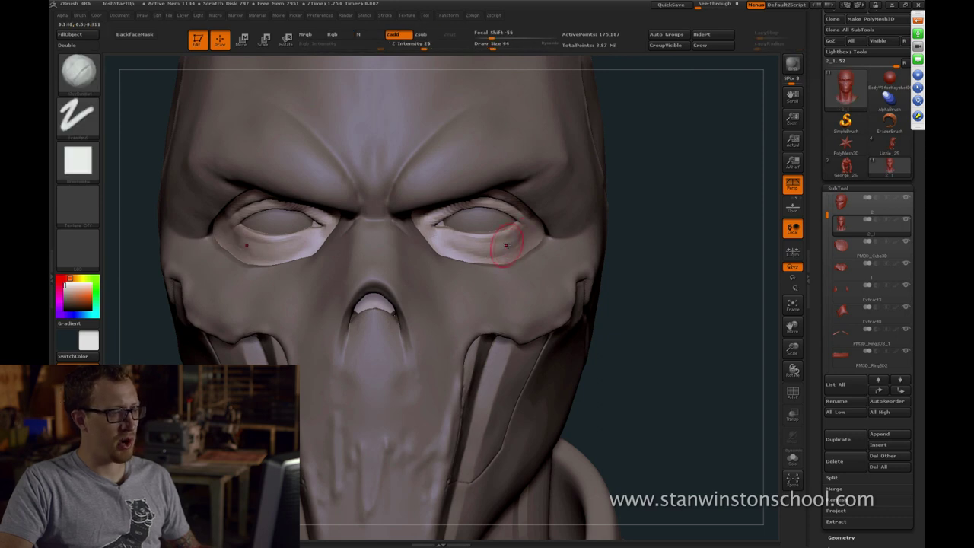
key("shift+d")
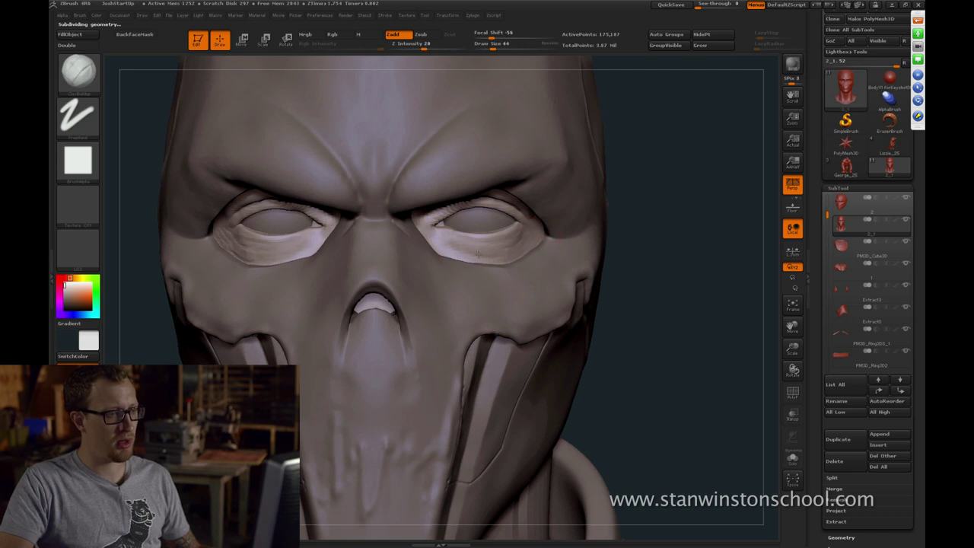
key("ctrl+shift+s")
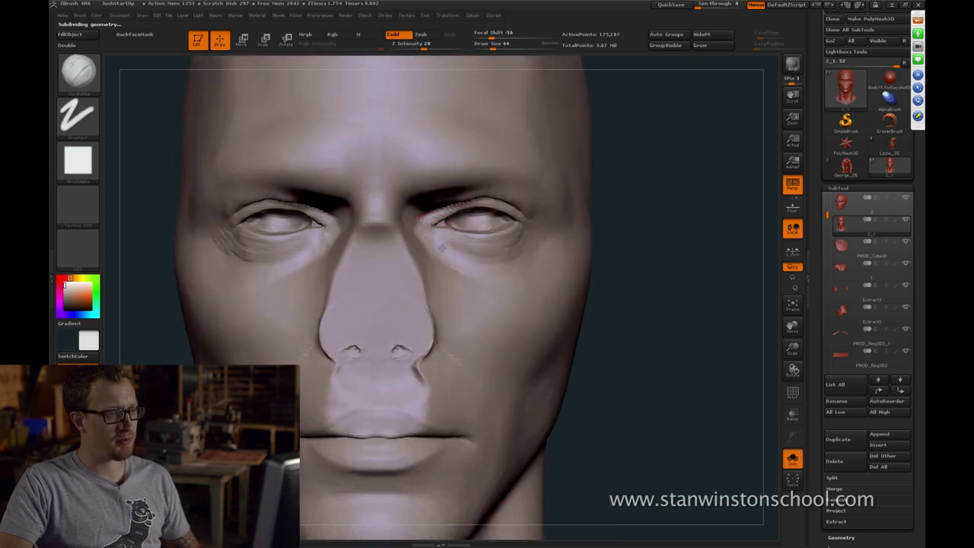
key("ctrl+shift+s")
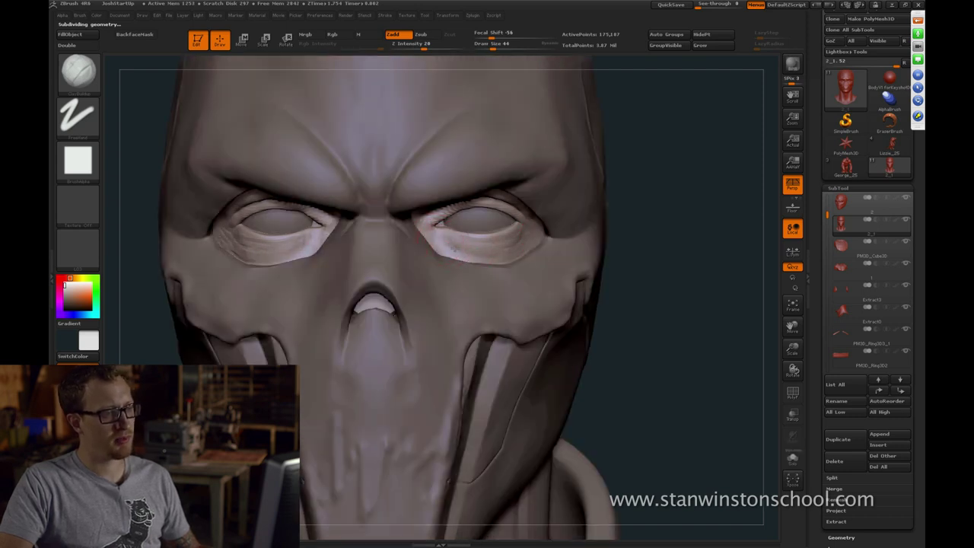
Smooth the skin under the head's eyes at a lower subdivision level, checking it from the front and three-quarter views
left_click_drag(496, 264, 581, 228, "alt")
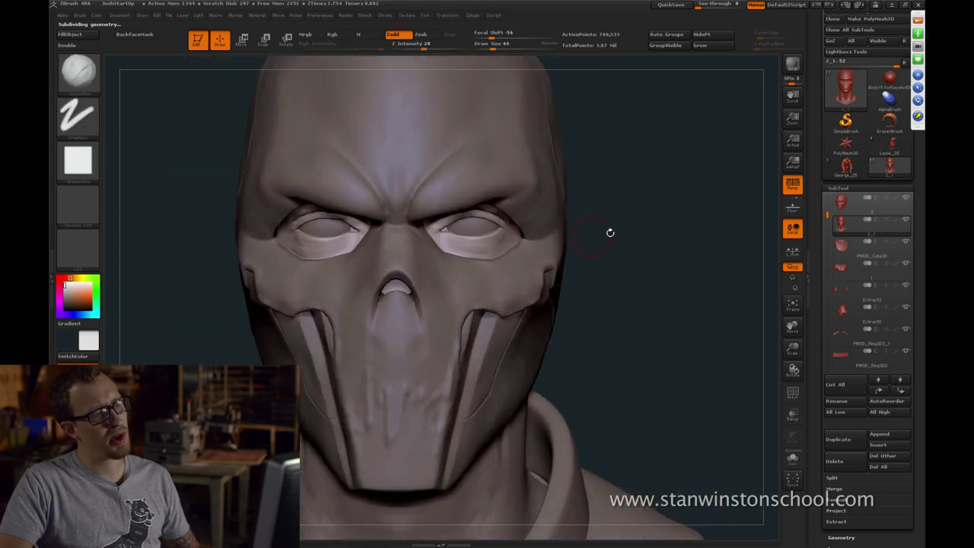
left_click_drag(609, 231, 592, 231)
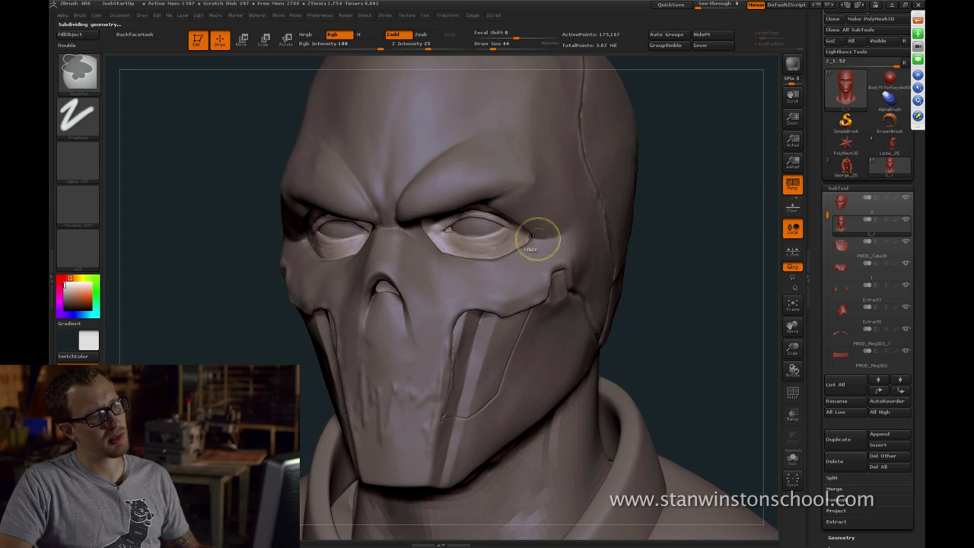
key("shift")
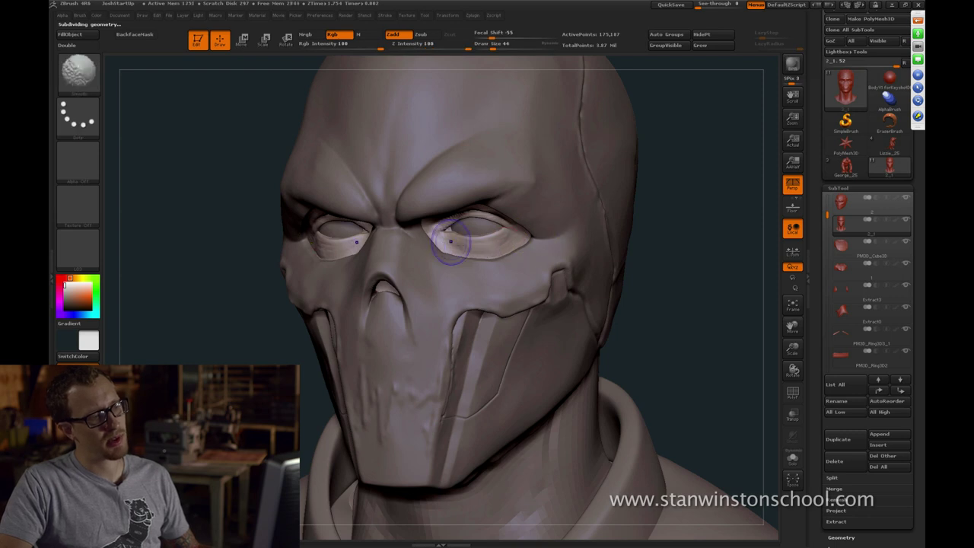
mouse_move(625, 214)
left_mouse_down()
mouse_move(668, 198)
mouse_move(648, 170)
mouse_move(683, 180)
mouse_move(659, 188)
left_mouse_up()
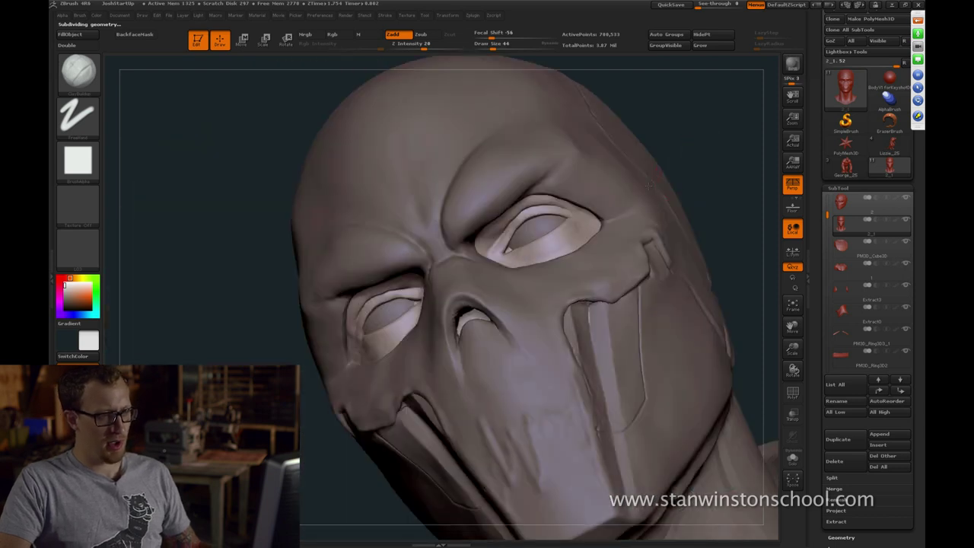
Reshape the fold of the head's upper eyelids with the Move brush
left_click_drag(704, 128, 651, 177, "alt")
key("b")
key("m")
key("v")
key("s")
left_click_drag(647, 183, 661, 184)
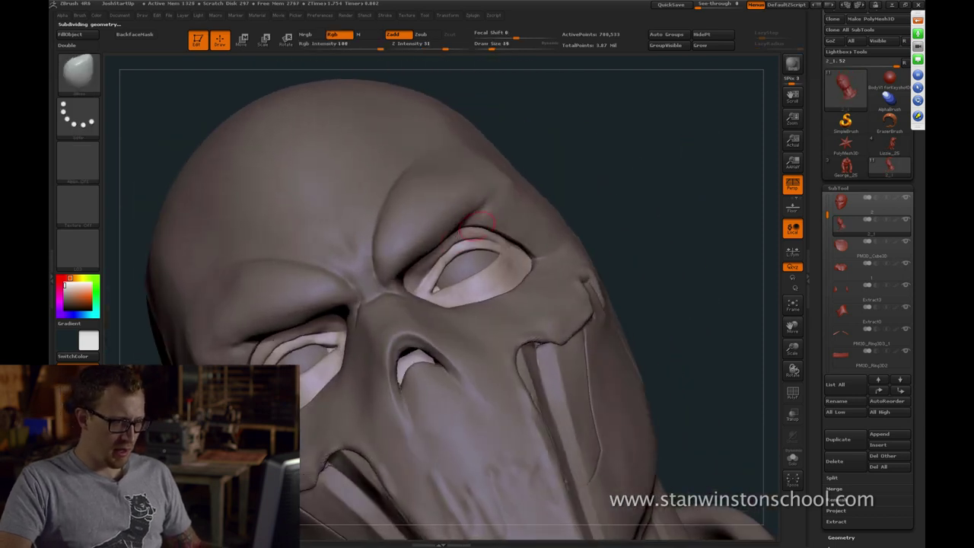
left_click_drag(464, 242, 461, 236)
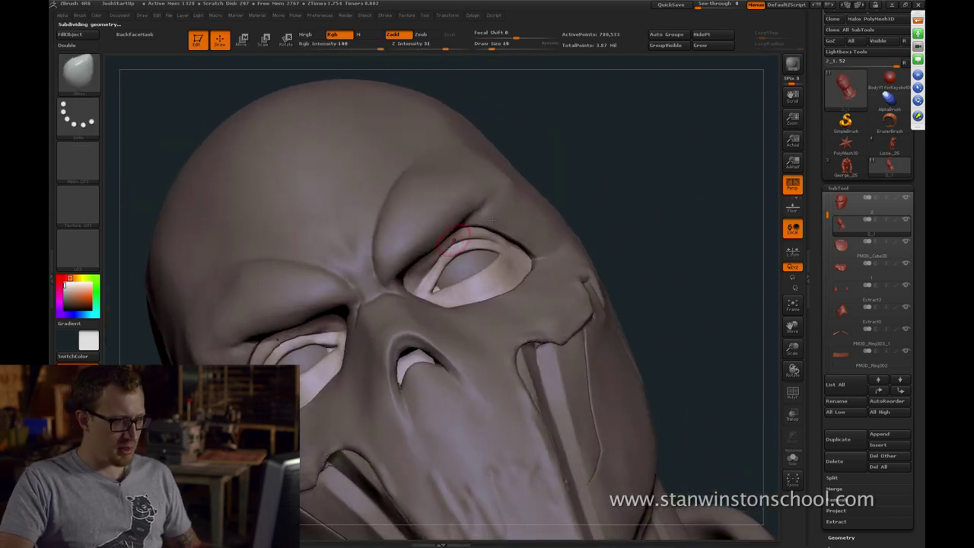
mouse_move(560, 203)
left_mouse_down()
mouse_move(576, 209)
mouse_move(579, 195)
mouse_move(567, 195)
left_mouse_up()
Refine the inner part of the upper eyelids with the Move brush at draw sizes 23 and 25
key("s")
left_click_drag(443, 253, 442, 253)
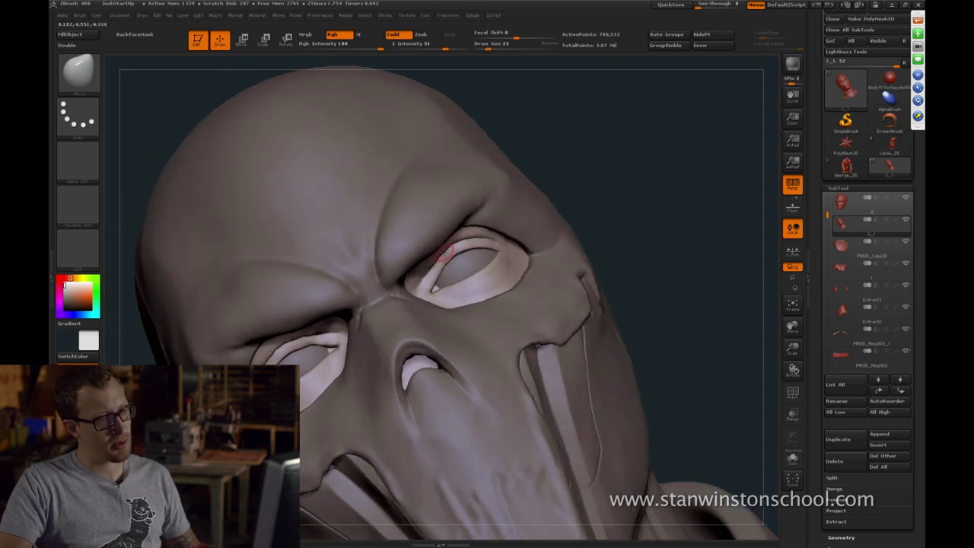
key("s")
left_click(439, 259)
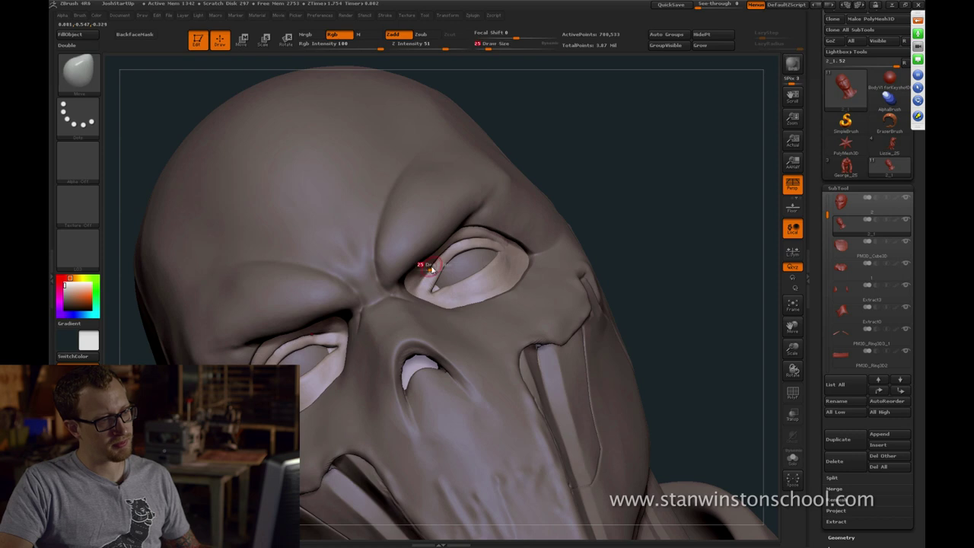
left_click_drag(635, 172, 589, 176)
mouse_move(696, 150)
left_mouse_down("shift")
mouse_move(675, 181)
mouse_move(602, 192)
left_mouse_up("shift")
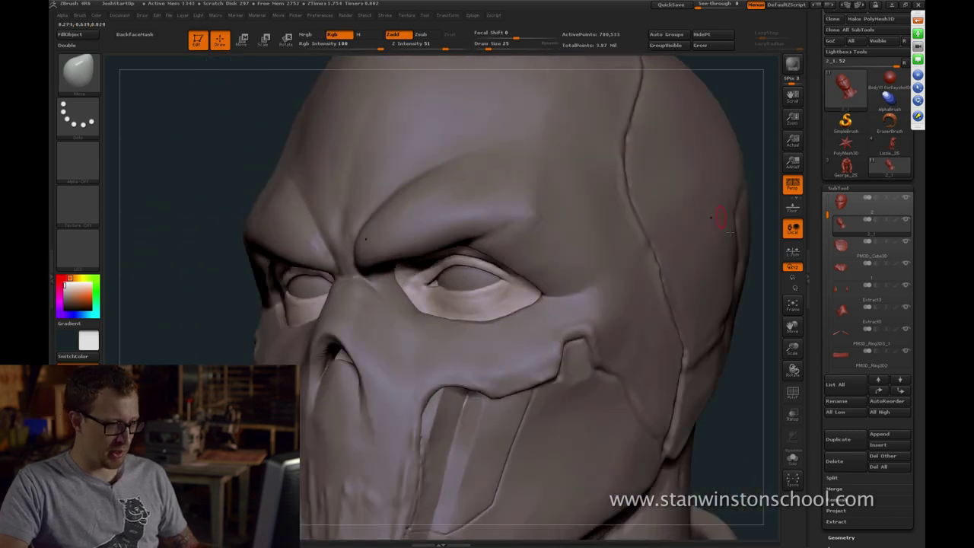
Check the head through the skull mask with transparency, and invert the masking so that only the eyeballs can be edited
key("f")
left_click_drag(720, 245, 671, 266)
mouse_move(671, 266)
left_mouse_down()
mouse_move(687, 267)
mouse_move(532, 227)
mouse_move(591, 205)
mouse_move(568, 218)
left_mouse_up()
mouse_move(324, 308)
left_mouse_down("shift")
mouse_move(337, 314)
mouse_move(288, 324)
mouse_move(270, 357)
mouse_move(348, 314)
left_mouse_up("shift")
key("s")
left_click_drag(670, 252, 708, 274)
left_click(793, 415)
key("s")
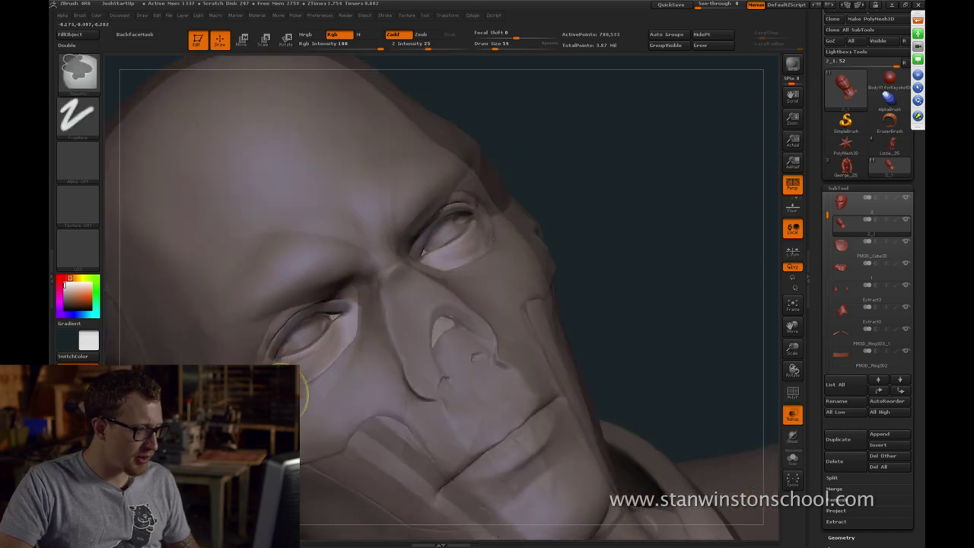
left_click_drag(280, 391, 344, 323, "ctrl")
key("shift+s")
key("shift+s")
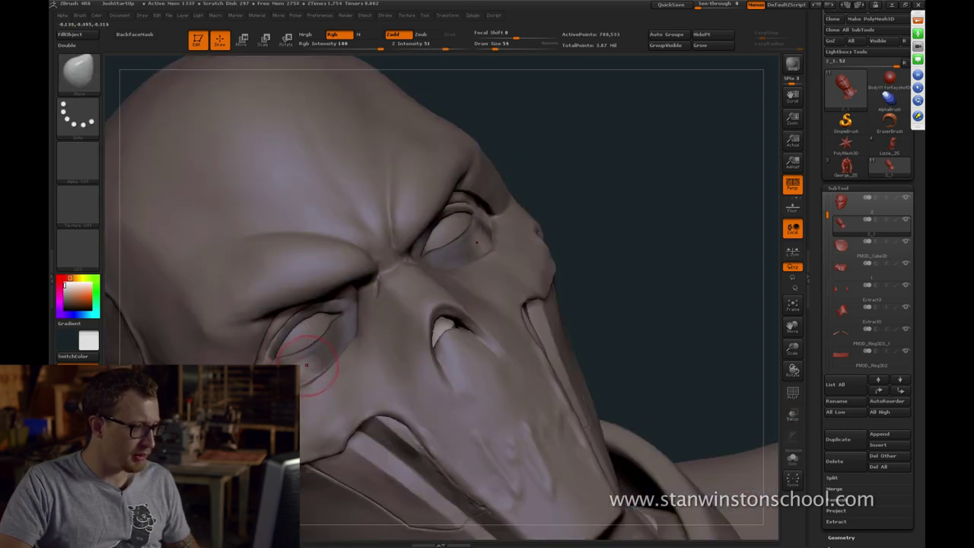
Adjust the eyeballs inside the lids with the Move brush at draw sizes 71 and 14
key("s")
mouse_move(306, 365)
left_mouse_down()
mouse_move(291, 370)
mouse_move(326, 309)
left_mouse_up()
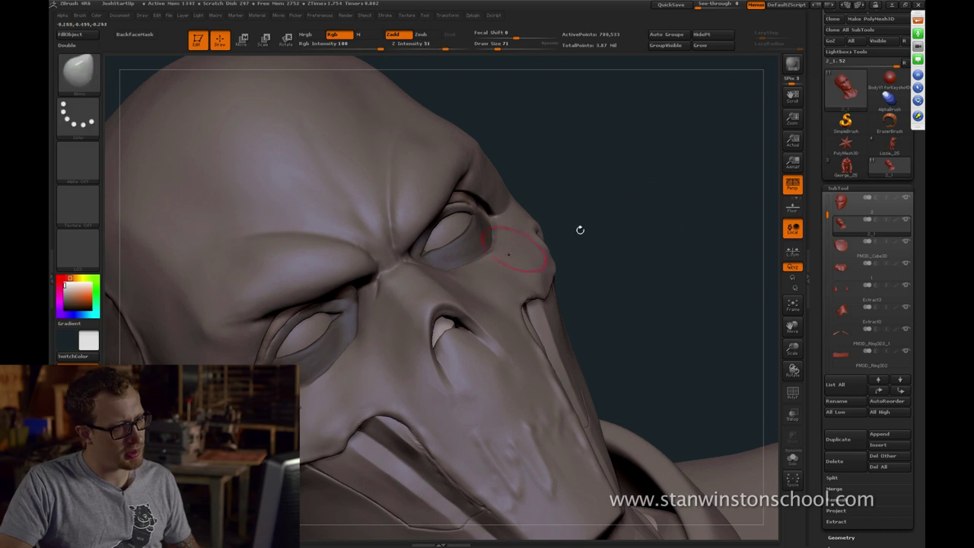
mouse_move(581, 229)
left_mouse_down()
mouse_move(655, 218)
mouse_move(452, 259)
mouse_move(454, 242)
left_mouse_up()
key("s")
key("s")
left_click_drag(681, 230, 677, 198)
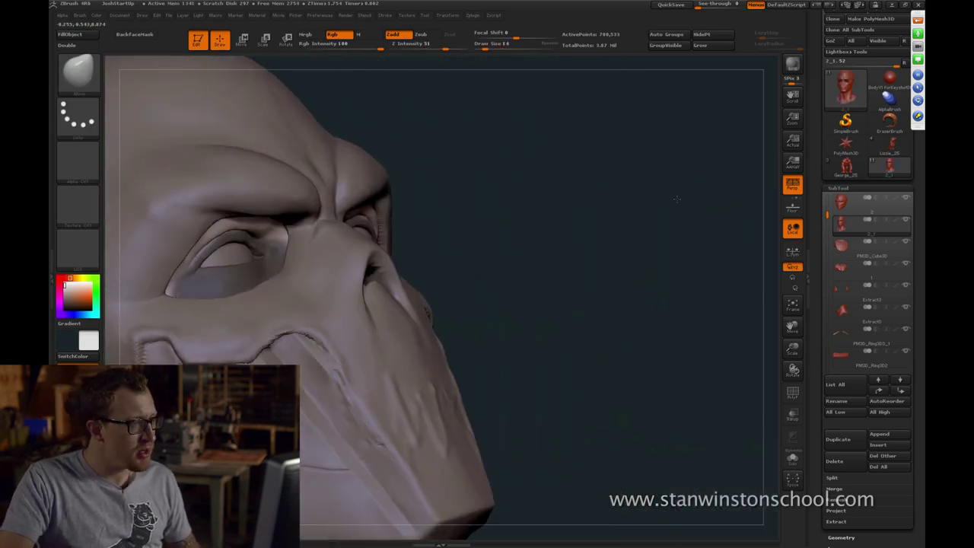
mouse_move(562, 193)
left_mouse_down()
mouse_move(555, 203)
mouse_move(650, 172)
mouse_move(638, 175)
left_mouse_up()
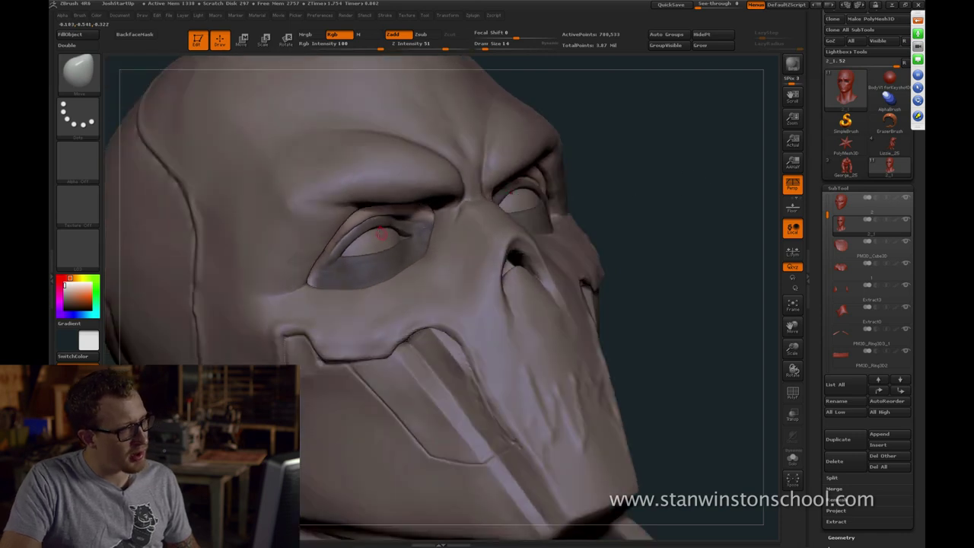
Try further adjustments around the eyeballs, undo the last one and set the Move brush's draw size to 104
key("ctrl")
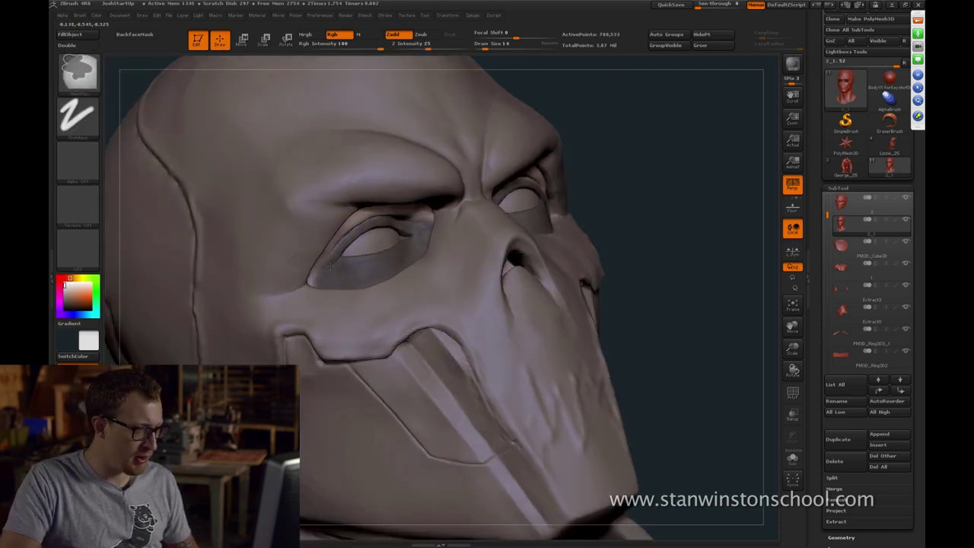
mouse_move(681, 170)
left_mouse_down("shift")
mouse_move(748, 165)
mouse_move(693, 163)
mouse_move(674, 179)
mouse_move(686, 152)
left_mouse_up("shift")
key("s")
left_click_drag(475, 222, 485, 222)
left_click_drag(689, 171, 651, 172)
key("ctrl+z")
key("s")
left_click_drag(494, 205, 510, 204)
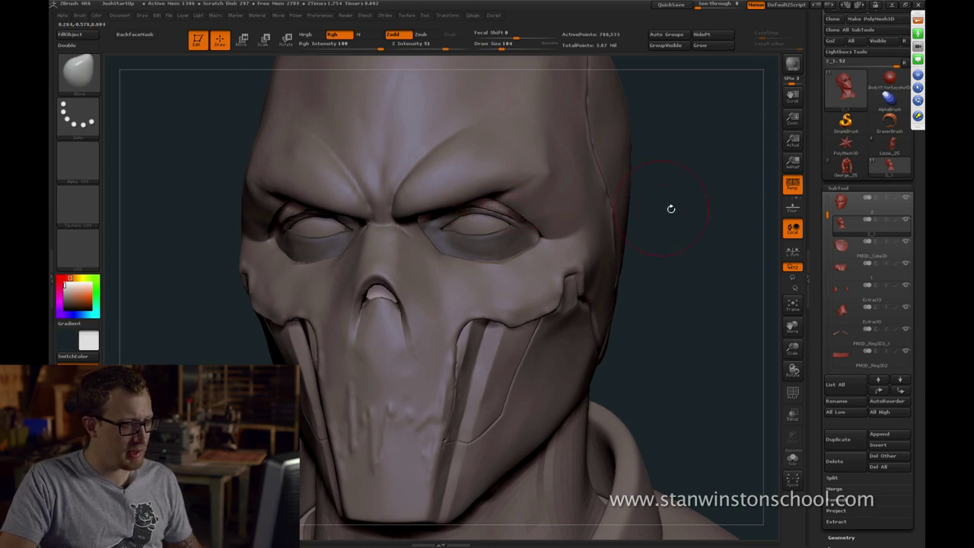
Protect the eyeballs with the inverted masking and reshape the upper eyelids with the Move brush at draw sizes 124, 132 and 104
left_click_drag(671, 209, 571, 198)
key("s")
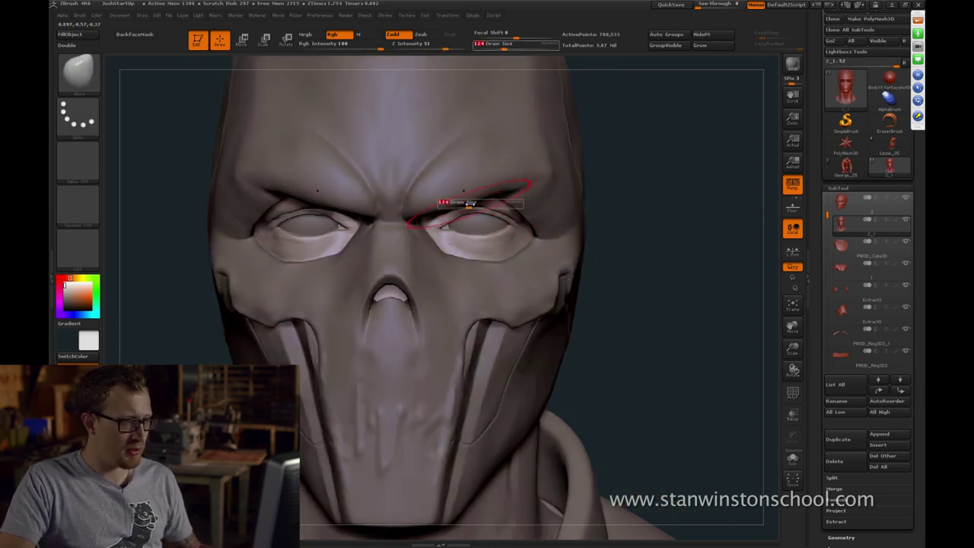
left_click_drag(469, 204, 474, 204)
left_click_drag(475, 201, 473, 207)
mouse_move(661, 208)
left_mouse_down()
mouse_move(646, 167)
mouse_move(565, 201)
left_mouse_up()
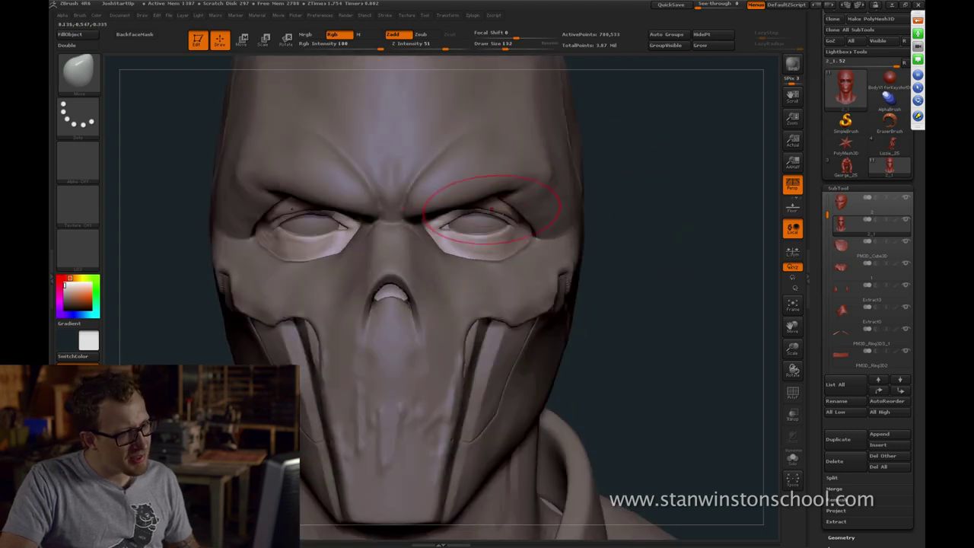
left_click_drag(487, 210, 501, 214)
key("s")
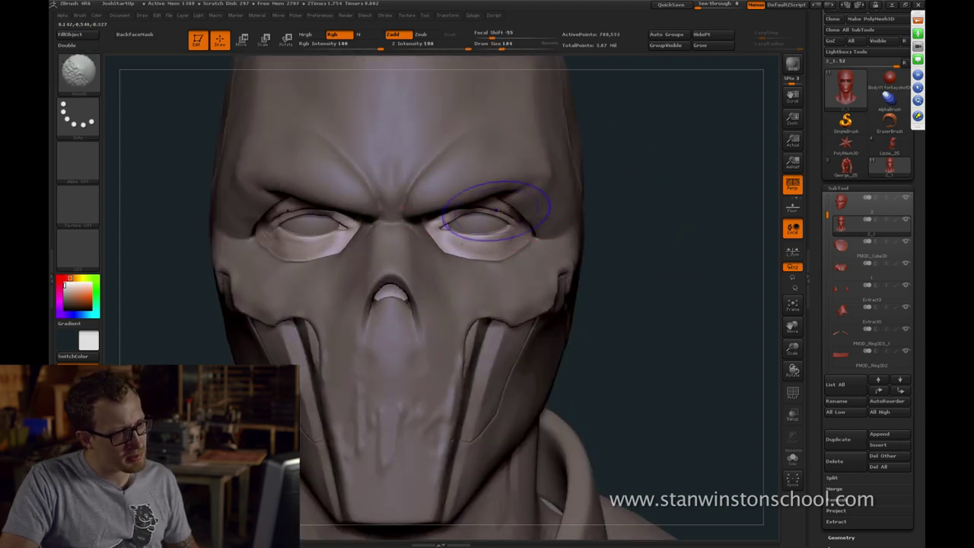
left_click_drag(663, 223, 539, 232)
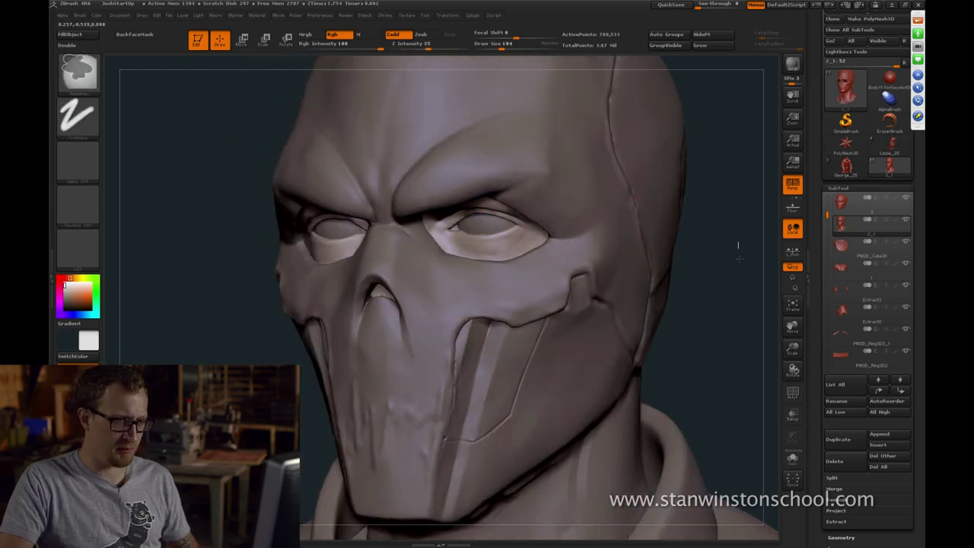
Carve the upper eyelid creases with Dam_Standard at draw sizes 12 and 16, and smooth the outer corners
key("b")
key("d")
key("s")
key("s")
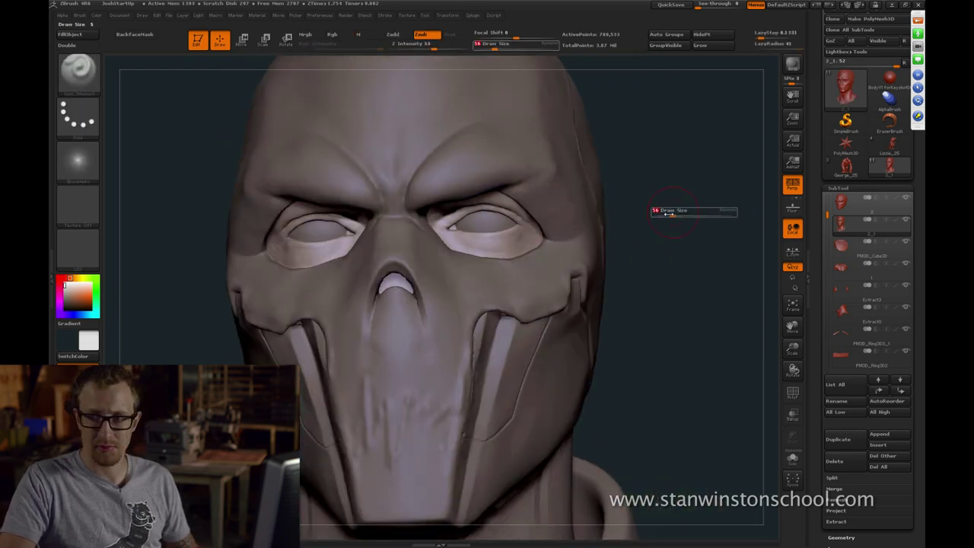
mouse_move(655, 211)
left_mouse_down()
mouse_move(678, 200)
mouse_move(411, 229)
left_mouse_up()
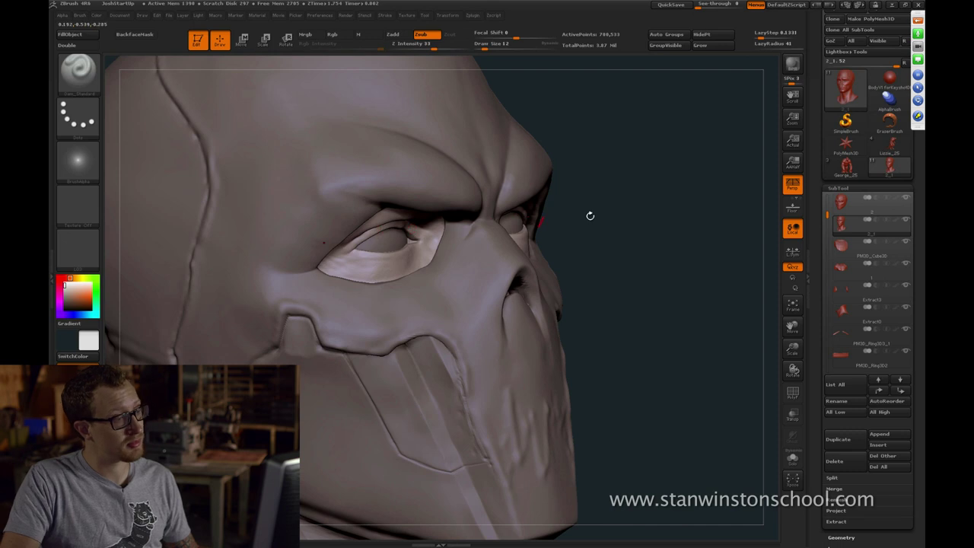
left_click_drag(590, 216, 577, 217)
key("s")
left_click_drag(351, 243, 354, 242)
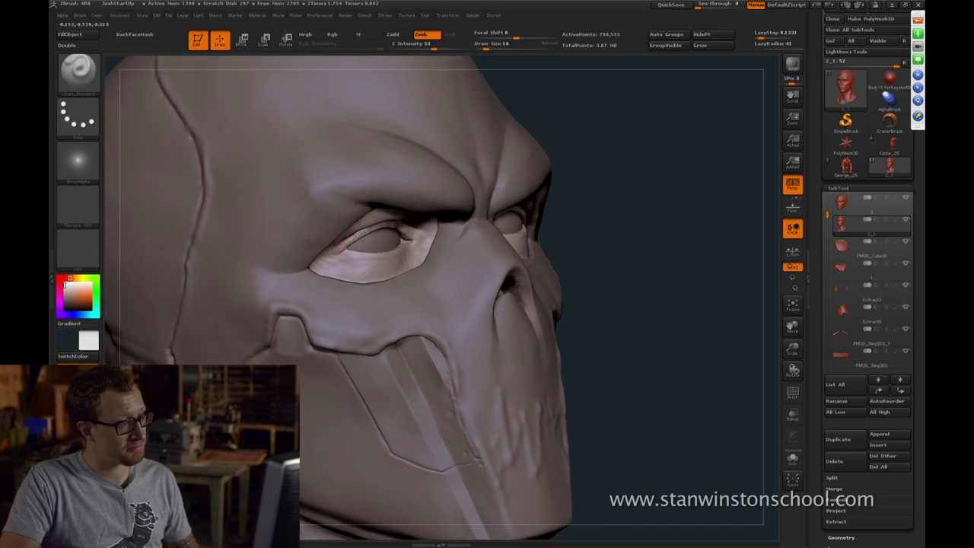
key("shift")
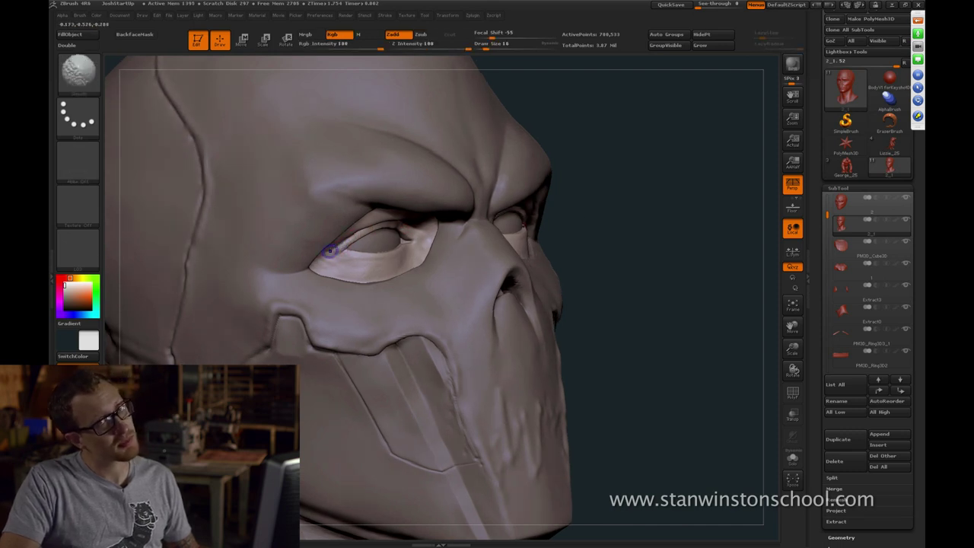
Invert the masking on the head to free the eyeballs and protect the surrounding skin
key("alt")
mouse_move(662, 207)
left_mouse_down()
mouse_move(571, 213)
mouse_move(722, 204)
left_mouse_up()
key("ctrl")
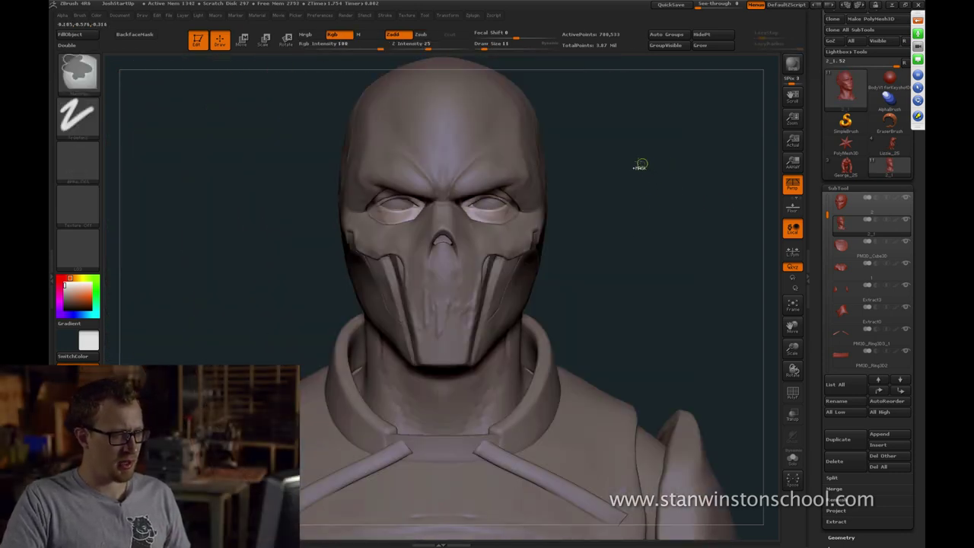
left_click(634, 165, "ctrl")
mouse_move(651, 142)
left_mouse_down("alt")
mouse_move(620, 213)
mouse_move(629, 269)
left_mouse_up("alt")
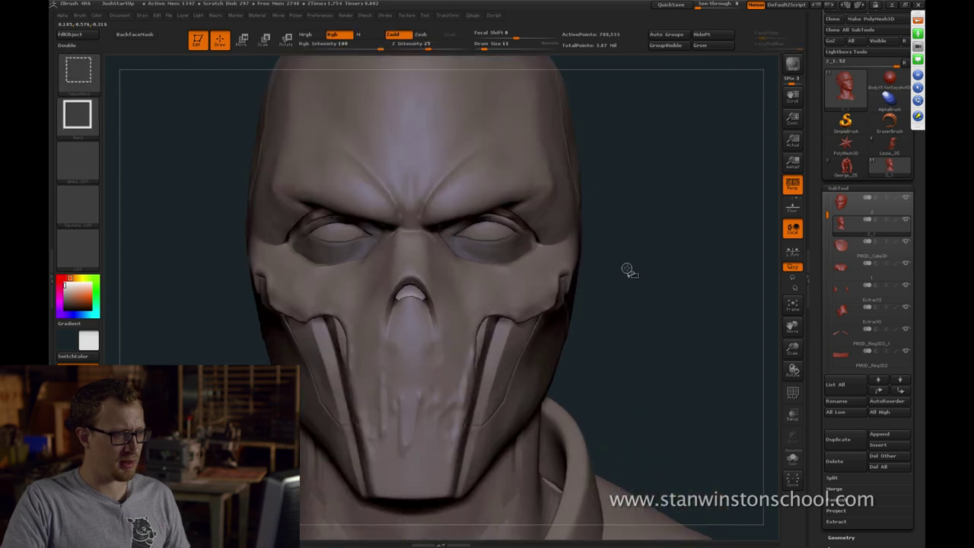
key("ctrl+h")
key("ctrl+h")
left_click(487, 225, "ctrl")
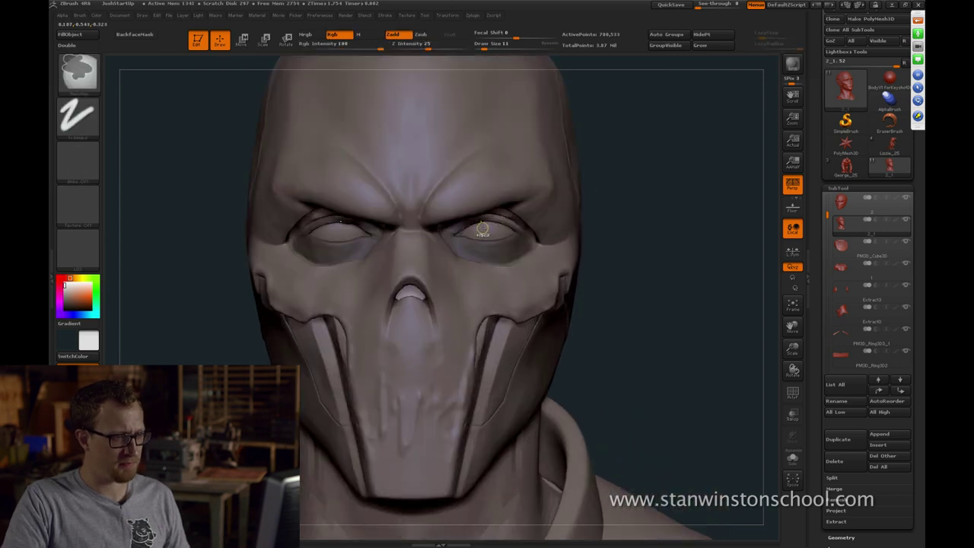
Adjust the eyeballs in their sockets with the Move brush at draw size 172
key("s")
mouse_move(482, 229)
left_mouse_down()
mouse_move(506, 229)
mouse_move(480, 215)
mouse_move(508, 223)
left_mouse_up()
key("b")
key("m")
key("v")
key("s")
left_click_drag(700, 215, 613, 217)
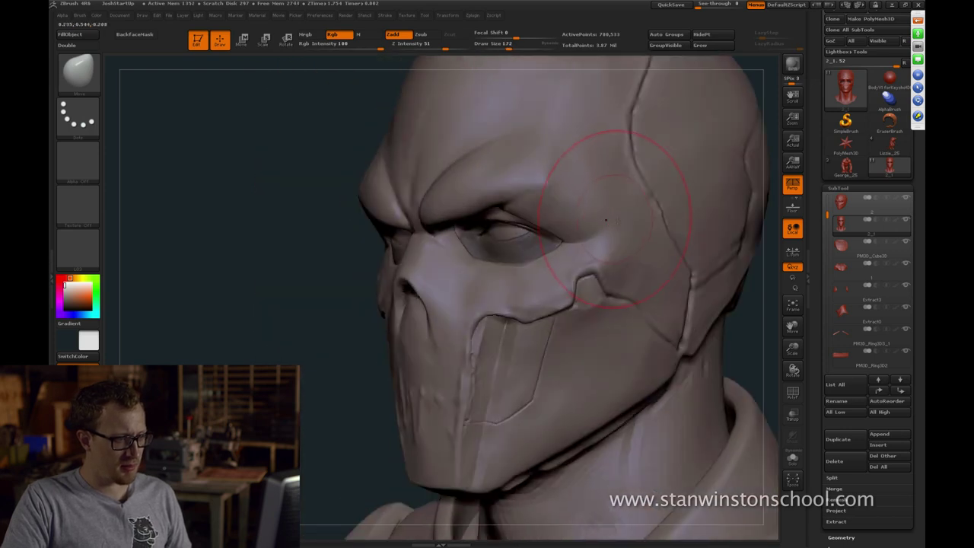
Refine the outer corners and lower lids of the eyes using the Move brush with a smaller draw size
mouse_move(259, 352)
left_mouse_down()
mouse_move(283, 309)
mouse_move(295, 324)
mouse_move(647, 221)
mouse_move(653, 236)
mouse_move(606, 227)
mouse_move(561, 242)
left_mouse_up()
key("s")
key("s")
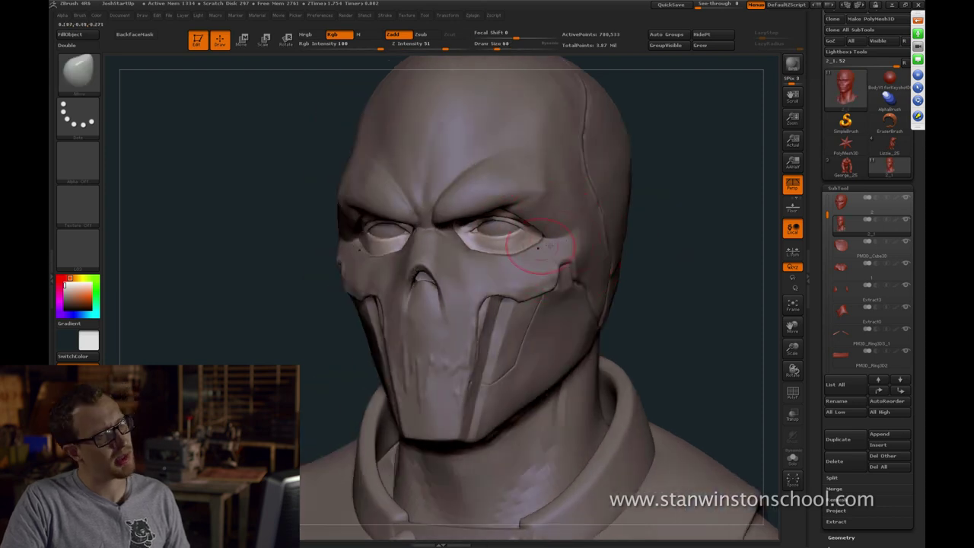
mouse_move(632, 230)
left_mouse_down()
mouse_move(675, 230)
mouse_move(531, 240)
left_mouse_up()
Build up the skin under the eyes with ClayBuildup, undoing unwanted strokes, and smooth it at a lower subdivision level
key("b")
key("c")
key("b")
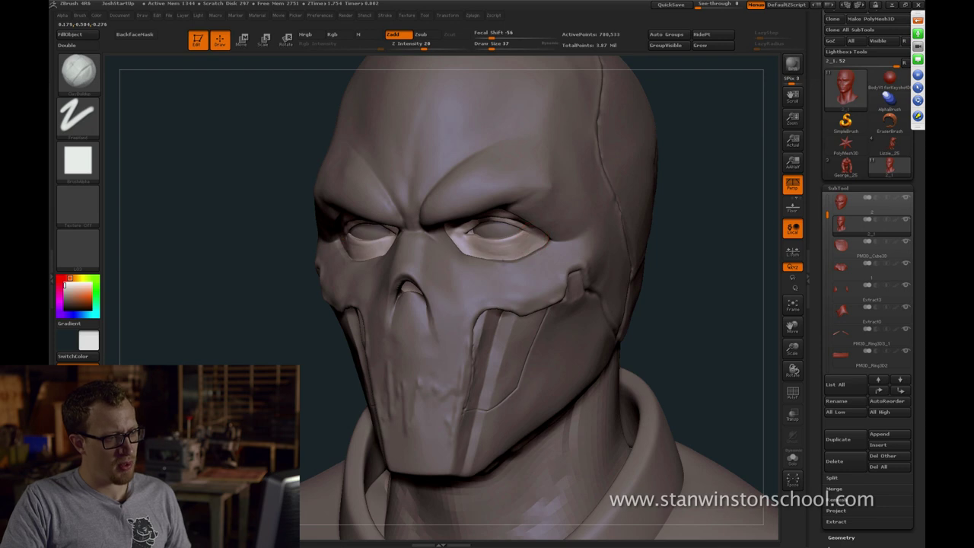
key("ctrl+z")
key("ctrl+z")
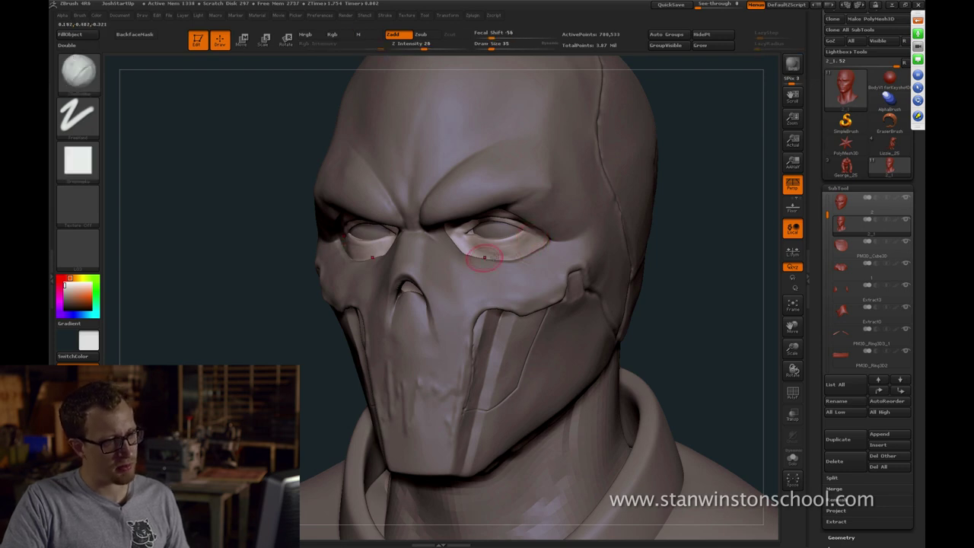
left_click_drag(702, 237, 750, 233)
key("shift+d")
key("shift+d")
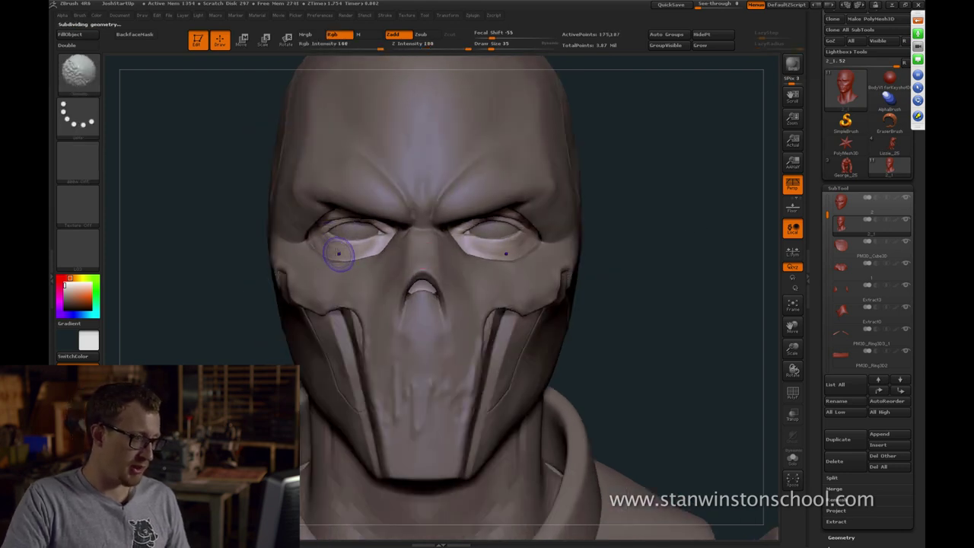
key("ctrl+d")
Carve creases below the eyes with the DamStandard brush at draw size 18, and subdivide the head for finer detail
mouse_move(637, 263)
left_mouse_down()
mouse_move(668, 211)
mouse_move(598, 226)
mouse_move(604, 252)
left_mouse_up()
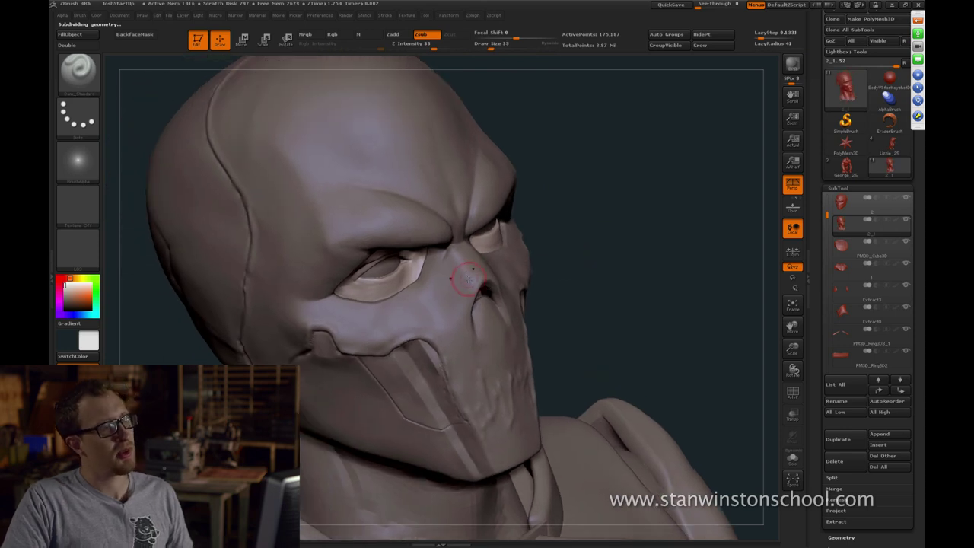
key("]")
left_click_drag(420, 266, 395, 304)
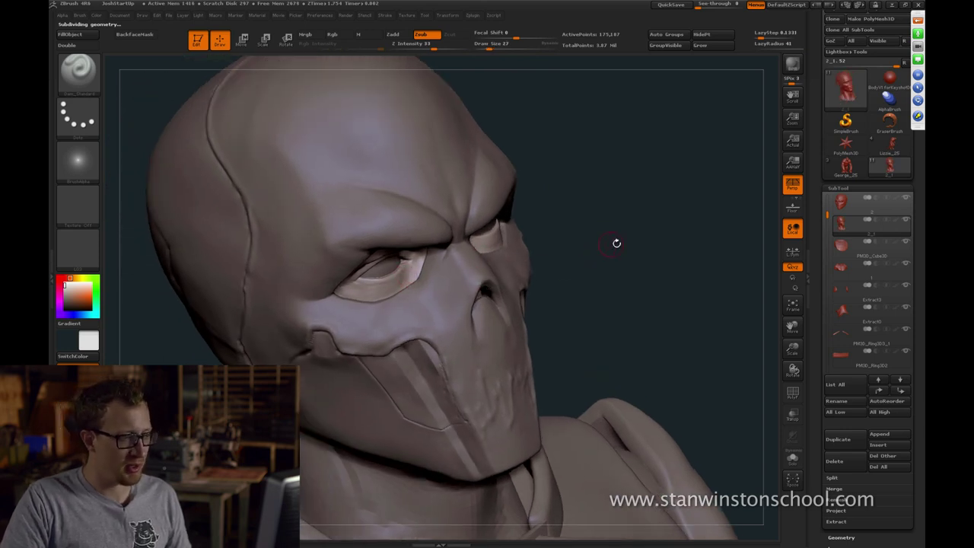
left_click_drag(617, 242, 479, 262)
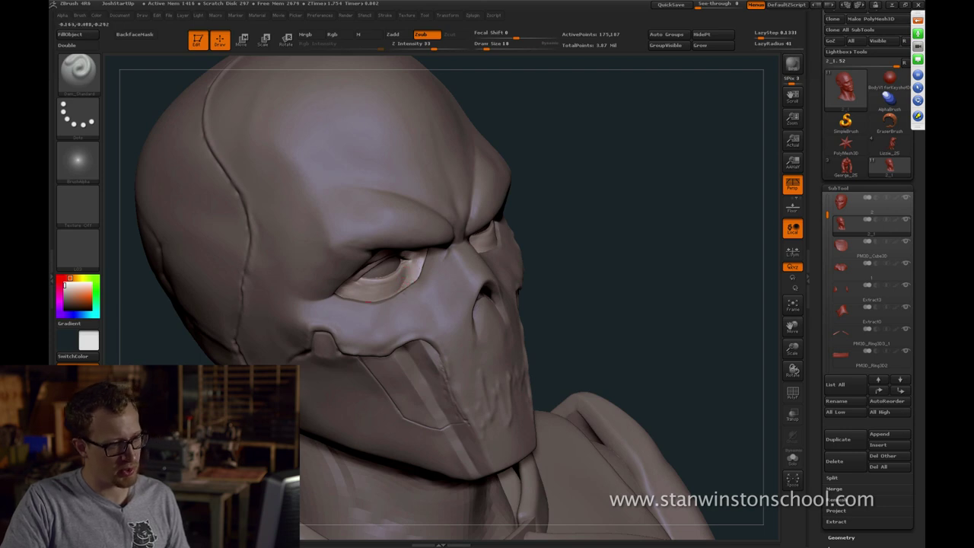
left_click_drag(581, 232, 505, 272)
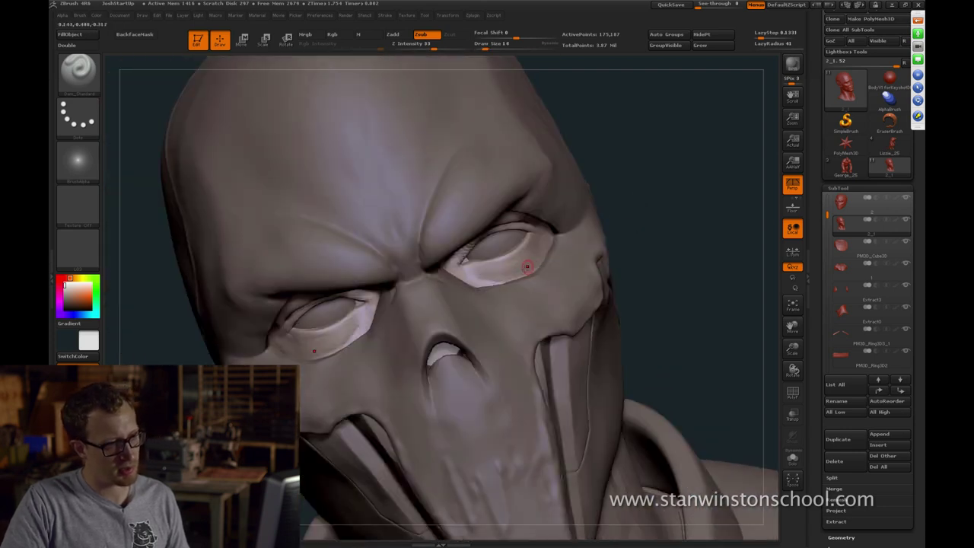
key("ctrl+d")
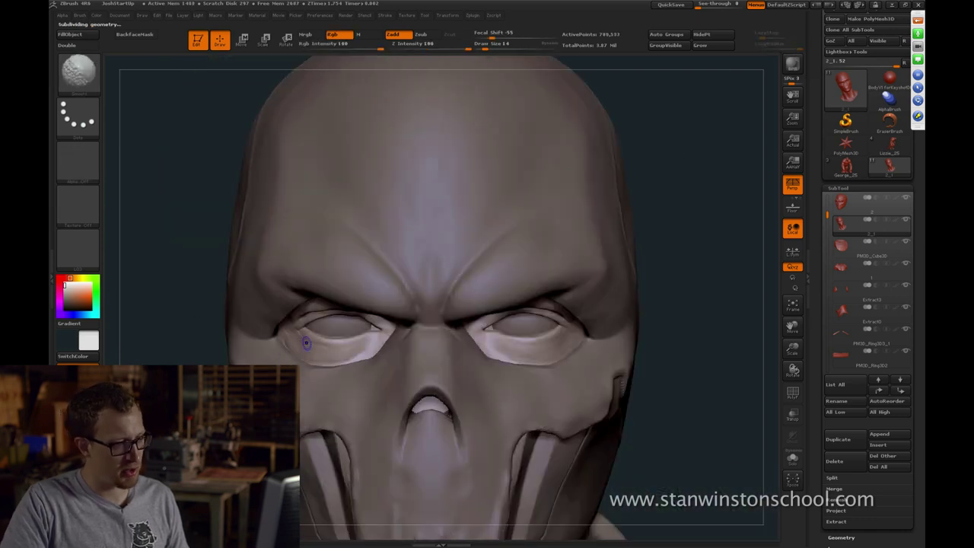
left_click_drag(294, 346, 303, 348, "shift")
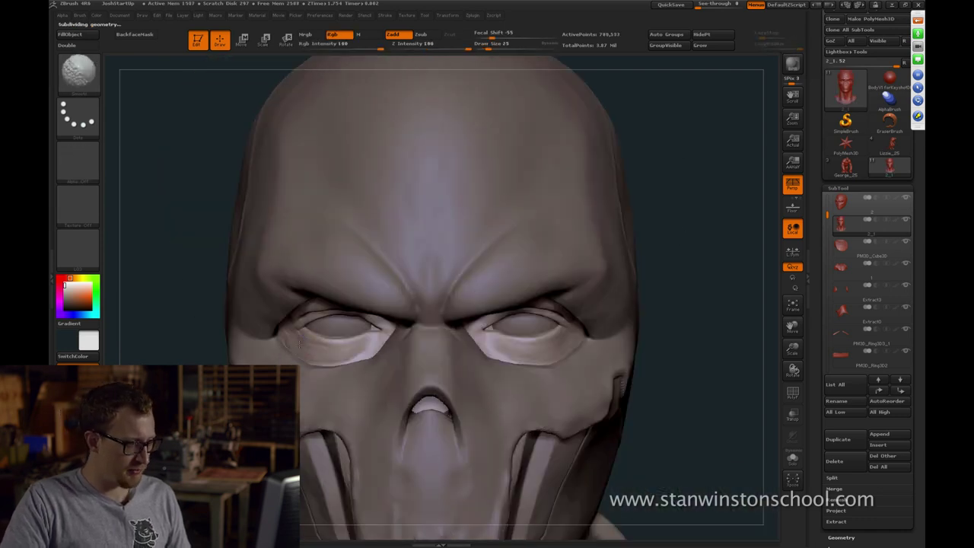
Carve wrinkle lines under the eyes with the DamStandard brush at draw size 12, undoing a misplaced stroke near the inner corner
key("b")
key("d")
key("s")
left_click_drag(700, 315, 683, 219, "alt")
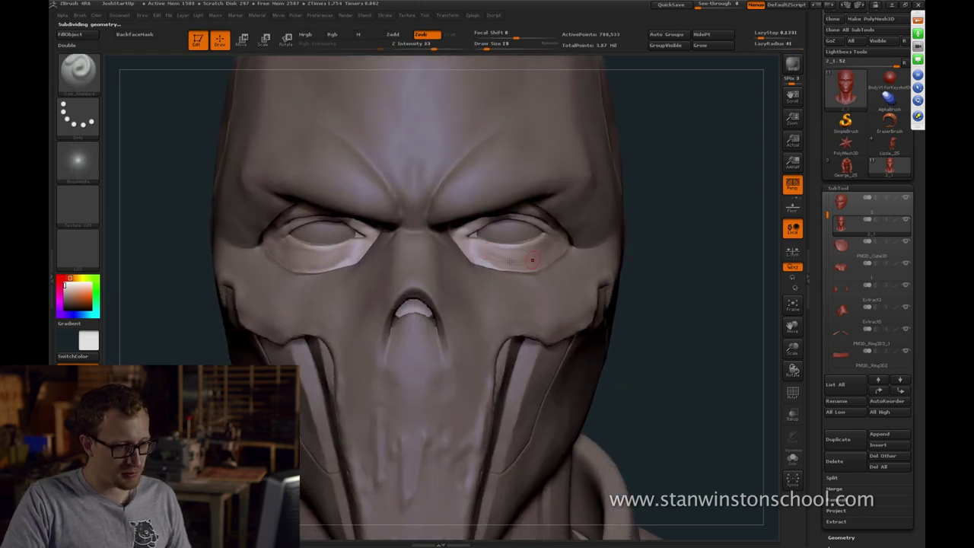
key("s")
left_click(499, 263)
mouse_move(473, 249)
left_mouse_down()
mouse_move(521, 266)
mouse_move(464, 252)
left_mouse_up()
key("ctrl+z")
key("s")
left_click(491, 256)
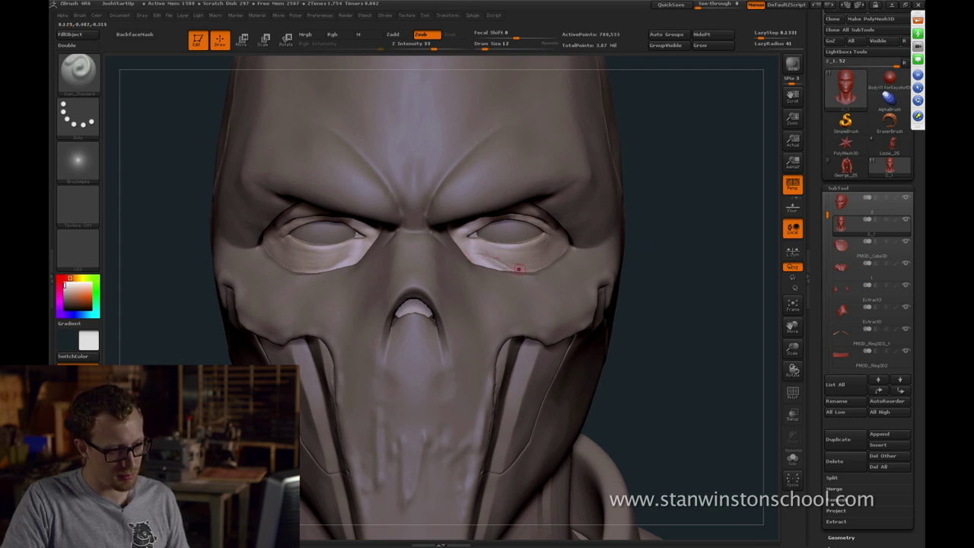
Try DamStandard creases around the outer eye corners and upper eyelids, undoing the unwanted strokes
left_click_drag(662, 264, 550, 246)
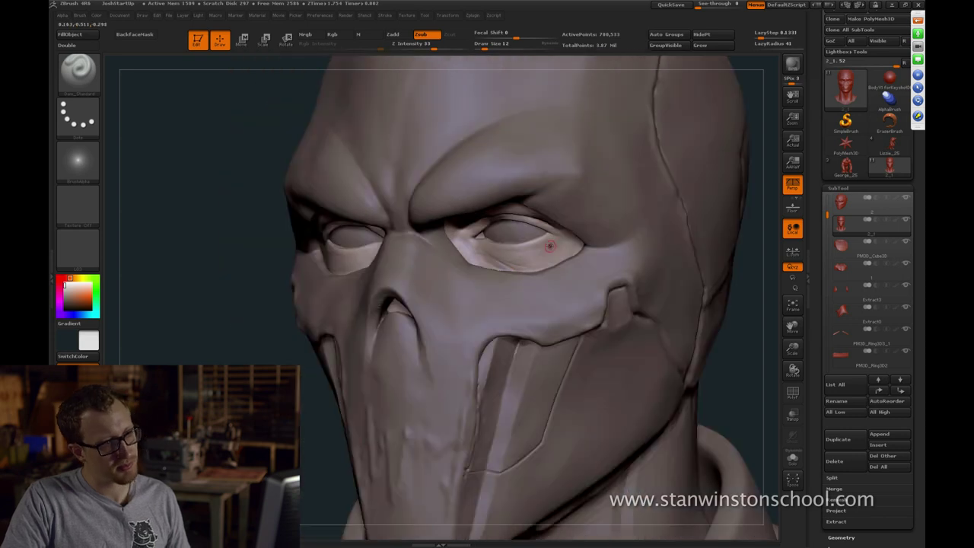
mouse_move(760, 298)
left_mouse_down()
mouse_move(751, 251)
mouse_move(528, 239)
left_mouse_up()
key("ctrl+z")
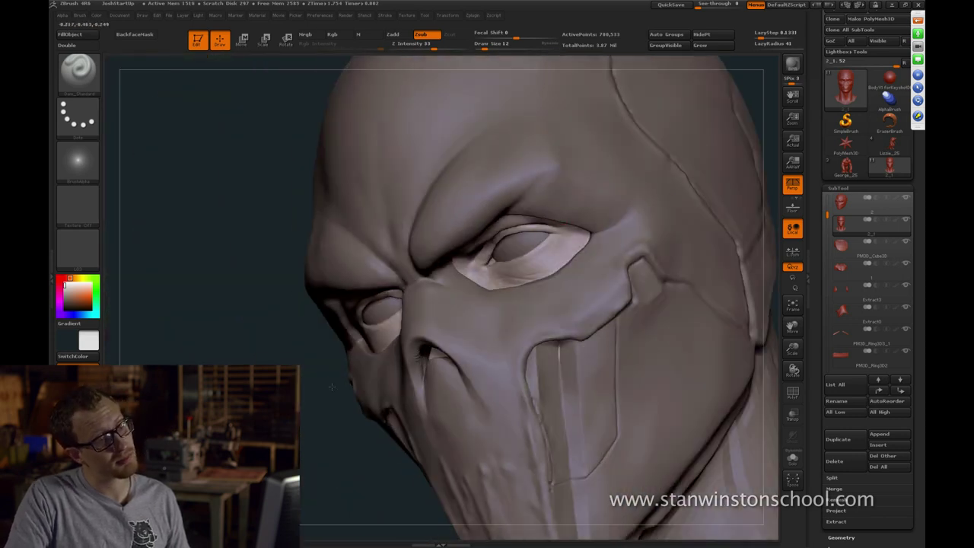
left_click_drag(333, 387, 572, 230)
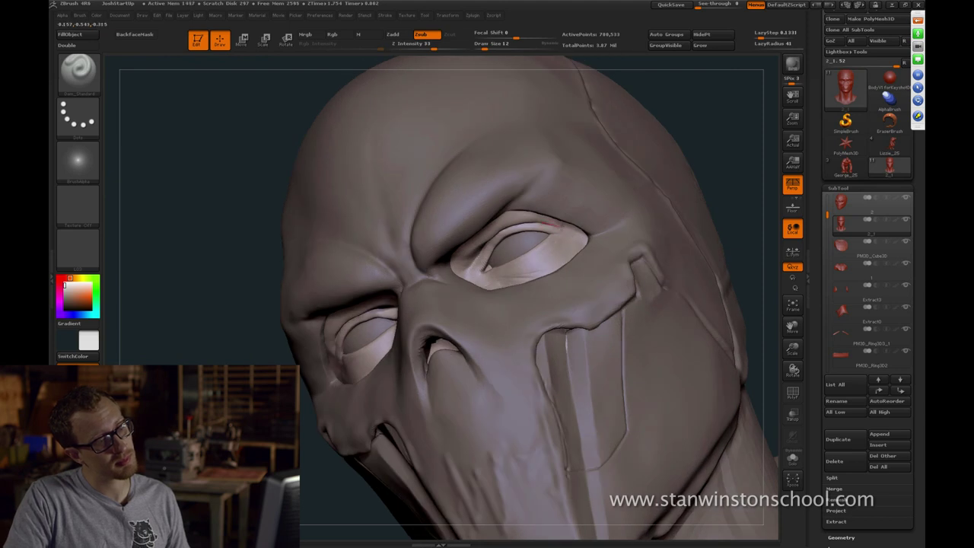
key("ctrl+z")
left_click_drag(698, 161, 719, 183)
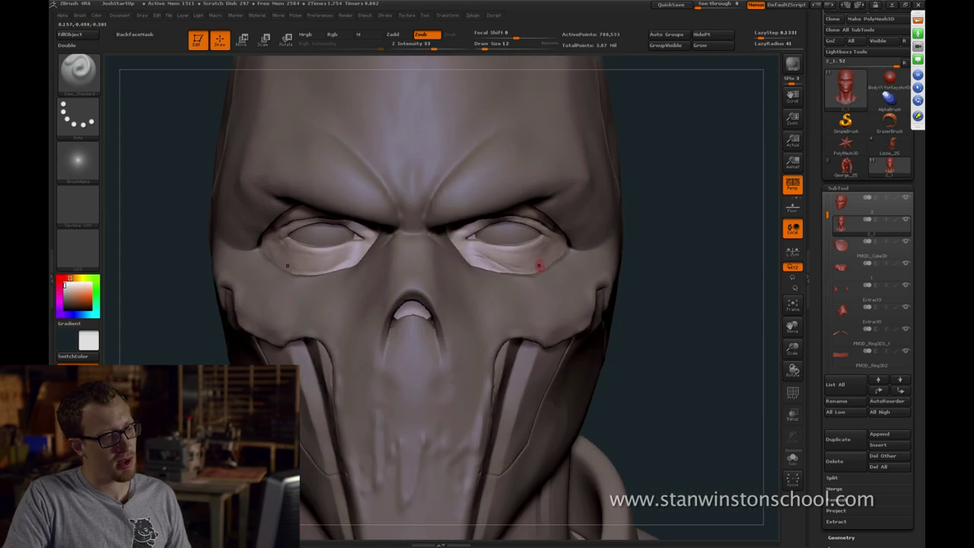
Add fine wrinkles across the skin beneath the eyes with DamStandard, reducing the draw size to 8
left_click_drag(687, 275, 654, 272)
mouse_move(508, 261)
left_mouse_down()
mouse_move(539, 265)
mouse_move(556, 248)
left_mouse_up()
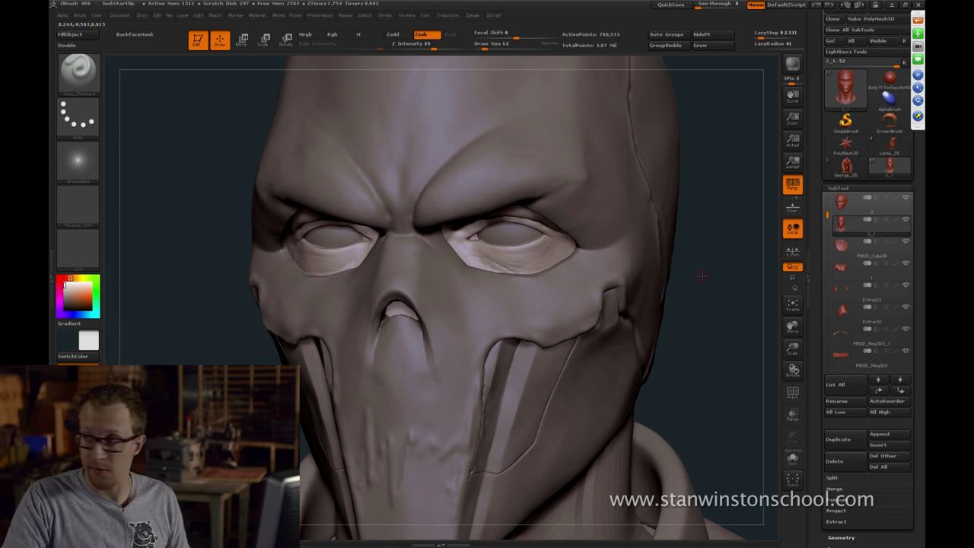
key("bracketleft")
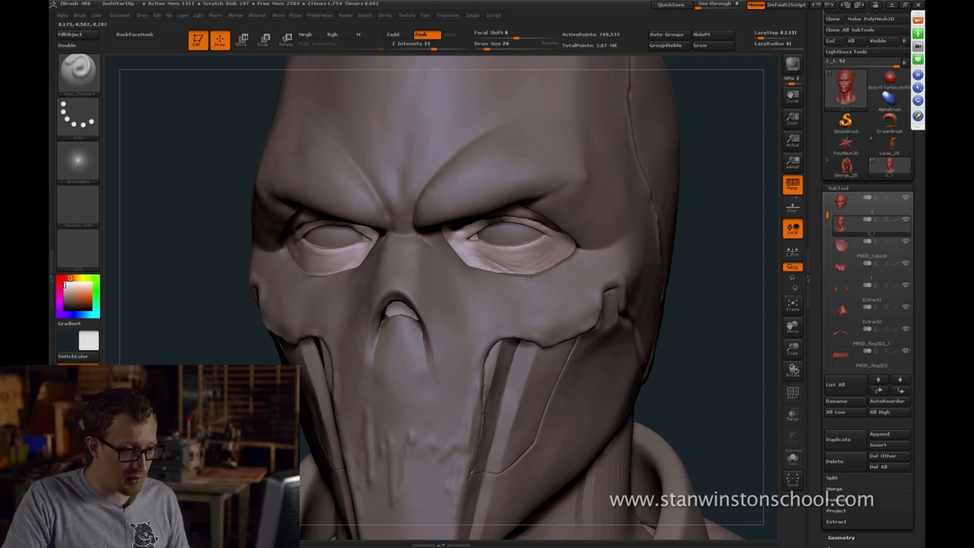
key("s")
left_click(549, 270)
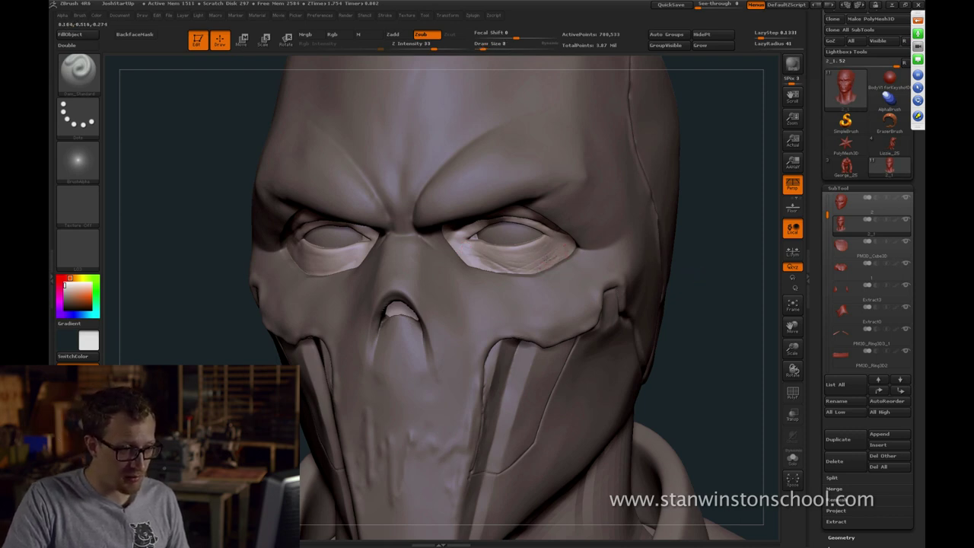
Extend the under-eye wrinkles toward the outer eye corners with DamStandard at draw size 13, and soften the strokes
left_click_drag(615, 240, 620, 240)
key("shift")
key("ctrl")
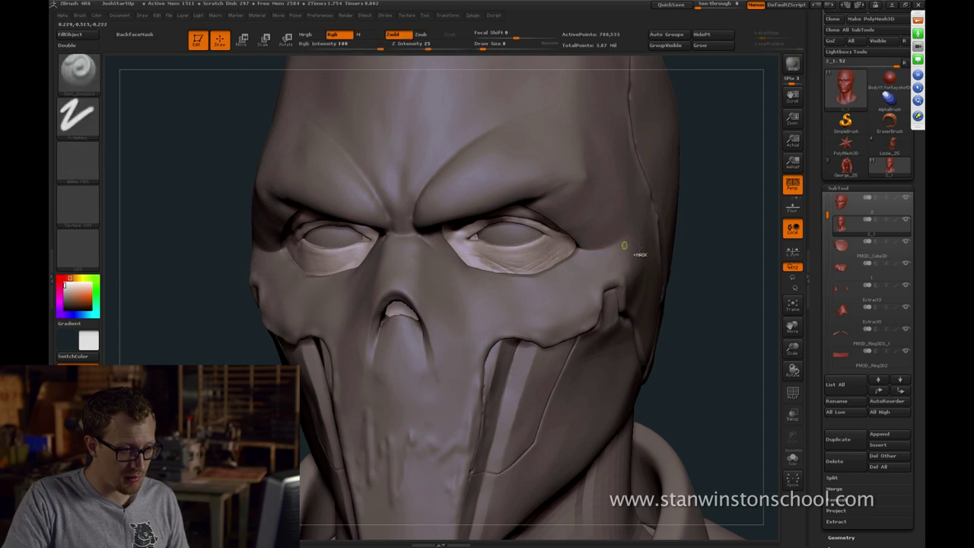
key("b")
key("d")
key("s")
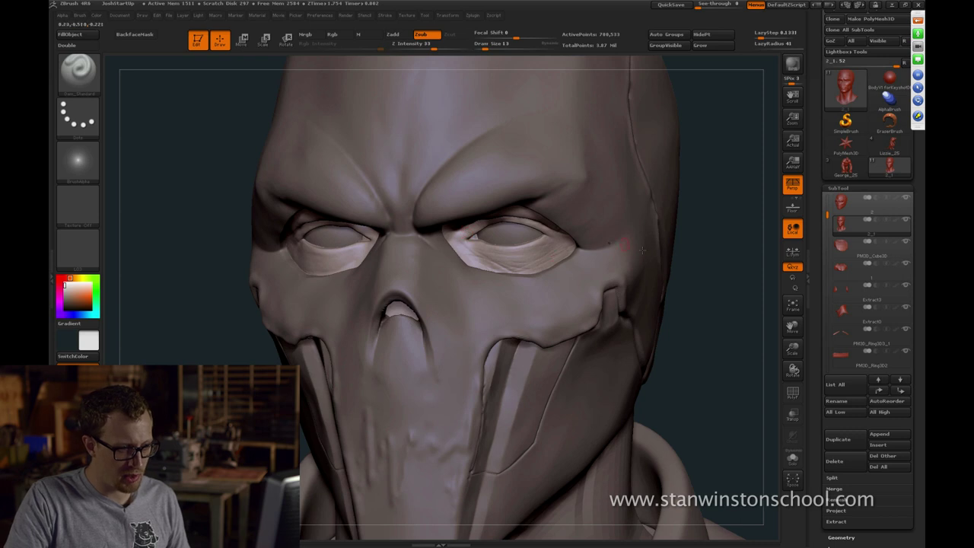
left_click_drag(711, 264, 696, 264)
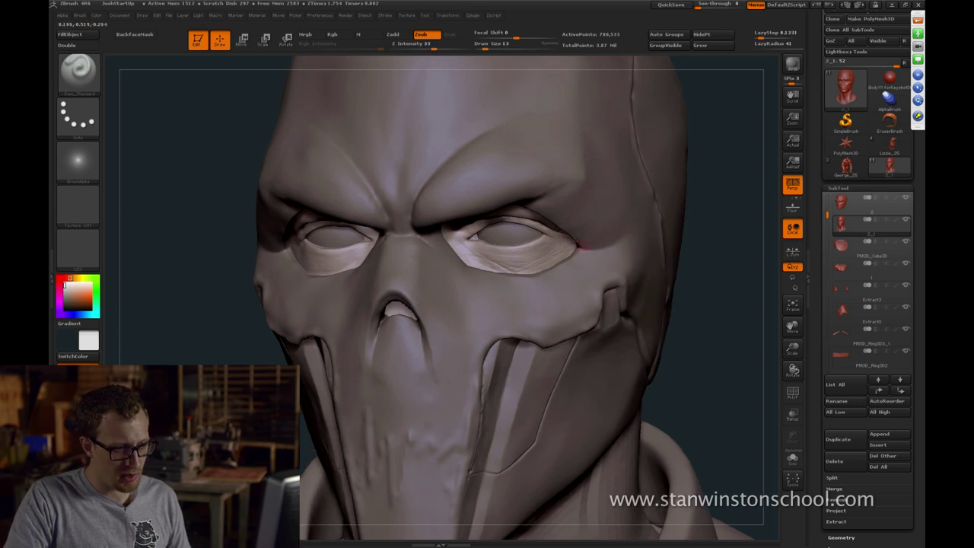
left_click_drag(699, 282, 714, 282)
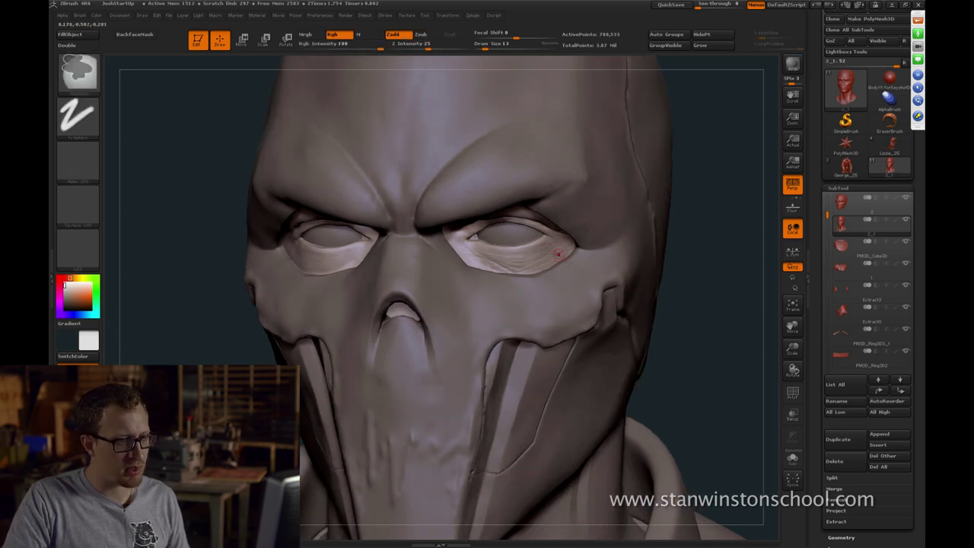
left_click_drag(559, 254, 506, 262, "shift")
mouse_move(716, 263)
left_mouse_down()
mouse_move(742, 221)
mouse_move(613, 235)
left_mouse_up()
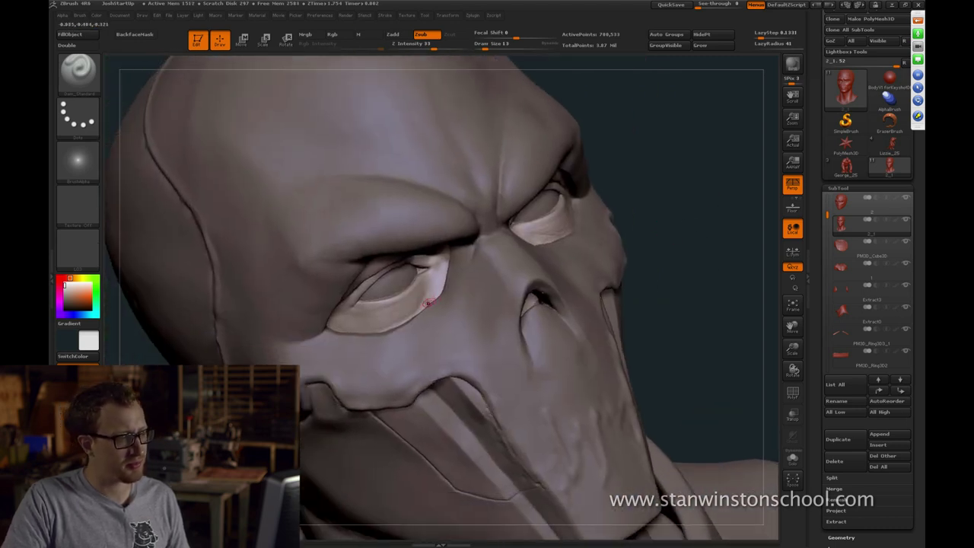
Deepen the wrinkles from the inner corners across the lower lids with DamStandard, and smooth the skin at the outer corners
left_click_drag(673, 260, 496, 298)
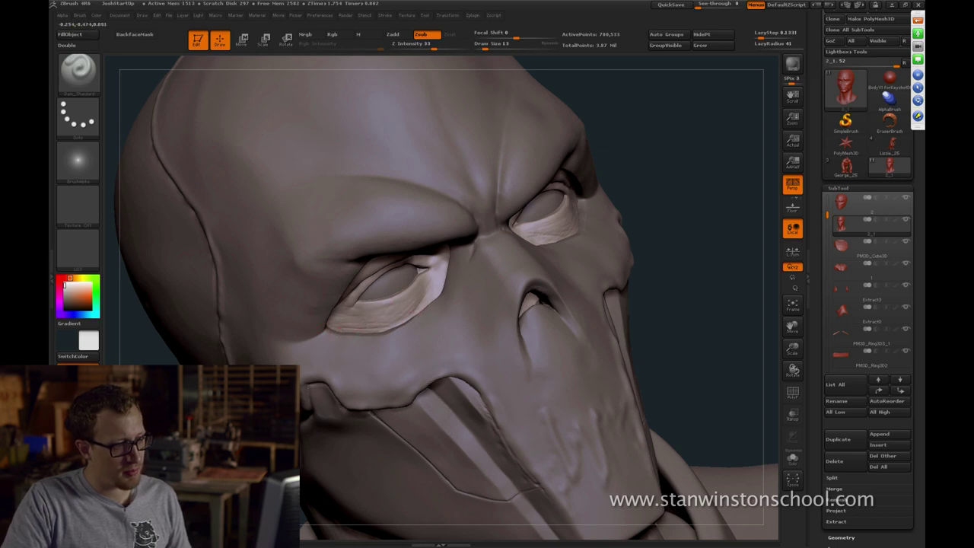
left_click_drag(700, 251, 617, 259, "shift")
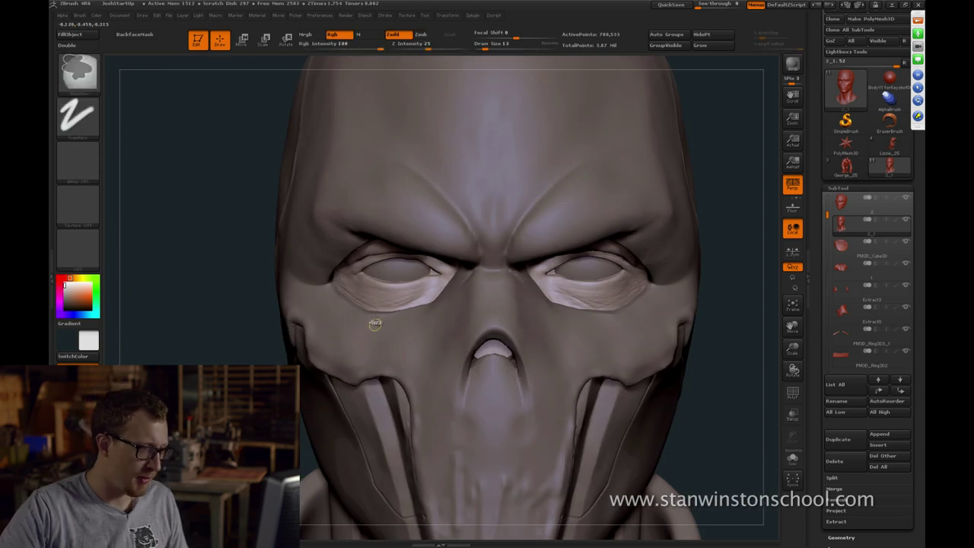
key("b")
key("d")
key("s")
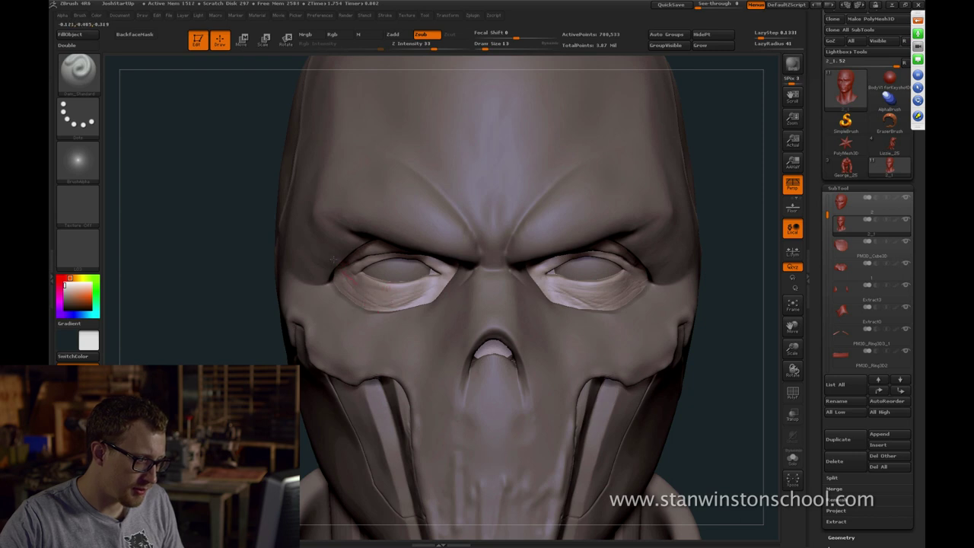
mouse_move(394, 293)
left_mouse_down("shift")
mouse_move(406, 294)
mouse_move(341, 287)
left_mouse_up("shift")
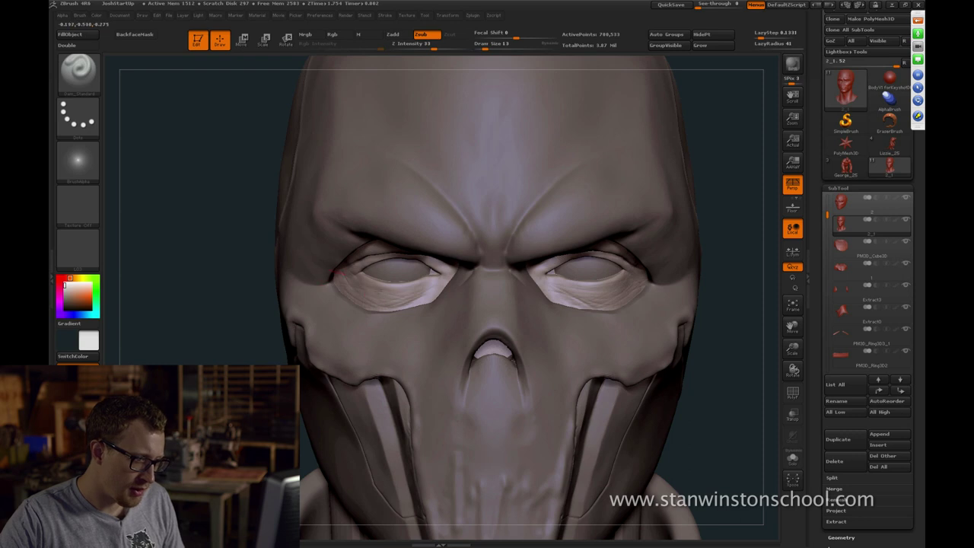
left_click_drag(354, 289, 343, 286)
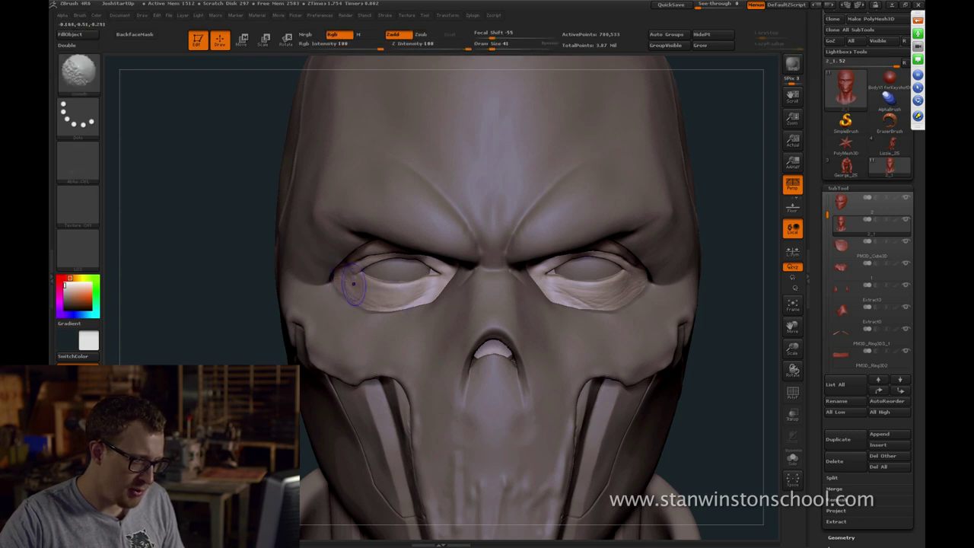
Refine the wrinkles along the lower edge of the eye openings with DamStandard at draw size 14
key("b")
key("d")
key("s")
key("s")
left_click_drag(379, 299, 367, 315)
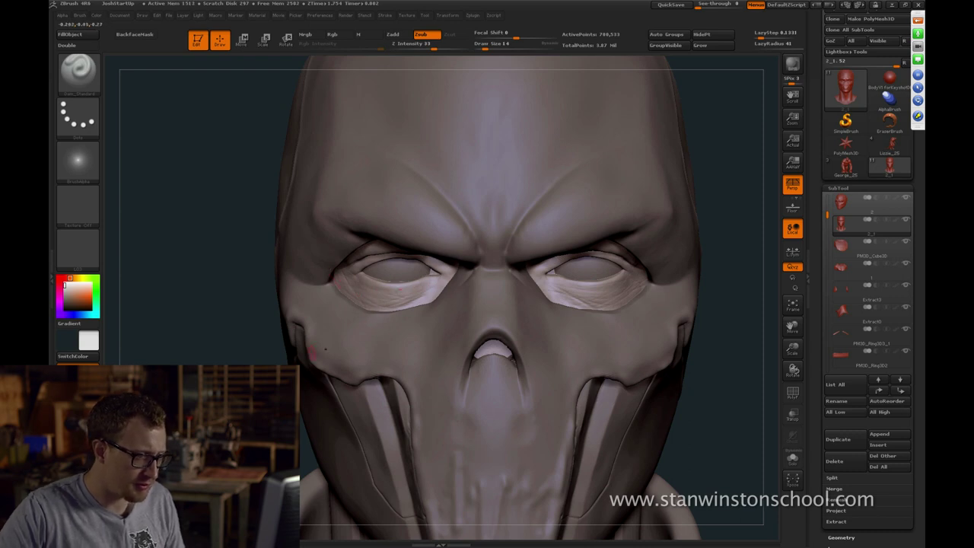
left_click_drag(267, 360, 370, 340)
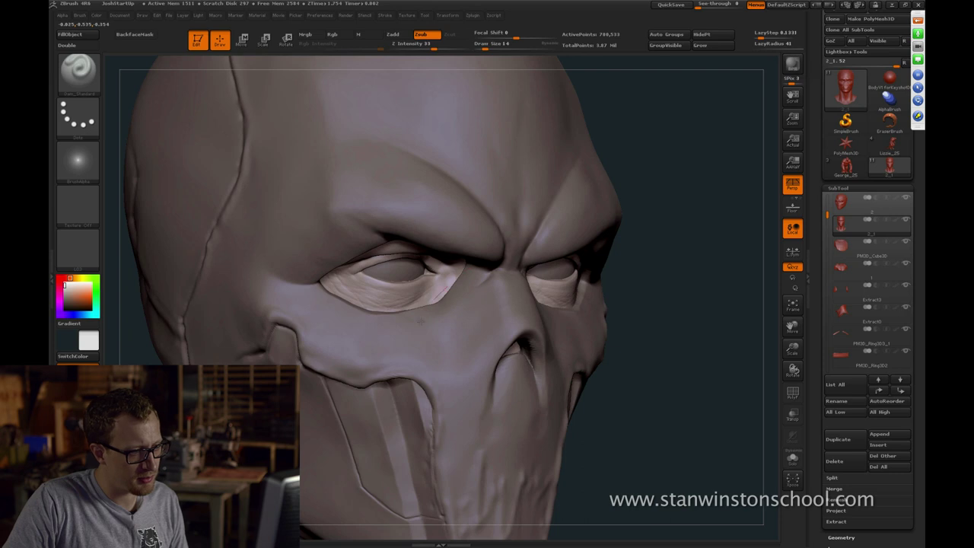
left_click_drag(672, 297, 587, 299, "shift")
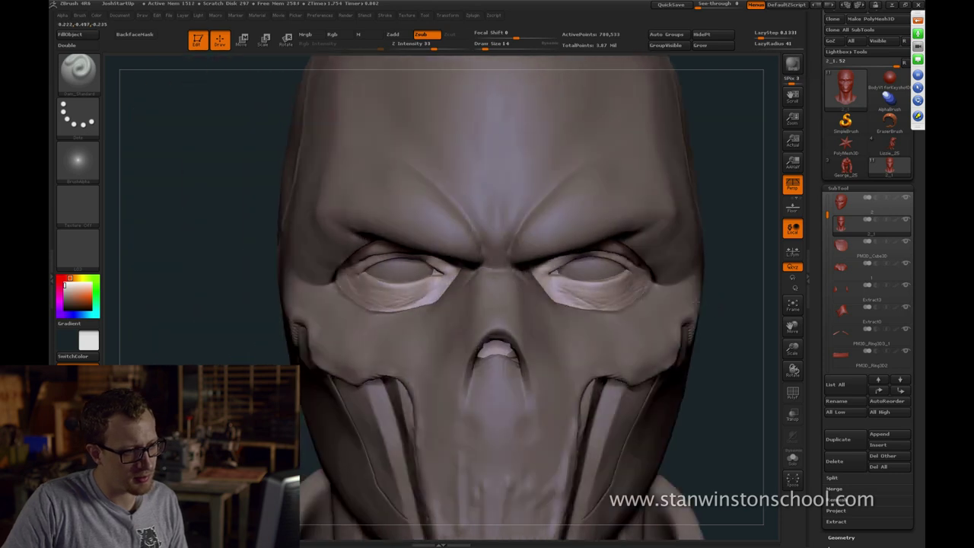
Select the Standard brush and turn off its alpha
left_click_drag(716, 285, 617, 268, "alt")
mouse_move(622, 260)
right_mouse_down()
mouse_move(635, 261)
mouse_move(620, 251)
mouse_move(604, 284)
mouse_move(615, 248)
mouse_move(622, 268)
right_mouse_up()
left_click_drag(622, 269, 632, 257)
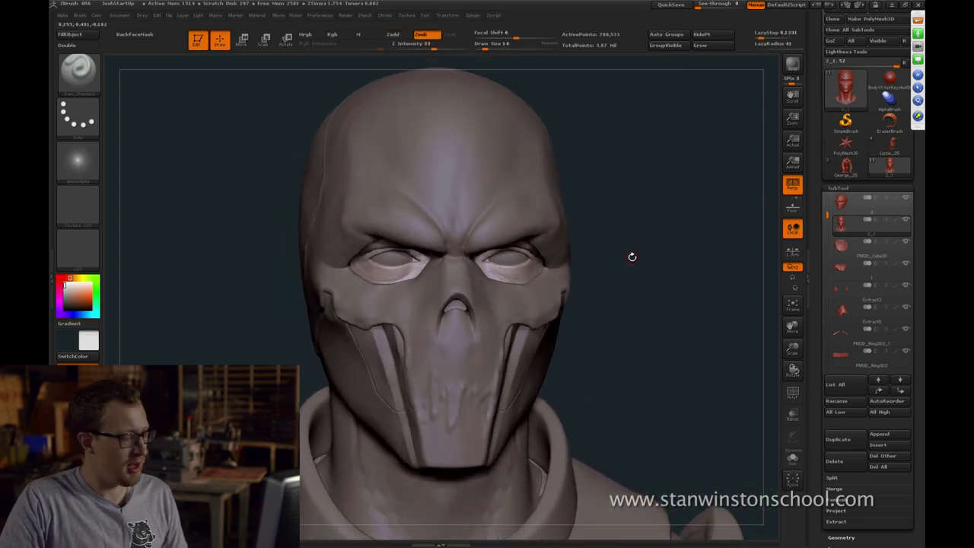
key("b")
key("c")
key("b")
key("b")
key("s")
key("t")
left_click(79, 161)
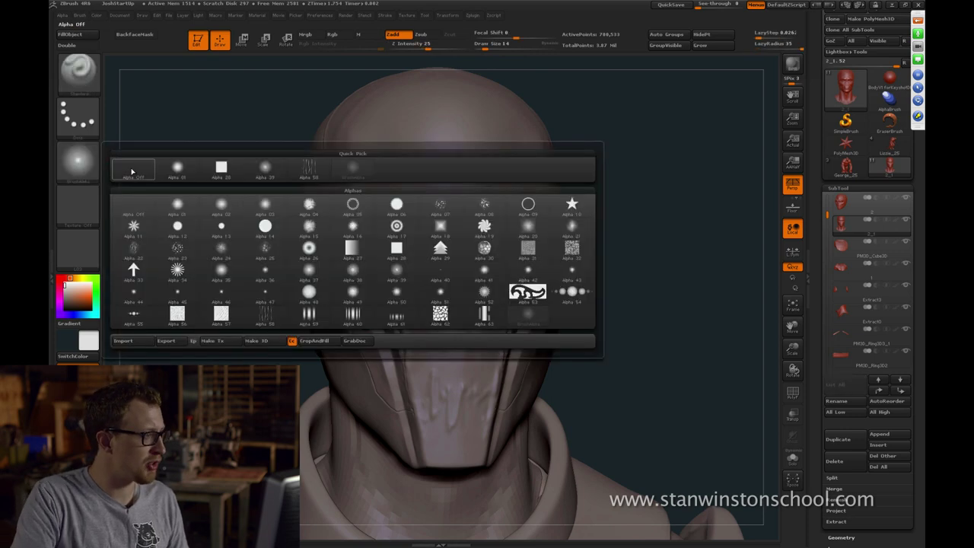
left_click(132, 169)
Try raising the skin under the eyes with the Standard brush at Z intensity 25
mouse_move(698, 245)
left_mouse_down("shift")
mouse_move(662, 233)
mouse_move(659, 291)
mouse_move(613, 288)
left_mouse_up("shift")
left_click_drag(434, 296, 487, 295)
left_click_drag(431, 294, 496, 291)
key("ctrl+z")
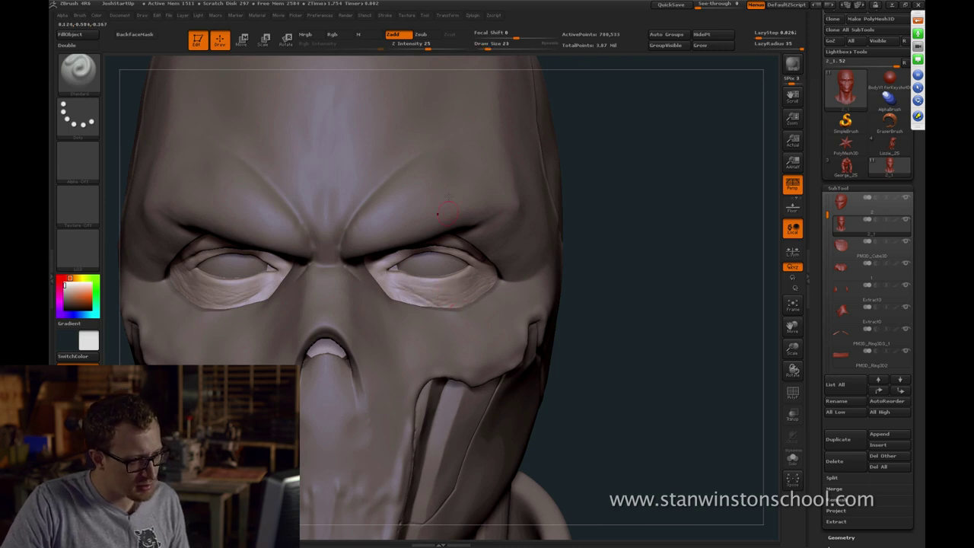
Build up the skin under the eyes faintly with the Standard brush at Z intensity 5 and draw size 17
left_click(406, 47)
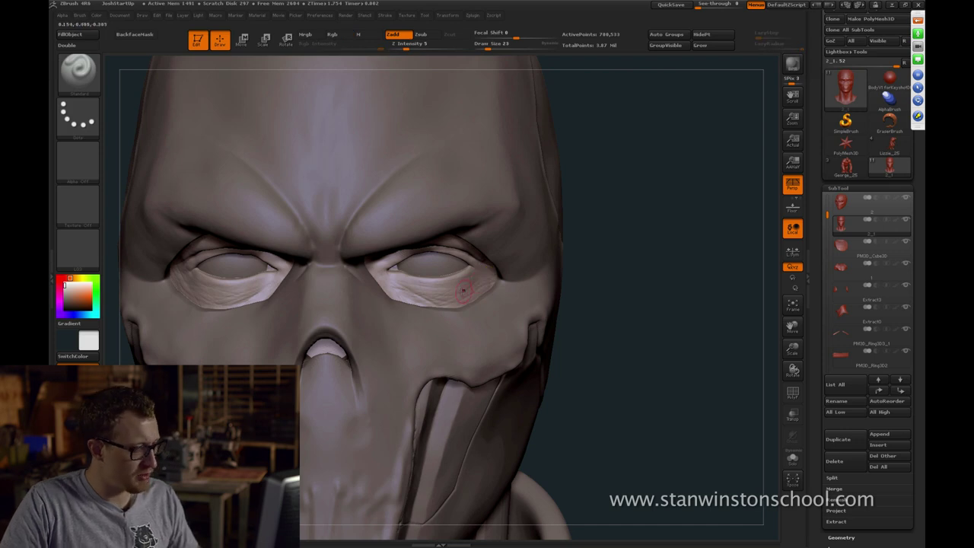
key("s")
left_click(448, 293)
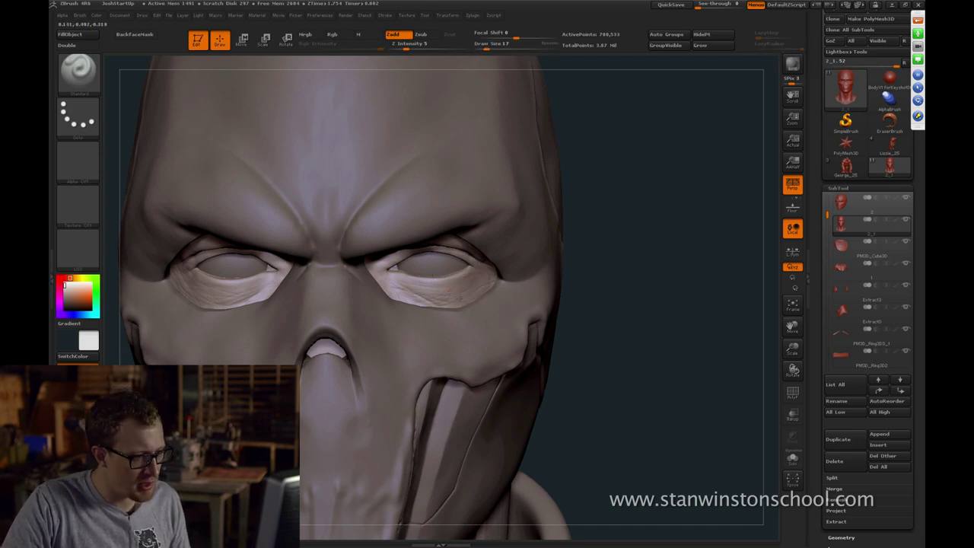
Strengthen the under-eye folds with the Standard brush at Z intensity 11, varying the draw size between 20 and 41
left_click(415, 47)
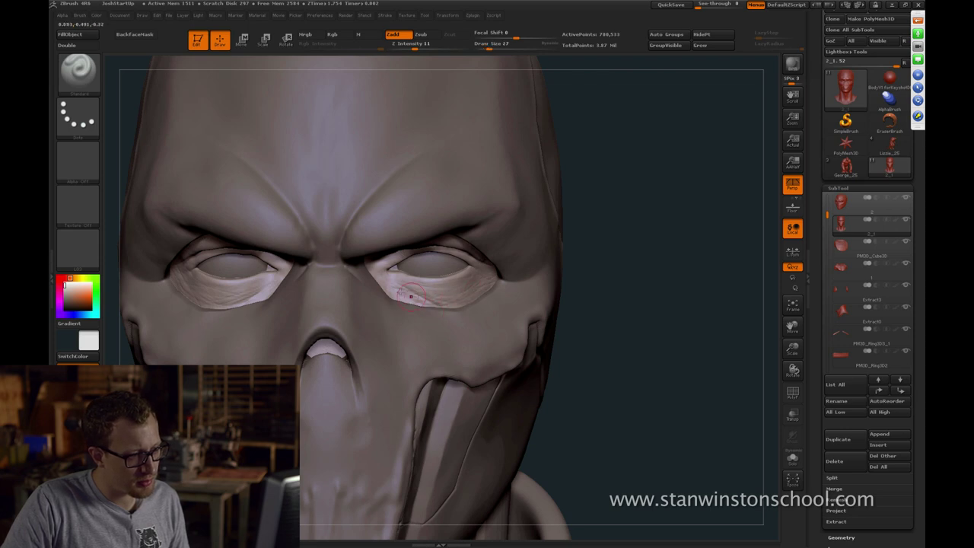
key("bracketleft")
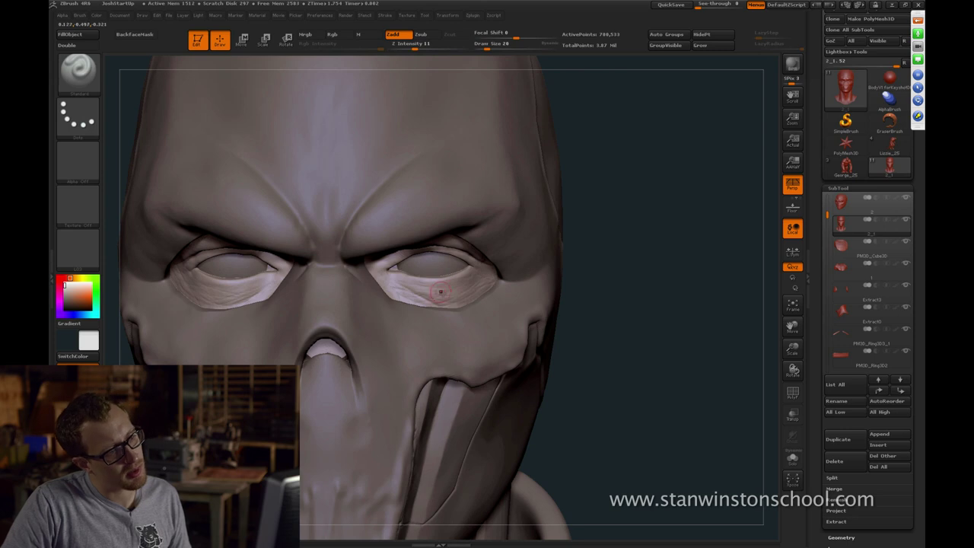
key("]")
key("]")
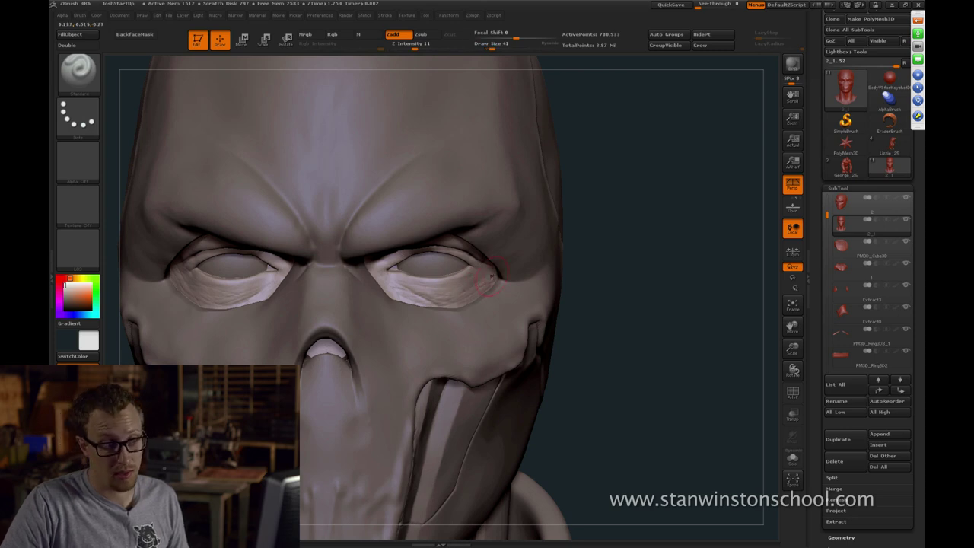
Fill out the wrinkled skin below the lower lids and toward the outer eye corners, using draw sizes from 22 to 45
left_click_drag(586, 283, 670, 290, "alt")
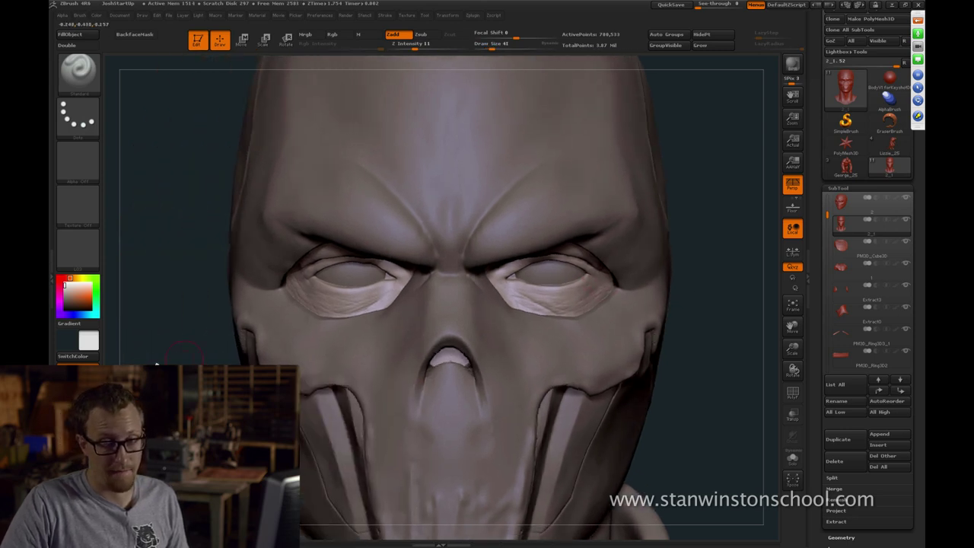
left_click_drag(157, 366, 231, 342, "alt")
key("s")
left_click_drag(409, 288, 400, 286)
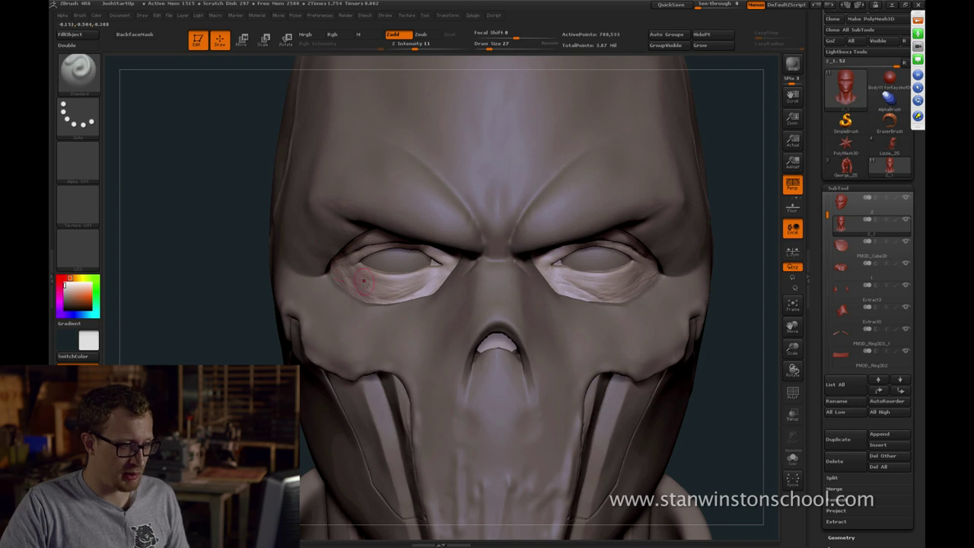
key("s")
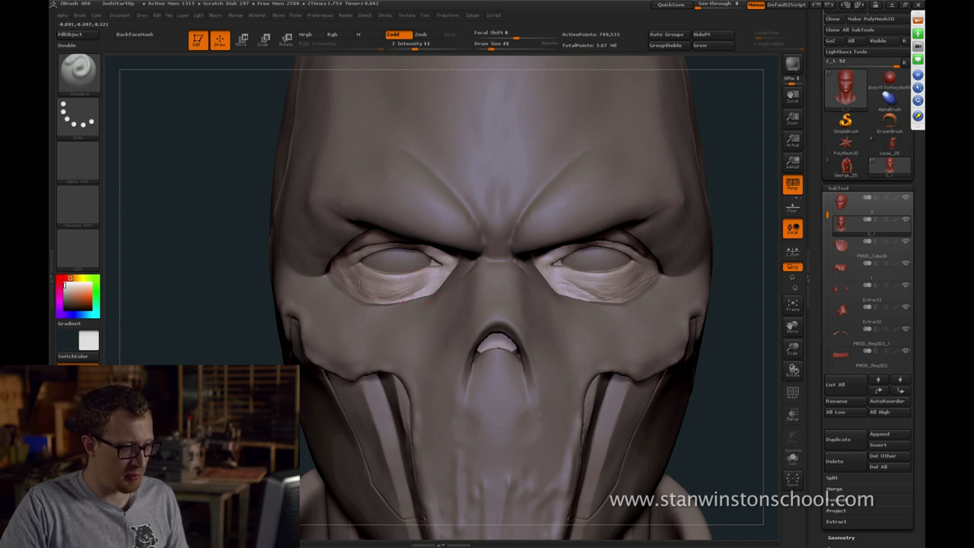
key("s")
left_click_drag(381, 294, 377, 294)
right_click_drag(347, 309, 426, 297)
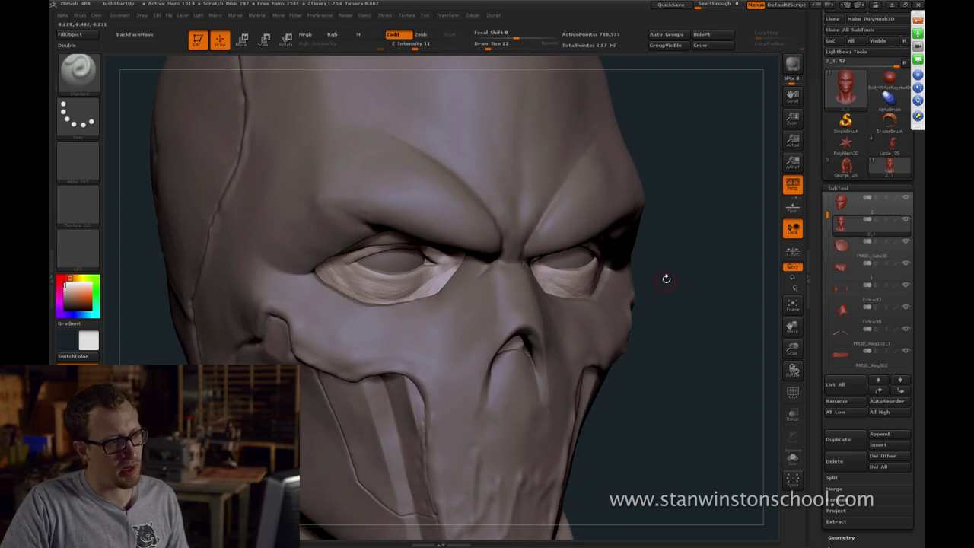
Build up the under-eye bags from a frontal view of the whole bust with the Standard brush at draw size 35
key("f")
mouse_move(666, 279)
right_mouse_down()
mouse_move(679, 259)
mouse_move(649, 219)
mouse_move(631, 232)
mouse_move(626, 263)
right_mouse_up()
key("f")
key("f")
key("s")
left_click_drag(524, 191, 528, 191)
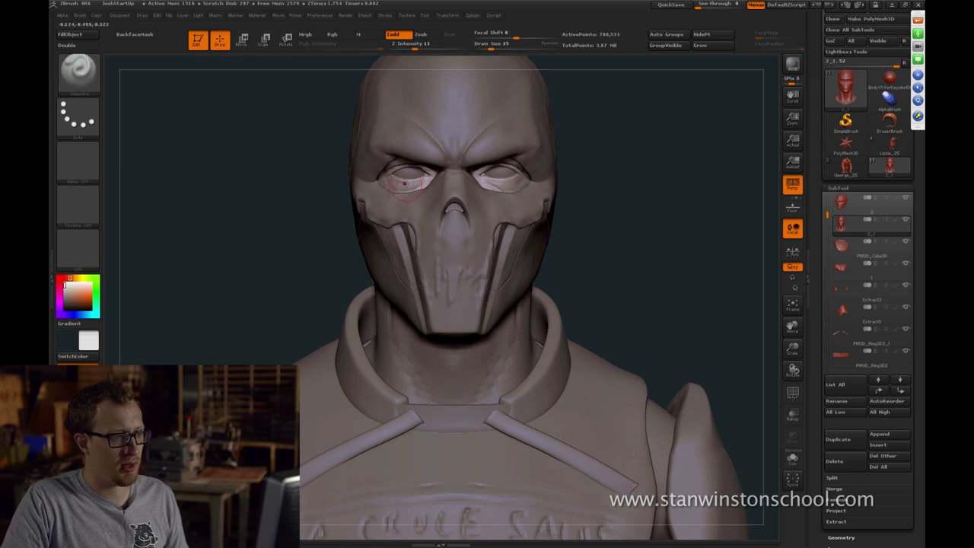
mouse_move(634, 216)
right_mouse_down("alt")
mouse_move(607, 264)
mouse_move(605, 293)
right_mouse_up("alt")
Reshape the eyelids and under-eye skin with the Move brush, starting at draw size 46 and enlarging it to 62
key("s")
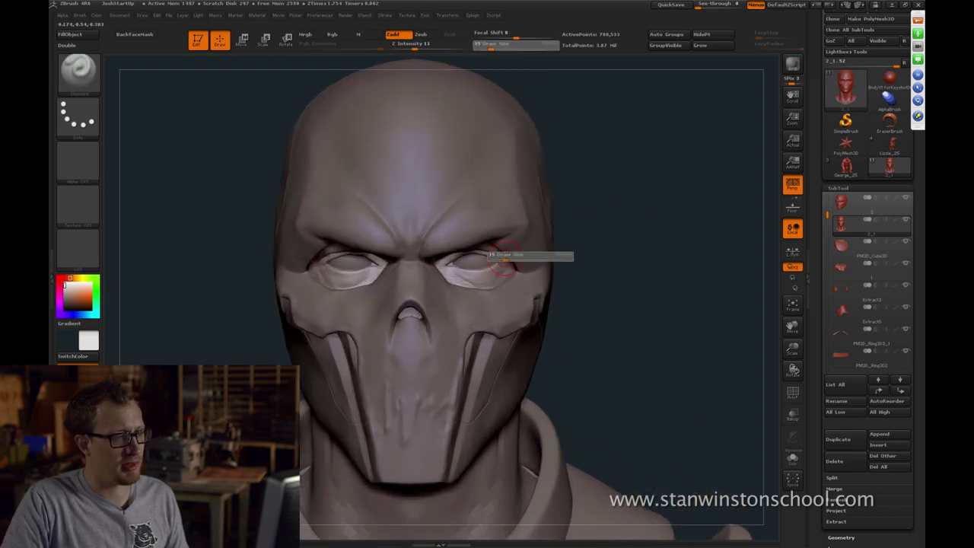
left_click_drag(503, 257, 505, 258)
key("b")
key("m")
key("v")
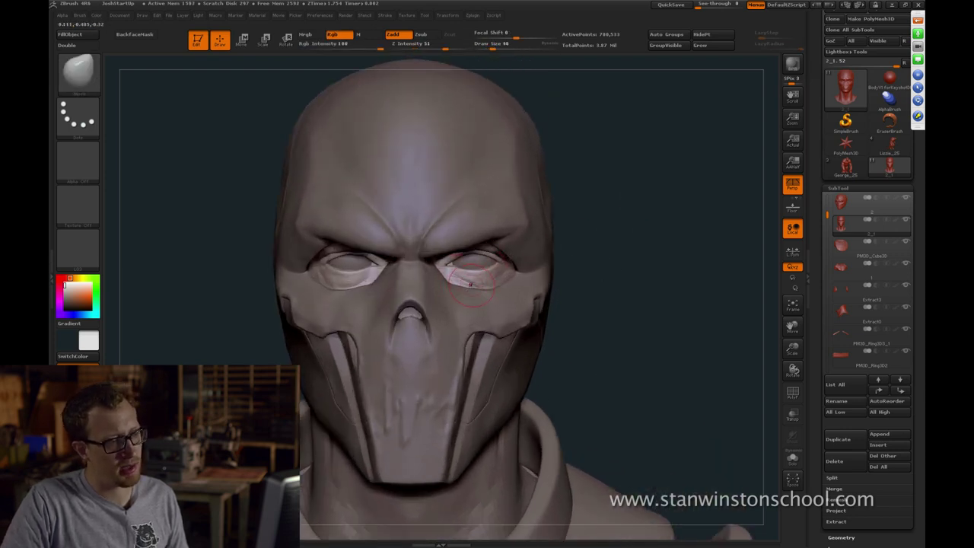
key("bracketright")
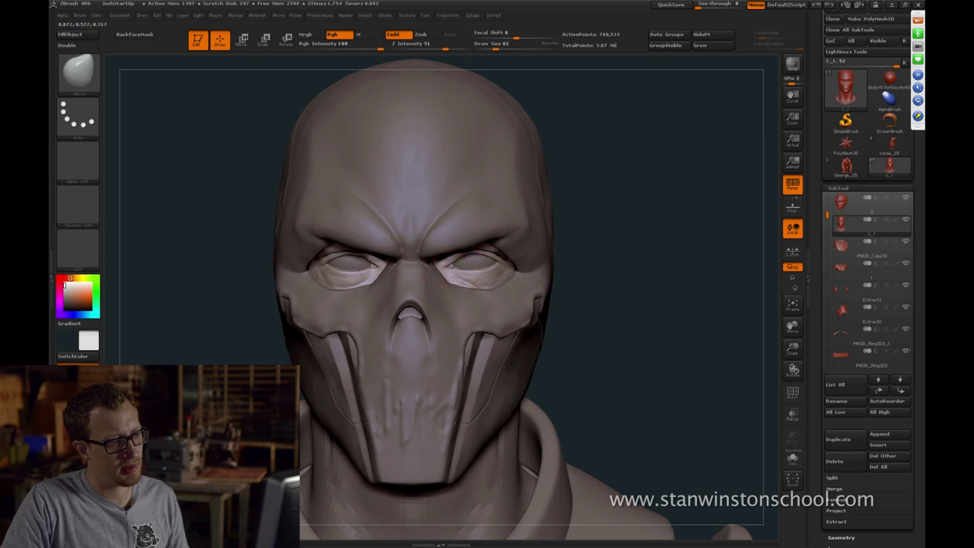
mouse_move(612, 259)
left_mouse_down("alt")
mouse_move(587, 250)
mouse_move(609, 268)
left_mouse_up("alt")
key("bracketright")
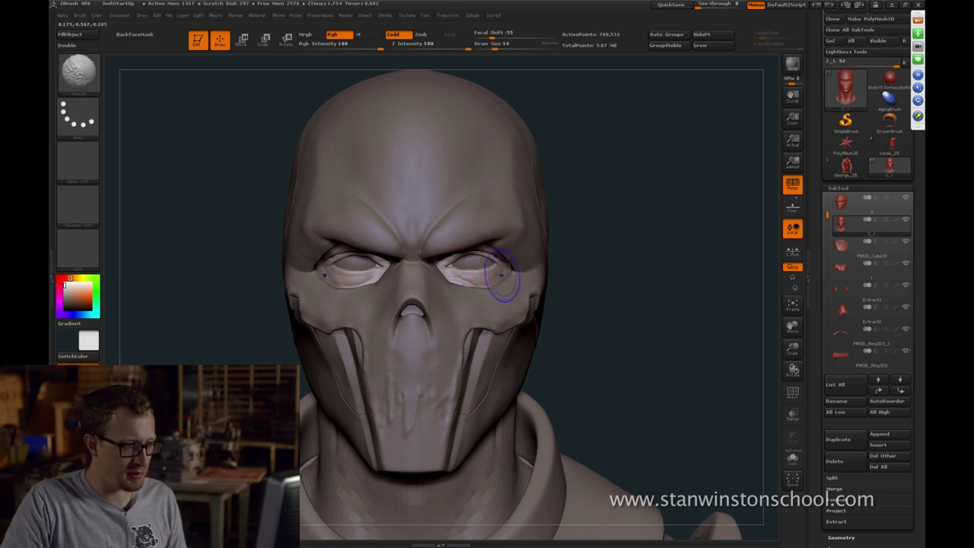
Refine the shape of the lower lids and eye corners with the Move brush at draw size 51
left_click_drag(592, 283, 661, 255)
key("ctrl")
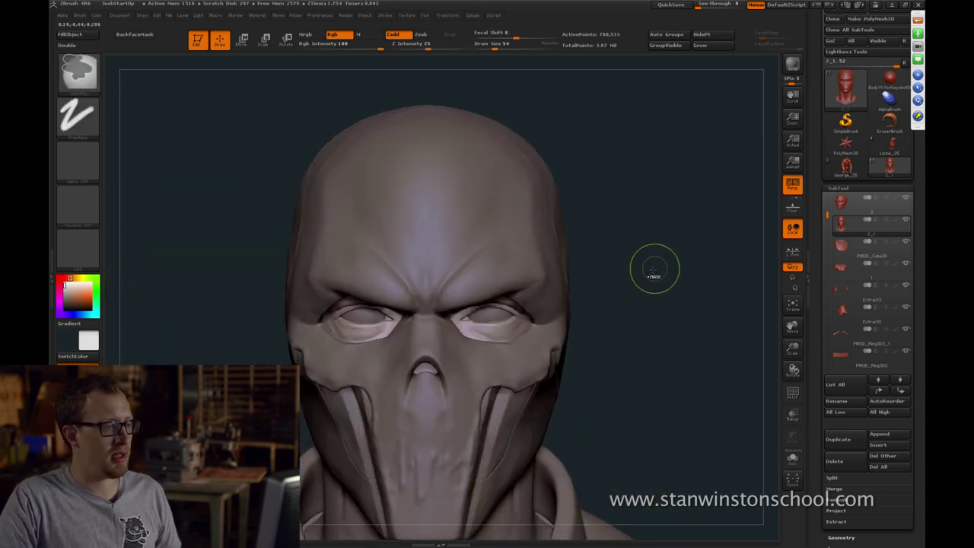
key("ctrl+shift")
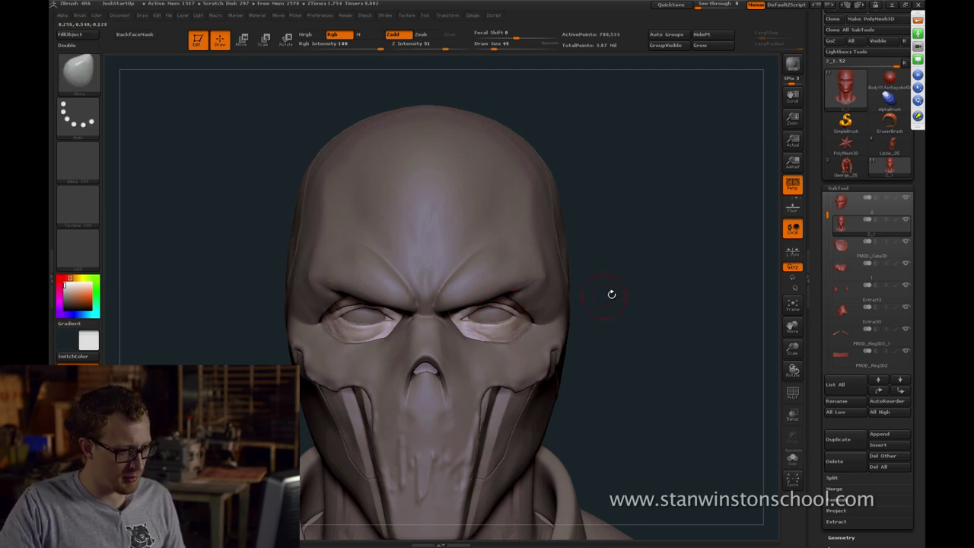
mouse_move(611, 295)
left_mouse_down()
mouse_move(600, 295)
mouse_move(612, 297)
left_mouse_up()
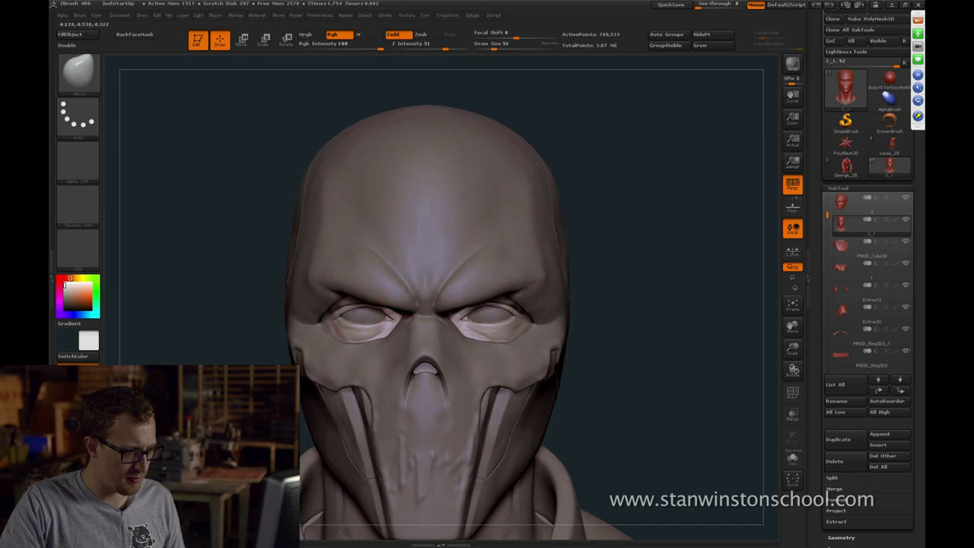
mouse_move(700, 328)
left_mouse_down("alt")
mouse_move(704, 260)
mouse_move(724, 263)
left_mouse_up("alt")
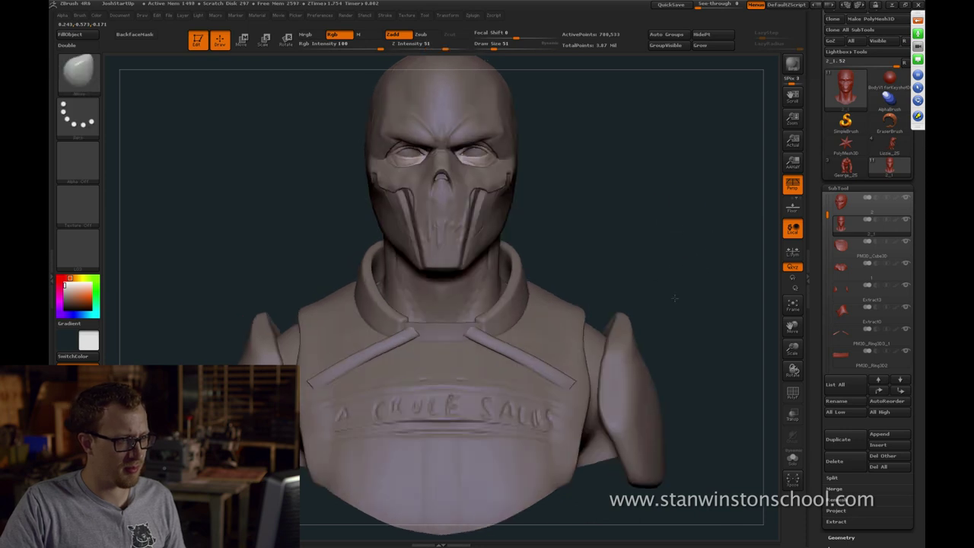
Adjust the upper lids near the outer corners from a three-quarter view with the Move brush at draw sizes 41 and 33
left_click_drag(675, 298, 677, 343, "alt")
left_click_drag(655, 267, 583, 257)
key("bracketleft")
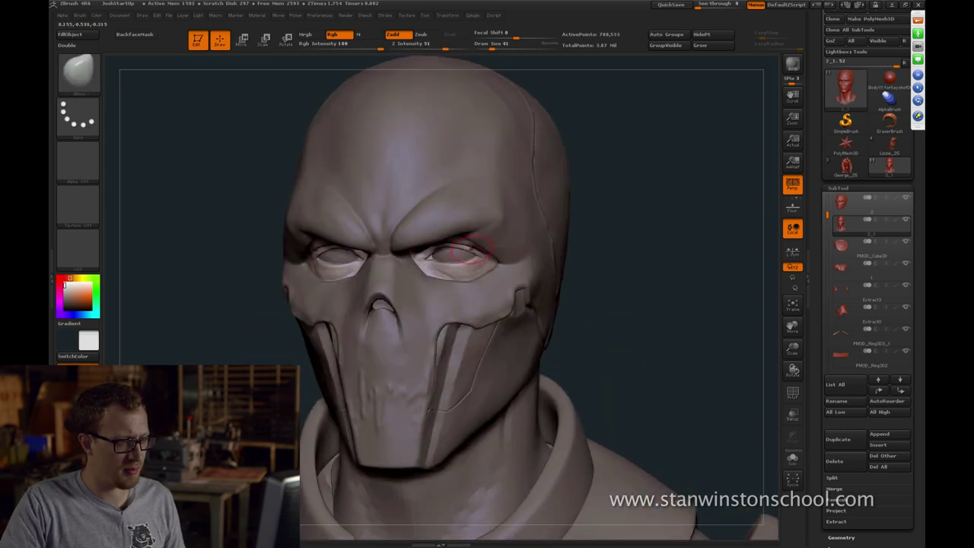
key("bracketleft")
left_click_drag(647, 278, 700, 280)
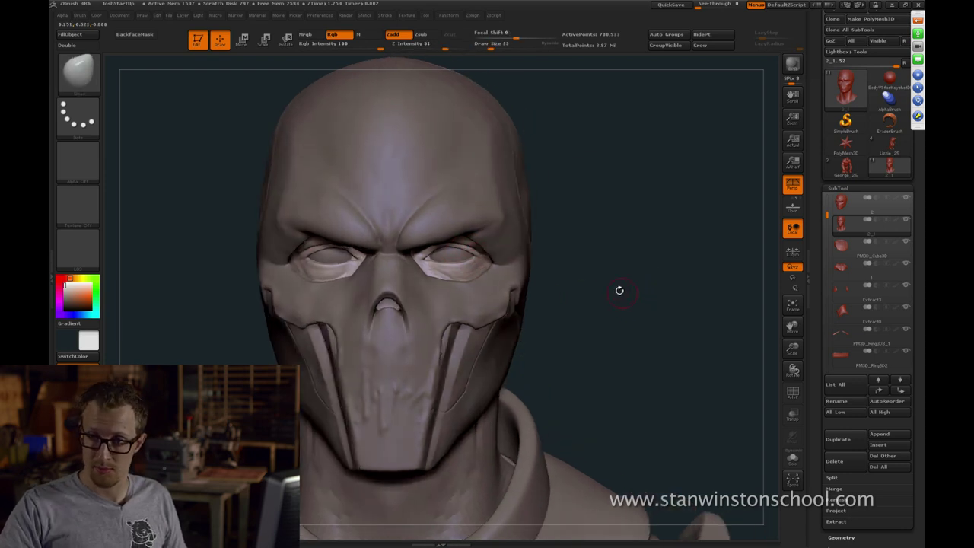
Nudge the inner eye corners into shape with the Move brush at draw size 41
left_click_drag(618, 282, 649, 304, "alt")
key("s")
left_click_drag(471, 291, 472, 290)
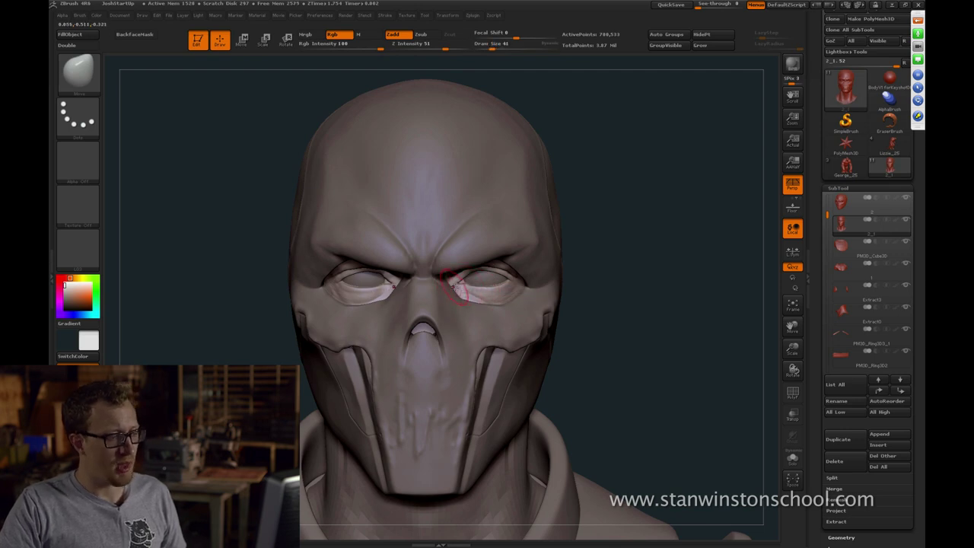
Check the head from both three-quarter sides and in profile, and make the skull mask the active subtool
mouse_move(643, 289)
left_mouse_down()
mouse_move(589, 285)
mouse_move(630, 282)
left_mouse_up()
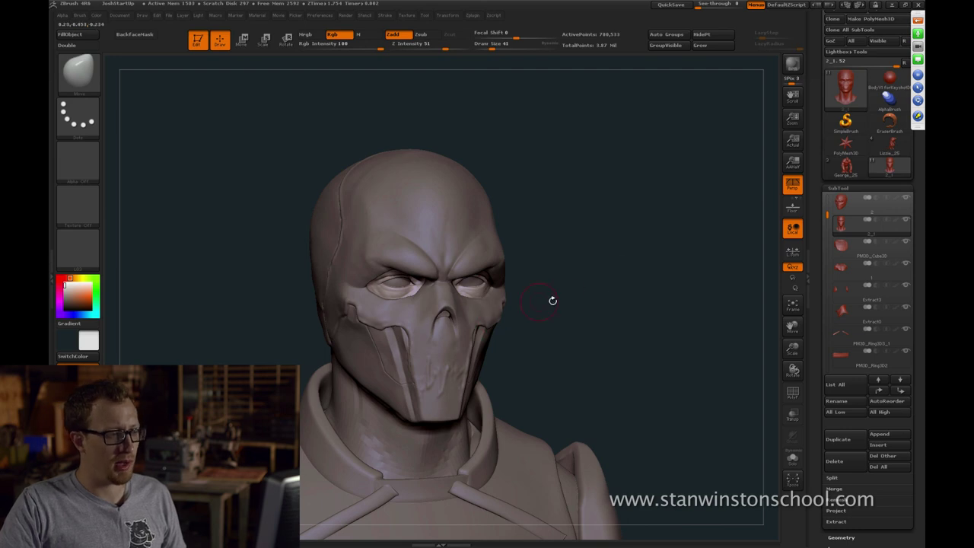
left_click_drag(552, 301, 630, 279)
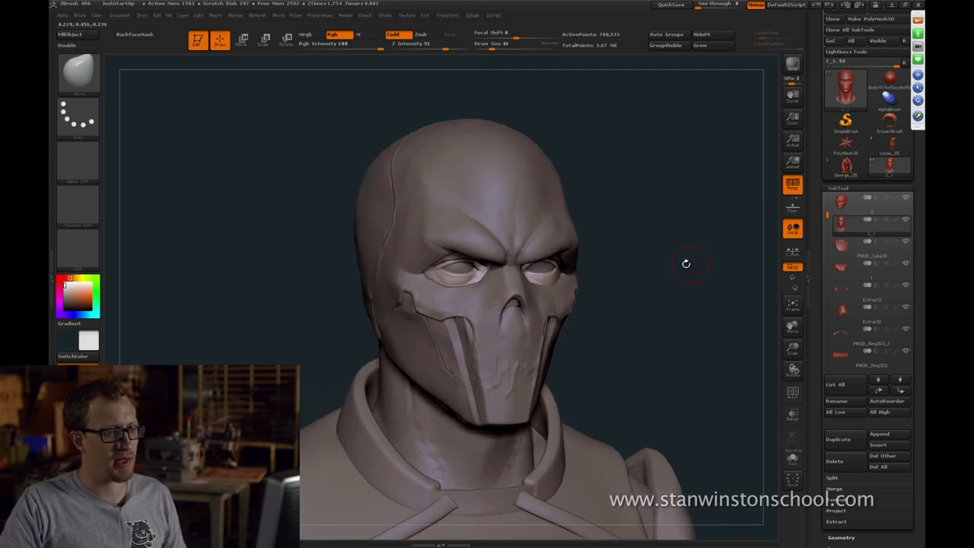
left_click_drag(686, 263, 660, 259)
key("alt+Tab")
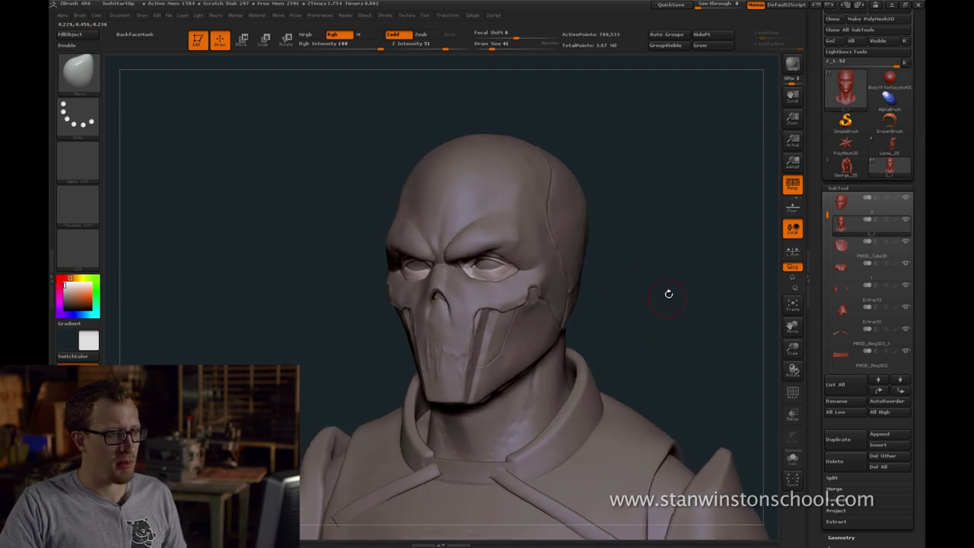
left_click_drag(668, 292, 641, 250)
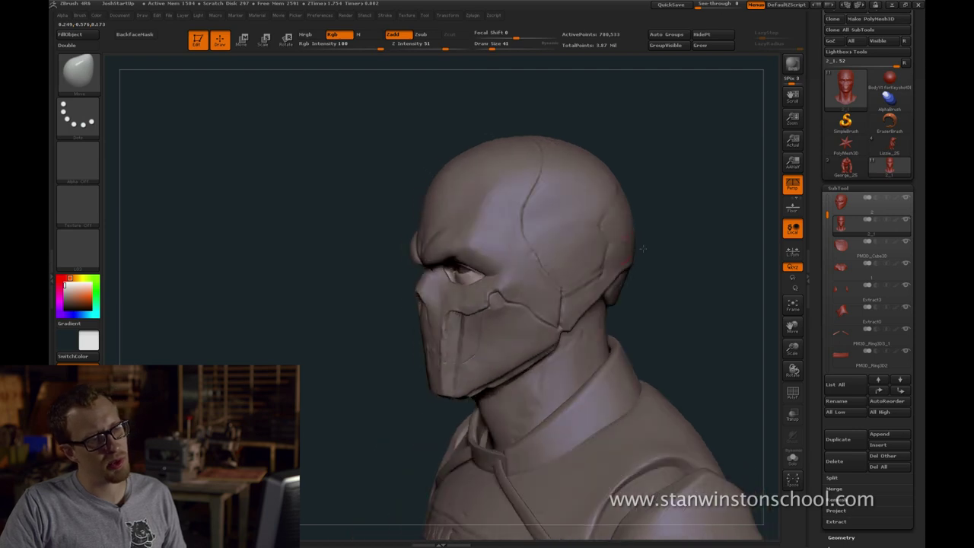
left_click(628, 243, "alt")
mouse_move(691, 226)
left_mouse_down()
mouse_move(678, 218)
mouse_move(687, 218)
left_mouse_up()
Sculpt the mask's side panel behind the long seam up to the crown at Z intensity 50 and draw size 27
key("1")
key("bracketright")
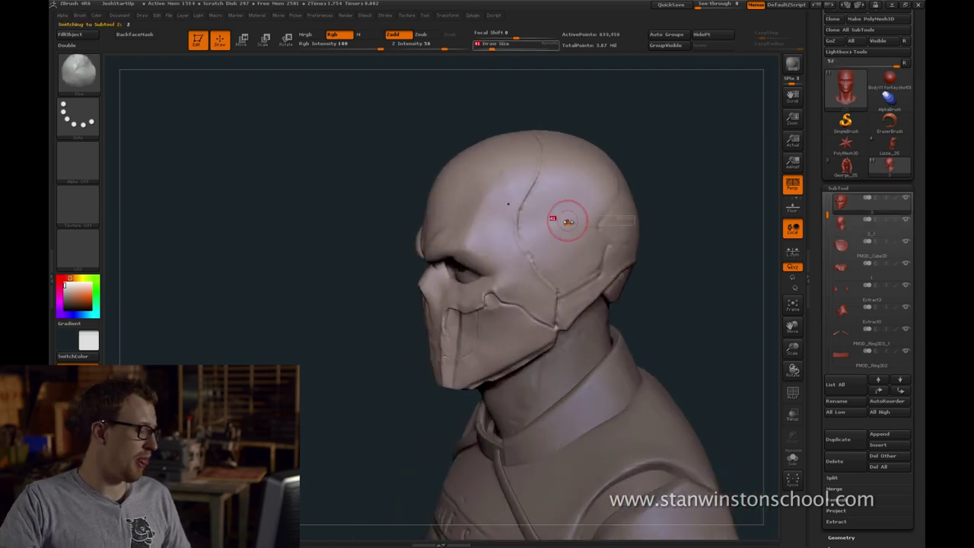
key("bracketleft")
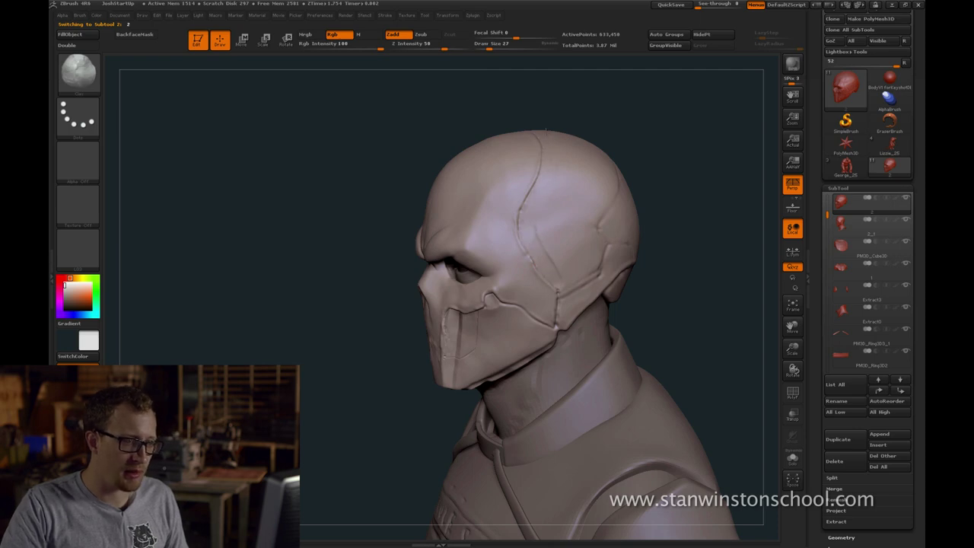
left_click_drag(666, 122, 661, 163)
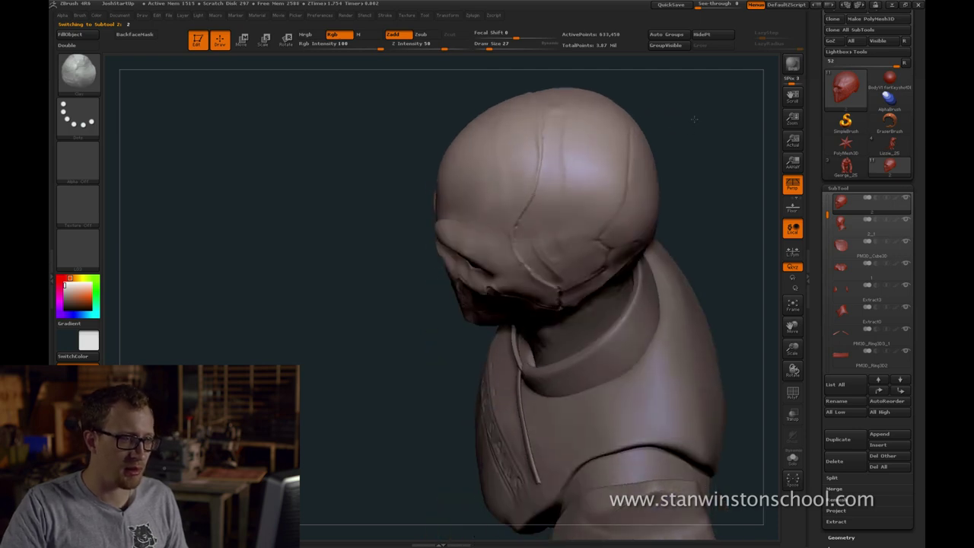
left_click_drag(691, 113, 689, 100)
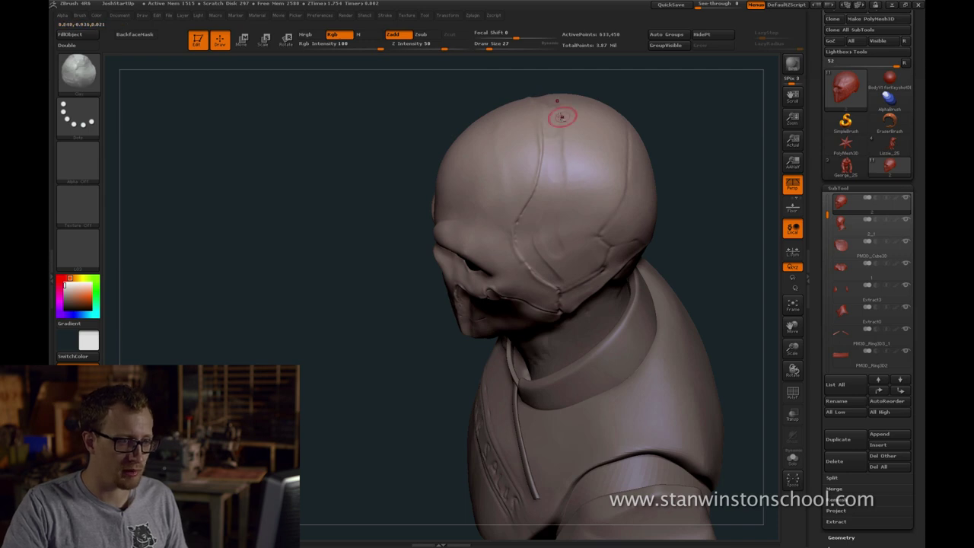
Lower the mask's subdivision level and smooth the side panel behind the seam, from the crown down to the jaw joint
key("shift")
left_click_drag(557, 143, 558, 127, "shift")
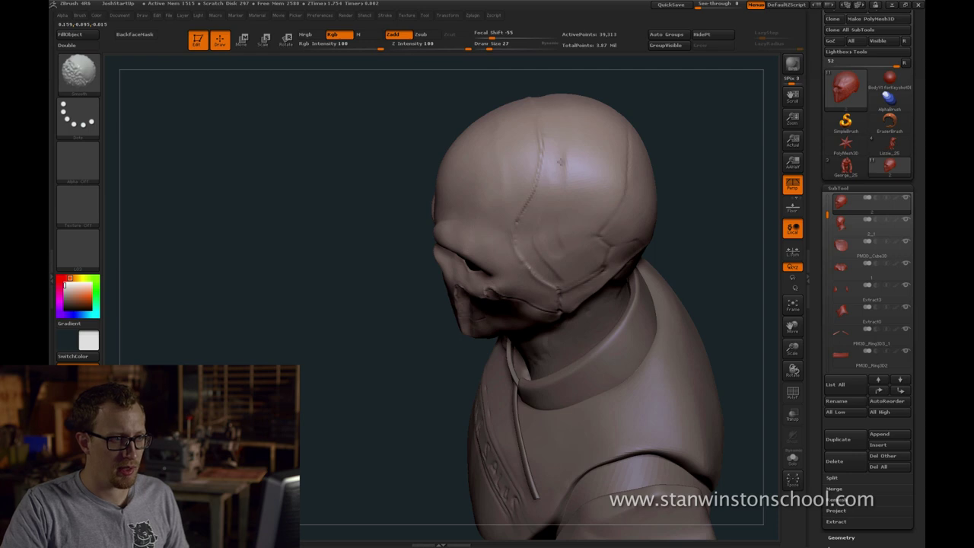
key("s")
left_click_drag(560, 162, 571, 191)
left_click_drag(690, 159, 685, 135)
key("s")
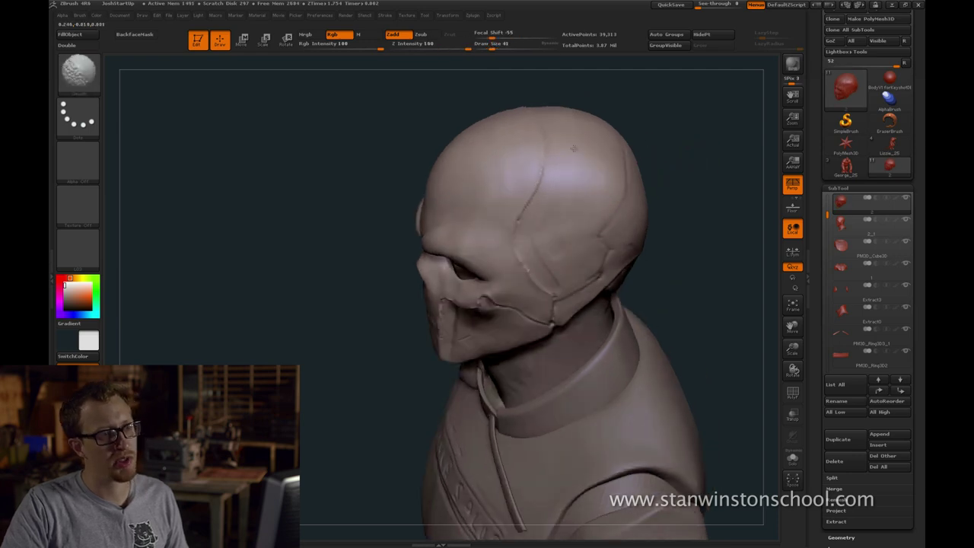
left_click_drag(560, 265, 562, 276, "shift")
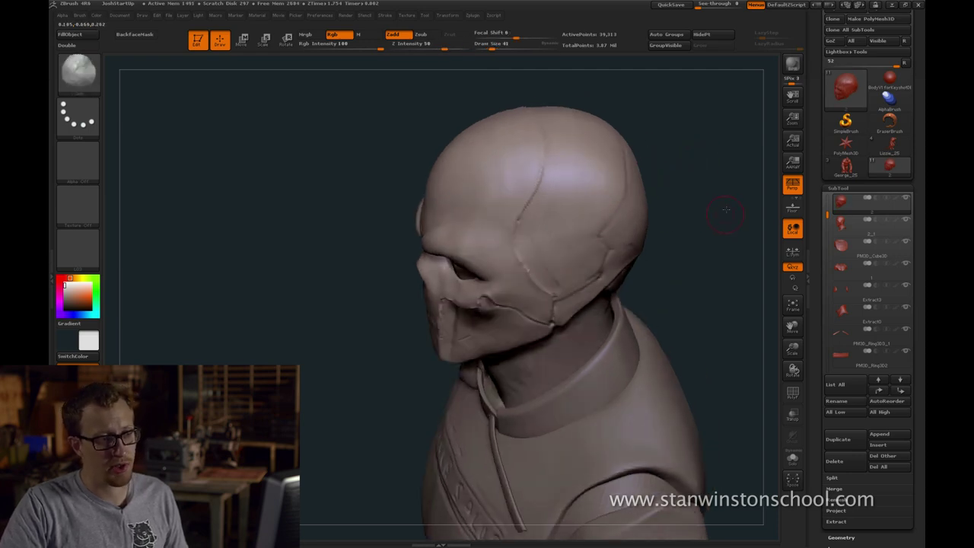
left_click_drag(727, 208, 725, 183)
mouse_move(571, 266)
left_mouse_down("shift")
mouse_move(549, 240)
mouse_move(565, 274)
left_mouse_up("shift")
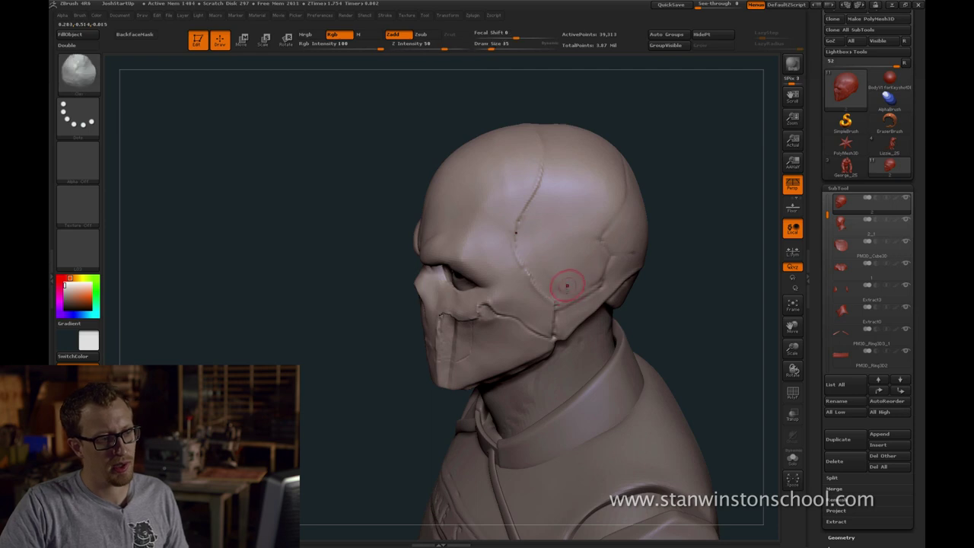
Raise the mask's subdivision level and smooth the side panel behind the long seam at draw sizes 29 and 33
key("d")
key("d")
mouse_move(702, 193)
left_mouse_down()
mouse_move(672, 191)
mouse_move(693, 193)
left_mouse_up()
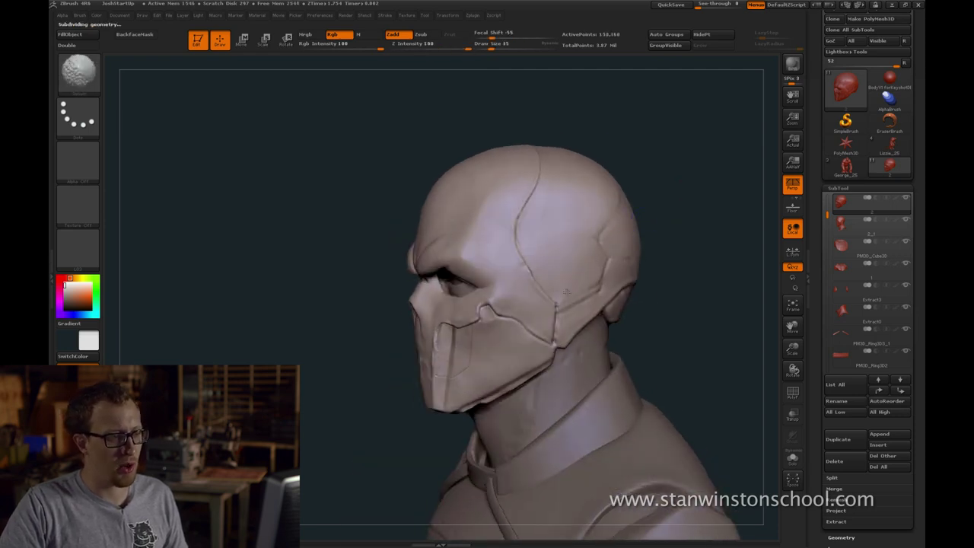
key("s")
left_click(566, 292)
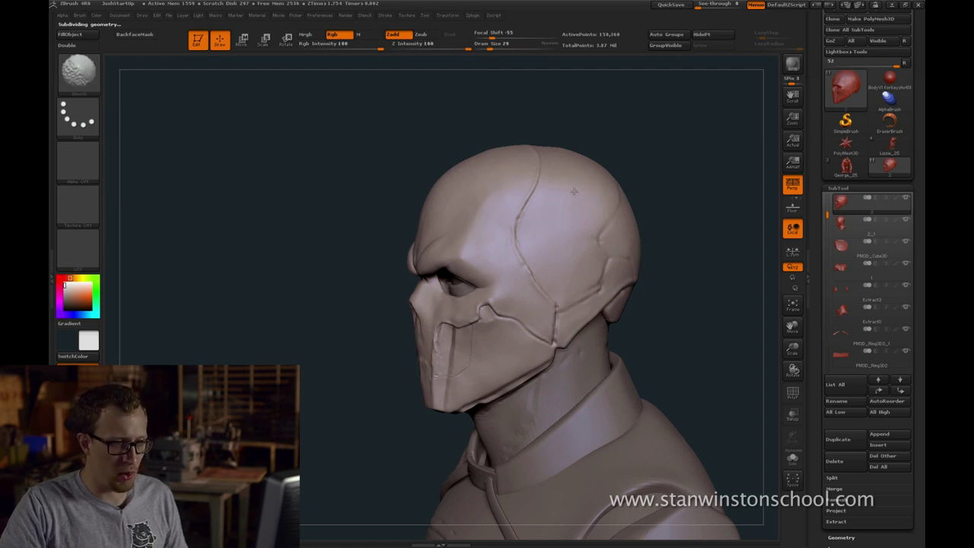
mouse_move(685, 72)
left_mouse_down()
mouse_move(692, 118)
mouse_move(663, 178)
left_mouse_up()
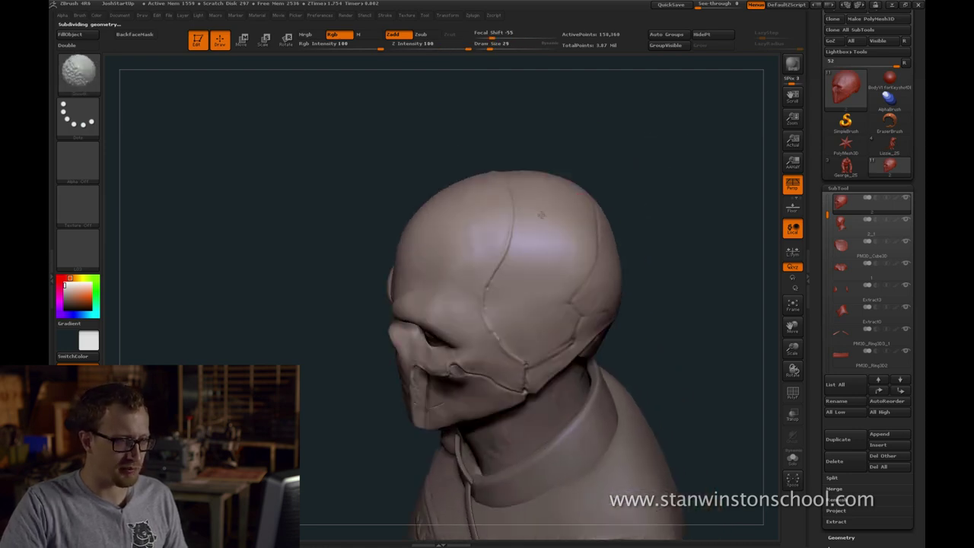
mouse_move(632, 214)
left_mouse_down()
mouse_move(635, 170)
mouse_move(621, 141)
left_mouse_up()
key("s")
left_click(567, 249)
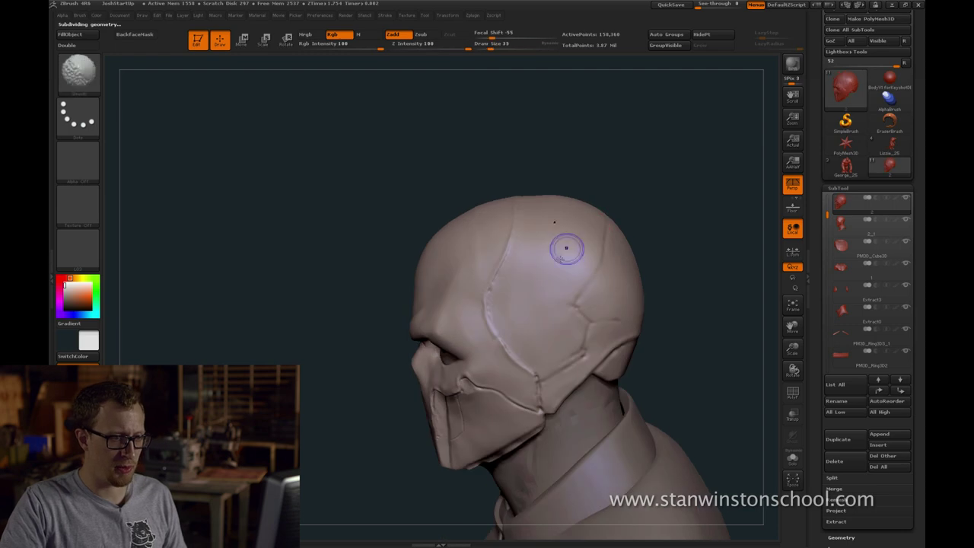
Lower the mask's subdivision level and smooth the side of the crown around the long seam at draw size 37
mouse_move(670, 178)
left_mouse_down()
mouse_move(639, 211)
mouse_move(504, 243)
left_mouse_up()
key("shift+d")
left_click_drag(611, 182, 640, 197)
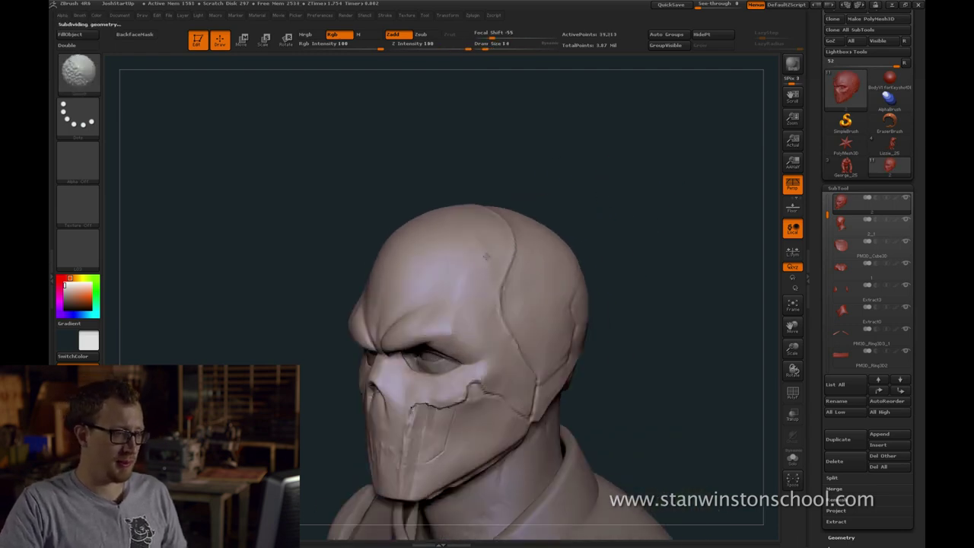
key("s")
left_click(489, 260)
mouse_move(585, 182)
left_mouse_down()
mouse_move(616, 165)
mouse_move(569, 218)
mouse_move(400, 258)
left_mouse_up()
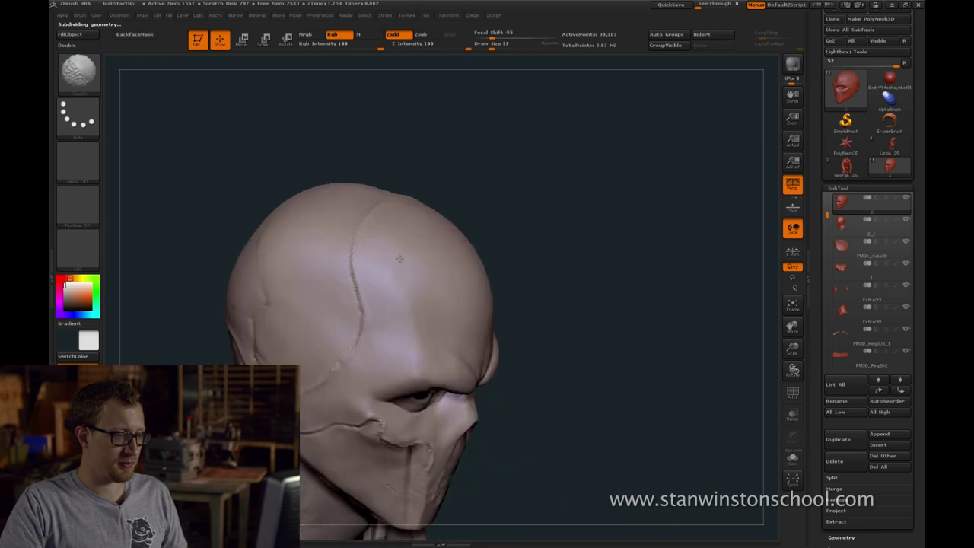
mouse_move(503, 217)
left_mouse_down()
mouse_move(663, 198)
mouse_move(635, 218)
mouse_move(629, 210)
left_mouse_up()
Frame the bust and adjust the skull's outline with the Move brush at draw size 192, checking three-quarter and profile views
key("f")
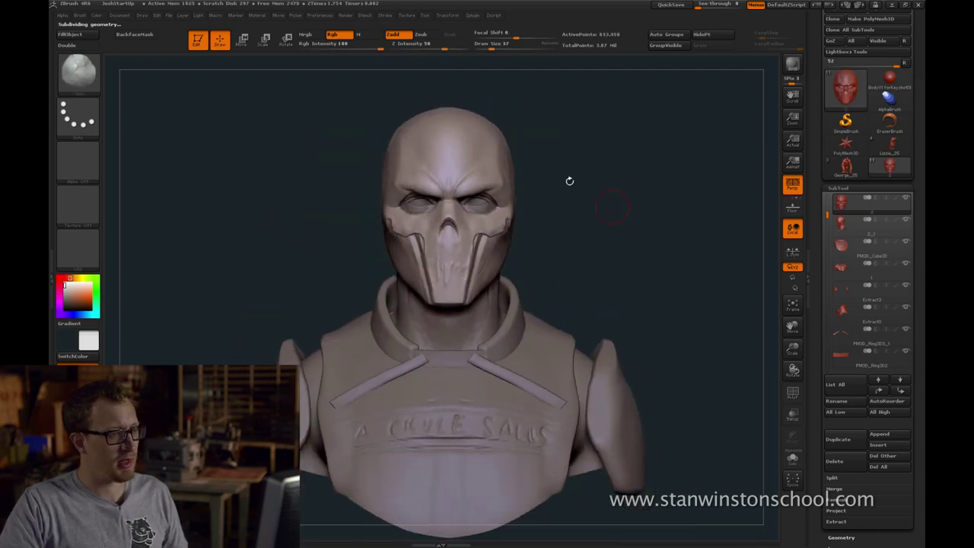
key("s")
left_click(493, 139)
key("b")
key("m")
key("v")
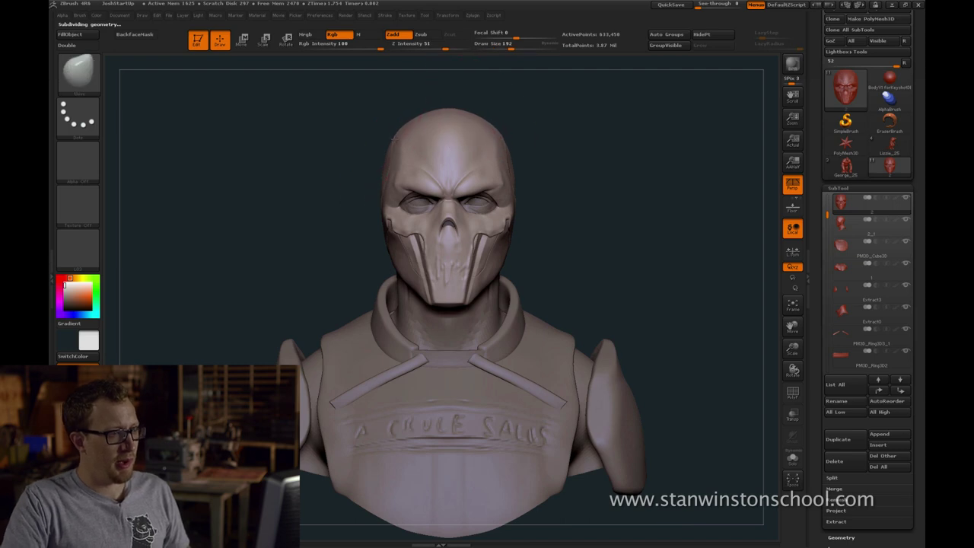
left_click_drag(347, 164, 362, 183)
left_click_drag(305, 200, 533, 166)
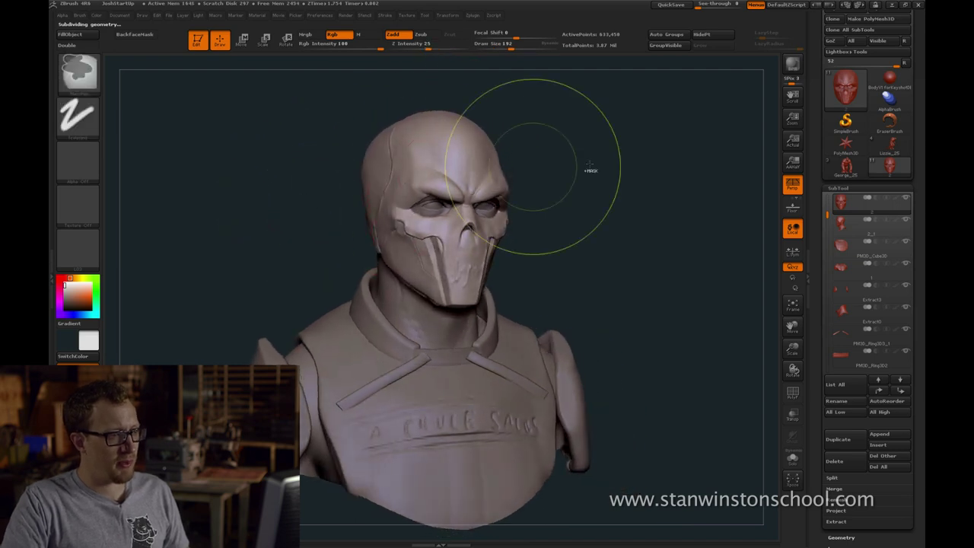
mouse_move(687, 181)
left_mouse_down()
mouse_move(685, 191)
mouse_move(672, 185)
left_mouse_up()
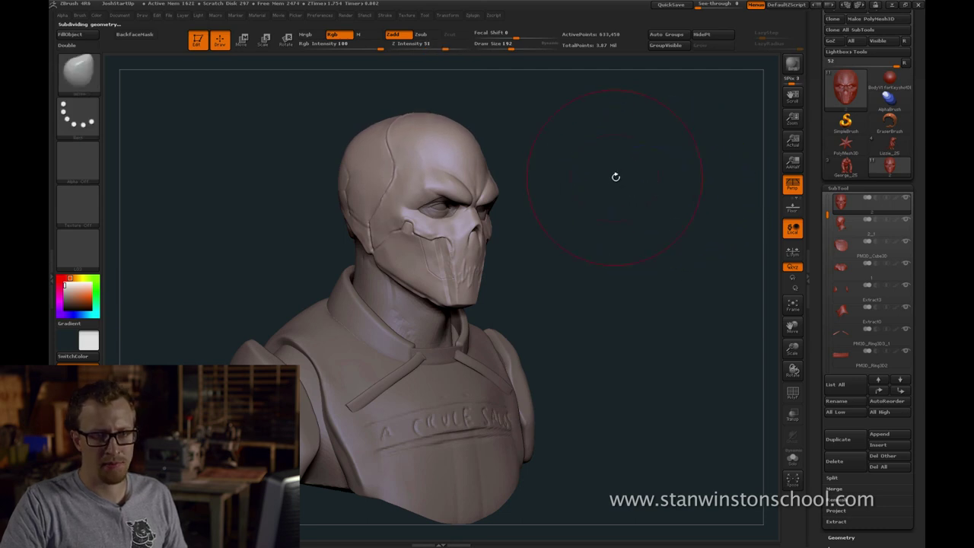
left_click_drag(616, 174, 638, 182)
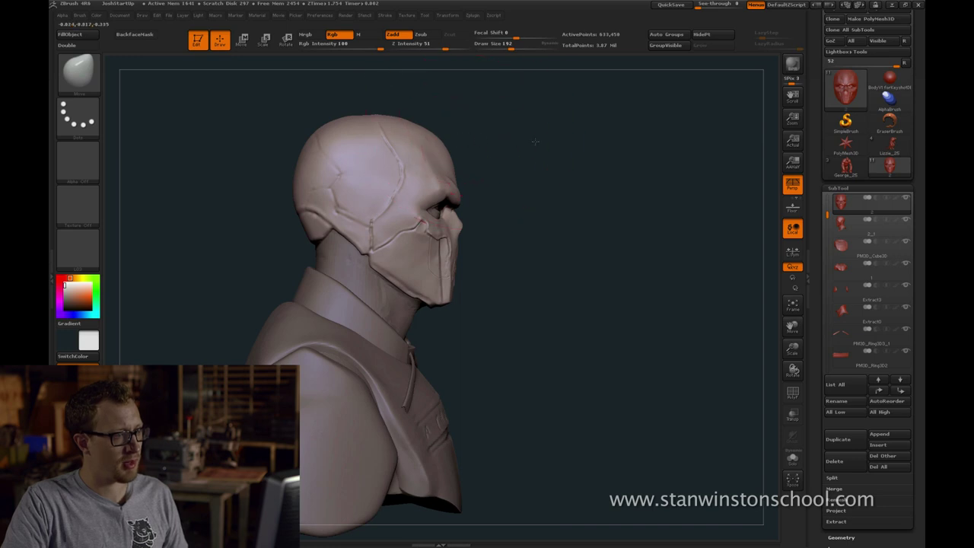
mouse_move(535, 142)
left_mouse_down()
mouse_move(553, 135)
mouse_move(491, 153)
mouse_move(571, 182)
mouse_move(593, 171)
mouse_move(576, 179)
left_mouse_up()
Reduce the draw size to 145 and switch to the Standard brush at Z intensity 11 for the brow
key("s")
left_click(576, 180)
key("b")
key("c")
key("l")
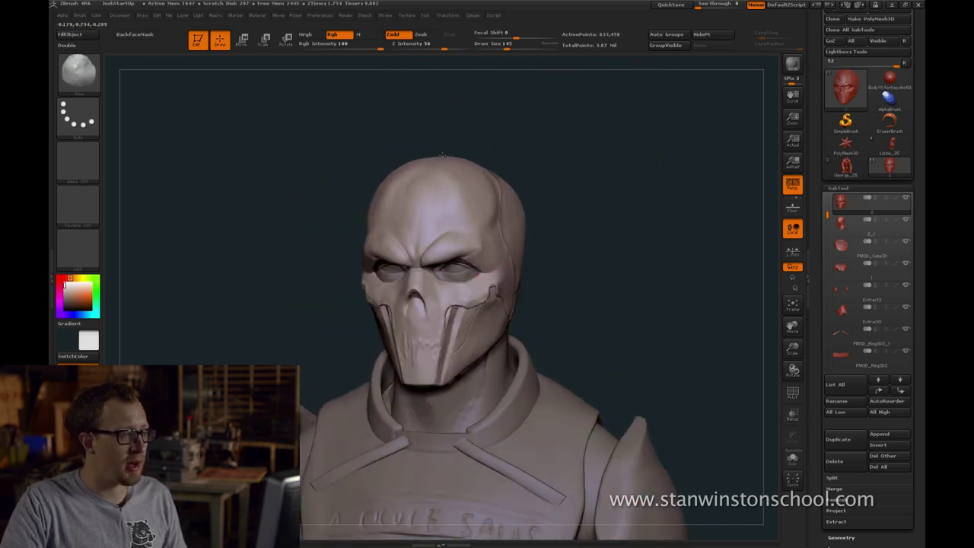
mouse_move(627, 170)
left_mouse_down()
mouse_move(640, 224)
mouse_move(629, 231)
mouse_move(614, 211)
left_mouse_up()
key("s")
key("b")
key("d")
key("s")
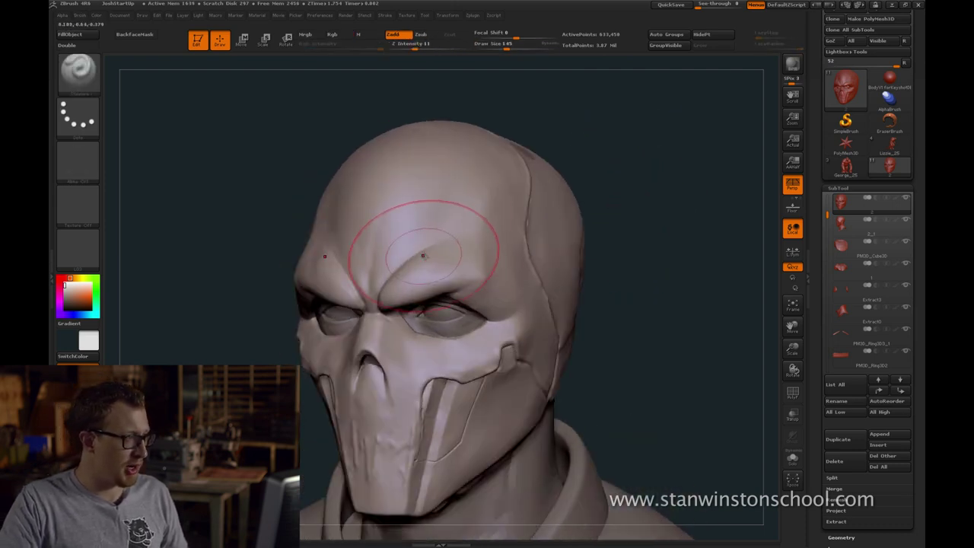
Smooth the outer end of the brow into the temple at lower subdivision levels with draw size 54
key("s")
left_click(456, 264)
left_click_drag(663, 256, 662, 227)
key("shift+d")
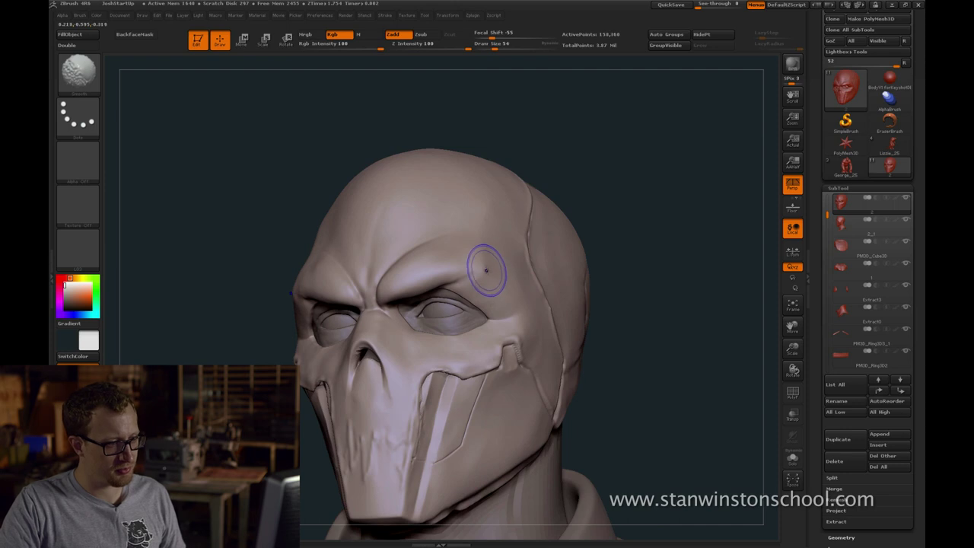
mouse_move(592, 211)
left_mouse_down()
mouse_move(599, 237)
mouse_move(618, 227)
mouse_move(615, 218)
left_mouse_up()
key("shift+d")
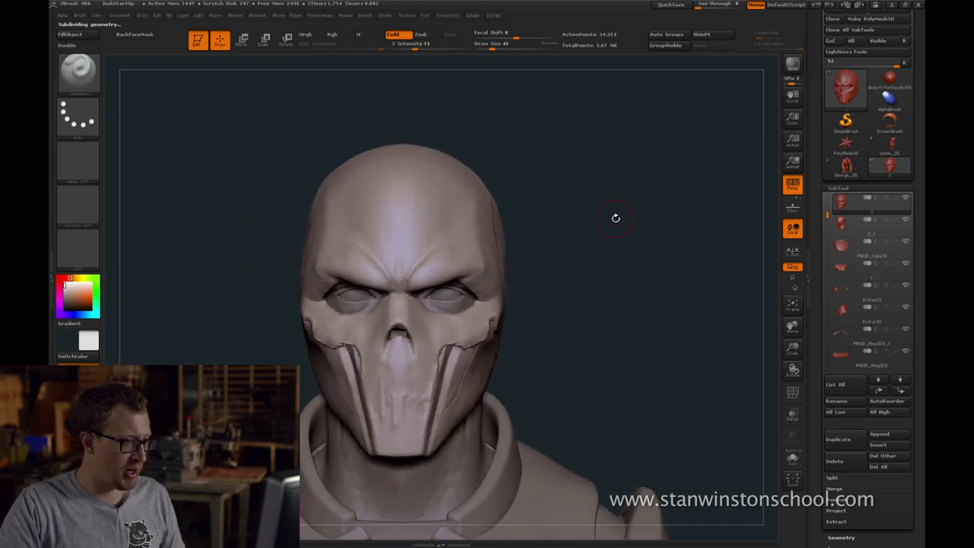
left_click_drag(583, 191, 527, 194)
left_click_drag(626, 250, 600, 252)
Define the plane change from the side of the forehead down to the outer brow with a smaller Standard brush
key("s")
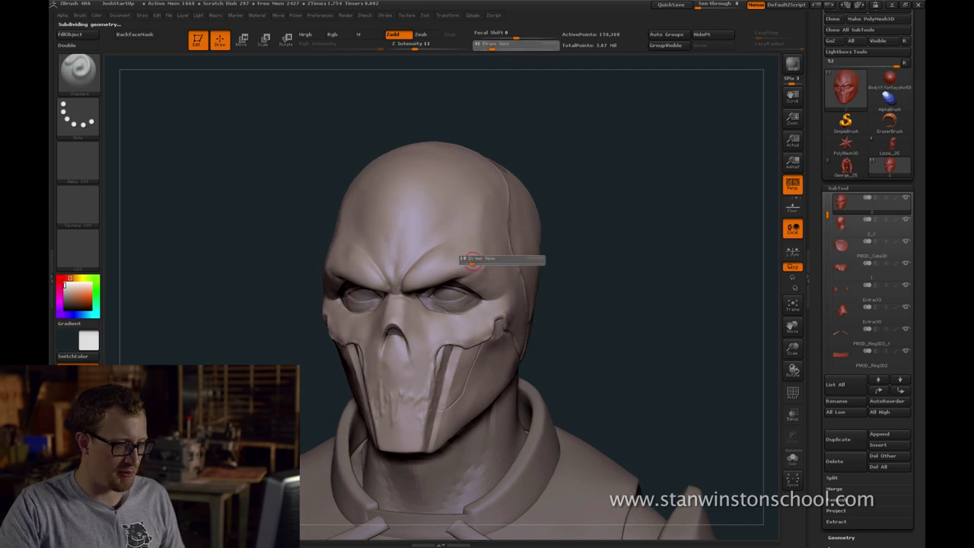
left_click(471, 264)
mouse_move(486, 207)
left_mouse_down("ctrl")
mouse_move(482, 259)
mouse_move(479, 213)
mouse_move(500, 287)
left_mouse_up("ctrl")
left_click_drag(613, 182, 652, 289, "ctrl")
mouse_move(413, 261)
left_mouse_down("ctrl")
mouse_move(409, 367)
mouse_move(396, 226)
left_mouse_up("ctrl")
left_click_drag(639, 259, 618, 303, "ctrl")
mouse_move(618, 303)
left_mouse_down()
mouse_move(602, 291)
mouse_move(618, 312)
left_mouse_up()
Set the draw size to 28 and sharpen the temple edge above the outer brow
key("s")
left_click_drag(487, 346, 483, 347)
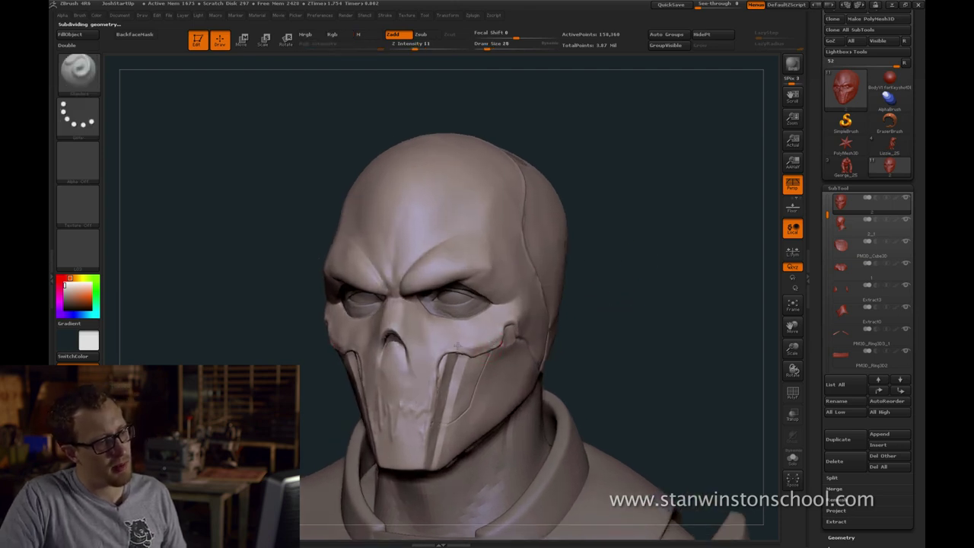
left_click_drag(600, 291, 593, 290)
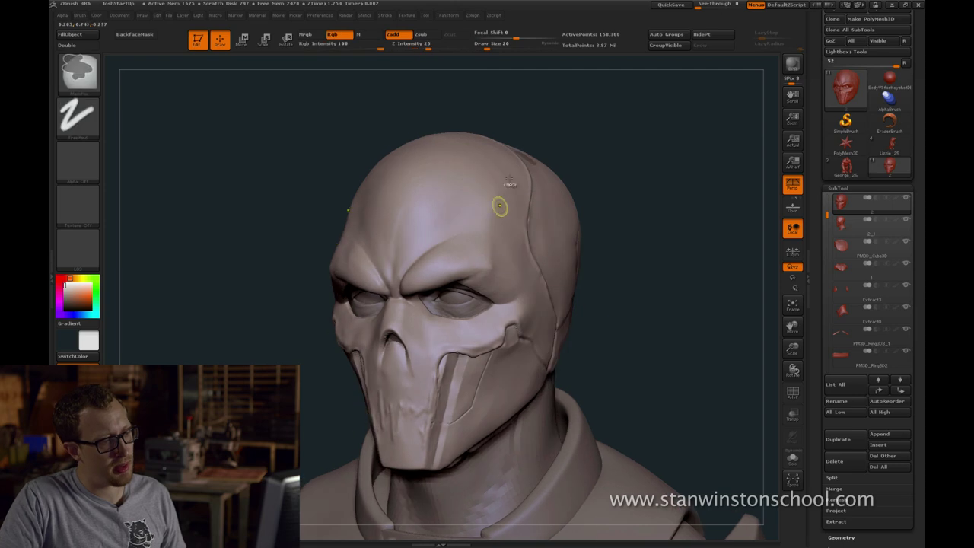
left_click_drag(502, 189, 491, 275, "ctrl")
left_click_drag(634, 212, 651, 233, "ctrl")
left_click_drag(582, 228, 613, 225)
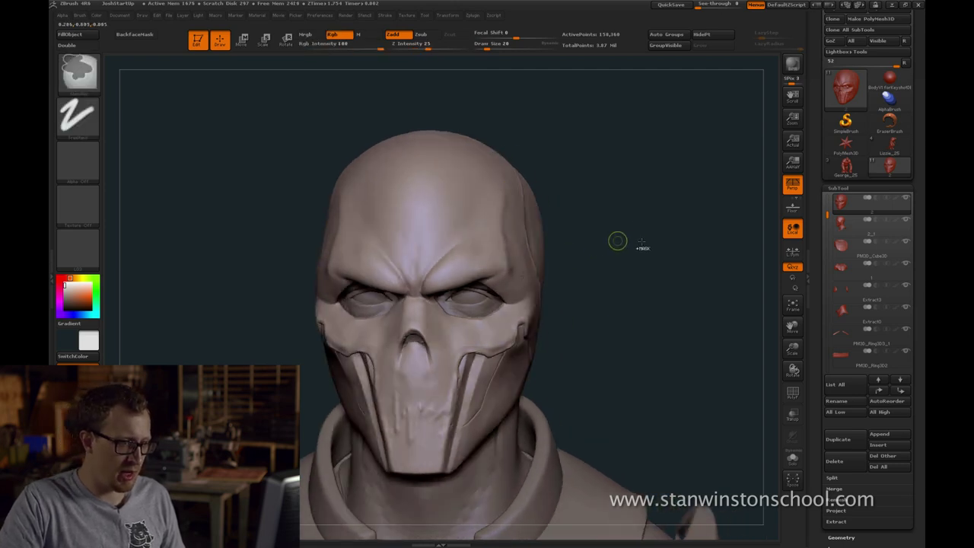
mouse_move(608, 287)
left_mouse_down("ctrl")
mouse_move(611, 260)
mouse_move(637, 256)
mouse_move(652, 237)
mouse_move(438, 268)
left_mouse_up("ctrl")
Lower the mask's subdivision level and soften the temple beside the outer brow at draw sizes 27 and 25
key("shift+d")
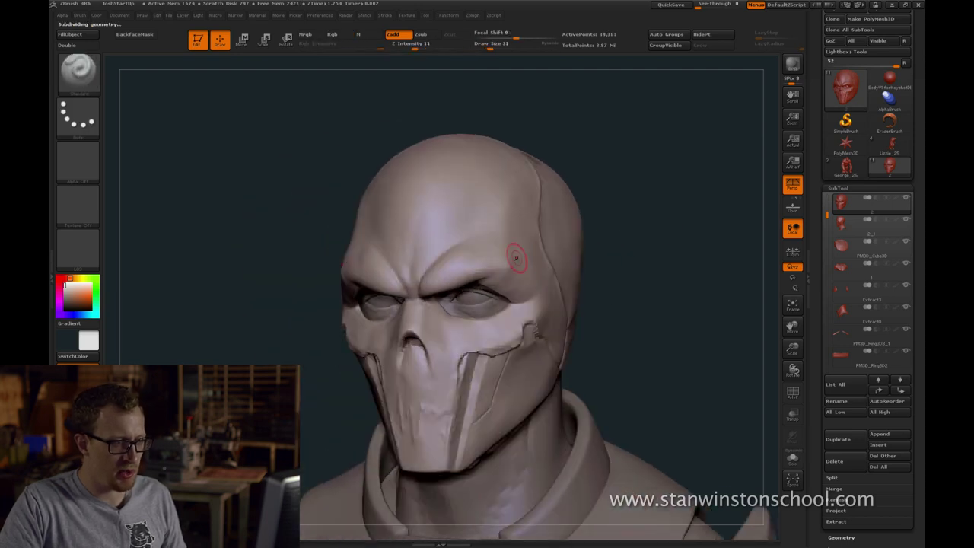
mouse_move(522, 259)
left_mouse_down("shift")
mouse_move(516, 230)
mouse_move(524, 274)
left_mouse_up("shift")
key("s")
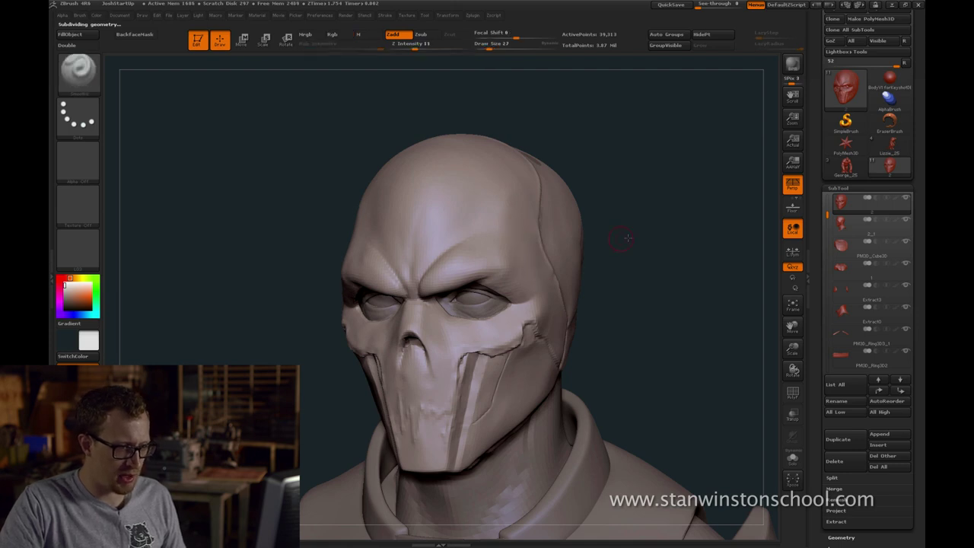
left_click_drag(625, 242, 533, 268, "shift")
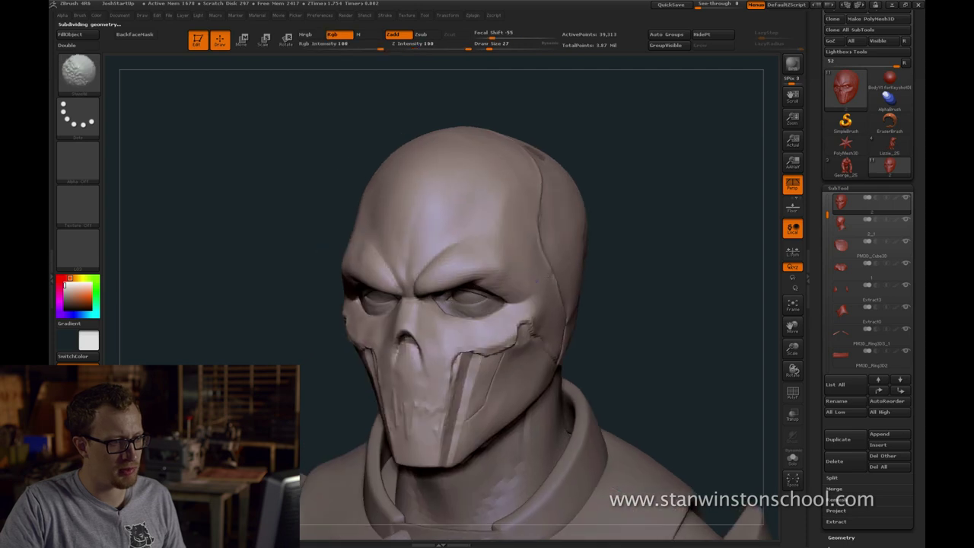
left_click_drag(607, 148, 582, 152)
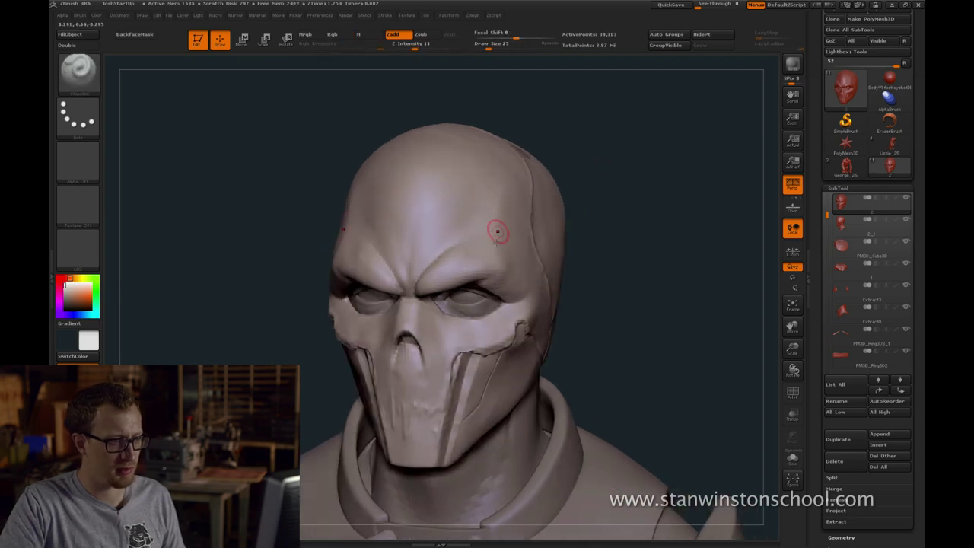
left_click_drag(493, 243, 493, 257, "shift")
mouse_move(638, 216)
left_mouse_down()
mouse_move(622, 182)
mouse_move(594, 177)
left_mouse_up()
Refine the lower edge of the brow ridge above the eye, from the nose bridge toward the outer corner
left_click_drag(624, 252, 453, 281)
left_click_drag(310, 362, 333, 352)
left_click_drag(442, 291, 473, 276, "shift")
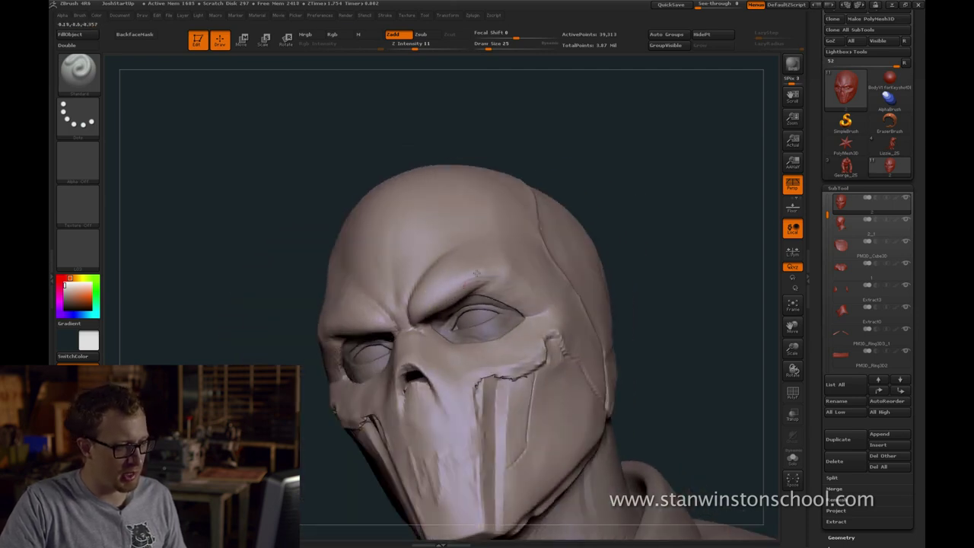
left_click_drag(425, 304, 454, 282, "shift")
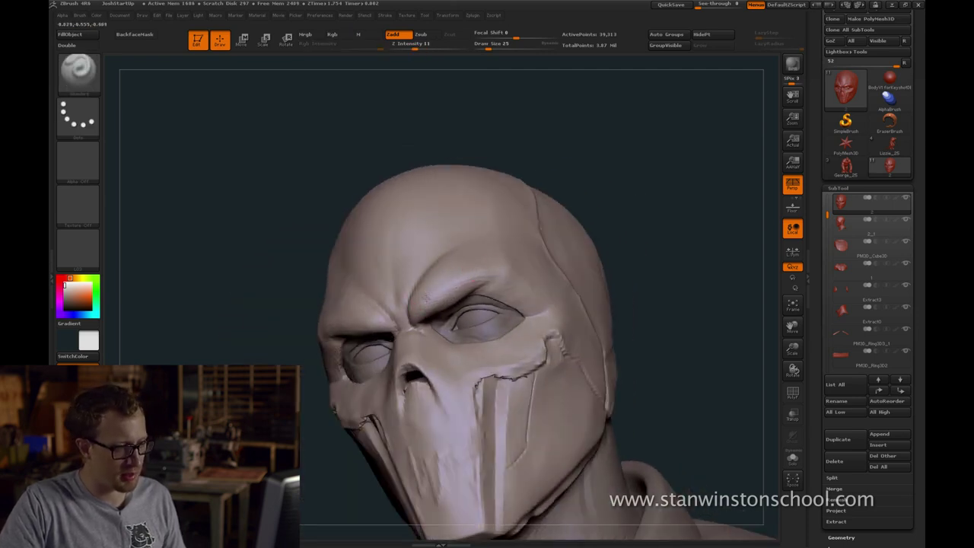
left_click_drag(565, 199, 644, 233)
left_click_drag(443, 291, 474, 279, "shift")
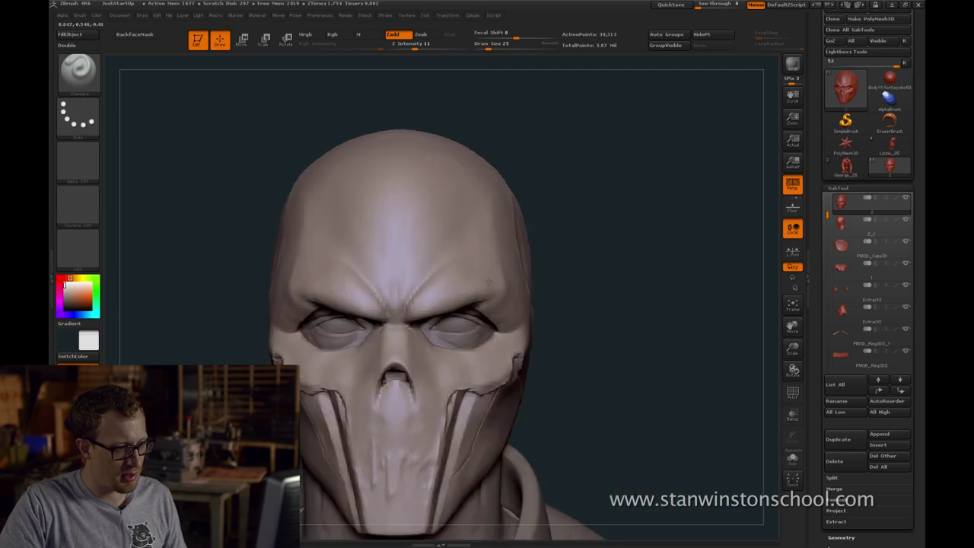
Smooth the inner brow crease beside the nose bridge and undo the last stroke
left_click_drag(563, 267, 565, 283)
left_click_drag(414, 309, 431, 294, "shift")
mouse_move(644, 257)
left_mouse_down()
mouse_move(624, 231)
mouse_move(650, 236)
mouse_move(665, 185)
mouse_move(485, 297)
mouse_move(530, 268)
left_mouse_up()
key("ctrl+z")
left_click_drag(644, 236, 665, 292)
left_click_drag(607, 229, 611, 263)
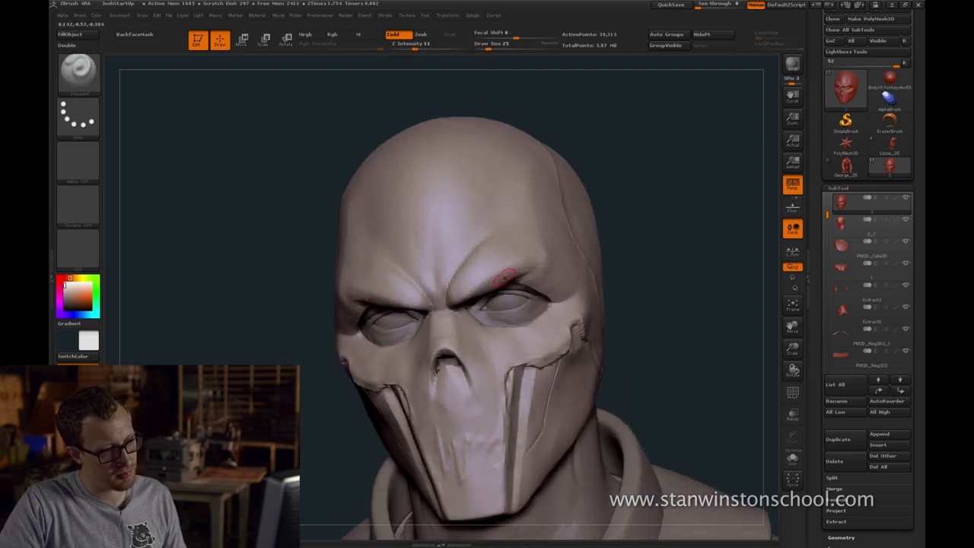
Shape and smooth the outer brow end and the skin beside the outer eye corner at draw size 25
mouse_move(615, 216)
left_mouse_down()
mouse_move(637, 239)
mouse_move(518, 283)
left_mouse_up()
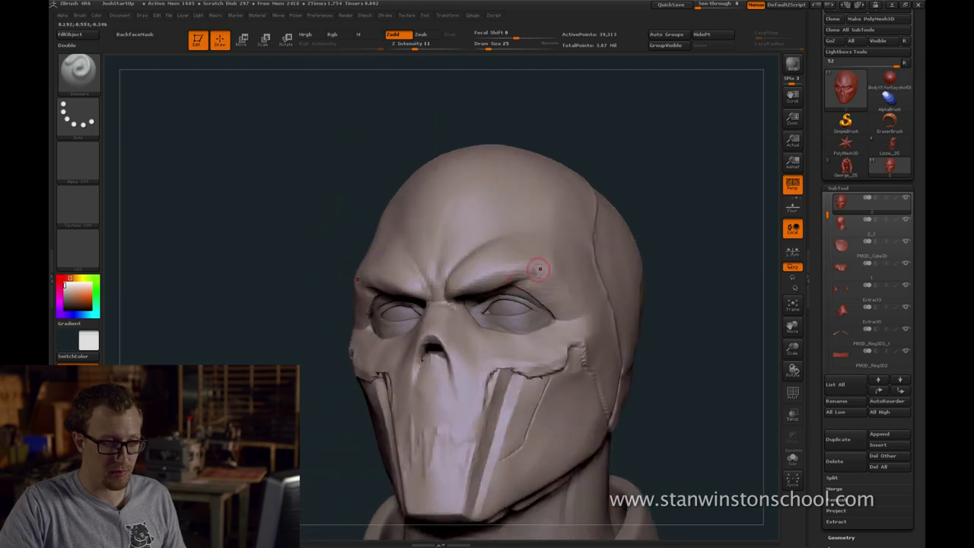
key("shift")
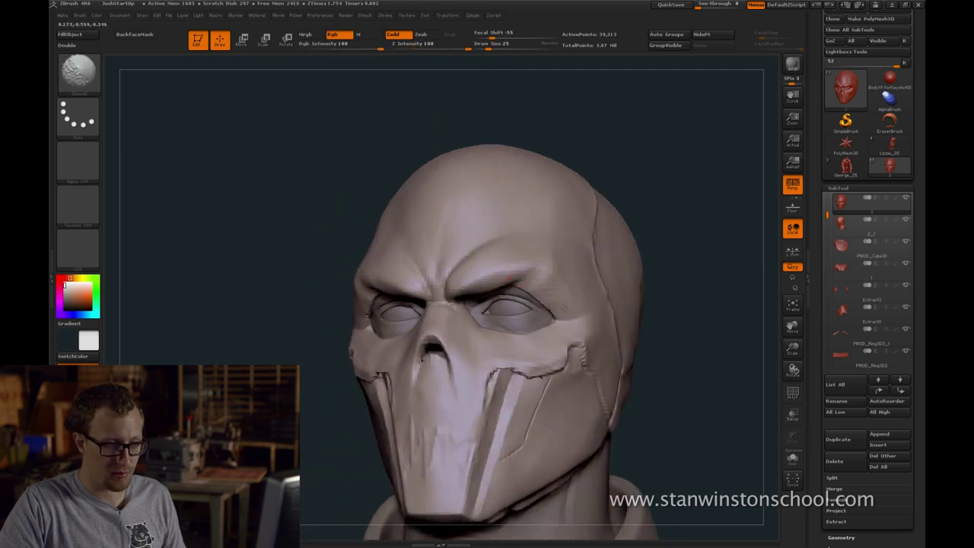
left_click_drag(565, 306, 526, 277, "shift")
key("shift")
key("shift")
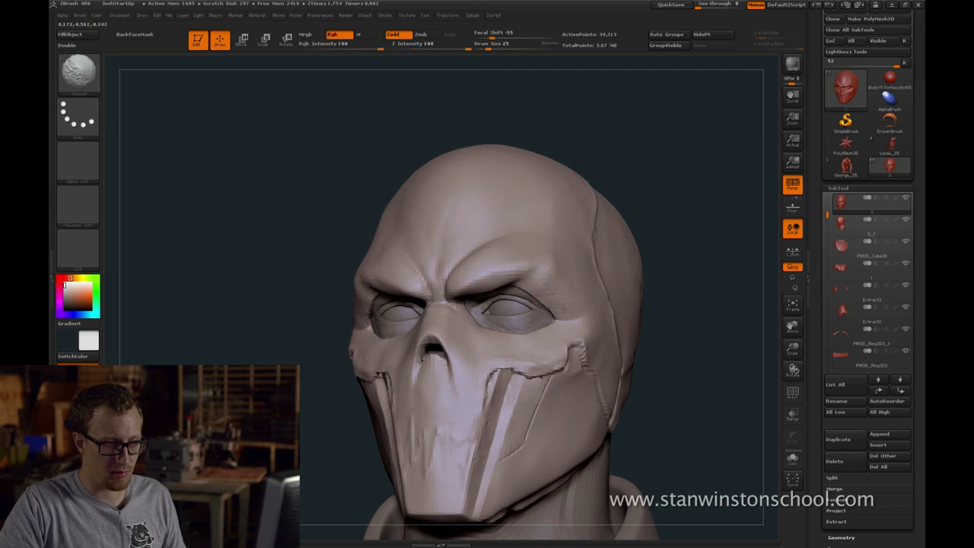
right_click_drag(563, 309, 564, 335)
key("shift")
right_click_drag(570, 280, 538, 285)
left_click_drag(535, 285, 545, 281, "shift")
Set the Standard brush's Z intensity to 24
key("ctrl")
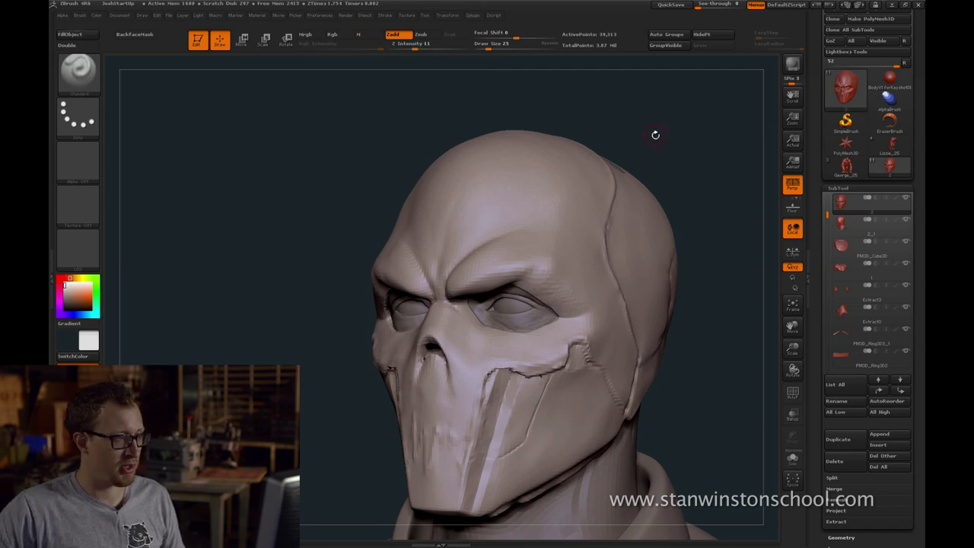
left_click_drag(633, 153, 503, 59)
left_click_drag(341, 107, 337, 99)
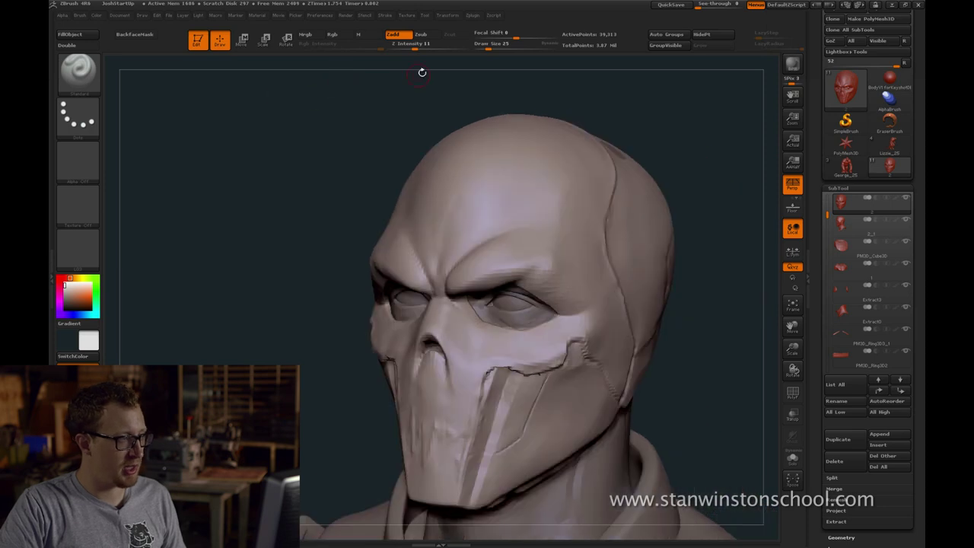
left_click_drag(411, 44, 428, 45)
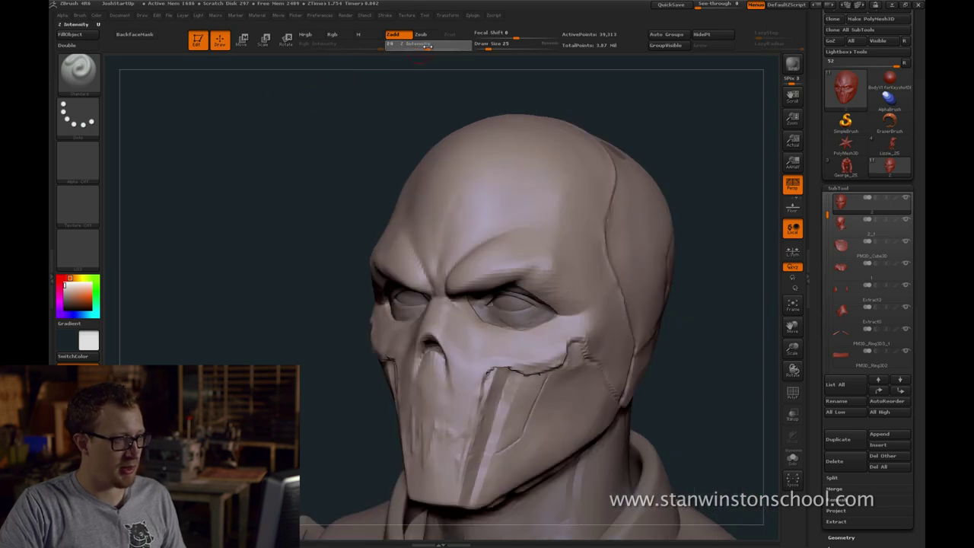
Try raised Standard brush strokes across the forehead at Z intensity 24 and undo them
mouse_move(532, 185)
left_mouse_down()
mouse_move(457, 217)
mouse_move(472, 175)
mouse_move(537, 164)
left_mouse_up()
key("ctrl+1")
mouse_move(571, 186)
left_mouse_down()
mouse_move(498, 228)
mouse_move(473, 232)
mouse_move(467, 219)
mouse_move(518, 194)
mouse_move(561, 206)
left_mouse_up()
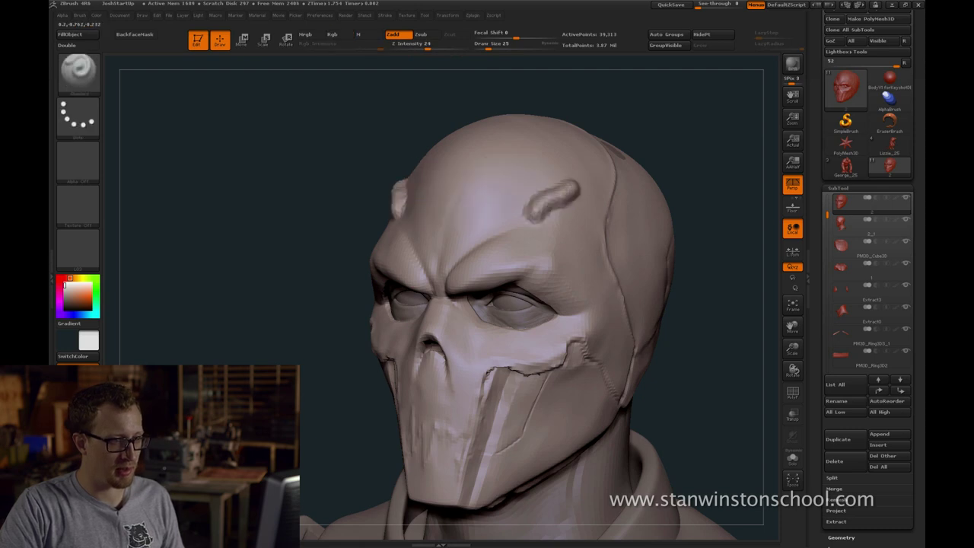
key("ctrl+z")
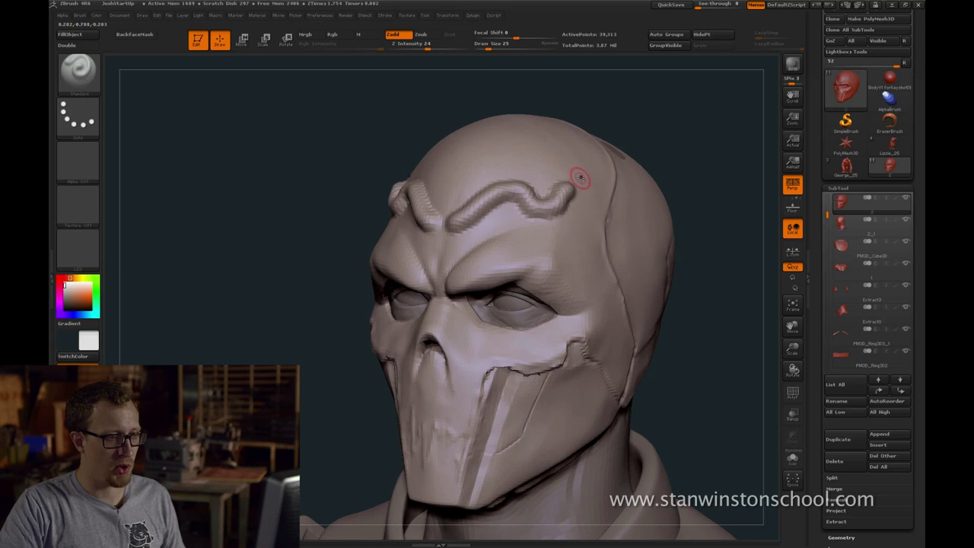
mouse_move(663, 131)
left_mouse_down()
mouse_move(602, 126)
mouse_move(654, 119)
mouse_move(680, 98)
mouse_move(670, 124)
mouse_move(706, 111)
left_mouse_up()
key("ctrl+z")
Switch to the Trim Dynamic brush and smooth the outer brow end at draw size 37
key("s")
key("b")
key("m")
key("v")
key("b")
key("t")
key("d")
key("s")
left_click_drag(566, 189, 554, 190)
left_click_drag(720, 188, 743, 173)
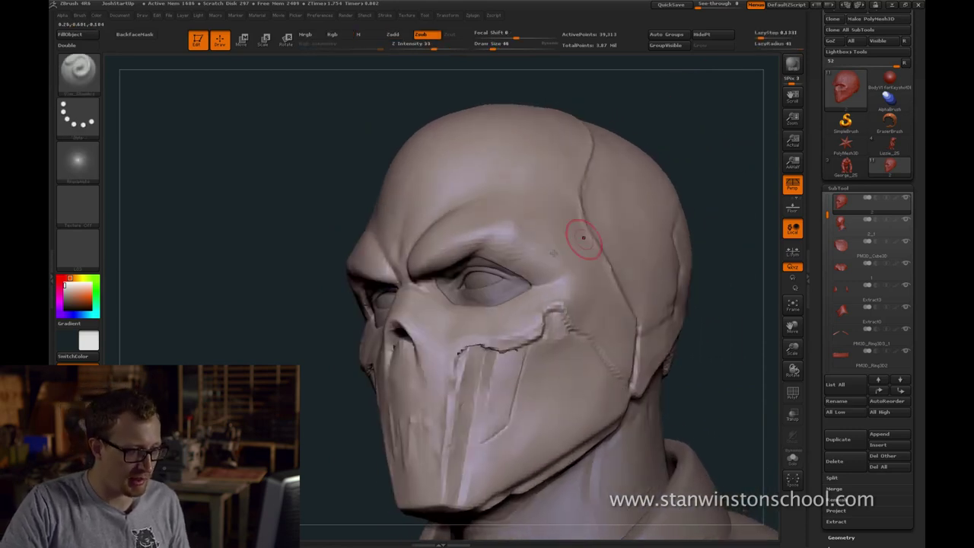
key("s")
left_click_drag(565, 251, 568, 251)
mouse_move(504, 252)
left_mouse_down("shift")
mouse_move(550, 278)
mouse_move(500, 248)
left_mouse_up("shift")
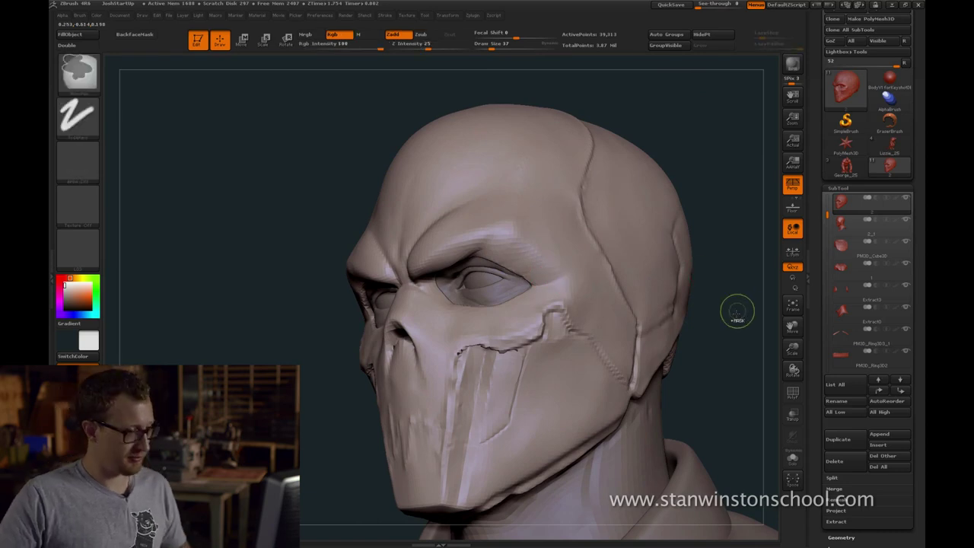
Smooth from the outer brow end toward the eye corner and up into the temple at draw size 31
left_click_drag(718, 340, 705, 324)
key("bracketleft")
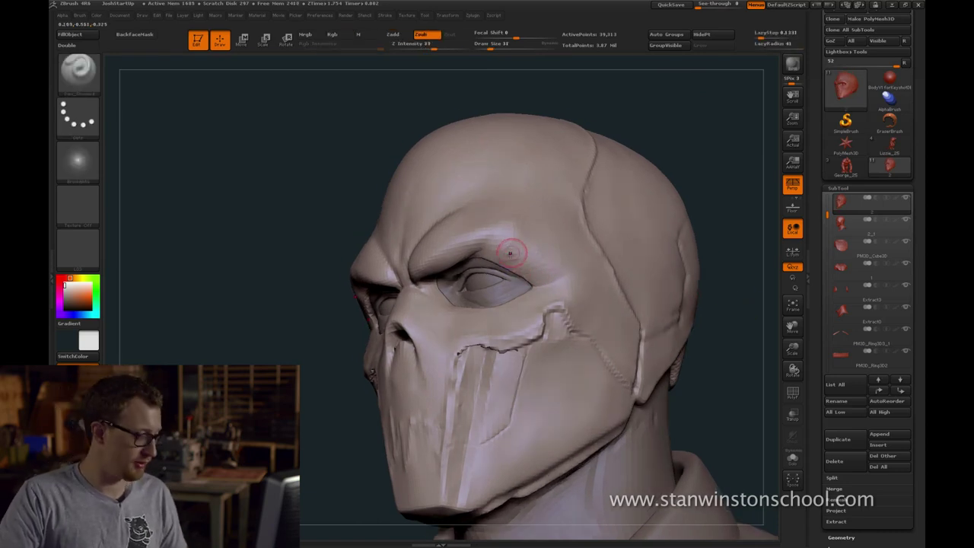
left_click_drag(510, 252, 544, 273, "shift")
key("shift")
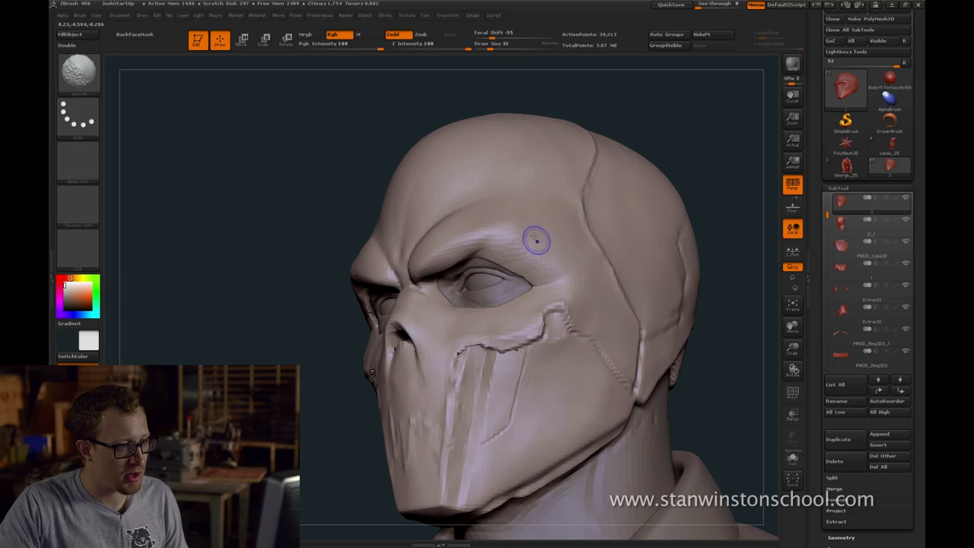
mouse_move(524, 228)
left_mouse_down("shift")
mouse_move(535, 196)
mouse_move(546, 213)
left_mouse_up("shift")
Polish the temple plane beside the outer brow with the hPolish brush
key("b")
key("h")
key("p")
key("s")
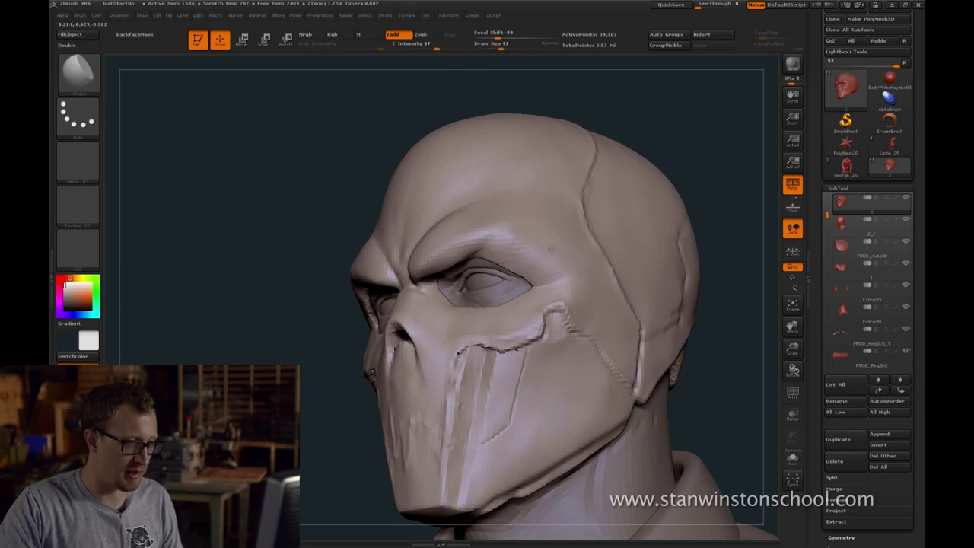
left_click_drag(598, 115, 533, 191)
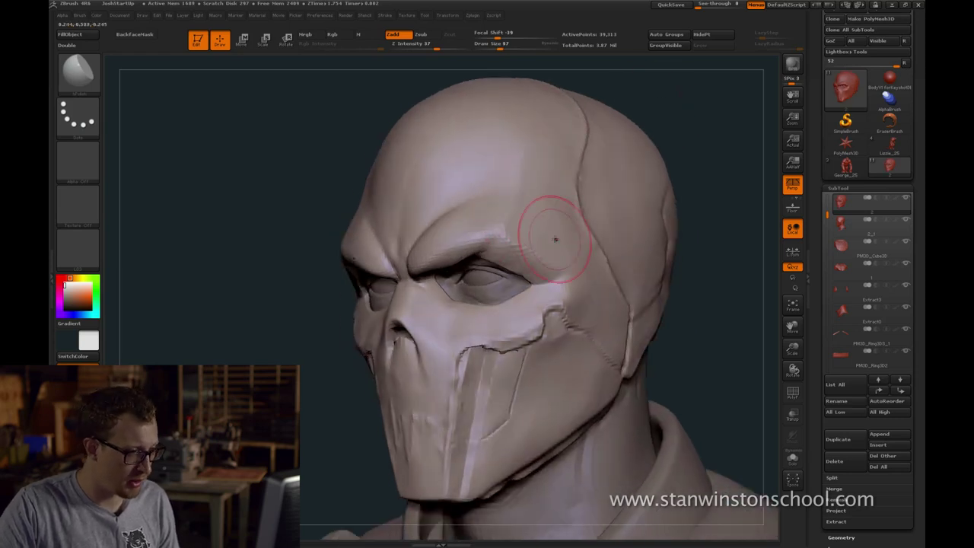
left_click_drag(682, 93, 616, 146)
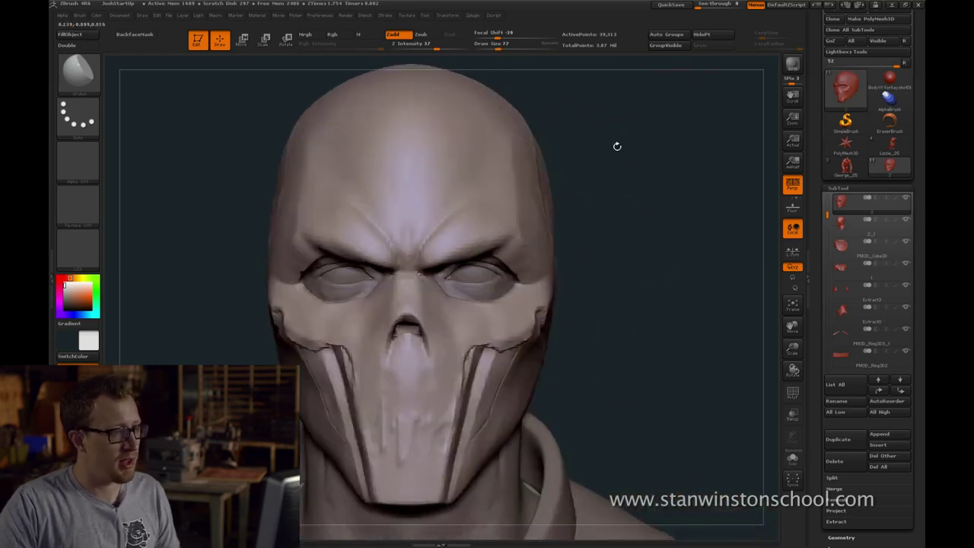
mouse_move(581, 191)
left_mouse_down()
mouse_move(522, 211)
mouse_move(528, 196)
left_mouse_up()
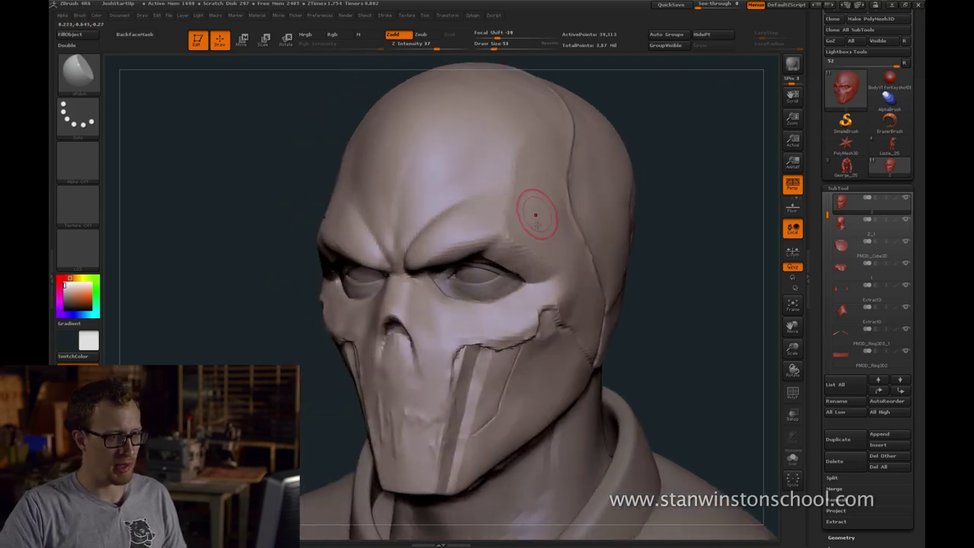
left_click_drag(666, 188, 533, 218)
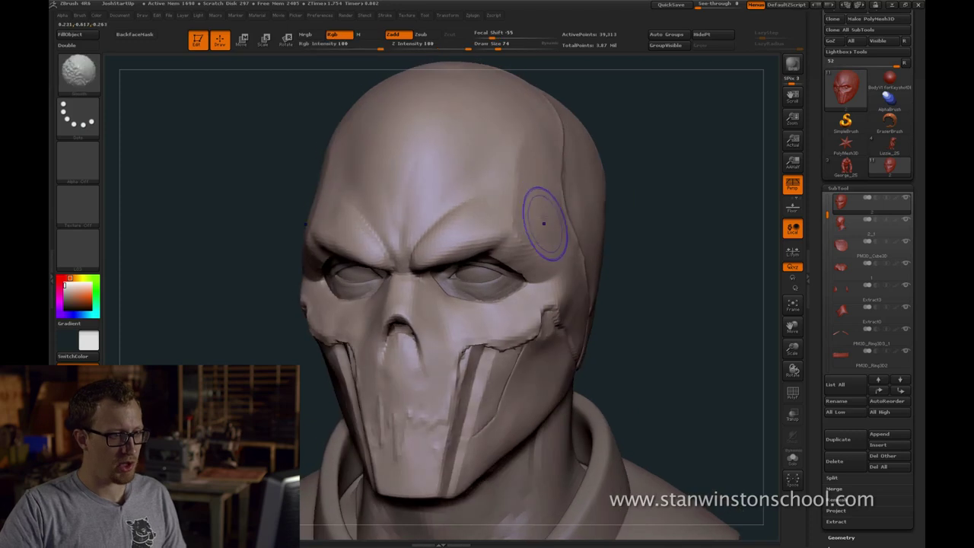
mouse_move(670, 174)
left_mouse_down()
mouse_move(577, 216)
mouse_move(664, 214)
left_mouse_up()
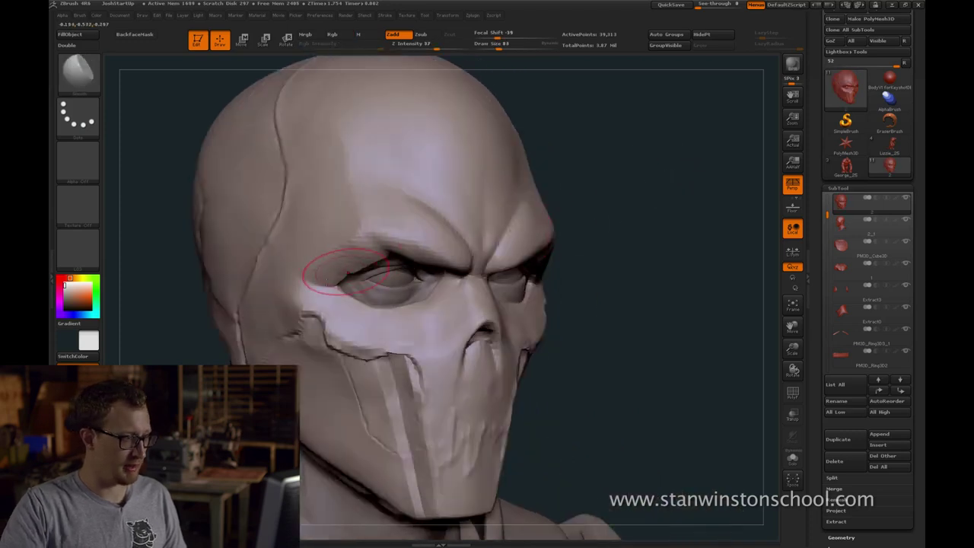
Mask the forehead, brow and face front, leaving the temple sides free, and blur the mask edge
mouse_move(319, 291)
left_mouse_down("ctrl")
mouse_move(361, 242)
mouse_move(352, 120)
left_mouse_up("ctrl")
key("s")
left_click_drag(396, 234, 405, 234)
mouse_move(324, 316)
left_mouse_down("ctrl")
mouse_move(453, 312)
mouse_move(373, 129)
mouse_move(397, 225)
left_mouse_up("ctrl")
key("ctrl+z")
mouse_move(335, 293)
left_mouse_down("ctrl")
mouse_move(403, 308)
mouse_move(426, 144)
mouse_move(454, 457)
left_mouse_up("ctrl")
left_click_drag(754, 247, 707, 252)
left_click_drag(739, 215, 572, 265, "alt")
left_click(507, 225, "ctrl")
left_click(518, 233, "ctrl")
left_click(537, 245, "ctrl")
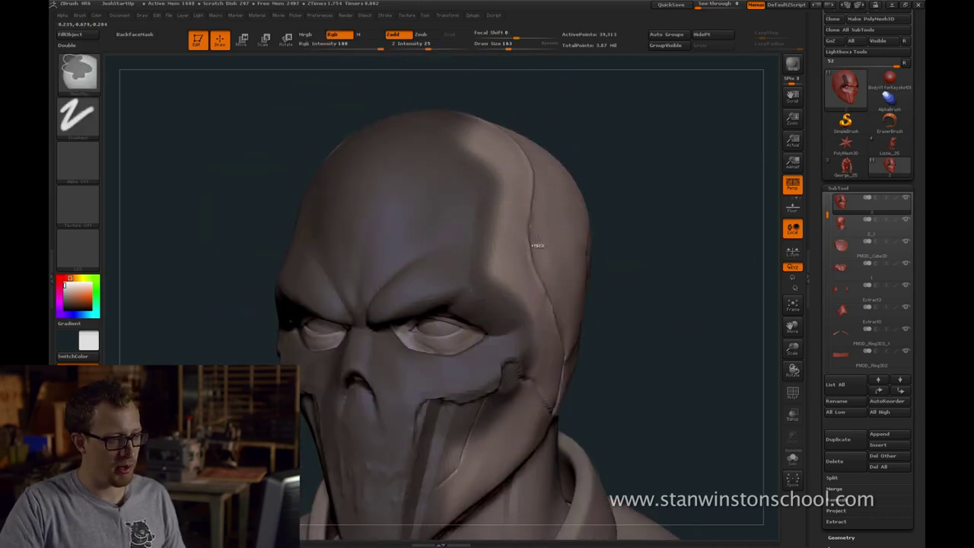
Switch to the Move brush at draw size 274 in the front view and blur the mask further
left_click_drag(627, 253, 605, 249, "shift")
key("s")
left_click_drag(280, 237, 290, 237)
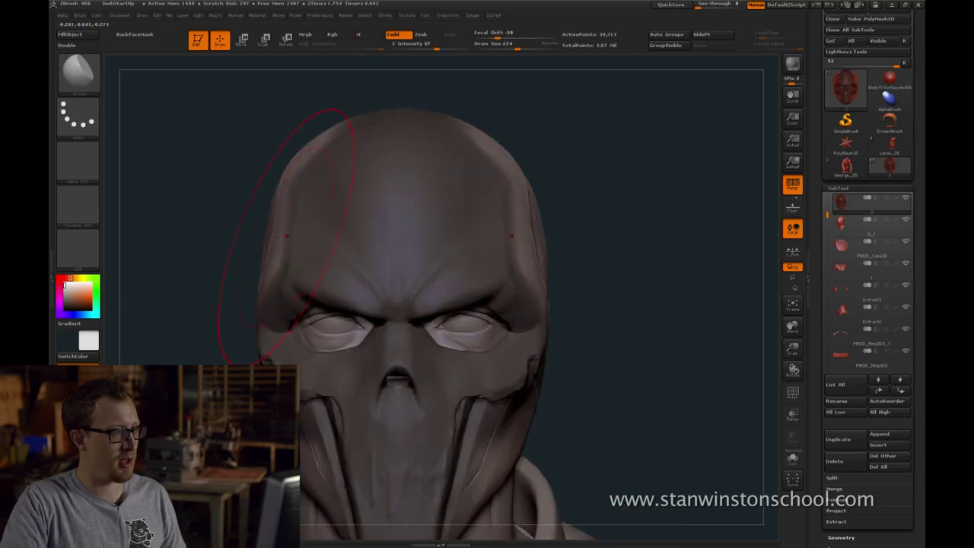
key("b")
key("m")
key("v")
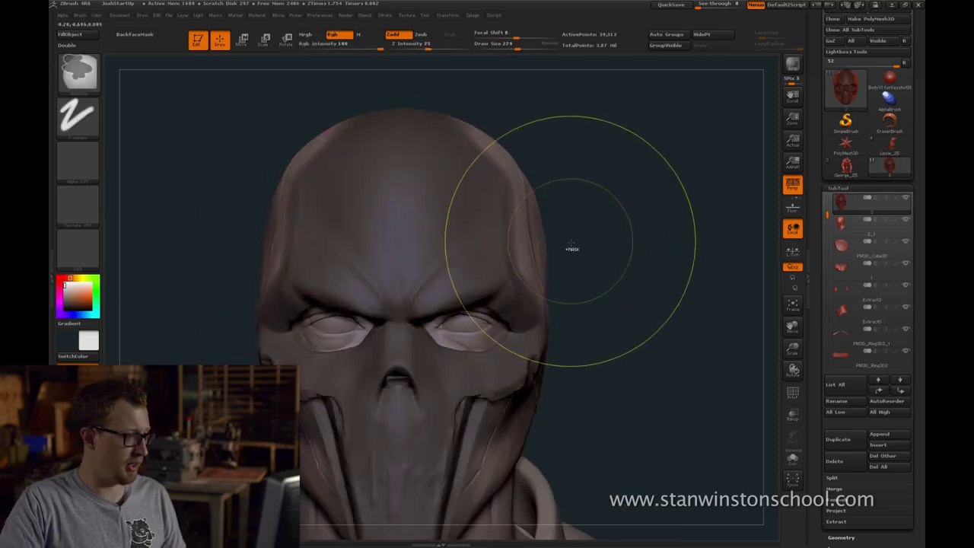
mouse_move(598, 257)
left_mouse_down()
mouse_move(542, 275)
mouse_move(560, 283)
mouse_move(624, 257)
mouse_move(601, 252)
left_mouse_up()
left_click(518, 283, "ctrl")
left_click(534, 304, "ctrl")
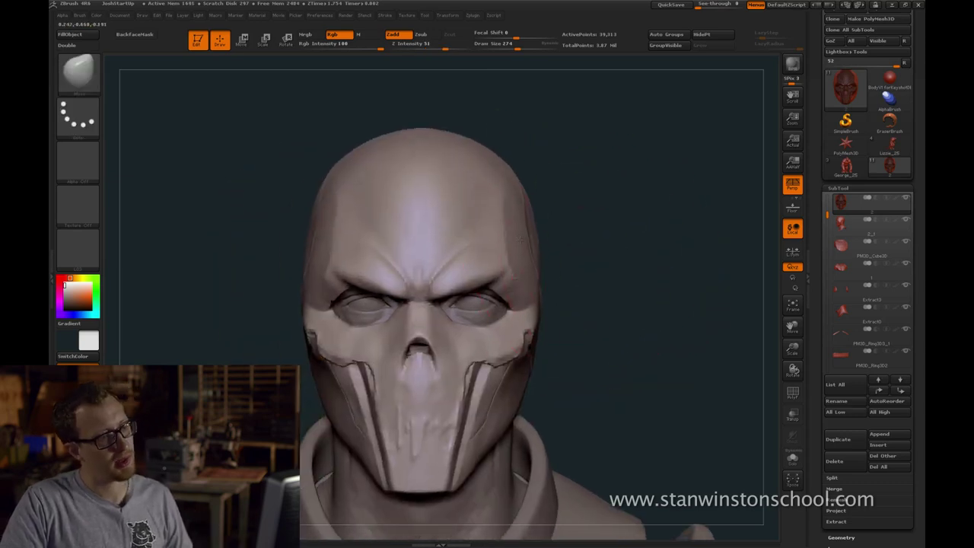
Try to pull the temple side inward with the Move brush and undo it
left_click_drag(520, 240, 514, 241)
left_click_drag(615, 248, 566, 251)
key("ctrl+z")
Nudge the head's side around the temple seam slightly forward with the Move brush at draw size 172
key("bracketleft")
key("bracketleft")
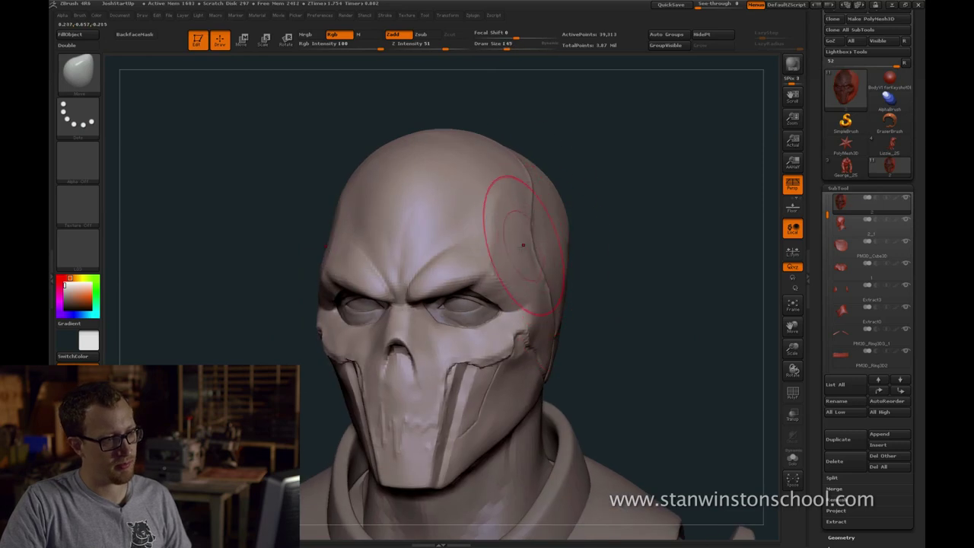
left_click_drag(602, 206, 647, 206)
key("s")
mouse_move(246, 150)
left_mouse_down()
mouse_move(307, 189)
mouse_move(337, 173)
left_mouse_up()
left_click_drag(615, 173, 611, 173, "shift")
mouse_move(610, 172)
left_mouse_down("alt")
mouse_move(600, 161)
mouse_move(646, 162)
left_mouse_up("alt")
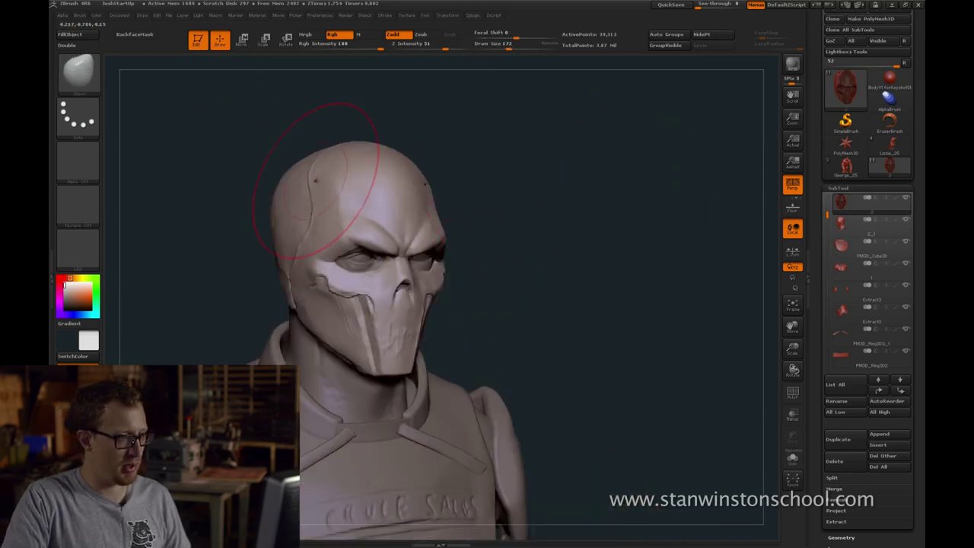
left_click_drag(315, 181, 323, 182)
left_click_drag(425, 121, 479, 124)
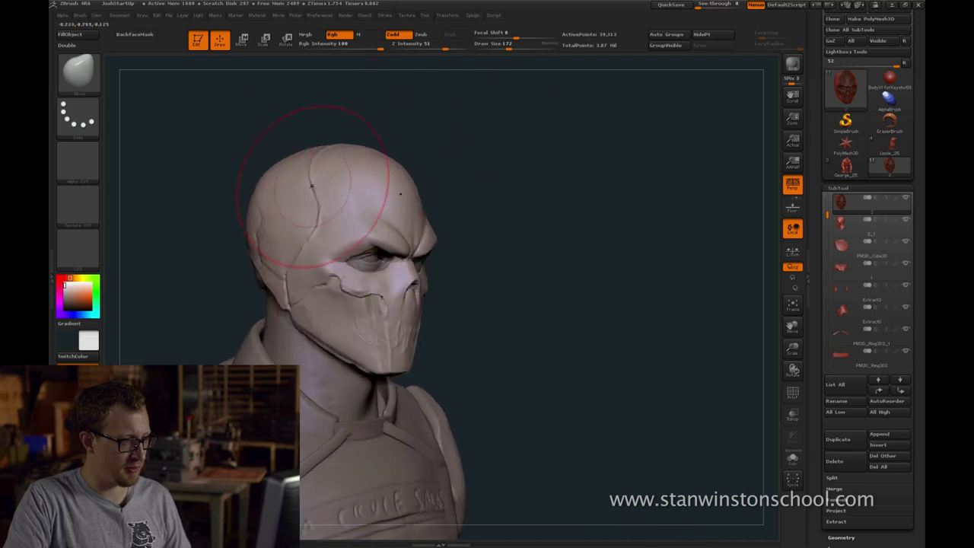
left_click_drag(312, 189, 316, 187)
Reduce the Move brush's draw size to 94 for finer shaping of the head's side
left_click_drag(454, 170, 381, 171)
key("s")
left_click_drag(333, 217, 330, 217)
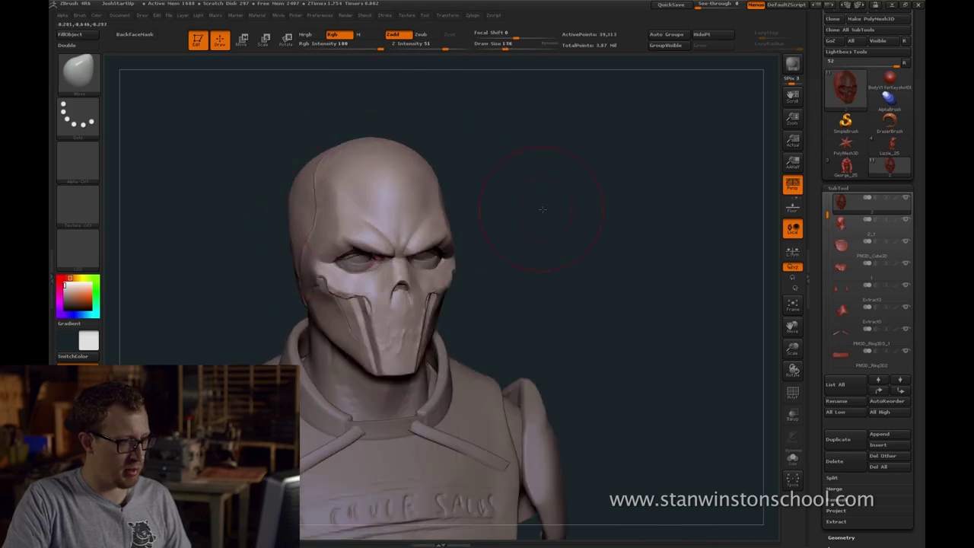
mouse_move(543, 209)
left_mouse_down("shift")
mouse_move(555, 220)
mouse_move(526, 228)
mouse_move(459, 220)
left_mouse_up("shift")
key("s")
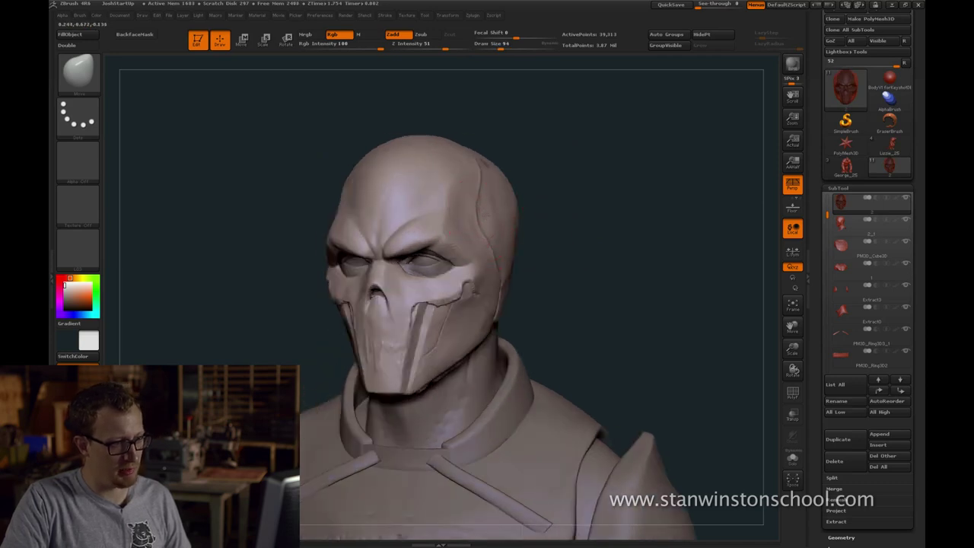
Reshape the top of the masked head from three-quarter and side views with the Move brush, enlarging the draw size up to 154
left_click_drag(560, 221, 503, 215)
key("s")
left_click_drag(509, 213, 513, 213)
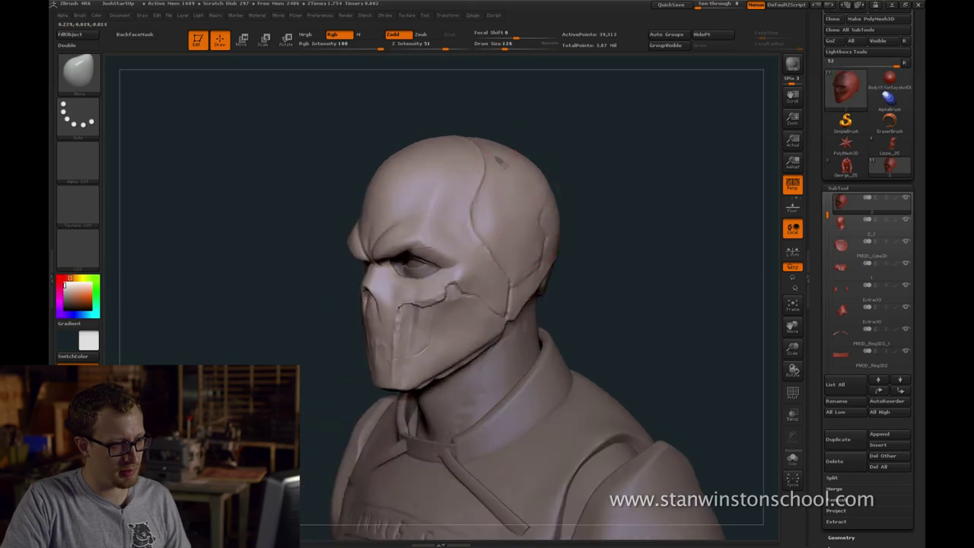
mouse_move(605, 153)
left_mouse_down()
mouse_move(559, 163)
mouse_move(663, 187)
left_mouse_up()
key("s")
key("s")
mouse_move(556, 172)
left_mouse_down()
mouse_move(491, 143)
mouse_move(458, 144)
left_mouse_up()
key("s")
key("s")
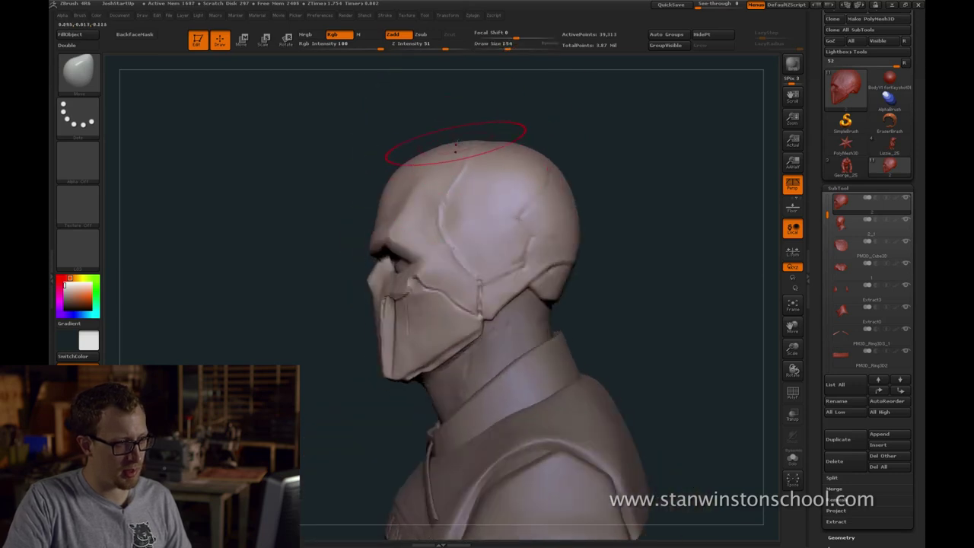
key("bracketleft")
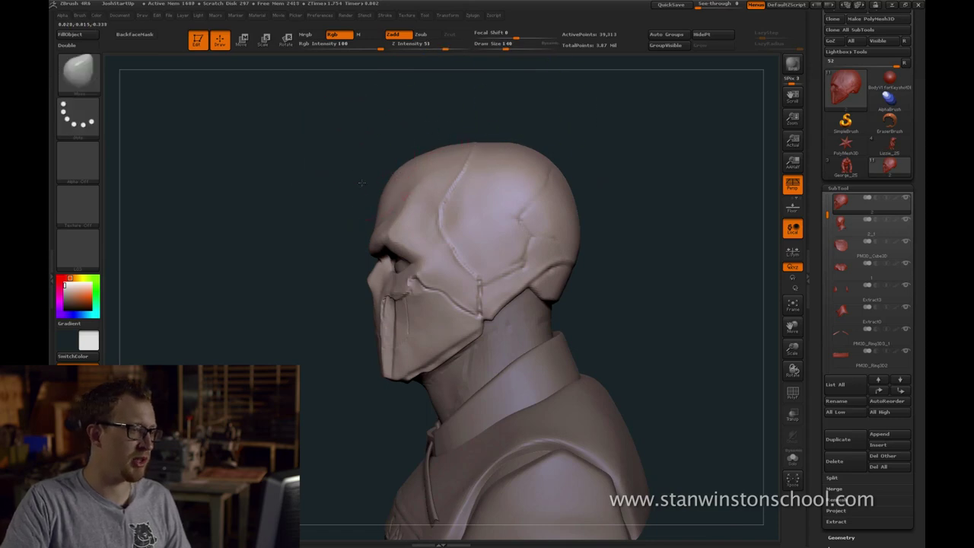
Refine the forehead and front crown profile in side view with the Move brush
left_click_drag(359, 182, 410, 254, "alt")
key("s")
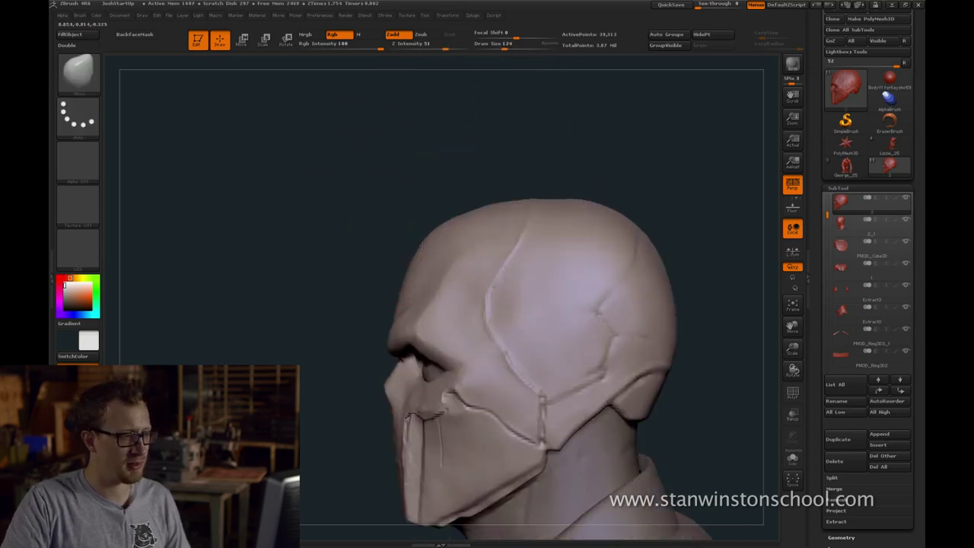
key("bracketright")
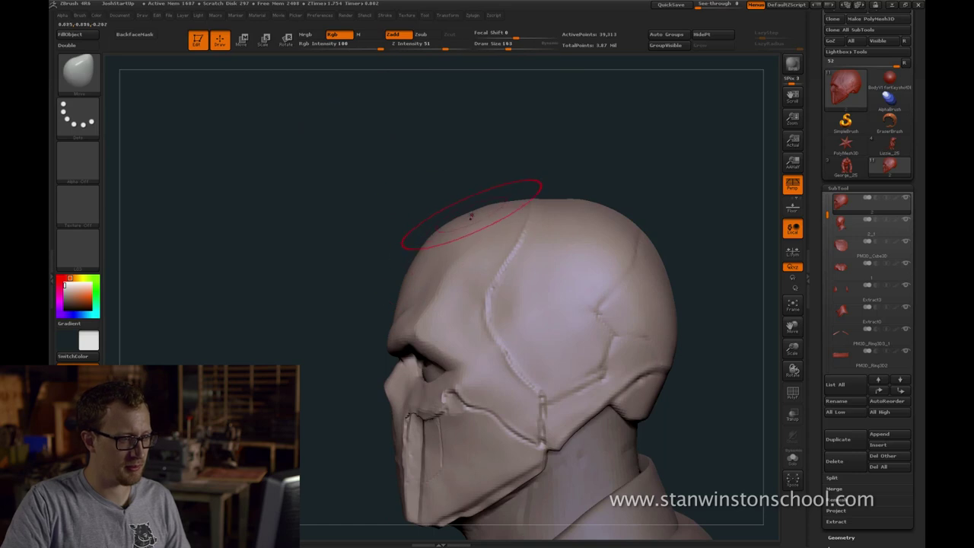
key("bracketleft")
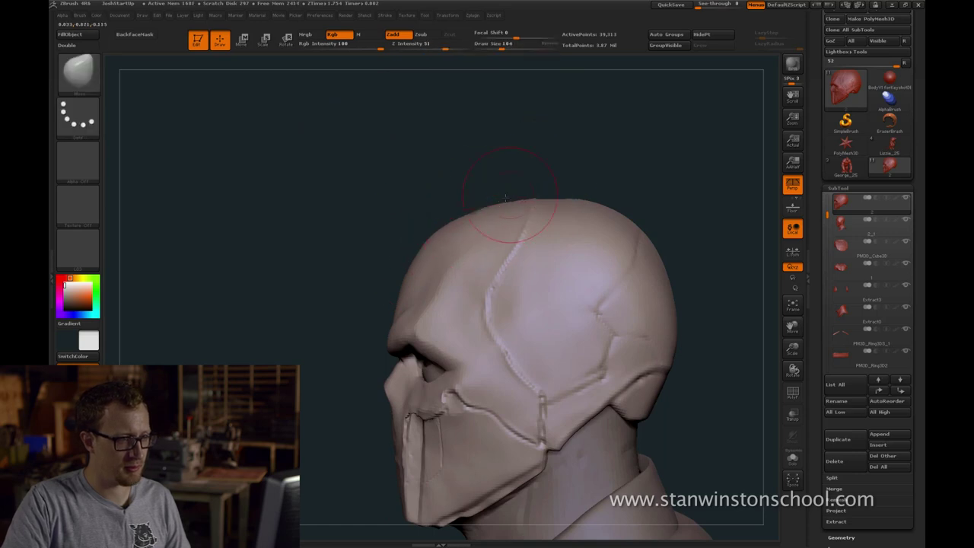
key("s")
mouse_move(504, 199)
left_mouse_down()
mouse_move(506, 215)
mouse_move(491, 210)
left_mouse_up()
Make subtool 2 active again and continue evening out the crown profile with the Move brush at draw size 154
left_click(836, 226)
key("s")
left_click(544, 207, "alt")
key("s")
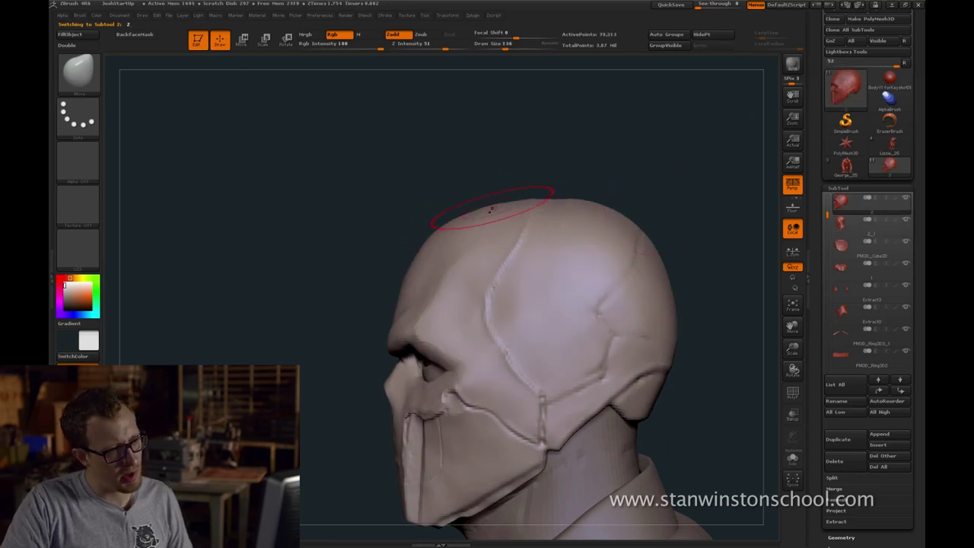
key("s")
mouse_move(574, 202)
left_mouse_down()
mouse_move(651, 219)
mouse_move(543, 206)
left_mouse_up()
key("s")
key("s")
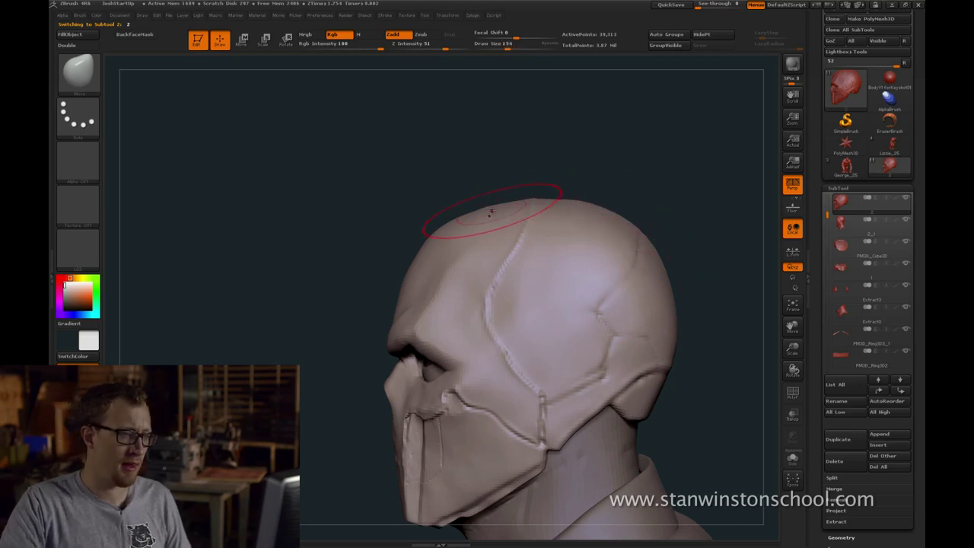
Round off the peak of the crown from a three-quarter view and reduce the Move brush to draw size 71
mouse_move(462, 191)
left_mouse_down("shift")
mouse_move(505, 184)
mouse_move(508, 151)
mouse_move(613, 143)
left_mouse_up("shift")
key("bracketleft")
key("s")
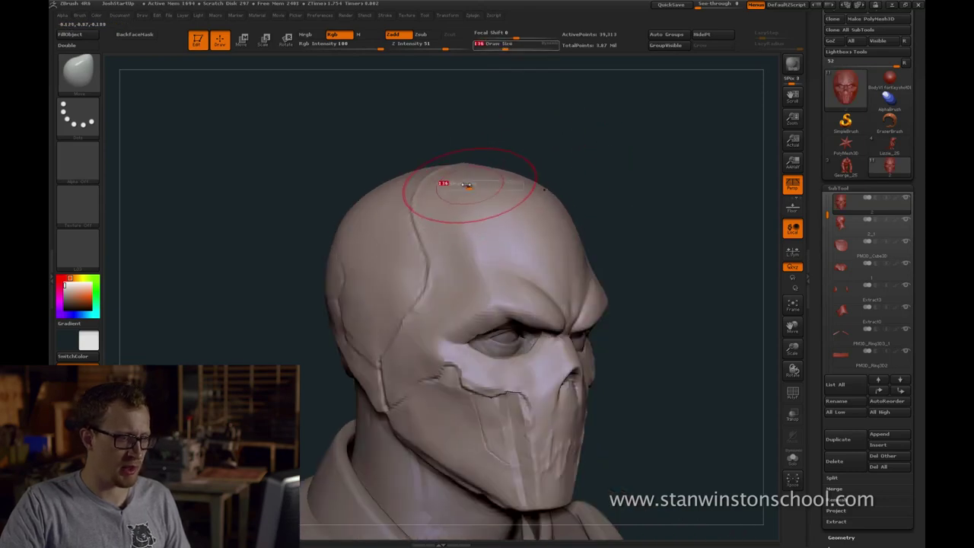
left_click_drag(468, 185, 446, 191)
left_click_drag(628, 189, 644, 189)
key("f")
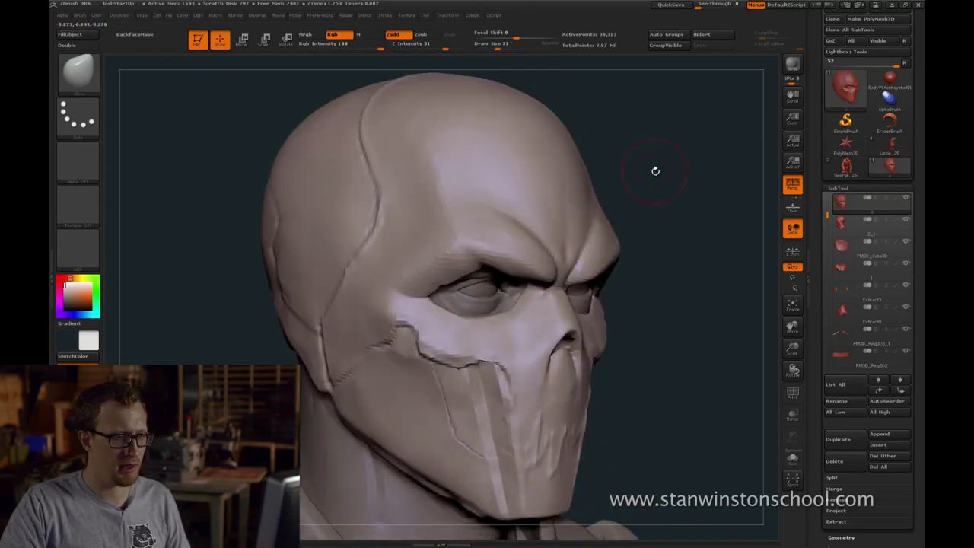
key("f")
mouse_move(706, 182)
left_mouse_down("shift")
mouse_move(685, 153)
mouse_move(647, 236)
left_mouse_up("shift")
left_click_drag(647, 236, 583, 247)
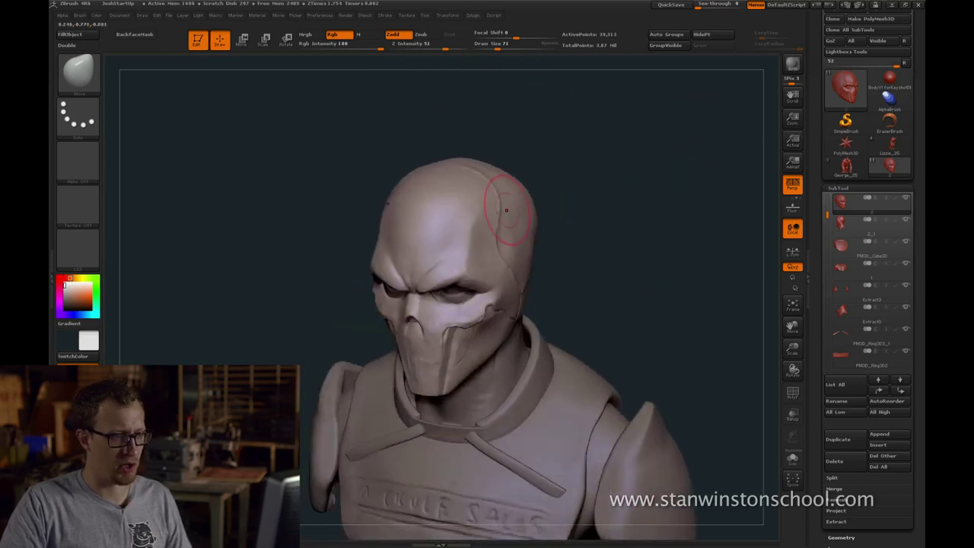
Switch to the Standard brush and smooth the hard plane edge between the forehead and temple at draw size 18
key("b")
key("s")
key("t")
left_click_drag(491, 207, 473, 235, "shift")
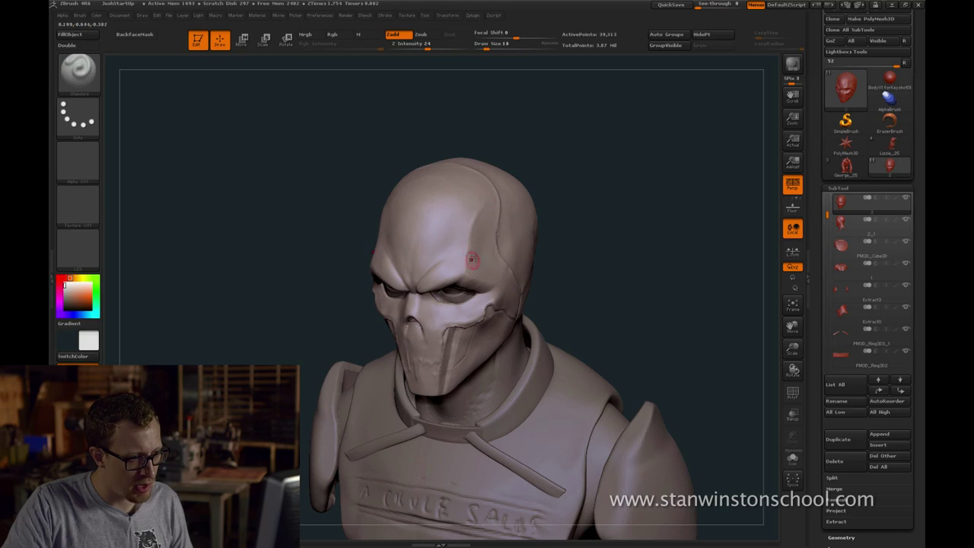
left_click_drag(489, 196, 477, 234, "shift")
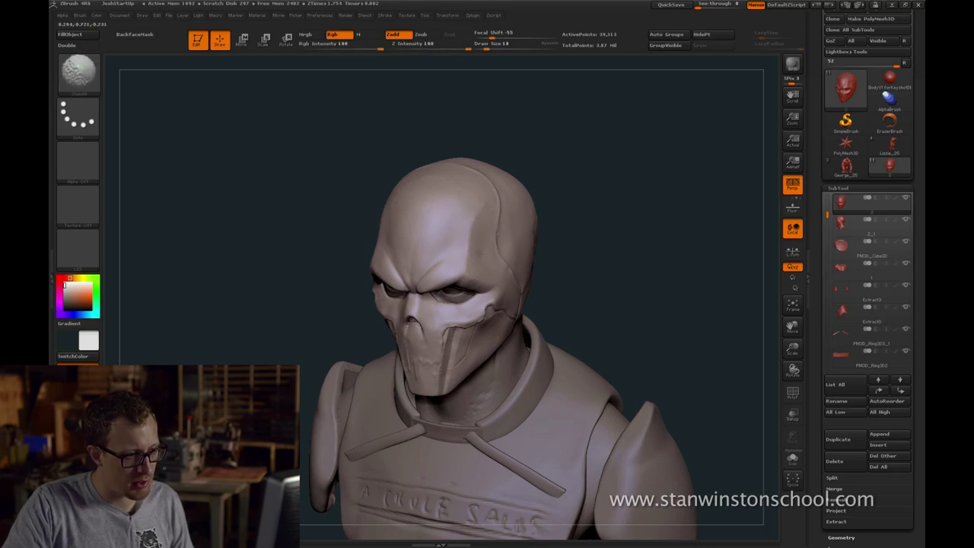
Set the Standard brush to draw size 37, try a stroke along the temple edge above the brow, and undo the last change
mouse_move(574, 227)
left_mouse_down()
mouse_move(576, 212)
mouse_move(577, 229)
mouse_move(544, 232)
left_mouse_up()
key("s")
left_click_drag(483, 252, 487, 253)
left_click_drag(484, 245, 478, 272)
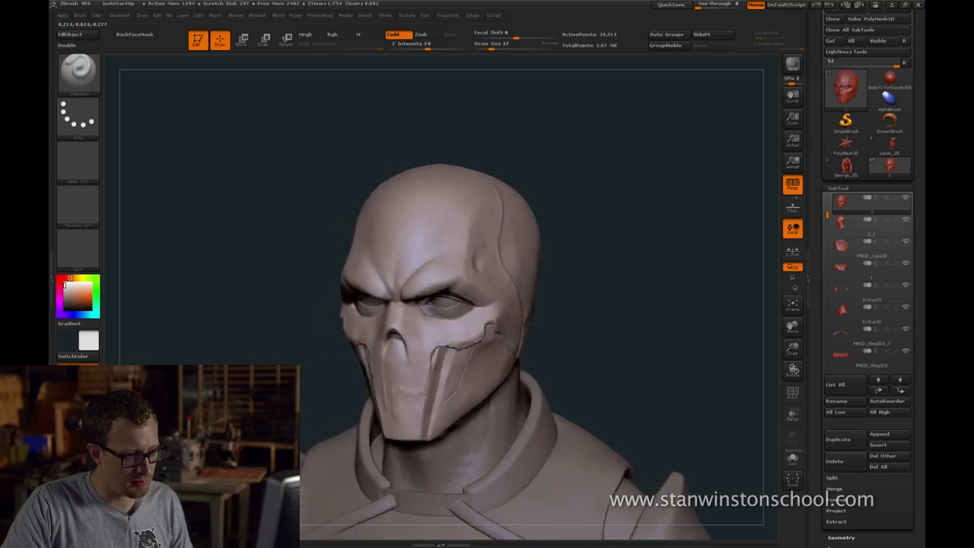
left_click_drag(494, 201, 487, 231, "shift")
key("ctrl+z")
Lower the Standard brush's Z Intensity to 13 and restroke the temple edge from the seam down to the brow
left_click_drag(398, 48, 406, 47)
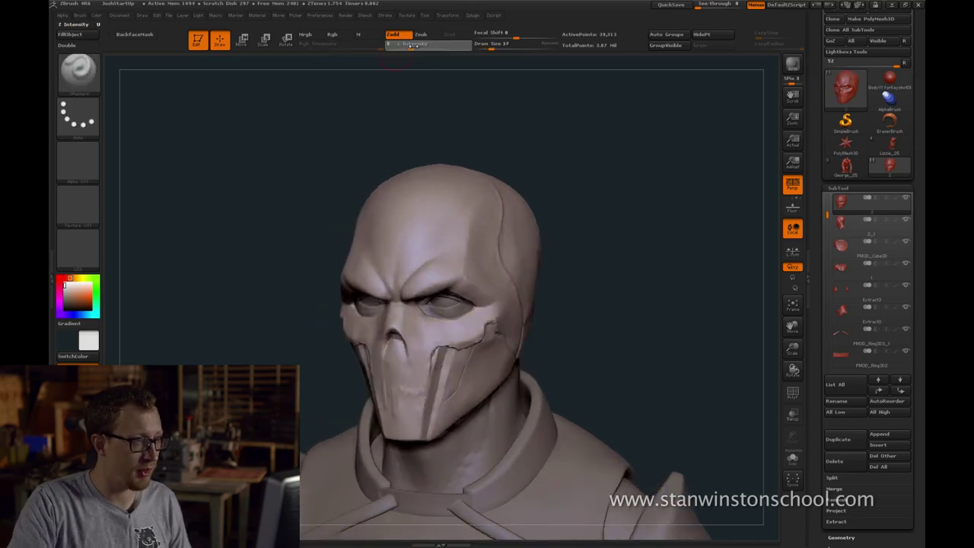
left_click_drag(456, 96, 576, 208)
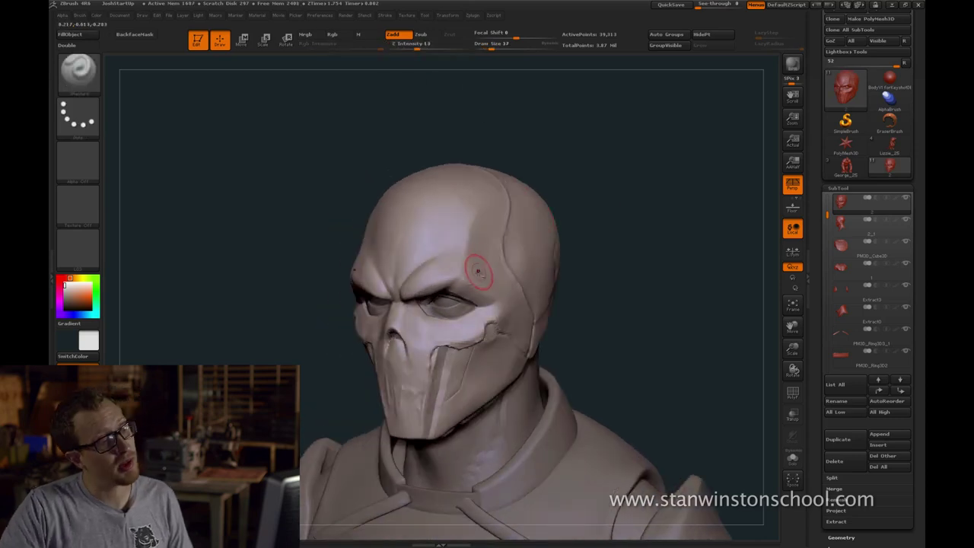
key("ctrl+z")
left_click_drag(493, 210, 481, 267)
left_click_drag(565, 186, 584, 190)
left_click_drag(532, 212, 564, 205)
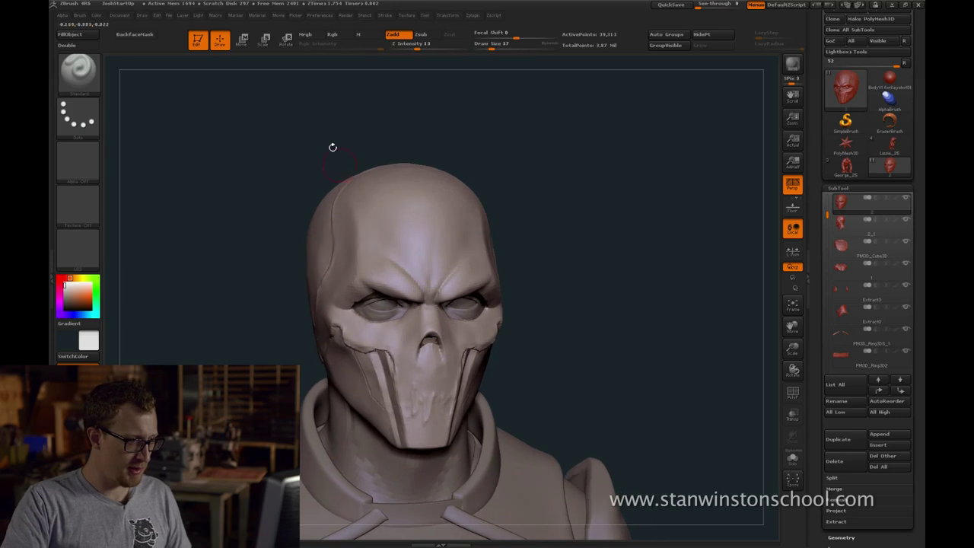
Undo the last stroke and rework the side of the skull behind the temple seam with the Standard brush at draw size 54
left_click_drag(333, 148, 360, 220)
left_click_drag(278, 183, 490, 224)
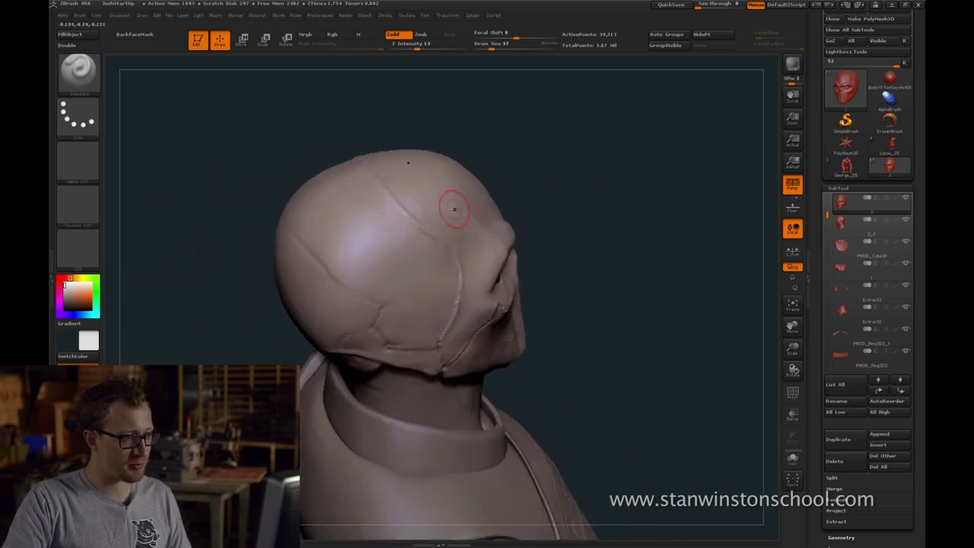
key("ctrl+z")
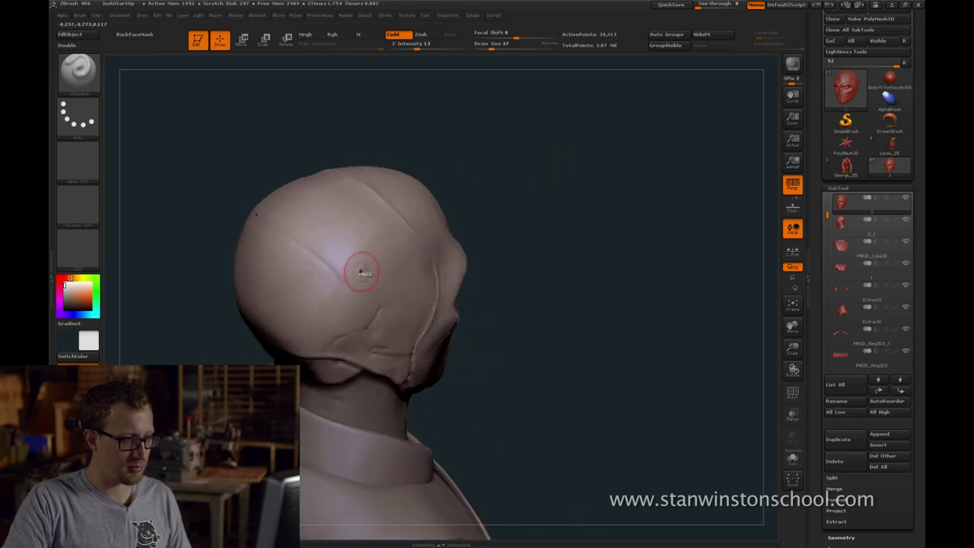
key("s")
left_click_drag(360, 258, 364, 259)
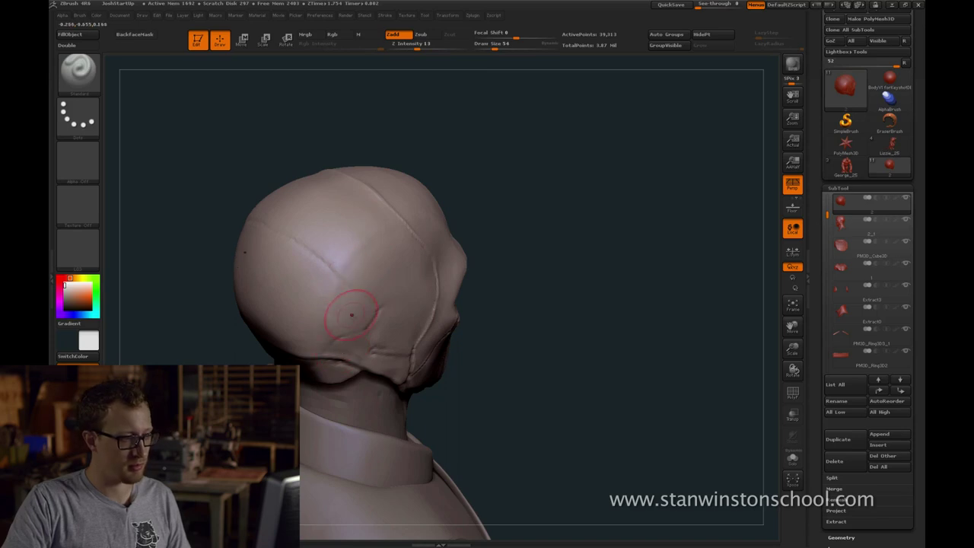
key("shift")
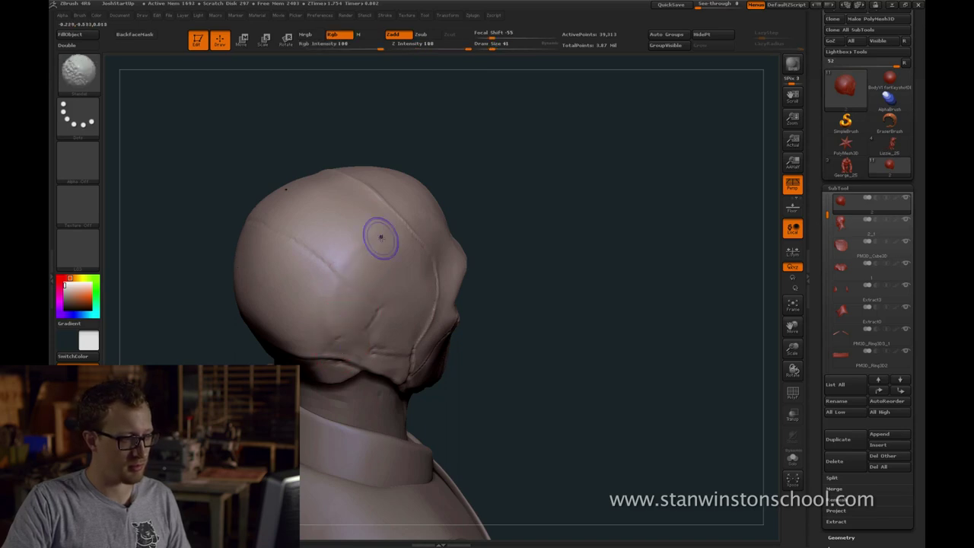
Flatten and polish the top and back of the skull with the hPolish brush, enlarging the brush for broader strokes
mouse_move(586, 194)
left_mouse_down()
mouse_move(520, 183)
mouse_move(576, 157)
mouse_move(592, 175)
mouse_move(587, 143)
mouse_move(565, 188)
mouse_move(545, 178)
mouse_move(526, 226)
left_mouse_up()
key("b")
key("h")
key("p")
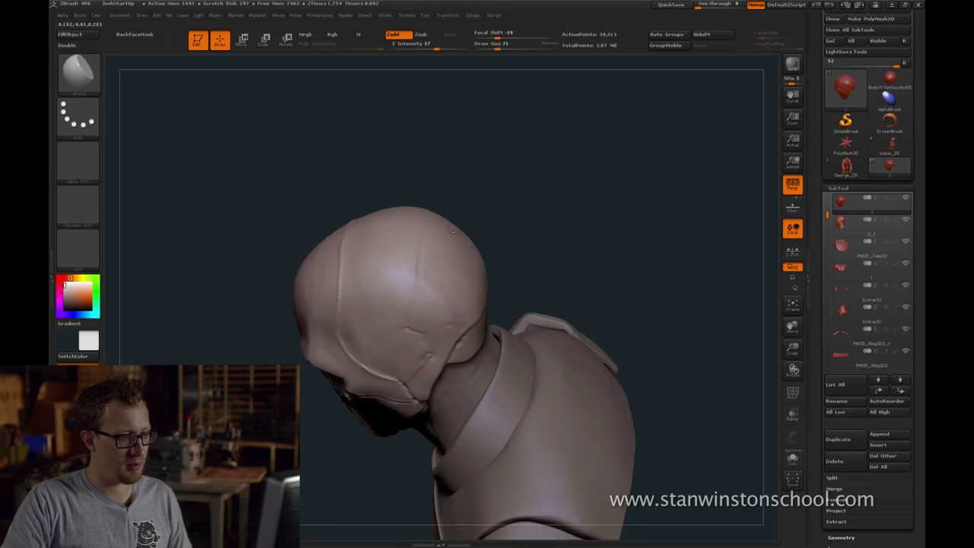
mouse_move(512, 228)
left_mouse_down()
mouse_move(587, 235)
mouse_move(442, 407)
mouse_move(461, 390)
left_mouse_up()
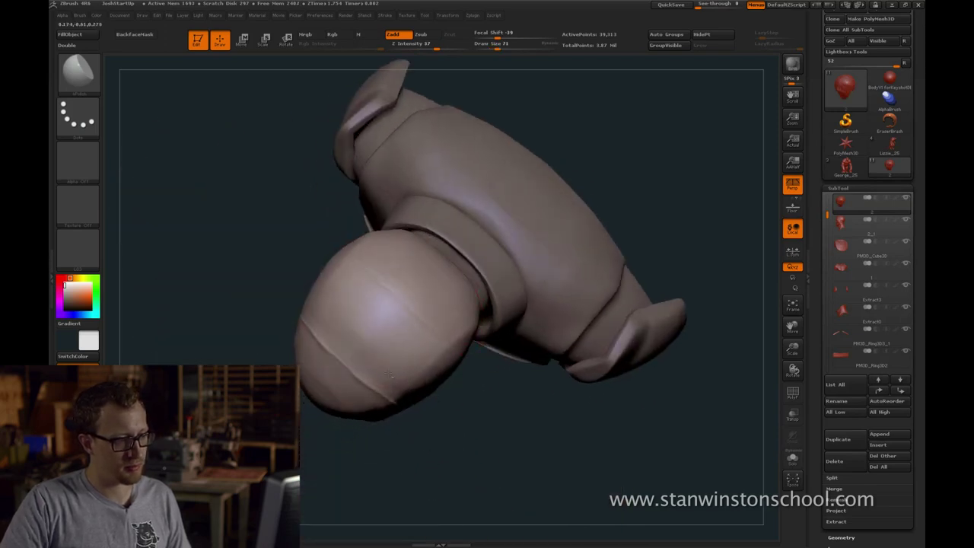
key("bracketright")
key("bracketright")
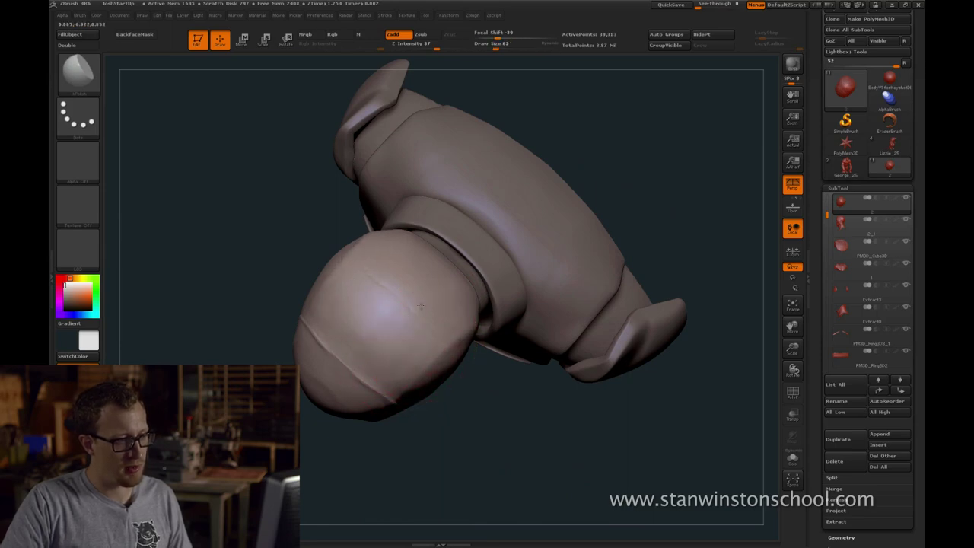
key("bracketright")
key("bracketright")
key("bracketright")
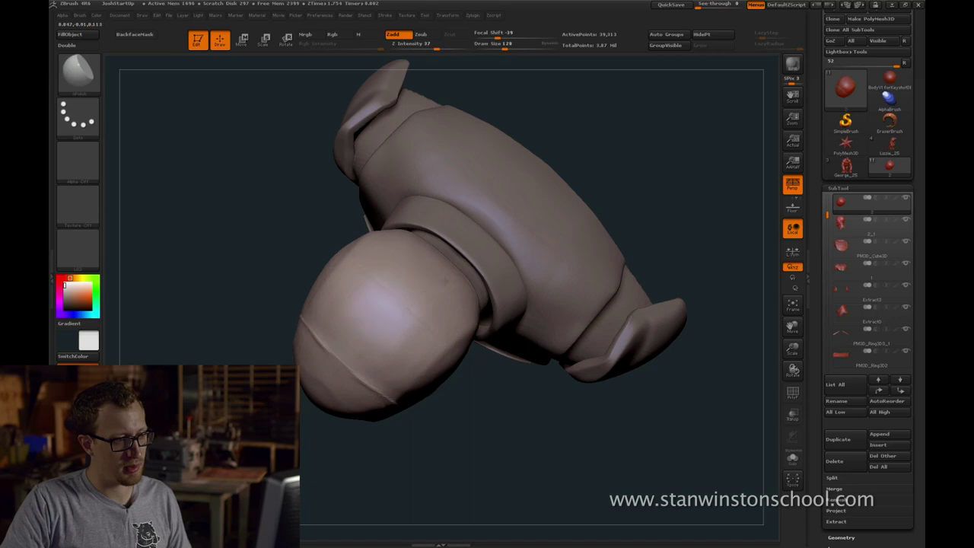
Adjust the back and side contours of the head with the Move brush, varying the draw size between strokes
left_click_drag(487, 419, 472, 403)
key("bracketright")
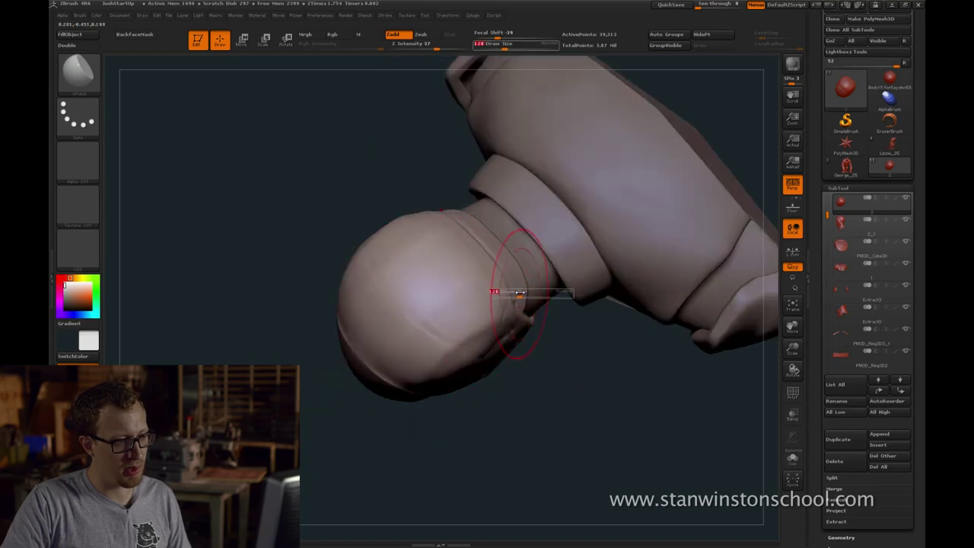
left_click_drag(561, 343, 518, 396)
key("b")
key("h")
key("p")
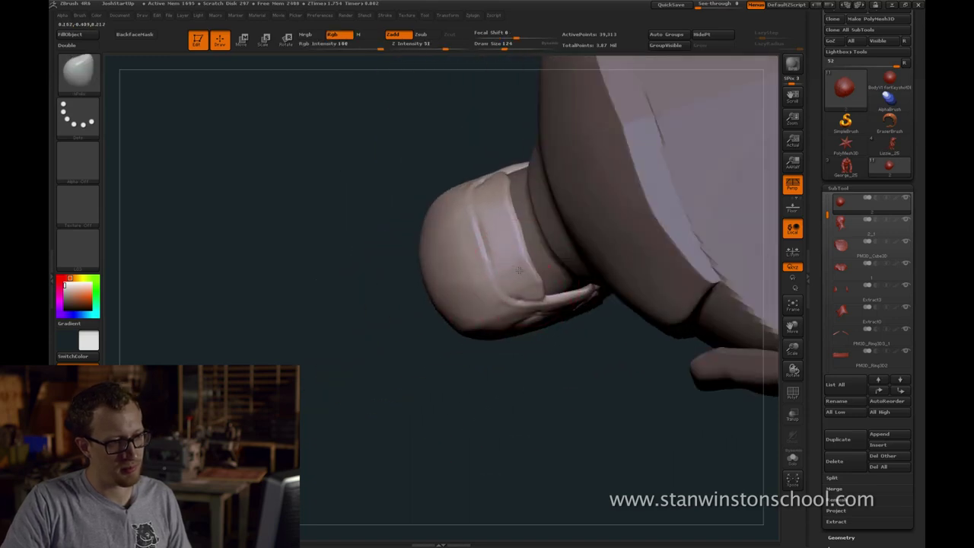
key("bracketleft")
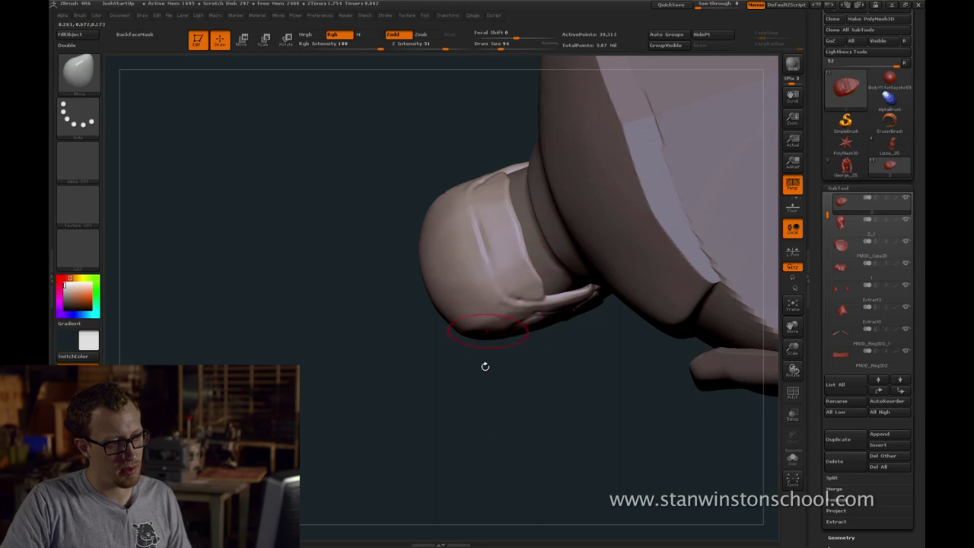
mouse_move(485, 366)
left_mouse_down()
mouse_move(594, 222)
mouse_move(692, 144)
mouse_move(625, 282)
mouse_move(564, 333)
mouse_move(544, 287)
mouse_move(580, 285)
left_mouse_up()
key("bracketright")
key("s")
mouse_move(579, 285)
left_mouse_down()
mouse_move(626, 228)
mouse_move(587, 233)
mouse_move(603, 248)
mouse_move(552, 255)
mouse_move(553, 275)
mouse_move(505, 285)
left_mouse_up()
key("bracketleft")
Carve the panel seam on the side of the head with the Dam_Standard brush at draw size 46
key("b")
key("d")
key("s")
key("bracketleft")
key("s")
left_click(459, 316)
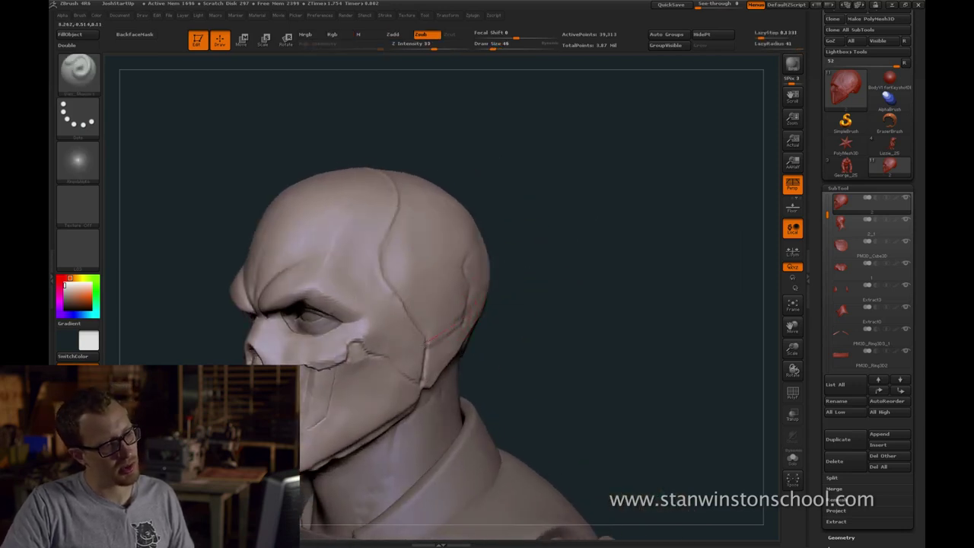
Refine the side of the head, return to Dam_Standard at draw size 37, and mask a rounded ear patch
key("b")
key("p")
key("a")
mouse_move(459, 278)
left_mouse_down()
mouse_move(415, 301)
mouse_move(430, 320)
mouse_move(433, 293)
left_mouse_up()
left_click_drag(560, 302, 498, 299)
key("b")
key("d")
key("s")
left_click_drag(642, 278, 456, 209)
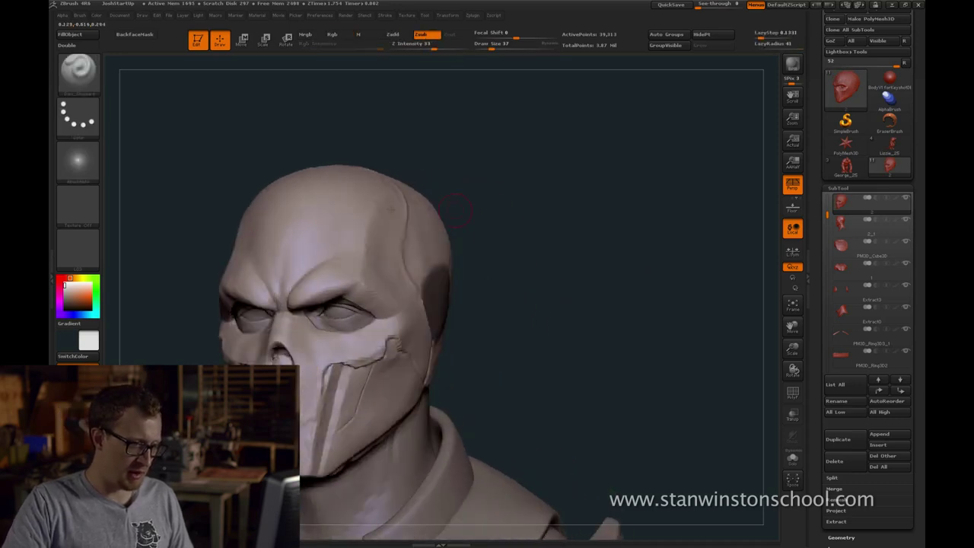
mouse_move(513, 272)
left_mouse_down()
mouse_move(596, 270)
mouse_move(250, 282)
left_mouse_up()
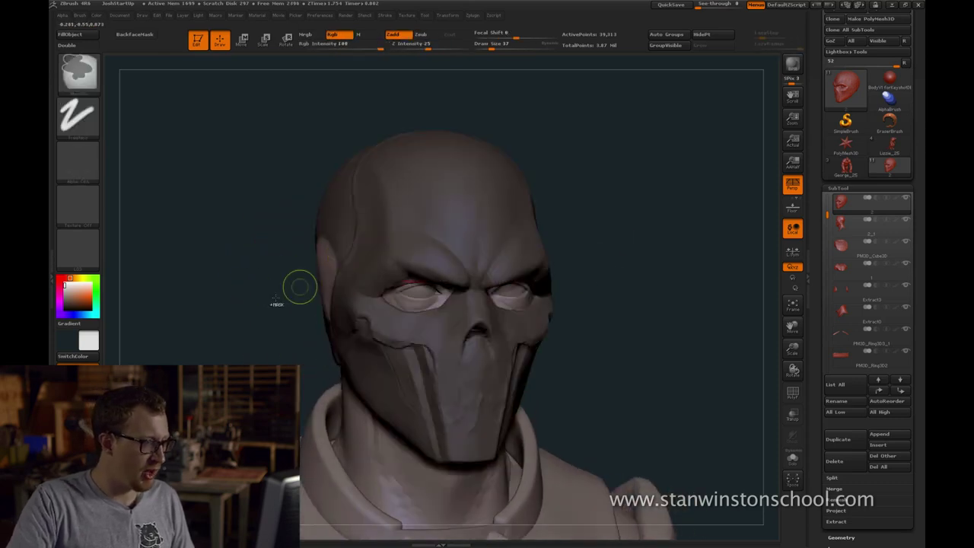
Push the side of the head around the masked ear patch with a large Move brush at draw sizes 158 and 140
key("s")
key("b")
key("m")
key("v")
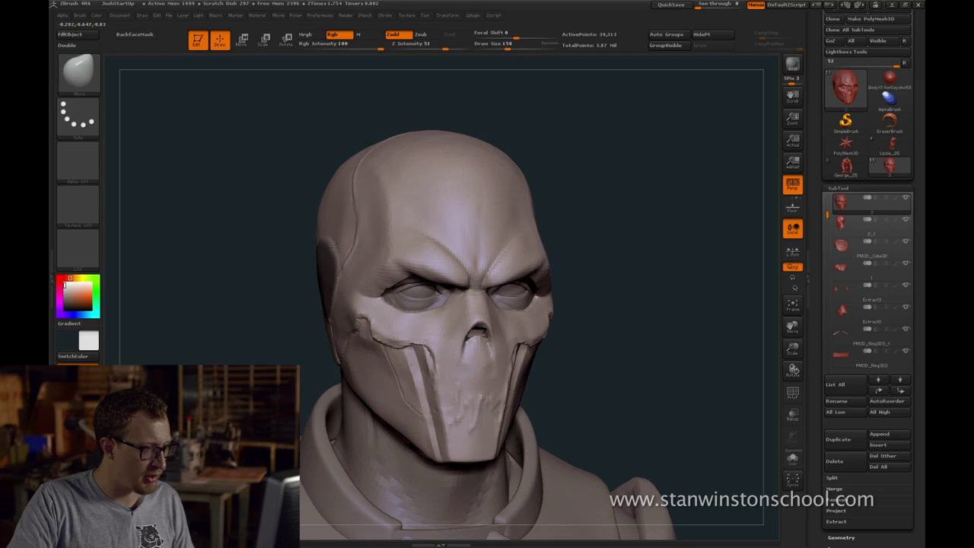
mouse_move(278, 277)
left_mouse_down()
mouse_move(266, 286)
mouse_move(328, 223)
mouse_move(389, 252)
left_mouse_up()
key("s")
left_click(345, 250)
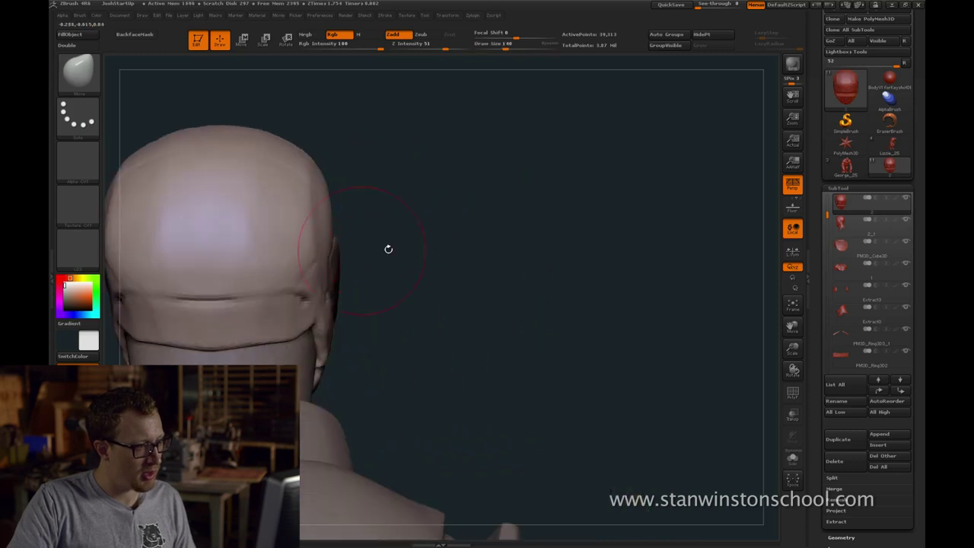
left_click_drag(491, 289, 471, 280)
Shape the area around the ear disc in side view with the Move brush at draw size 71, and activate subtool 2_1
mouse_move(653, 245)
left_mouse_down("alt")
mouse_move(634, 217)
mouse_move(592, 250)
mouse_move(590, 240)
mouse_move(530, 223)
mouse_move(401, 228)
left_mouse_up("alt")
key("s")
left_click(583, 240)
key("s")
left_click(456, 233)
key("s")
left_click(404, 229)
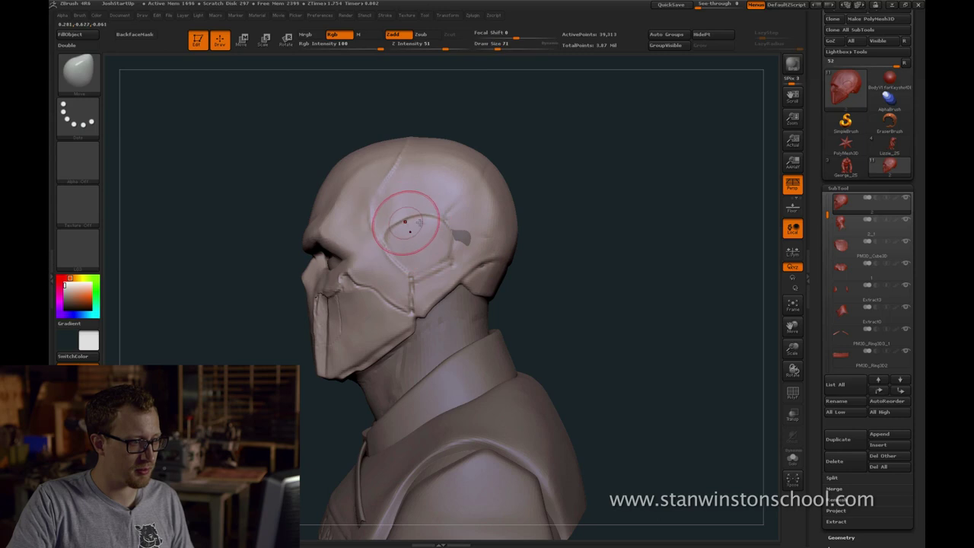
left_click(472, 238, "alt")
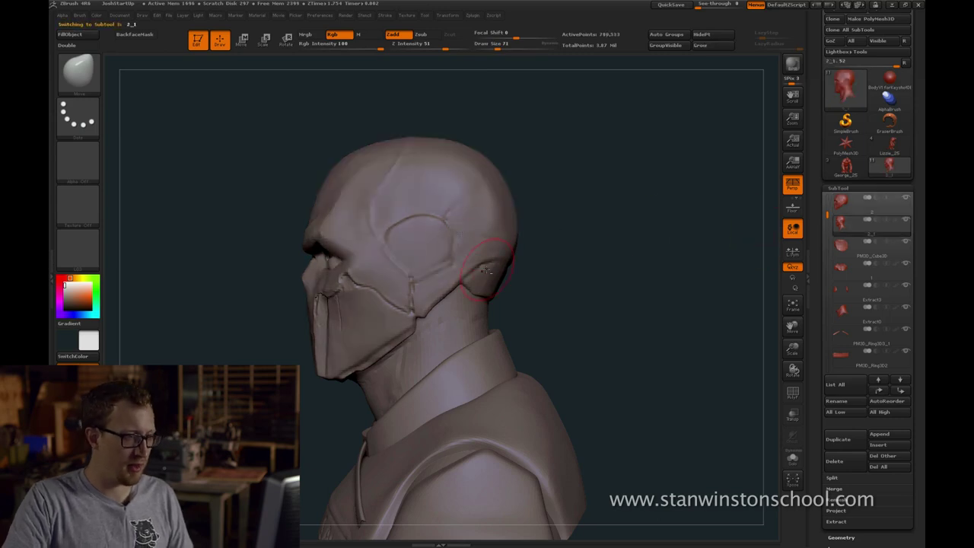
Activate head subtool 2 and try adjusting the ear disc's upper front edge with the Move brush at draw size 37
left_click(435, 239, "alt")
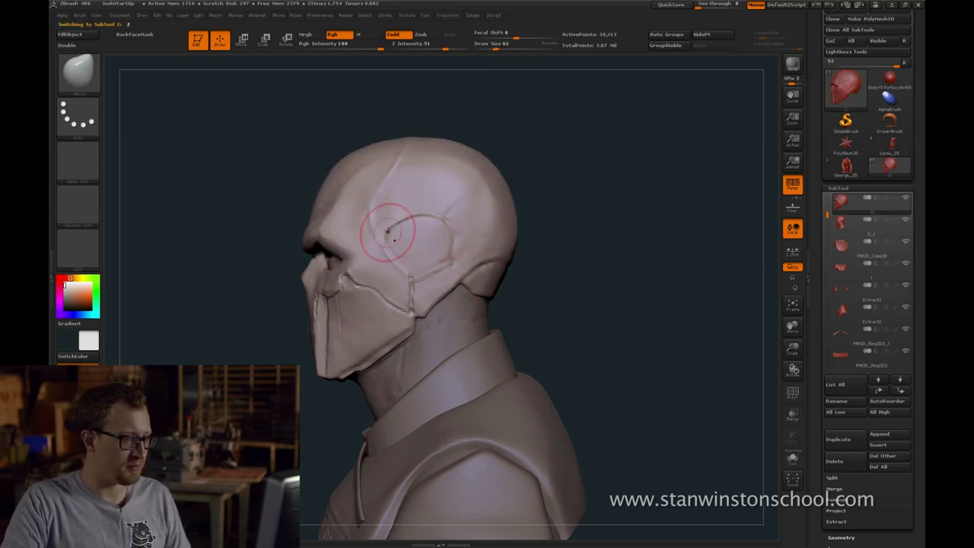
key("s")
left_click_drag(399, 226, 411, 226)
key("s")
key("s")
left_click_drag(413, 226, 414, 223)
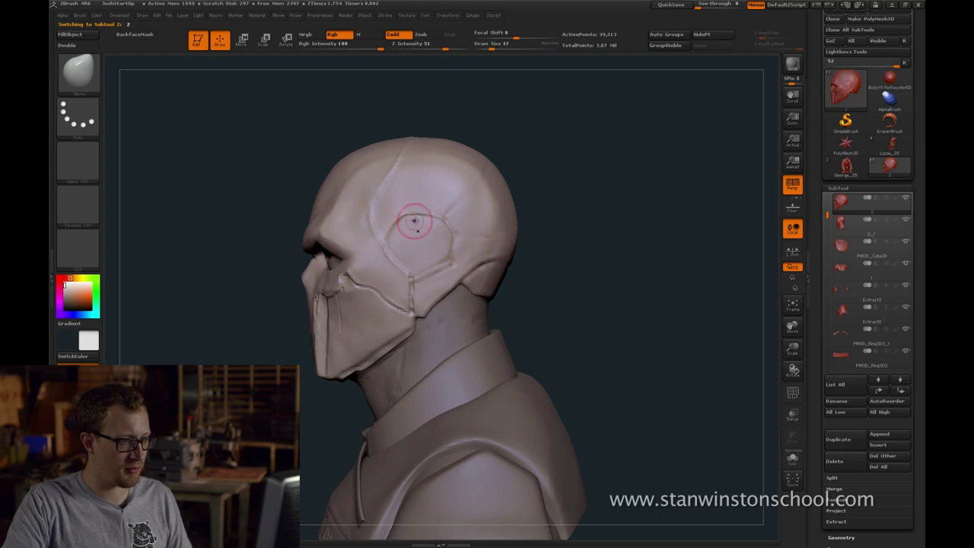
key("ctrl+z")
key("shift+f")
key("shift+f")
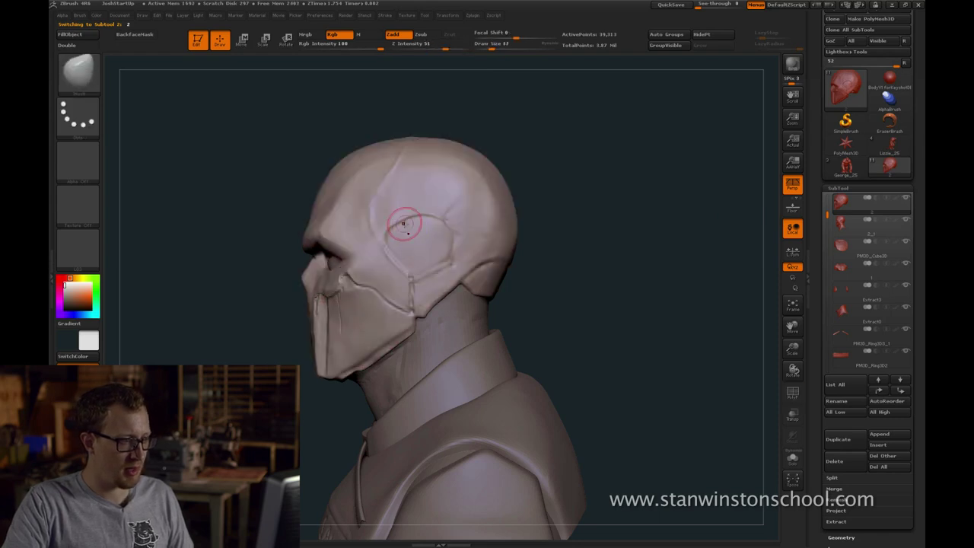
Reshape the ear disc's upper and rear outline with the Move brush at draw sizes between 27 and 44
type("s29")
key("Return")
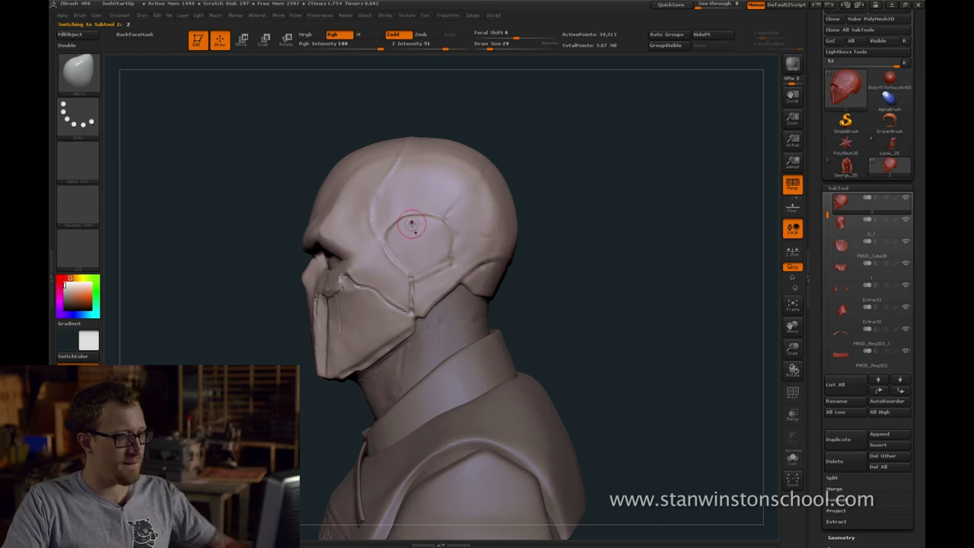
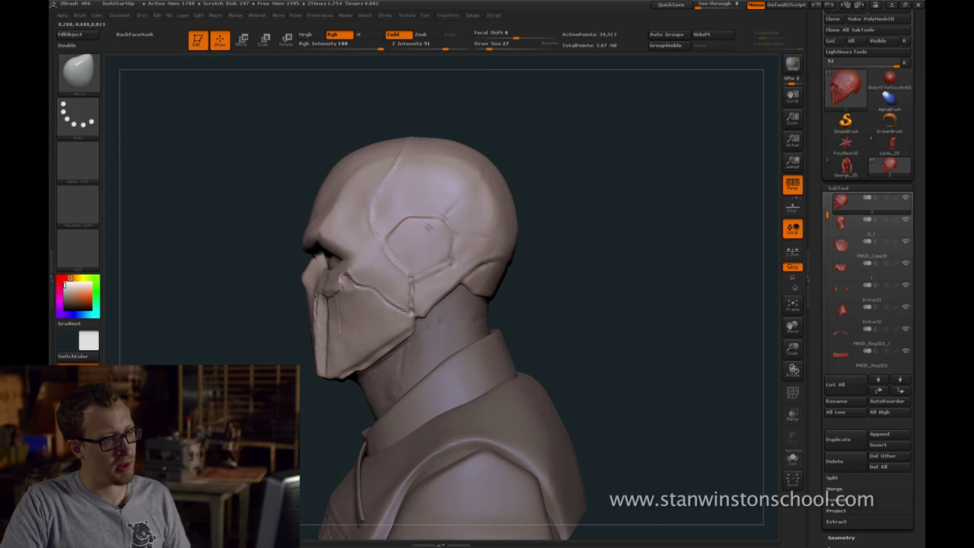
mouse_move(435, 229)
left_mouse_down()
mouse_move(450, 228)
mouse_move(439, 230)
left_mouse_up()
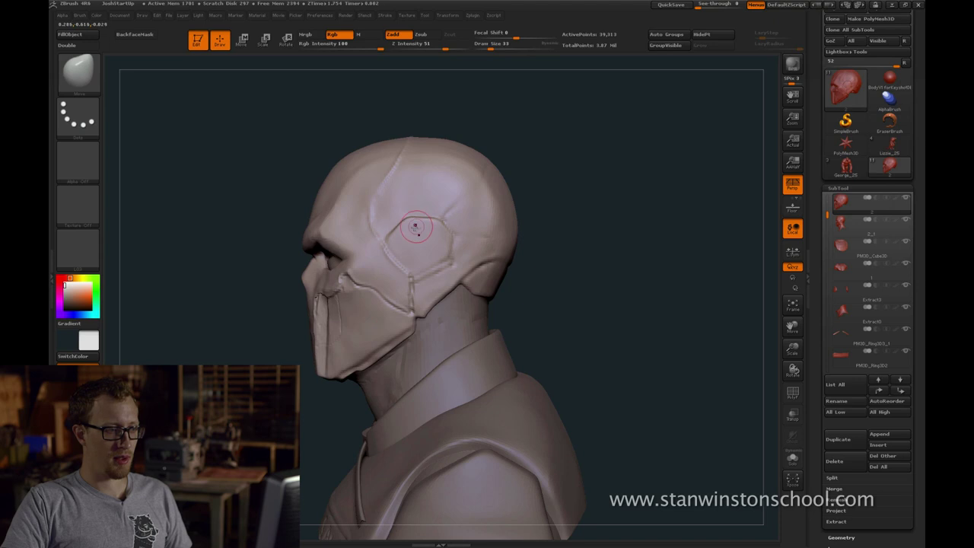
mouse_move(415, 226)
left_mouse_down()
mouse_move(403, 224)
mouse_move(449, 219)
left_mouse_up()
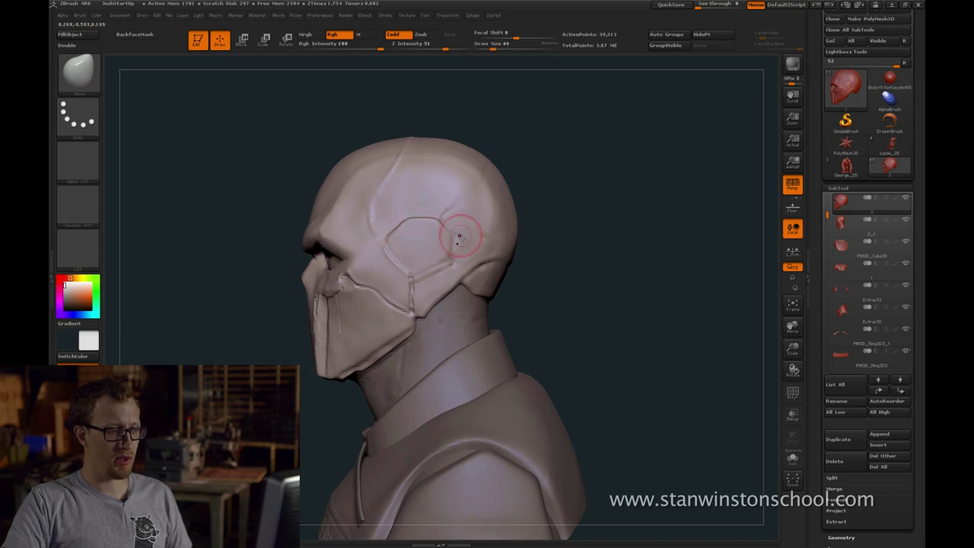
key("s")
left_click_drag(457, 245, 461, 244)
left_click_drag(468, 236, 437, 269)
key("s")
key("ctrl+z")
key("s")
Sharpen the seam around the ear disc with the Dam_Standard brush at draw size 27
key("s")
key("b")
key("d")
key("s")
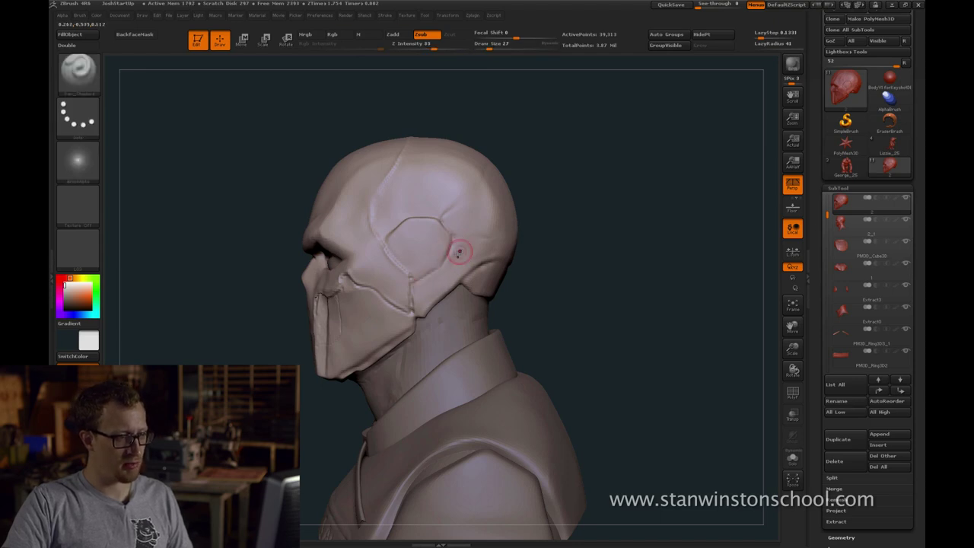
mouse_move(560, 221)
left_mouse_down()
mouse_move(598, 218)
mouse_move(571, 219)
left_mouse_up()
key("ctrl+z")
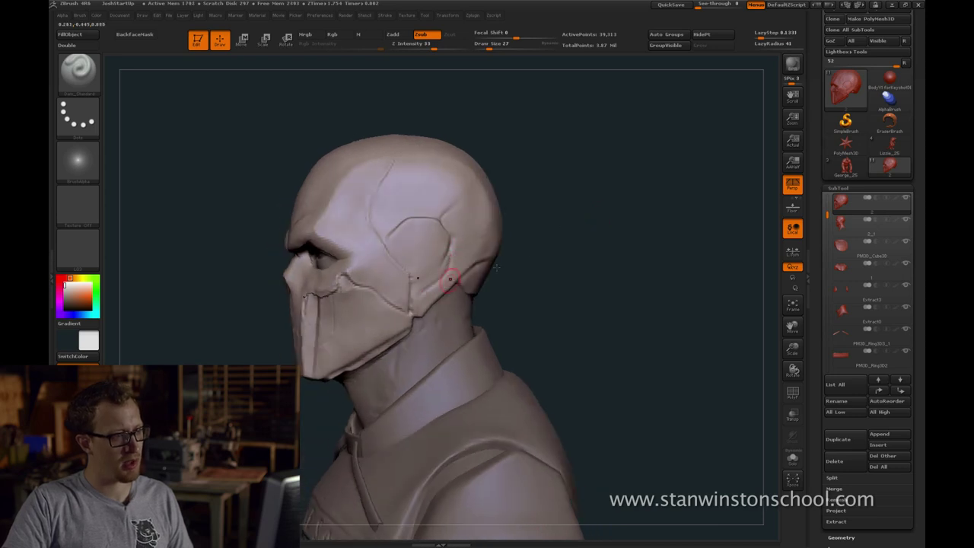
mouse_move(517, 259)
left_mouse_down()
mouse_move(600, 255)
mouse_move(498, 255)
left_mouse_up()
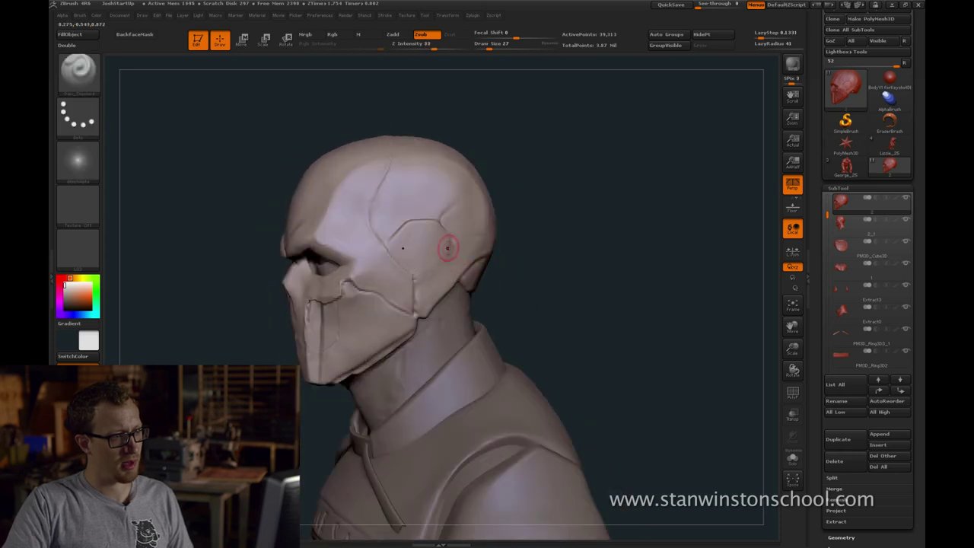
left_click_drag(678, 235, 712, 231)
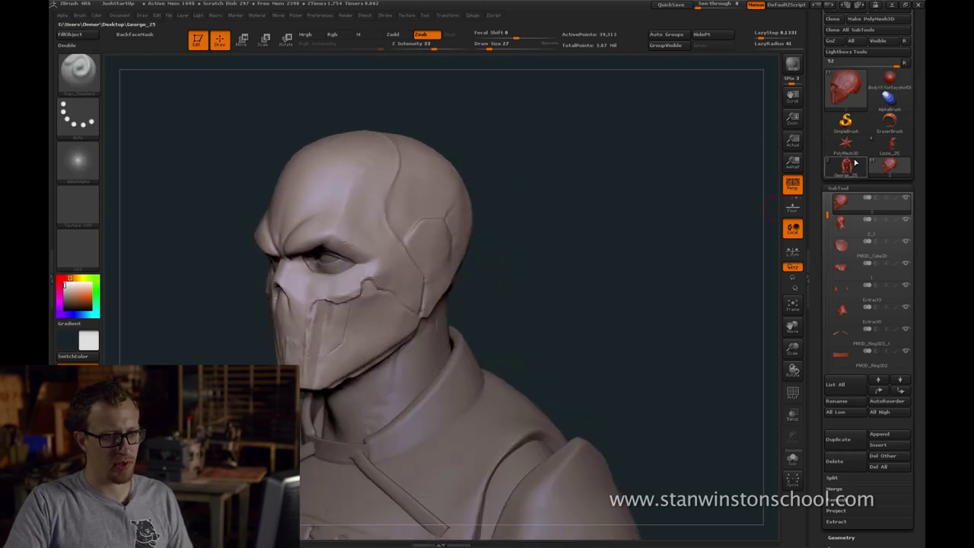
Switch to the lizard creature Lizzie_25, frame its upper body, and select the ClayTubes brush
left_click(887, 147)
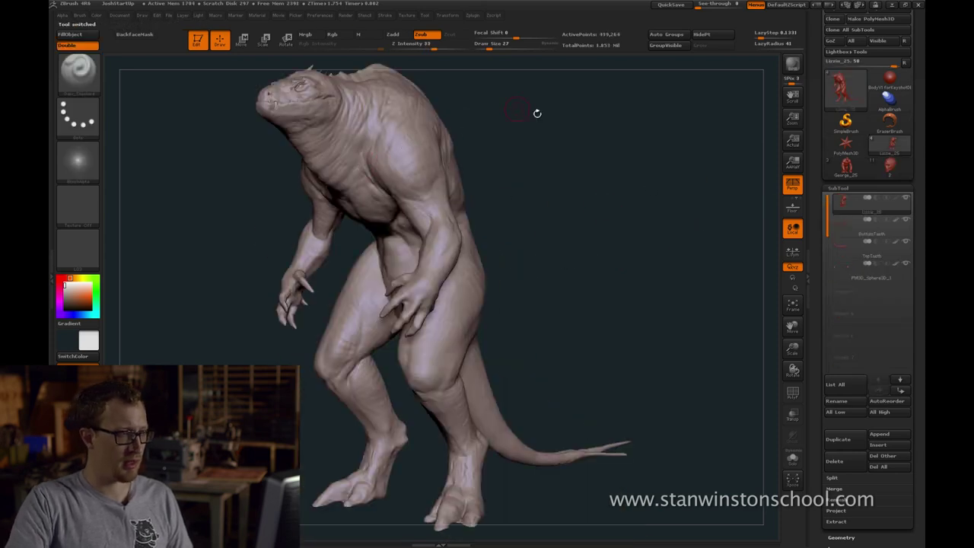
mouse_move(538, 113)
left_mouse_down("alt")
mouse_move(659, 286)
mouse_move(712, 207)
left_mouse_up("alt")
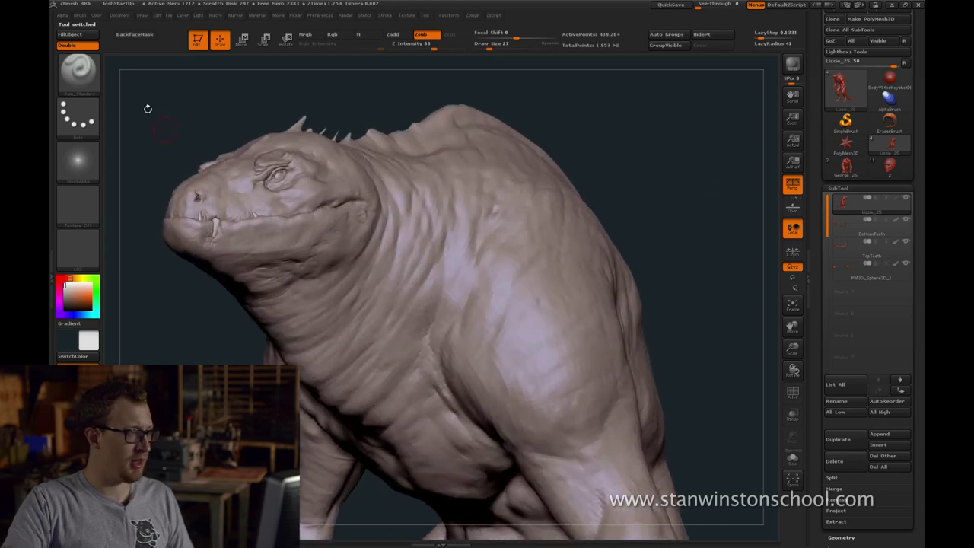
key("b")
left_click(175, 84)
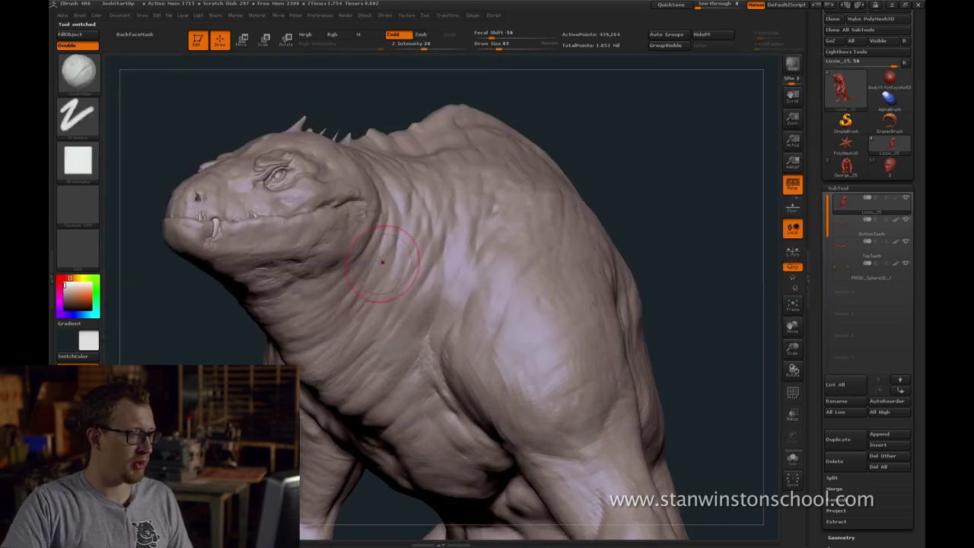
left_click(77, 73)
left_click(240, 129)
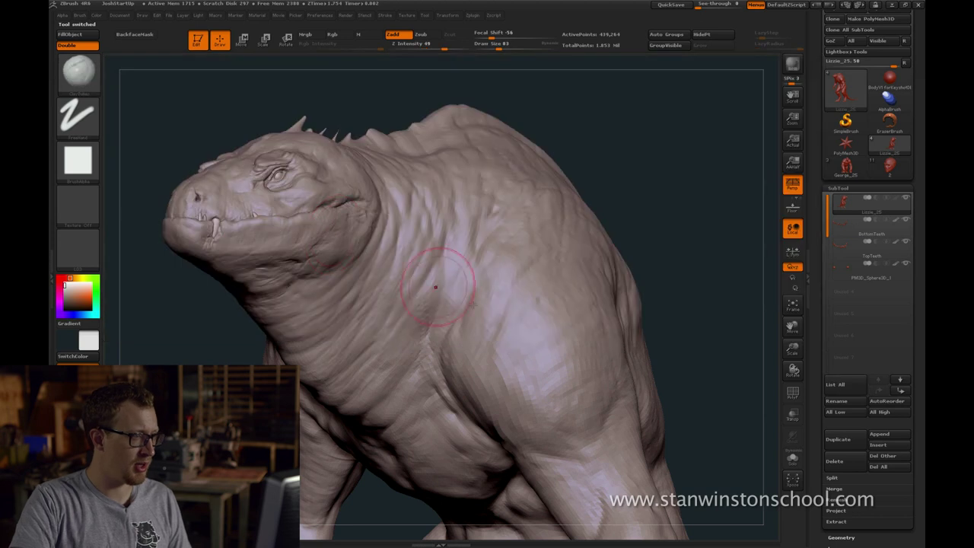
Try ClayTubes and ClayBuildup strokes across the lizard's shoulder and undo the test strokes
mouse_move(579, 278)
left_mouse_down()
mouse_move(538, 345)
mouse_move(506, 344)
left_mouse_up()
key("ctrl+z")
left_click_drag(576, 307, 508, 335)
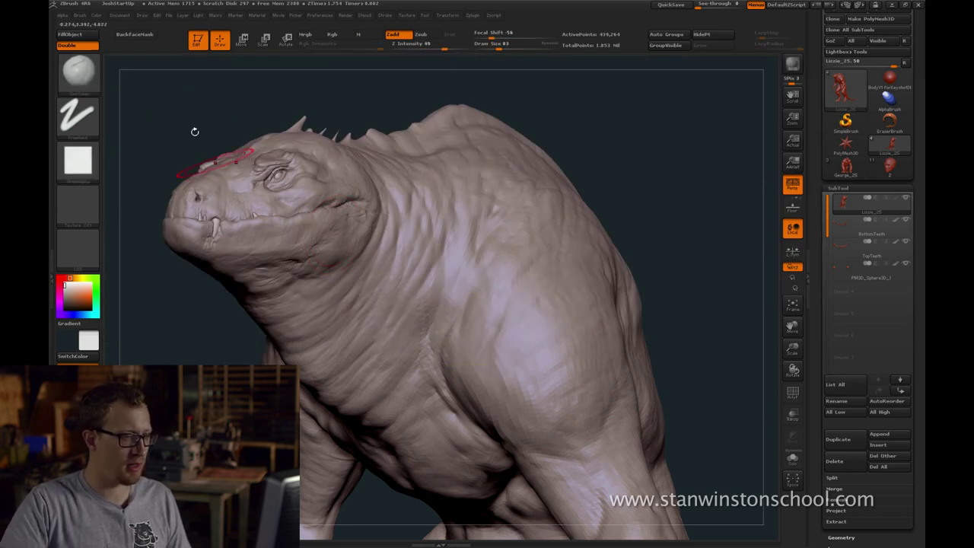
left_click(78, 72)
left_click(195, 91)
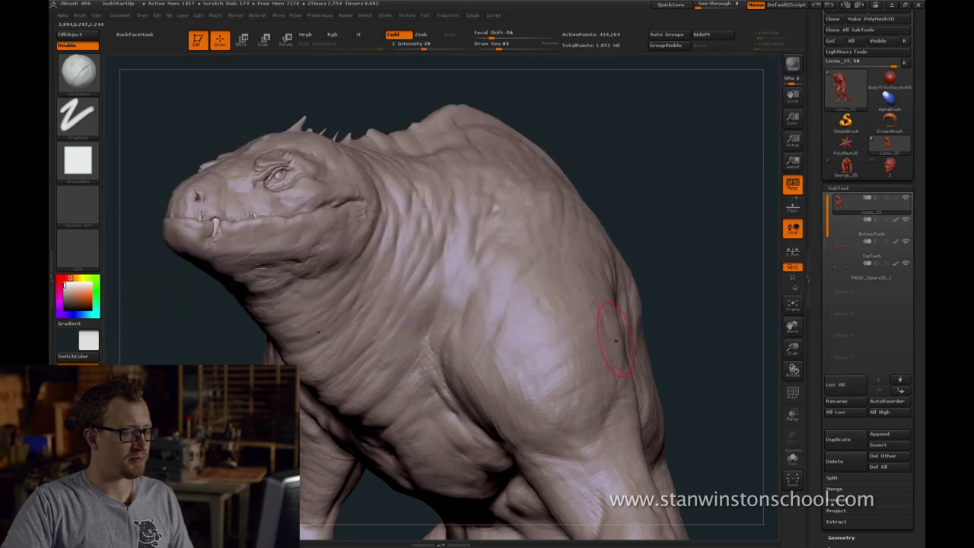
left_click_drag(611, 310, 487, 381)
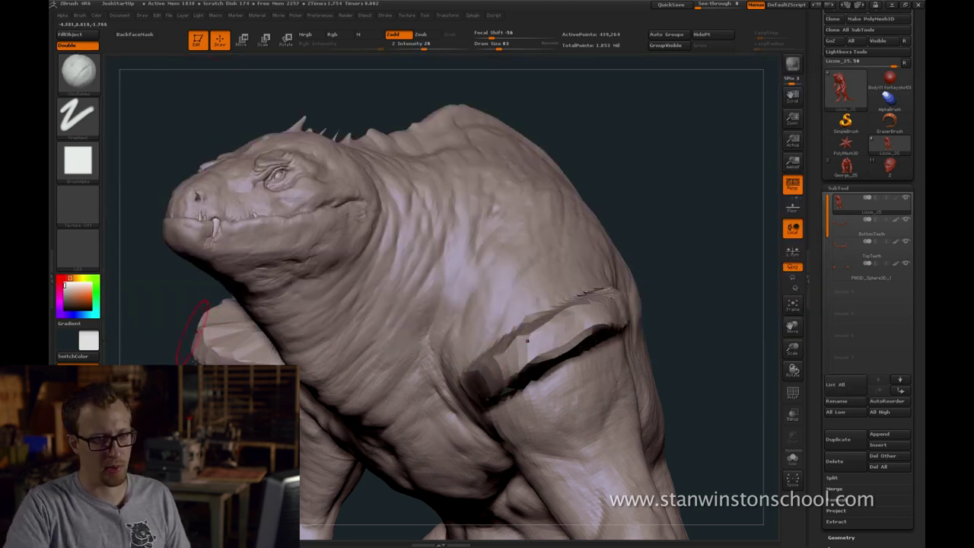
key("ctrl+z")
Build up muscle forms on the lizard's shoulder with ClayTubes at Z Intensity 40 and draw size 62
left_click(93, 80)
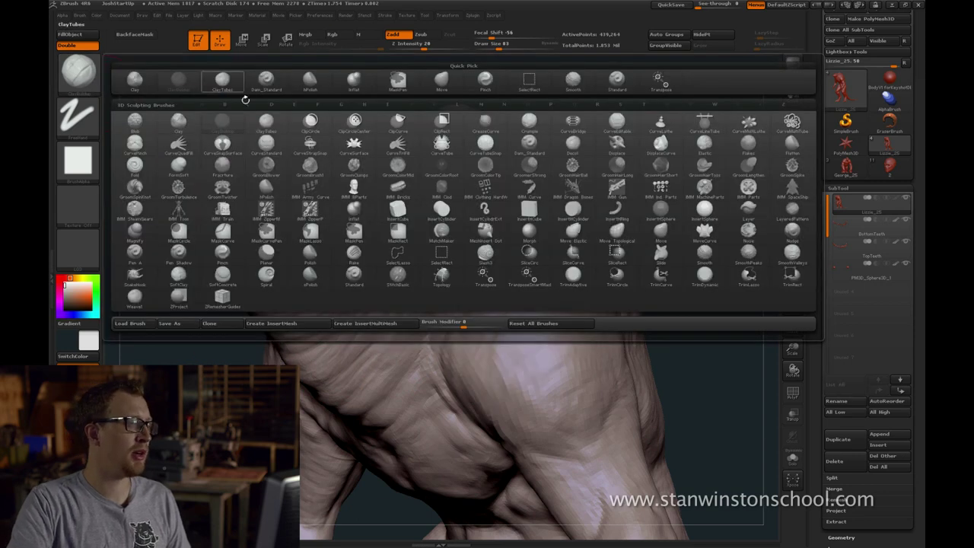
left_click(224, 85)
left_click_drag(639, 285, 663, 308)
left_click_drag(531, 323, 485, 360)
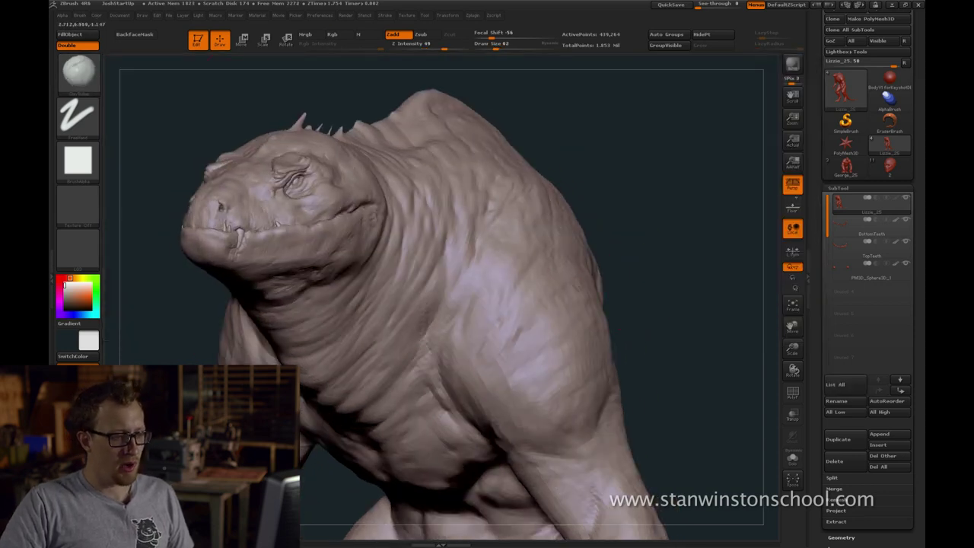
left_click_drag(693, 299, 597, 217)
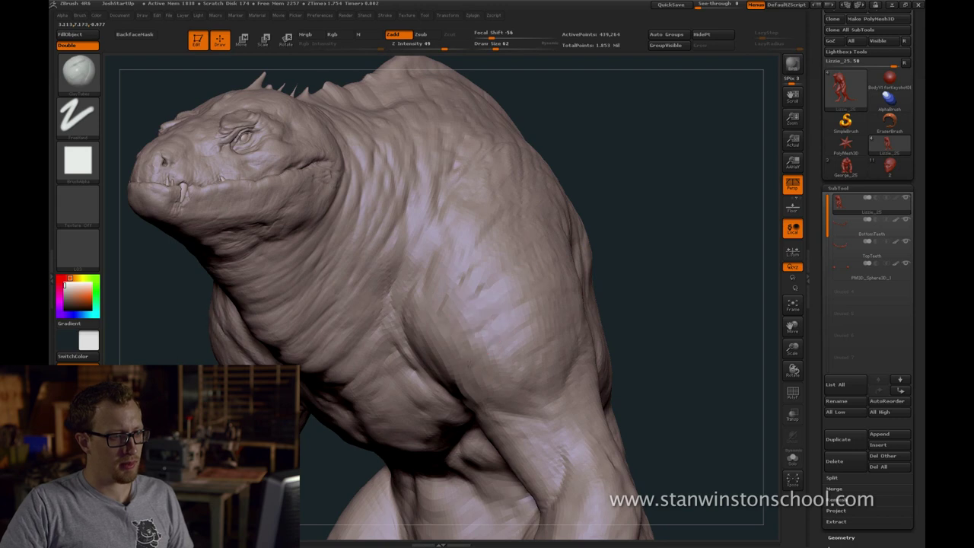
left_click_drag(613, 317, 607, 283)
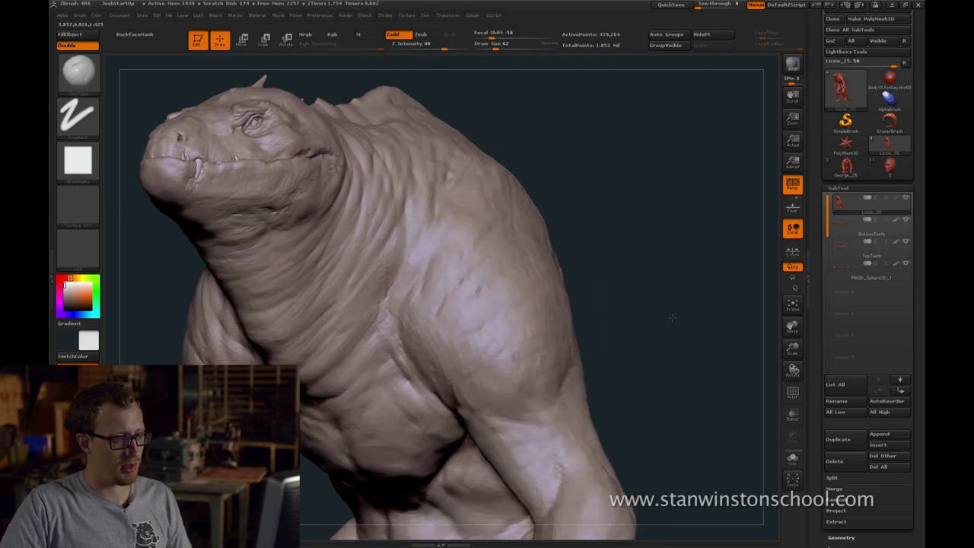
Refine the crease area between the lizard's upper arm and elbow with ClayTubes at draw size 44
left_click_drag(673, 318, 592, 338)
key("s")
left_click(561, 348)
left_click_drag(638, 295, 564, 341)
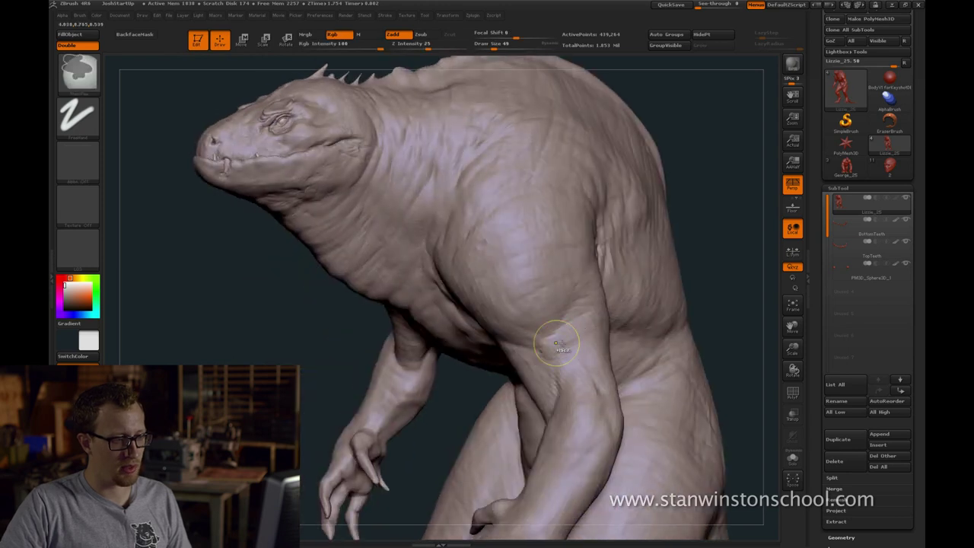
key("bracketleft")
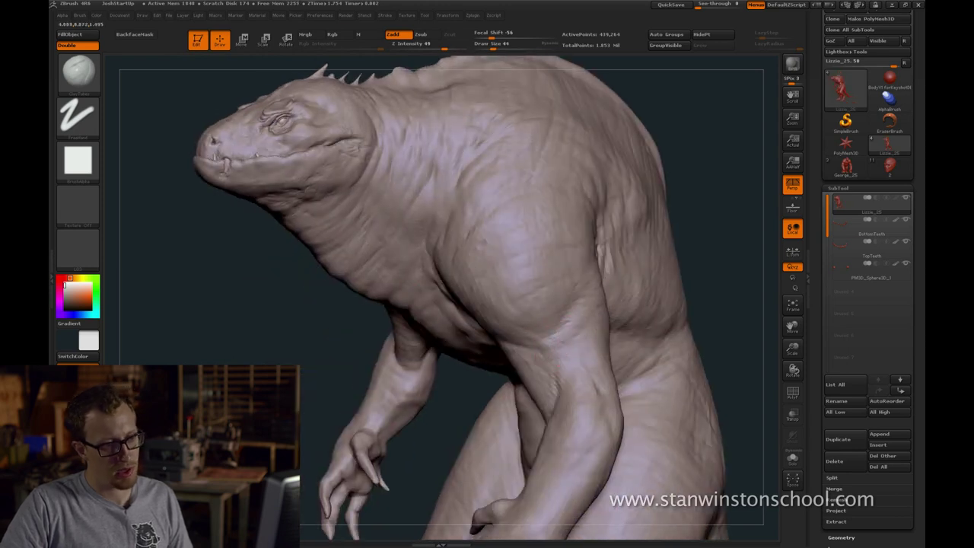
right_click_drag(636, 260, 586, 292)
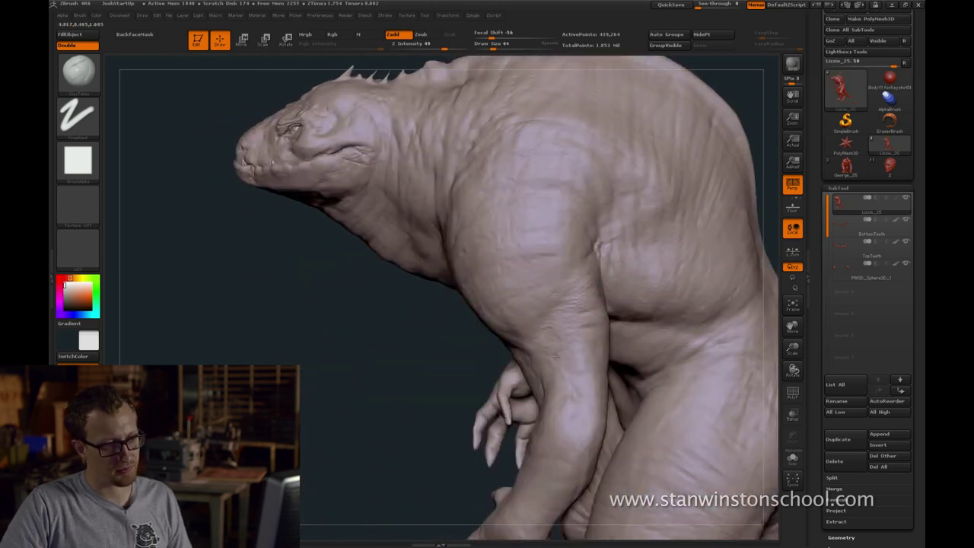
left_click_drag(556, 355, 546, 356)
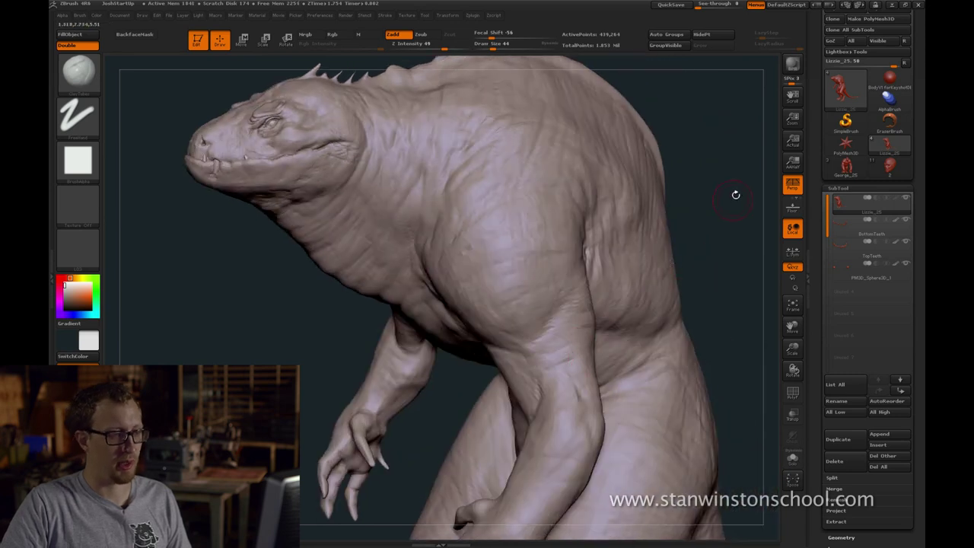
Smooth the front of the lizard's shoulder and set the ClayTubes draw size to 54
mouse_move(736, 195)
left_mouse_down()
mouse_move(750, 181)
mouse_move(685, 205)
mouse_move(677, 195)
mouse_move(629, 276)
mouse_move(580, 283)
left_mouse_up()
left_click_drag(402, 241, 398, 226, "shift")
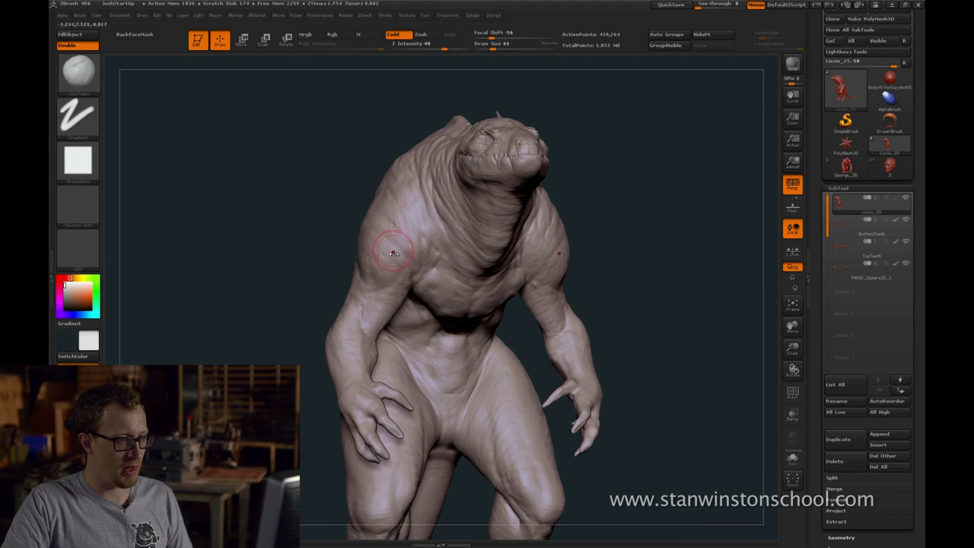
key("b")
key("d")
key("s")
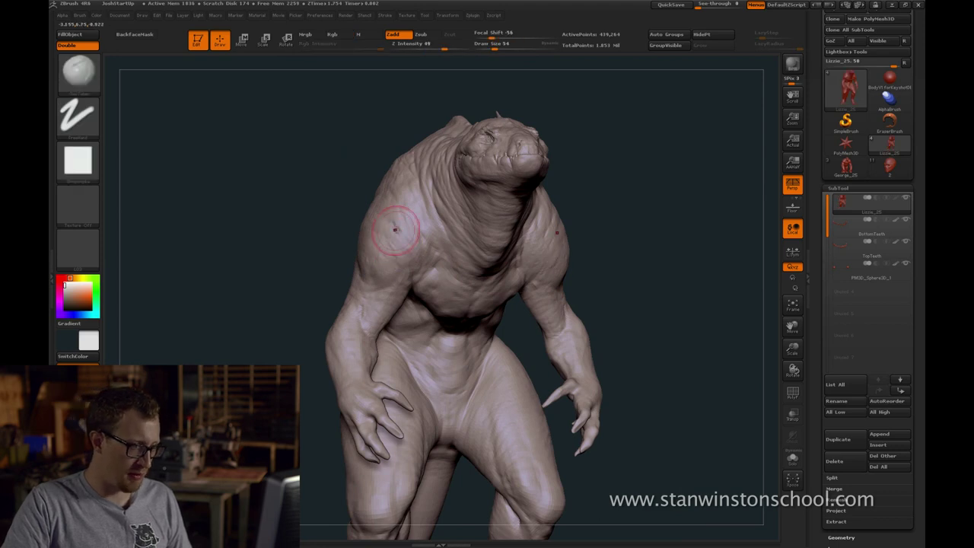
left_click_drag(347, 217, 263, 216)
left_click_drag(673, 199, 653, 211)
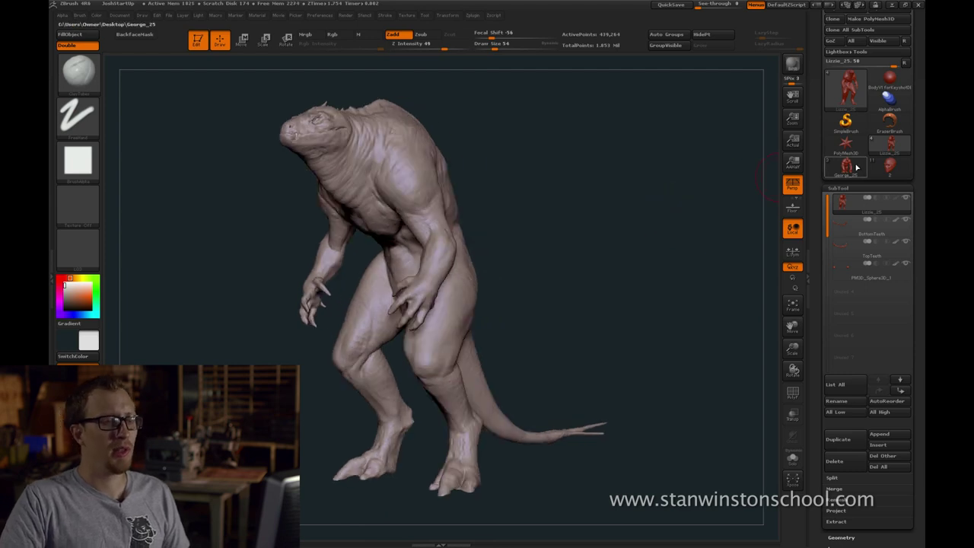
Switch to the gorilla George_25, lower its subdivision level, and enlarge the ClayTubes draw size to 68
left_click(856, 168)
mouse_move(542, 204)
left_mouse_down("alt")
mouse_move(602, 266)
mouse_move(609, 312)
left_mouse_up("alt")
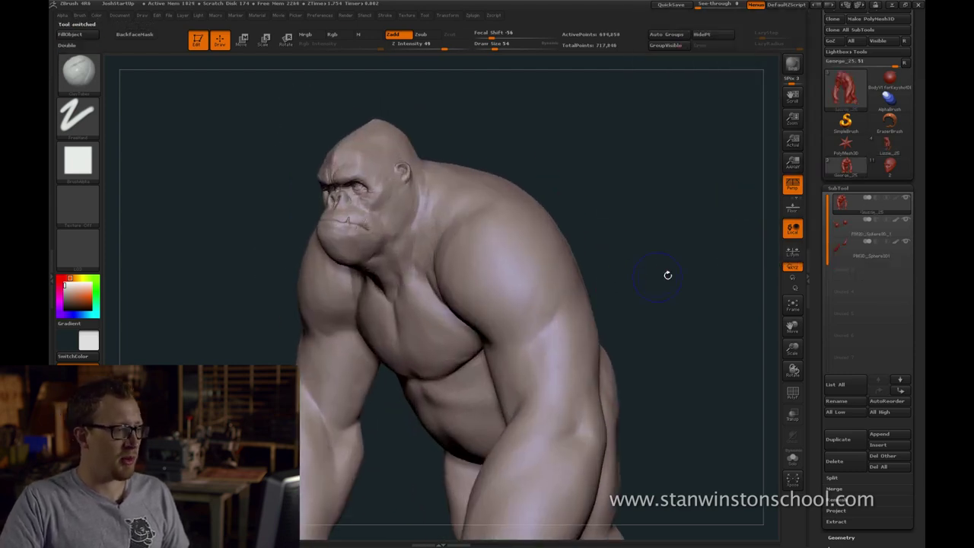
key("shift+d")
key("shift+d")
key("shift+d")
mouse_move(666, 267)
left_mouse_down()
mouse_move(697, 268)
mouse_move(660, 211)
mouse_move(670, 205)
left_mouse_up()
key("d")
key("bracketright")
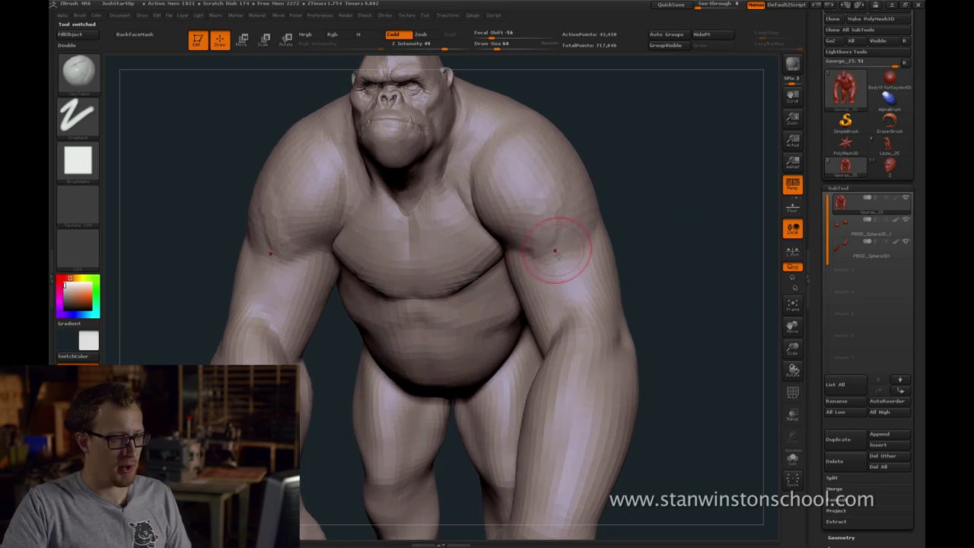
Bulk up the gorilla's shoulder mass at the low subdivision level with ClayTubes at draw size 104
mouse_move(548, 227)
left_mouse_down()
mouse_move(503, 201)
mouse_move(546, 211)
mouse_move(547, 177)
left_mouse_up()
key("bracketright")
key("bracketright")
key("bracketright")
key("bracketright")
key("ctrl+z")
mouse_move(627, 131)
left_mouse_down()
mouse_move(591, 134)
mouse_move(650, 150)
mouse_move(533, 163)
left_mouse_up()
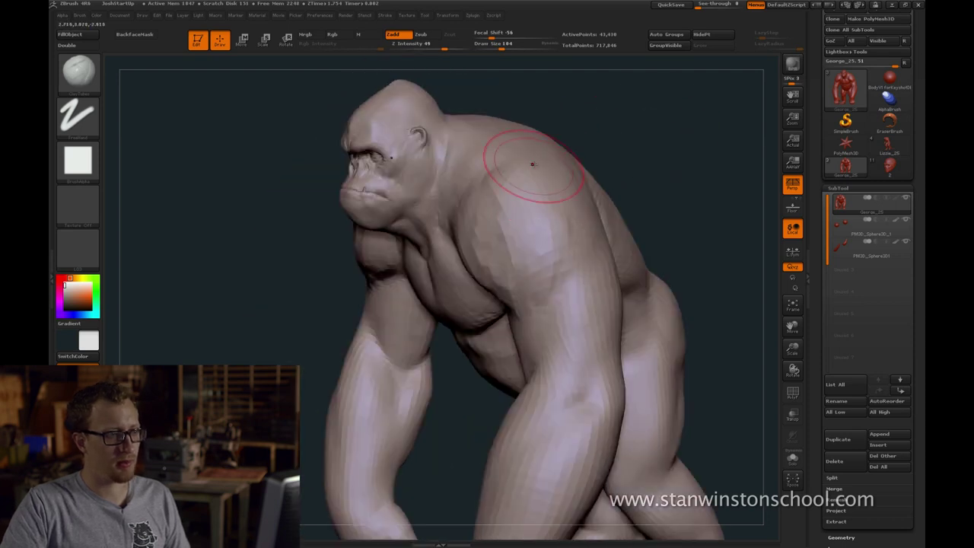
left_click_drag(597, 119, 553, 149)
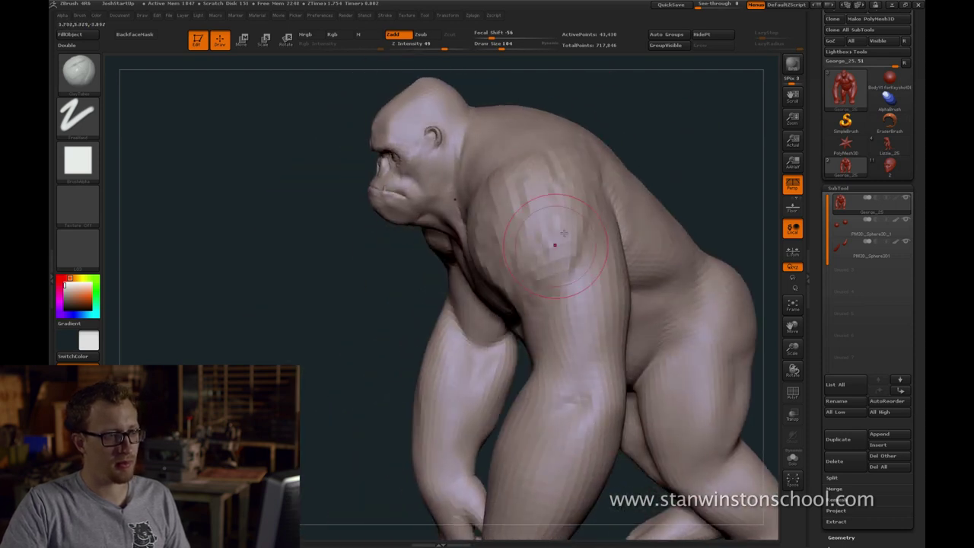
Raise the gorilla's subdivision level, then sculpt and smooth the shoulder muscle
left_click_drag(653, 114, 586, 204)
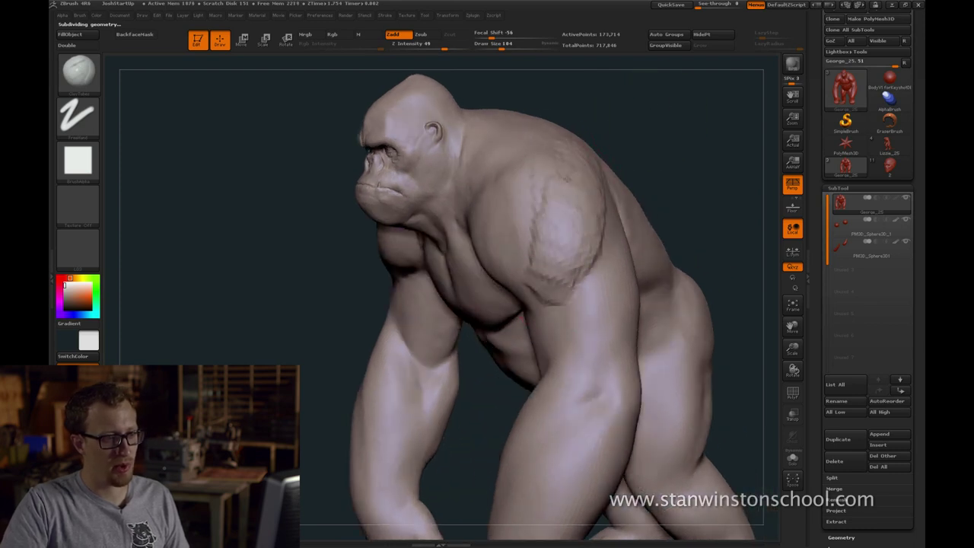
left_click_drag(566, 234, 565, 206, "shift")
mouse_move(639, 137)
left_mouse_down()
mouse_move(693, 159)
mouse_move(678, 183)
left_mouse_up()
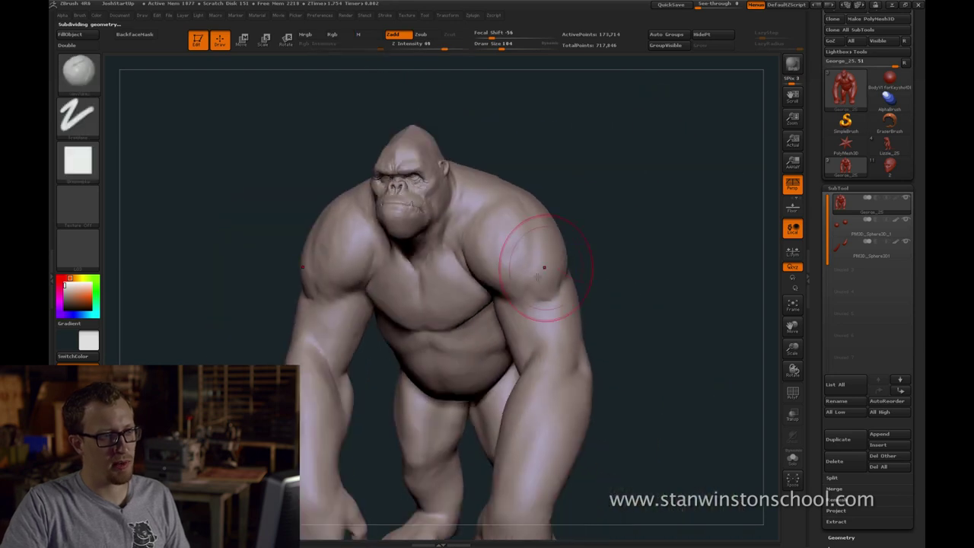
Smooth the gorilla's shoulder muscle, then undo the latest strokes on it
left_click_drag(544, 268, 552, 286, "shift")
mouse_move(641, 204)
left_mouse_down()
mouse_move(702, 253)
mouse_move(714, 249)
left_mouse_up()
key("ctrl+z")
key("ctrl+z")
key("ctrl+z")
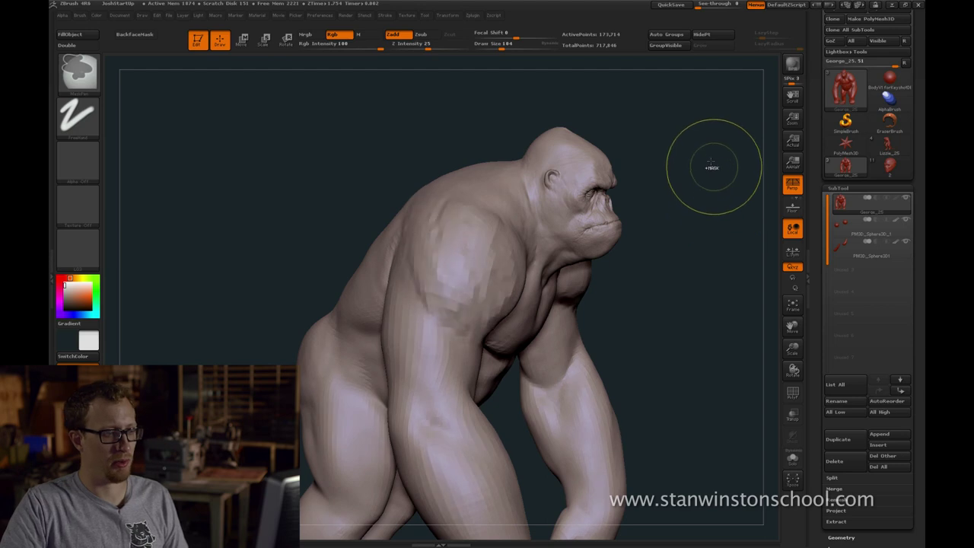
Undo the gorilla's remaining shoulder strokes at the low subdivision level, then raise its subdivision level
left_click_drag(715, 167, 709, 176)
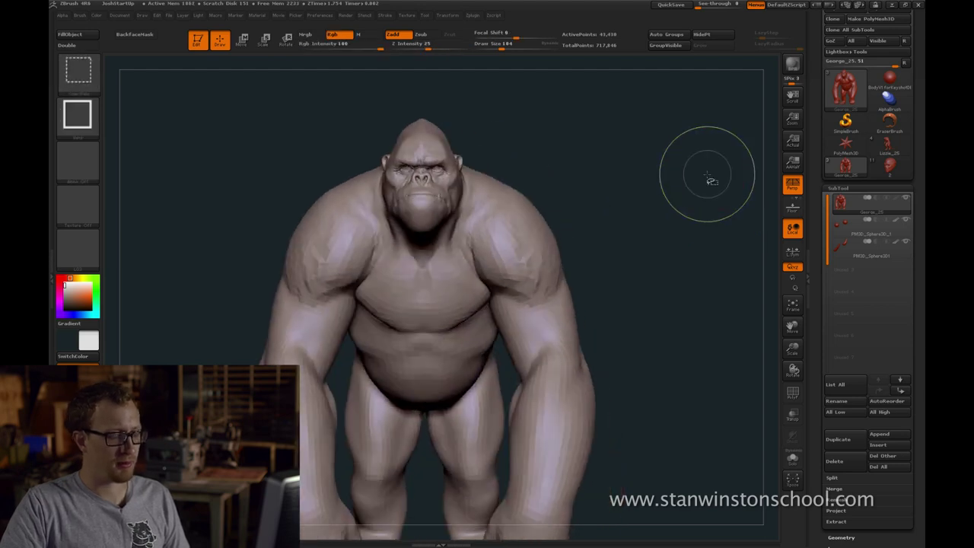
key("ctrl+z")
key("ctrl+z")
key("ctrl+z")
key("ctrl+z")
key("ctrl+z")
key("ctrl+z")
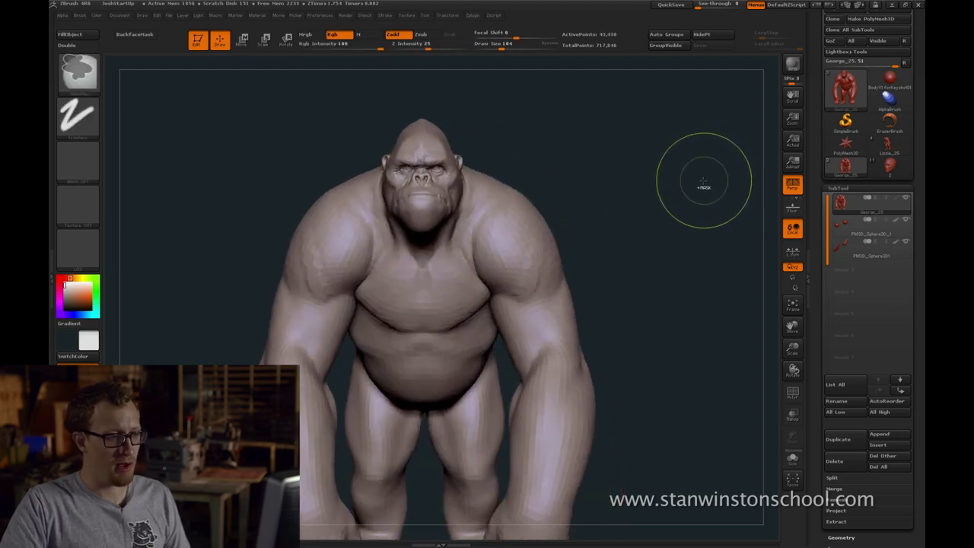
key("ctrl+shift+z")
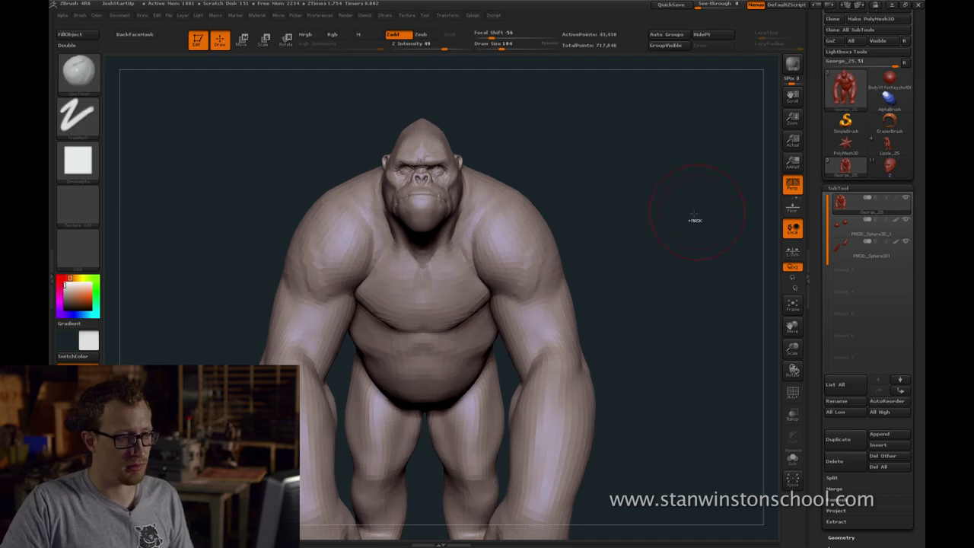
key("d")
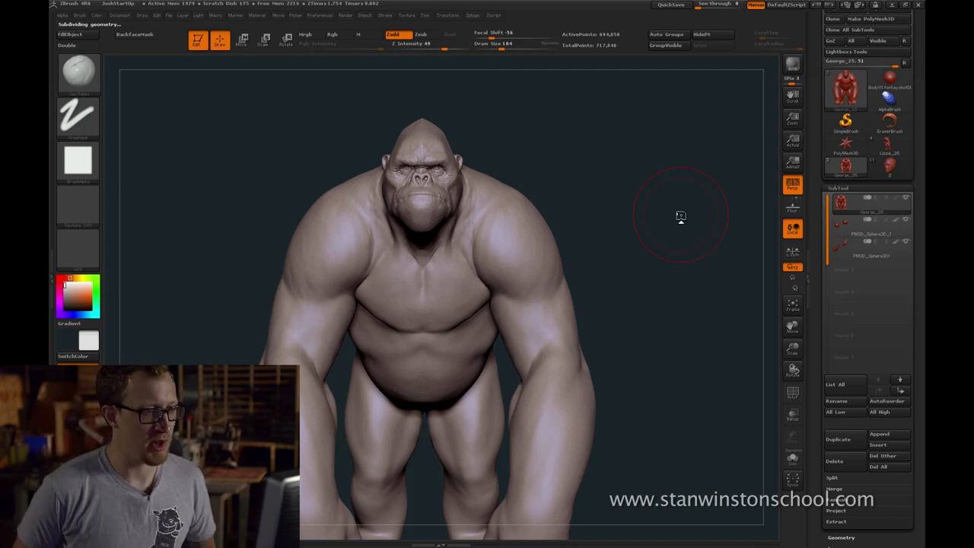
Switch to the skull-masked character and frame its mask and collar for sculpting
left_click(890, 165)
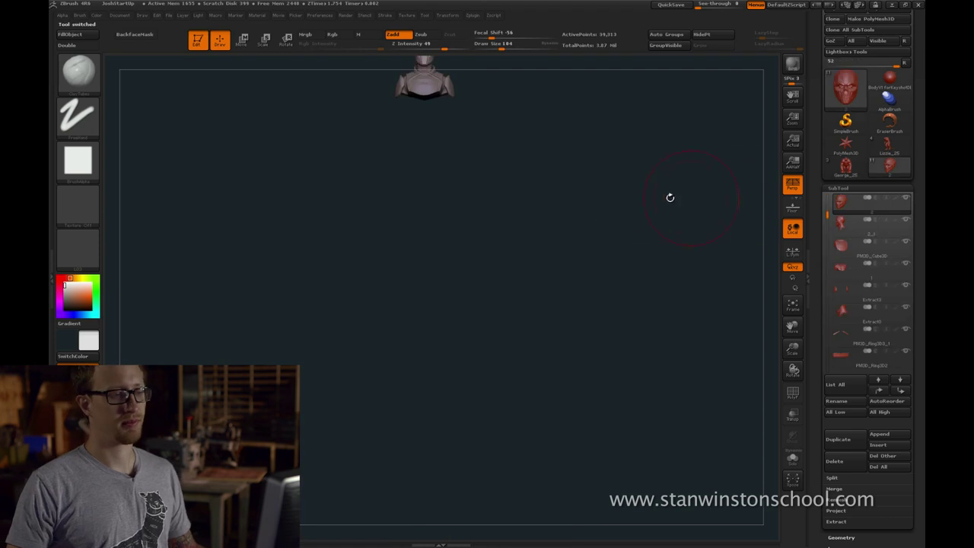
mouse_move(619, 189)
left_mouse_down()
mouse_move(624, 231)
mouse_move(635, 225)
mouse_move(630, 185)
mouse_move(616, 217)
left_mouse_up()
key("s")
left_click(624, 226)
key("bracketleft")
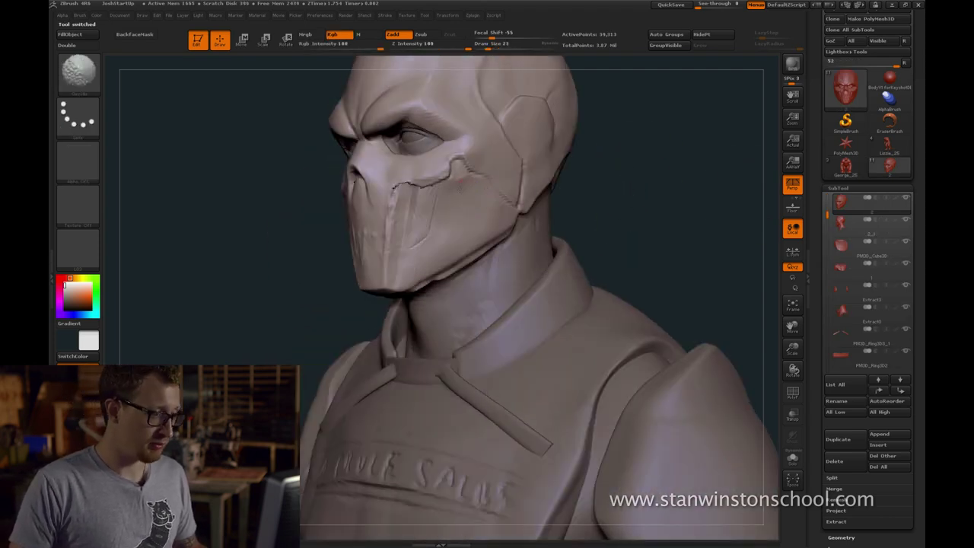
left_click_drag(647, 183, 645, 204, "alt")
Refine the seam across the mask's cheek using the Standard brush with draw size 9
key("b")
key("s")
key("t")
key("s")
left_click(479, 195)
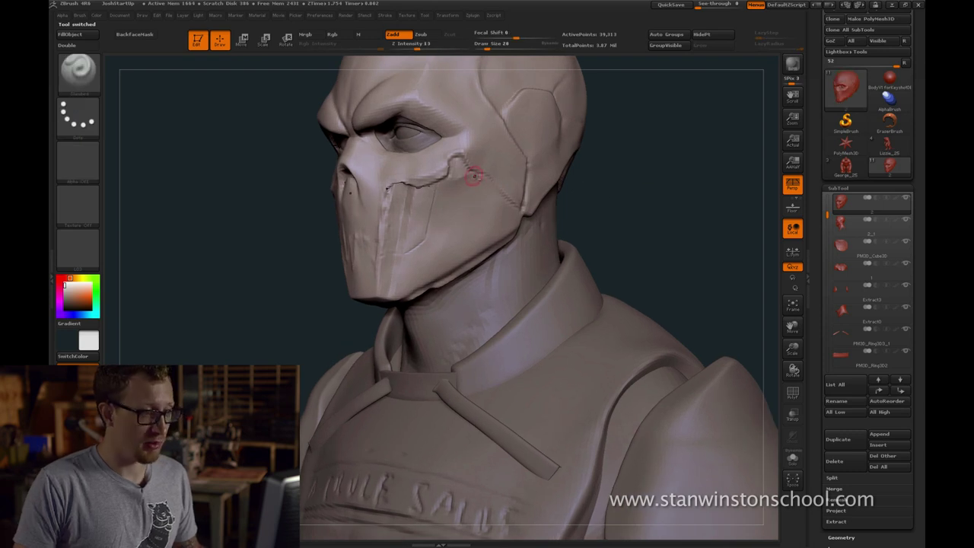
key("s")
left_click(479, 176)
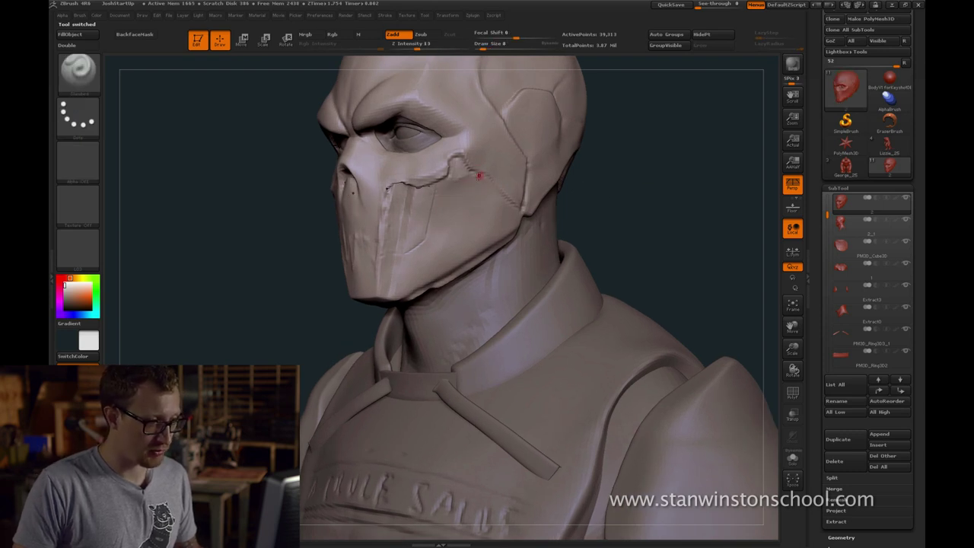
key("s")
left_click(447, 198)
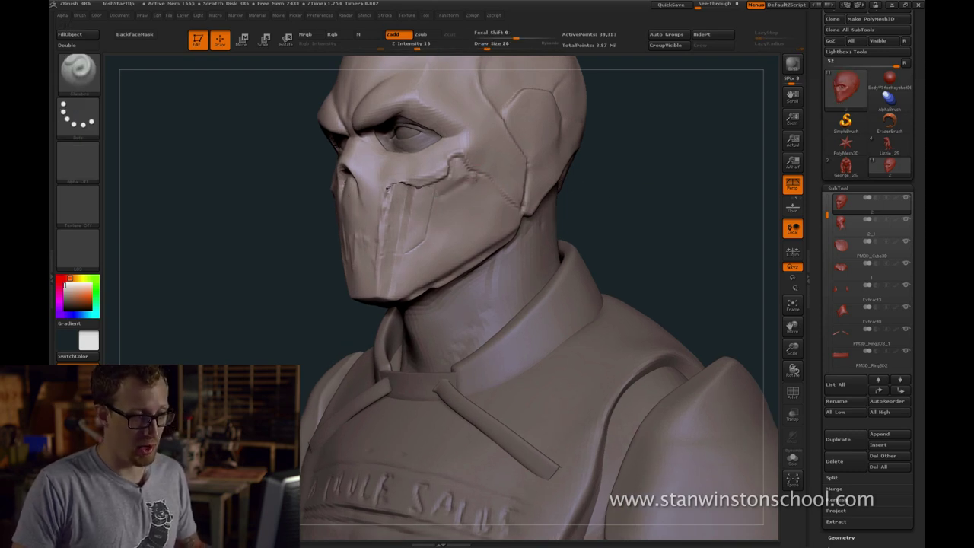
left_click_drag(672, 185, 682, 186)
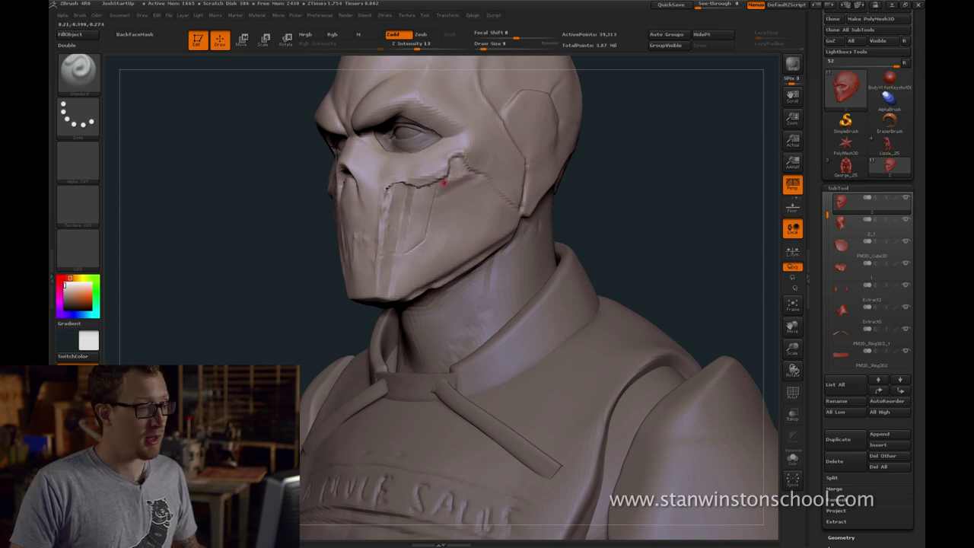
mouse_move(502, 178)
left_mouse_down()
mouse_move(525, 175)
mouse_move(444, 182)
left_mouse_up()
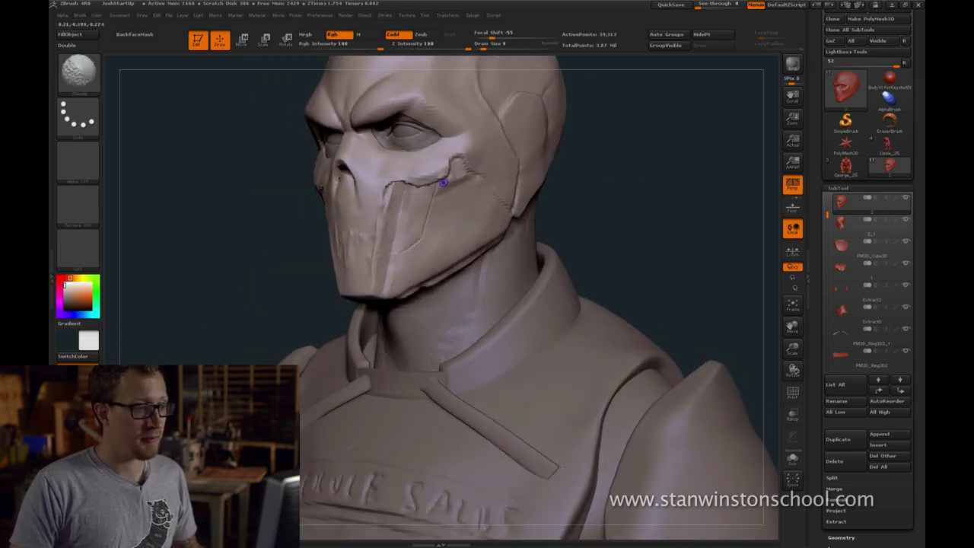
Compare both sides of the mask and equip the Dam_Standard brush with draw size 41
left_click_drag(624, 200, 660, 204)
right_click_drag(659, 204, 572, 185, "ctrl")
left_click_drag(572, 185, 585, 185)
right_click_drag(586, 185, 607, 218, "ctrl")
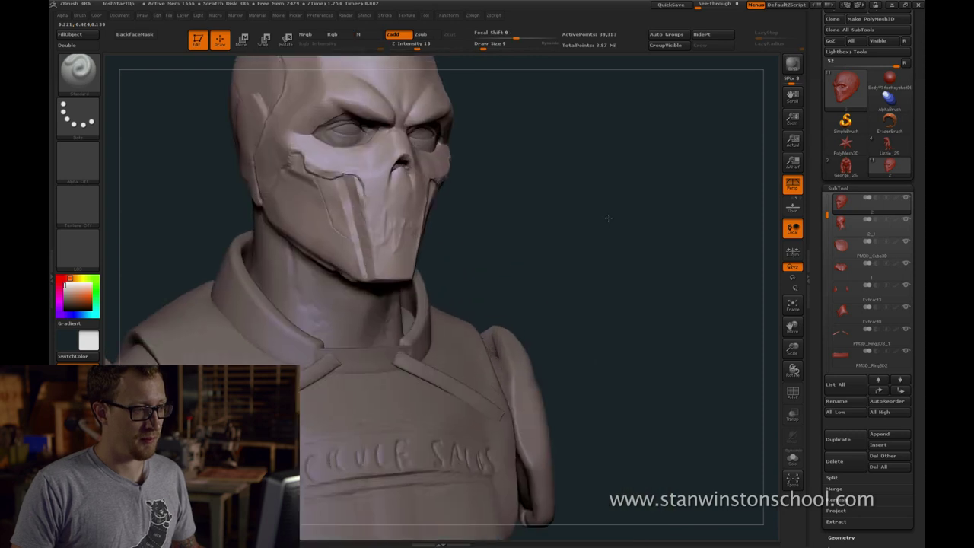
left_click_drag(607, 218, 487, 189)
key("shift")
mouse_move(647, 185)
left_mouse_down()
mouse_move(592, 186)
mouse_move(617, 189)
mouse_move(596, 195)
left_mouse_up()
key("b")
key("d")
key("s")
key("s")
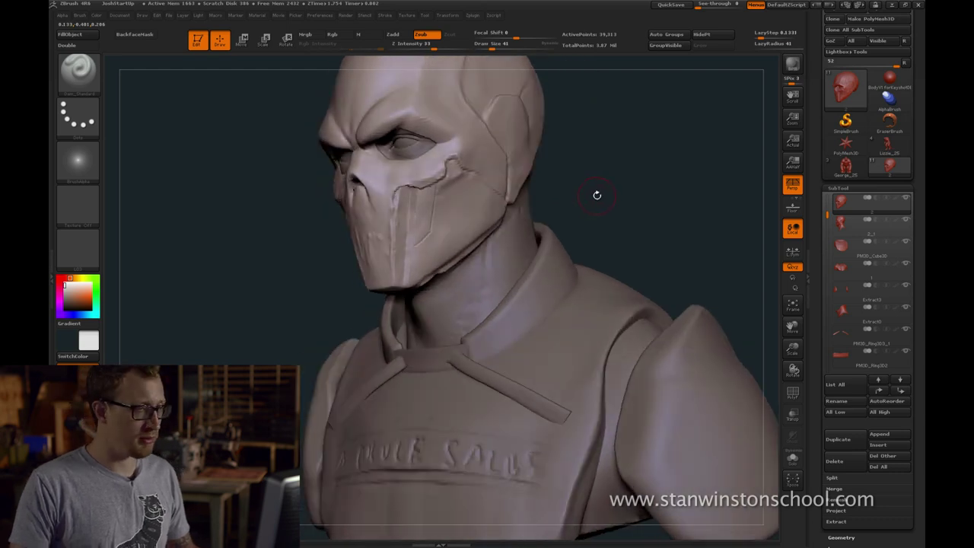
Deepen the mask seam from the cheek toward the ear with Dam_Standard at draw size 31
key("1")
key("2")
key("3")
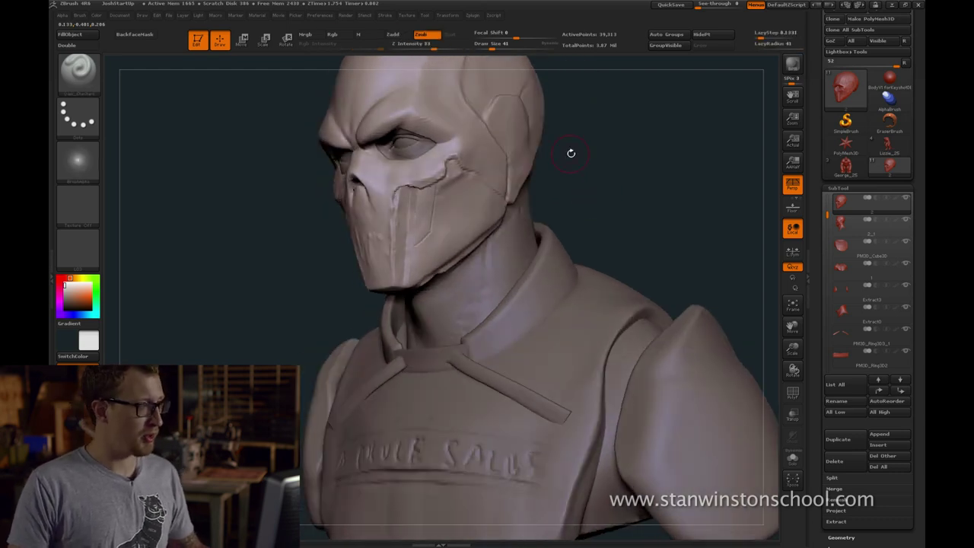
key("4")
mouse_move(575, 141)
left_mouse_down()
mouse_move(609, 176)
mouse_move(466, 233)
left_mouse_up()
key("b")
key("d")
key("s")
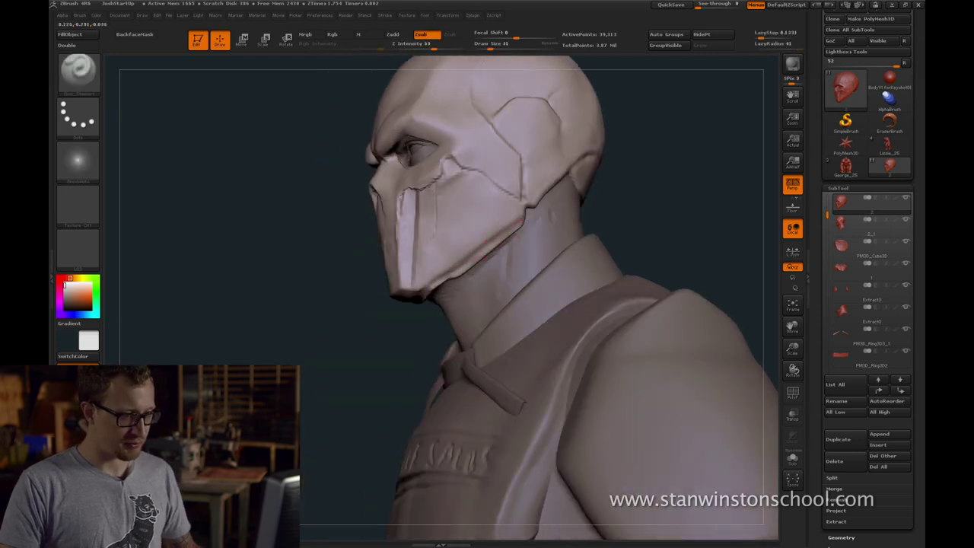
left_click_drag(522, 222, 524, 219)
Carve the underside edge of the mask's jaw with Dam_Standard at draw size 29 and smooth it
mouse_move(386, 340)
left_mouse_down()
mouse_move(411, 327)
mouse_move(400, 320)
mouse_move(449, 282)
left_mouse_up()
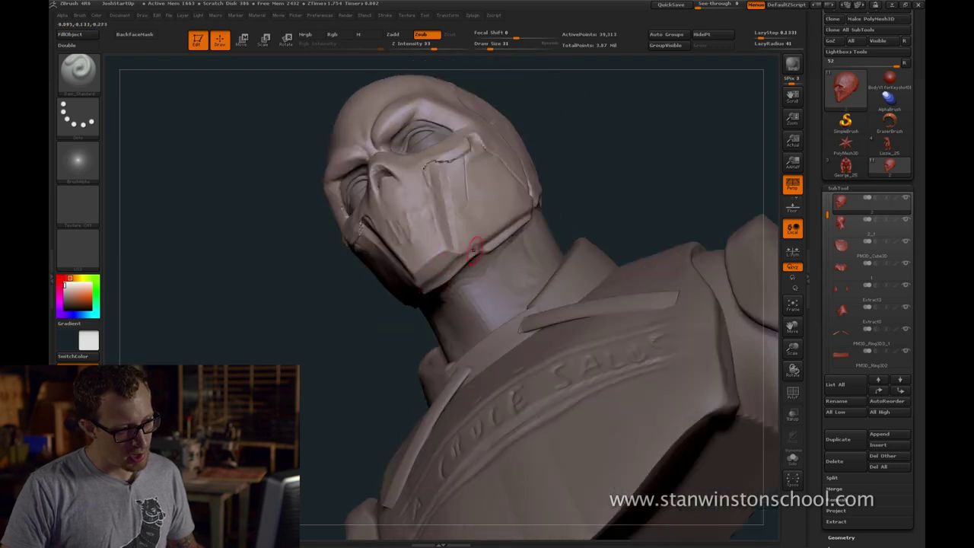
left_click_drag(619, 167, 670, 107)
left_click_drag(553, 161, 457, 255)
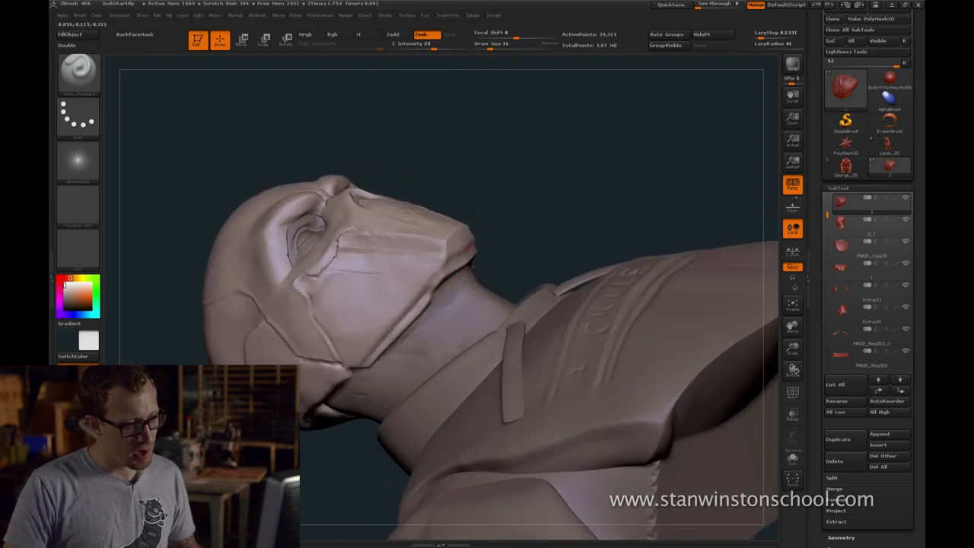
left_click_drag(527, 239, 502, 236)
left_click_drag(418, 303, 450, 259)
key("b")
key("d")
key("s")
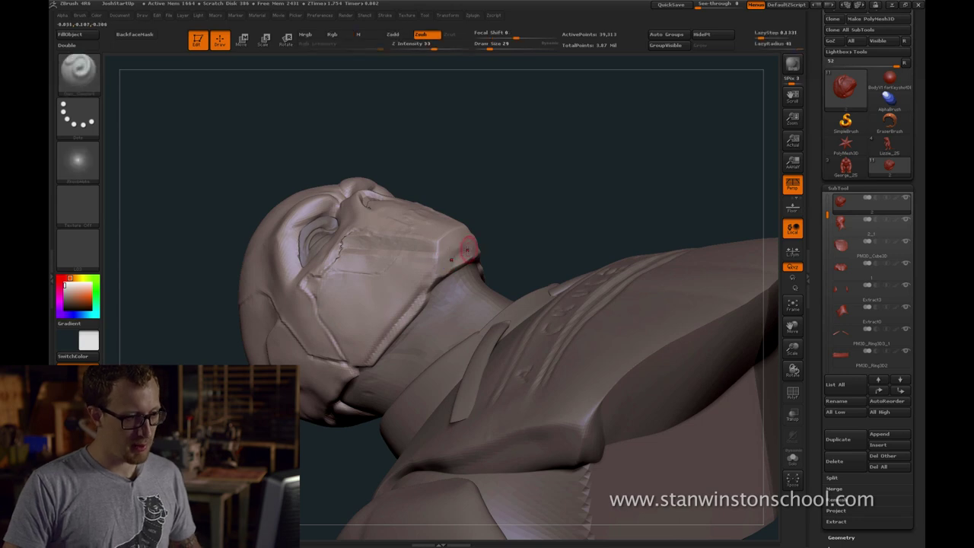
left_click_drag(526, 232, 506, 237)
left_click_drag(454, 273, 438, 281, "shift")
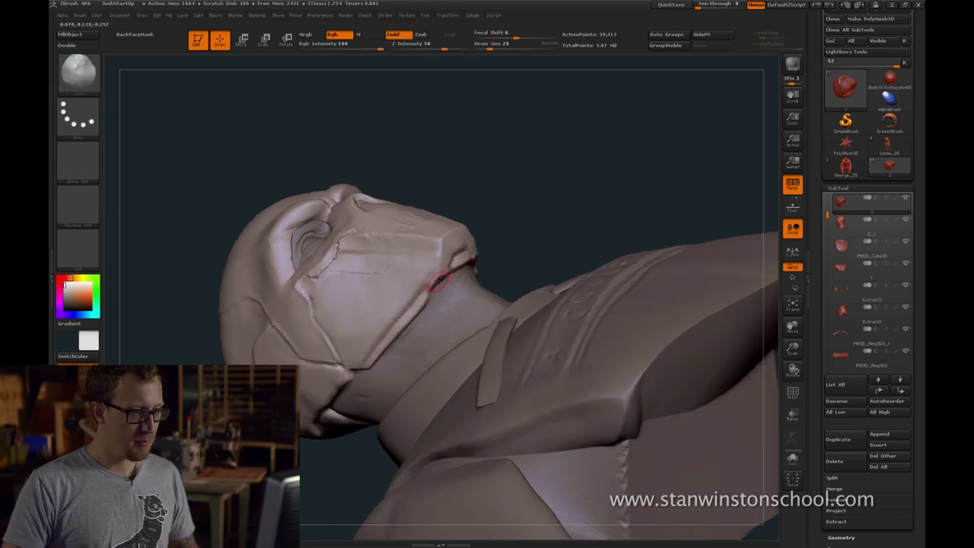
Sharpen the mask's jaw edge near the chin with Dam_Standard at draw size 25
key("b")
key("d")
key("s")
mouse_move(527, 237)
left_mouse_down()
mouse_move(494, 242)
mouse_move(518, 245)
left_mouse_up()
key("s")
left_click_drag(457, 290, 454, 291)
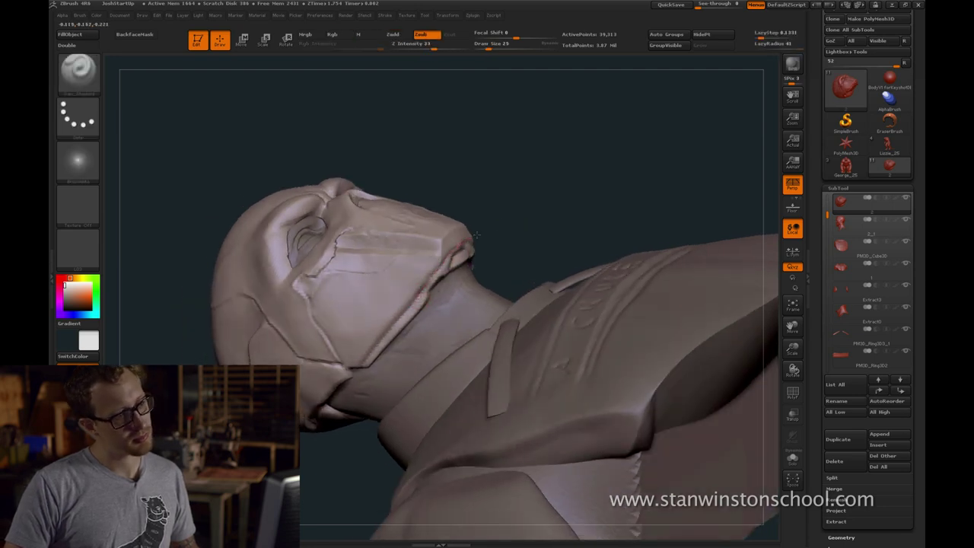
Select and isolate the neck subtool, and hide the stray fragments floating beside it
left_click_drag(477, 235, 324, 263)
key("f")
key("f")
left_click_drag(651, 269, 499, 246)
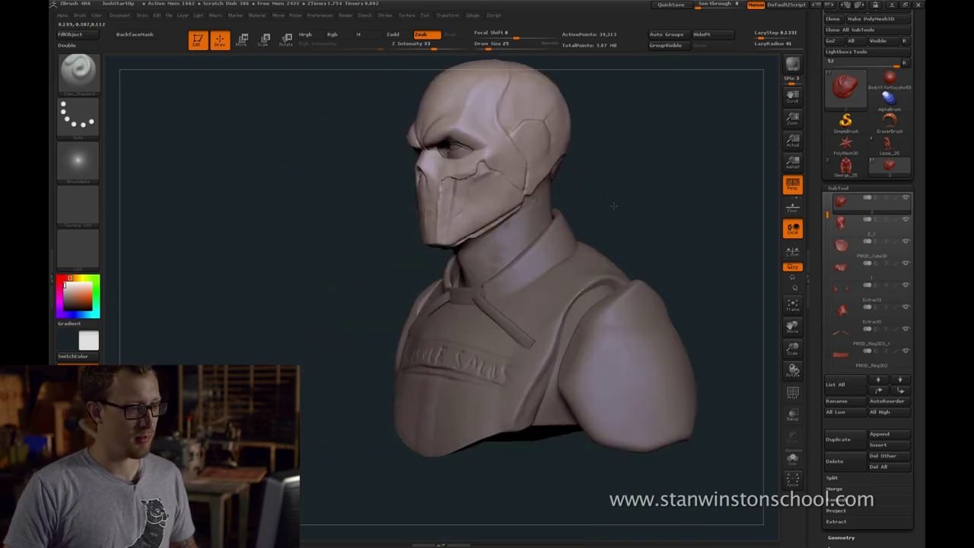
mouse_move(614, 206)
left_mouse_down("alt")
mouse_move(559, 247)
mouse_move(587, 260)
mouse_move(640, 259)
mouse_move(631, 254)
mouse_move(662, 220)
mouse_move(680, 220)
mouse_move(555, 283)
mouse_move(542, 279)
mouse_move(600, 297)
left_mouse_up("alt")
left_click(486, 256, "alt")
key("alt+s")
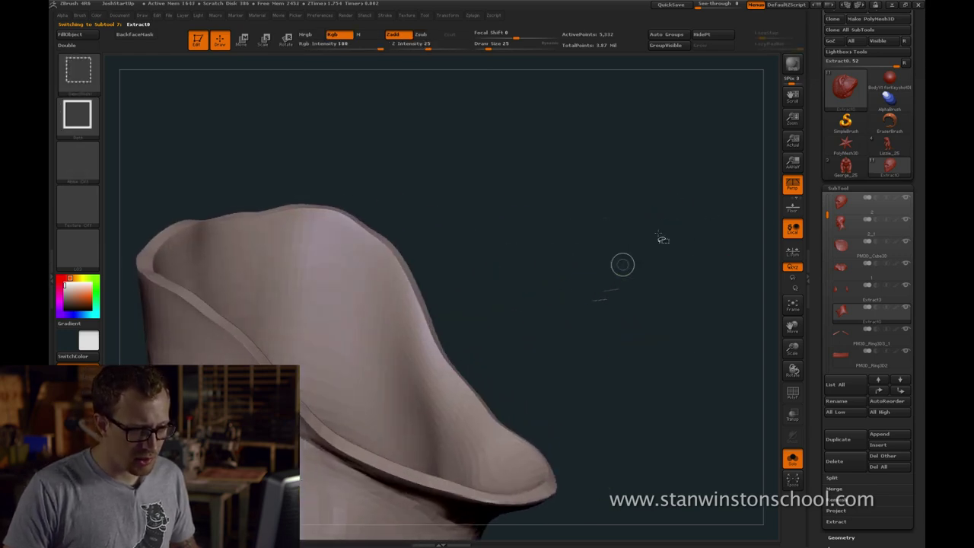
left_click_drag(670, 220, 534, 326, "ctrl+alt+shift")
mouse_move(659, 305)
left_mouse_down()
mouse_move(673, 290)
mouse_move(758, 301)
left_mouse_up()
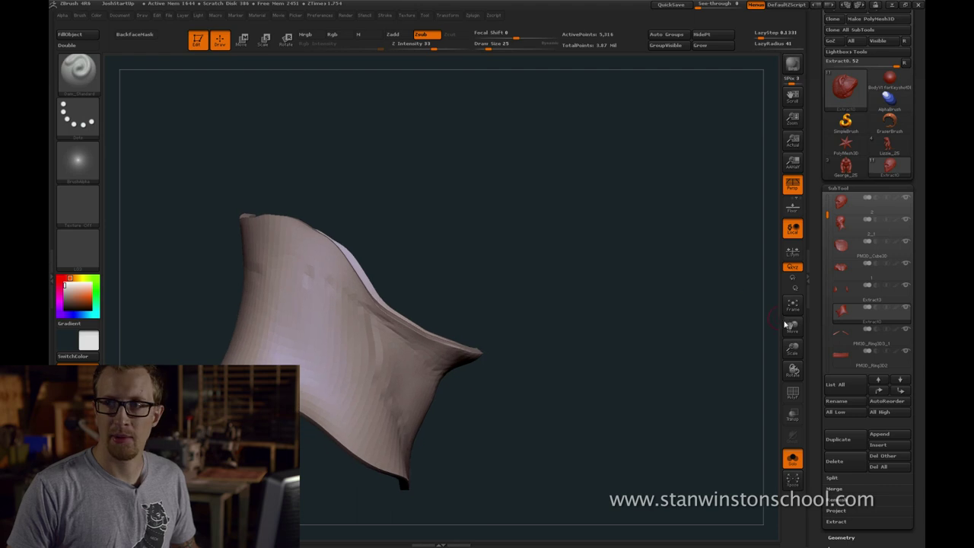
Delete the neck mesh's hidden geometry and show the whole character again
scroll(837, 278, "down", 5)
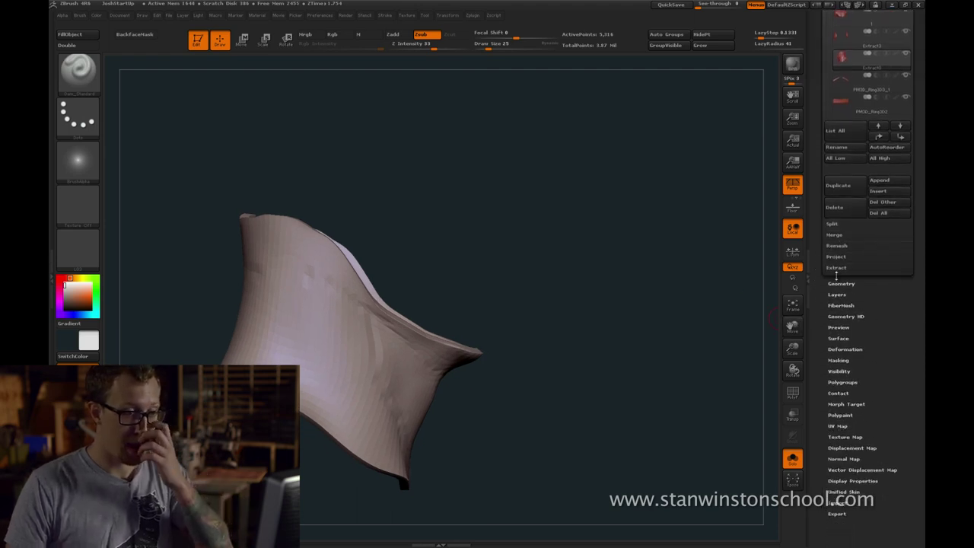
left_click(841, 284)
left_click(851, 169)
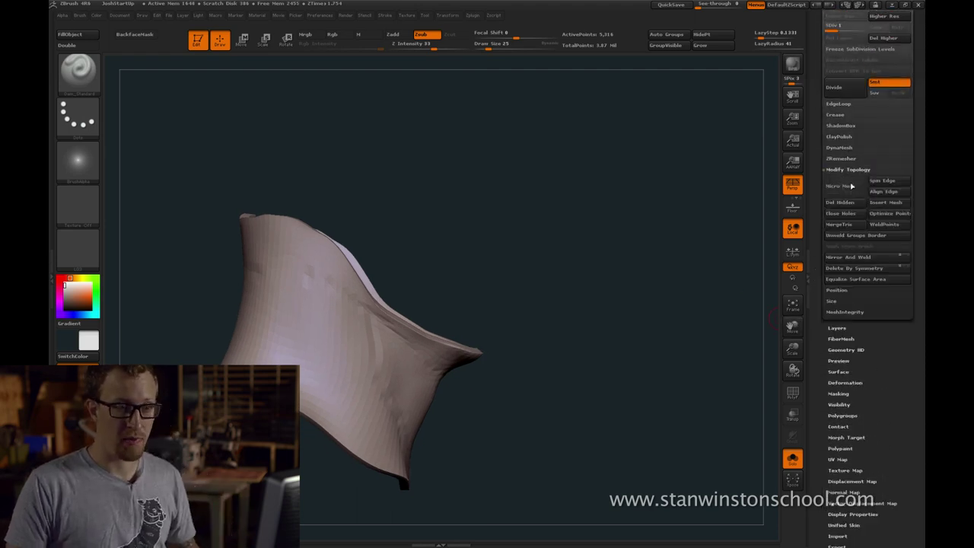
left_click(849, 202)
left_click(842, 170)
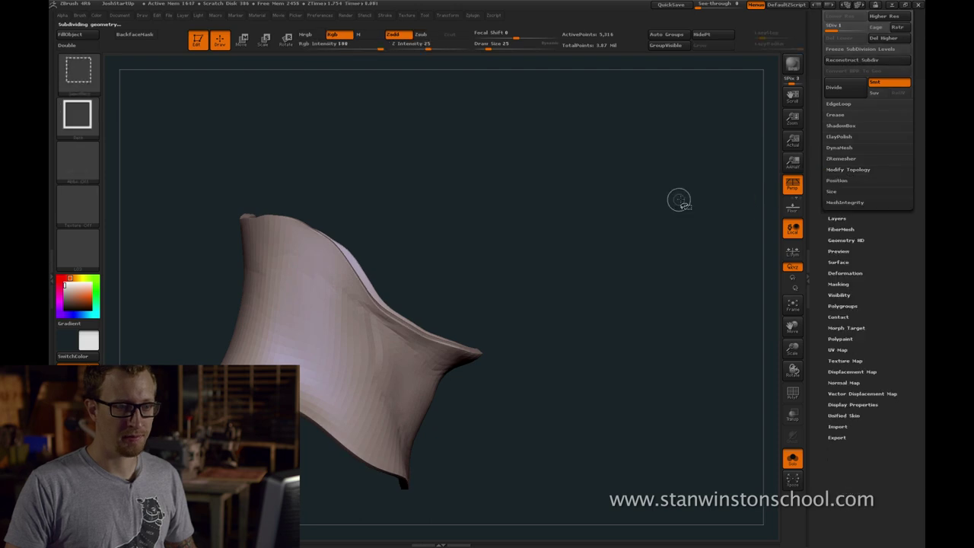
scroll(838, 264, "up", 4)
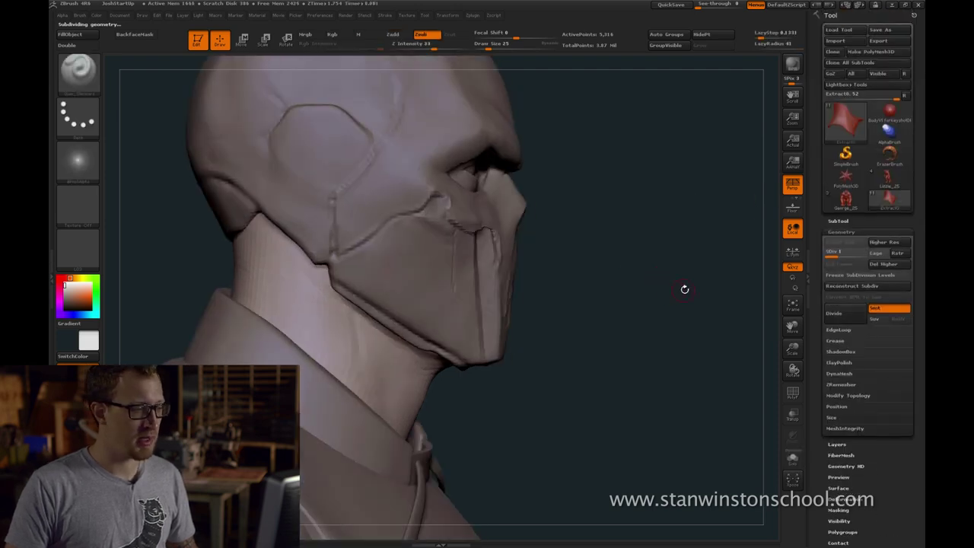
Raise the neck to subdivision level 3 and carve its front muscle lines with Dam_Standard
key("f")
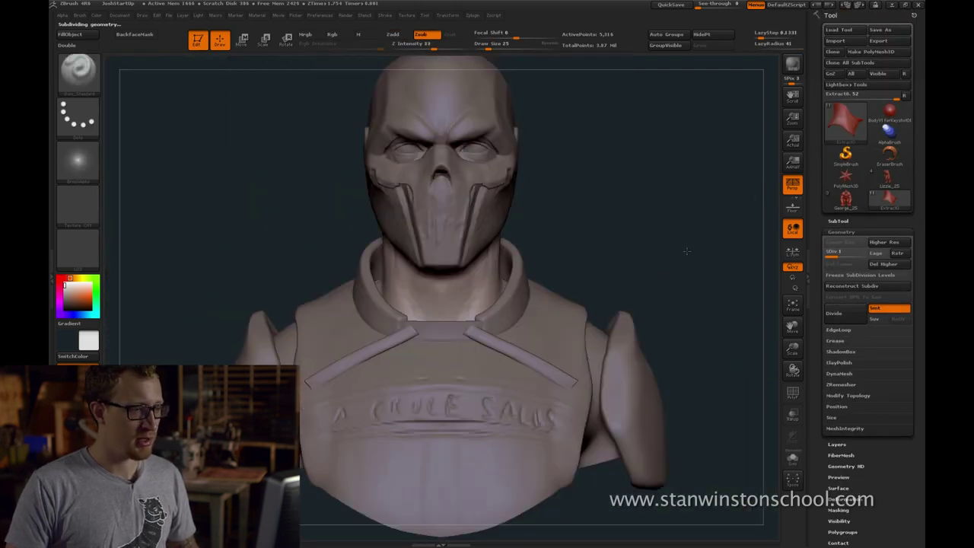
left_click_drag(686, 251, 584, 274, "alt")
key("ctrl+d")
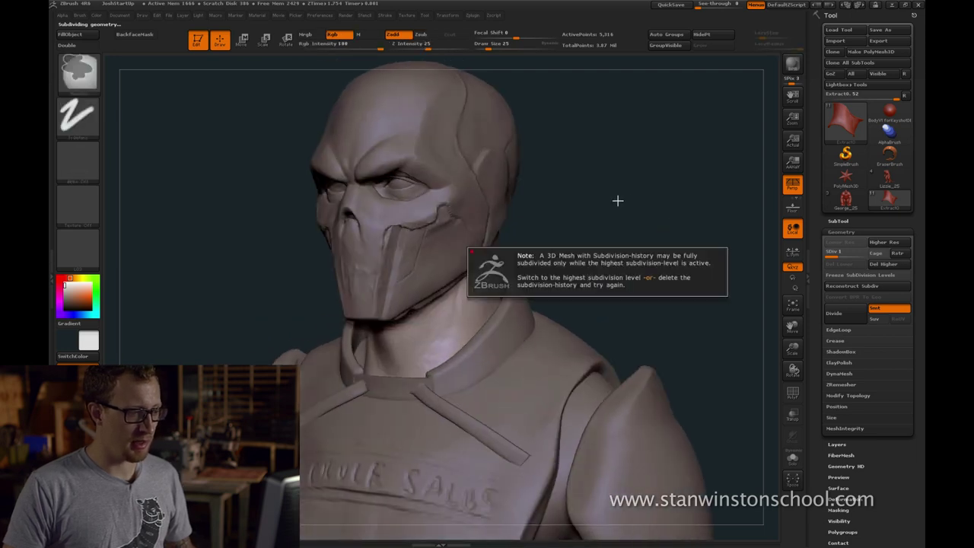
key("shift")
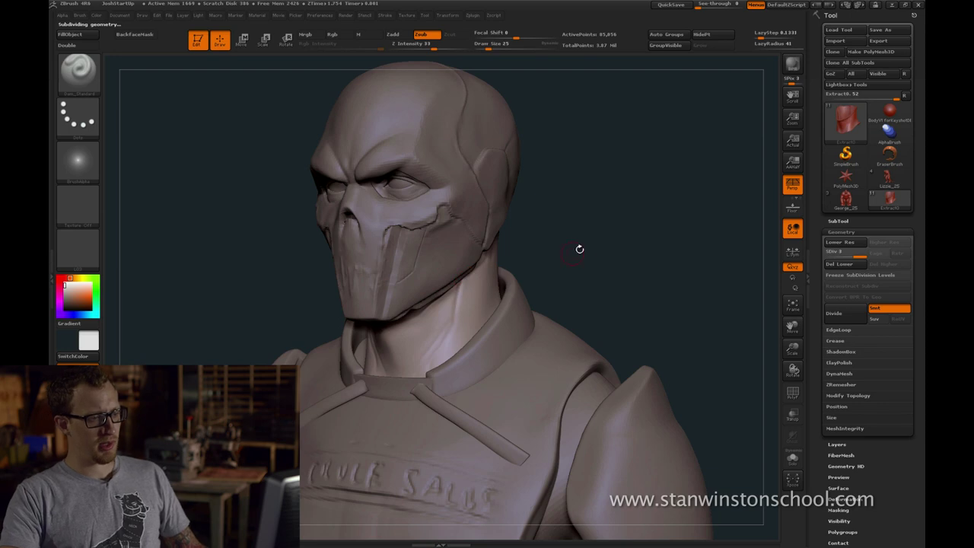
left_click_drag(580, 249, 461, 289)
mouse_move(451, 346)
left_mouse_down()
mouse_move(474, 322)
mouse_move(451, 326)
left_mouse_up()
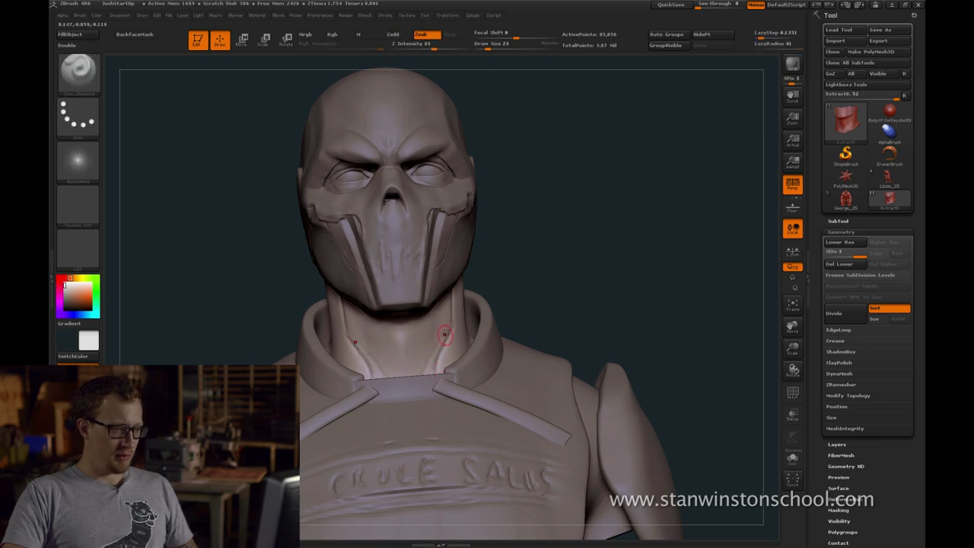
mouse_move(506, 306)
left_mouse_down()
mouse_move(562, 261)
mouse_move(438, 334)
left_mouse_up()
Build up the neck muscles with ClayBuildup at draw size 37, then lower the neck to subdivision level 2
key("b")
key("c")
key("b")
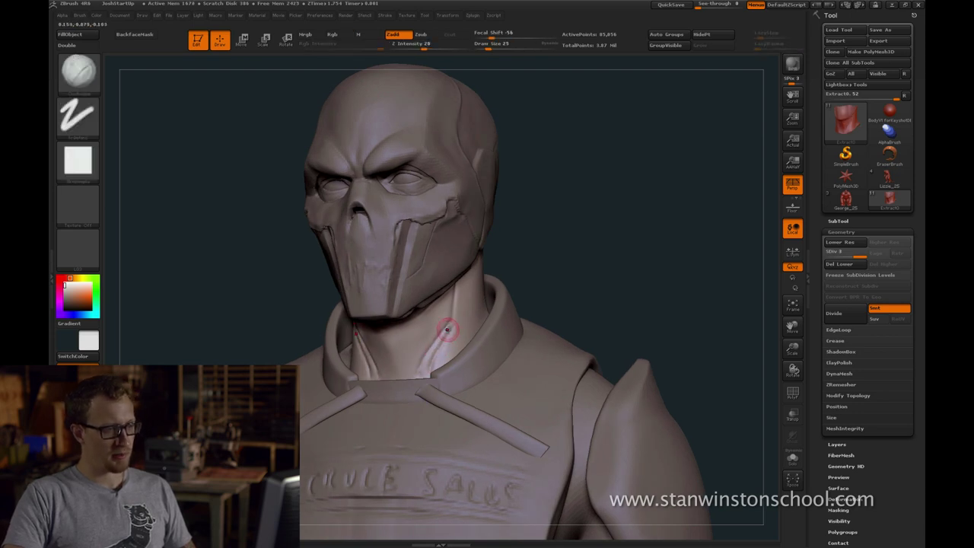
key("s")
left_click_drag(447, 330, 444, 330)
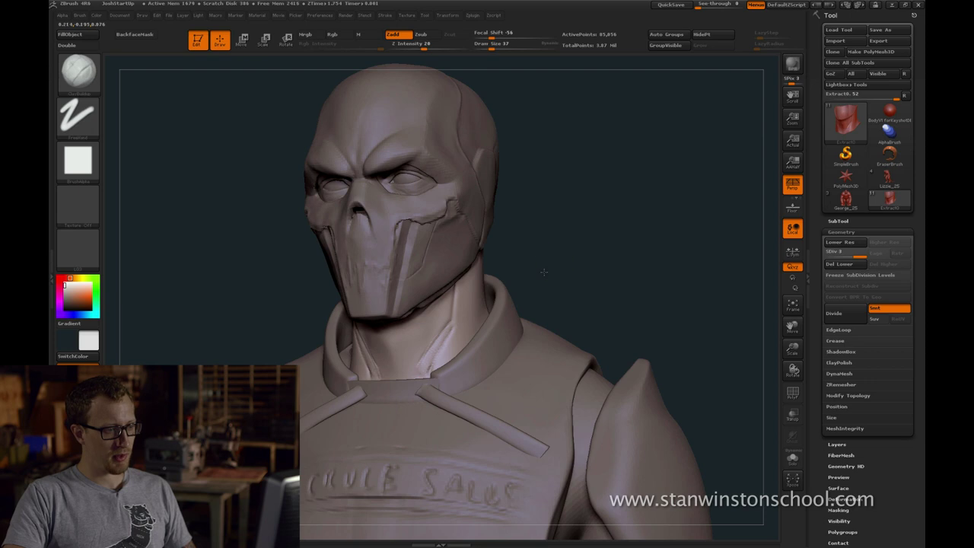
left_click_drag(545, 272, 521, 268)
key("s")
left_click_drag(449, 337, 445, 338)
mouse_move(548, 233)
left_mouse_down()
mouse_move(568, 276)
mouse_move(554, 324)
left_mouse_up()
key("shift+d")
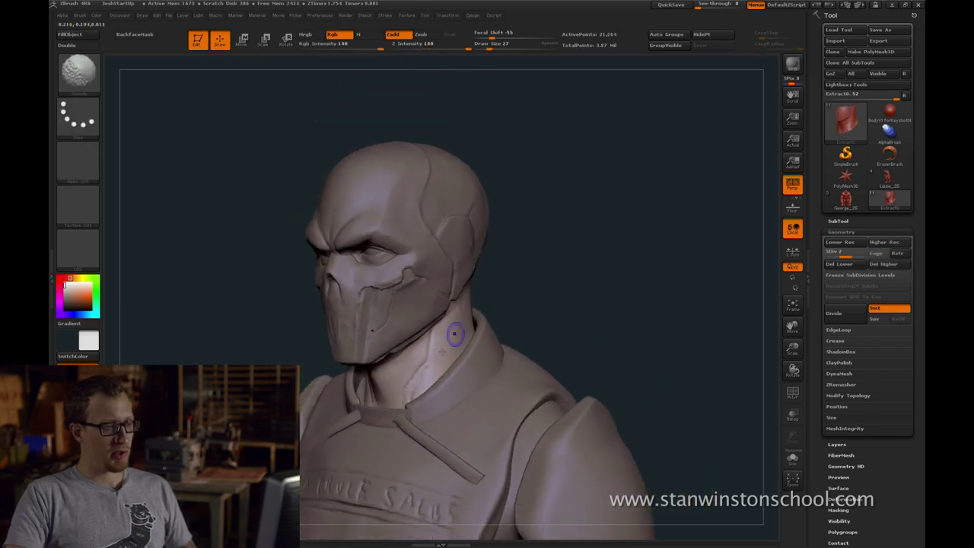
Rework the muscle line on the side of the neck with Dam_Standard at subdivision level 2
key("shift+d")
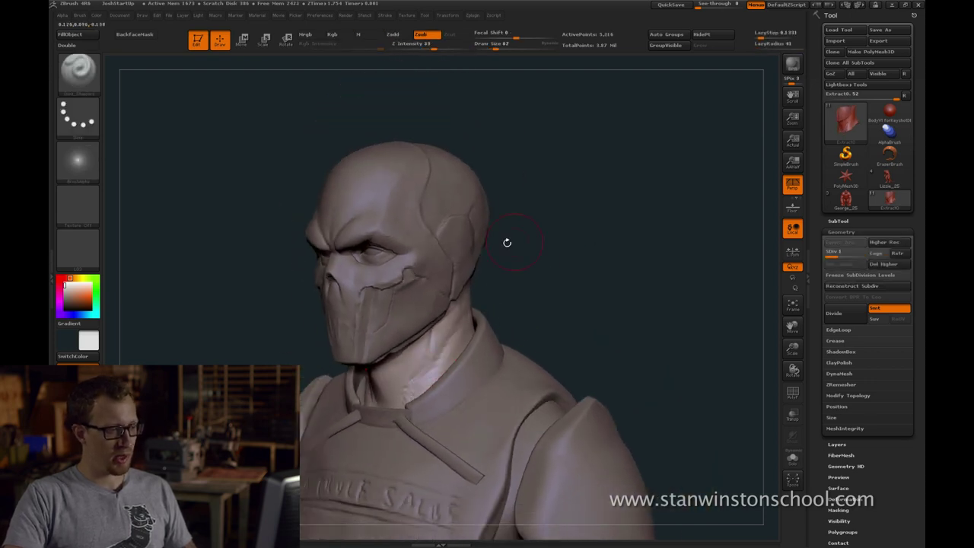
key("d")
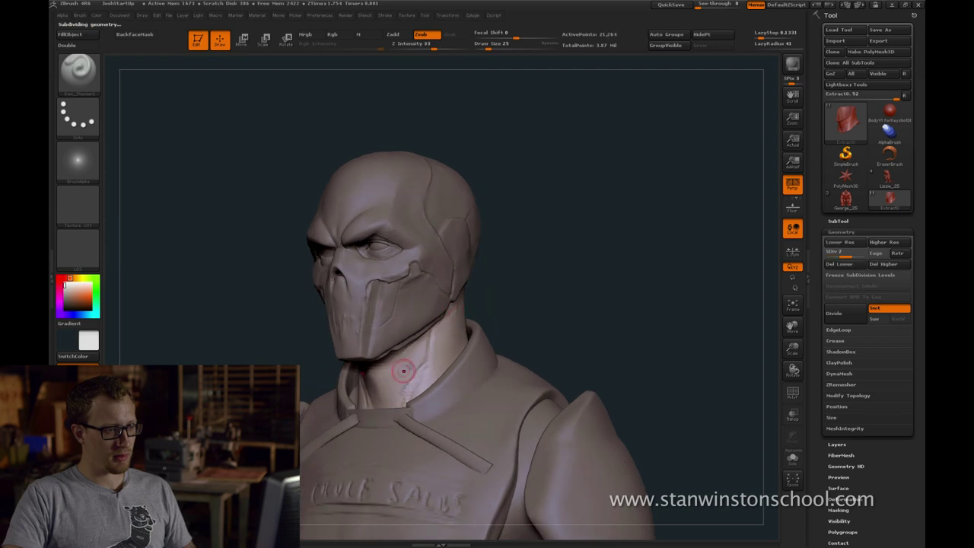
mouse_move(404, 372)
left_mouse_down()
mouse_move(413, 359)
mouse_move(403, 377)
left_mouse_up()
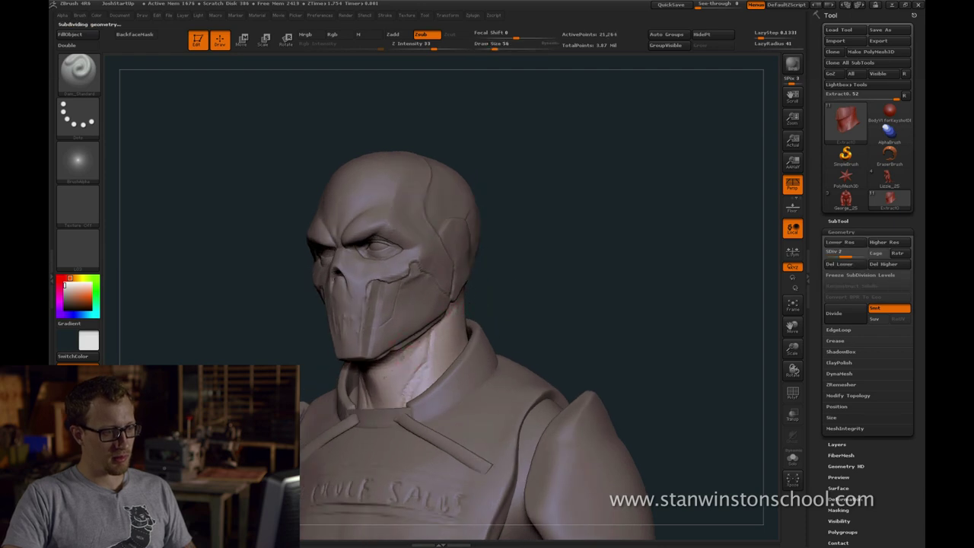
mouse_move(503, 284)
left_mouse_down()
mouse_move(469, 291)
mouse_move(506, 302)
mouse_move(524, 268)
mouse_move(527, 304)
left_mouse_up()
key("s")
key("s")
left_click_drag(447, 338, 452, 337)
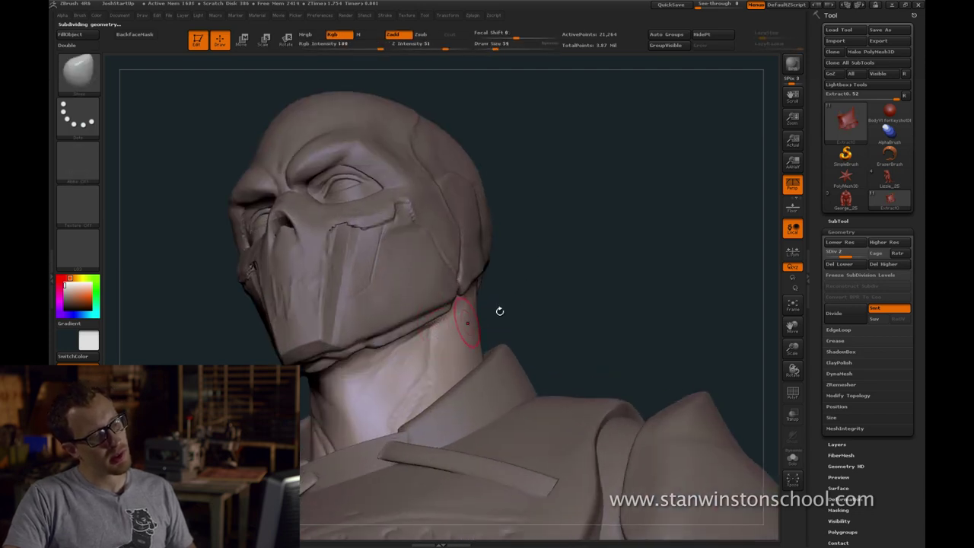
Switch to ClayBuildup at draw size 41 and raise the neck to subdivision level 3
mouse_move(500, 311)
left_mouse_down()
mouse_move(474, 326)
mouse_move(509, 320)
left_mouse_up()
key("s")
key("b")
key("c")
key("b")
left_click_drag(525, 288, 574, 309)
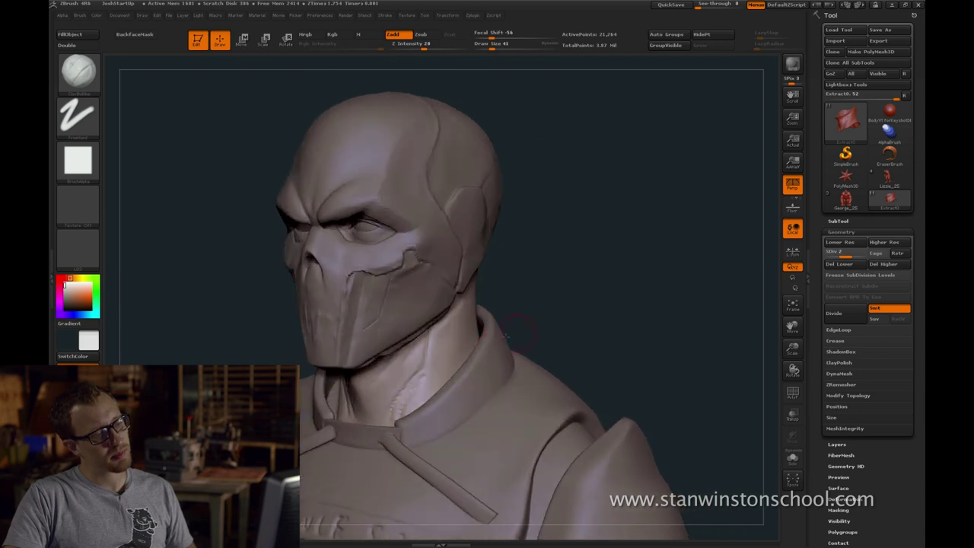
key("d")
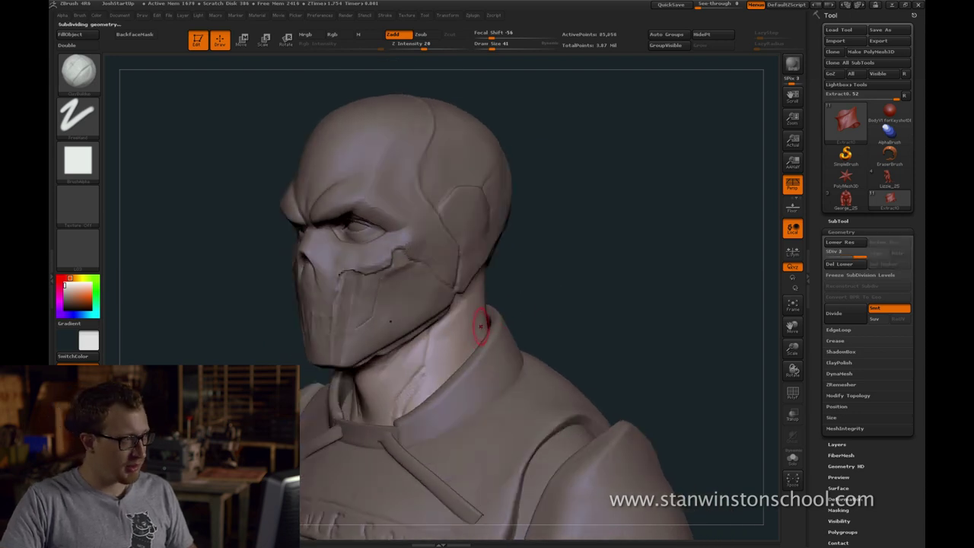
Change the sculpting brush to Dam_Standard and then to Standard, with a draw size of 35
key("b")
key("d")
key("s")
key("b")
key("s")
key("t")
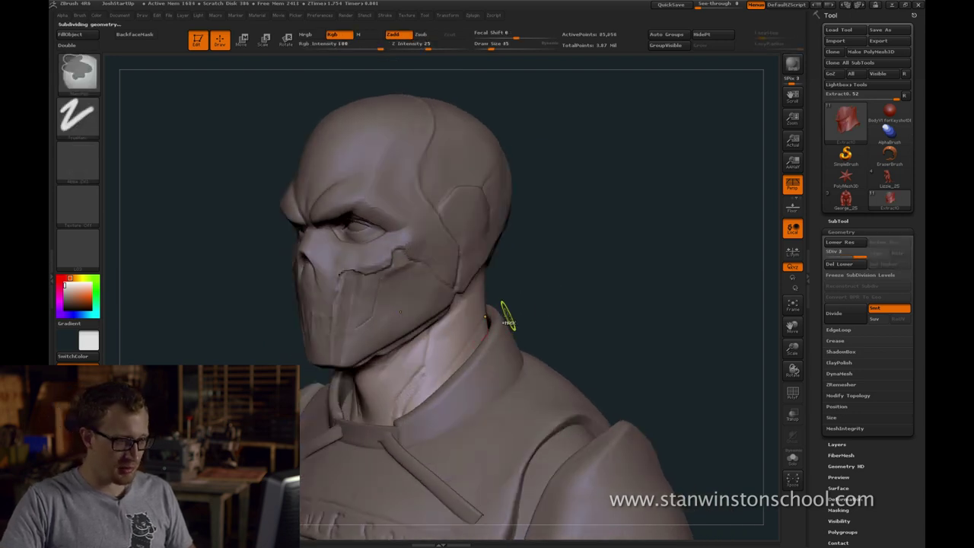
Hide the collar subtools PM3D_Ring3D1 and PM3D_Ring3D2, and make the neck subtool active again
left_click(829, 222)
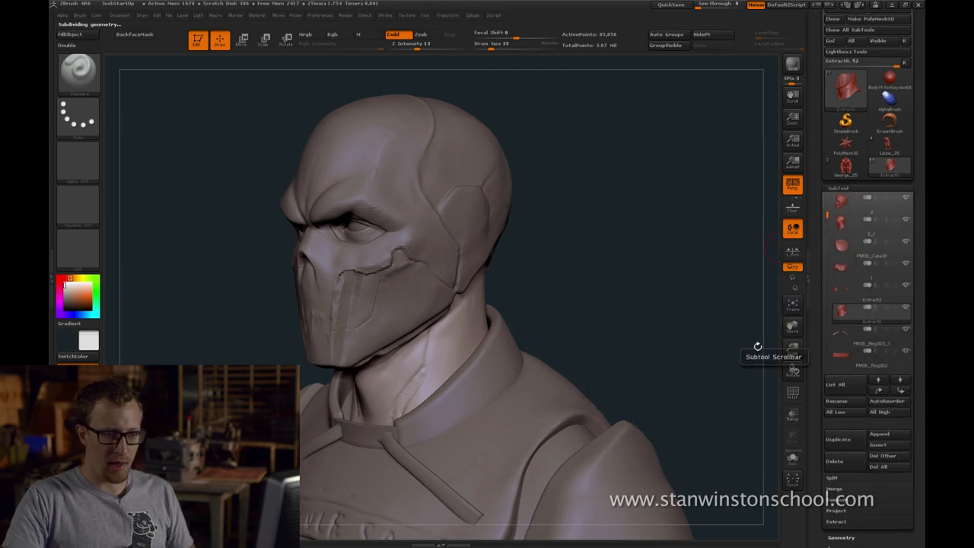
left_click(448, 371, "alt")
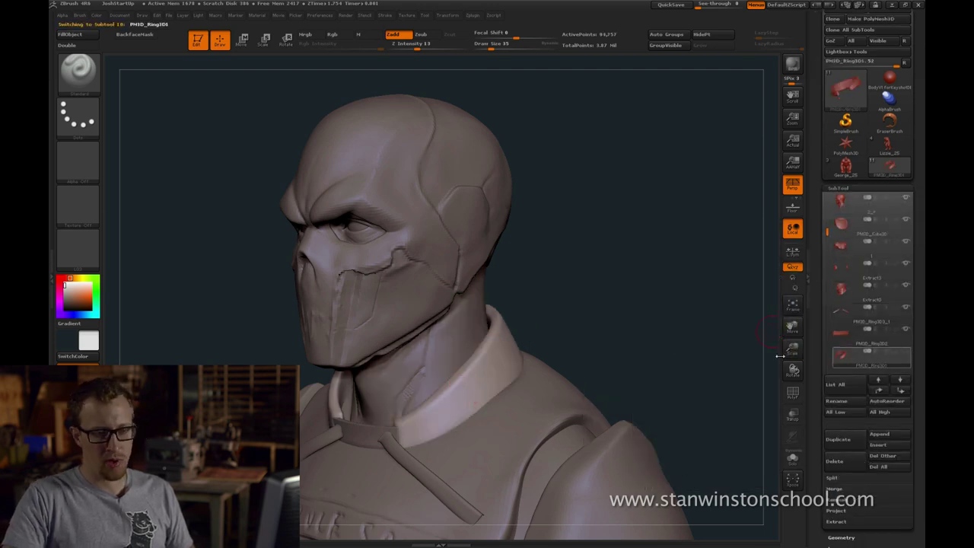
left_click(447, 366, "alt")
left_click(386, 428, "alt")
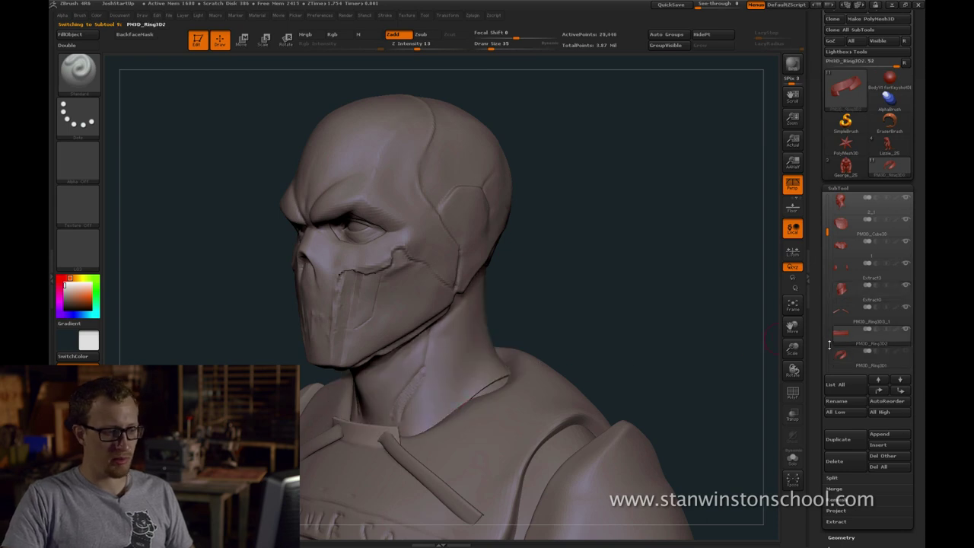
left_click(905, 329)
left_click(440, 339, "alt")
Set up the Standard brush for the neck with the soft round Alpha 39
mouse_move(598, 315)
left_mouse_down()
mouse_move(563, 315)
mouse_move(583, 306)
left_mouse_up()
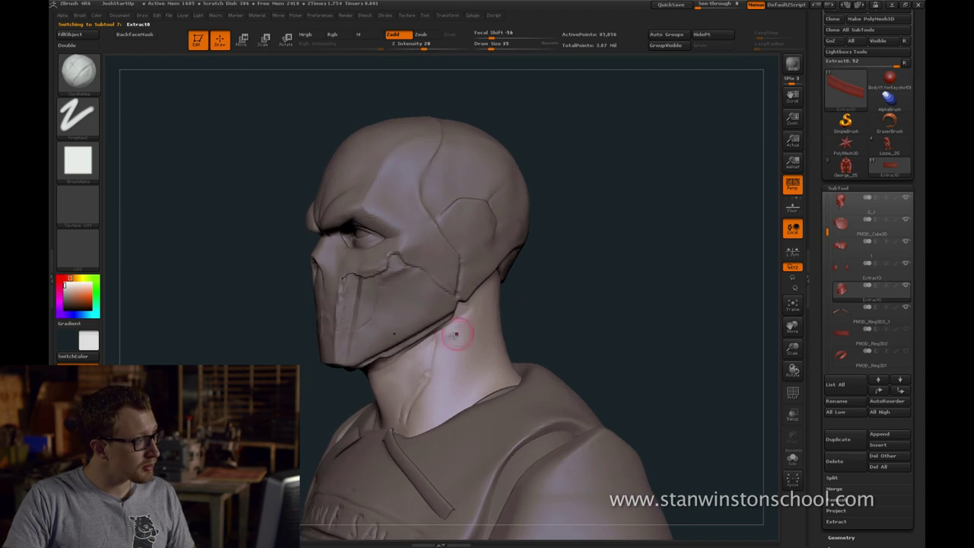
key("b")
key("s")
key("t")
key("s")
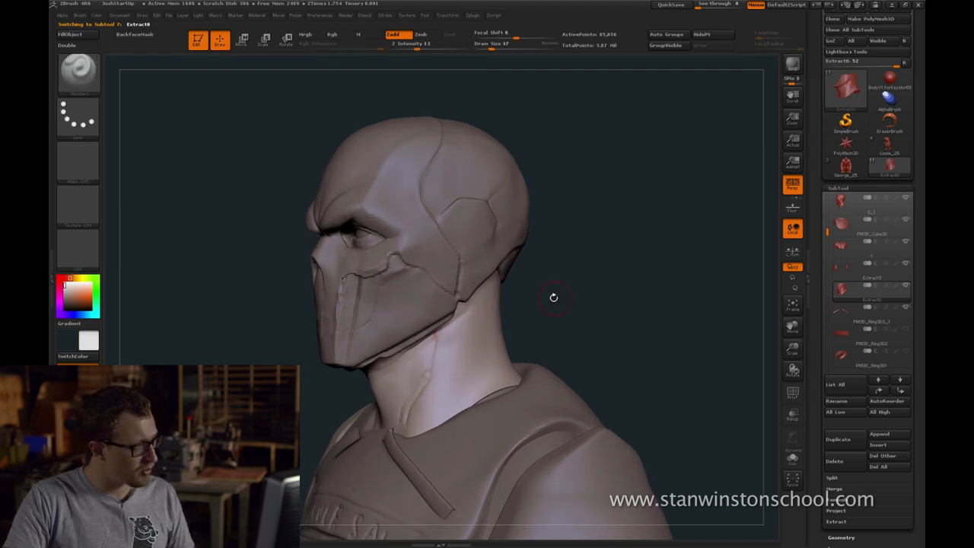
left_click(92, 161)
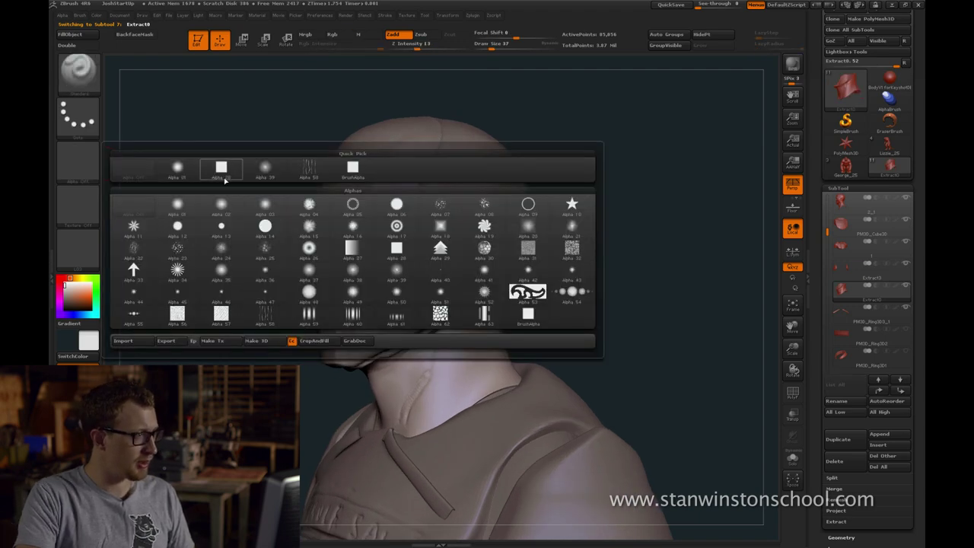
left_click(262, 172)
Build up and smooth the neck forms on the side and front with the Standard brush at draw sizes 35 and 49
left_click_drag(287, 179, 513, 308)
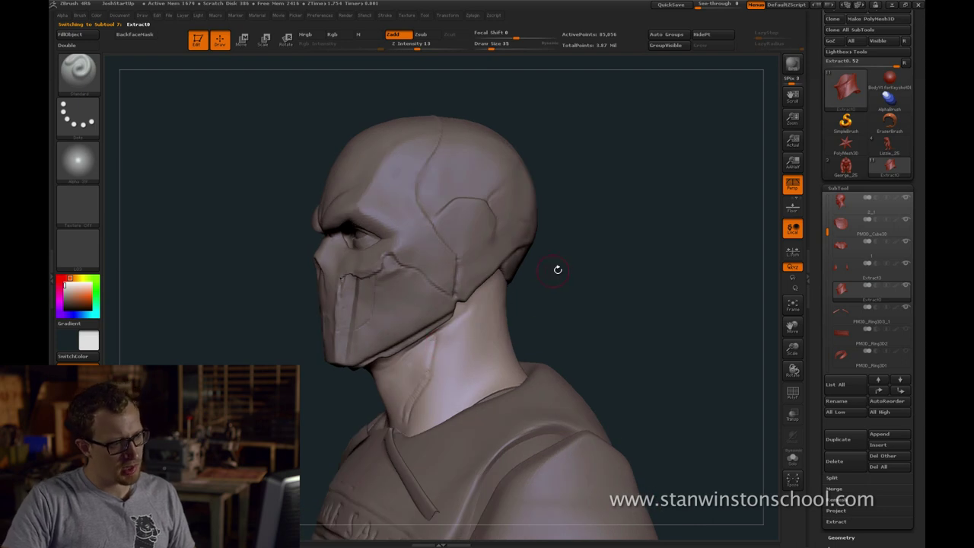
left_click_drag(557, 270, 482, 299)
left_click_drag(550, 281, 459, 307)
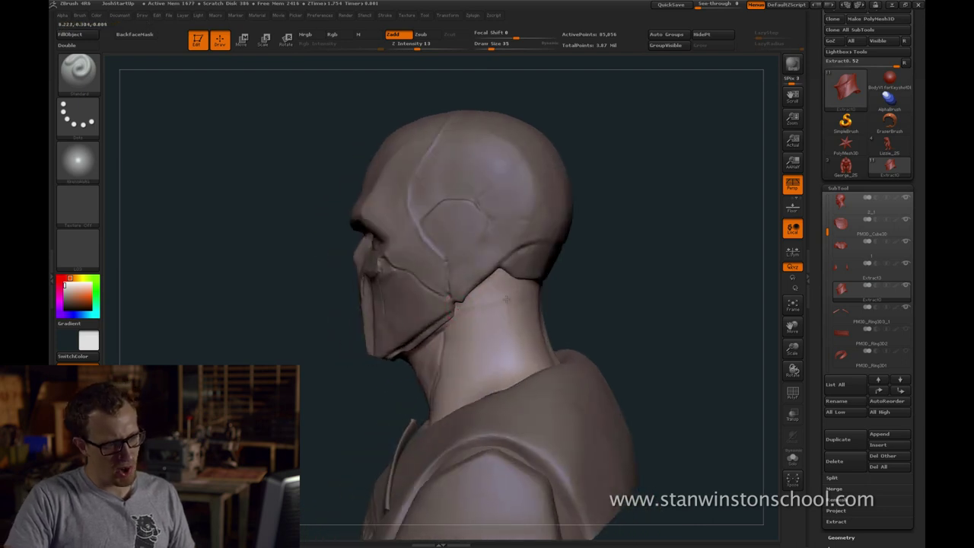
left_click_drag(501, 283, 581, 285, "shift")
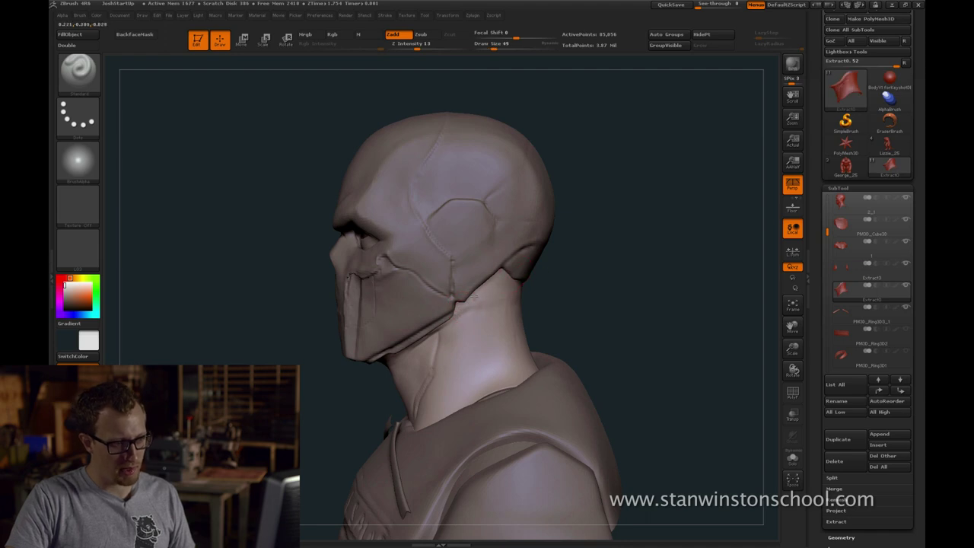
left_click_drag(542, 277, 634, 281)
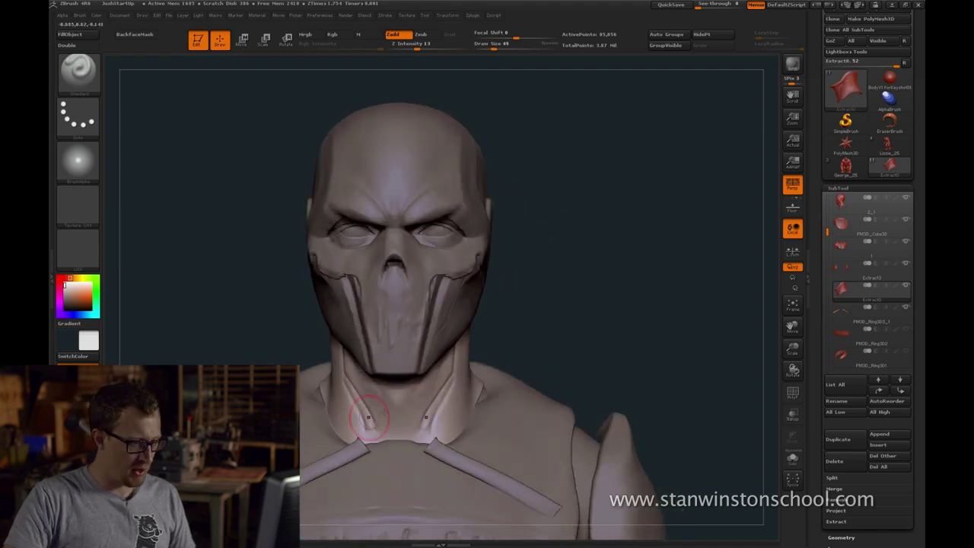
left_click_drag(400, 409, 424, 400, "shift")
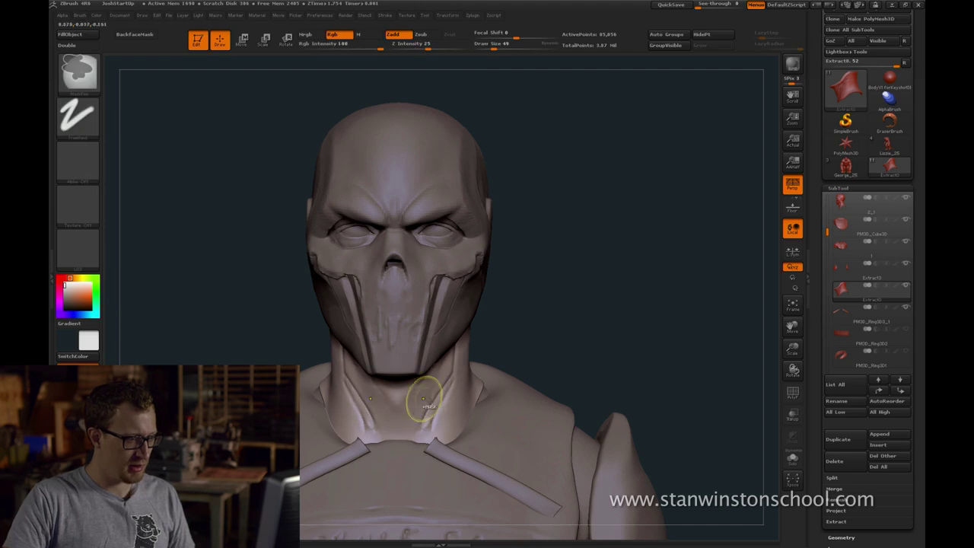
Sculpt the throat and neck muscles beneath the jaw with the Standard brush, reducing its draw size to 44
mouse_move(573, 348)
left_mouse_down("alt")
mouse_move(646, 295)
mouse_move(602, 292)
left_mouse_up("alt")
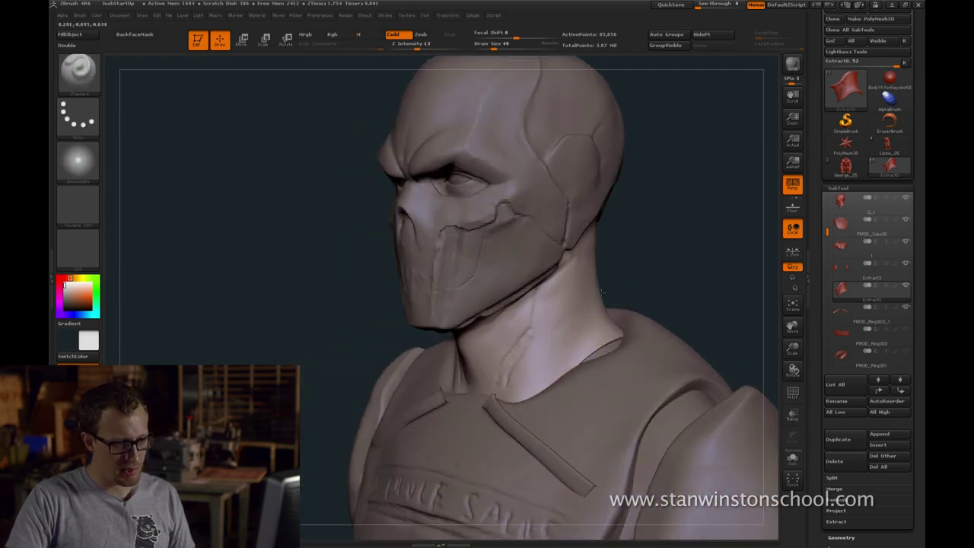
left_click_drag(639, 265, 657, 258, "shift")
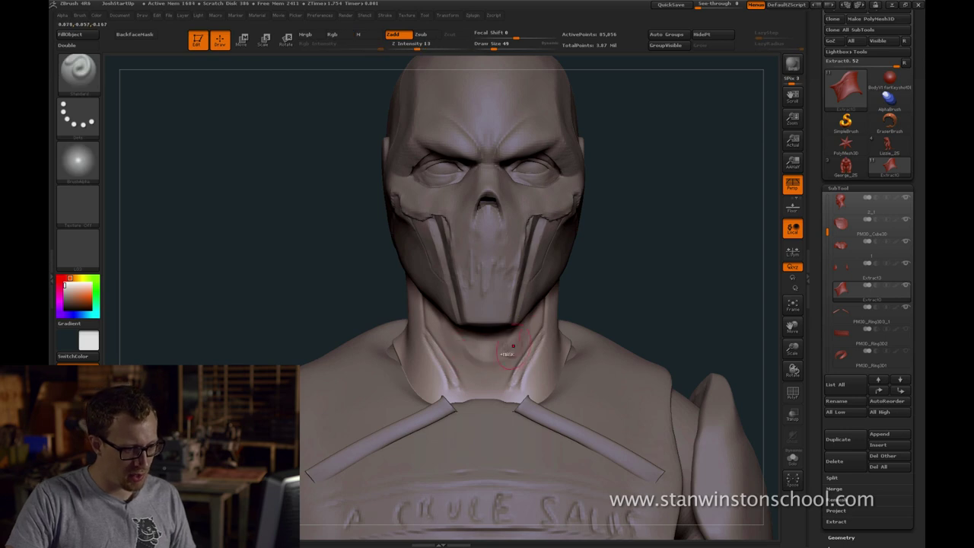
mouse_move(598, 290)
left_mouse_down()
mouse_move(659, 226)
mouse_move(544, 267)
left_mouse_up()
key("bracketleft")
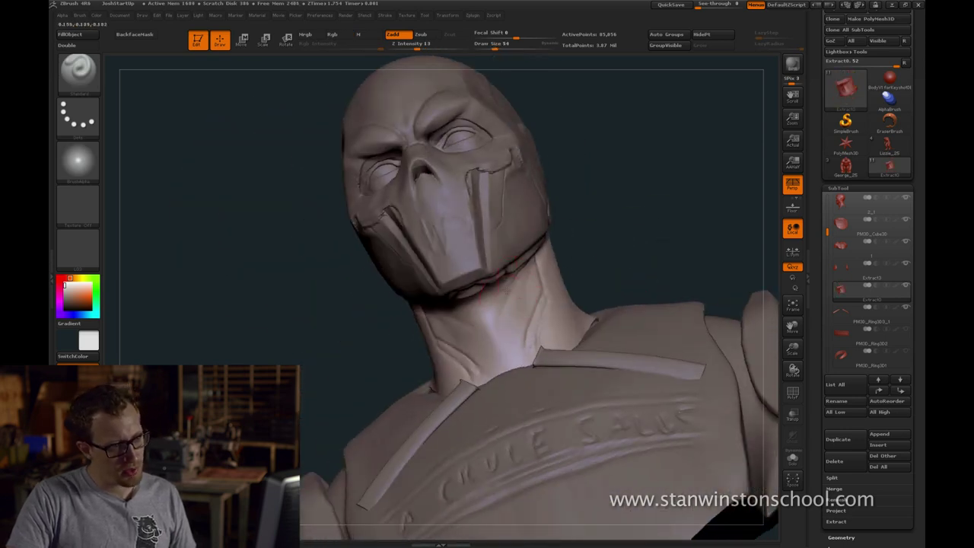
key("bracketleft")
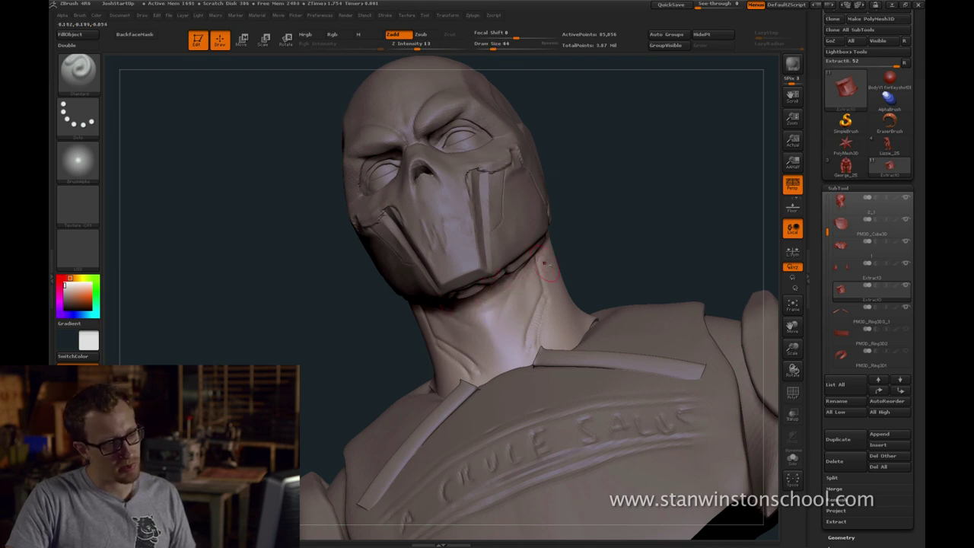
left_click_drag(367, 339, 475, 311)
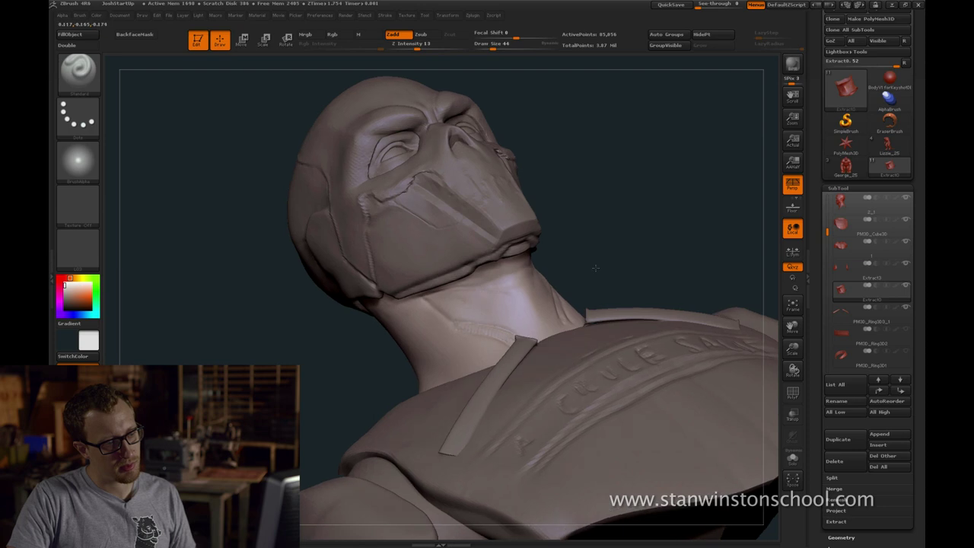
left_click_drag(628, 236, 549, 283)
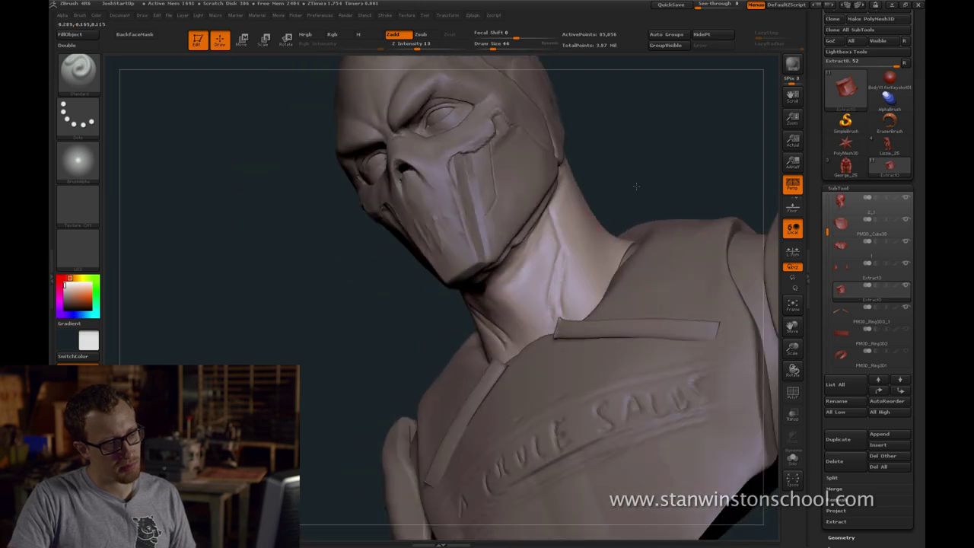
Enlarge the brush to draw size 62 and soften the side neck muscle below the jaw
mouse_move(636, 187)
left_mouse_down("shift")
mouse_move(661, 183)
mouse_move(609, 183)
left_mouse_up("shift")
key("bracketright")
key("bracketright")
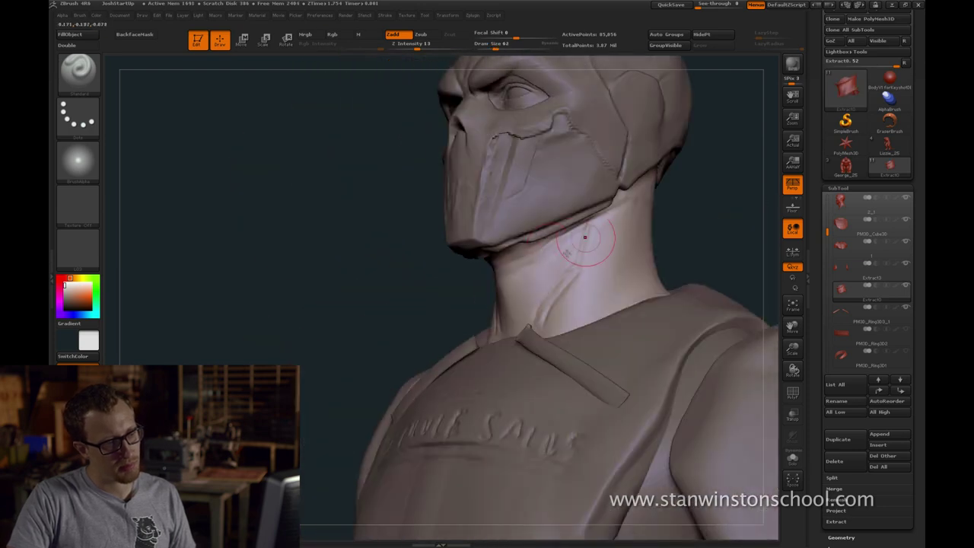
left_click_drag(543, 287, 560, 247, "shift")
left_click_drag(434, 275, 473, 264)
key("s")
left_click_drag(561, 250, 555, 250)
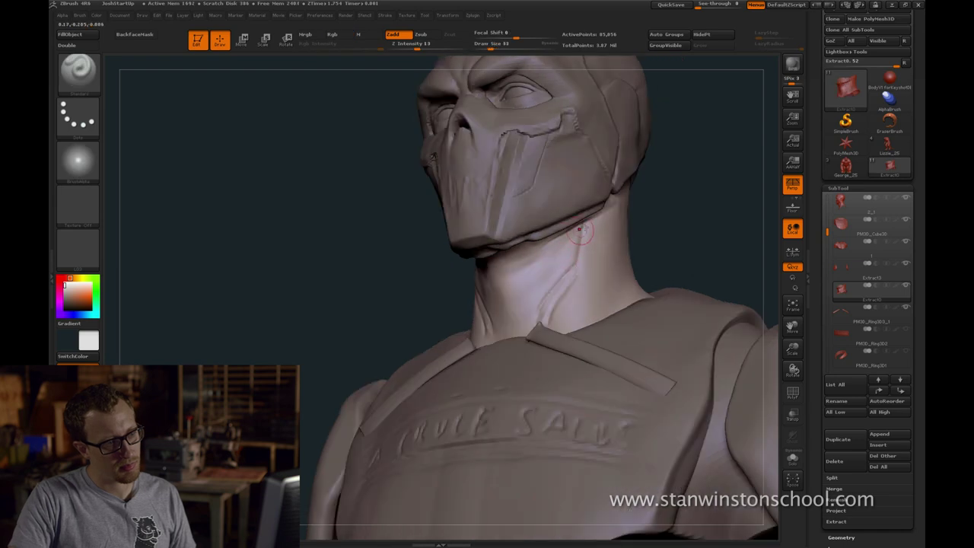
Define the side neck muscle up to the jaw using Standard with LazyMouse at draw size 35, and smooth its upper end
key("bracketleft")
key("bracketleft")
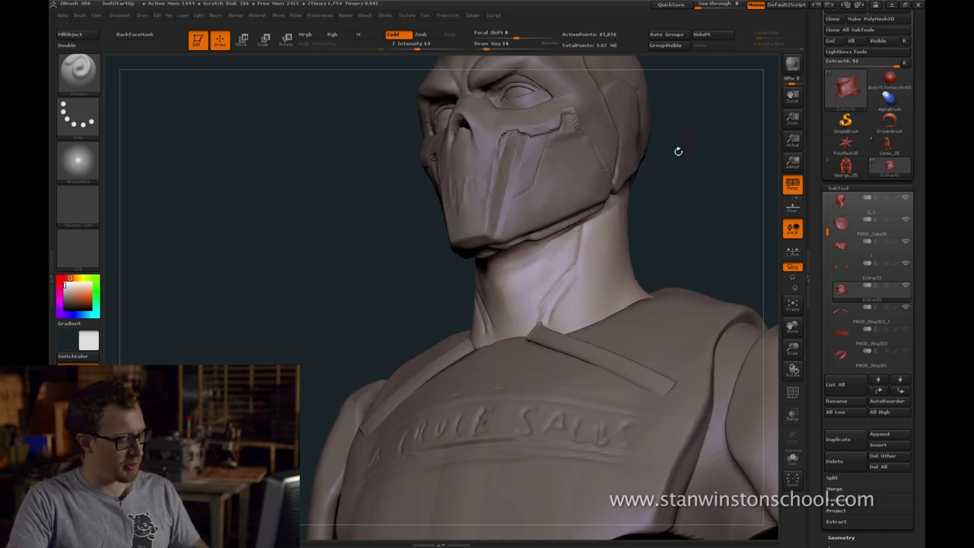
key("bracketright")
left_click_drag(711, 235, 508, 261)
left_click_drag(460, 281, 488, 274)
key("bracketright")
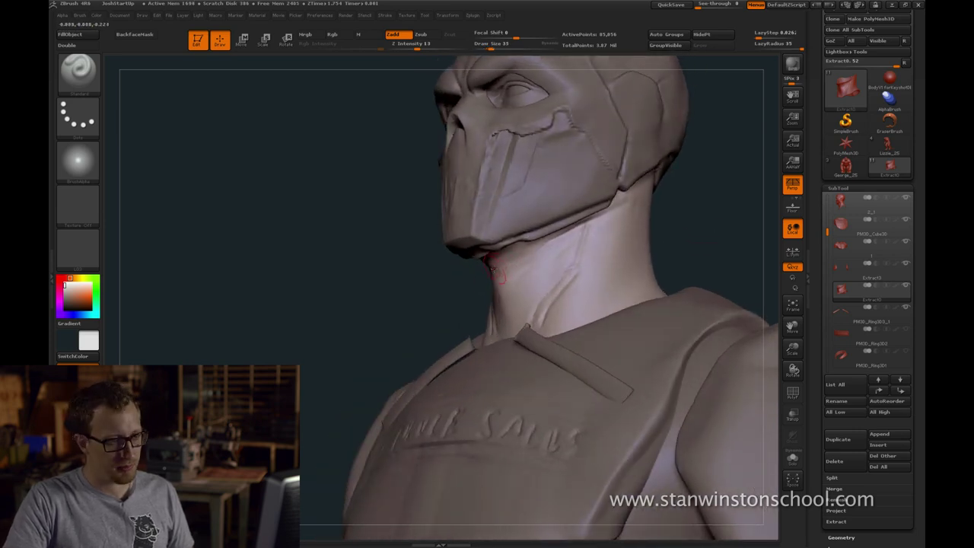
mouse_move(592, 226)
left_mouse_down("shift")
mouse_move(533, 250)
mouse_move(577, 233)
left_mouse_up("shift")
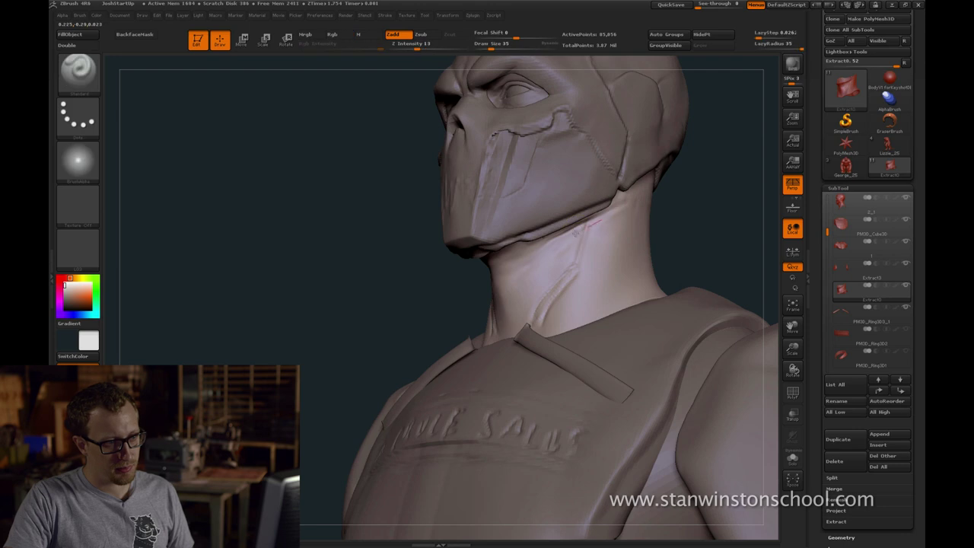
Shape the throat and the opposite side of the neck under the jaw at draw size 35
left_click_drag(437, 291, 571, 250)
left_click_drag(408, 245, 479, 258)
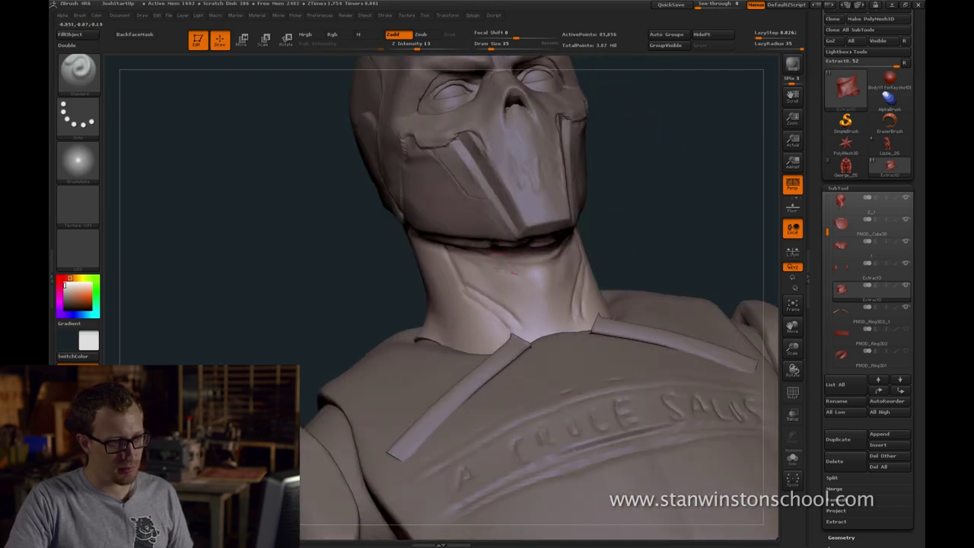
mouse_move(356, 232)
left_mouse_down()
mouse_move(676, 176)
mouse_move(519, 301)
mouse_move(577, 226)
left_mouse_up()
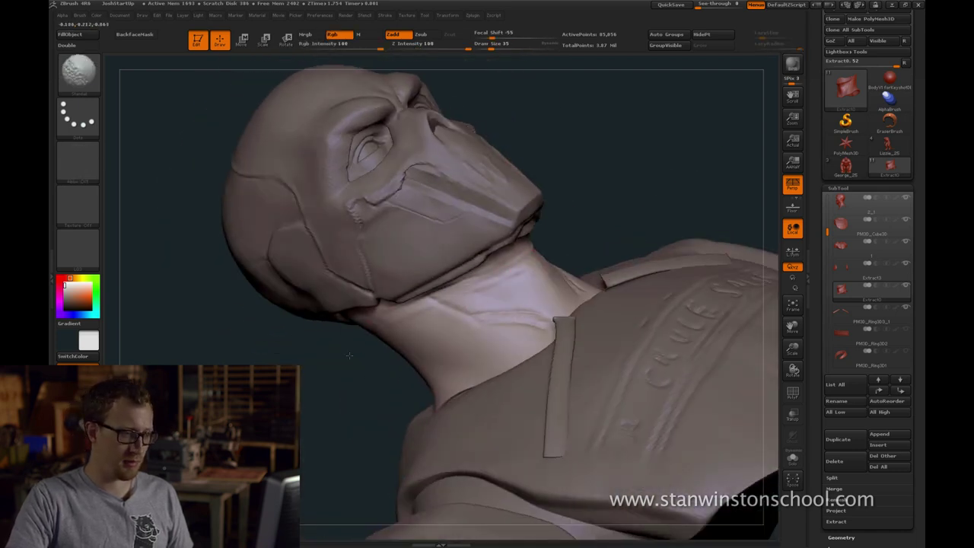
left_click_drag(349, 355, 318, 354)
Refine and smooth the skin and muscle forms beneath the chin and jaw with the Standard brush at draw size 27
key("bracketleft")
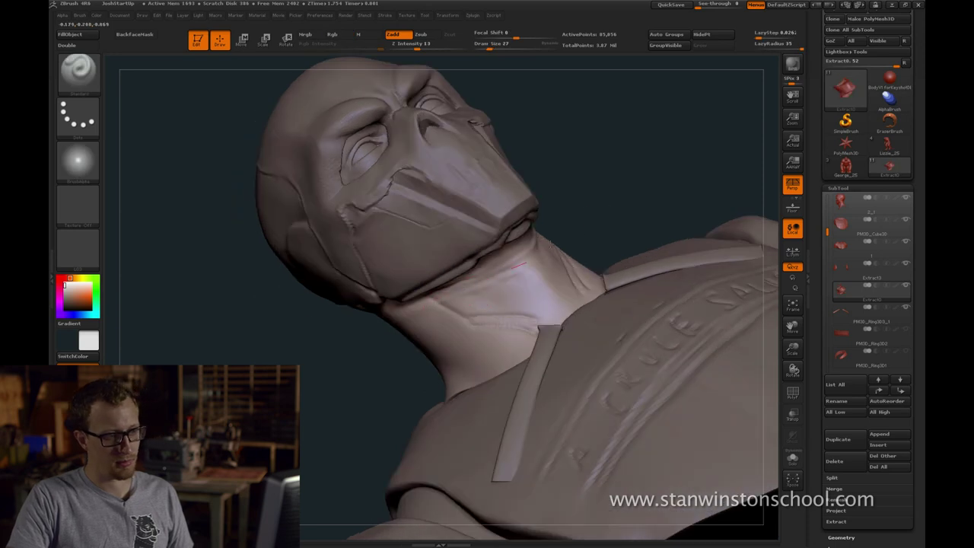
mouse_move(573, 212)
left_mouse_down()
mouse_move(500, 288)
mouse_move(521, 261)
left_mouse_up()
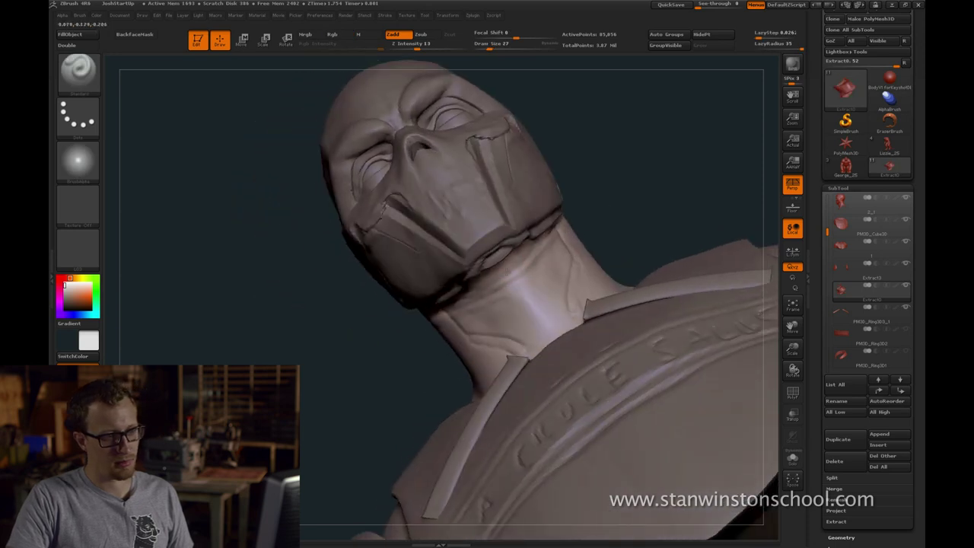
mouse_move(576, 221)
left_mouse_down()
mouse_move(599, 207)
mouse_move(546, 253)
left_mouse_up()
key("shift")
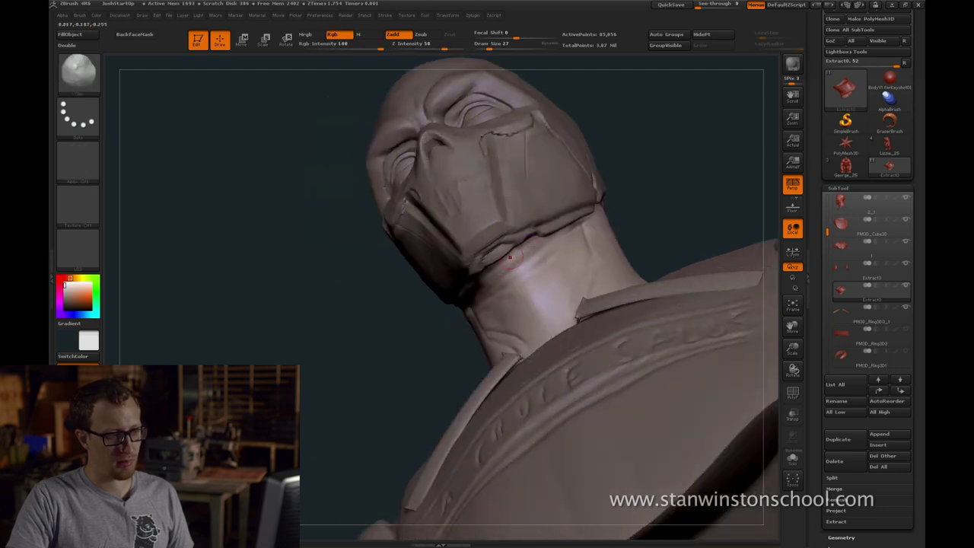
left_click_drag(632, 223, 422, 331)
mouse_move(677, 213)
left_mouse_down()
mouse_move(676, 222)
mouse_move(705, 200)
mouse_move(614, 221)
mouse_move(596, 212)
mouse_move(555, 230)
left_mouse_up()
left_click_drag(620, 217, 541, 237)
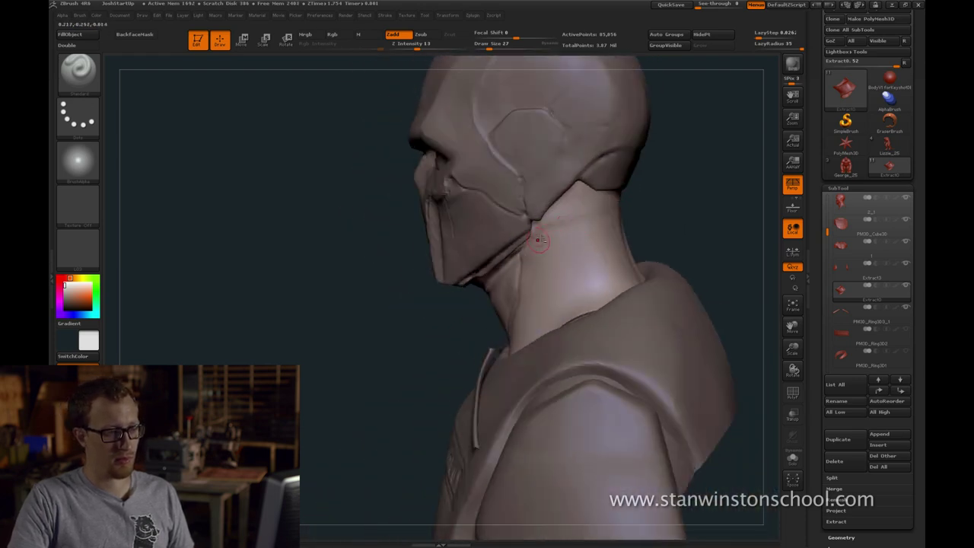
Sculpt skin folds on the side of the neck below the mask's rear edge with the Standard brush at draw size 41
key("s")
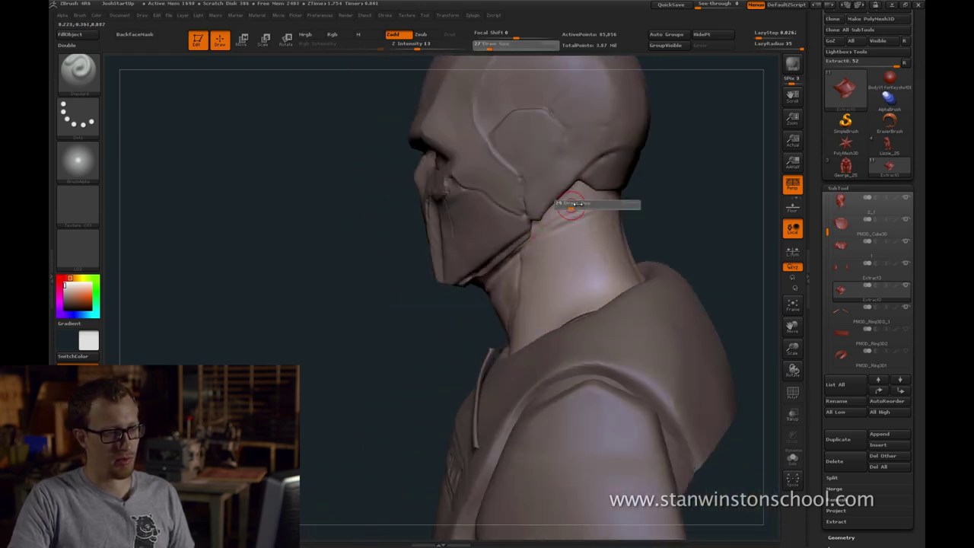
left_click(577, 207)
left_click_drag(564, 211, 586, 181)
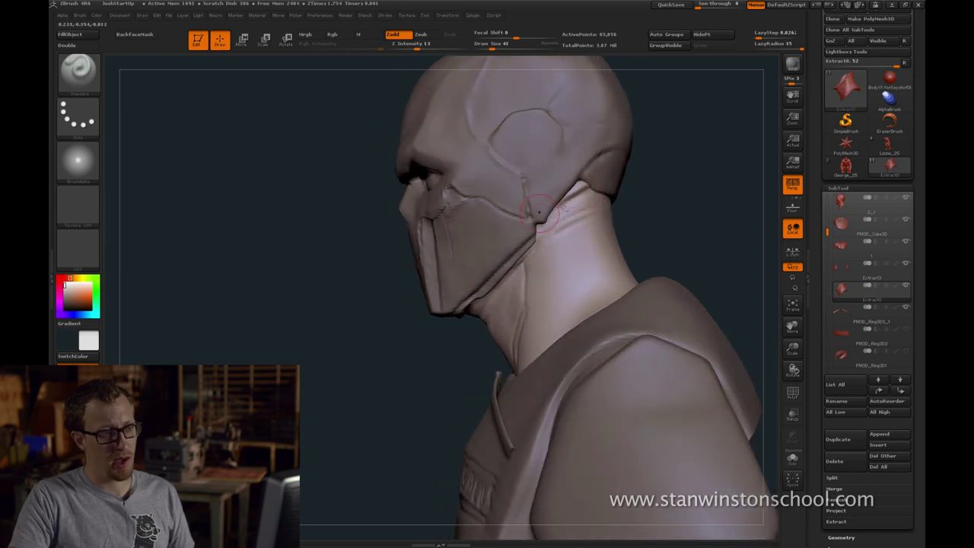
key("ctrl")
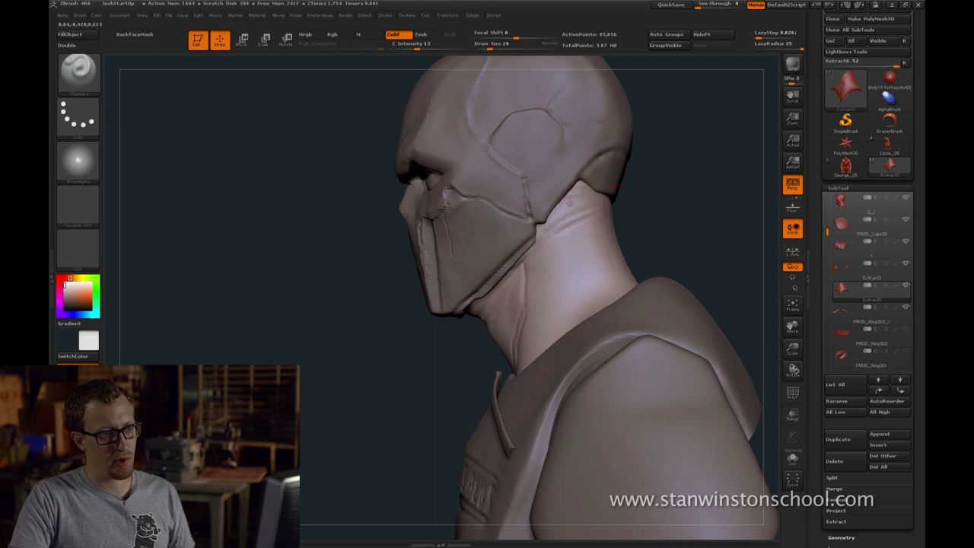
Carry the skin folds around the back of the neck under the skull's lower edge at draw size 29
left_click_drag(662, 187, 546, 227)
left_click_drag(729, 194, 546, 212)
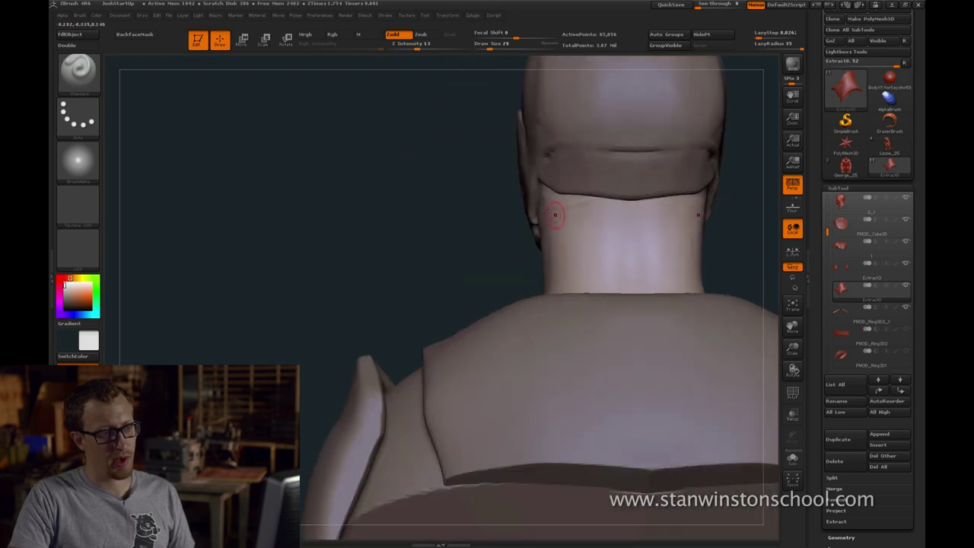
left_click_drag(733, 221, 542, 243)
left_click_drag(663, 225, 560, 243)
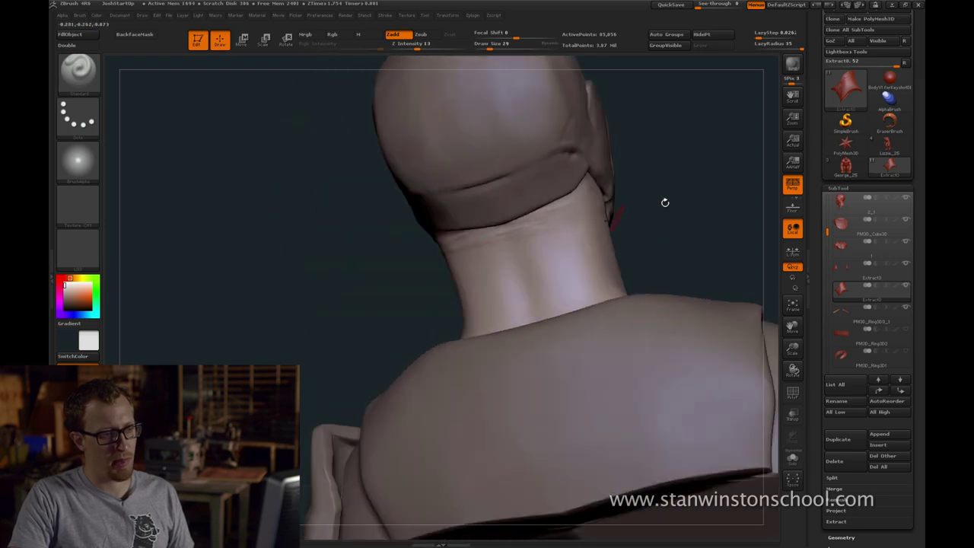
left_click_drag(665, 203, 704, 213)
left_click_drag(716, 274, 529, 221)
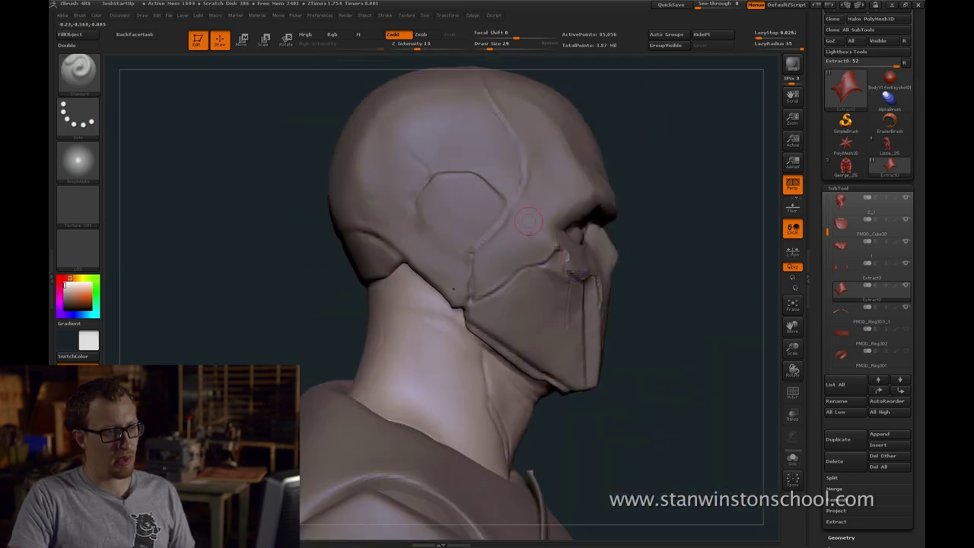
left_click_drag(702, 257, 571, 266)
left_click_drag(598, 304, 723, 293)
left_click_drag(674, 318, 516, 305)
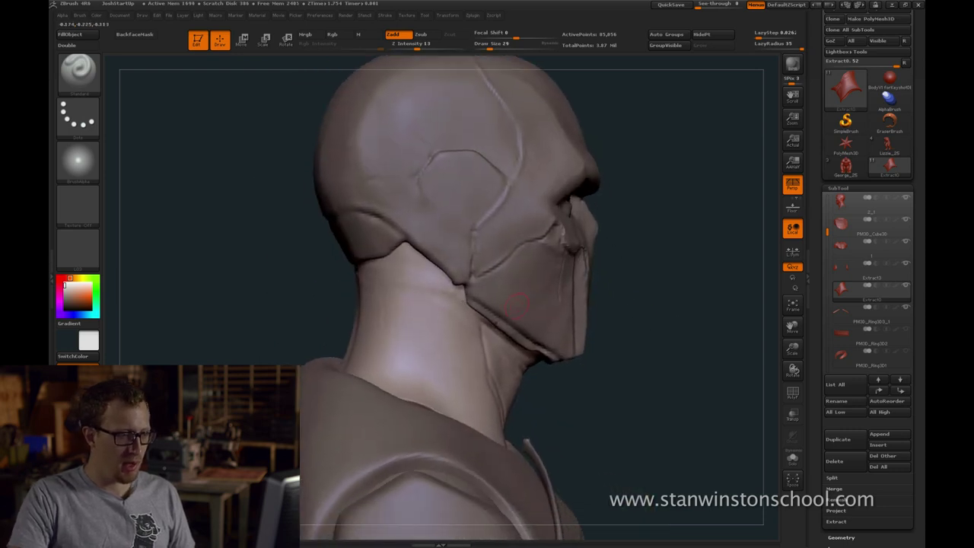
Add and smooth finer skin creases on the side of the neck just below the mask edge behind the jaw
key("ctrl")
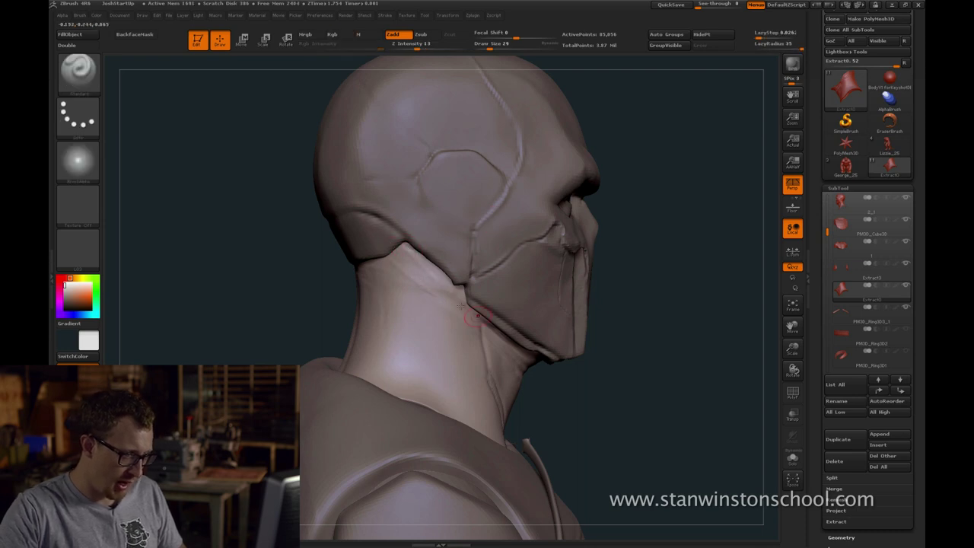
key("ctrl")
key("ctrl")
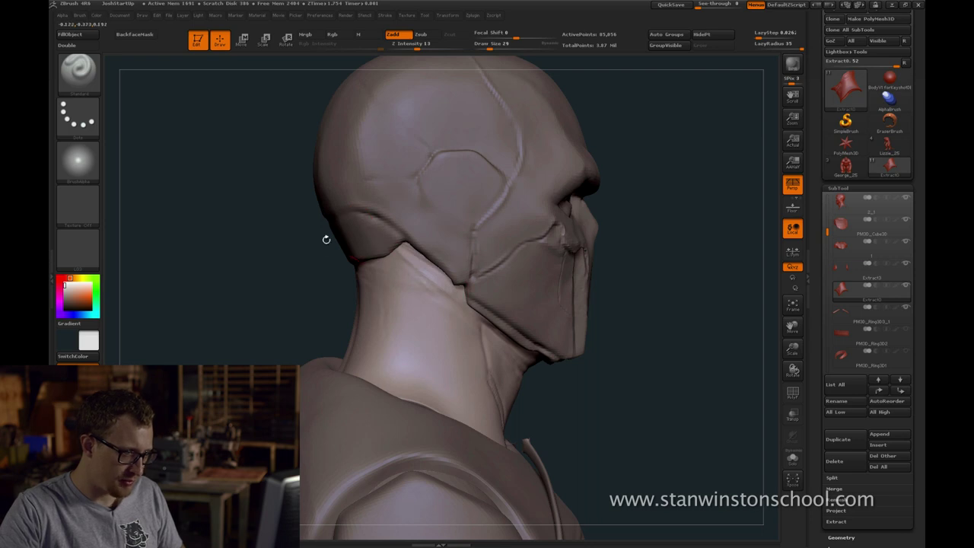
left_click_drag(309, 286, 423, 274)
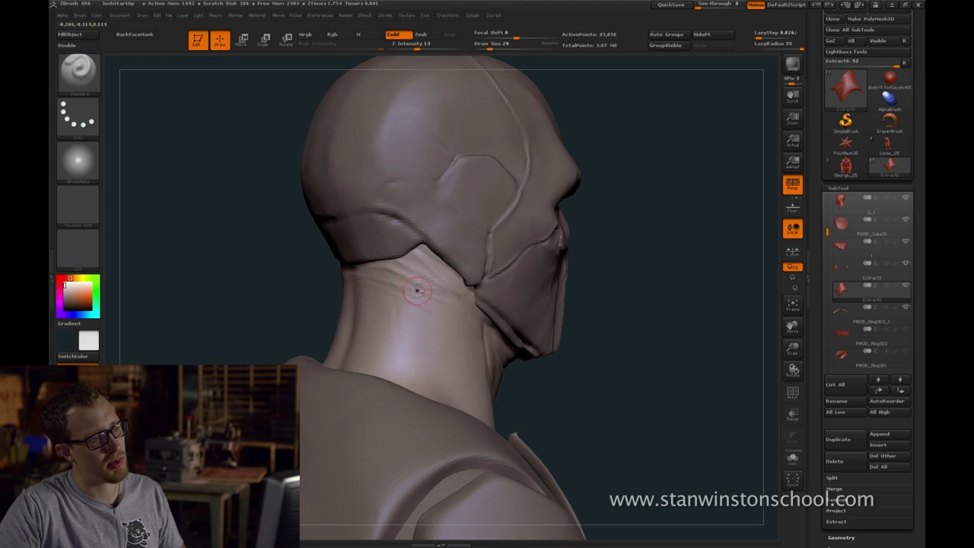
mouse_move(620, 330)
left_mouse_down("alt")
mouse_move(631, 244)
mouse_move(657, 260)
mouse_move(558, 221)
mouse_move(459, 273)
mouse_move(415, 284)
left_mouse_up("alt")
key("shift")
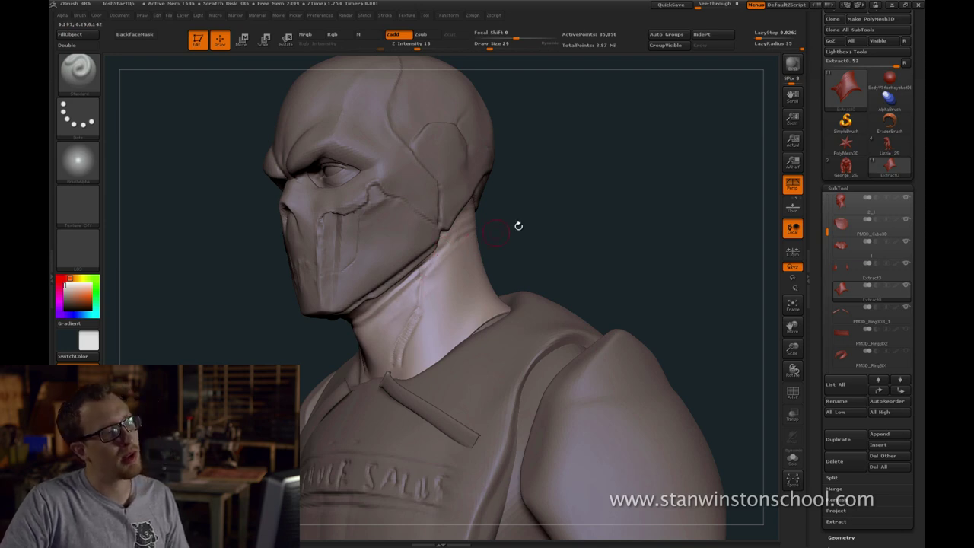
Refine the front of the throat and the neck muscles beneath the chin with short strokes at draw size 29
left_click_drag(499, 247, 552, 235)
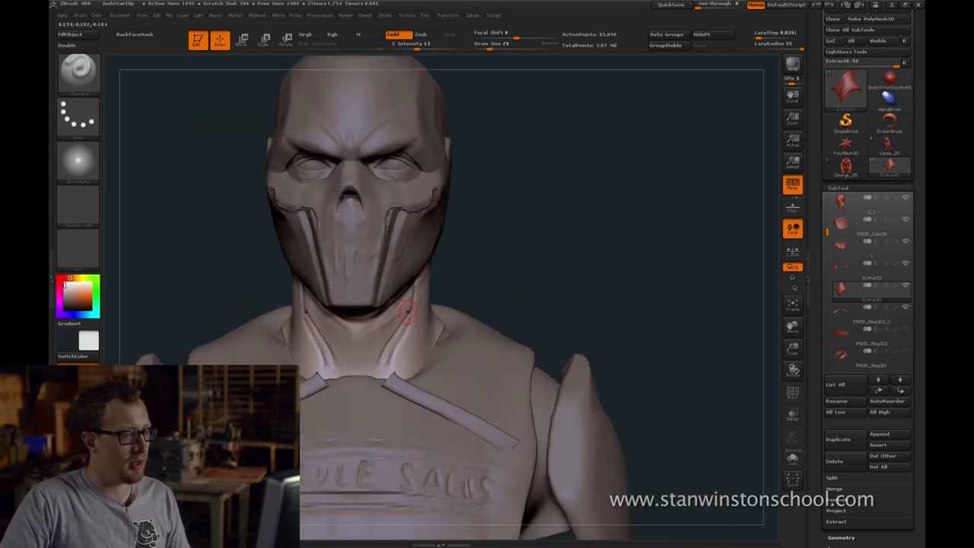
left_click_drag(368, 330, 341, 338)
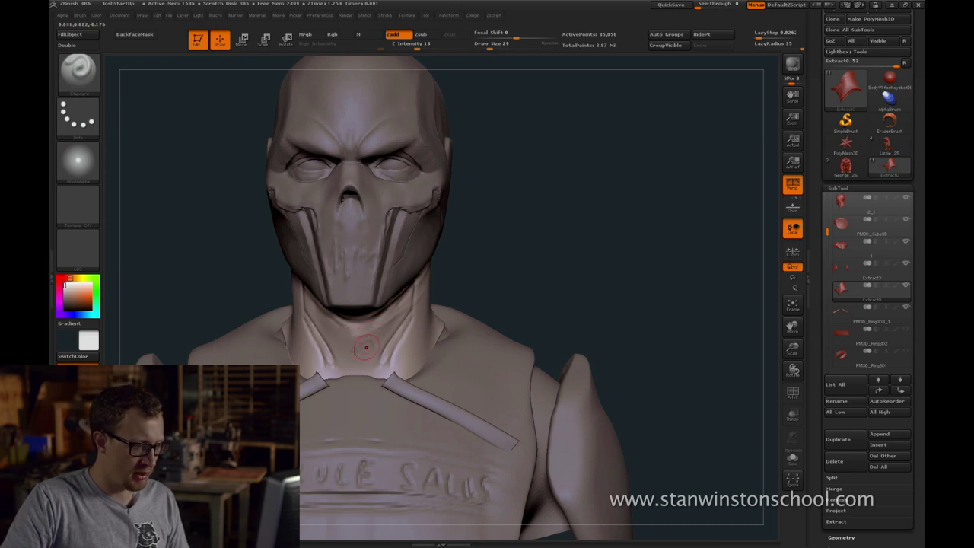
left_click_drag(490, 288, 336, 346)
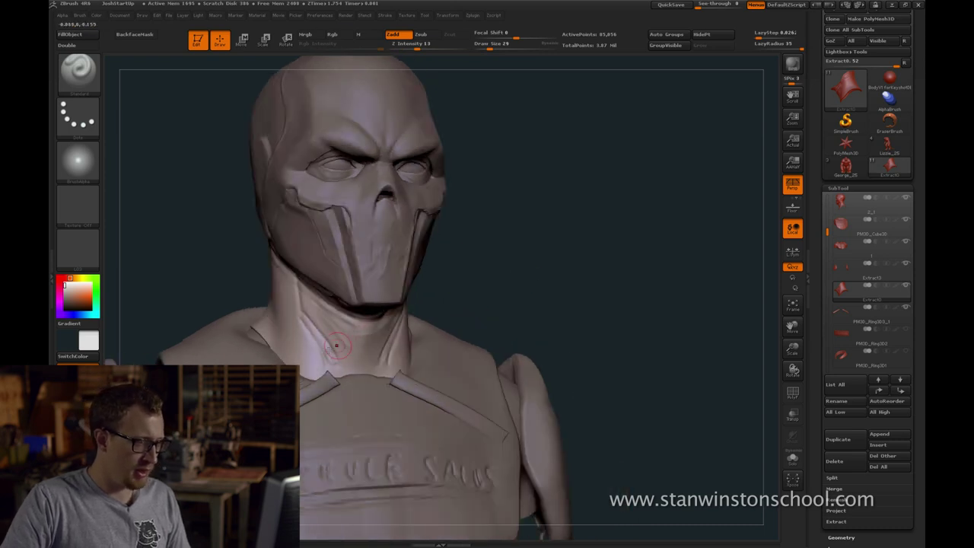
left_click_drag(500, 290, 456, 293)
left_click_drag(394, 340, 380, 358)
left_click_drag(499, 294, 449, 297)
left_click_drag(388, 365, 444, 333)
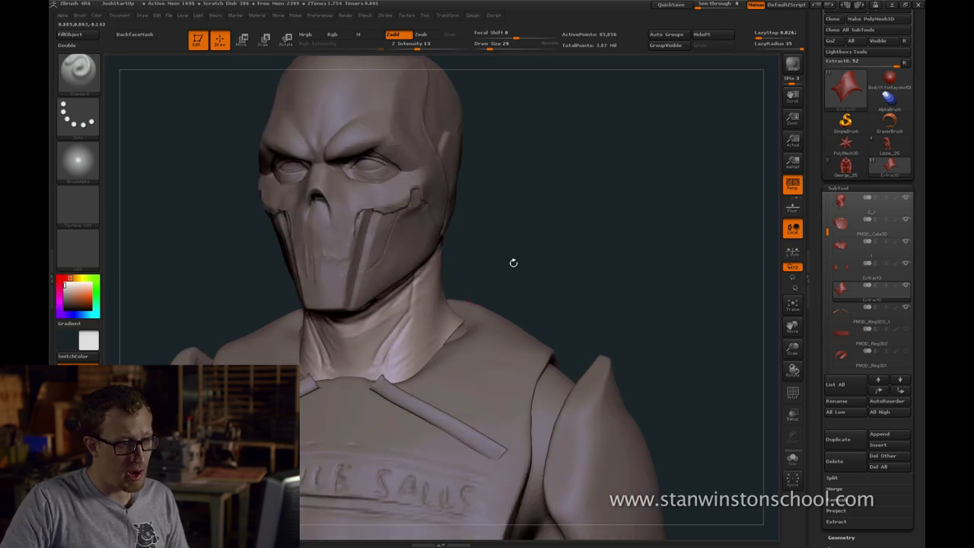
Sculpt stretched skin folds on the lower side of the neck above the vest and smooth them
left_click_drag(514, 263, 418, 362)
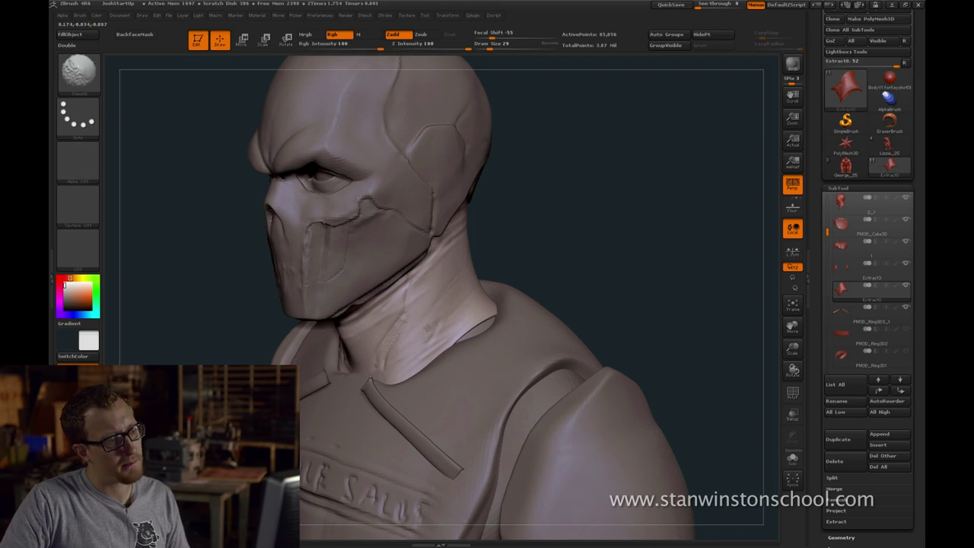
left_click_drag(544, 229, 448, 337)
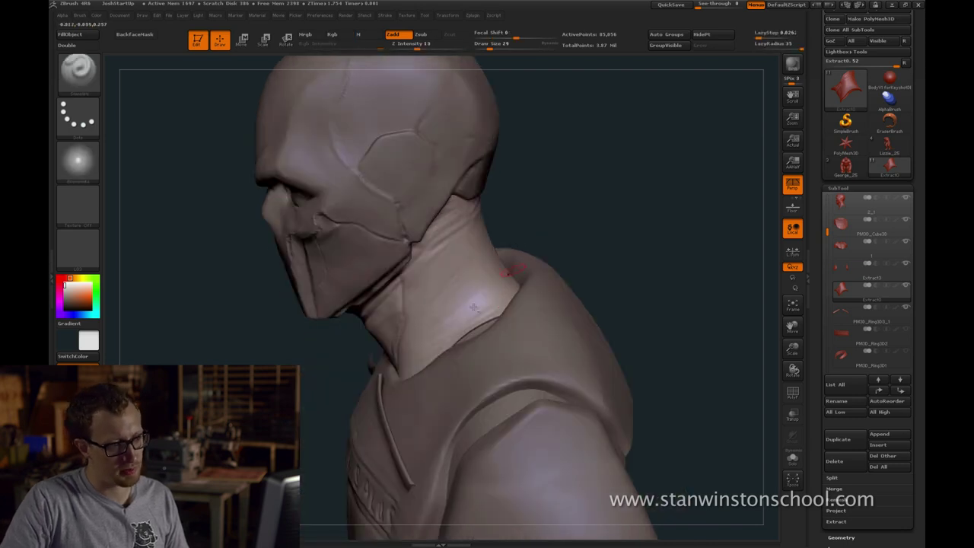
left_click_drag(470, 276, 449, 283, "shift")
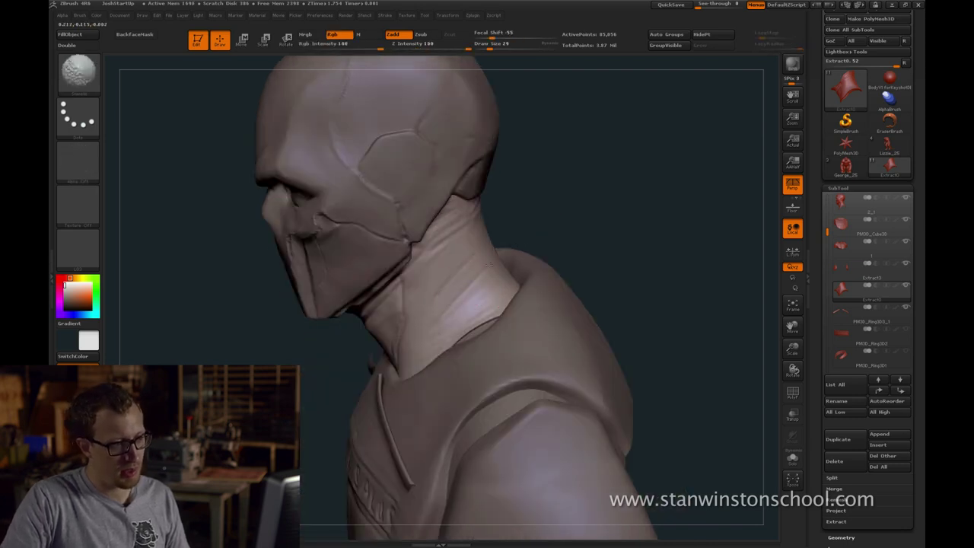
left_click_drag(574, 213, 601, 218)
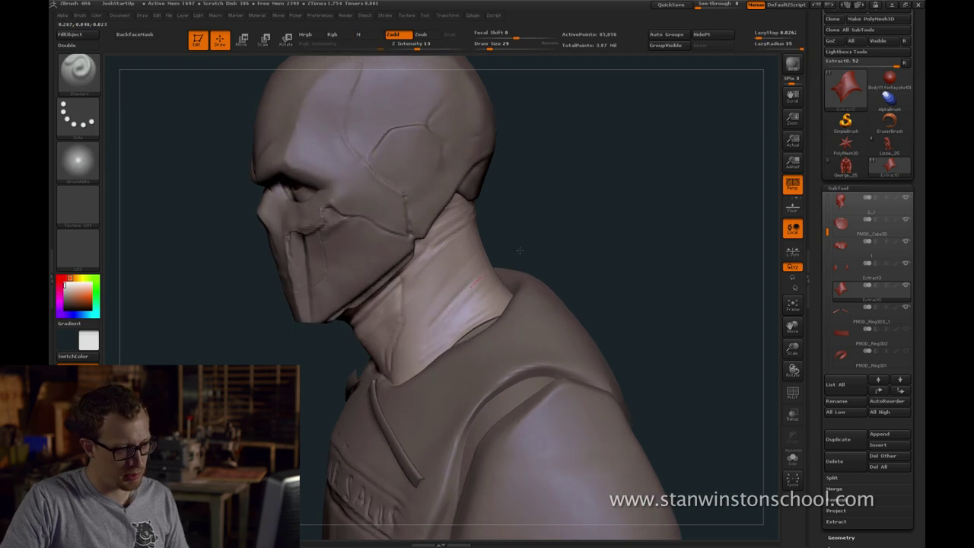
left_click_drag(546, 211, 447, 270)
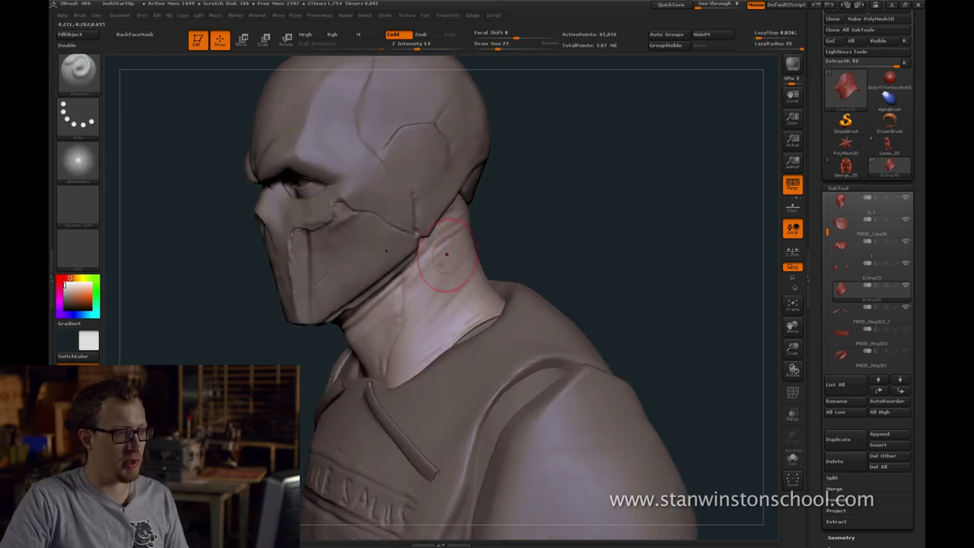
Enlarge the brush to draw size 77 and blend the broad forms on the side of the neck below the jaw
left_click_drag(525, 206, 402, 272)
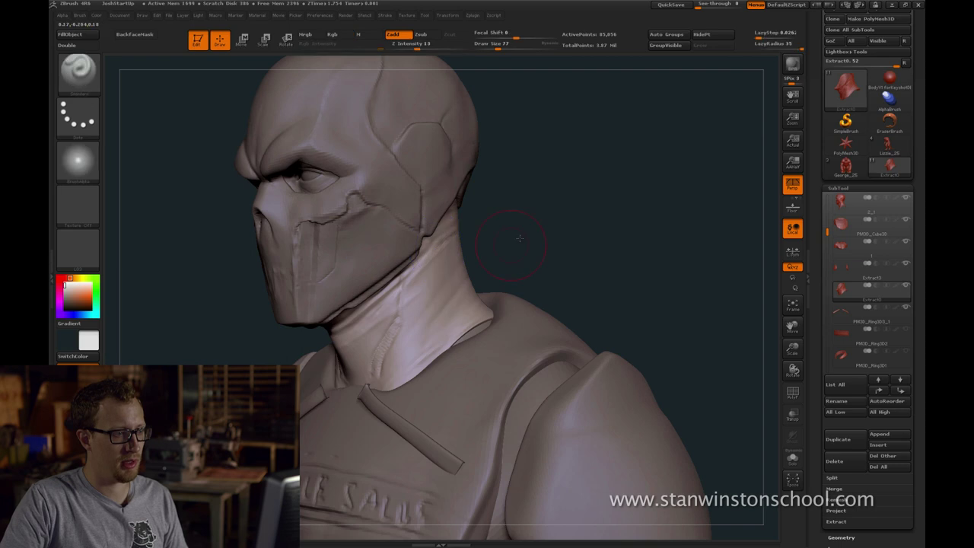
left_click_drag(440, 219, 407, 287)
left_click_drag(498, 252, 571, 255)
mouse_move(314, 279)
left_mouse_down("shift")
mouse_move(299, 344)
mouse_move(226, 304)
mouse_move(245, 306)
left_mouse_up("shift")
mouse_move(143, 265)
left_mouse_down()
mouse_move(236, 269)
mouse_move(228, 305)
left_mouse_up()
left_click_drag(144, 262, 689, 274)
left_click_drag(213, 276, 532, 251)
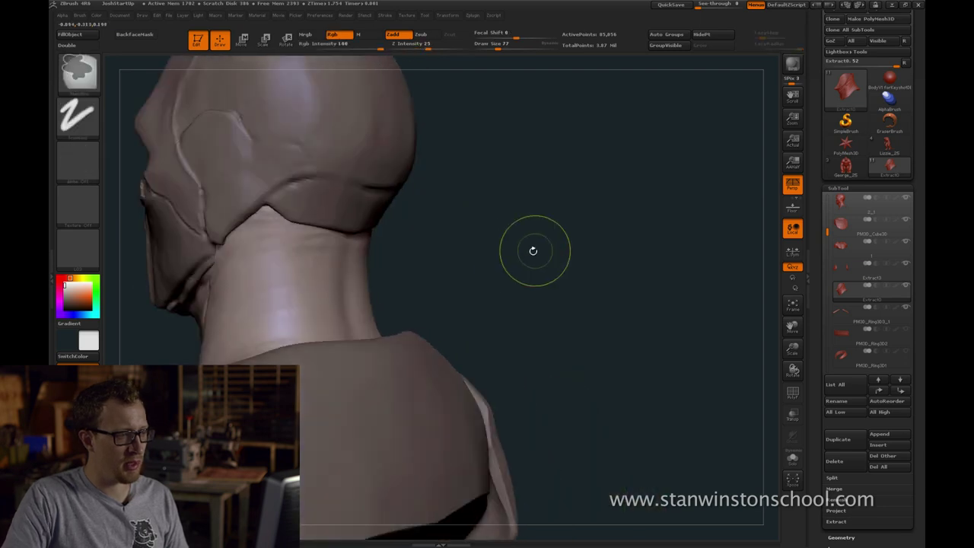
Smooth the front and side of the neck at draw size 67, and reduce the brush to draw size 31
key("f")
key("f")
left_click_drag(680, 237, 749, 235)
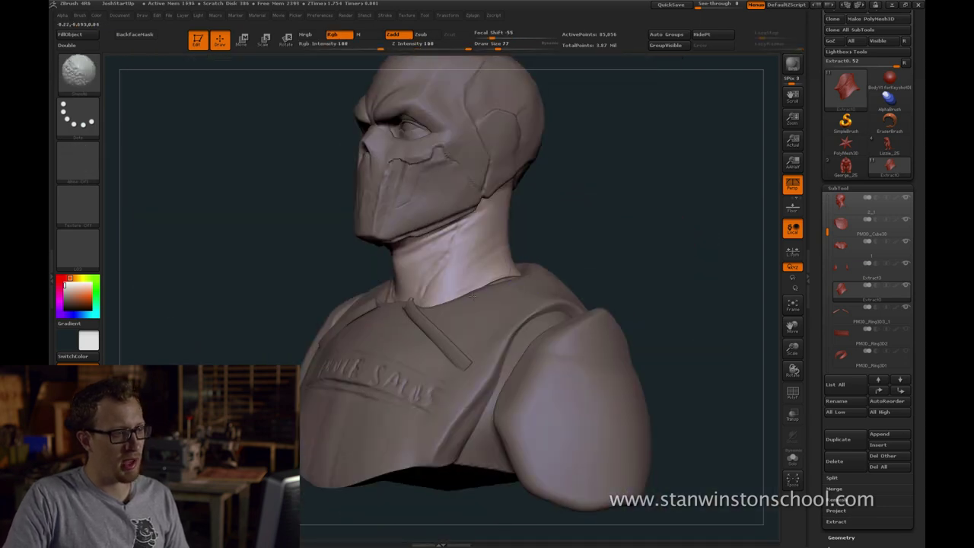
left_click_drag(544, 235, 572, 238)
left_click_drag(448, 257, 436, 278, "shift")
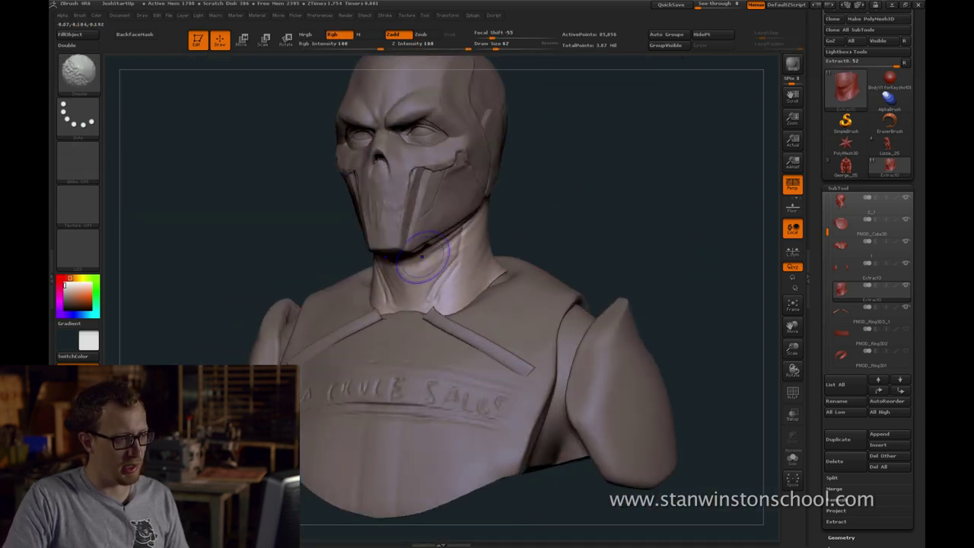
mouse_move(580, 227)
left_mouse_down()
mouse_move(613, 230)
mouse_move(560, 234)
left_mouse_up()
mouse_move(389, 271)
left_mouse_down("shift")
mouse_move(381, 289)
mouse_move(415, 300)
left_mouse_up("shift")
key("bracketleft")
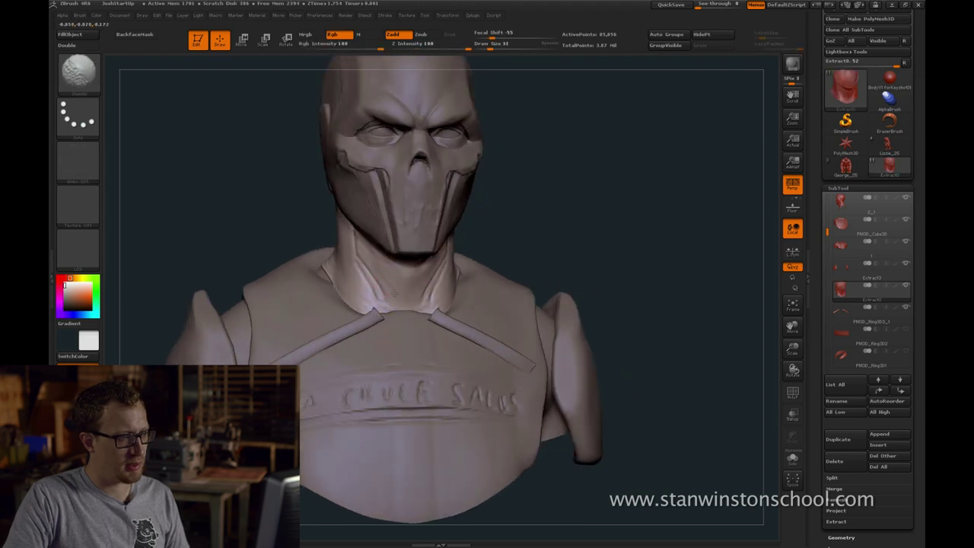
Show the hidden collar and other parts, hide the two knives, and make the masked head the active subtool at draw size 18
left_click_drag(556, 243, 597, 240)
left_click_drag(630, 229, 651, 251, "alt")
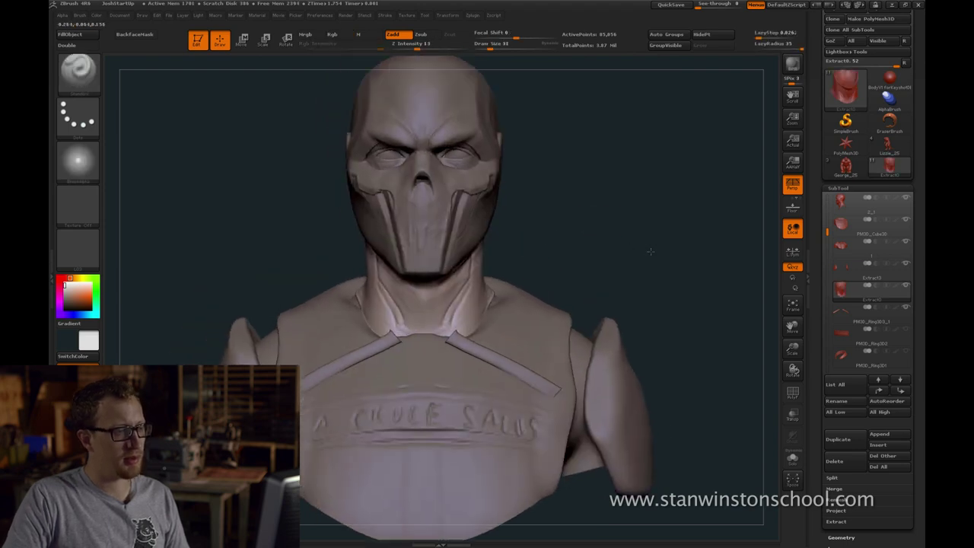
left_click(889, 297)
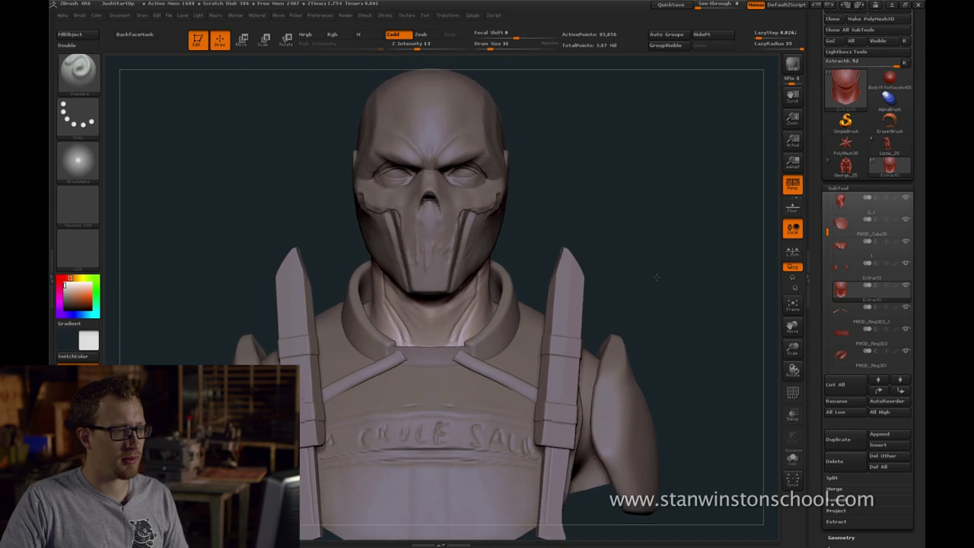
left_click(851, 333)
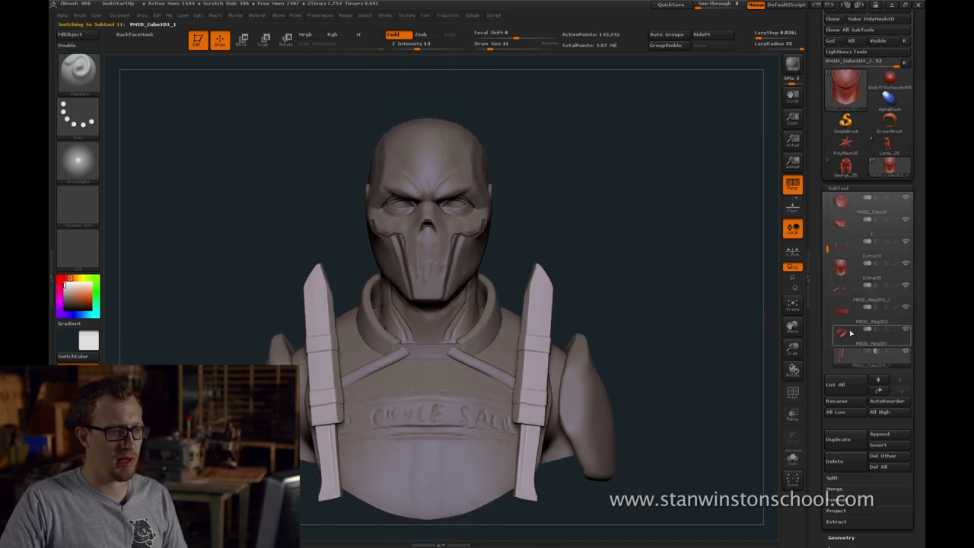
left_click(846, 355)
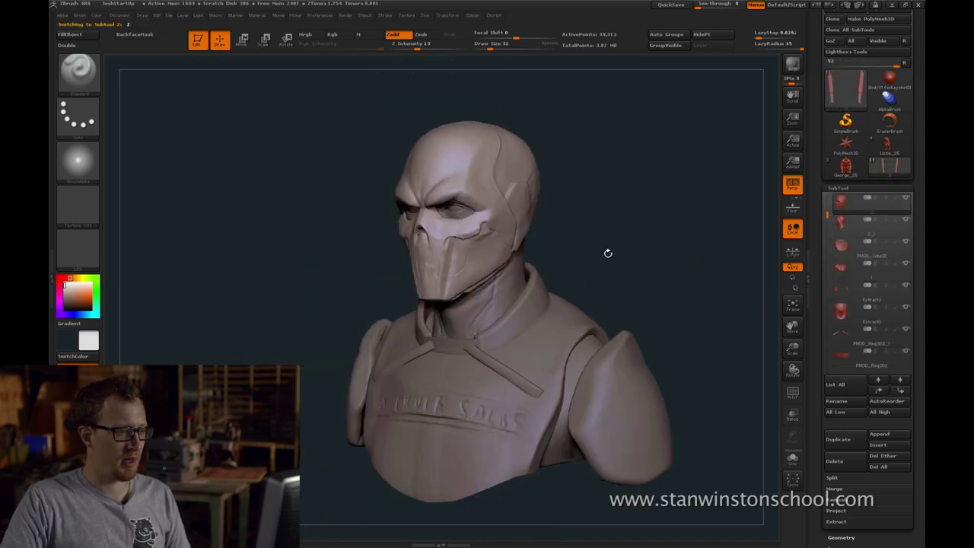
mouse_move(607, 254)
left_mouse_down()
mouse_move(663, 243)
mouse_move(620, 217)
mouse_move(612, 248)
mouse_move(648, 233)
mouse_move(659, 239)
mouse_move(742, 191)
left_mouse_up()
key("s")
left_click(600, 248)
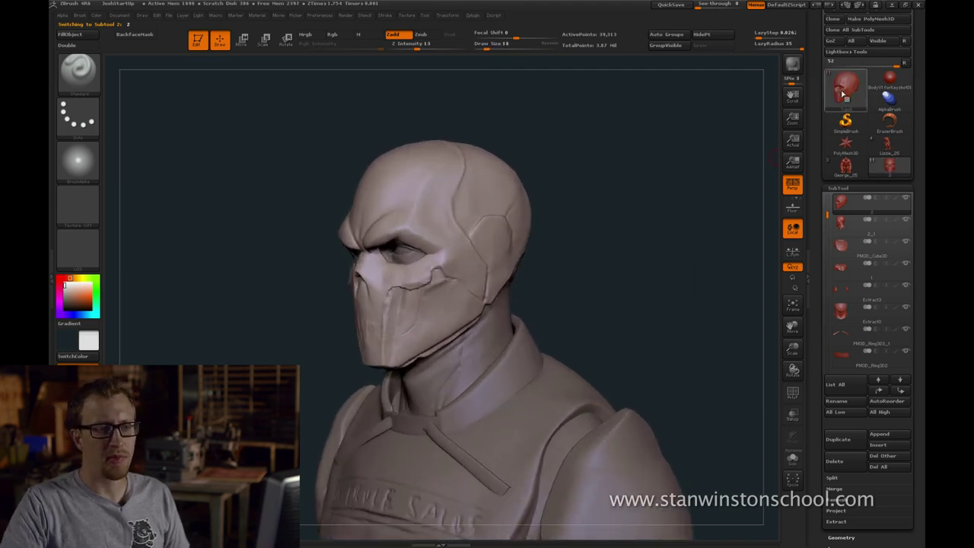
Load DemoHead.ZTL from the LightBox tool library and close LightBox
left_click_drag(814, 84, 814, 118)
key("comma")
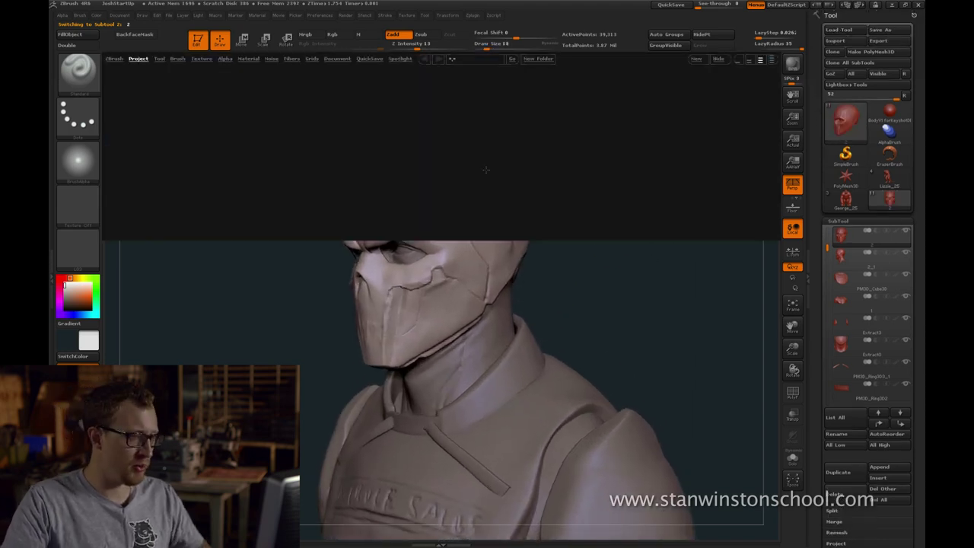
left_click(160, 59)
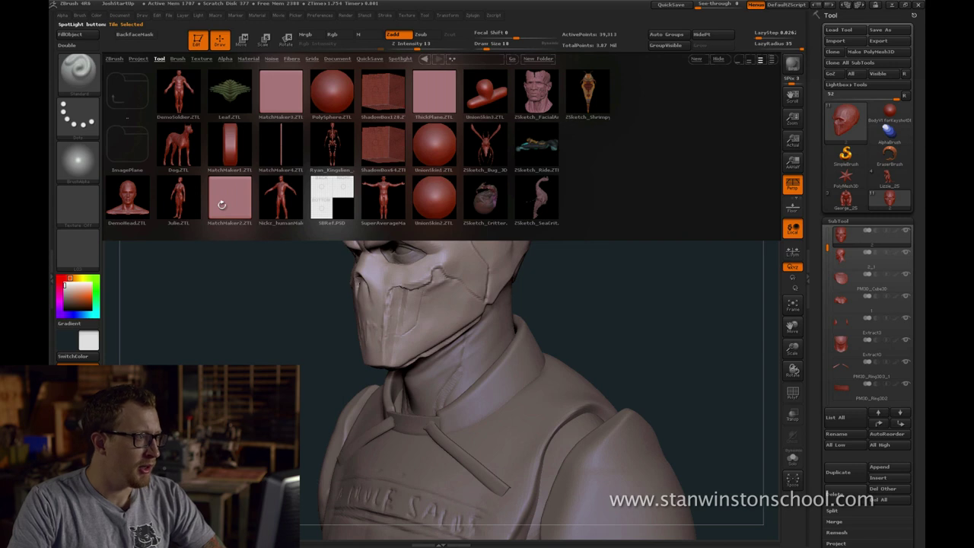
double_click(128, 200)
left_click_drag(684, 311, 700, 310)
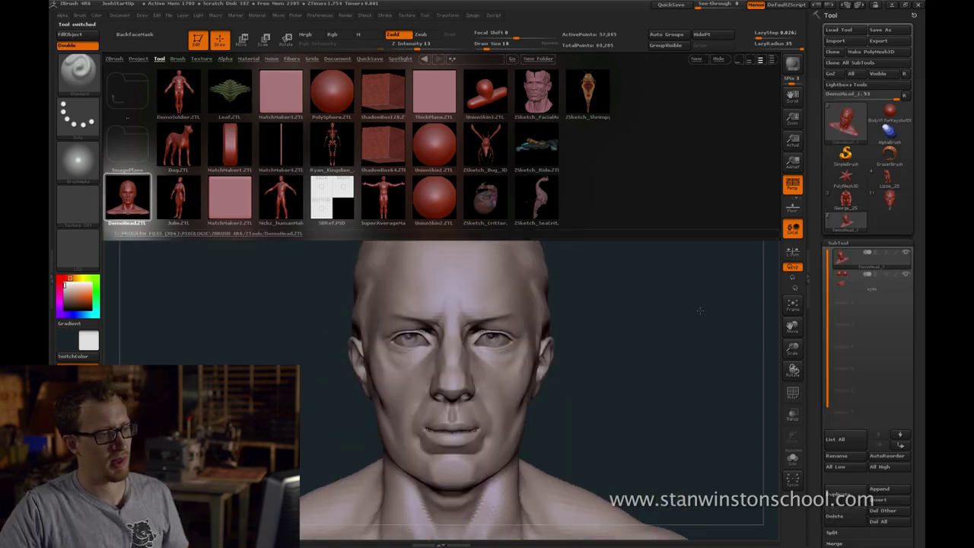
key("comma")
Select the Move brush and push in the nose and lower face of the DemoHead in profile view
mouse_move(703, 113)
left_mouse_down()
mouse_move(522, 222)
mouse_move(539, 223)
left_mouse_up()
key("s")
key("s")
mouse_move(449, 245)
left_mouse_down()
mouse_move(439, 248)
mouse_move(429, 230)
mouse_move(438, 222)
left_mouse_up()
key("s")
key("b")
key("m")
key("v")
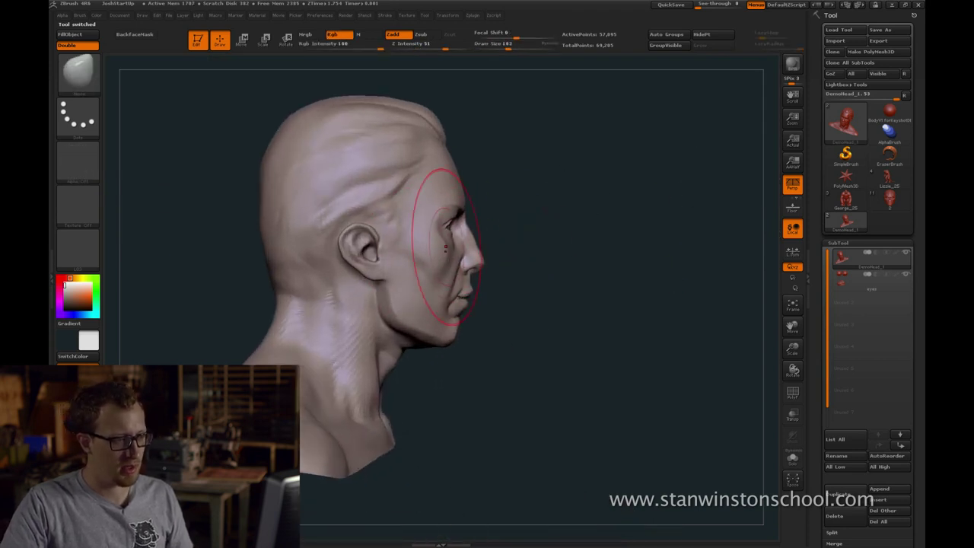
left_click_drag(487, 278, 480, 279)
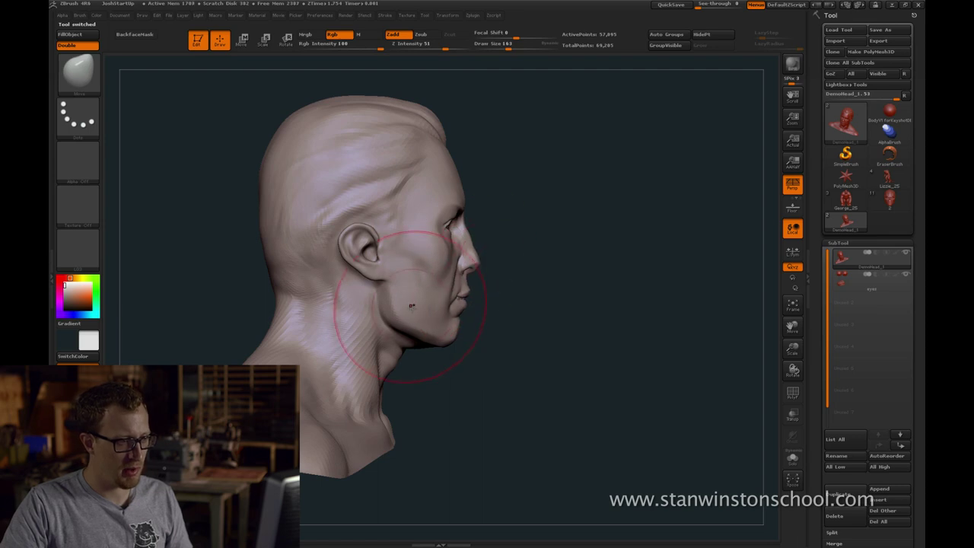
key("s")
left_click_drag(415, 300, 409, 299)
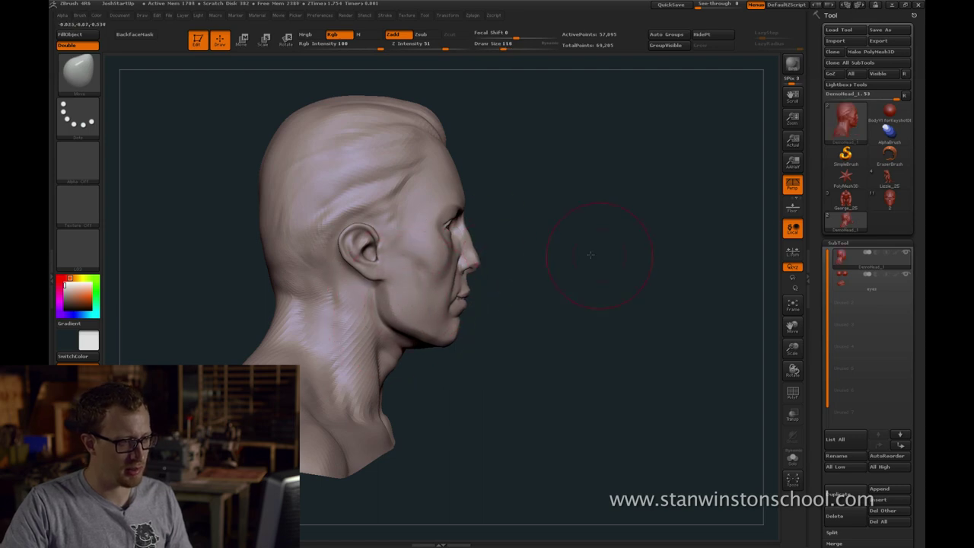
left_click_drag(591, 254, 595, 244)
left_click_drag(760, 289, 814, 286, "shift")
Activate the eyes subtool, isolate it, and mask the teeth so that only the eyeballs are left unmasked
left_click(871, 282)
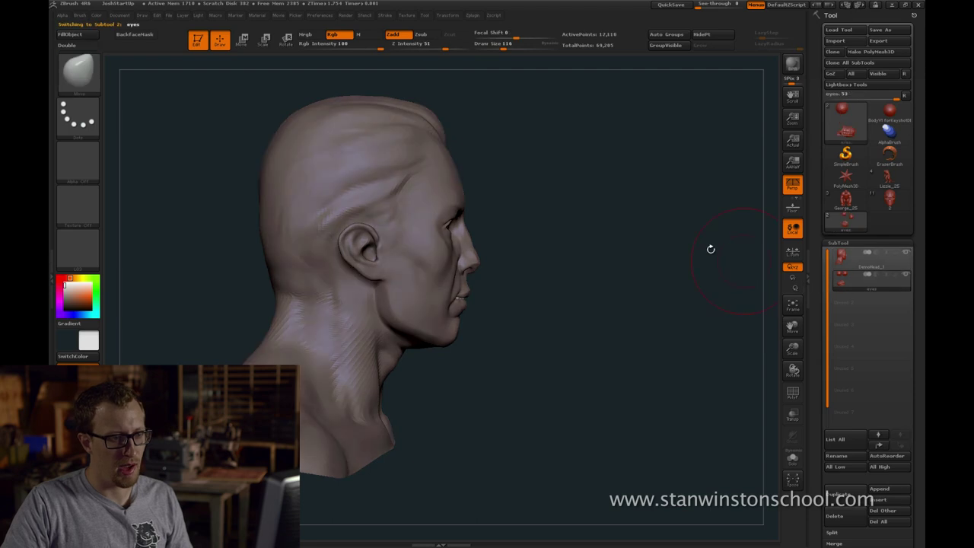
left_click_drag(710, 248, 496, 246)
key("shift+f")
left_click(484, 254, "ctrl+shift")
key("alt+shift+s")
left_click_drag(568, 171, 313, 304, "ctrl")
left_click(426, 389, "ctrl+shift")
left_click_drag(441, 393, 554, 388)
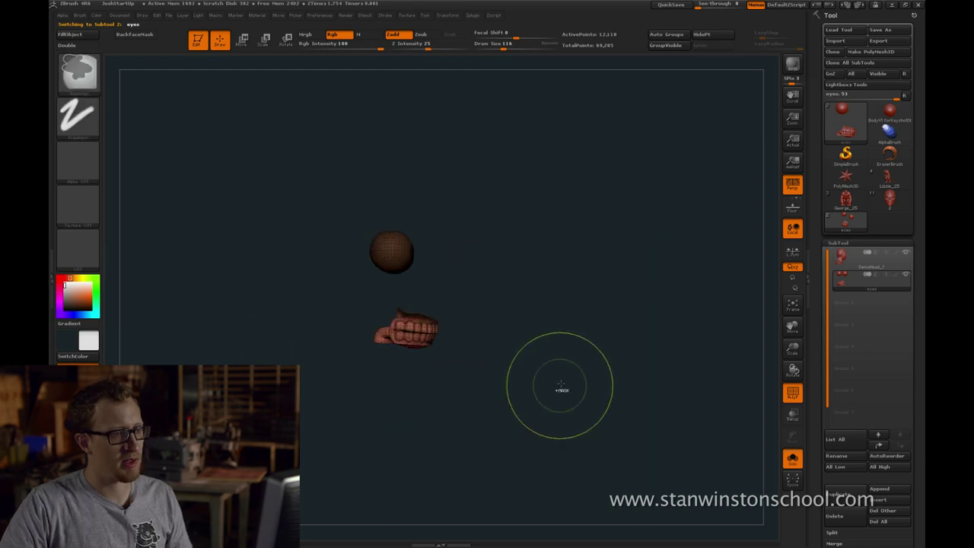
left_click(561, 388, "ctrl")
key("alt+shift+s")
Reposition the eyeballs in their sockets with a Move transpose line drawn horizontally from the eye in side view
key("w")
left_click_drag(398, 250, 528, 249)
left_click_drag(463, 250, 474, 254)
left_click_drag(678, 195, 624, 228)
left_click_drag(625, 229, 659, 226)
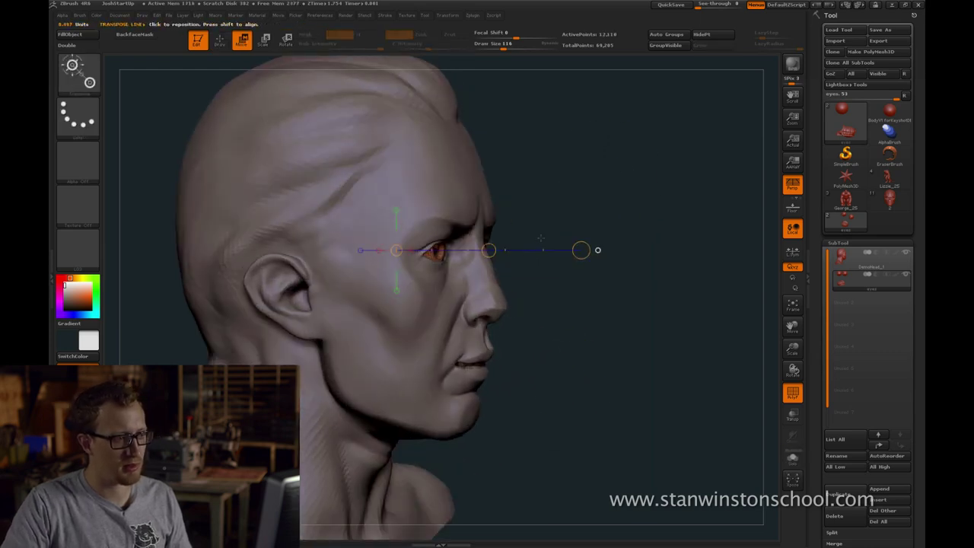
left_click_drag(489, 250, 491, 241)
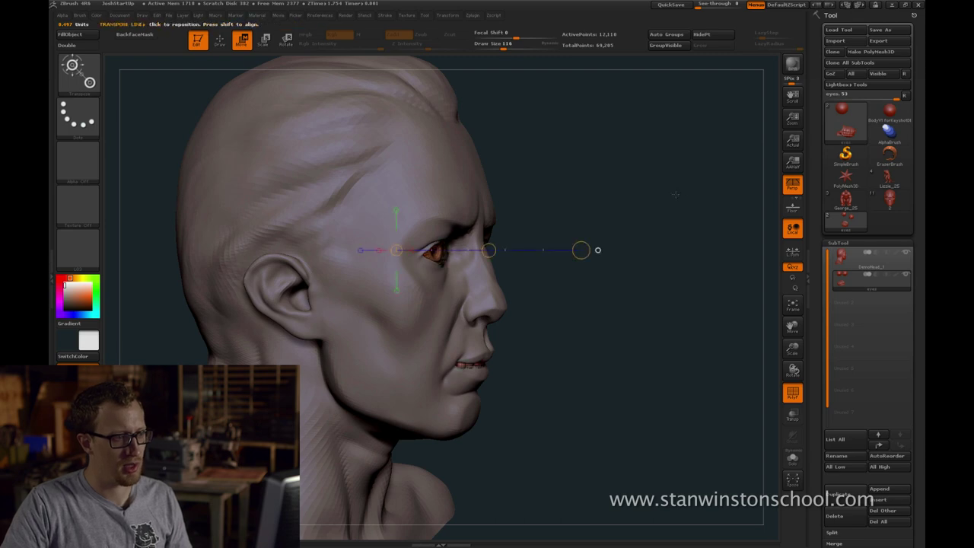
left_click_drag(674, 195, 480, 311)
left_click_drag(611, 293, 588, 294)
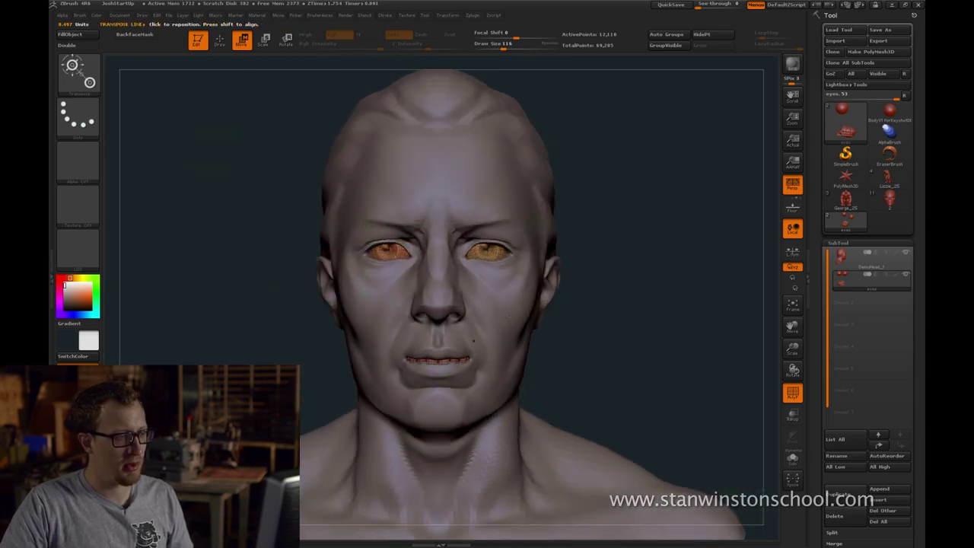
Make the DemoHead the active subtool in Draw mode, turn off PolyFrame, and reduce the Move brush to draw size 39
left_click(518, 293, "alt")
key("q")
mouse_move(664, 239)
left_mouse_down("alt")
mouse_move(657, 268)
mouse_move(665, 289)
mouse_move(709, 297)
mouse_move(672, 296)
mouse_move(694, 298)
left_mouse_up("alt")
key("shift+f")
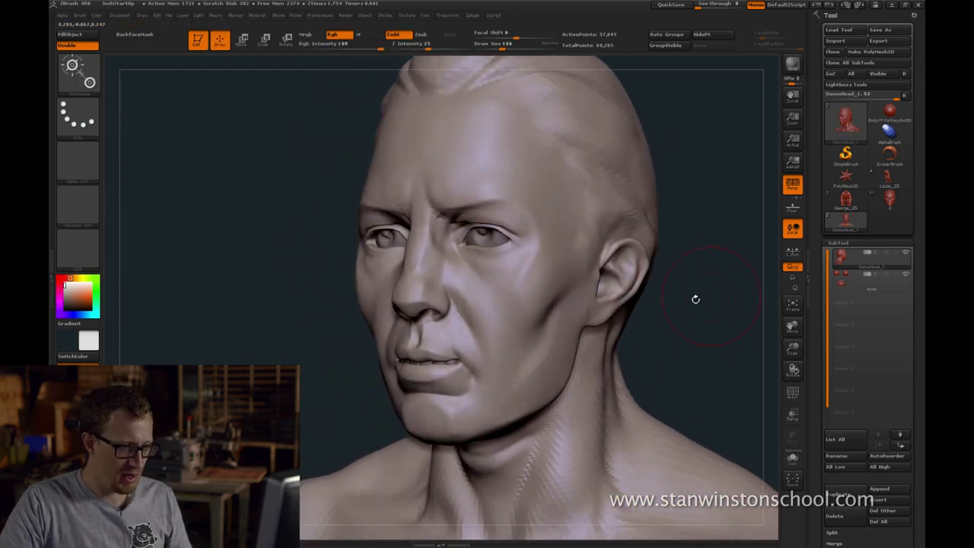
mouse_move(302, 324)
left_mouse_down()
mouse_move(289, 327)
mouse_move(289, 317)
mouse_move(491, 301)
left_mouse_up()
key("w")
key("q")
left_click_drag(632, 293, 531, 288)
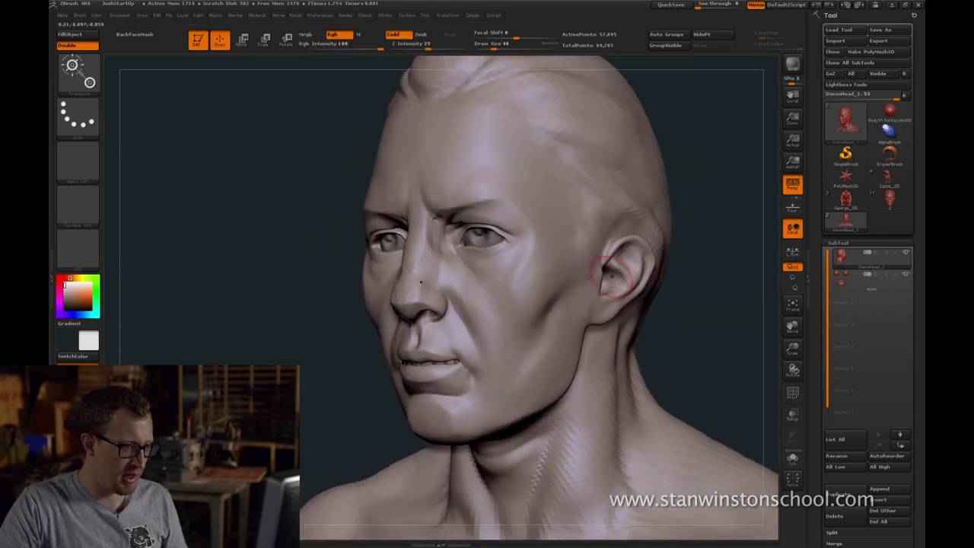
key("w")
key("q")
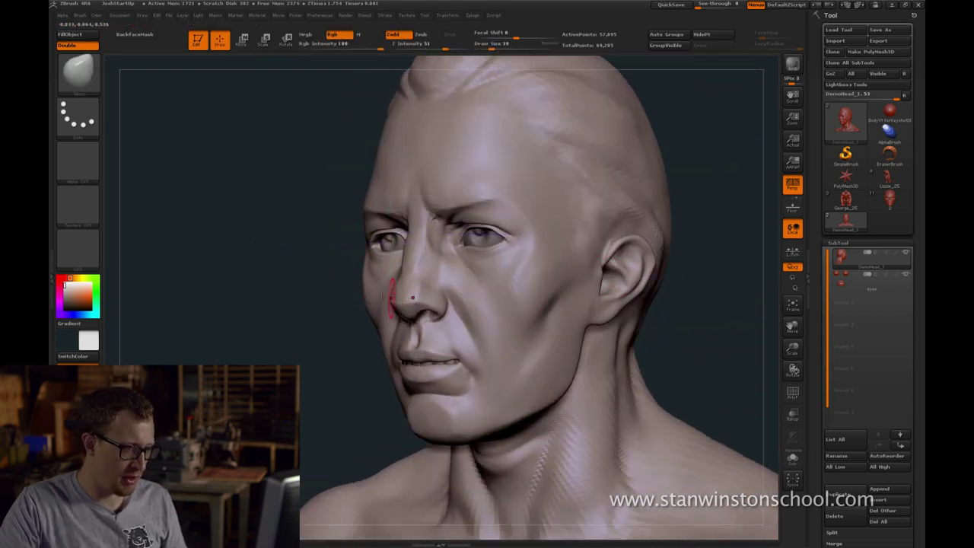
View the head from above without perspective, use the mask brush at draw size 11 beside the brow, and clear the mask
mouse_move(321, 323)
left_mouse_down()
mouse_move(422, 320)
mouse_move(341, 306)
mouse_move(357, 315)
mouse_move(317, 446)
mouse_move(350, 338)
mouse_move(692, 279)
mouse_move(717, 226)
mouse_move(697, 234)
mouse_move(617, 386)
mouse_move(556, 344)
mouse_move(543, 359)
mouse_move(574, 361)
left_mouse_up()
left_click_drag(548, 420, 480, 210)
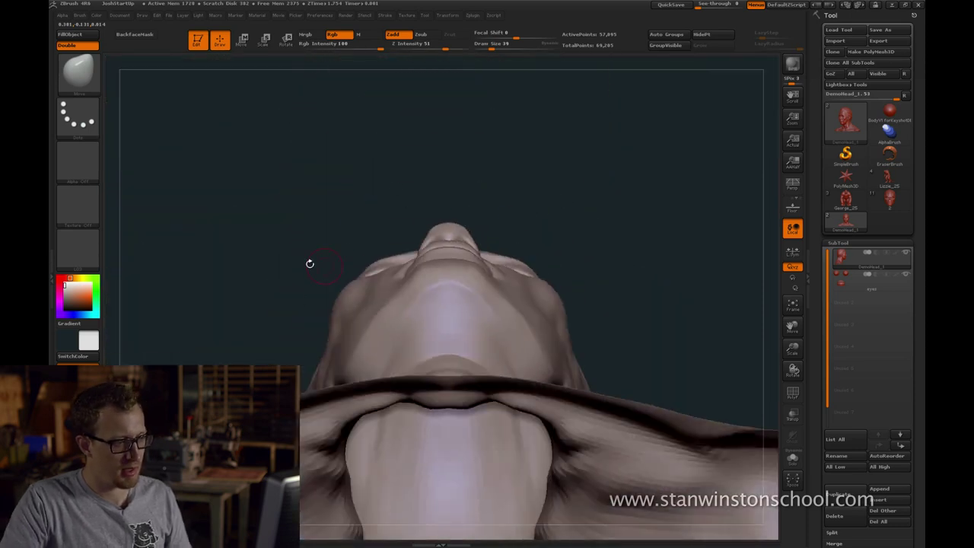
left_click_drag(309, 263, 499, 193)
left_click_drag(624, 191, 581, 188, "alt")
key("s")
left_click(462, 241)
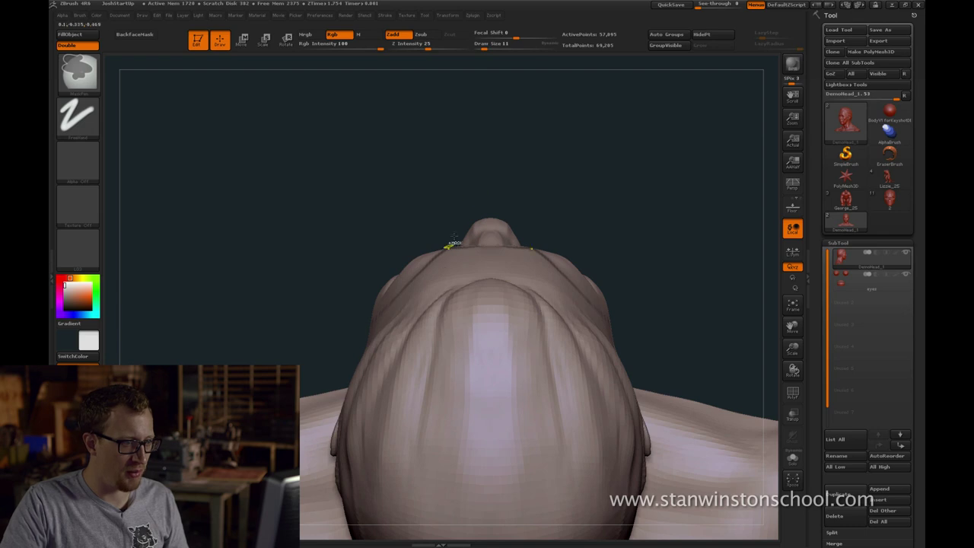
mouse_move(477, 176)
left_mouse_down("ctrl")
mouse_move(457, 191)
mouse_move(466, 191)
left_mouse_up("ctrl")
key("s")
mouse_move(397, 226)
left_mouse_down()
mouse_move(427, 277)
mouse_move(404, 279)
mouse_move(416, 348)
left_mouse_up()
Enlarge the brush, switch to the eyes subtool with the Move brush, and return to the DemoHead at draw size 136
key("bracketright")
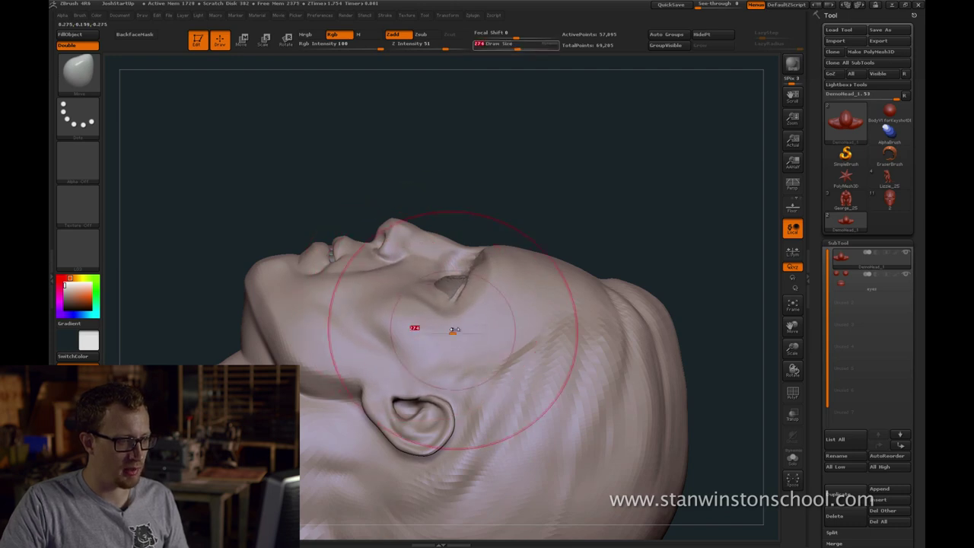
left_click(836, 290)
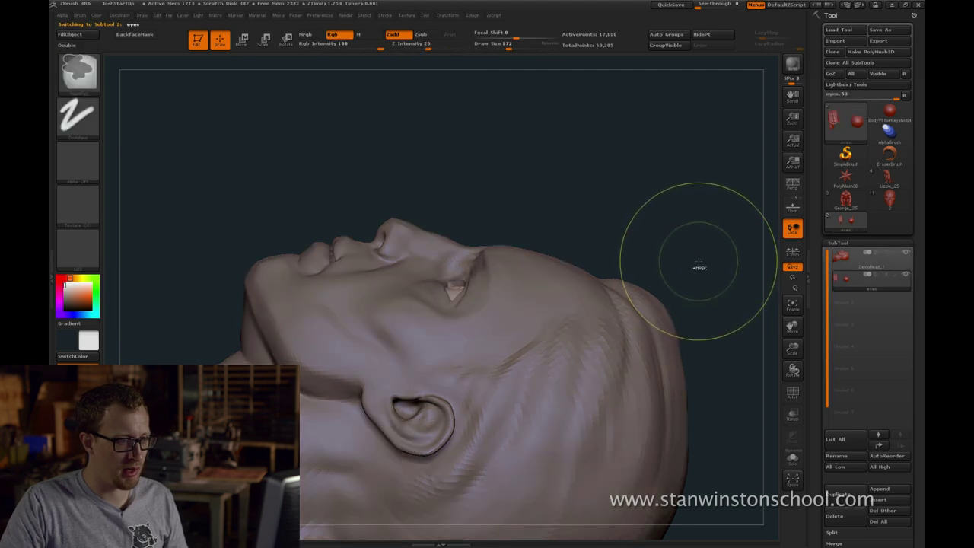
key("b")
key("m")
key("v")
left_click(841, 258)
left_click_drag(702, 189, 609, 258)
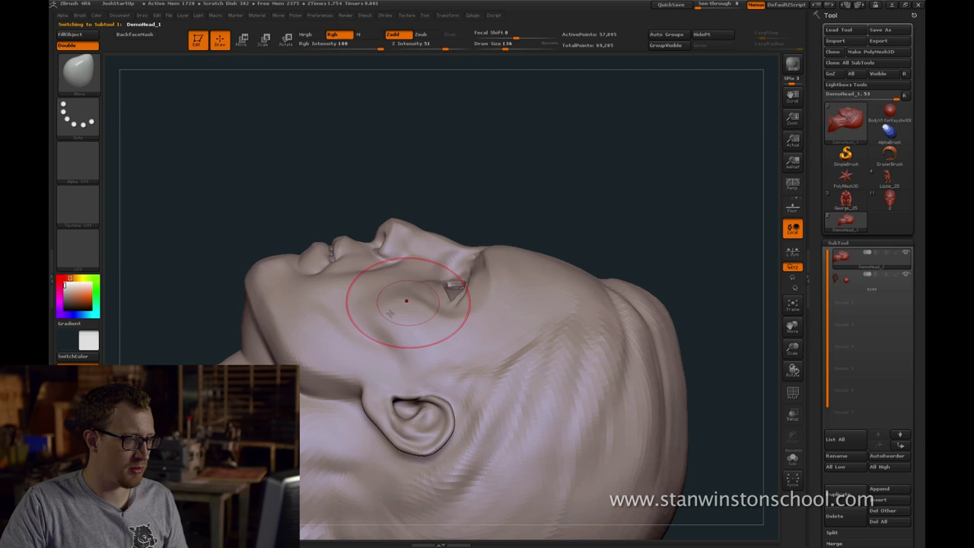
Round the brow of the head from above with the Move brush at draw size 182, and reduce the brush to 56
key("s")
left_click_drag(329, 353, 335, 355)
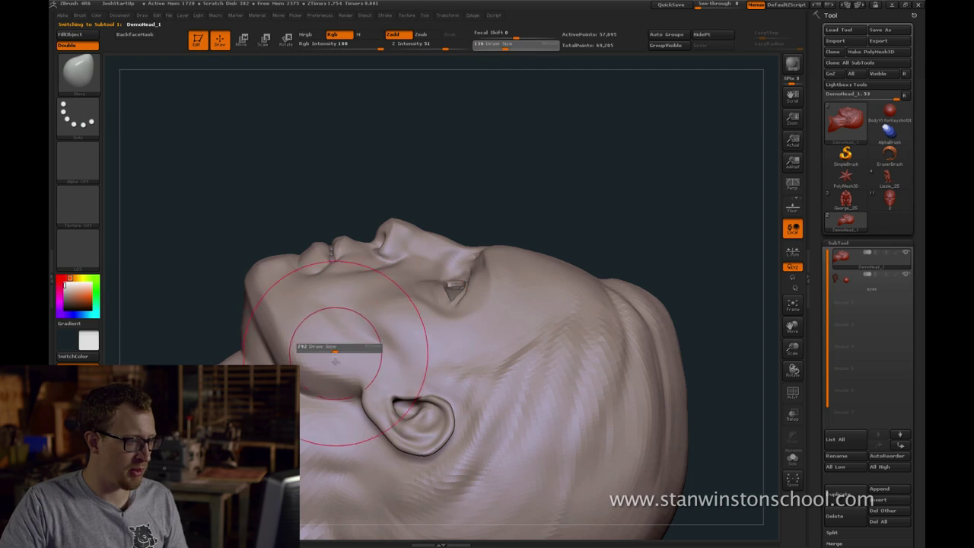
mouse_move(620, 175)
left_mouse_down()
mouse_move(581, 180)
mouse_move(503, 230)
mouse_move(580, 203)
left_mouse_up()
left_click_drag(492, 220, 409, 236)
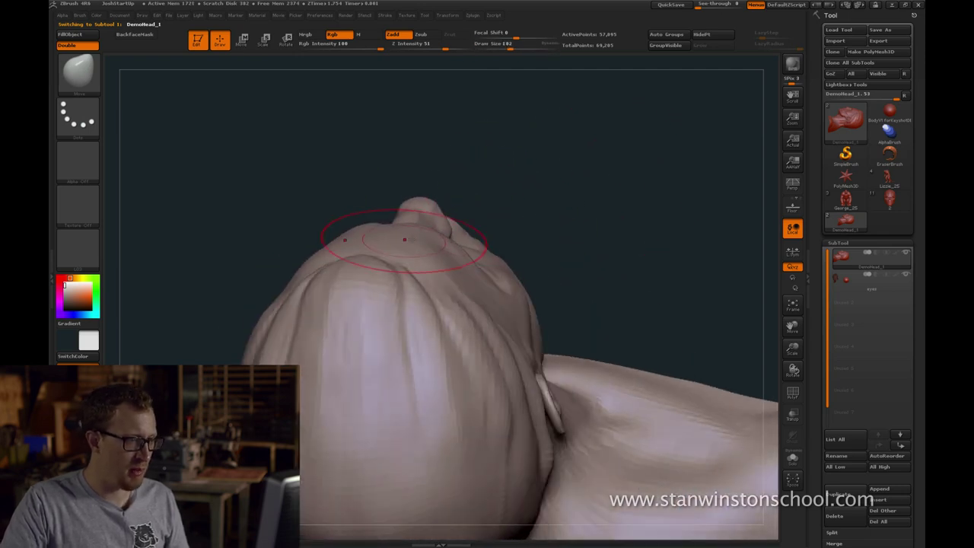
left_click_drag(526, 173, 523, 198)
key("s")
left_click_drag(523, 198, 507, 200)
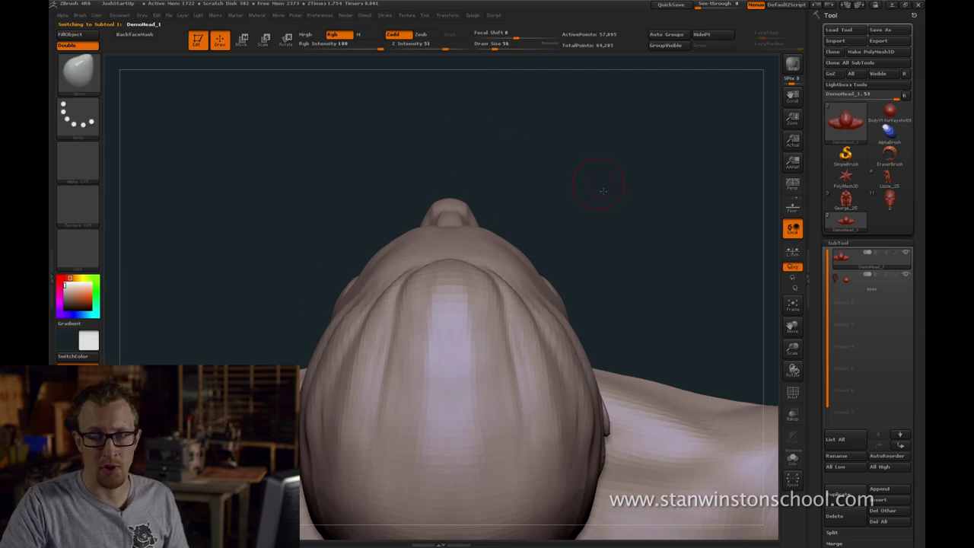
Turn perspective back on for the front view of the head and enlarge the brush
left_click_drag(596, 169, 672, 210)
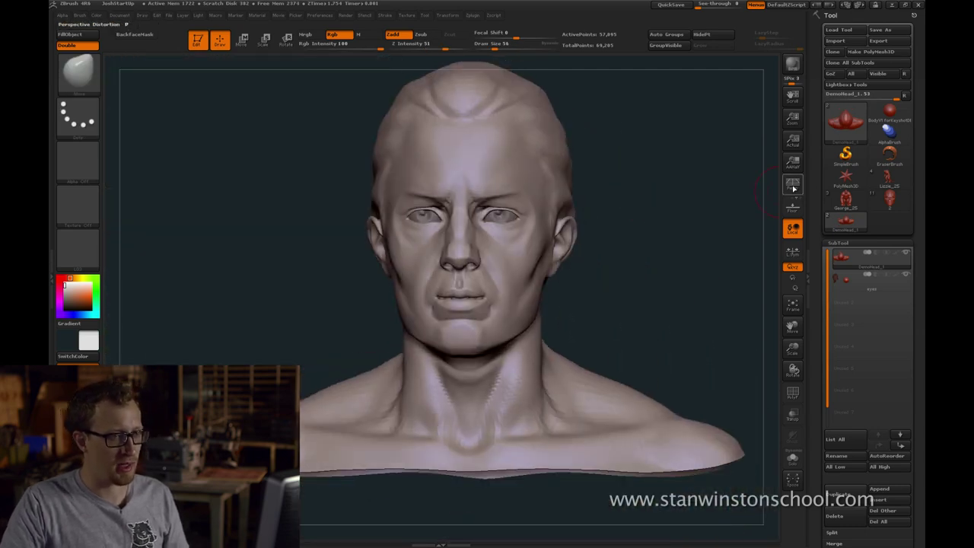
left_click(794, 186)
mouse_move(731, 200)
left_mouse_down()
mouse_move(689, 203)
mouse_move(632, 233)
mouse_move(580, 243)
mouse_move(666, 247)
mouse_move(637, 255)
mouse_move(662, 237)
mouse_move(717, 235)
mouse_move(724, 257)
mouse_move(758, 266)
left_mouse_up()
key("bracketright")
key("bracketright")
key("bracketright")
key("bracketright")
key("bracketright")
key("bracketright")
Undo the last three changes and set the brush to draw size 94
key("ctrl+z")
key("ctrl+z")
key("ctrl+z")
key("s")
left_click(712, 235)
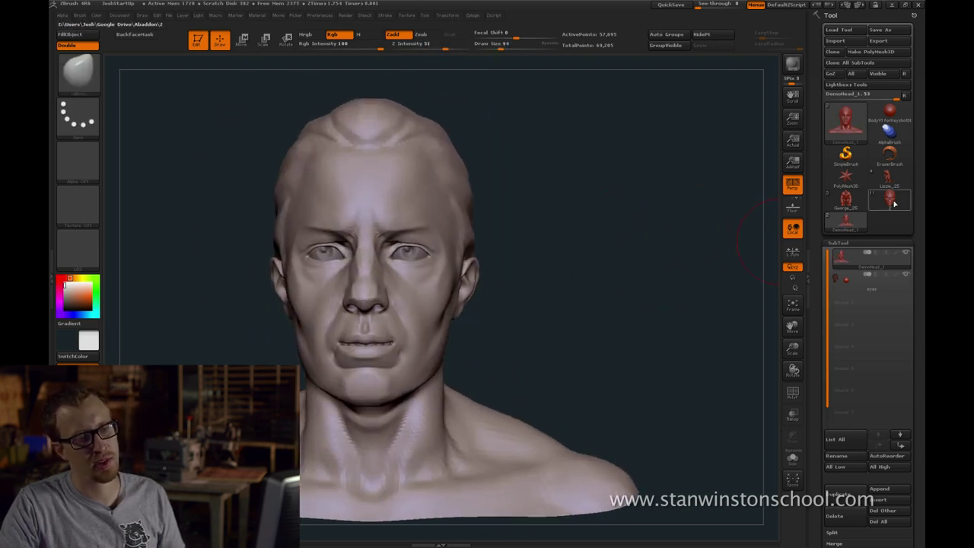
Switch to the skull-masked character and compare its forehead from above and from the front, with the brush at draw size 154
left_click(892, 201)
left_click_drag(681, 211, 648, 224)
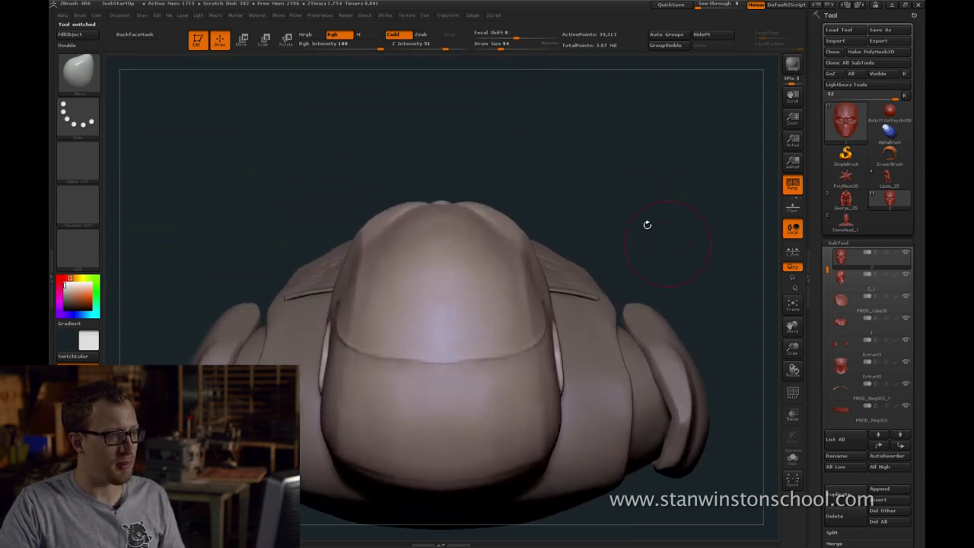
key("s")
left_click_drag(369, 249, 379, 249)
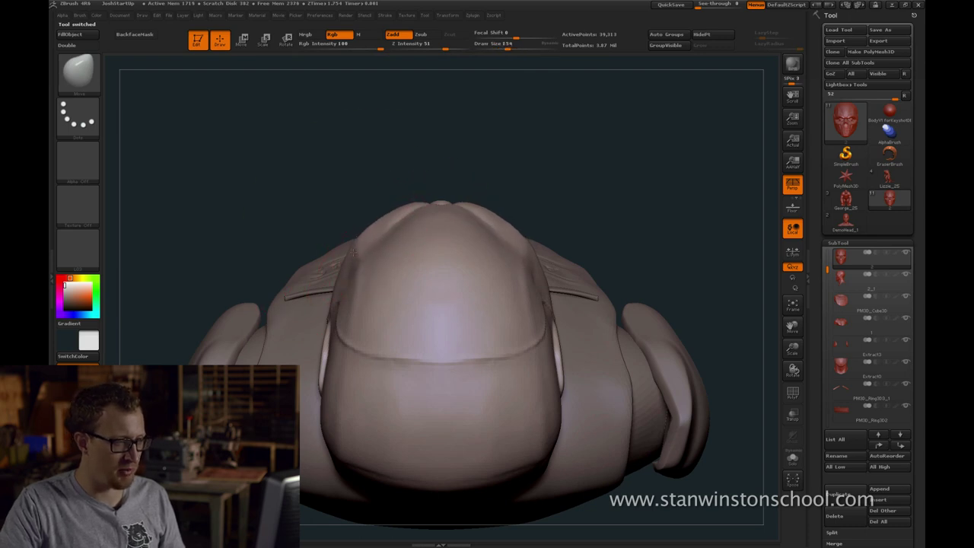
mouse_move(626, 115)
left_mouse_down()
mouse_move(627, 165)
mouse_move(618, 167)
mouse_move(612, 208)
mouse_move(676, 207)
left_mouse_up()
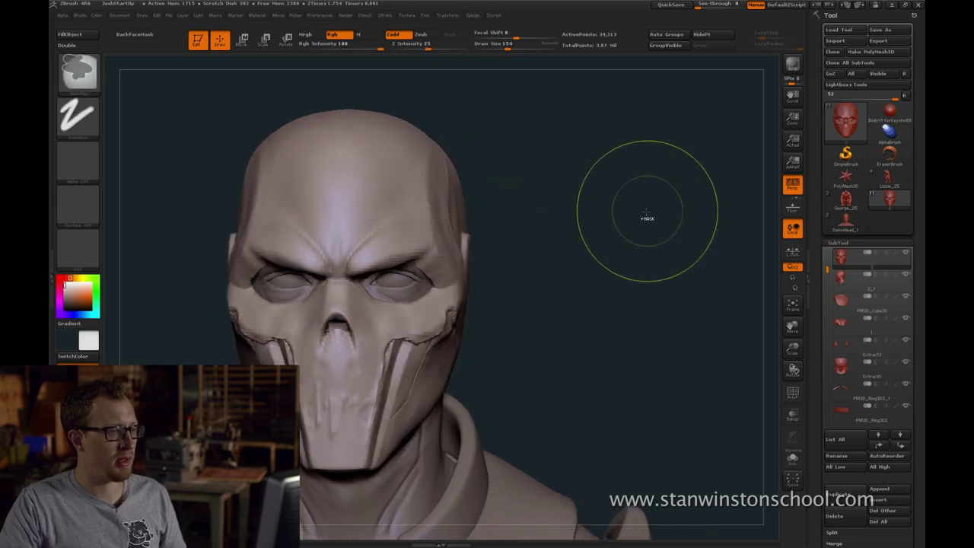
mouse_move(589, 220)
left_mouse_down()
mouse_move(653, 158)
mouse_move(641, 143)
left_mouse_up()
mouse_move(559, 190)
left_mouse_down()
mouse_move(519, 176)
mouse_move(435, 240)
left_mouse_up()
left_click_drag(631, 195, 580, 174)
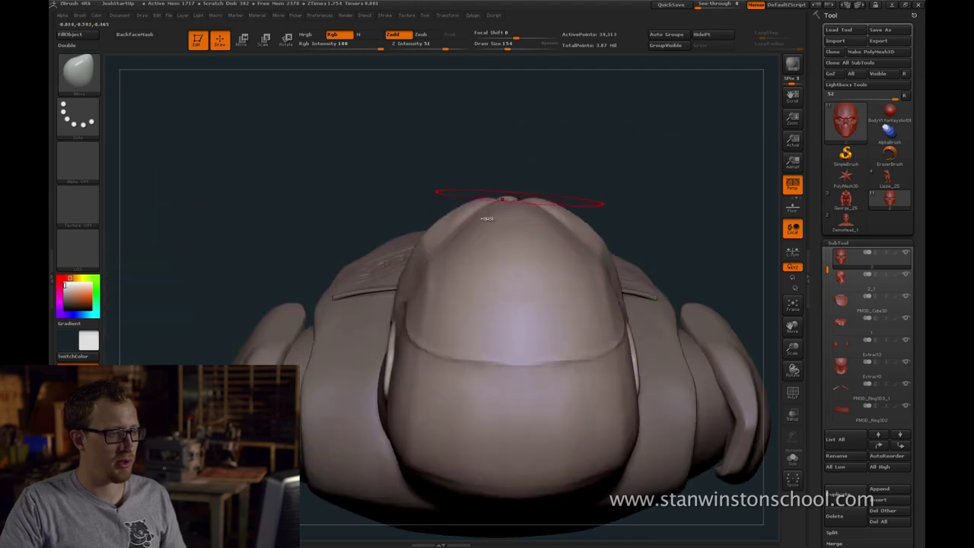
Reshape the mask's forehead from above at draw size 251, and make the Aba_05 eyes subtool active
key("s")
left_click_drag(419, 239, 431, 237)
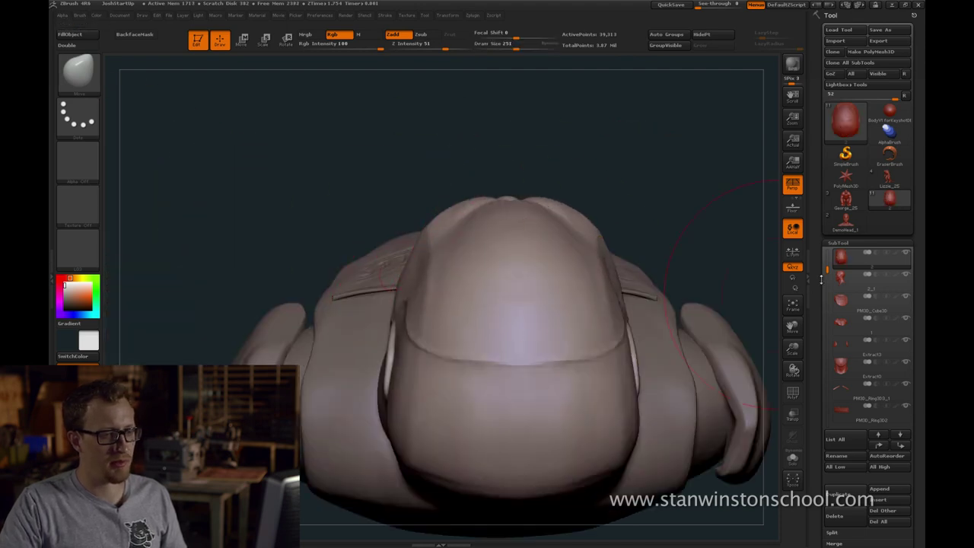
left_click(843, 280)
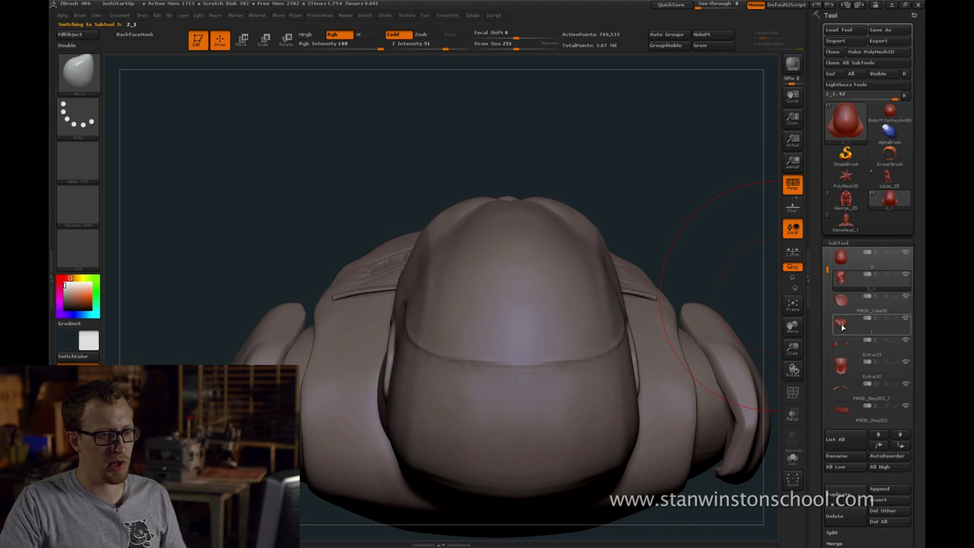
left_click_drag(656, 206, 590, 217)
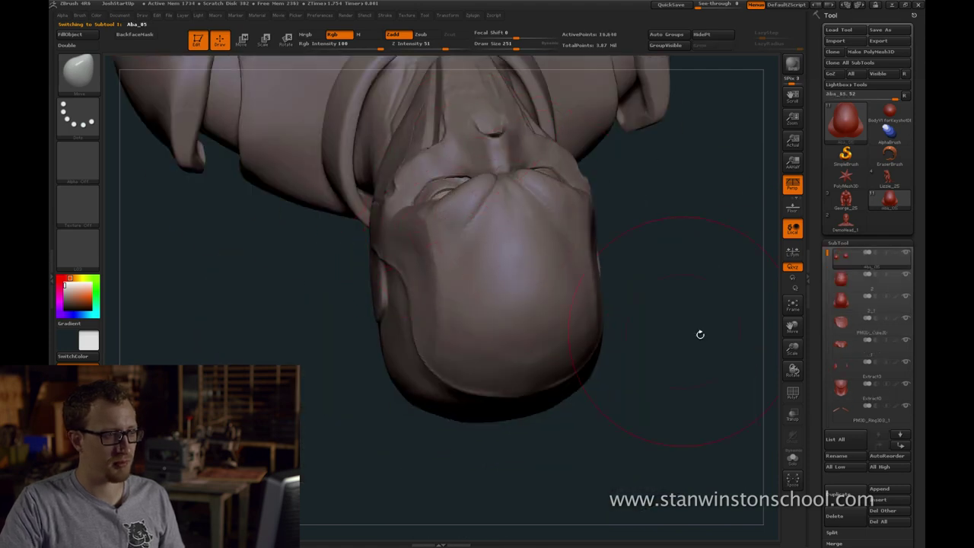
left_click_drag(701, 335, 698, 255)
left_click_drag(657, 302, 660, 332)
Reactivate the mask subtool and work on the sides of its forehead from above, reducing the Move brush to draw size 192
left_click(446, 227, "alt")
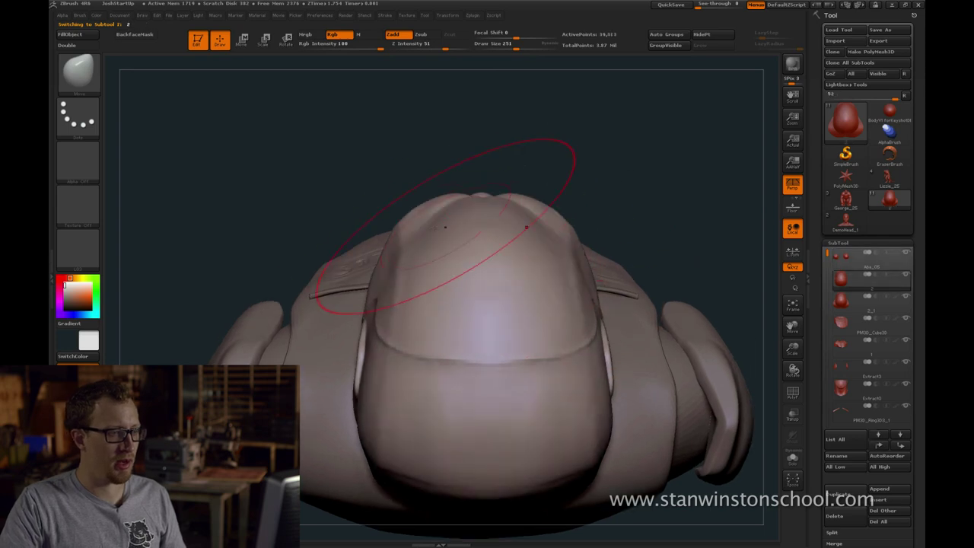
key("s")
left_click(404, 230)
left_click_drag(403, 227, 411, 232)
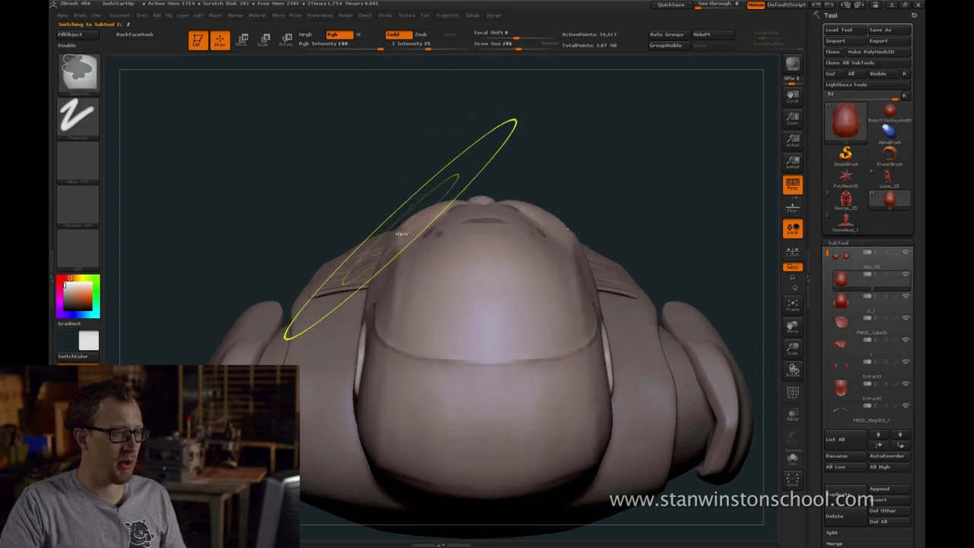
key("b")
key("s")
key("t")
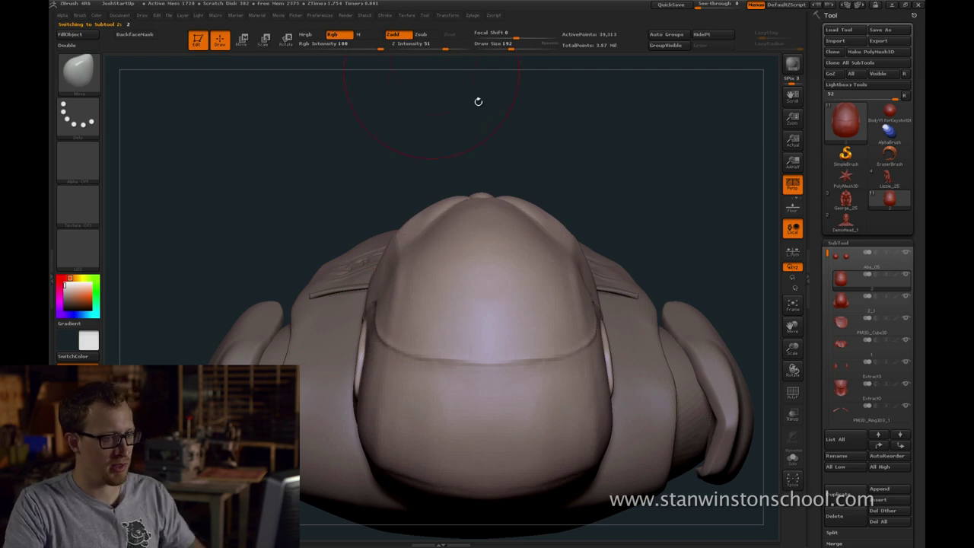
Look through the stroke modifiers, check the head subtool beneath the mask, and make the mask subtool active again
left_click(385, 15)
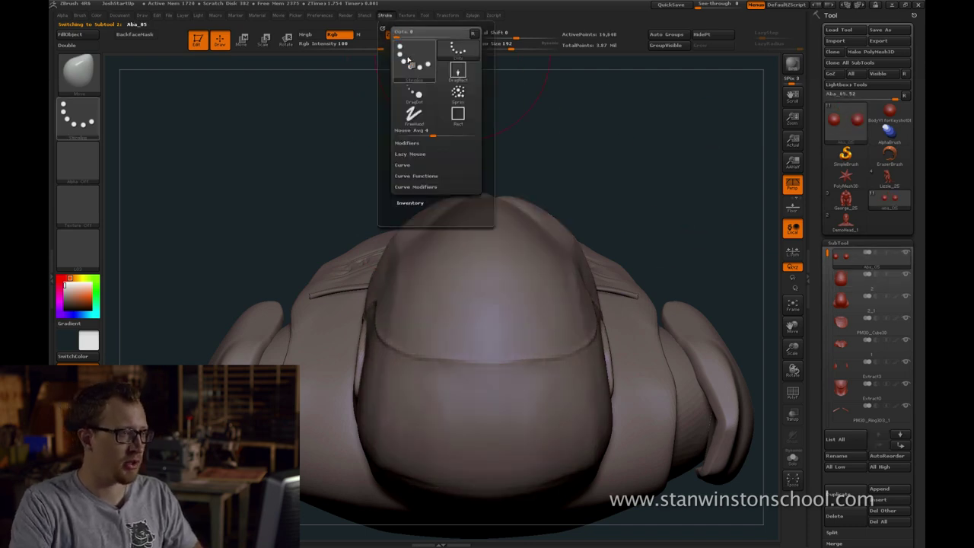
left_click(413, 146)
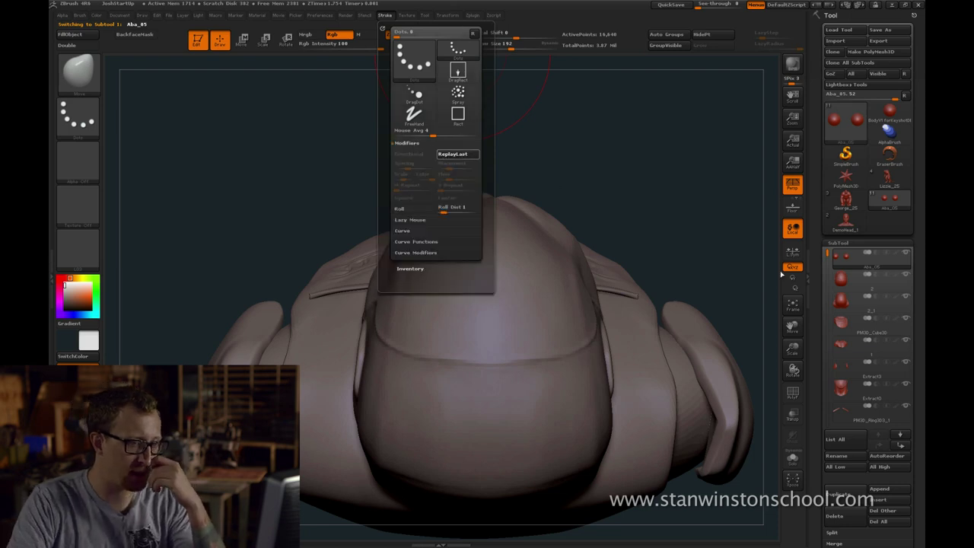
left_click(845, 309)
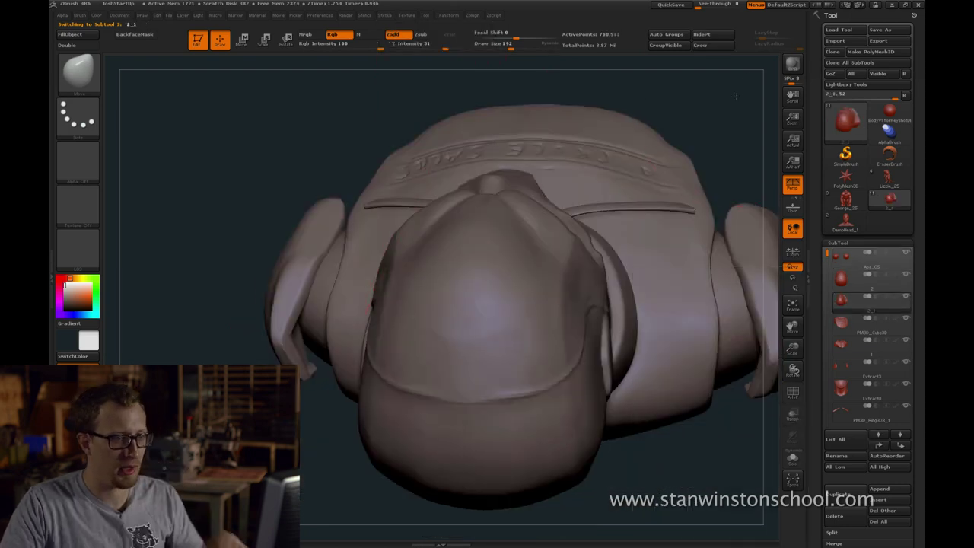
mouse_move(736, 95)
left_mouse_down()
mouse_move(691, 161)
mouse_move(662, 179)
mouse_move(616, 200)
mouse_move(556, 207)
left_mouse_up()
left_click(406, 195, "alt")
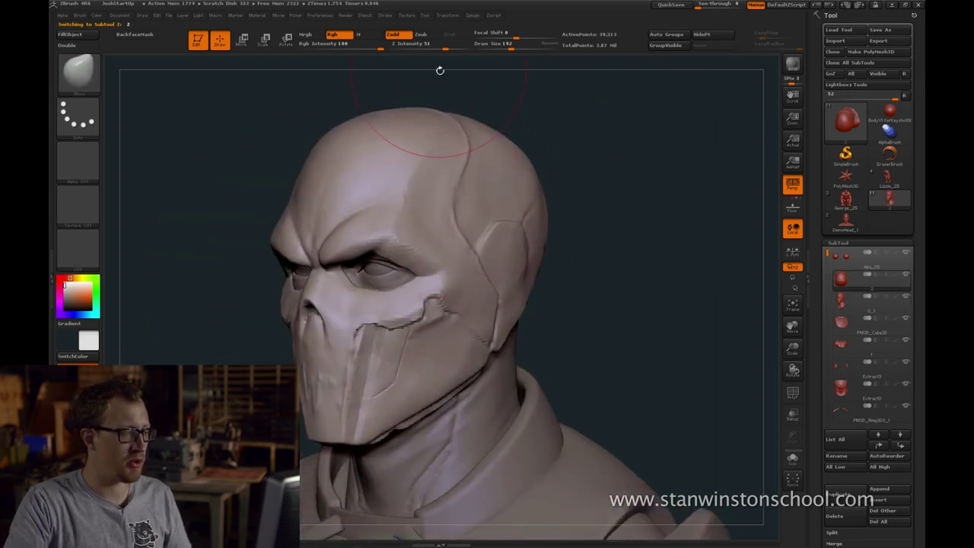
Try sculpting winding raised strokes across the mask's forehead and temple with the Standard brush at draw size 49
key("s")
left_click_drag(439, 70, 428, 35)
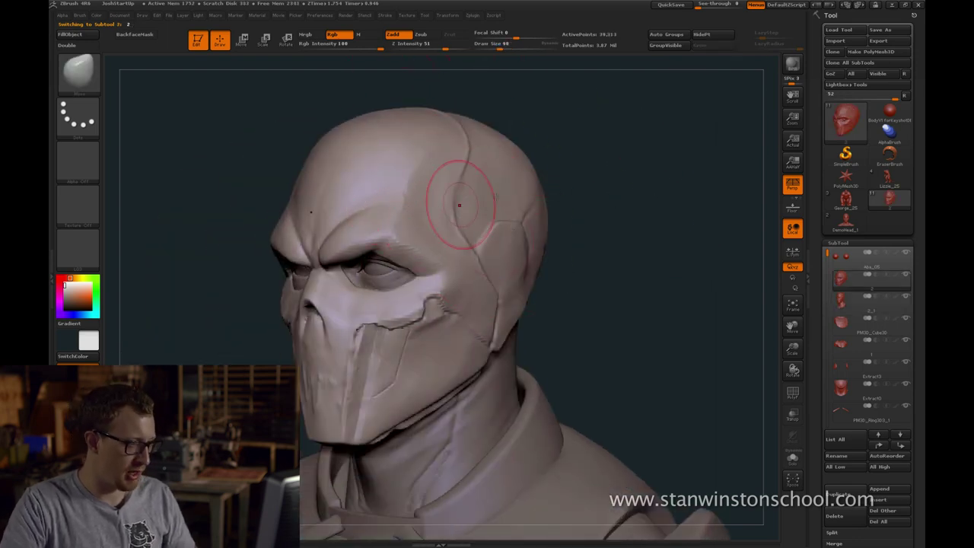
key("s")
key("1")
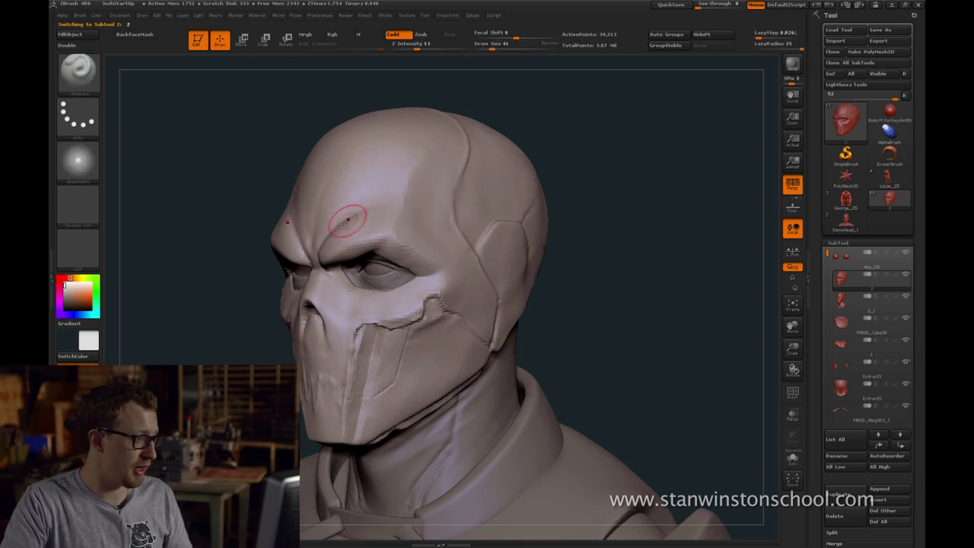
key("s")
left_click_drag(323, 214, 333, 220)
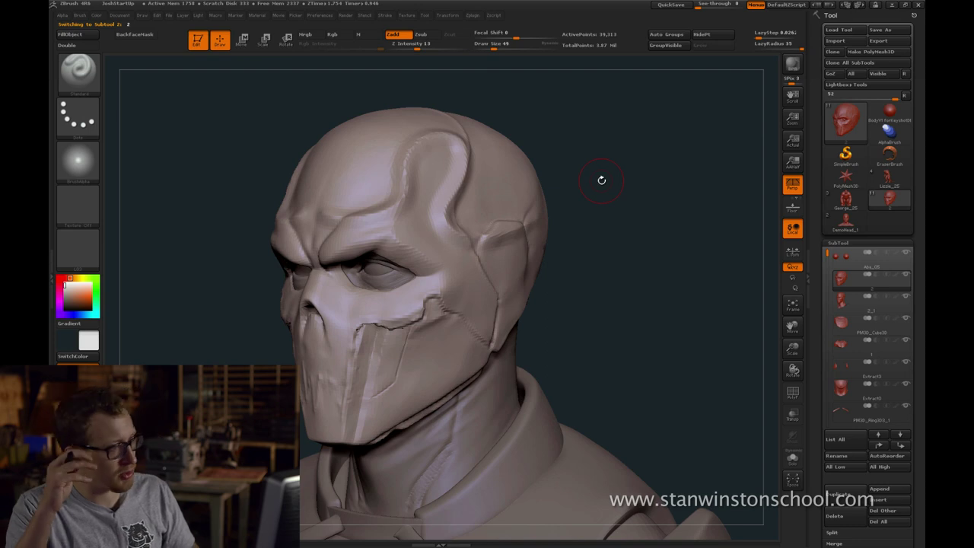
Undo the test strokes and smoothing on the mask's forehead and temple
key("ctrl+shift+z")
key("ctrl+z")
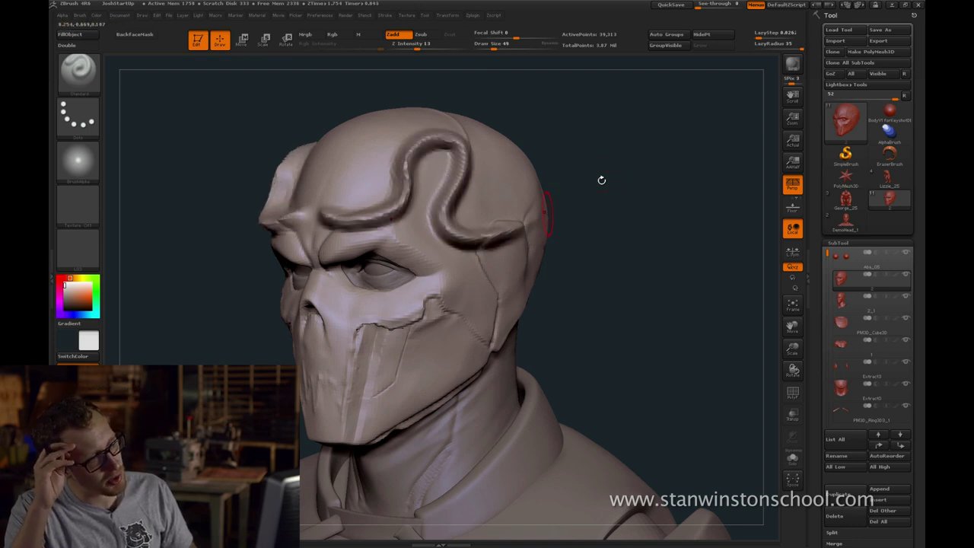
key("ctrl+z")
key("ctrl+z")
key("ctrl+z")
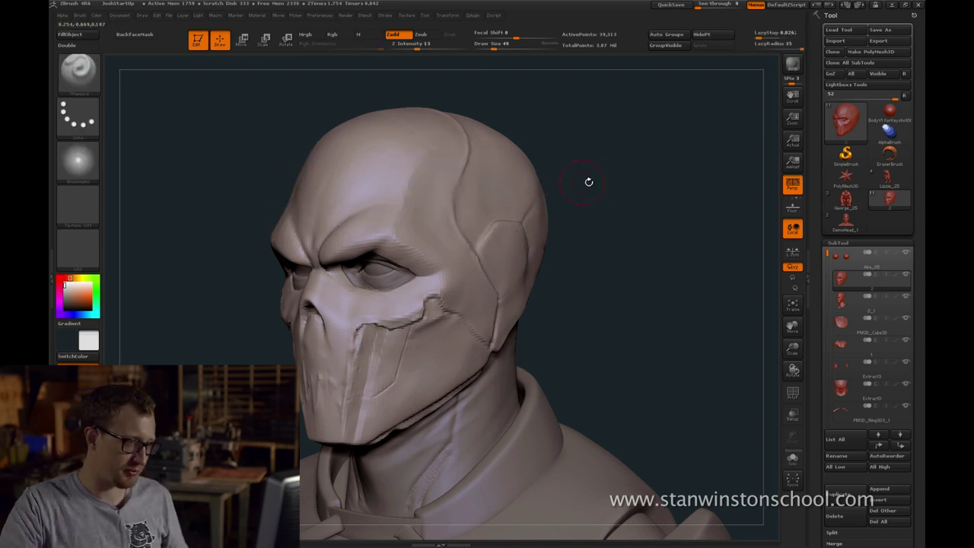
Work on the mask's brow and temple in profile with the Move brush, enlarging it to draw size 217
mouse_move(624, 185)
left_mouse_down()
mouse_move(648, 220)
mouse_move(690, 218)
mouse_move(525, 225)
left_mouse_up()
key("s")
mouse_move(446, 234)
left_mouse_down()
mouse_move(457, 236)
mouse_move(418, 232)
mouse_move(443, 225)
left_mouse_up()
key("b")
key("m")
key("v")
key("s")
key("s")
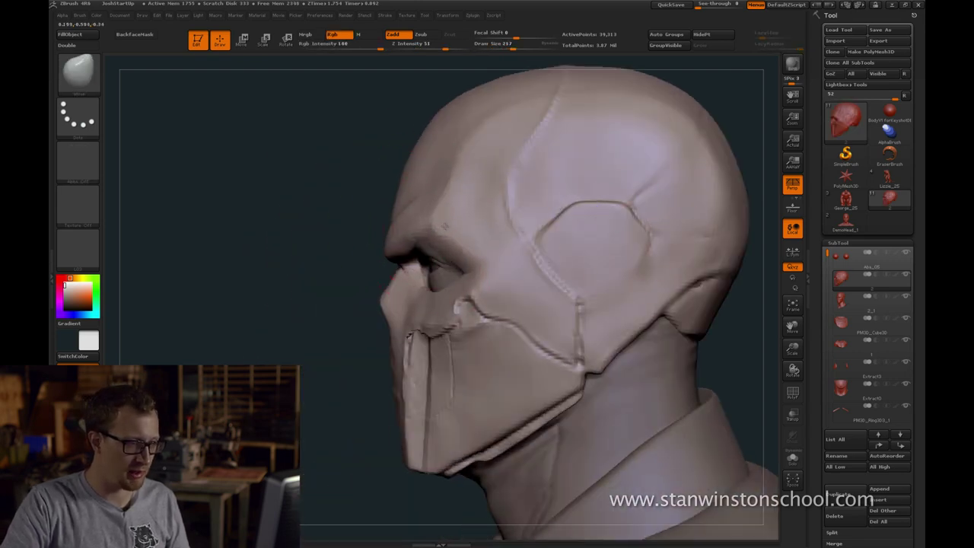
Select the 2_1 head subtool and the Aba_05 eyes in turn, and compare the eyes with the mask from the front
left_click(849, 308)
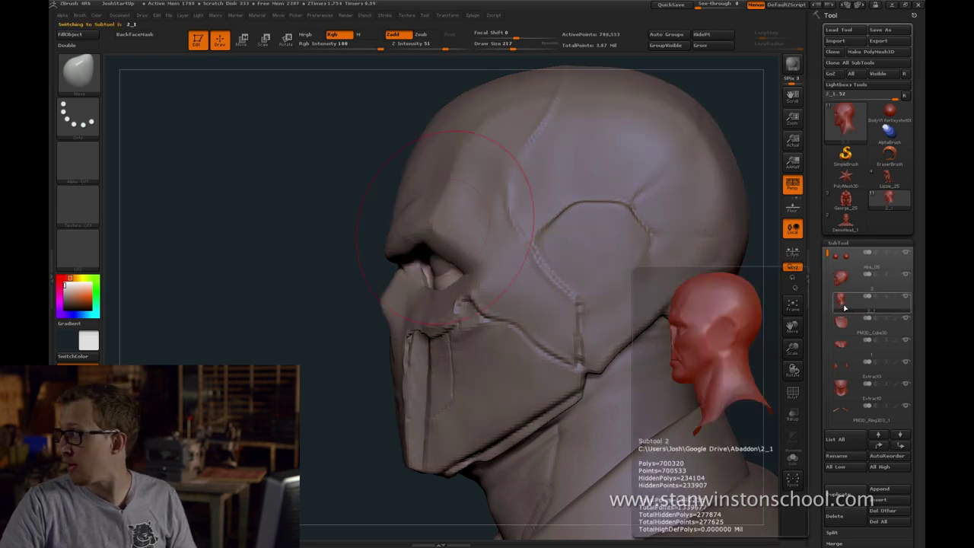
left_click(840, 256)
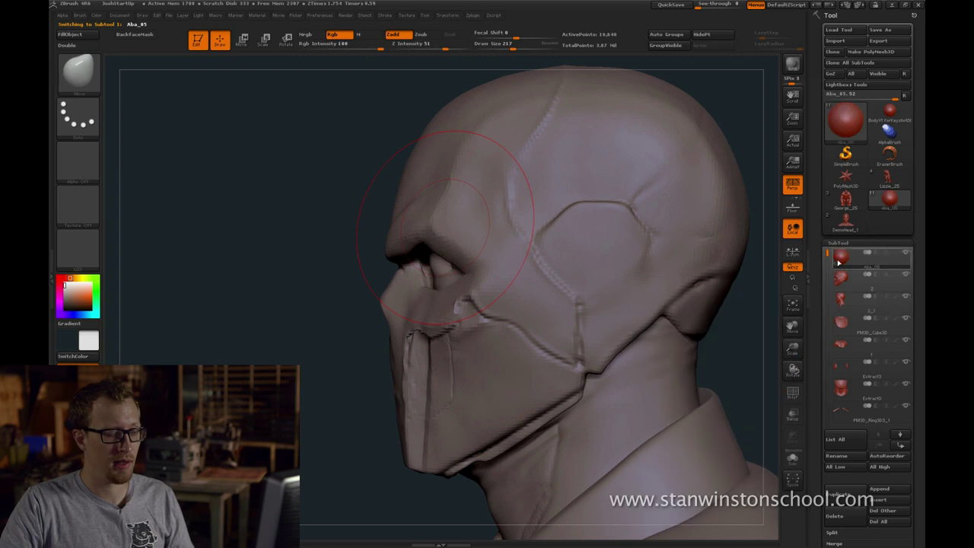
left_click_drag(311, 336, 381, 344)
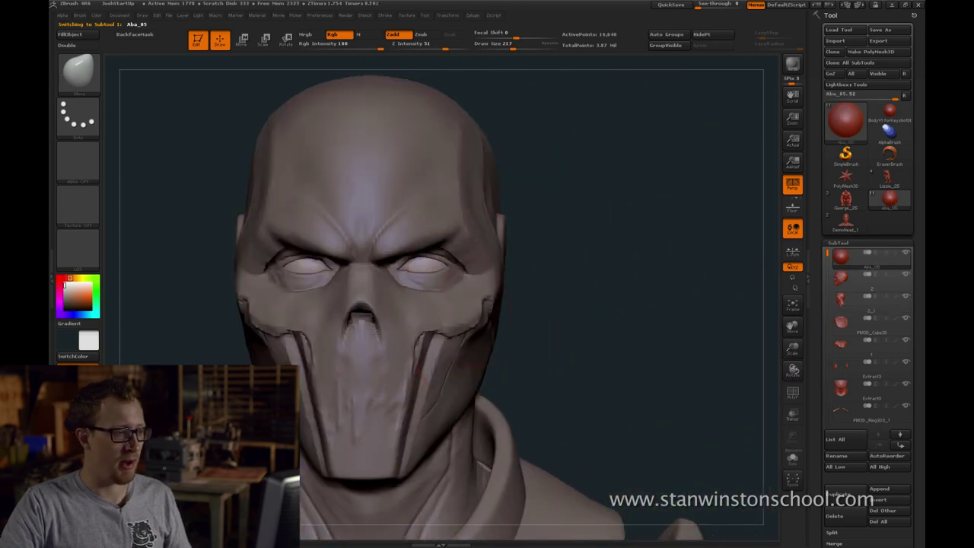
mouse_move(592, 278)
left_mouse_down()
mouse_move(640, 281)
mouse_move(629, 281)
left_mouse_up()
Make the 2_1 head subtool beneath the mask active and reduce the Move brush to draw size 77 for the eye area
left_click(443, 293, "alt")
mouse_move(693, 266)
left_mouse_down()
mouse_move(606, 255)
mouse_move(687, 261)
mouse_move(655, 242)
left_mouse_up()
left_click(524, 250, "alt")
key("s")
left_click(672, 263)
left_click_drag(601, 266, 668, 272)
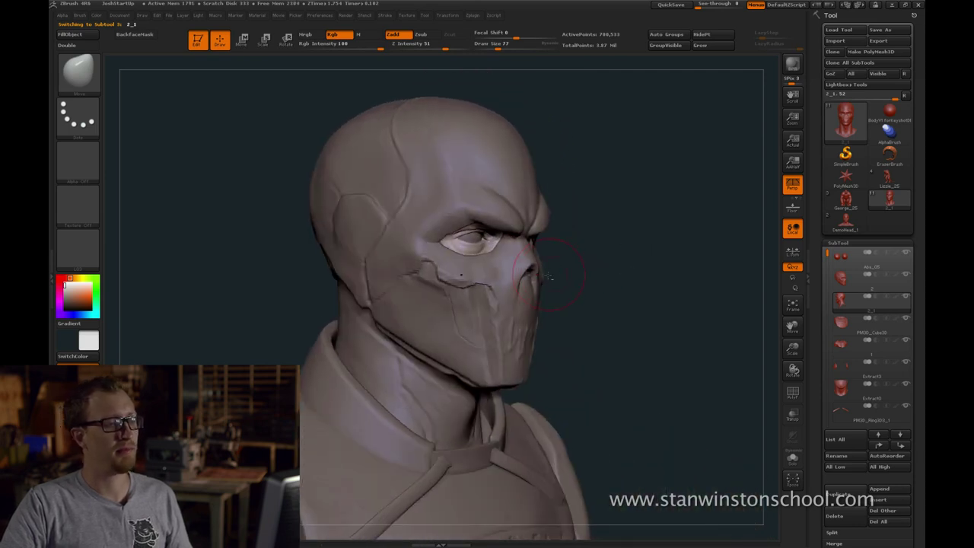
Reactivate the mask subtool, adjust its brow above the eye with the Move brush, and raise the mask to its highest subdivision level
left_click(528, 279, "alt")
left_click_drag(626, 242, 618, 268)
key("s")
left_click(471, 224)
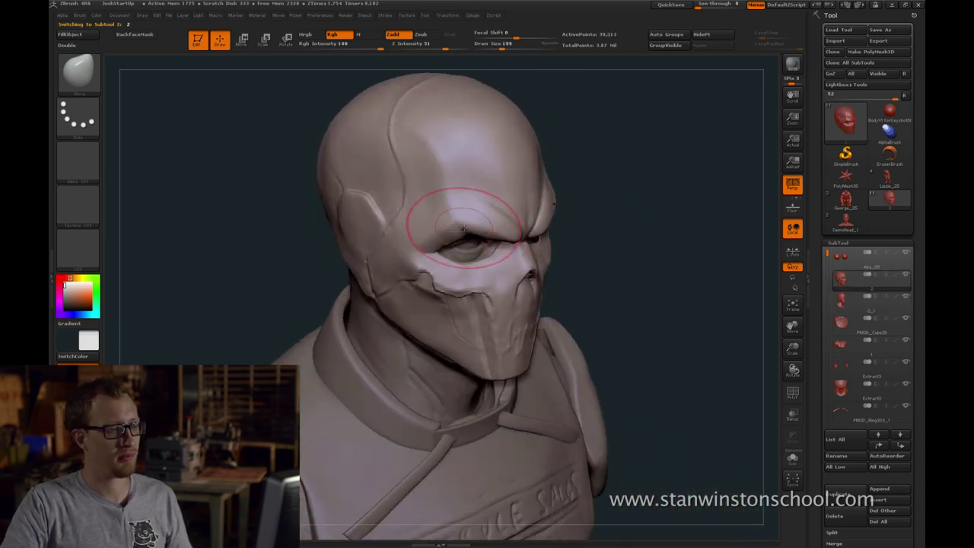
left_click_drag(670, 194, 638, 259)
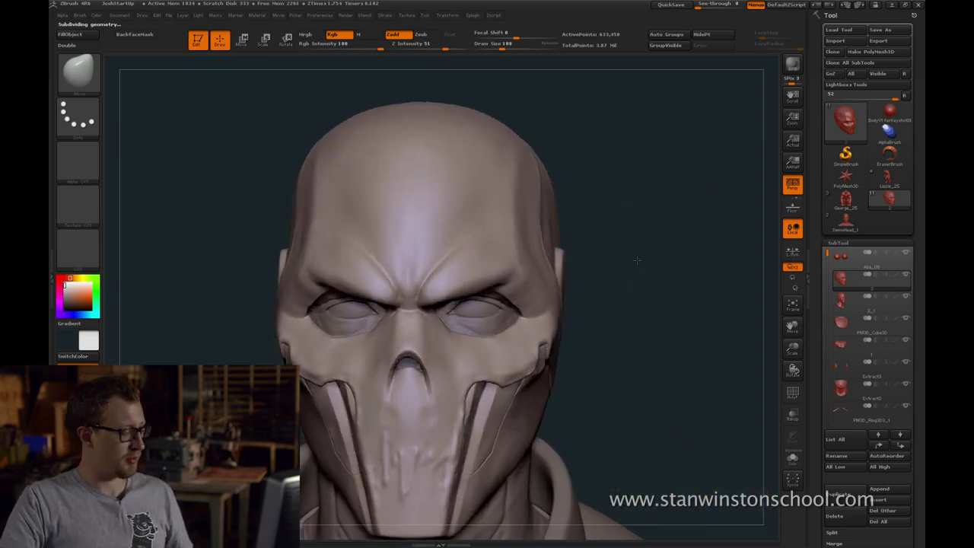
left_click_drag(636, 209, 619, 235)
left_click_drag(685, 214, 618, 216)
Build up a raised bevel along the front and upper edge of the ear panel with the Clay brush at draw size 27
key("b")
key("c")
key("l")
key("s")
left_click(600, 226)
left_click_drag(680, 216, 607, 251)
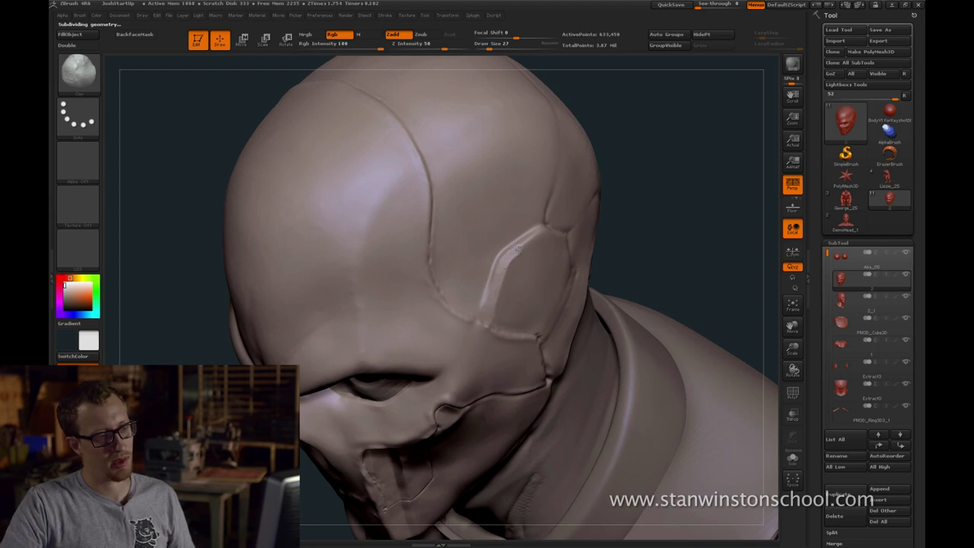
left_click_drag(538, 235, 544, 233)
left_click_drag(638, 214, 570, 233)
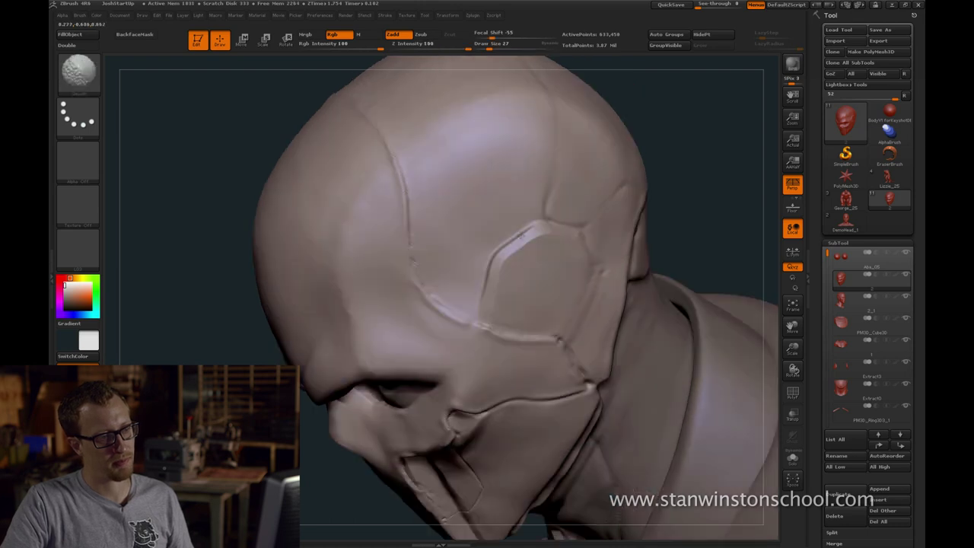
Smooth the ear panel and the side of the mask above it
mouse_move(691, 200)
left_mouse_down()
mouse_move(723, 195)
mouse_move(722, 164)
mouse_move(699, 173)
mouse_move(729, 155)
left_mouse_up()
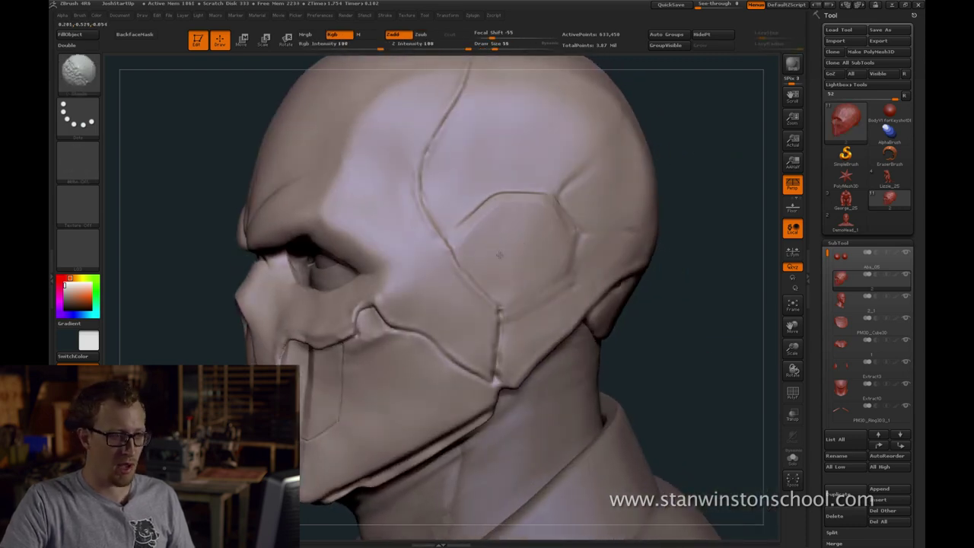
key("bracketright")
key("bracketright")
left_click_drag(488, 175, 480, 145, "shift")
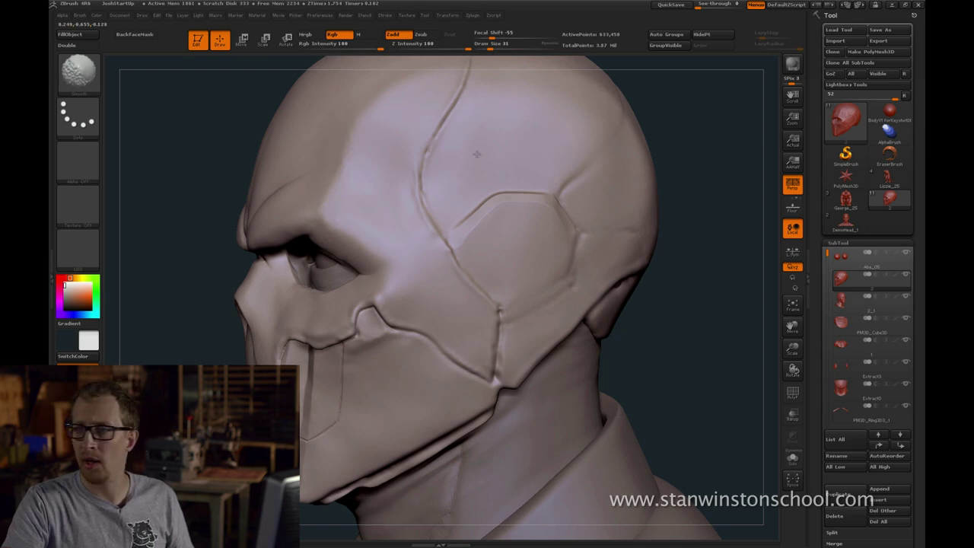
Sharpen the bevelled front edge of the ear panel with the Dam_Standard brush at draw size 14
key("b")
key("d")
key("s")
left_click_drag(726, 182, 755, 183)
key("bracketleft")
right_click_drag(535, 215, 500, 213)
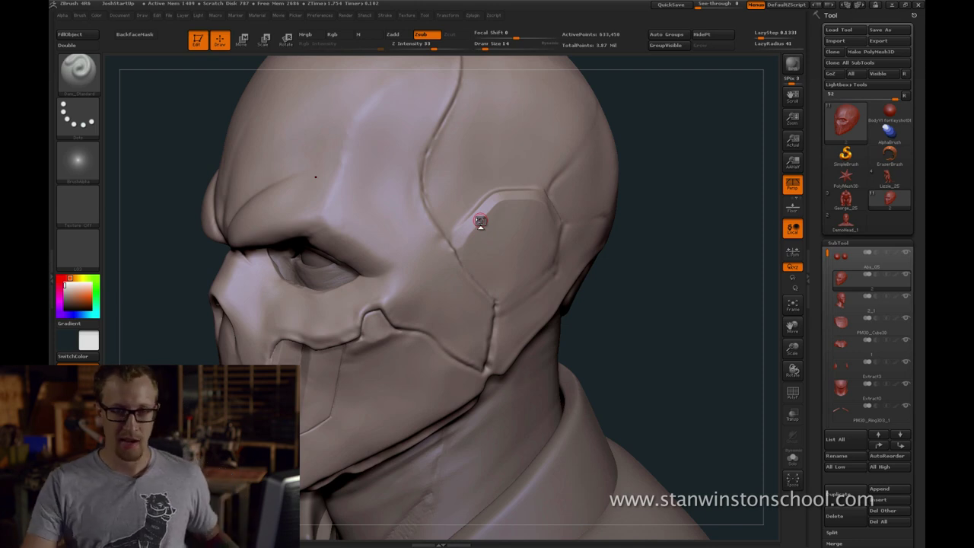
mouse_move(736, 150)
left_mouse_down()
mouse_move(719, 191)
mouse_move(679, 193)
mouse_move(685, 215)
mouse_move(492, 244)
left_mouse_up()
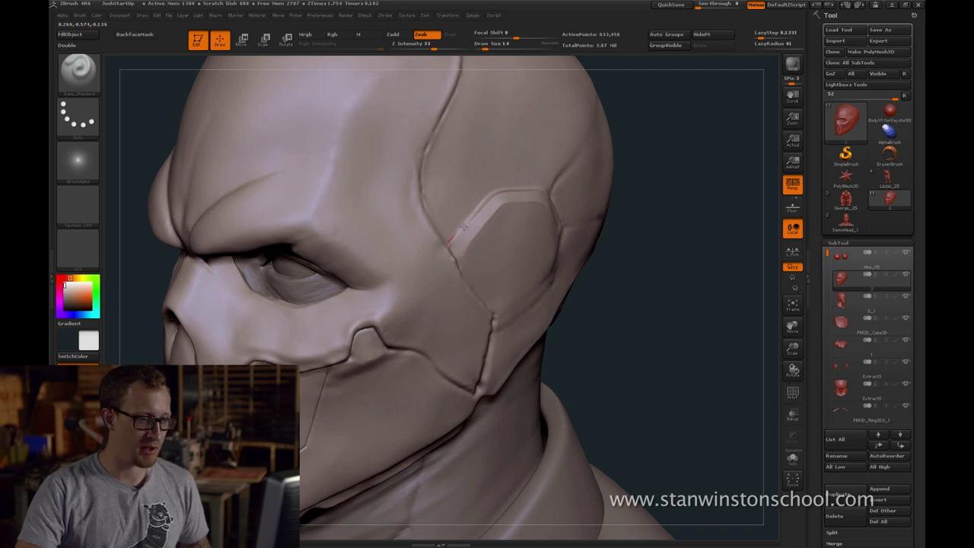
Recut the seam running in front of the ear panel with Dam_Standard, going from draw size 16 to 12
left_click_drag(631, 140, 710, 191)
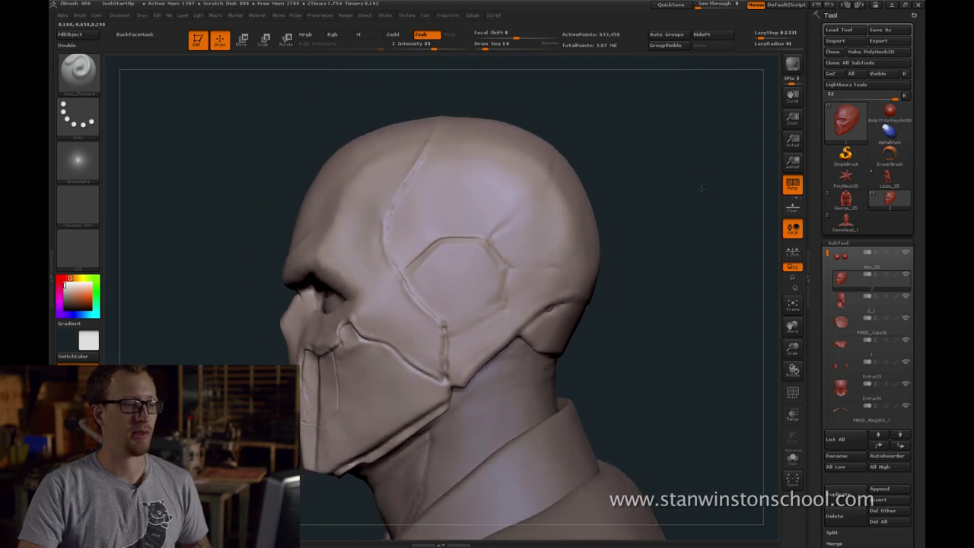
left_click_drag(703, 176, 663, 198)
key("b")
key("d")
key("s")
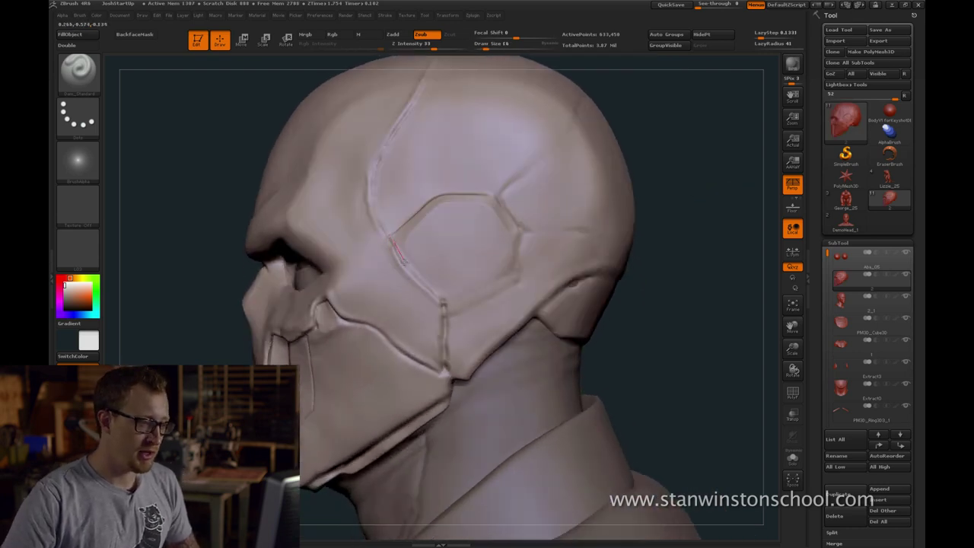
key("bracketleft")
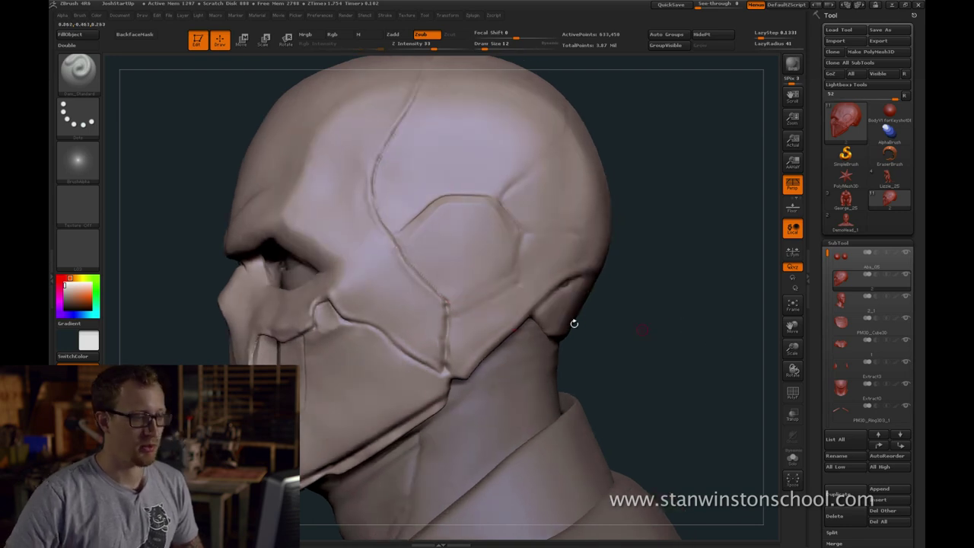
Clean up the seam junction below the ear panel with ClayBuildup and smoothing, and return to Dam_Standard at draw size 17
key("b")
key("c")
key("b")
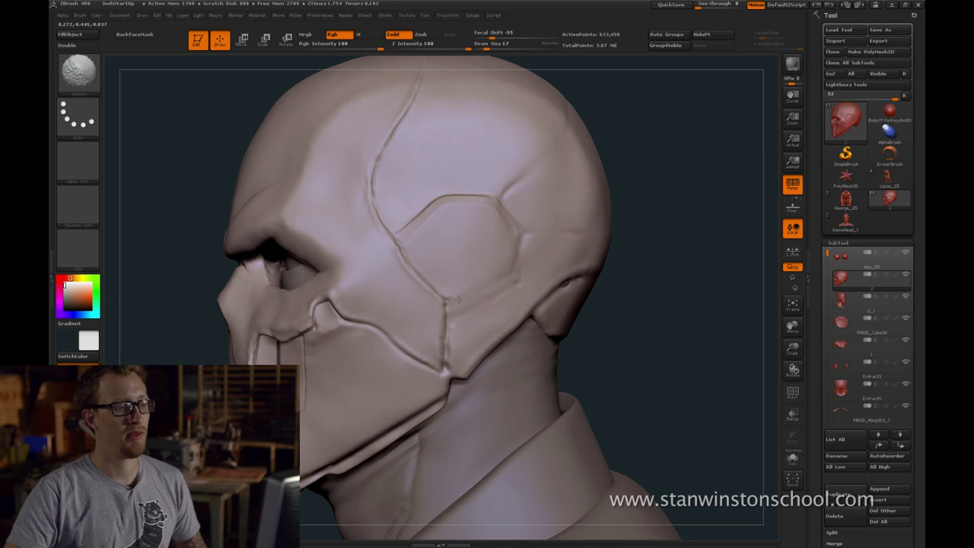
key("b")
key("d")
key("s")
mouse_move(708, 248)
left_mouse_down()
mouse_move(732, 249)
mouse_move(666, 251)
mouse_move(672, 268)
mouse_move(670, 246)
mouse_move(691, 235)
mouse_move(671, 280)
mouse_move(624, 268)
mouse_move(654, 246)
left_mouse_up()
key("f")
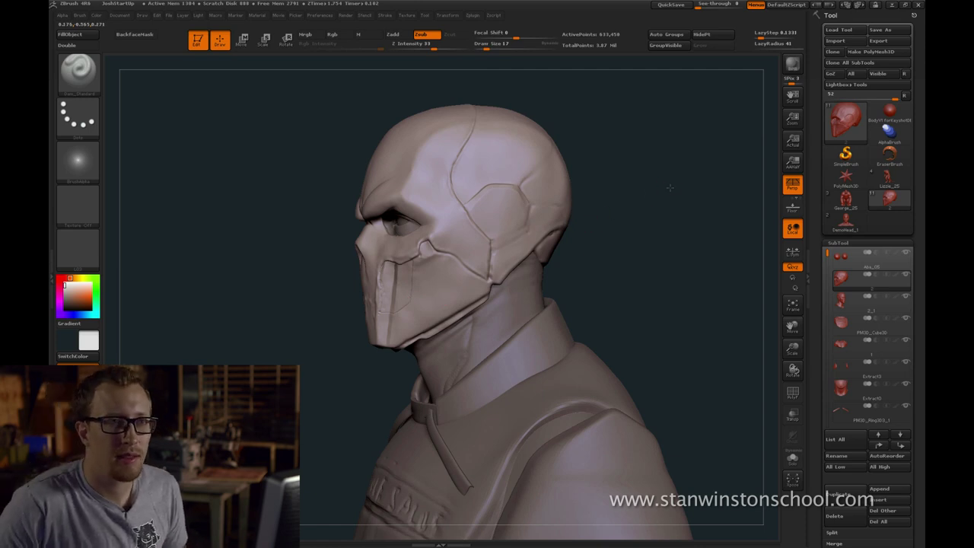
Sculpt an angled facet from below the cheekbone notch to the cheek panel with the Standard brush at draw size 17
left_click_drag(670, 187, 617, 247)
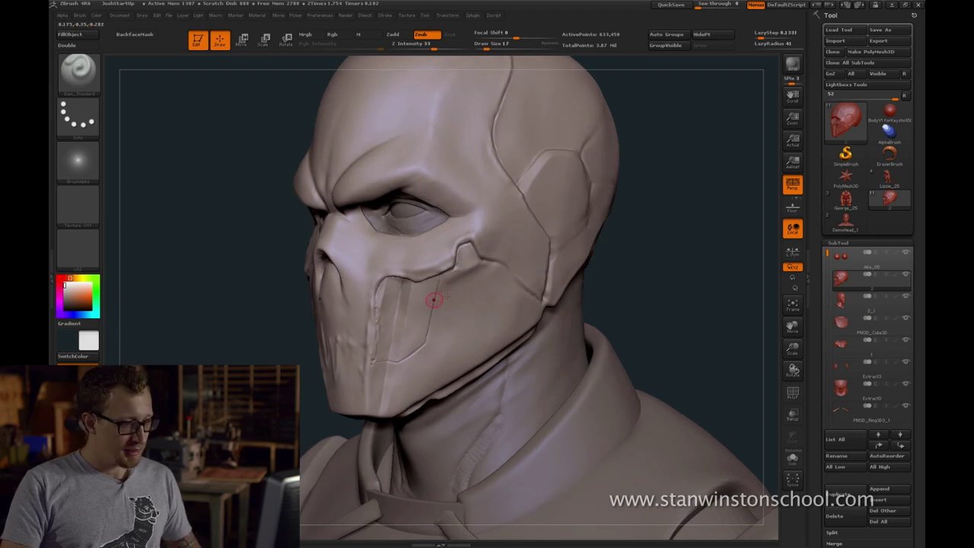
left_click_drag(673, 266, 651, 250)
key("b")
key("s")
key("t")
left_click_drag(491, 258, 426, 283)
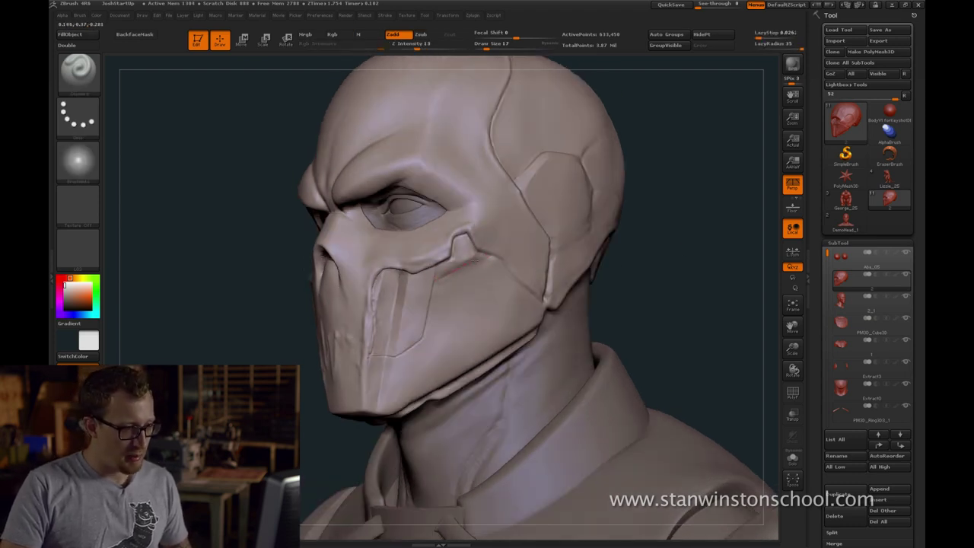
left_click_drag(495, 257, 478, 264)
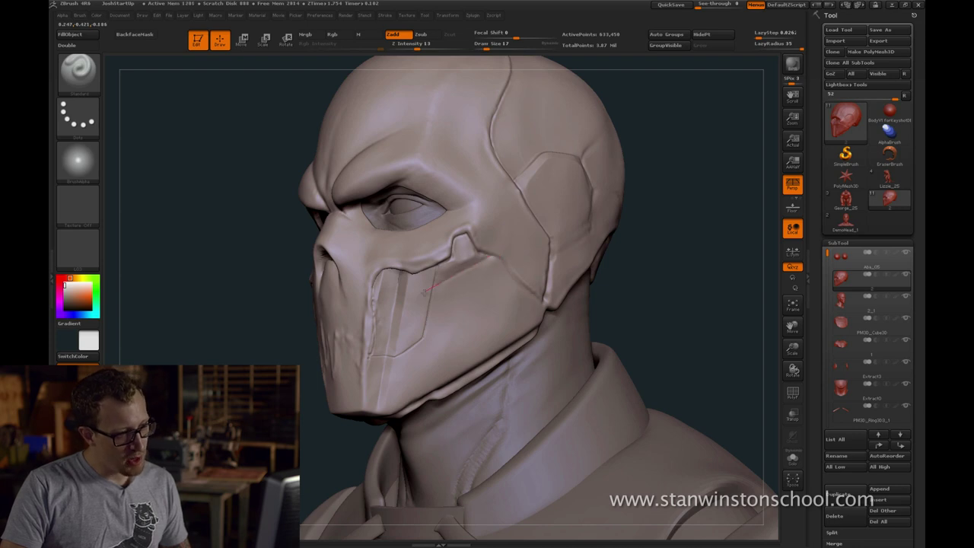
Refine the facet edge below the cheekbone notch at draw sizes 20 and 14, undo the last stroke, and smooth the corner
left_click_drag(647, 262, 653, 277, "alt")
key("bracketright")
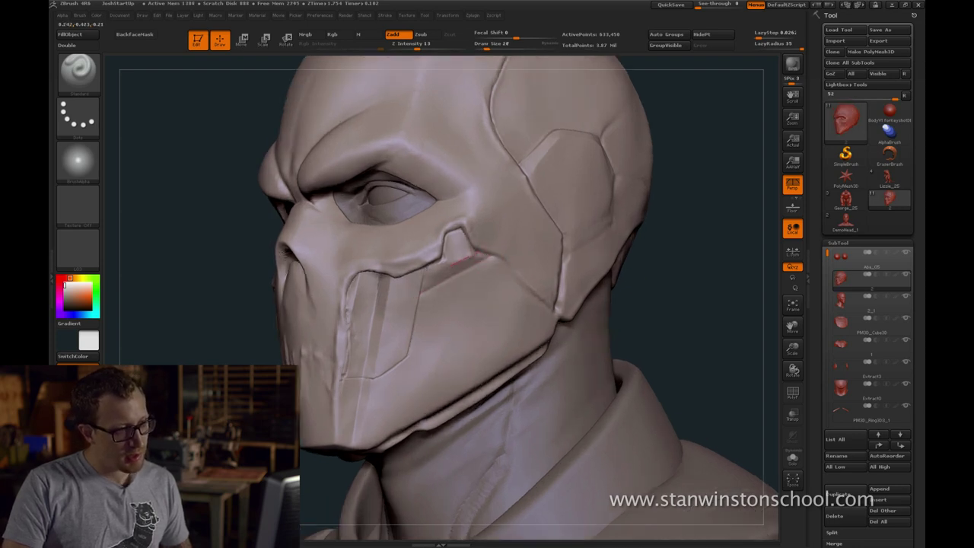
key("s")
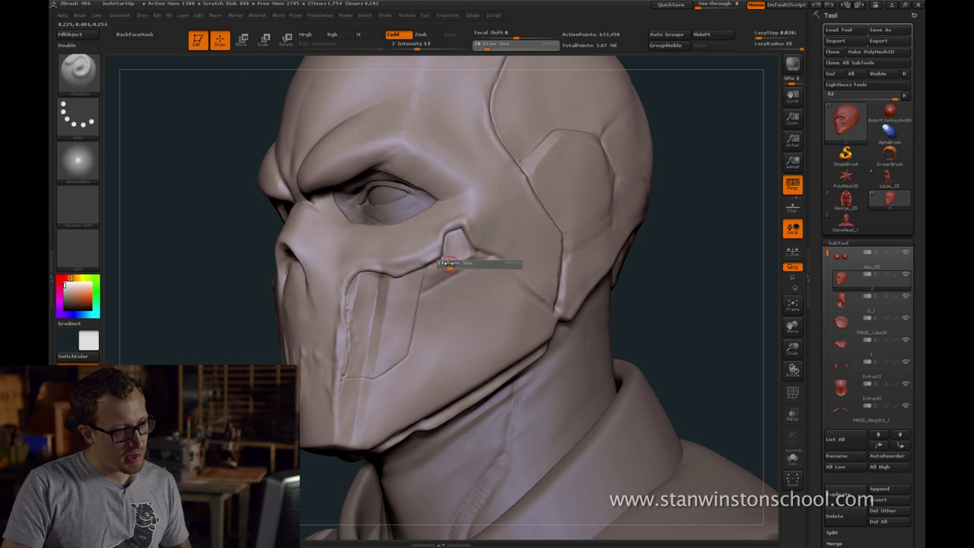
left_click_drag(457, 268, 454, 268)
mouse_move(454, 265)
left_mouse_down()
mouse_move(440, 260)
mouse_move(464, 246)
left_mouse_up()
key("ctrl+z")
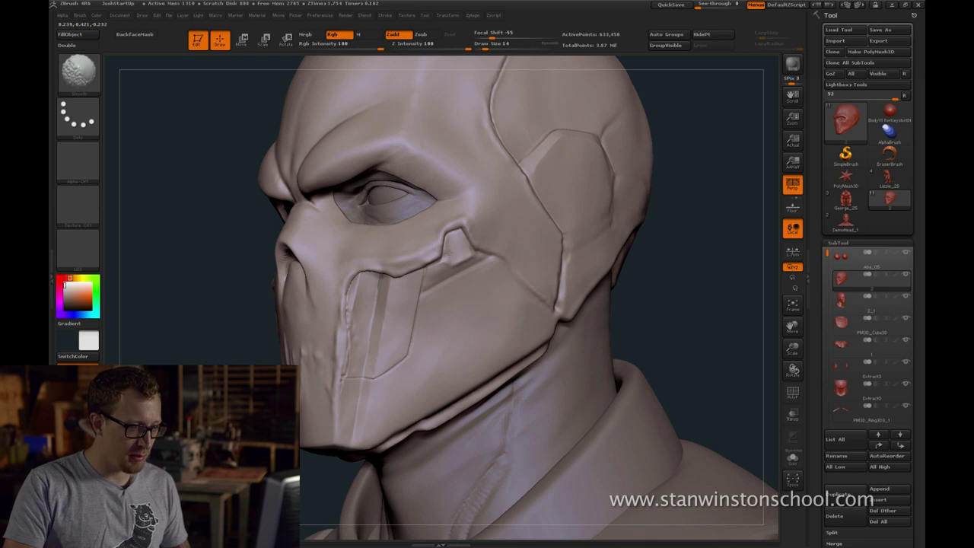
left_click_drag(700, 282, 664, 281)
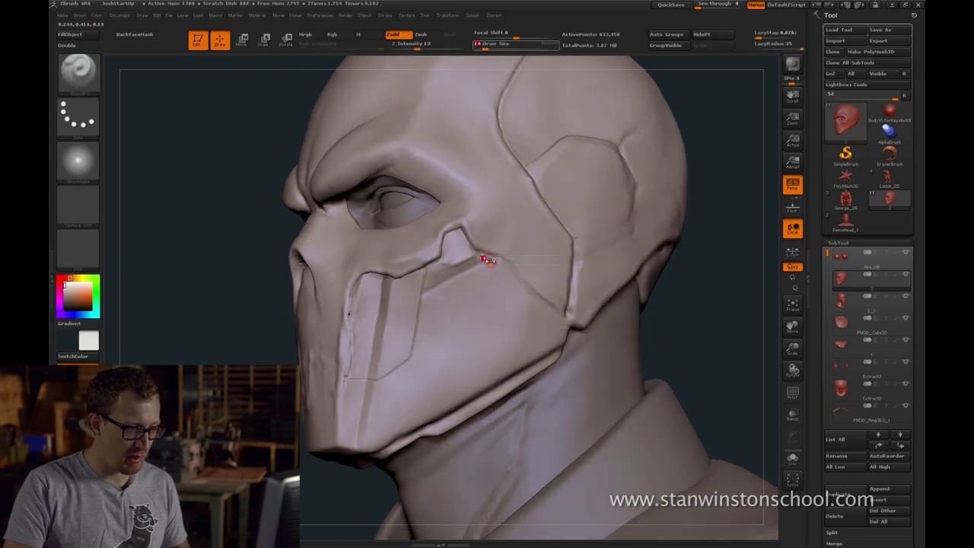
left_click_drag(475, 255, 470, 252, "shift")
key("shift")
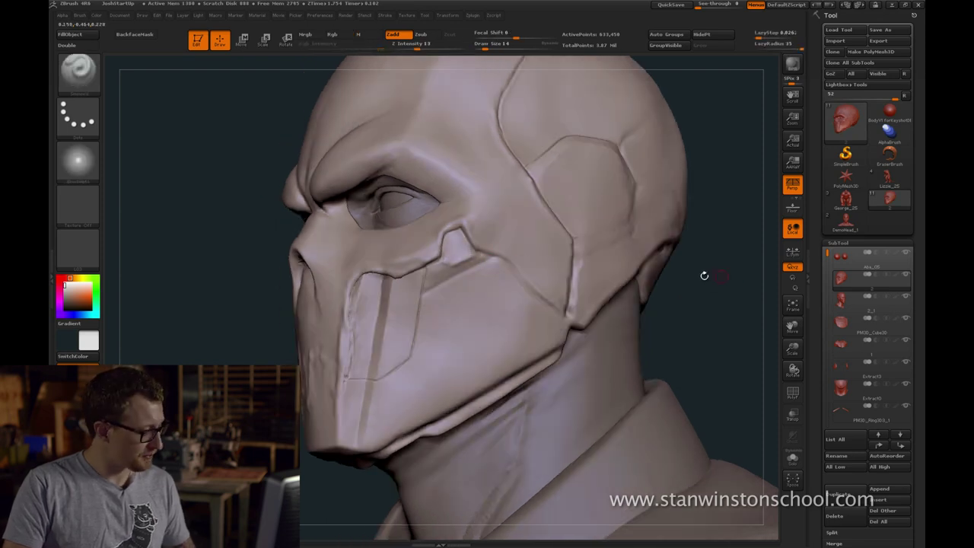
Flatten the planes around the cheekbone notch with the hPolish brush, reducing it from draw size 25 to 17
key("b")
key("h")
key("p")
key("]")
left_click_drag(706, 277, 667, 277)
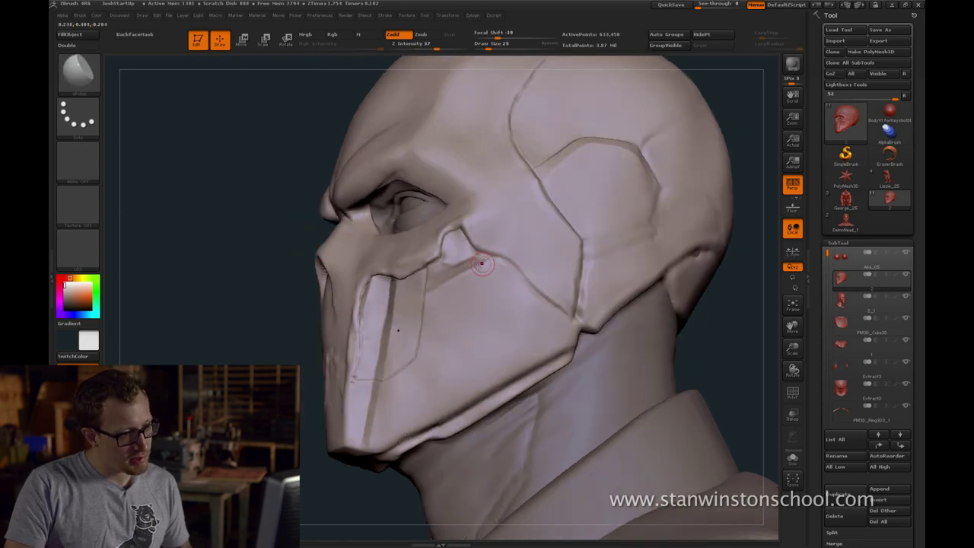
key("bracketleft")
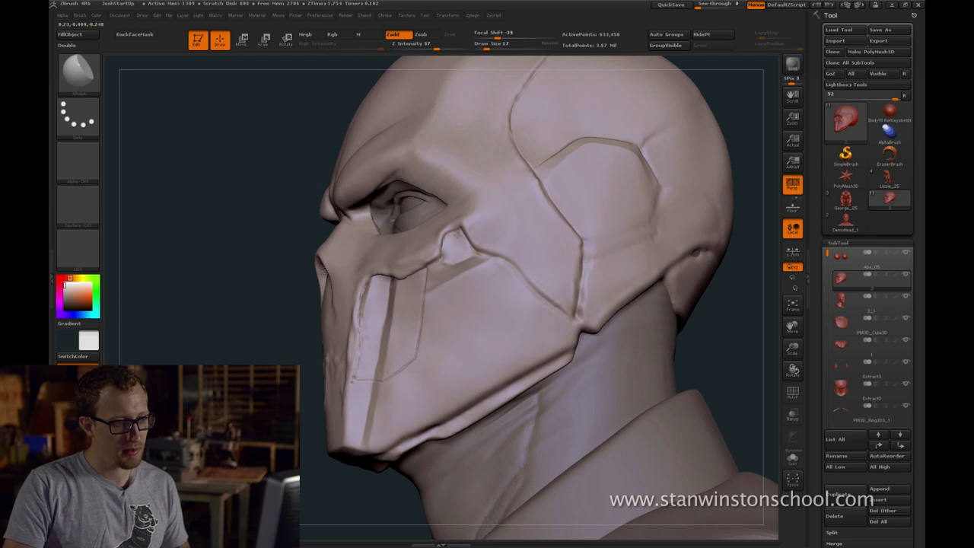
Sharpen the crease around the cheekbone notch with the Dam_Standard brush at draw size 17
left_click_drag(229, 351, 472, 255)
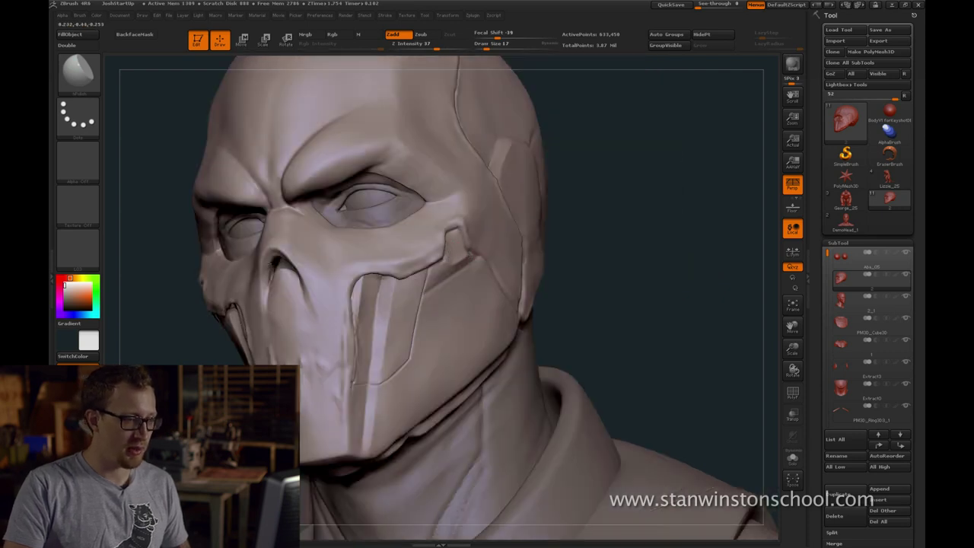
left_click_drag(586, 224, 545, 231)
key("b")
key("d")
key("s")
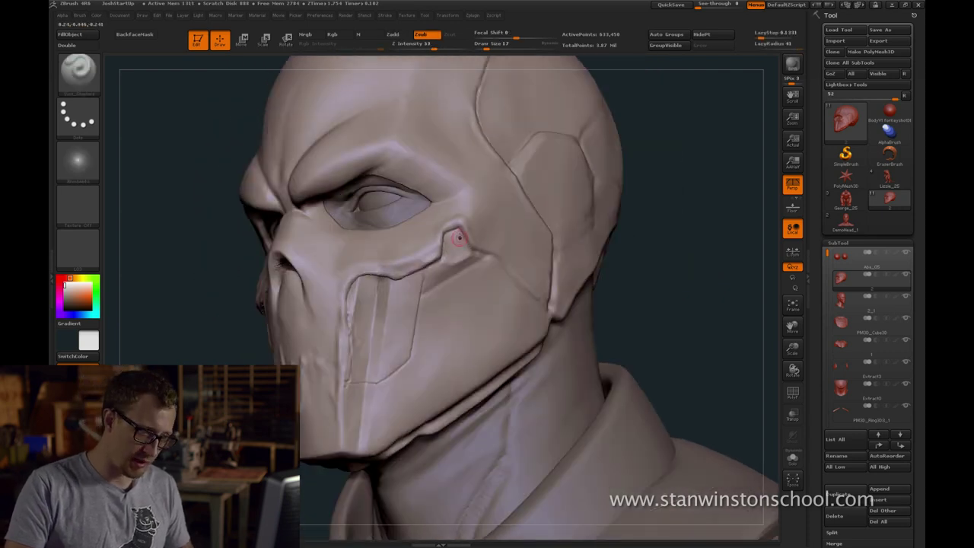
mouse_move(615, 268)
left_mouse_down()
mouse_move(683, 248)
mouse_move(680, 273)
left_mouse_up()
Mask the area above the seam from the cheekbone notch to the ear panel junction, using mask brush draw sizes from 18 to 49
key("bracketright")
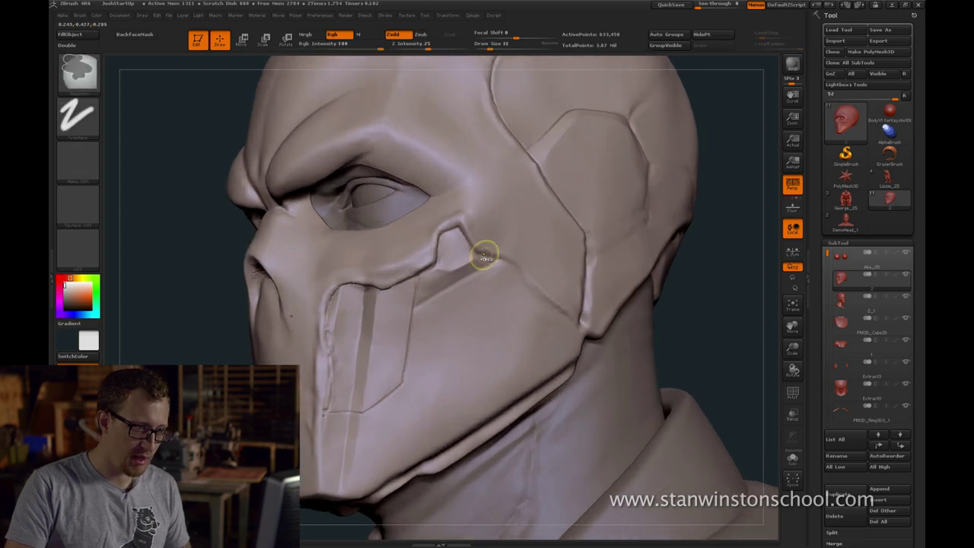
key("bracketleft")
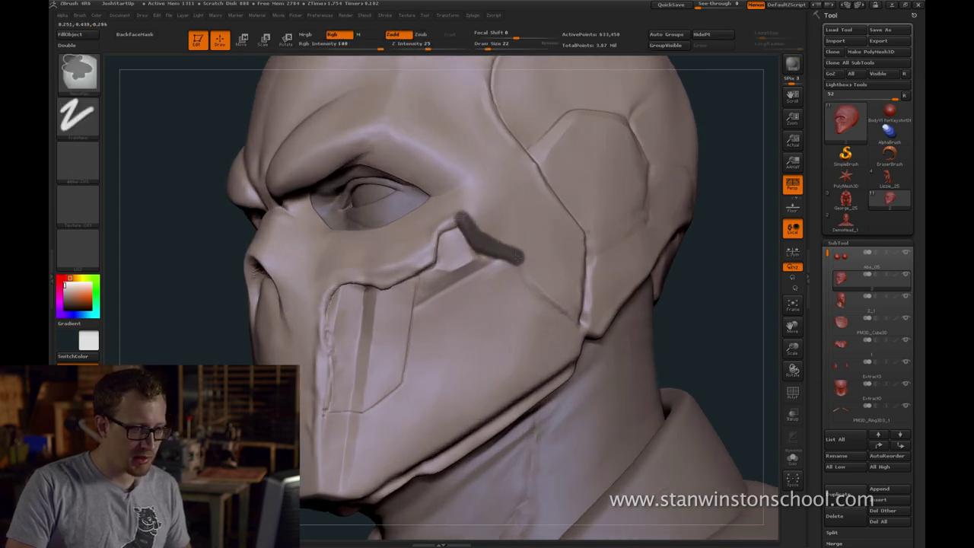
left_click_drag(518, 258, 573, 308, "ctrl")
mouse_move(723, 320)
left_mouse_down()
mouse_move(640, 283)
mouse_move(552, 279)
mouse_move(571, 282)
mouse_move(484, 207)
mouse_move(445, 194)
mouse_move(453, 213)
left_mouse_up()
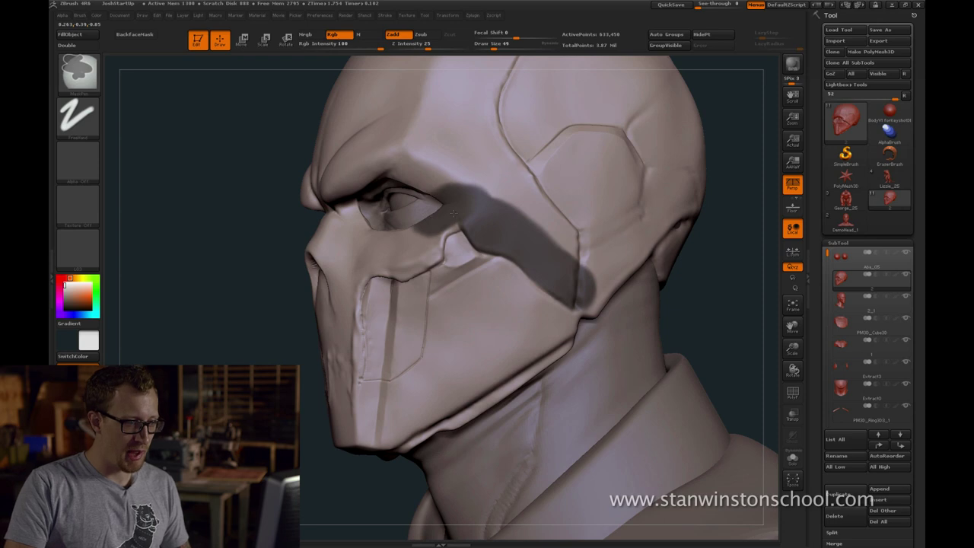
key("bracketleft")
key("bracketleft")
key("bracketleft")
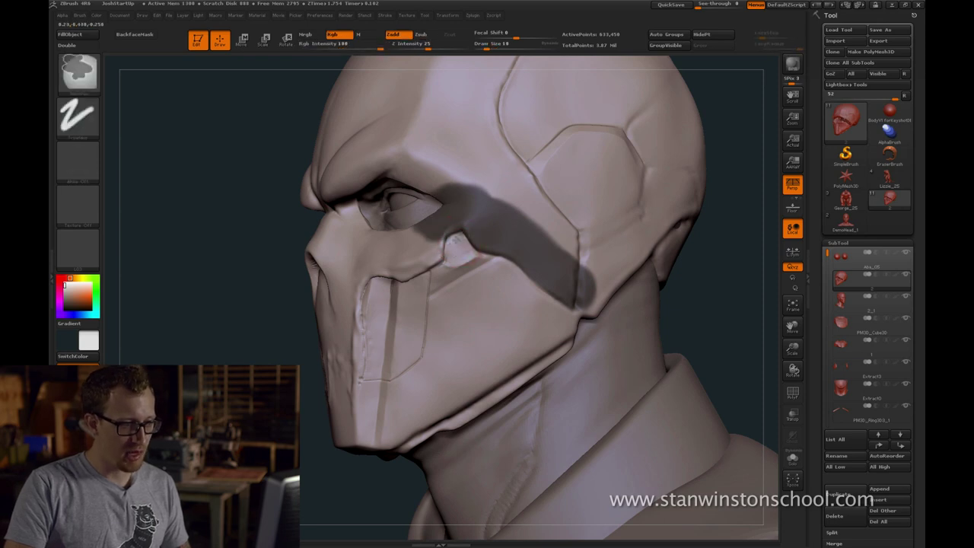
Extend the mask over the temple and ear panel, enlarging the mask brush to draw size 187
mouse_move(449, 189)
left_mouse_down()
mouse_move(518, 144)
mouse_move(598, 275)
mouse_move(592, 304)
mouse_move(488, 155)
left_mouse_up()
key("bracketright")
key("bracketright")
key("bracketright")
key("bracketright")
key("bracketright")
key("bracketright")
key("bracketright")
key("bracketright")
key("bracketright")
key("bracketright")
key("bracketright")
key("bracketright")
key("bracketright")
key("bracketright")
key("bracketright")
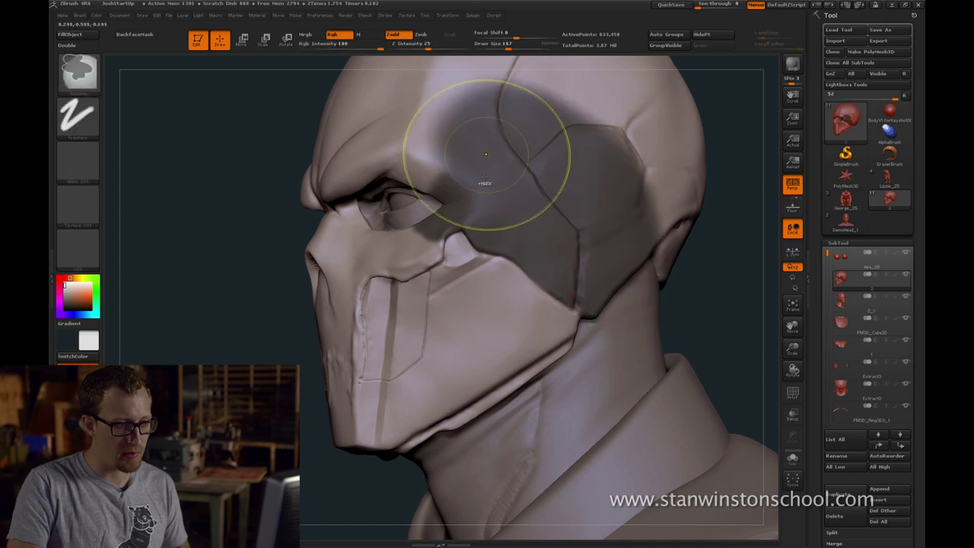
Push the cheek panel's upper edge along the masked seam with the Move brush, starting at draw size 112
key("b")
key("m")
key("v")
key("s")
mouse_move(498, 235)
left_mouse_down()
mouse_move(488, 236)
mouse_move(516, 241)
left_mouse_up()
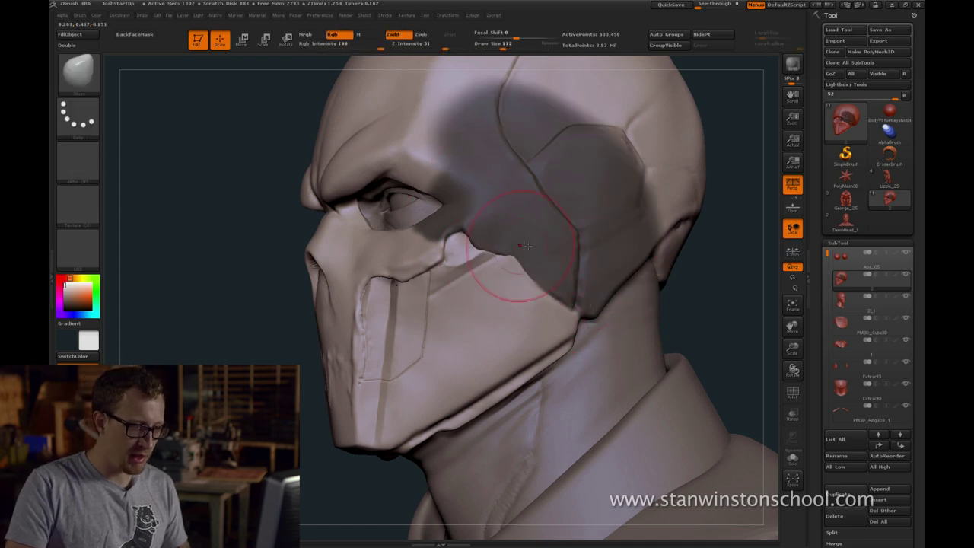
left_click_drag(712, 283, 647, 274)
key("bracketright")
key("bracketright")
key("bracketright")
left_click_drag(497, 262, 509, 254)
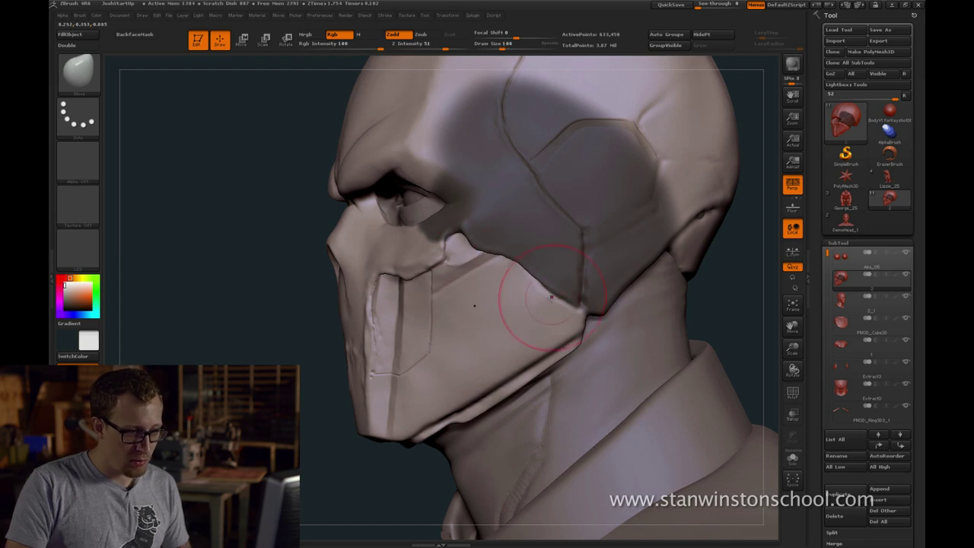
Invert the mask and swell the temple-side edge along the cheek seam with the Inflat brush at draw size 59 and intensity 10
mouse_move(712, 290)
left_mouse_down()
mouse_move(773, 288)
mouse_move(706, 294)
mouse_move(708, 279)
mouse_move(672, 267)
mouse_move(686, 253)
mouse_move(334, 288)
left_mouse_up()
key("b")
key("i")
key("n")
key("s")
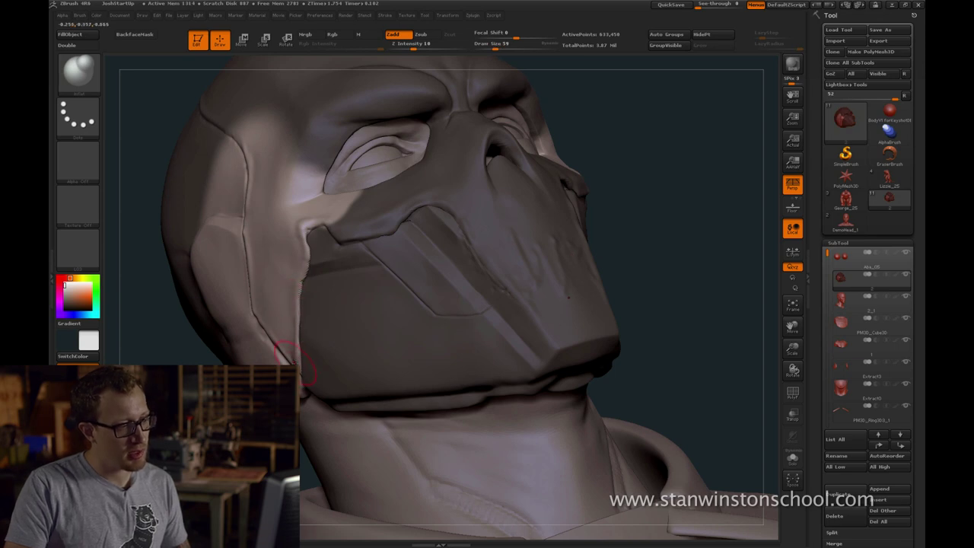
left_click_drag(638, 196, 618, 217)
left_click_drag(618, 216, 623, 243, "ctrl")
key("ctrl+z")
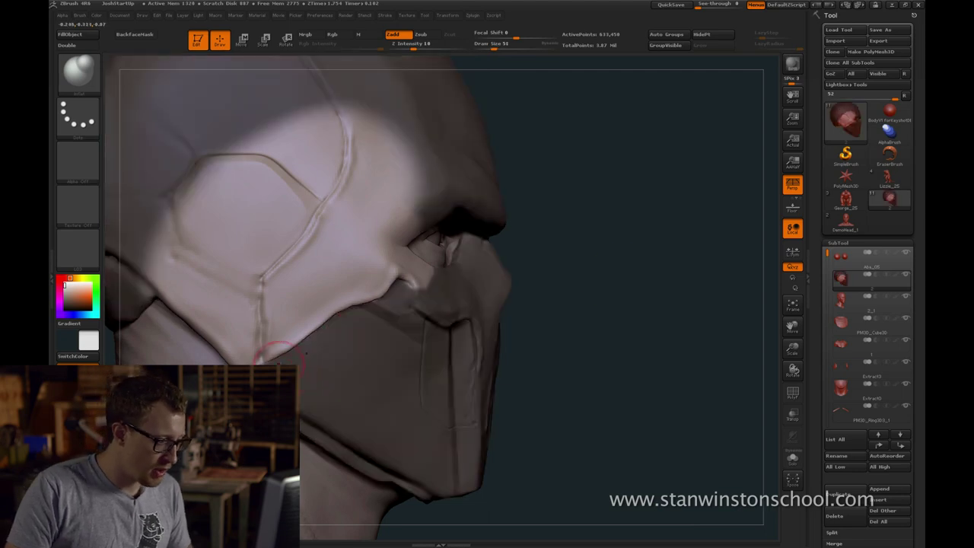
Clear the mask and recut the seam below the ear panel with the Dam_Standard brush at draw sizes 8 and 16
left_click_drag(556, 281, 536, 355, "ctrl")
key("s")
left_click_drag(286, 357, 278, 359)
type("8")
key("Return")
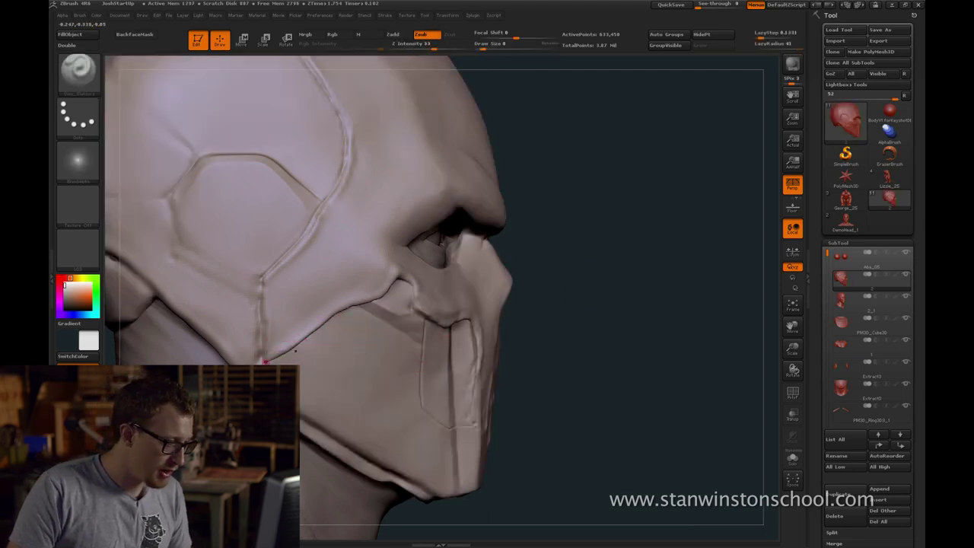
key("]")
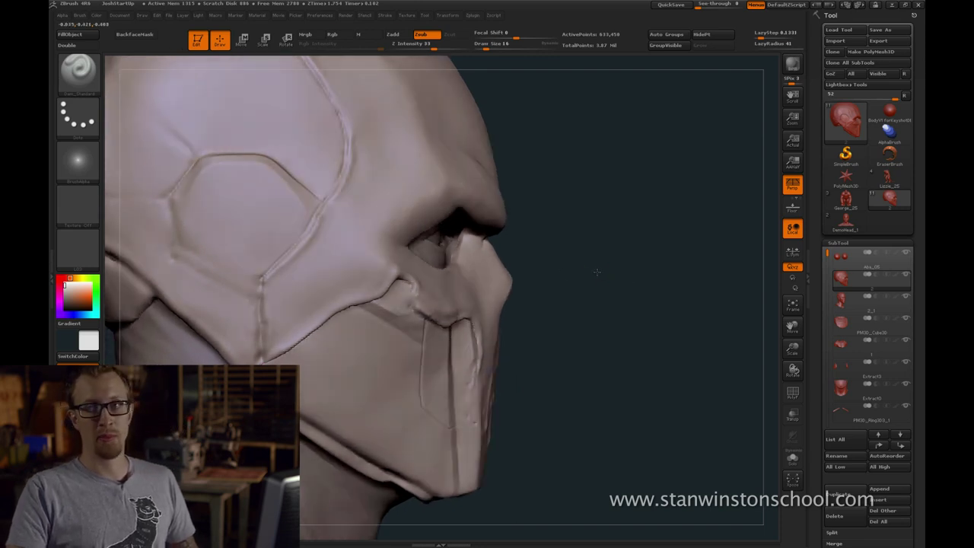
Nudge the seam edge below the ear panel with the Move brush at draw sizes 39 and 44, and flatten it with hPolish at 41
key("]")
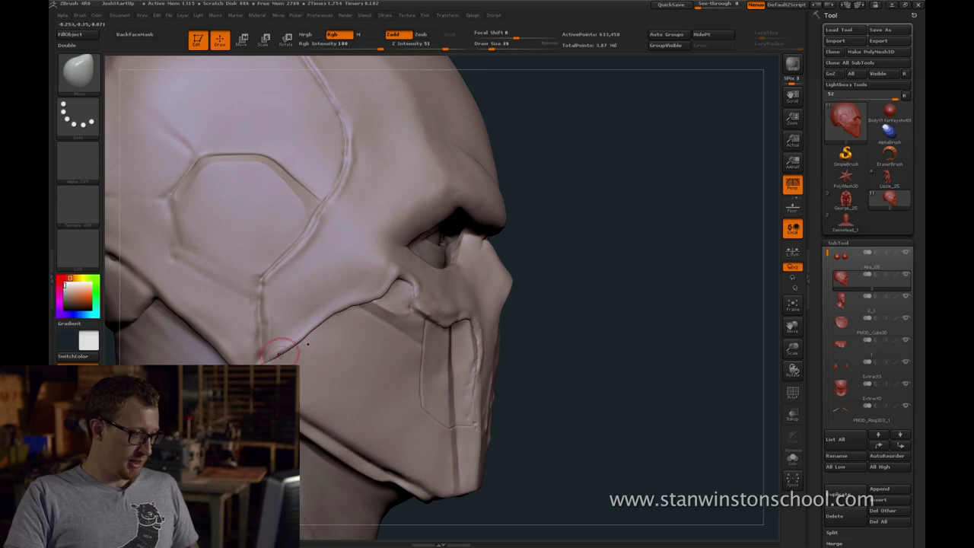
key("bracketright")
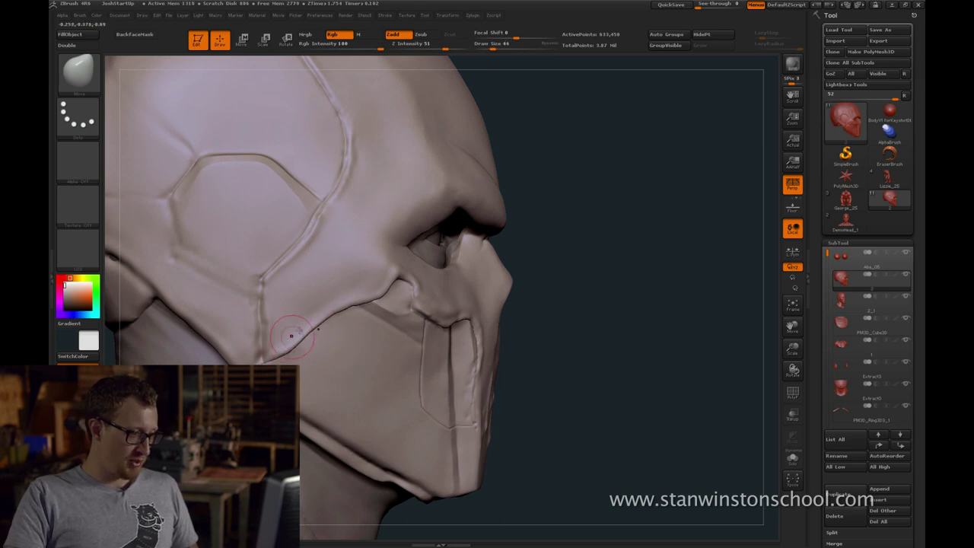
key("b")
key("h")
key("p")
key("s")
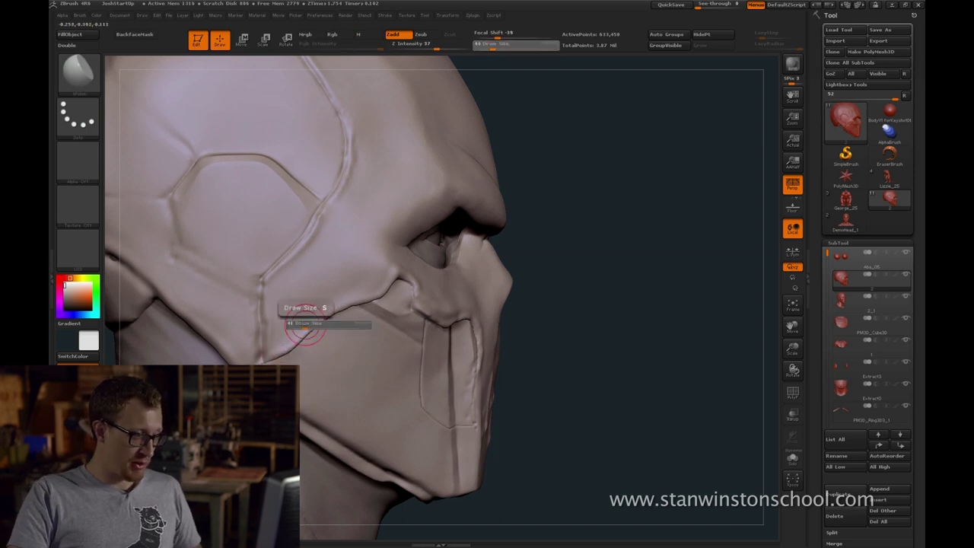
left_click(305, 325)
key("b")
key("h")
key("p")
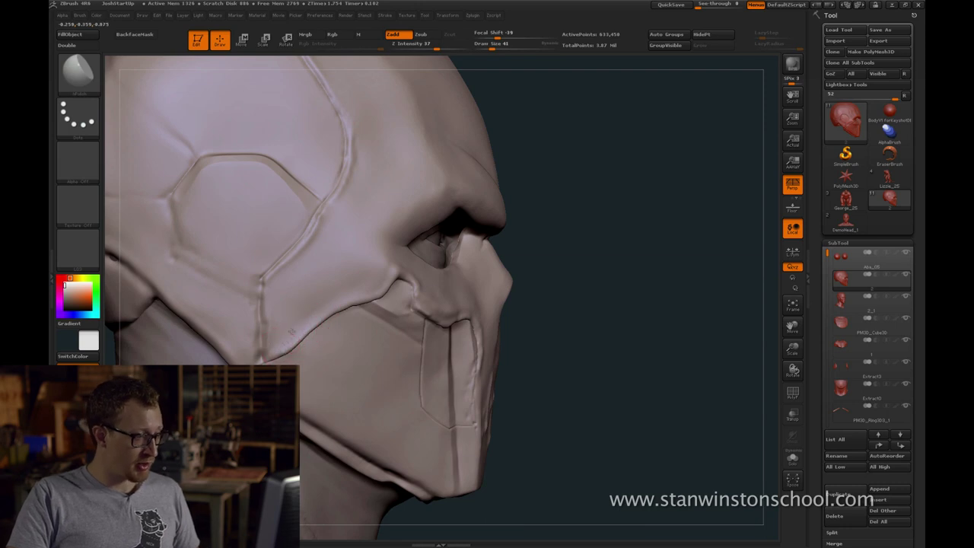
left_click_drag(609, 306, 449, 296)
Drop the mask mesh to a lower subdivision level, smooth the outer brow and temple, and reshape them with the Move brush at draw size 94
mouse_move(670, 312)
left_mouse_down("alt")
mouse_move(663, 259)
mouse_move(599, 257)
mouse_move(503, 232)
left_mouse_up("alt")
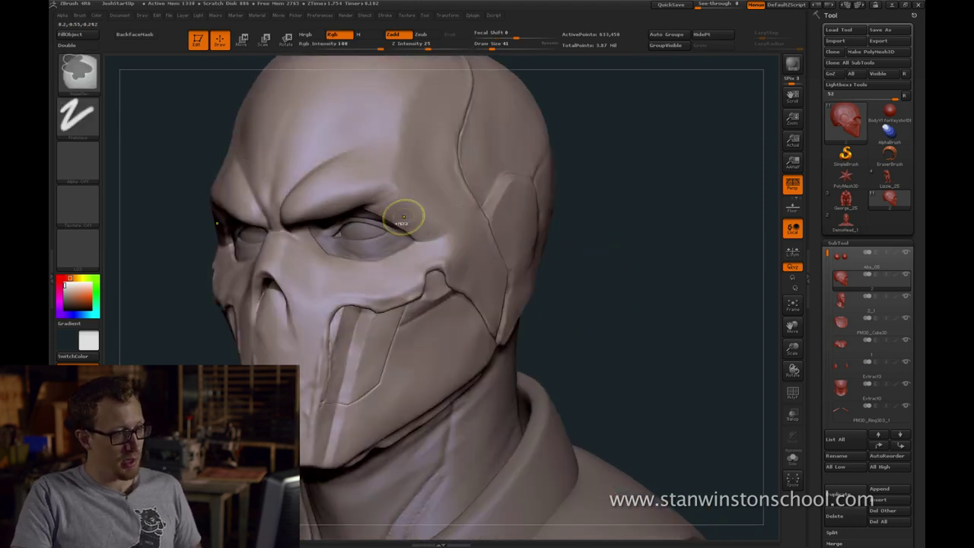
key("bracketright")
key("bracketright")
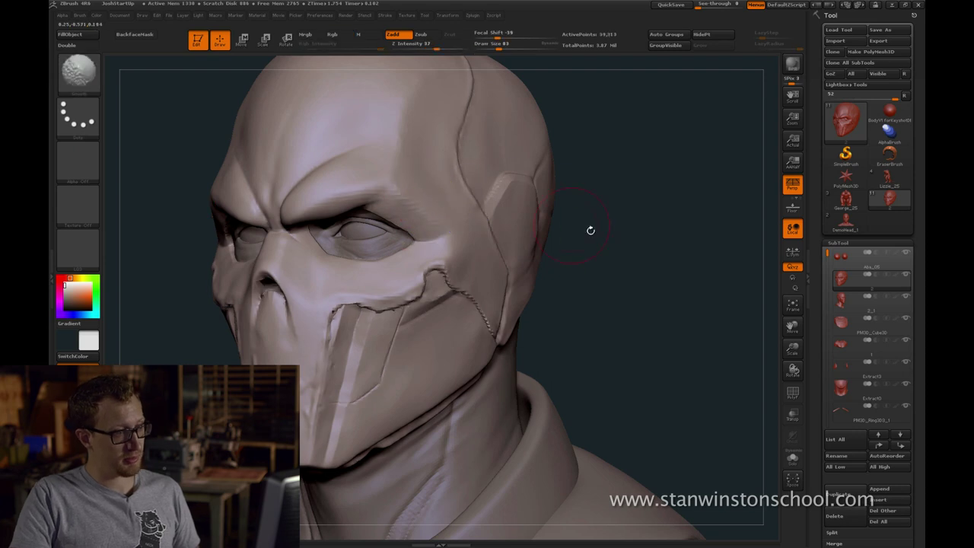
left_click_drag(589, 226, 424, 203)
key("s")
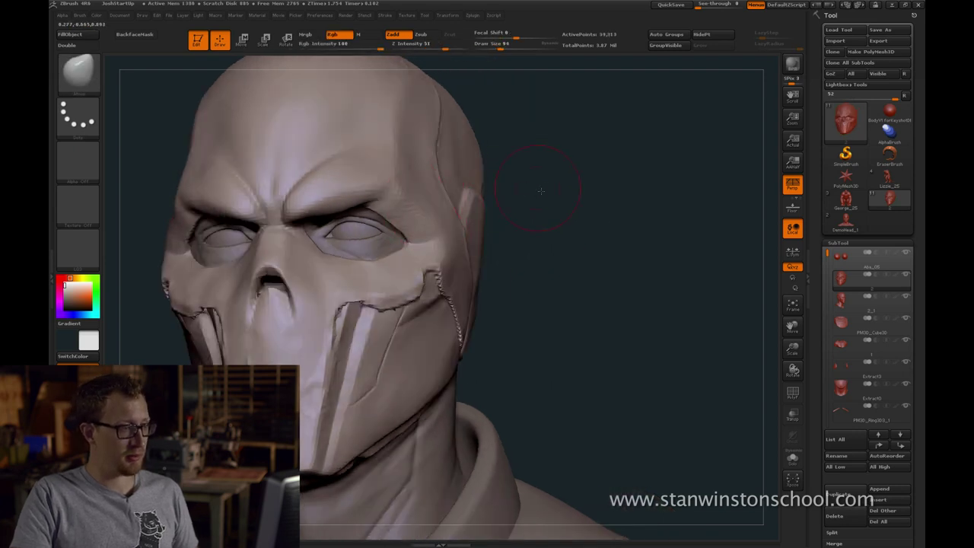
left_click_drag(506, 205, 533, 201)
key("f")
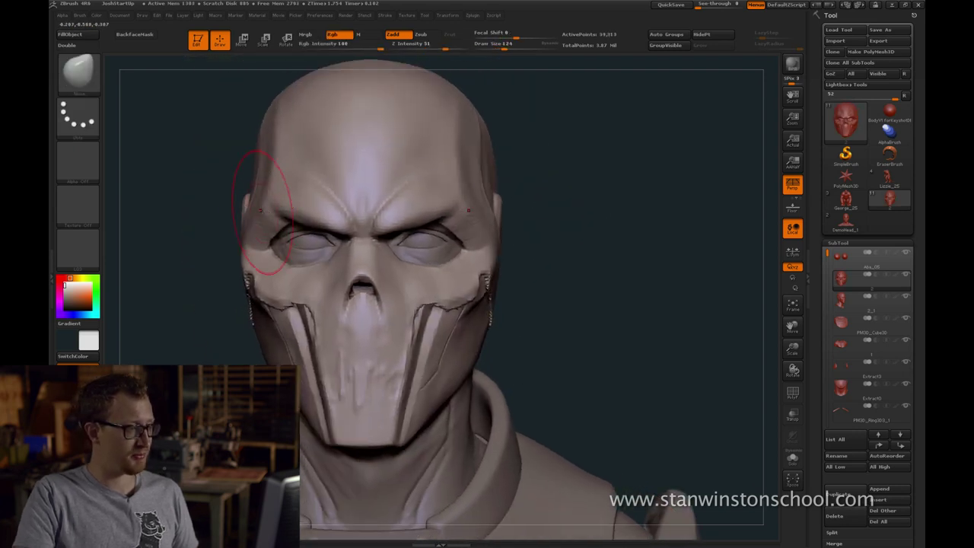
Adjust the temples beside the eyes symmetrically with the Move brush at draw sizes 51 and 77
key("s")
left_click_drag(276, 210, 266, 210)
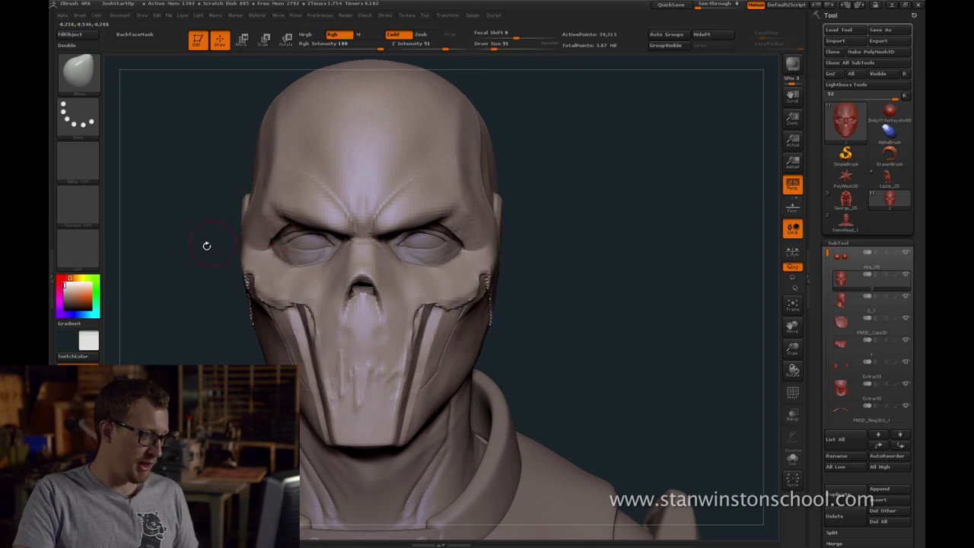
key("s")
left_click_drag(206, 246, 255, 233)
left_click_drag(194, 265, 207, 263)
key("s")
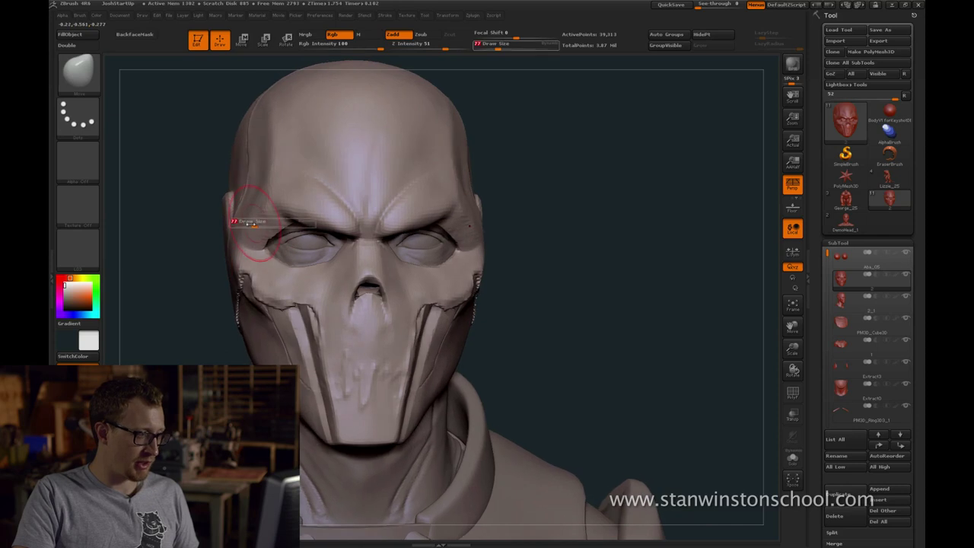
left_click_drag(254, 223, 252, 223)
left_click_drag(255, 222, 264, 219)
Reshape the sides of the head above the ear panels with the Move brush at draw size 132
left_click_drag(552, 201, 521, 205)
key("s")
left_click_drag(522, 210, 522, 223)
key("s")
mouse_move(522, 223)
left_mouse_down()
mouse_move(509, 226)
mouse_move(575, 225)
left_mouse_up()
key("s")
mouse_move(247, 216)
left_mouse_down()
mouse_move(239, 216)
mouse_move(247, 205)
mouse_move(216, 197)
left_mouse_up()
key("s")
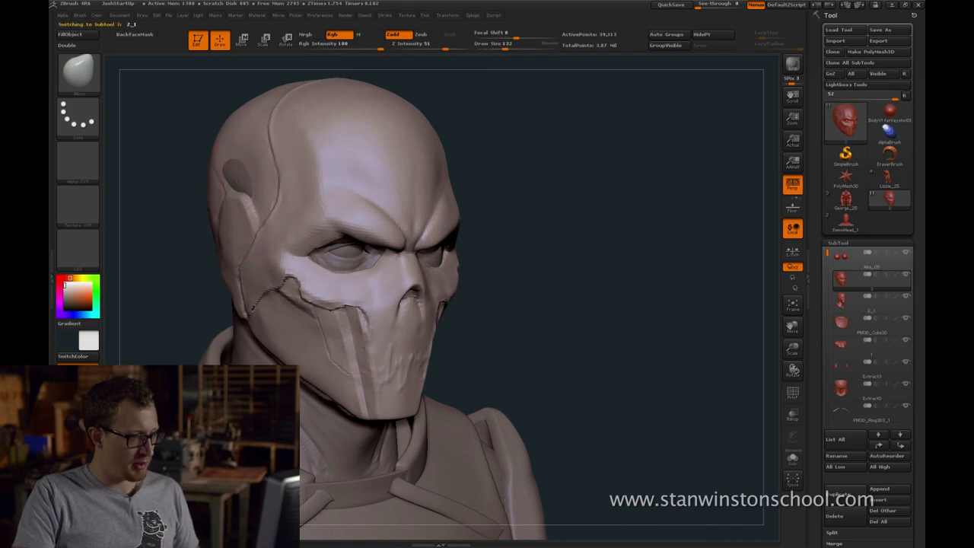
Select subtool 2_1, pull the underlying head in where it pokes through the mask, and reselect mask subtool 2
left_click(237, 181, "alt")
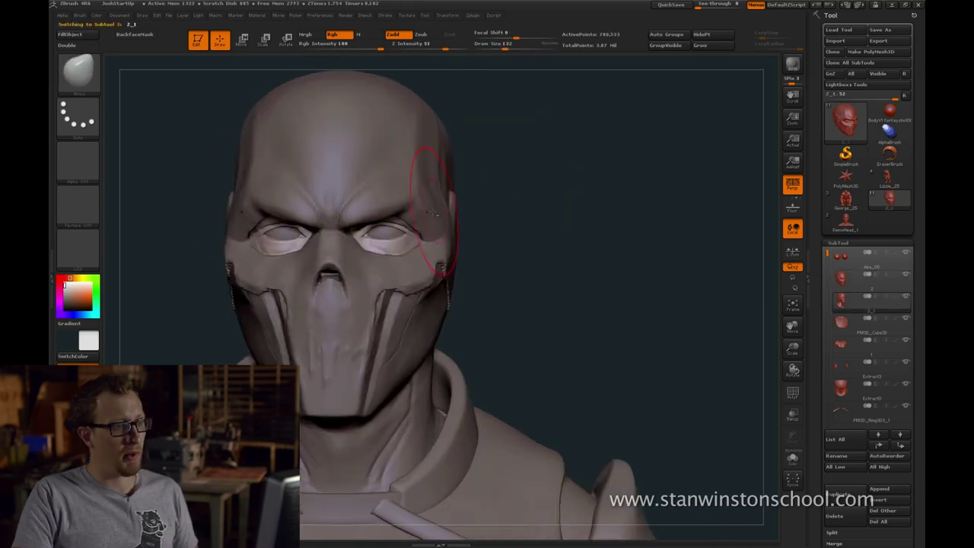
left_click(433, 212, "alt")
left_click_drag(589, 194, 561, 205)
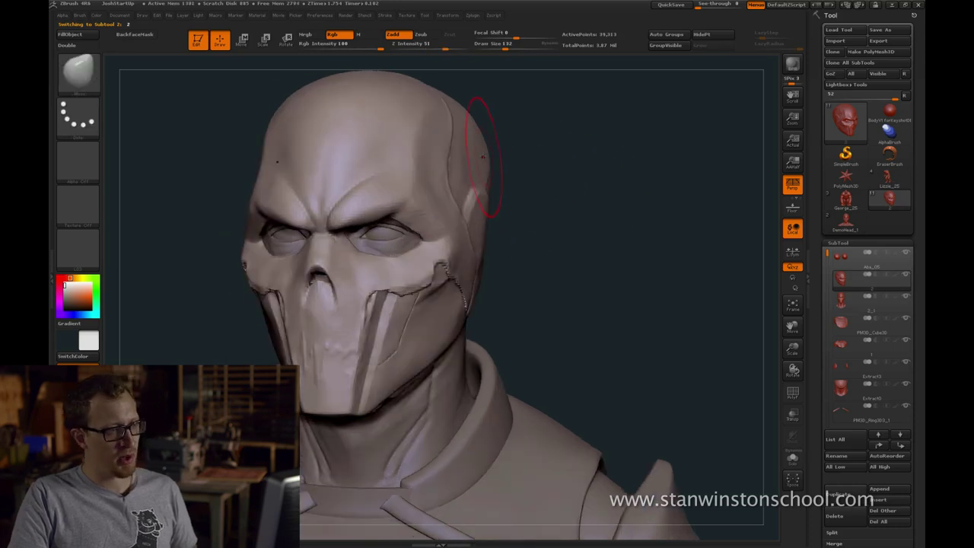
Reshape the skull's upper sides with the Move brush at draw size 220, also adjusting the underlying head from above
mouse_move(502, 153)
left_mouse_down()
mouse_move(522, 146)
mouse_move(513, 182)
mouse_move(526, 183)
mouse_move(528, 172)
mouse_move(511, 182)
left_mouse_up()
key("]")
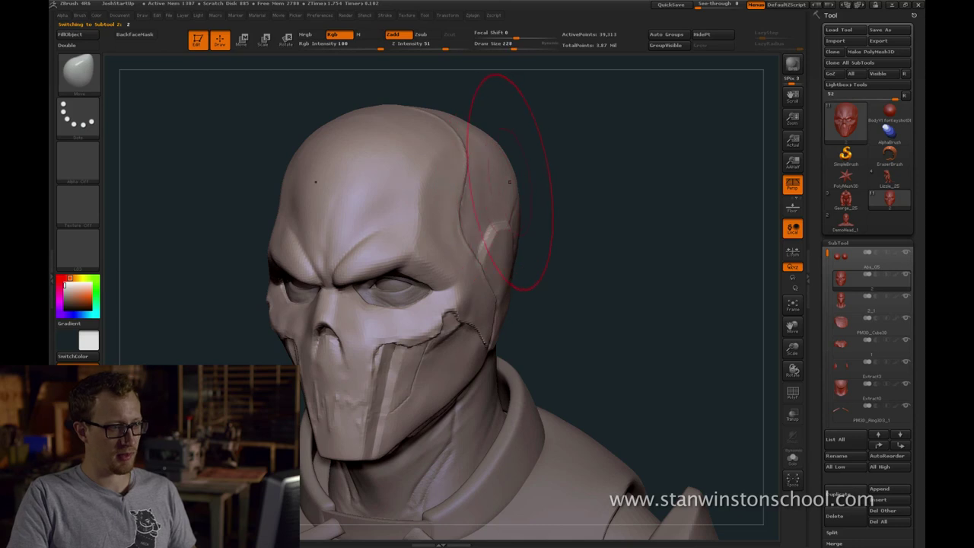
left_click_drag(532, 137, 561, 172)
left_click_drag(542, 133, 524, 172)
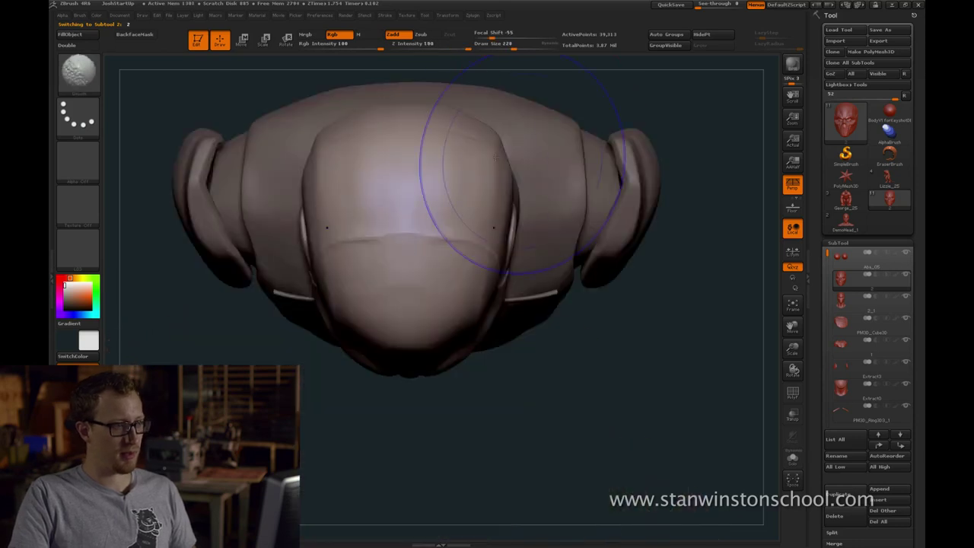
left_click(314, 167, "alt")
left_click(368, 284, "alt")
mouse_move(395, 415)
left_mouse_down()
mouse_move(411, 198)
mouse_move(498, 203)
left_mouse_up()
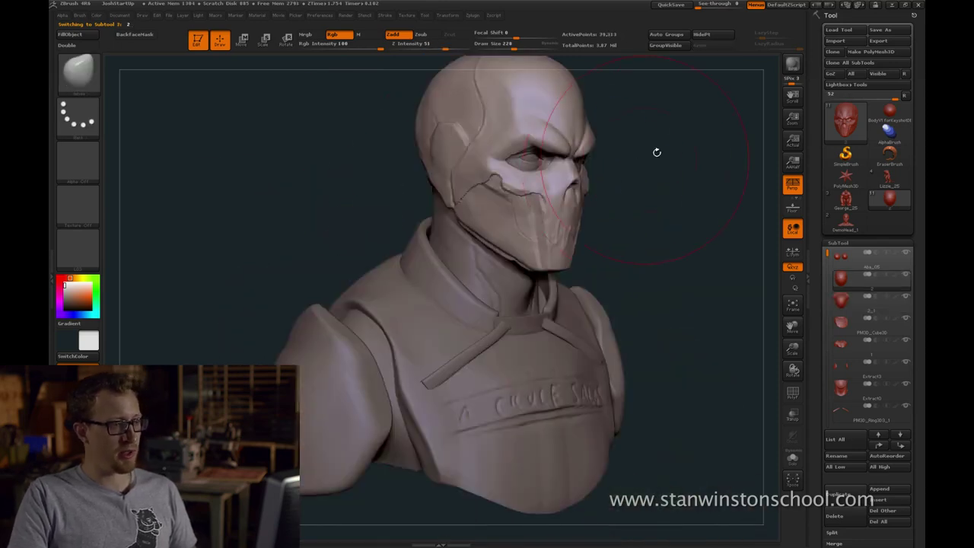
Refine the head's silhouette around the temples from the front with the Move brush, reducing its draw size from 138 to 97
left_click_drag(655, 152, 673, 180)
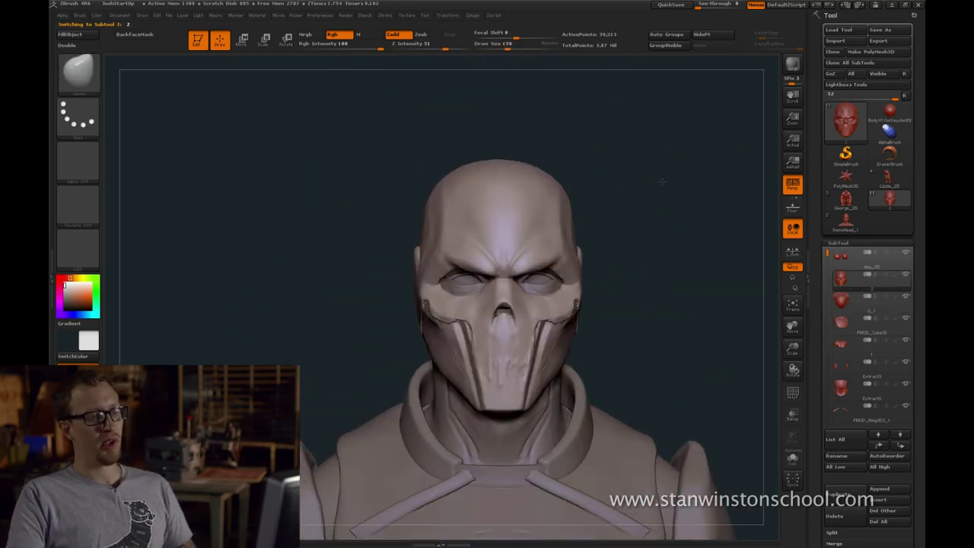
mouse_move(673, 180)
left_mouse_down()
mouse_move(618, 201)
mouse_move(581, 234)
left_mouse_up()
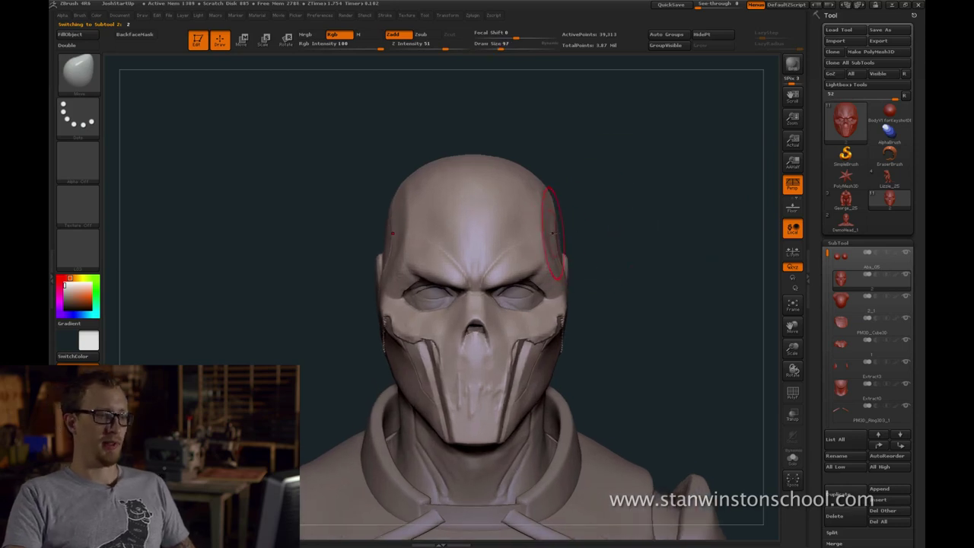
mouse_move(600, 197)
left_mouse_down()
mouse_move(661, 148)
mouse_move(726, 137)
mouse_move(650, 174)
mouse_move(637, 140)
mouse_move(607, 206)
mouse_move(641, 218)
left_mouse_up()
key("f")
key("f")
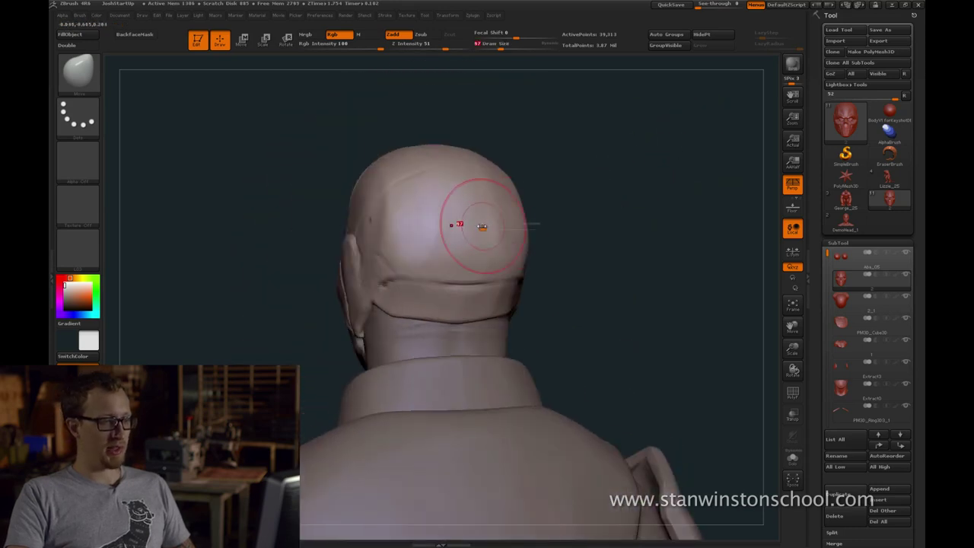
Smooth the skull behind the ear panel, tuck in underlying subtool 2_1 where it pokes through, and reselect mask subtool 2
left_click_drag(601, 192, 651, 190)
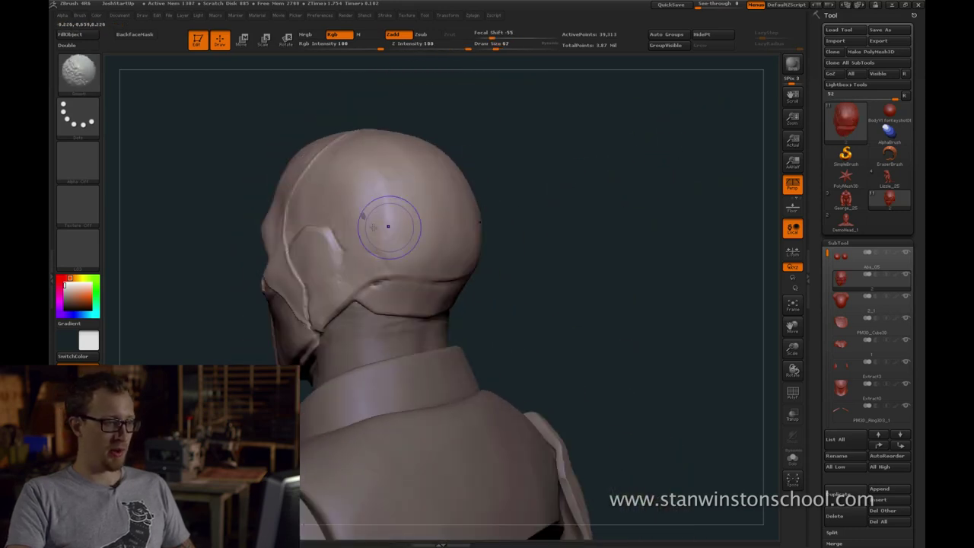
key("bracketleft")
left_click_drag(362, 220, 363, 218, "shift")
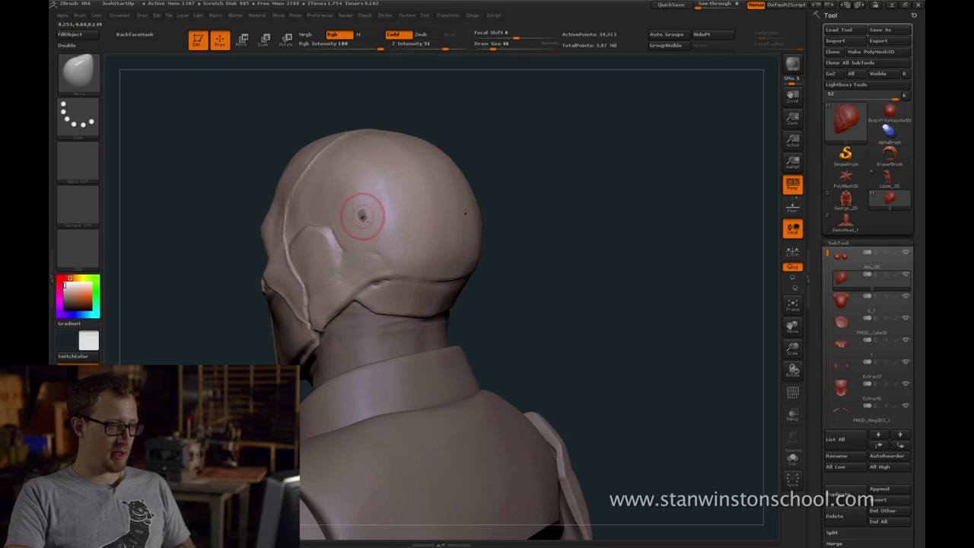
left_click(363, 216, "alt")
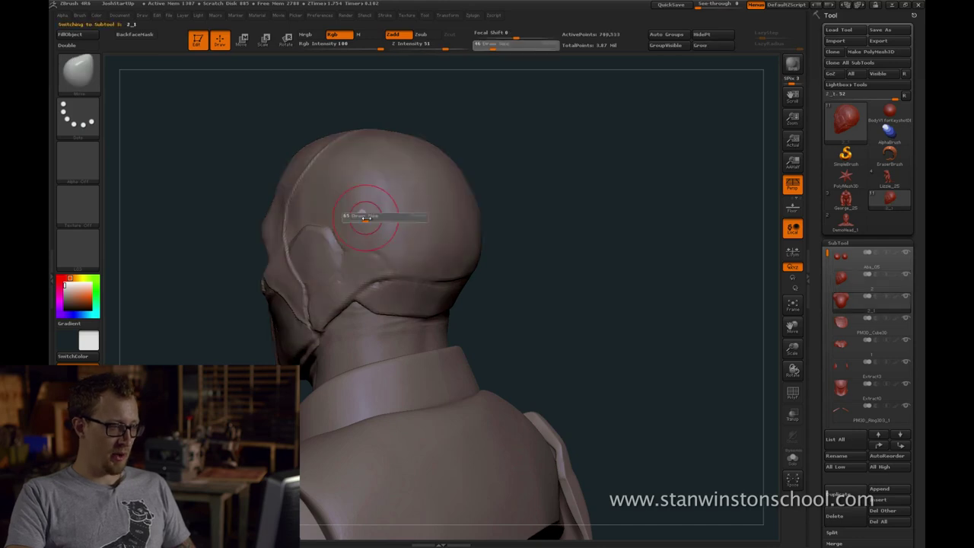
left_click(474, 242, "alt")
key("shift")
mouse_move(553, 218)
left_mouse_down()
mouse_move(572, 213)
mouse_move(588, 189)
mouse_move(538, 196)
left_mouse_up()
Flatten the planes on the crown of the skull with the hPolish brush at draw size 77, smoothing the surface
key("b")
key("h")
key("p")
key("ctrl")
mouse_move(606, 154)
left_mouse_down()
mouse_move(589, 163)
mouse_move(665, 99)
mouse_move(637, 144)
mouse_move(427, 210)
left_mouse_up()
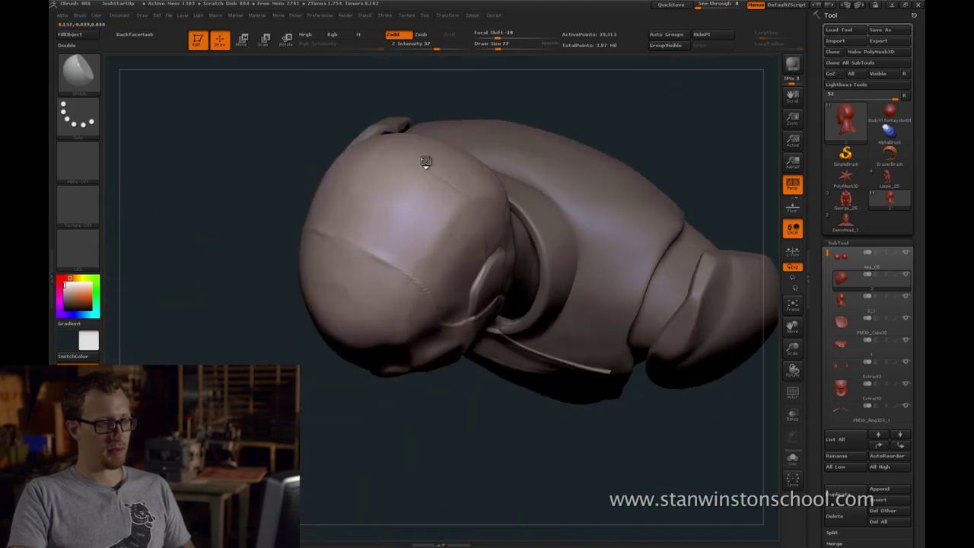
left_click_drag(426, 162, 403, 217)
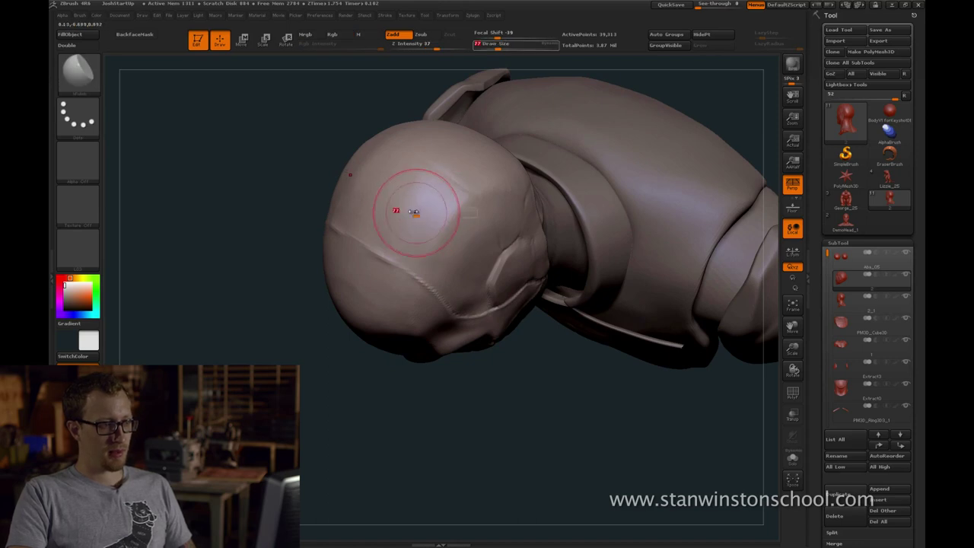
left_click_drag(405, 187, 402, 170, "shift")
Polish and smooth the plane break above and behind the ear panel using hPolish at draw size 39
mouse_move(317, 360)
left_mouse_down()
mouse_move(329, 364)
mouse_move(364, 332)
left_mouse_up()
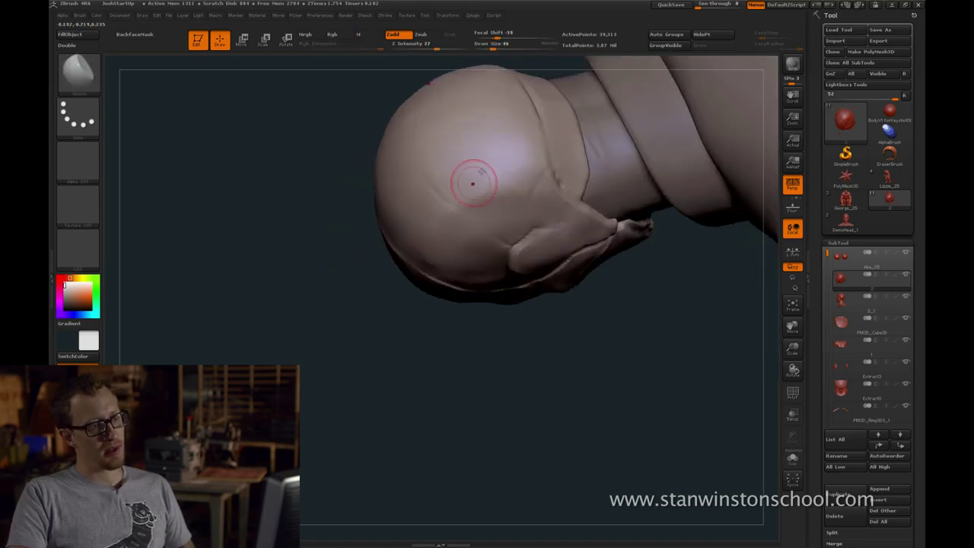
mouse_move(484, 163)
left_mouse_down("shift")
mouse_move(523, 163)
mouse_move(513, 169)
left_mouse_up("shift")
key("s")
left_click(512, 172)
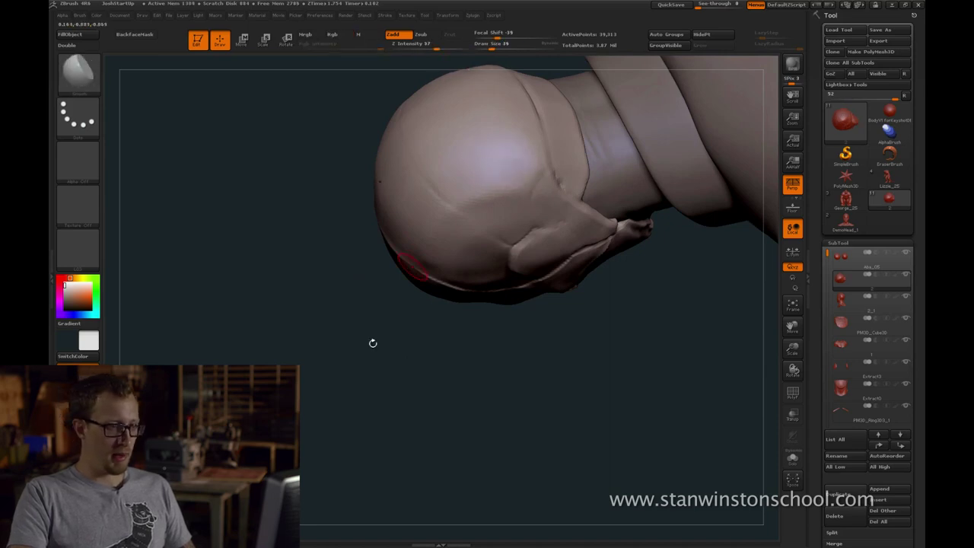
left_click_drag(372, 341, 370, 263)
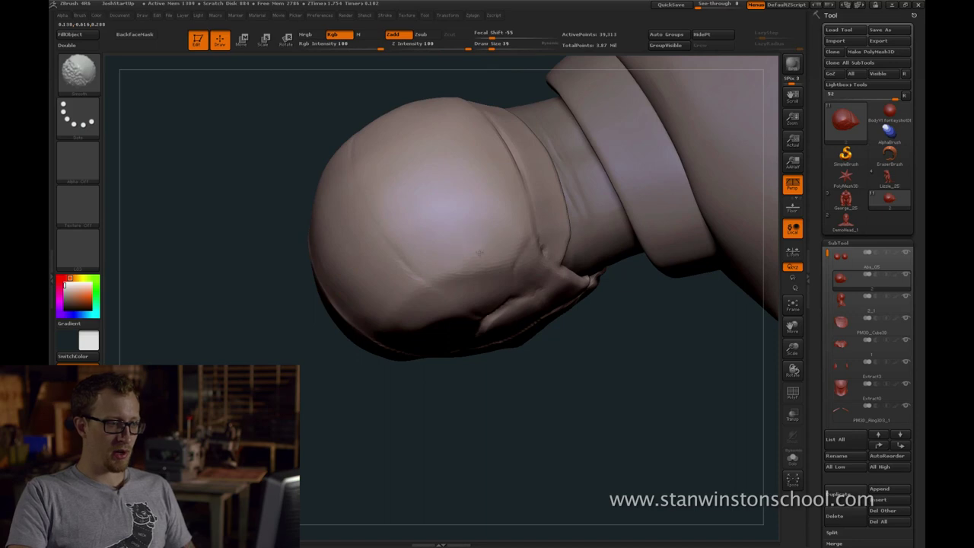
left_click_drag(426, 392, 476, 398)
left_click_drag(460, 224, 433, 233, "shift")
Return the mask to its highest subdivision level and clean up the seam below the cheekbone with Dam_Standard at draw size 18 and smoothing
left_click_drag(452, 434, 669, 167)
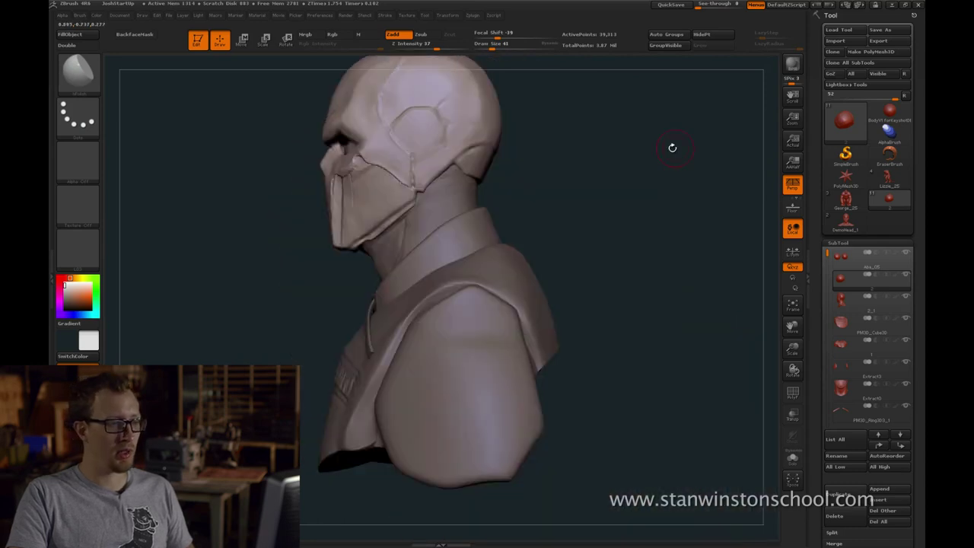
mouse_move(672, 148)
left_mouse_down()
mouse_move(659, 191)
mouse_move(504, 157)
left_mouse_up()
key("s")
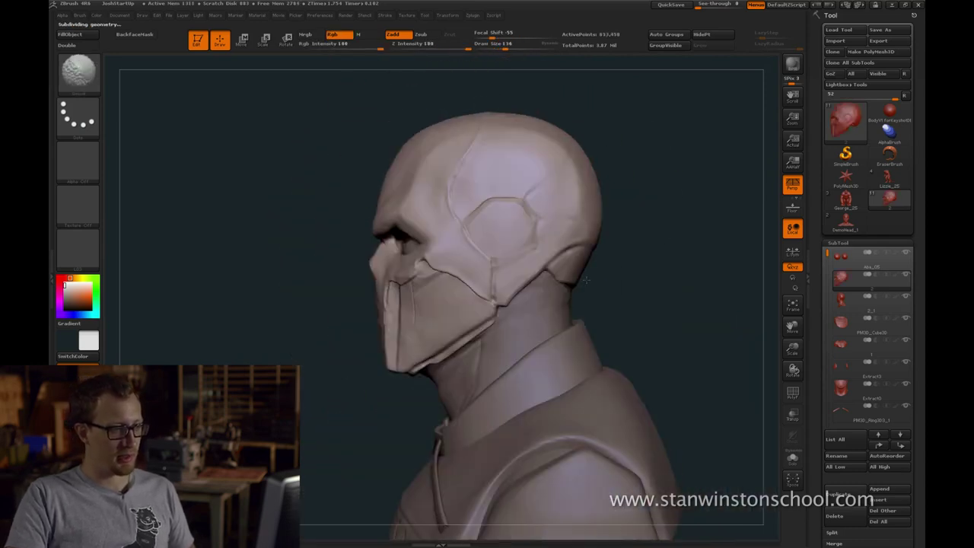
mouse_move(653, 266)
left_mouse_down()
mouse_move(663, 252)
mouse_move(452, 278)
left_mouse_up()
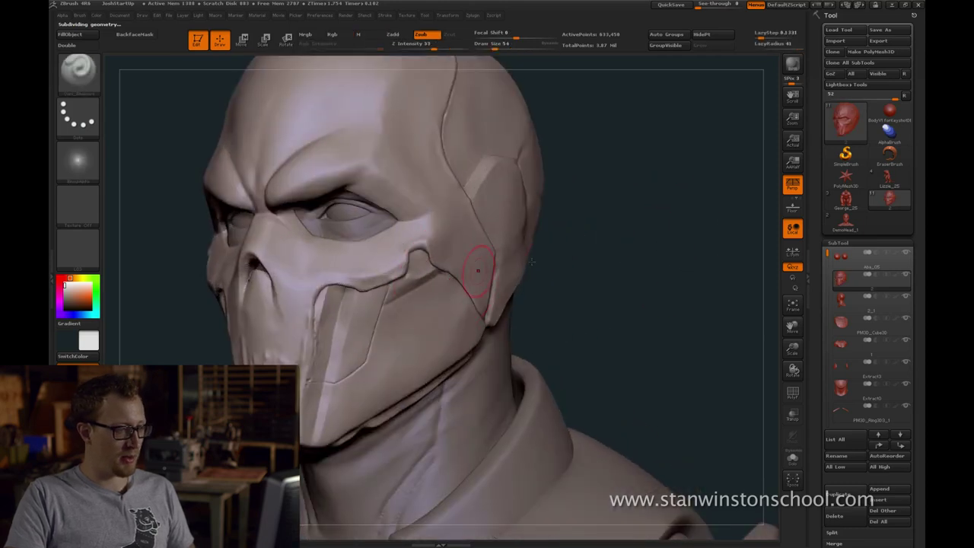
left_click_drag(467, 272, 409, 276)
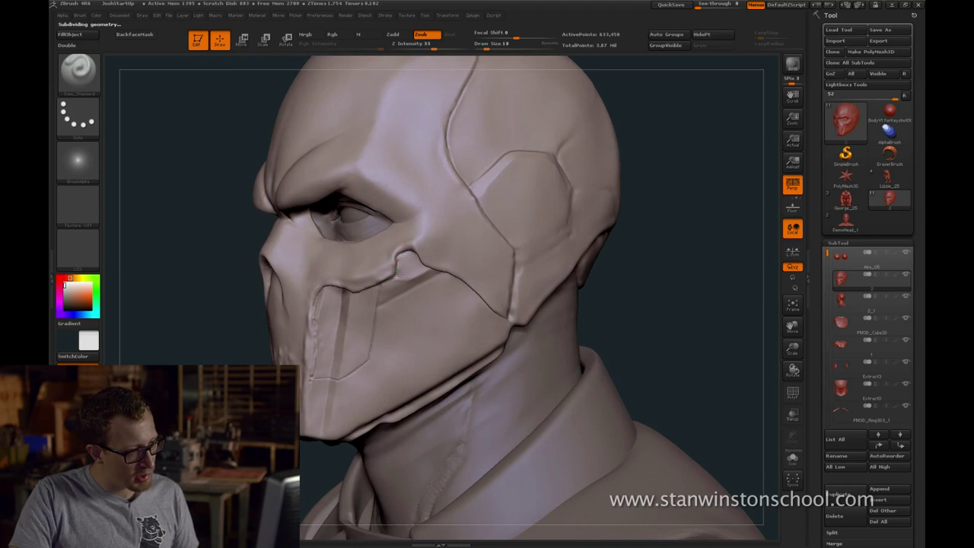
left_click_drag(688, 241, 587, 266)
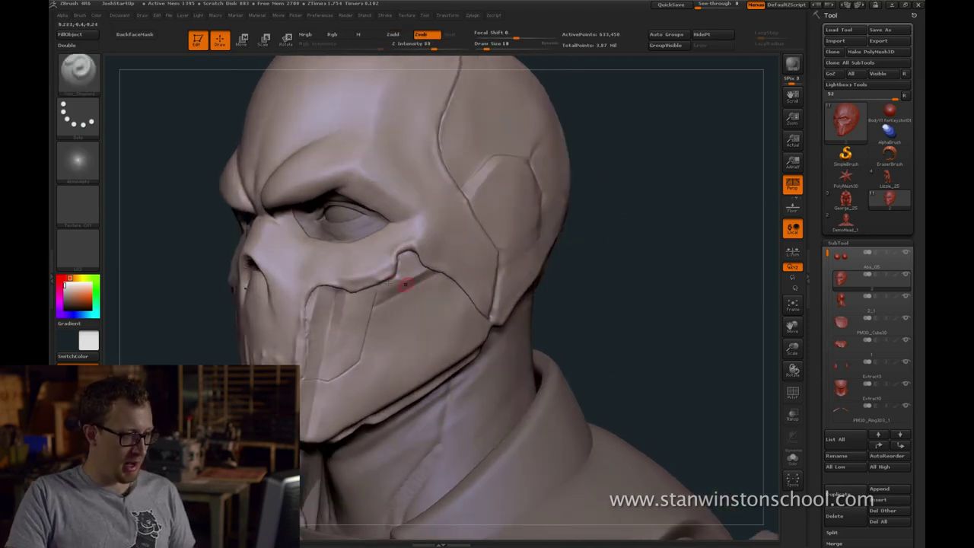
left_click_drag(405, 284, 398, 259, "shift")
left_click_drag(627, 255, 634, 229)
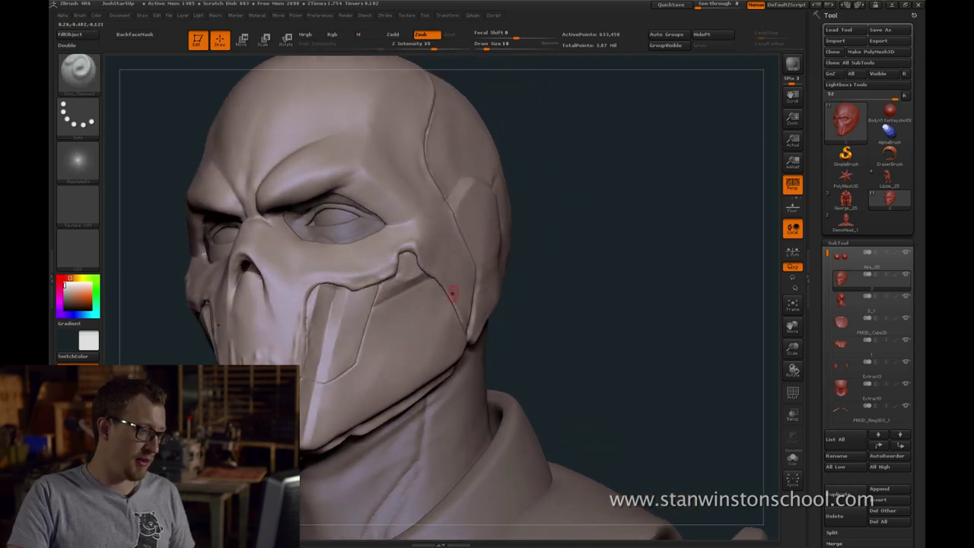
mouse_move(521, 293)
left_mouse_down()
mouse_move(557, 296)
mouse_move(525, 307)
left_mouse_up()
Adjust the jaw plate under the cheekbone with the Move brush and paint a mask along the cheekbone's lower edge
key("s")
left_click_drag(387, 300, 396, 300)
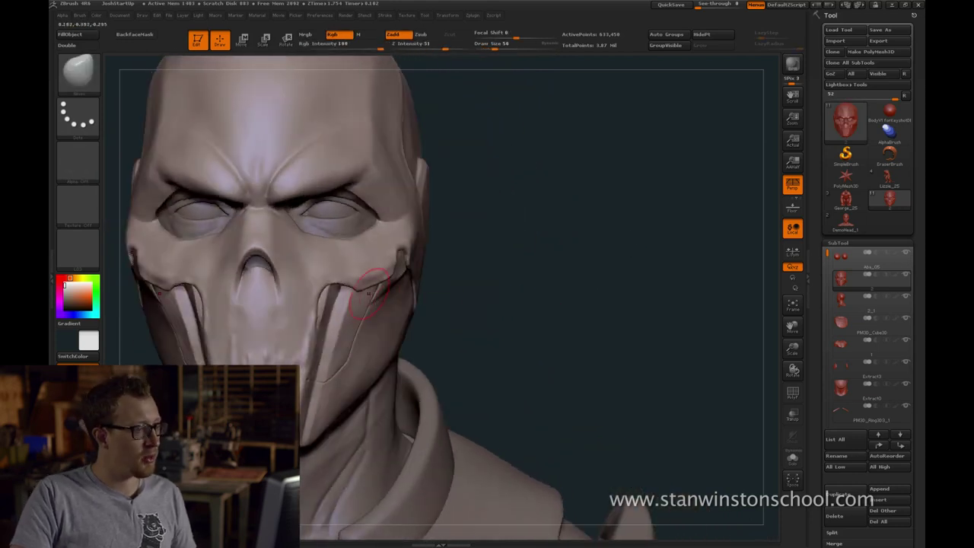
mouse_move(486, 311)
left_mouse_down()
mouse_move(378, 272)
mouse_move(388, 268)
left_mouse_up()
key("1")
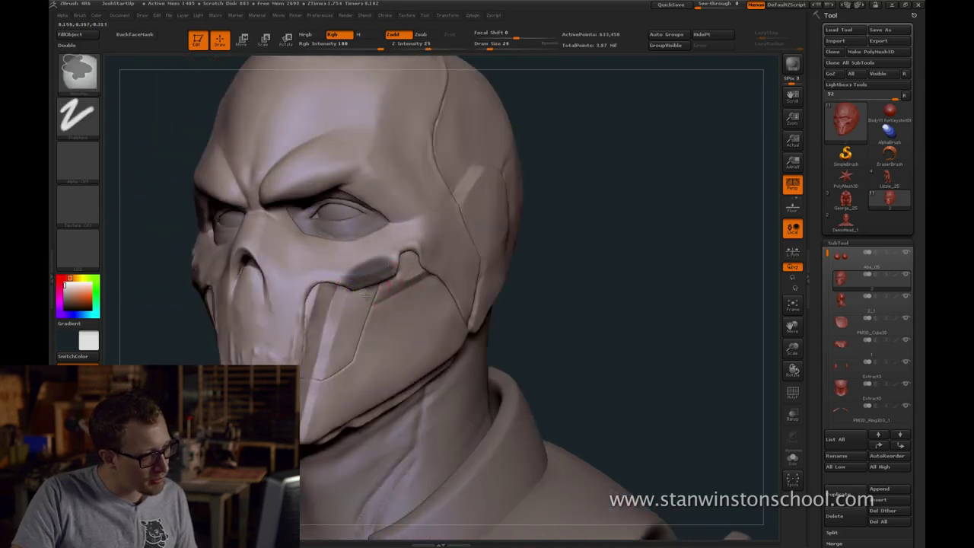
key("b")
key("s")
key("t")
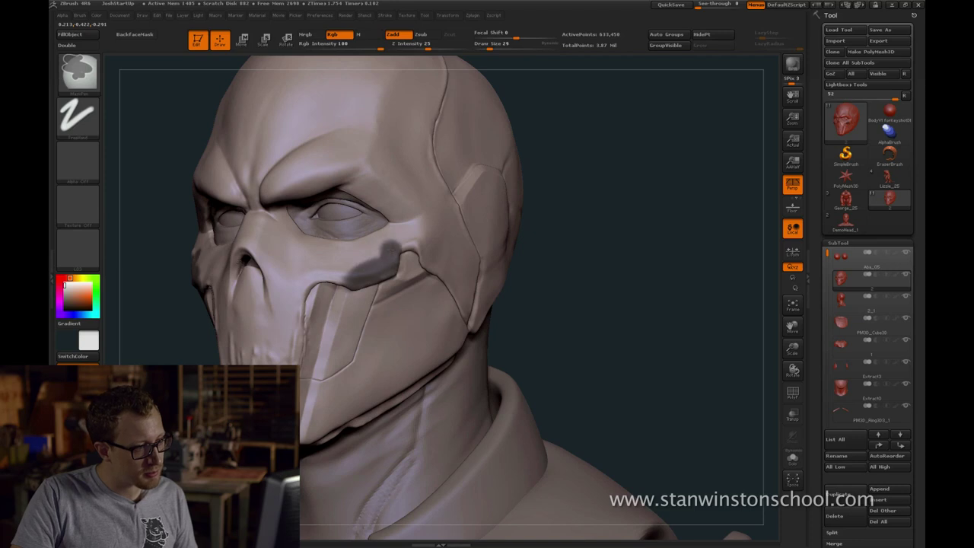
mouse_move(390, 249)
left_mouse_down("ctrl")
mouse_move(344, 271)
mouse_move(332, 266)
left_mouse_up("ctrl")
Drop the mask to a lower subdivision level and reshape the jaw plate beneath the masked cheekbone with the Move brush
left_click_drag(594, 265, 670, 267)
key("s")
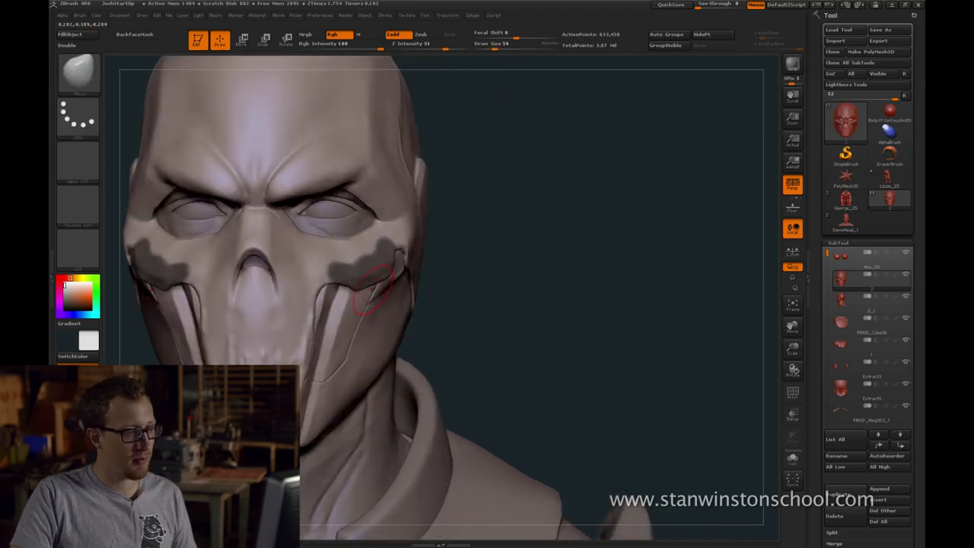
key("shift+d")
key("shift+d")
key("s")
left_click(373, 298)
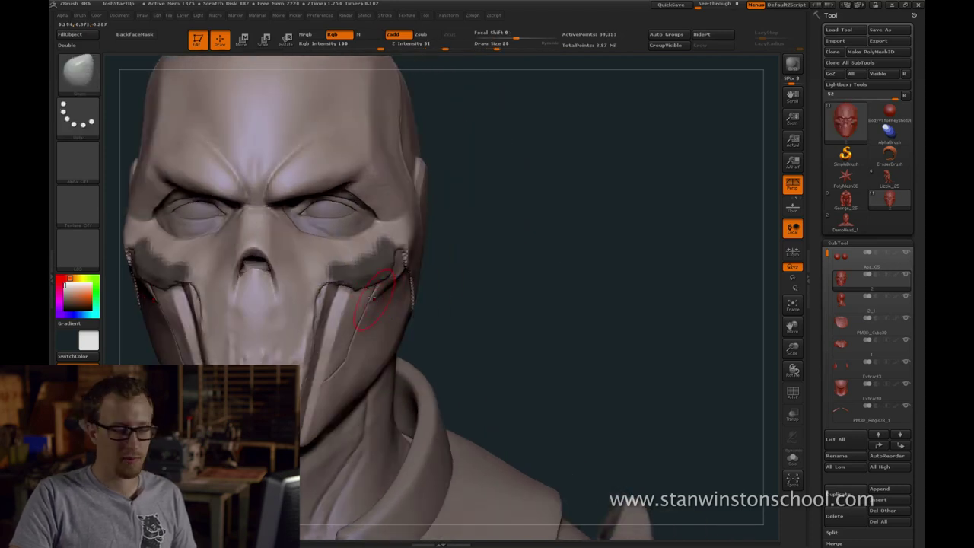
key("ctrl+d")
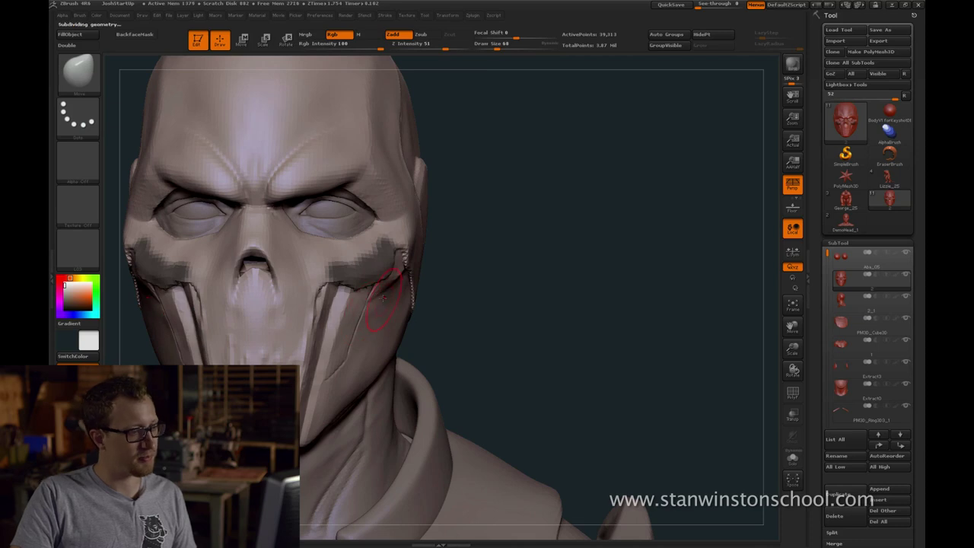
Refine the jaw plate's upper edge with Move and Standard brushes plus smoothing down to draw size 14, returning to the highest subdivision level
left_click_drag(479, 312, 382, 307)
left_click_drag(548, 300, 546, 323, "alt")
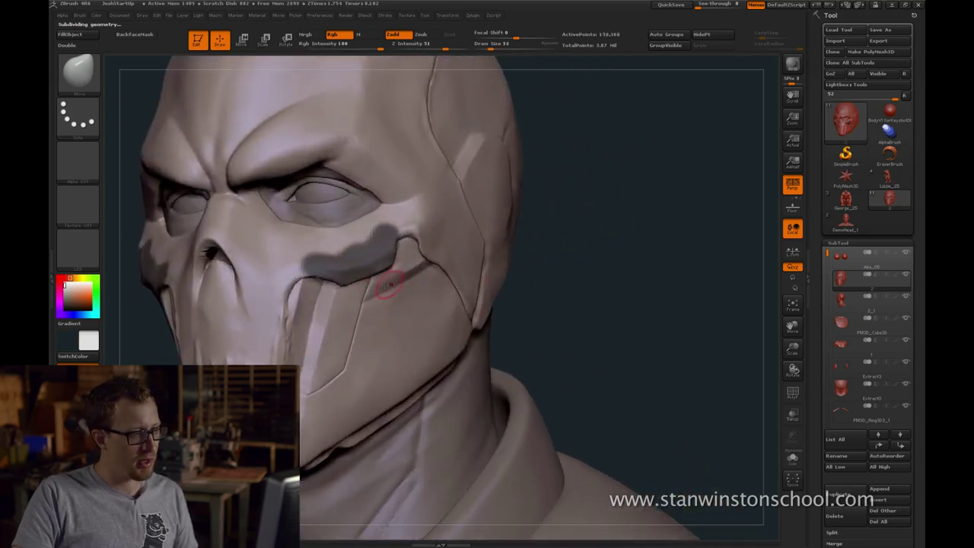
key("s")
left_click(377, 283)
key("bracketleft")
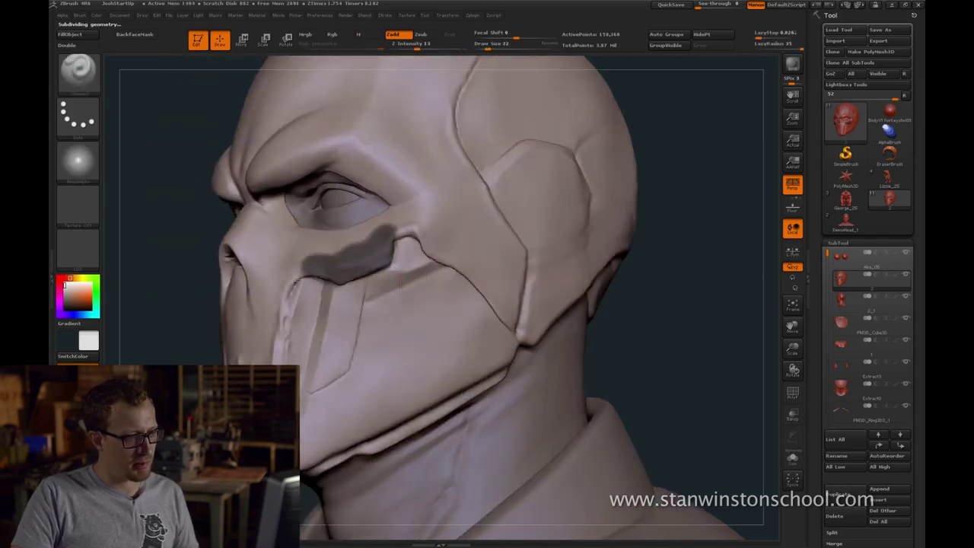
key("shift")
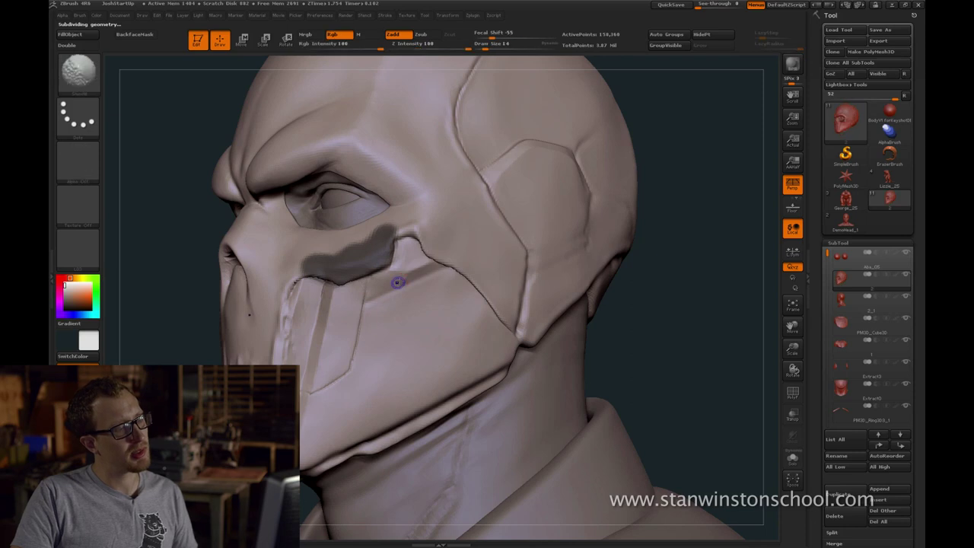
key("ctrl+d")
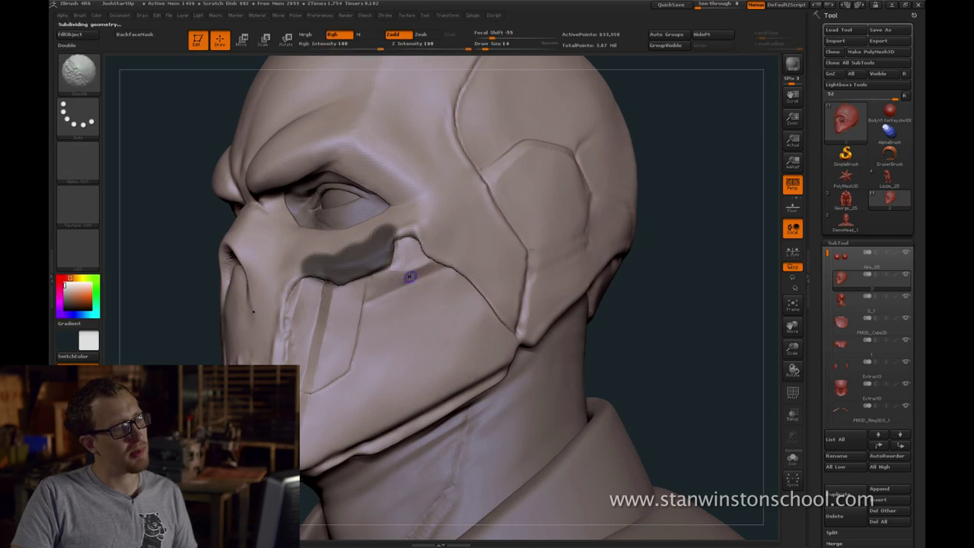
key("2")
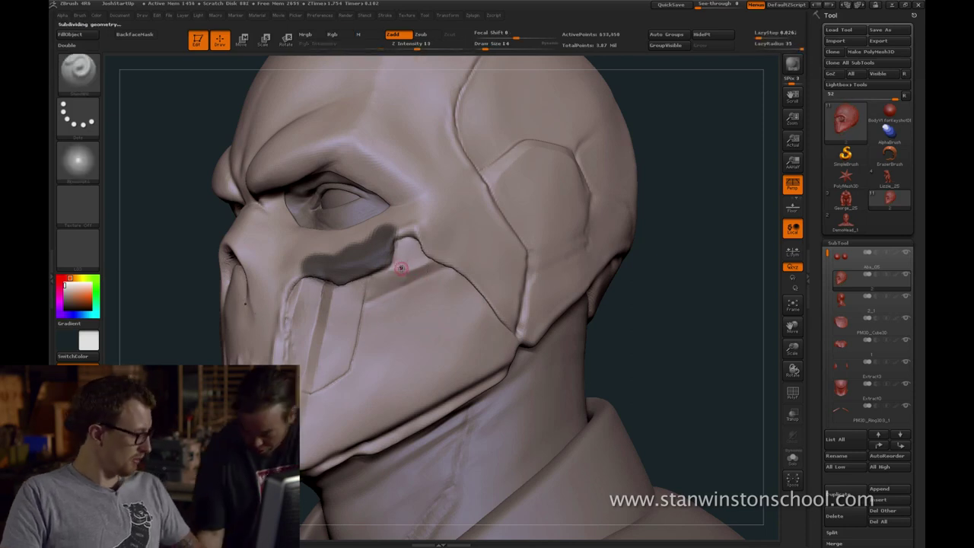
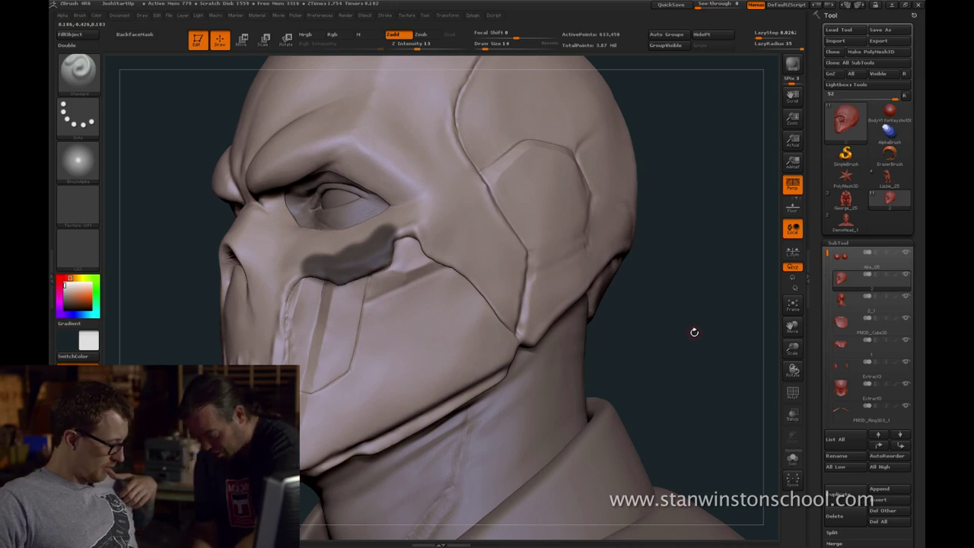
Reposition the jaw plate's inset panel below the cheekbone with the Move brush up to draw size 104, and clear the mask
mouse_move(688, 322)
left_mouse_down()
mouse_move(695, 328)
mouse_move(609, 302)
left_mouse_up()
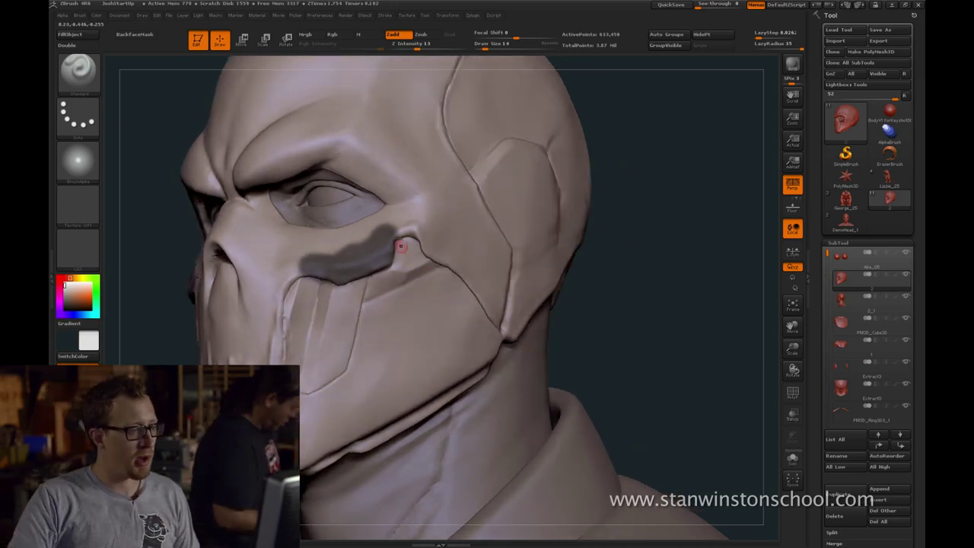
left_click_drag(664, 284, 413, 311)
key("bracketleft")
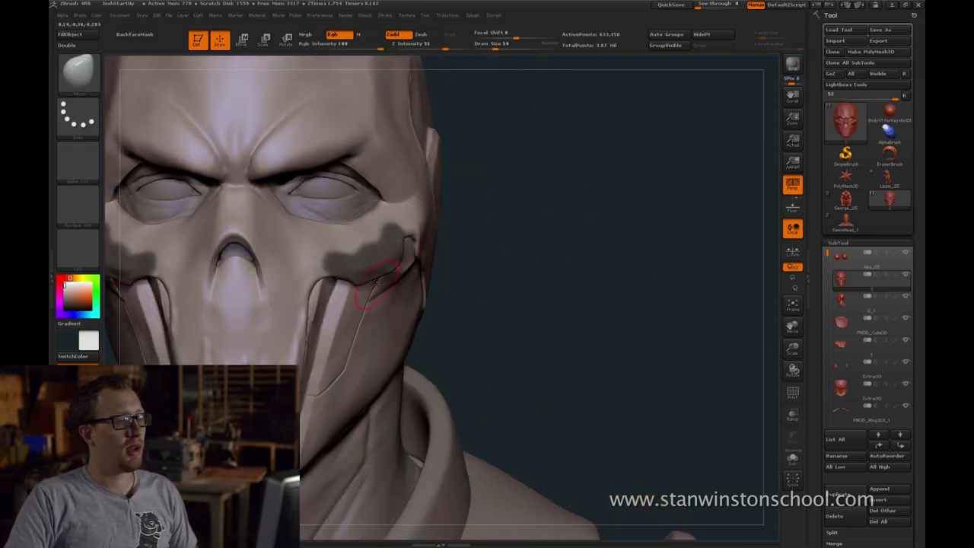
left_click_drag(528, 300, 399, 314)
left_click_drag(234, 356, 370, 295)
key("bracketright")
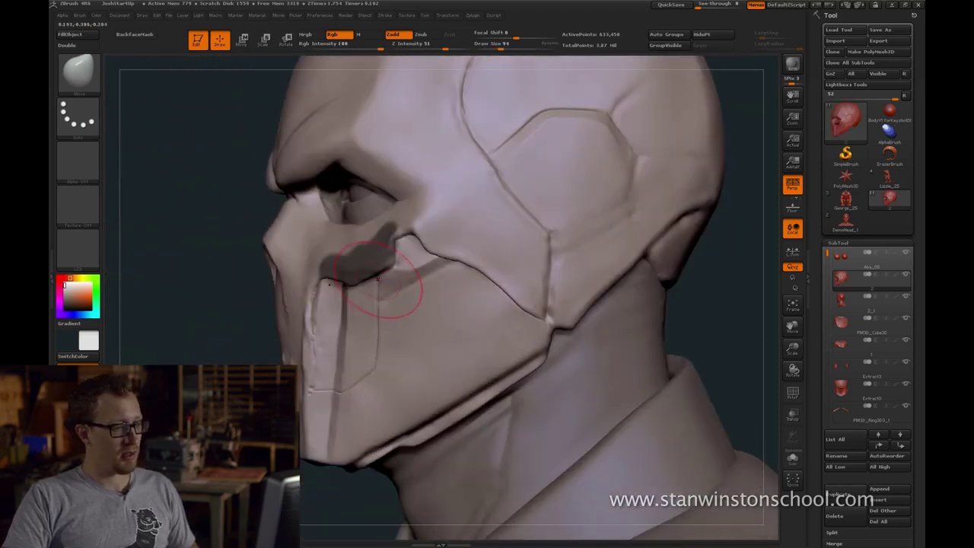
key("bracketright")
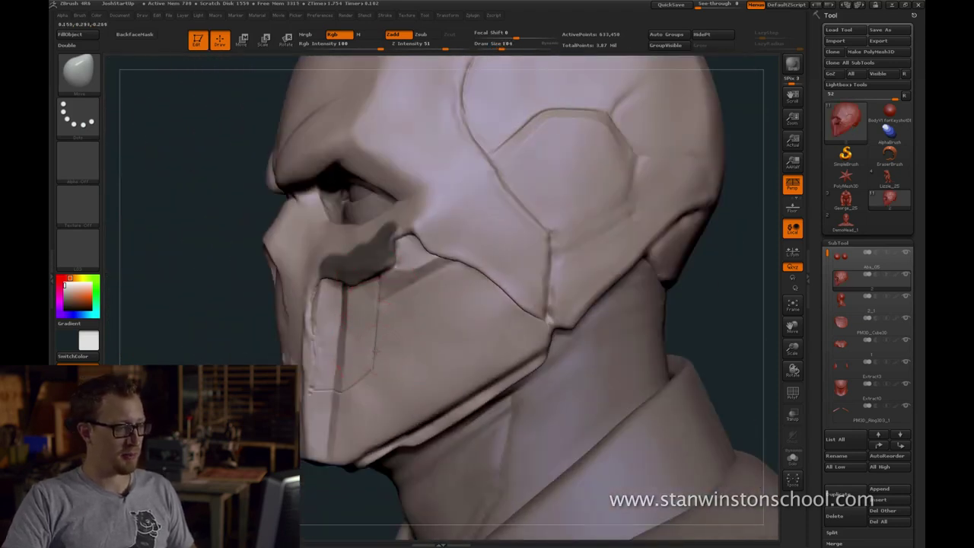
key("f")
mouse_move(679, 189)
left_mouse_down("ctrl")
mouse_move(715, 235)
mouse_move(724, 231)
mouse_move(628, 257)
left_mouse_up("ctrl")
Carve the ear panel's rear edge with Dam_Standard at draw size 23, and try a groove along its lower edge
key("b")
key("d")
key("s")
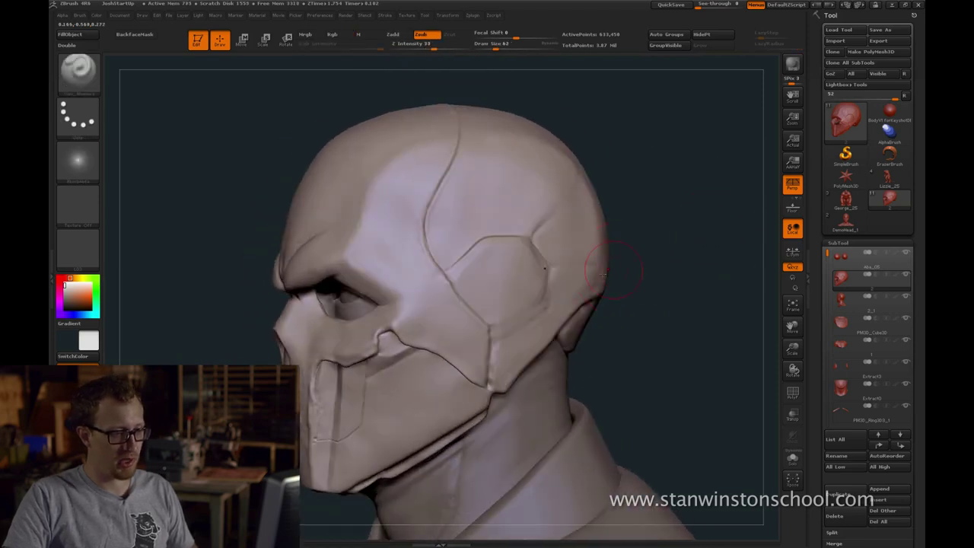
key("bracketleft")
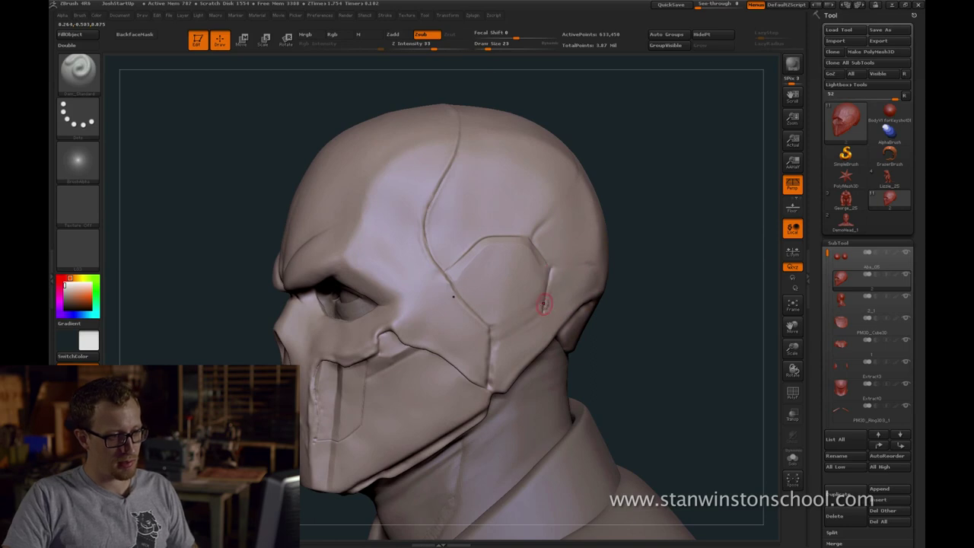
key("ctrl+z")
mouse_move(552, 268)
left_mouse_down()
mouse_move(544, 313)
mouse_move(491, 328)
left_mouse_up()
key("ctrl+z")
key("ctrl+z")
left_click_drag(545, 307, 494, 330)
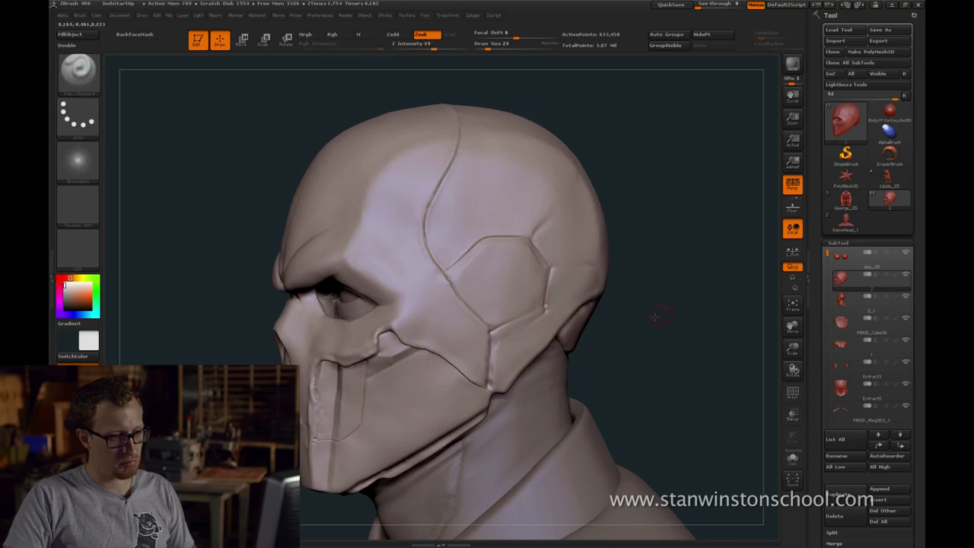
Redo the groove along the ear panel's lower edge with Dam_Standard, reducing the draw size from 17 to 13
mouse_move(656, 316)
left_mouse_down()
mouse_move(528, 306)
mouse_move(492, 330)
mouse_move(498, 324)
left_mouse_up()
key("ctrl+z")
key("s")
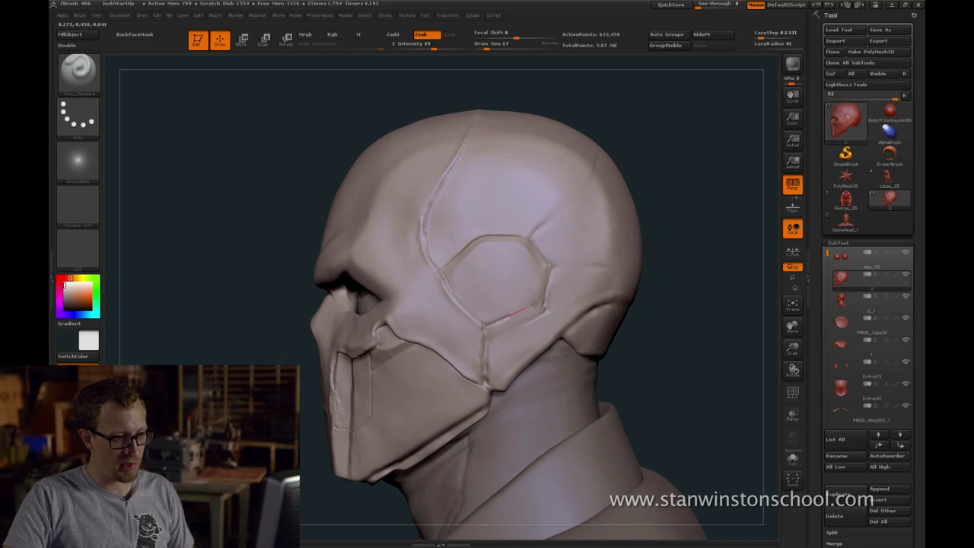
left_click_drag(558, 293, 489, 341)
key("ctrl+z")
key("s")
left_click_drag(488, 337, 556, 306)
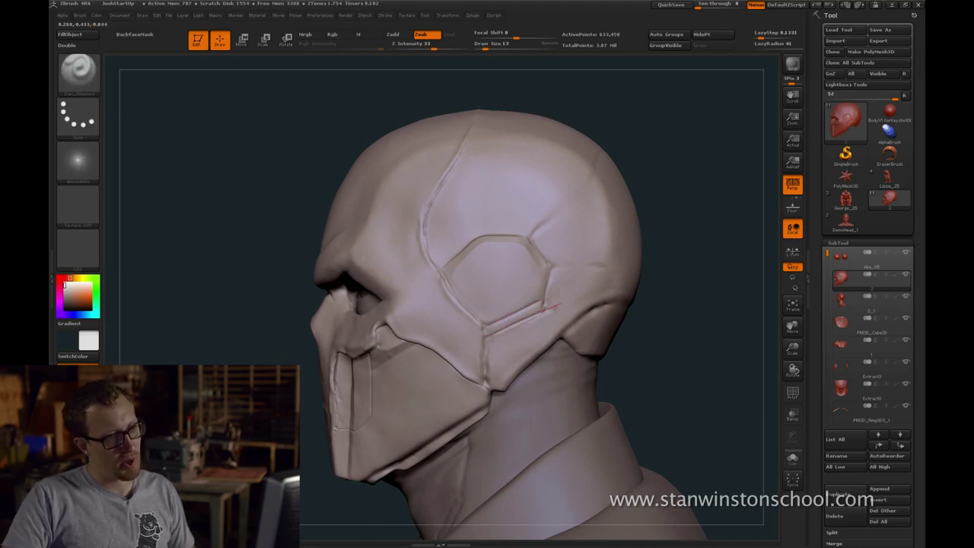
Undo the last groove stroke and recarve the ear panel's lower rear corner with Dam_Standard at draw size 13
key("ctrl+z")
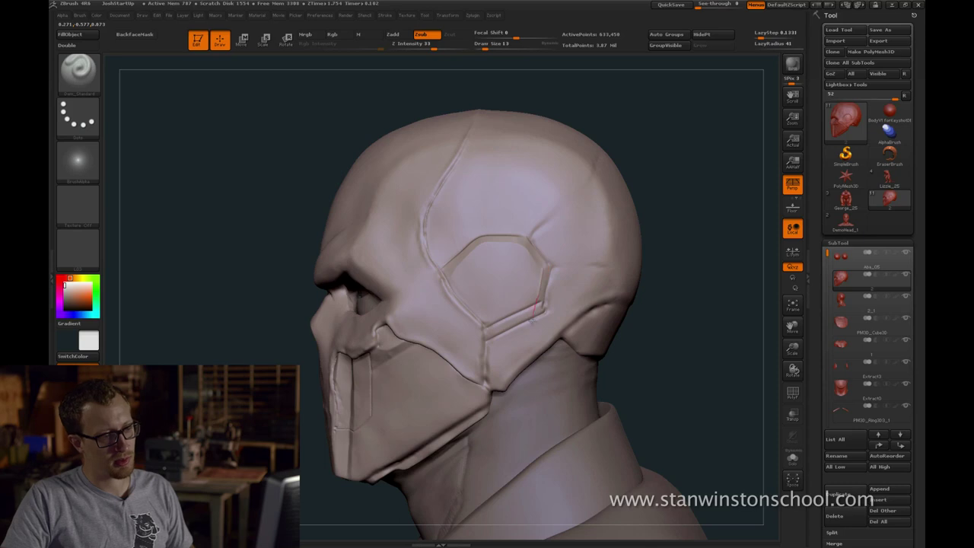
left_click_drag(533, 322, 536, 313)
key("b")
key("s")
key("t")
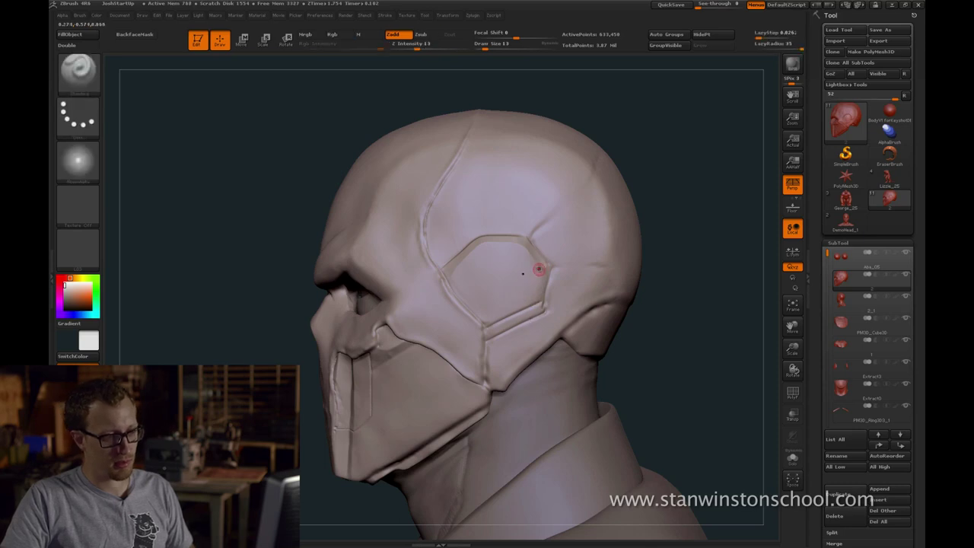
Polish the ear panel's upper rear corner and edge with the hPolish brush at draw sizes 27 and 25
key("b")
key("h")
key("p")
key("s")
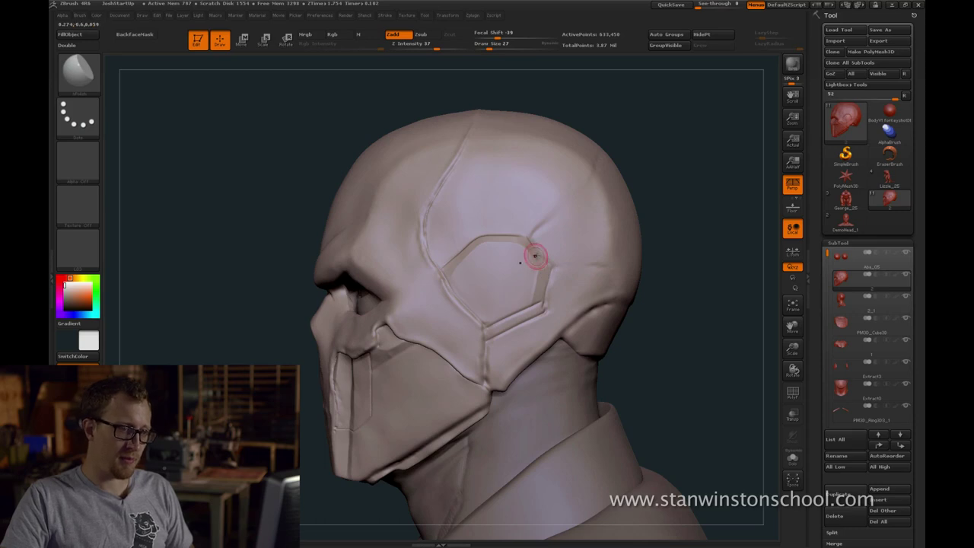
left_click_drag(535, 253, 553, 243)
key("s")
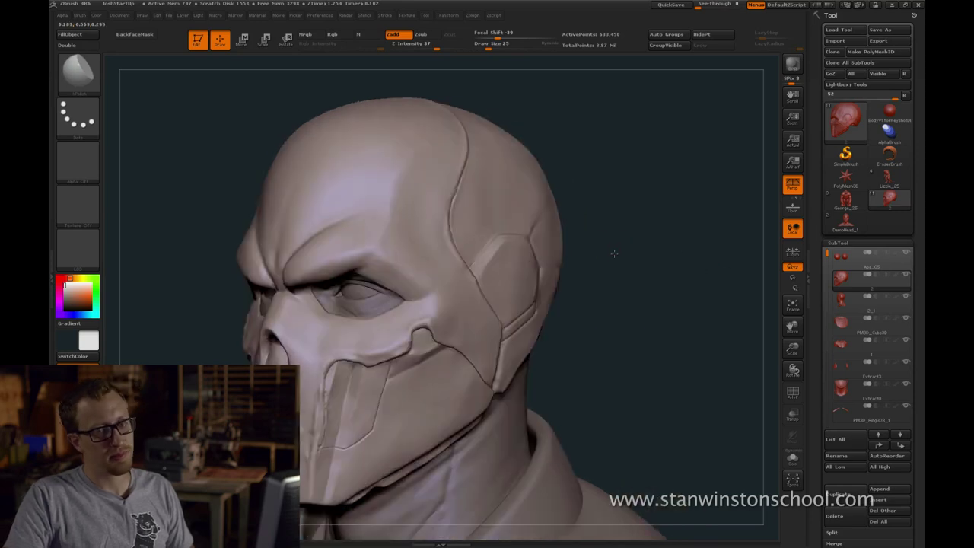
left_click_drag(614, 253, 693, 224)
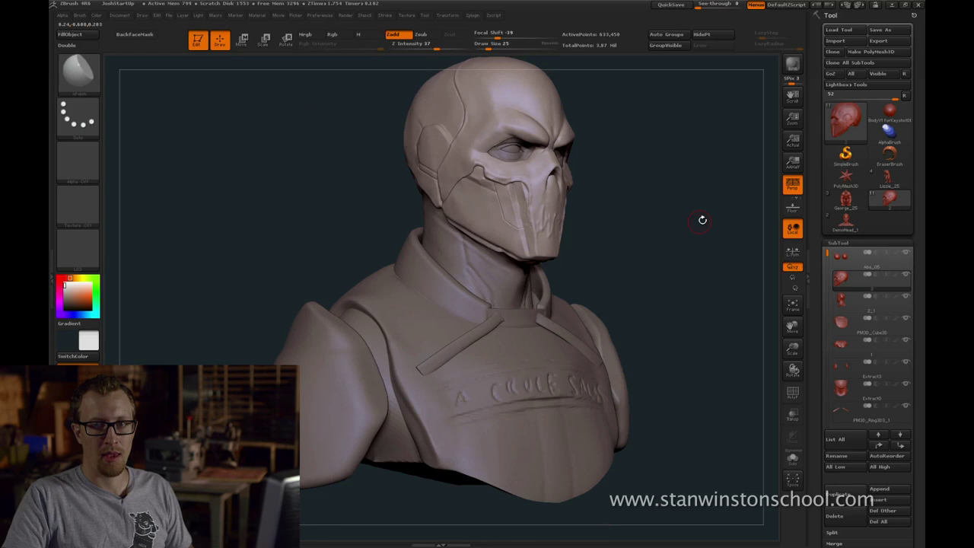
left_click_drag(700, 218, 651, 261)
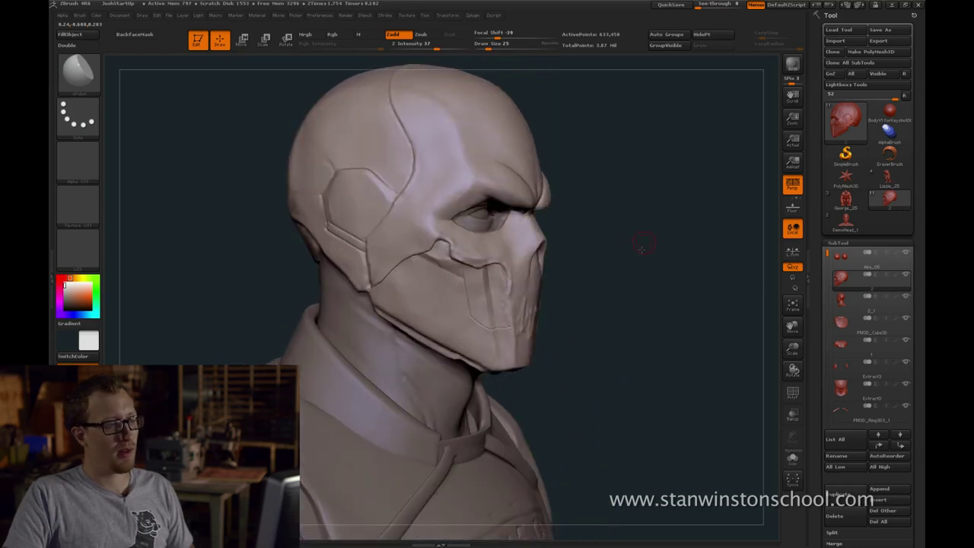
Undo the last stroke and deepen the crease above the outer eye corner with Dam_Standard at draw size 23
mouse_move(642, 250)
left_mouse_down()
mouse_move(609, 272)
mouse_move(474, 270)
mouse_move(438, 287)
left_mouse_up()
key("s")
key("ctrl+z")
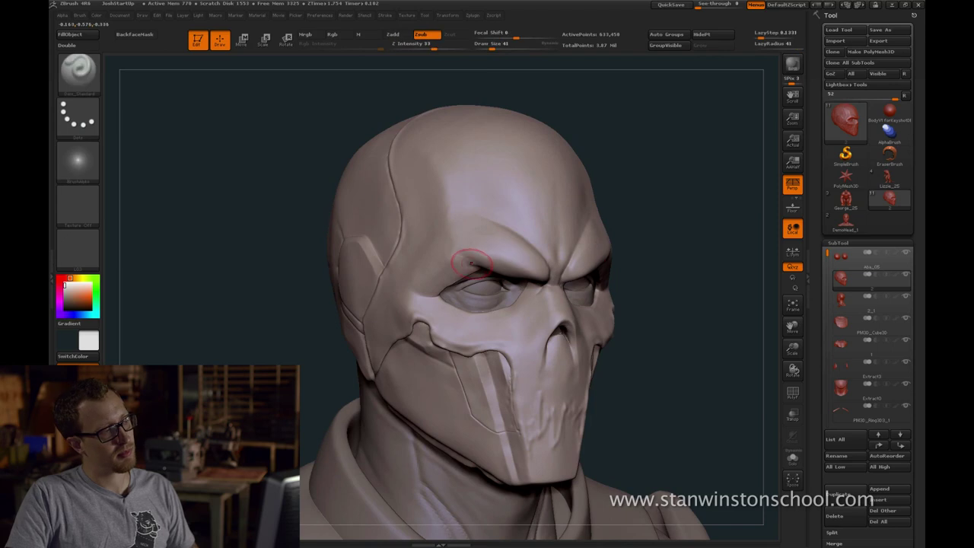
left_click_drag(533, 228, 611, 206)
key("b")
key("c")
key("b")
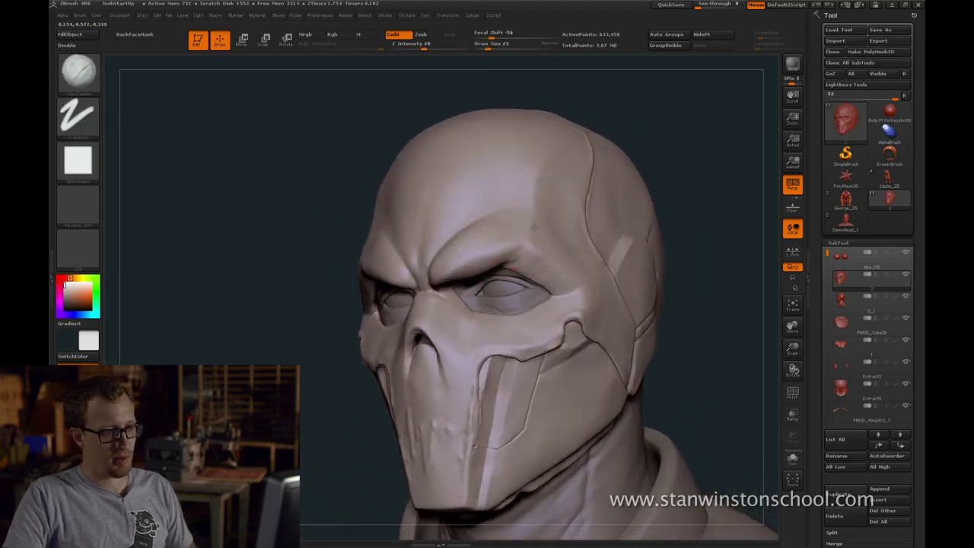
key("b")
key("d")
key("s")
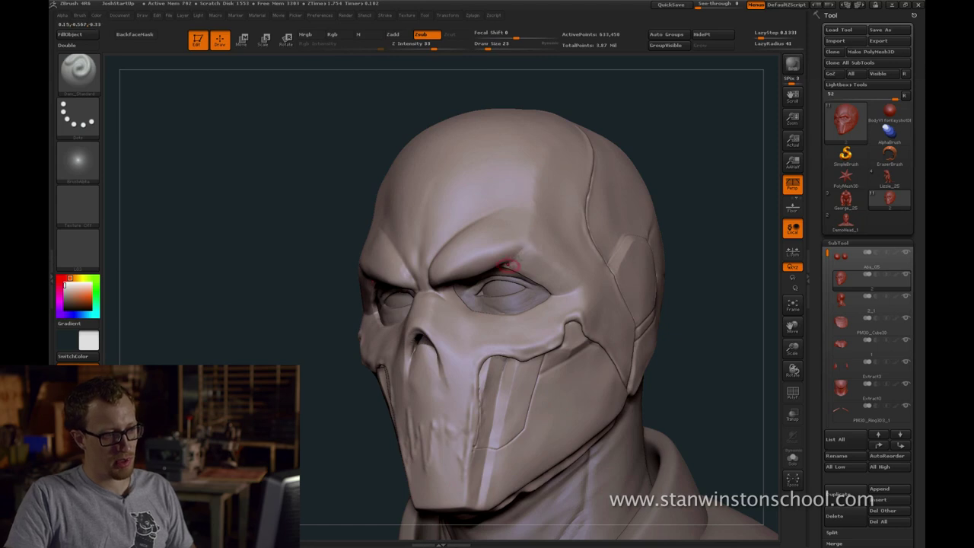
left_click_drag(670, 175, 731, 169)
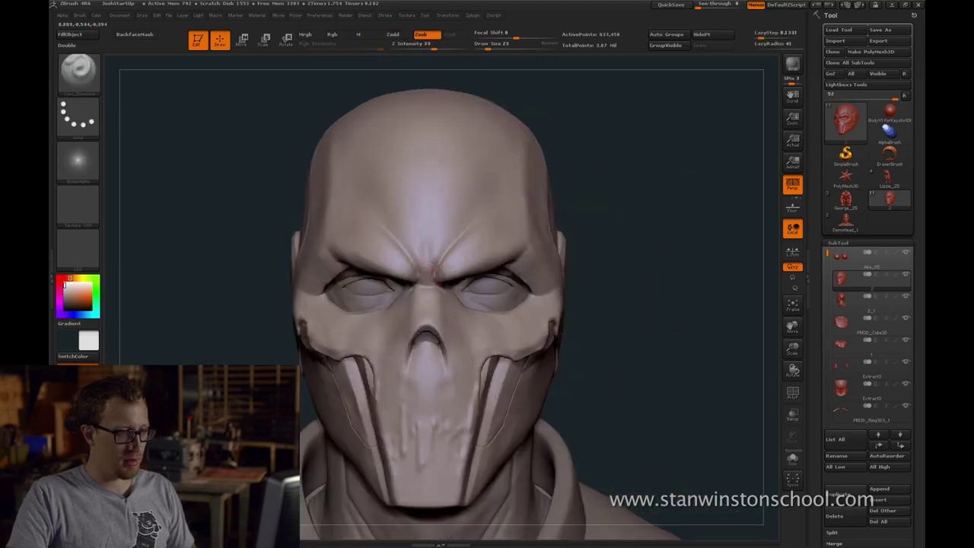
Carve the crease between the brows above the nose bridge with Dam_Standard, reducing the draw size to 18
left_click_drag(427, 266, 427, 240)
left_click_drag(598, 112, 500, 218)
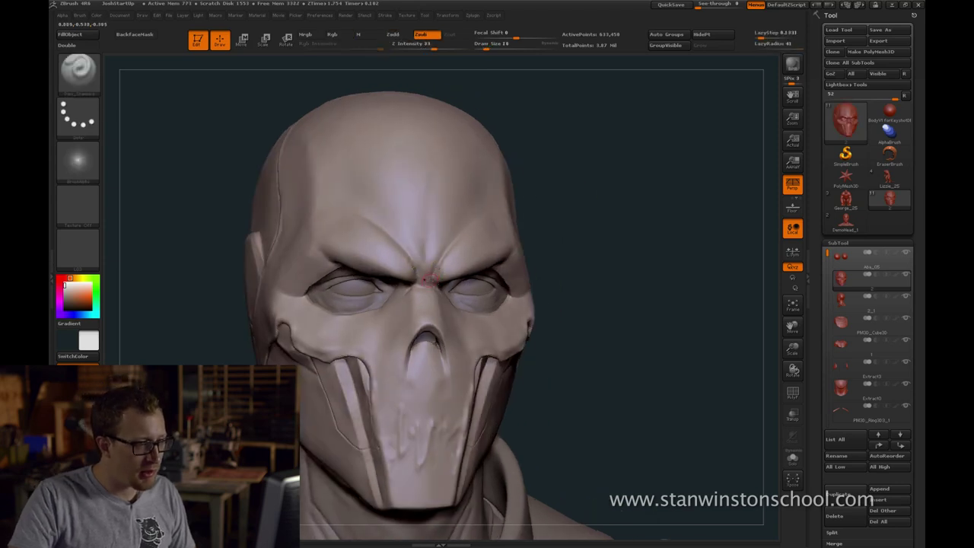
mouse_move(550, 203)
left_mouse_down("shift")
mouse_move(615, 189)
mouse_move(609, 145)
left_mouse_up("shift")
key("s")
left_click_drag(459, 252, 485, 252)
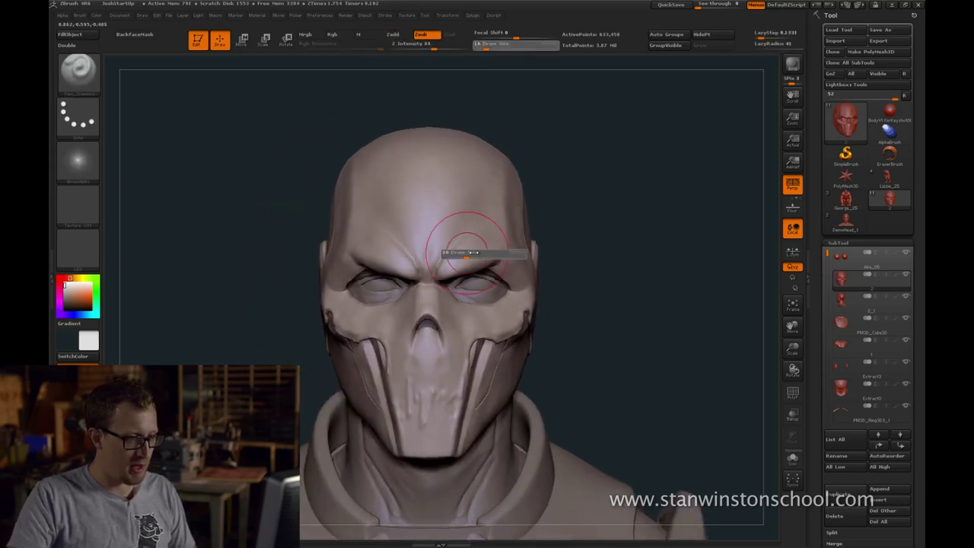
Reshape the top of the mask's cranium with the Move brush at draw size 293
key("b")
key("m")
key("v")
key("s")
left_click_drag(386, 168, 397, 148)
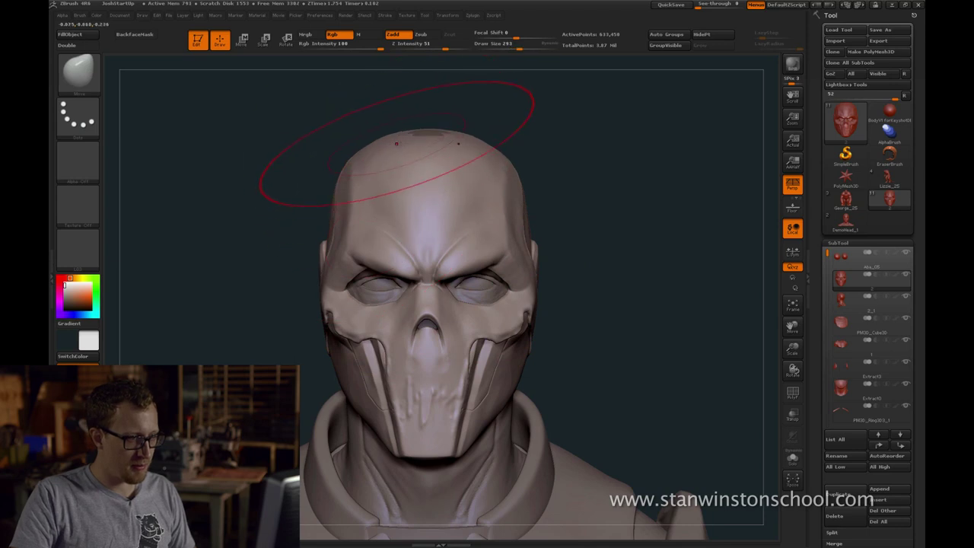
Select the underlying head subtool, tuck its crown beneath the mask with the Move brush, and reselect the mask
left_click(844, 299)
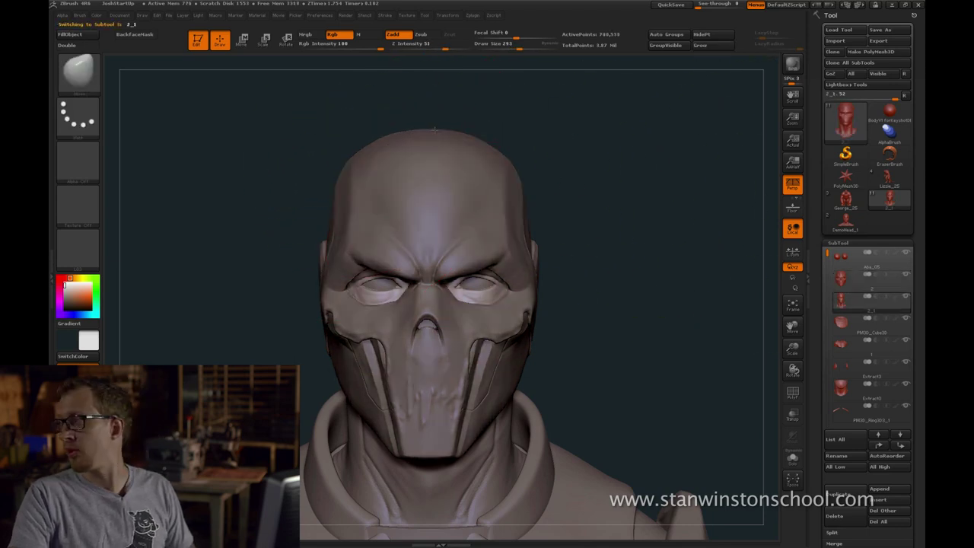
left_click_drag(562, 147, 573, 150)
key("s")
left_click(486, 202, "alt")
left_click_drag(565, 190, 571, 192, "shift")
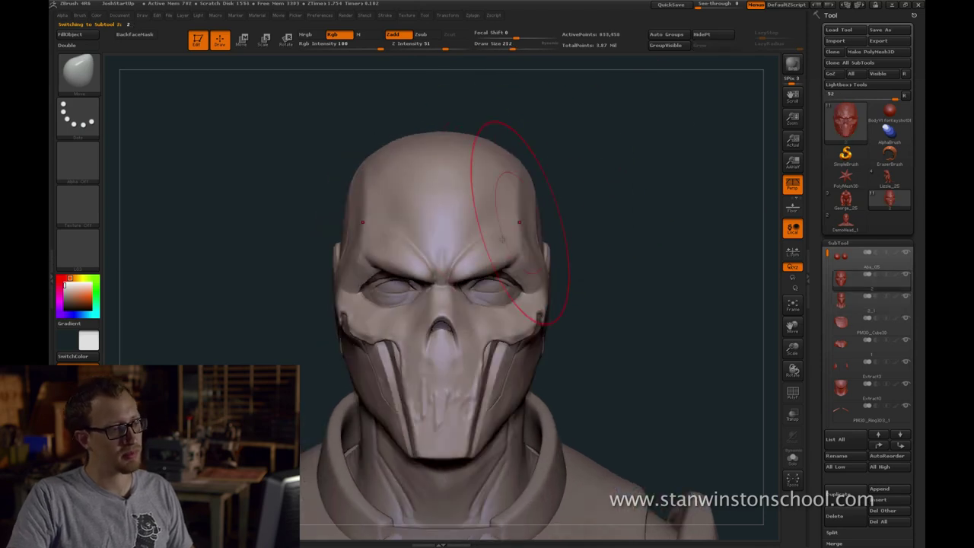
Reshape the nose opening with the Move brush, dropping two subdivision levels and reducing the draw size from 55 to 33
key("s")
left_click_drag(462, 276, 451, 276)
key("s")
left_click_drag(419, 336, 404, 336)
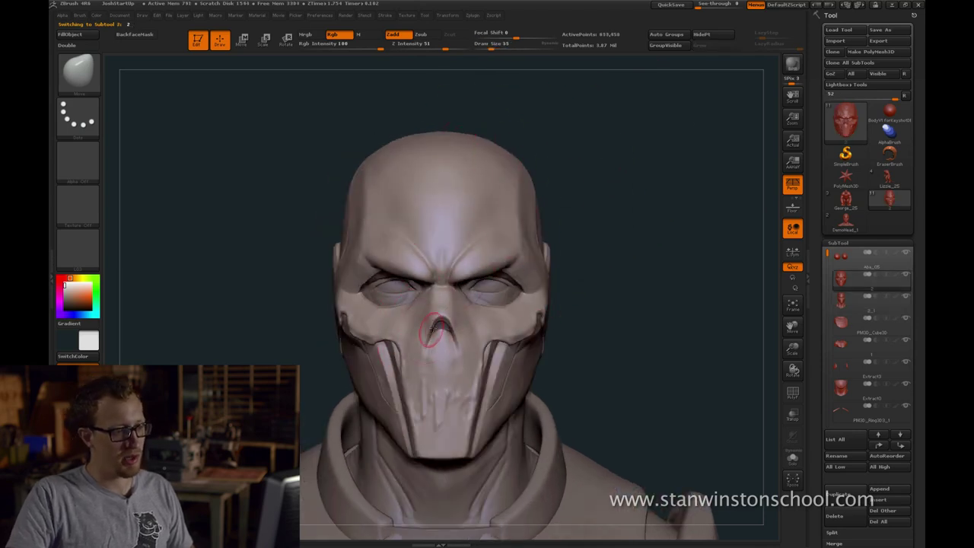
left_click_drag(616, 309, 635, 311)
key("shift+d")
key("shift+d")
key("s")
left_click_drag(430, 327, 433, 327)
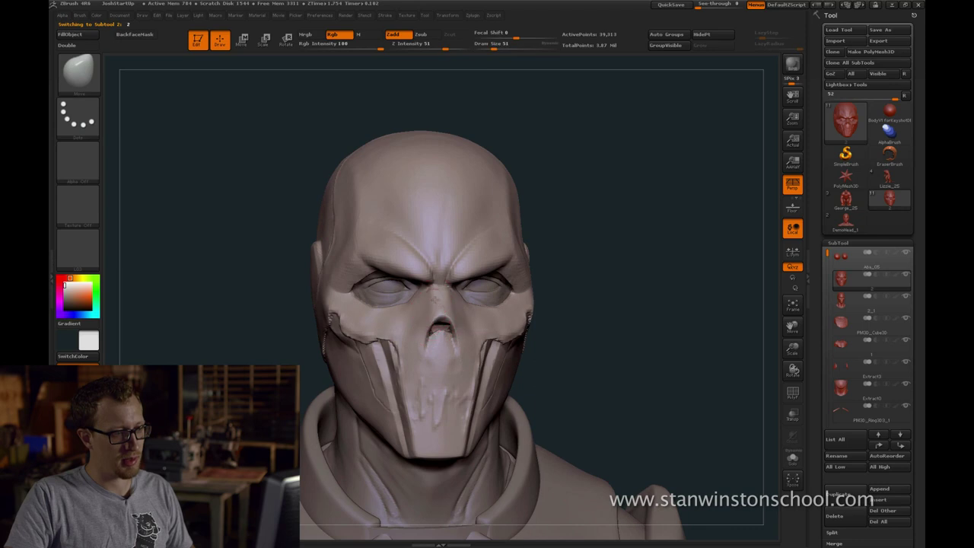
key("bracketleft")
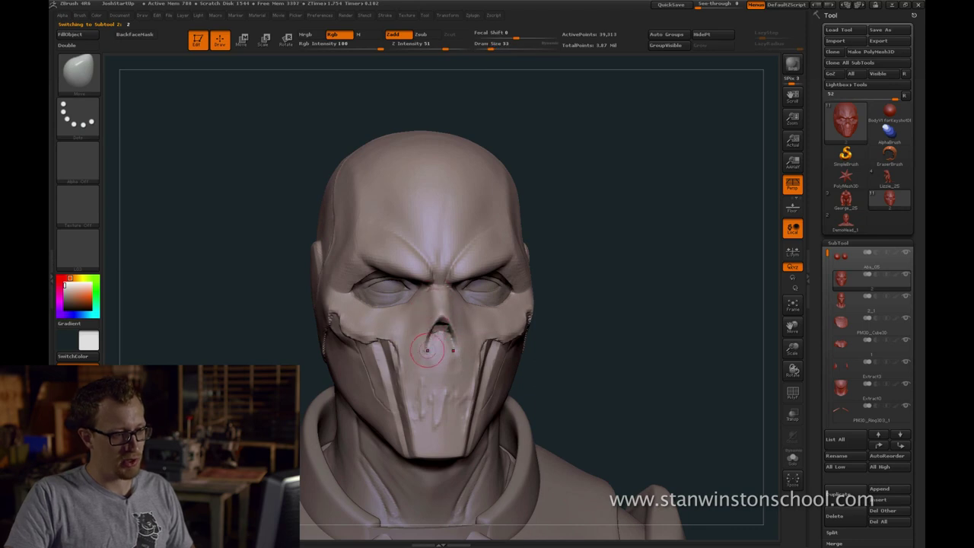
Compare the mask across subdivision levels from a three-quarter view and return it to the highest level
mouse_move(609, 336)
left_mouse_down()
mouse_move(633, 326)
mouse_move(621, 319)
mouse_move(635, 205)
mouse_move(640, 221)
mouse_move(718, 210)
left_mouse_up()
key("d")
key("d")
key("shift+d")
key("shift+d")
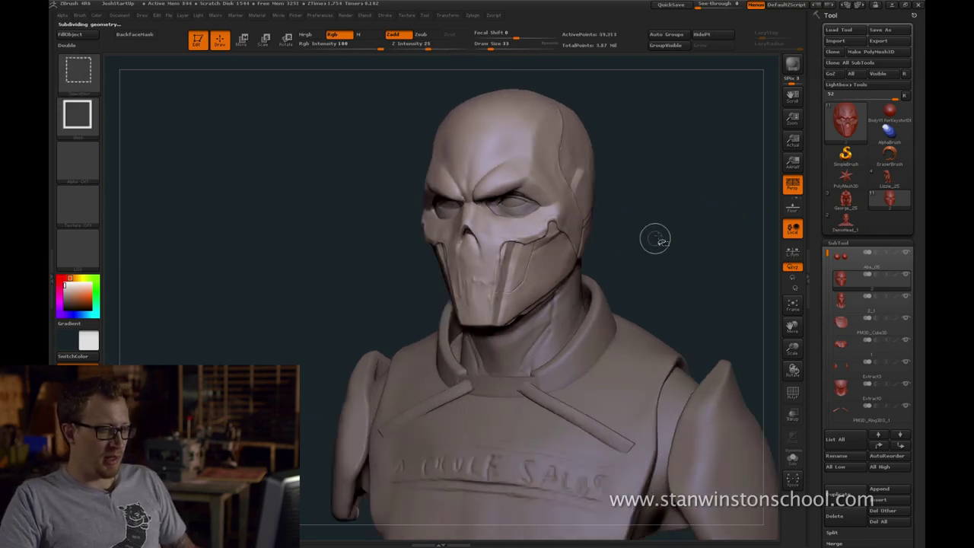
key("ctrl+shift+z")
key("ctrl+shift+z")
left_click_drag(671, 224, 629, 226)
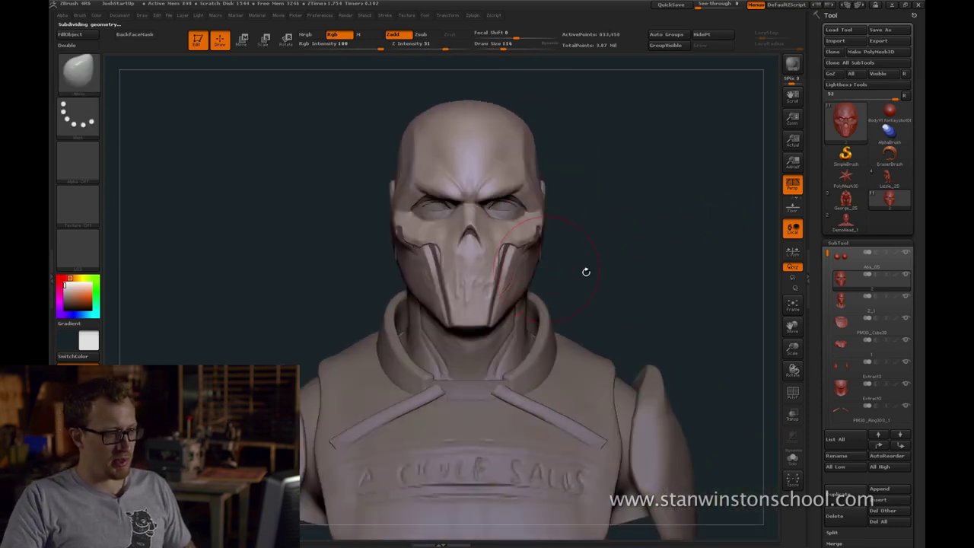
Drop the mask one subdivision level and push the side of the jaw inward with the Move brush at draw size 116
left_click_drag(608, 260, 602, 276, "alt")
key("shift+d")
left_click_drag(347, 294, 381, 289)
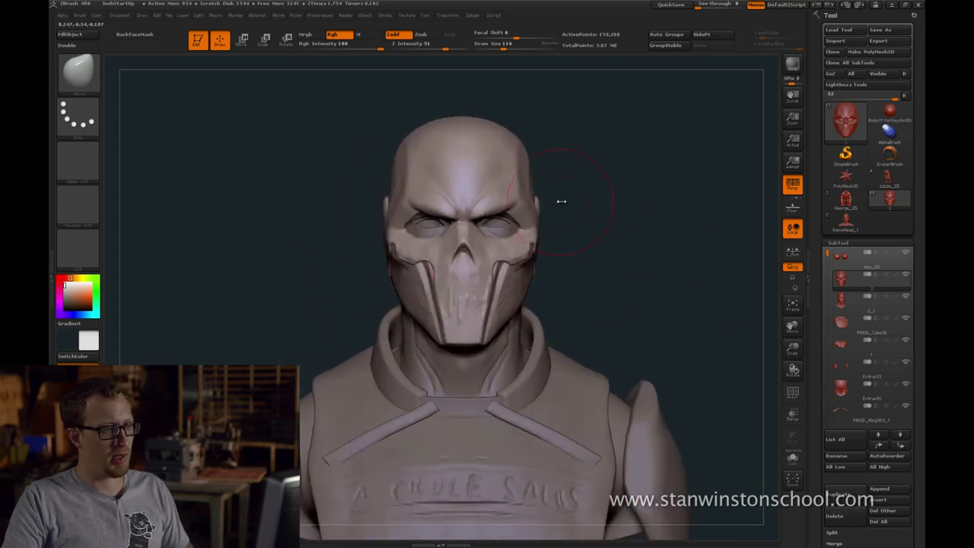
Swap the main and secondary colours to check the head's dark silhouette in profile, and swap them back
key("v")
left_click_drag(665, 258, 698, 295)
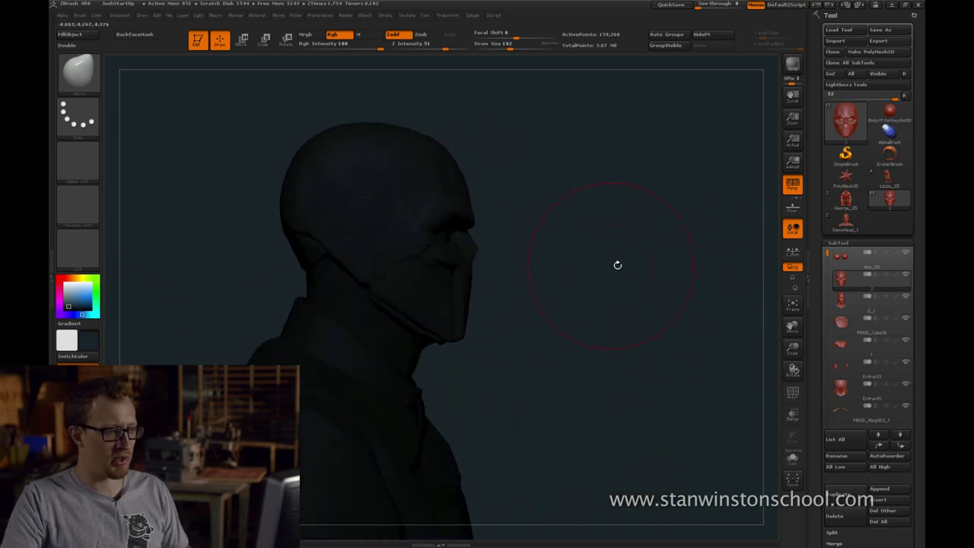
key("v")
left_click_drag(650, 251, 607, 259)
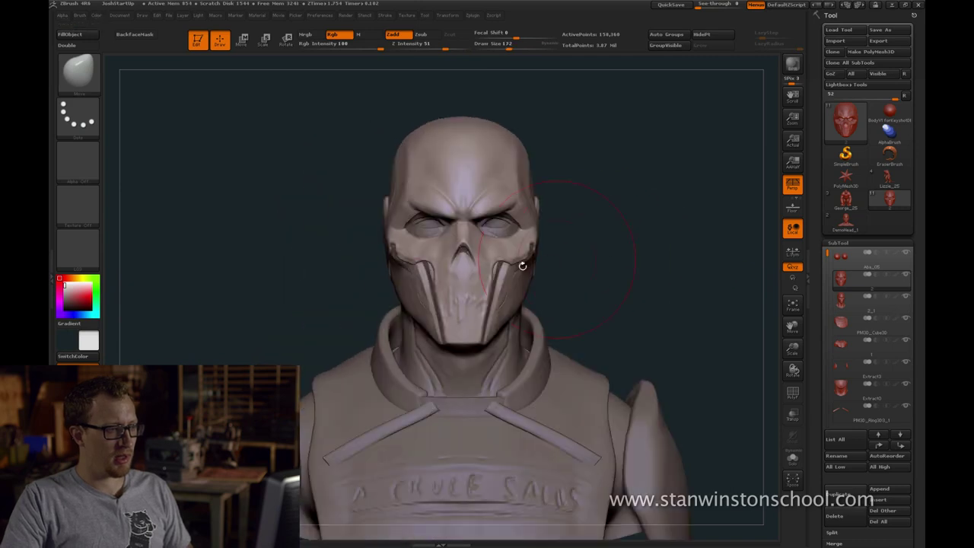
Adjust the outer contour of the jaw and cheek with the Move brush, starting at draw size 128
left_click_drag(401, 300, 406, 297)
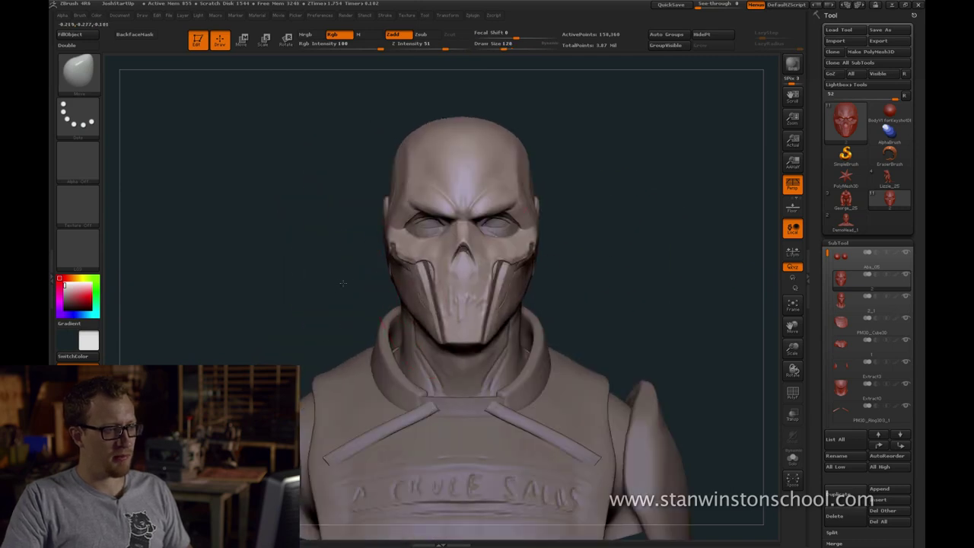
left_click_drag(343, 284, 375, 280)
key("s")
left_click_drag(400, 231, 404, 231)
left_click_drag(562, 187, 511, 184, "shift")
Undo a first brow stroke and reshape the brow ridge with the Move brush at draw sizes between 101 and 48
left_click_drag(425, 206, 448, 201)
key("ctrl+z")
key("s")
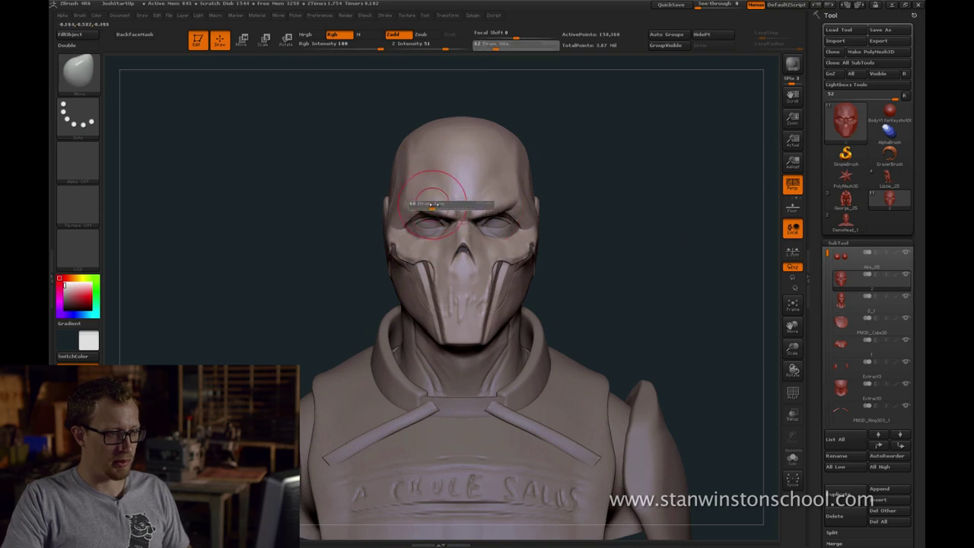
key("bracketright")
key("bracketright")
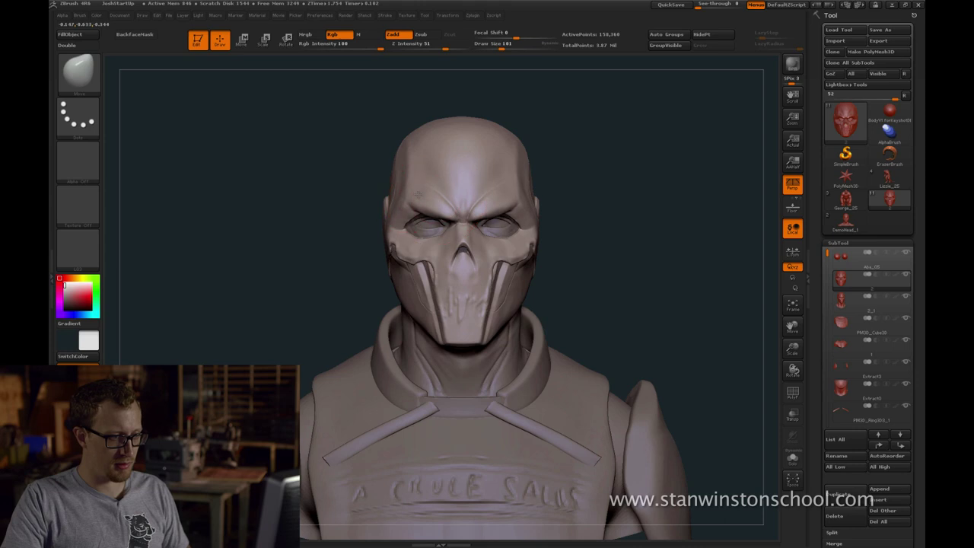
key("bracketleft")
key("bracketleft")
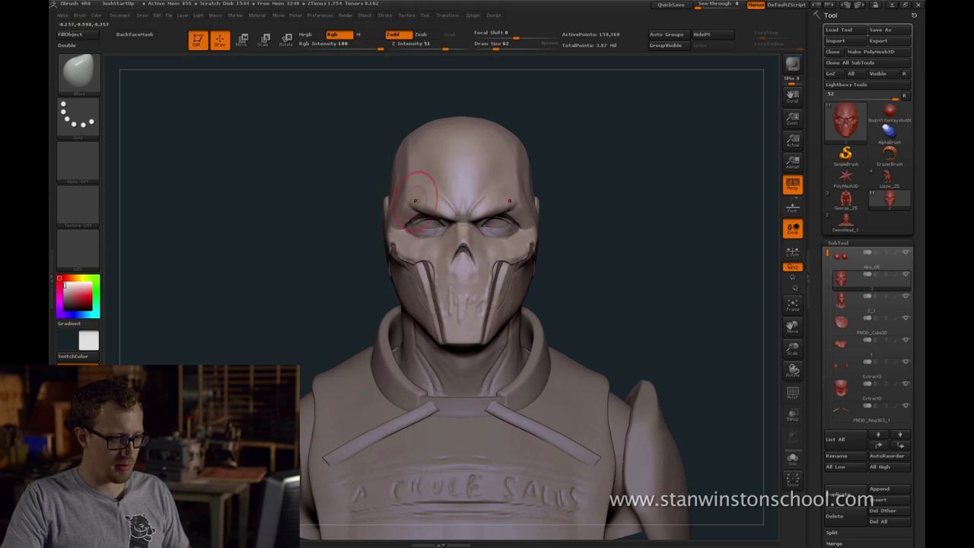
key("bracketright")
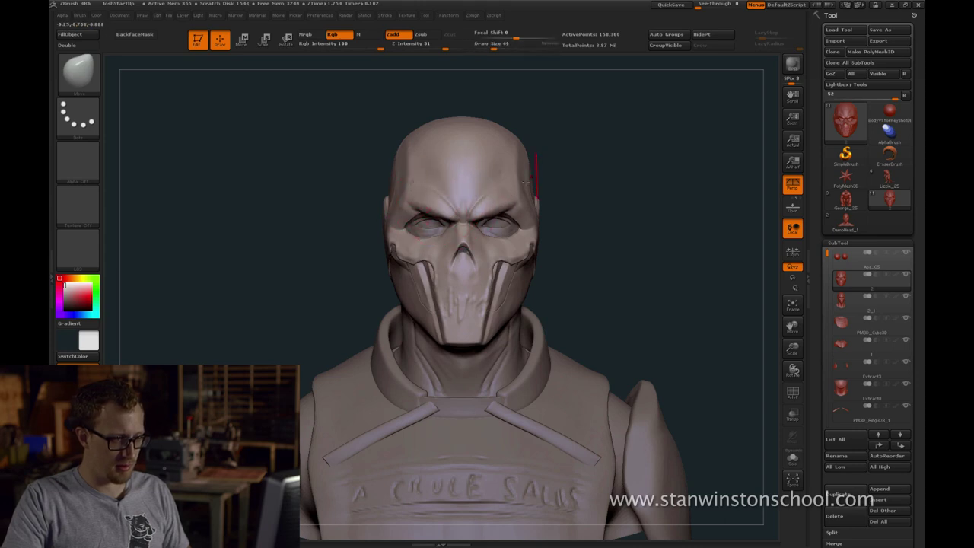
Refine the outer brow corner beside the temple with the Move brush at draw size 51
key("s")
left_click(527, 194)
left_click_drag(513, 195, 511, 204)
left_click_drag(586, 182, 523, 189)
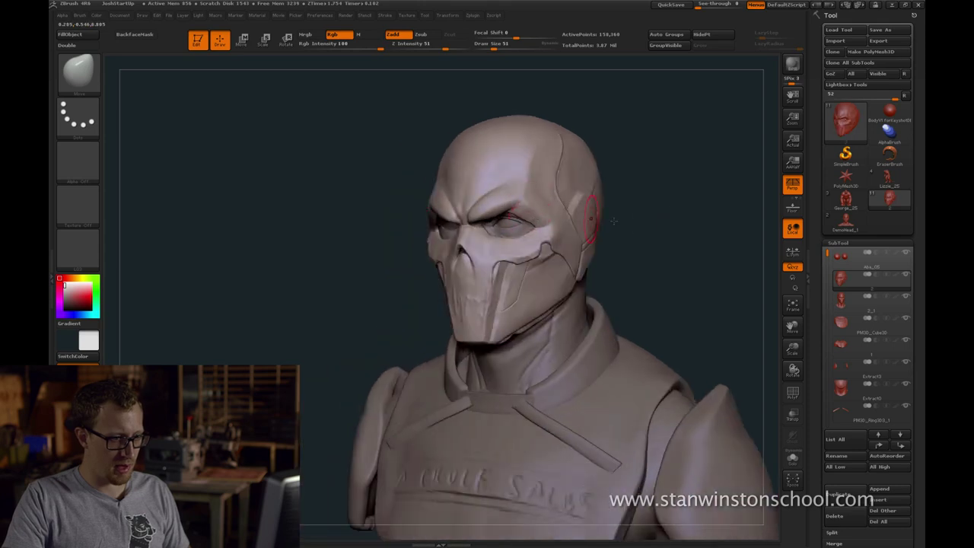
Adjust the nose area and the sides of the jaw from the front with the Move brush at draw sizes 74 to 94
mouse_move(613, 221)
left_mouse_down()
mouse_move(607, 243)
mouse_move(470, 255)
left_mouse_up()
key("bracketright")
key("bracketright")
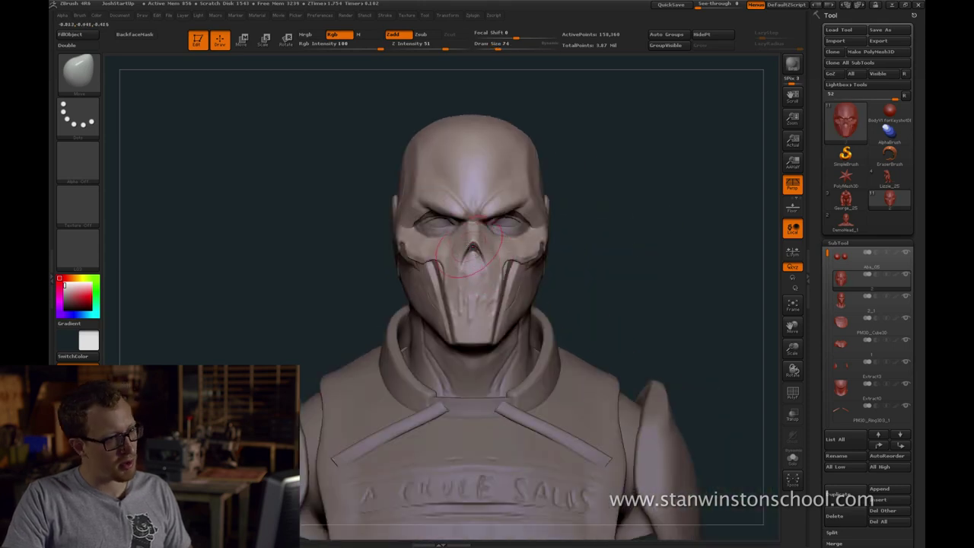
key("bracketright")
key("bracketright")
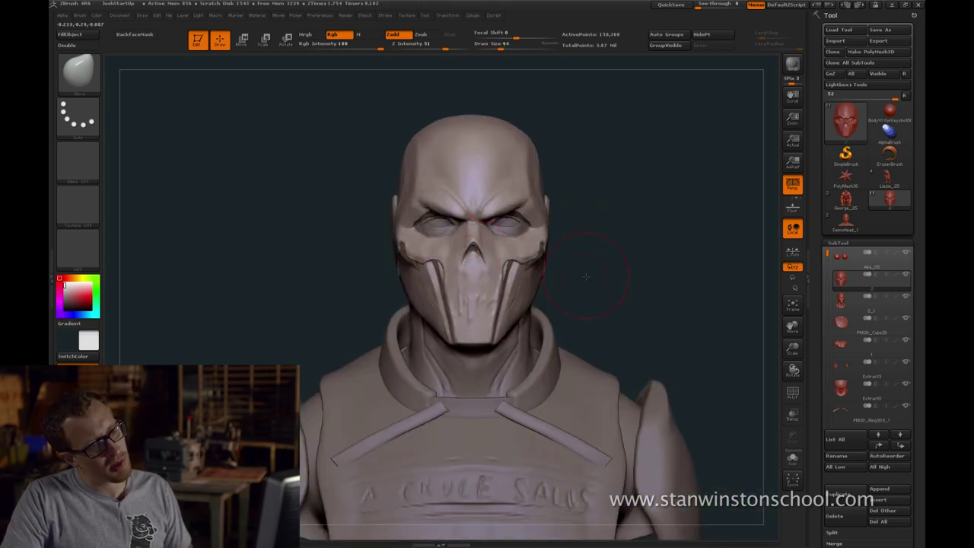
left_click_drag(586, 277, 574, 307)
Flatten the jaw plate's planes below the cheekbone with the hPolish brush at draw size 62
left_click_drag(670, 269, 641, 256)
key("bracketleft")
key("s")
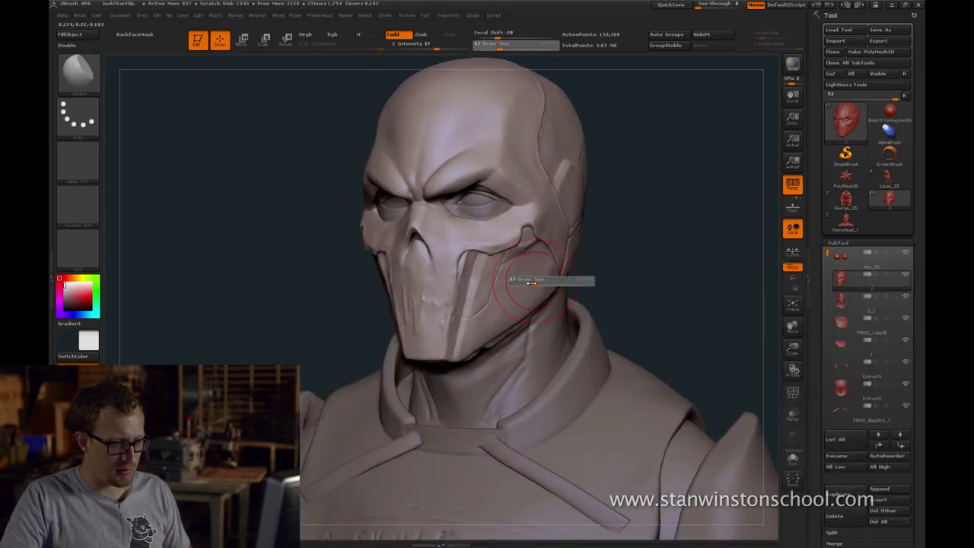
left_click_drag(532, 282, 526, 282)
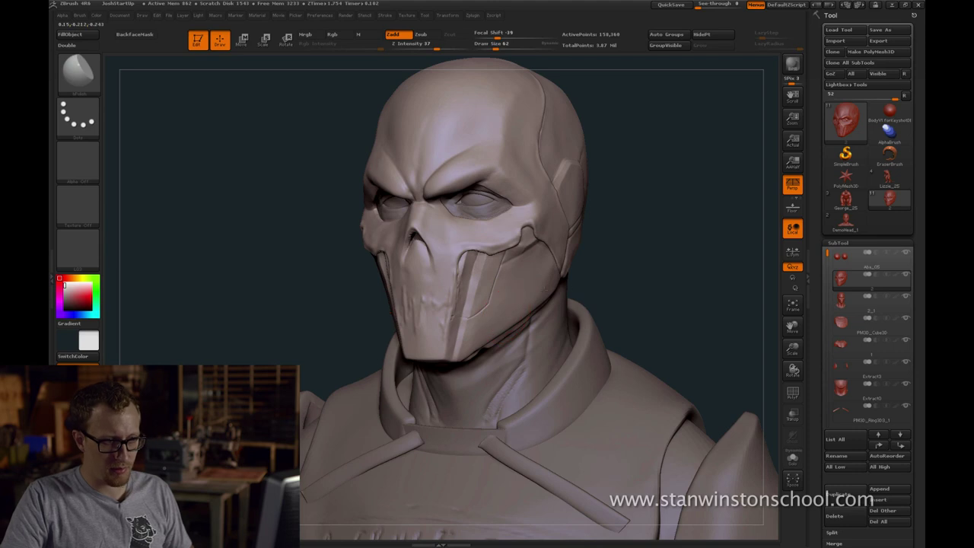
Carve a diagonal seam across the rear of the jaw plate with the Dam_Standard brush at draw size 23
left_click_drag(678, 262, 636, 265)
key("b")
key("d")
key("s")
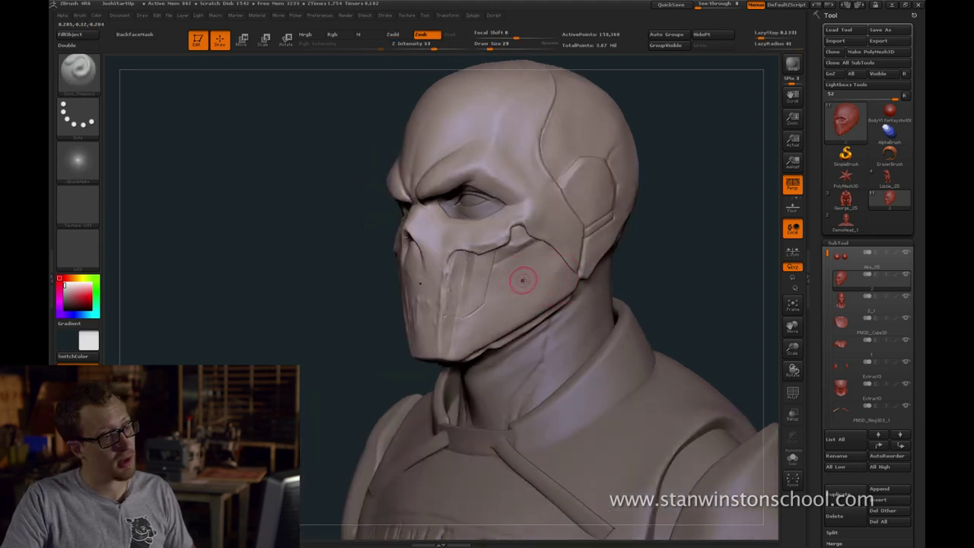
mouse_move(659, 277)
left_mouse_down()
mouse_move(678, 280)
mouse_move(653, 272)
mouse_move(708, 274)
mouse_move(484, 265)
left_mouse_up()
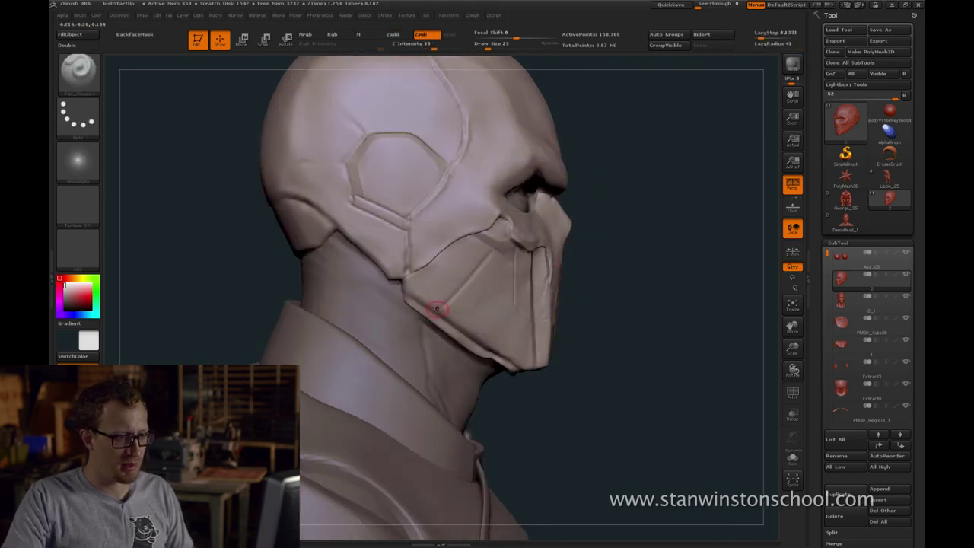
Build up the panel edge along the diagonal jaw seam with the Clay brush at draw size 23, undoing a stray stroke
key("b")
key("c")
key("l")
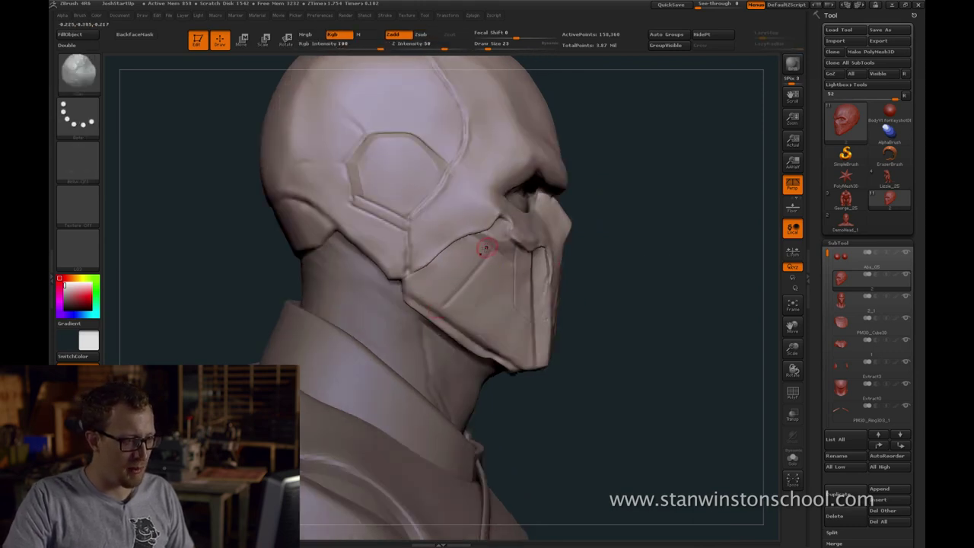
left_click_drag(465, 270, 451, 282)
key("ctrl+z")
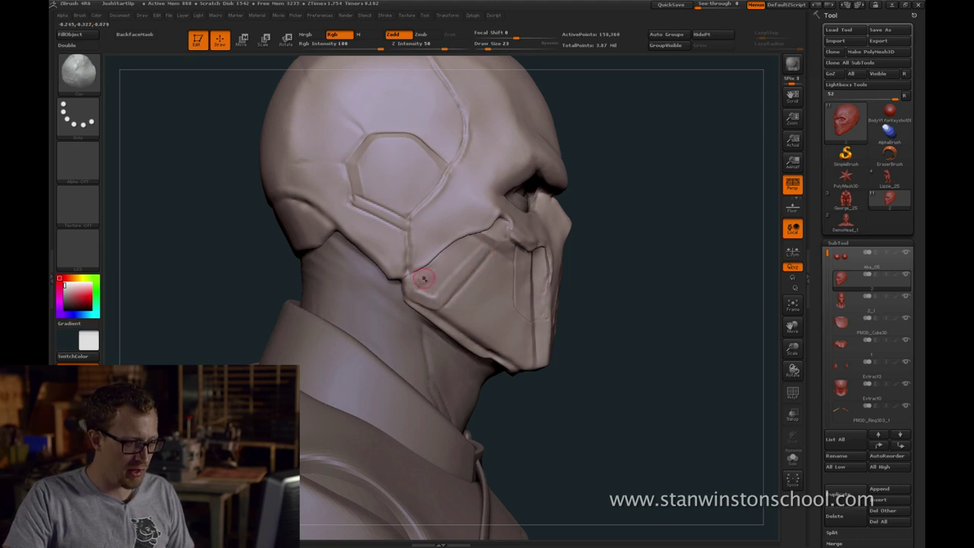
key("shift")
key("s")
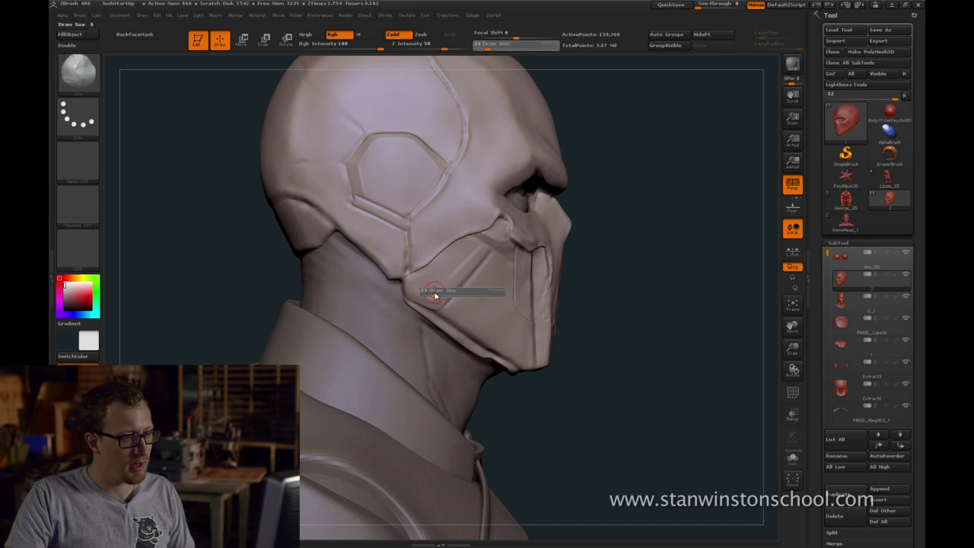
Define the jaw plate's rear corner and lower edge with the Dam_Standard brush at draw size 23 and smooth the underside
left_click_drag(638, 296, 587, 274)
key("b")
key("d")
key("s")
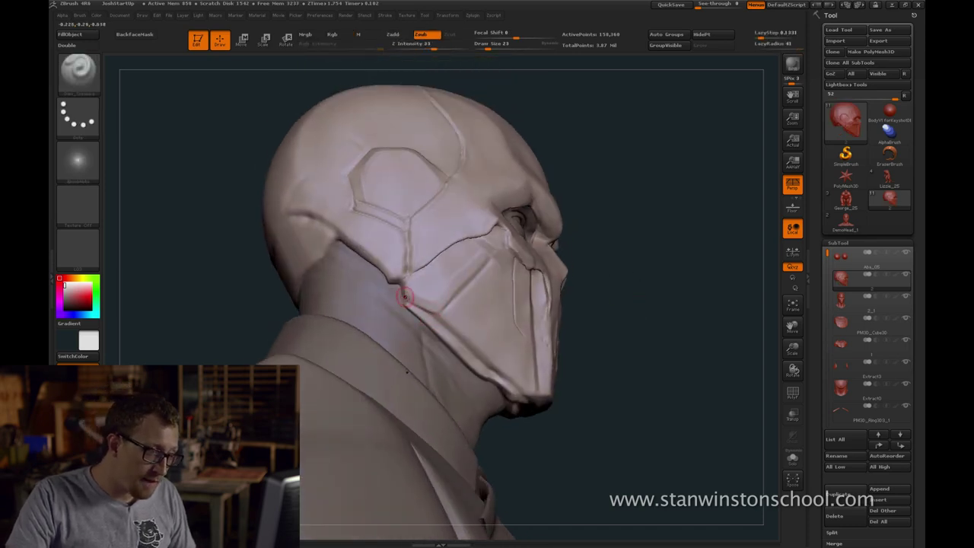
mouse_move(627, 320)
left_mouse_down()
mouse_move(667, 258)
mouse_move(642, 149)
mouse_move(571, 179)
left_mouse_up()
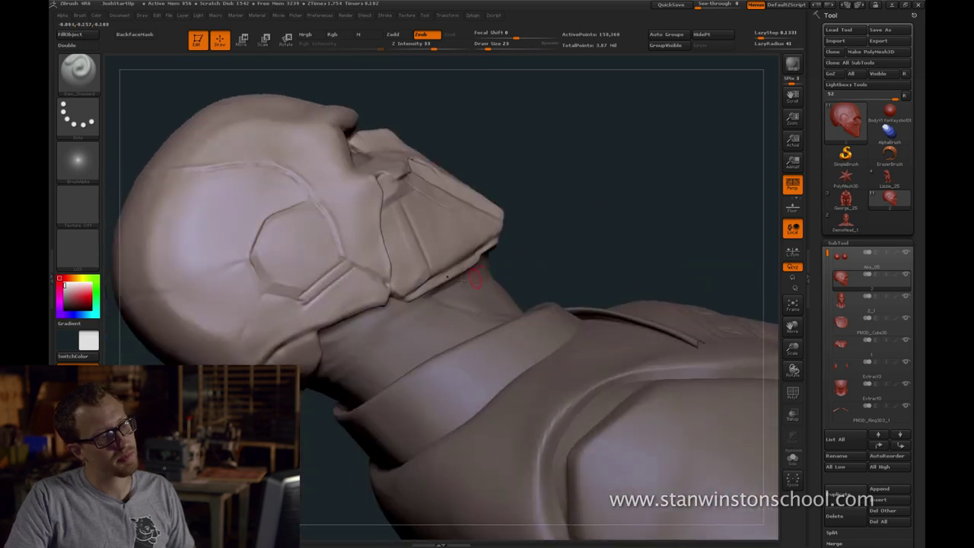
left_click_drag(423, 284, 415, 282, "shift")
key("b")
key("d")
key("s")
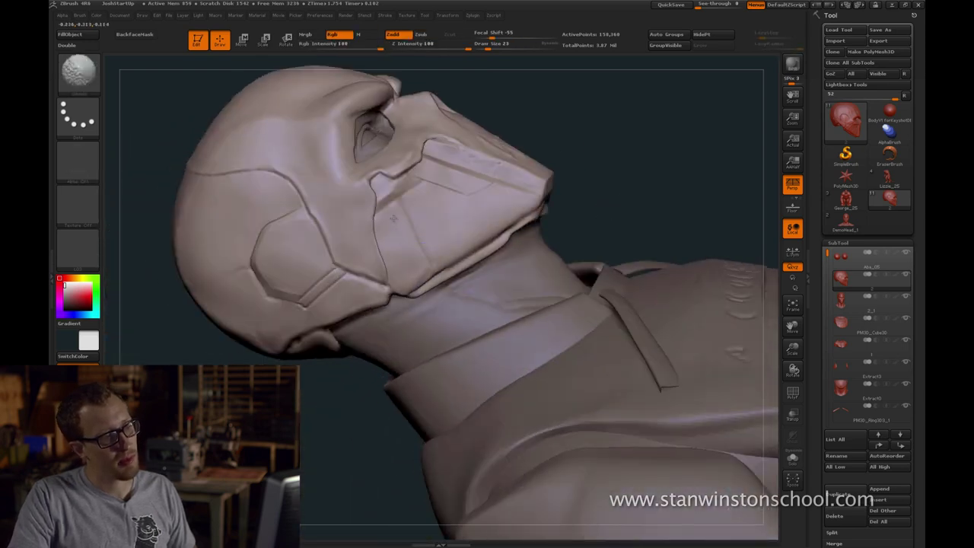
Mask the rear jaw panel behind the diagonal seam with the MaskPen at draw size 27 and invert the mask
mouse_move(583, 122)
left_mouse_down()
mouse_move(729, 177)
mouse_move(734, 203)
mouse_move(588, 234)
mouse_move(641, 237)
mouse_move(646, 263)
left_mouse_up()
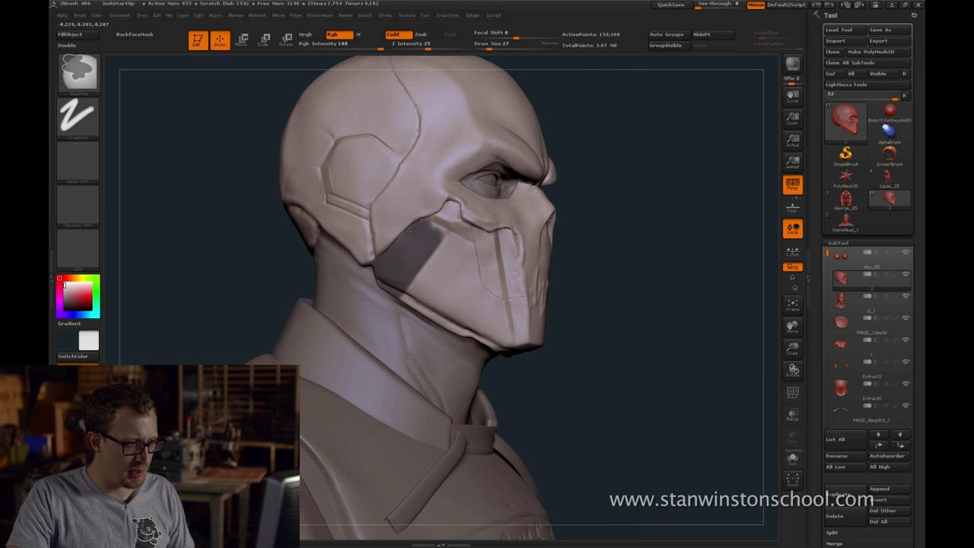
mouse_move(705, 222)
left_mouse_down("shift")
mouse_move(599, 249)
mouse_move(624, 265)
mouse_move(556, 257)
mouse_move(654, 263)
left_mouse_up("shift")
left_click(601, 267, "ctrl")
Move the isolated rear jaw panel with a Transpose line and clear the mask
key("w")
left_click_drag(324, 287, 220, 281)
mouse_move(502, 227)
left_mouse_down()
mouse_move(524, 280)
mouse_move(601, 254)
left_mouse_up()
left_click_drag(519, 260, 645, 242)
left_click(597, 250, "ctrl")
left_click(577, 253, "ctrl")
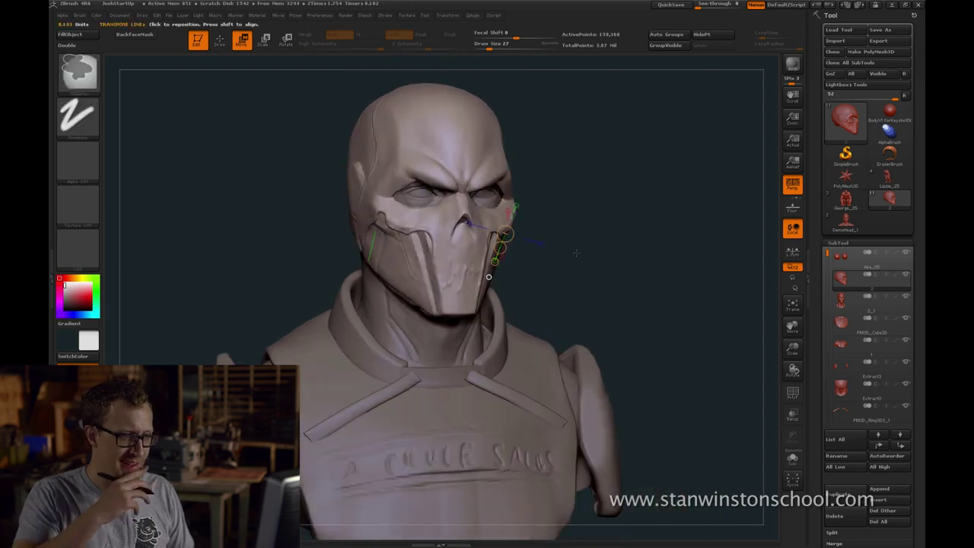
Return to Draw mode and flatten the rear jaw panel's surface with the hPolish brush at draw size 83
key("ctrl+shift")
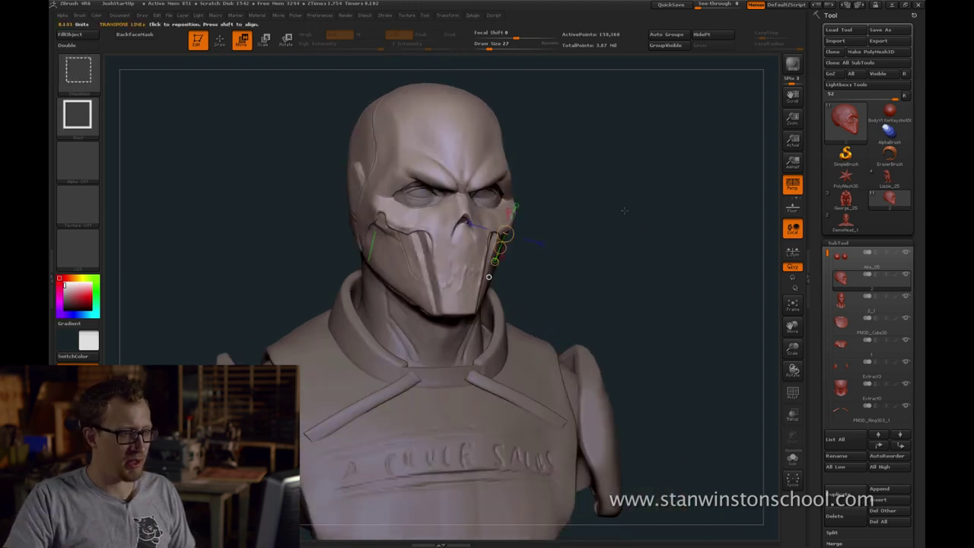
mouse_move(612, 212)
left_mouse_down()
mouse_move(622, 204)
mouse_move(588, 220)
mouse_move(622, 221)
left_mouse_up()
key("q")
key("b")
key("s")
key("t")
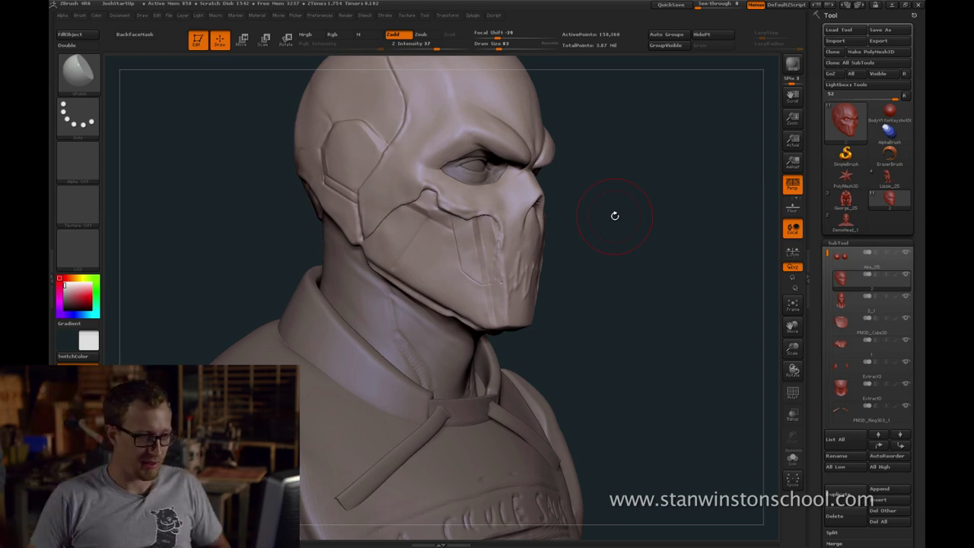
Switch to the Dam_Standard brush for carving the mask's lines around the mouth and jaw plate
left_click_drag(611, 271, 621, 274)
key("b")
key("d")
key("s")
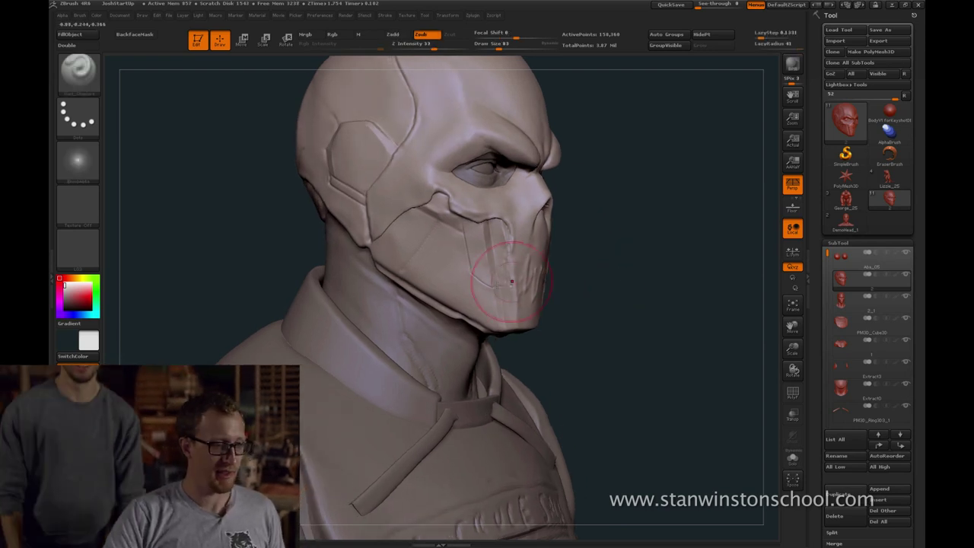
Carve a fine diagonal panel line into the mask's jaw plate with the Dam Standard brush at draw size 11
key("bracketleft")
key("bracketleft")
key("bracketleft")
key("bracketleft")
key("bracketleft")
key("bracketleft")
key("bracketleft")
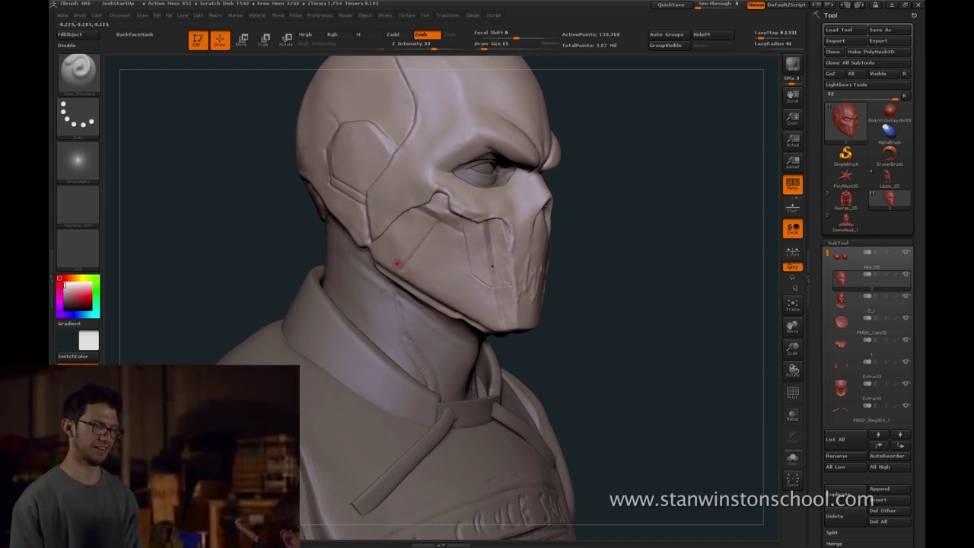
left_click_drag(397, 265, 396, 267)
key("shift")
Reshape the lower back edge of the helmet above the neck with the Move brush at draw size 101
mouse_move(644, 234)
left_mouse_down()
mouse_move(618, 232)
mouse_move(670, 216)
mouse_move(644, 248)
mouse_move(585, 207)
left_mouse_up()
key("f")
key("f")
key("shift")
left_click_drag(387, 136, 411, 140)
key("s")
left_click_drag(421, 140, 424, 140)
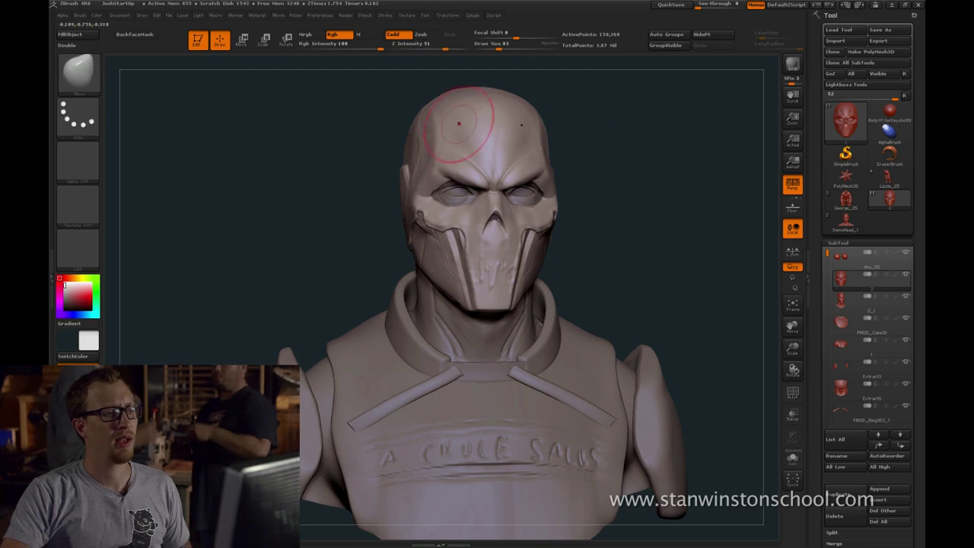
left_click_drag(362, 148, 395, 130)
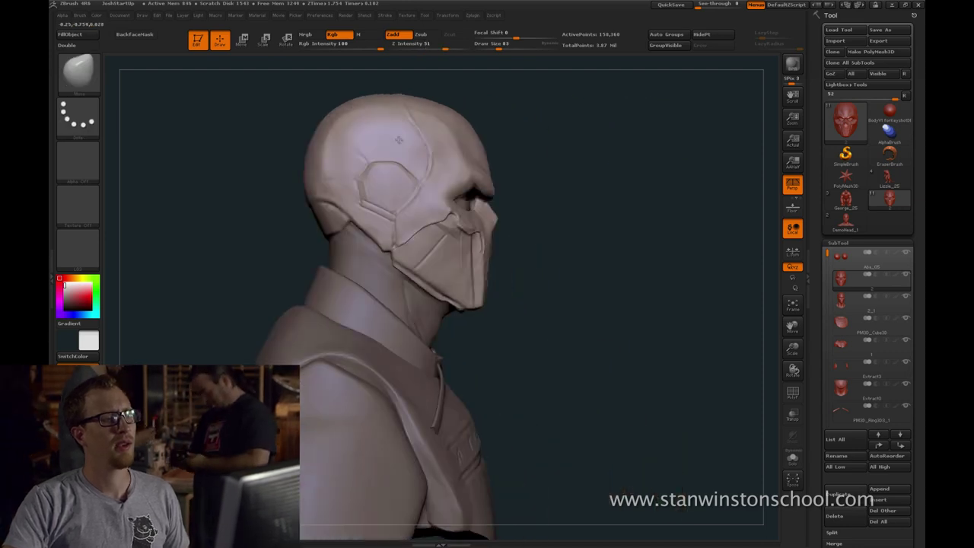
key("bracketright")
key("bracketright")
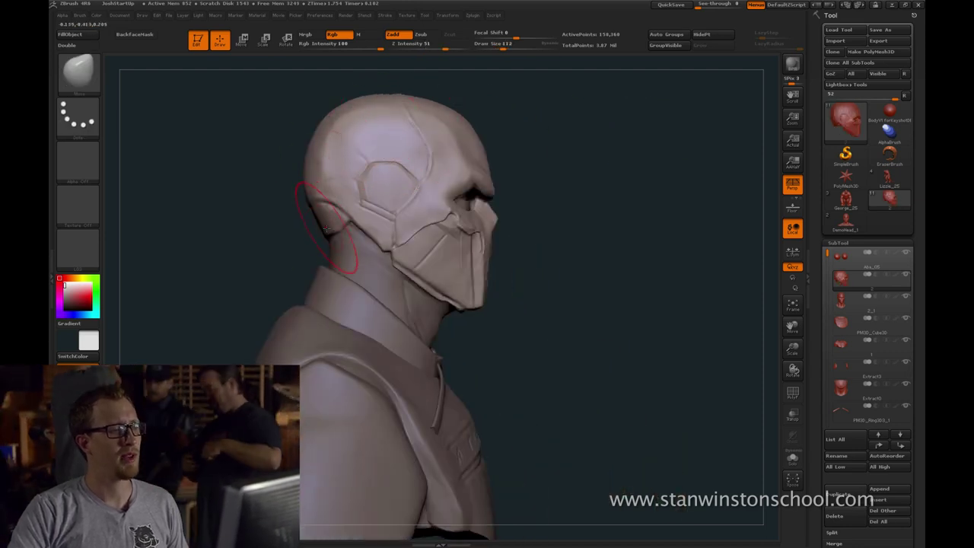
key("bracketleft")
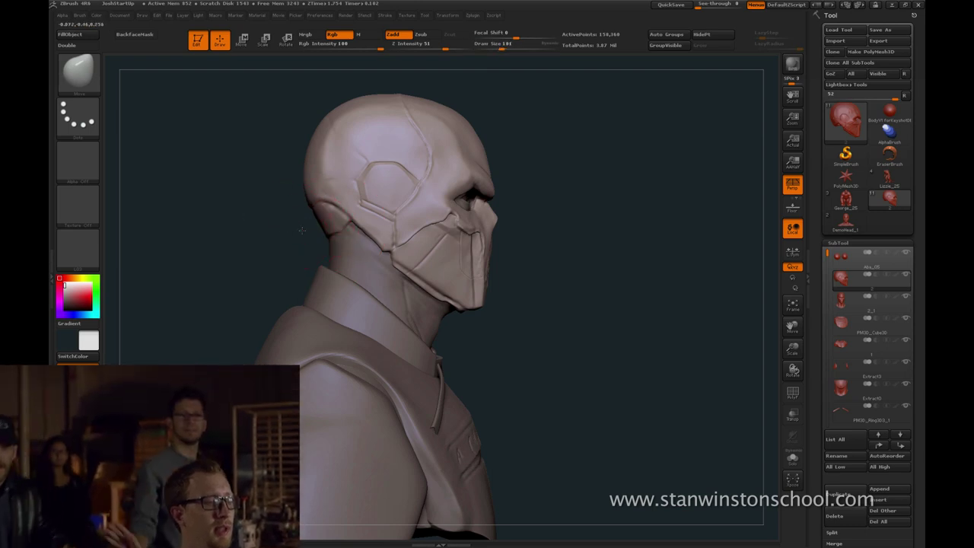
left_click_drag(301, 230, 347, 207)
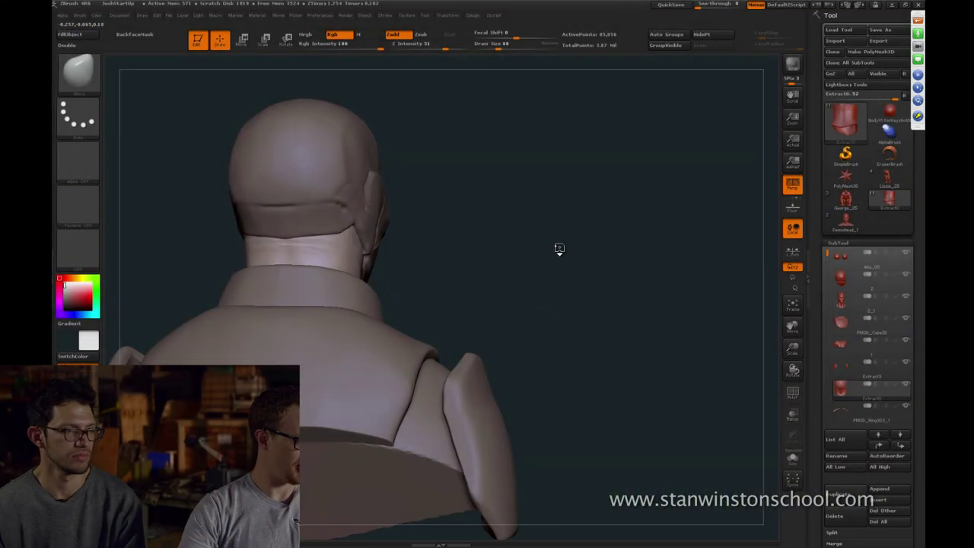
Make the masked head the active subtool and frame it in three-quarter view
mouse_move(559, 250)
left_mouse_down()
mouse_move(580, 243)
mouse_move(551, 237)
left_mouse_up()
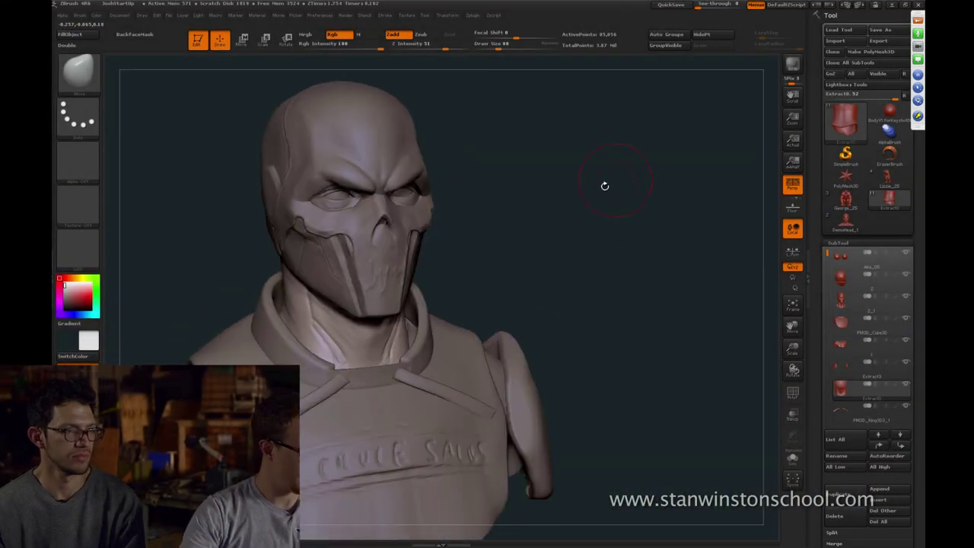
mouse_move(604, 188)
left_mouse_down("shift")
mouse_move(573, 195)
mouse_move(603, 218)
mouse_move(588, 198)
left_mouse_up("shift")
key("s")
left_click_drag(552, 209, 583, 223)
left_click(422, 267, "alt")
mouse_move(583, 223)
left_mouse_down("alt")
mouse_move(614, 204)
mouse_move(627, 226)
mouse_move(644, 218)
mouse_move(613, 209)
mouse_move(620, 229)
left_mouse_up("alt")
Adjust the cheekbone edge beneath the eye with the Move brush at a draw size of about 30
key("w")
key("s")
key("q")
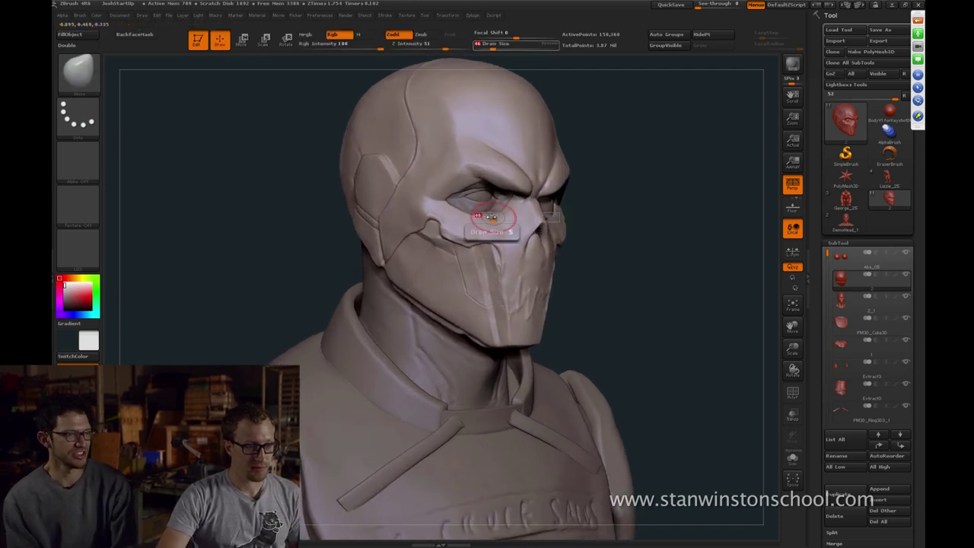
left_click_drag(600, 236, 583, 231)
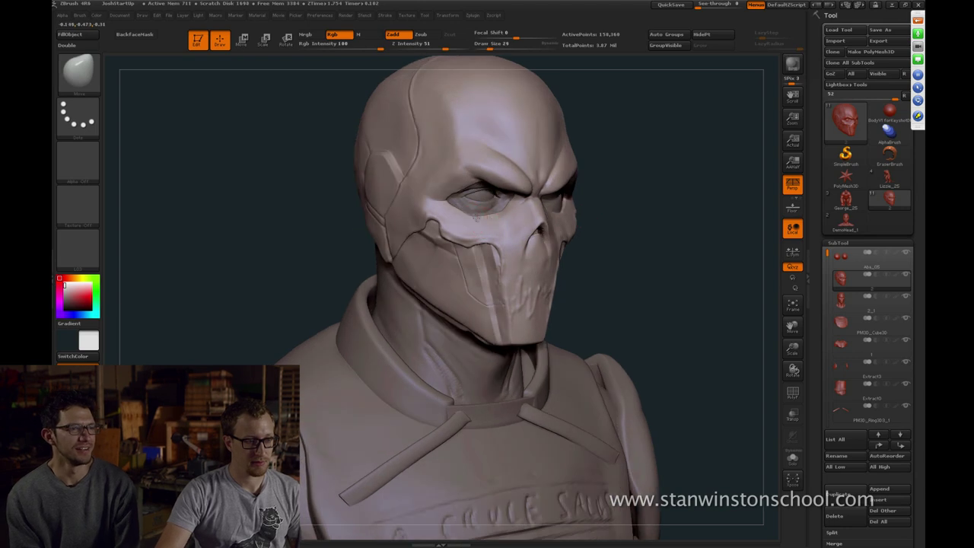
left_click_drag(647, 230, 655, 253)
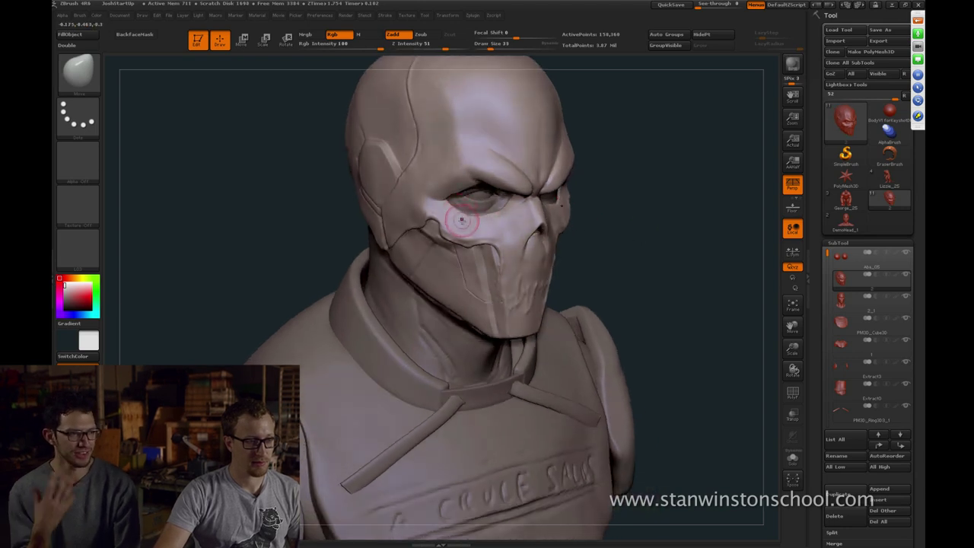
mouse_move(625, 219)
left_mouse_down()
mouse_move(679, 223)
mouse_move(653, 217)
left_mouse_up()
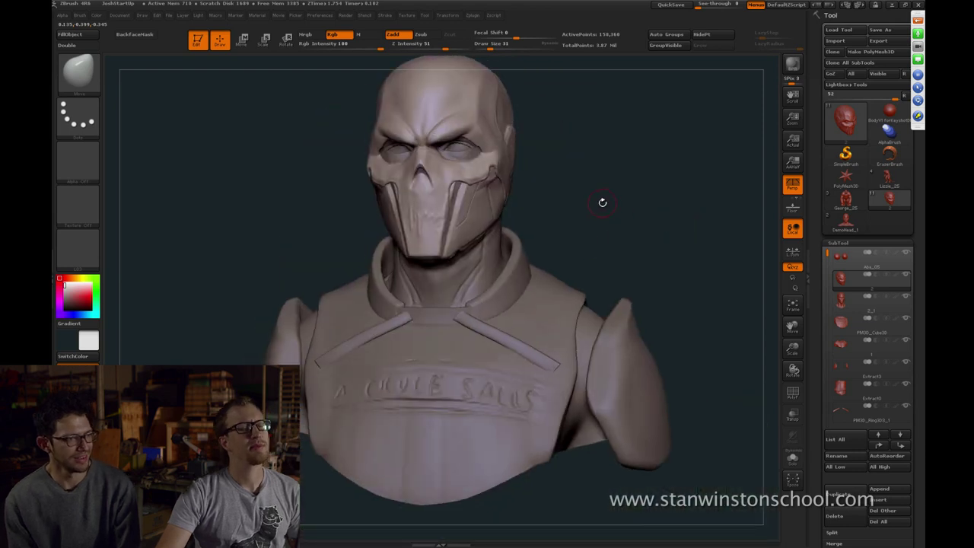
Carve a fine panel line across the upper cheek of the mask with the Dam Standard brush at draw size 11
key("s")
left_click(599, 204)
mouse_move(601, 199)
left_mouse_down()
mouse_move(603, 219)
mouse_move(617, 220)
mouse_move(601, 219)
mouse_move(598, 236)
mouse_move(492, 248)
left_mouse_up()
left_click_drag(572, 228, 559, 226)
key("b")
key("d")
key("s")
key("s")
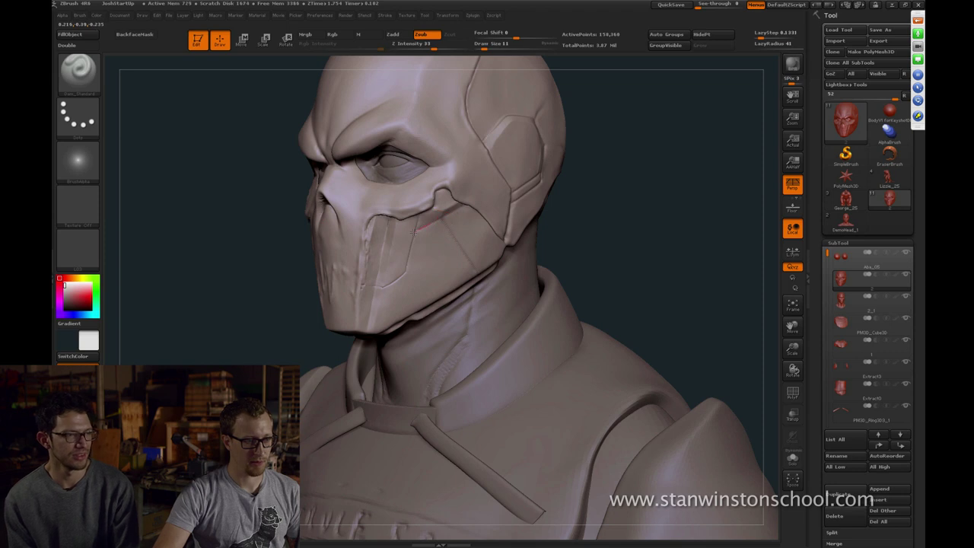
left_click_drag(654, 241, 702, 243)
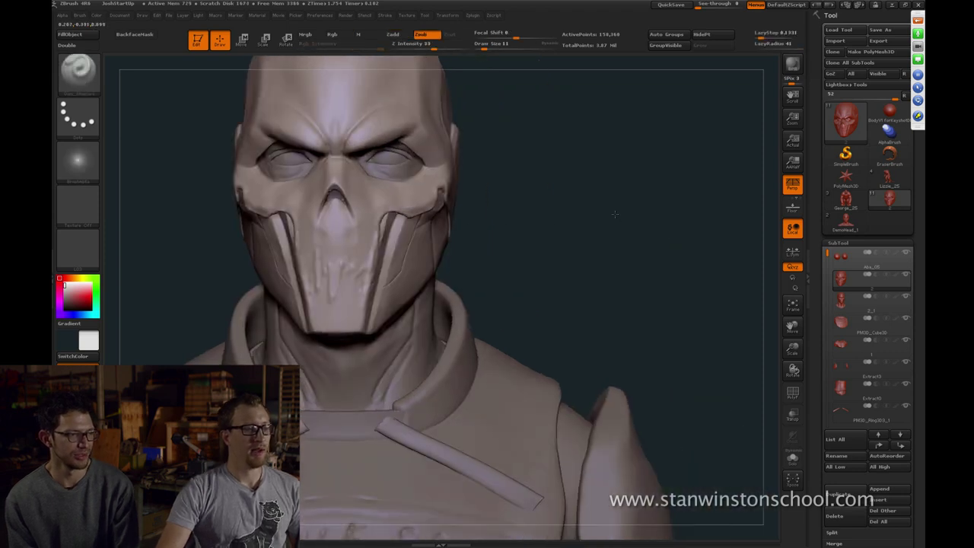
Reselect the masked head subtool and set the Dam Standard brush to draw size 20 for the helmet panel lines
left_click_drag(613, 216, 628, 219, "alt")
mouse_move(572, 179)
left_mouse_down()
mouse_move(609, 174)
mouse_move(571, 195)
left_mouse_up()
key("s")
left_click_drag(572, 240, 587, 242)
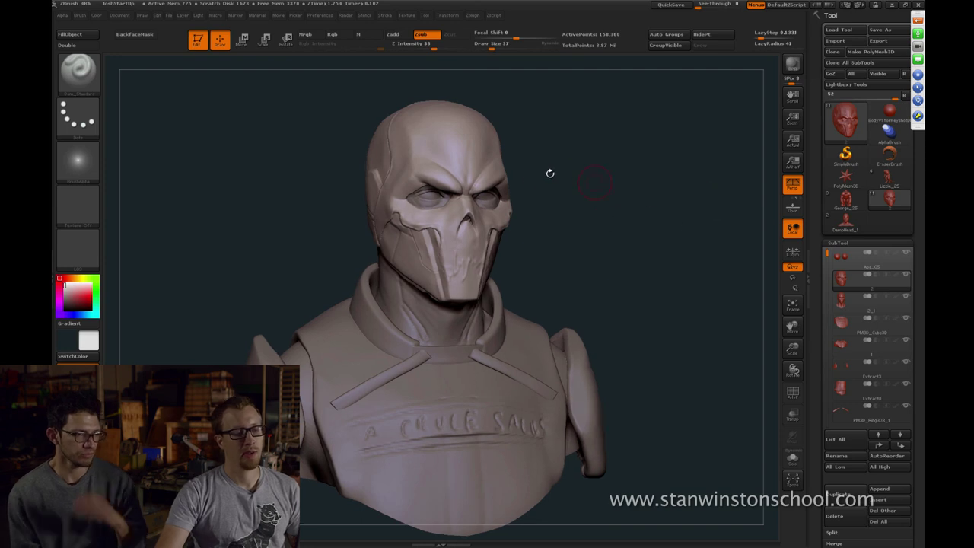
mouse_move(572, 221)
left_mouse_down()
mouse_move(575, 199)
mouse_move(620, 228)
mouse_move(585, 239)
mouse_move(632, 244)
mouse_move(567, 222)
left_mouse_up()
left_click(522, 305, "alt")
left_click(532, 275, "alt")
key("b")
key("d")
key("s")
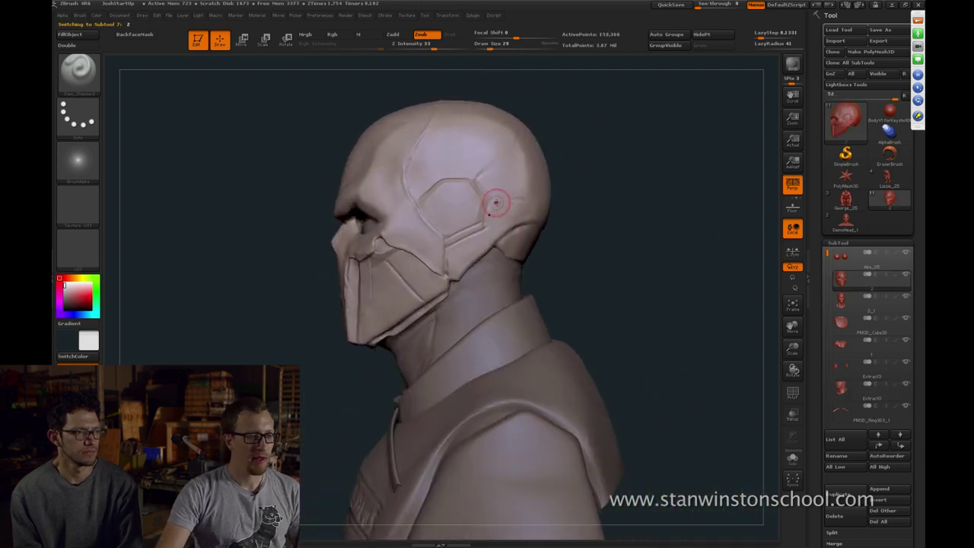
key("shift")
left_click_drag(553, 112, 601, 137)
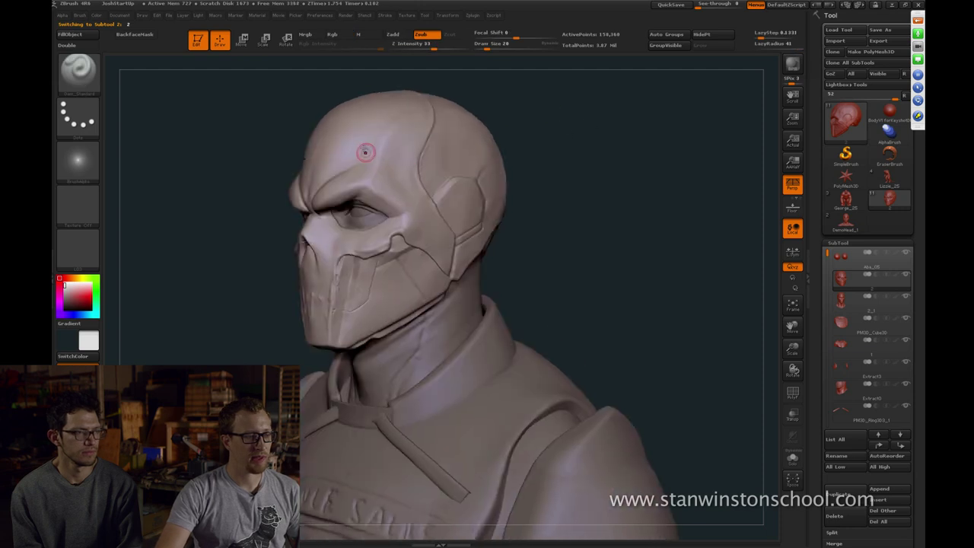
Try masking stripes from the forehead and temple down toward the jaw, undo them, and return to the Dam Standard brush
left_click_drag(371, 136, 379, 175, "ctrl")
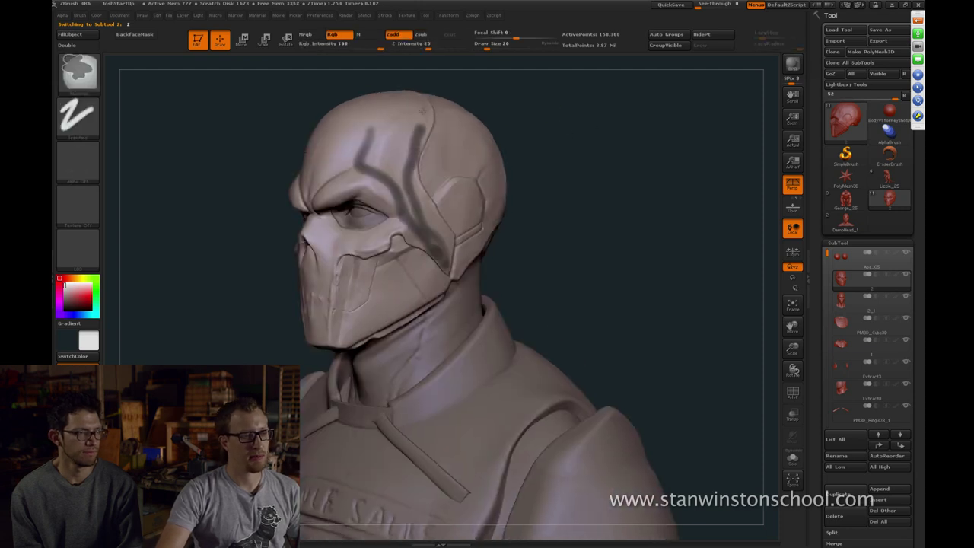
key("ctrl+z")
key("b")
key("d")
key("s")
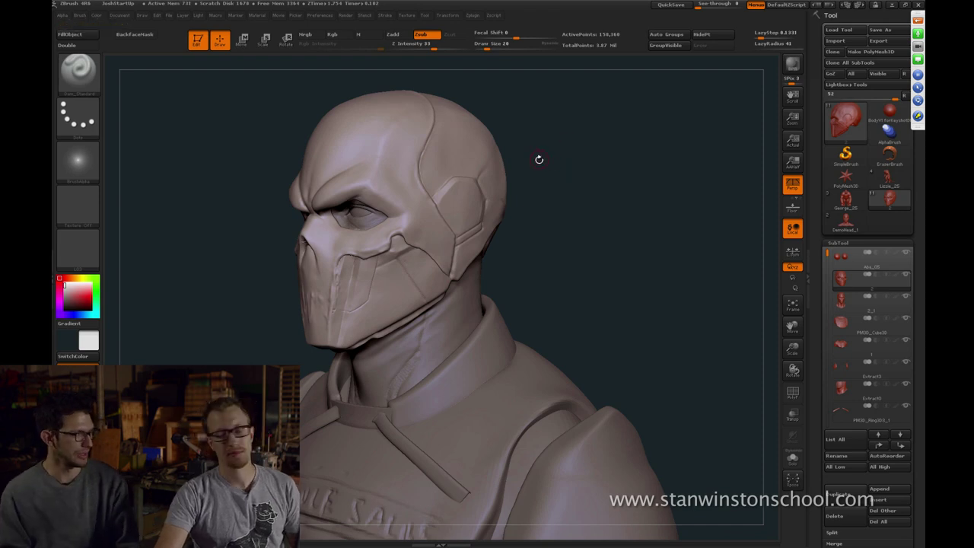
Touch up the seam on the side of the helmet with the Standard brush at draw size 13
mouse_move(600, 180)
left_mouse_down()
mouse_move(574, 191)
mouse_move(601, 192)
left_mouse_up()
key("b")
key("s")
key("t")
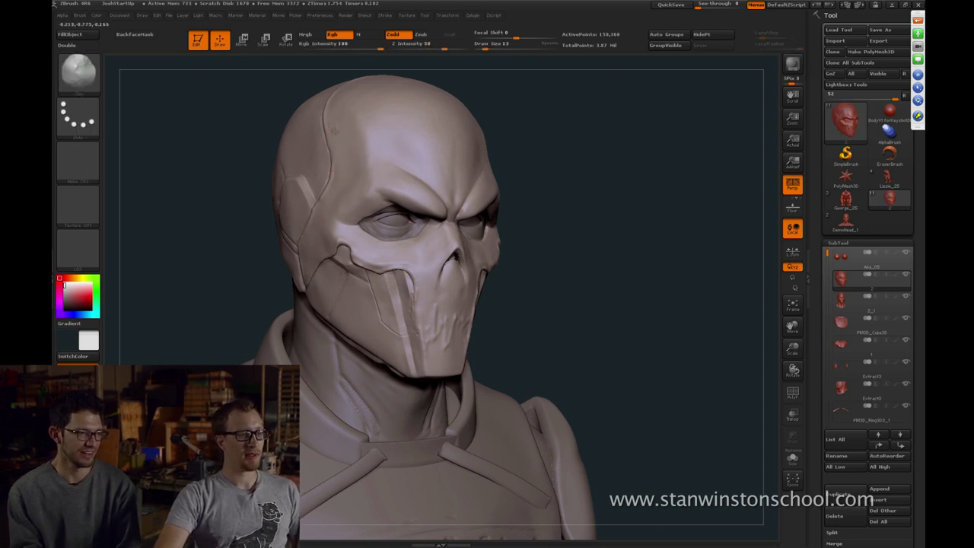
Reshape the brow ridges above both eyes with the Move brush at draw size 83
key("b")
key("c")
key("b")
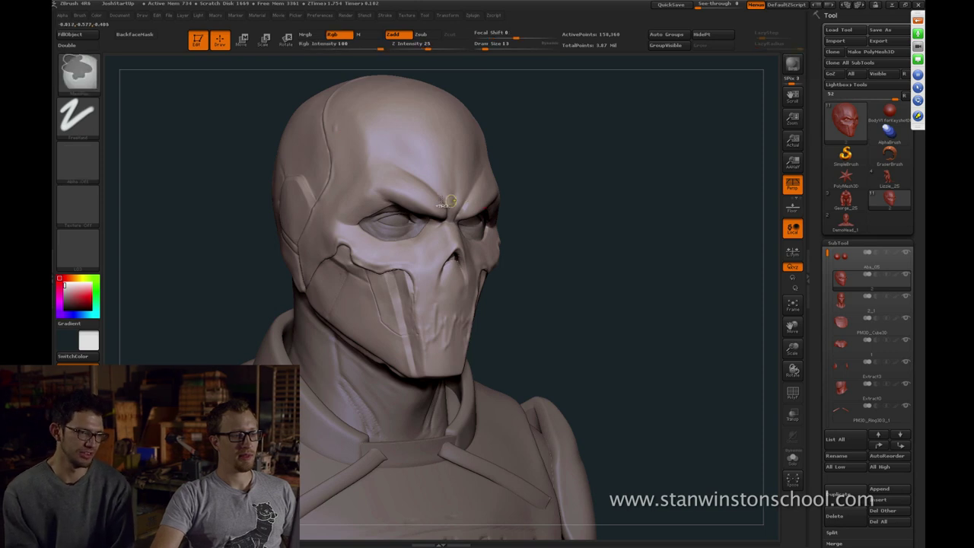
key("s")
left_click_drag(553, 178, 547, 182)
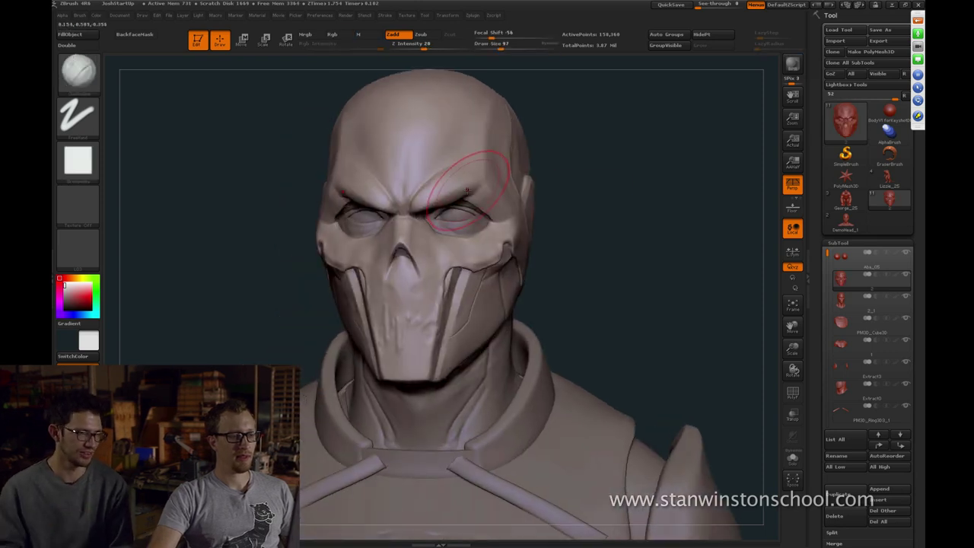
key("b")
key("m")
key("v")
key("bracketleft")
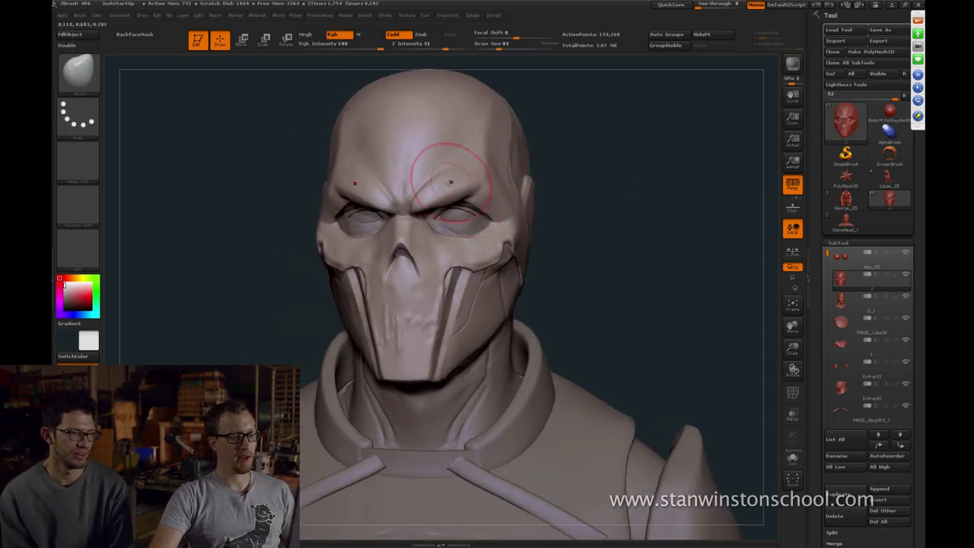
Build up volume above the outer brows with the ClayBuildup brush at draw size 33
left_click_drag(588, 164, 559, 169)
key("b")
key("c")
key("b")
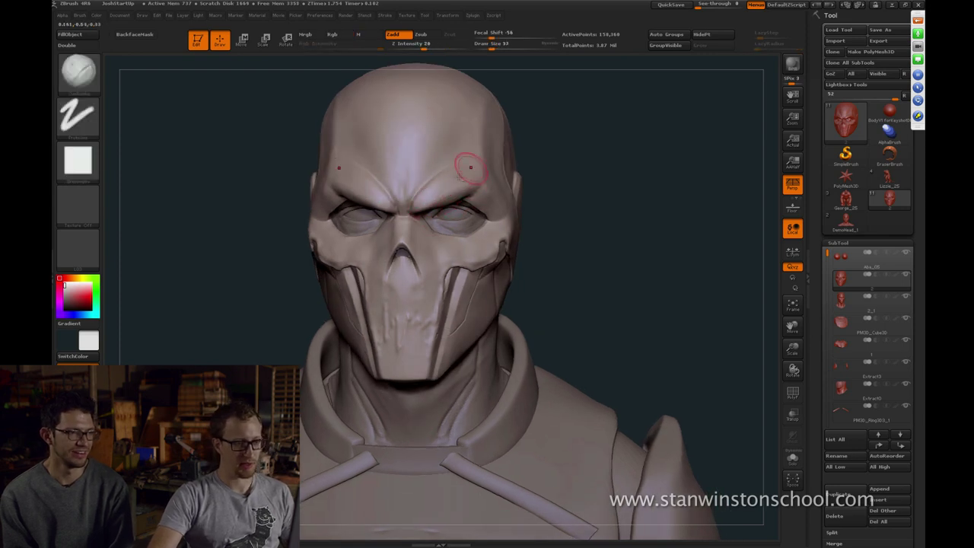
Sharpen the angled frown creases above the brows with the Dam Standard brush at draw size 13
left_click_drag(571, 159, 446, 159)
key("b")
key("d")
key("s")
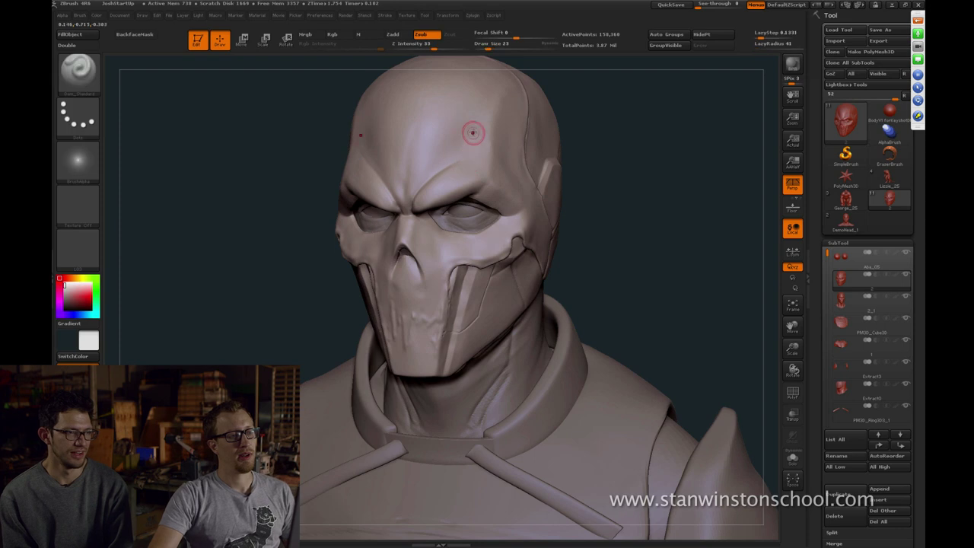
left_click_drag(596, 151, 463, 161)
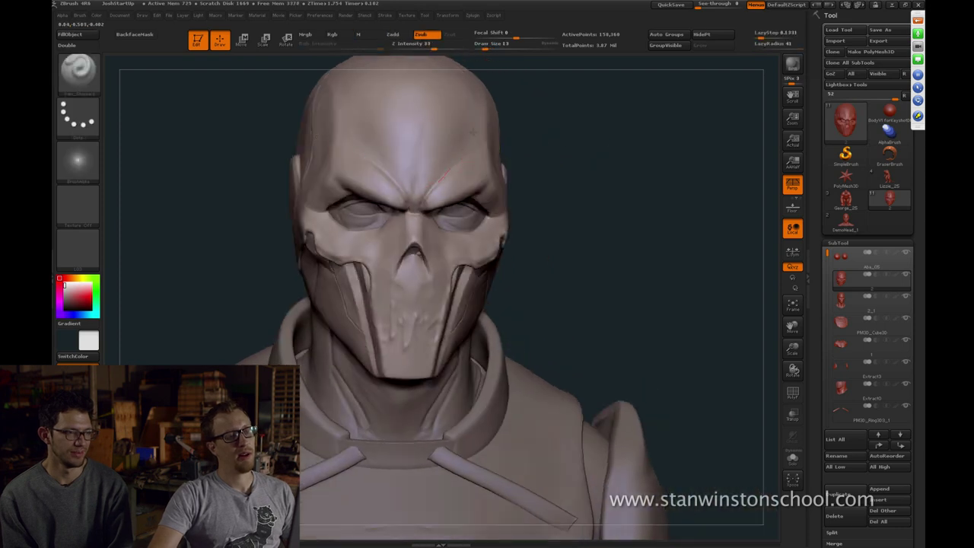
Adjust the area between the brows with the Move brush at draw size 39
key("]")
key("]")
key("]")
mouse_move(561, 181)
left_mouse_down()
mouse_move(535, 174)
mouse_move(592, 167)
mouse_move(566, 165)
left_mouse_up()
key("]")
key("]")
key("]")
key("s")
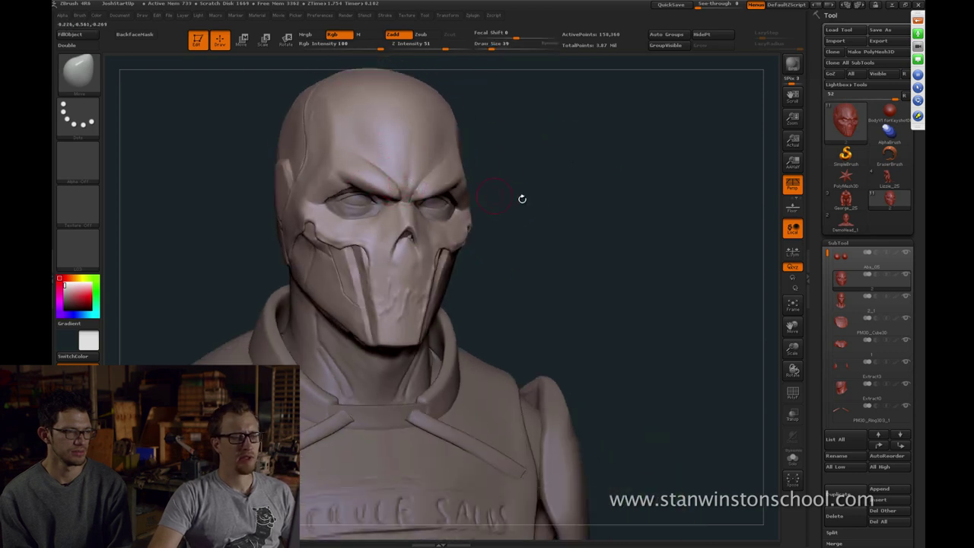
left_click_drag(522, 199, 479, 198)
left_click_drag(589, 210, 499, 192)
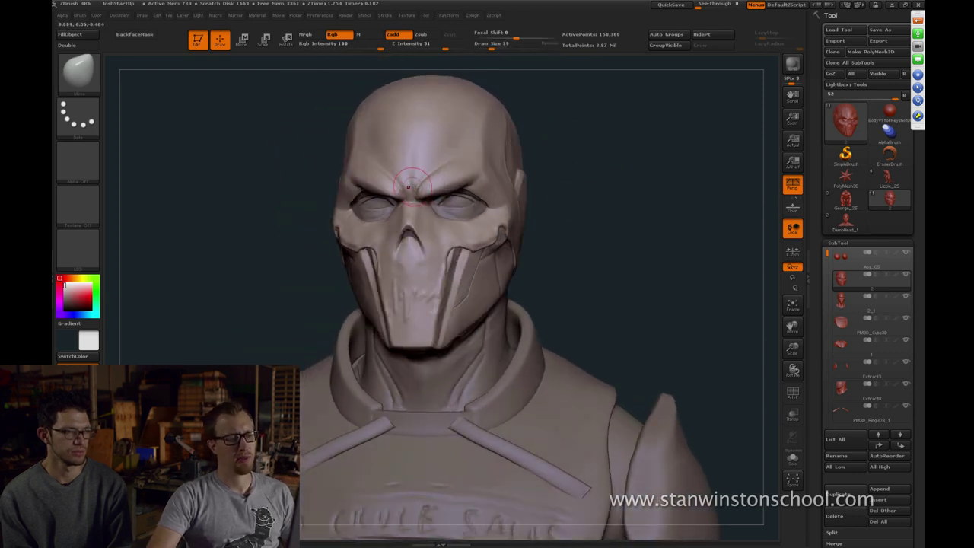
key("]")
Add volume to the outer ends of the brows with the ClayBuildup brush at draw size 35
left_click_drag(601, 178, 510, 173)
key("b")
key("c")
key("b")
key("[")
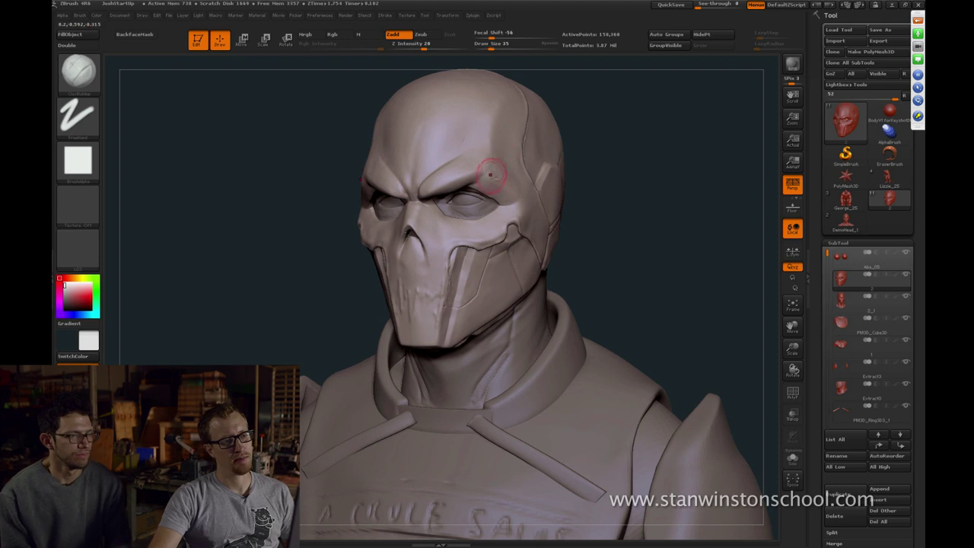
Flatten the temple plane between the forehead and the helmet seam with the hPolish brush at draw size 17
left_click_drag(608, 118, 576, 156, "alt")
key("b")
key("h")
key("p")
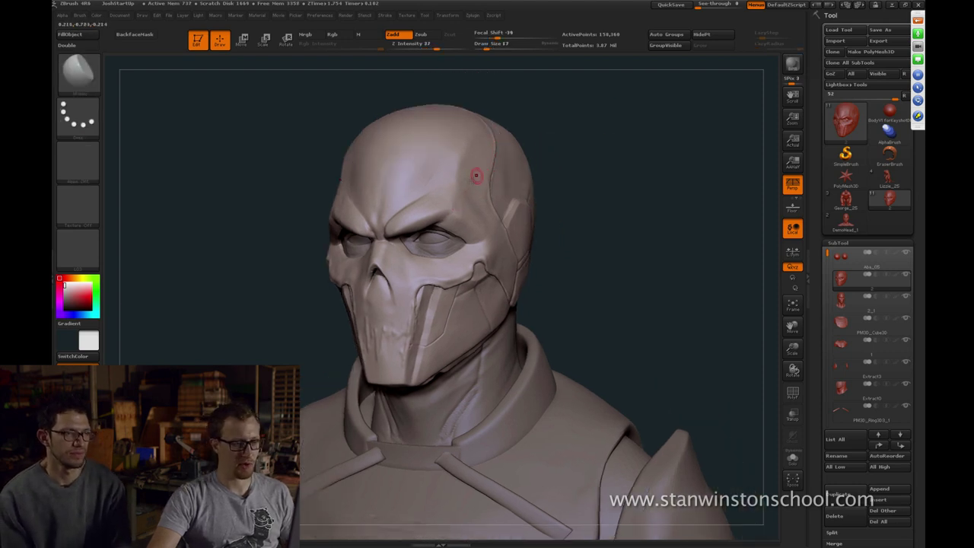
key("bracketright")
Show the pair of knives, make them the active subtool and check them against the bust
left_click_drag(828, 256, 827, 307)
left_click(905, 384)
left_click_drag(636, 218, 486, 143, "shift")
left_click_drag(619, 138, 660, 297, "shift")
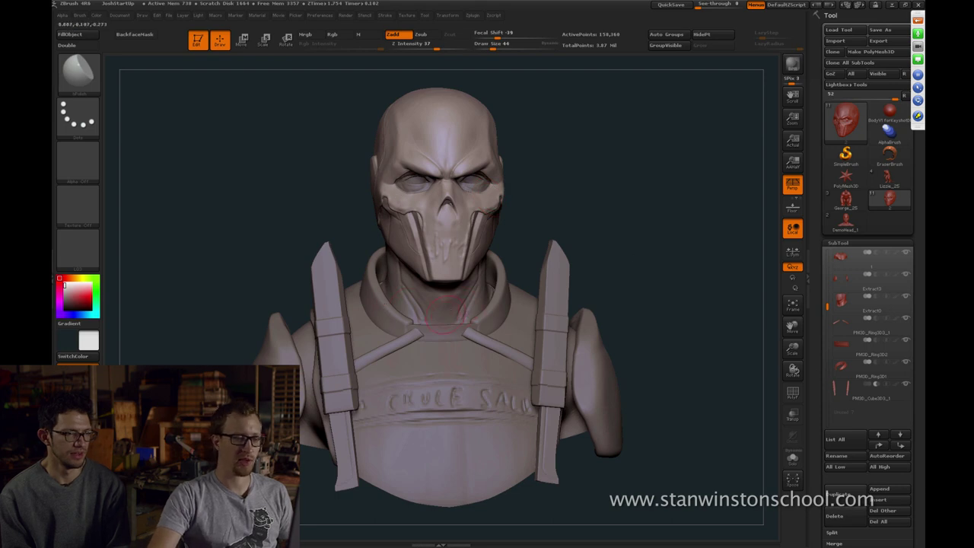
left_click(552, 300, "alt")
left_click_drag(564, 218, 609, 240)
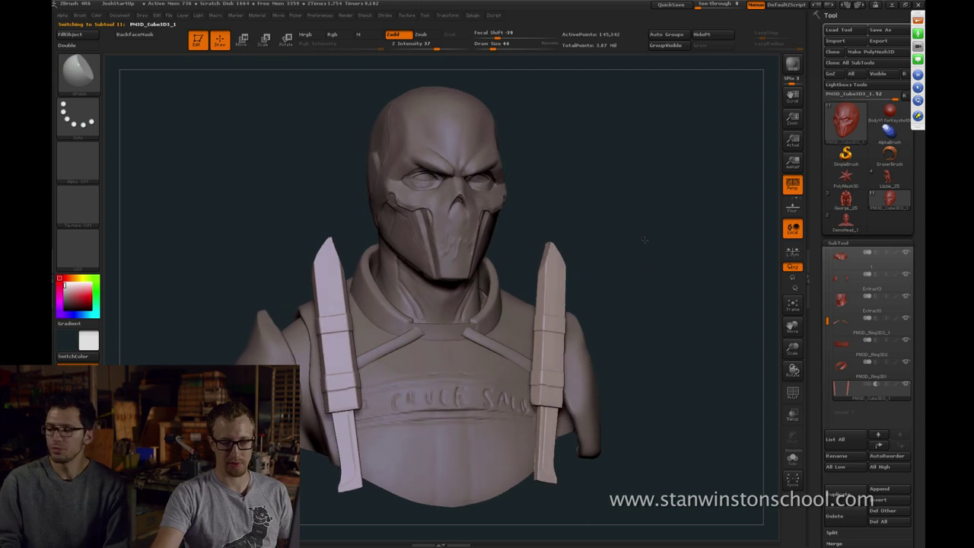
left_click_drag(665, 296, 648, 292)
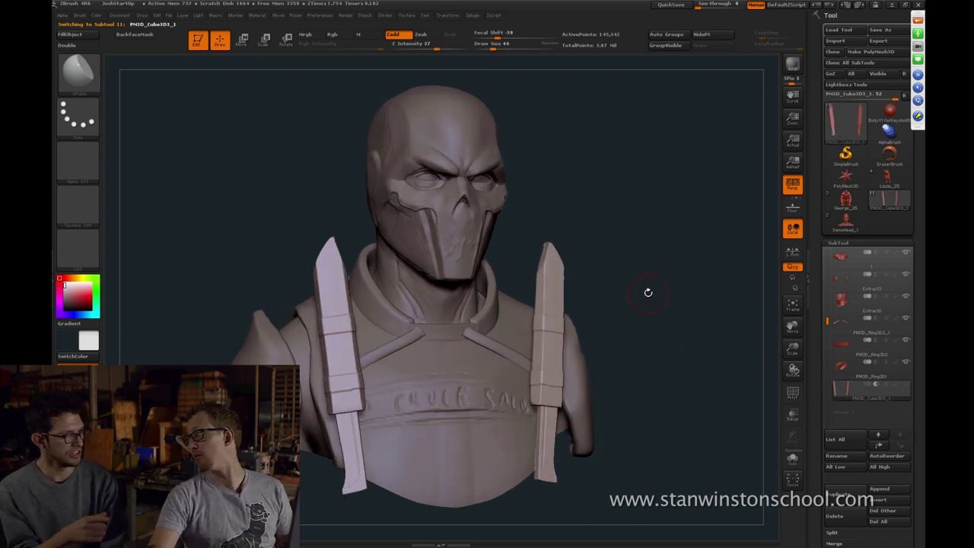
Return to the masked head subtool and polish around the nose opening with the hPolish brush at draw size 25
left_click(431, 234, "alt")
mouse_move(562, 203)
left_mouse_down("alt")
mouse_move(598, 213)
mouse_move(629, 189)
mouse_move(612, 225)
mouse_move(619, 249)
left_mouse_up("alt")
key("bracketleft")
key("bracketleft")
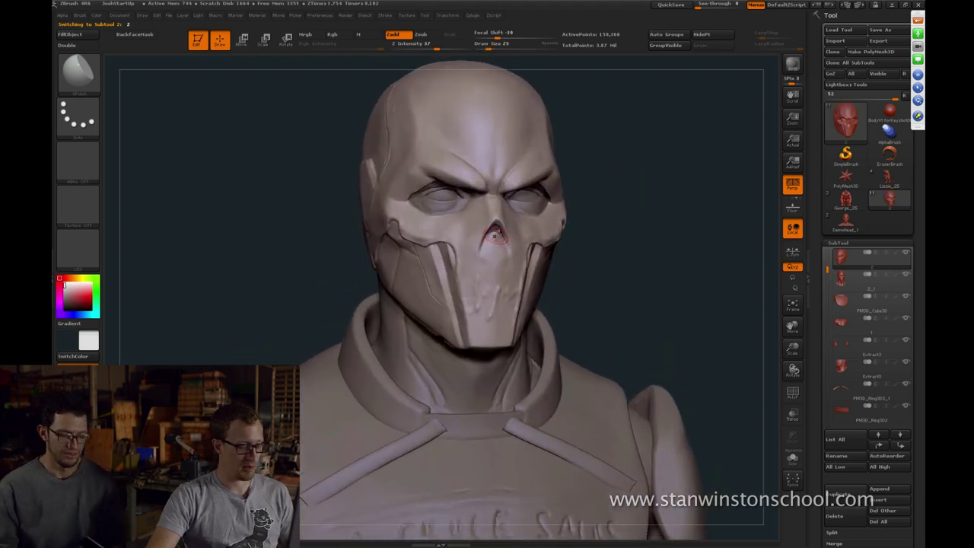
Build up the rims of the nose opening with the ClayBuildup brush at draw size 13 and smooth the strokes
key("b")
key("c")
key("b")
key("bracketleft")
key("bracketleft")
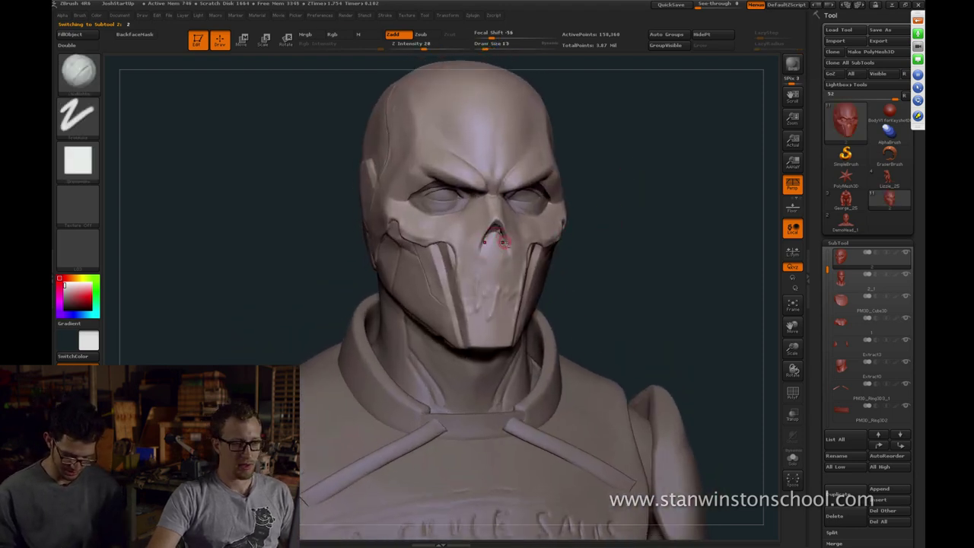
key("shift")
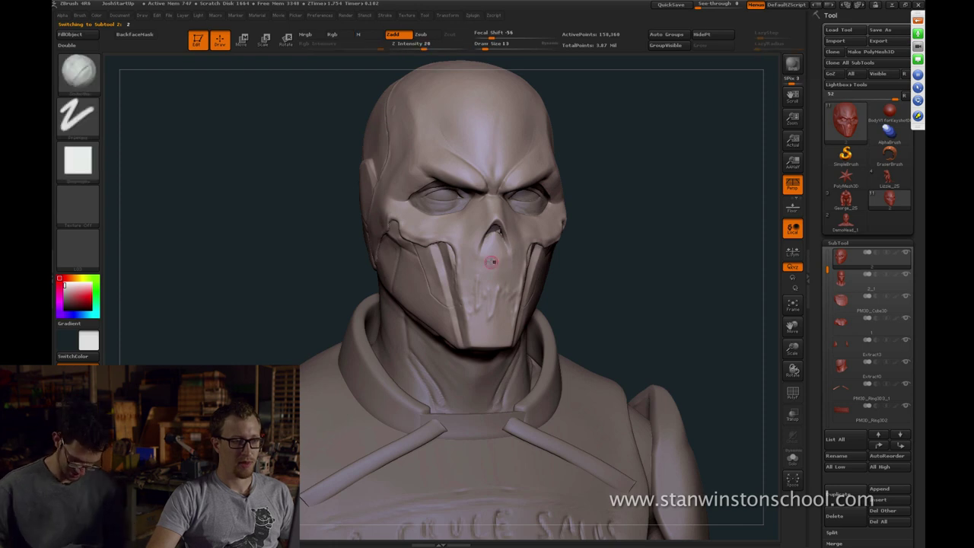
key("shift")
left_click_drag(641, 248, 659, 248)
key("b")
key("s")
key("t")
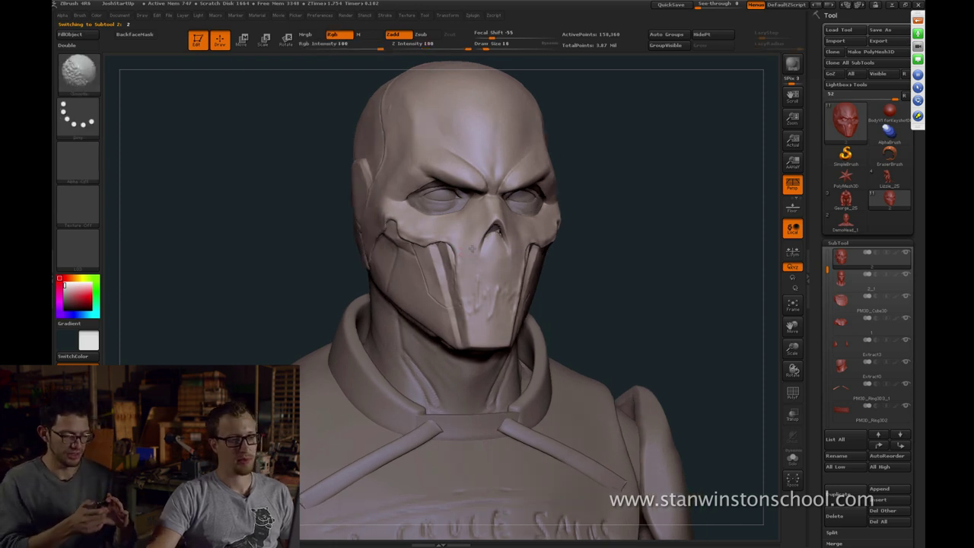
key("b")
key("c")
key("b")
mouse_move(652, 239)
right_mouse_down()
mouse_move(674, 211)
mouse_move(654, 229)
right_mouse_up()
left_click_drag(656, 229, 680, 275, "alt")
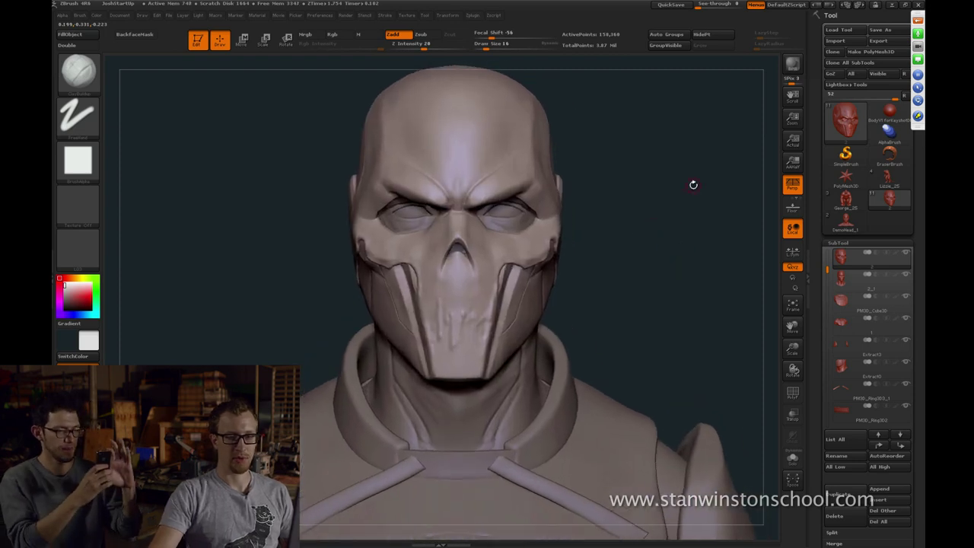
Show the pair of knives, check them against the bust from the front and hide them again
left_click_drag(828, 271, 827, 308)
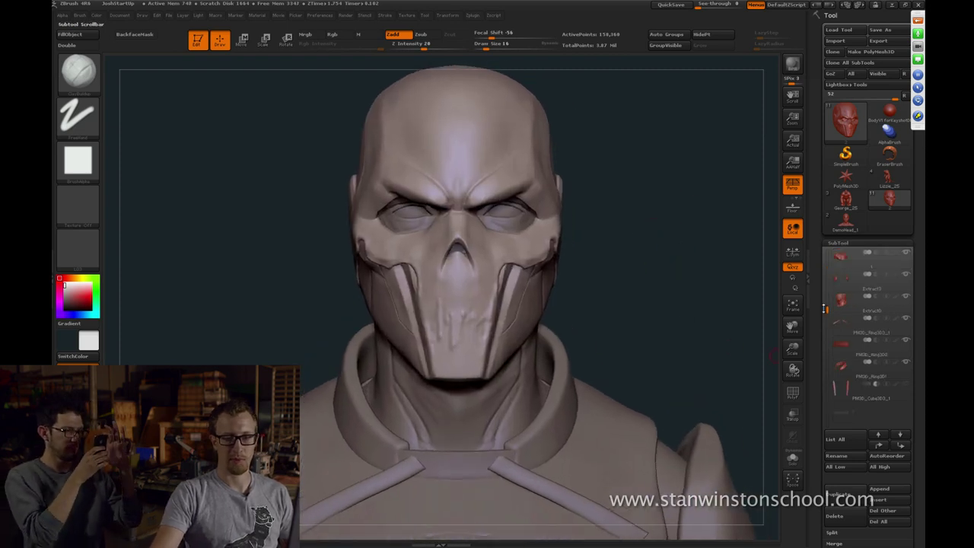
left_click(903, 385)
left_click_drag(675, 251, 705, 224, "alt")
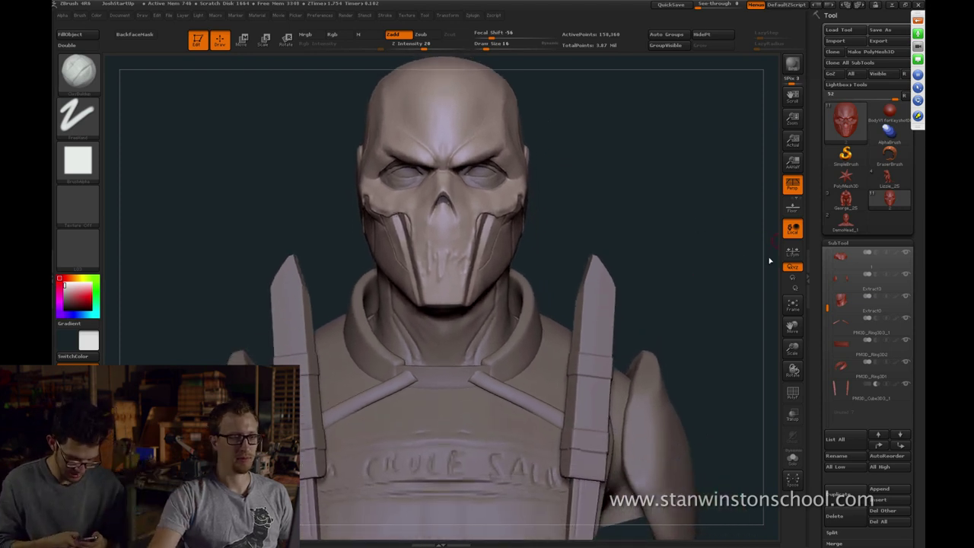
mouse_move(640, 230)
left_mouse_down("alt")
mouse_move(638, 255)
mouse_move(703, 267)
mouse_move(726, 250)
mouse_move(652, 231)
mouse_move(661, 240)
mouse_move(643, 242)
left_mouse_up("alt")
left_click(904, 385)
Touch up the cheek panel lines with the DamStandard brush at draw size 16 and smooth the strokes
key("b")
key("d")
key("s")
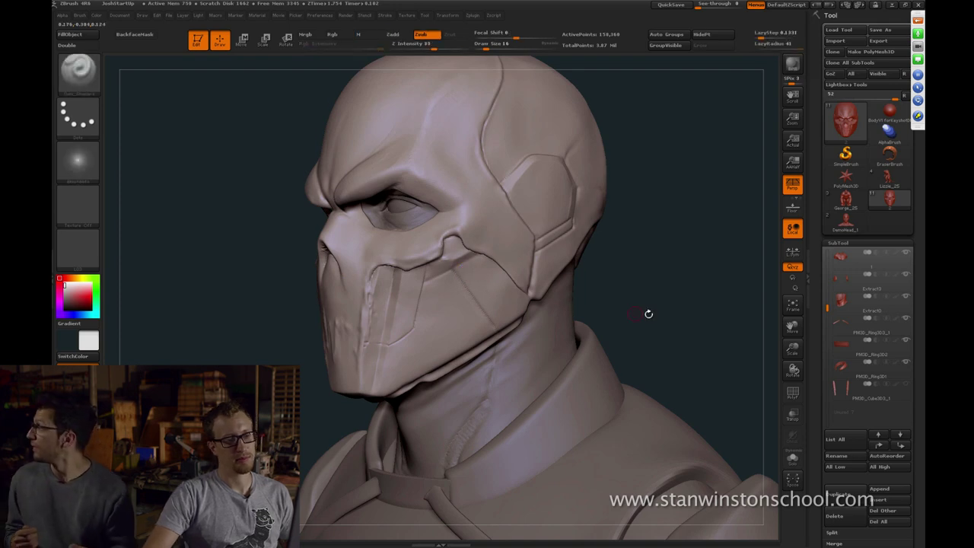
right_click_drag(648, 313, 460, 326)
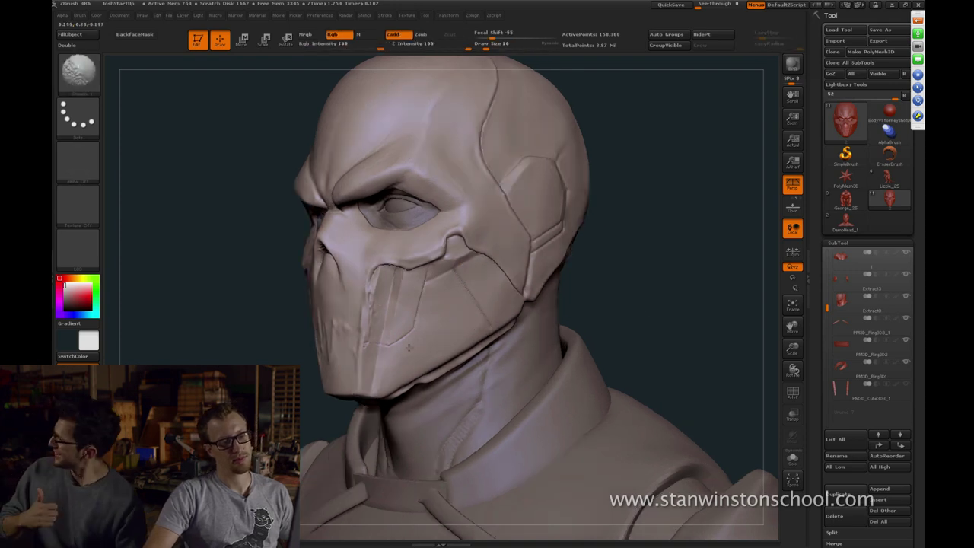
left_click_drag(223, 335, 342, 339)
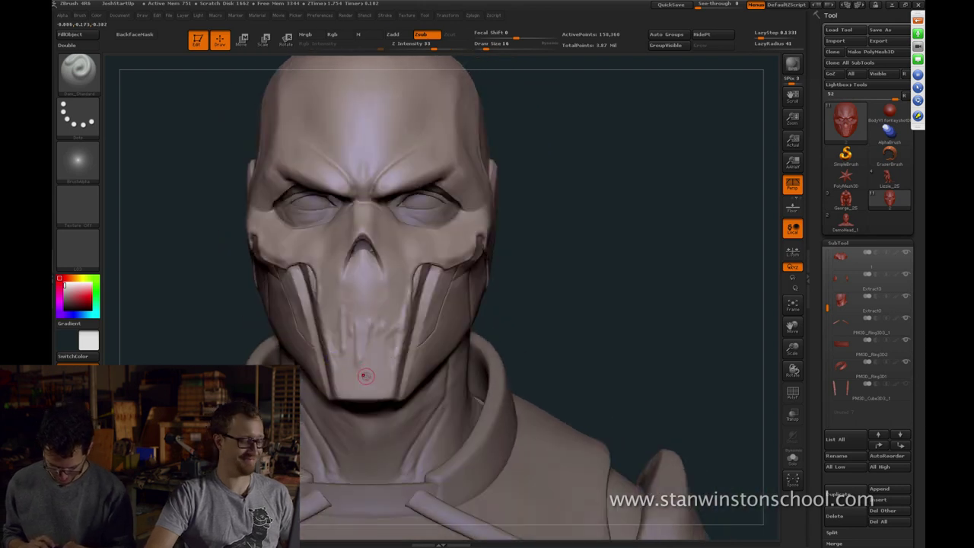
Flatten the cheek strip and the jaw panel beside it with the hPolish brush
left_click_drag(223, 335, 241, 332)
key("b")
key("h")
key("p")
right_click_drag(383, 347, 406, 350)
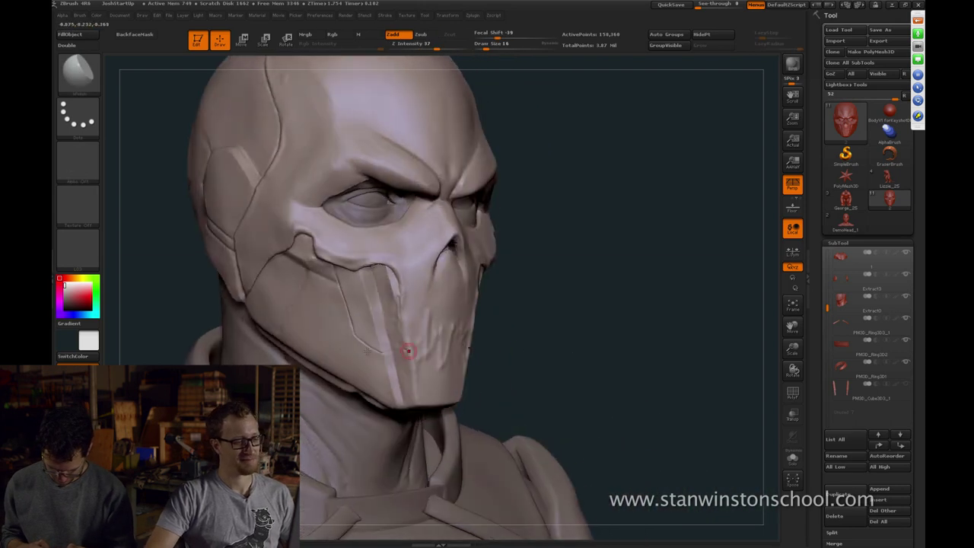
key("s")
left_click(351, 353)
key("s")
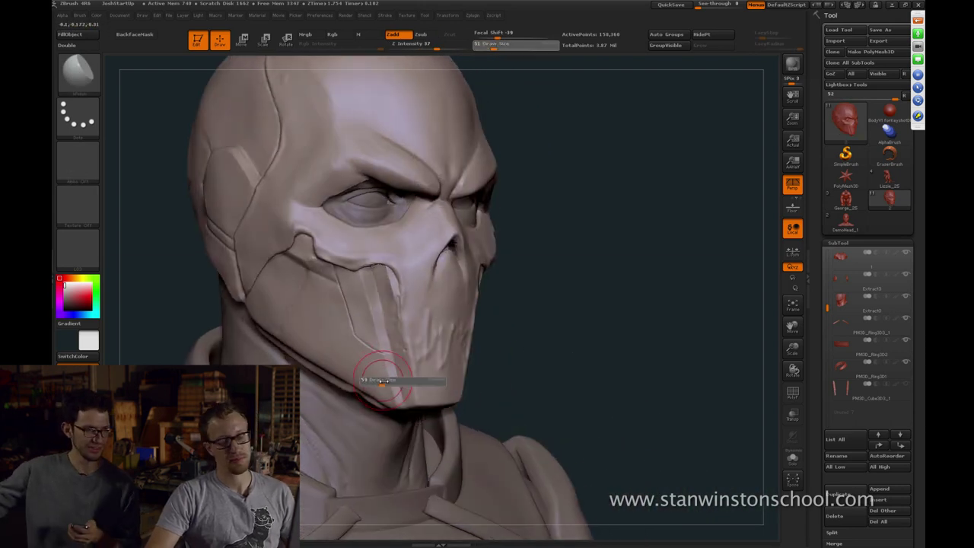
left_click(384, 383)
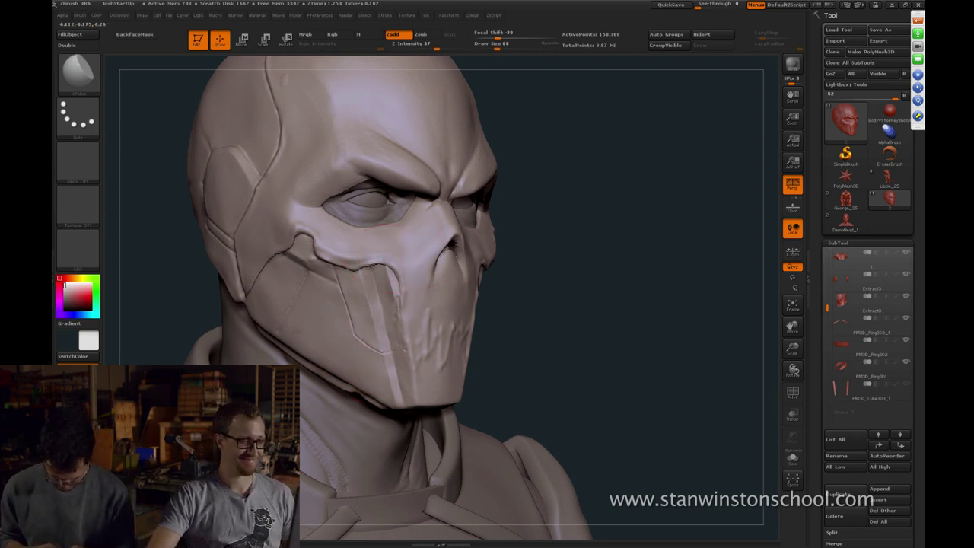
key("bracketleft")
key("bracketleft")
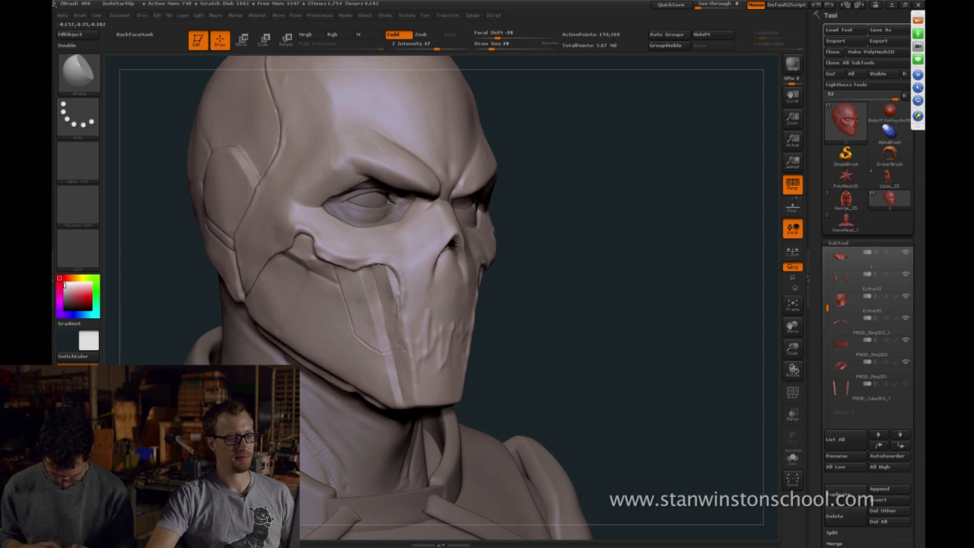
Subdivide the head mesh once and polish the cheek strip's edges with a smaller hPolish brush
key("bracketright")
key("ctrl+d")
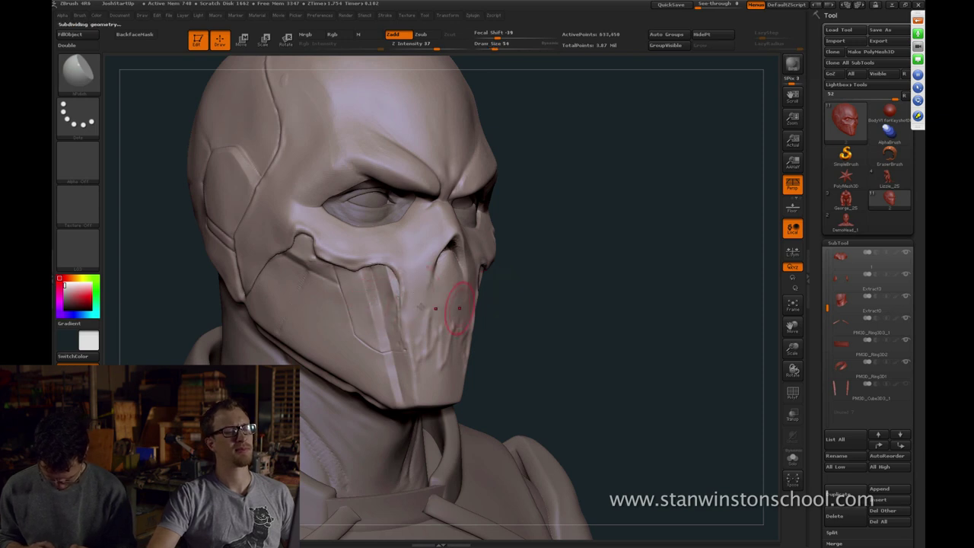
key("bracketleft")
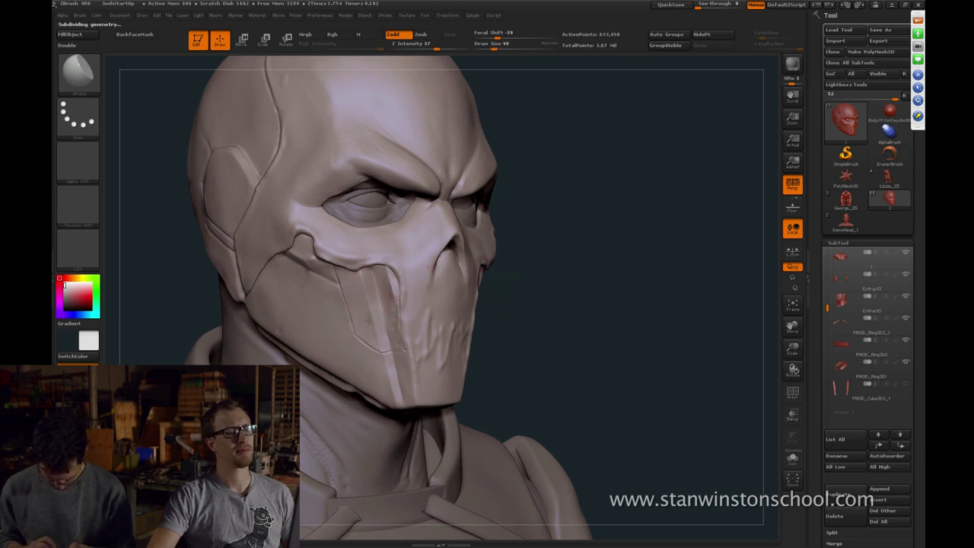
mouse_move(369, 320)
left_mouse_down()
mouse_move(370, 303)
mouse_move(376, 316)
left_mouse_up()
key("bracketleft")
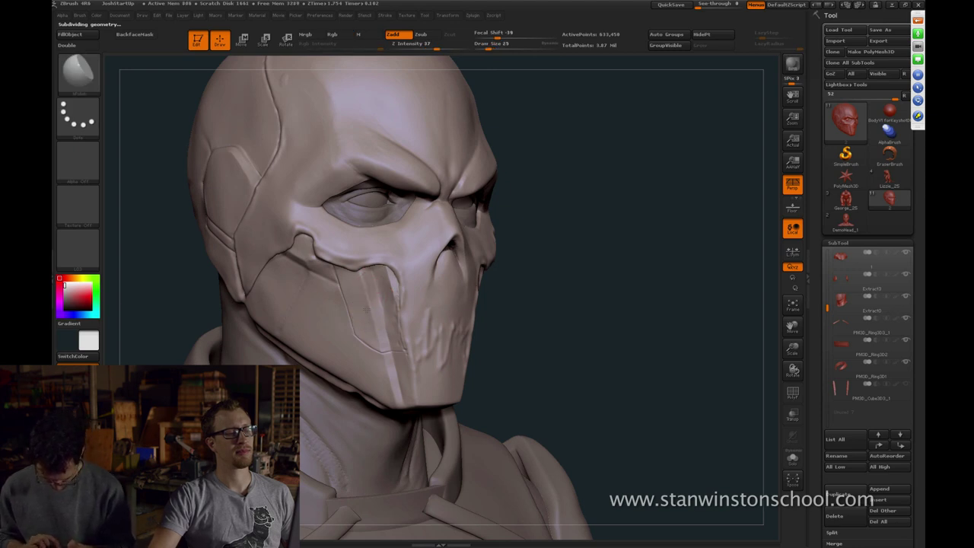
Refine the mask's creases with the DamStandard brush and smooth the strokes
key("f")
mouse_move(655, 252)
left_mouse_down("shift")
mouse_move(668, 258)
mouse_move(628, 255)
mouse_move(546, 218)
left_mouse_up("shift")
key("f")
mouse_move(560, 169)
left_mouse_down("alt")
mouse_move(538, 219)
mouse_move(506, 191)
left_mouse_up("alt")
key("b")
key("d")
key("s")
left_click_drag(425, 199, 418, 195, "shift")
mouse_move(524, 177)
left_mouse_down()
mouse_move(414, 198)
mouse_move(429, 226)
left_mouse_up()
Adjust the mask's shape around the side of the nose and cheekbone with the Move brush
key("b")
key("m")
key("v")
key("bracketright")
left_click_drag(574, 209, 441, 230)
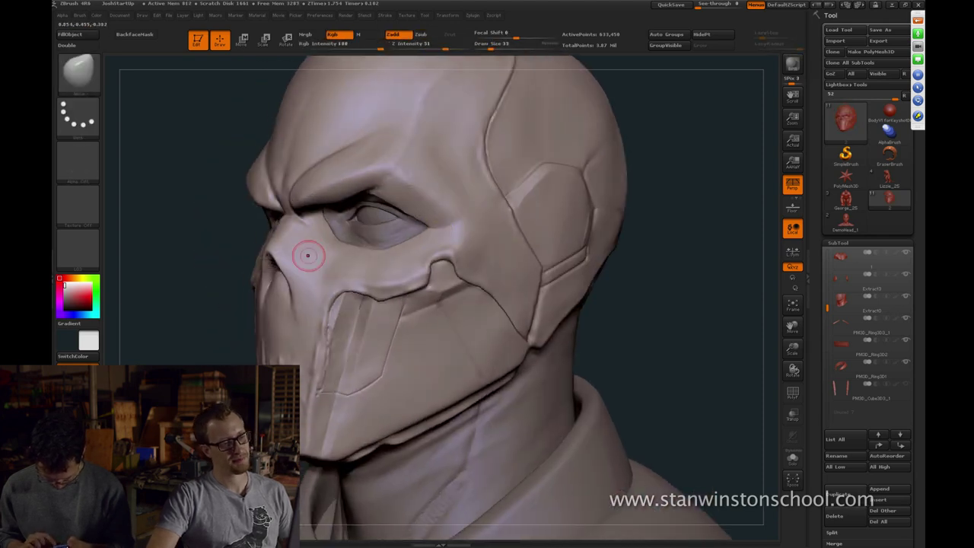
mouse_move(195, 279)
left_mouse_down("alt")
mouse_move(223, 250)
mouse_move(211, 252)
mouse_move(218, 281)
mouse_move(257, 297)
mouse_move(337, 265)
left_mouse_up("alt")
left_click_drag(696, 315, 740, 288)
mouse_move(740, 288)
left_mouse_down("alt")
mouse_move(576, 289)
mouse_move(613, 292)
left_mouse_up("alt")
Sharpen the mask edge along the front of the cheek strip with the DamStandard brush, reducing the draw size to 9
key("b")
key("d")
key("s")
key("bracketleft")
key("bracketleft")
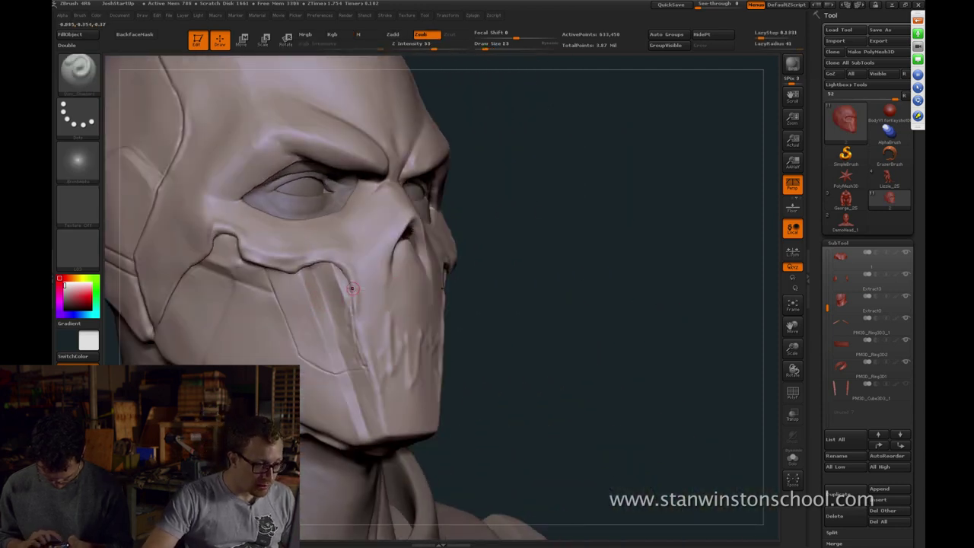
key("b")
key("d")
key("s")
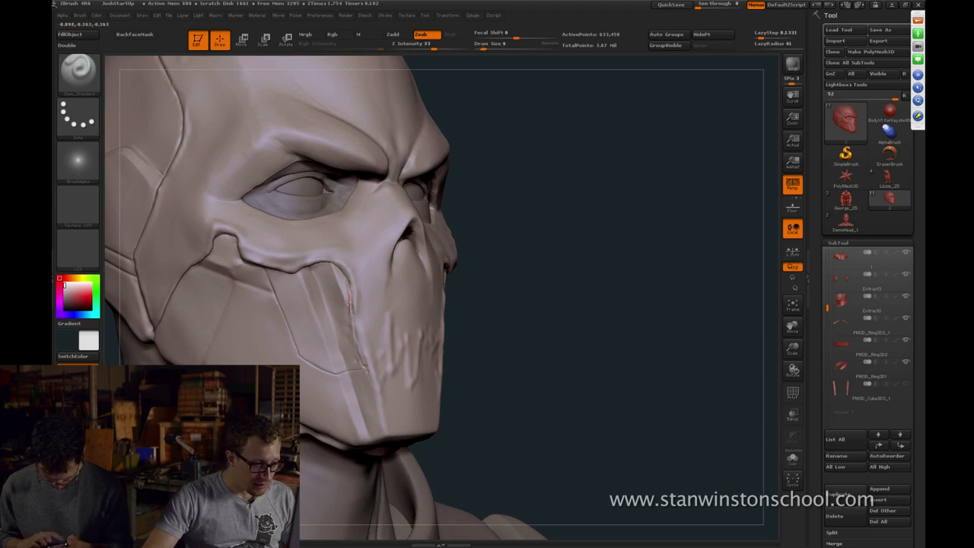
Raise the mask's edge between the cheek strip and the teeth with the Standard brush at draw size 9
key("b")
key("s")
key("t")
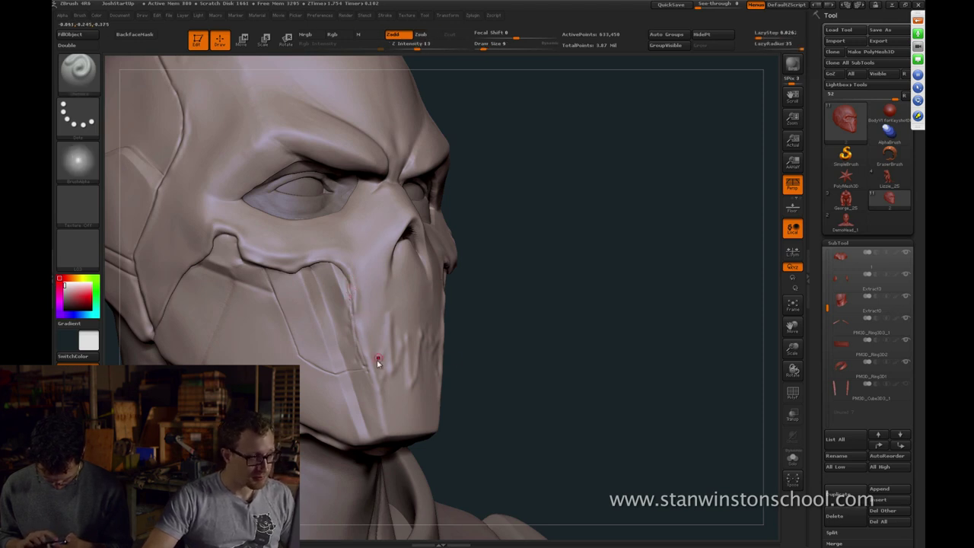
left_click_drag(379, 367, 377, 382)
Turn off LazyMouse and shape the outer teeth beside the cheek strip with the Standard brush, enlarging it to draw size 25
mouse_move(531, 337)
left_mouse_down()
mouse_move(427, 342)
mouse_move(389, 332)
left_mouse_up()
key("l")
key("s")
mouse_move(662, 320)
left_mouse_down()
mouse_move(583, 315)
mouse_move(631, 307)
mouse_move(537, 314)
left_mouse_up()
key("bracketleft")
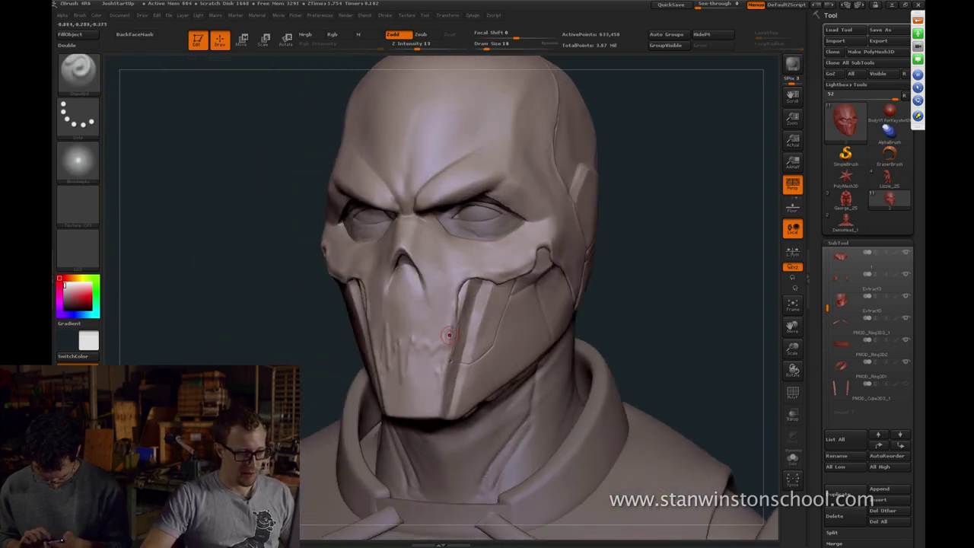
key("s")
left_click(439, 367)
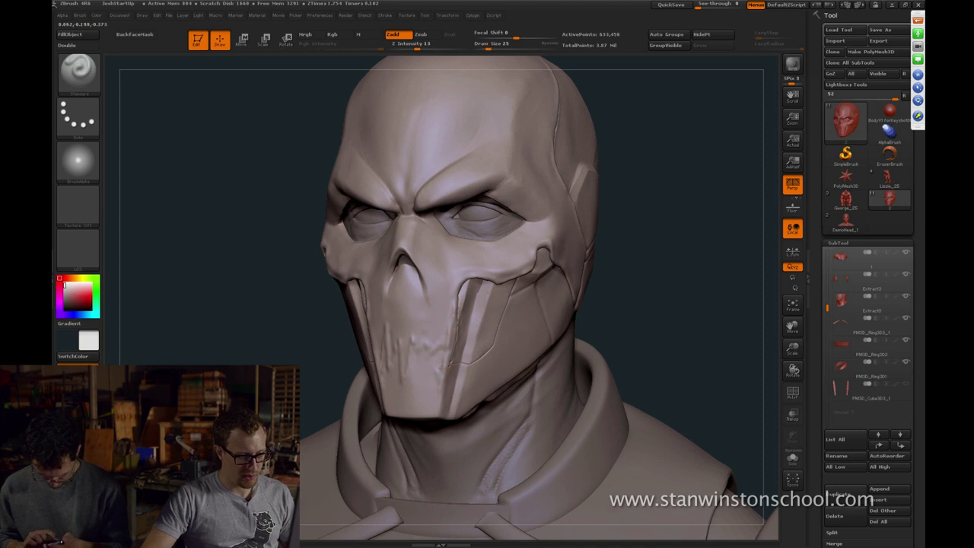
Examine the masked head in three-quarter, side and front views
key("b")
key("d")
key("s")
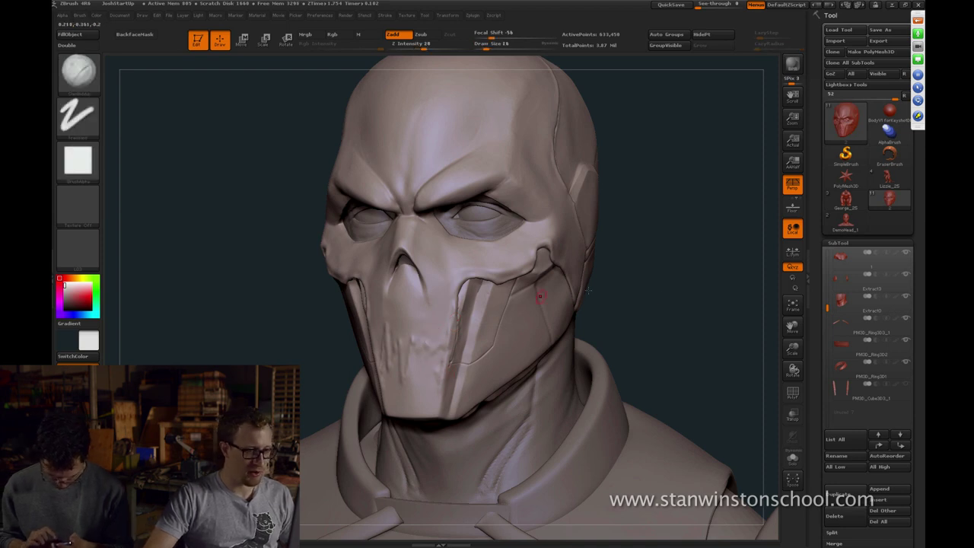
mouse_move(620, 297)
left_mouse_down()
mouse_move(543, 294)
mouse_move(439, 318)
mouse_move(570, 291)
mouse_move(560, 285)
left_mouse_up()
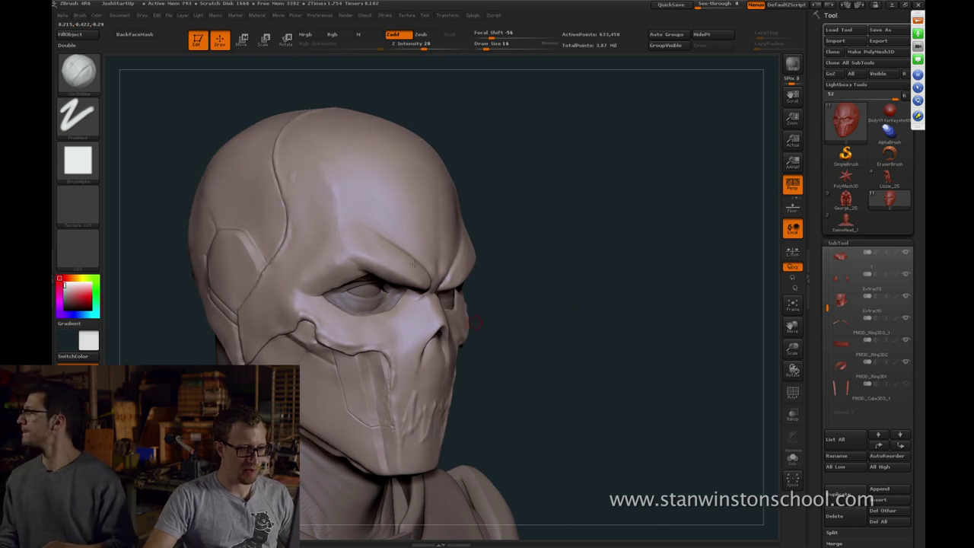
mouse_move(517, 311)
left_mouse_down()
mouse_move(589, 320)
mouse_move(540, 322)
left_mouse_up()
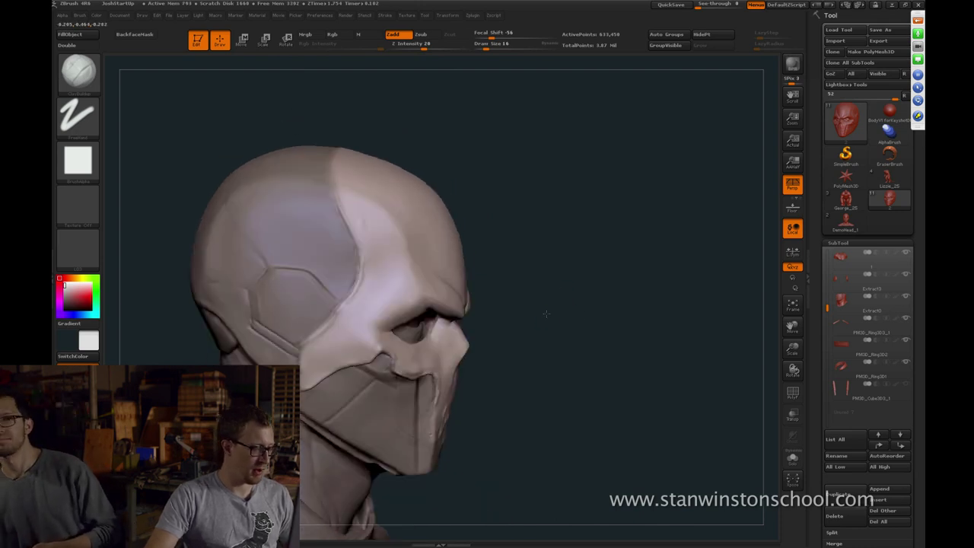
key("b")
key("s")
key("t")
left_click_drag(488, 236, 565, 217)
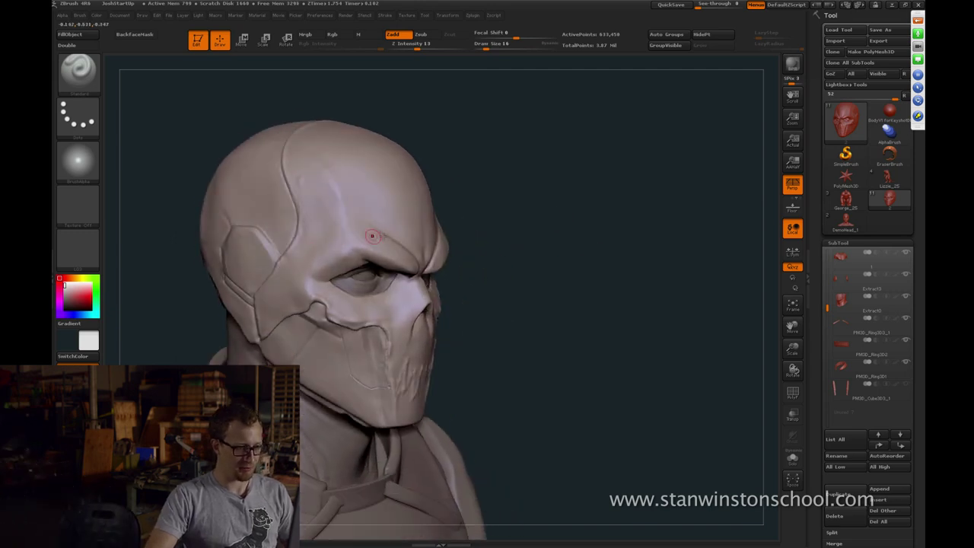
left_click_drag(636, 278, 545, 271)
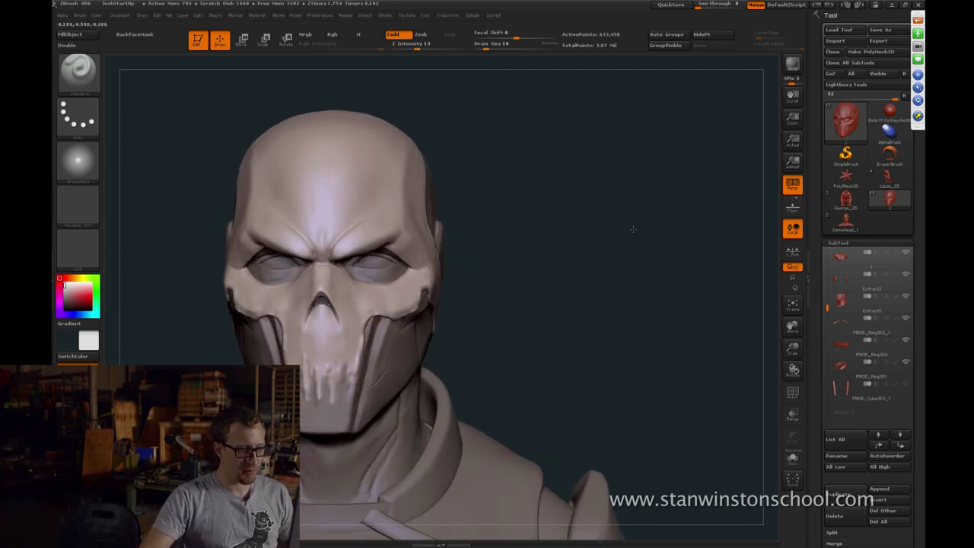
Carve the outermost tooth groove with the Standard brush at draw size 11 and Z Intensity 23, and smooth it
left_click_drag(635, 231, 673, 255, "alt")
mouse_move(609, 280)
left_mouse_down("alt")
mouse_move(522, 272)
mouse_move(526, 312)
left_mouse_up("alt")
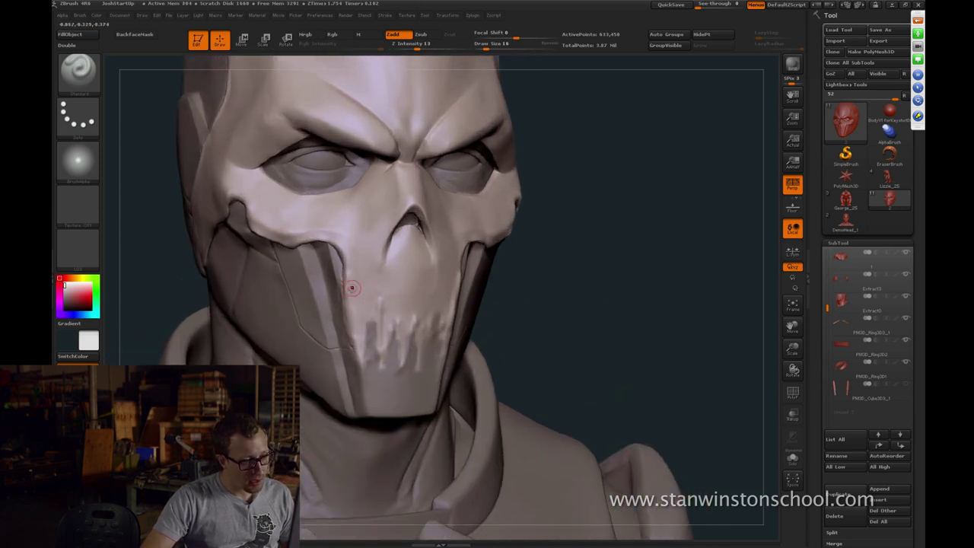
key("bracketleft")
key("bracketright")
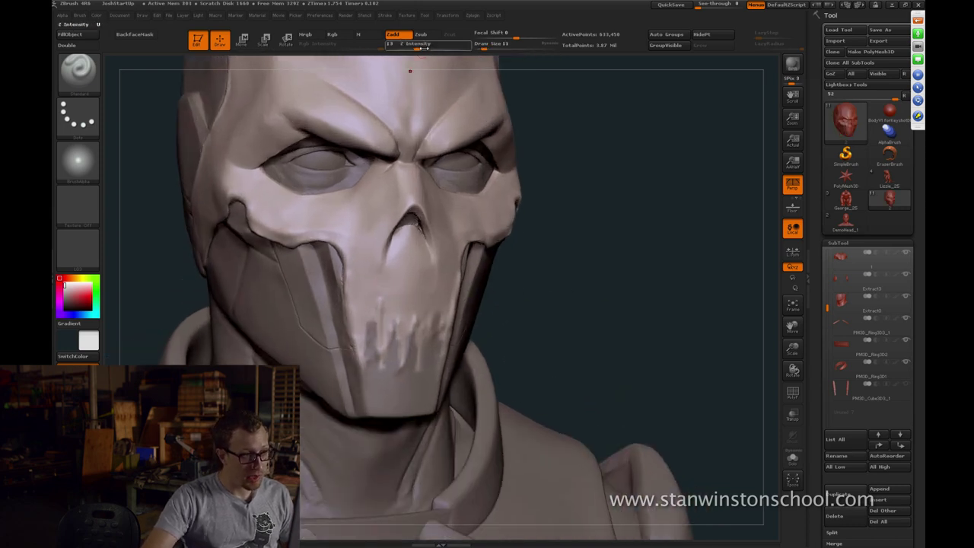
left_click(427, 46)
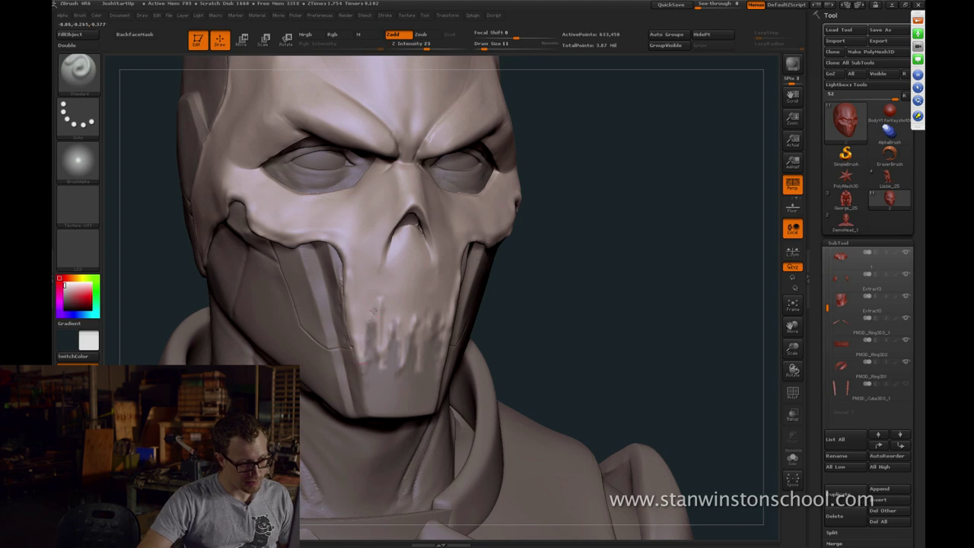
left_click_drag(373, 326, 371, 332, "shift")
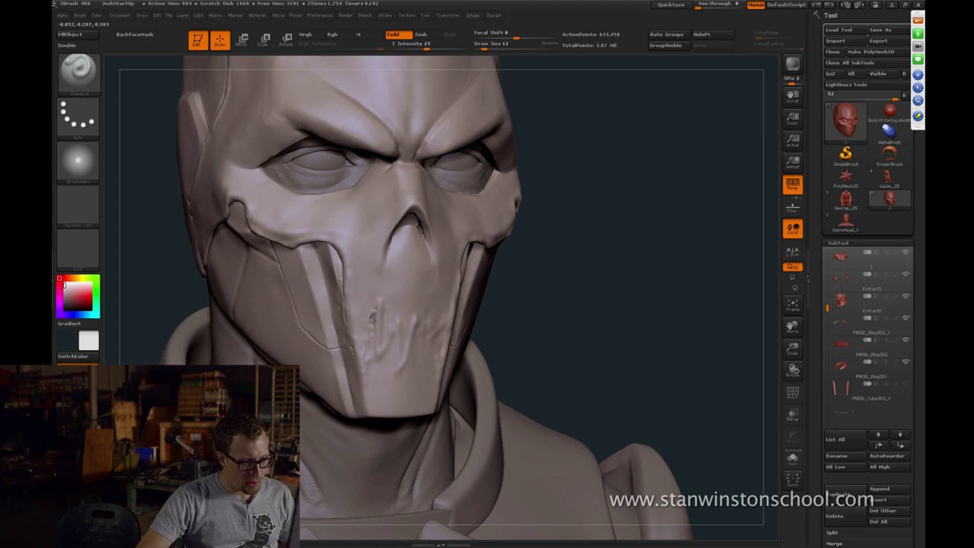
Rework the surface around the outermost tooth groove with the ClayBuildup brush at draw sizes 16 and 12, smoothing the strokes
right_click_drag(425, 334, 377, 315)
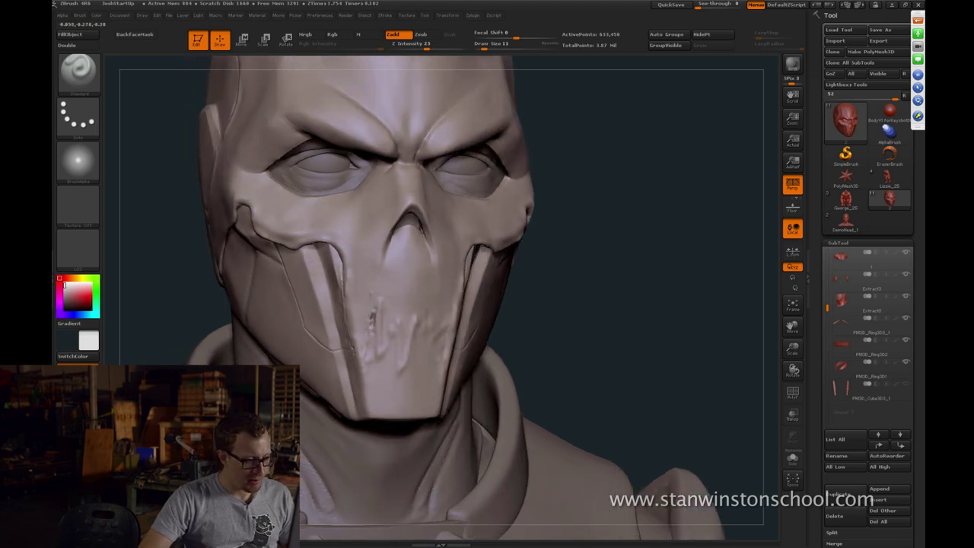
key("s")
key("b")
key("c")
key("b")
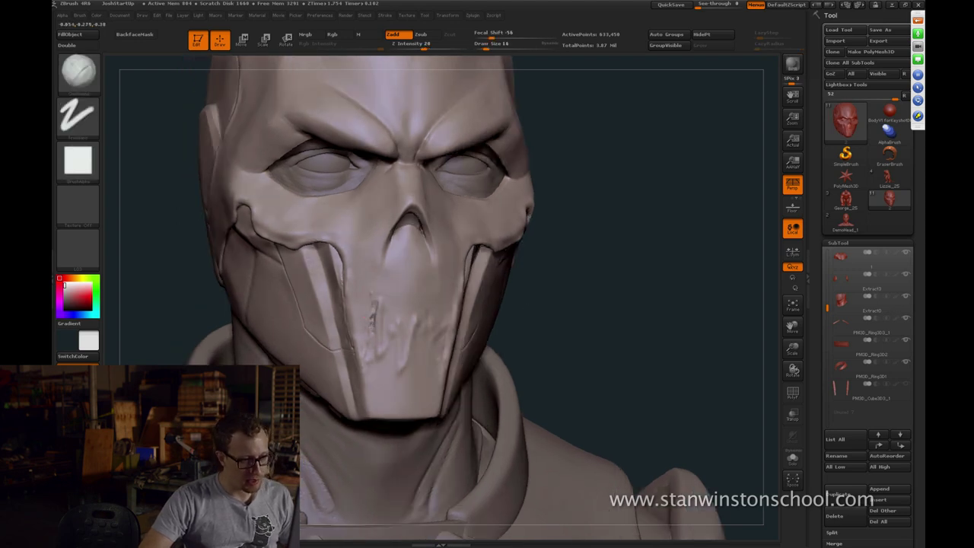
mouse_move(375, 301)
left_mouse_down("shift")
mouse_move(373, 339)
mouse_move(371, 328)
left_mouse_up("shift")
key("b")
key("d")
key("s")
key("b")
key("c")
key("b")
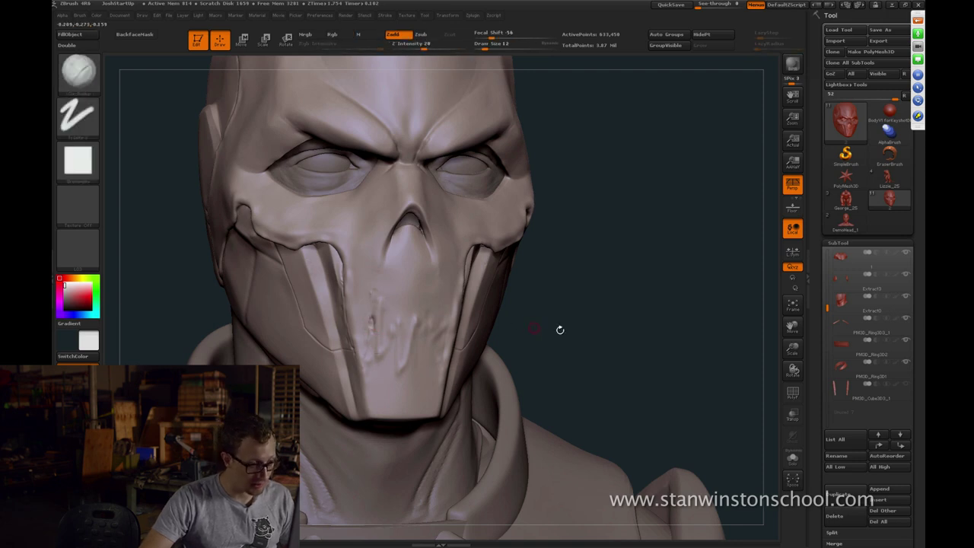
Carve a second groove next to the outermost tooth with the Standard brush, using draw sizes 7 to 13
left_click_drag(559, 331, 572, 331)
key("b")
key("s")
key("t")
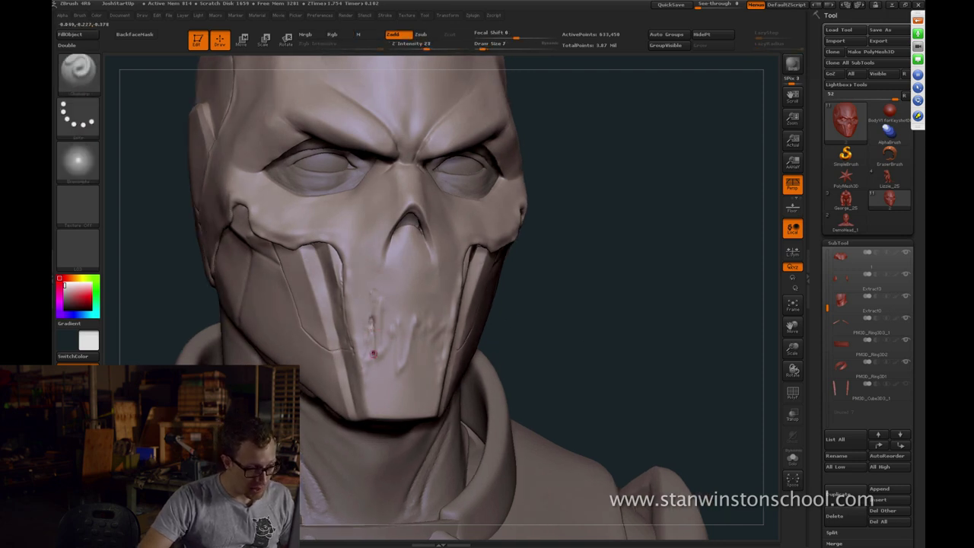
key("bracketright")
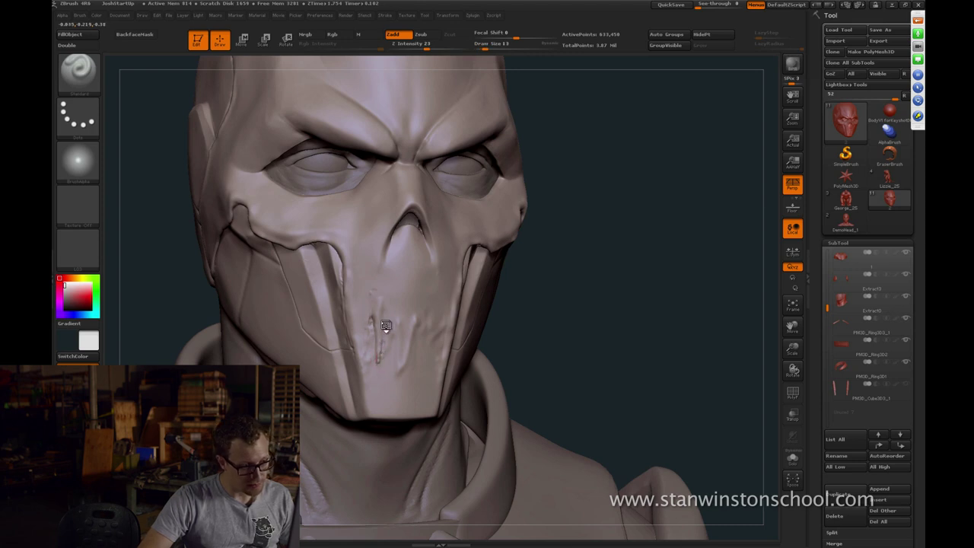
left_click_drag(557, 358, 587, 358)
key("s")
left_click(379, 351)
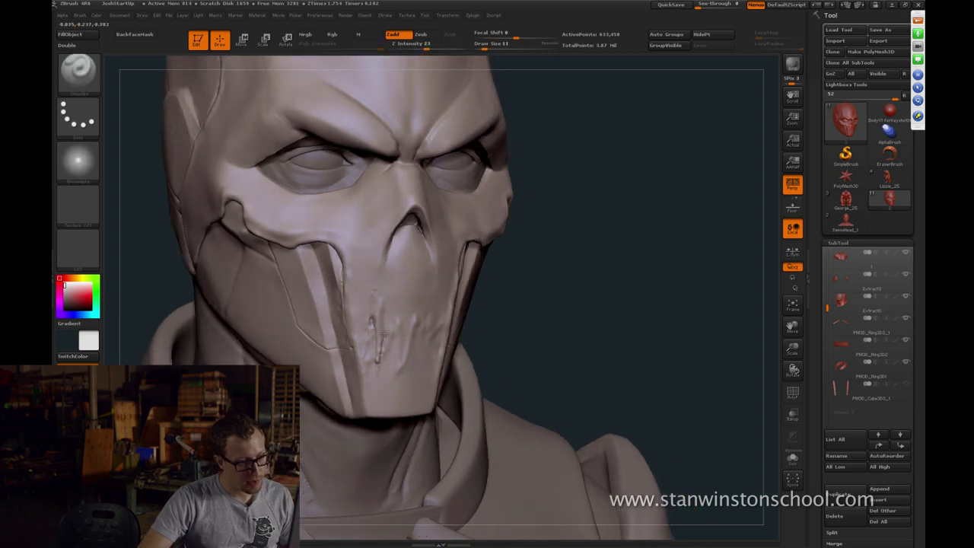
Refine the ridges of the second tooth groove with the Standard brush, using draw sizes from 9 to 11
key("bracketright")
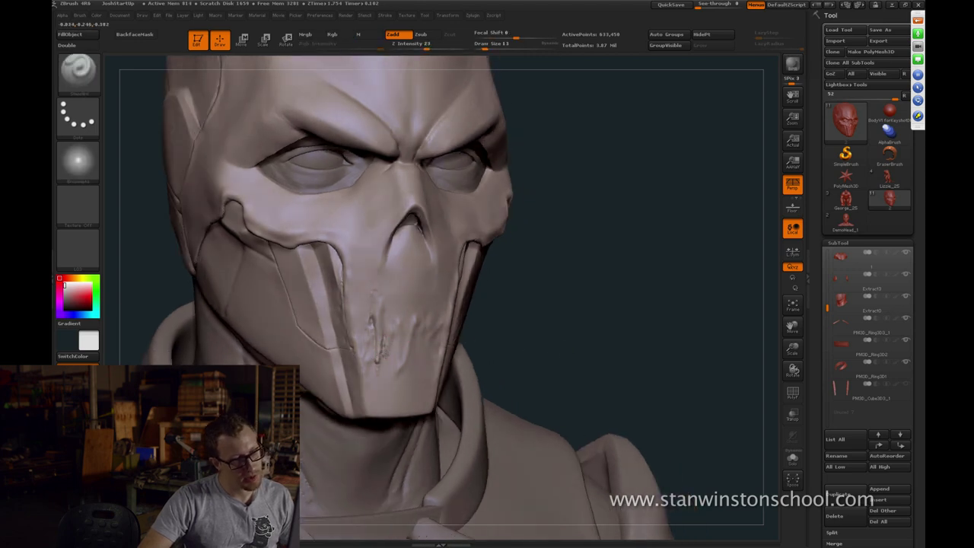
key("bracketleft")
key("bracketleft")
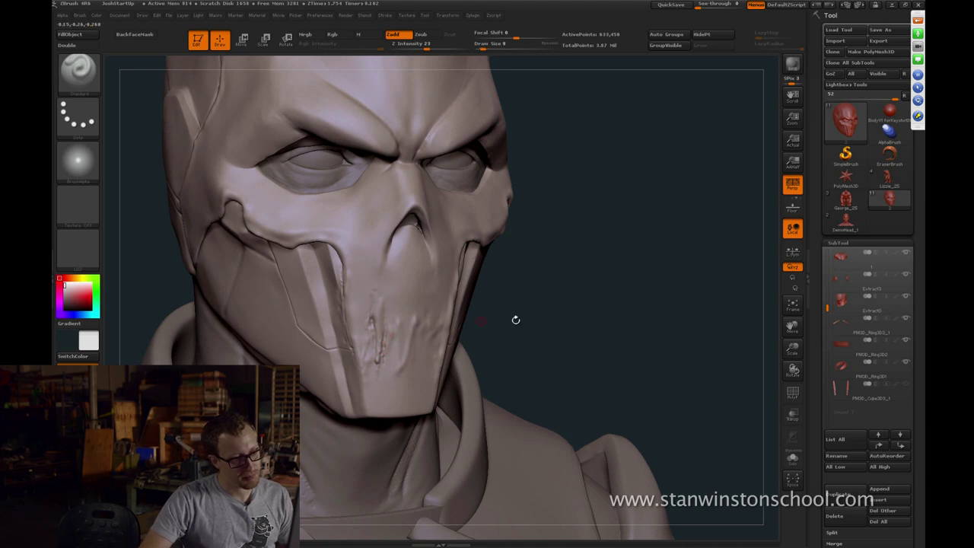
mouse_move(516, 320)
left_mouse_down()
mouse_move(576, 300)
mouse_move(496, 311)
mouse_move(559, 308)
left_mouse_up()
key("bracketright")
key("bracketright")
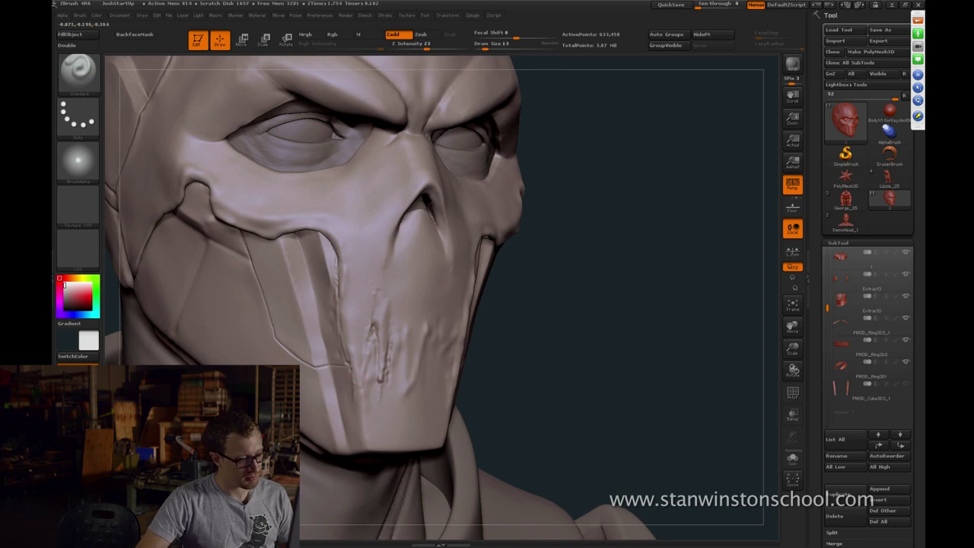
Sharpen the tooth grooves beside the cheek strip with the Dam_Standard brush at draw size 9 and Z Intensity 33, and smooth them
key("b")
key("i")
key("n")
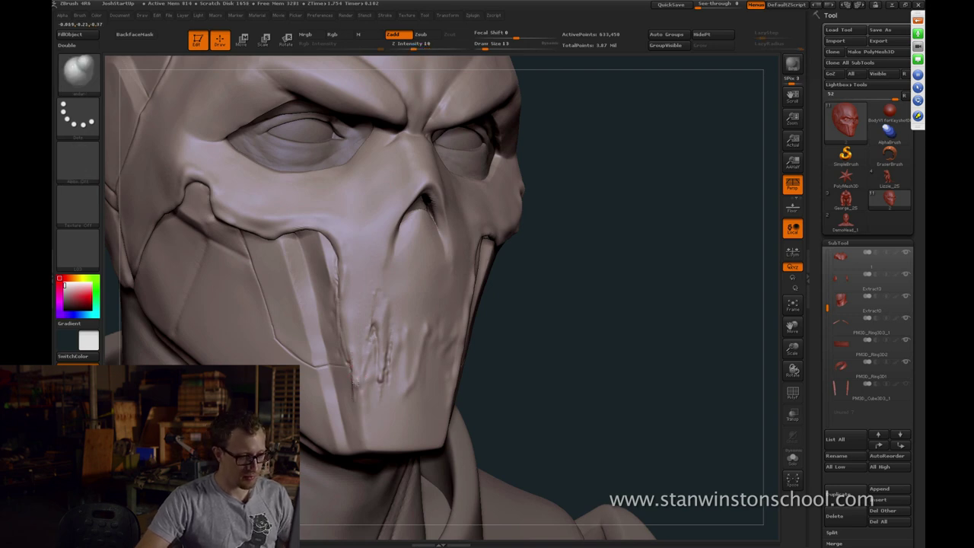
key("b")
key("d")
key("s")
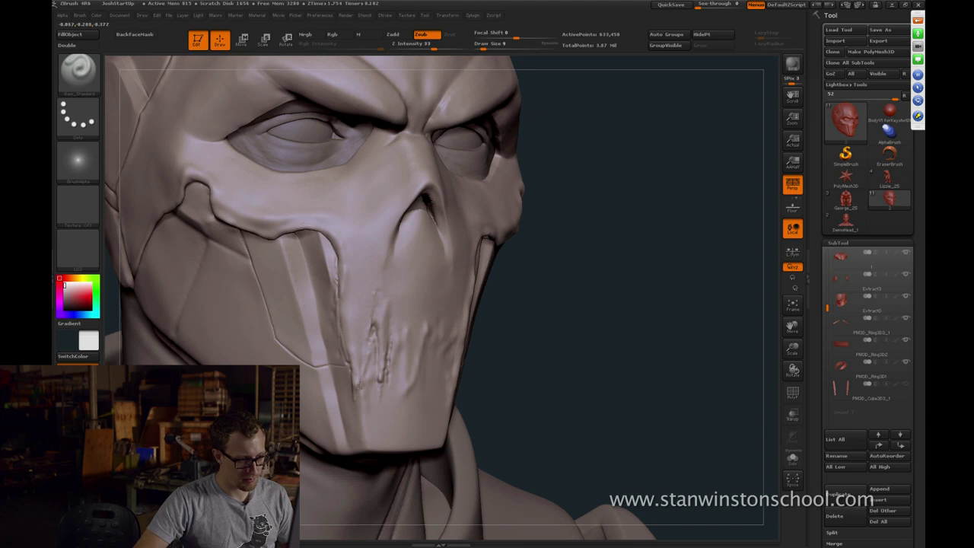
key("shift")
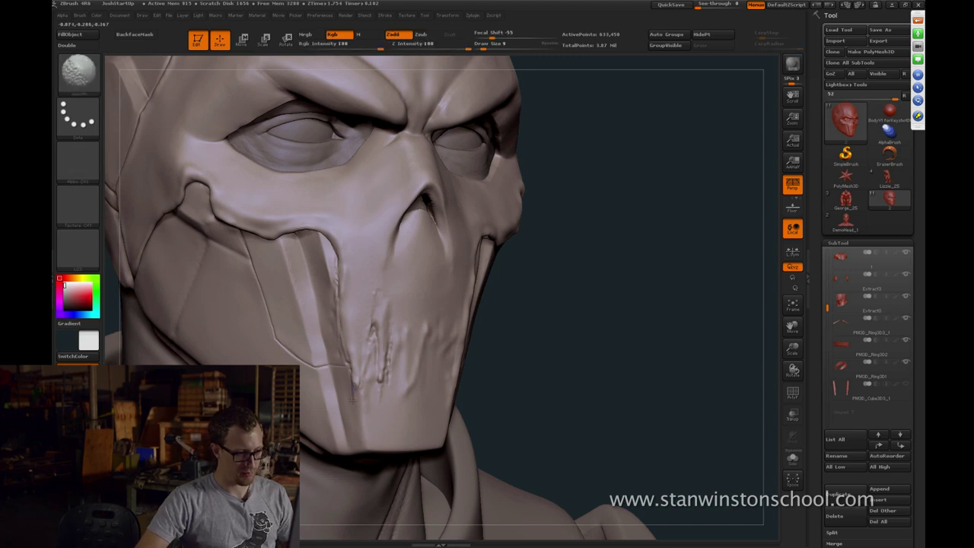
Build up the outermost tooth on the opposite side of the mask with the Standard brush at draw size 13
key("b")
key("s")
key("t")
mouse_move(494, 353)
left_mouse_down()
mouse_move(653, 323)
mouse_move(520, 315)
left_mouse_up()
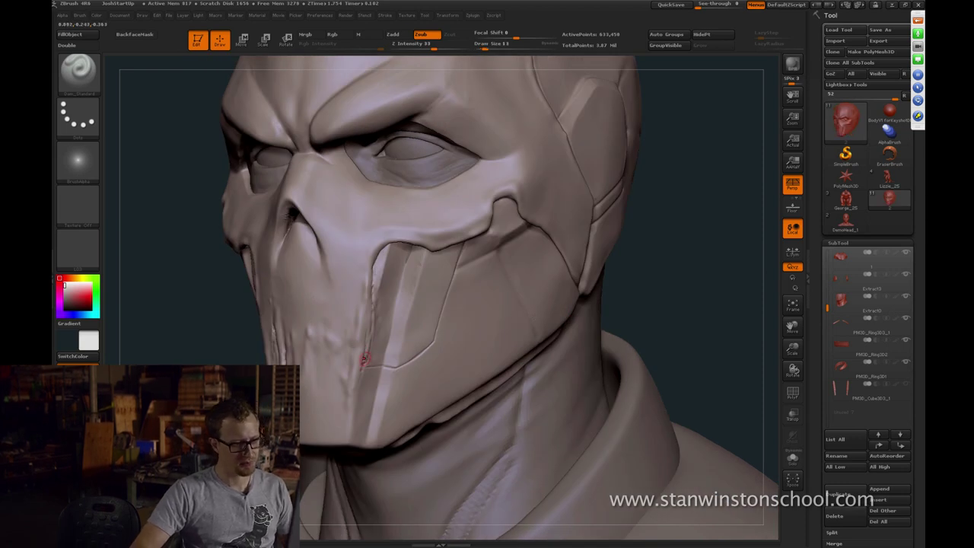
key("b")
key("s")
key("t")
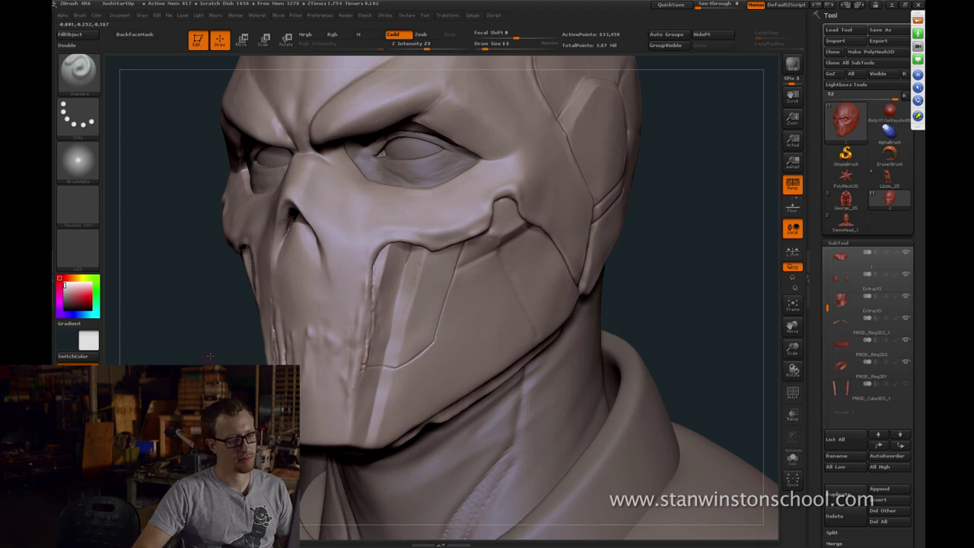
right_click_drag(365, 354, 376, 353)
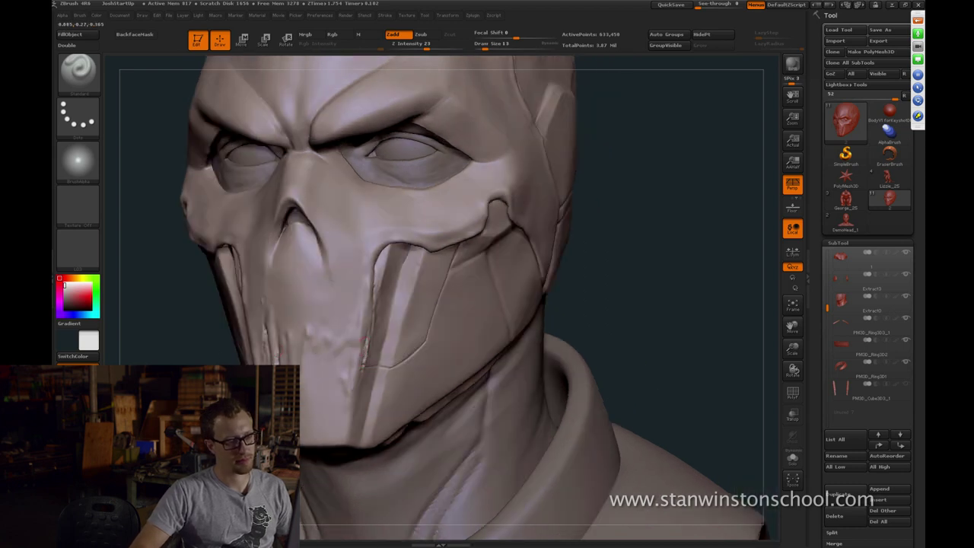
left_click_drag(357, 376, 348, 381)
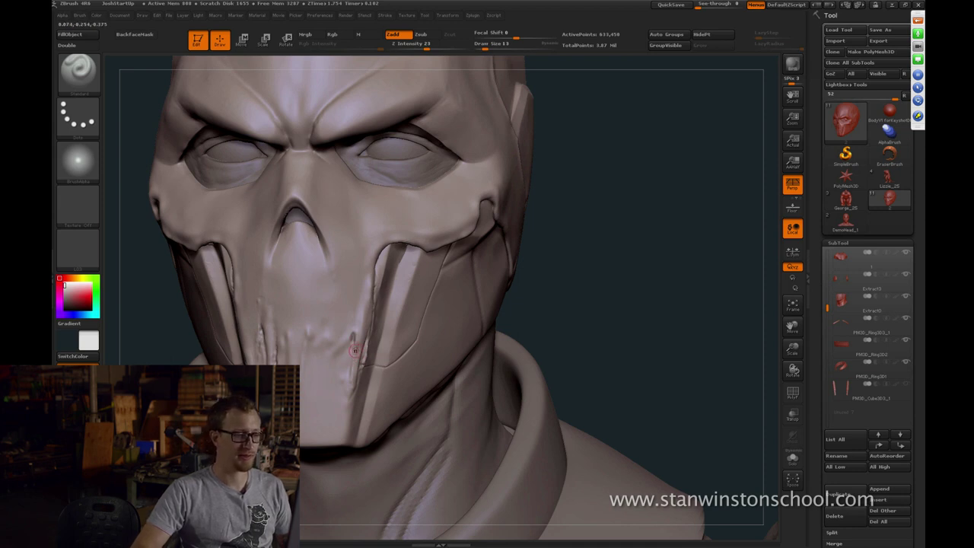
Cut the outermost tooth groove on the opposite side with the Dam_Standard brush at draw size 13 and Z Intensity 33
key("b")
key("d")
key("s")
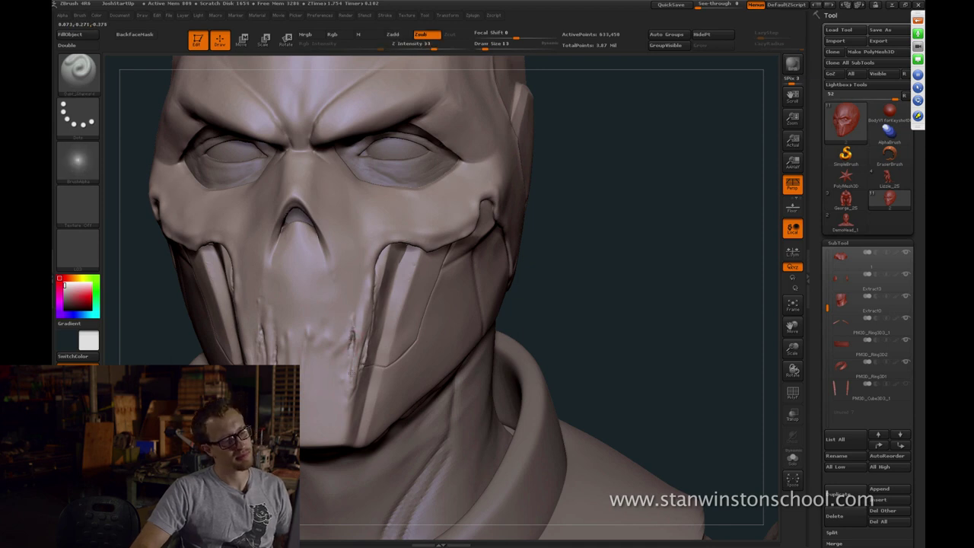
left_click_drag(354, 365, 350, 393)
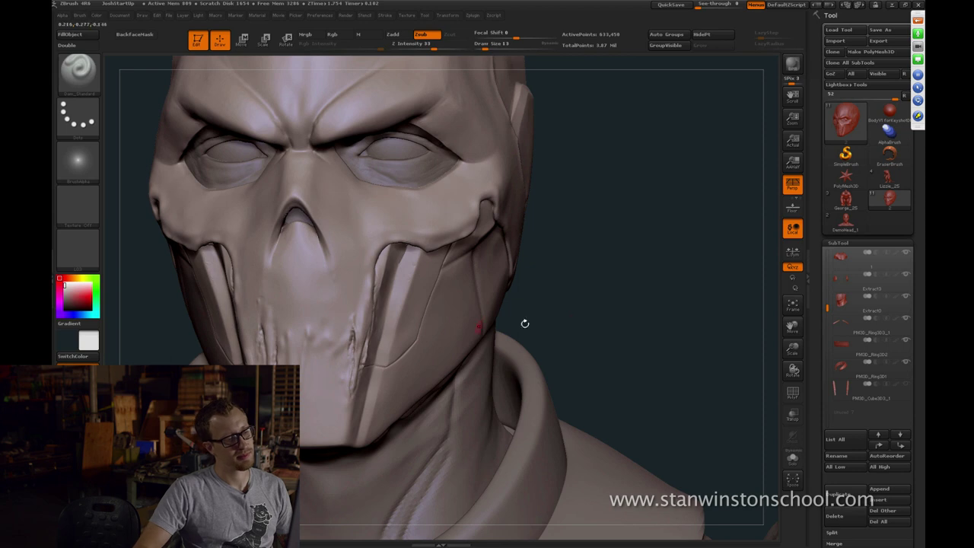
mouse_move(526, 324)
left_mouse_down()
mouse_move(480, 326)
mouse_move(346, 371)
left_mouse_up()
Widen the opposite side's outermost groove with the Clay brush, smooth it, and recut it with Dam_Standard at draw size 13
key("b")
key("c")
key("l")
key("b")
key("d")
key("s")
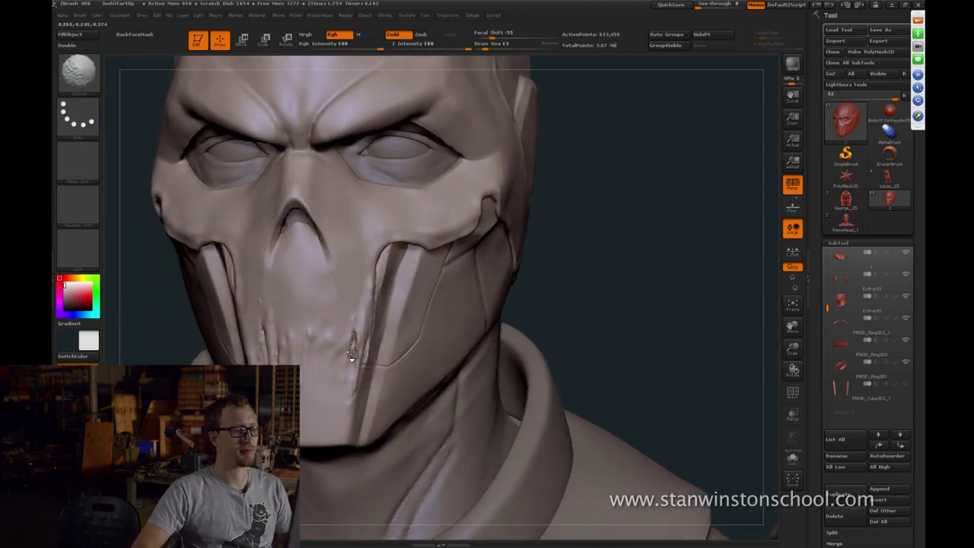
left_click_drag(544, 284, 350, 347)
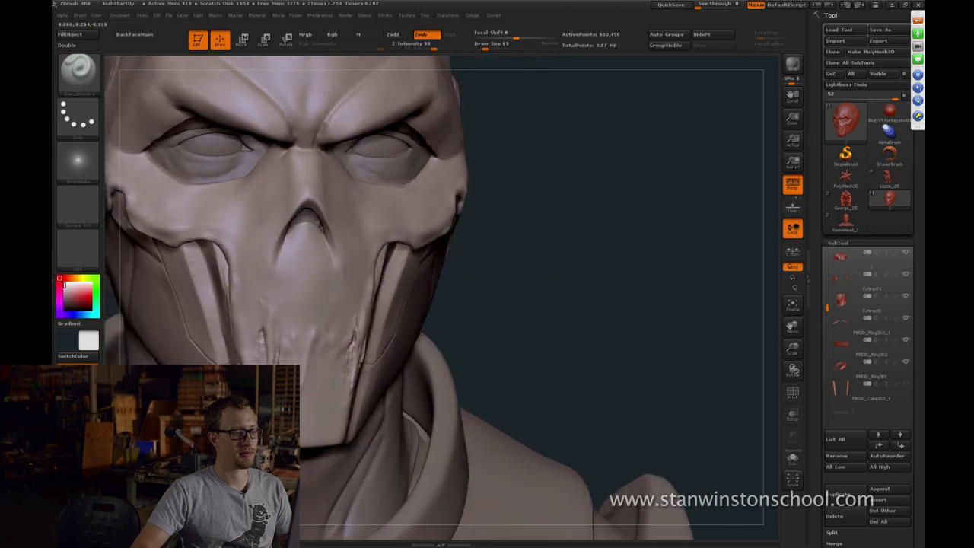
mouse_move(564, 314)
left_mouse_down("shift")
mouse_move(577, 277)
mouse_move(565, 263)
mouse_move(576, 311)
left_mouse_up("shift")
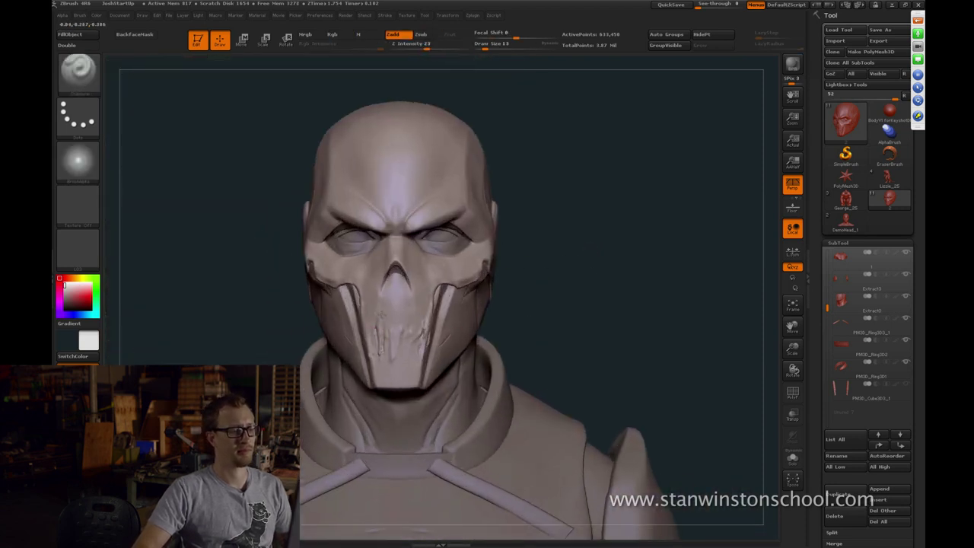
Raise the ridges around the first side's tooth grooves with the Standard brush at draw sizes 9 and 13
key("s")
left_click(372, 332)
left_click_drag(275, 337, 373, 341)
key("[")
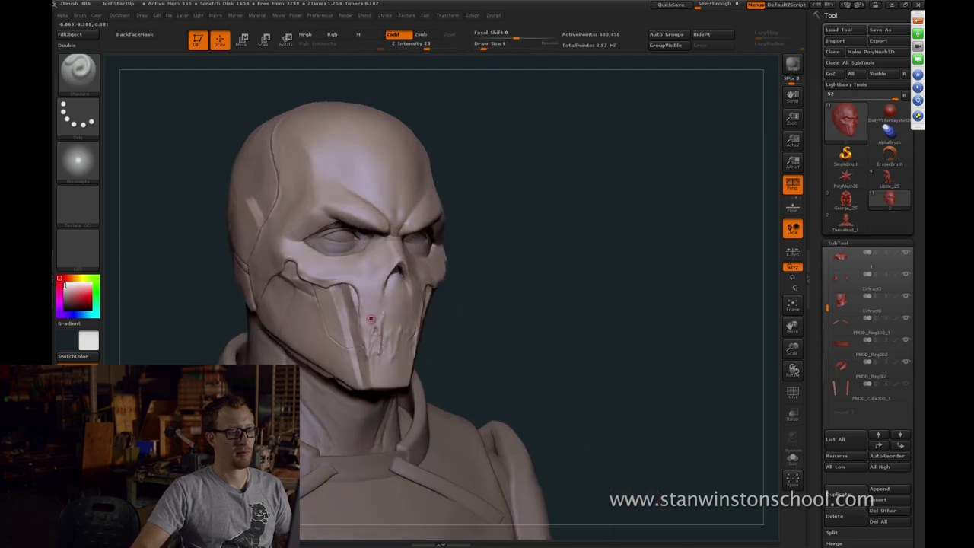
key("]")
key("]")
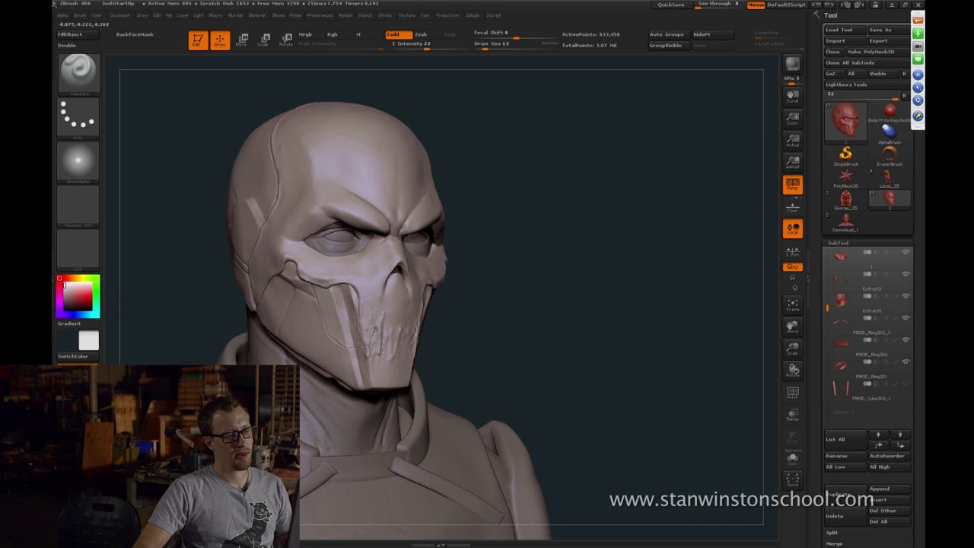
left_click_drag(467, 307, 373, 332)
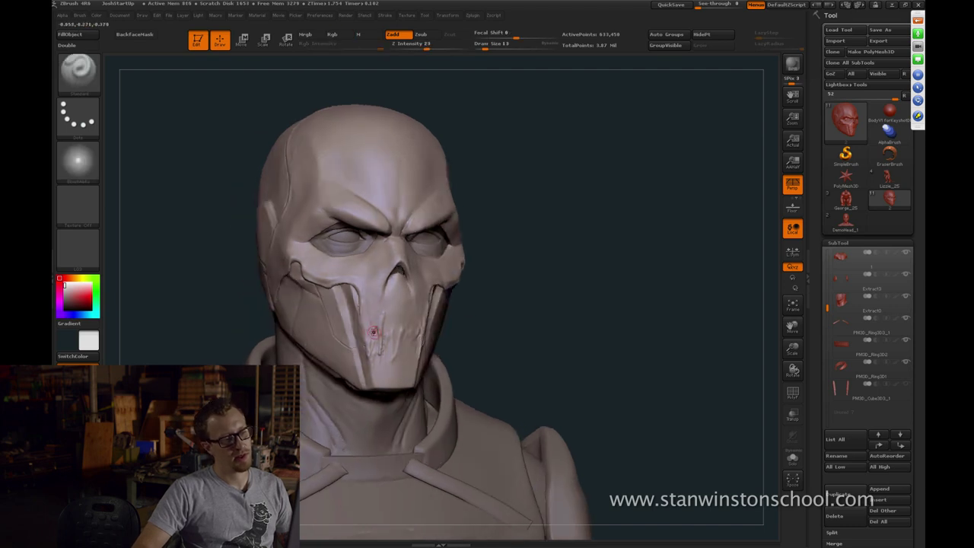
Undo the last ClayBuildup stroke and rework the teeth at draw size 13 with ClayBuildup, Clay and smoothing
mouse_move(465, 327)
left_mouse_down()
mouse_move(539, 335)
mouse_move(534, 360)
mouse_move(466, 329)
left_mouse_up()
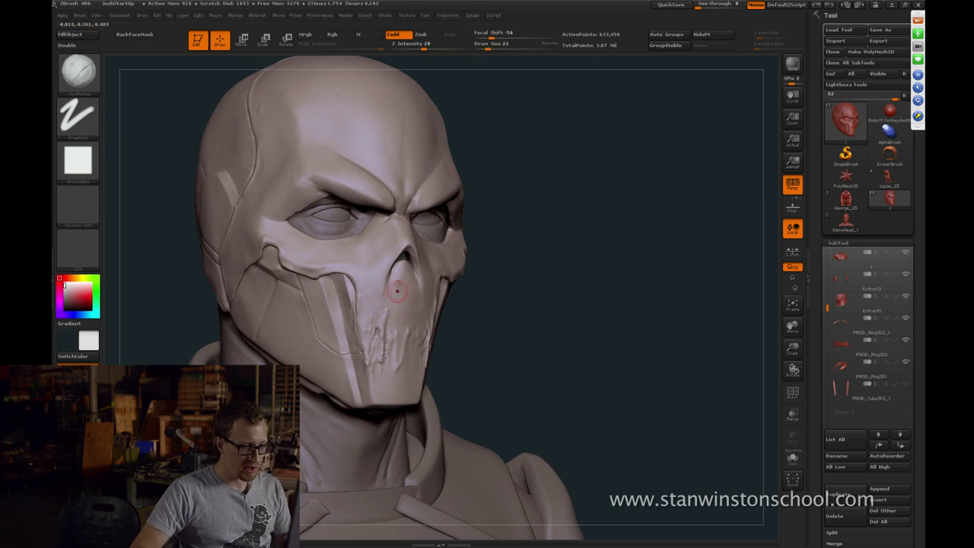
key("ctrl+z")
key("[")
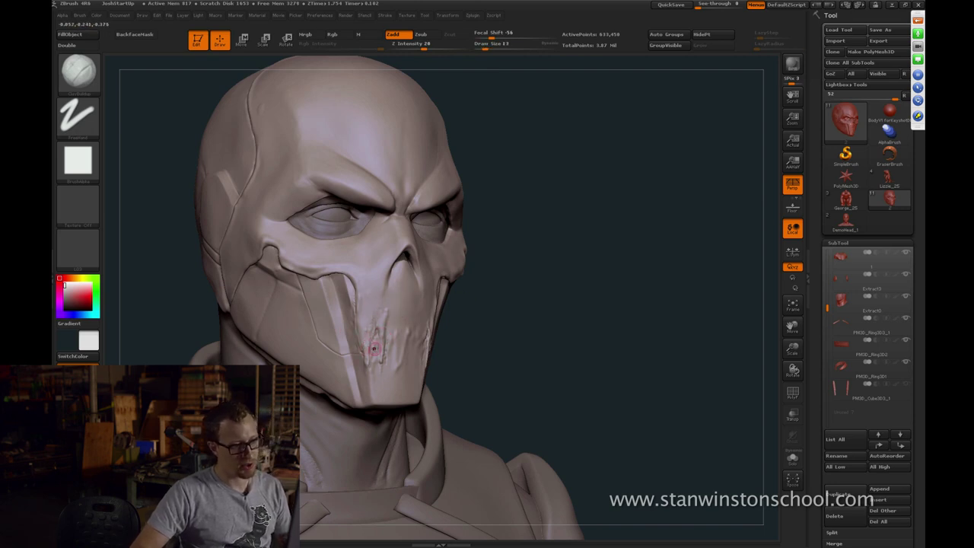
mouse_move(373, 376)
left_mouse_down("shift")
mouse_move(386, 366)
mouse_move(377, 340)
left_mouse_up("shift")
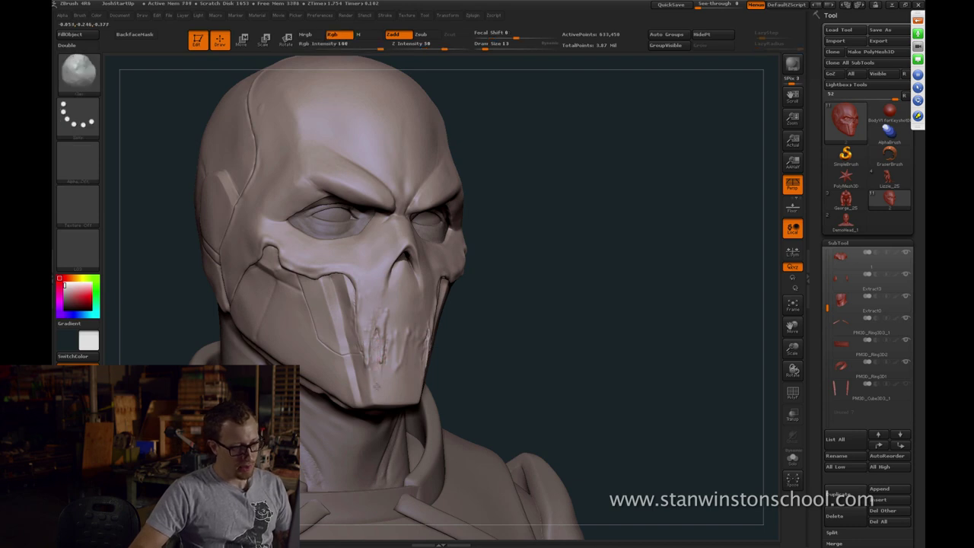
mouse_move(450, 366)
left_mouse_down()
mouse_move(411, 367)
mouse_move(384, 381)
left_mouse_up()
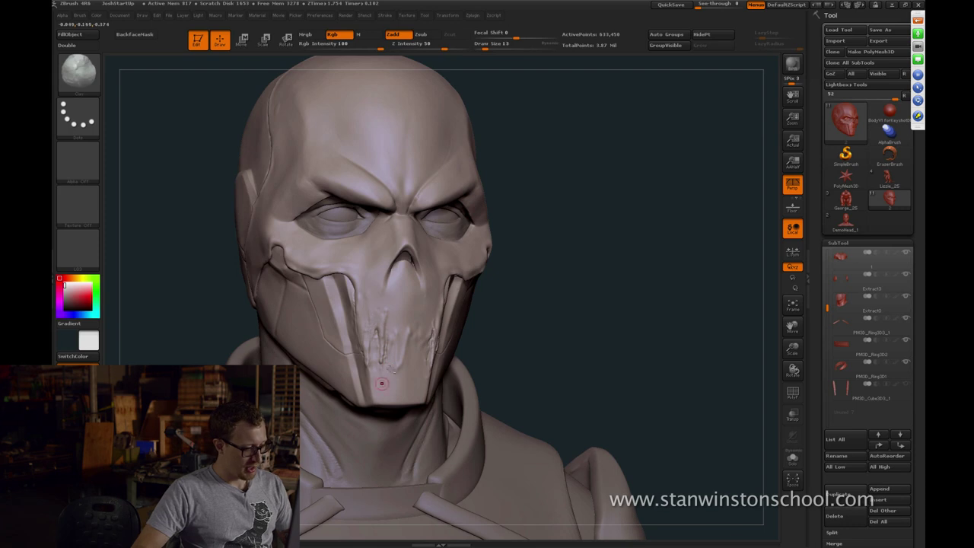
Build up the surface above and between the tooth grooves with the ClayBuildup brush, smooth it, and undo the last stroke
key("bracketleft")
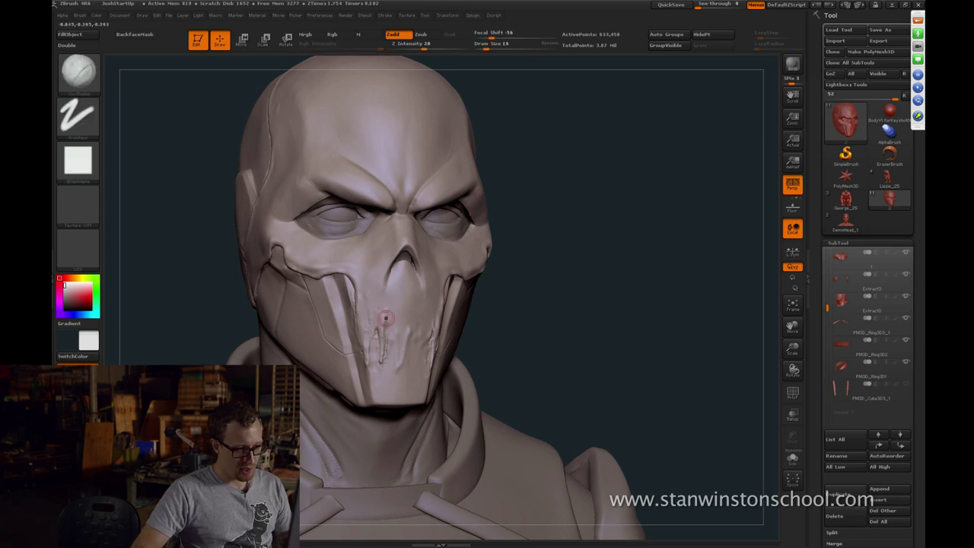
mouse_move(387, 305)
left_mouse_down()
mouse_move(398, 369)
mouse_move(406, 360)
left_mouse_up()
mouse_move(591, 313)
left_mouse_down("shift")
mouse_move(613, 313)
mouse_move(561, 321)
left_mouse_up("shift")
key("ctrl+z")
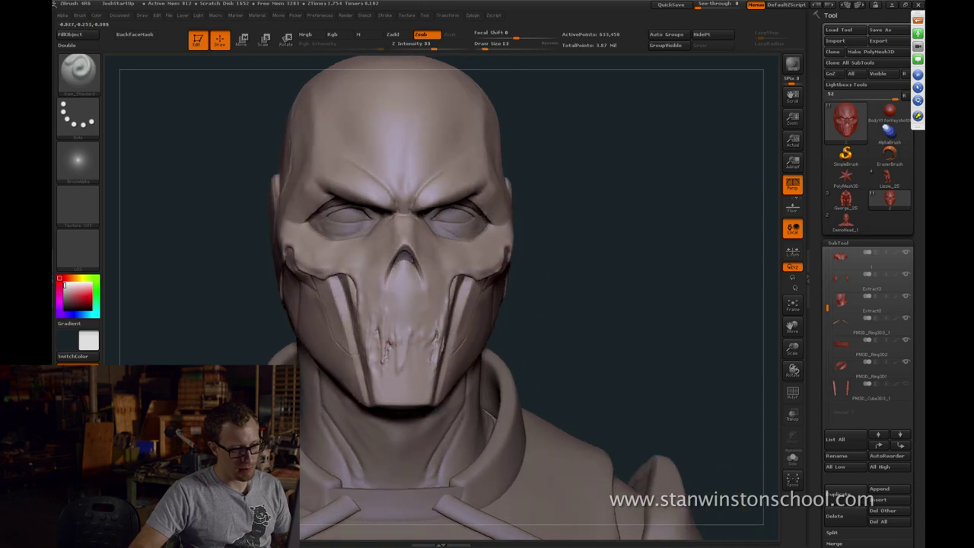
Deepen the second groove with Dam_Standard at draw size 9, smooth the teeth at a lower subdivision level, and return to the higher level
key("bracketleft")
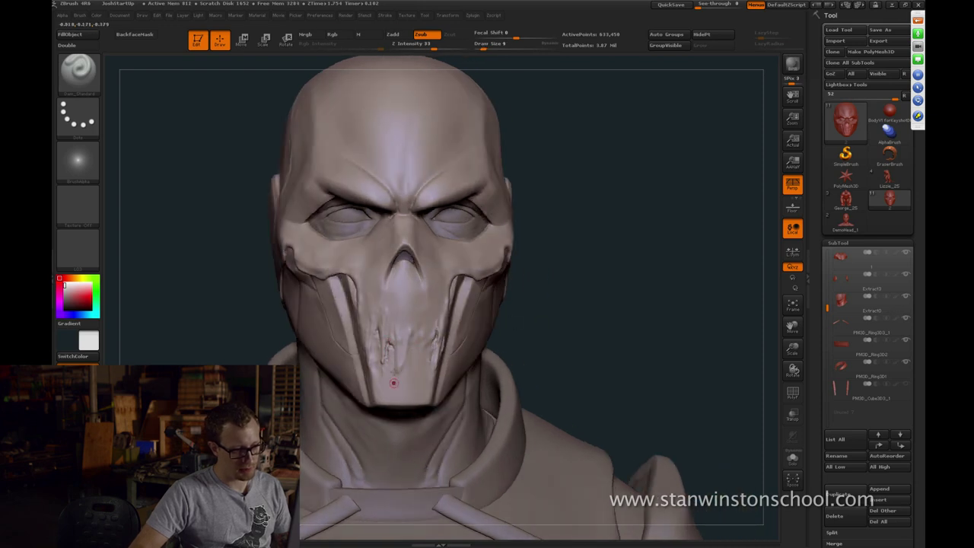
key("b")
key("c")
key("l")
mouse_move(390, 362)
left_mouse_down("shift")
mouse_move(391, 348)
mouse_move(389, 372)
left_mouse_up("shift")
left_click_drag(510, 333, 546, 333)
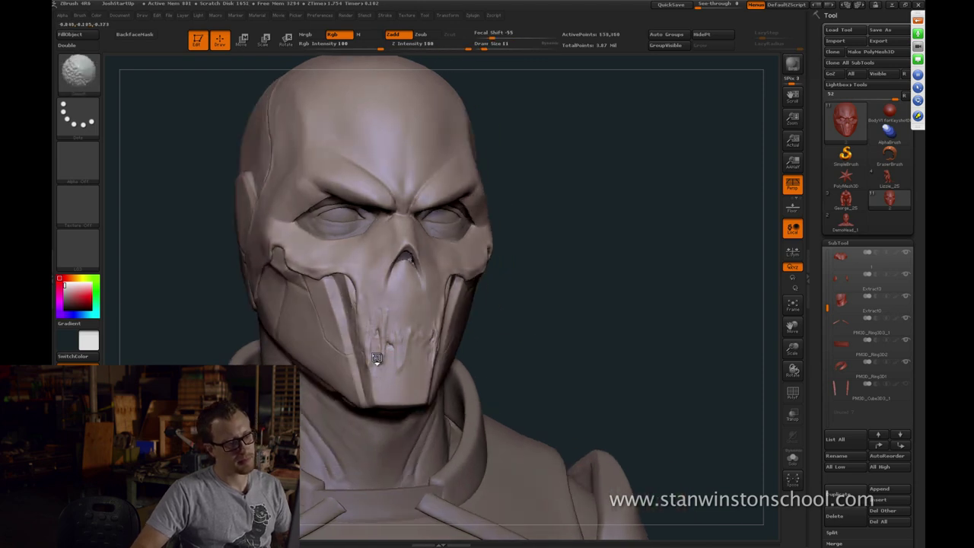
left_click_drag(532, 325, 498, 326)
key("d")
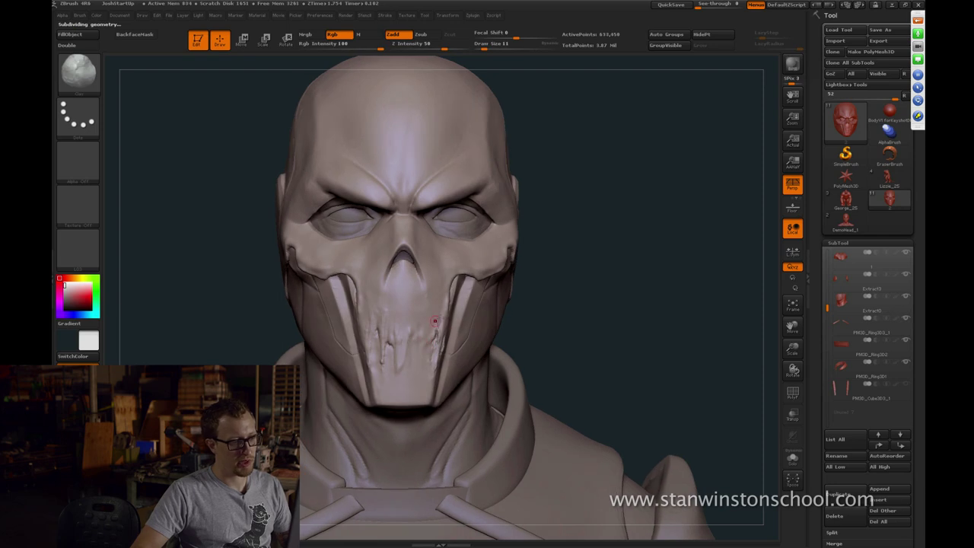
Add volume to the front of the mask around the upper ends of the tooth grooves
key("b")
key("c")
key("b")
key("s")
left_click_drag(403, 323, 409, 323)
left_click_drag(533, 326, 513, 326)
mouse_move(411, 299)
left_mouse_down("ctrl")
mouse_move(415, 358)
mouse_move(404, 341)
left_mouse_up("ctrl")
left_click_drag(628, 280, 584, 334, "ctrl")
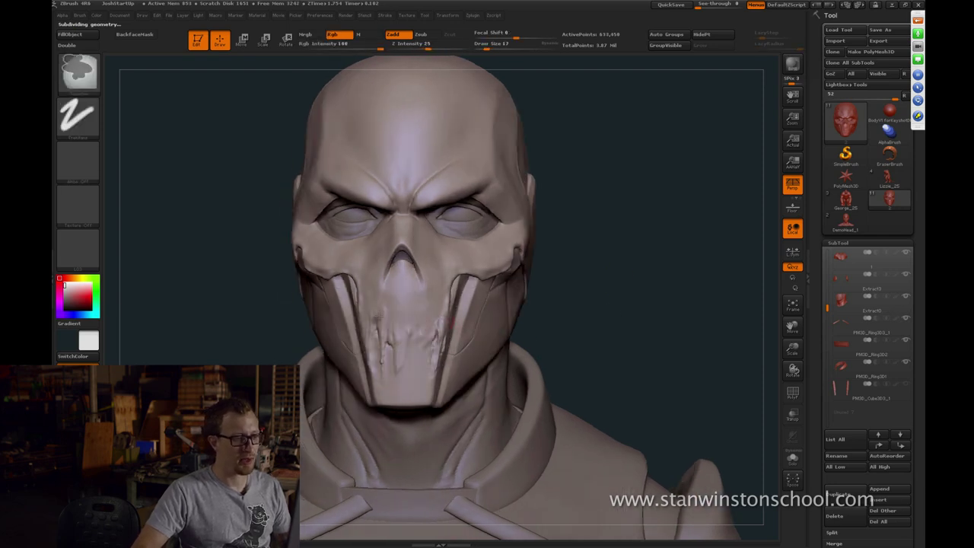
left_click_drag(376, 318, 388, 316, "ctrl")
mouse_move(462, 253)
left_mouse_down("ctrl")
mouse_move(484, 165)
mouse_move(333, 182)
mouse_move(362, 281)
left_mouse_up("ctrl")
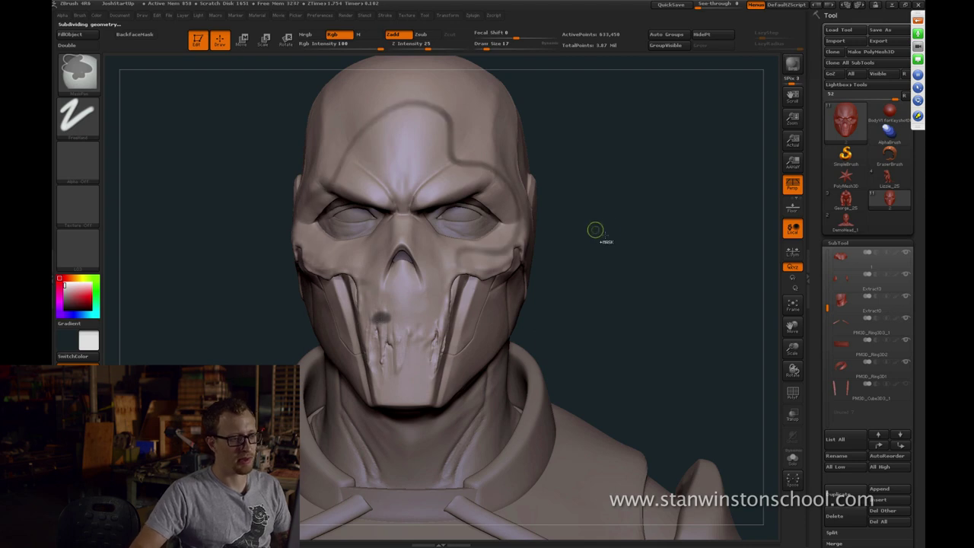
left_click_drag(595, 230, 565, 265, "ctrl")
Cut a new groove beside the middle of the teeth with Dam_Standard at draw size 14, and widen it with Clay at size 9
key("b")
key("d")
key("s")
left_click_drag(578, 318, 504, 300, "alt")
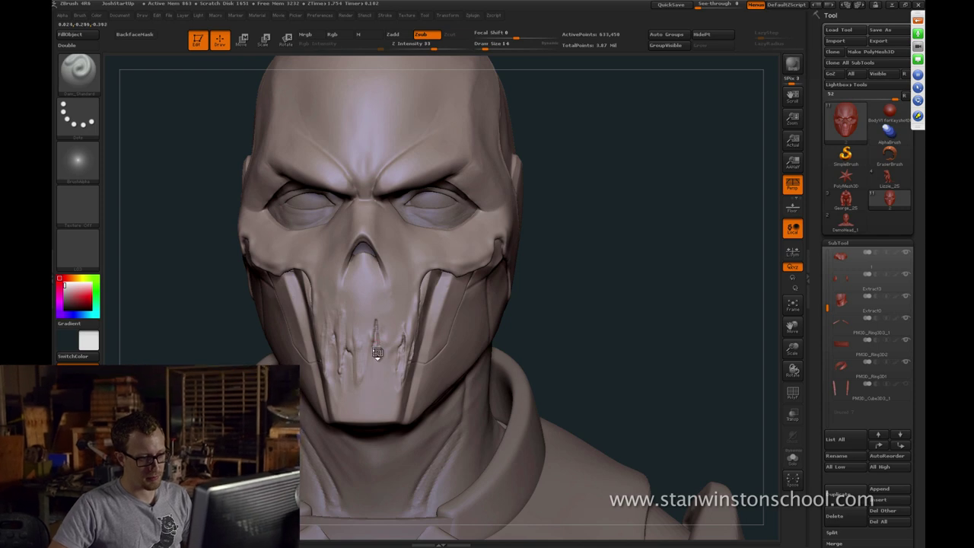
key("b")
key("c")
key("l")
key("bracketleft")
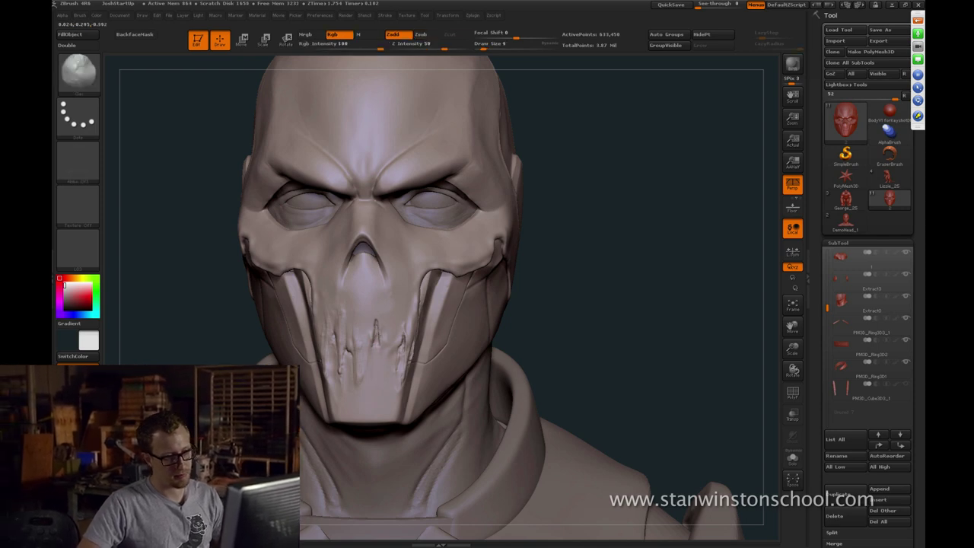
Round out the teeth beside the new groove with the Standard brush at Z Intensity 23, raising the draw size to 18
key("b")
key("s")
key("t")
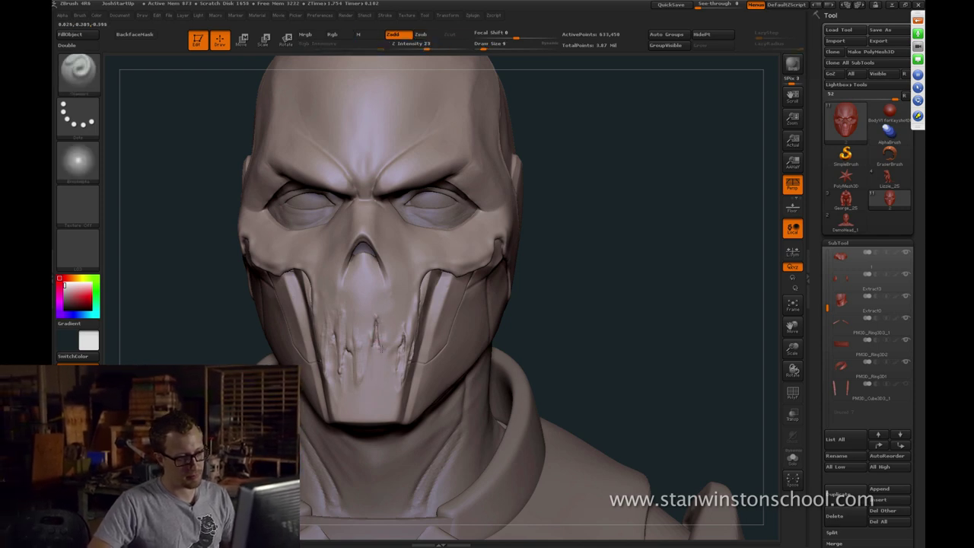
key("bracketright")
left_click_drag(551, 333, 583, 327)
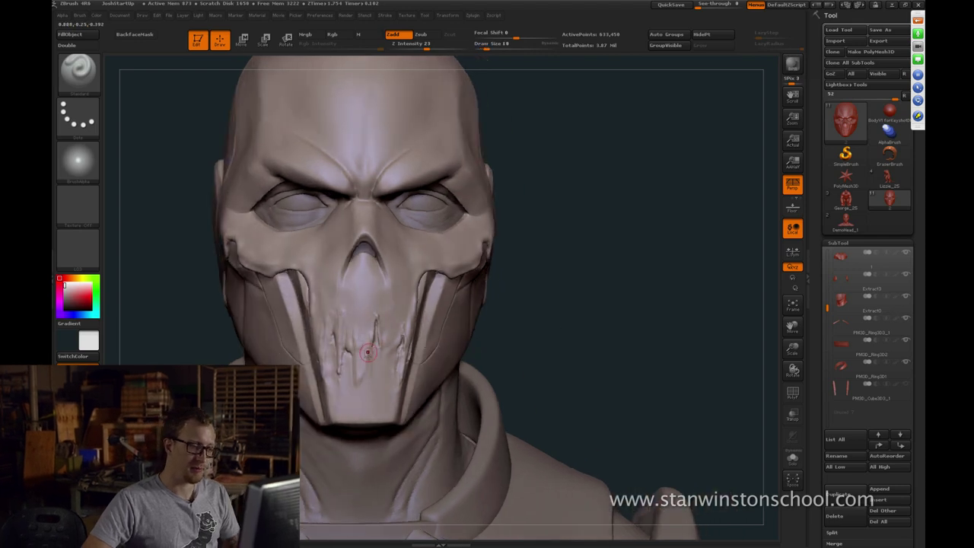
Deepen the groove beside the middle of the teeth with Dam_Standard at draw size 18, and switch to Clay at Z Intensity 50
key("b")
key("d")
key("s")
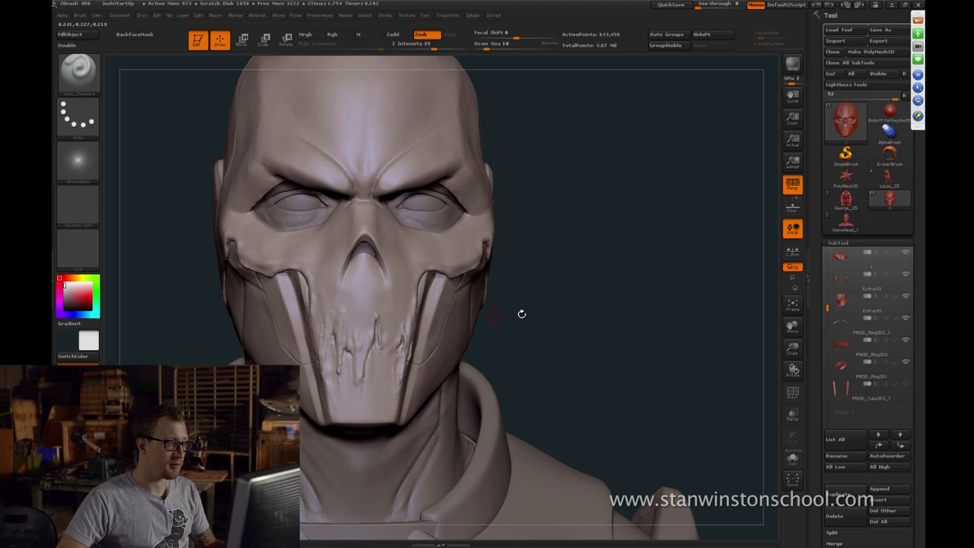
key("b")
key("c")
key("l")
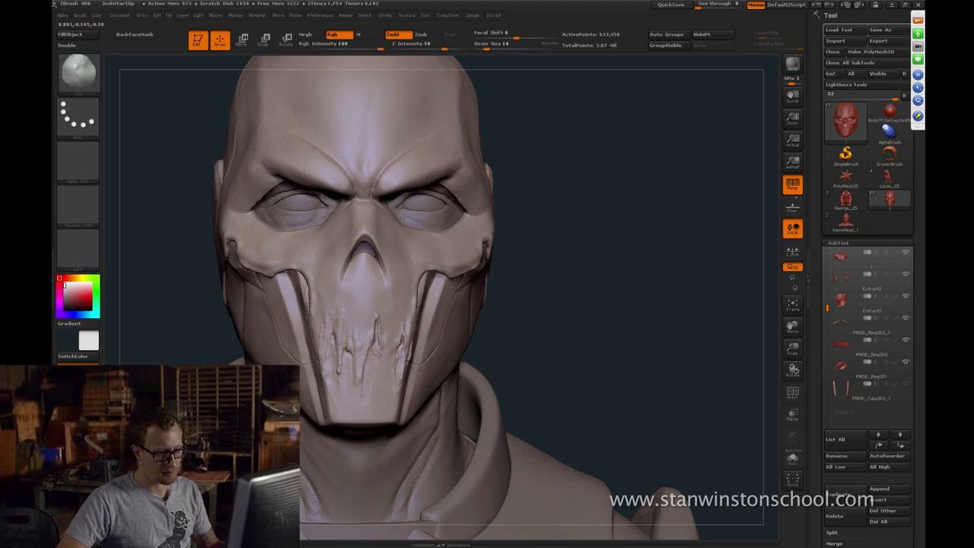
Sharpen the middle tooth grooves with Dam_Standard at draw size 13 and Z Intensity 33
key("b")
key("d")
key("s")
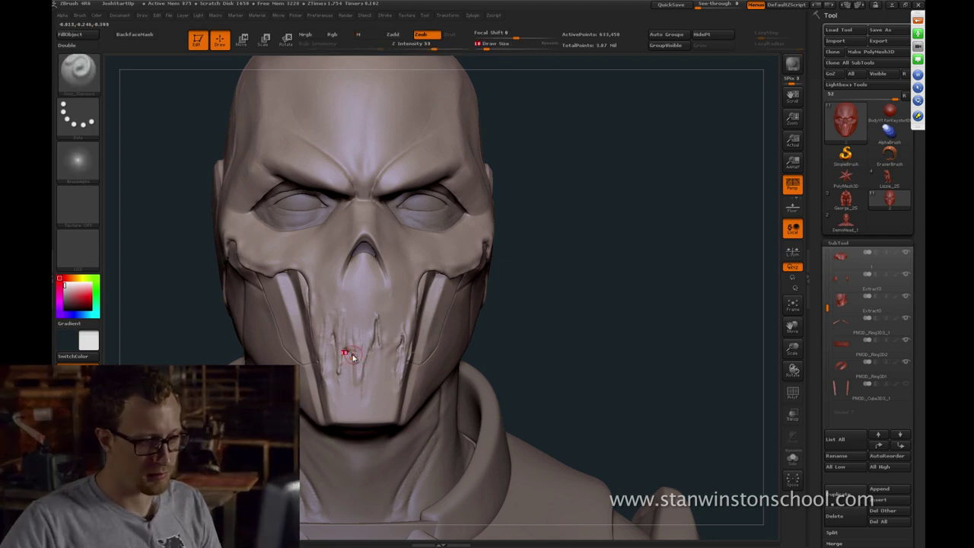
key("bracketleft")
left_click_drag(353, 361, 354, 389)
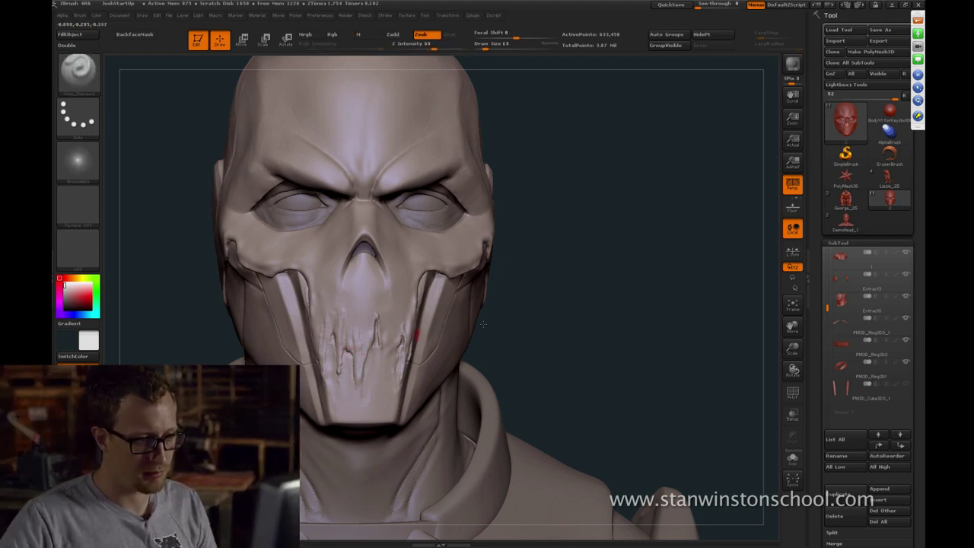
mouse_move(559, 322)
left_mouse_down()
mouse_move(563, 290)
mouse_move(564, 309)
left_mouse_up()
left_click_drag(316, 338, 328, 314)
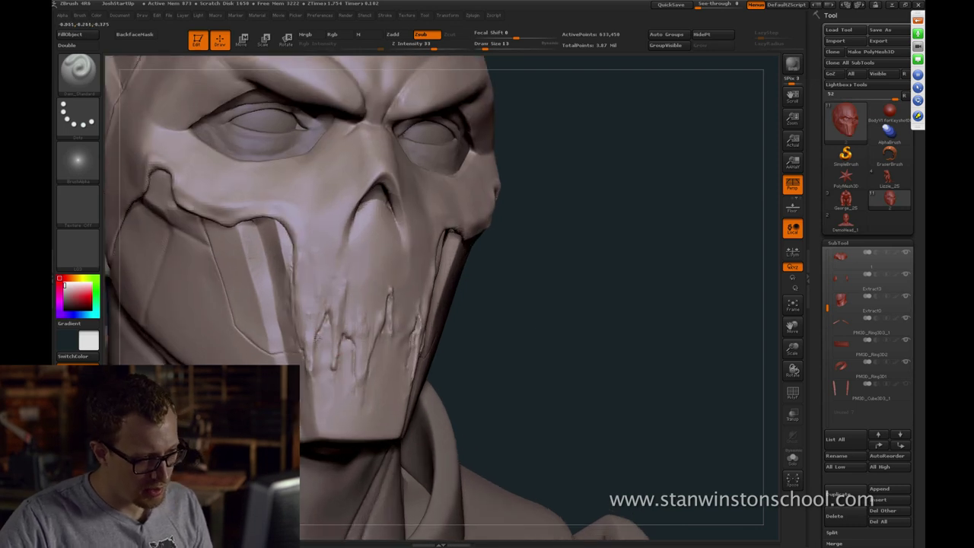
Extend the middle tooth groove toward the chin with Dam_Standard at draw size 18, working from below the mask
mouse_move(564, 329)
left_mouse_down()
mouse_move(662, 314)
mouse_move(647, 411)
mouse_move(597, 314)
mouse_move(562, 304)
left_mouse_up()
left_click_drag(587, 257, 594, 415)
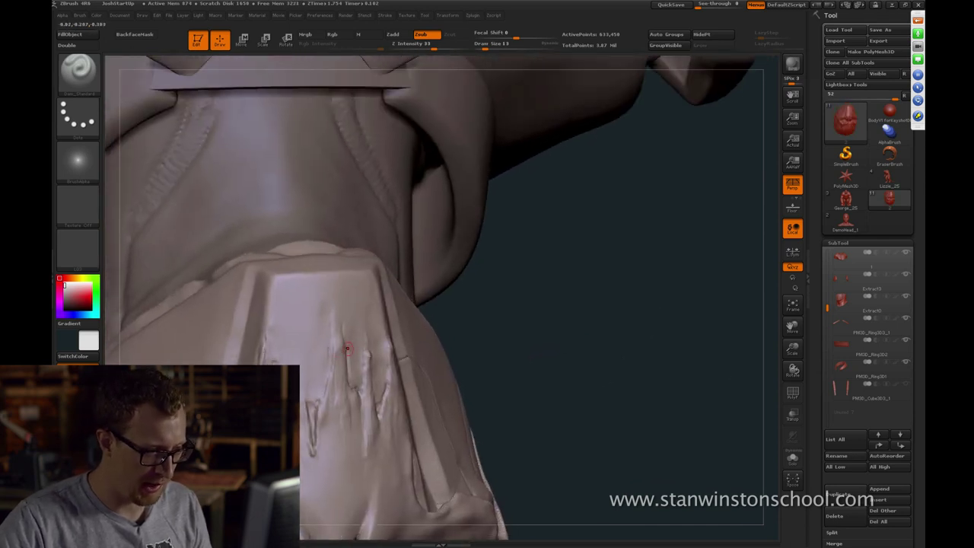
left_click_drag(552, 334, 657, 310, "alt")
key("]")
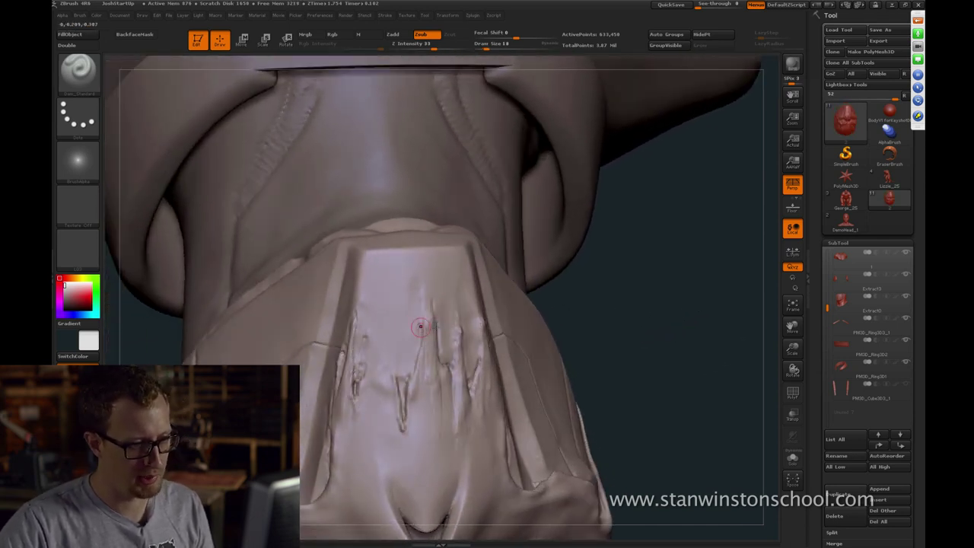
left_click_drag(421, 326, 425, 331)
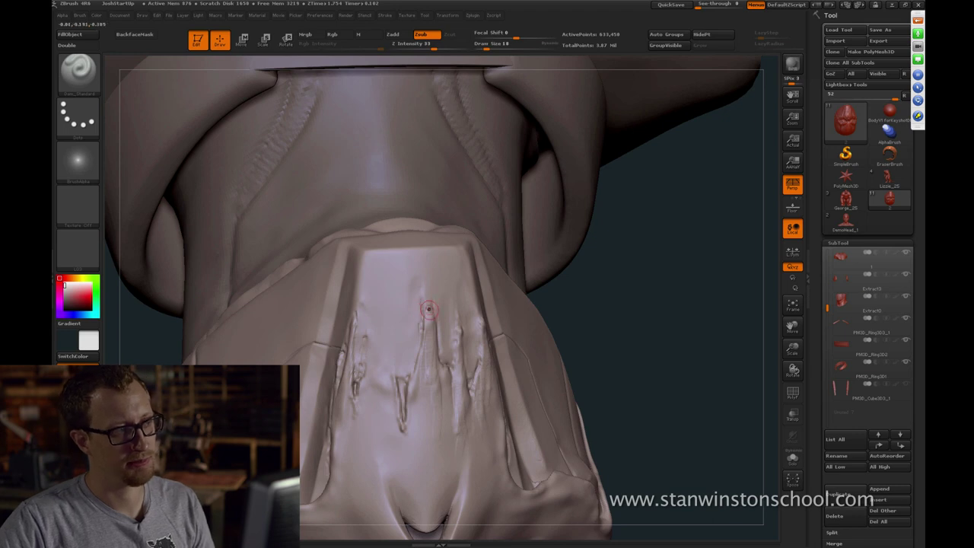
Add clay around the chin-side end of the middle tooth groove with ClayBuildup at Z Intensity 20 and draw size 18
key("b")
key("c")
key("b")
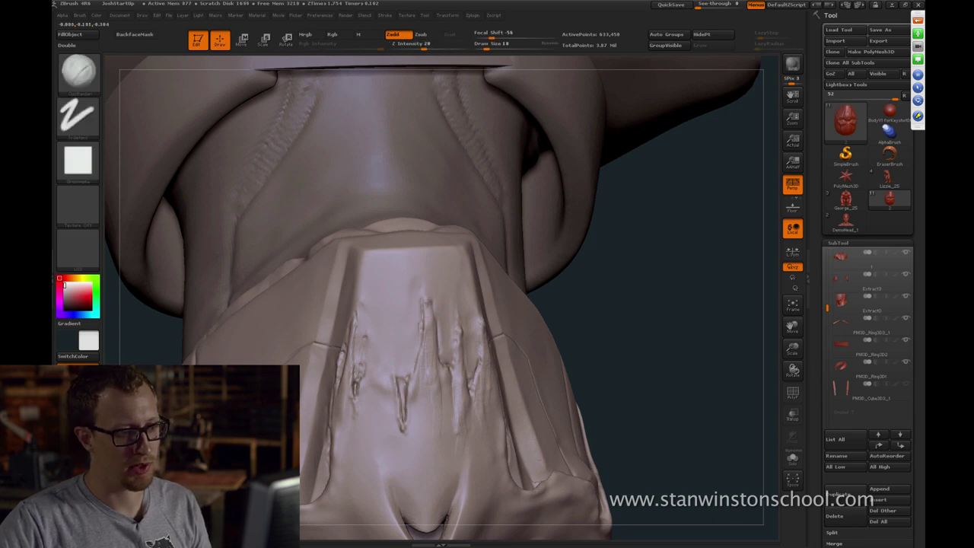
mouse_move(648, 333)
left_mouse_down("alt")
mouse_move(615, 339)
mouse_move(689, 221)
mouse_move(551, 309)
left_mouse_up("alt")
mouse_move(647, 319)
left_mouse_down("alt")
mouse_move(657, 352)
mouse_move(734, 367)
mouse_move(740, 427)
left_mouse_up("alt")
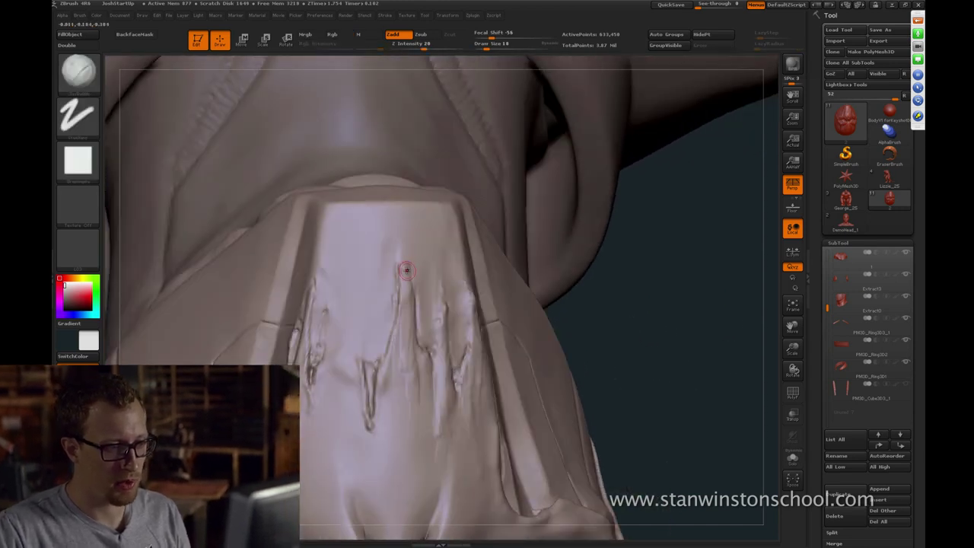
left_click_drag(404, 270, 403, 286)
left_click_drag(615, 322, 586, 322)
Carve thin creases along the chin-side end of the middle groove with Dam_Standard at draw size 18
key("b")
key("d")
key("s")
left_click_drag(404, 269, 411, 300)
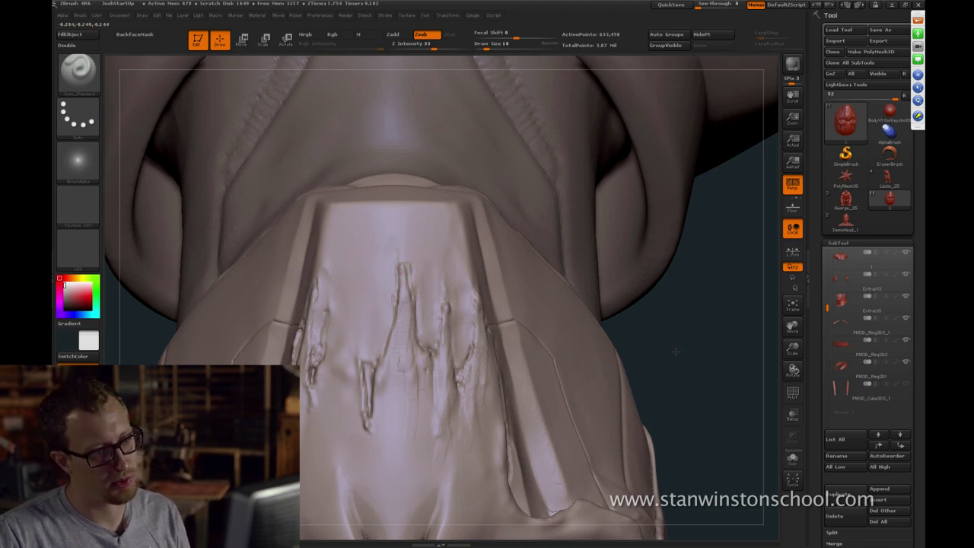
mouse_move(675, 350)
left_mouse_down()
mouse_move(708, 347)
mouse_move(644, 361)
mouse_move(521, 331)
left_mouse_up()
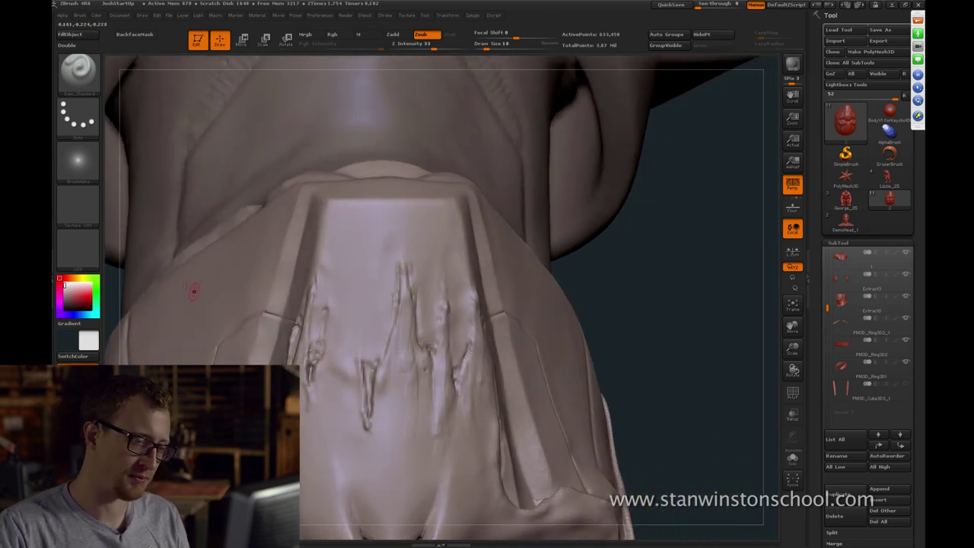
left_click_drag(668, 340, 548, 331)
Smooth the surface around the chin-side end of the outer tooth groove beside the cheek channel
key("b")
key("c")
key("l")
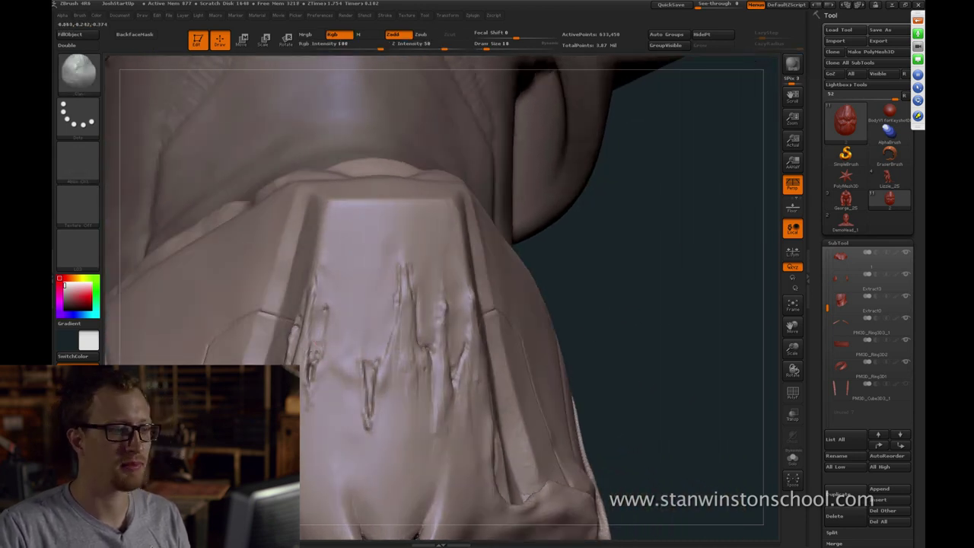
left_click_drag(322, 283, 331, 271, "shift")
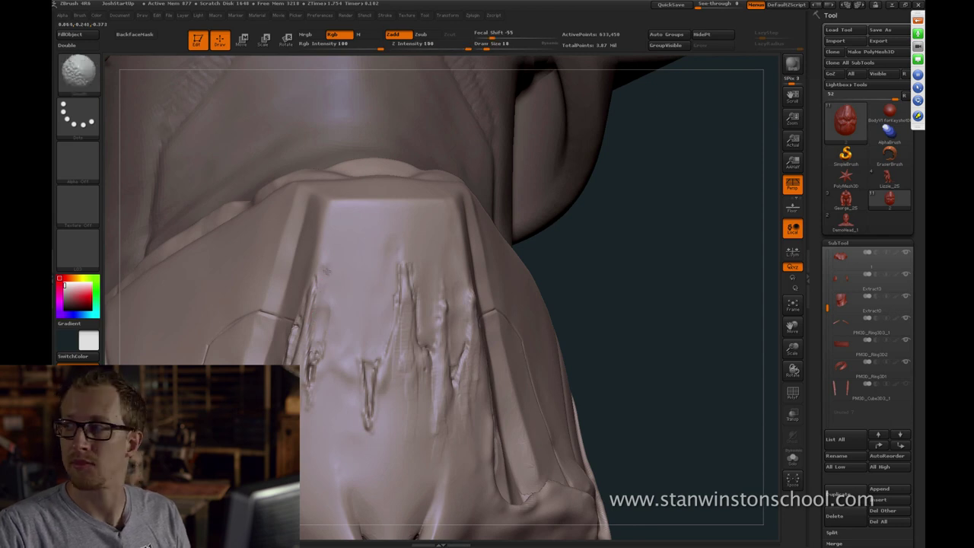
Raise the outer tooth beside the cheek channel with the Standard brush at Z Intensity 23 and draw size 18
key("b")
key("d")
key("s")
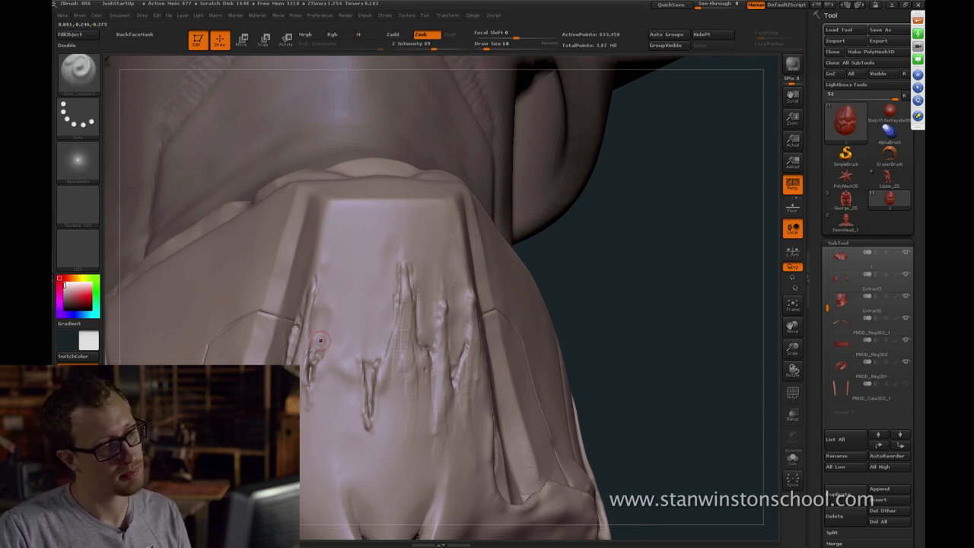
key("b")
key("s")
key("t")
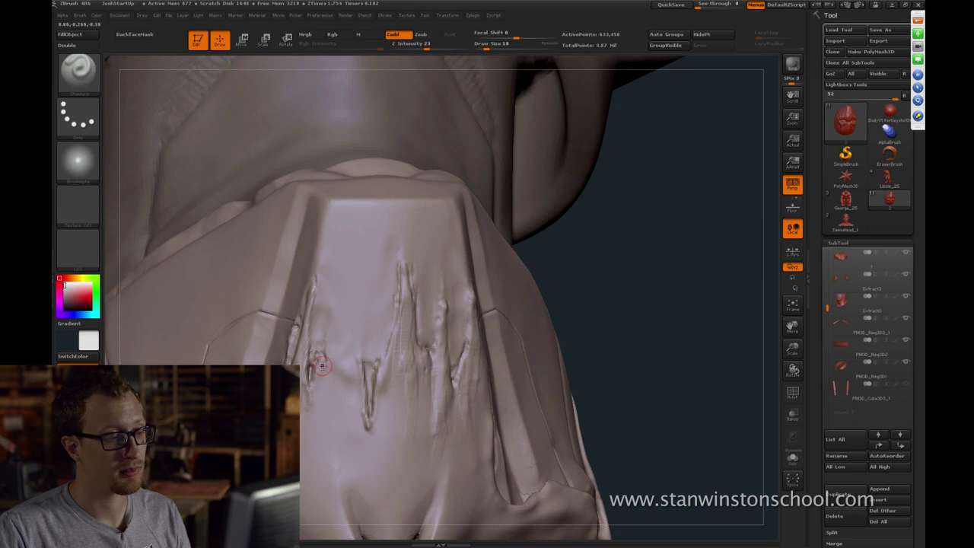
left_click_drag(322, 366, 322, 357)
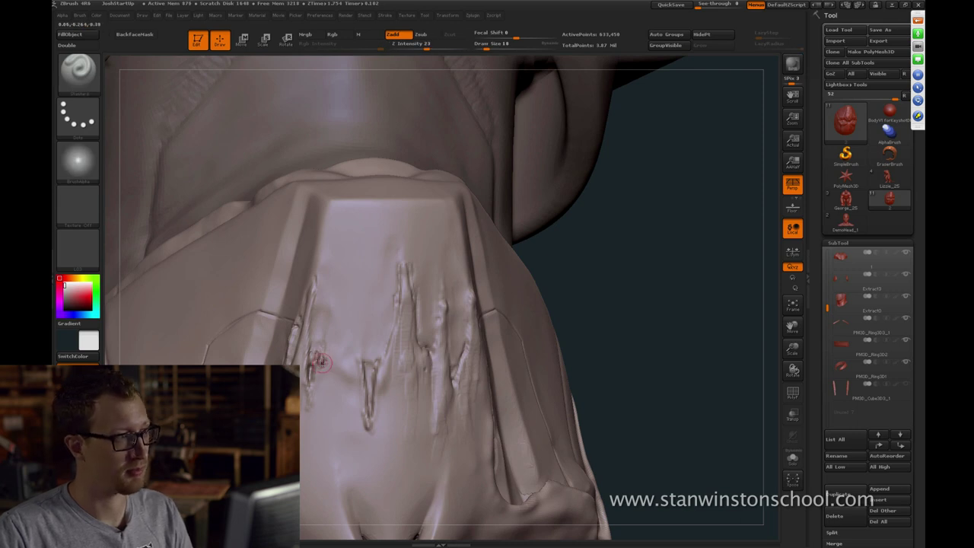
Carve short, pitted creases into the outer tooth with Dam_Standard at draw size 18
key("b")
key("i")
key("n")
key("b")
key("d")
key("s")
mouse_move(326, 354)
left_mouse_down()
mouse_move(329, 375)
mouse_move(327, 350)
left_mouse_up()
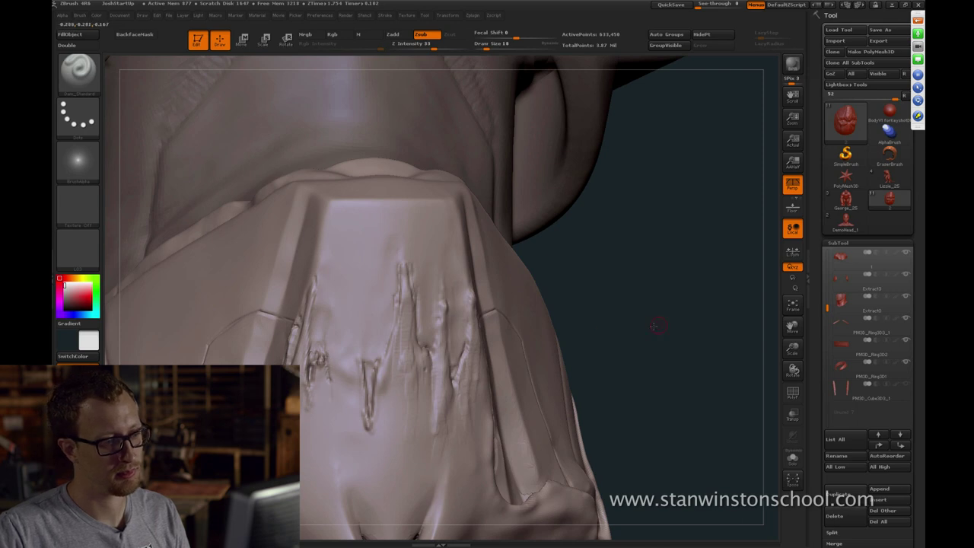
Carve a long groove between the middle and outer teeth with Dam_Standard, and raise the neighbouring teeth with Standard at Z Intensity 23
left_click_drag(663, 322, 626, 323)
left_click_drag(352, 319, 346, 268)
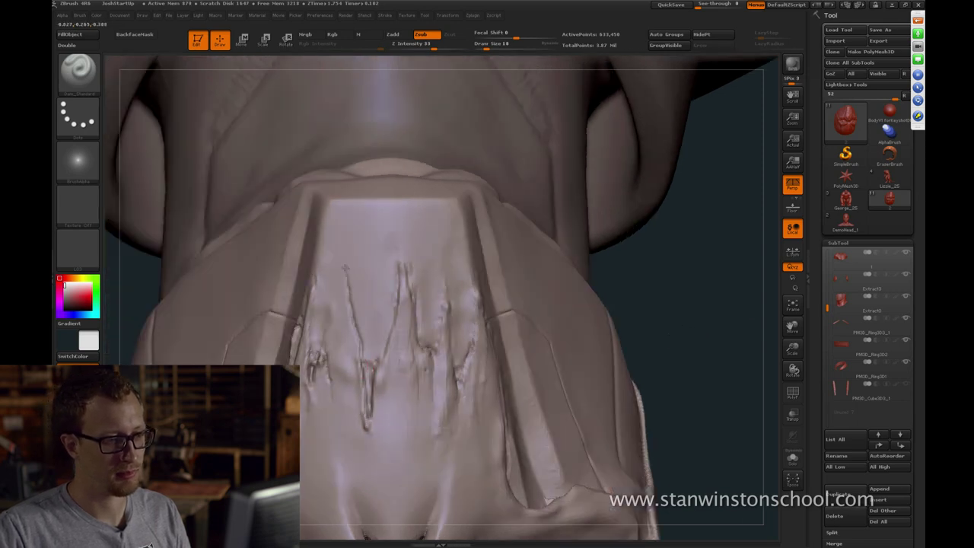
key("b")
key("i")
key("n")
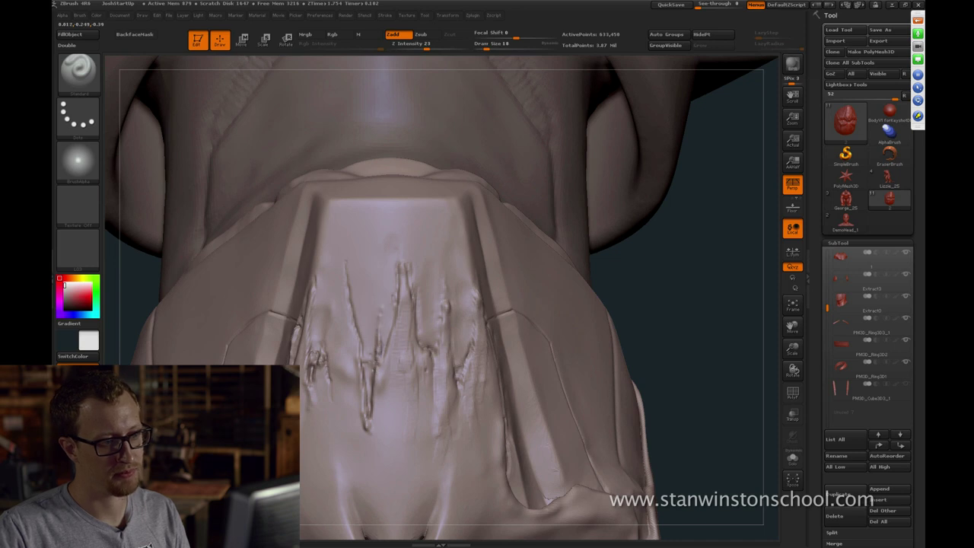
left_click_drag(662, 312, 620, 313)
left_click_drag(429, 344, 432, 351)
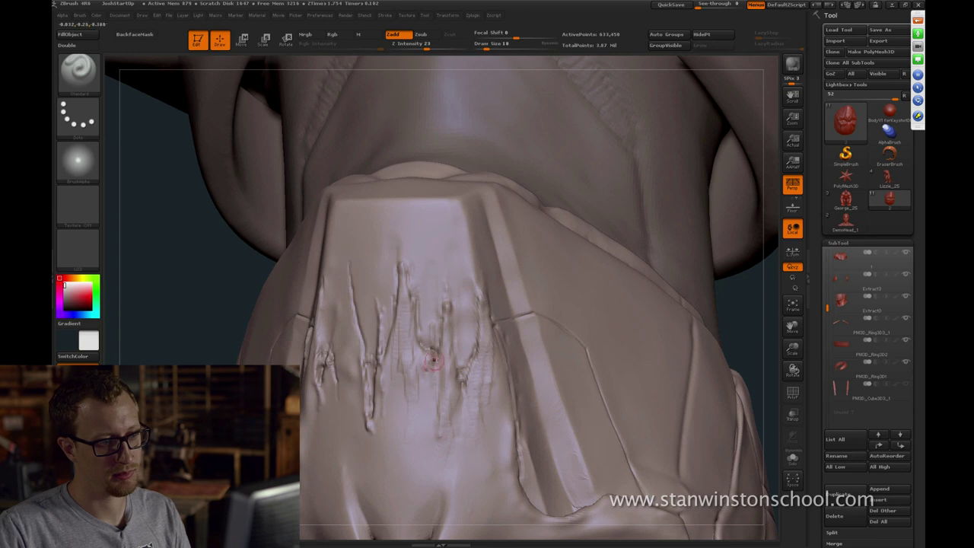
Build up the area around the pitted outer tooth with ClayBuildup at Z Intensity 20, undoing one stroke and raising the draw size to 33
mouse_move(728, 341)
left_mouse_down()
mouse_move(368, 331)
mouse_move(335, 376)
left_mouse_up()
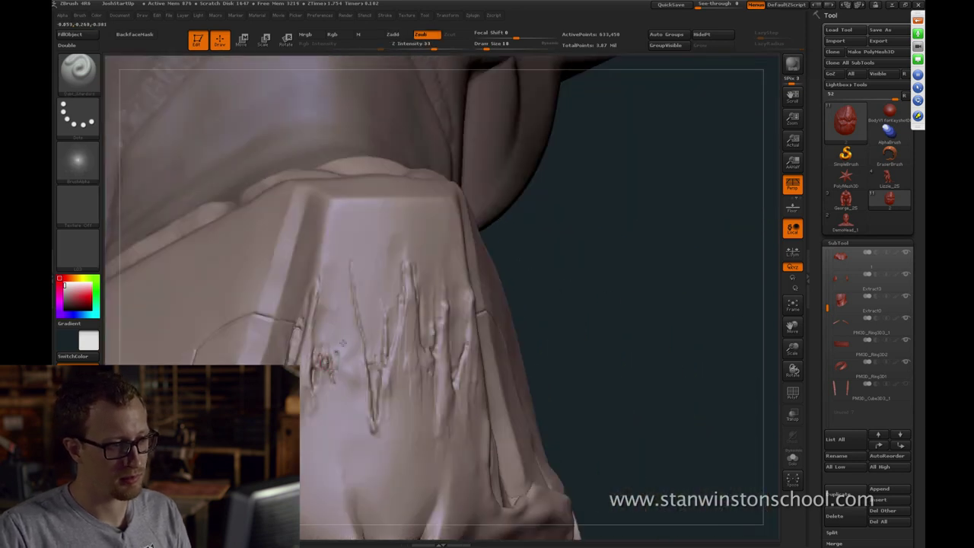
left_click_drag(561, 309, 517, 302)
key("b")
key("c")
key("b")
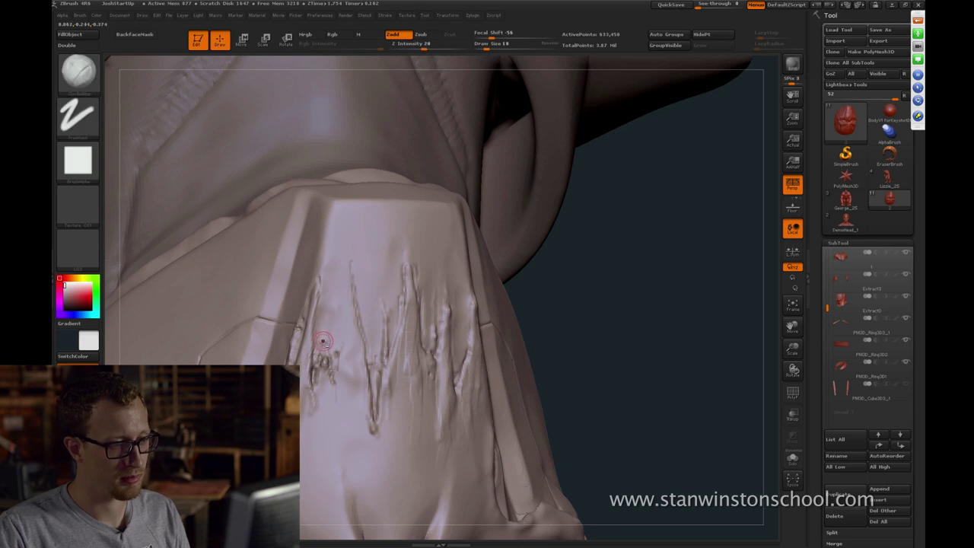
key("ctrl+z")
key("bracketright")
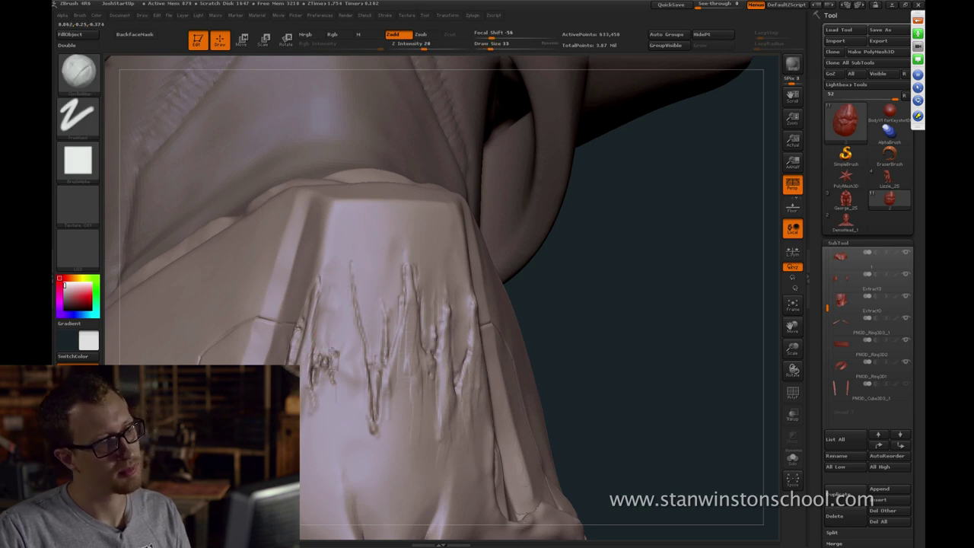
left_click_drag(332, 351, 336, 359)
Flatten the surface between the pitted outer tooth and the long groove with hPolish at Z Intensity 37, raising the draw size to 44
key("b")
key("h")
key("p")
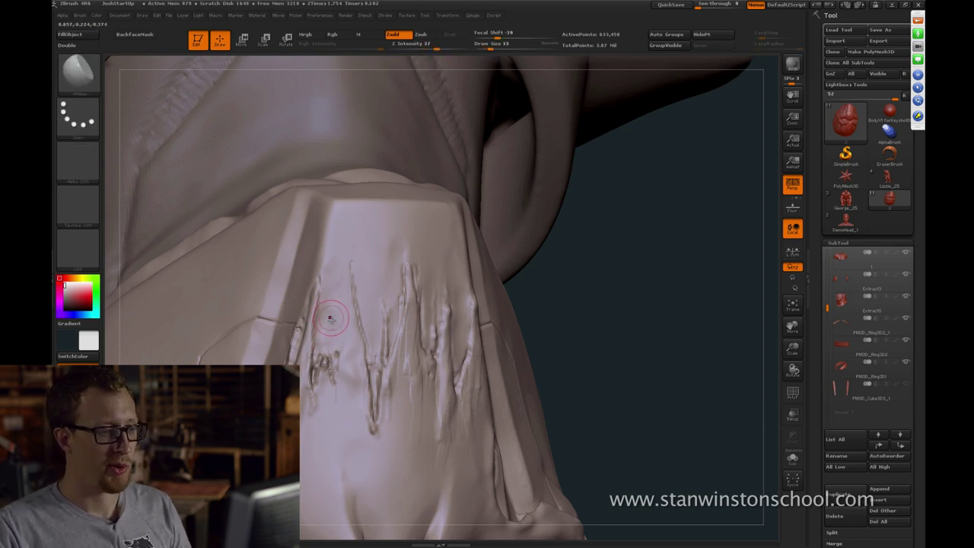
key("ctrl")
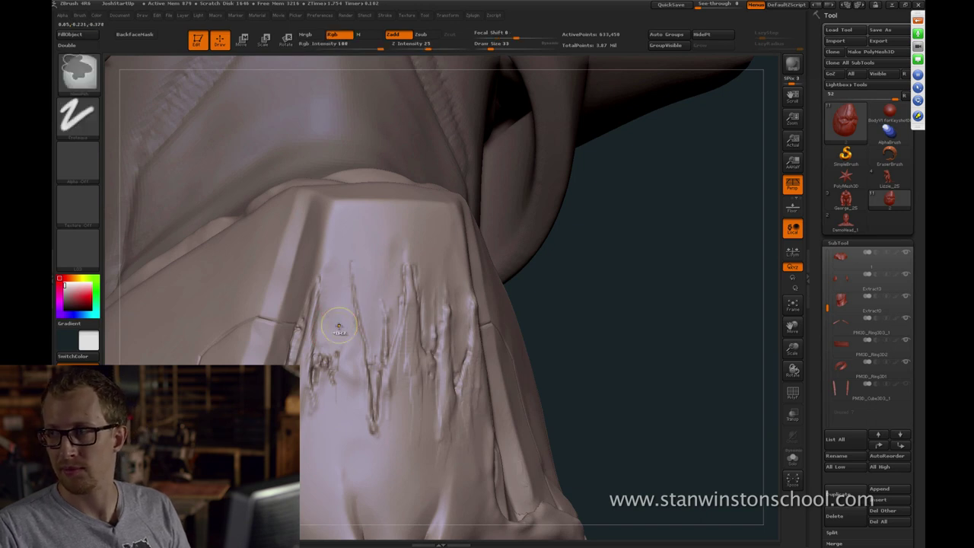
key("b")
key("s")
key("t")
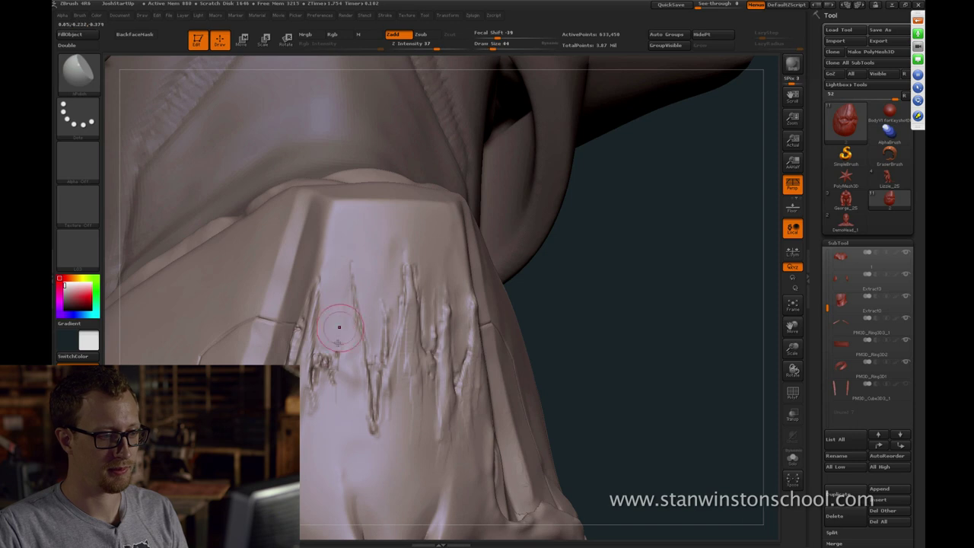
Recut the long groove between the middle and outer teeth with Dam_Standard at draw size 14
key("b")
key("d")
key("s")
key("s")
left_click_drag(346, 318, 342, 318)
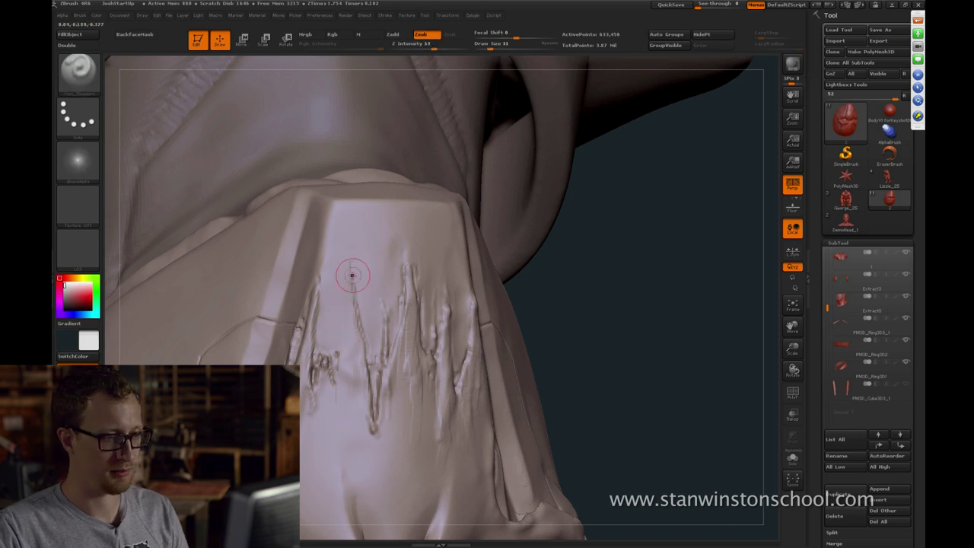
left_click_drag(353, 275, 361, 372)
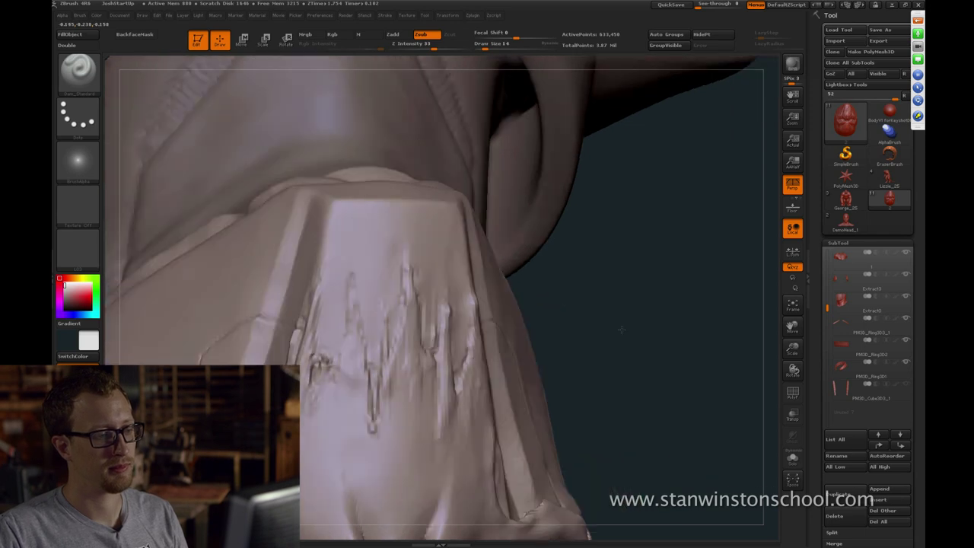
Smooth the rough pits on the outer tooth and refine its creases with Dam_Standard at draw size 17
left_click_drag(622, 330, 636, 333)
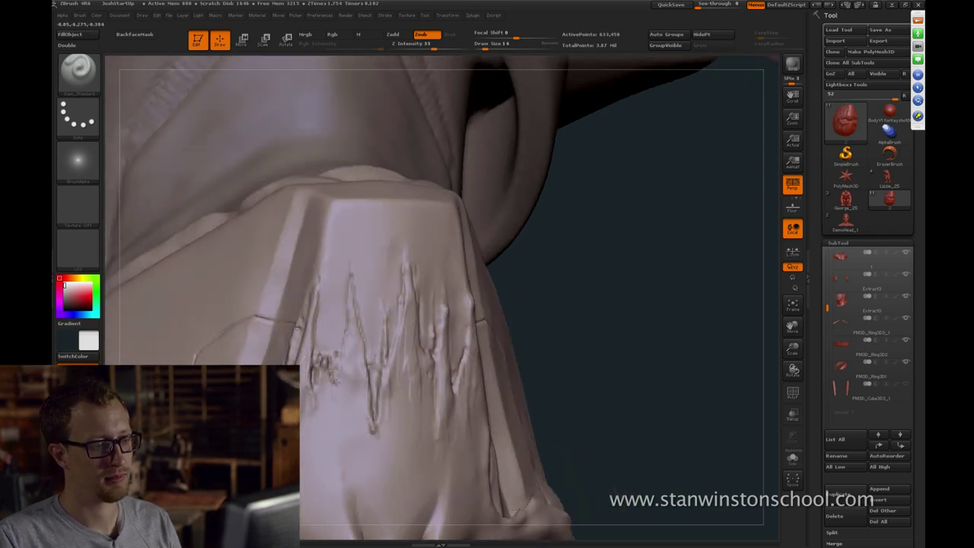
left_click_drag(336, 375, 340, 359, "shift")
key("]")
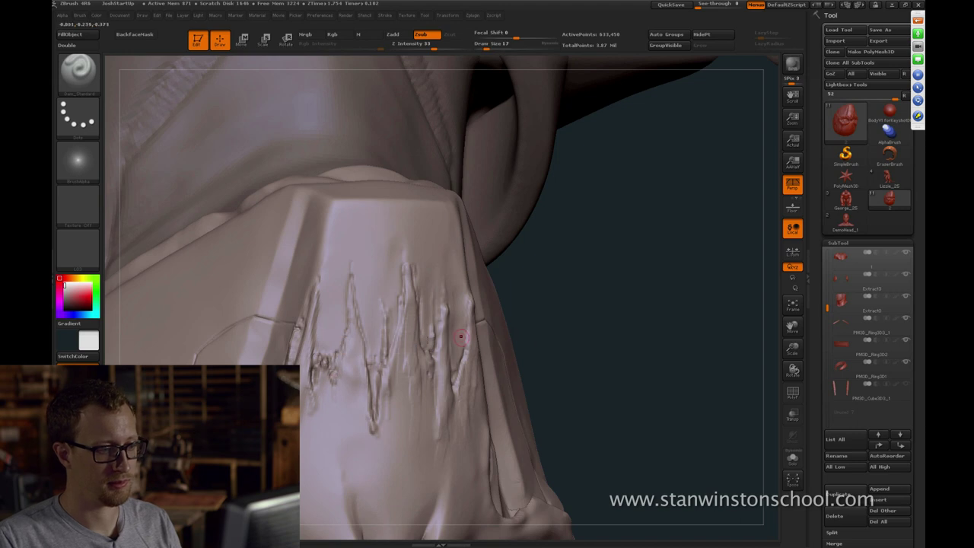
Refine the outer tooth grooves with ClayBuildup, then recut them with Dam_Standard at draw size 17
left_click_drag(641, 322, 544, 220)
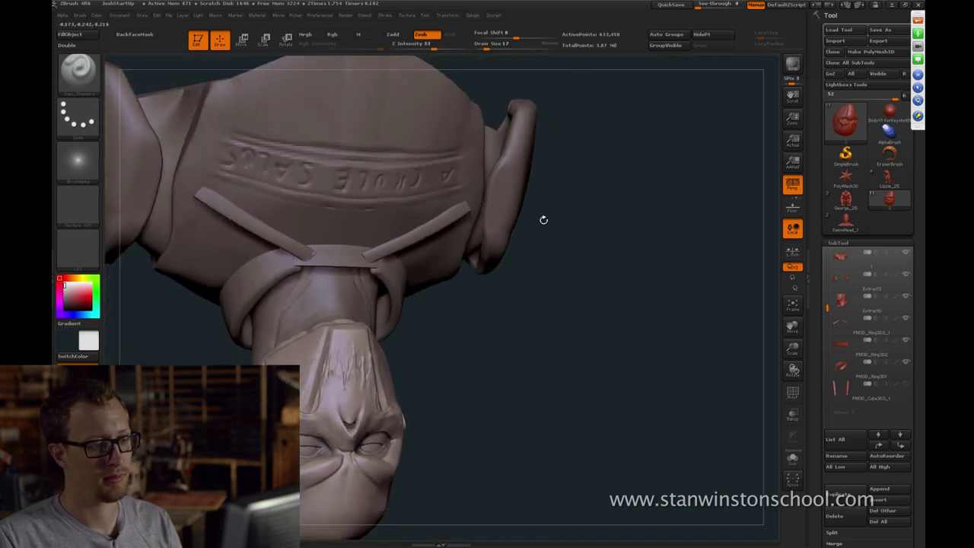
left_click_drag(567, 325, 490, 314)
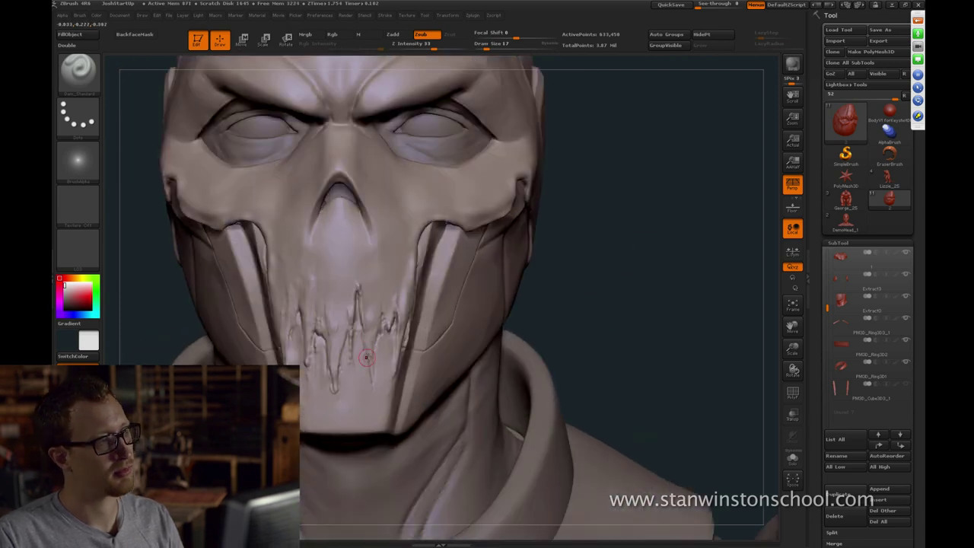
key("2")
key("3")
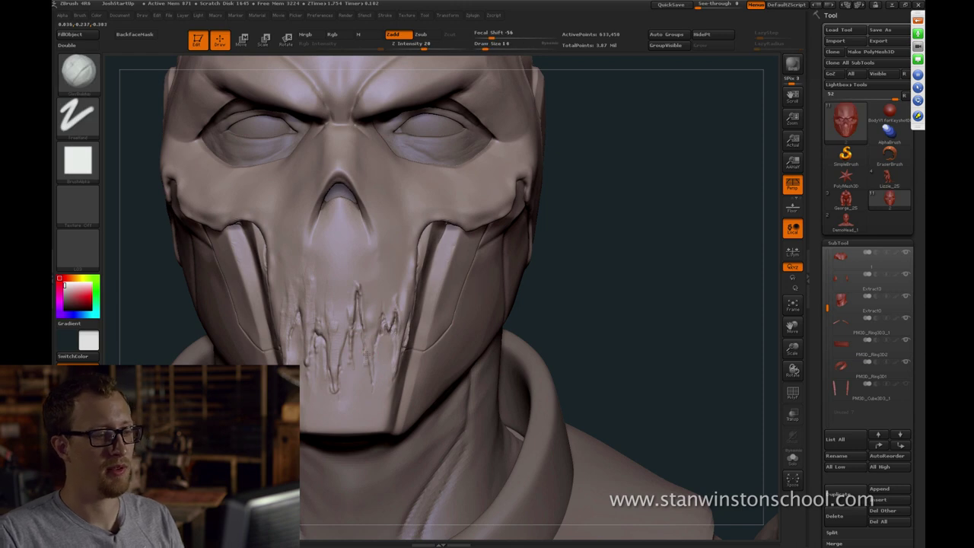
key("shift")
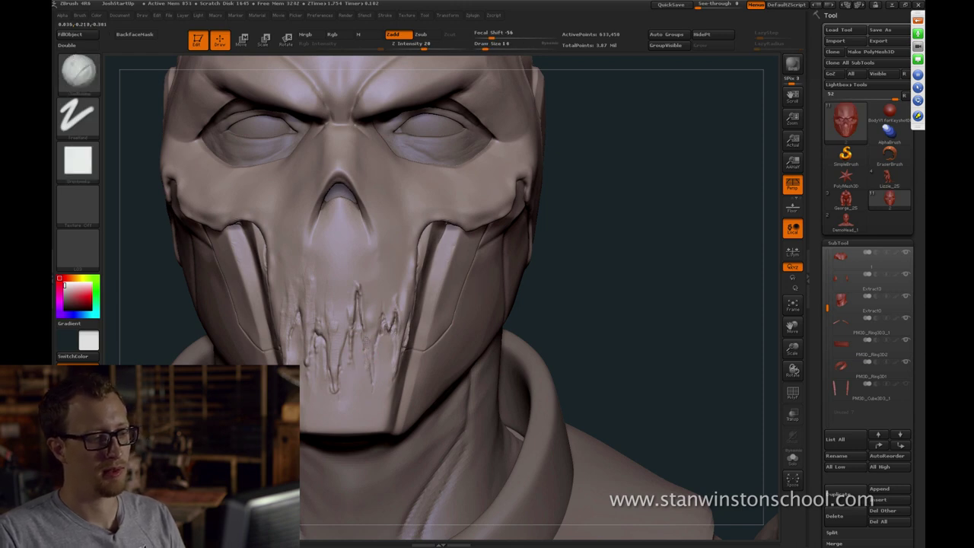
key("b")
key("d")
key("s")
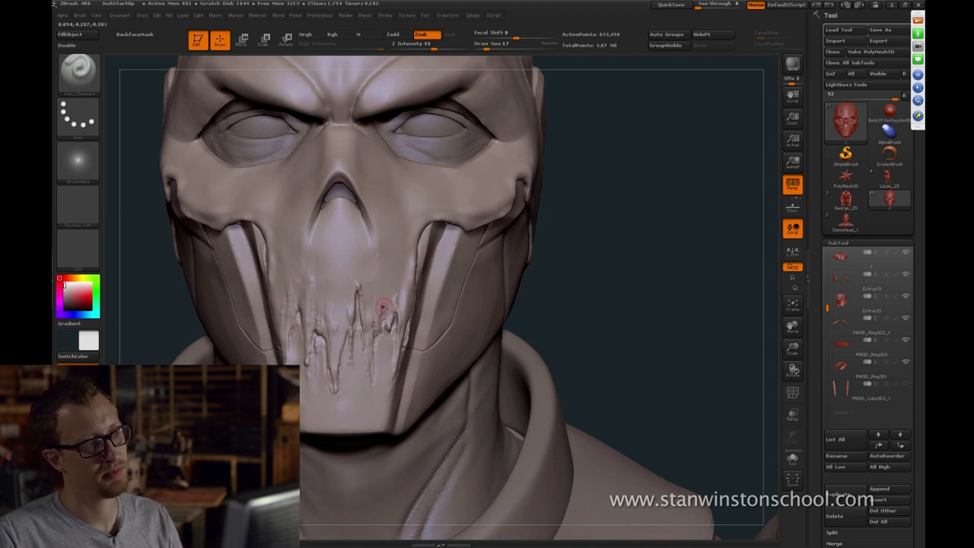
Build up the surface around the pitted outer tooth with ClayBuildup at Z Intensity 20, raising the draw size to 22
key("b")
key("c")
key("b")
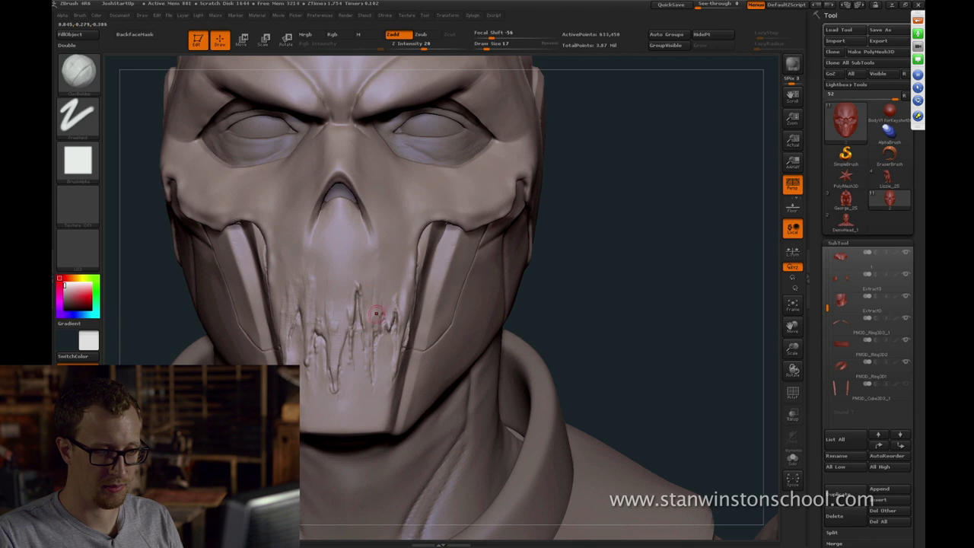
key("bracketright")
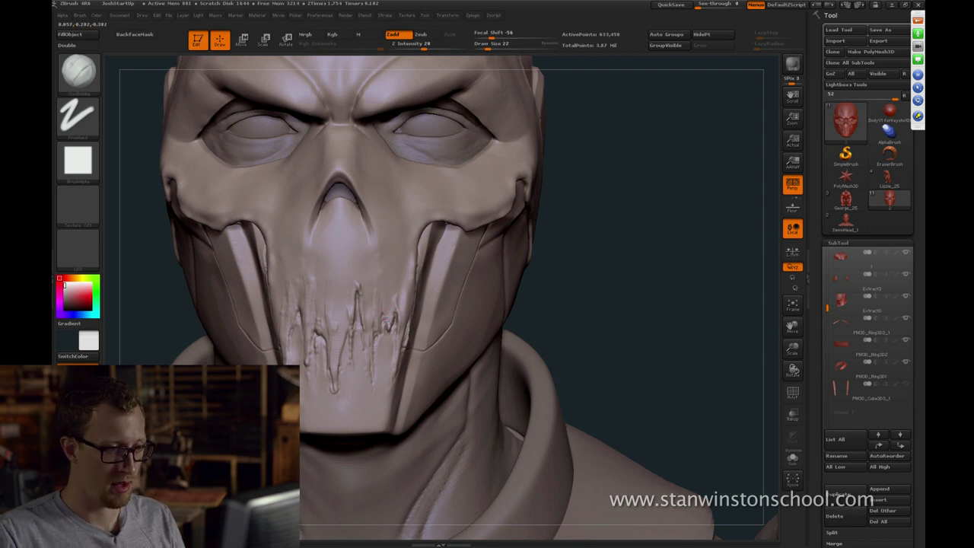
Cut a fine crease into the pitted area of the outer tooth with Dam_Standard at draw size 8
mouse_move(585, 294)
left_mouse_down()
mouse_move(566, 294)
mouse_move(566, 307)
mouse_move(547, 303)
left_mouse_up()
key("b")
key("d")
key("s")
key("s")
left_click(387, 332)
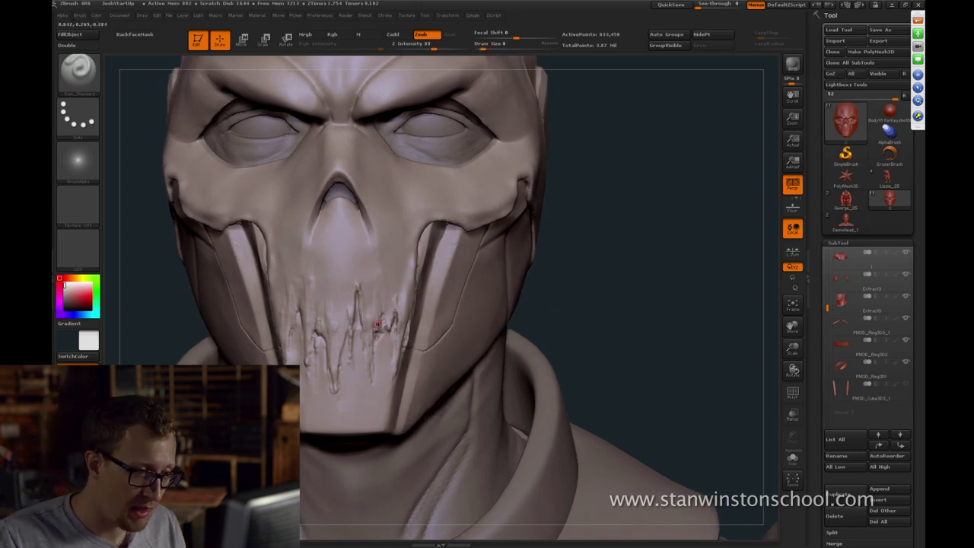
Smooth the grooves around the pitted outer tooth, raising the draw size to 20
key("]")
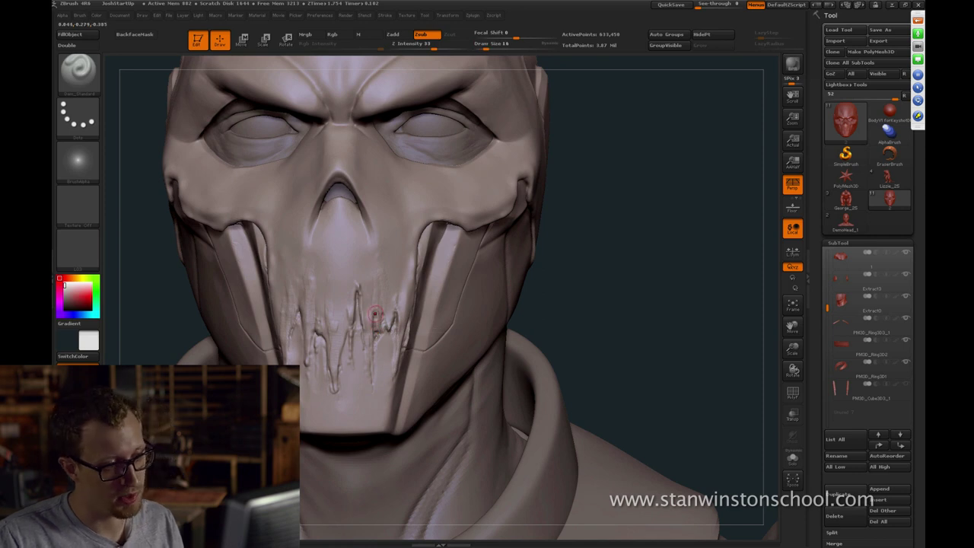
left_click_drag(557, 297, 565, 296)
left_click_drag(389, 311, 388, 323, "shift")
key("]")
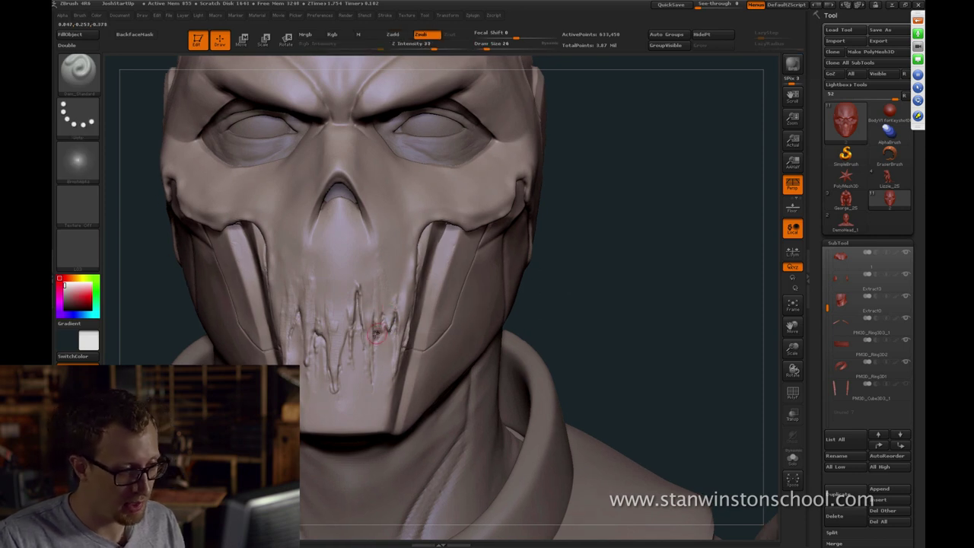
left_click_drag(376, 356, 375, 343, "shift")
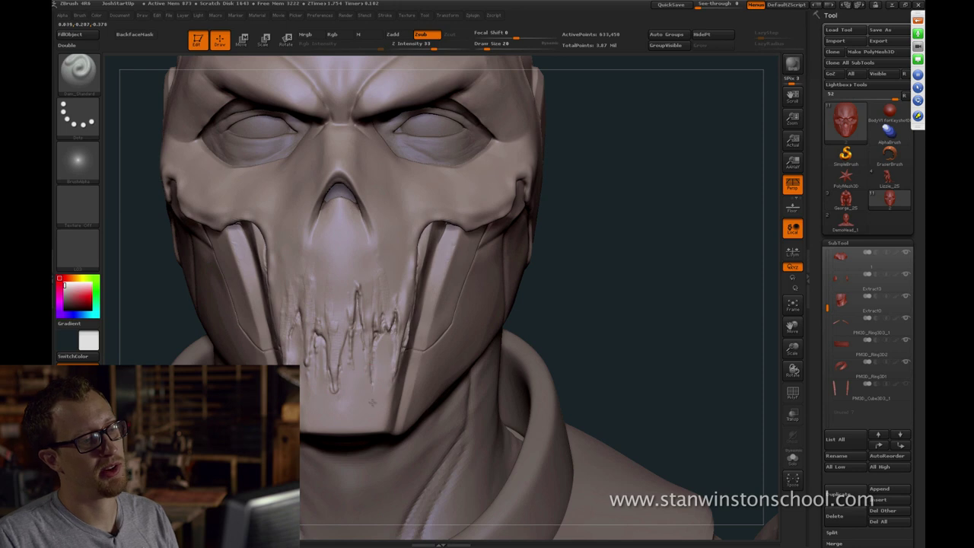
key("shift")
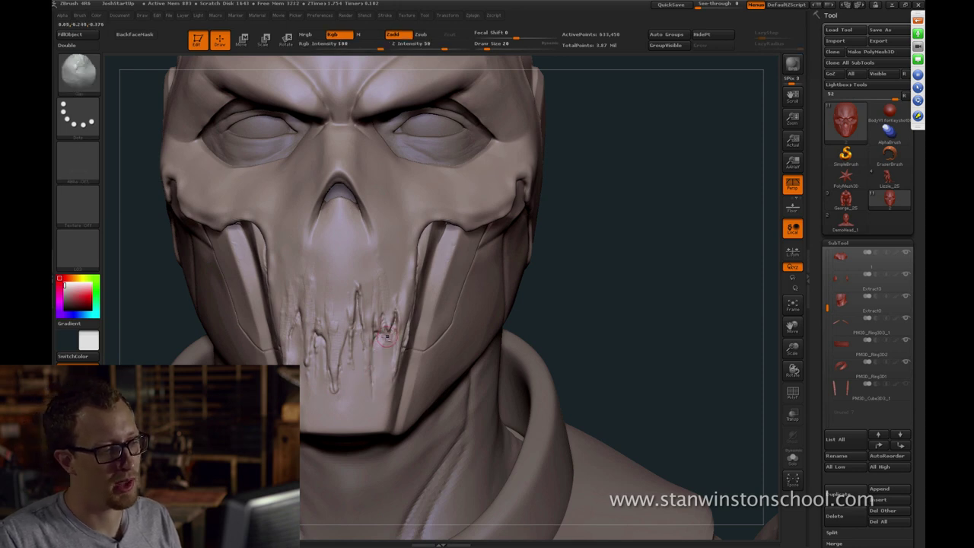
key("shift")
Recut the middle tooth grooves with Dam_Standard at draw size 14 and build up beside them with ClayBuildup at draw size 17
key("b")
key("d")
key("s")
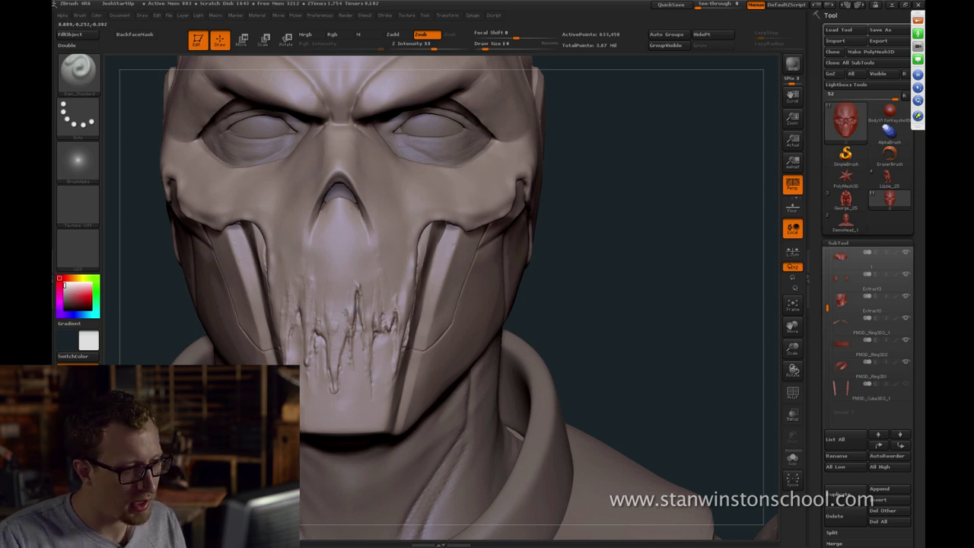
key("b")
key("c")
key("b")
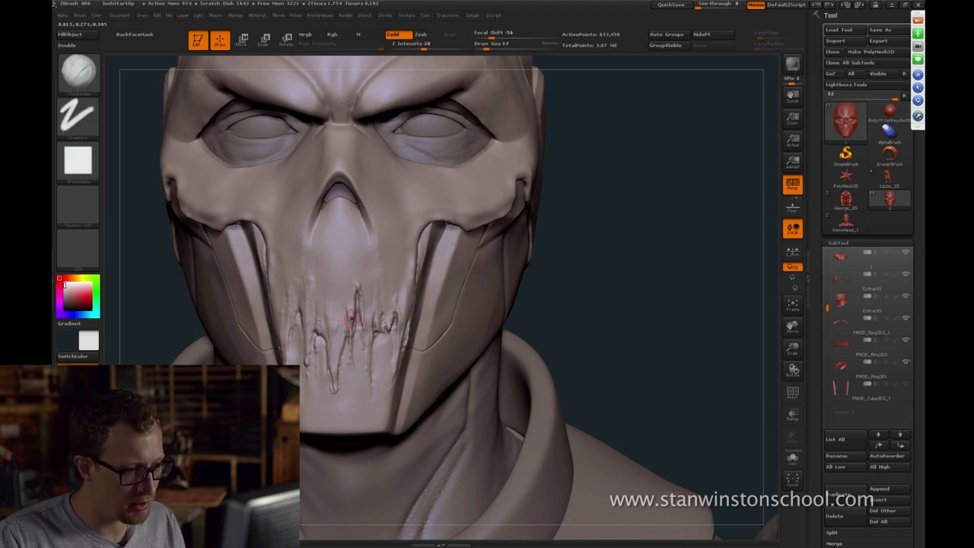
mouse_move(593, 293)
left_mouse_down()
mouse_move(567, 266)
mouse_move(590, 304)
left_mouse_up()
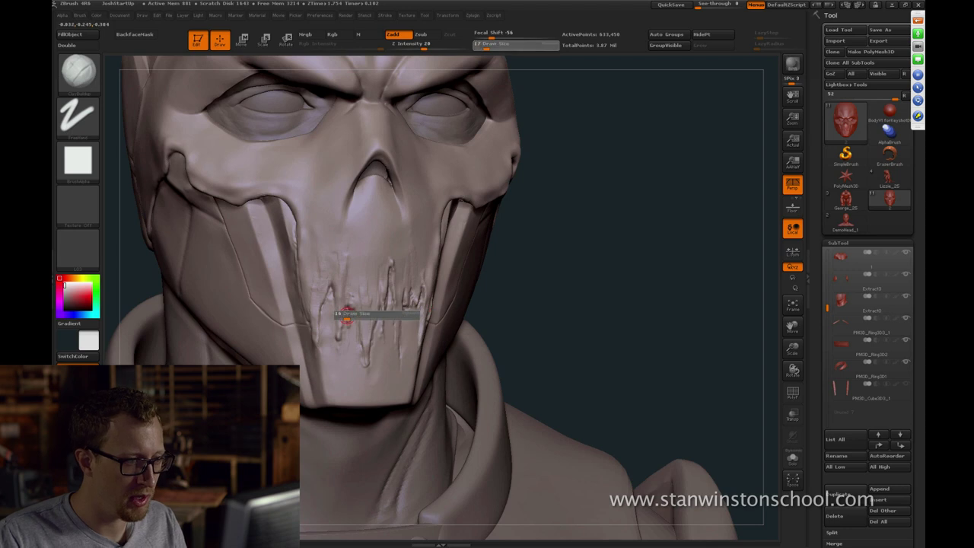
Sharpen the tooth creases on the opposite side of the mask with Dam_Standard at draw size 11, undoing one stroke and smoothing lightly
key("b")
key("d")
key("s")
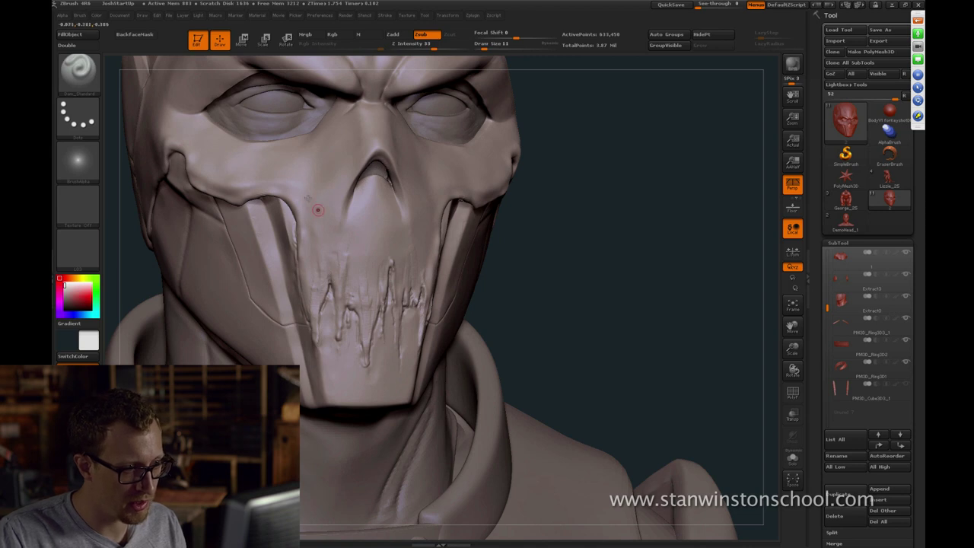
left_click_drag(615, 348, 545, 295)
left_click_drag(457, 302, 487, 290)
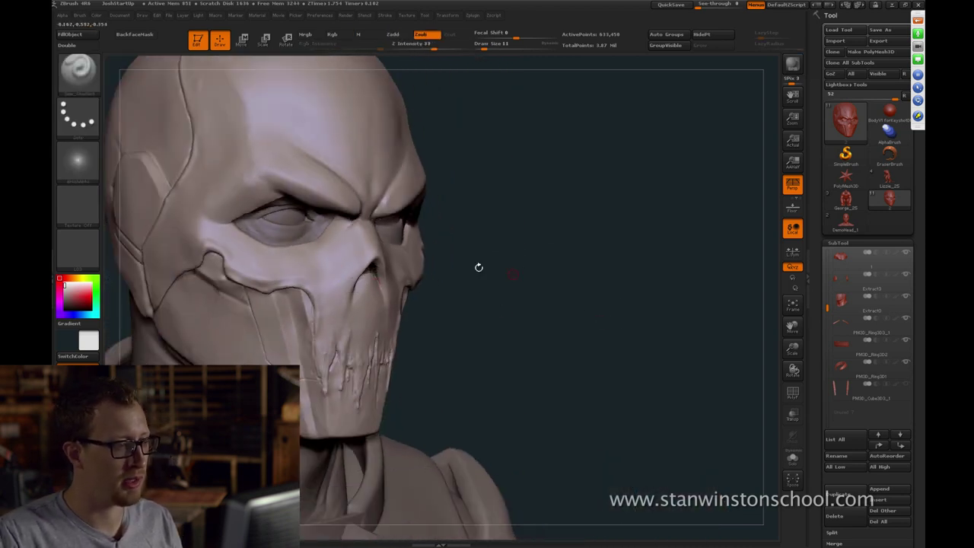
key("ctrl+z")
left_click_drag(512, 284, 531, 332, "ctrl")
mouse_move(624, 301)
left_mouse_down()
mouse_move(527, 301)
mouse_move(513, 310)
mouse_move(617, 245)
mouse_move(656, 245)
left_mouse_up()
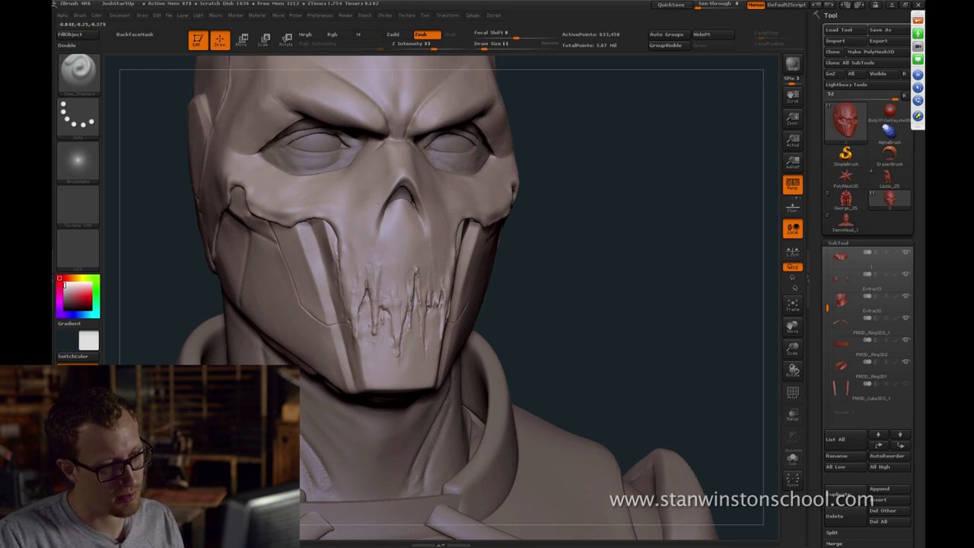
key("shift")
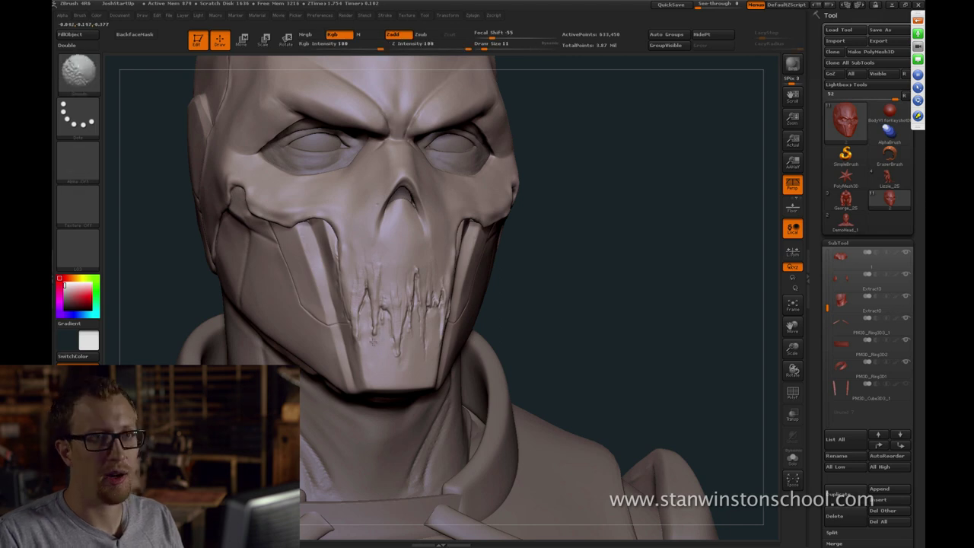
left_click_drag(545, 310, 504, 311)
Switch to the Standard brush and set it to paint colour only, with Rgb on and Zadd off
key("b")
key("c")
key("l")
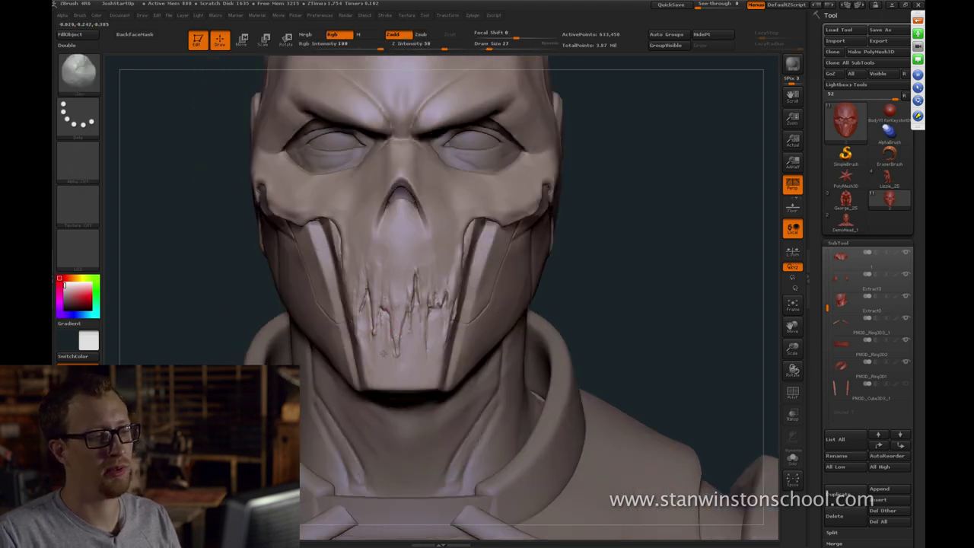
mouse_move(576, 311)
left_mouse_down("alt")
mouse_move(565, 210)
mouse_move(592, 296)
mouse_move(602, 235)
mouse_move(533, 230)
left_mouse_up("alt")
key("b")
key("s")
key("t")
left_click(79, 74)
left_click(87, 164)
left_click(120, 168)
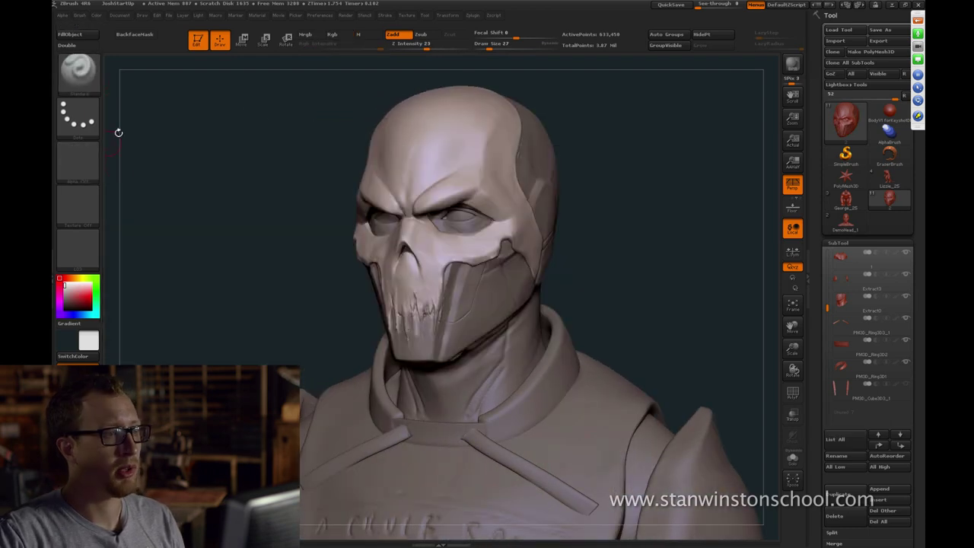
left_click(341, 36)
left_click(393, 37)
Paint the mask's jaw panels and mouth area a darker gray with an enlarged Standard brush
left_click_drag(248, 118, 200, 198, "alt")
key("c")
mouse_move(628, 287)
left_mouse_down()
mouse_move(647, 270)
mouse_move(630, 320)
mouse_move(654, 324)
left_mouse_up()
key("s")
left_click_drag(287, 301, 296, 302)
mouse_move(267, 298)
left_mouse_down()
mouse_move(380, 295)
mouse_move(265, 284)
mouse_move(263, 263)
mouse_move(350, 354)
left_mouse_up()
mouse_move(578, 316)
left_mouse_down()
mouse_move(530, 326)
mouse_move(541, 250)
mouse_move(483, 248)
mouse_move(562, 252)
mouse_move(459, 276)
left_mouse_up()
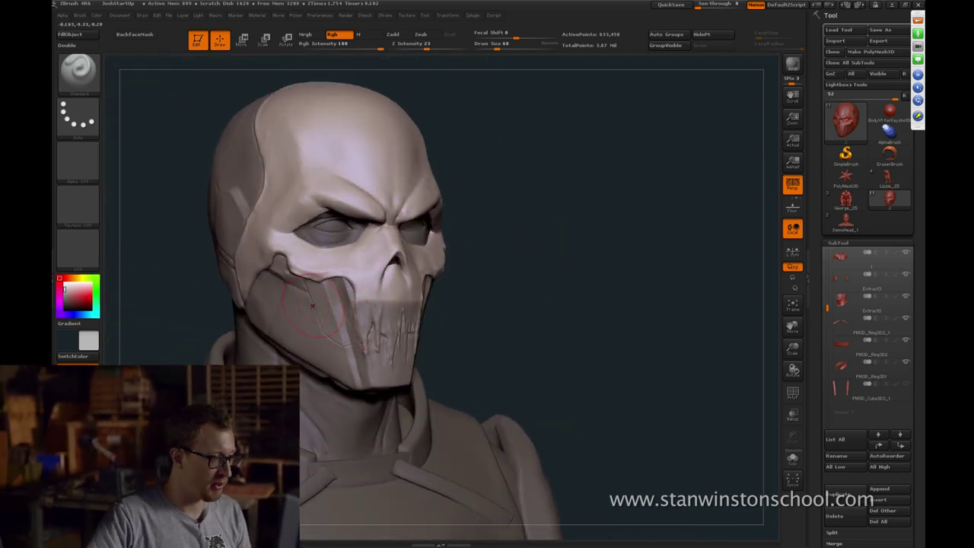
Fill the whole head with gray and paint white over the mask's brow, nose and cheeks
left_click(67, 284)
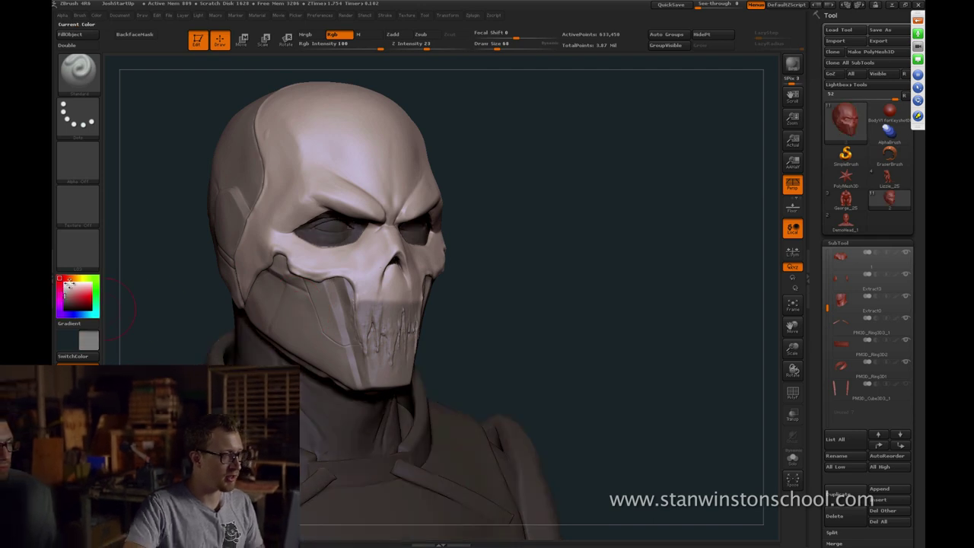
left_click(70, 35)
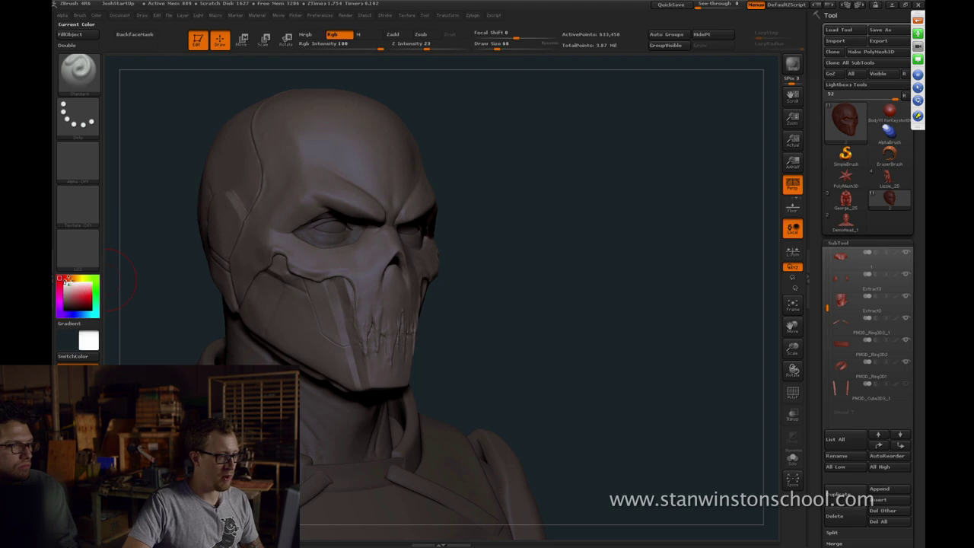
mouse_move(525, 170)
left_mouse_down()
mouse_move(381, 180)
mouse_move(323, 194)
mouse_move(311, 213)
left_mouse_up()
left_click_drag(525, 156, 662, 159)
key("s")
left_click(450, 174)
mouse_move(282, 212)
left_mouse_down()
mouse_move(290, 198)
mouse_move(289, 210)
mouse_move(370, 268)
left_mouse_up()
key("s")
left_click(306, 200)
mouse_move(515, 270)
left_mouse_down("alt")
mouse_move(549, 288)
mouse_move(539, 211)
mouse_move(548, 246)
mouse_move(643, 266)
mouse_move(472, 240)
mouse_move(509, 276)
mouse_move(649, 249)
left_mouse_up("alt")
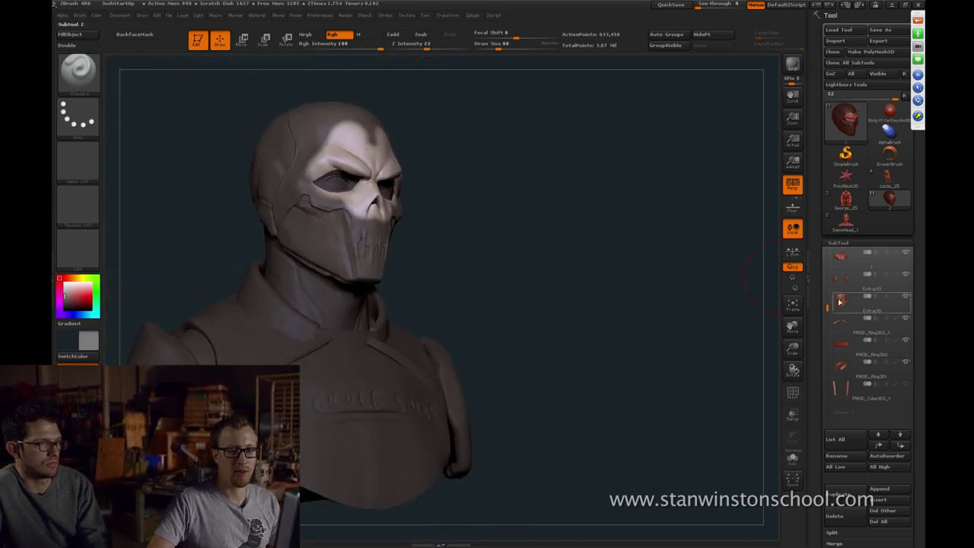
Fill all visible subtools with the current gray using SubTool Master's Fill with the Color option
left_click_drag(827, 306, 822, 243)
left_click(472, 16)
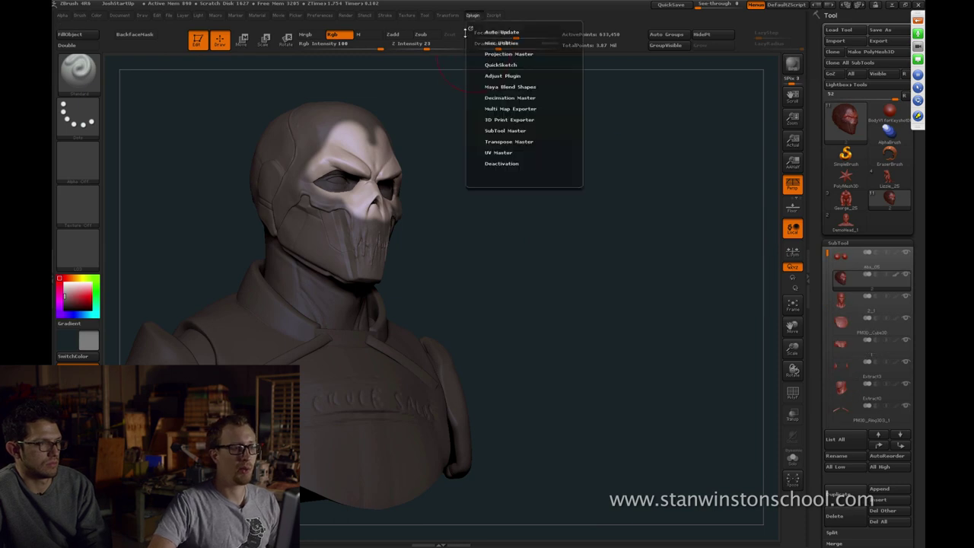
left_click(503, 131)
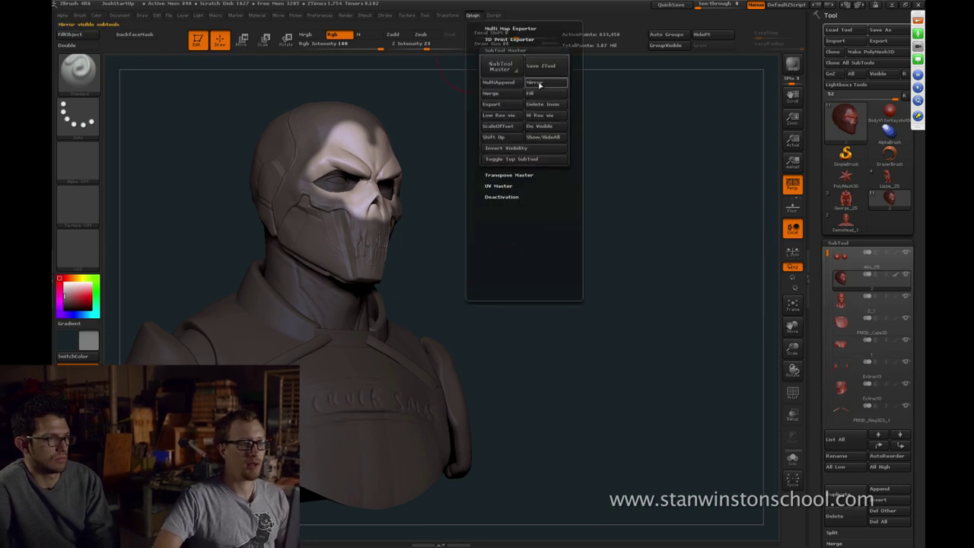
left_click(546, 92)
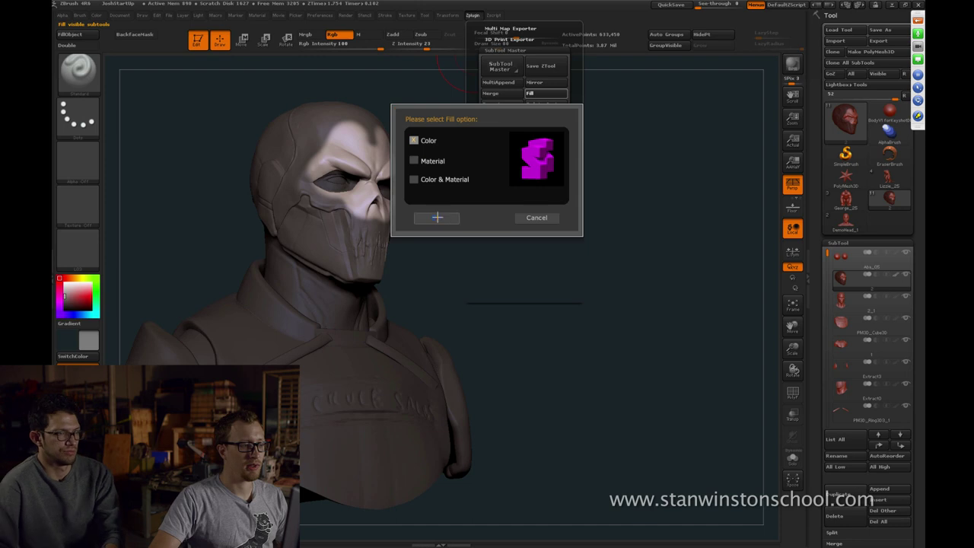
left_click(435, 218)
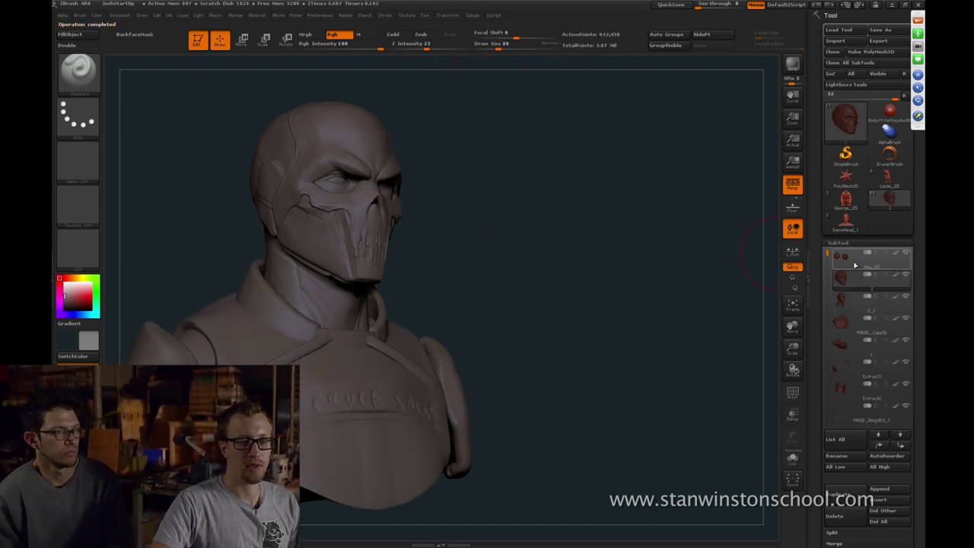
Choose a near-white colour and paint a light patch above the brows on the gray mask
left_click_drag(543, 184, 540, 229, "alt")
key("v")
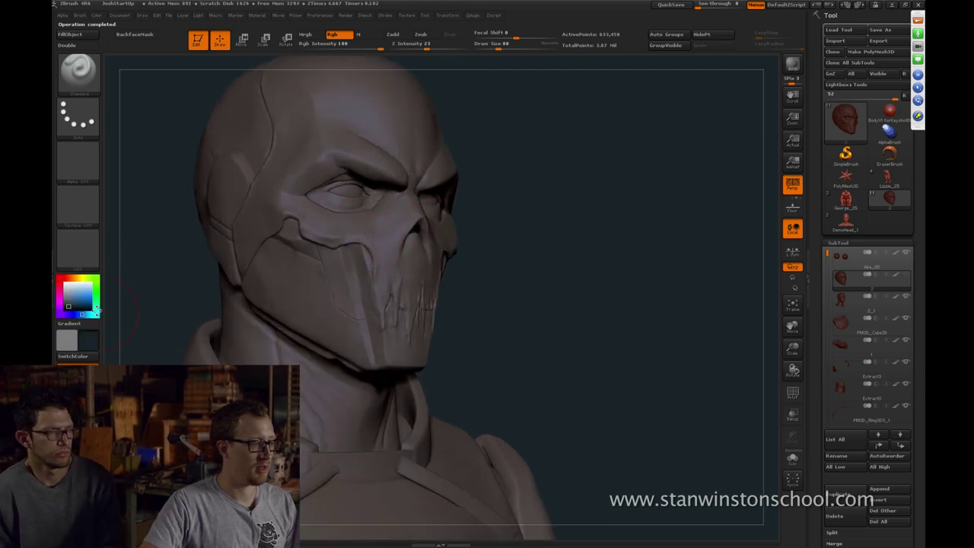
left_click(65, 288)
left_click(378, 145)
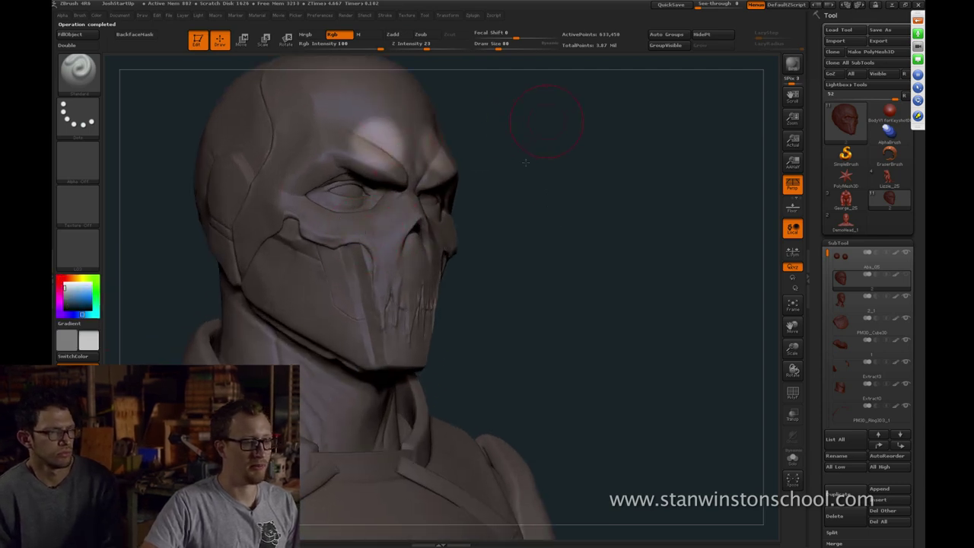
left_click_drag(551, 140, 547, 194, "alt")
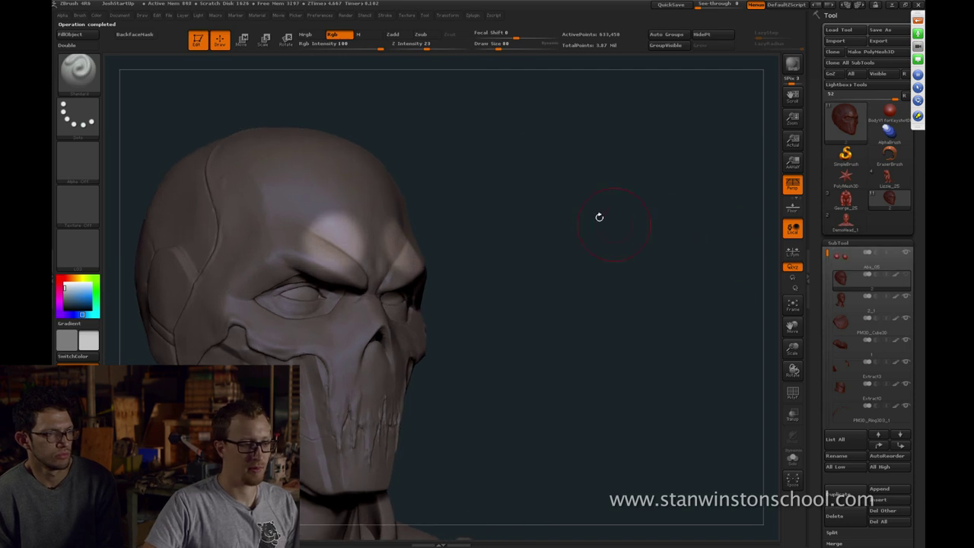
left_click_drag(598, 216, 632, 226)
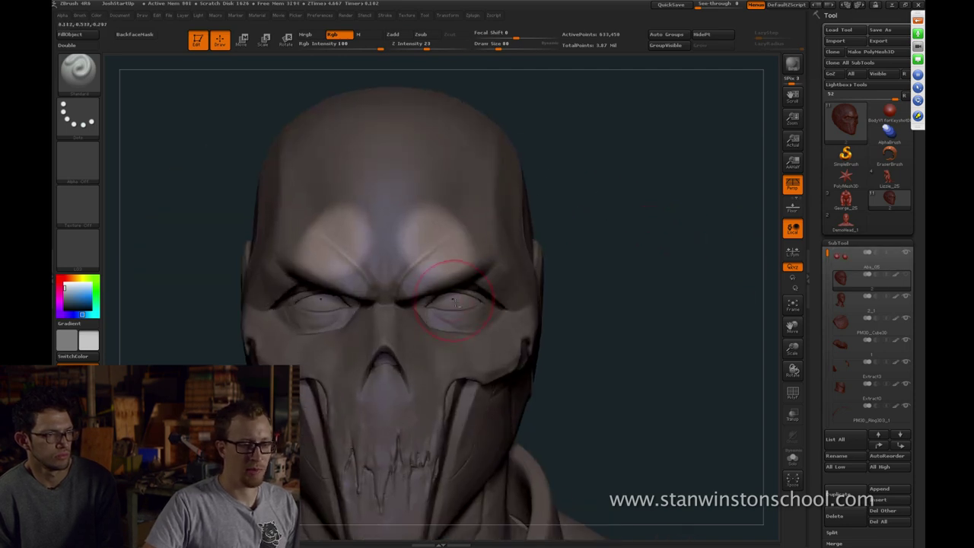
Select the eyeballs subtool beneath the mask and fill it with the current near-white colour
left_click(853, 261)
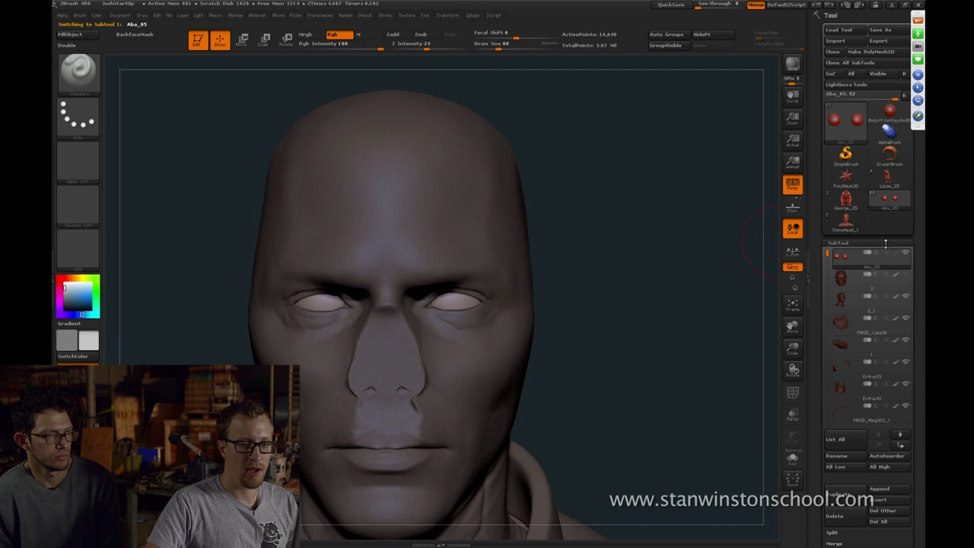
left_click(903, 276)
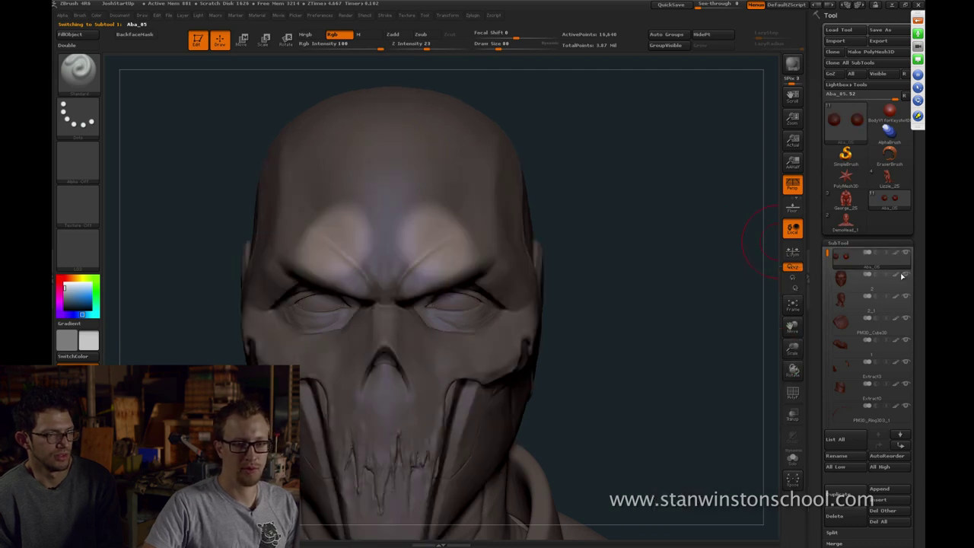
mouse_move(632, 253)
left_mouse_down()
mouse_move(600, 244)
mouse_move(657, 224)
mouse_move(681, 235)
mouse_move(669, 221)
mouse_move(698, 230)
mouse_move(681, 239)
mouse_move(716, 234)
mouse_move(631, 218)
mouse_move(620, 226)
mouse_move(642, 220)
mouse_move(758, 250)
left_mouse_up()
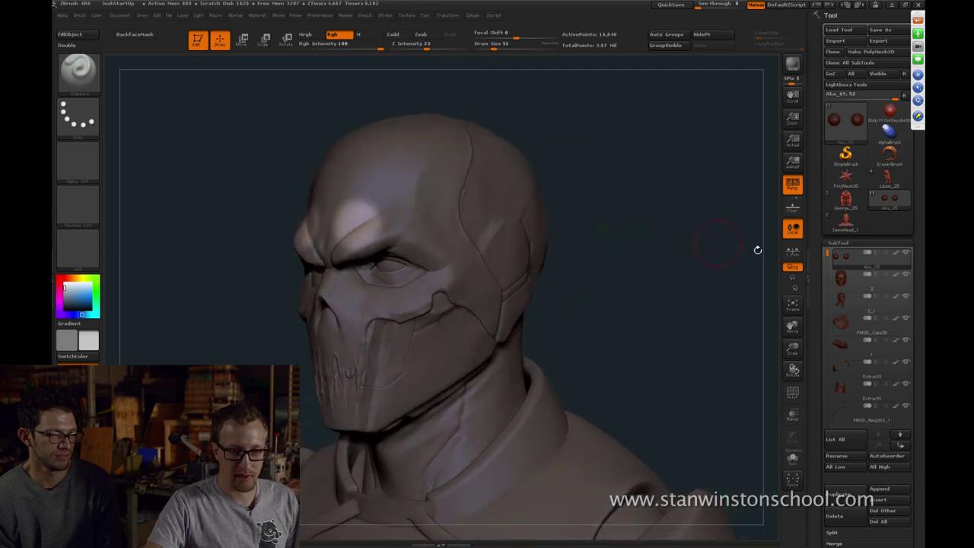
left_click_drag(655, 261, 628, 270)
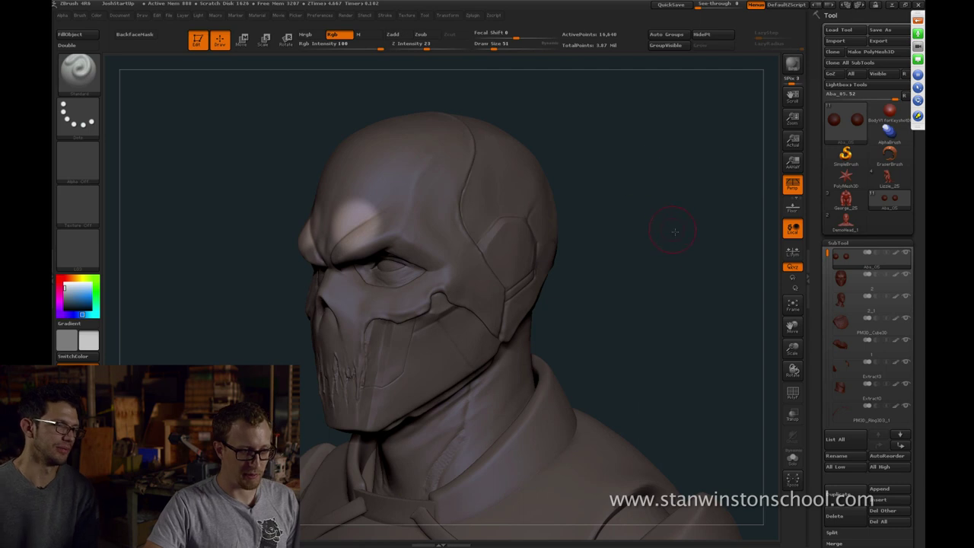
mouse_move(675, 231)
left_mouse_down()
mouse_move(611, 231)
mouse_move(622, 236)
mouse_move(605, 216)
mouse_move(646, 215)
mouse_move(659, 235)
left_mouse_up()
mouse_move(845, 287)
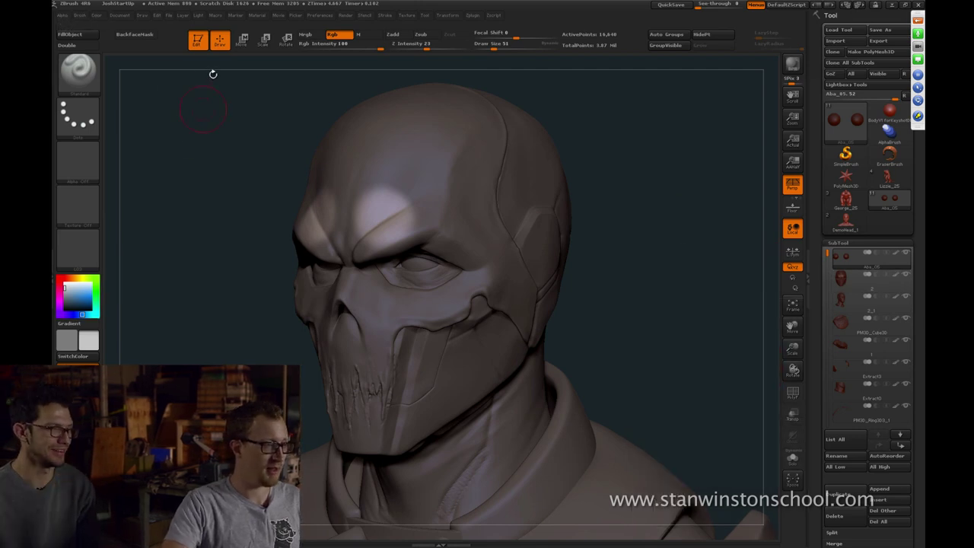
left_click_drag(213, 74, 130, 45)
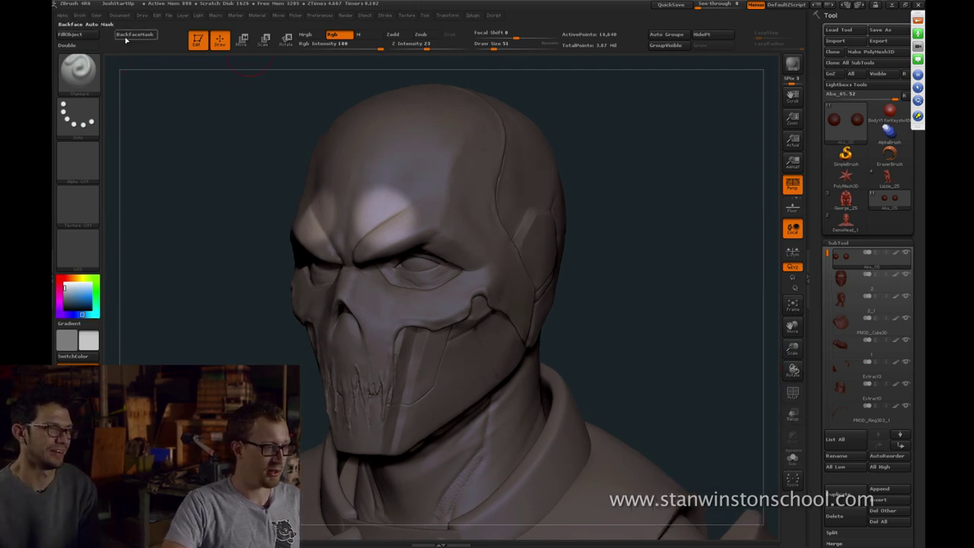
left_click_drag(652, 255, 757, 257, "shift")
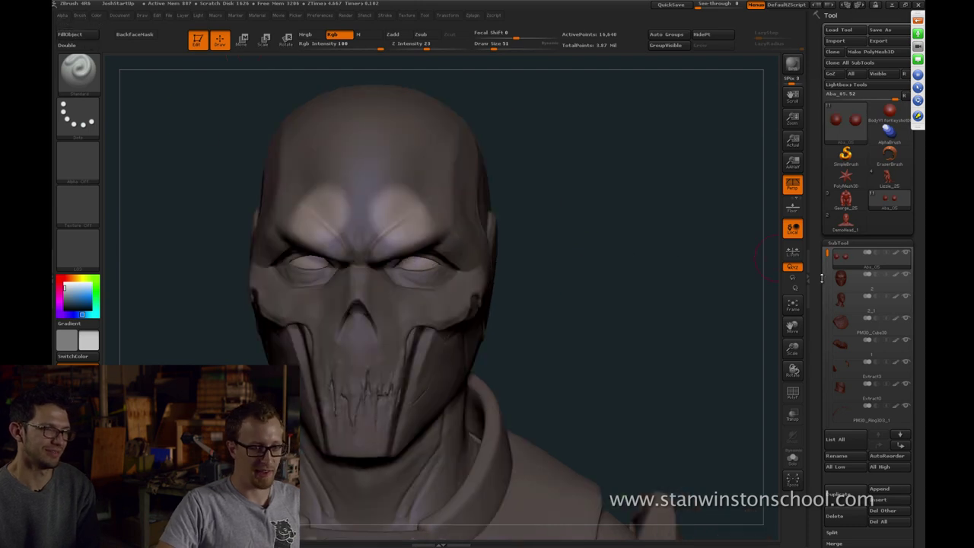
Reselect the mask subtool and paint the brow centre and forehead near-white, using a larger brush for the forehead
left_click_drag(684, 256, 602, 234, "alt")
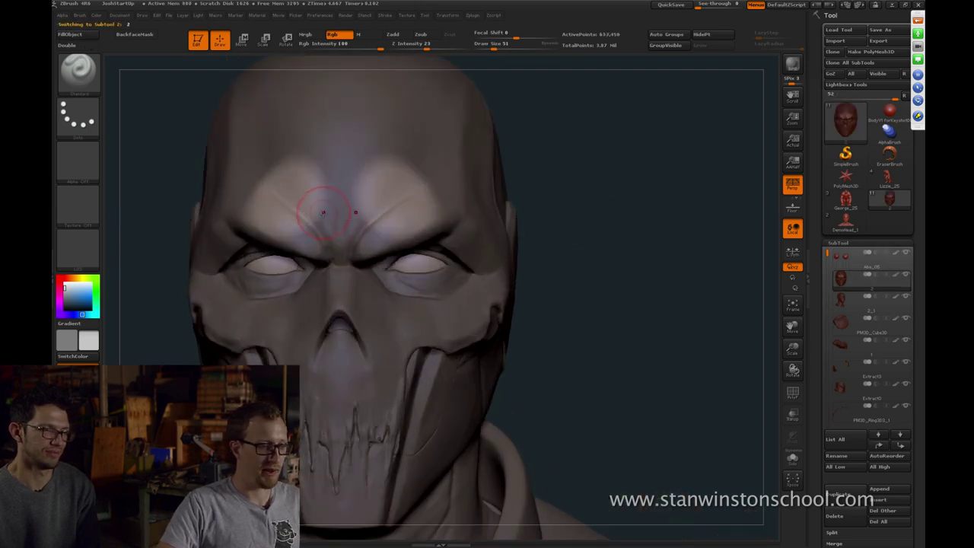
mouse_move(392, 228)
left_mouse_down()
mouse_move(342, 232)
mouse_move(342, 187)
left_mouse_up()
left_click_drag(605, 295, 647, 312, "alt")
key("s")
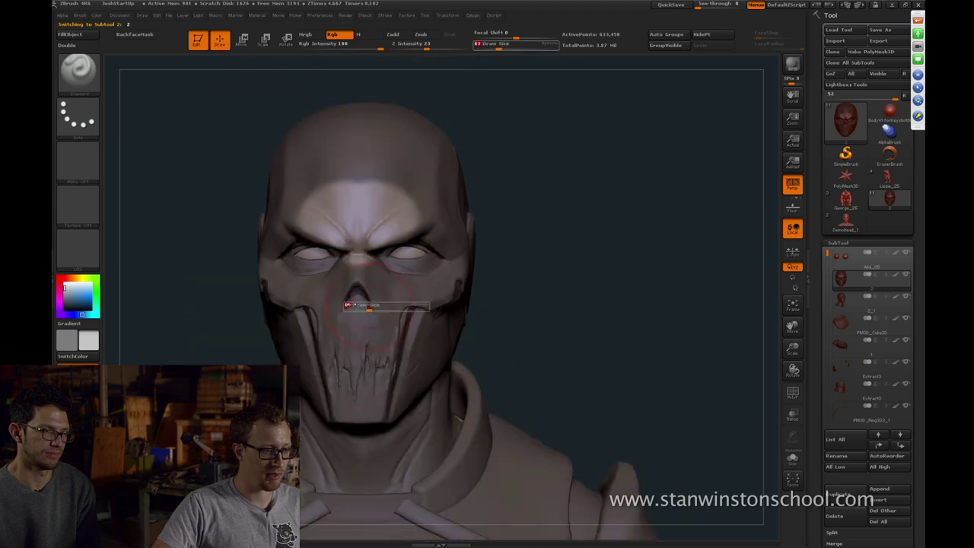
mouse_move(368, 306)
left_mouse_down()
mouse_move(351, 307)
mouse_move(370, 281)
mouse_move(381, 296)
mouse_move(390, 288)
left_mouse_up()
key("s")
left_click_drag(387, 187, 442, 145)
mouse_move(502, 153)
left_mouse_down()
mouse_move(557, 178)
mouse_move(542, 184)
left_mouse_up()
Extend the near-white paint over the mask's nose bridge and the rest of the forehead up to the crown
mouse_move(361, 247)
left_mouse_down()
mouse_move(316, 201)
mouse_move(332, 169)
left_mouse_up()
left_click_drag(495, 179, 505, 216)
key("s")
left_click_drag(505, 216, 502, 215)
mouse_move(404, 255)
left_mouse_down()
mouse_move(394, 199)
mouse_move(373, 186)
left_mouse_up()
left_click_drag(483, 156, 529, 171)
left_click_drag(519, 353, 537, 282, "alt")
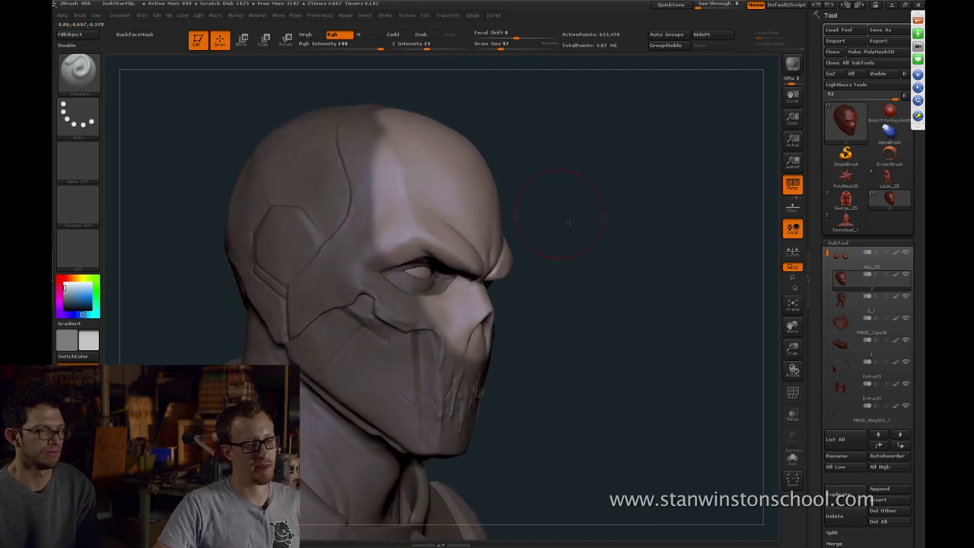
Paint a near-white edge along the curved head seam at the crown with a smaller brush
left_click_drag(562, 111, 602, 276, "alt")
mouse_move(574, 248)
left_mouse_down()
mouse_move(592, 261)
mouse_move(588, 282)
left_mouse_up()
key("s")
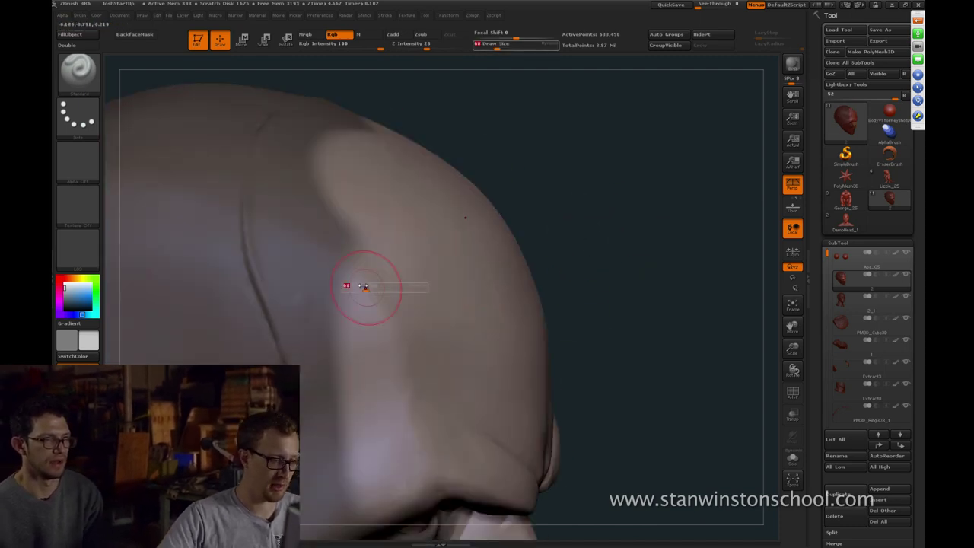
left_click_drag(368, 287, 352, 287)
mouse_move(309, 337)
left_mouse_down()
mouse_move(267, 260)
mouse_move(282, 291)
left_mouse_up()
key("s")
mouse_move(297, 316)
left_mouse_down()
mouse_move(269, 260)
mouse_move(263, 199)
left_mouse_up()
key("ctrl+z")
key("s")
mouse_move(473, 81)
left_mouse_down("alt")
mouse_move(483, 145)
mouse_move(304, 262)
mouse_move(272, 228)
mouse_move(285, 190)
mouse_move(373, 118)
mouse_move(380, 123)
left_mouse_up("alt")
Fill the gray gap between the head seam and the forehead with near-white, working down to the temple
key("s")
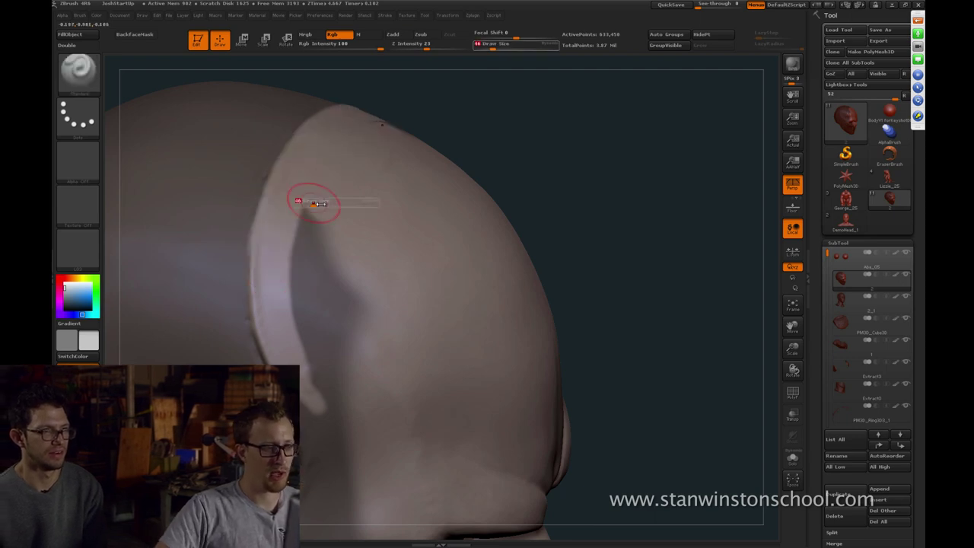
left_click(322, 204)
mouse_move(320, 228)
left_mouse_down()
mouse_move(323, 369)
mouse_move(335, 400)
left_mouse_up()
key("ctrl+z")
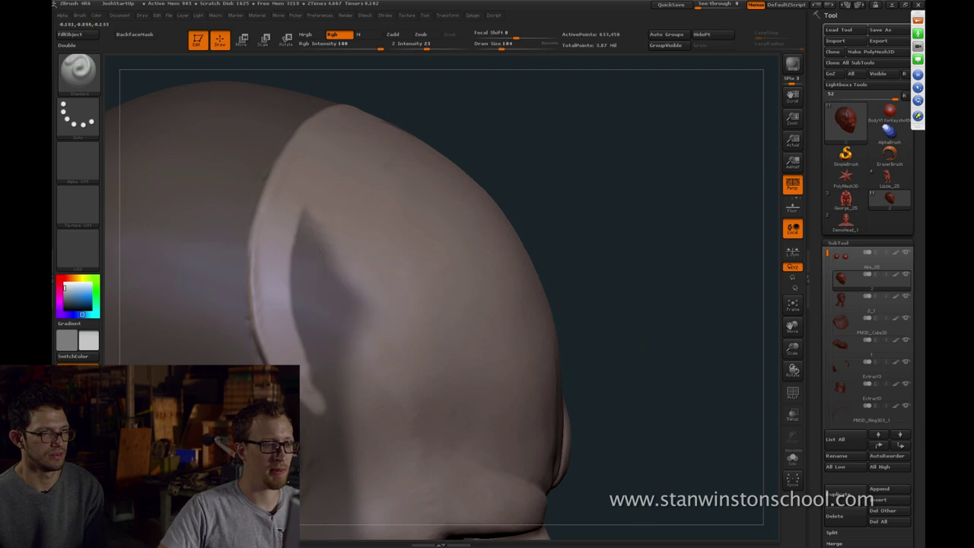
left_click_drag(325, 245, 340, 373)
left_click_drag(647, 327, 647, 198)
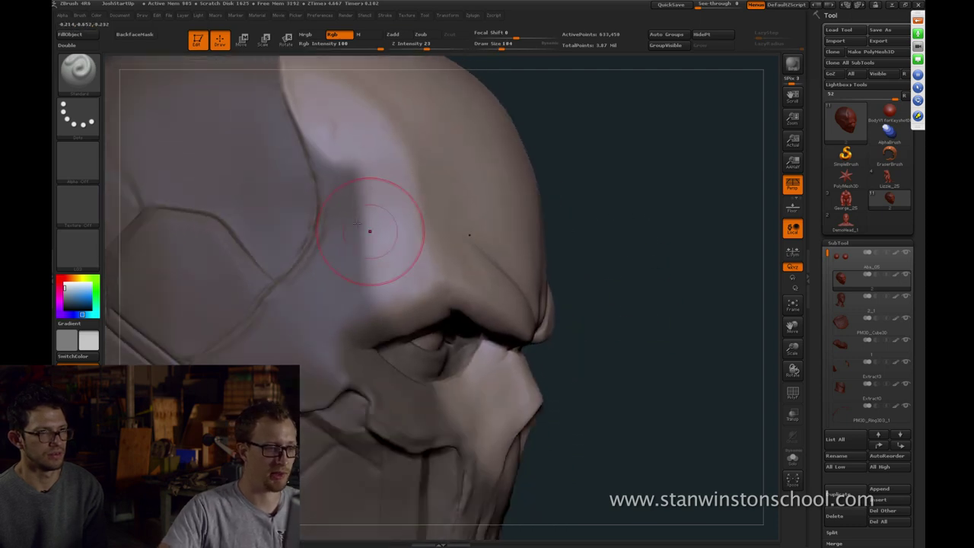
key("s")
left_click(325, 136)
left_click_drag(321, 135, 370, 283)
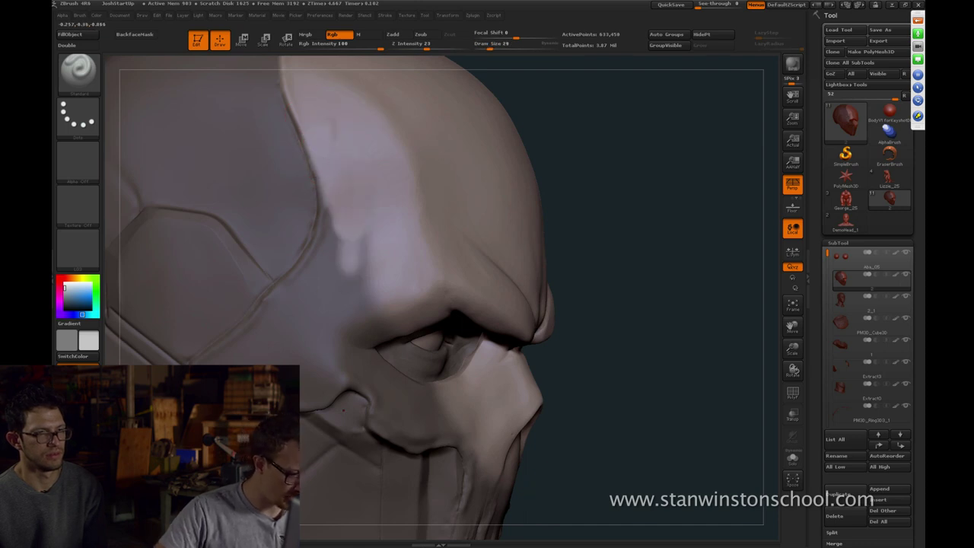
Trace the seam beside the hexagonal ear panel in near-white with a fine brush
left_click_drag(554, 397, 492, 393)
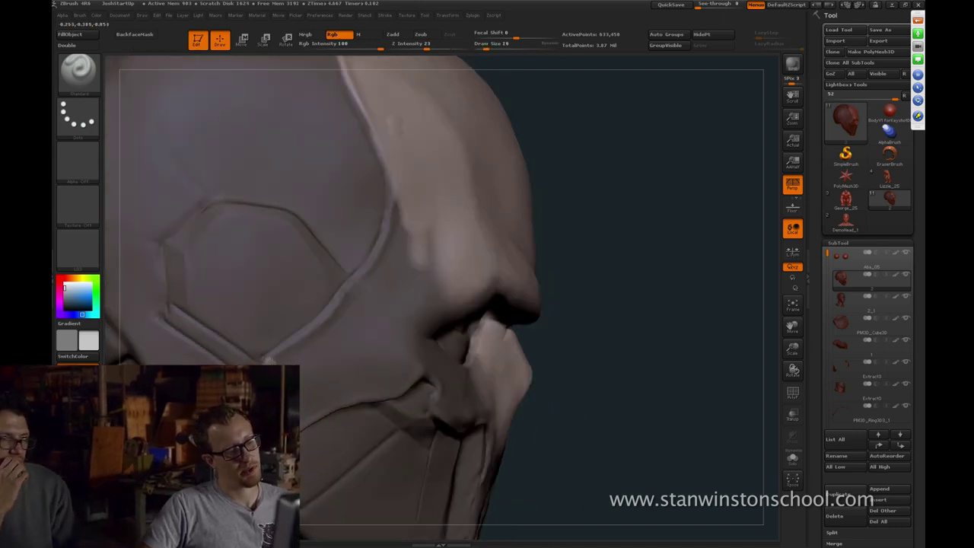
mouse_move(271, 359)
left_mouse_down()
mouse_move(295, 344)
mouse_move(282, 350)
left_mouse_up()
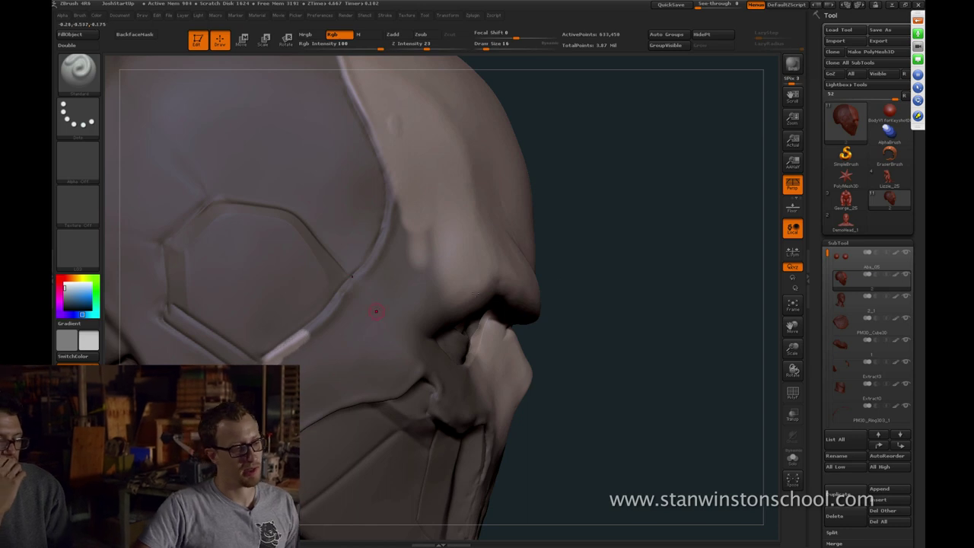
left_click_drag(567, 343, 522, 341)
key("s")
left_click_drag(309, 325, 307, 325)
left_click_drag(659, 301, 706, 300)
Enlarge the brush to 71 and fill the temple beside the eye with near-white up to the seam
key("s")
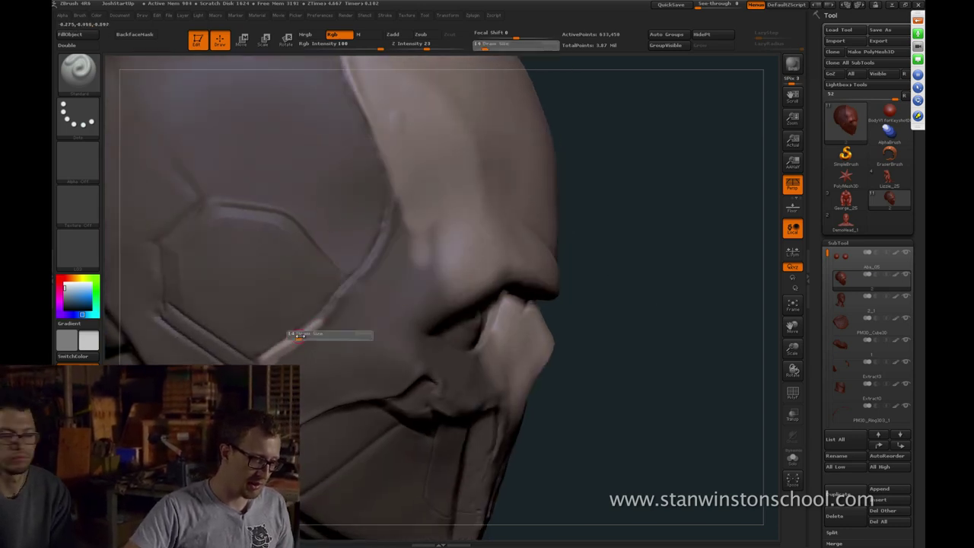
mouse_move(299, 337)
left_mouse_down()
mouse_move(361, 279)
mouse_move(392, 220)
mouse_move(364, 334)
left_mouse_up()
left_click(493, 45)
left_click_drag(670, 323, 621, 322)
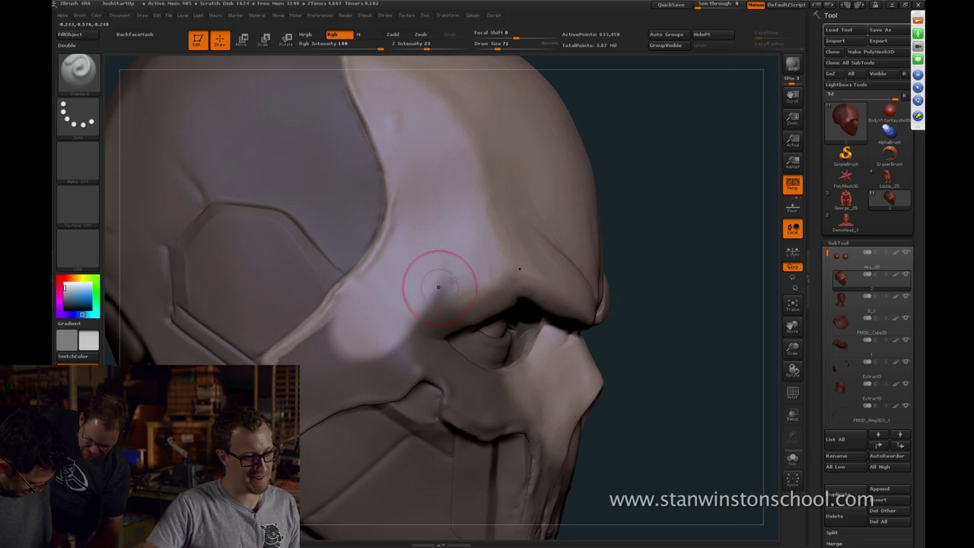
mouse_move(439, 287)
left_mouse_down()
mouse_move(384, 367)
mouse_move(357, 373)
left_mouse_up()
left_click_drag(689, 318, 610, 271)
Outline the edge above the jaw panel with a smaller brush and fill the remaining gray at the rear cheekbone near-white
key("s")
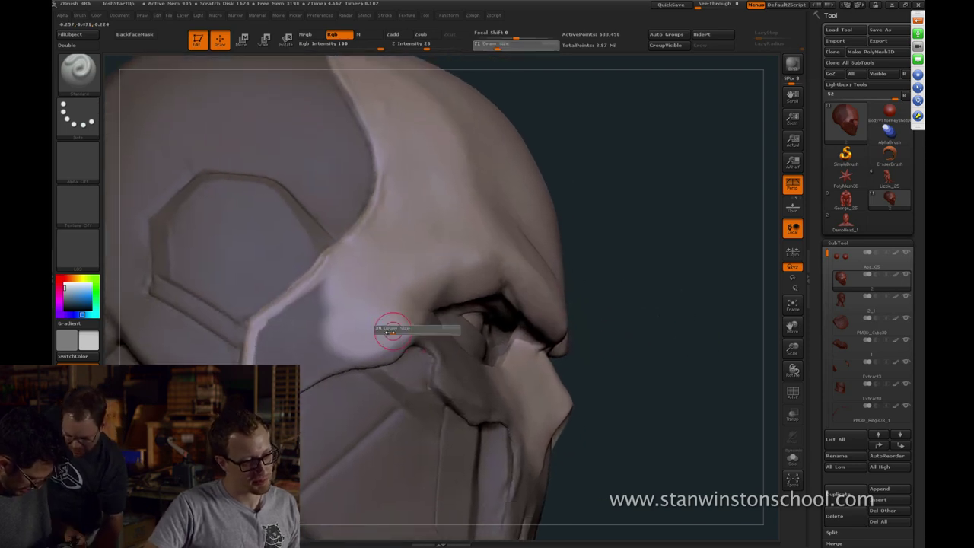
left_click(391, 331)
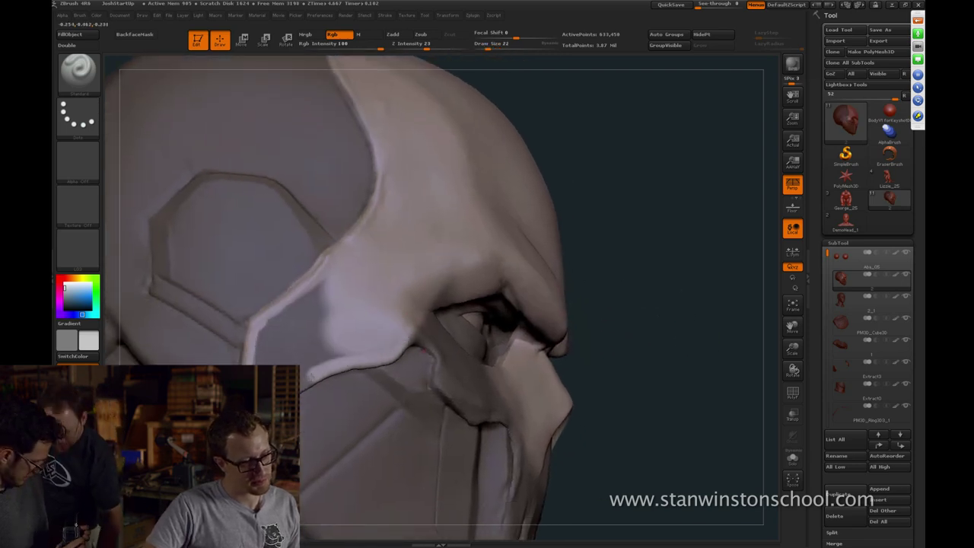
mouse_move(265, 355)
left_mouse_down()
mouse_move(276, 329)
mouse_move(322, 289)
left_mouse_up()
mouse_move(325, 306)
left_mouse_down()
mouse_move(303, 344)
mouse_move(318, 365)
left_mouse_up()
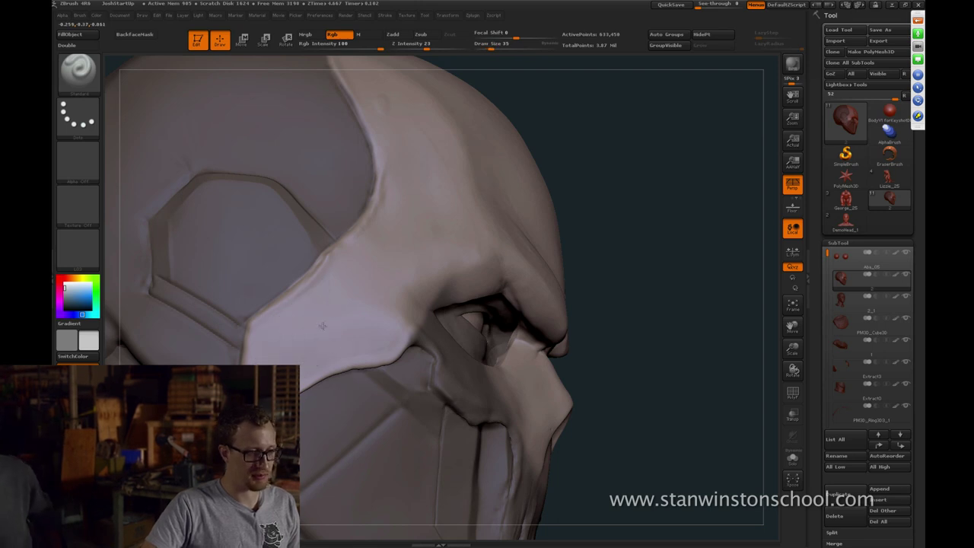
Paint the cheekbone below the opposite eye near-white, leaving the eye socket gray
left_click_drag(705, 322, 482, 264)
key("f")
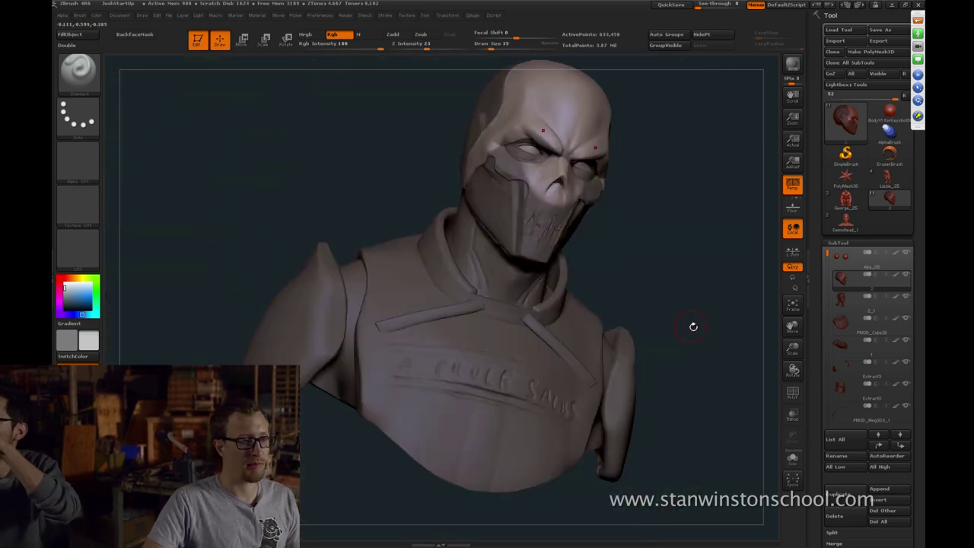
mouse_move(711, 260)
left_mouse_down("shift")
mouse_move(708, 159)
mouse_move(368, 310)
left_mouse_up("shift")
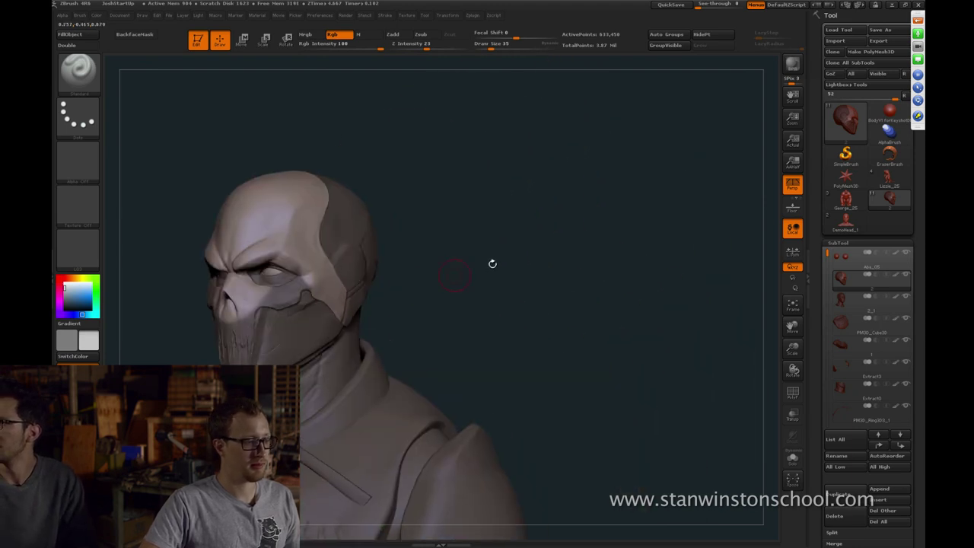
mouse_move(492, 263)
left_mouse_down("alt")
mouse_move(535, 352)
mouse_move(648, 320)
mouse_move(587, 322)
mouse_move(567, 335)
left_mouse_up("alt")
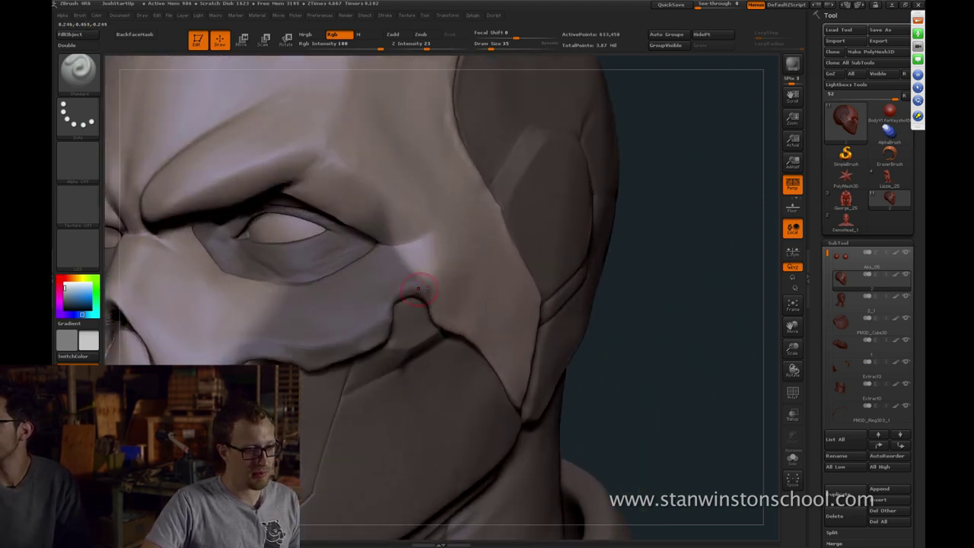
mouse_move(384, 292)
left_mouse_down()
mouse_move(387, 268)
mouse_move(325, 282)
mouse_move(381, 288)
mouse_move(302, 302)
left_mouse_up()
key("s")
key("s")
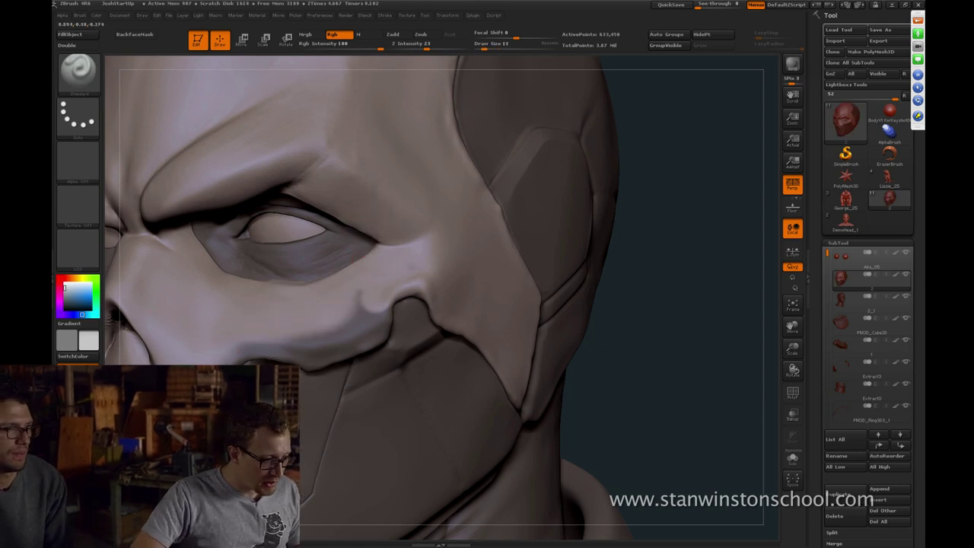
Fill the remaining gray along the cheekbone's lower edge above the jaw panel with near-white
key("s")
mouse_move(227, 361)
left_mouse_down()
mouse_move(235, 367)
mouse_move(230, 359)
left_mouse_up()
key("s")
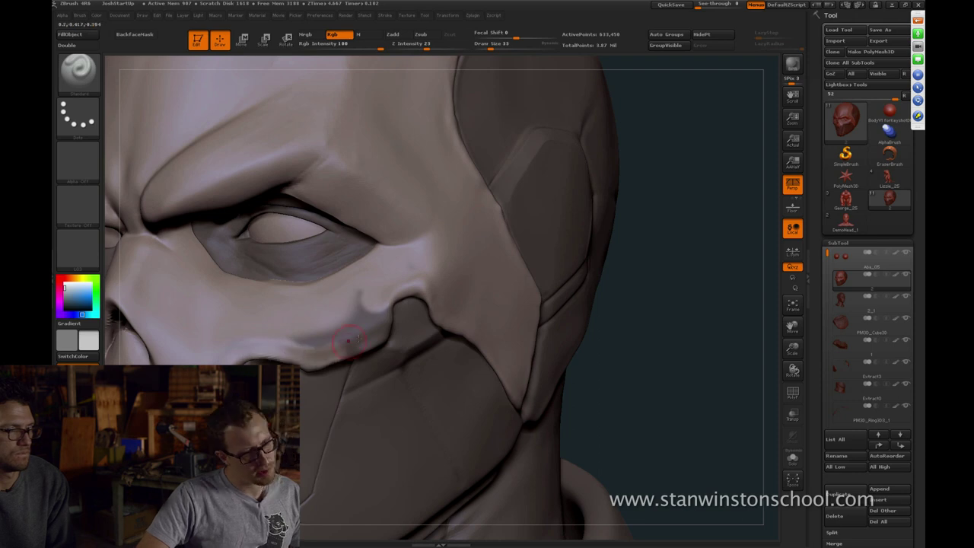
left_click_drag(383, 314, 345, 326)
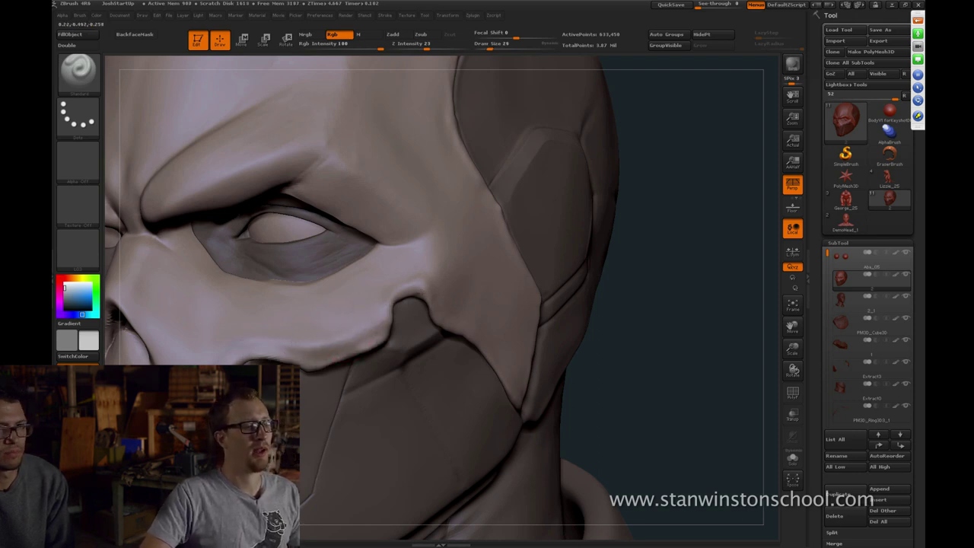
Paint the lower nose and the cheek's inner corner beside the jaw panel near-white
mouse_move(660, 341)
left_mouse_down()
mouse_move(688, 344)
mouse_move(645, 341)
mouse_move(679, 284)
mouse_move(708, 278)
left_mouse_up()
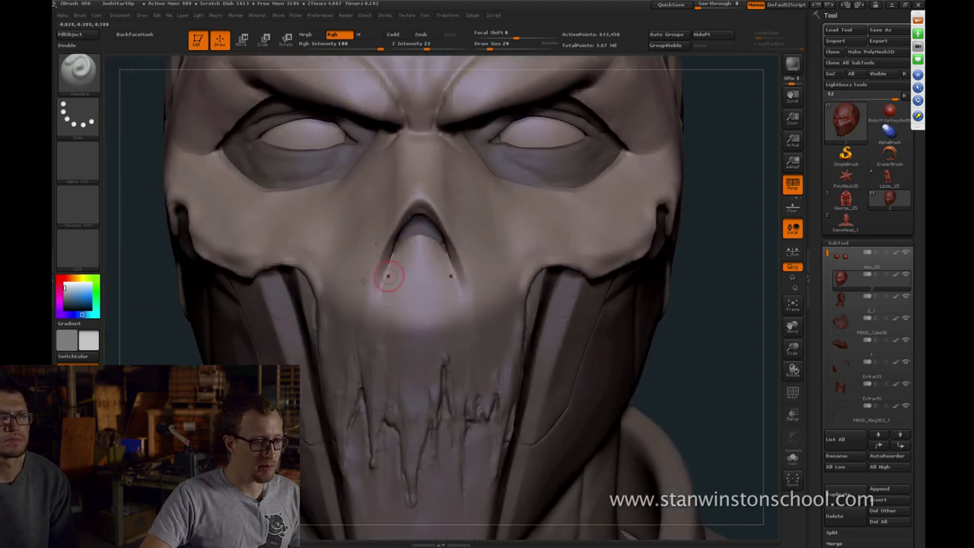
left_click_drag(125, 343, 345, 321)
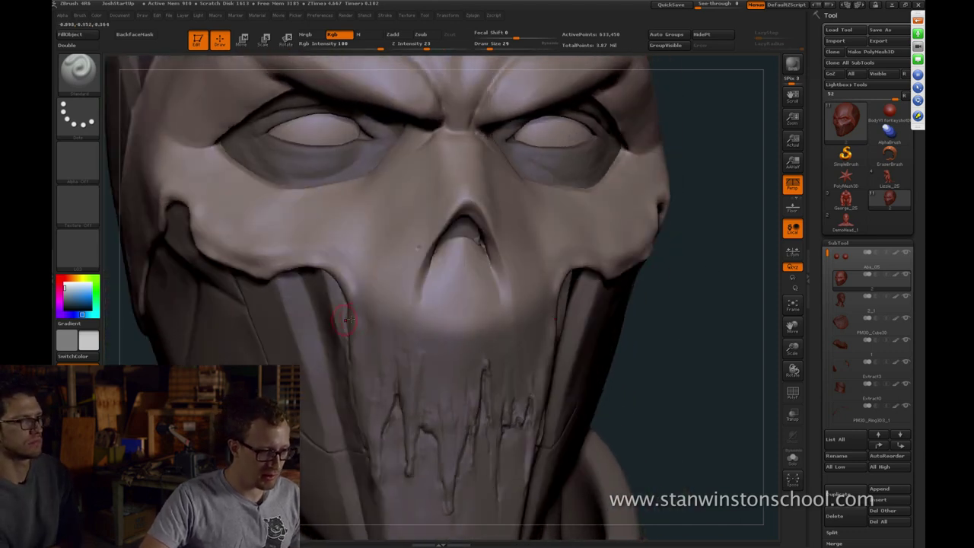
key("s")
left_click_drag(339, 269, 343, 268)
left_click_drag(362, 291, 337, 252)
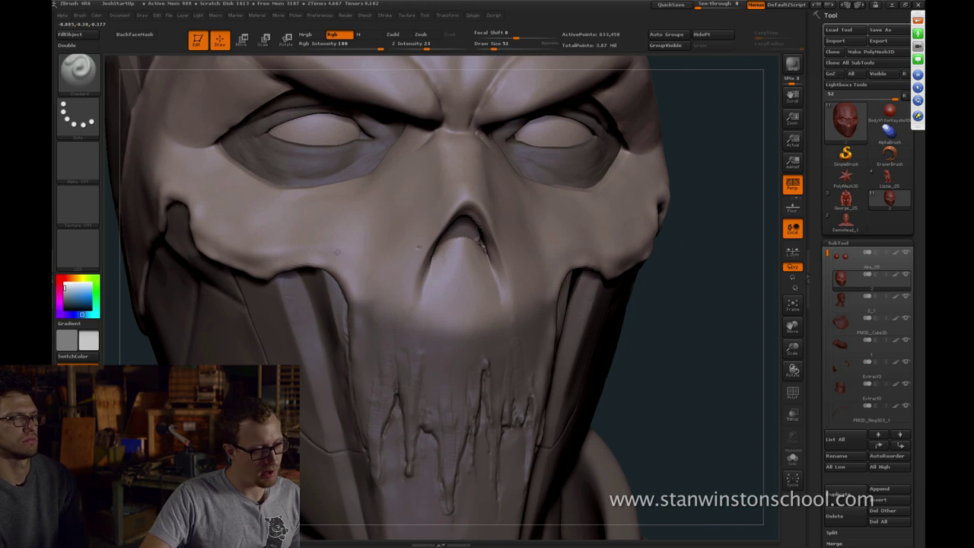
Paint a near-white strip from the cheek down the outer side of the mouth toward the teeth
key("s")
left_click_drag(373, 308, 371, 307)
left_click_drag(365, 302, 366, 348)
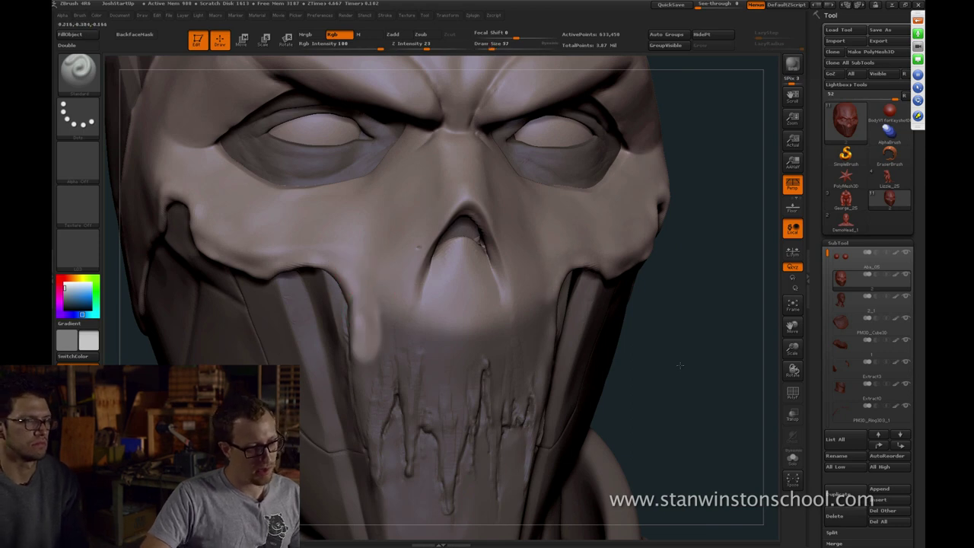
left_click_drag(679, 366, 367, 334)
key("s")
left_click_drag(372, 411, 354, 314)
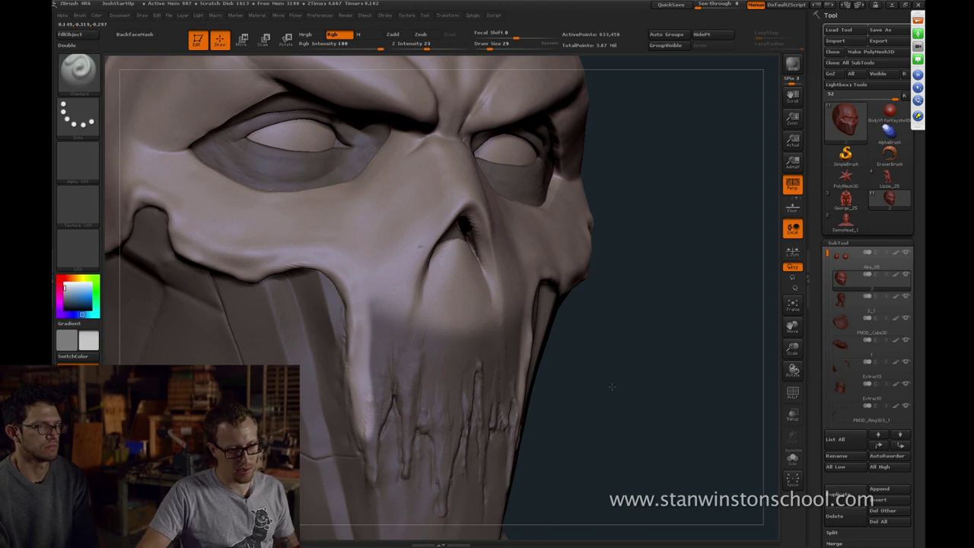
Detail the outermost tooth on the opposite side with a fine brush and widen the near-white paint toward the nose
mouse_move(612, 387)
left_mouse_down()
mouse_move(531, 378)
mouse_move(523, 317)
mouse_move(516, 327)
mouse_move(523, 325)
left_mouse_up()
key("s")
key("s")
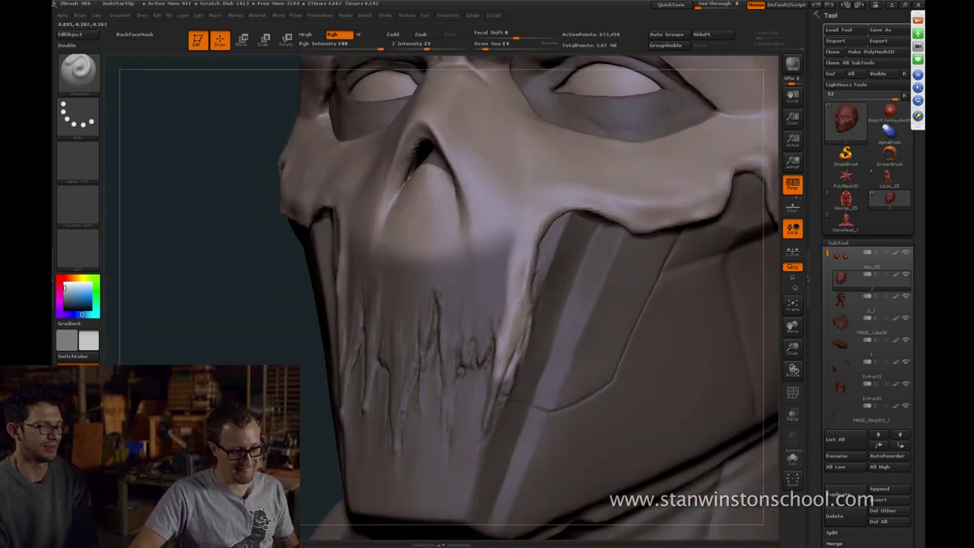
key("s")
mouse_move(504, 384)
left_mouse_down()
mouse_move(496, 299)
mouse_move(501, 313)
left_mouse_up()
key("s")
left_click_drag(491, 302, 499, 239)
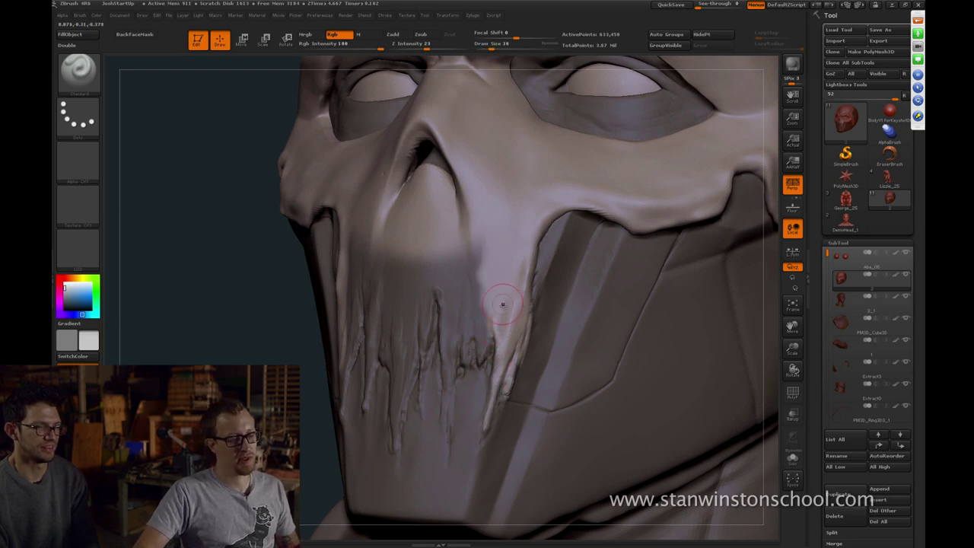
Paint the small crooked teeth and the next long tooth toward the mouth's centre near-white with a fine brush
left_click_drag(488, 321, 486, 351)
key("s")
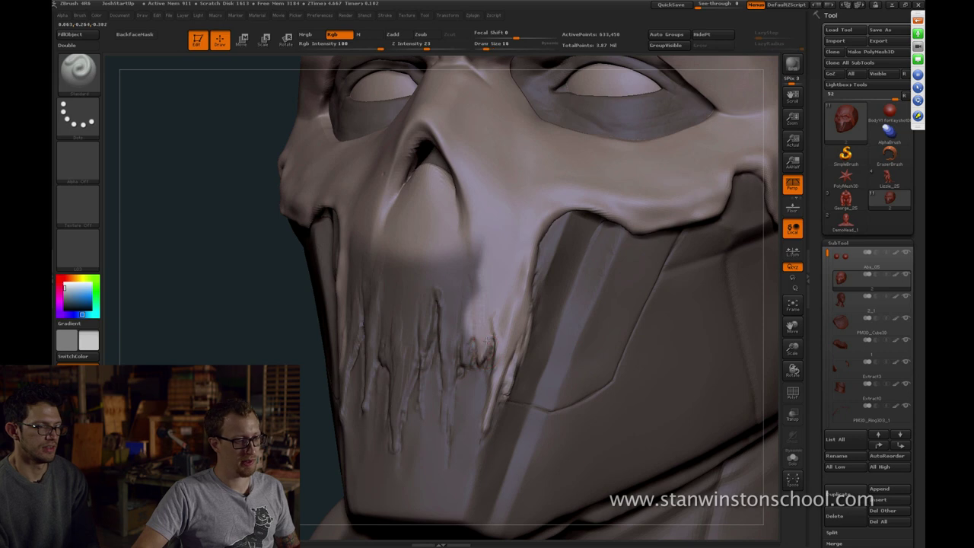
key("c")
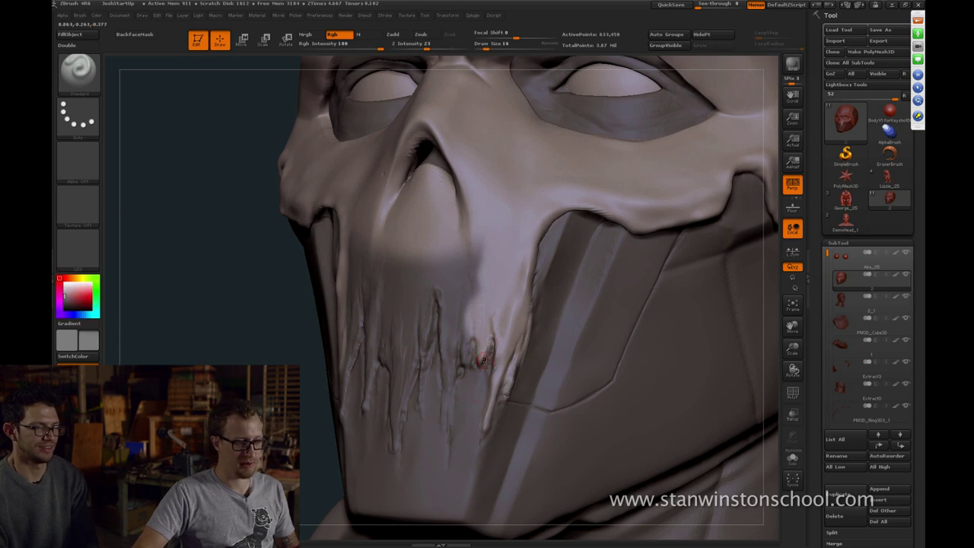
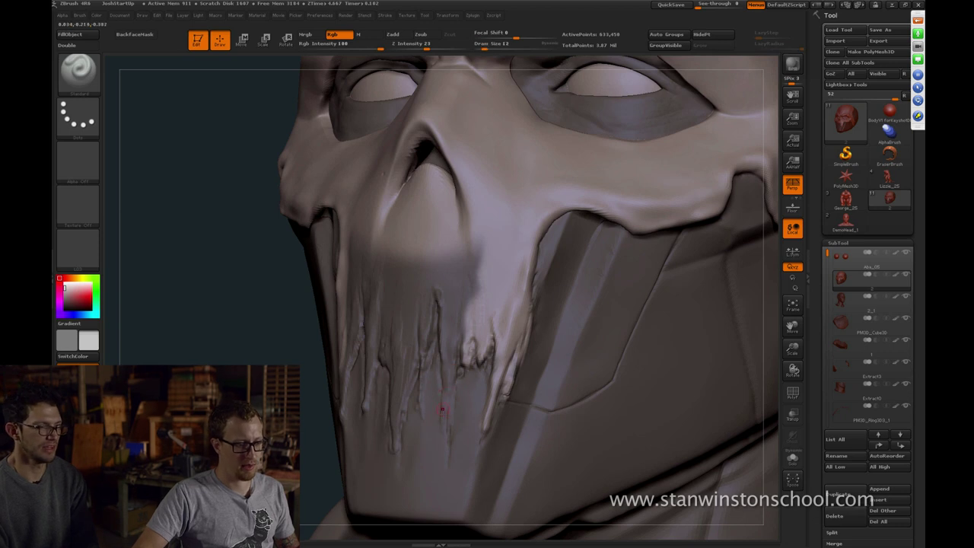
left_click_drag(446, 391, 446, 426)
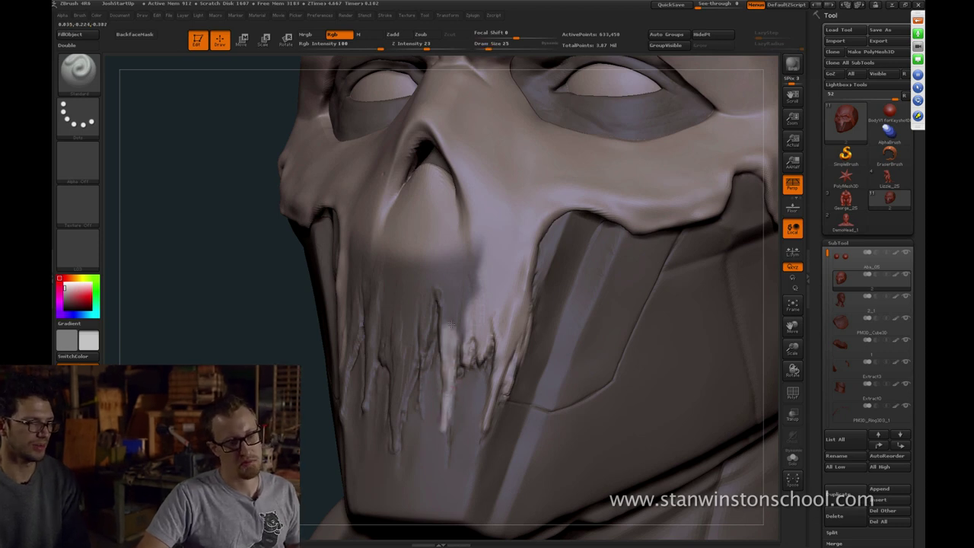
Extend the near-white from the lower nose down to the painted teeth with a larger brush
left_click_drag(187, 344, 236, 350)
key("f")
mouse_move(670, 291)
left_mouse_down()
mouse_move(680, 335)
mouse_move(665, 333)
left_mouse_up()
mouse_move(665, 333)
left_mouse_down("alt")
mouse_move(640, 279)
mouse_move(644, 312)
mouse_move(591, 229)
left_mouse_up("alt")
key("s")
left_click(645, 313)
key("s")
left_click(482, 264)
mouse_move(520, 267)
left_mouse_down("alt")
mouse_move(517, 286)
mouse_move(479, 290)
left_mouse_up("alt")
key("s")
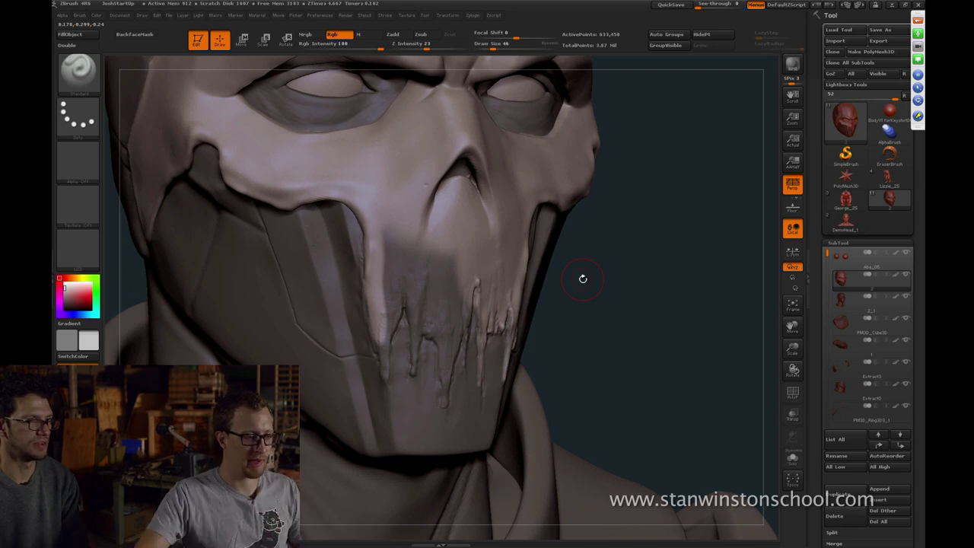
Paint the outermost dripping tooth on the opposite side near-white down to its tip with a smaller brush
left_click_drag(626, 282, 613, 267)
key("bracketleft")
key("bracketleft")
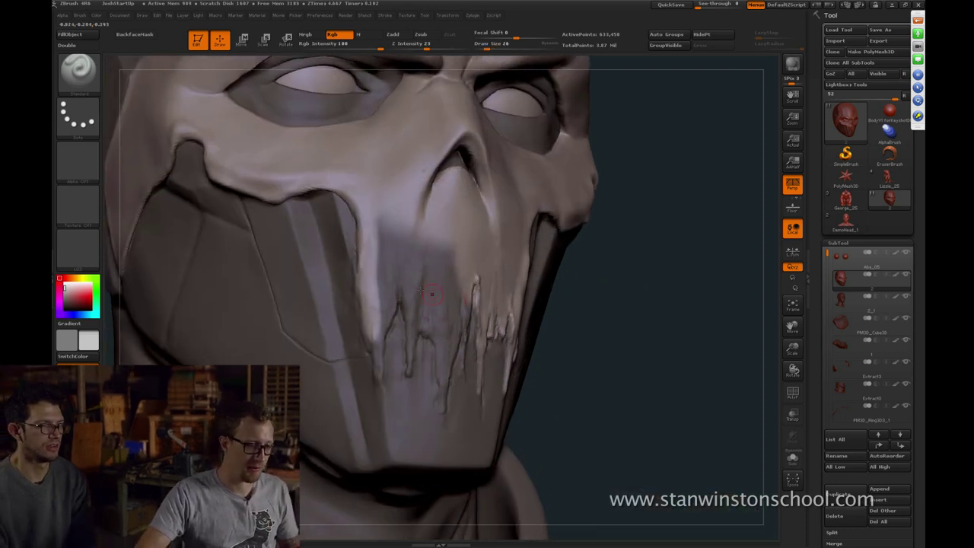
key("s")
left_click(370, 340)
left_click_drag(378, 376, 375, 343)
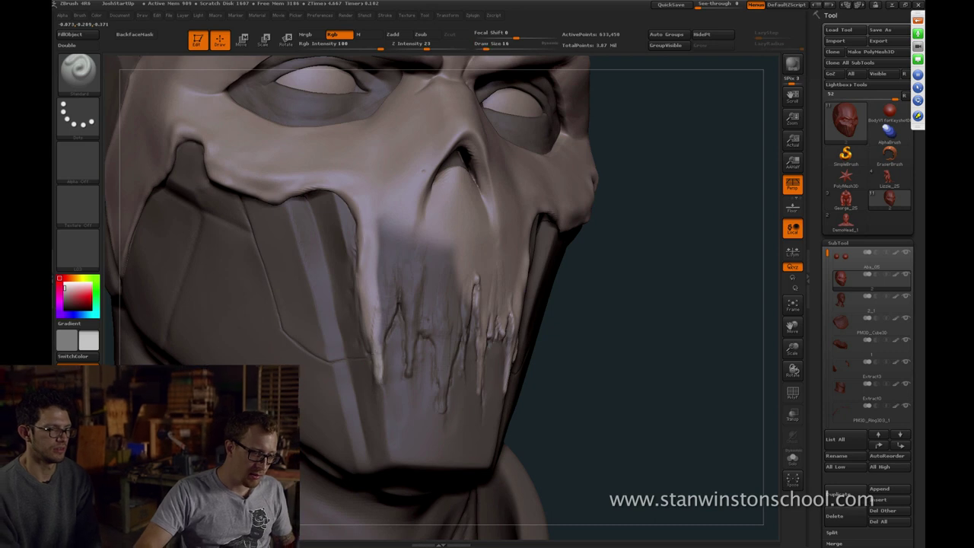
Fill the gray above the opposite side's outer teeth with near-white, up toward the nose
key("s")
left_click_drag(396, 293, 393, 238)
left_click(394, 291)
key("[")
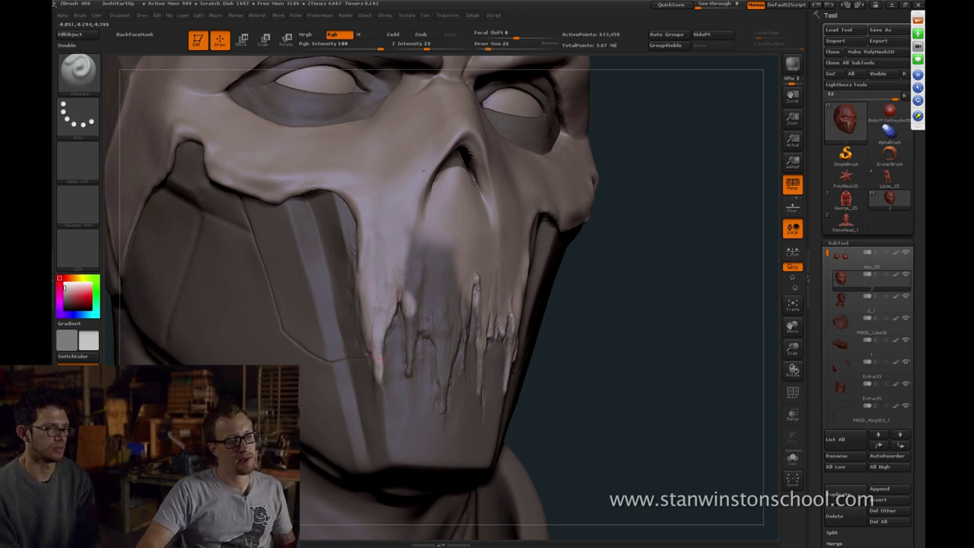
Paint the opposite side's second tooth near-white, along with the gray beside it toward the centre
key("[")
key("]")
key("]")
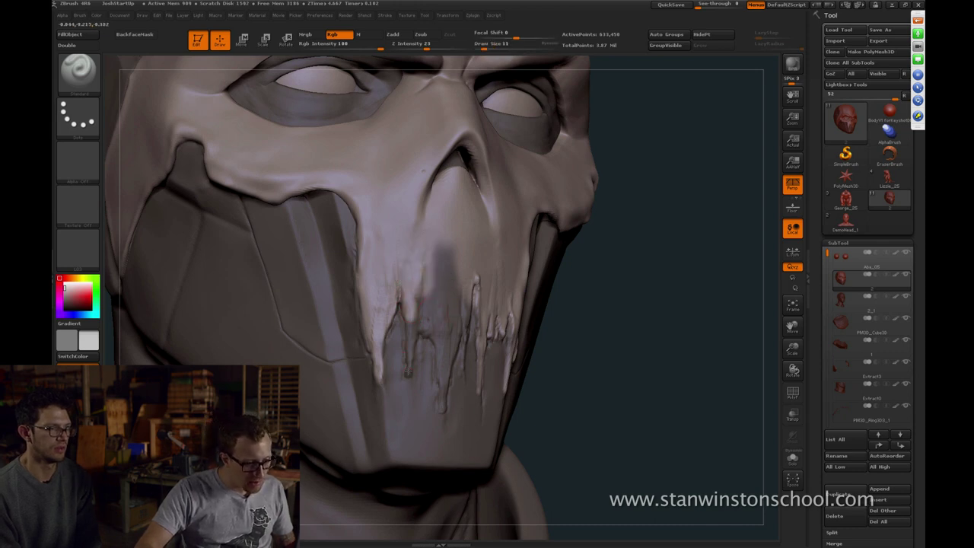
key("]")
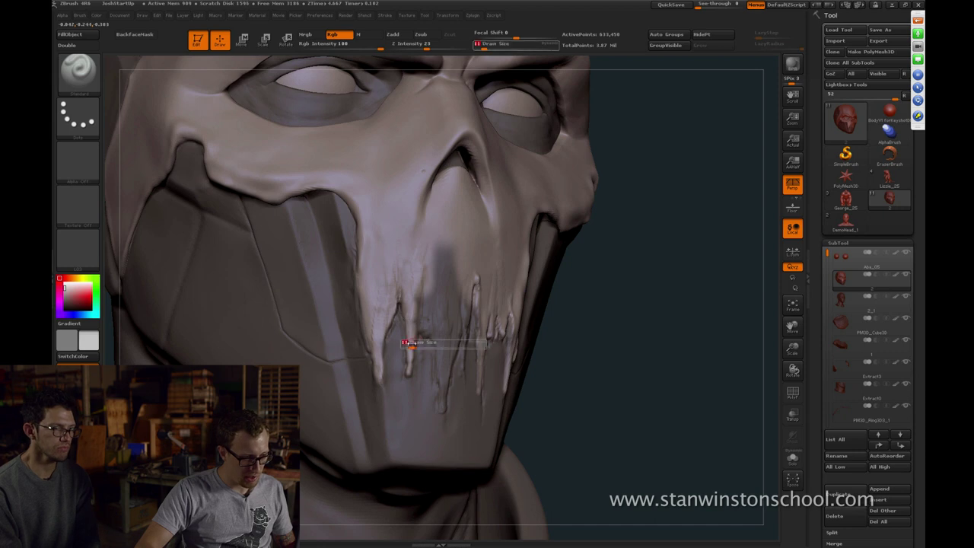
key("]")
key("]")
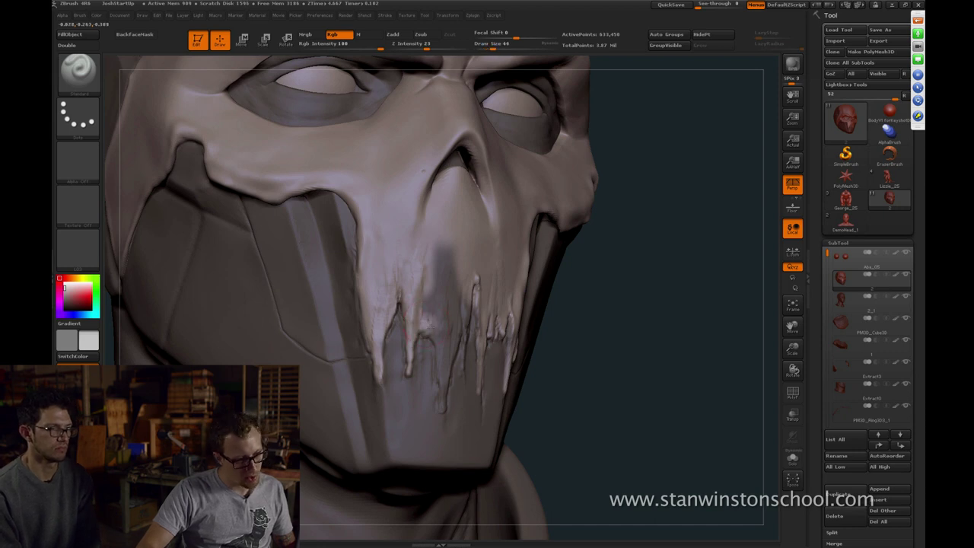
Paint the narrow tooth beside the longest central one near-white, including the gray just above it
left_click_drag(662, 335, 580, 326)
key("s")
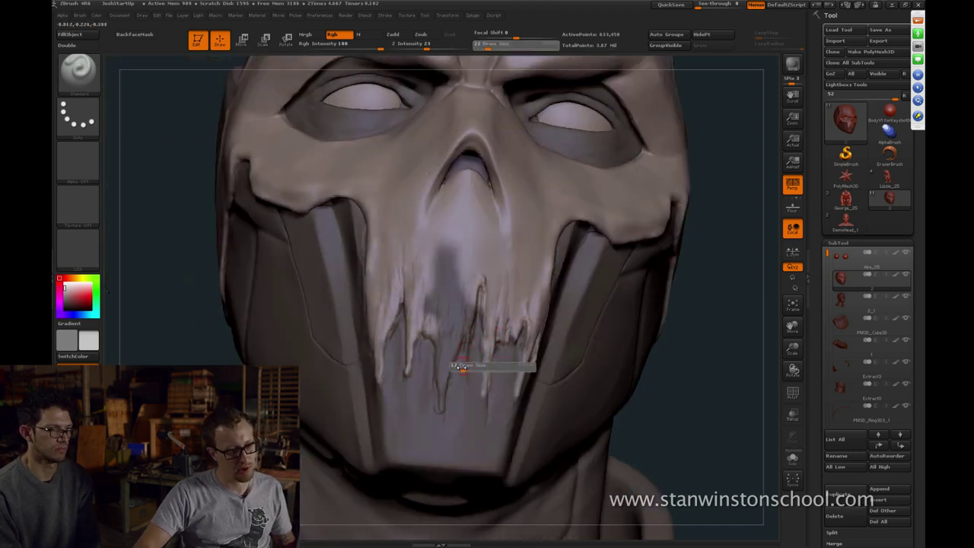
left_click(462, 369)
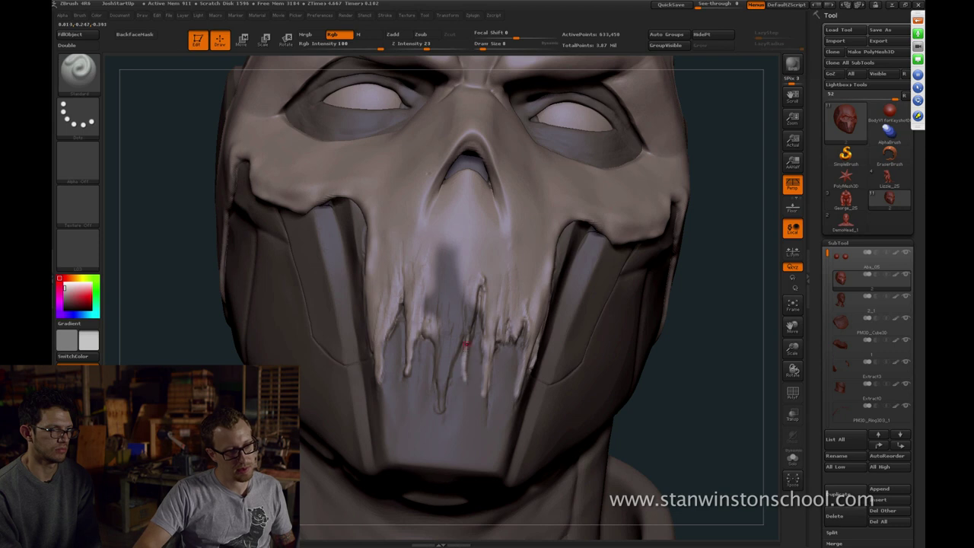
key("]")
key("s")
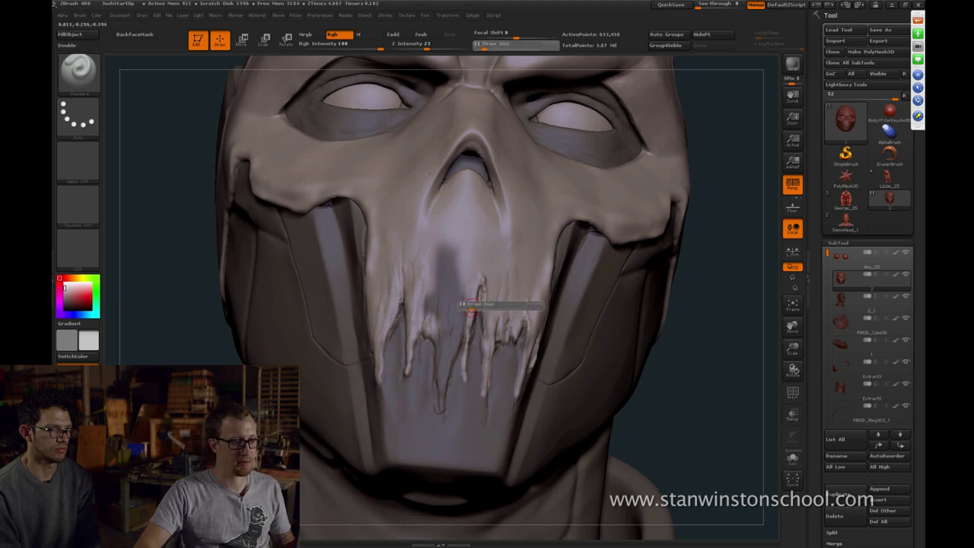
left_click(474, 303)
left_click_drag(462, 314, 456, 322)
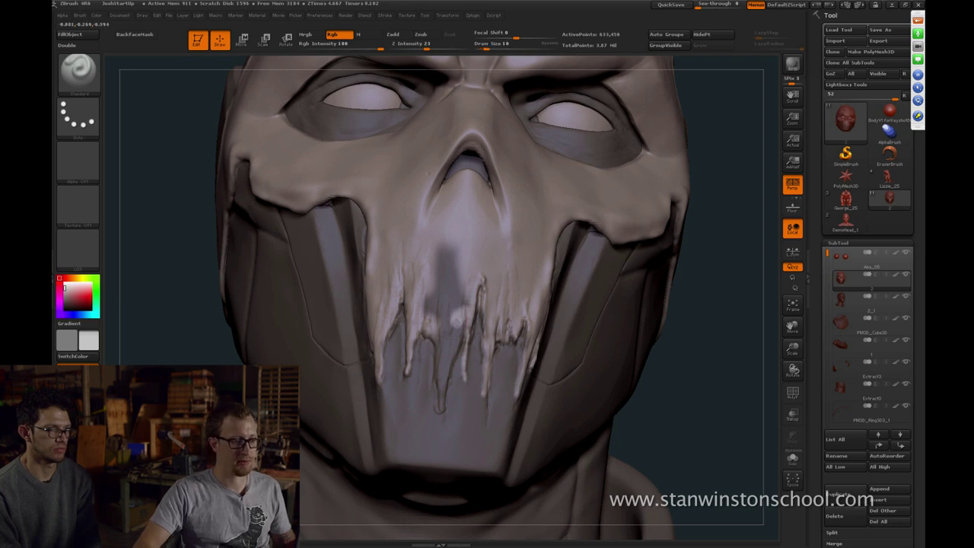
Fill the remaining gray below the nose and paint the longest central tooth near-white down to its tip
key("s")
left_click(465, 307)
mouse_move(708, 343)
left_mouse_down()
mouse_move(697, 335)
mouse_move(731, 357)
left_mouse_up()
key("s")
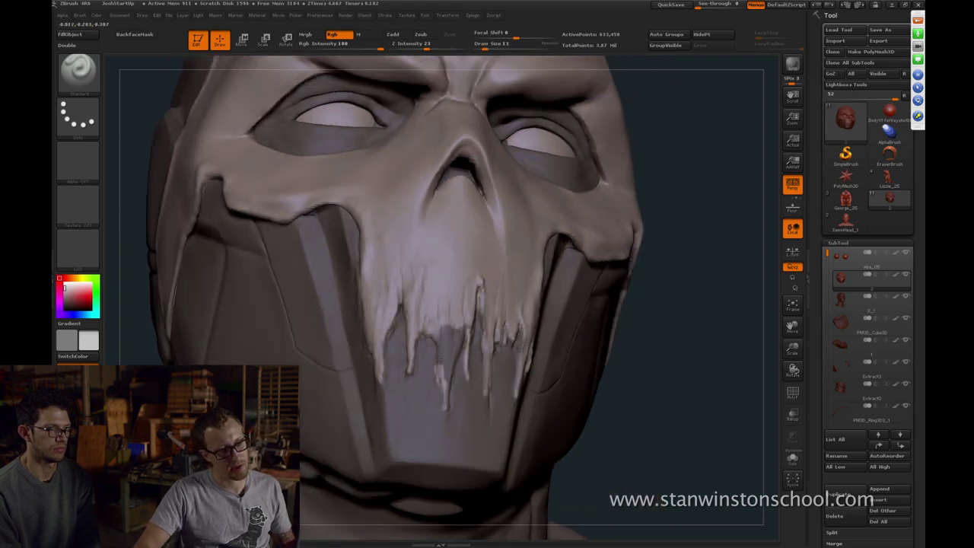
right_click_drag(648, 417, 437, 368)
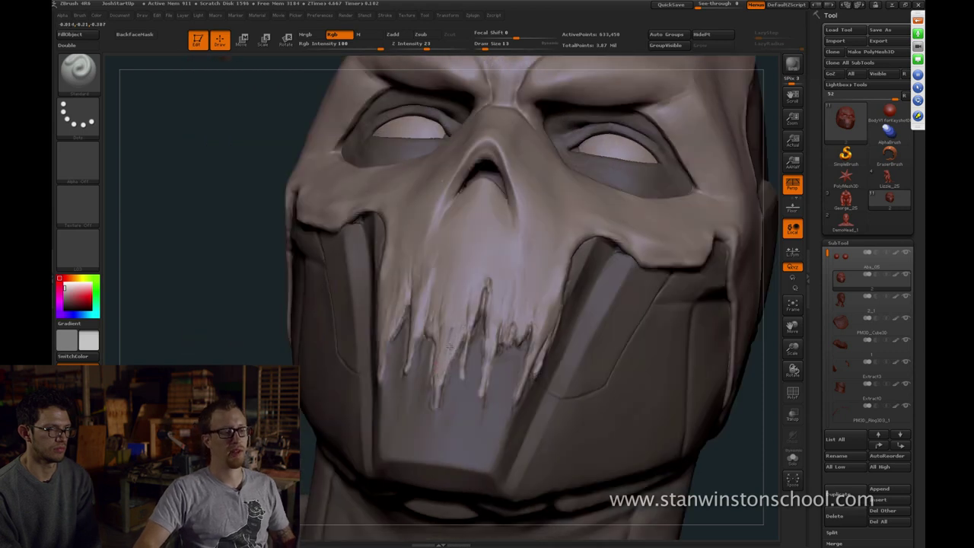
mouse_move(602, 397)
right_mouse_down()
mouse_move(533, 384)
mouse_move(452, 398)
right_mouse_up()
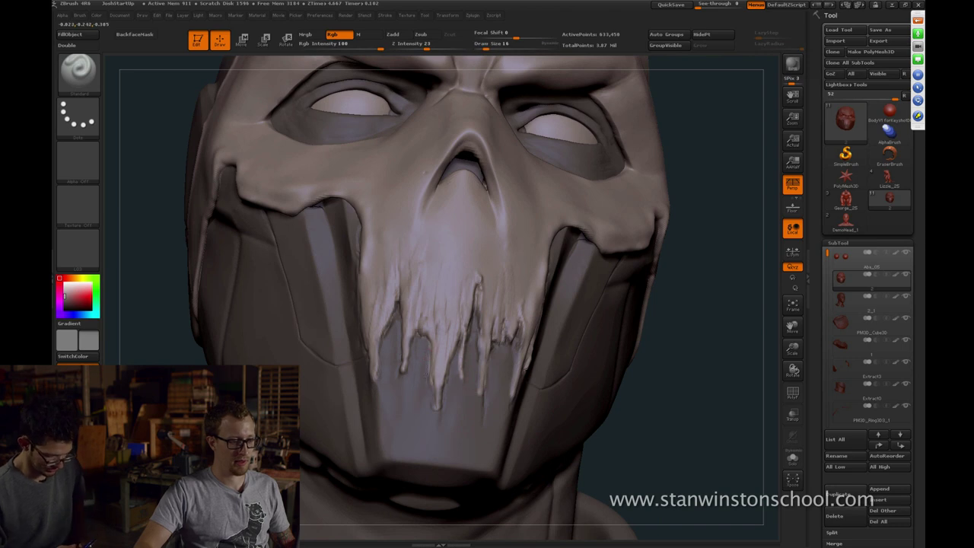
key("c")
key("[")
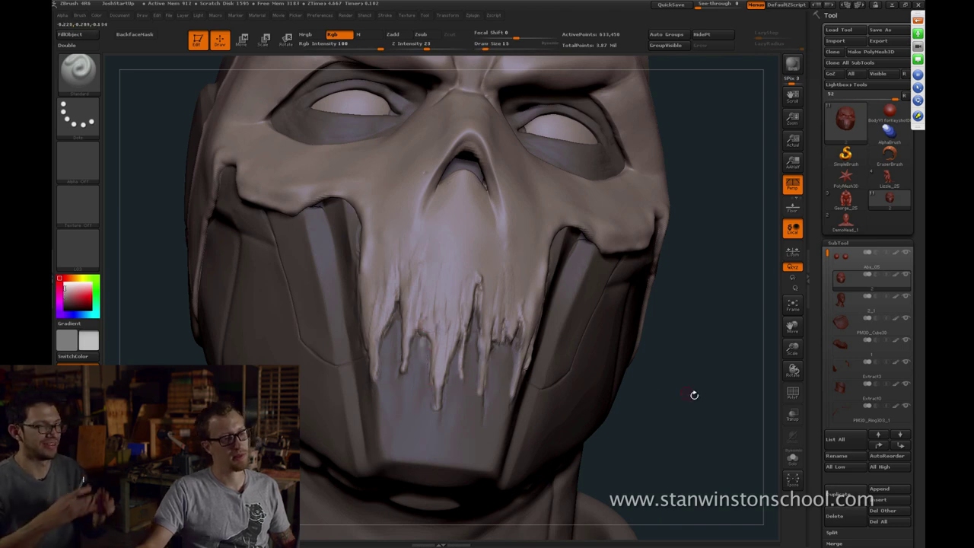
Frame the whole bust and examine the painted skull mask from the front
left_click_drag(695, 395, 685, 358)
key("f")
key("f")
left_click_drag(681, 300, 664, 287)
left_click_drag(663, 286, 620, 272)
left_click_drag(604, 239, 624, 248)
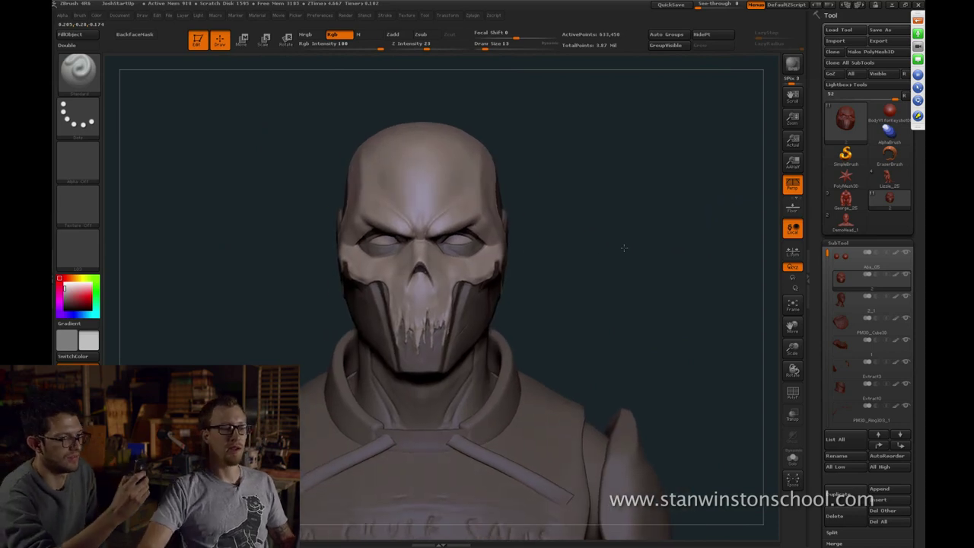
mouse_move(624, 247)
right_mouse_down()
mouse_move(621, 260)
mouse_move(641, 249)
mouse_move(630, 249)
right_mouse_up()
right_click_drag(624, 170, 625, 229)
Activate the neck piece and draw Move transpose lines down the neck toward the collar
left_click(528, 308, "alt")
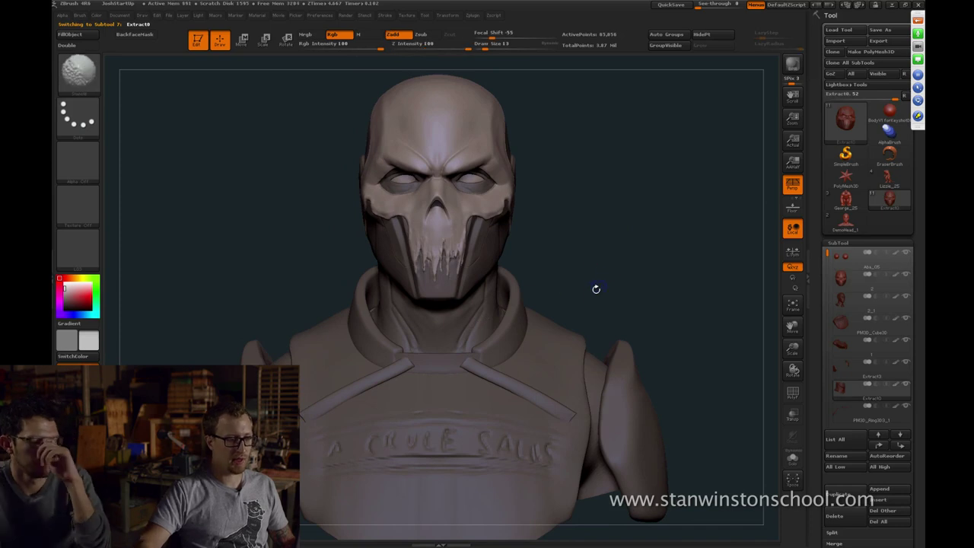
right_click_drag(596, 290, 602, 272, "alt")
key("w")
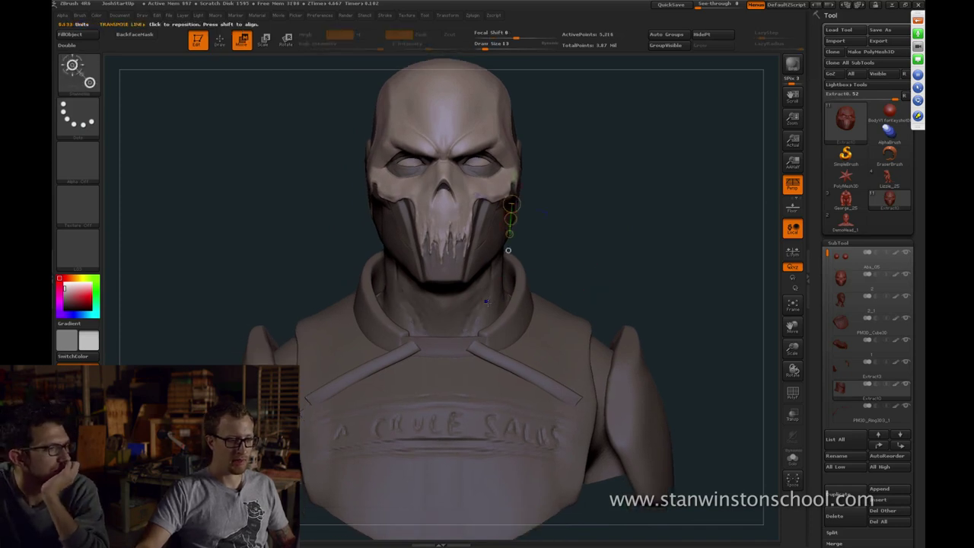
left_click_drag(463, 304, 463, 344)
mouse_move(599, 258)
left_mouse_down()
mouse_move(510, 287)
mouse_move(529, 305)
left_mouse_up()
mouse_move(535, 241)
left_mouse_down()
mouse_move(535, 292)
mouse_move(545, 297)
mouse_move(551, 284)
left_mouse_up()
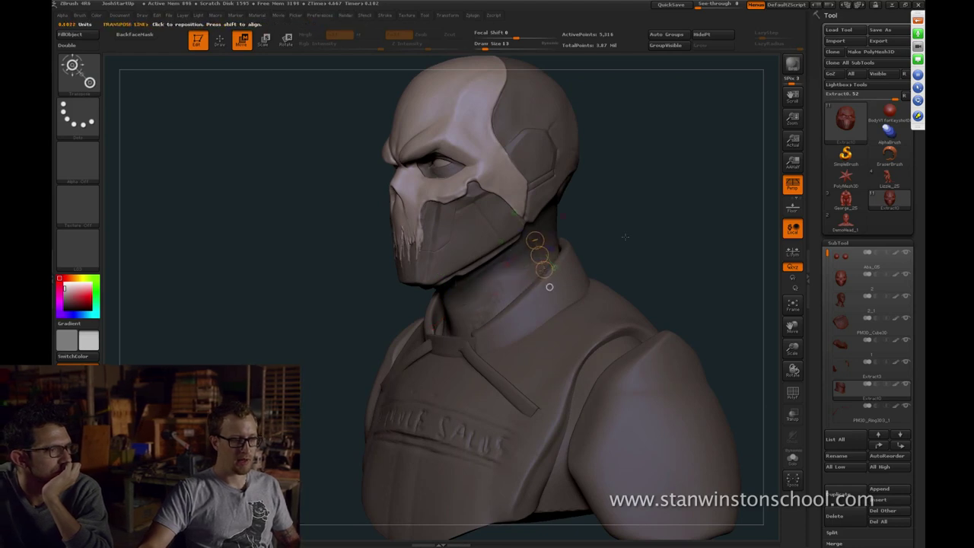
Return to drawing mode in front view, then blur and invert the neck piece's mask
left_click_drag(622, 236, 596, 256, "shift")
key("q")
left_click(518, 299, "ctrl")
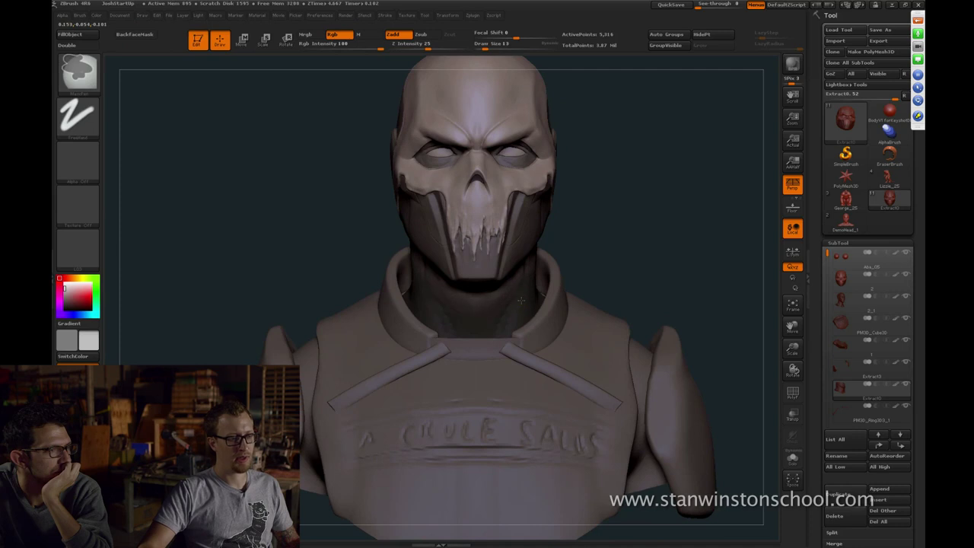
left_click(614, 258, "ctrl")
left_click_drag(619, 261, 640, 269, "alt")
left_click_drag(639, 269, 601, 255, "ctrl")
Switch the active subtool through the chest armor, the diagonal strap and the shoulder piece to the neck
left_click(496, 365, "alt")
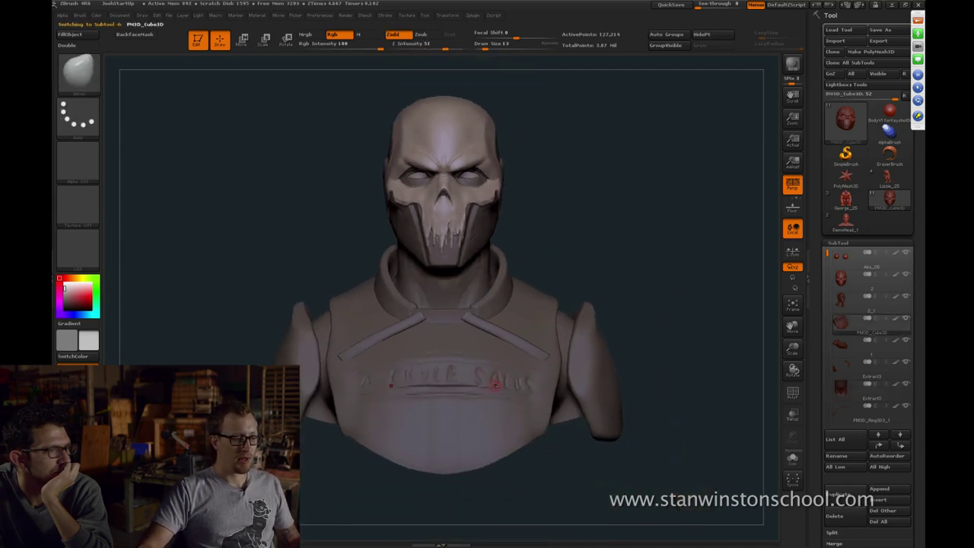
left_click(503, 343, "alt")
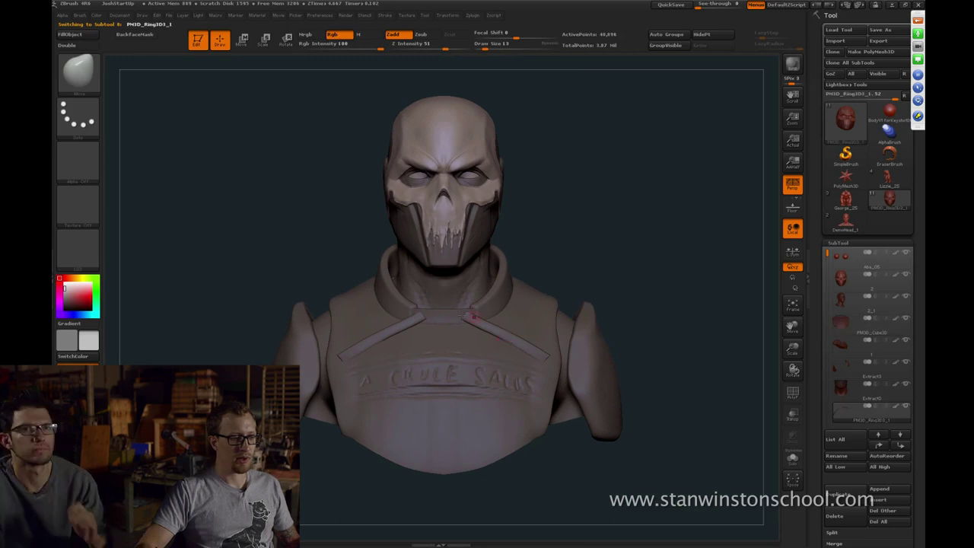
left_click(573, 329, "alt")
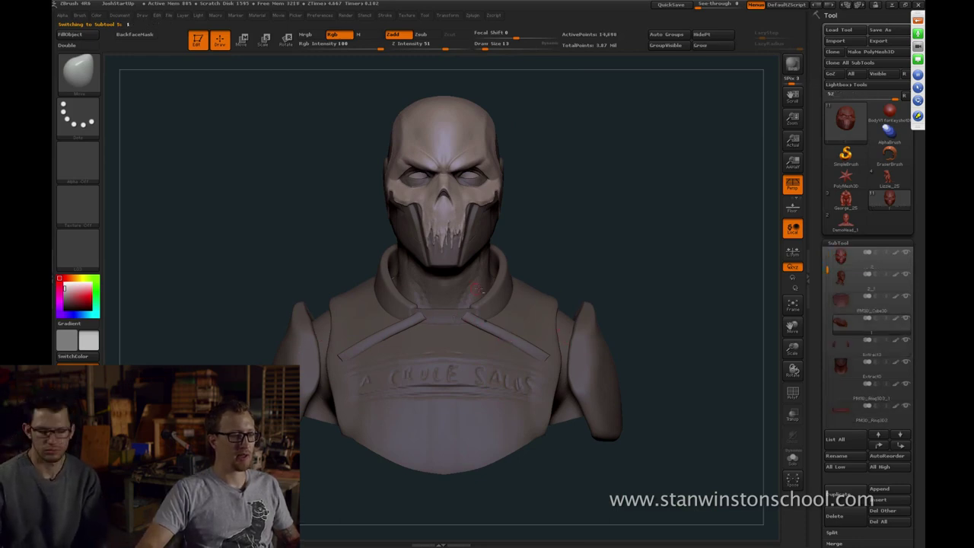
left_click(449, 290, "alt")
Draw a vertical Rotate transpose line from the chin down past the chest and check its placement from the side
key("r")
left_click_drag(444, 263, 444, 539, "shift")
left_click_drag(569, 482, 365, 480, "shift")
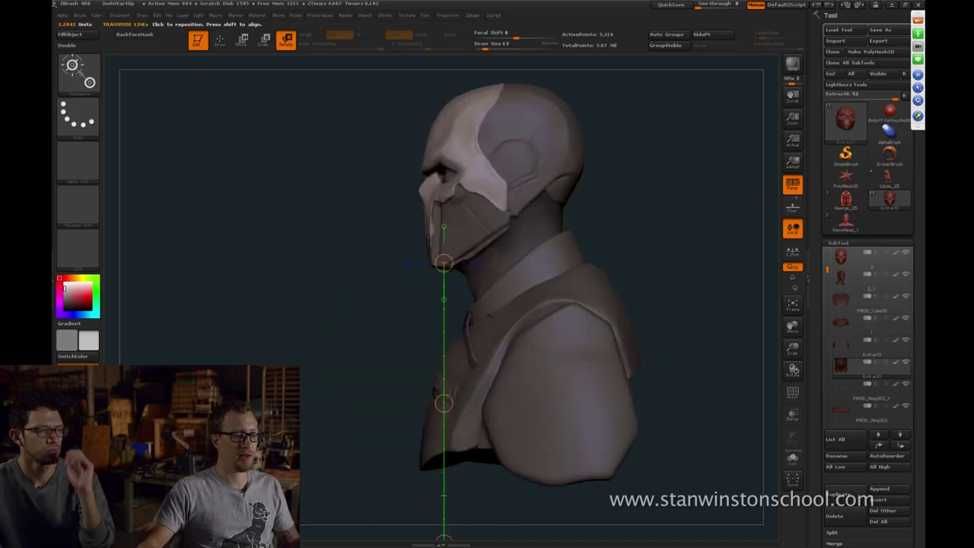
left_click_drag(454, 402, 529, 385)
left_click_drag(648, 326, 708, 325, "shift")
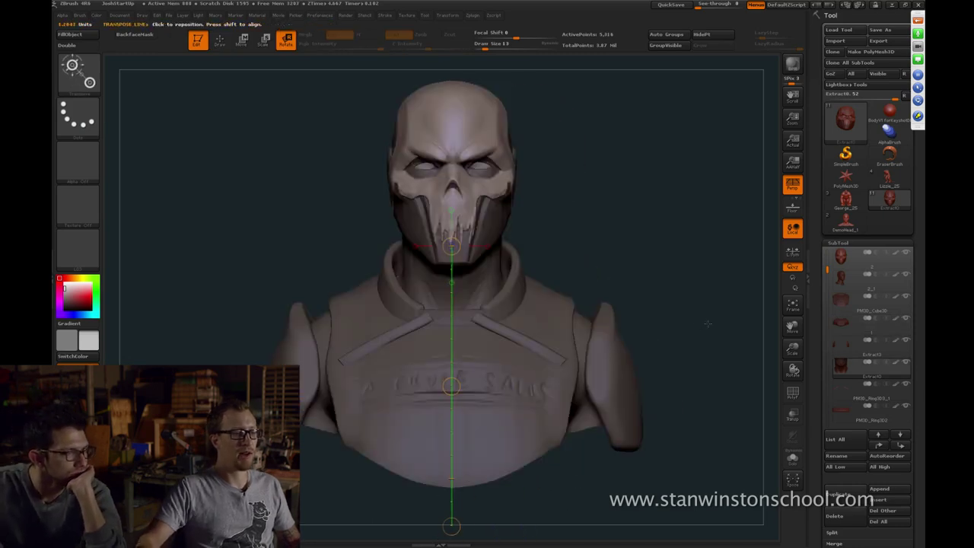
left_click_drag(676, 288, 677, 246, "alt")
Redraw the vertical Rotate transpose line from the chin to below the chest in a slightly turned view
left_click_drag(455, 354, 457, 354)
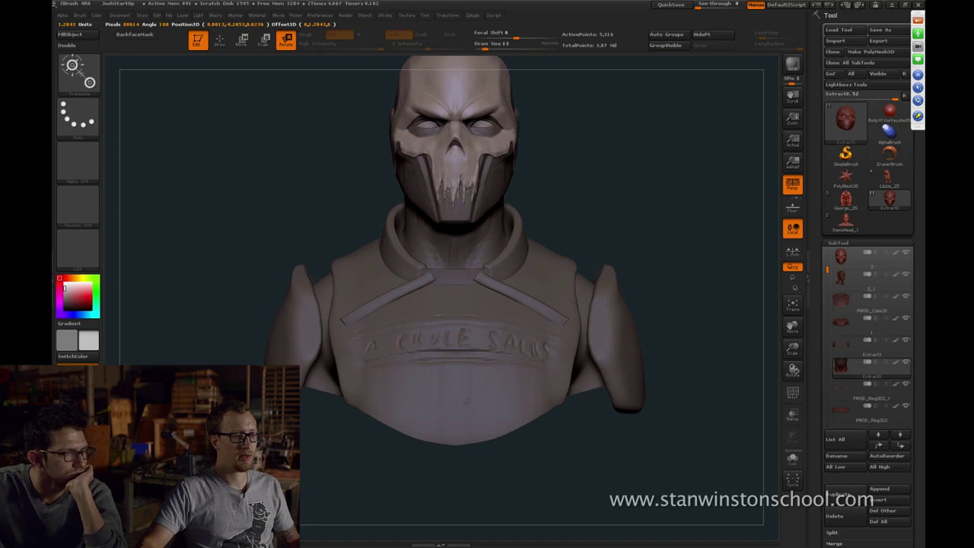
left_click_drag(650, 217, 632, 265, "alt")
left_click_drag(445, 365, 446, 364)
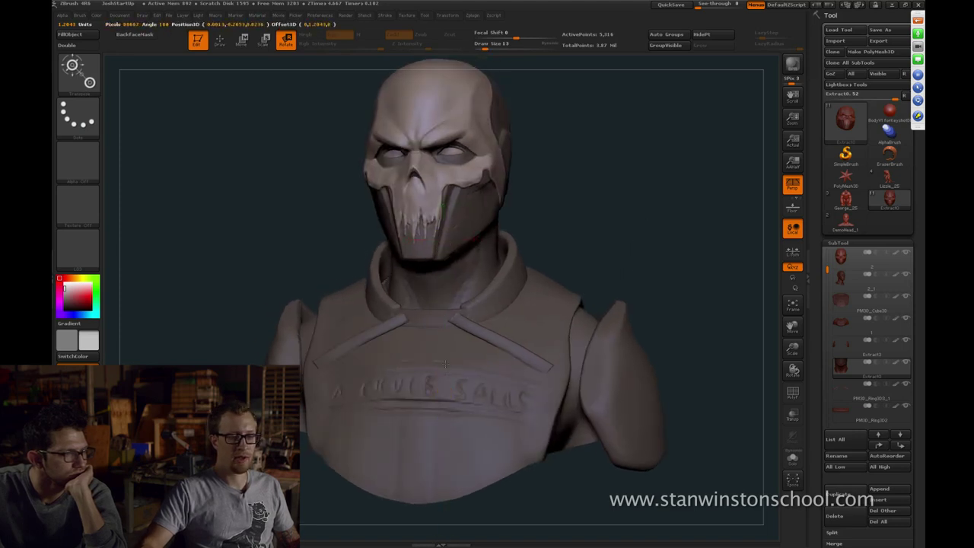
left_click_drag(443, 240, 443, 541)
Compare the chest armor and shoulder piece subtools, leaving the chest armor PM3D_Cube3D active
left_click(842, 302)
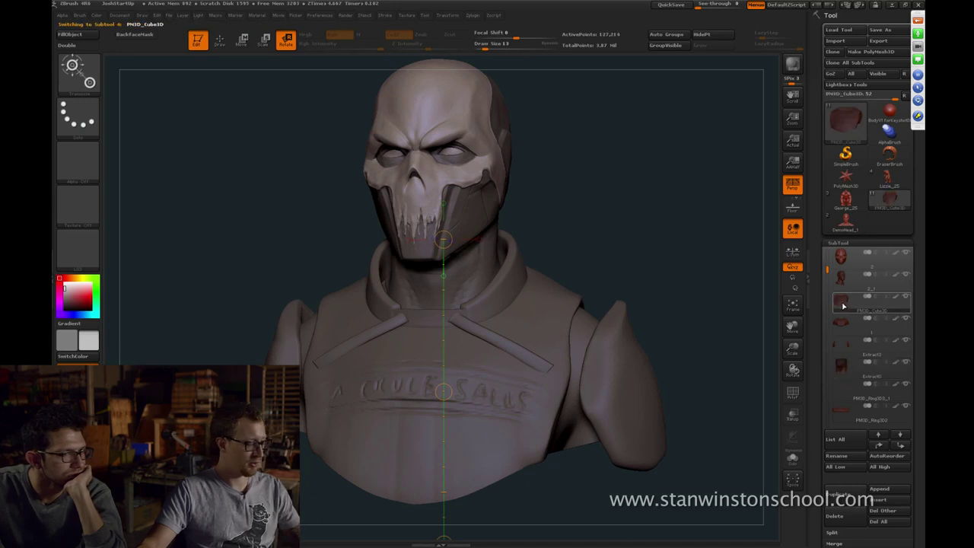
mouse_move(843, 306)
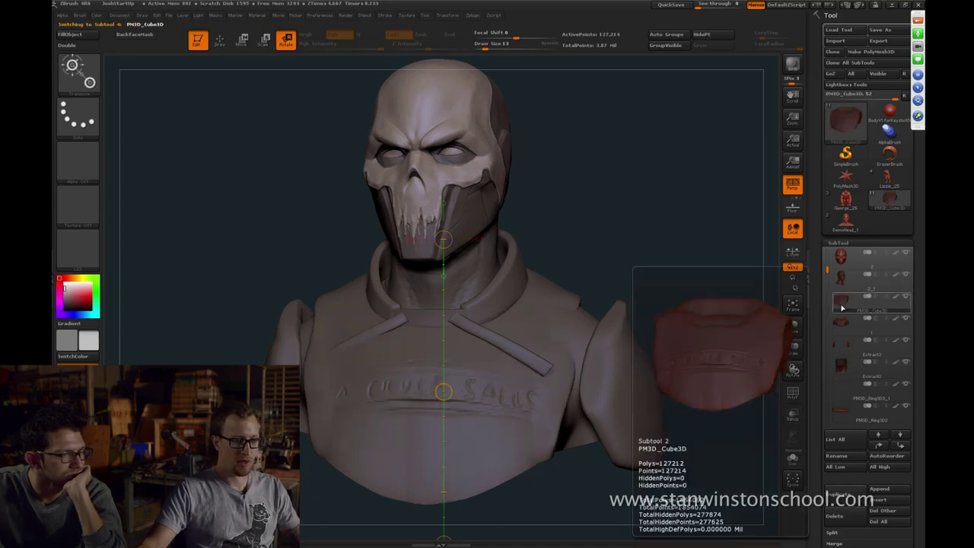
left_click(843, 325)
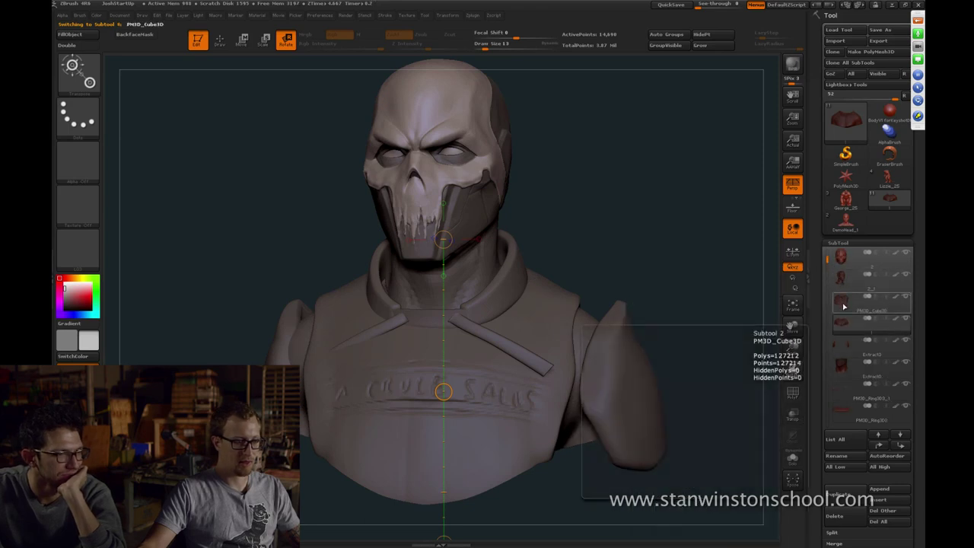
left_click(843, 305)
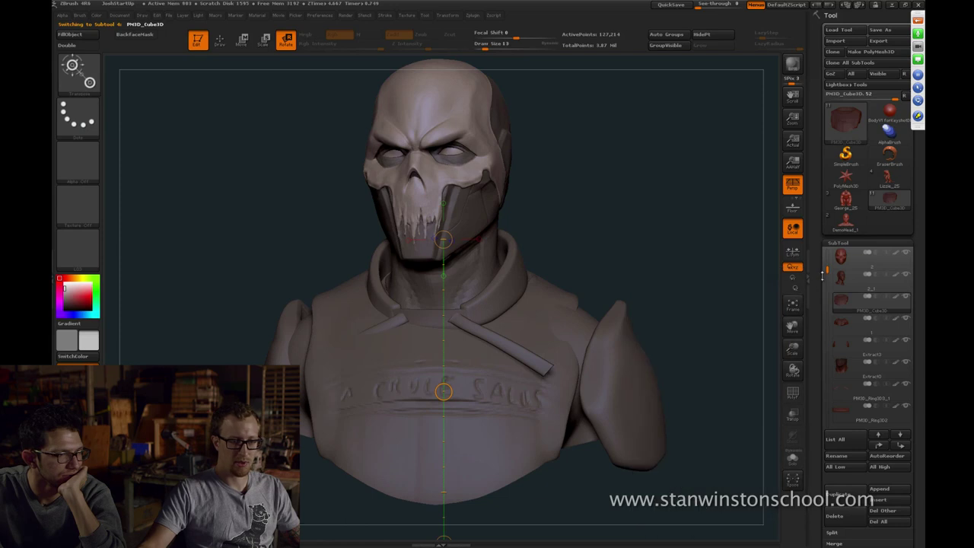
Undo the last rotation of the knives PM3D_Cube3D_1 and of the shoulder pads Extract3
left_click_drag(829, 269, 830, 341)
left_click(844, 391)
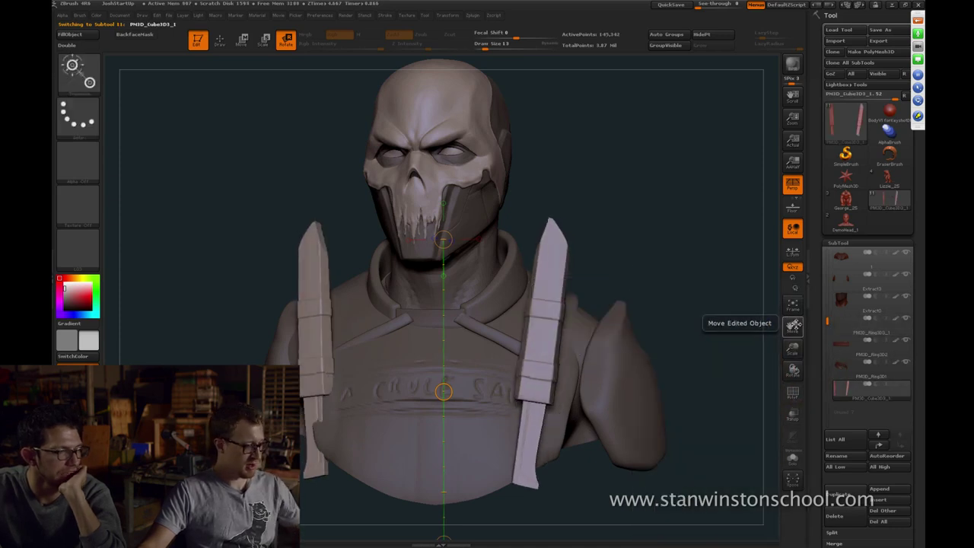
key("ctrl+z")
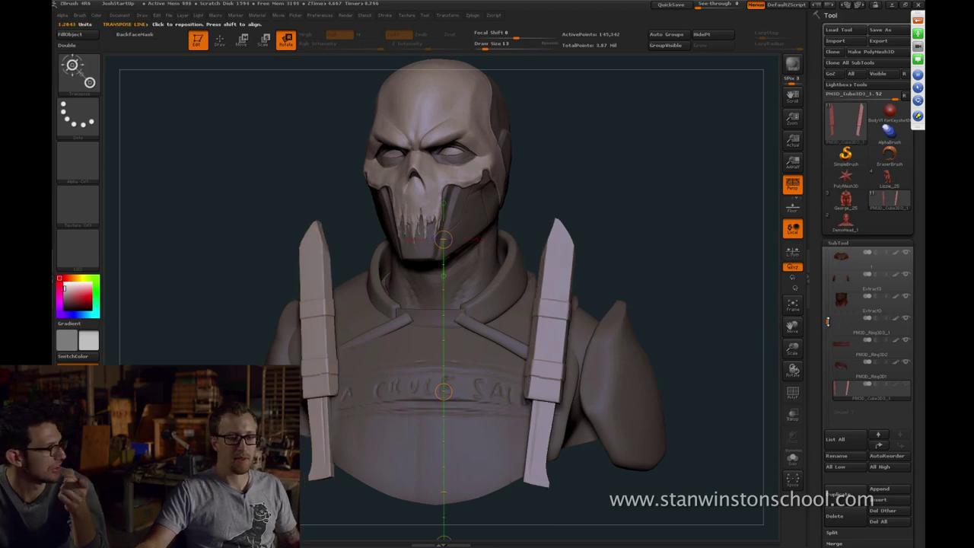
mouse_move(828, 320)
left_mouse_down()
mouse_move(829, 330)
mouse_move(828, 249)
mouse_move(833, 303)
left_mouse_up()
left_click(839, 283)
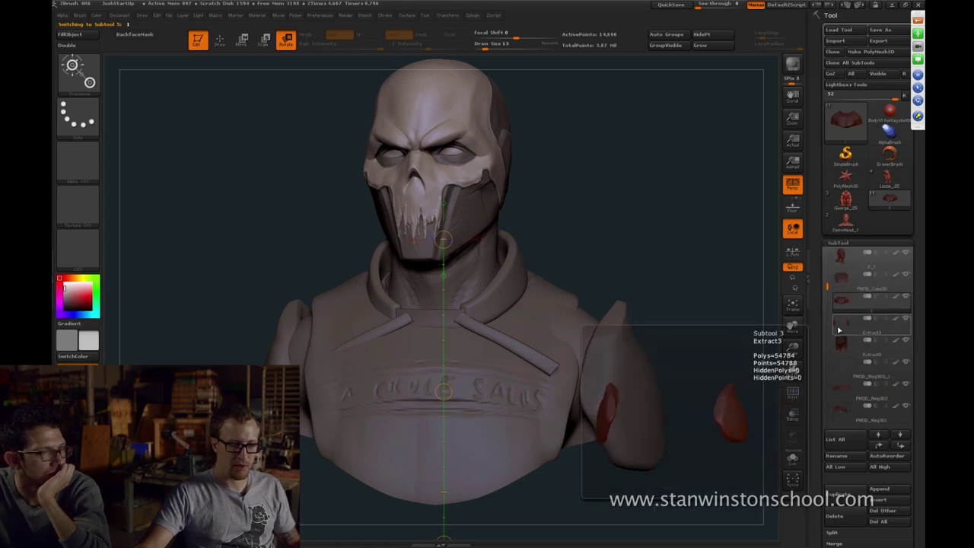
left_click(837, 332)
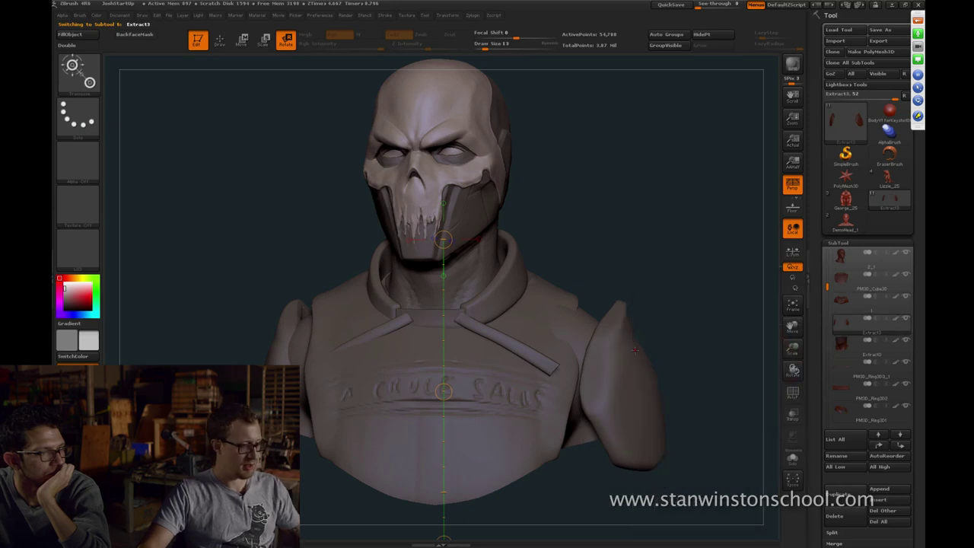
key("ctrl+z")
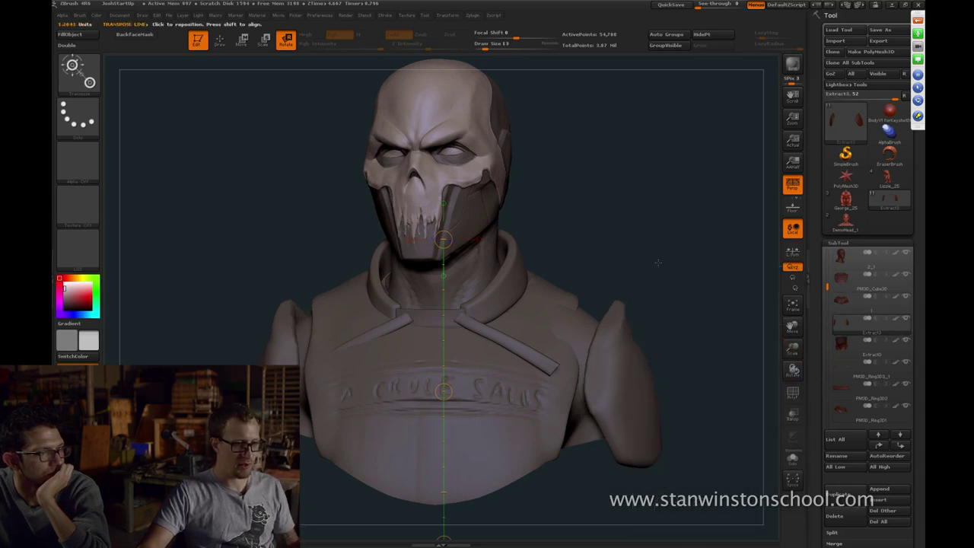
Go through the body, shoulder, neck and strap subtools in the front view, undoing their last rotation and finishing on the knives
mouse_move(662, 242)
left_mouse_down()
mouse_move(620, 248)
mouse_move(655, 249)
mouse_move(635, 251)
left_mouse_up()
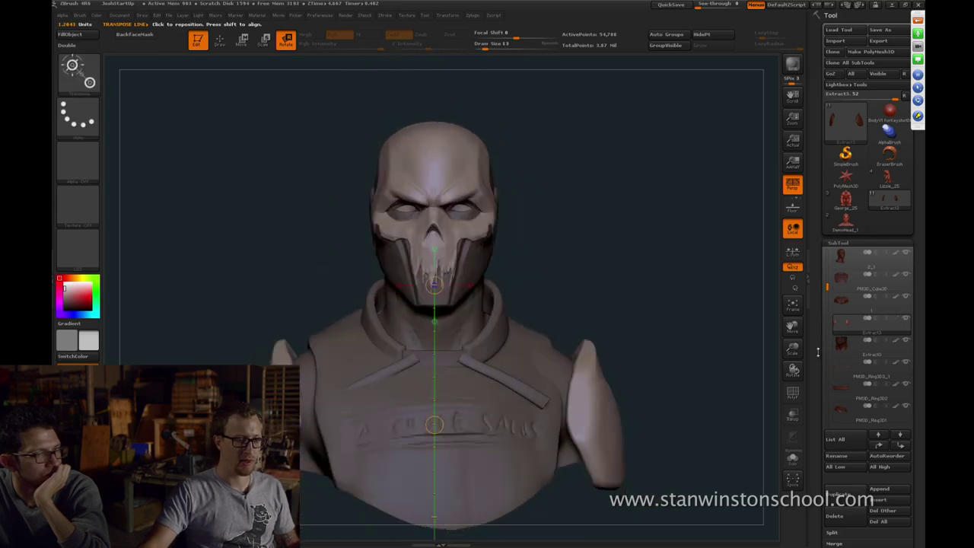
left_click(845, 307)
left_click(842, 332)
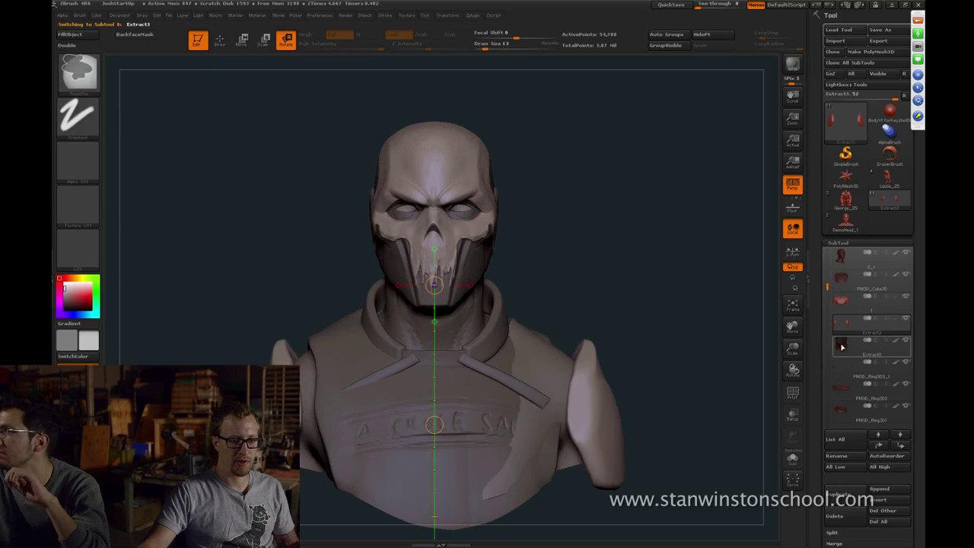
left_click(843, 344)
left_click(843, 373)
left_click(842, 391)
left_click(838, 413)
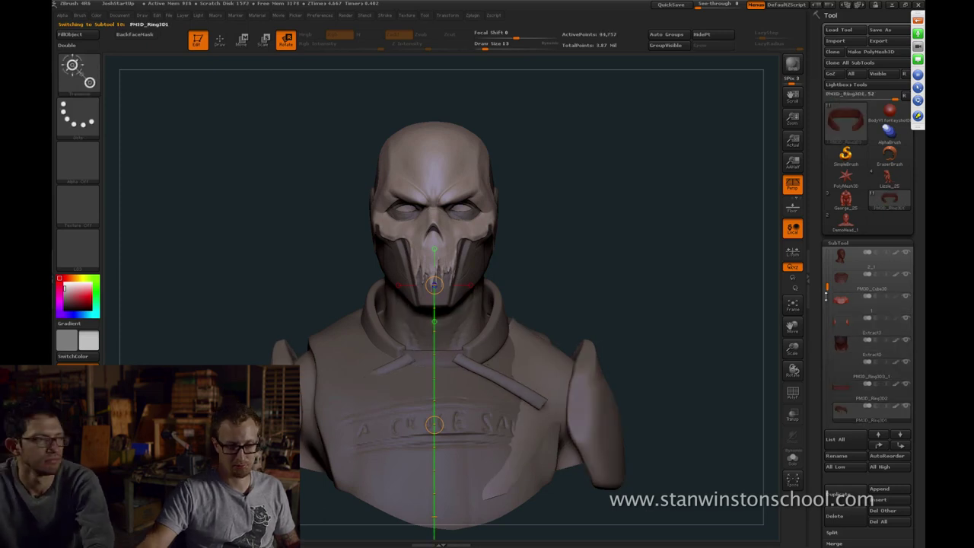
left_click_drag(829, 287, 829, 297)
key("Down")
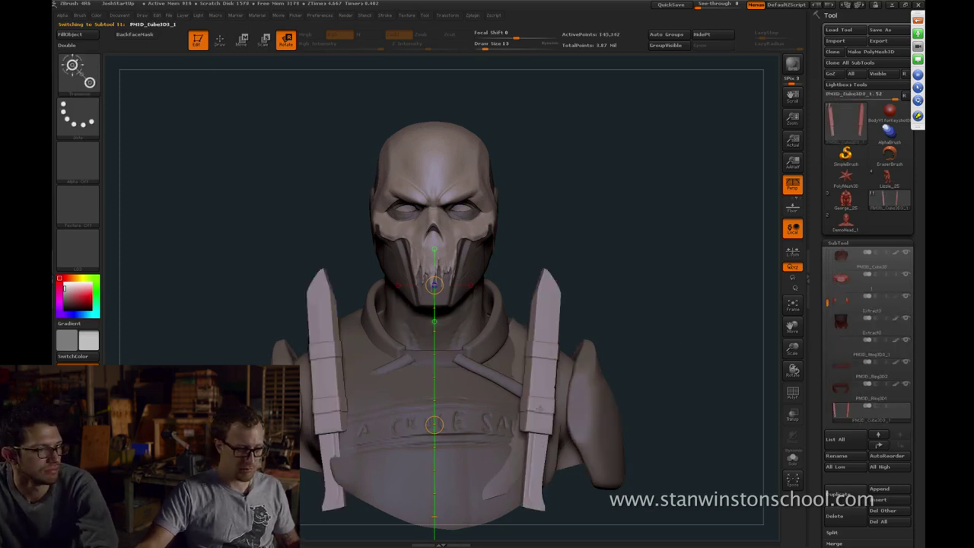
Bring the body subtool 1 and the chest armor PM3D_Cube3D back to their unrotated, symmetrical placement
key("q")
left_click(514, 457, "alt")
key("w")
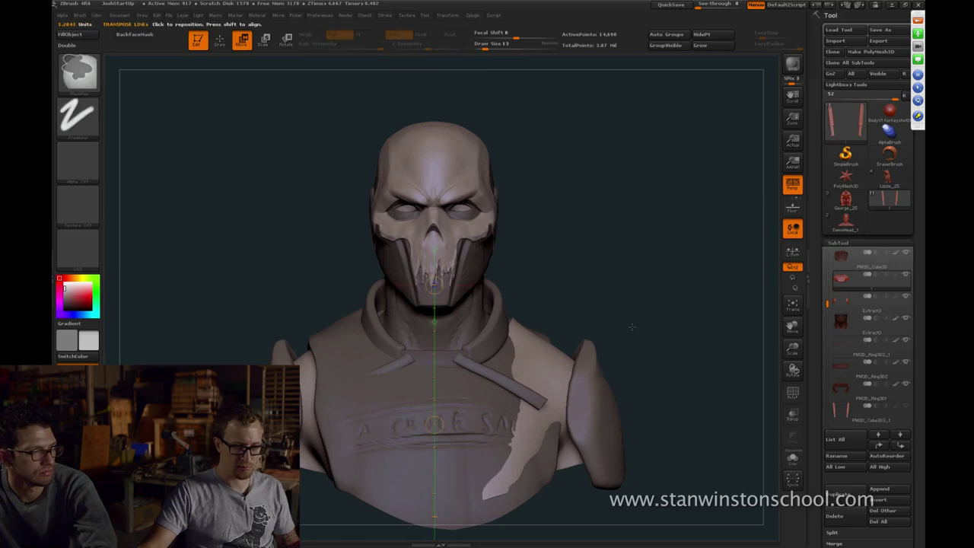
left_click_drag(694, 307, 719, 313)
left_click(876, 285)
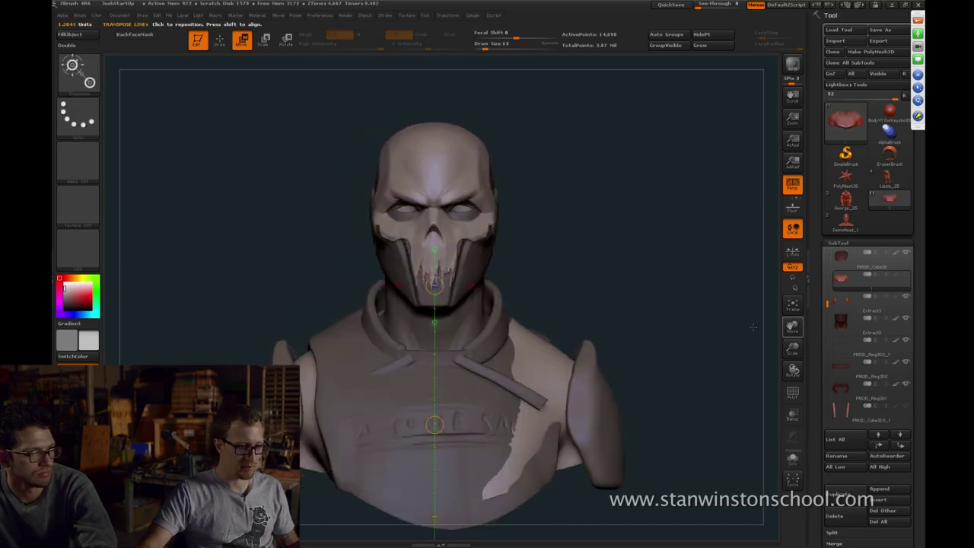
left_click(420, 389, "alt")
key("q")
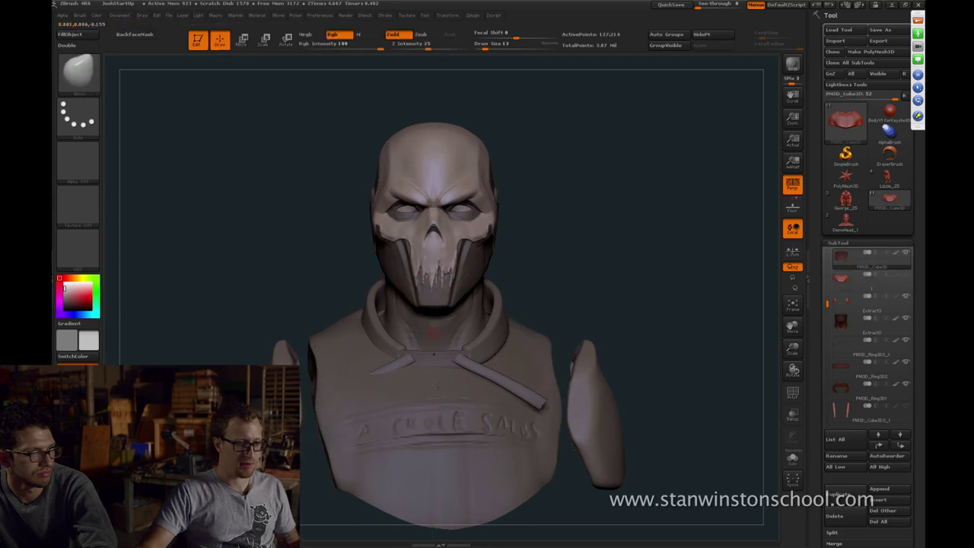
left_click_drag(588, 314, 595, 318, "ctrl")
key("w")
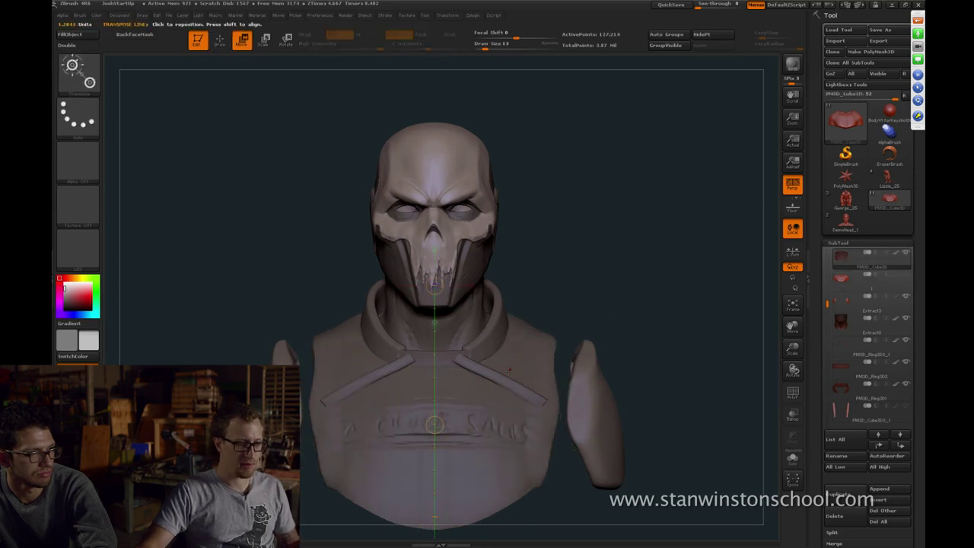
Make the knives PM3D_Cube3D_1 visible and view the complete bust from a three-quarter angle
key("q")
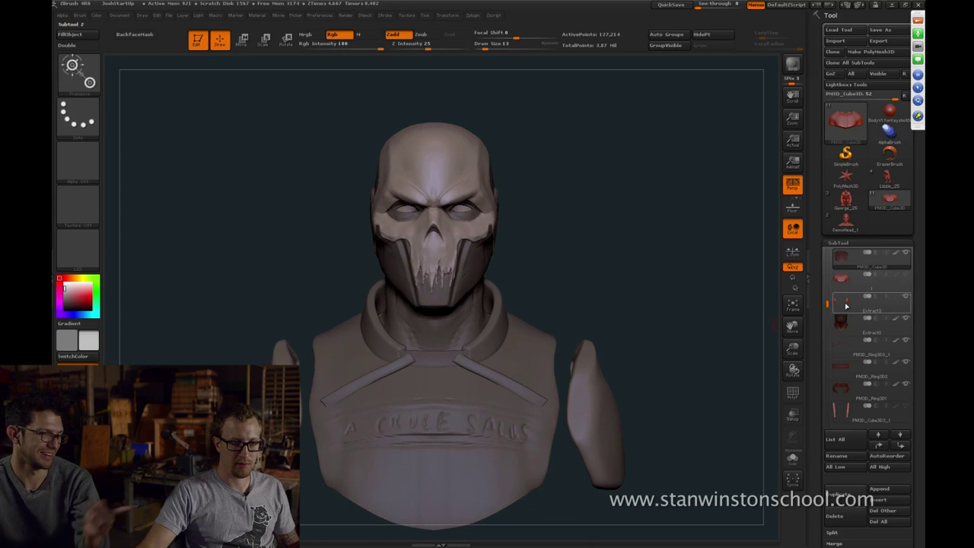
mouse_move(764, 284)
left_mouse_down()
mouse_move(668, 303)
mouse_move(685, 307)
mouse_move(621, 280)
left_mouse_up()
key("w")
left_click(906, 405)
mouse_move(621, 280)
left_mouse_down()
mouse_move(643, 284)
mouse_move(609, 335)
left_mouse_up()
key("q")
left_click_drag(572, 288, 560, 282)
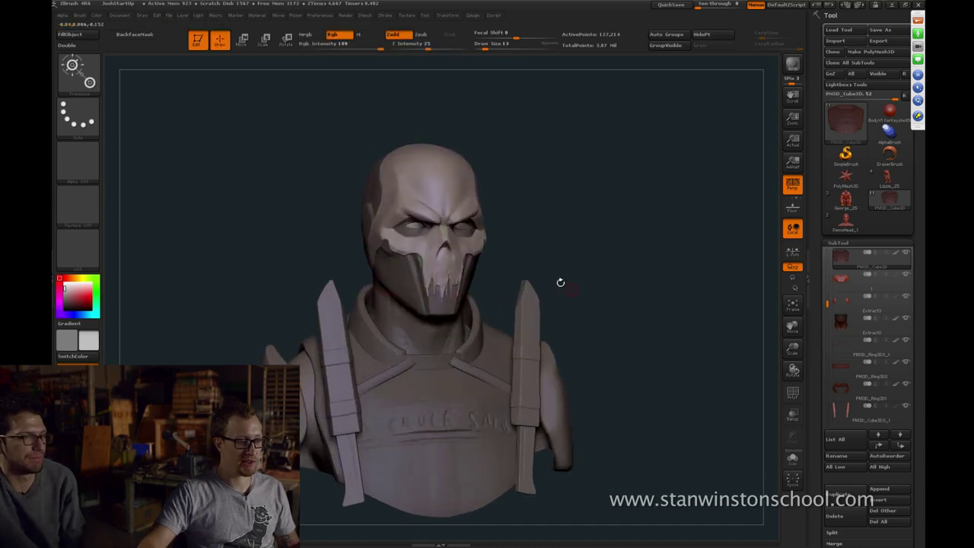
Select the skull mask, check the bust from the front and side, and make the neck piece Extract0 active
left_click(410, 294, "alt")
left_click_drag(596, 242, 567, 313, "alt")
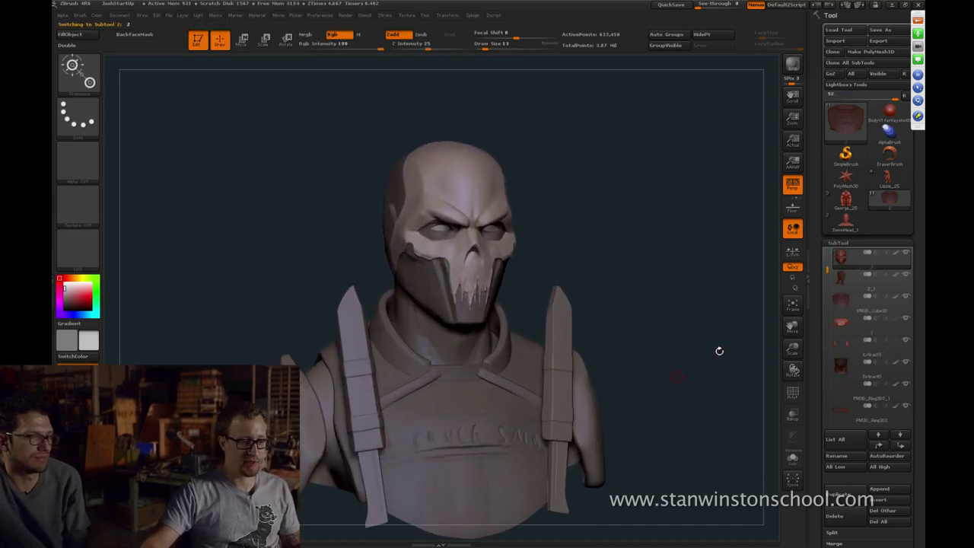
left_click_drag(720, 350, 691, 345, "shift")
key("w")
mouse_move(670, 307)
left_mouse_down("alt")
mouse_move(647, 298)
mouse_move(800, 306)
left_mouse_up("alt")
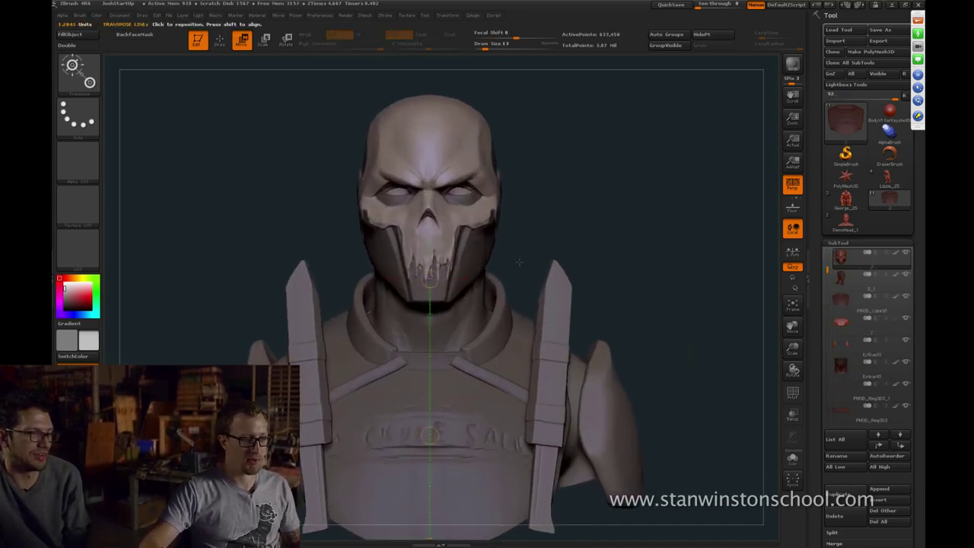
key("q")
mouse_move(519, 262)
left_mouse_down()
mouse_move(544, 280)
mouse_move(627, 242)
mouse_move(590, 261)
left_mouse_up()
left_click(545, 279, "alt")
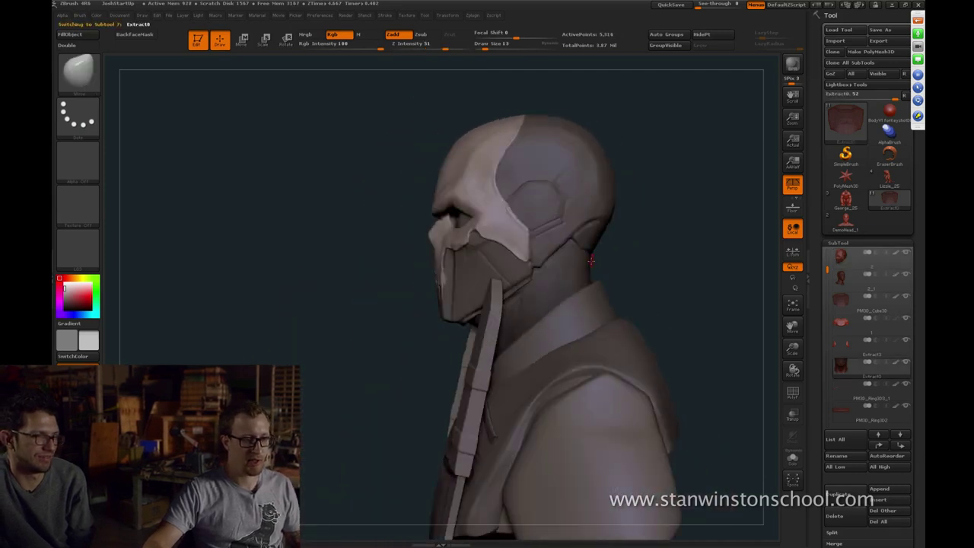
Draw a vertical Rotate transpose line upward through the neck in side view and reselect the skull mask subtool
key("r")
left_click_drag(655, 265, 604, 317, "shift")
left_click_drag(595, 465, 594, 244)
mouse_move(434, 250)
left_mouse_down()
mouse_move(743, 249)
mouse_move(570, 274)
mouse_move(606, 276)
mouse_move(596, 243)
mouse_move(561, 251)
left_mouse_up()
key("q")
left_click(494, 278, "alt")
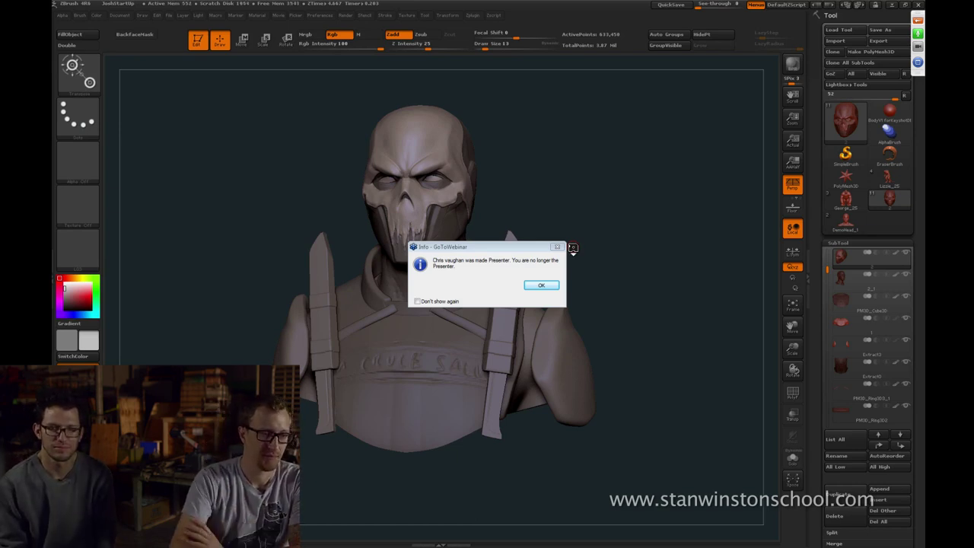
Dismiss the GoToWebinar presenter notice and minimize the webinar viewer to return to ZBrush
left_click(537, 288)
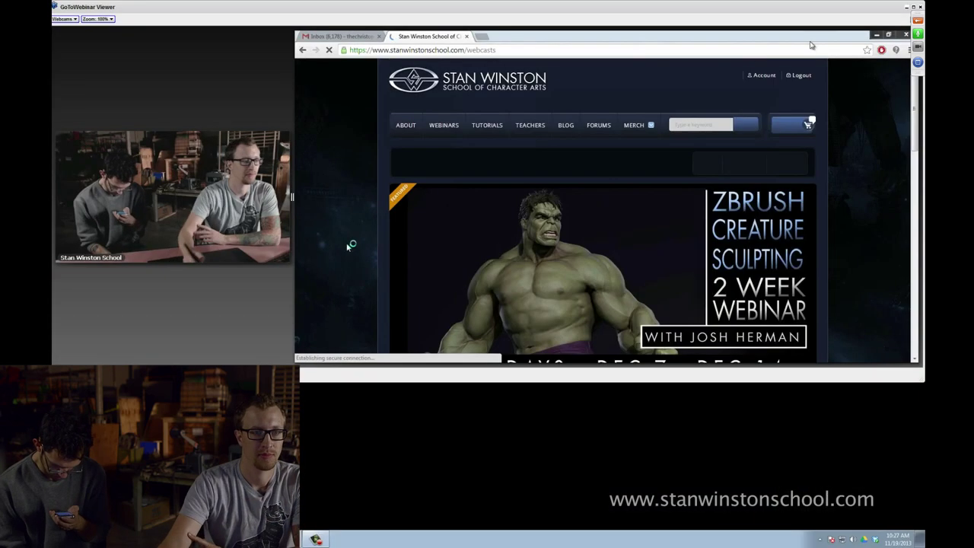
left_click(907, 6)
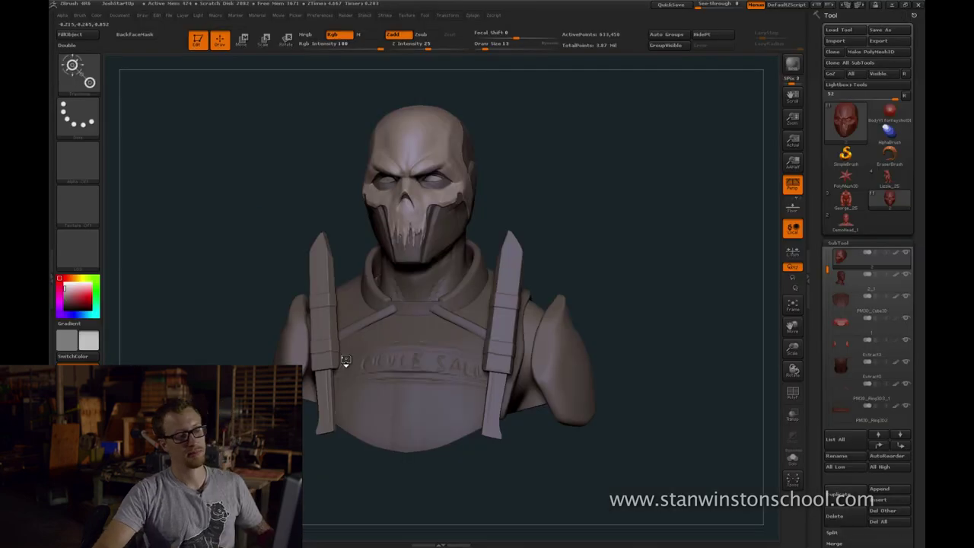
Set up Rotate in the front view and switch from the mask through the eyes Aba_05 to the head subtool 2_1
mouse_move(613, 209)
left_mouse_down()
mouse_move(643, 208)
mouse_move(652, 286)
left_mouse_up()
key("w")
key("r")
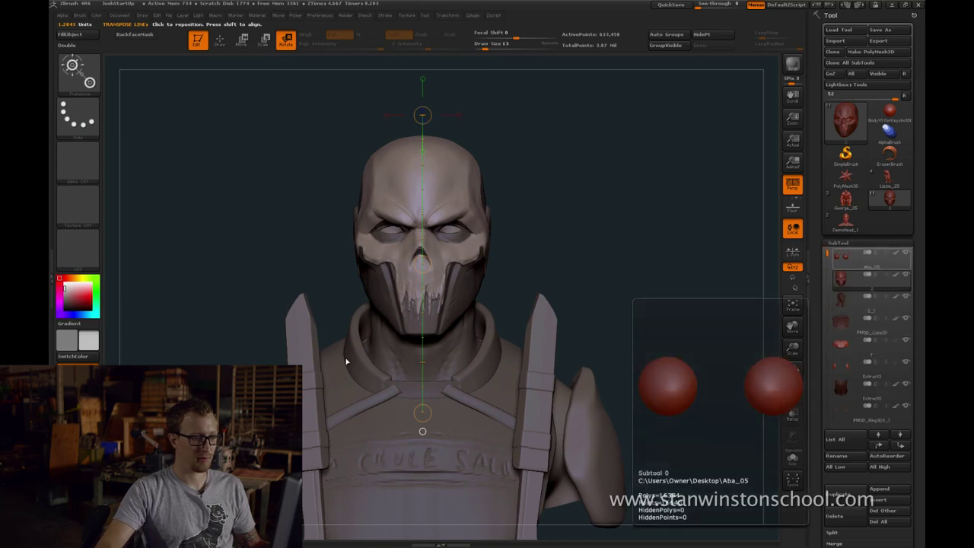
key("Up")
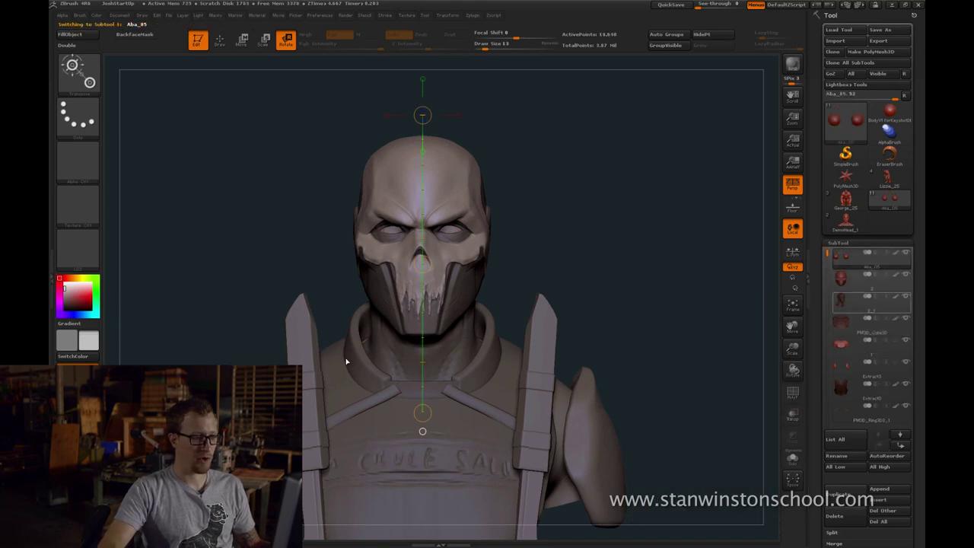
left_click(347, 359, "alt")
key("alt+Down")
key("alt+Down")
key("alt+Down")
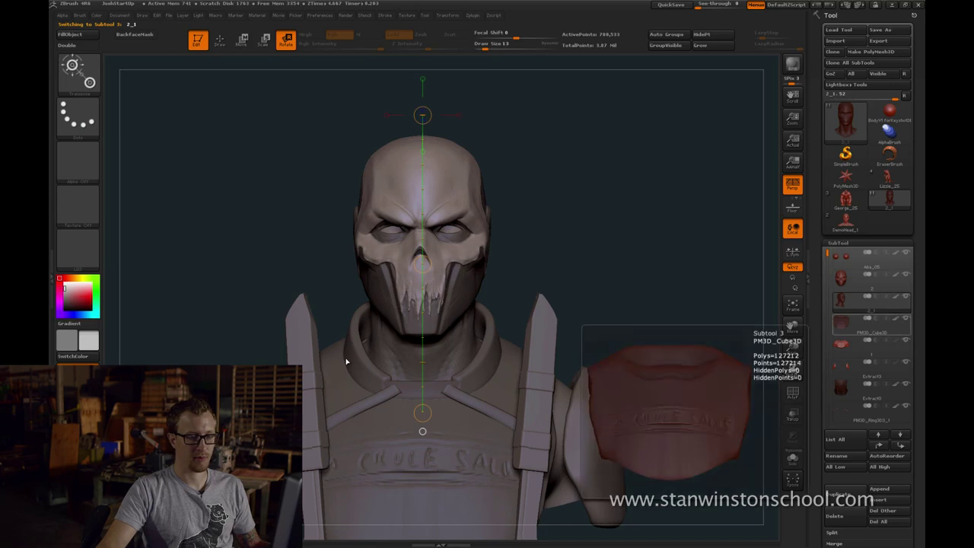
Reorder the subtools so the neck piece Extract0 sits directly below the head subtool 2_1
left_click(868, 389)
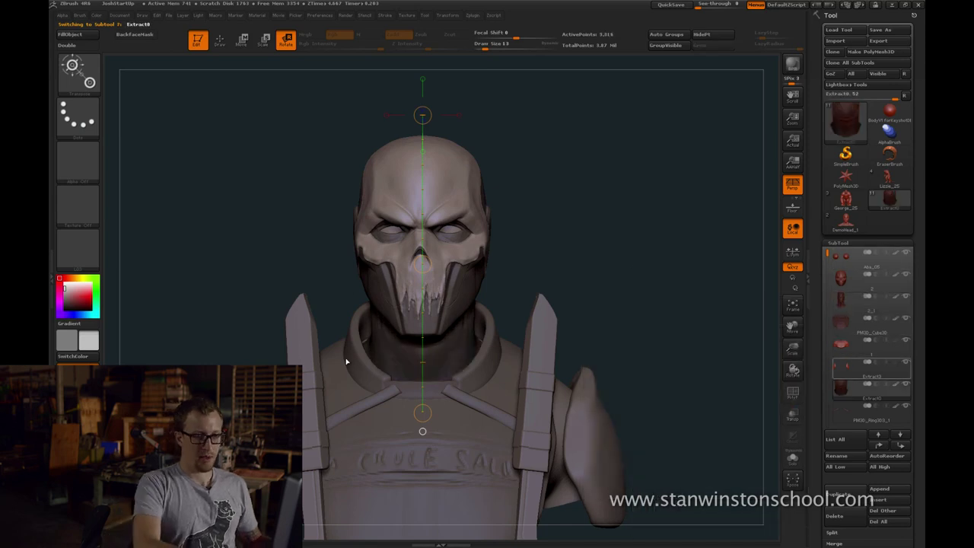
key("ctrl+Up")
key("ctrl+Up")
key("ctrl+Up")
key("ctrl+Up")
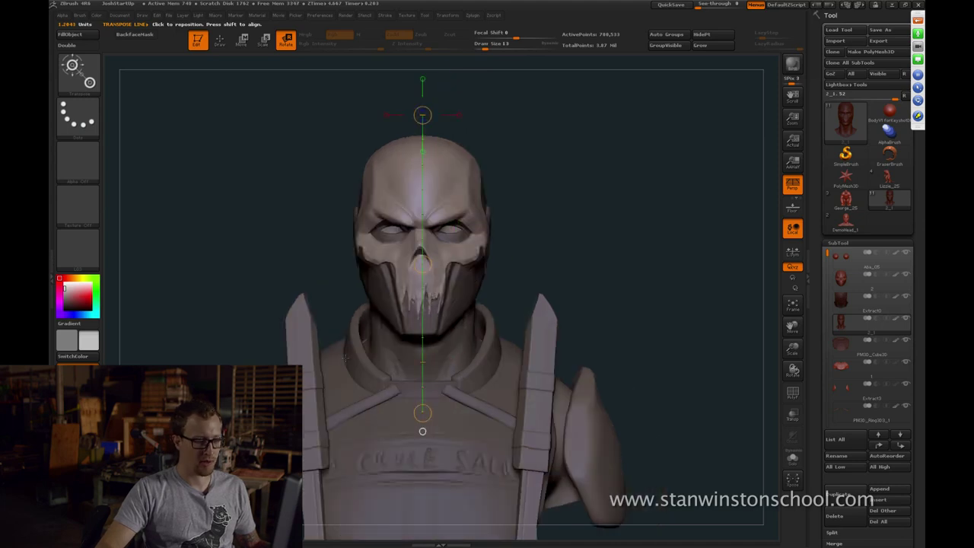
key("ctrl")
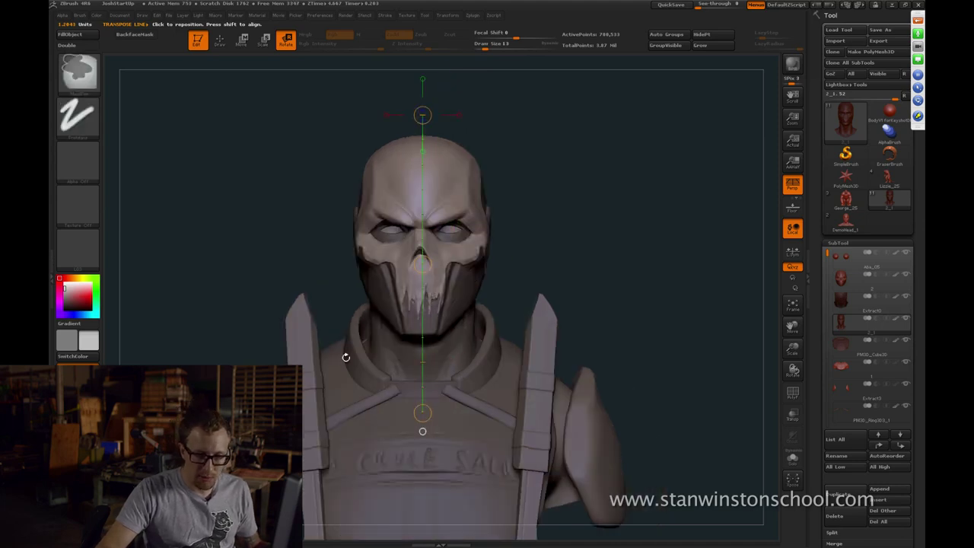
left_click(346, 357, "alt")
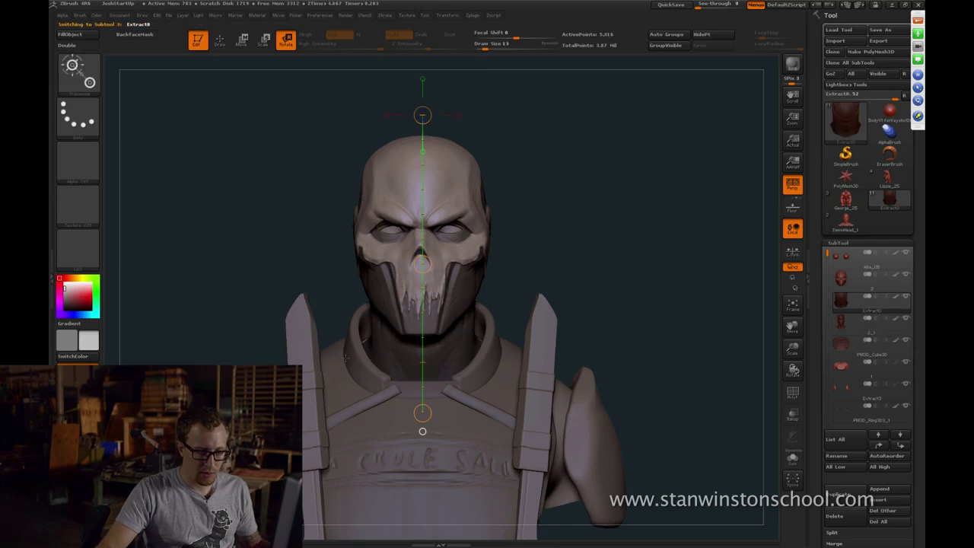
left_click(346, 361, "alt")
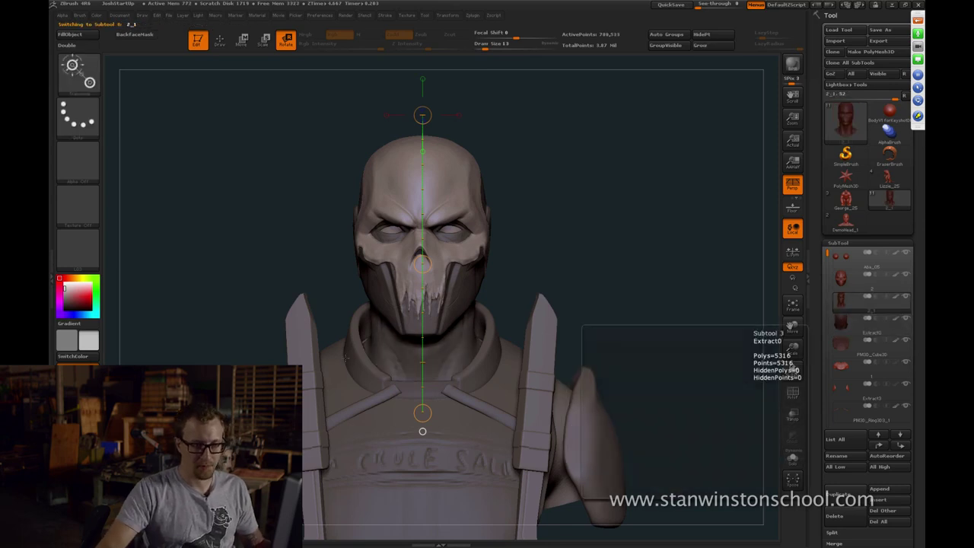
Select the skull mask and rotate it slightly about the vertical transpose line, judging the turn in a three-quarter view
left_click(404, 266, "alt")
left_click_drag(579, 256, 542, 201)
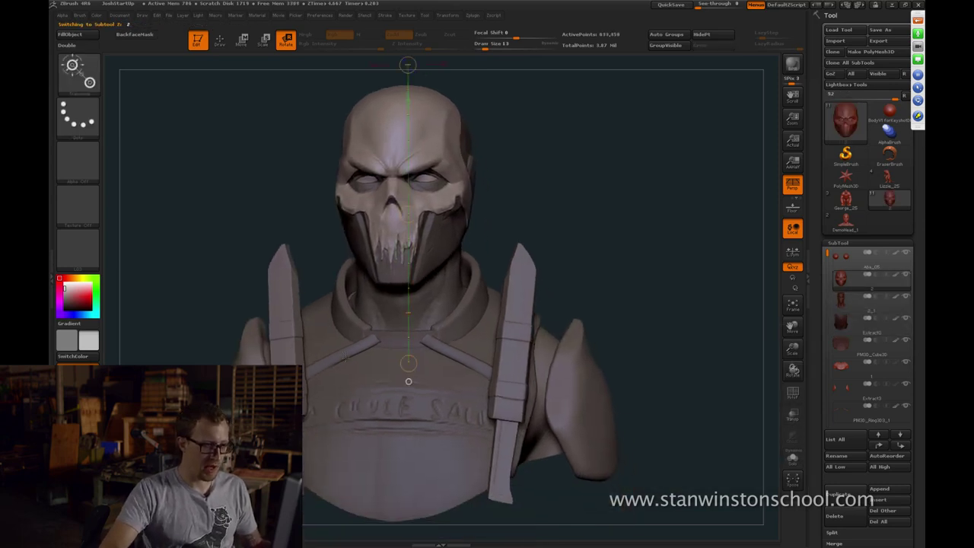
left_click_drag(409, 214, 449, 214)
key("ctrl+z")
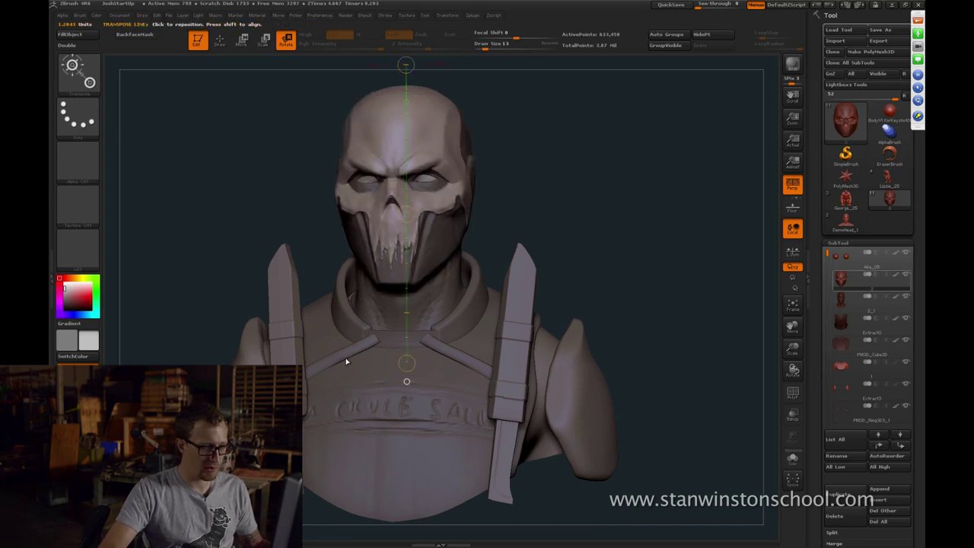
left_click_drag(579, 251, 587, 303, "alt")
left_click_drag(601, 251, 545, 251)
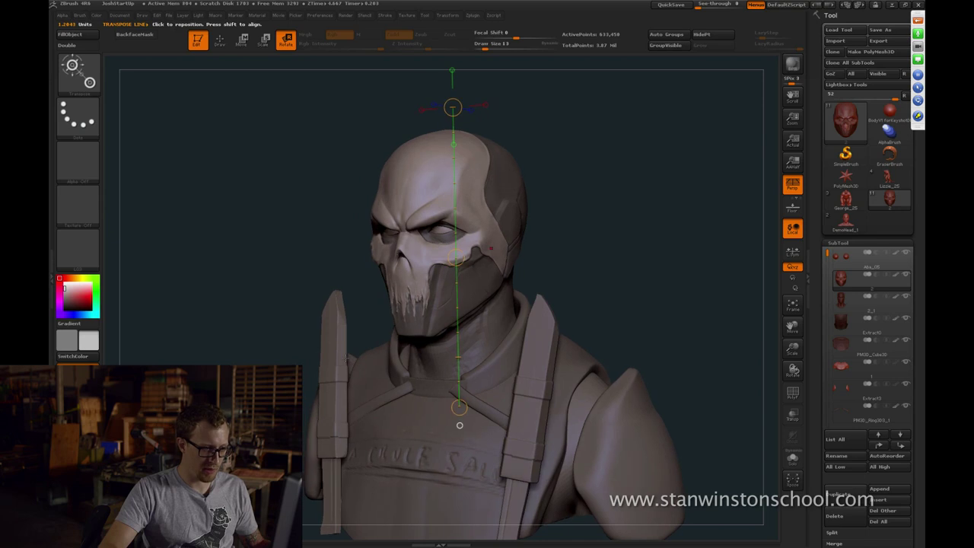
key("ctrl+z")
key("ctrl+z")
key("ctrl+z")
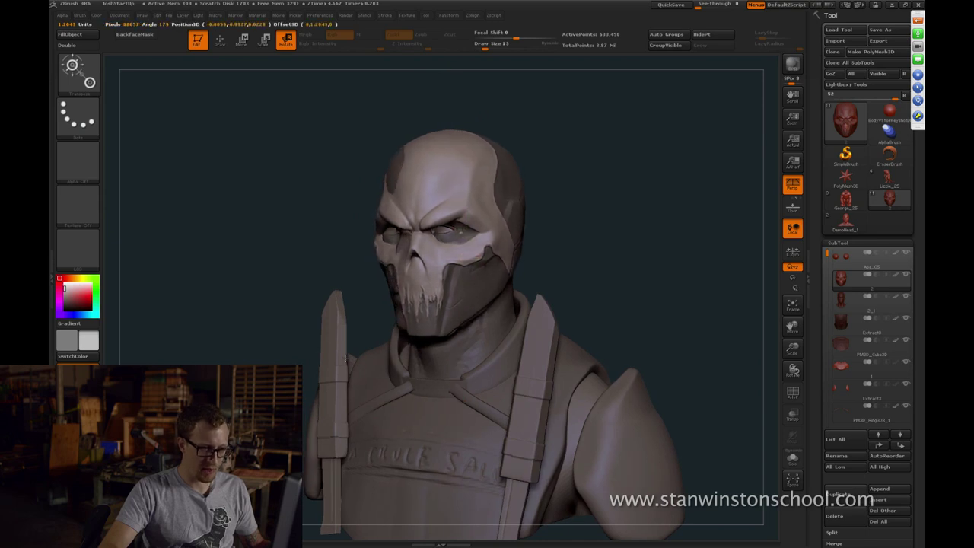
key("ctrl+shift+z")
key("ctrl+shift+z")
Turn the head 2_1, the eyes Aba_05 and the neck piece Extract0 about the vertical transpose line to match the mask
left_click(853, 303)
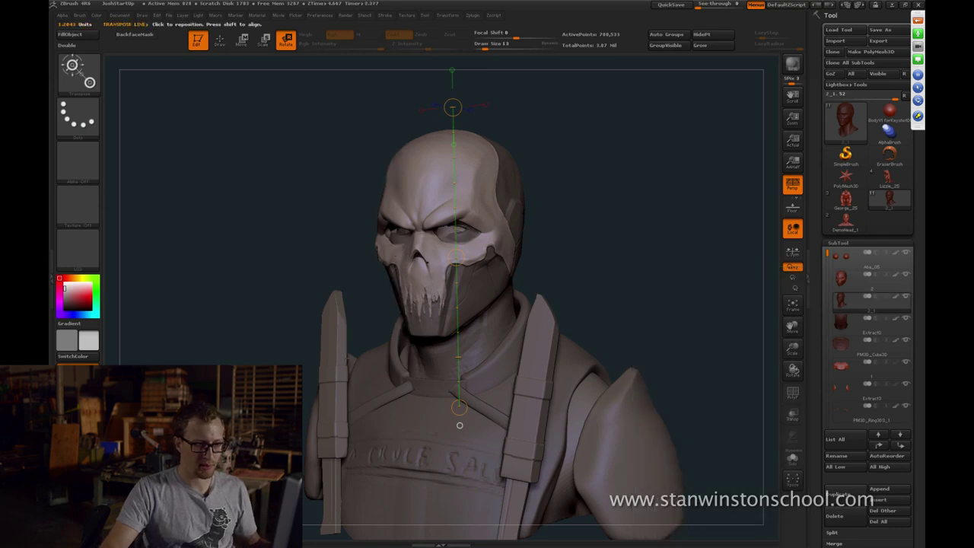
key("Up")
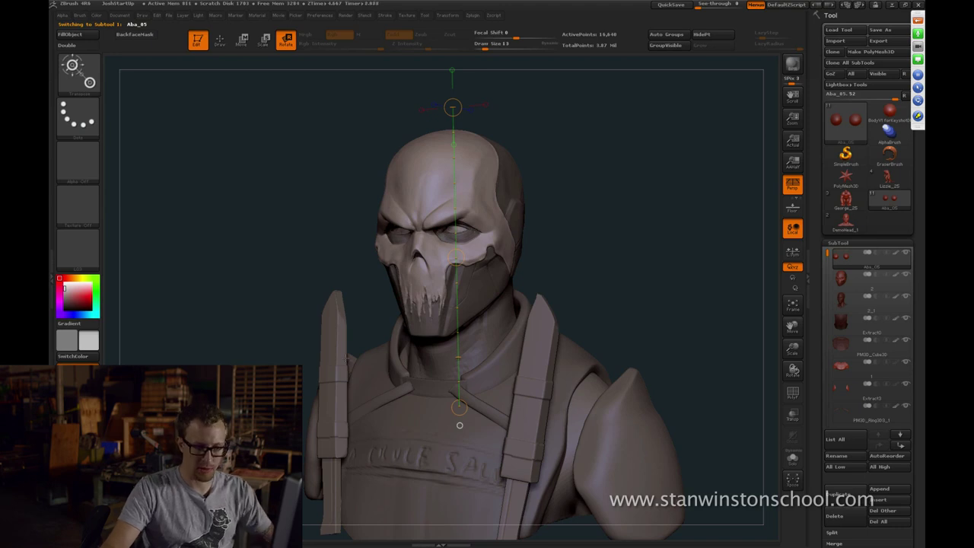
left_click(860, 323)
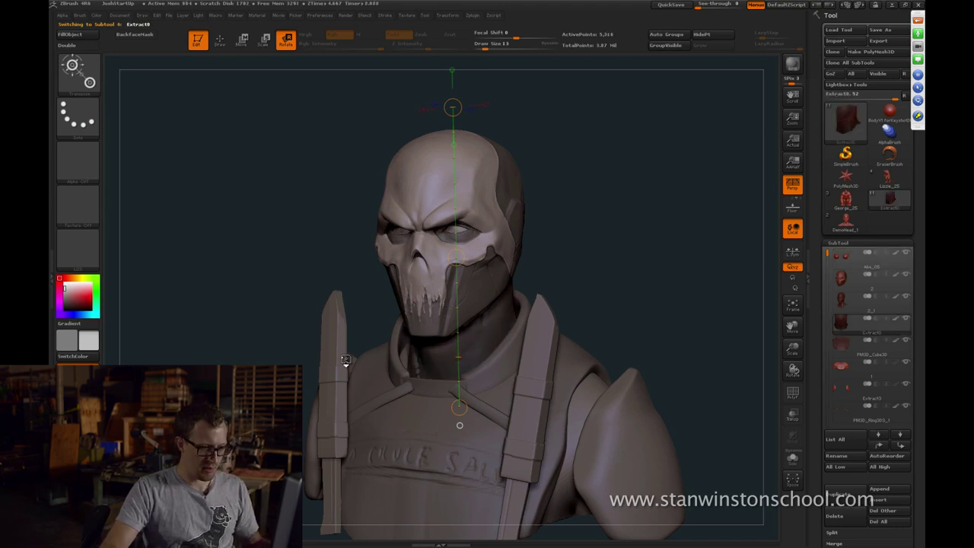
left_click_drag(347, 357, 345, 358, "shift")
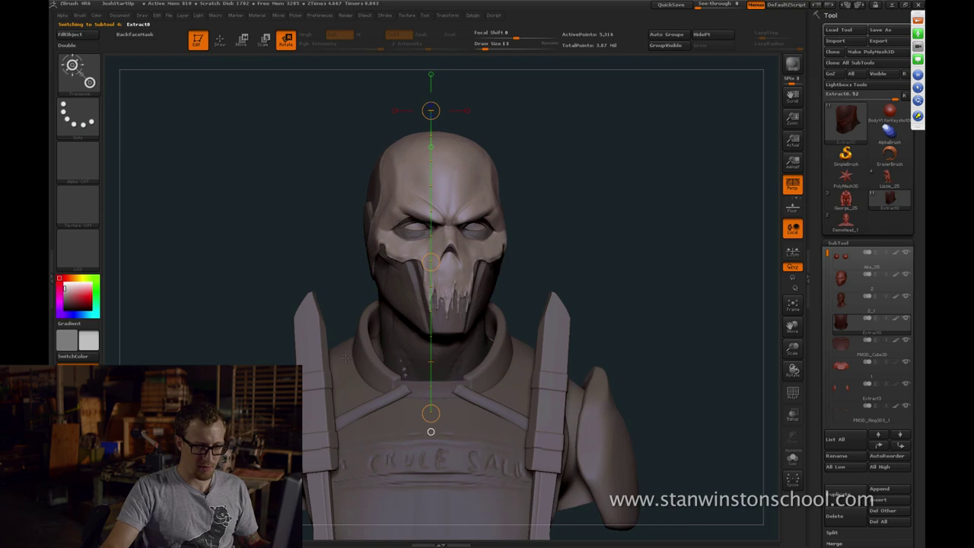
Lower the subdivision levels of the skull mask and the head 2_1, ending with the neck piece Extract0 selected
key("Up")
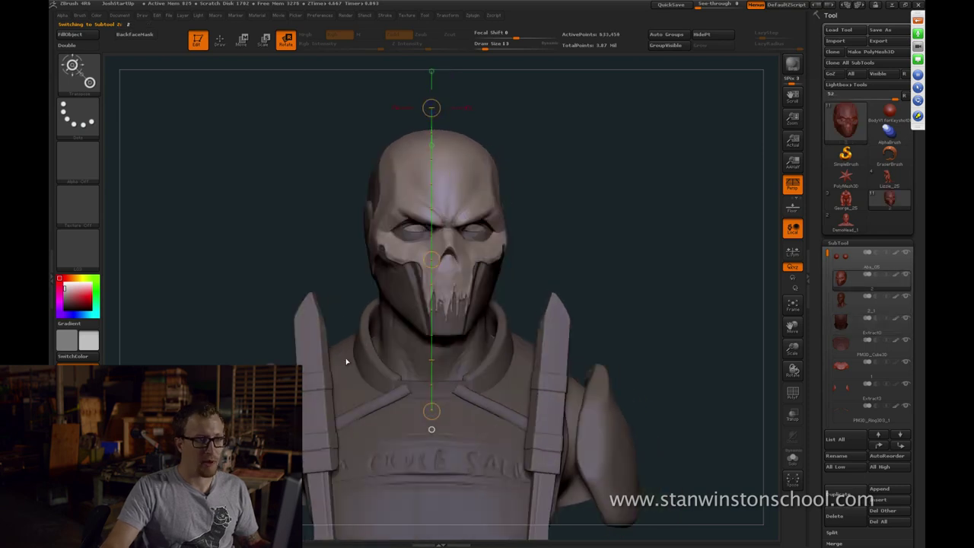
key("Down")
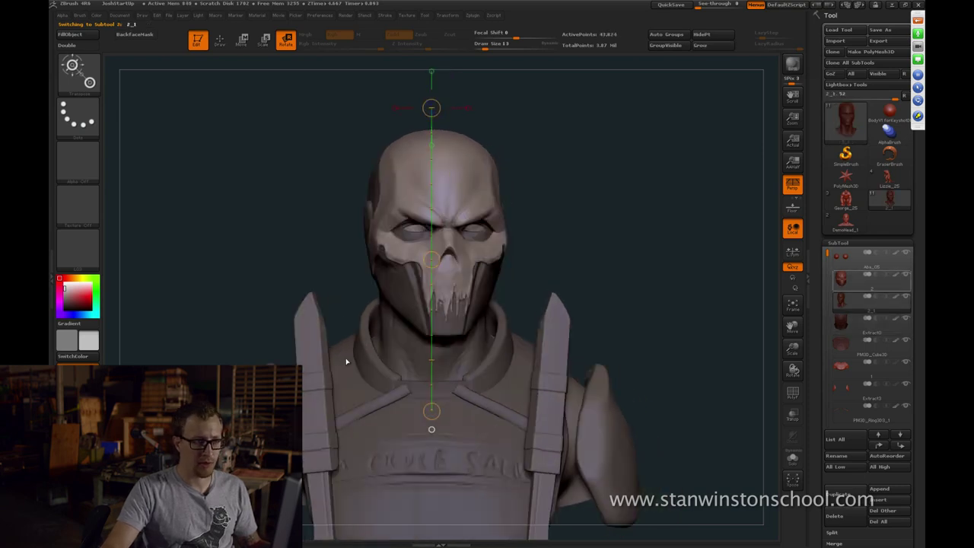
key("Up")
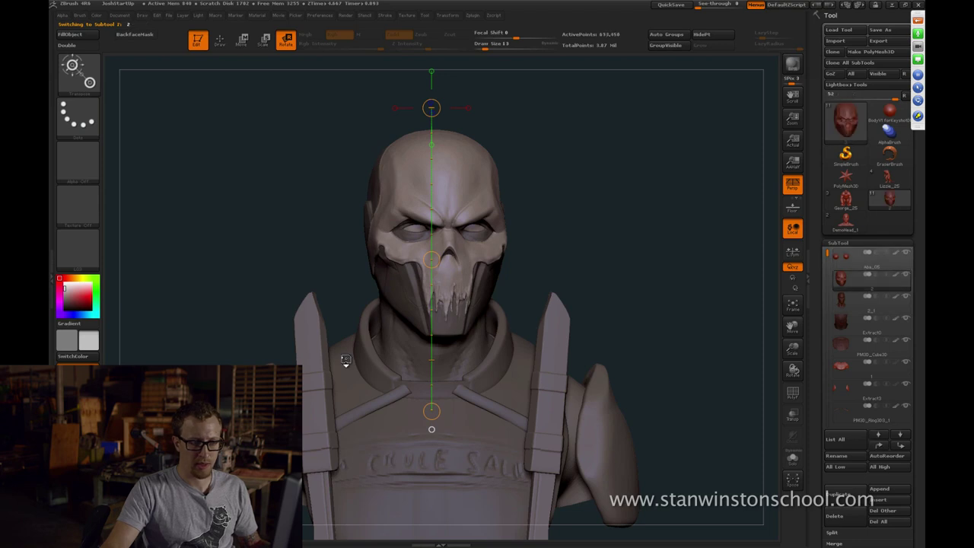
left_click(346, 359, "alt")
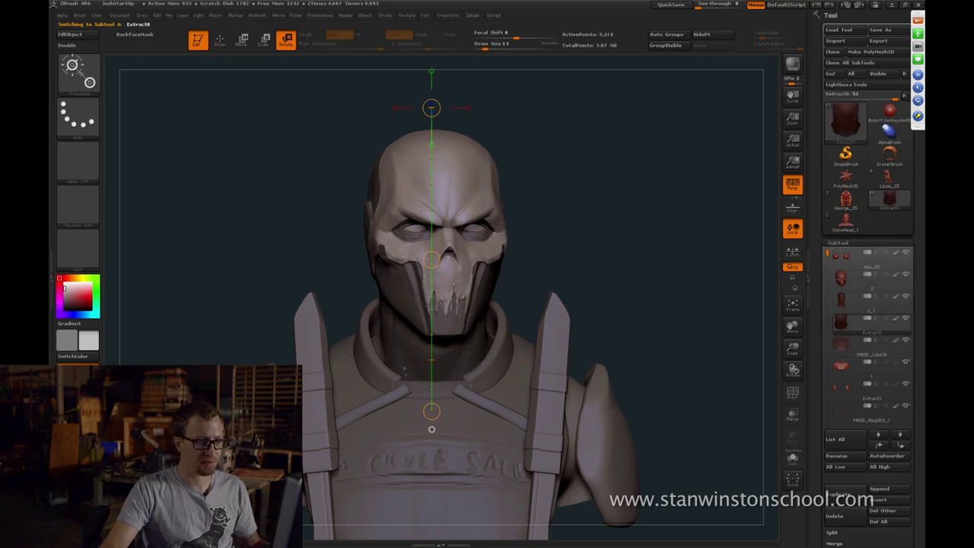
Draw a vertical Rotate transpose line up from behind the jaw in side view, center it on the head, and tilt the mask forward
right_click_drag(346, 361, 346, 357)
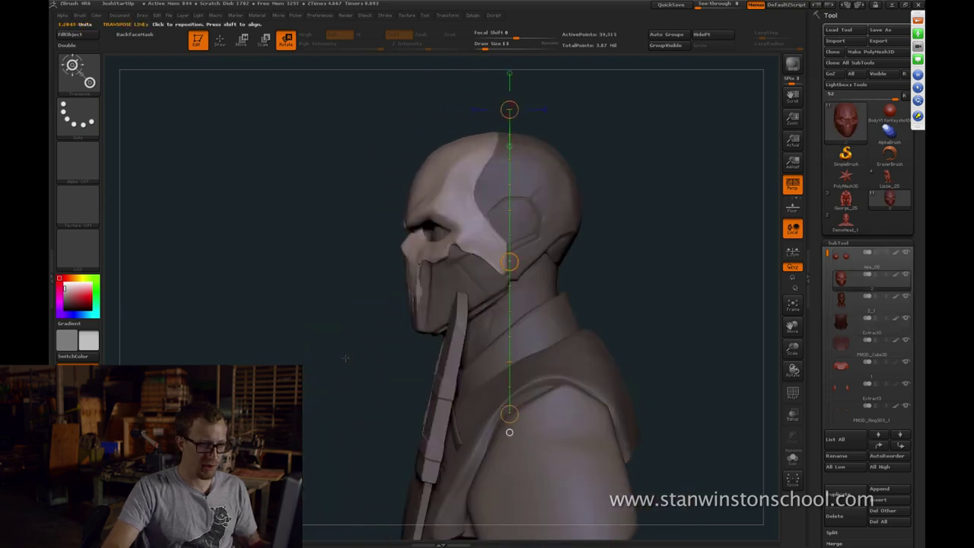
mouse_move(522, 273)
left_mouse_down()
mouse_move(549, 294)
mouse_move(596, 109)
mouse_move(522, 73)
left_mouse_up()
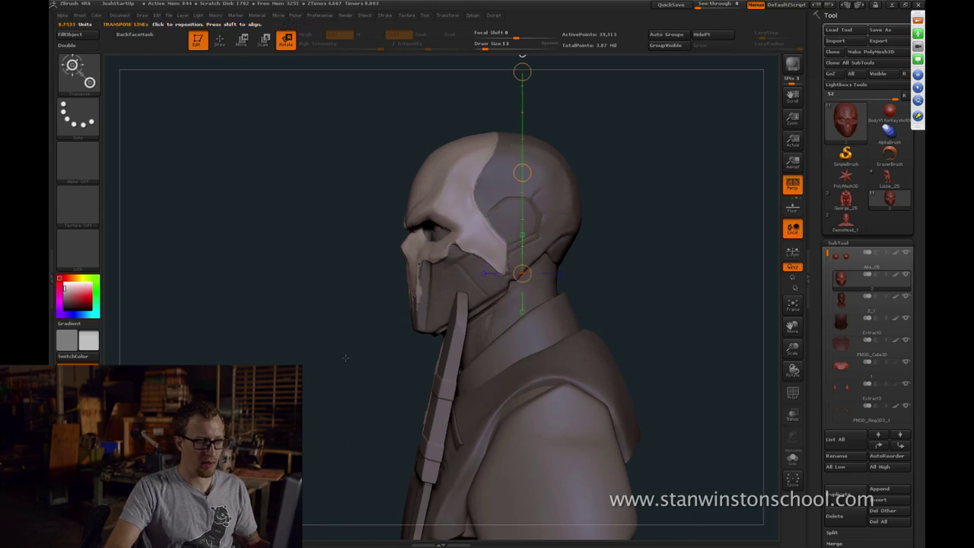
left_click_drag(345, 358, 487, 358, "shift")
left_click_drag(523, 173, 469, 173)
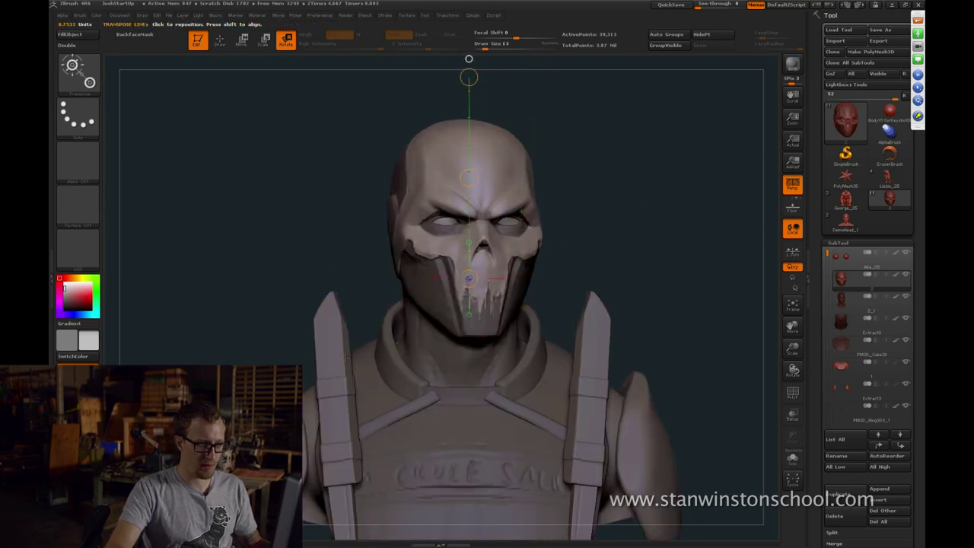
right_click_drag(487, 358, 346, 358)
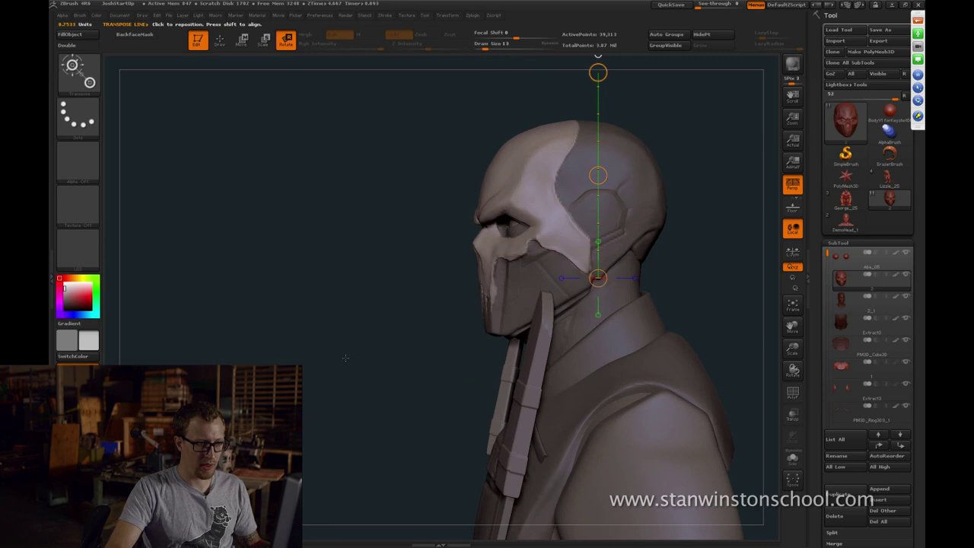
left_click_drag(345, 358, 345, 358)
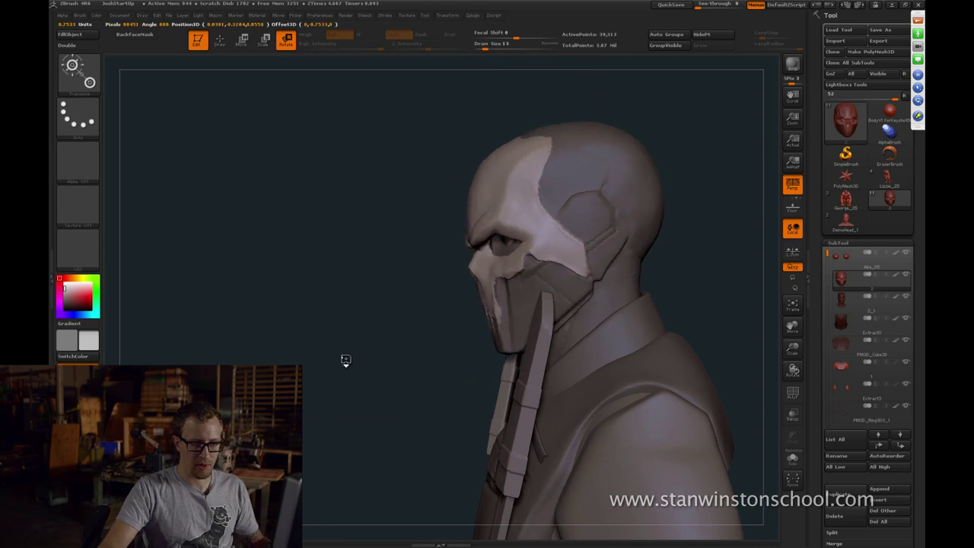
Tilt the head 2_1, the eyes Aba_05 and the neck piece Extract0 forward about the same transpose line to follow the mask
left_click(869, 302)
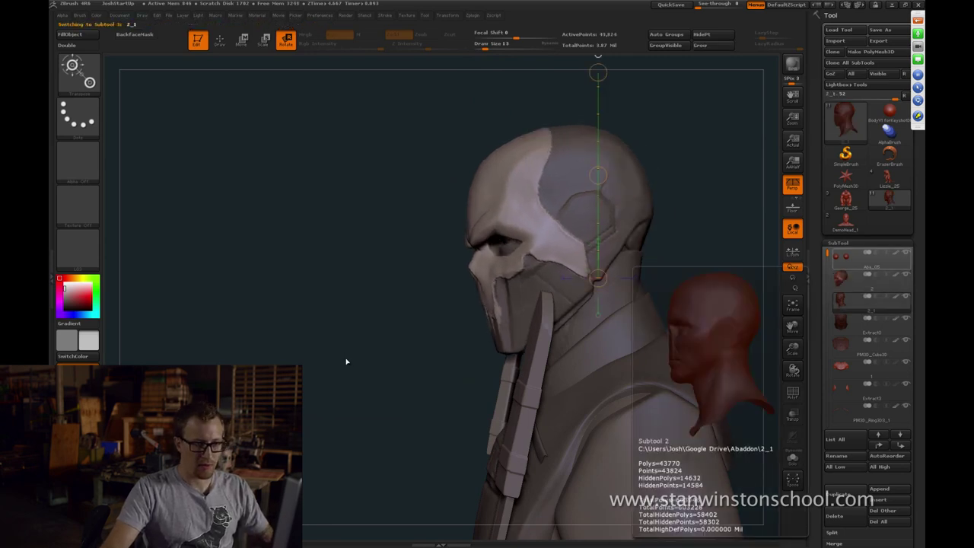
left_click(869, 259)
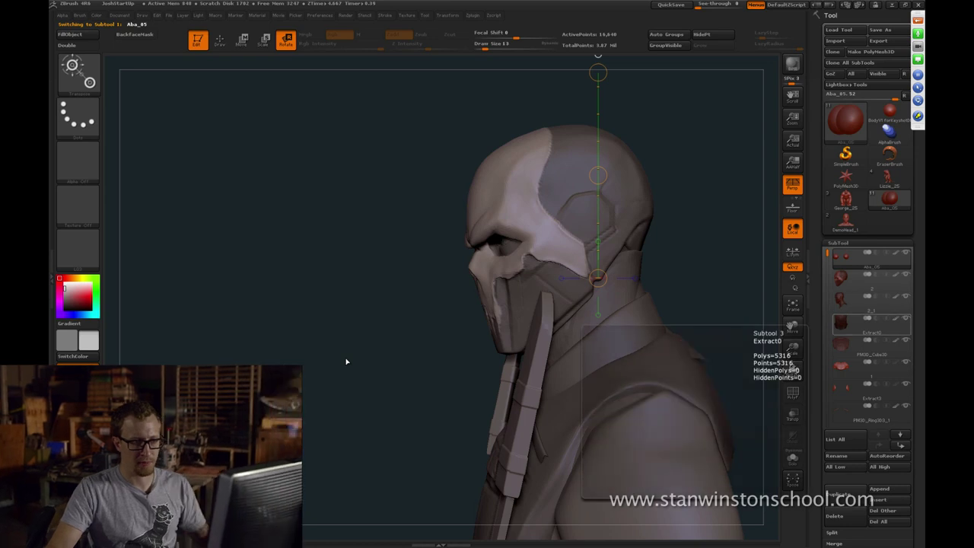
left_click(870, 323)
left_click_drag(345, 358, 487, 358)
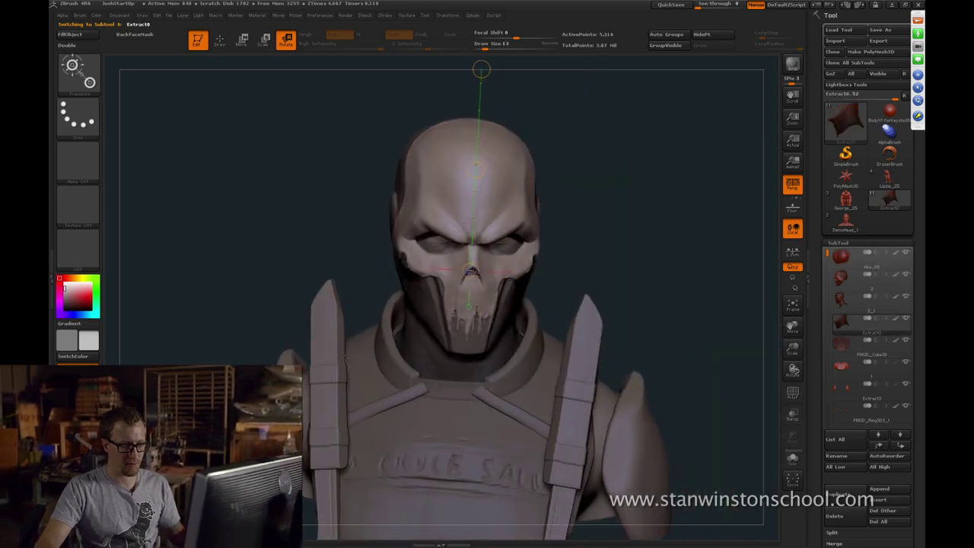
Return to Draw mode and raise the subdivision levels of the mask, head and neck piece Extract0 again
mouse_move(345, 358)
left_mouse_down()
mouse_move(281, 351)
mouse_move(472, 358)
mouse_move(290, 358)
left_mouse_up()
key("w")
key("q")
key("w")
key("q")
left_click(504, 224, "alt")
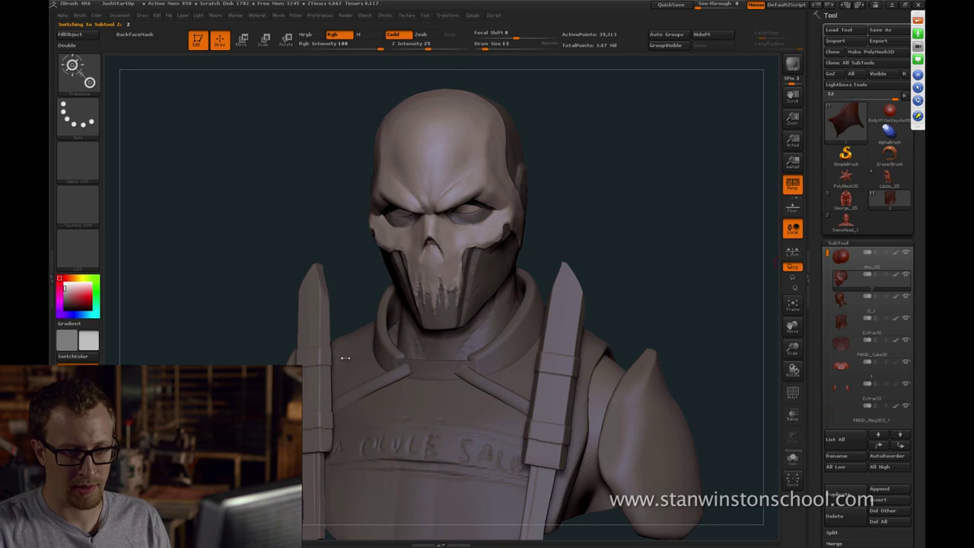
left_click(345, 359, "alt")
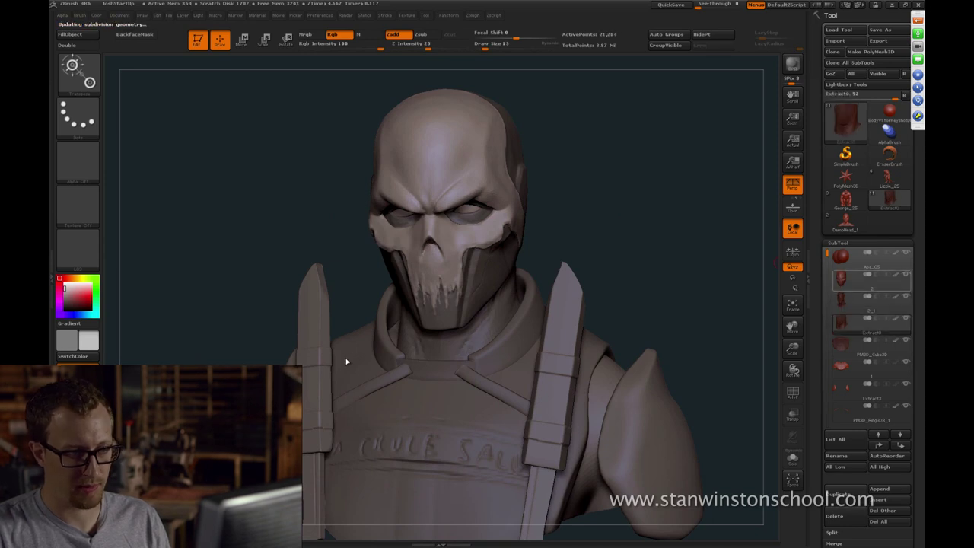
Select the eyes Aba_05 and adjust their position in the mask's sockets with Move in a three-quarter view
key("Up")
right_click_drag(345, 358, 415, 358)
key("w")
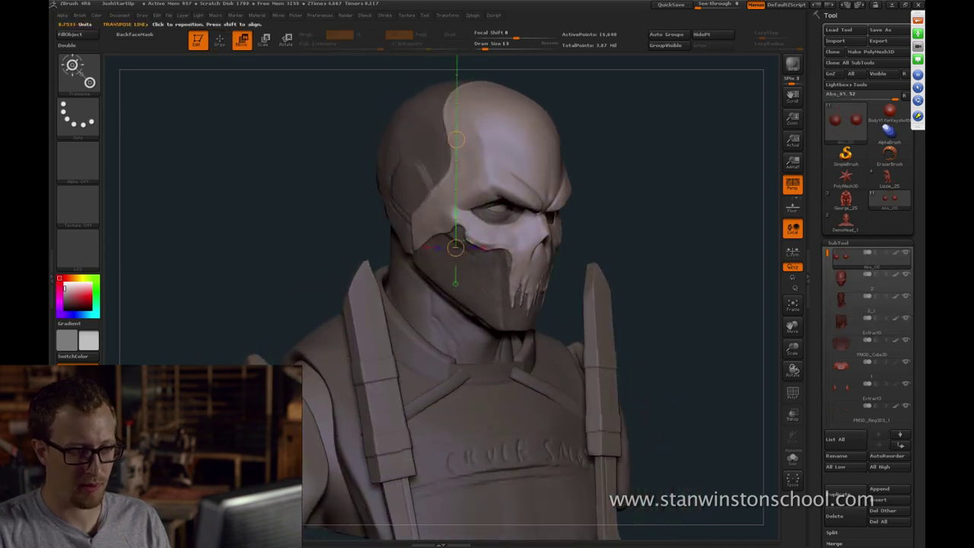
left_click_drag(346, 359, 345, 334)
key("q")
Hide the two vertical blades and move the vest piece PM3D_Cube3D backward along a horizontal transpose line in side view
left_click(576, 333, "alt")
left_click(574, 332, "alt")
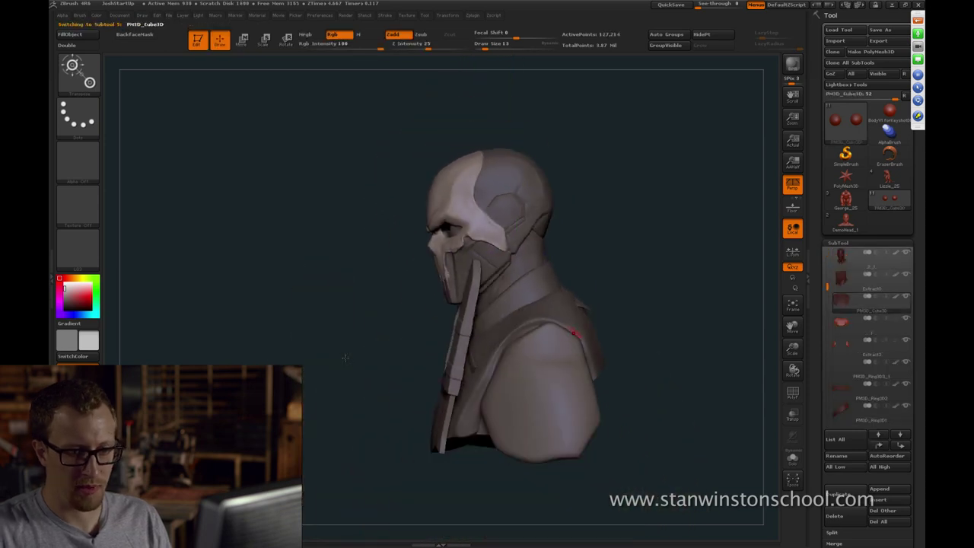
key("w")
left_click_drag(828, 287, 828, 328)
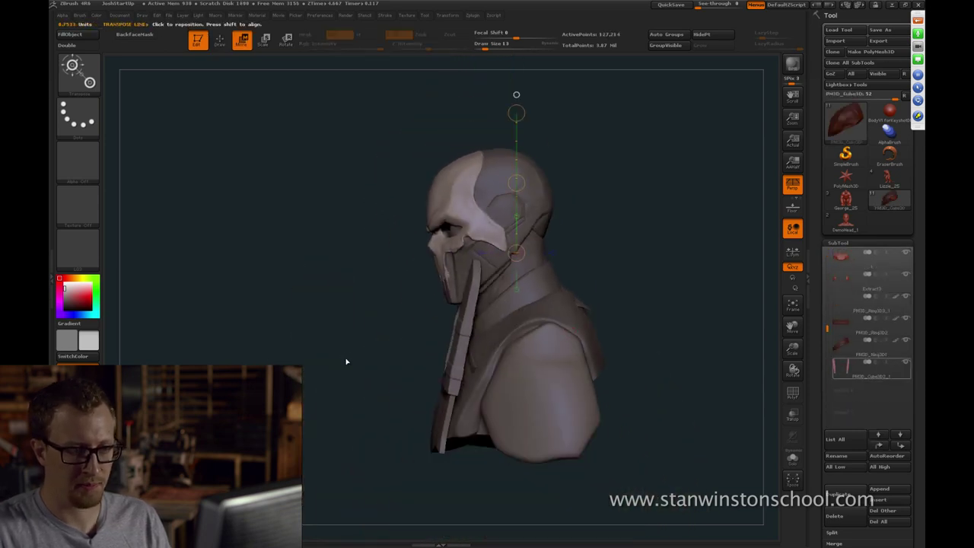
left_click(906, 362)
mouse_move(555, 315)
left_mouse_down("shift")
mouse_move(655, 313)
mouse_move(608, 313)
left_mouse_up("shift")
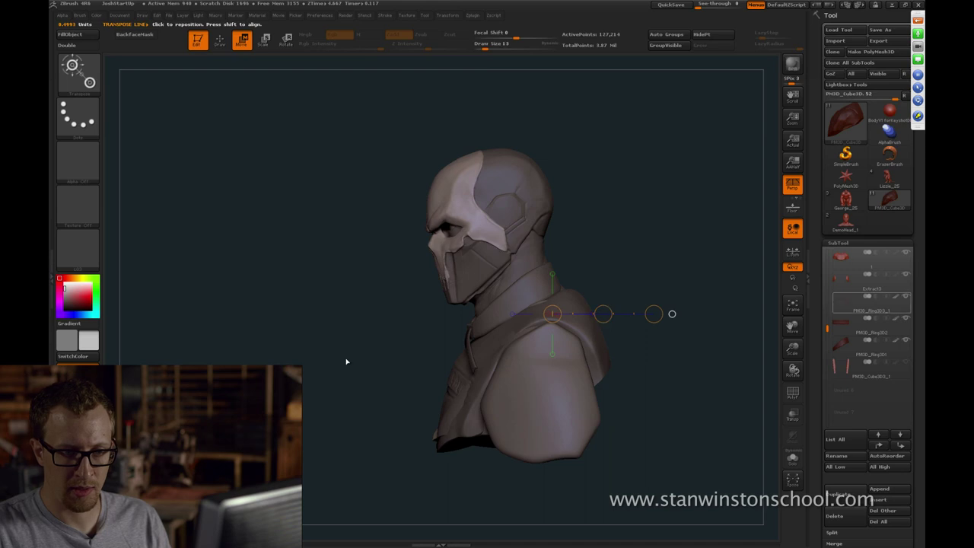
Go through the vest trims, shoulder pieces and torso with the same Move line, shifting them backward to follow the vest
key("Down")
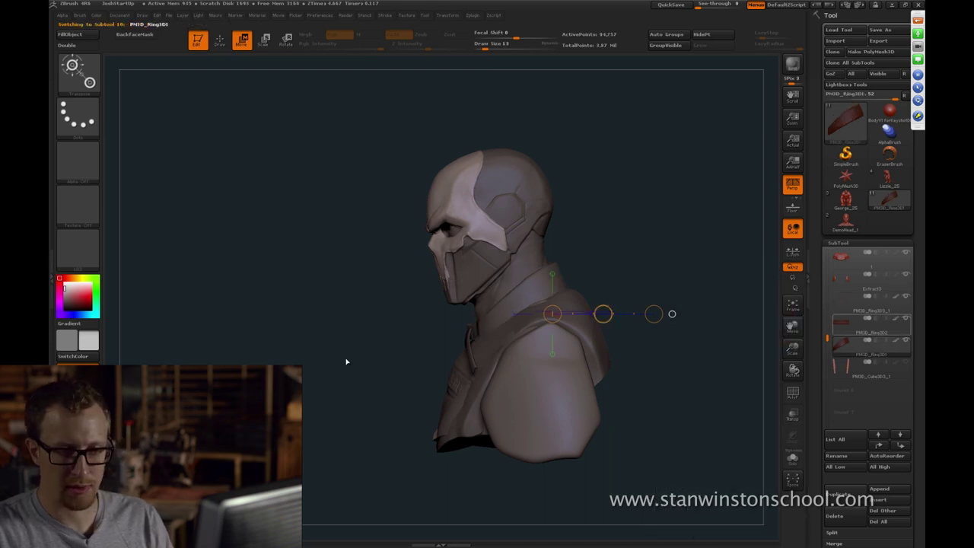
key("Up")
key("Up")
key("Up")
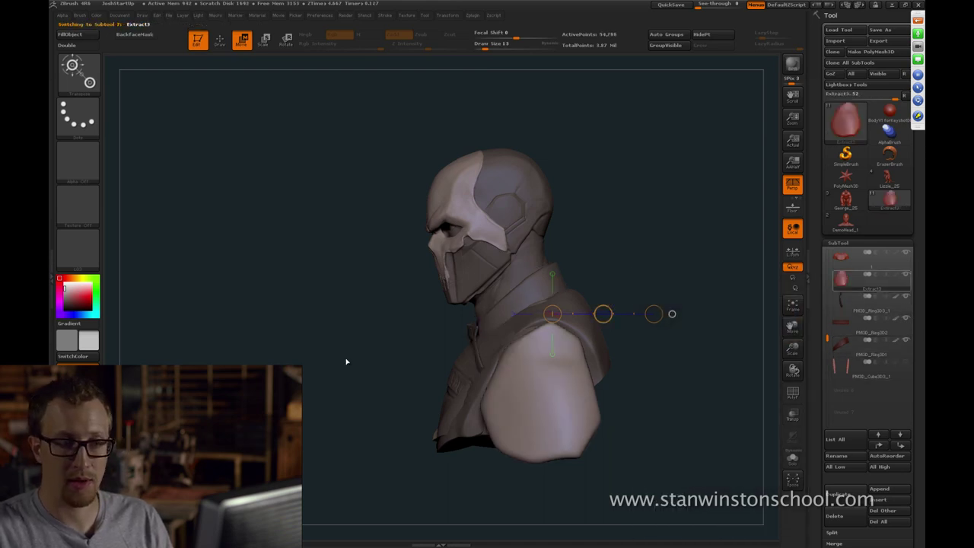
key("Up")
key("Up")
key("Up")
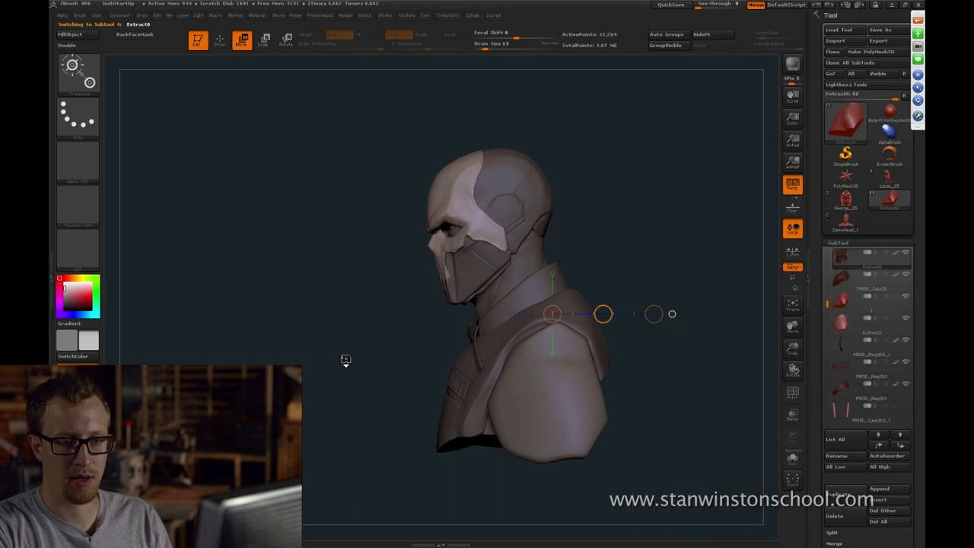
key("Down")
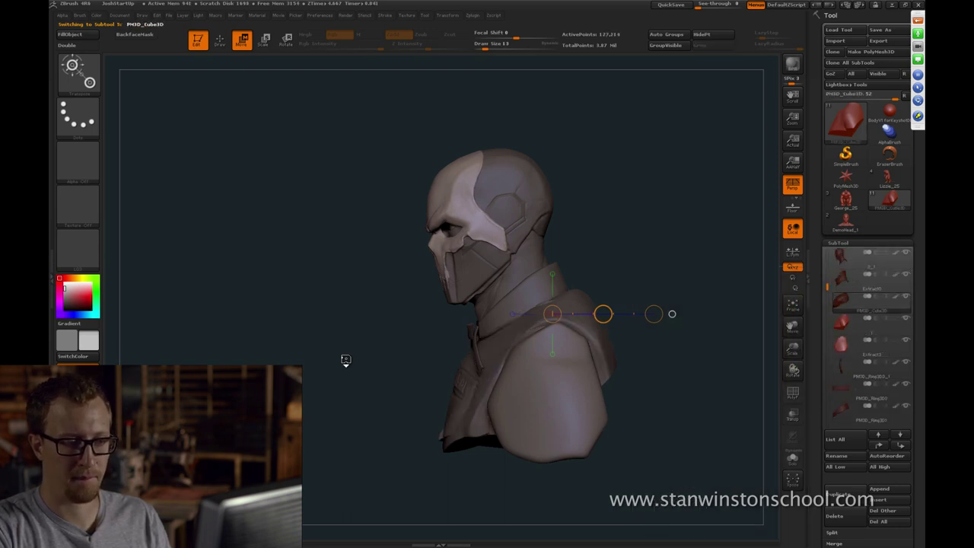
key("Up")
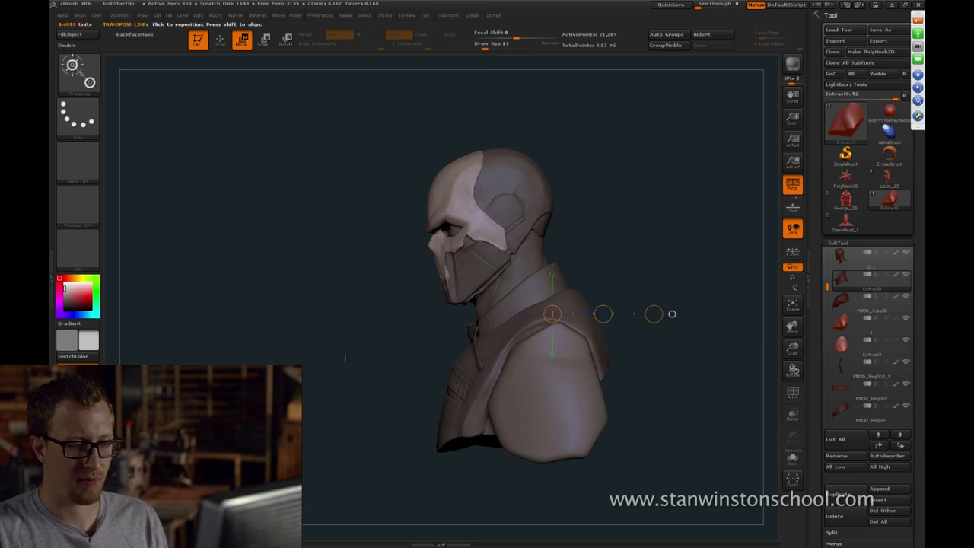
Select the central chest band PM3D_Ring3D2 and move it back against the vest along a horizontal transpose line
left_click_drag(345, 359, 480, 359)
key("f")
key("q")
left_click(421, 345, "alt")
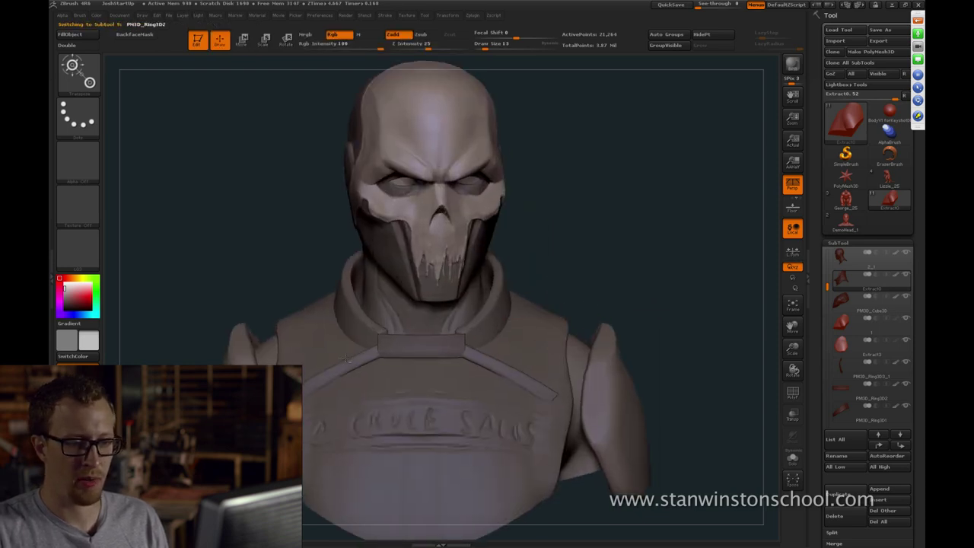
mouse_move(345, 359)
left_mouse_down()
mouse_move(240, 358)
mouse_move(305, 337)
left_mouse_up()
key("w")
left_click_drag(400, 324, 701, 324)
left_click_drag(550, 324, 559, 324)
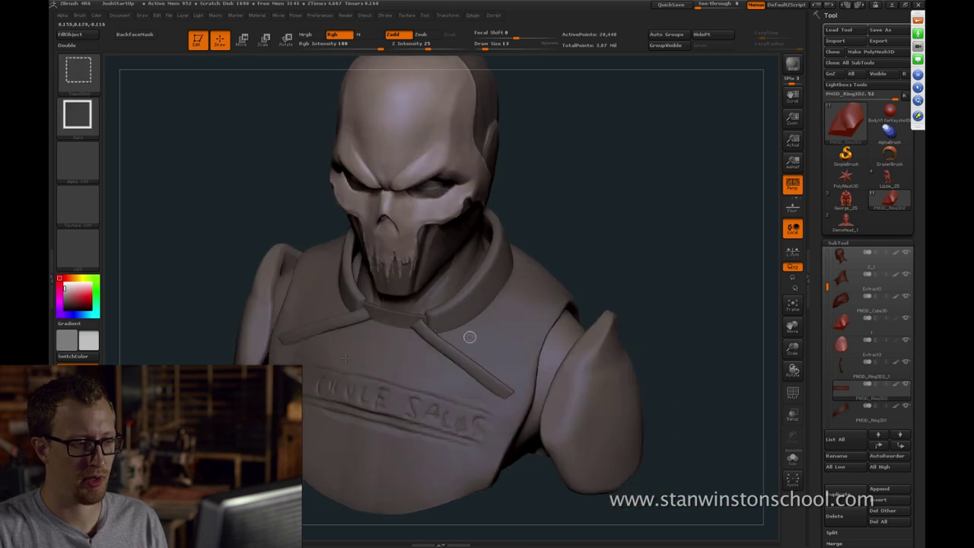
Select the diagonal chest trims PM3D_Ring3D3_1 and fit them against the vest with Move, checking from the front
key("q")
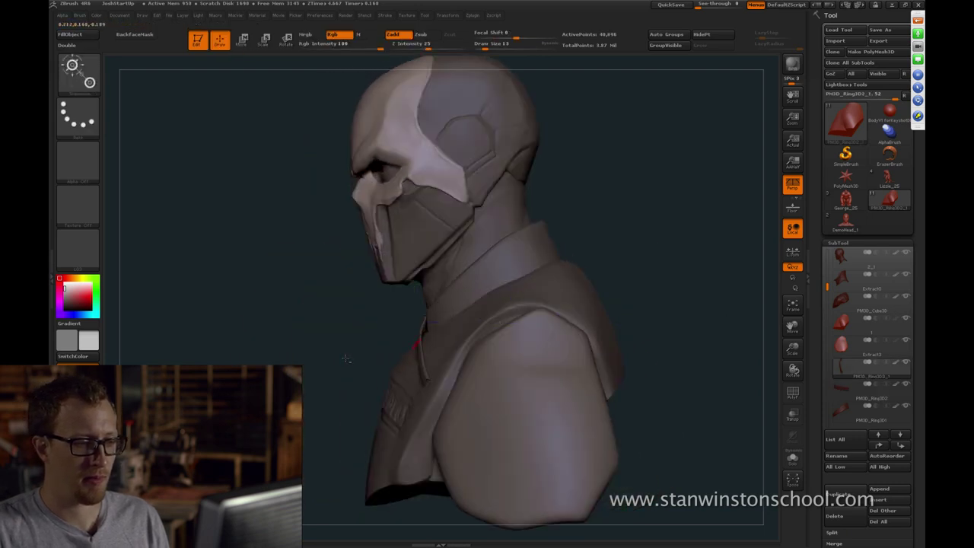
key("w")
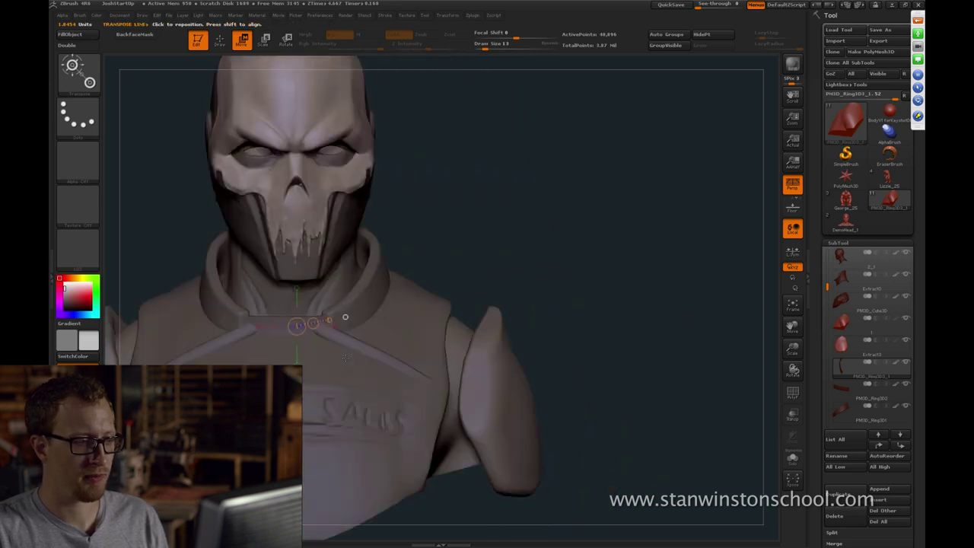
key("q")
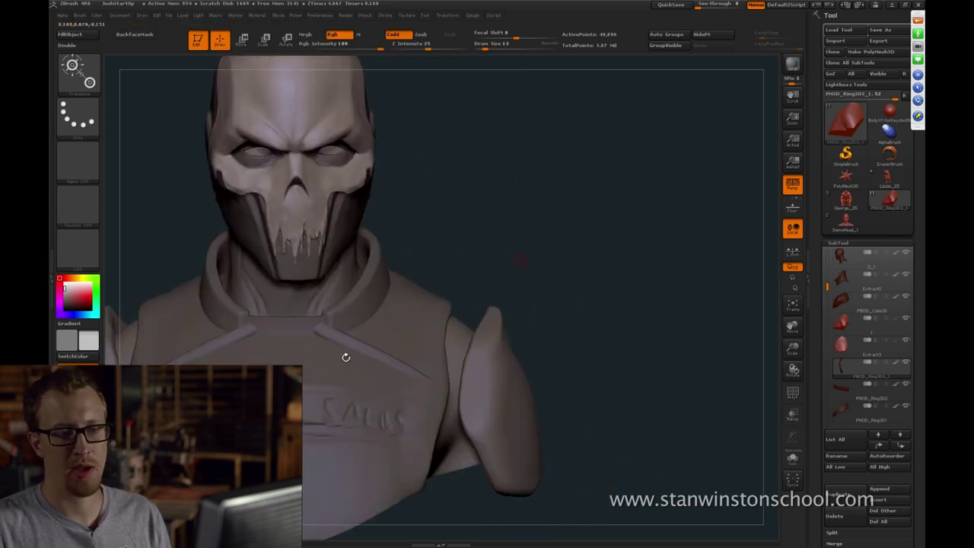
Go through the chest trims, neck piece, torso and shoulder pieces, checking how they fit around the posed head from several angles
left_click(346, 359, "alt")
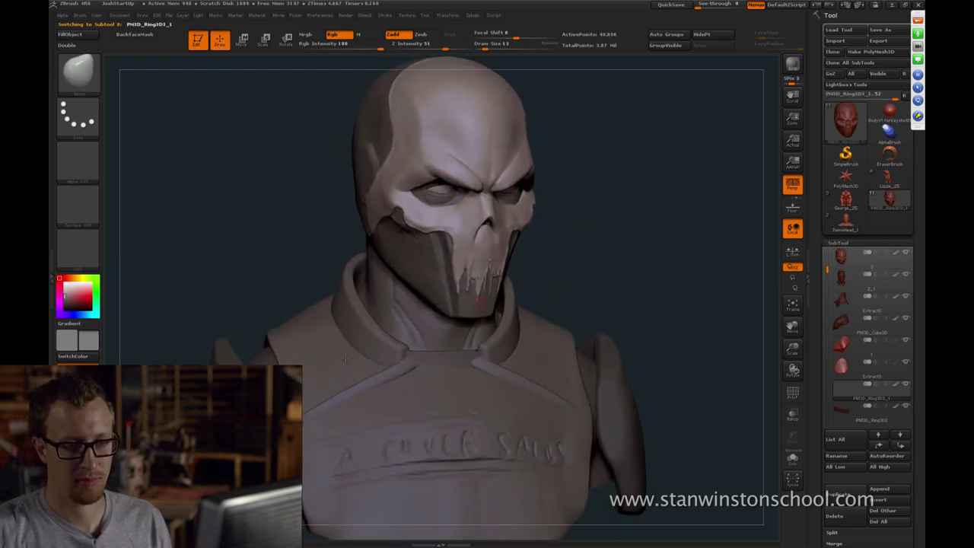
left_click_drag(828, 253, 829, 274)
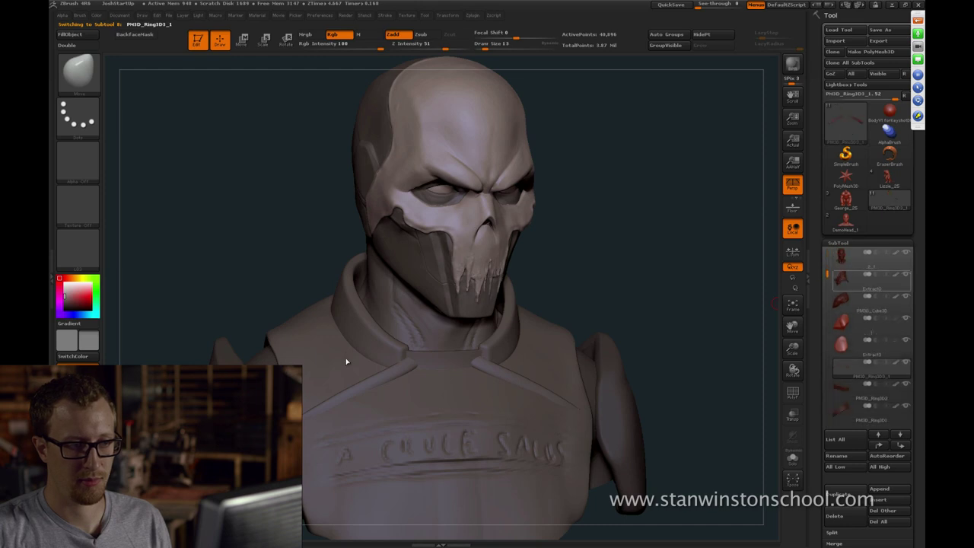
left_click_drag(714, 275, 761, 277)
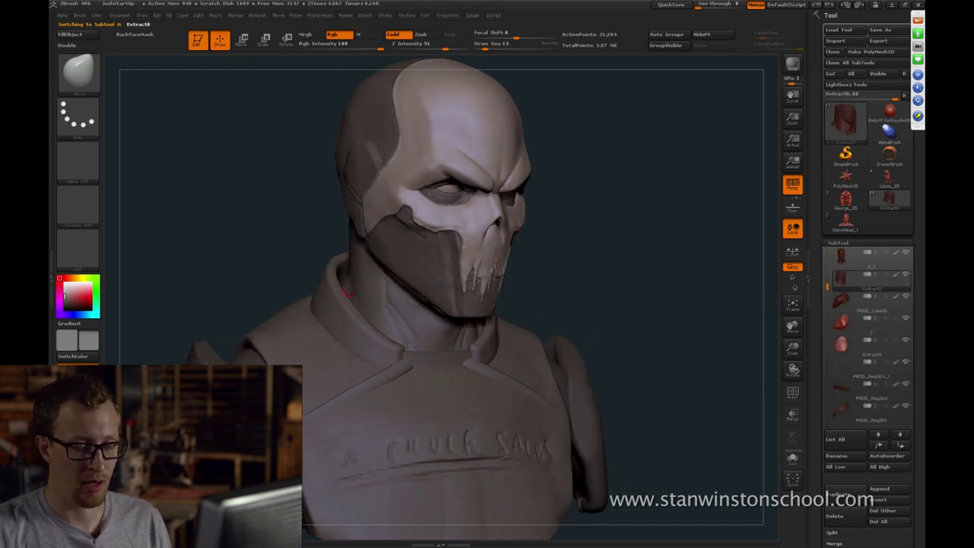
left_click_drag(737, 289, 714, 286)
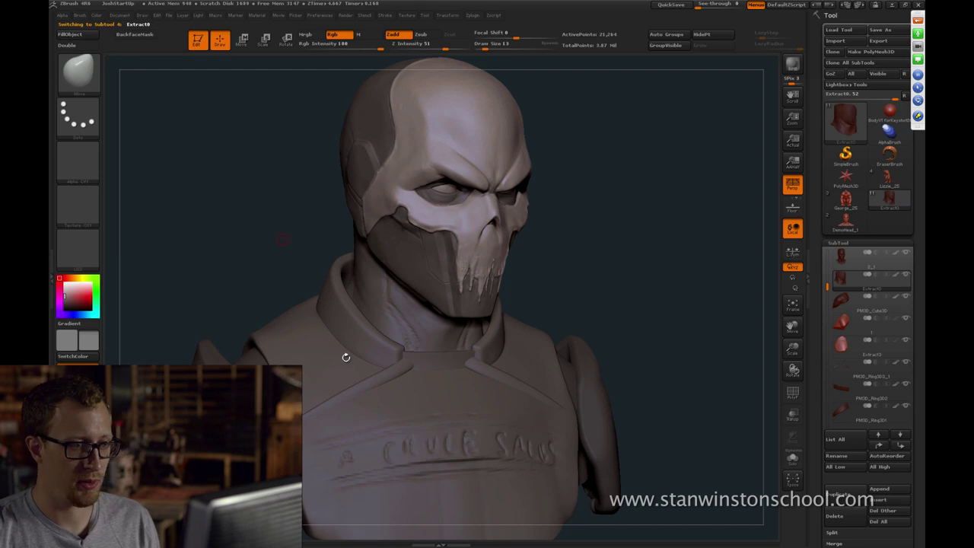
left_click_drag(284, 238, 264, 238)
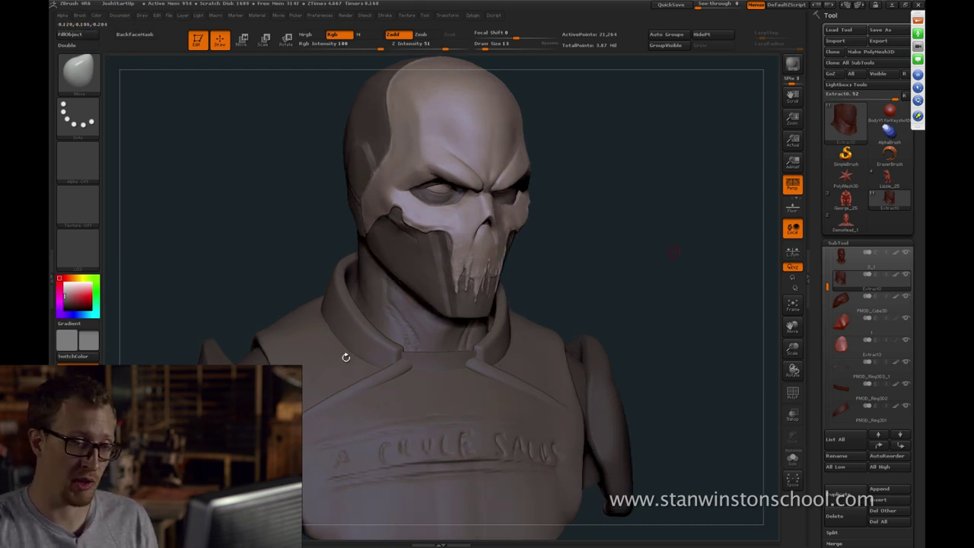
left_click(346, 357, "alt")
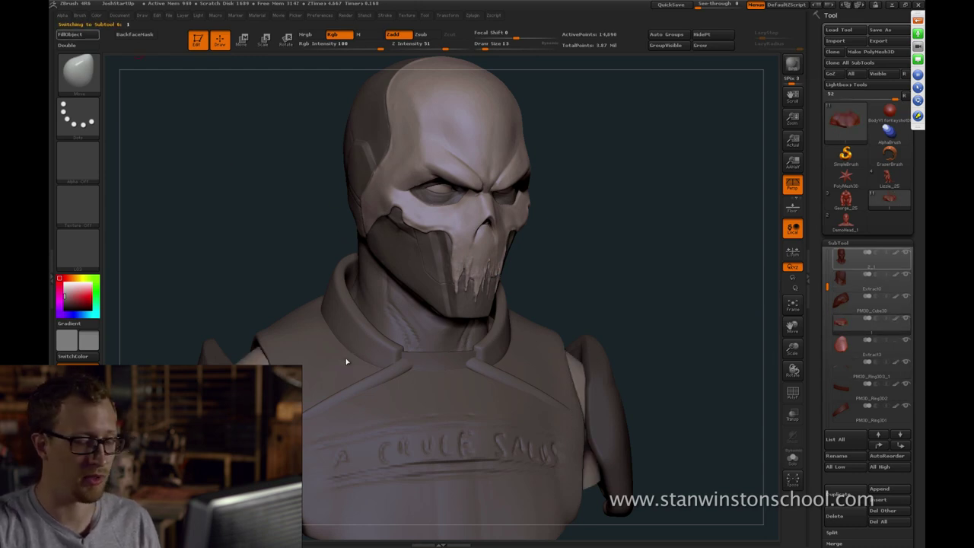
left_click(345, 358, "alt")
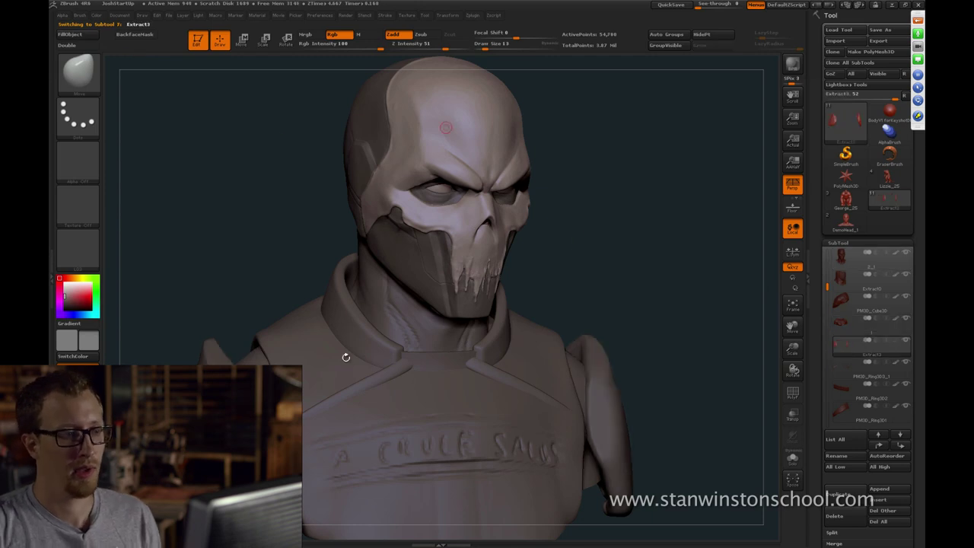
left_click_drag(586, 187, 624, 192)
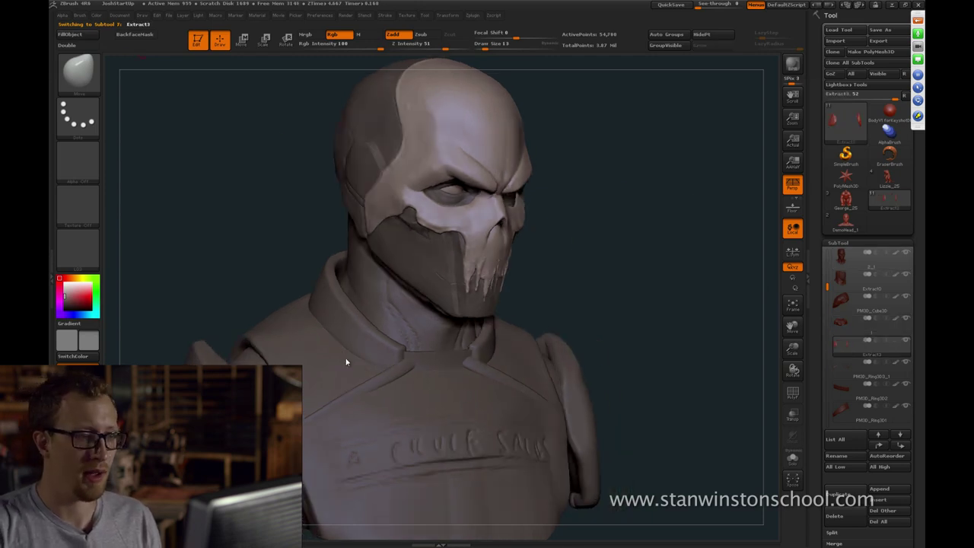
left_click_drag(680, 298, 661, 298)
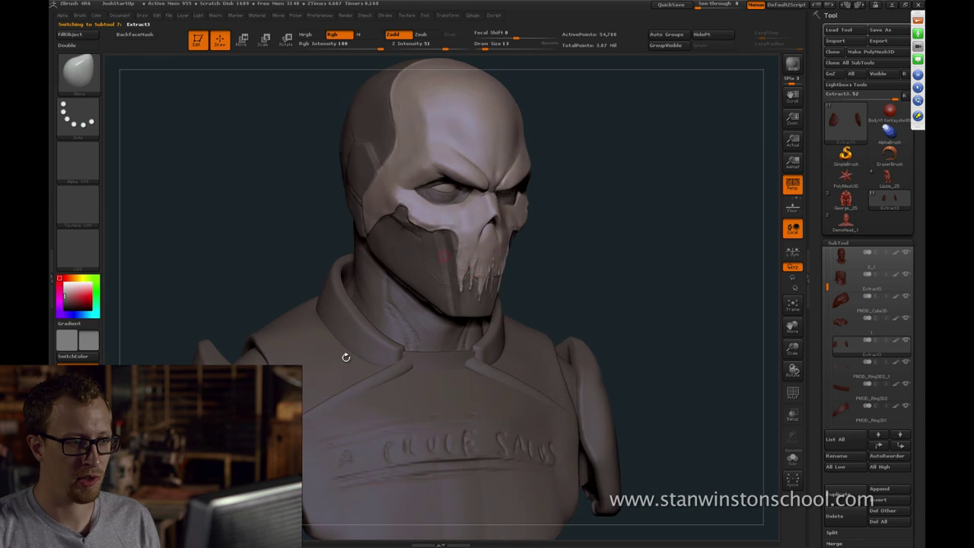
left_click_drag(345, 357, 346, 357)
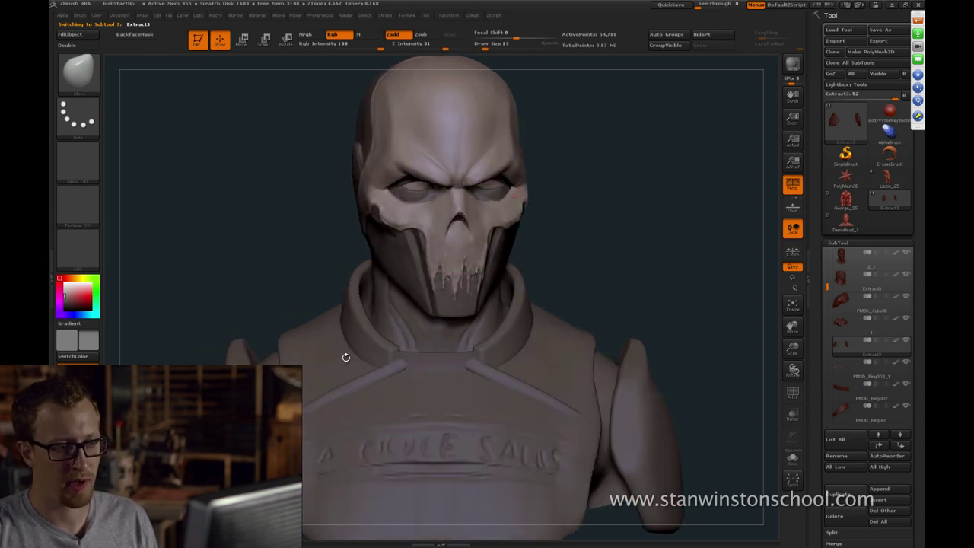
Select the skull mask and carve the frown creases running up from the inner brows with Dam_Standard
left_click(457, 168, "alt")
mouse_move(647, 267)
left_mouse_down("alt")
mouse_move(625, 289)
mouse_move(609, 342)
left_mouse_up("alt")
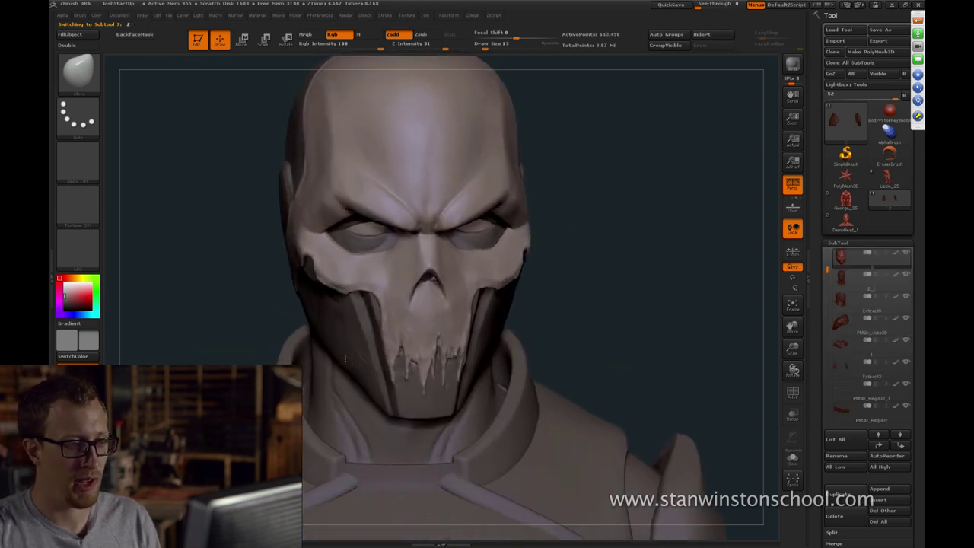
key("b")
key("d")
key("s")
left_click_drag(346, 357, 346, 357)
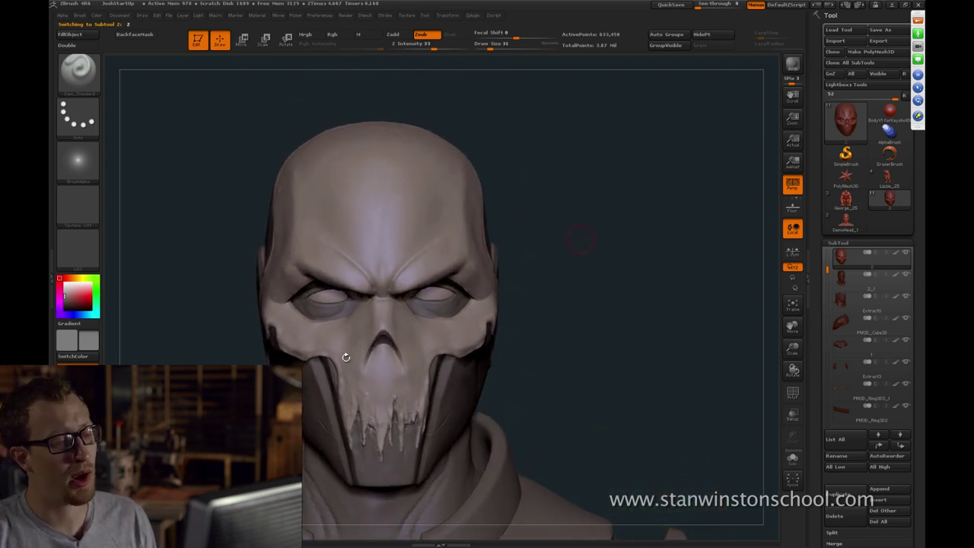
mouse_move(649, 241)
left_mouse_down("alt")
mouse_move(696, 224)
mouse_move(690, 201)
mouse_move(670, 236)
mouse_move(670, 266)
mouse_move(661, 259)
left_mouse_up("alt")
key("s")
left_click_drag(461, 200, 458, 199)
Build up the mask's brow ridge above one eye with ClayBuildup and smooth the strokes
key("b")
key("c")
key("b")
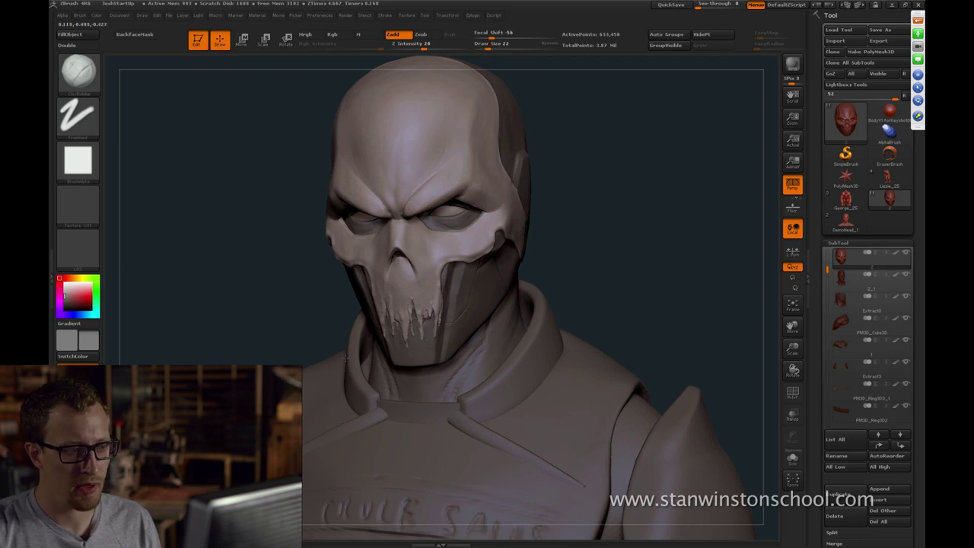
key("s")
left_click_drag(437, 170, 450, 199)
key("s")
left_click_drag(346, 357, 345, 358)
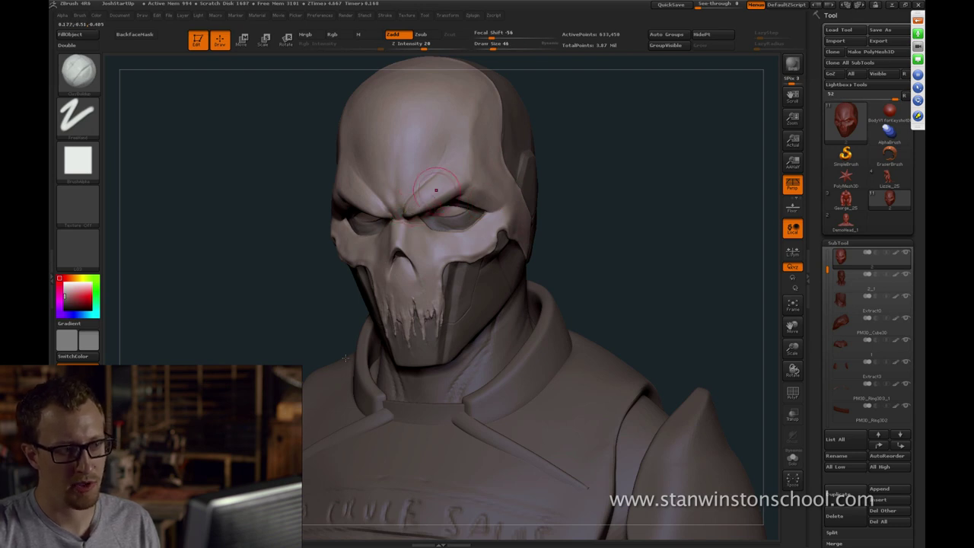
left_click_drag(436, 190, 444, 183, "shift")
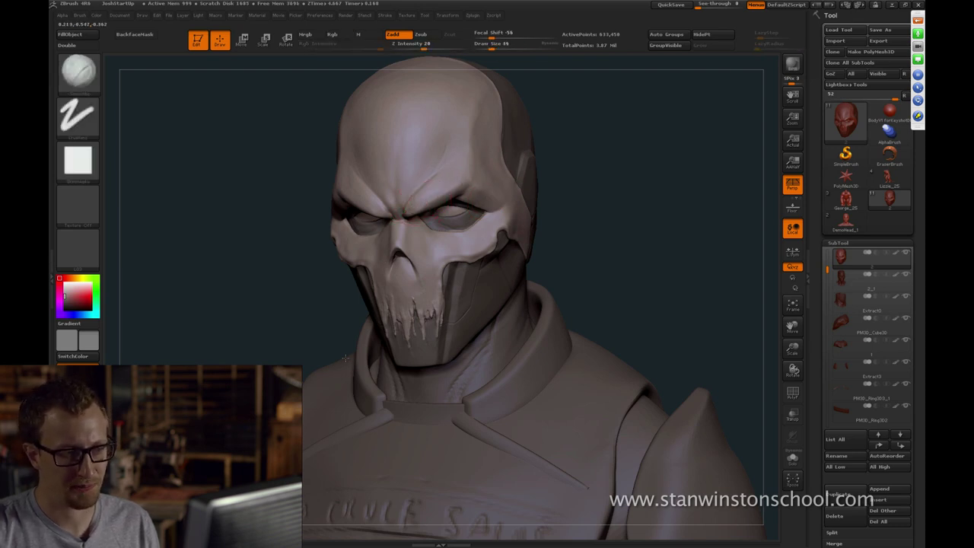
Add volume to the inner brow and lower forehead of the mask with ClayBuildup at draw size 33
left_click_drag(345, 358, 434, 218, "alt")
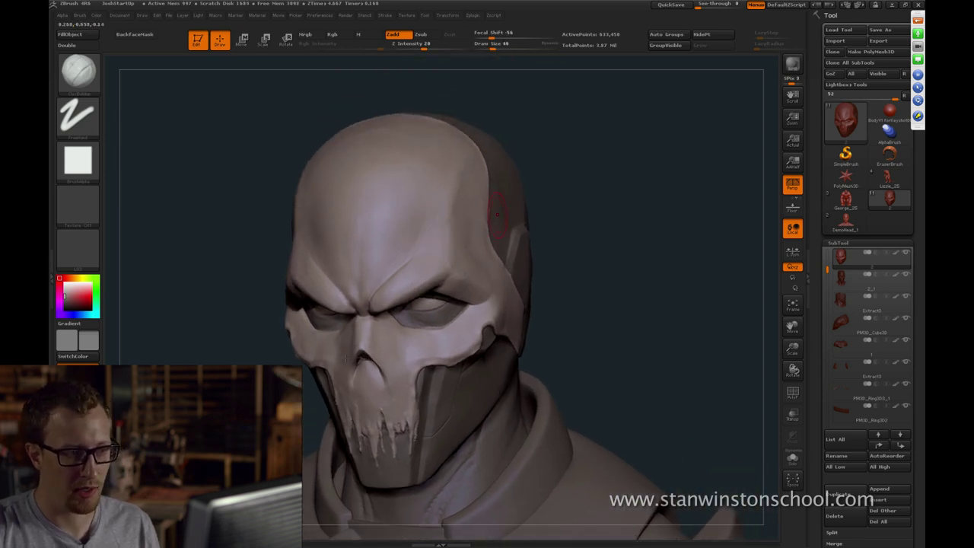
mouse_move(545, 214)
left_mouse_down()
mouse_move(449, 216)
mouse_move(601, 209)
left_mouse_up()
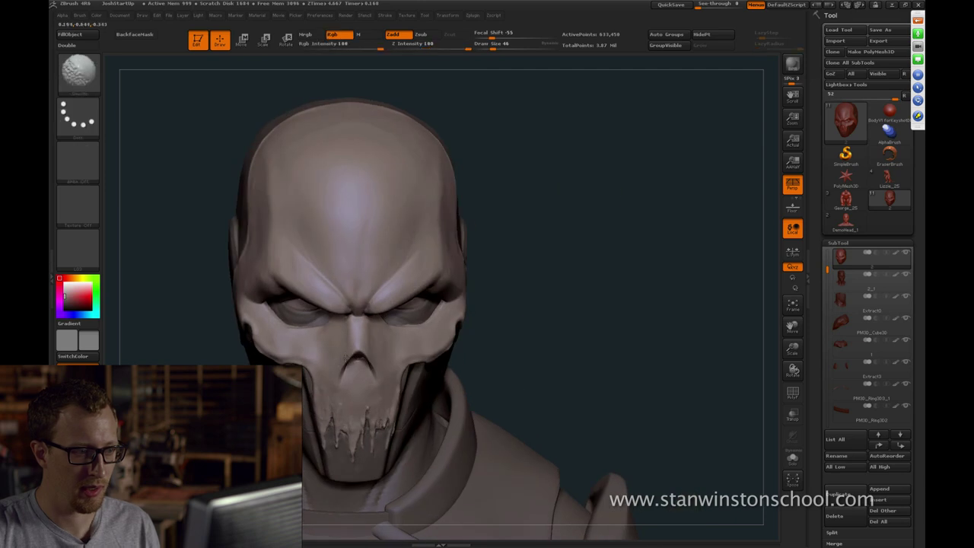
key("s")
key("s")
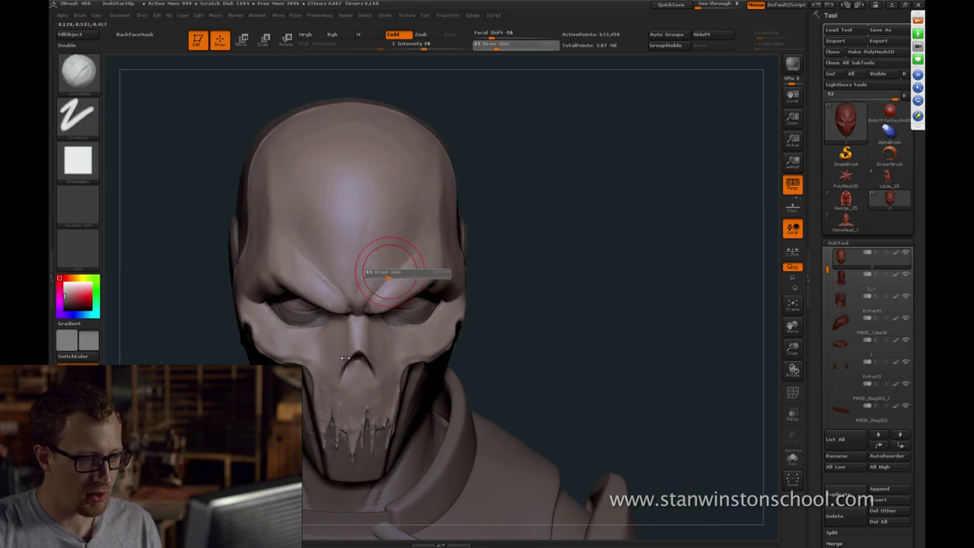
left_click_drag(388, 277, 378, 282)
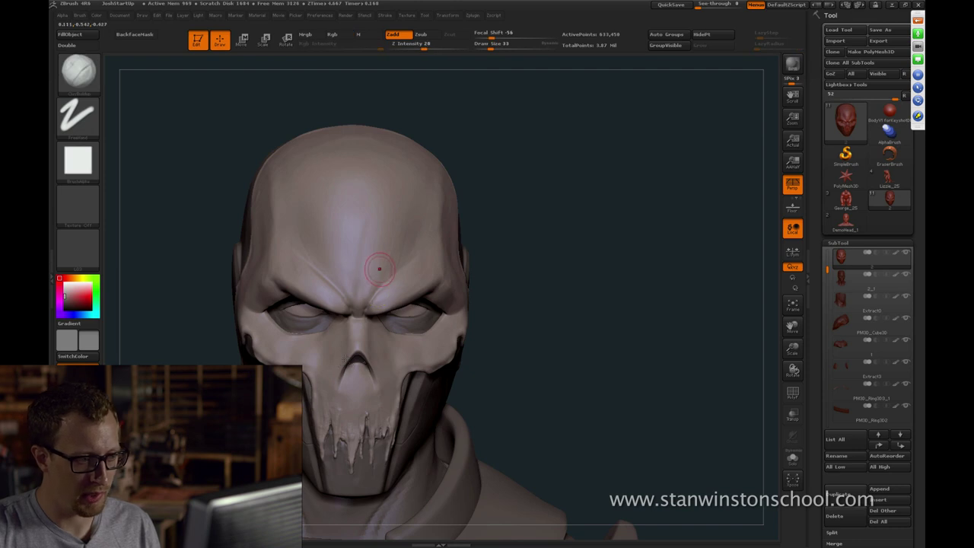
mouse_move(537, 248)
left_mouse_down()
mouse_move(550, 233)
mouse_move(567, 255)
left_mouse_up()
left_click_drag(594, 297, 482, 291)
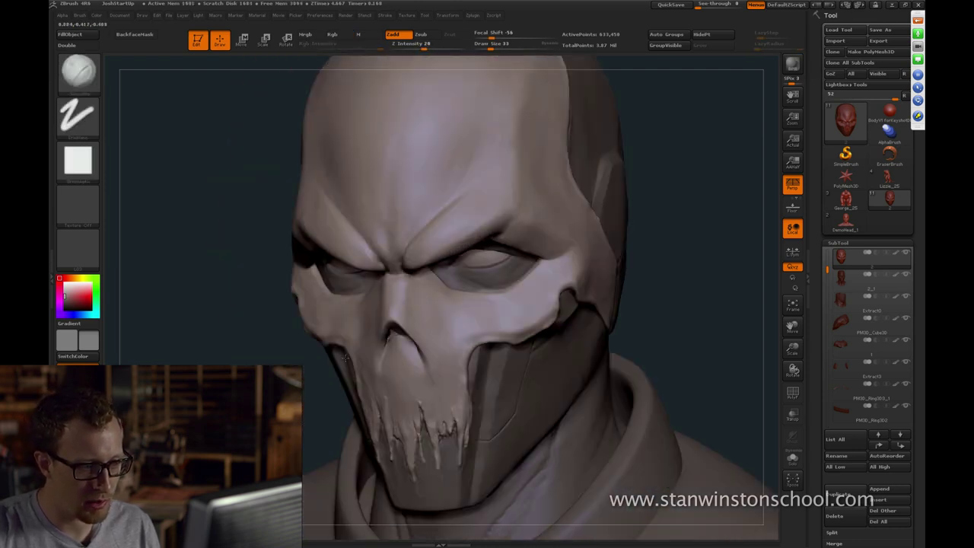
Refine the mask between the nose opening and the jagged teeth with a smaller ClayBuildup brush and Dam_Standard
left_click_drag(346, 357, 364, 342)
key("[")
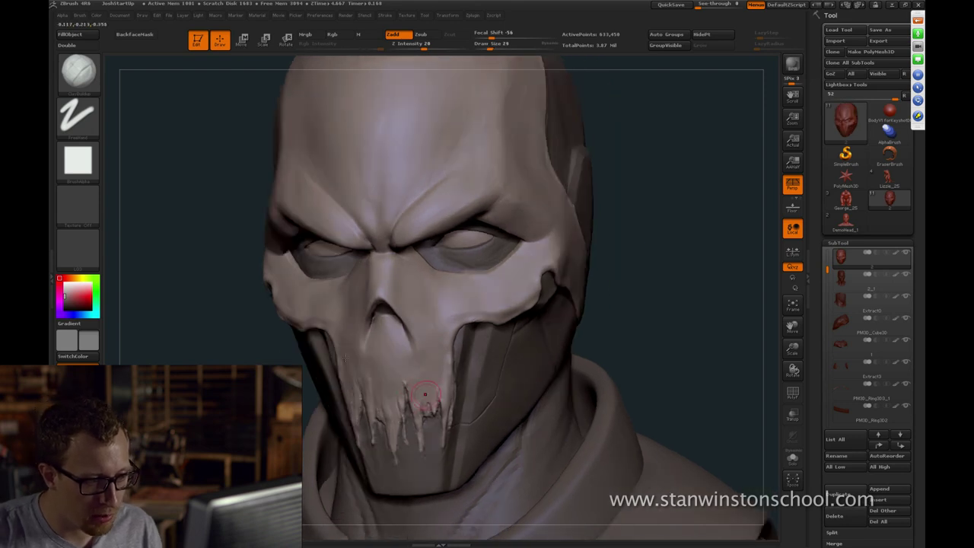
key("b")
key("d")
key("s")
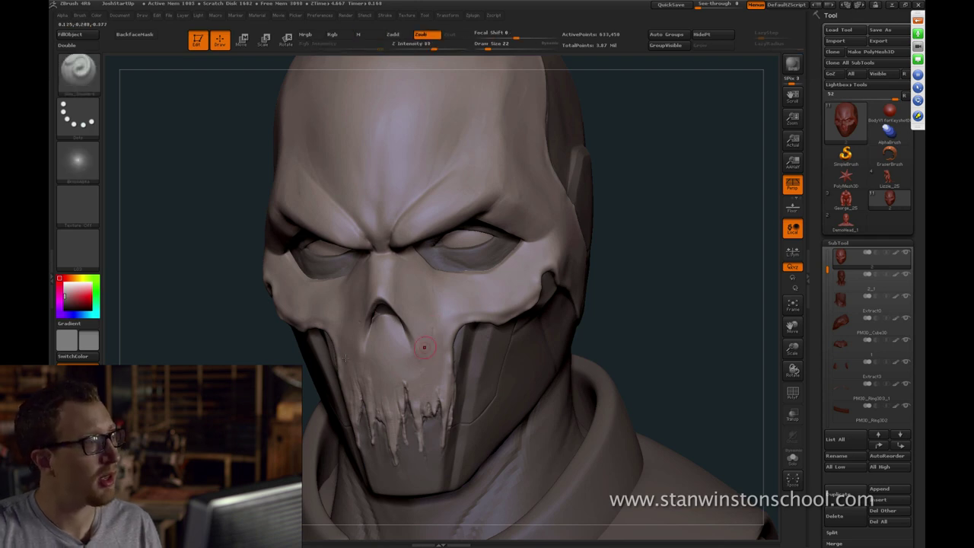
Build up the end of the nose bridge and the rim of the nose opening with a small ClayBuildup brush
key("b")
key("c")
key("b")
left_click_drag(288, 340, 404, 358)
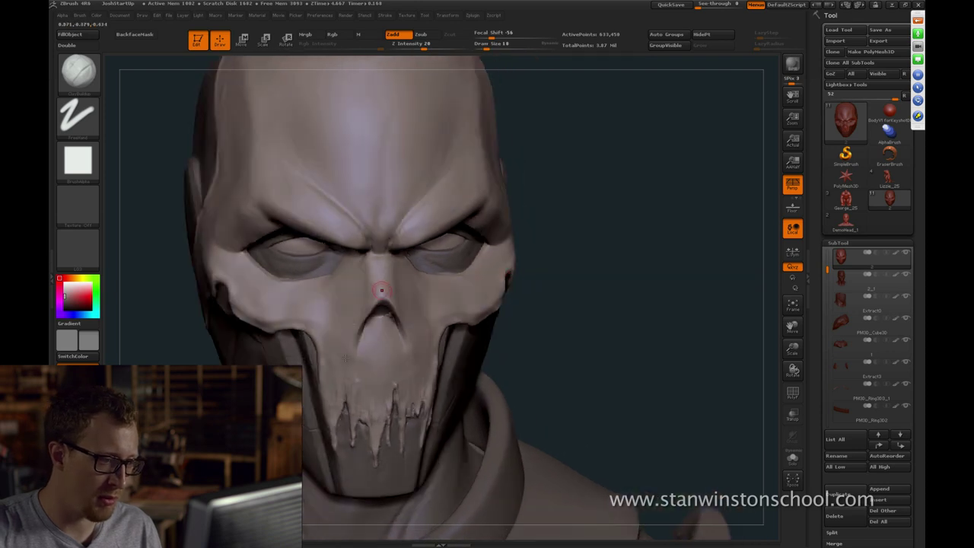
key("s")
left_click_drag(381, 294, 385, 295)
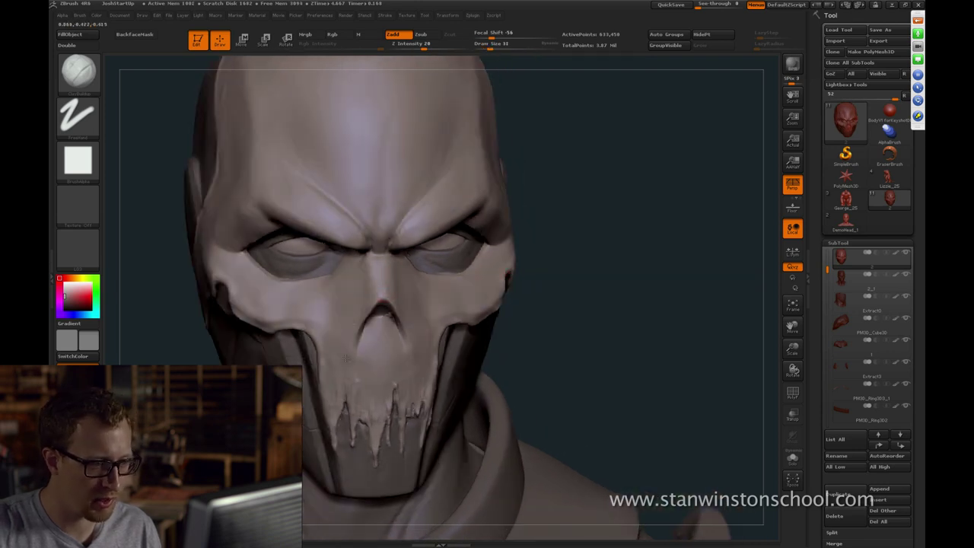
right_click_drag(382, 278, 412, 325)
key("s")
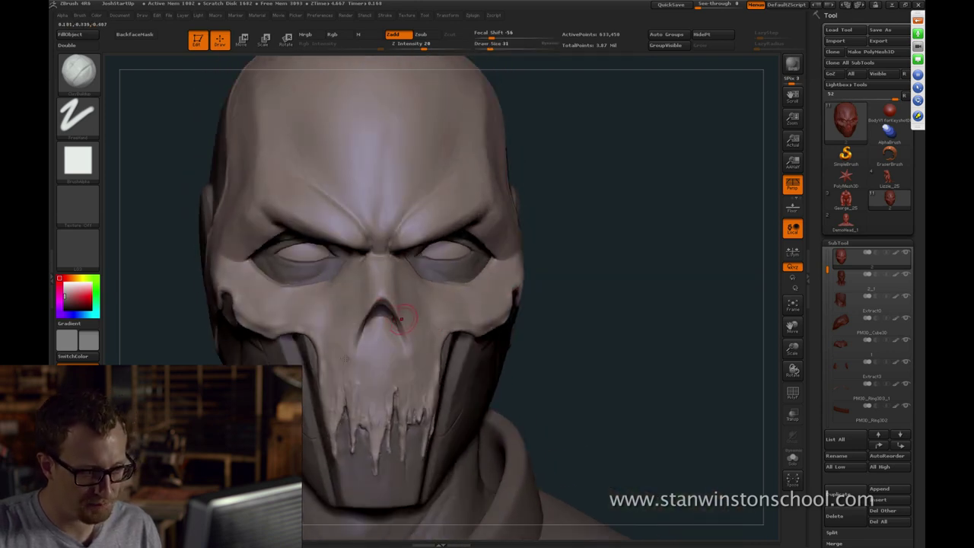
Reshape the lower edges of the mask's nose opening with the Move brush at draw size 46
key("b")
key("m")
key("v")
key("s")
left_click_drag(400, 325, 403, 325)
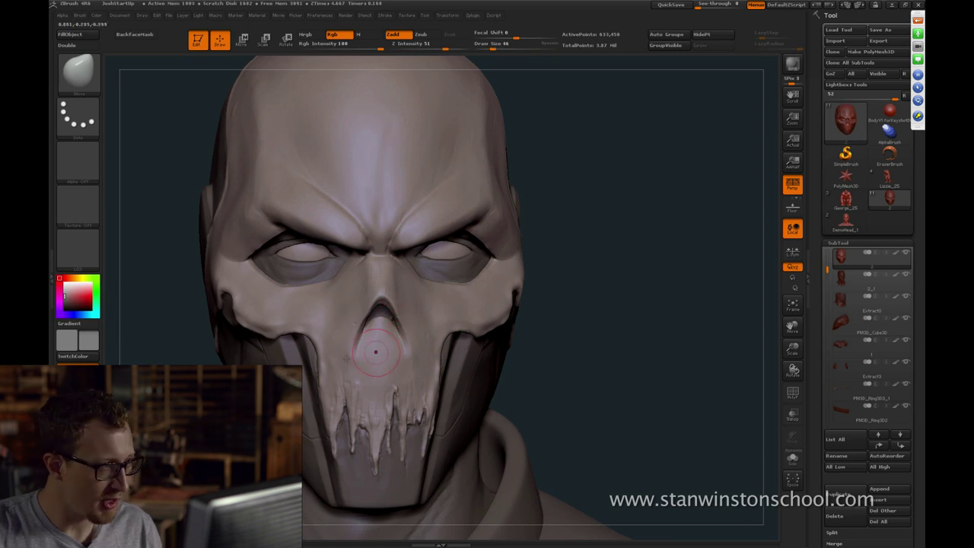
Build up the mask's cheekbone below the eye with ClayBuildup at draw size 23 and smooth its lower edge
key("b")
key("c")
key("b")
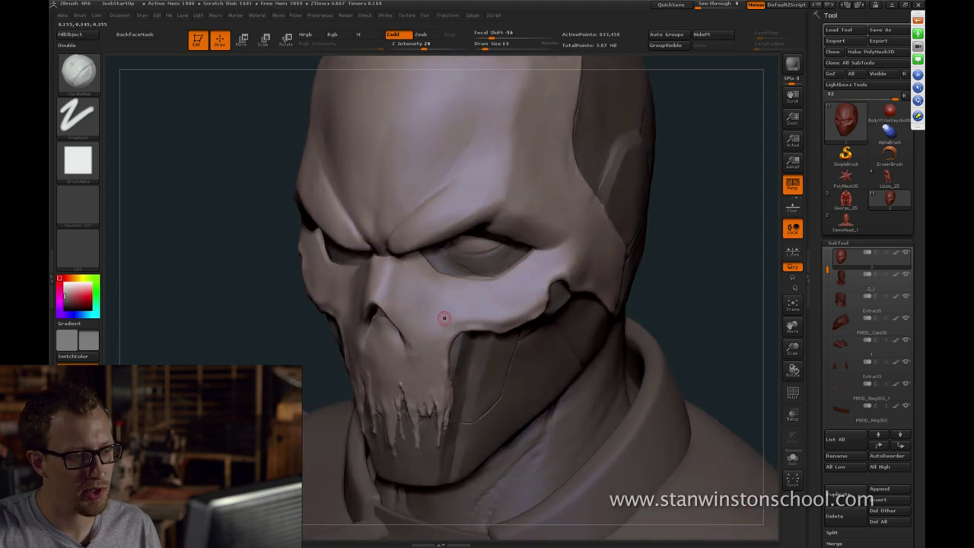
left_click_drag(346, 358, 458, 299)
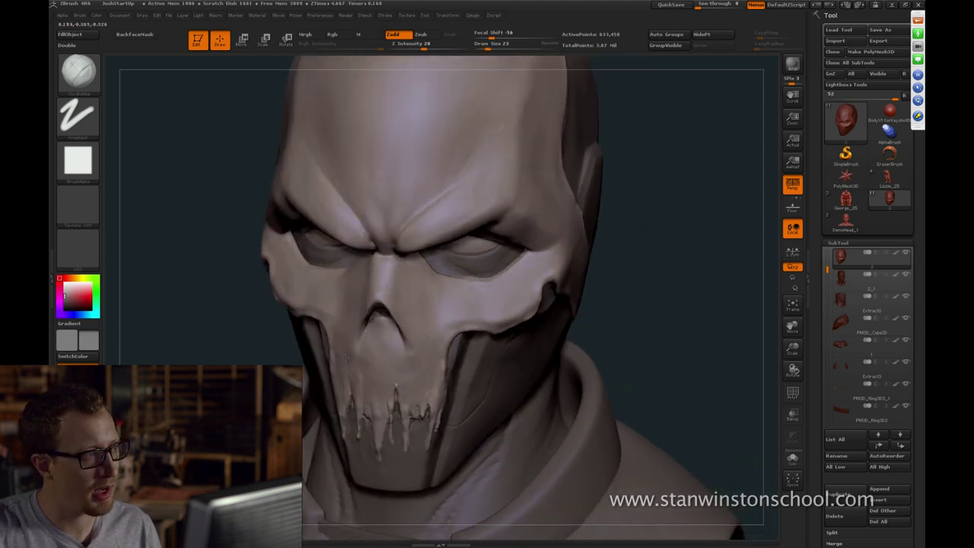
left_click_drag(687, 305, 466, 305)
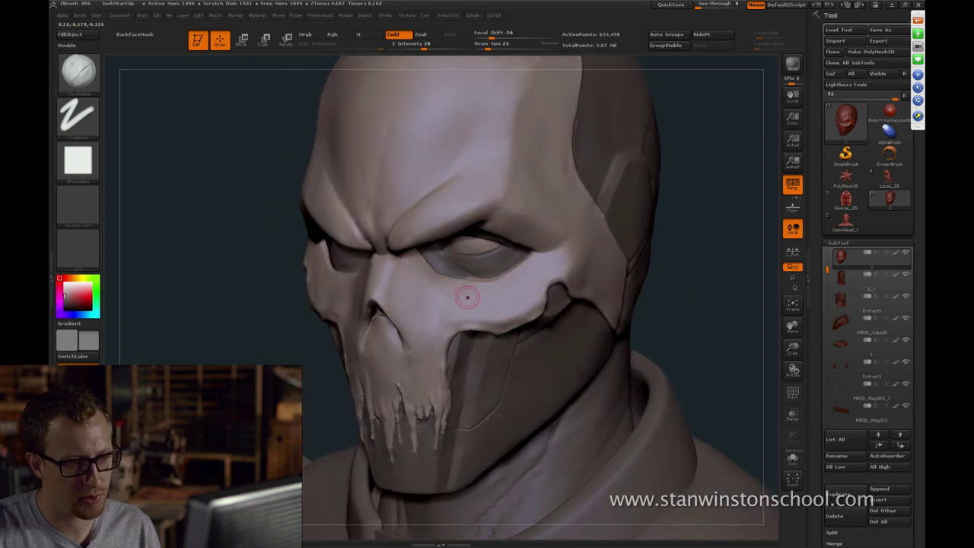
left_click_drag(689, 303, 607, 306)
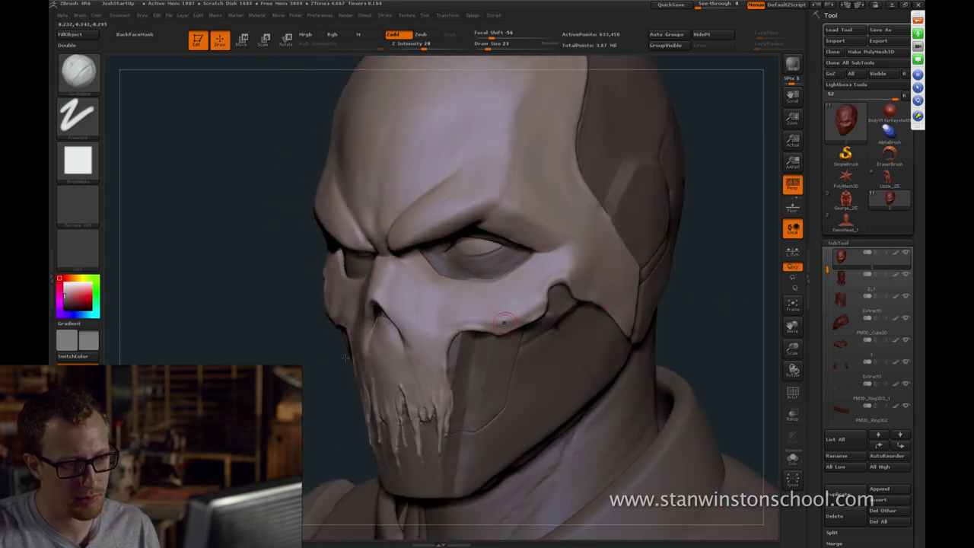
left_click_drag(539, 310, 529, 304, "shift")
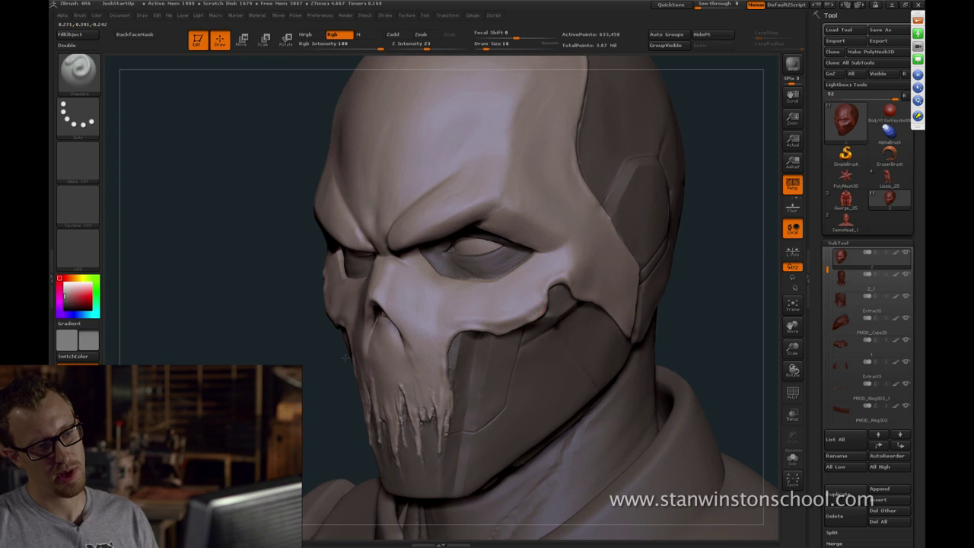
Set up the Standard brush with colour off, Zadd on and draw size 18 for refining the mask's cheekbone
left_click_drag(683, 302, 700, 299)
key("b")
key("s")
key("t")
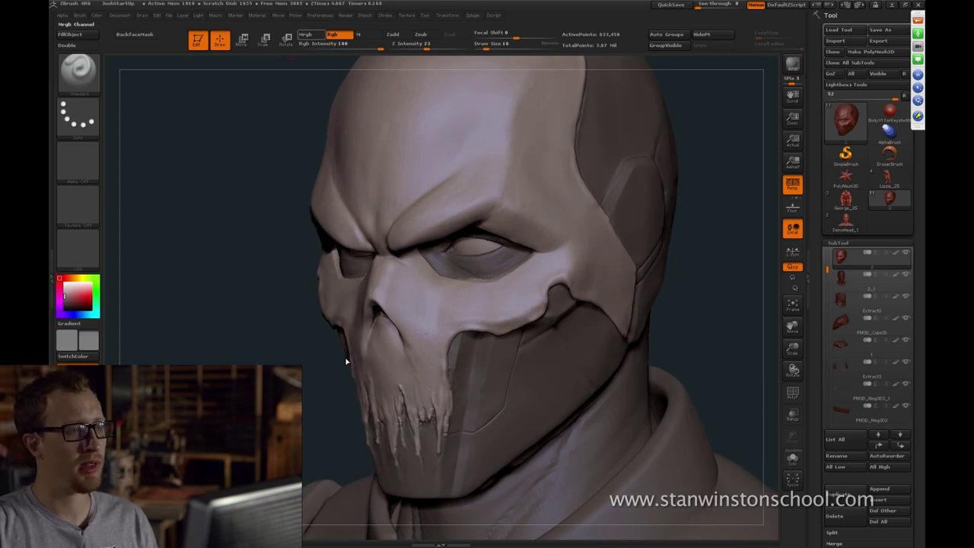
left_click(334, 34)
left_click_drag(257, 139, 306, 144)
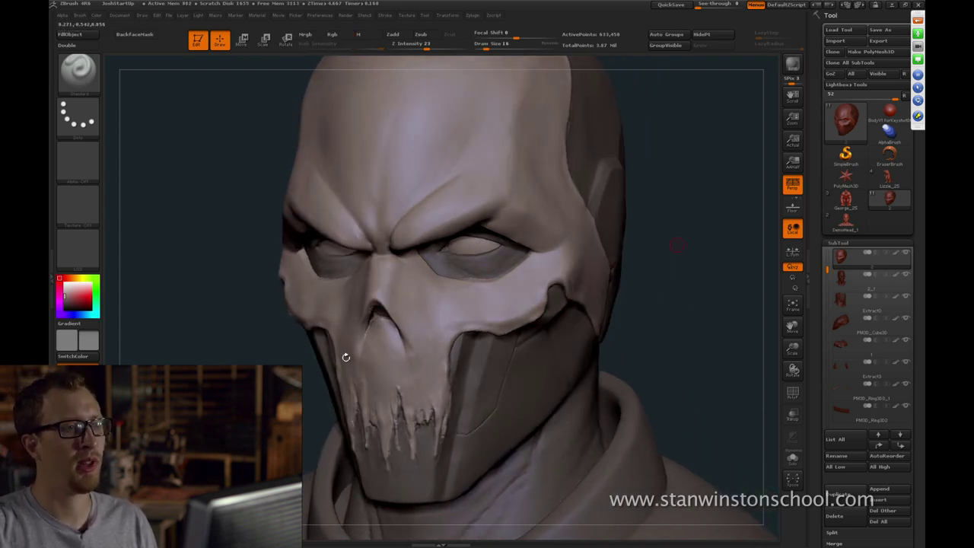
left_click_drag(677, 246, 683, 246)
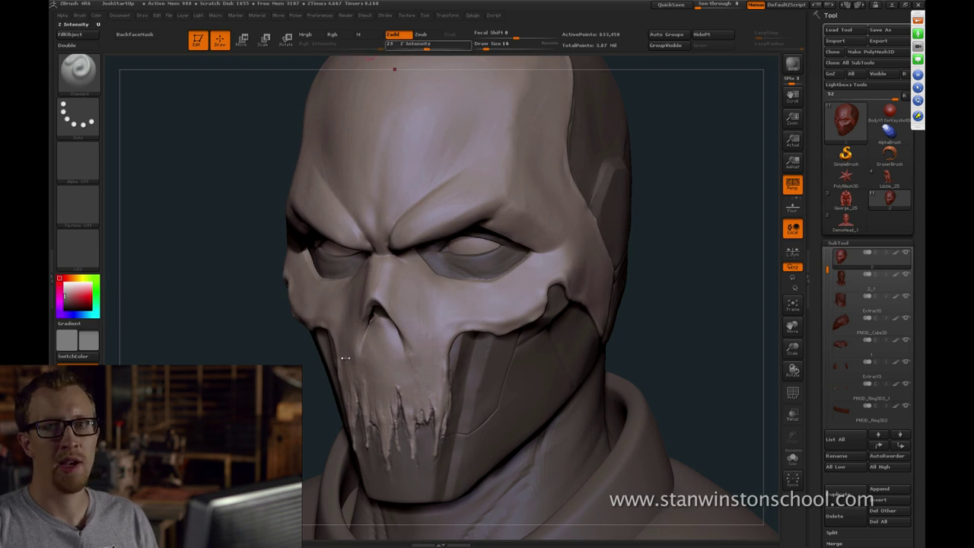
left_click_drag(654, 284, 563, 284)
mouse_move(626, 289)
left_mouse_down()
mouse_move(571, 286)
mouse_move(538, 270)
mouse_move(640, 281)
left_mouse_up()
key("s")
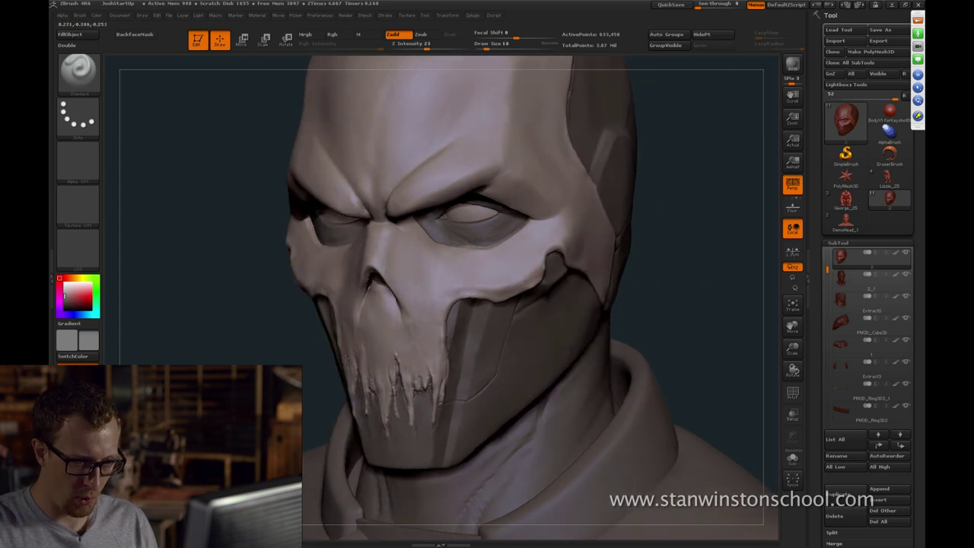
Set the Standard brush to Z intensity 15 and refine the mask's lower cheekbone edge at draw size 38
mouse_move(346, 357)
left_mouse_down()
mouse_move(535, 284)
mouse_move(524, 291)
left_mouse_up()
key("s")
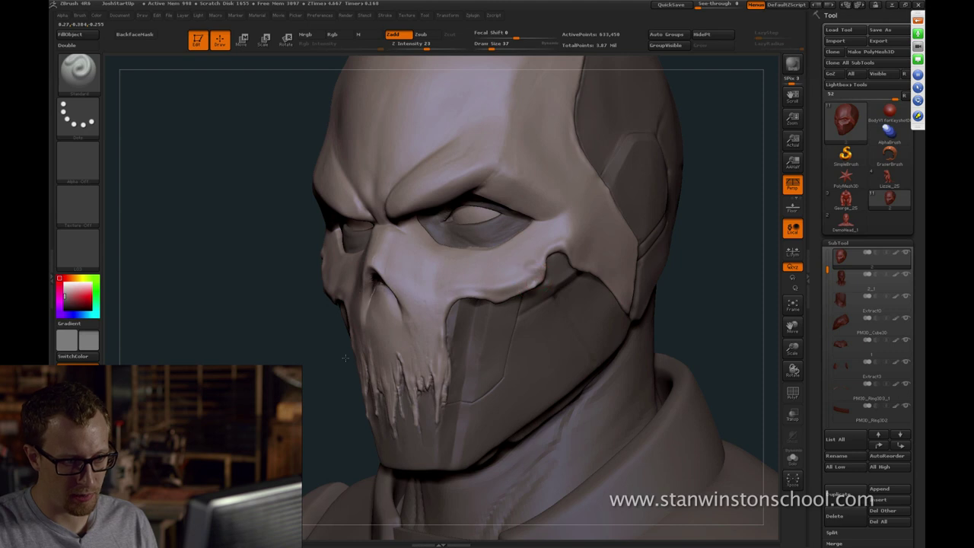
left_click_drag(426, 46, 419, 46)
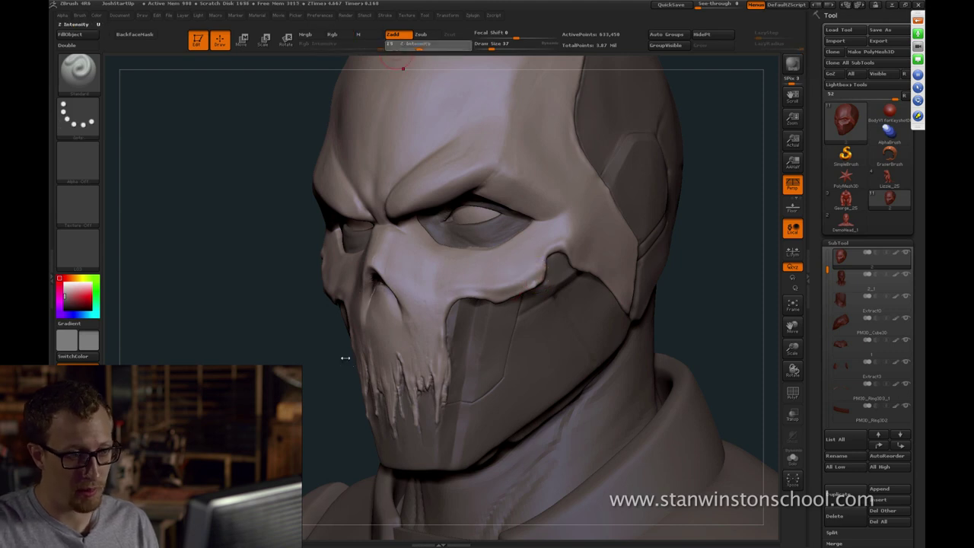
left_click_drag(712, 266, 750, 266)
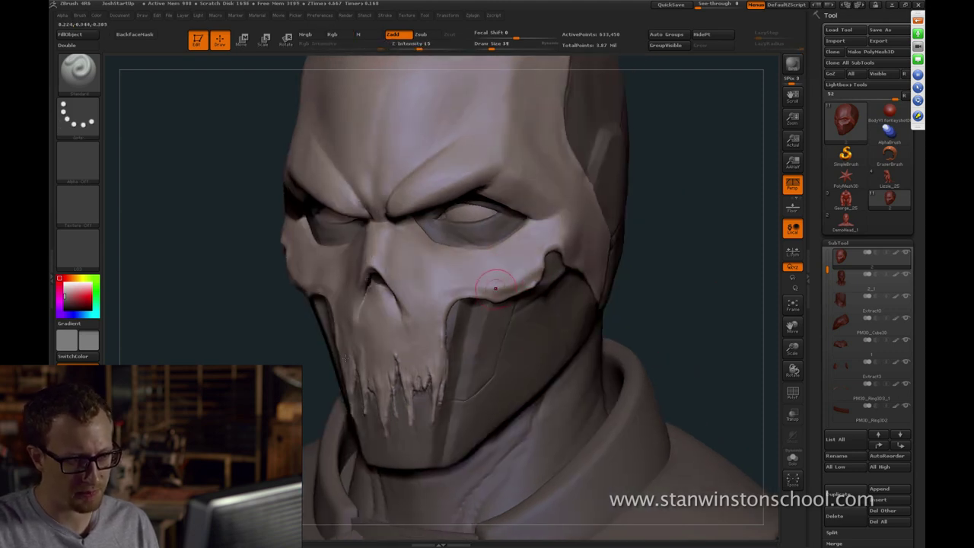
key("s")
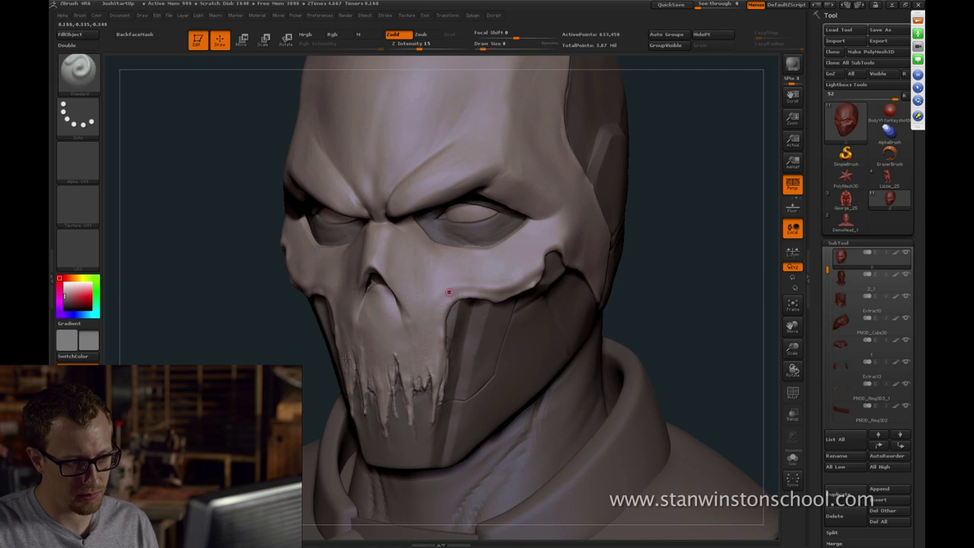
Refine the corner where the mask's cheekbone meets the upper jaw with the Standard brush at draw size about 20
left_click_drag(440, 301, 446, 301)
left_click_drag(701, 266, 754, 267)
left_click_drag(693, 289, 639, 289)
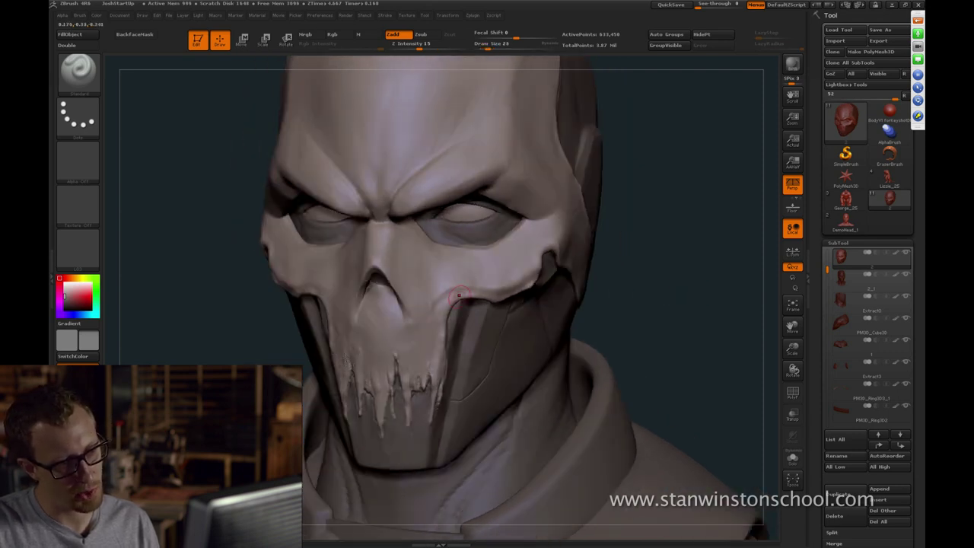
left_click_drag(451, 299, 447, 284)
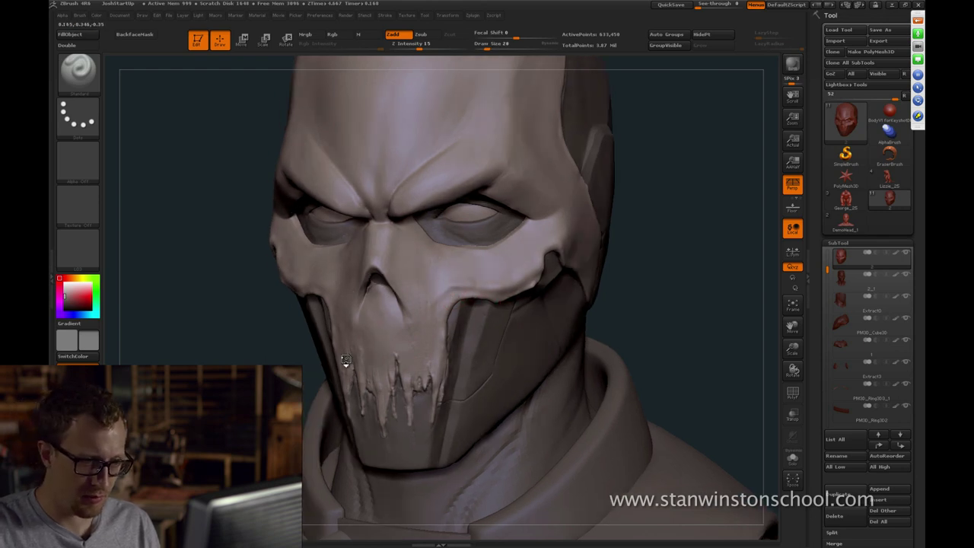
left_click_drag(347, 359, 343, 356)
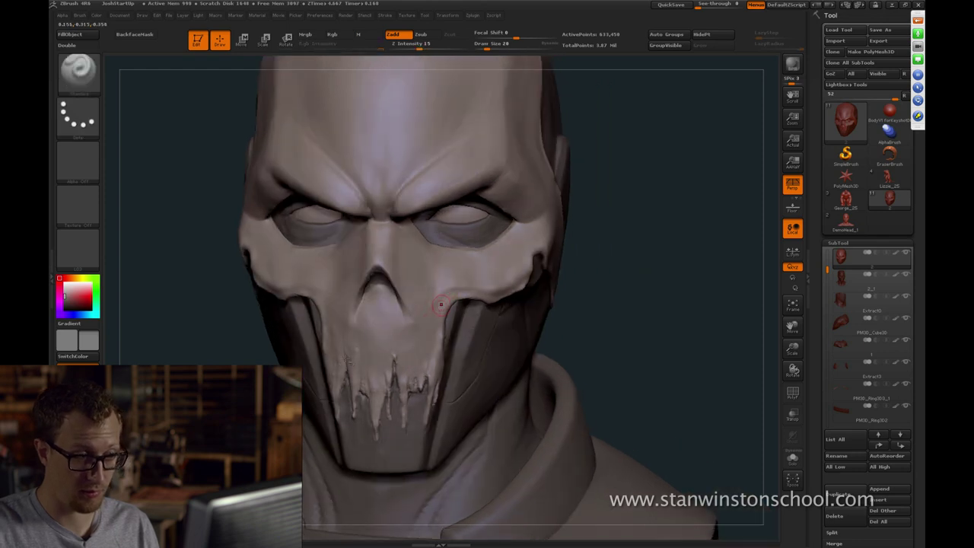
left_click_drag(515, 284, 450, 296)
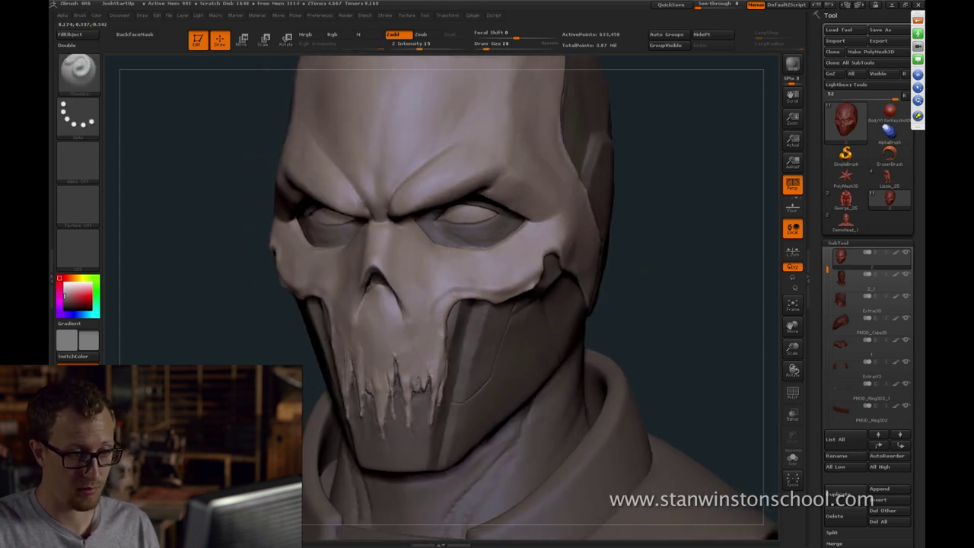
mouse_move(670, 278)
left_mouse_down()
mouse_move(605, 280)
mouse_move(647, 285)
mouse_move(620, 295)
mouse_move(645, 287)
mouse_move(638, 283)
mouse_move(657, 288)
left_mouse_up()
Build up the mask's lower cheekbone edge with the ClayTubes brush at draw size about 25 and smooth it
key("b")
key("c")
key("t")
key("]")
key("[")
left_click_drag(494, 282, 490, 294, "shift")
mouse_move(638, 287)
left_mouse_down()
mouse_move(685, 286)
mouse_move(453, 291)
left_mouse_up()
key("bracketright")
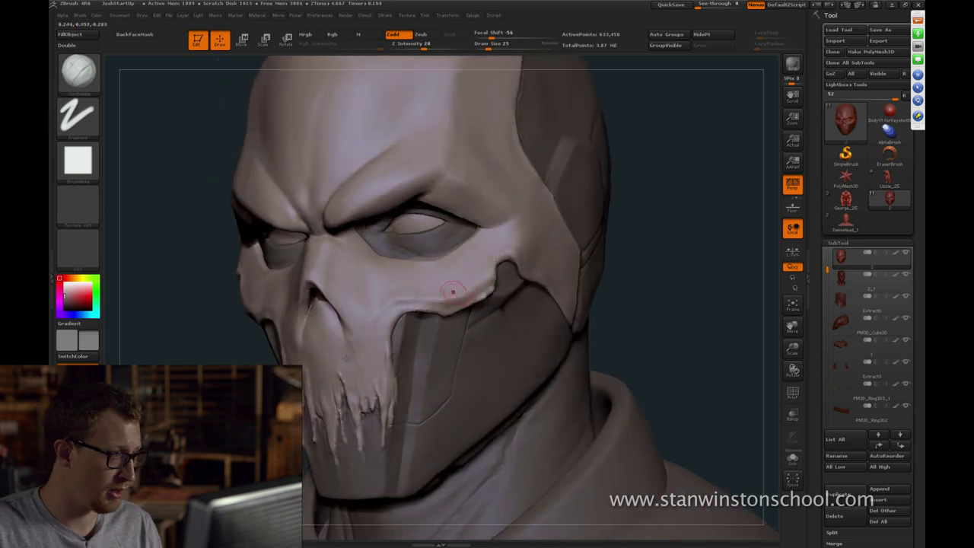
key("bracketleft")
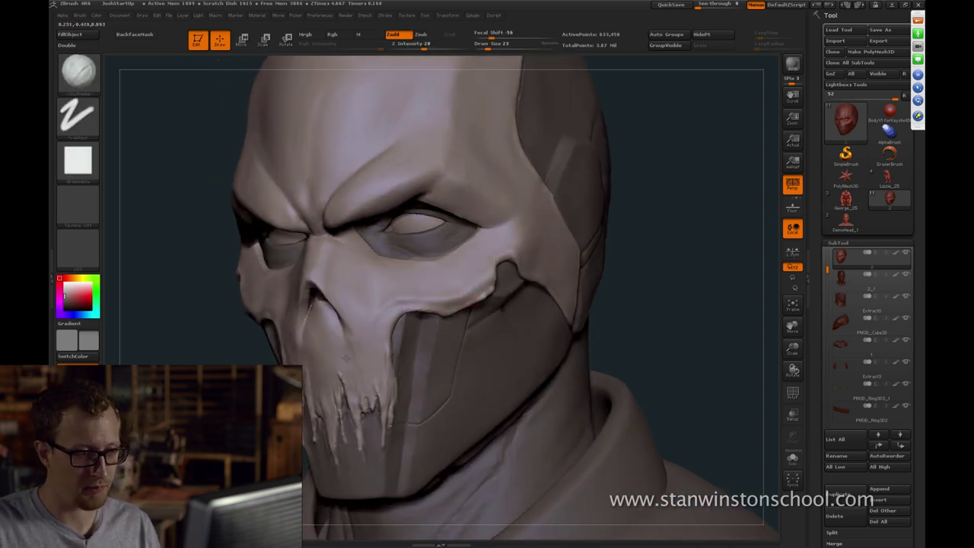
left_click_drag(677, 228, 667, 301)
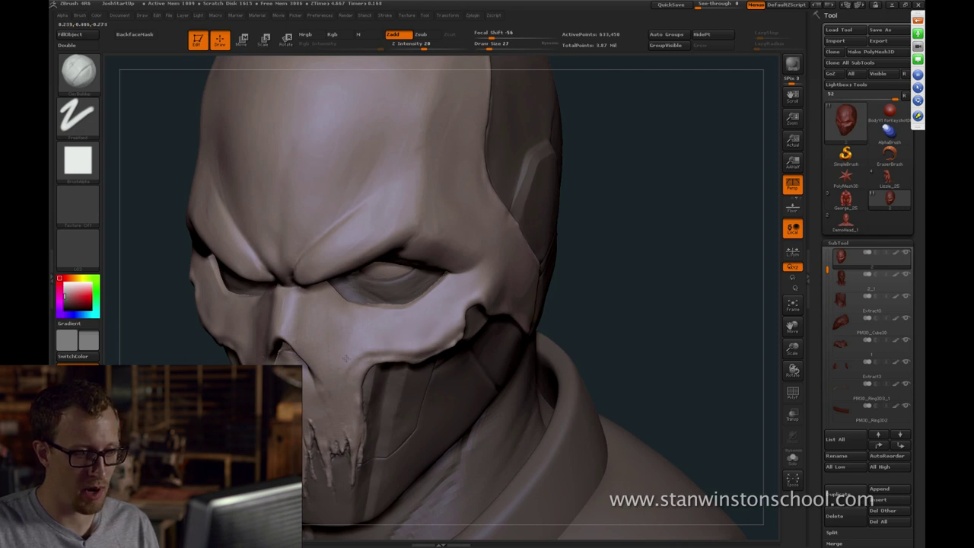
left_click_drag(669, 293, 636, 293)
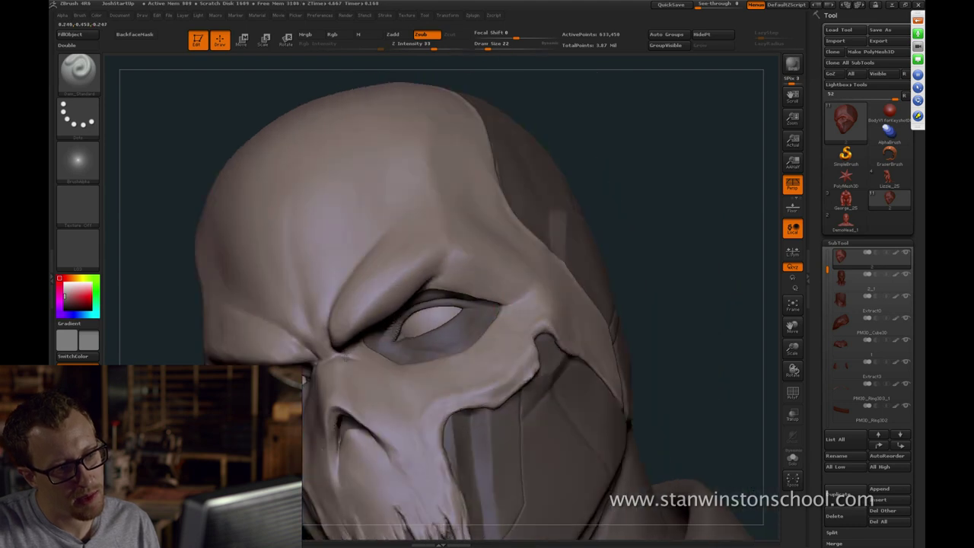
Build up the upper jaw above the mask's jagged teeth with ClayTubes, using draw sizes 31 and 16
key("bracketleft")
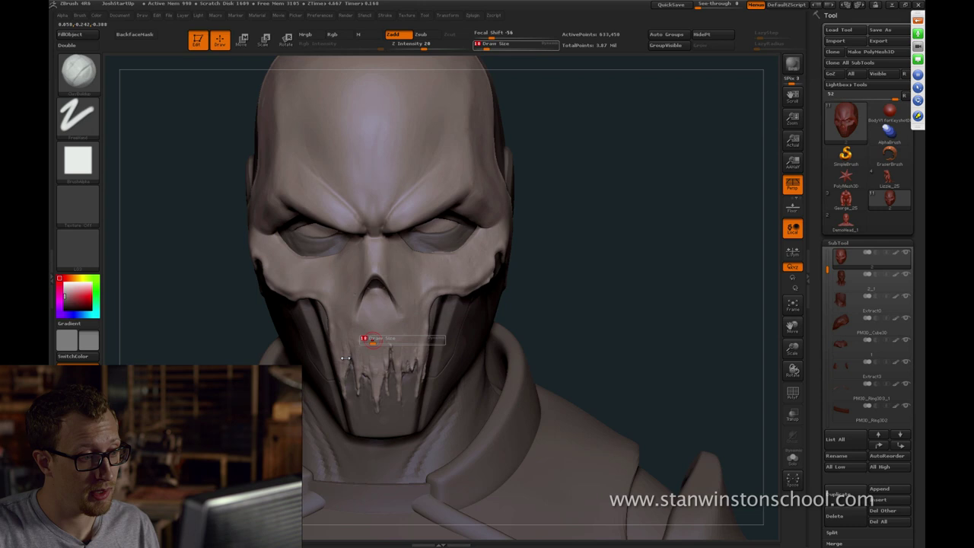
left_click_drag(346, 358, 366, 364)
key("s")
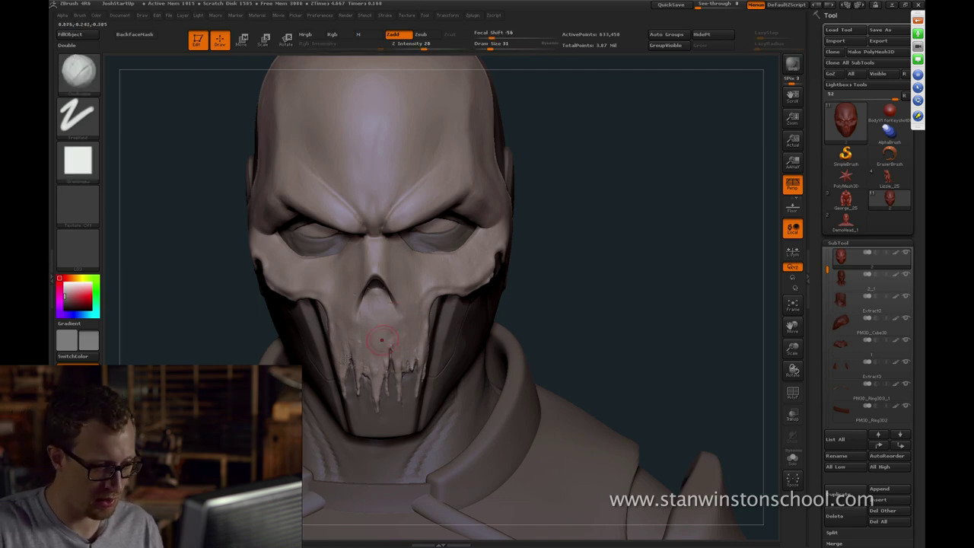
key("bracketleft")
key("bracketleft")
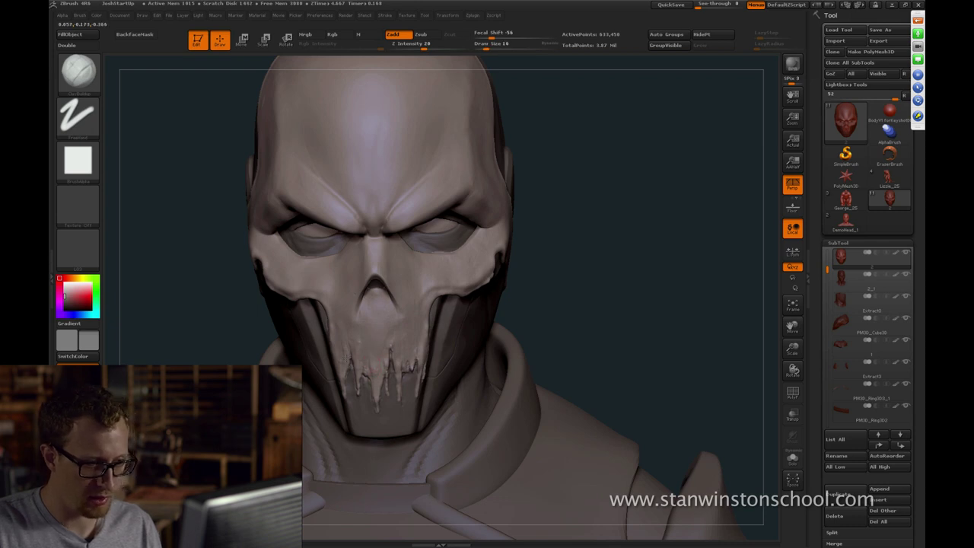
mouse_move(345, 358)
left_mouse_down()
mouse_move(348, 366)
mouse_move(345, 356)
left_mouse_up()
mouse_move(576, 333)
left_mouse_down()
mouse_move(521, 329)
mouse_move(601, 319)
left_mouse_up()
left_click_drag(503, 311, 540, 310)
Set up the Dam_Standard brush with Zsub and draw size 16 for carving beside the mask's nose opening
key("b")
key("d")
key("s")
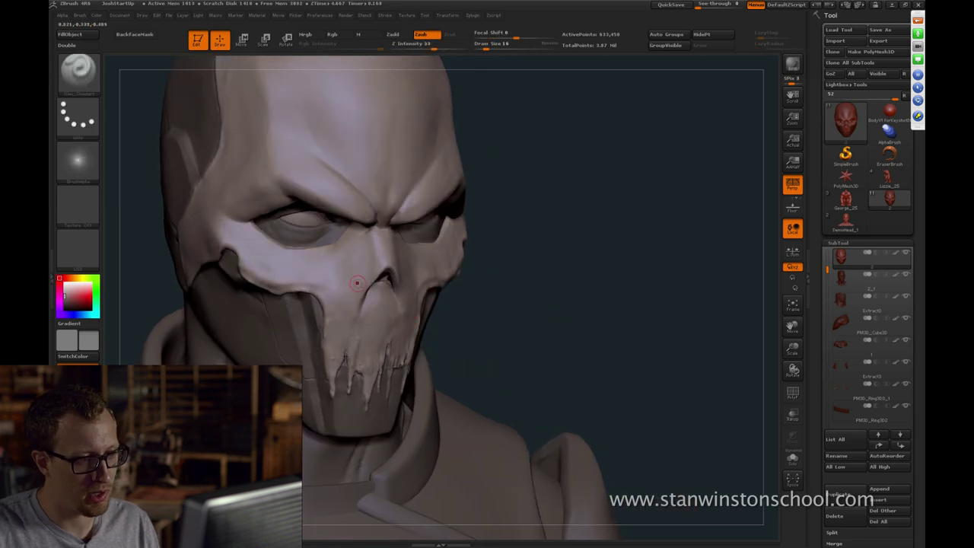
Switch to the ClayBuildup brush at draw size 25 and work on the drips around the skull mask's mouth
left_click_drag(357, 283, 429, 287)
left_click_drag(487, 309, 410, 284)
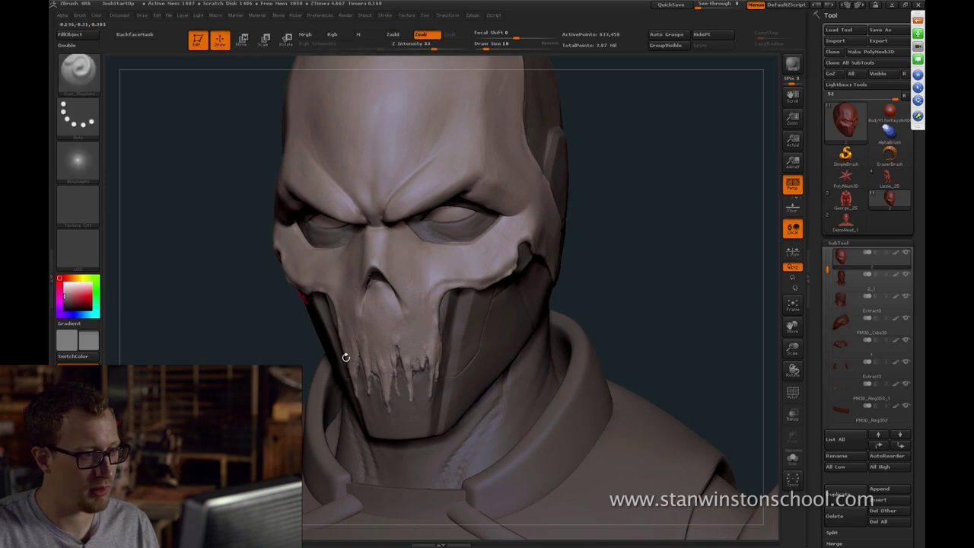
left_click_drag(342, 355, 335, 282)
key("b")
key("c")
key("b")
left_click_drag(488, 250, 533, 247)
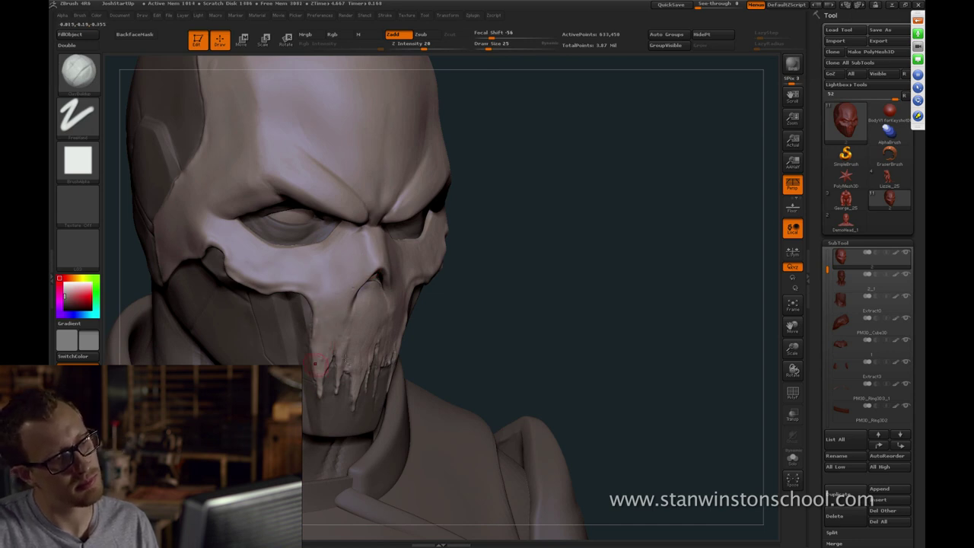
left_click_drag(498, 251, 460, 278)
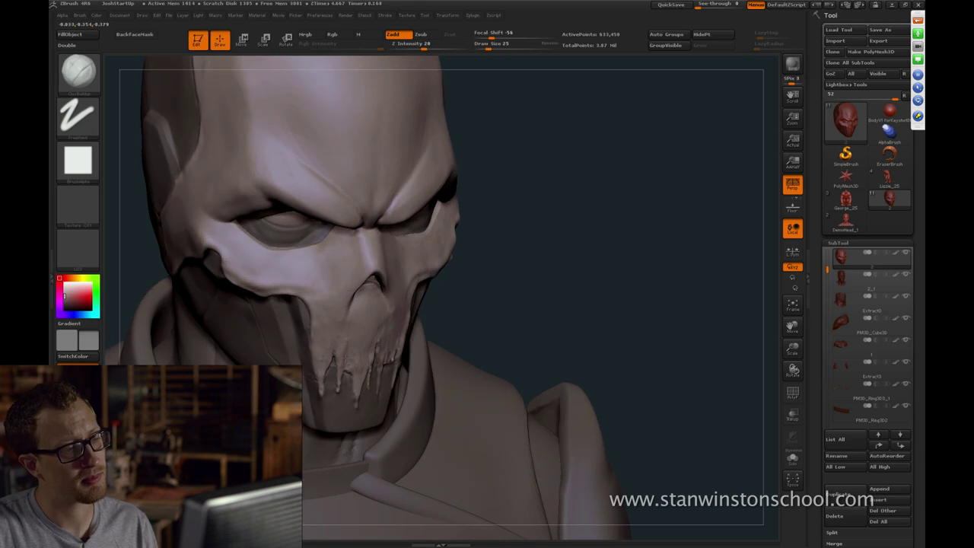
Refine the cheekbone surface of the skull mask with the ClayBuildup brush
mouse_move(522, 283)
left_mouse_down()
mouse_move(580, 279)
mouse_move(578, 312)
mouse_move(544, 309)
left_mouse_up()
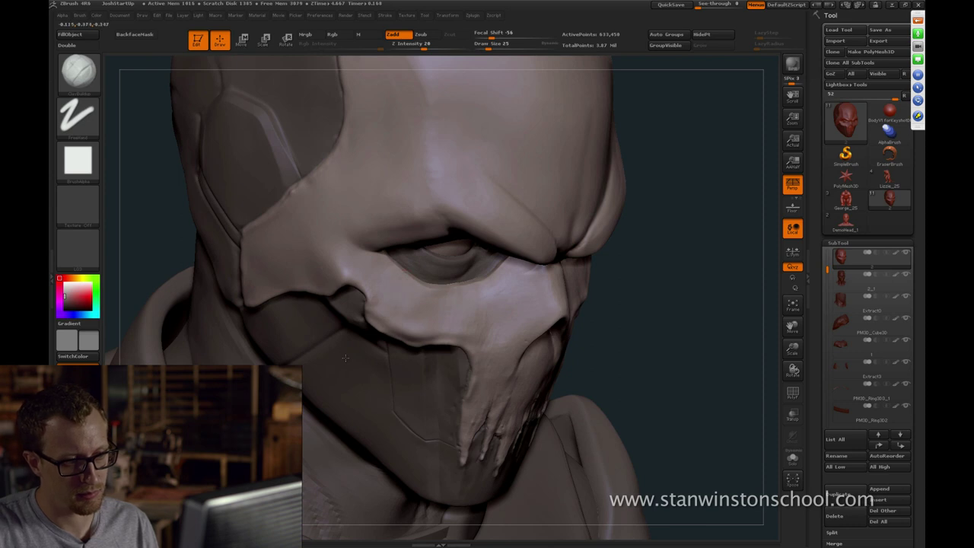
left_click_drag(678, 335, 656, 304)
mouse_move(700, 365)
left_mouse_down()
mouse_move(705, 266)
mouse_move(735, 274)
mouse_move(685, 322)
mouse_move(661, 302)
left_mouse_up()
left_click_drag(670, 343, 659, 304)
left_click_drag(346, 362, 345, 357)
left_click_drag(624, 272, 632, 312, "alt")
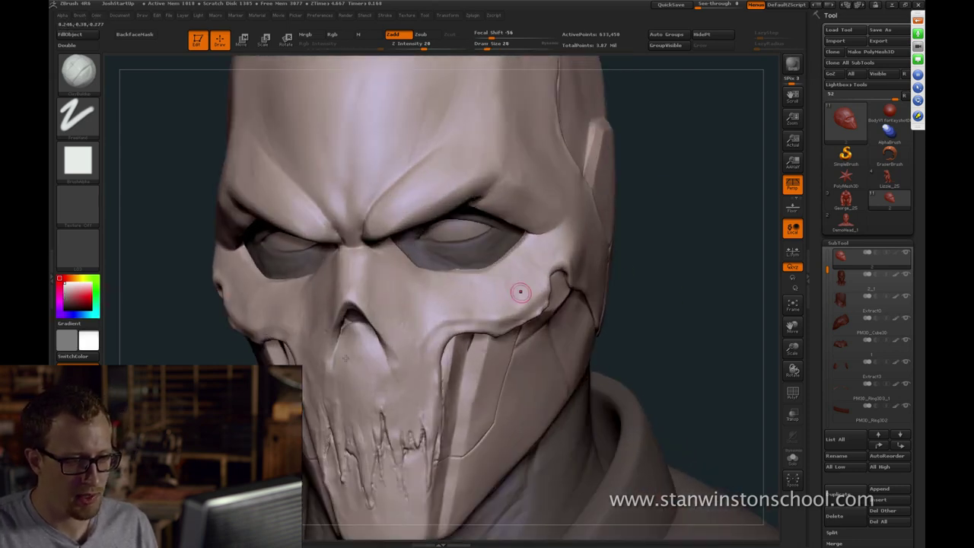
Paint short test masks on the cheekbone and the jaw panel, and clear them
mouse_move(508, 286)
left_mouse_down("ctrl")
mouse_move(476, 293)
mouse_move(511, 286)
left_mouse_up("ctrl")
left_click_drag(527, 355, 524, 398, "ctrl")
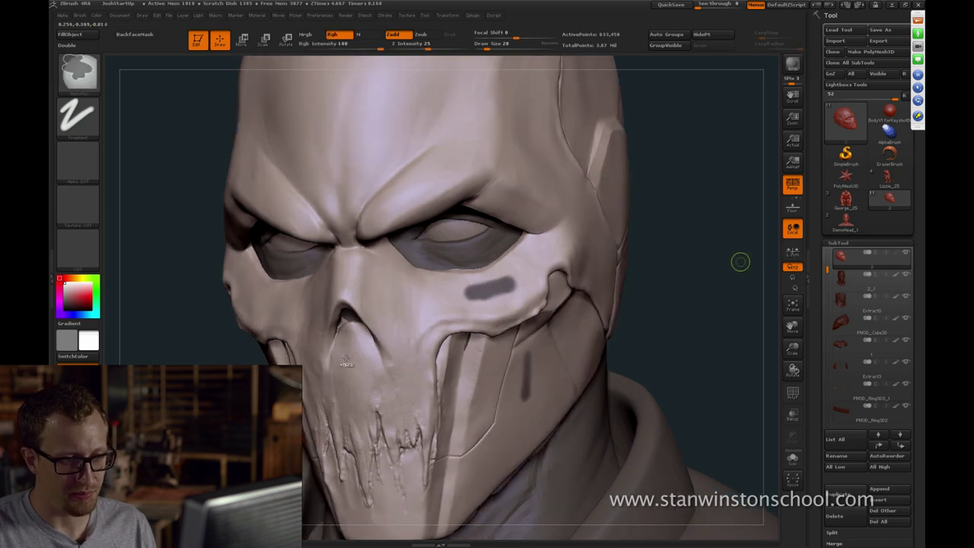
mouse_move(733, 233)
left_mouse_down("ctrl")
mouse_move(714, 289)
mouse_move(631, 288)
mouse_move(875, 290)
mouse_move(807, 292)
left_mouse_up("ctrl")
Build up the forms beside the nose and beneath the eye sockets with the ClayBuildup brush
left_click_drag(345, 357, 346, 357)
left_click_drag(678, 266, 719, 272)
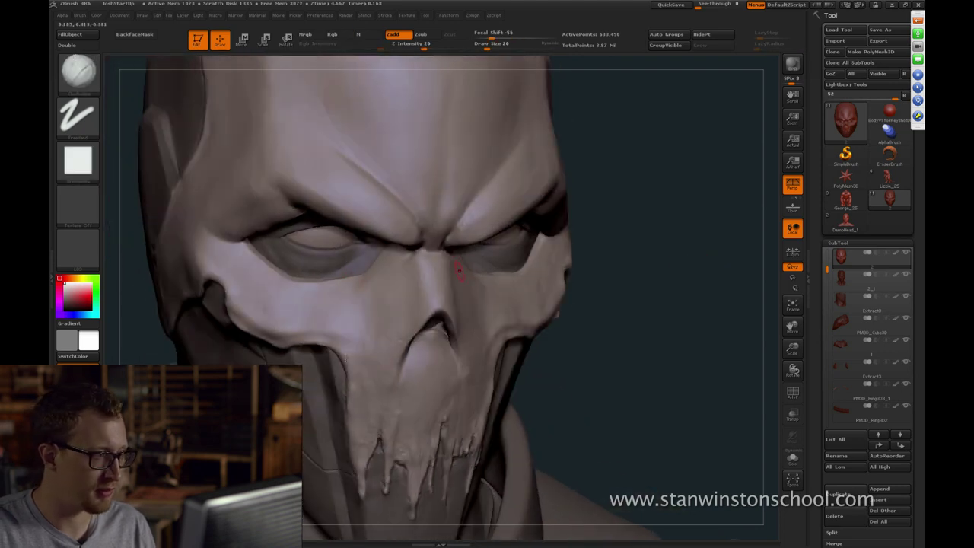
key("2")
left_click_drag(137, 338, 205, 335)
mouse_move(376, 320)
right_mouse_down()
mouse_move(437, 324)
mouse_move(359, 321)
right_mouse_up()
key("1")
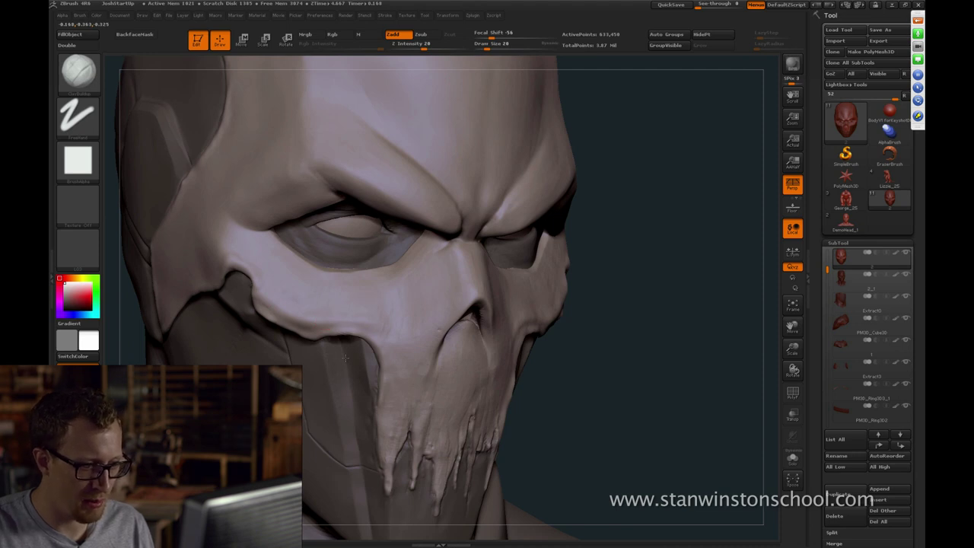
right_click_drag(380, 352, 335, 384)
Enlarge the ClayBuildup brush to draw size 41 and work on the temple beside the forehead
key("bracketright")
key("bracketright")
left_click_drag(696, 255, 646, 257)
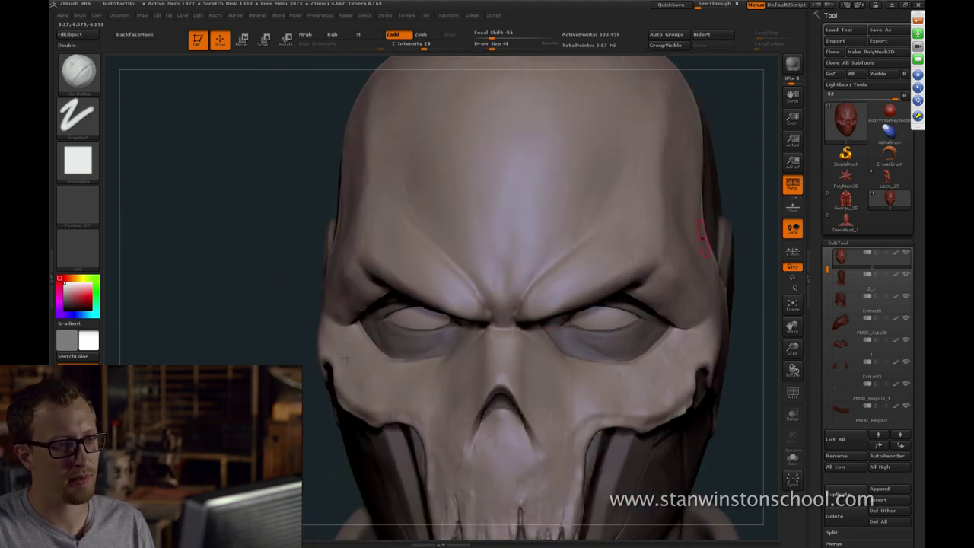
key("f")
right_click_drag(721, 206, 649, 335)
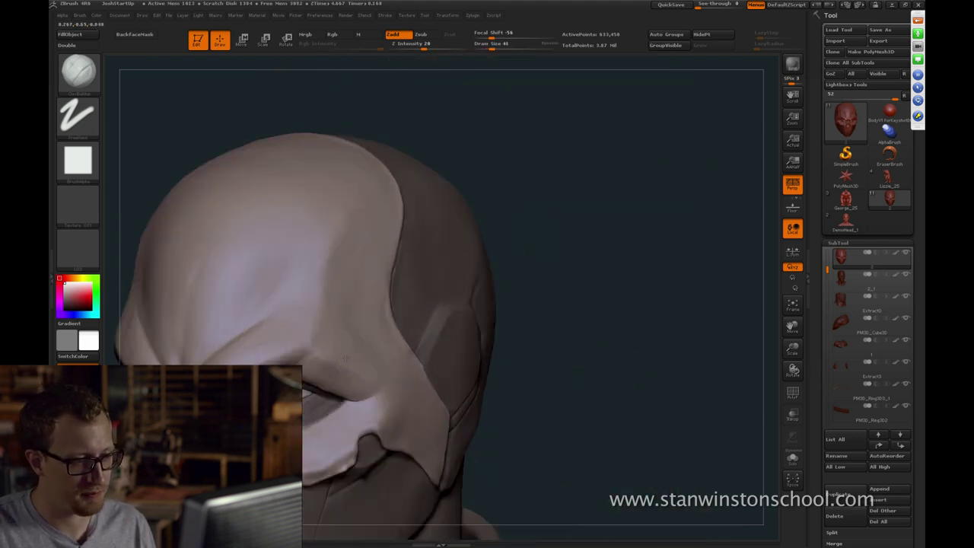
Adjust the ClayBuildup brush size and shape the outer brow bone above the eye socket
mouse_move(345, 358)
right_mouse_down("alt")
mouse_move(380, 251)
mouse_move(343, 255)
right_mouse_up("alt")
key("s")
left_click(413, 303)
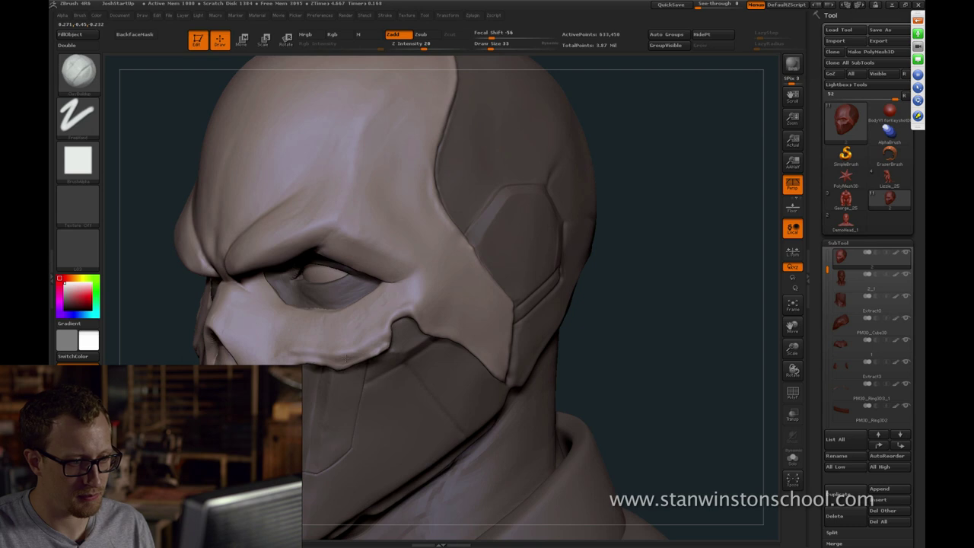
key("[")
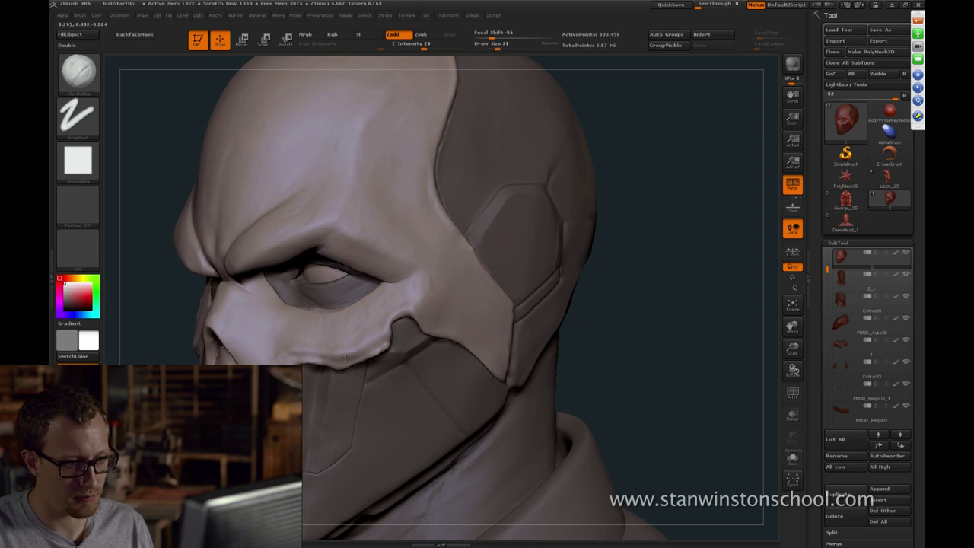
key("[")
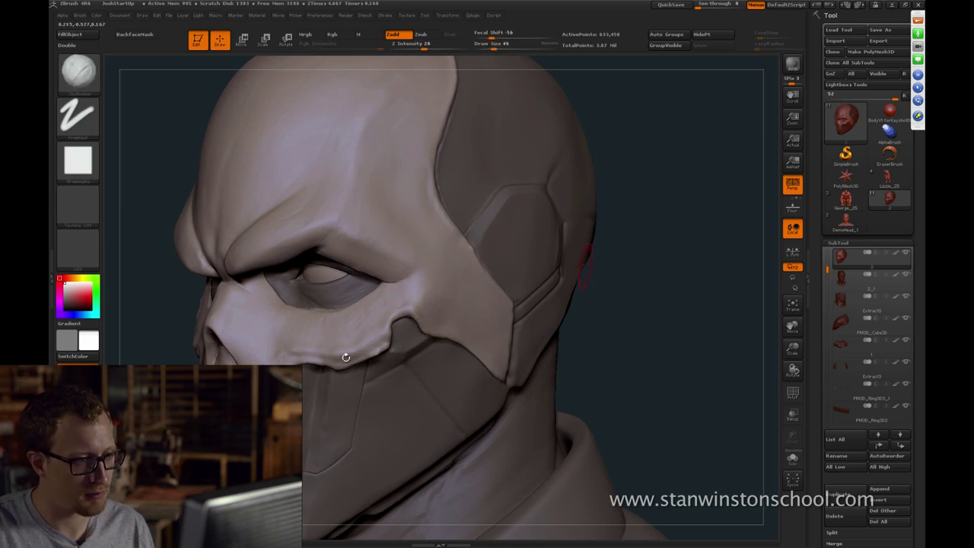
left_click_drag(346, 358, 379, 259)
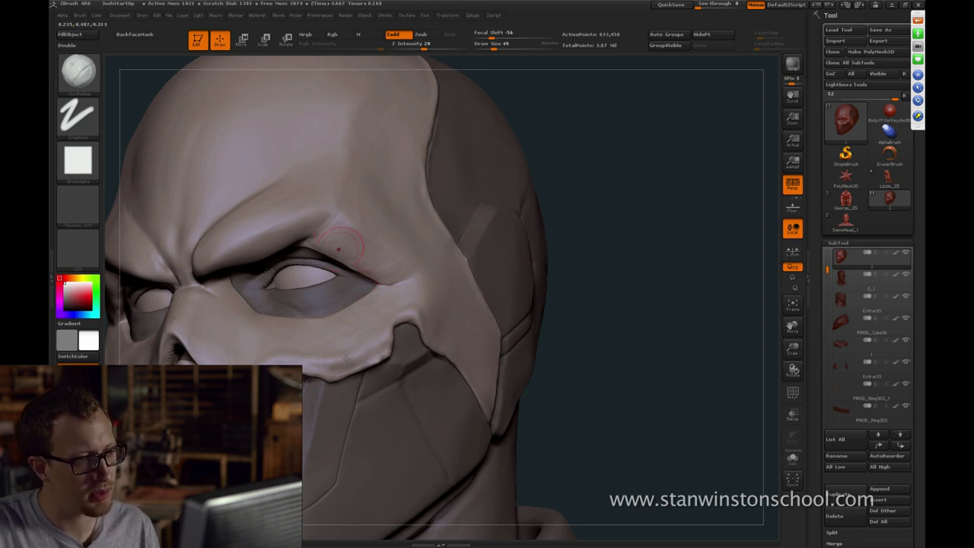
Set the ClayBuildup brush to Z intensity 13 and draw size 54 and soften the brow ridge over the eye
left_click_drag(624, 256, 555, 261)
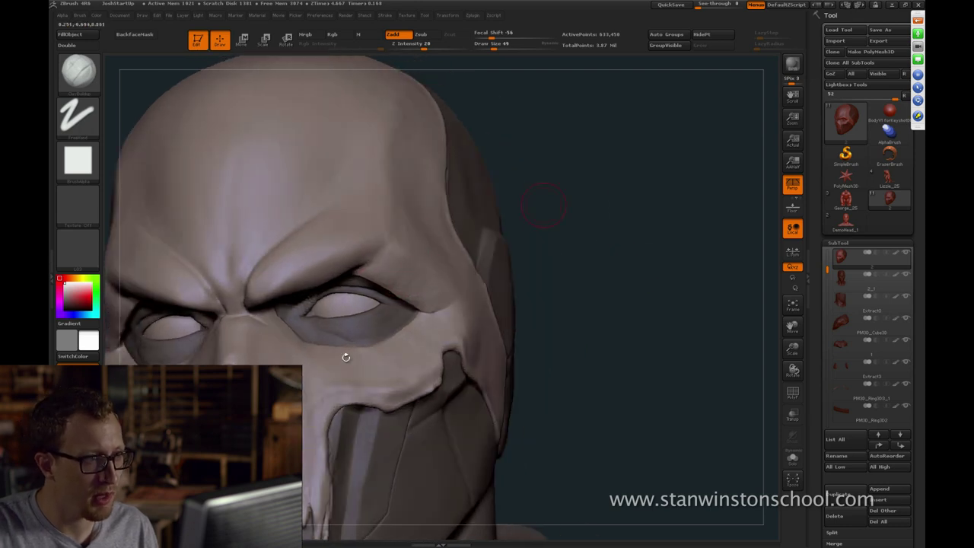
left_click_drag(544, 204, 399, 200)
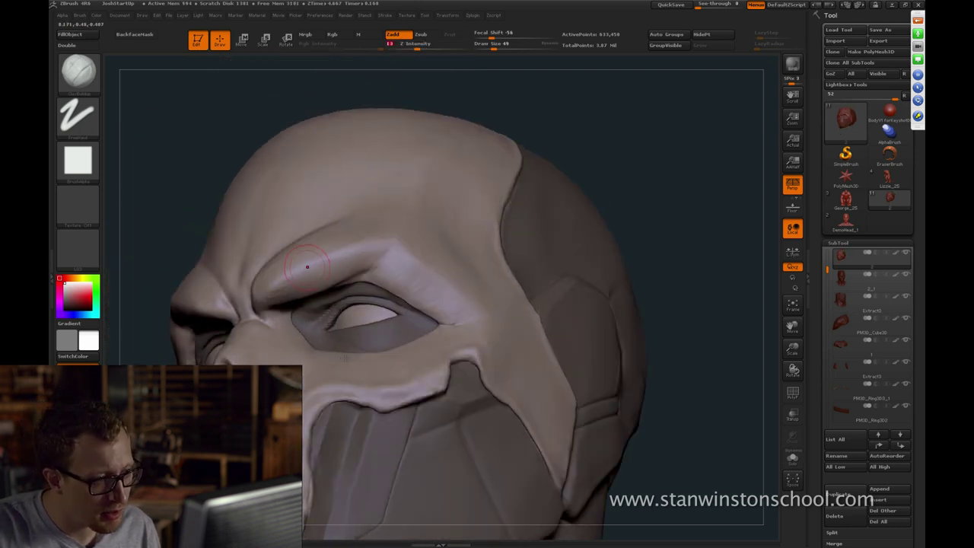
key("s")
left_click_drag(308, 267, 342, 264)
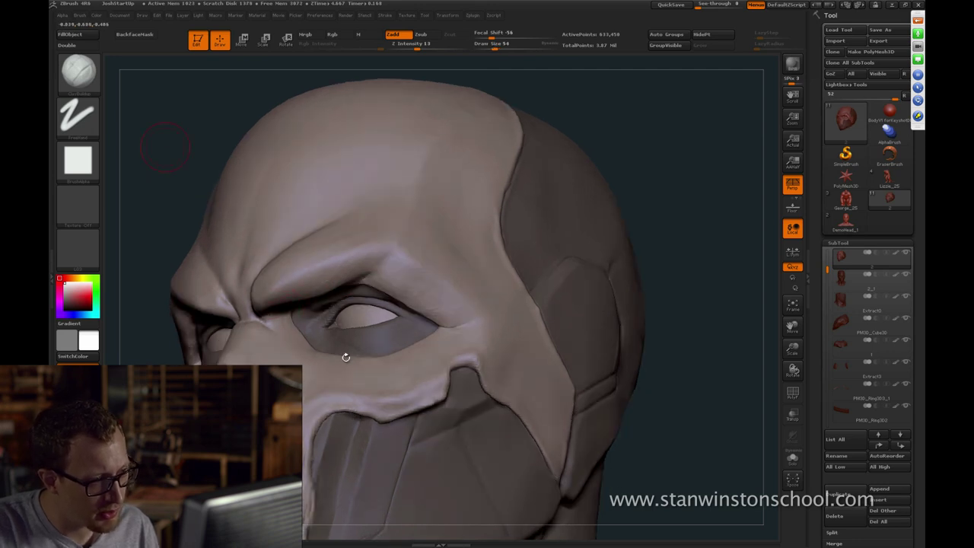
left_click_drag(164, 145, 283, 326)
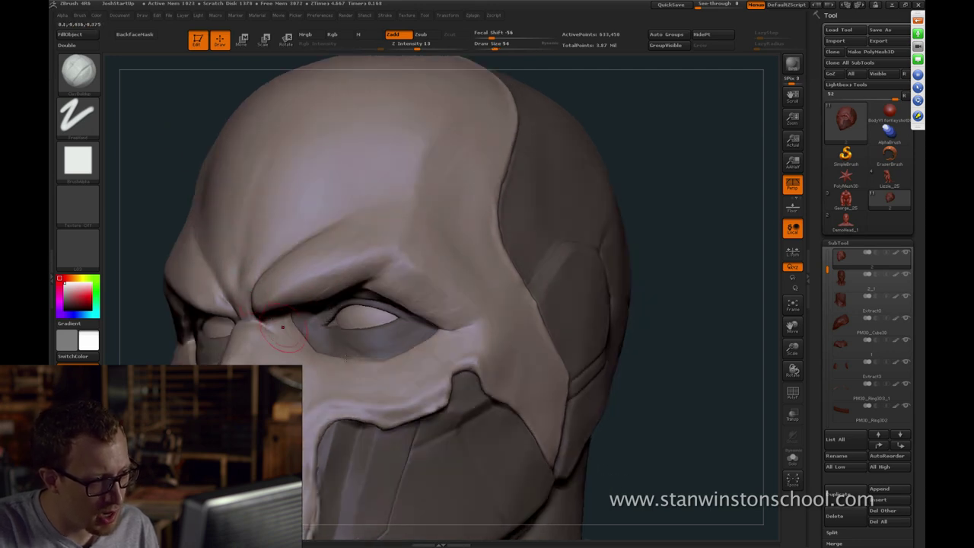
left_click_drag(640, 219, 727, 224)
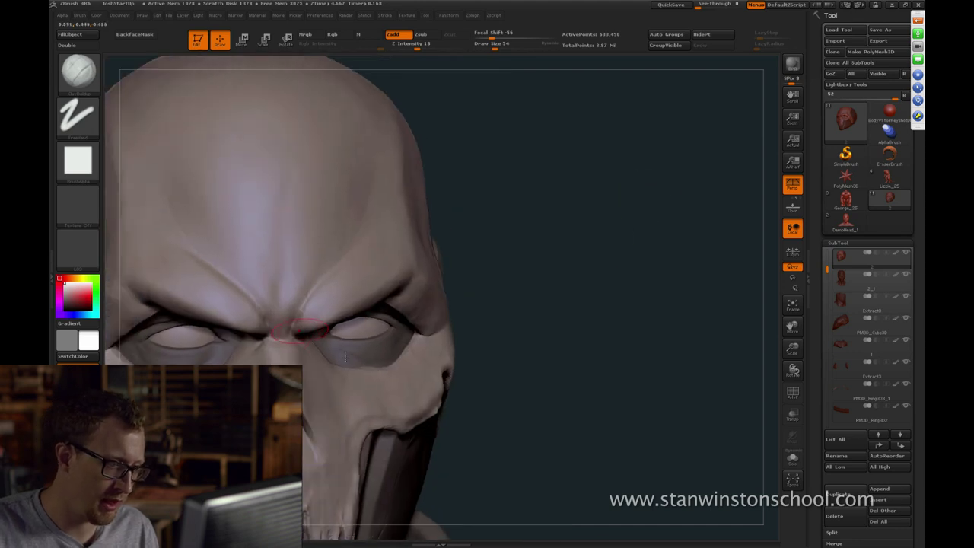
left_click_drag(533, 267, 533, 304)
Carve a crease under the brows at the nose bridge with the Dam_Standard brush at draw size 17
key("b")
key("d")
key("s")
key("s")
left_click_drag(277, 339, 268, 341)
key("s")
left_click_drag(533, 305, 542, 304)
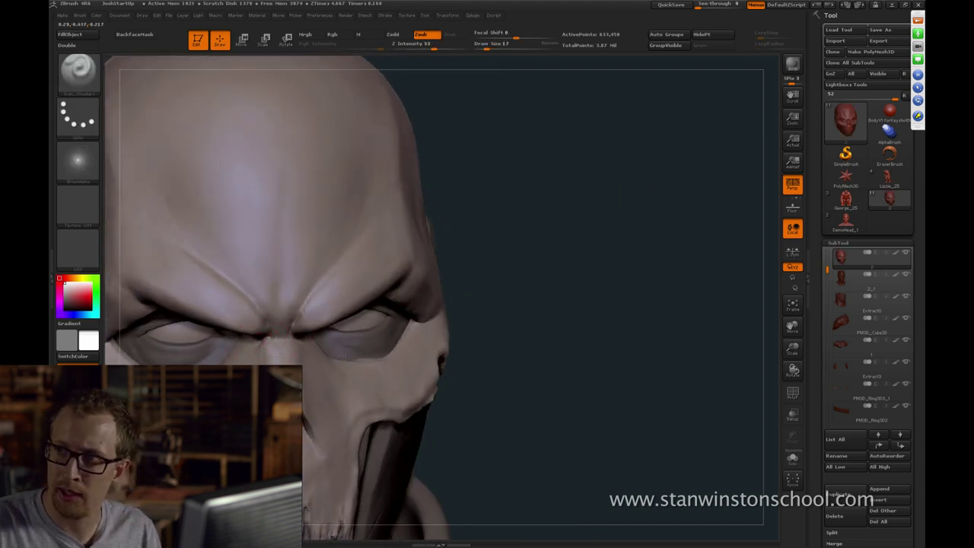
Switch to the Standard brush at draw size 11 and raise the form beside the nose bridge crease
mouse_move(480, 297)
left_mouse_down()
mouse_move(561, 287)
mouse_move(633, 248)
mouse_move(662, 255)
mouse_move(632, 163)
mouse_move(643, 183)
mouse_move(674, 190)
left_mouse_up()
key("b")
key("s")
key("t")
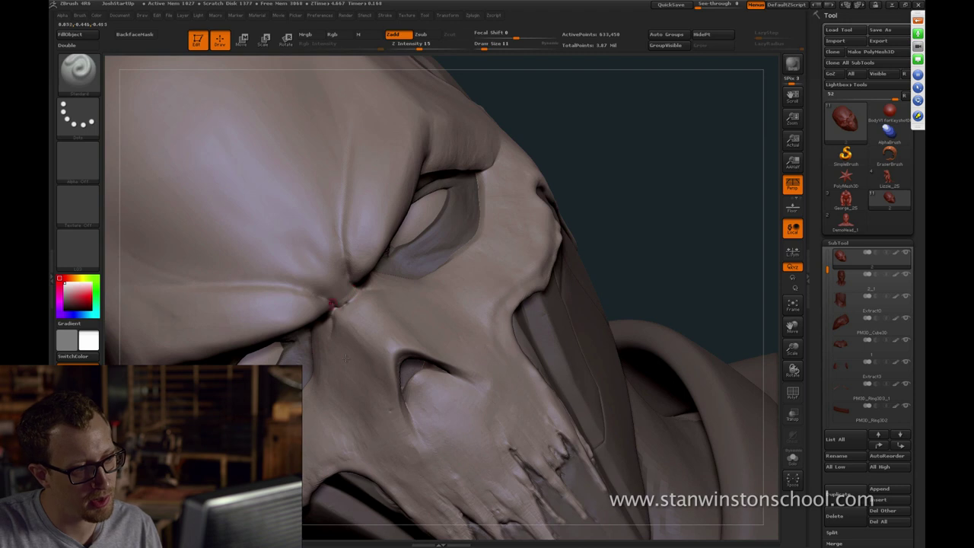
Extend the crease across the nose bridge between the brows with the Dam_Standard brush, enlarging the brush partway
key("b")
key("d")
key("s")
left_click_drag(643, 190, 664, 174)
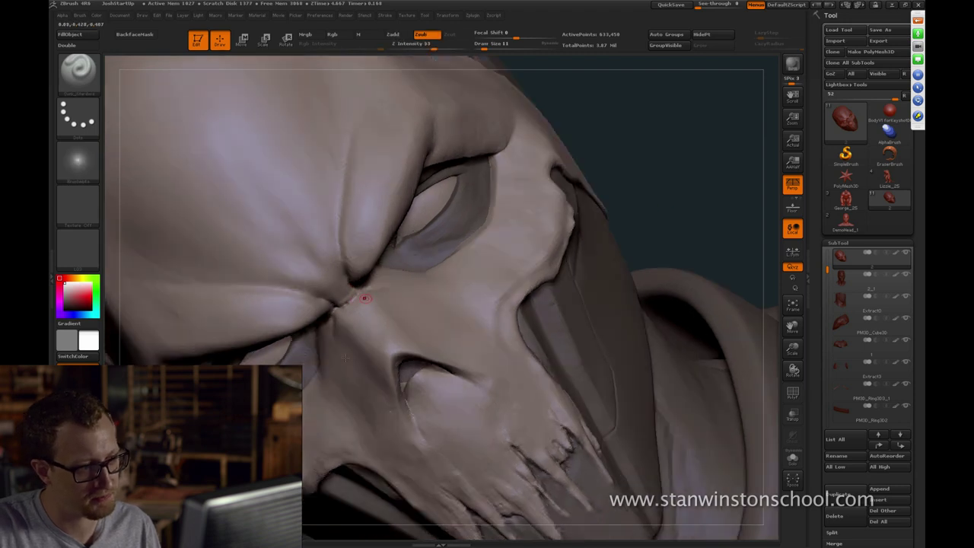
key("]")
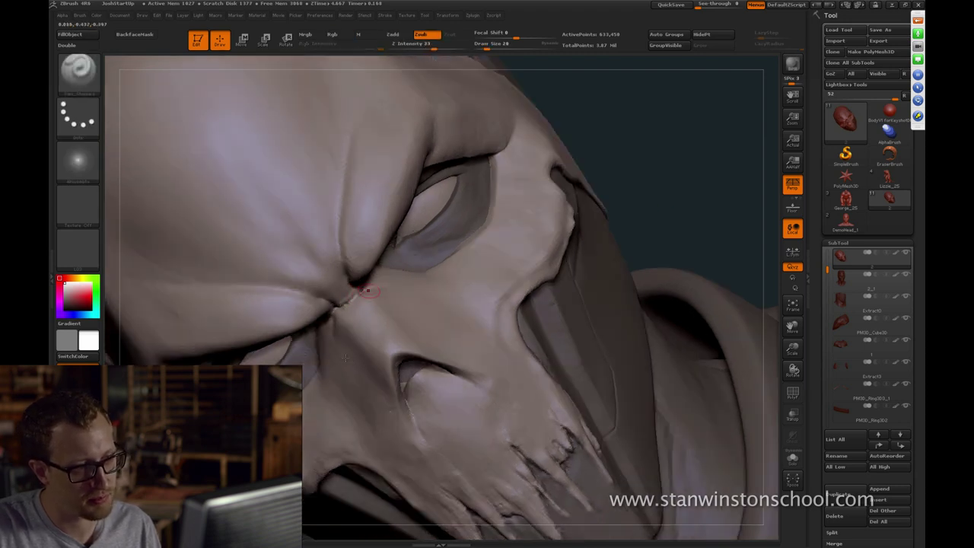
key("f")
left_click_drag(637, 201, 647, 175)
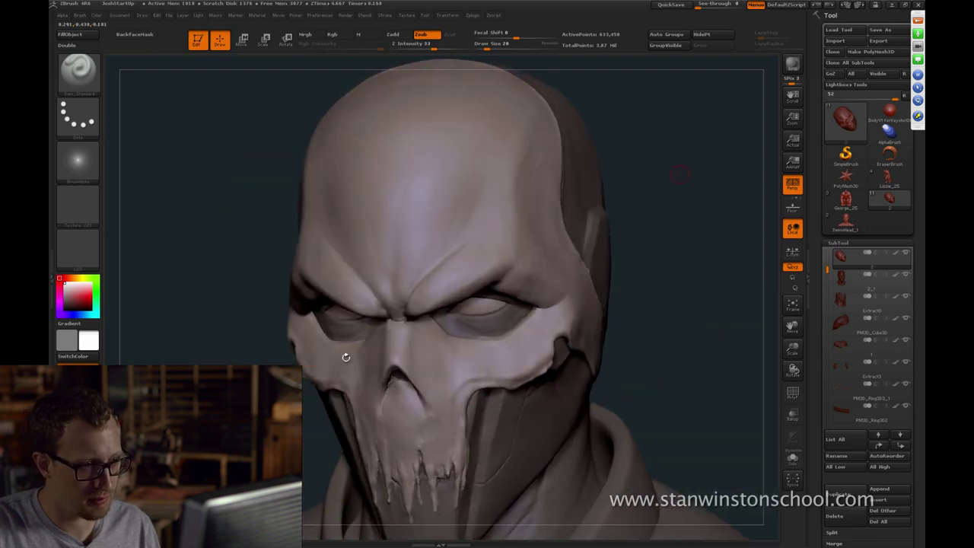
Return to the ClayBuildup brush at draw size 41 and work on the ridge above the inner brow
key("f")
mouse_move(603, 114)
left_mouse_down("alt")
mouse_move(606, 313)
mouse_move(626, 351)
left_mouse_up("alt")
key("b")
key("s")
key("t")
key("b")
key("c")
key("b")
key("bracketright")
key("bracketright")
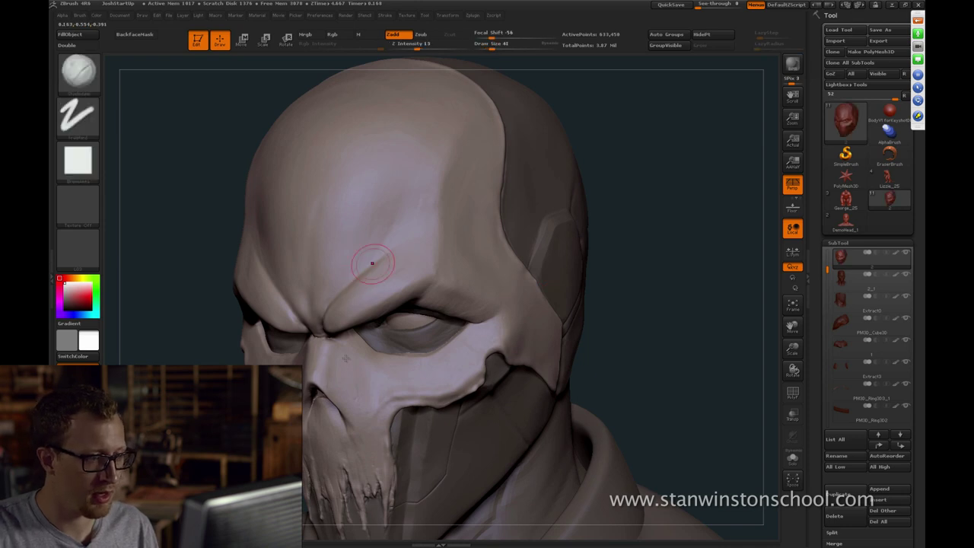
Fill out the area between the brows with ClayBuildup at draw size 71, and touch up the nose bridge at size 25
left_click_drag(618, 304, 679, 307)
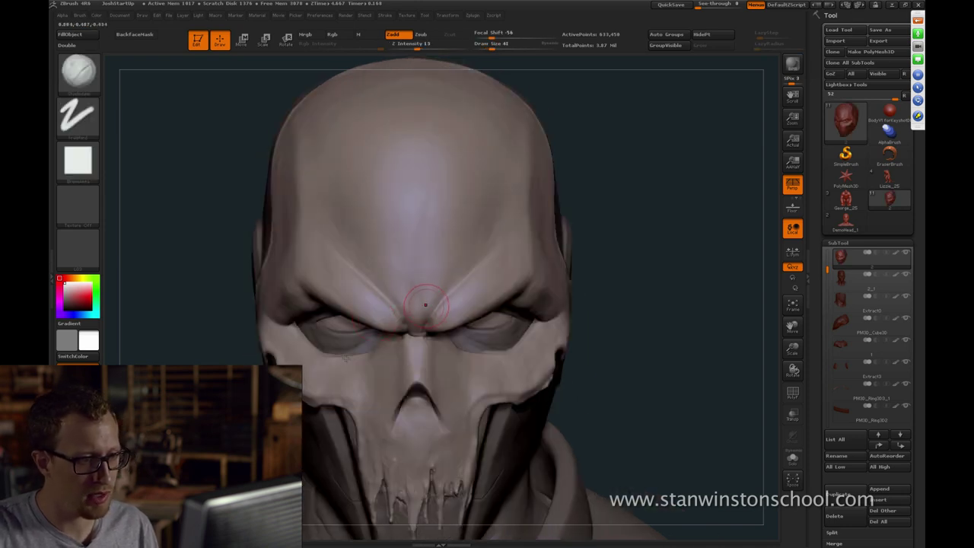
key("bracketright")
key("bracketright")
key("bracketright")
left_click_drag(373, 266, 378, 303)
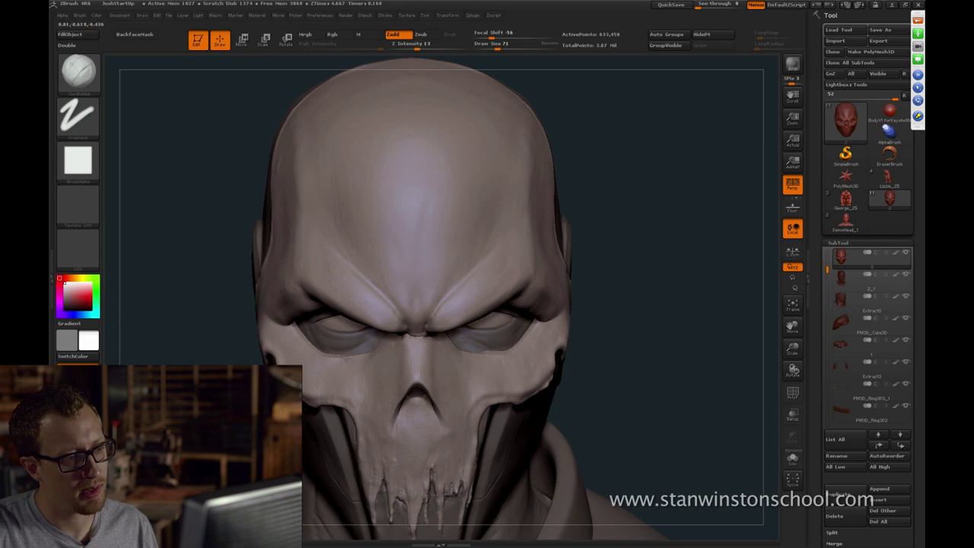
key("s")
left_click_drag(423, 333, 413, 333)
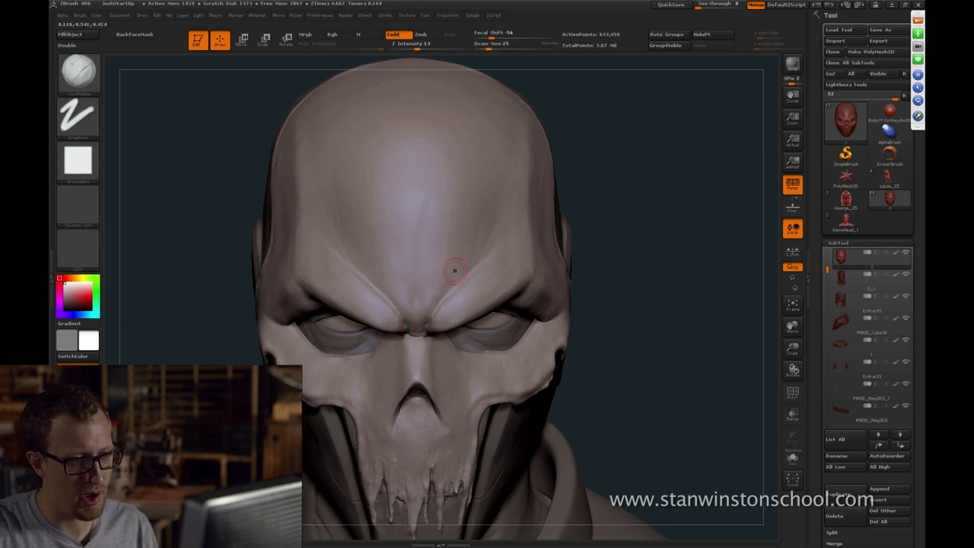
Sharpen the diagonal crease above the inner brow with the Dam_Standard brush at draw size 16
key("b")
key("d")
key("s")
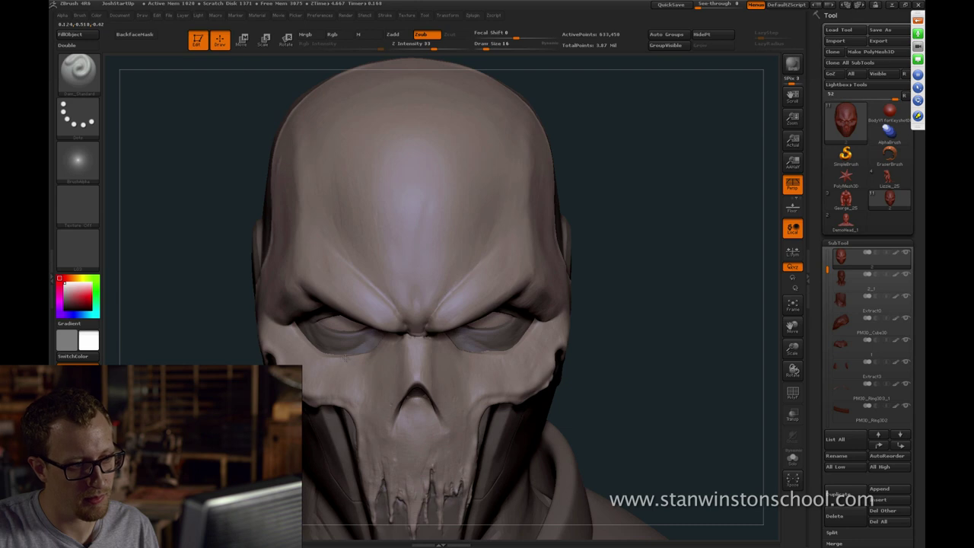
right_click_drag(481, 251, 460, 293)
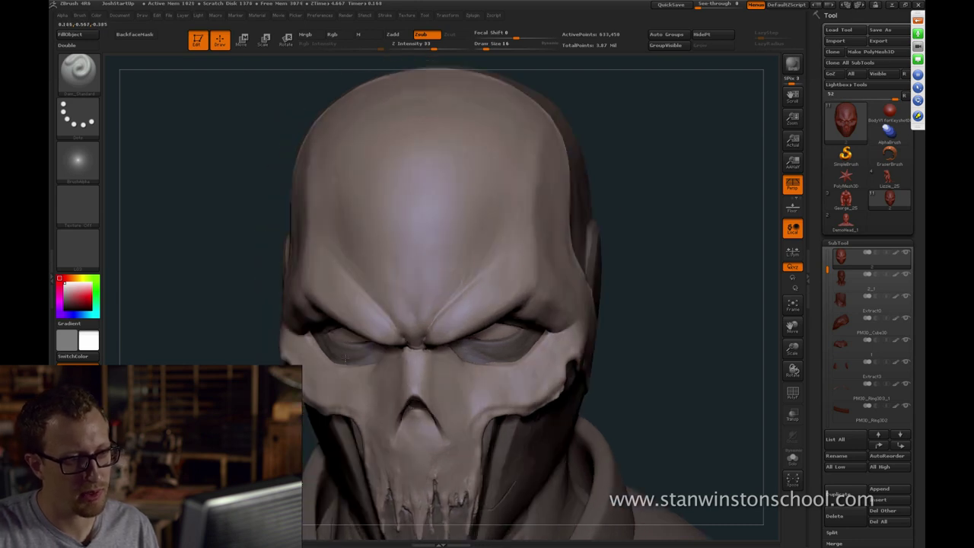
Resize the Dam_Standard brush and refine the lower brow edge and the eye socket
key("s")
left_click(523, 238)
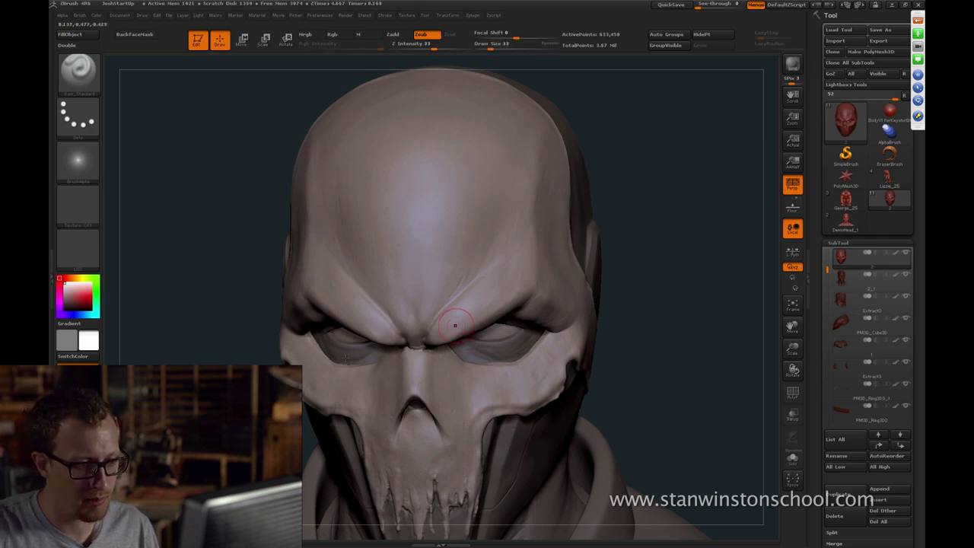
key("bracketleft")
key("bracketleft")
key("bracketleft")
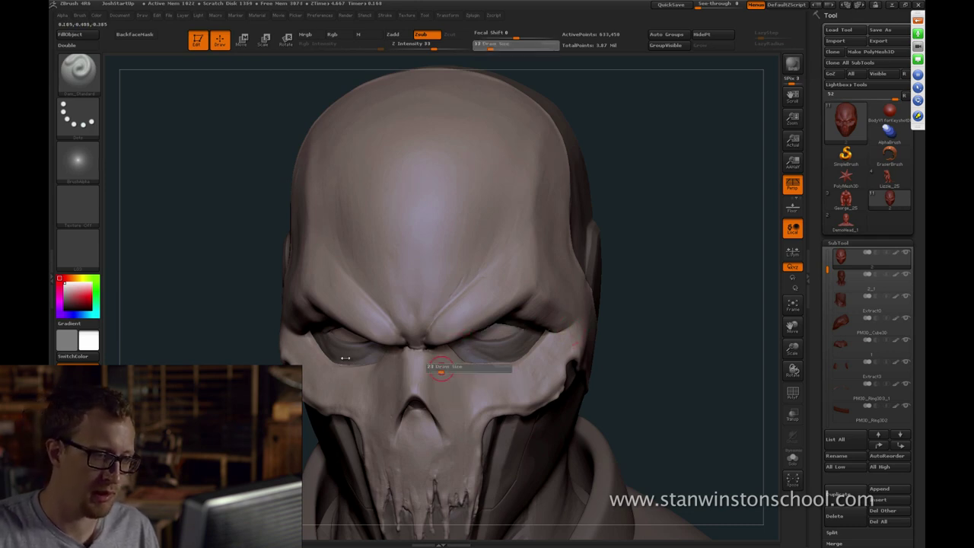
left_click_drag(647, 220, 426, 350)
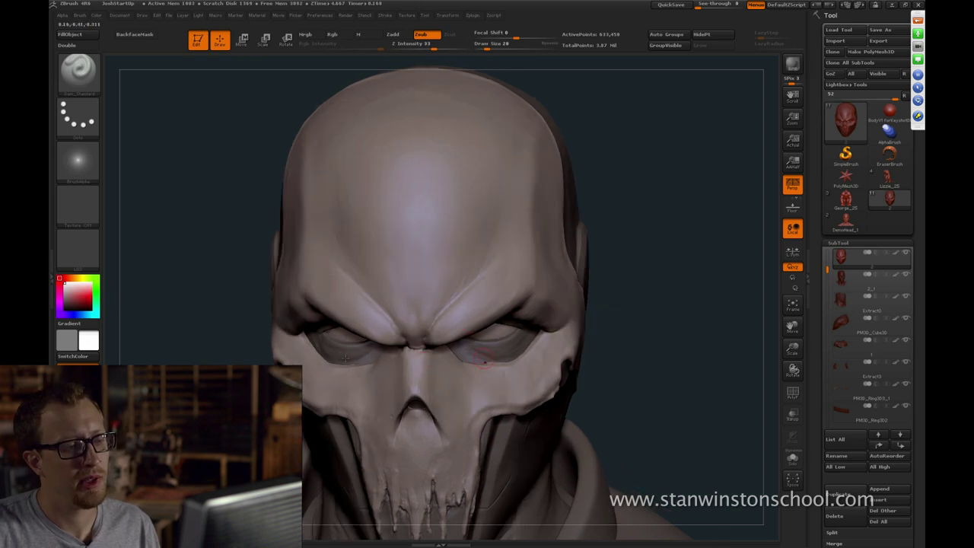
mouse_move(647, 334)
left_mouse_down()
mouse_move(633, 335)
mouse_move(616, 295)
mouse_move(652, 246)
left_mouse_up()
Switch to the ClayBuildup brush, enlarge it and soften the forms of the lower forehead above the brows
key("bracketleft")
key("b")
key("c")
key("b")
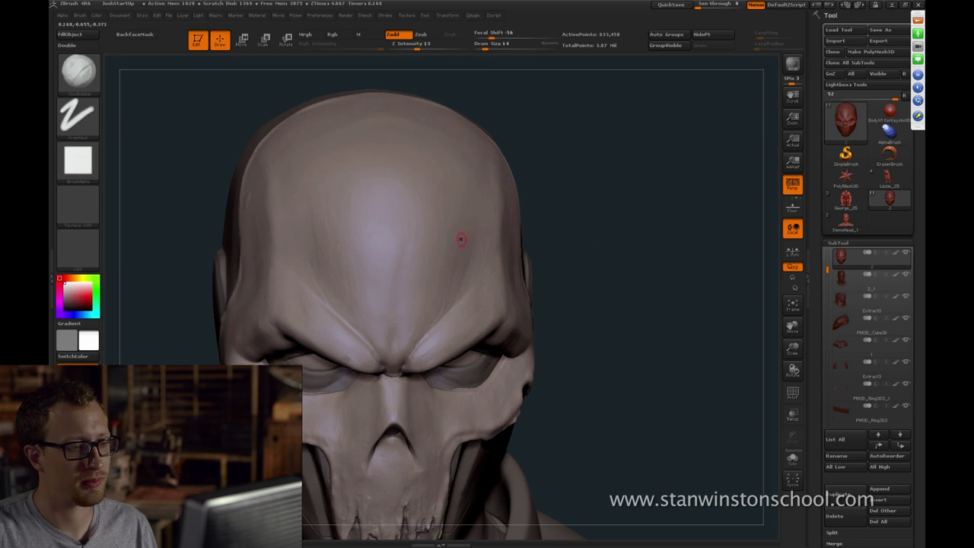
key("s")
left_click_drag(432, 281, 447, 282)
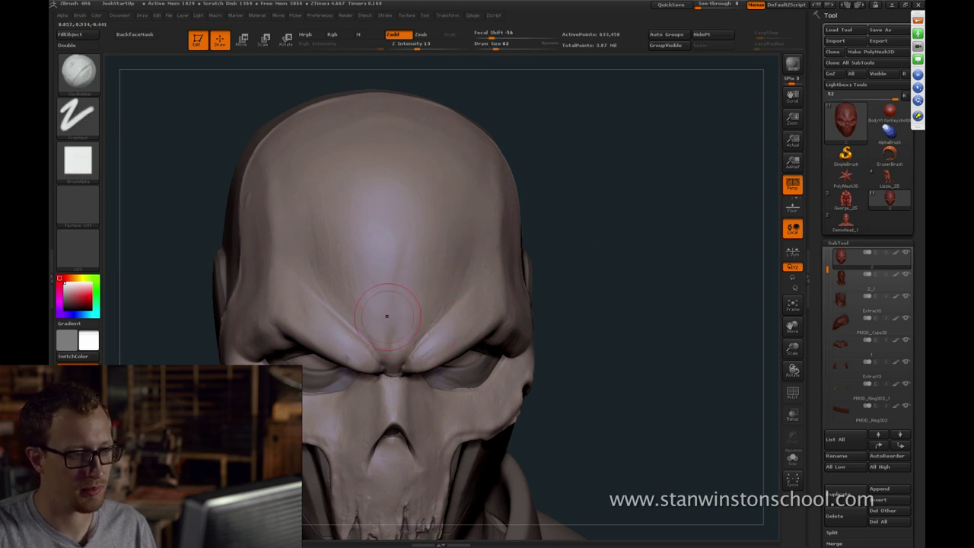
right_click_drag(459, 176, 496, 203)
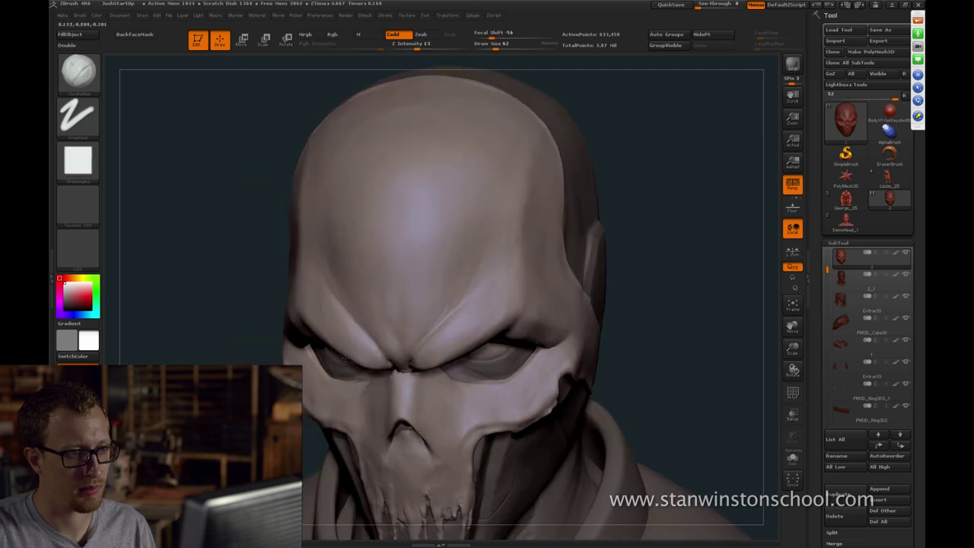
Build up the temple and the side of the brow and cheekbone with ClayBuildup at draw sizes 31 and 46
right_click_drag(479, 163, 455, 150)
right_click_drag(518, 280, 438, 270)
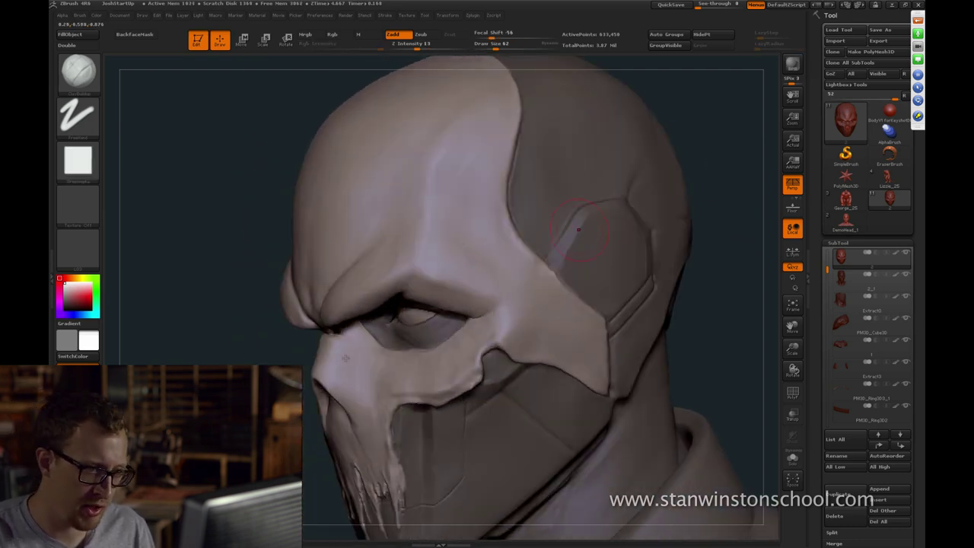
key("[")
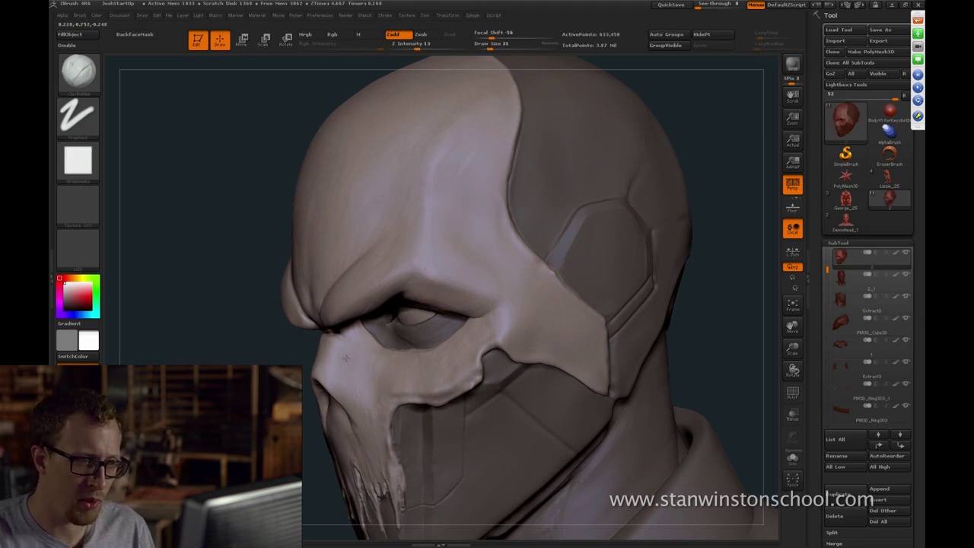
key("bracketright")
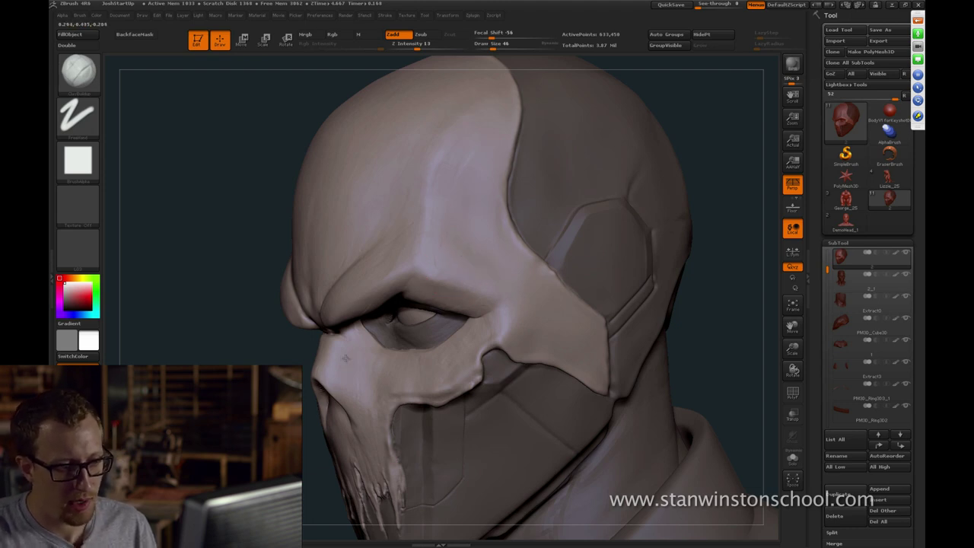
left_click_drag(711, 377, 481, 320)
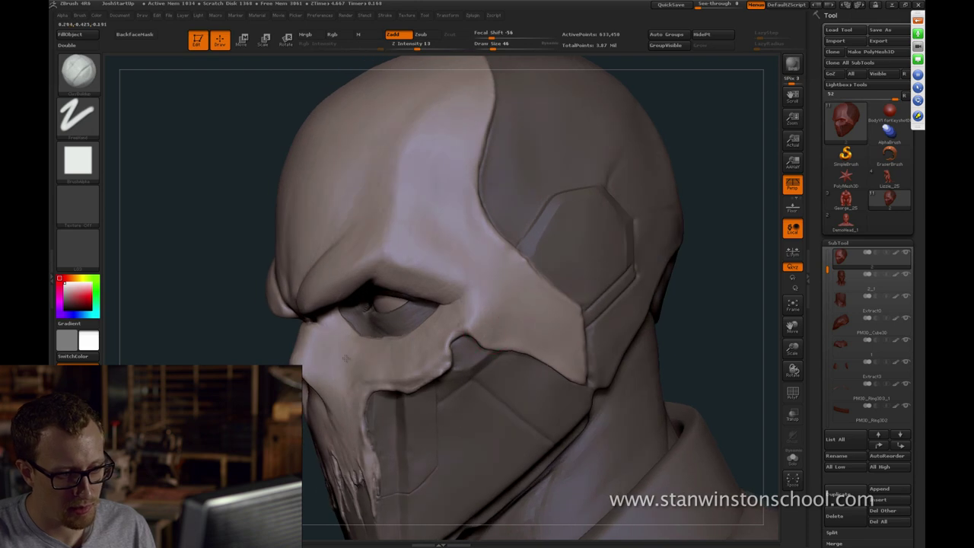
left_click_drag(705, 331, 632, 327)
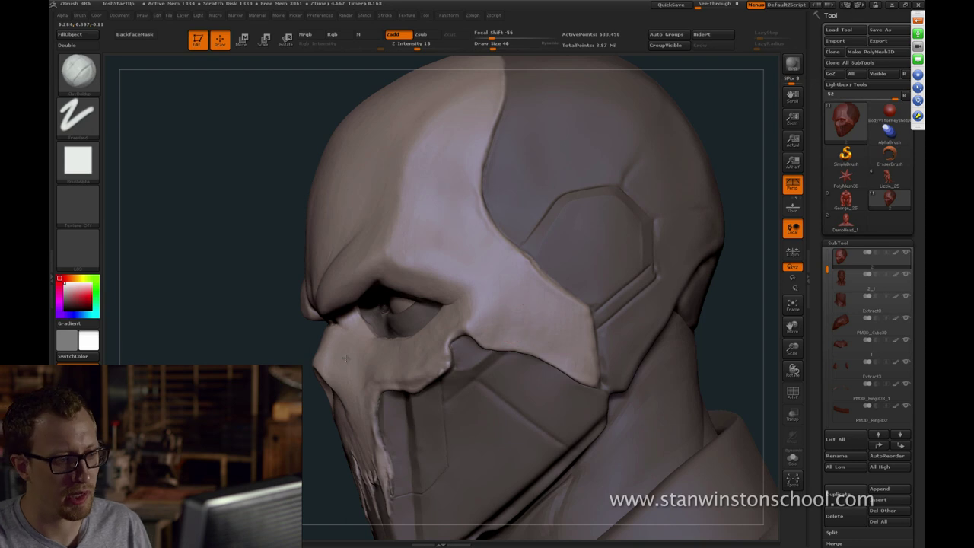
Define the mask's lower edge beside the cheekbone notch with the Dam_Standard brush at draw size 12
key("b")
key("d")
key("s")
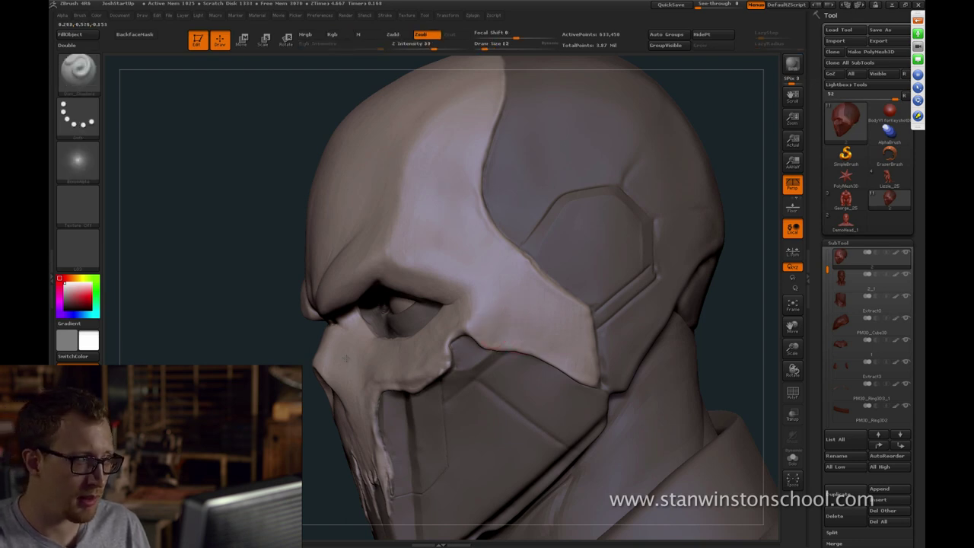
Return to the ClayBuildup brush at draw size 65 and shape the temple and side of the forehead from above
key("b")
key("c")
key("b")
left_click_drag(244, 251, 577, 415)
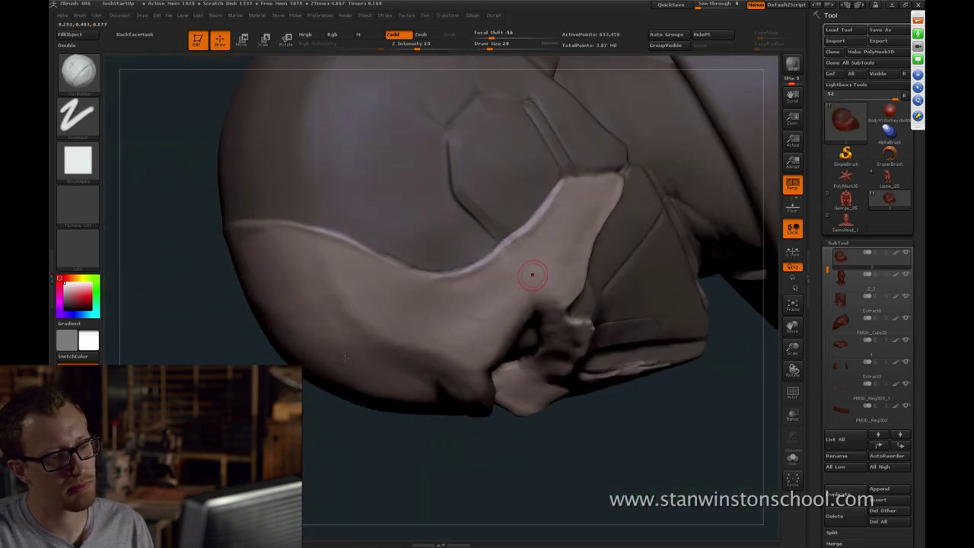
key("s")
left_click(488, 265)
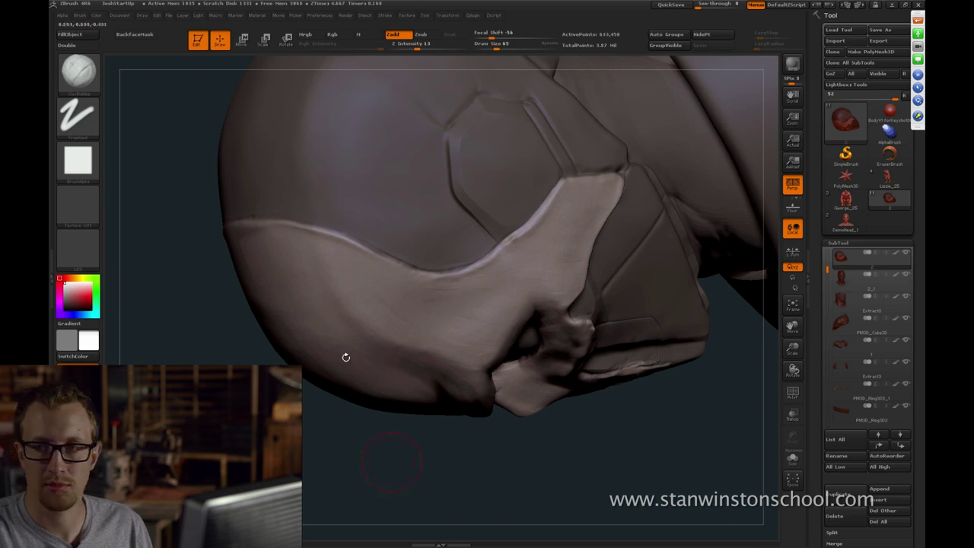
Build up the opposite temple and the mask's side edge along the forehead with ClayBuildup at draw size 49
mouse_move(396, 468)
left_mouse_down()
mouse_move(688, 189)
mouse_move(609, 197)
mouse_move(593, 251)
mouse_move(620, 247)
left_mouse_up()
key("f")
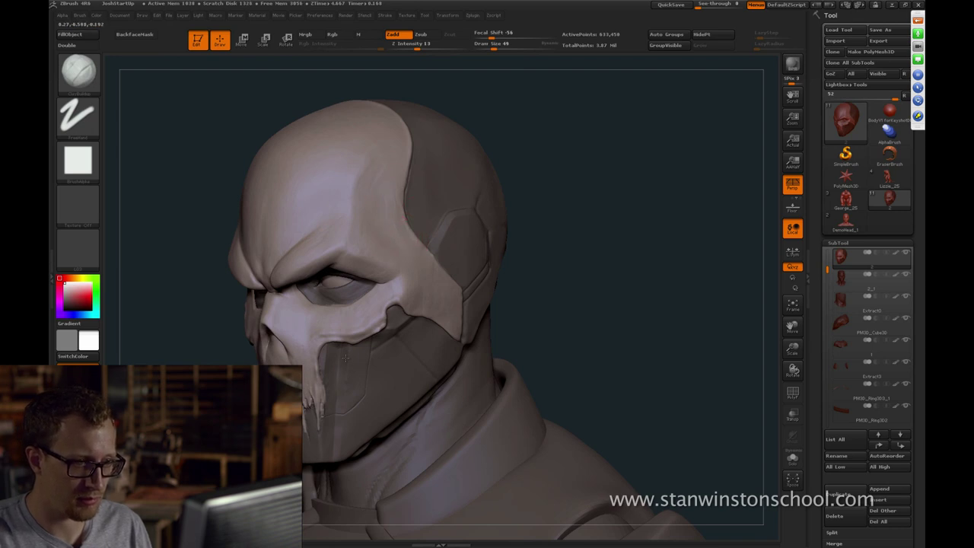
left_click_drag(567, 194, 670, 191)
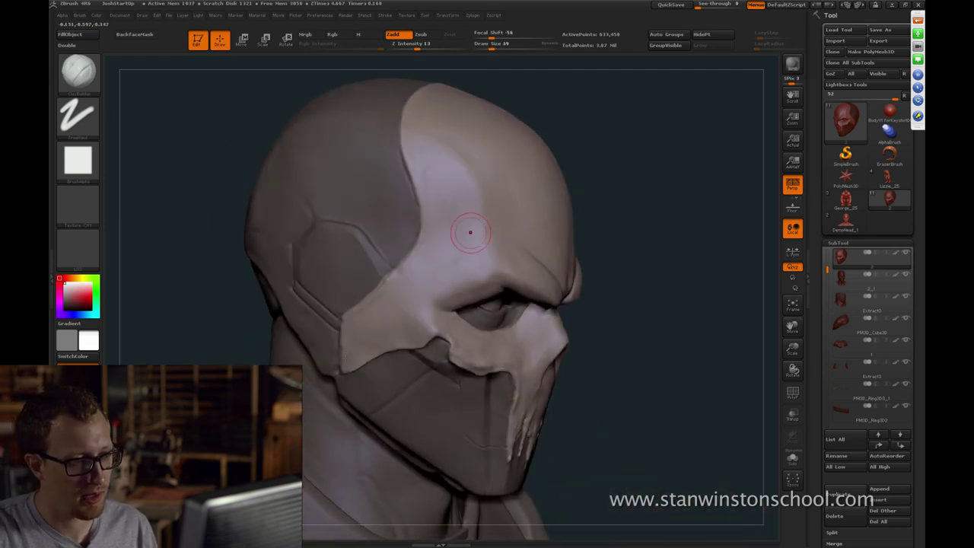
key("]")
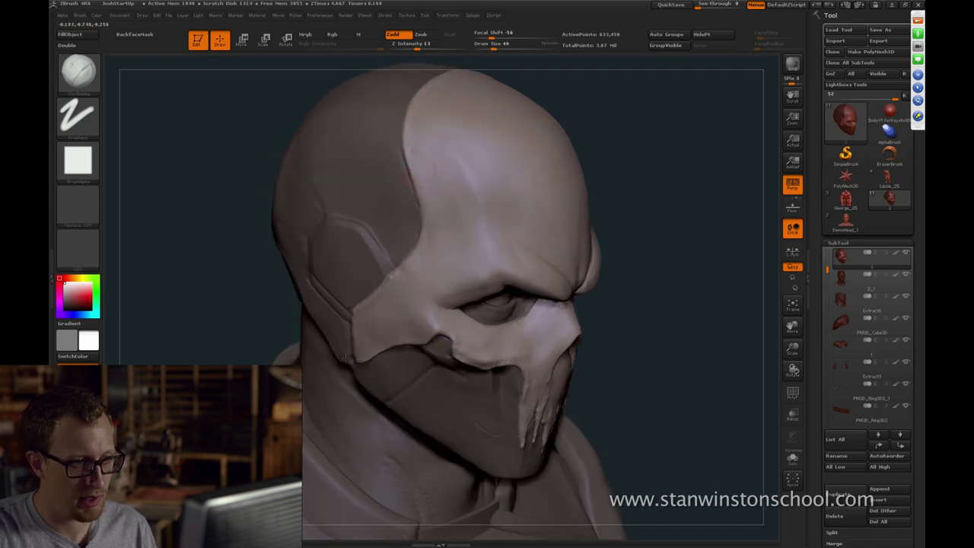
key("]")
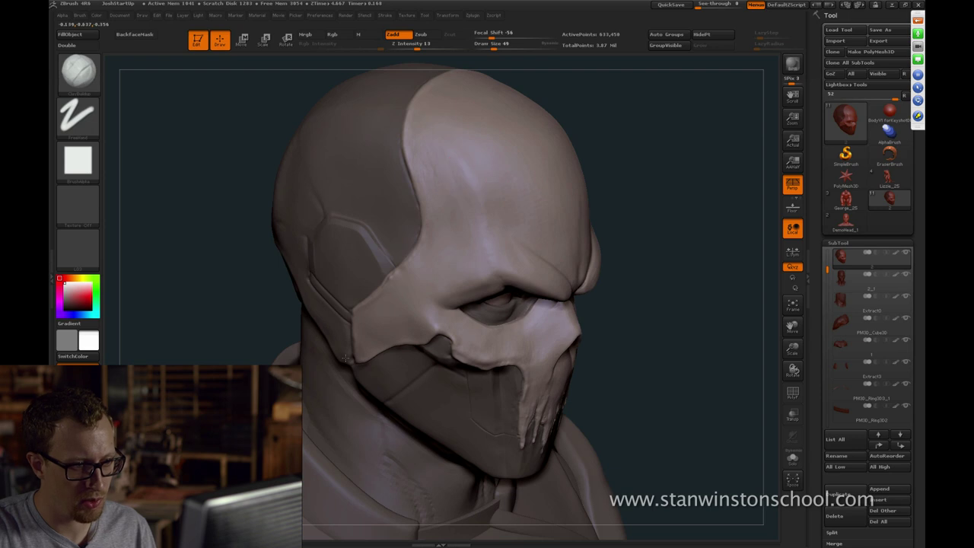
mouse_move(642, 232)
left_mouse_down()
mouse_move(347, 357)
mouse_move(632, 203)
mouse_move(661, 207)
left_mouse_up()
left_click_drag(660, 207, 665, 243, "alt")
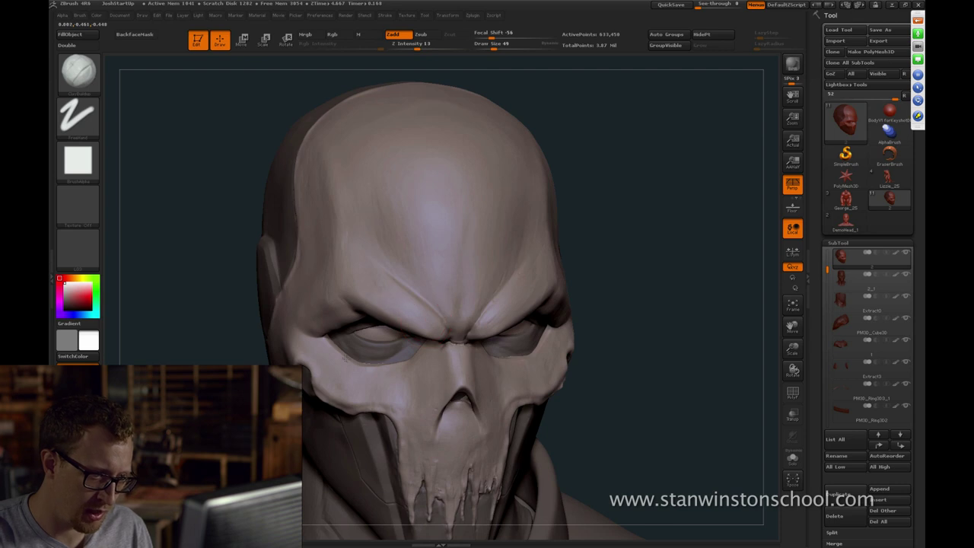
Refine the temple and upper cheekbone beside the eye socket with ClayBuildup at draw size 49
left_click_drag(345, 358, 346, 357)
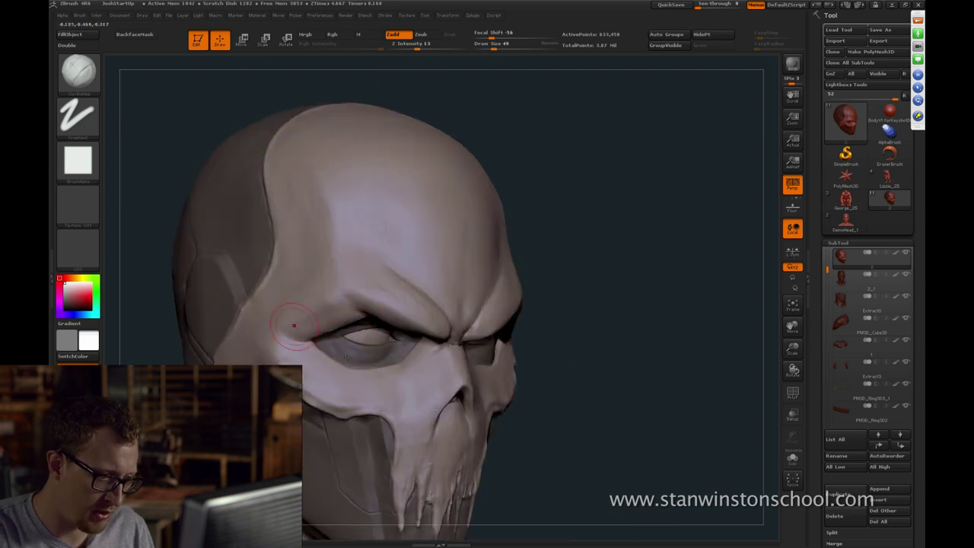
mouse_move(554, 300)
left_mouse_down()
mouse_move(559, 258)
mouse_move(663, 266)
mouse_move(670, 285)
mouse_move(686, 285)
left_mouse_up()
left_click_drag(570, 294, 647, 295)
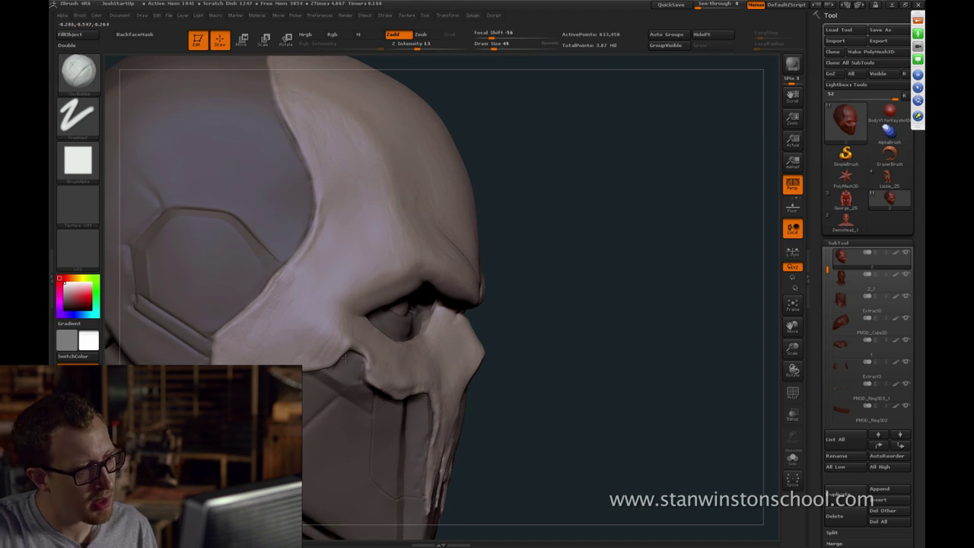
right_click_drag(278, 286, 404, 347, "alt")
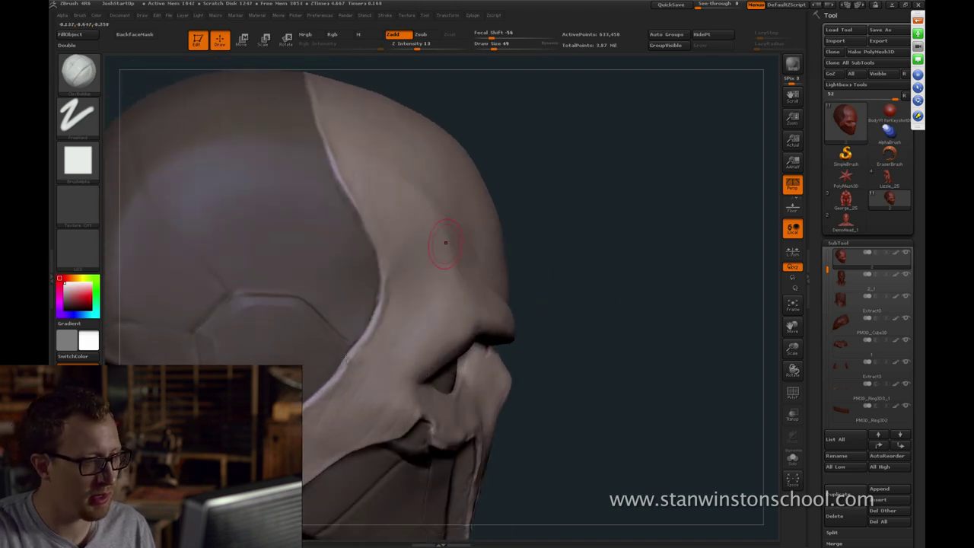
right_click_drag(283, 323, 363, 351)
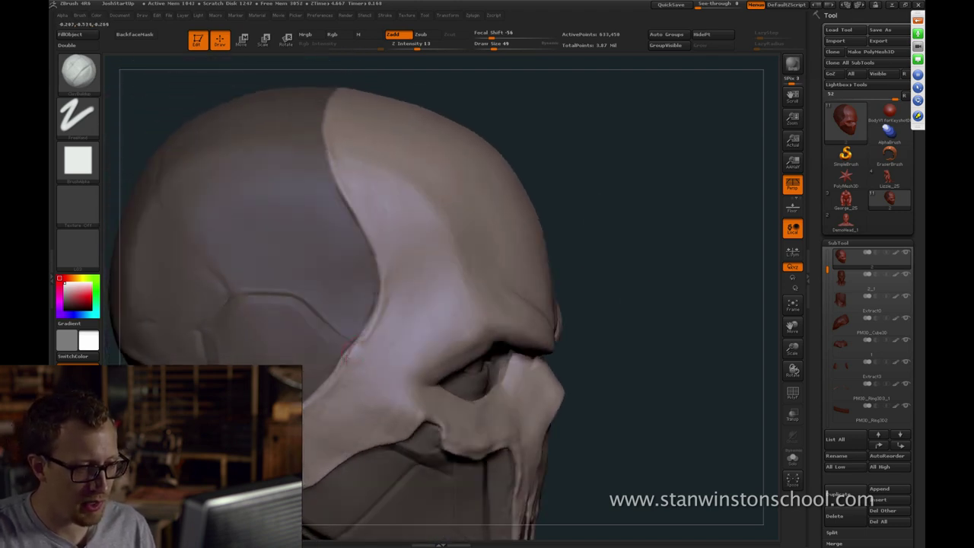
Sculpt around the outer brow and eye corner with ClayBuildup, varying the draw size between 62, 71 and 31
left_click_drag(346, 358, 440, 386)
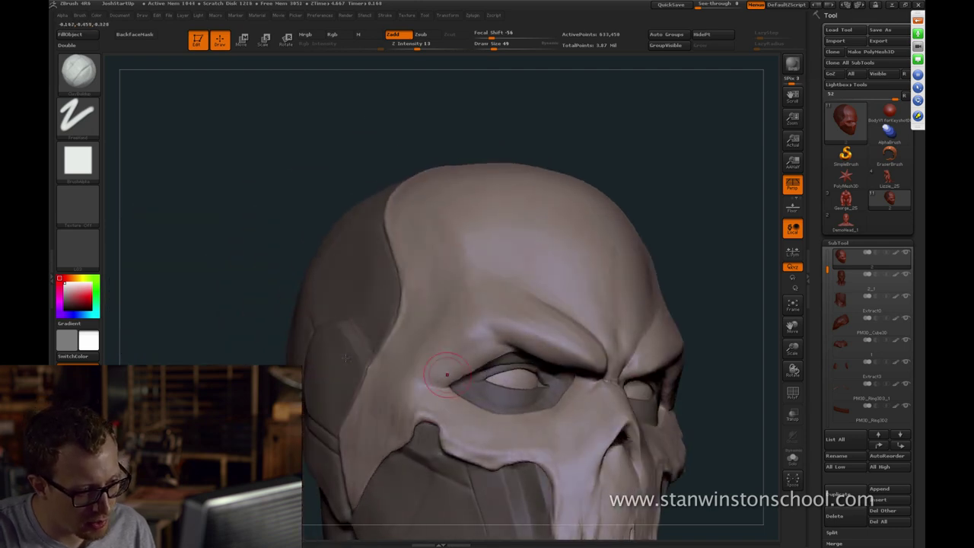
key("]")
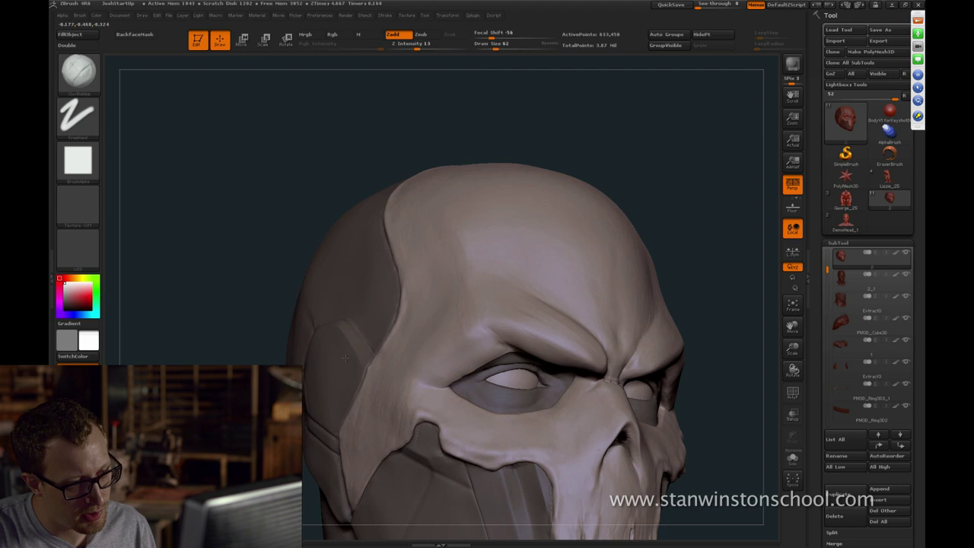
key("]")
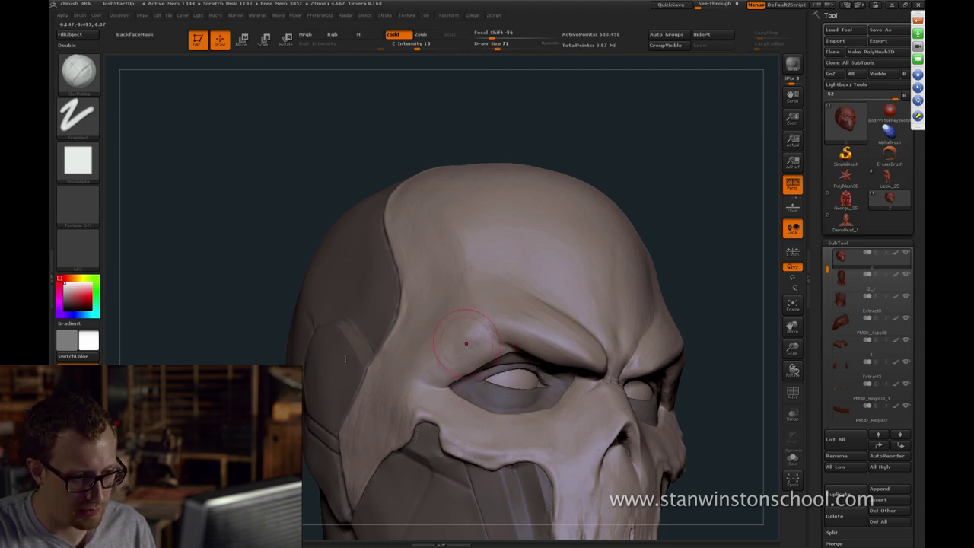
key("ctrl")
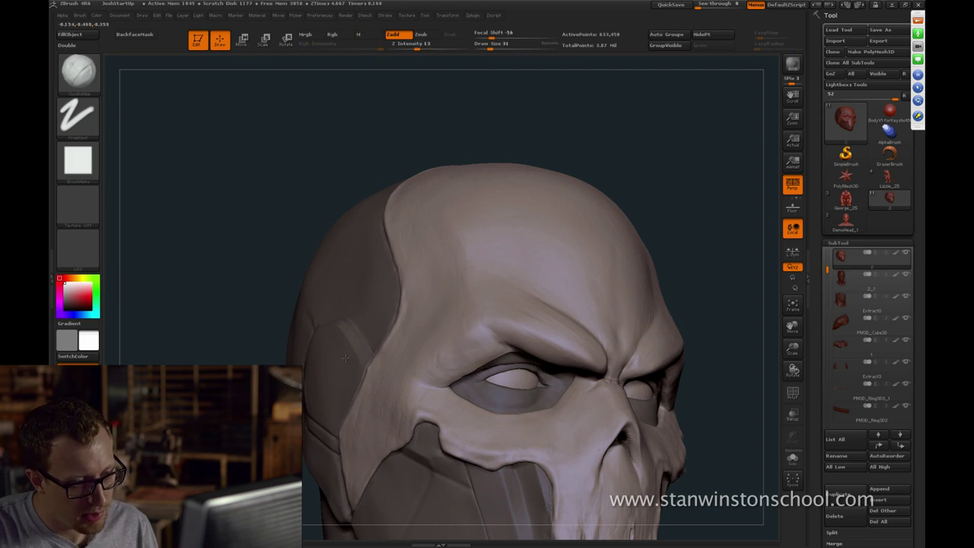
right_click_drag(345, 358, 437, 314)
Add volume to the temple with ClayBuildup at draw size 62 and smooth the surface beside the forehead
key("s")
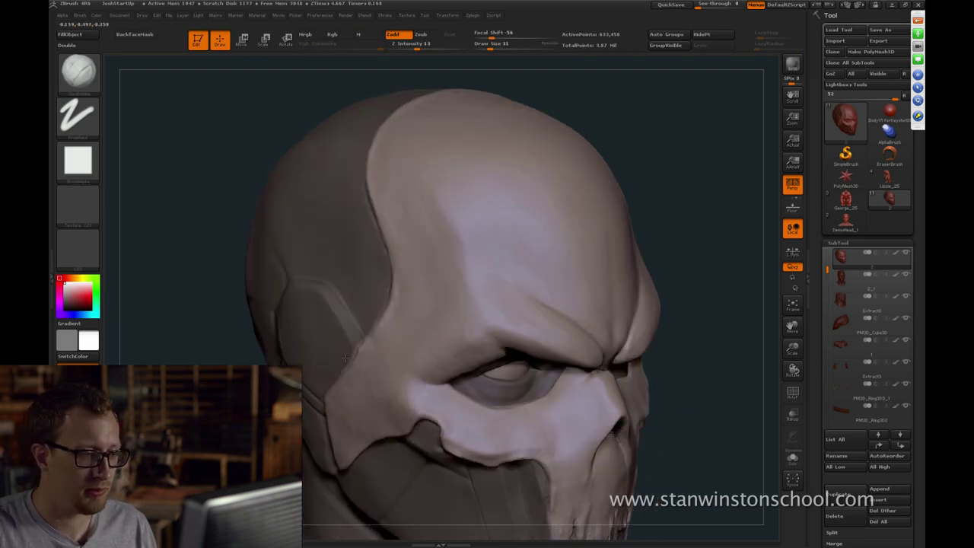
key("s")
left_click_drag(445, 335, 449, 335)
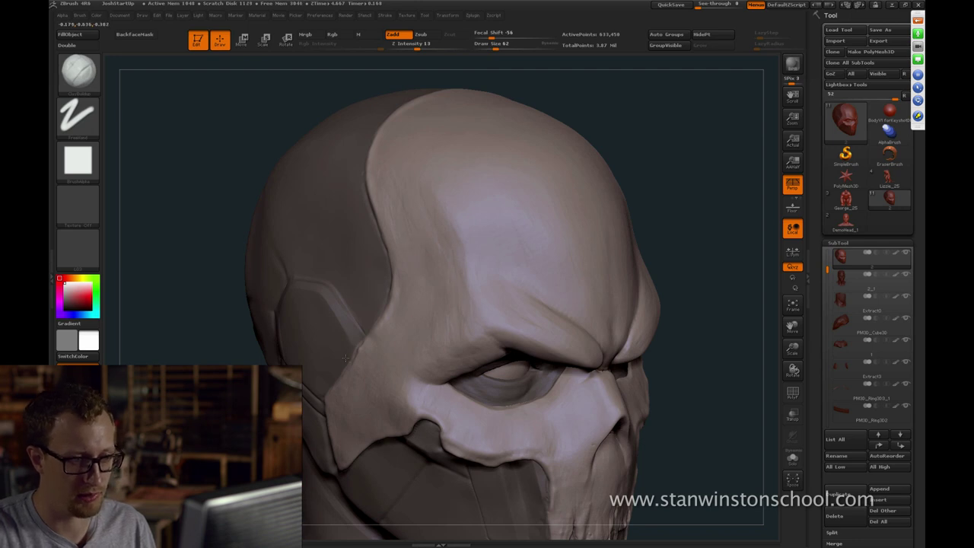
right_click_drag(448, 257, 345, 358)
mouse_move(346, 358)
left_mouse_down("alt")
mouse_move(685, 152)
mouse_move(662, 297)
left_mouse_up("alt")
left_click_drag(394, 396, 385, 411, "shift")
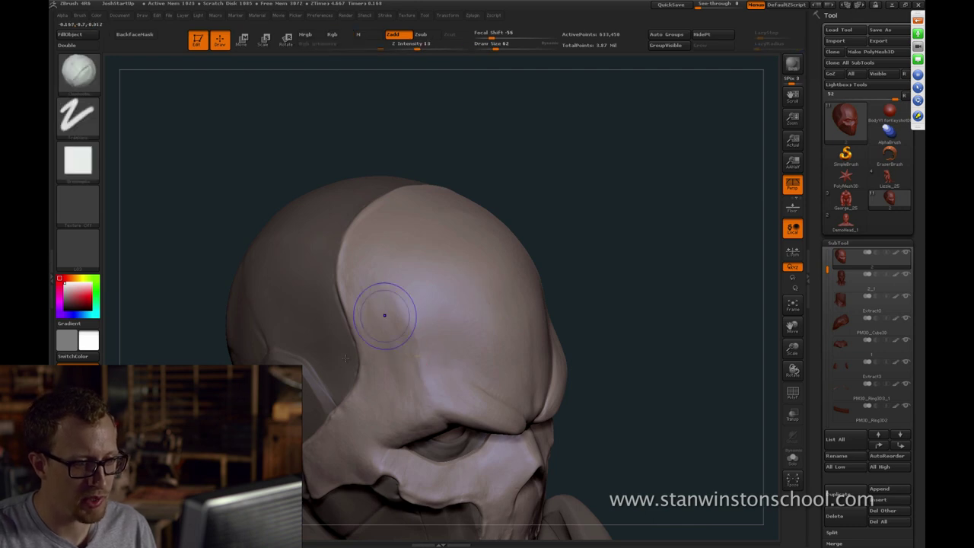
Work over both sides of the forehead with ClayBuildup, raising the draw size from 37 to 54 and larger
left_click_drag(381, 315, 577, 279)
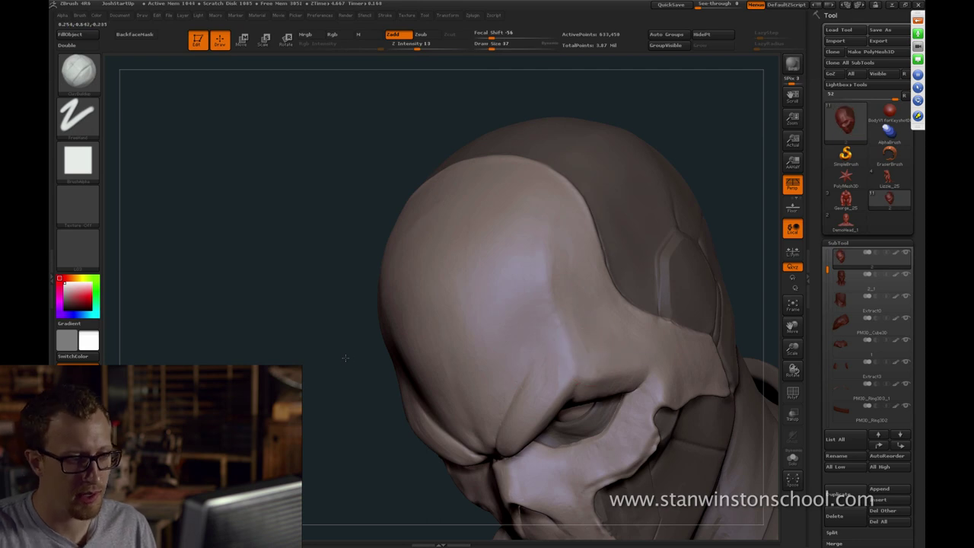
left_click_drag(345, 358, 475, 317)
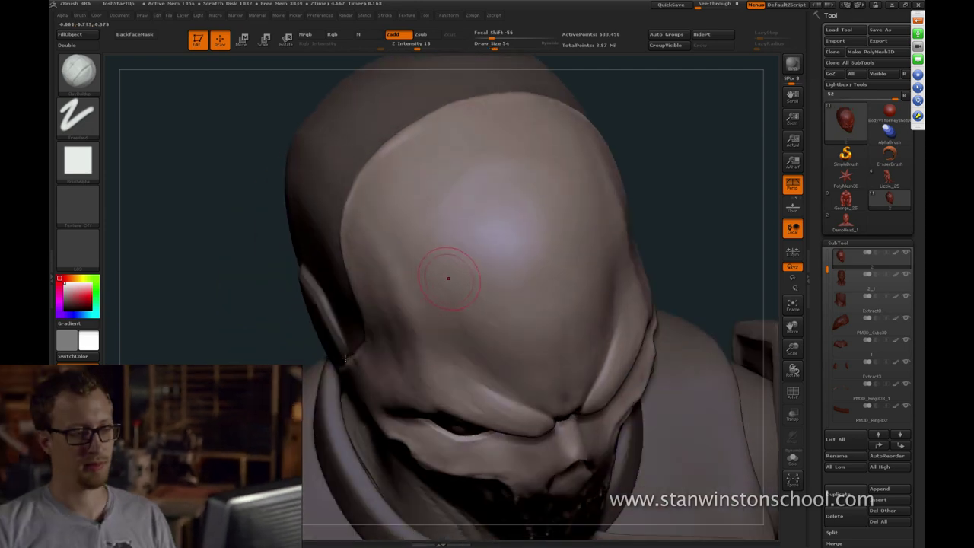
key("s")
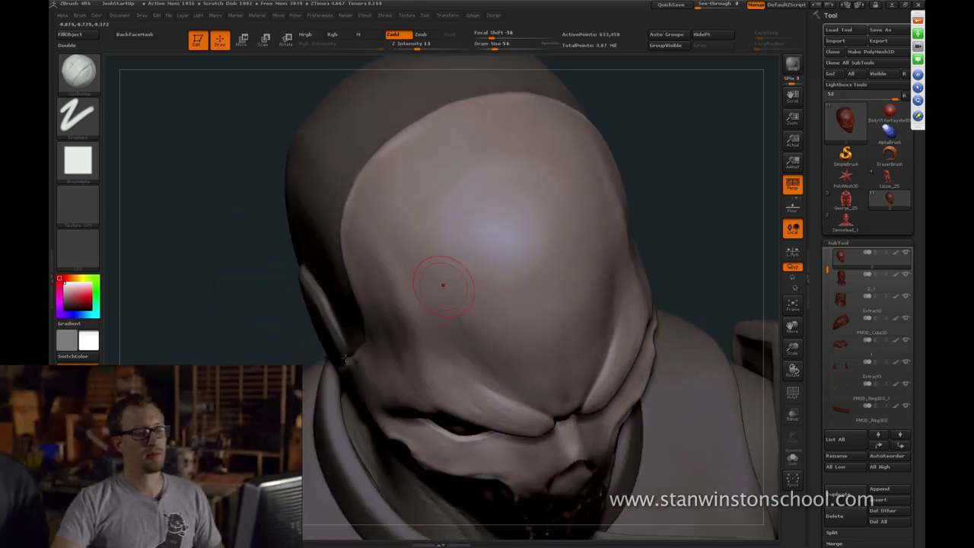
left_click_drag(443, 283, 457, 290)
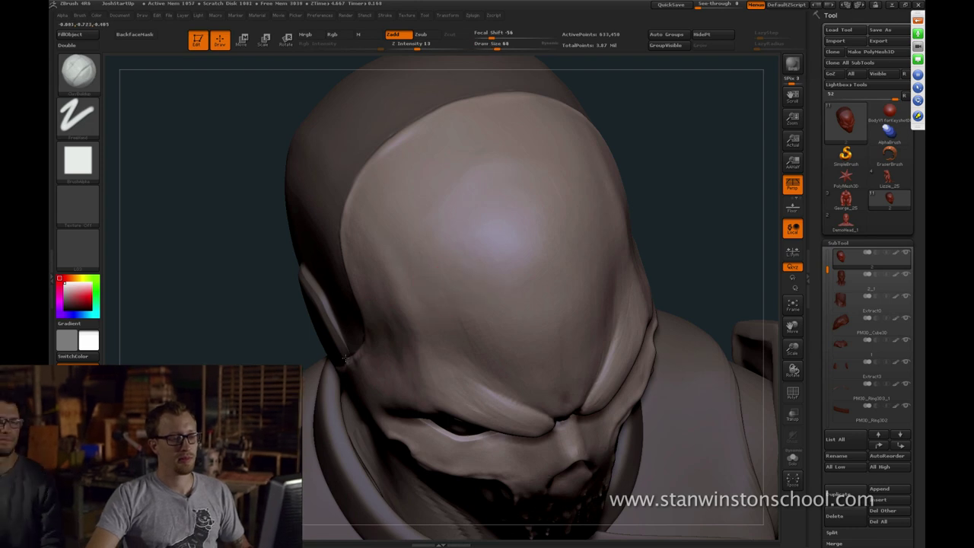
Examine the forehead from above and the side, and frame the whole bust to review the head's overall shape
left_click_drag(675, 192, 665, 201)
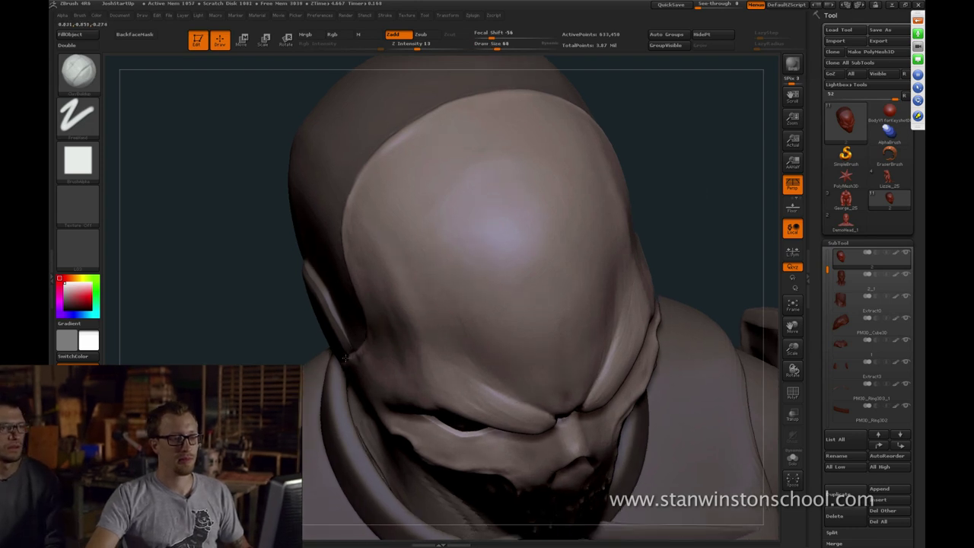
left_click_drag(345, 358, 463, 326)
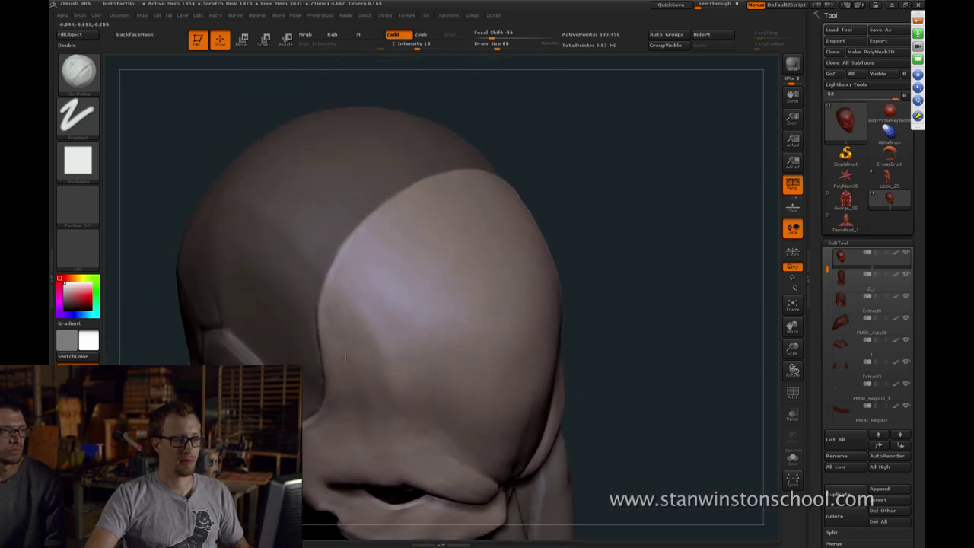
mouse_move(704, 263)
left_mouse_down()
mouse_move(680, 232)
mouse_move(683, 177)
mouse_move(704, 207)
left_mouse_up()
key("f")
key("f")
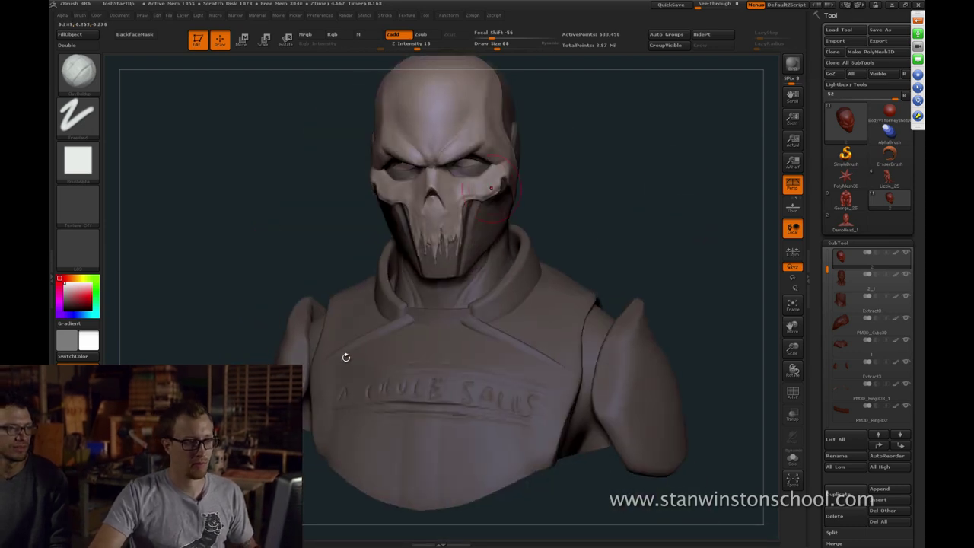
left_click_drag(345, 357, 346, 357)
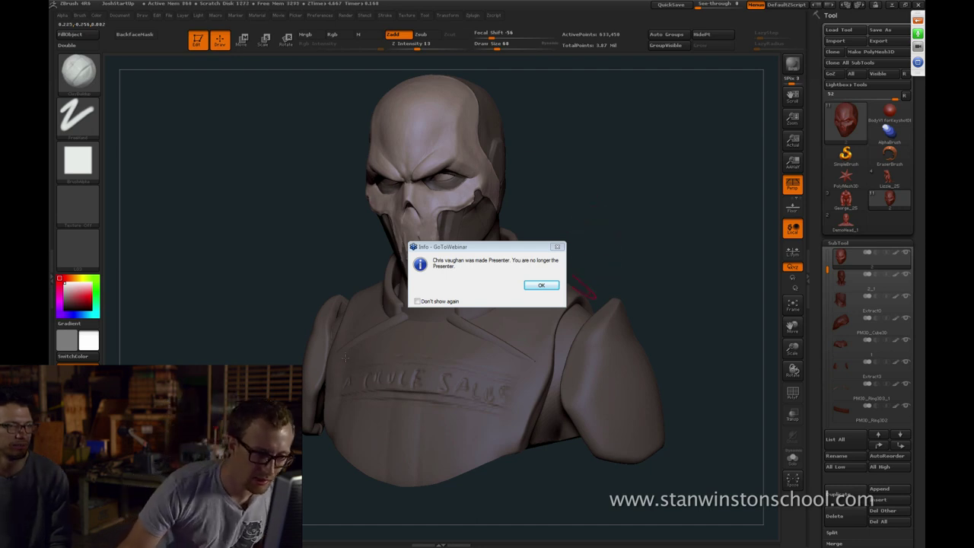
Dismiss the presenter-change notice and examine the bust from the front, side and back
left_click(541, 284)
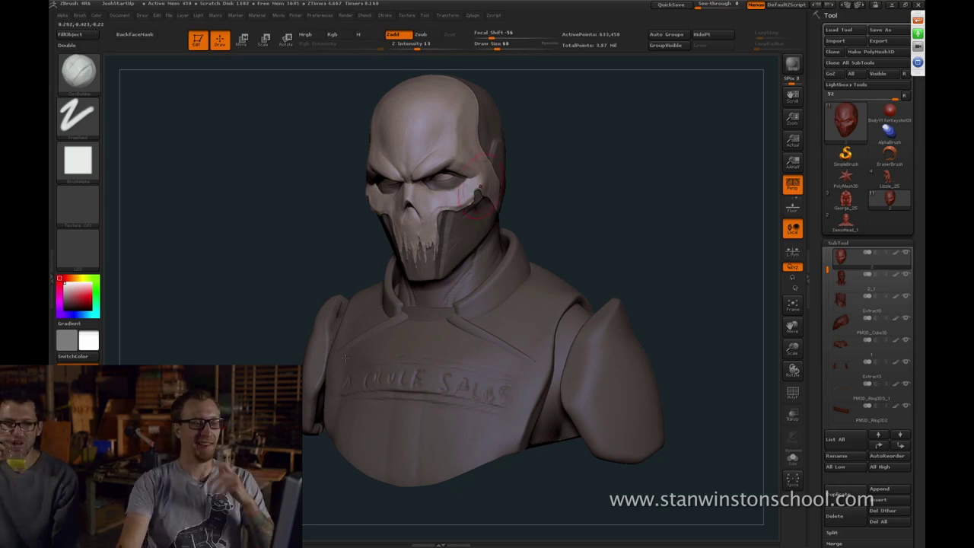
left_click_drag(631, 226, 598, 227)
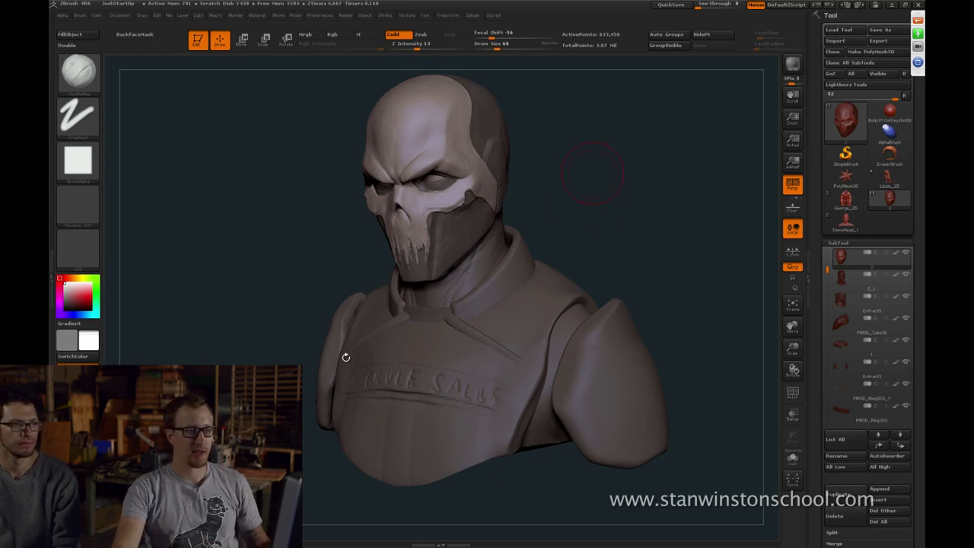
left_click_drag(594, 174, 659, 211)
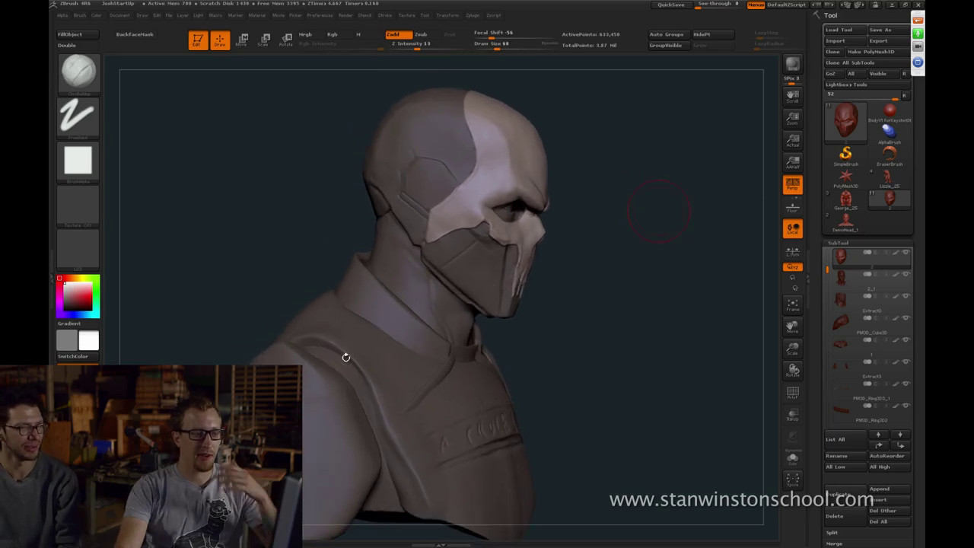
left_click_drag(345, 357, 345, 358)
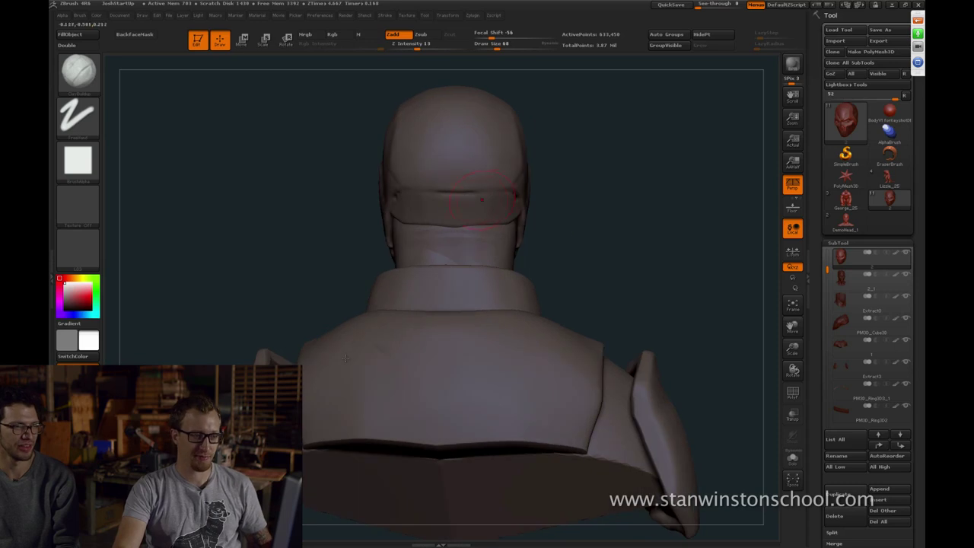
Adjust the back of the head and its side profile with the Move brush at draw sizes 51 and 39
key("b")
key("m")
key("v")
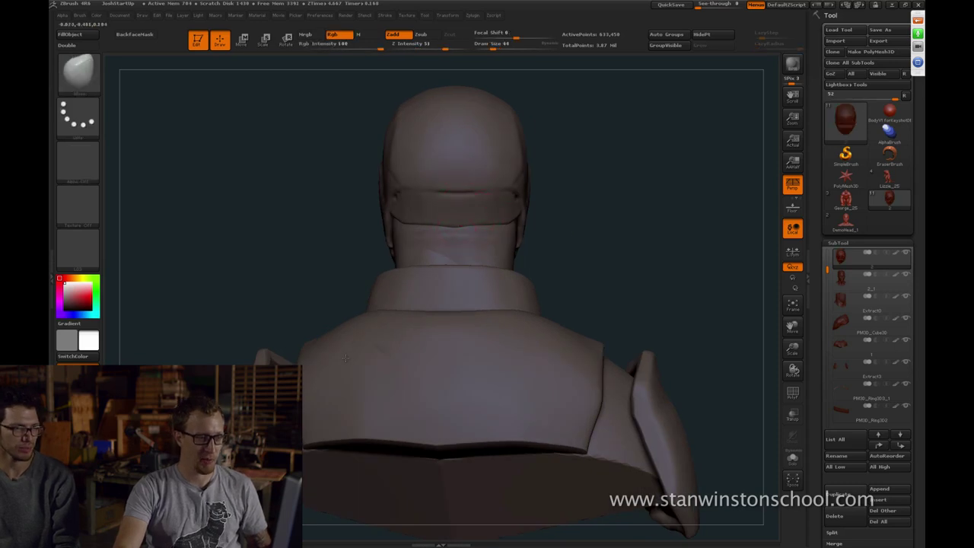
key("s")
left_click(453, 233)
left_click_drag(345, 357, 346, 357)
key("bracketleft")
key("bracketleft")
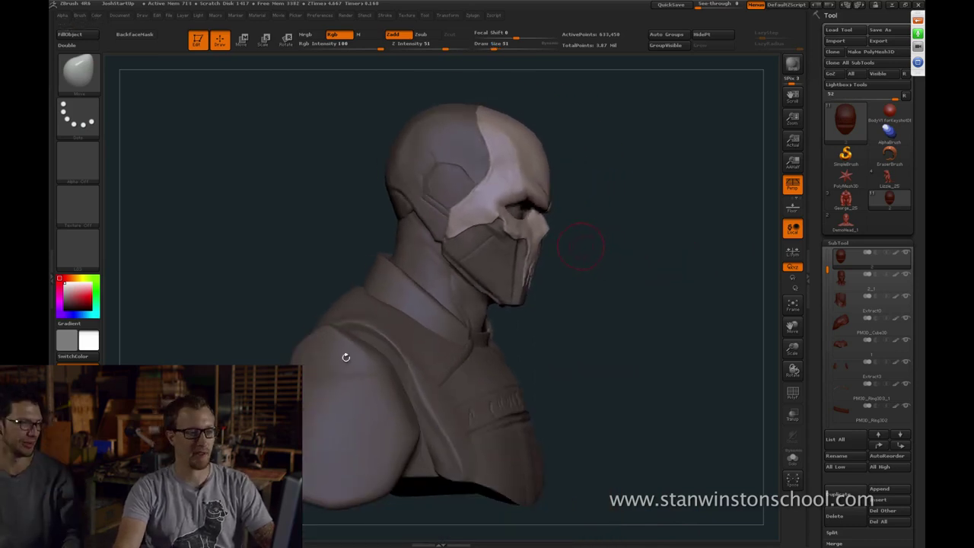
left_click_drag(634, 240, 638, 244)
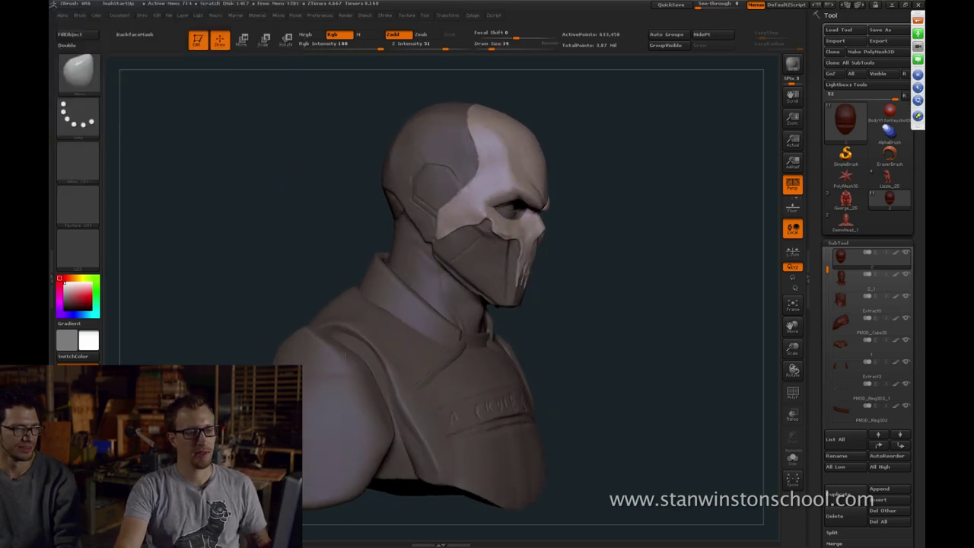
left_click_drag(630, 260, 647, 261)
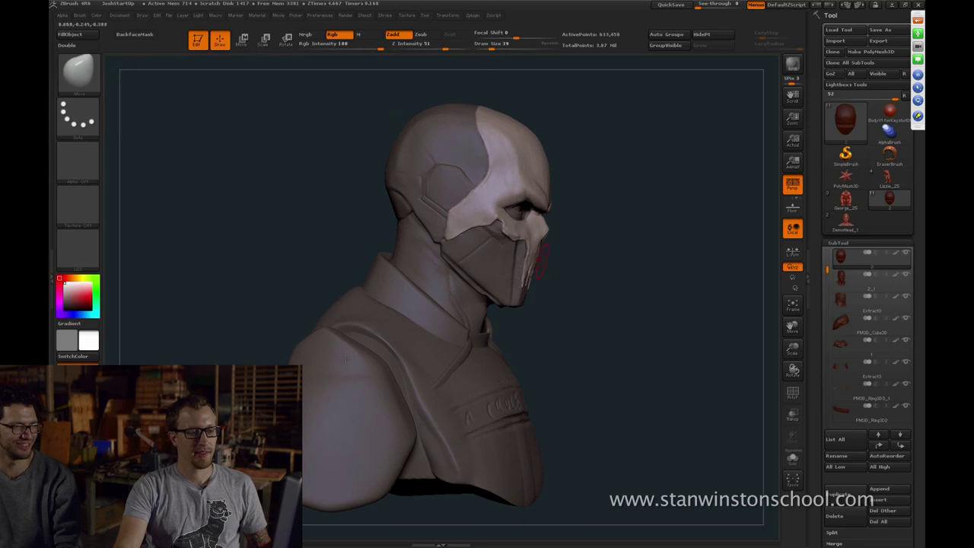
key("bracketleft")
mouse_move(746, 236)
left_mouse_down()
mouse_move(735, 244)
mouse_move(675, 233)
mouse_move(680, 472)
mouse_move(655, 465)
left_mouse_up()
Build up the forehead from above with the ClayBuildup brush at draw sizes 56 and 49
key("b")
key("c")
key("b")
right_click_drag(451, 381, 442, 303)
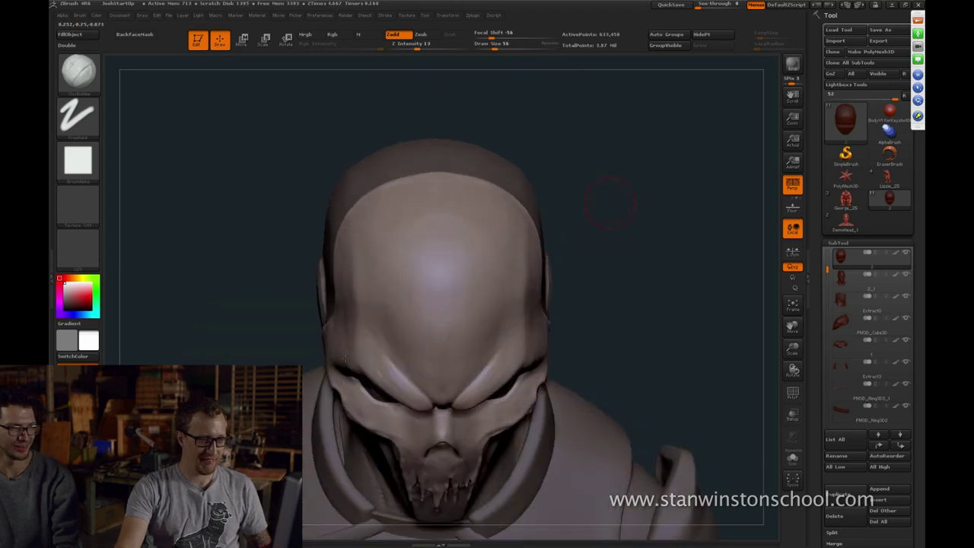
left_click_drag(610, 203, 537, 247)
left_click_drag(346, 358, 349, 316)
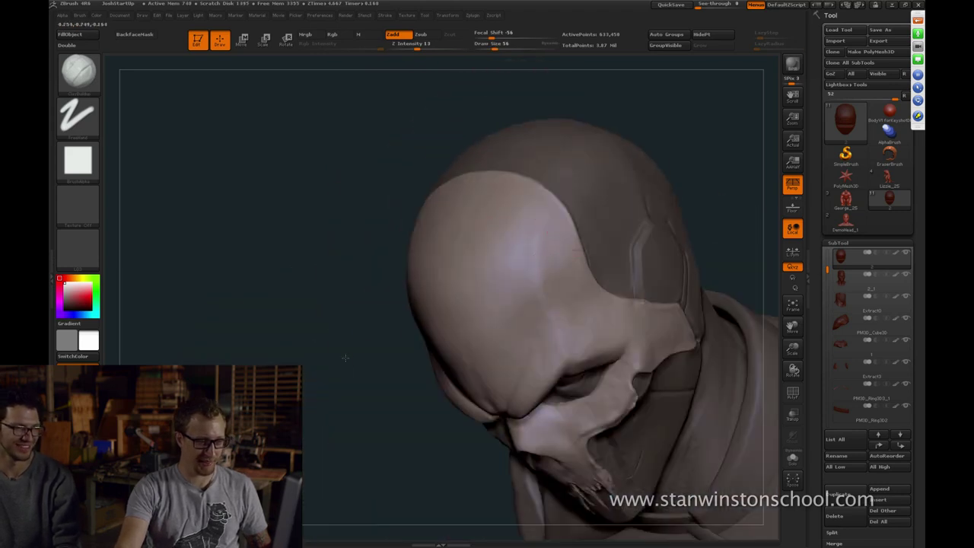
left_click_drag(345, 358, 403, 352)
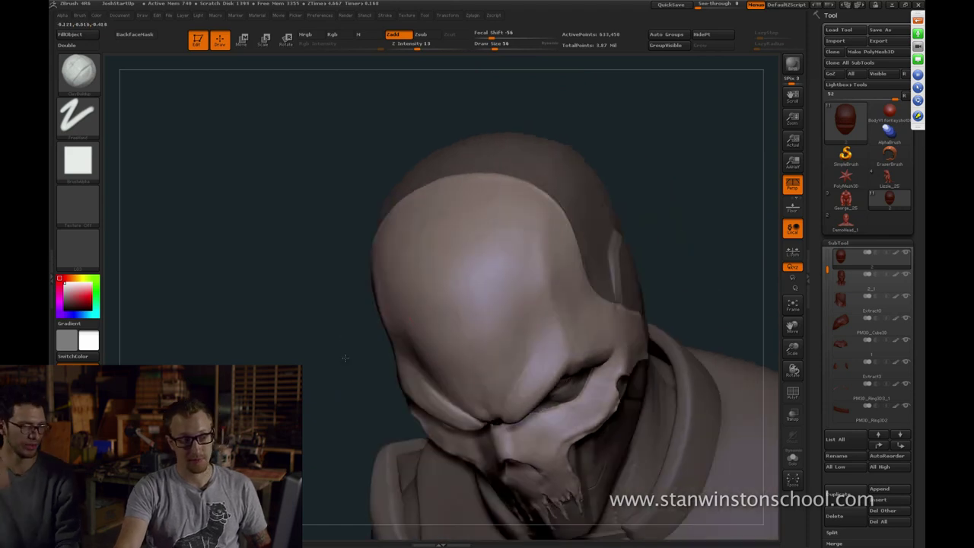
left_click_drag(662, 198, 655, 262)
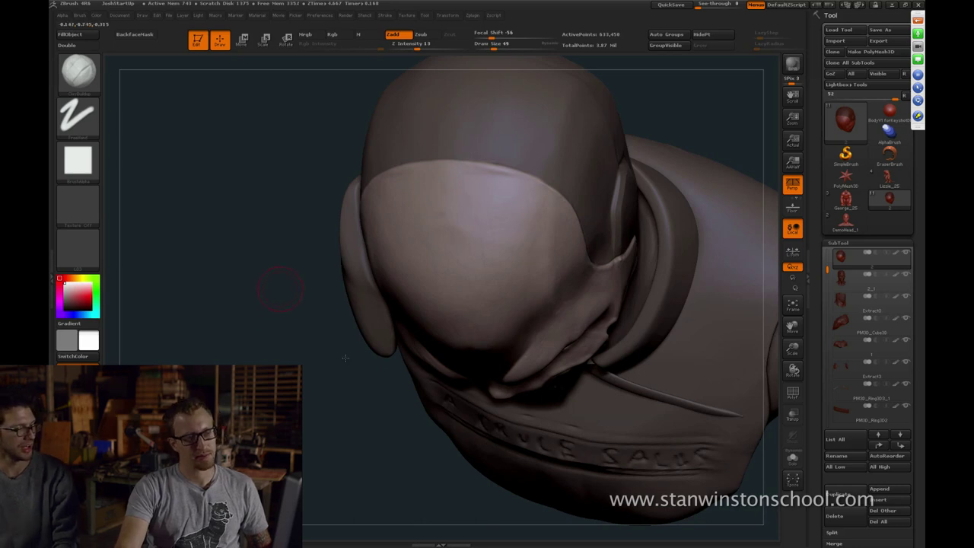
left_click_drag(281, 289, 436, 180)
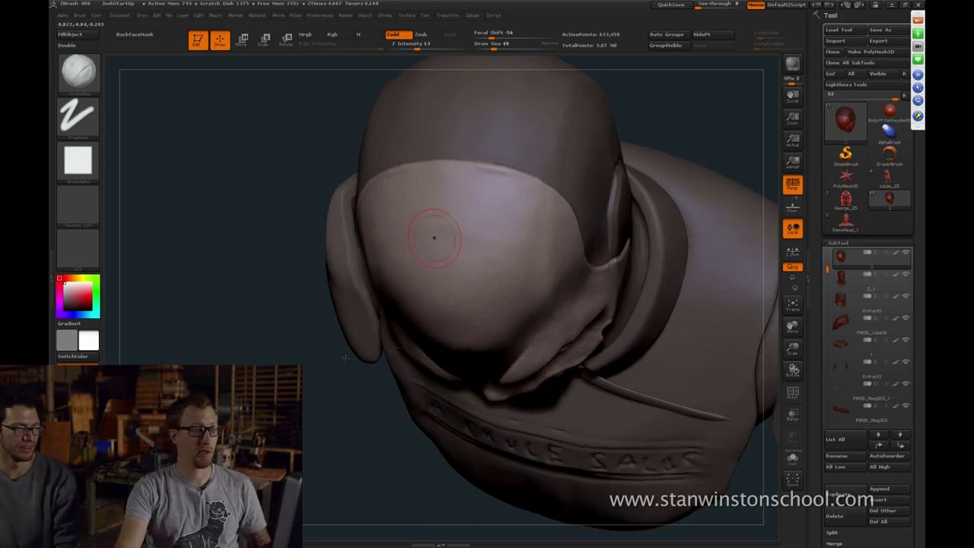
Try ClayBuildup at draw size 77 on the upper forehead and undo the last stroke
left_click_drag(661, 136, 620, 126)
key("bracketright")
key("bracketright")
key("bracketright")
key("bracketright")
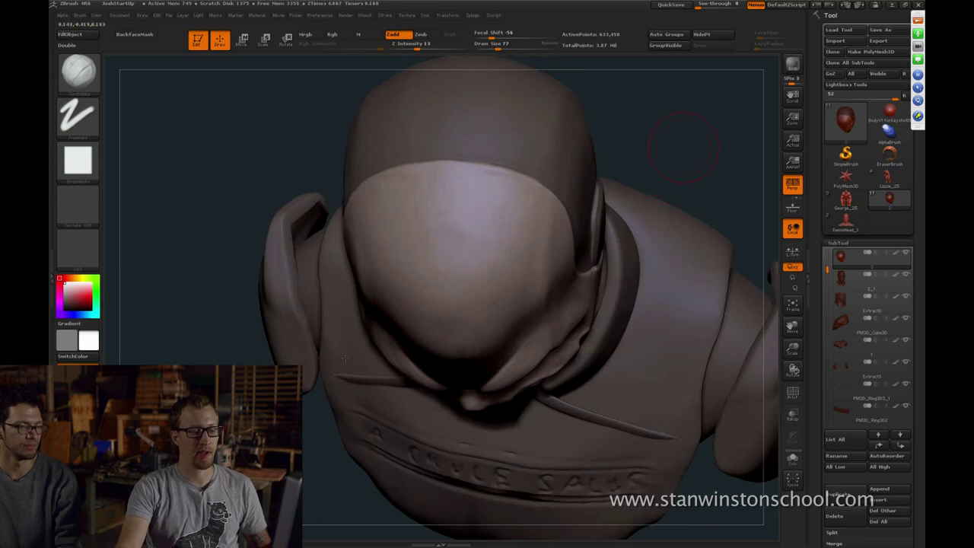
left_click_drag(684, 133, 670, 76)
mouse_move(643, 198)
left_mouse_down()
mouse_move(603, 233)
mouse_move(602, 221)
mouse_move(647, 228)
mouse_move(644, 290)
left_mouse_up()
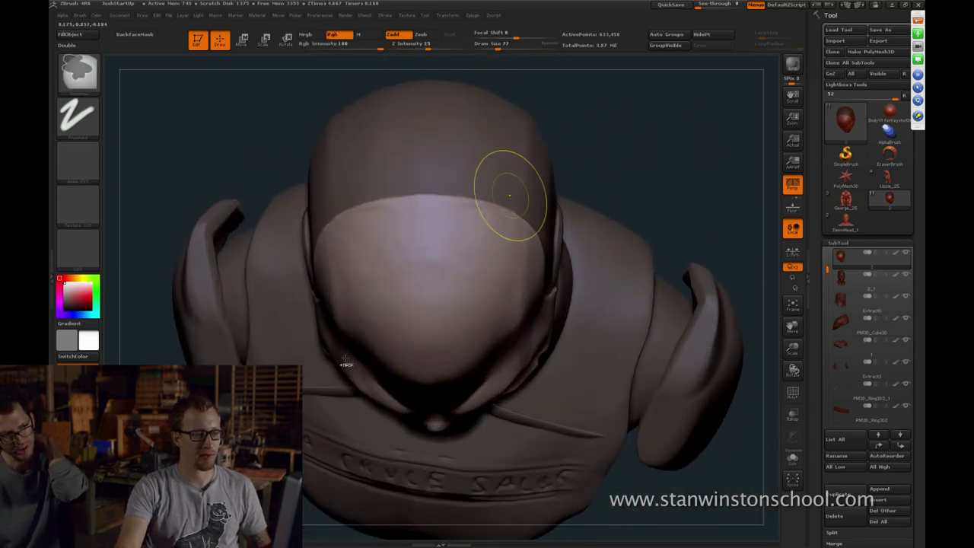
key("ctrl+z")
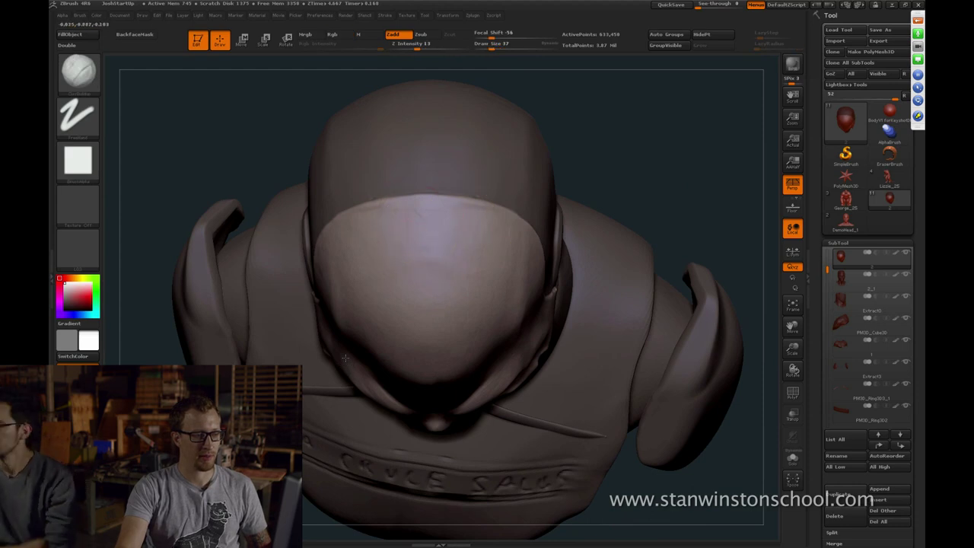
Refine the forehead just below the skull mask's upper edge with ClayBuildup at draw sizes 49 and 44
key("s")
left_click_drag(418, 230, 413, 230)
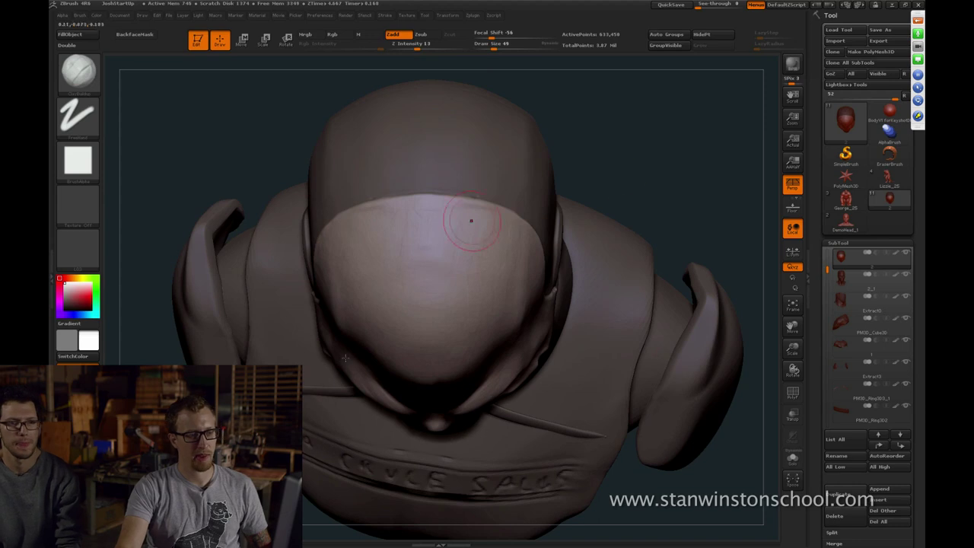
left_click_drag(685, 145, 620, 136)
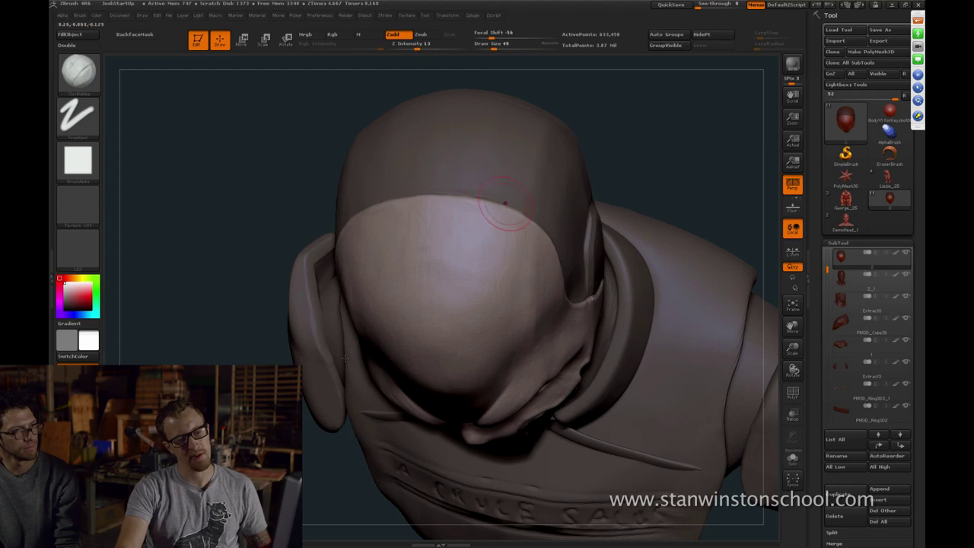
mouse_move(635, 191)
left_mouse_down()
mouse_move(535, 207)
mouse_move(563, 224)
left_mouse_up()
key("s")
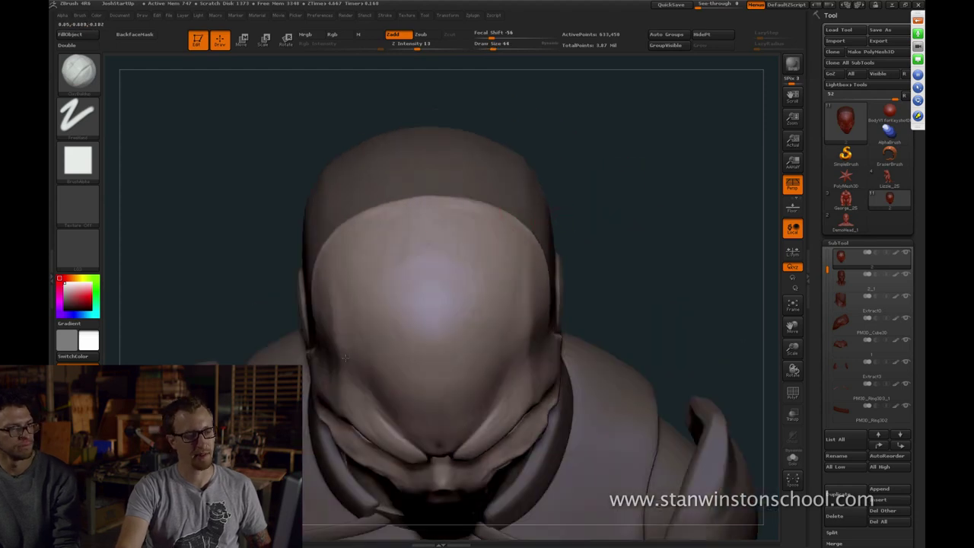
left_click_drag(304, 86, 308, 114)
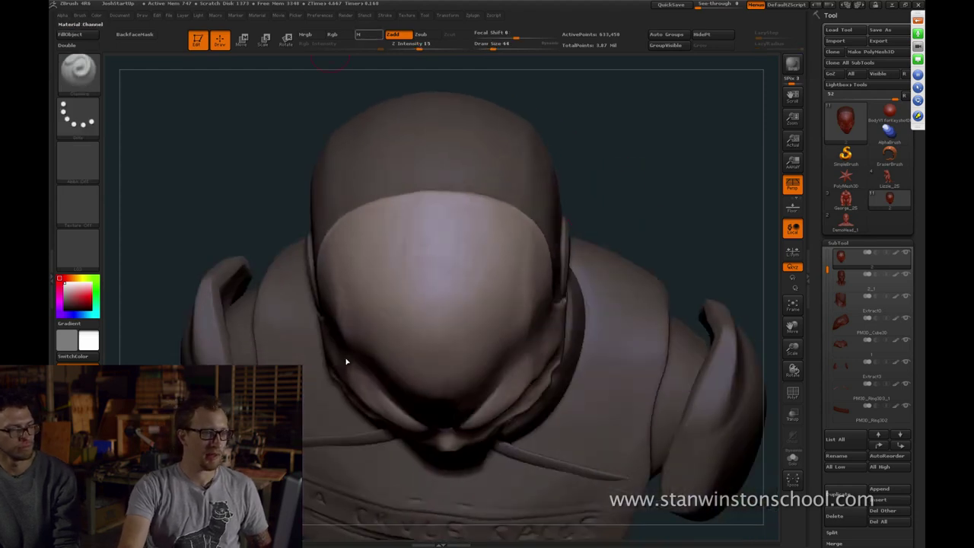
Touch up the paint at the skull mask's upper edge with the Standard brush, Rgb only, at draw size 17
key("s")
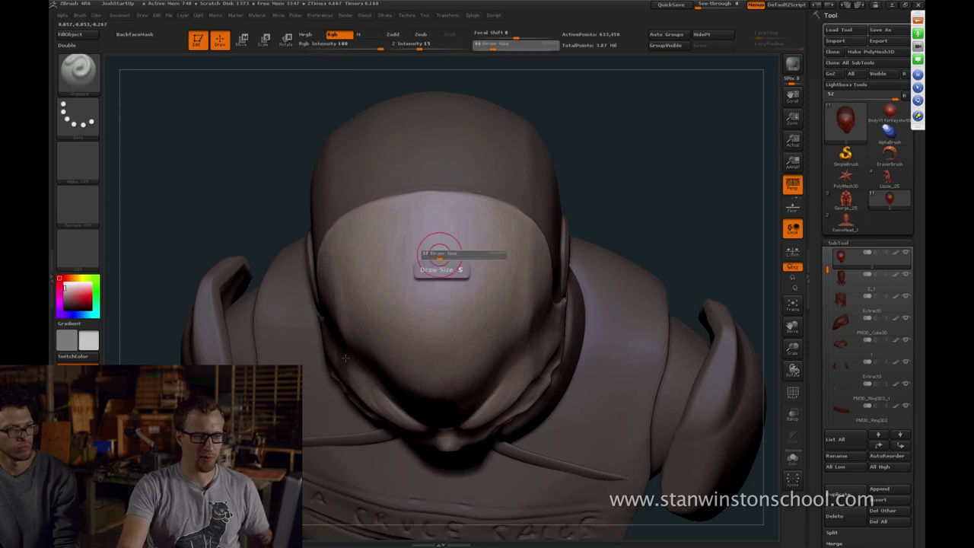
left_click_drag(439, 254, 457, 254)
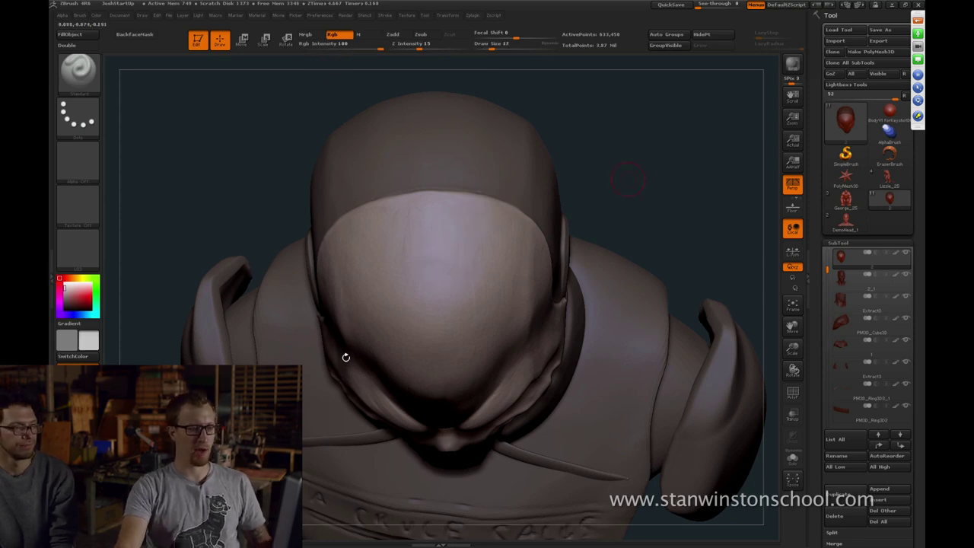
left_click_drag(629, 179, 631, 122)
left_click_drag(640, 229, 641, 126, "alt")
mouse_move(647, 251)
left_mouse_down("alt")
mouse_move(648, 190)
mouse_move(624, 190)
mouse_move(615, 262)
left_mouse_up("alt")
Adjust the head's overall shape with the Move brush at draw size 217, and reduce the draw size to 29
key("b")
key("m")
key("v")
key("s")
mouse_move(536, 196)
left_mouse_down()
mouse_move(606, 196)
mouse_move(608, 216)
mouse_move(581, 219)
left_mouse_up()
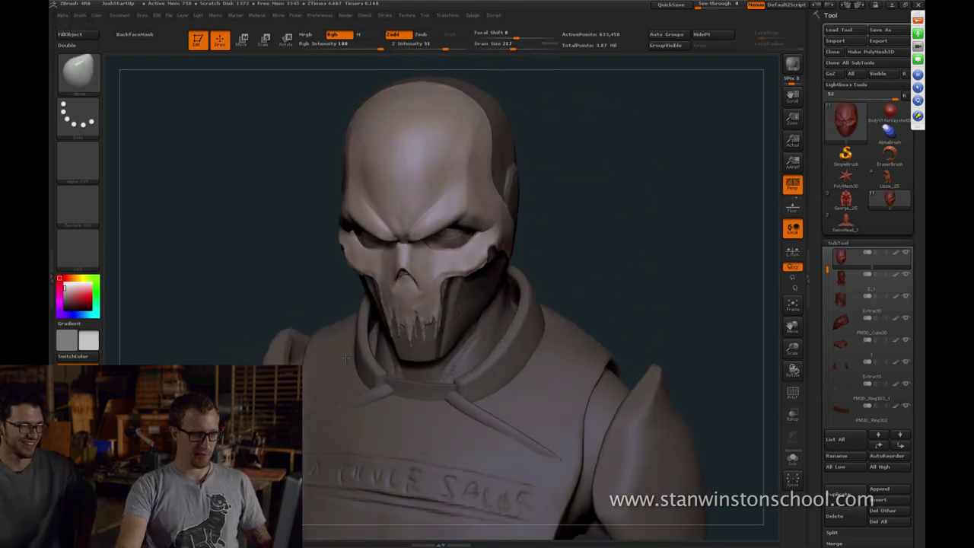
left_click_drag(345, 357, 346, 357)
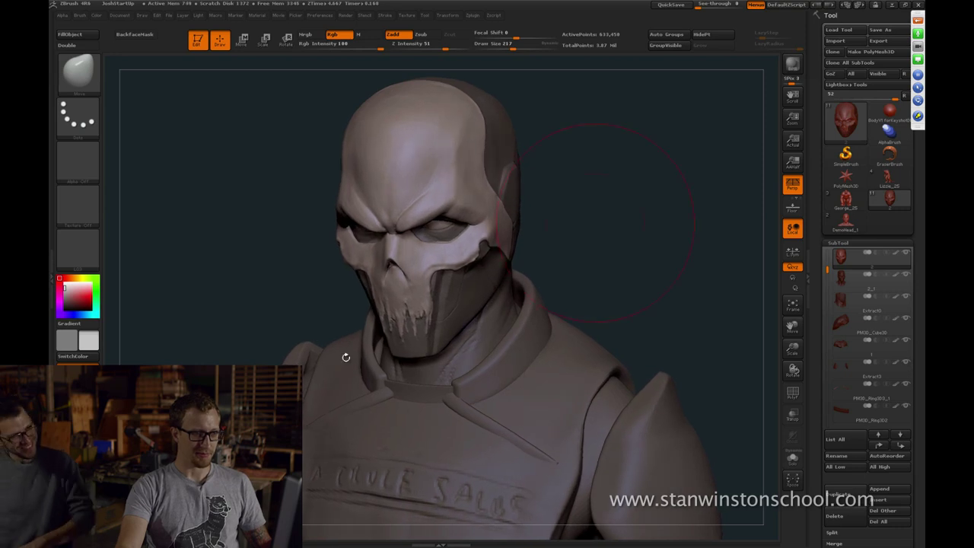
key("s")
left_click_drag(614, 225, 591, 225)
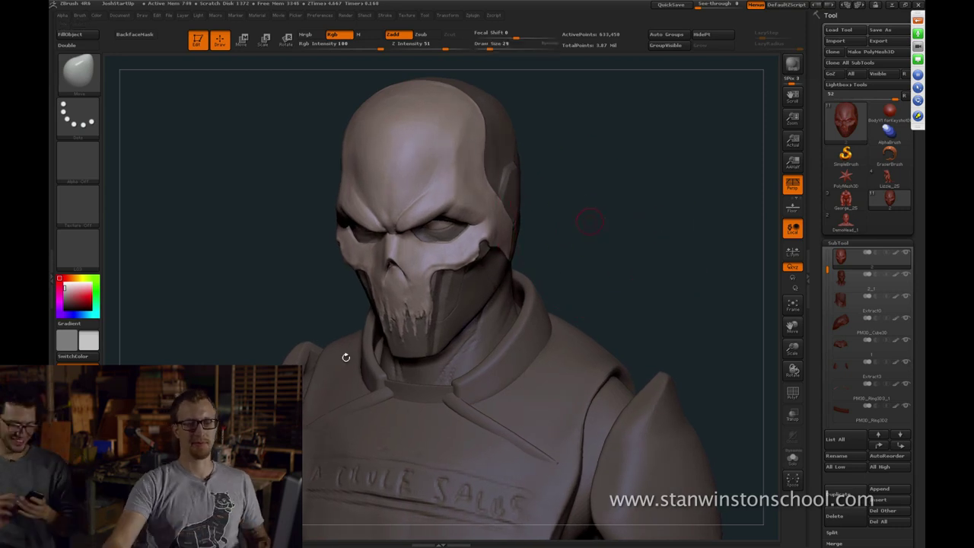
Show the paired blades at the shoulders and review the bust with them from several angles
left_click_drag(827, 269, 827, 323)
left_click(906, 362)
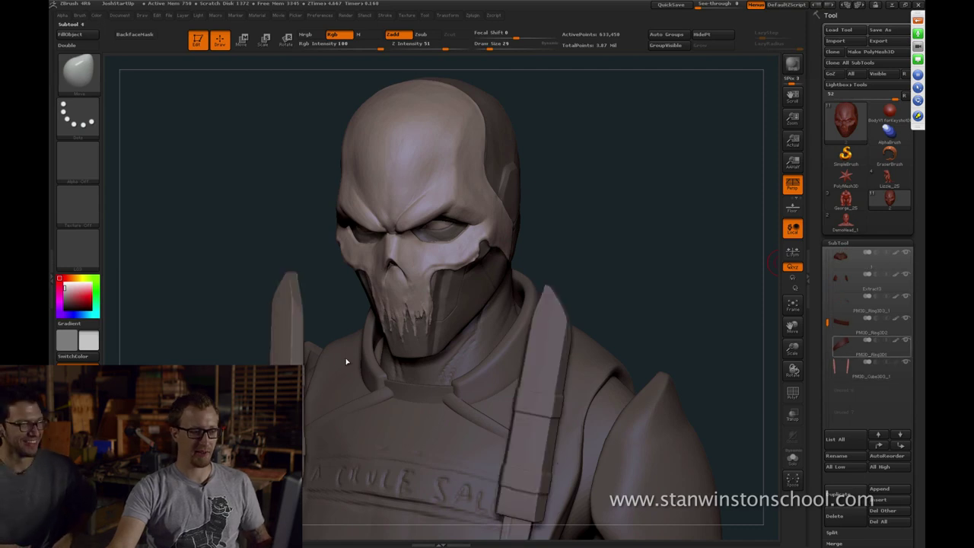
key("Up")
key("Up")
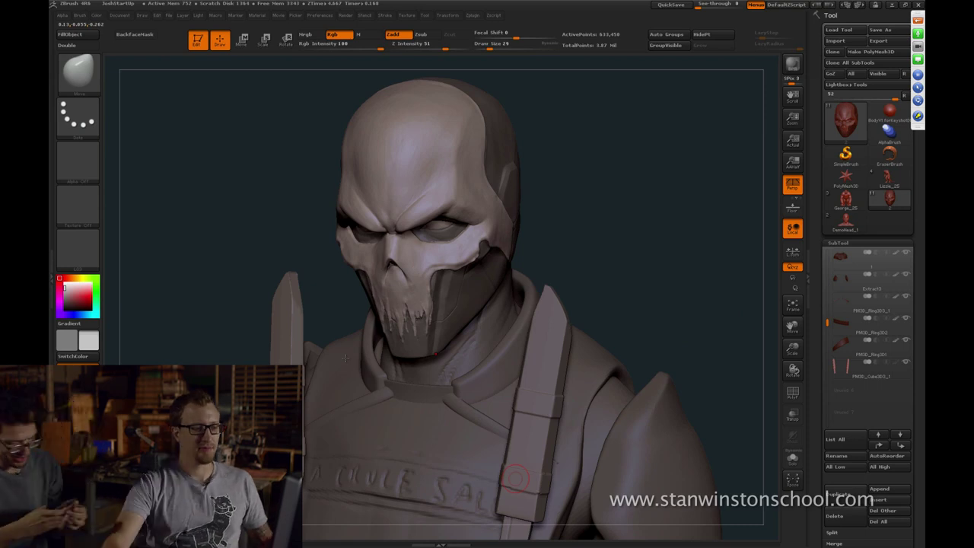
left_click_drag(652, 196, 761, 228)
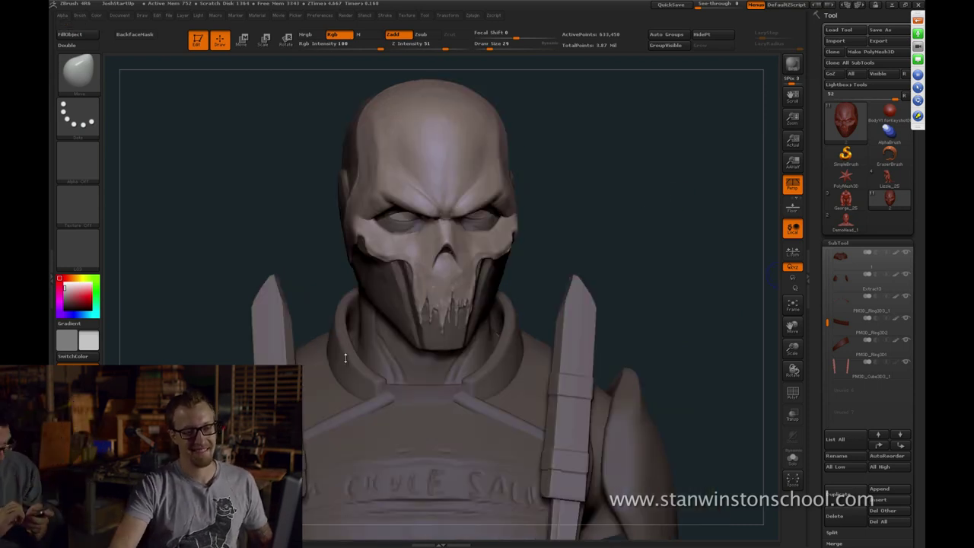
left_click_drag(828, 322, 827, 255)
key("Down")
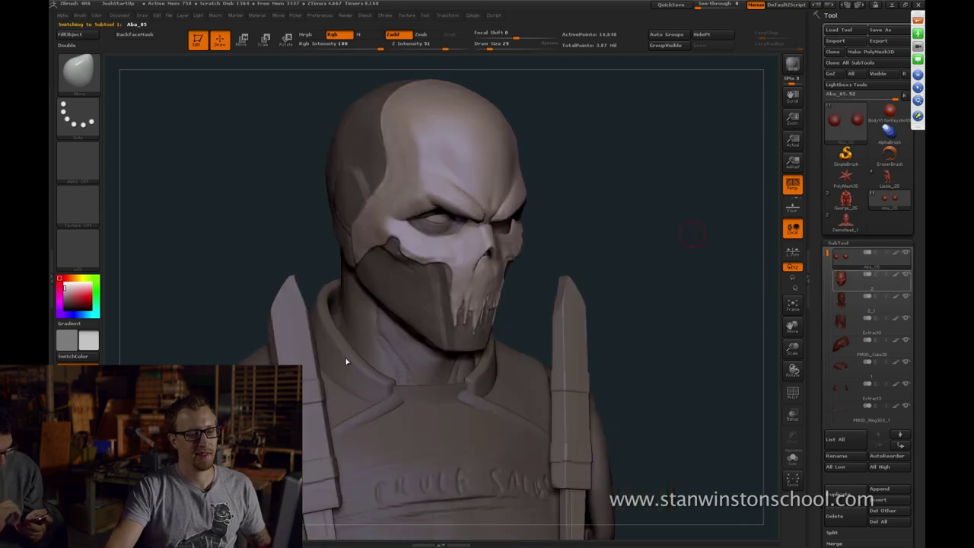
key("f")
key("f")
Select the collar subtool PM3D_Ring3D1 and reshape its front with the Move brush at draw size 177
mouse_move(659, 218)
left_mouse_down("shift")
mouse_move(635, 185)
mouse_move(579, 225)
mouse_move(539, 323)
left_mouse_up("shift")
left_click(622, 304, "alt")
key("s")
left_click(531, 323)
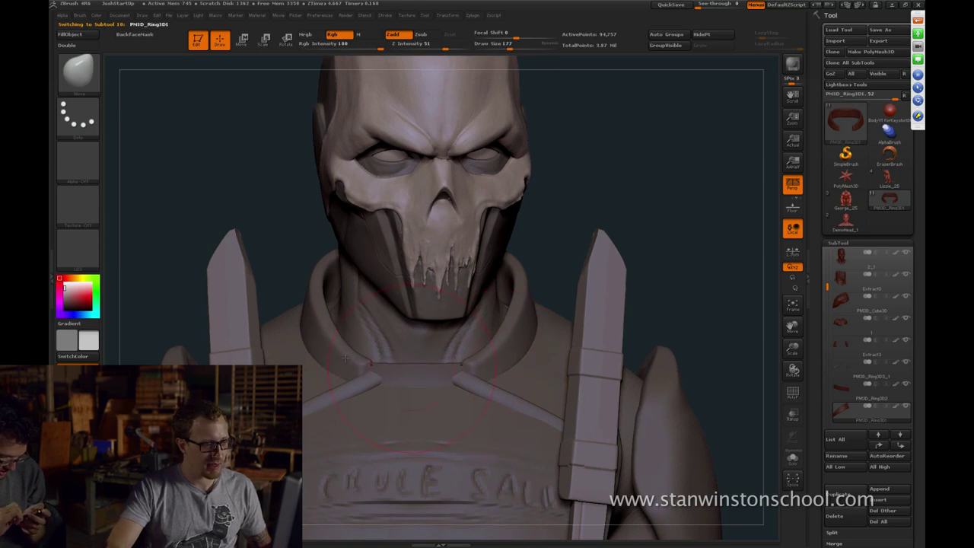
left_click_drag(345, 357, 402, 343)
Hide the paired blades at the shoulders to expose the collar from the side
left_click_drag(827, 287, 827, 322)
left_click(906, 363)
left_click_drag(535, 303, 567, 301)
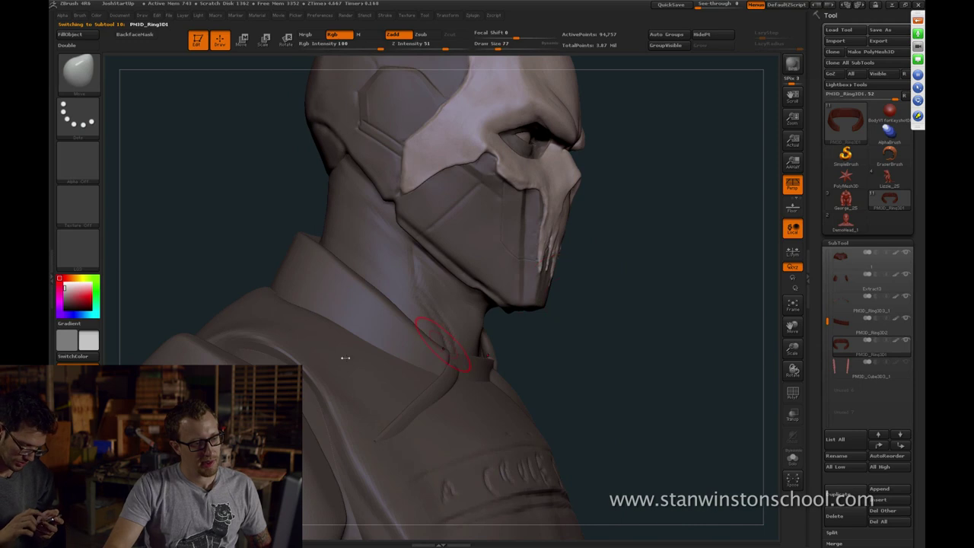
Refine the collar's front corner with the Move brush at draw sizes 71 and 51, undoing one stroke
left_click_drag(579, 342, 544, 338)
key("s")
left_click(464, 347)
key("ctrl+z")
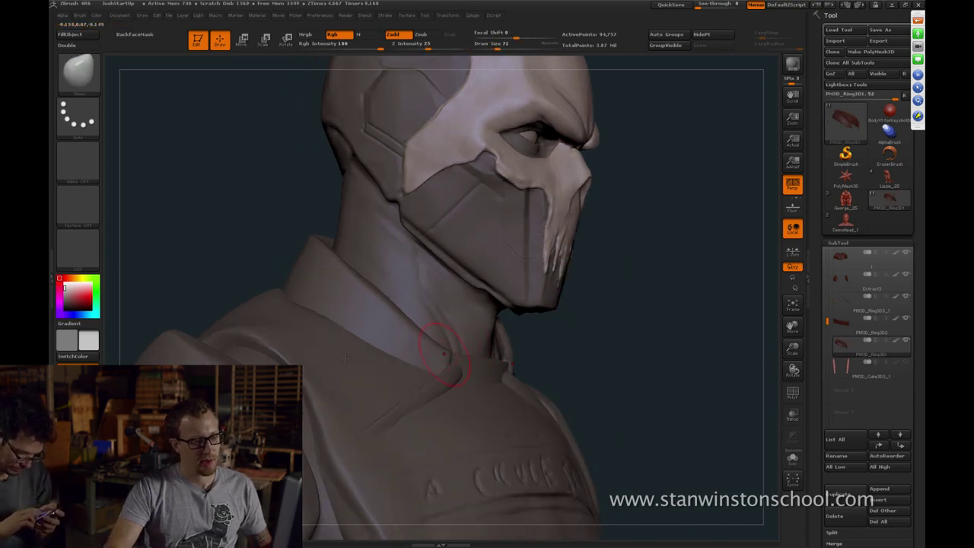
key("s")
left_click(442, 353)
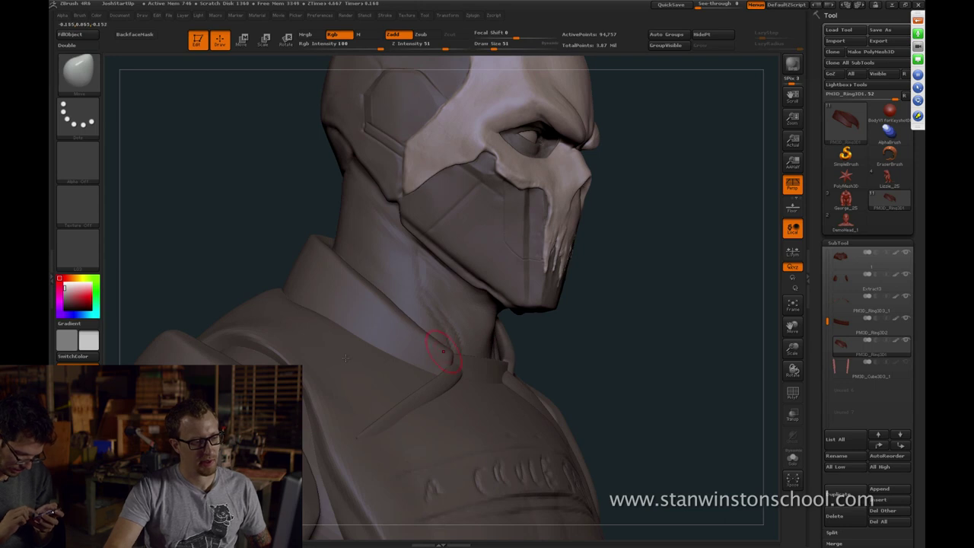
Switch to the hPolish brush at draw size 192 for flattening the collar subtool
left_click_drag(750, 306, 688, 303)
key("b")
key("h")
key("p")
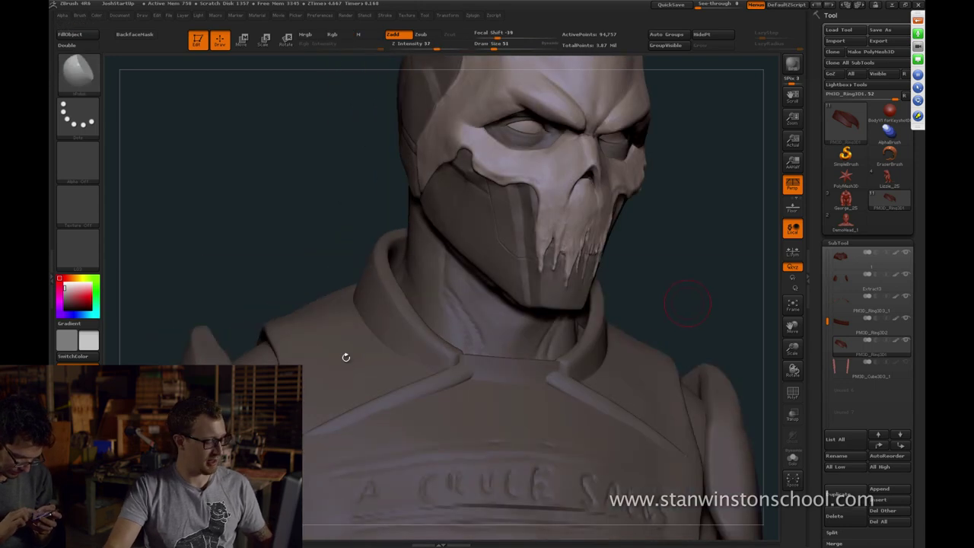
right_click_drag(345, 357, 345, 358)
key("b")
key("h")
key("p")
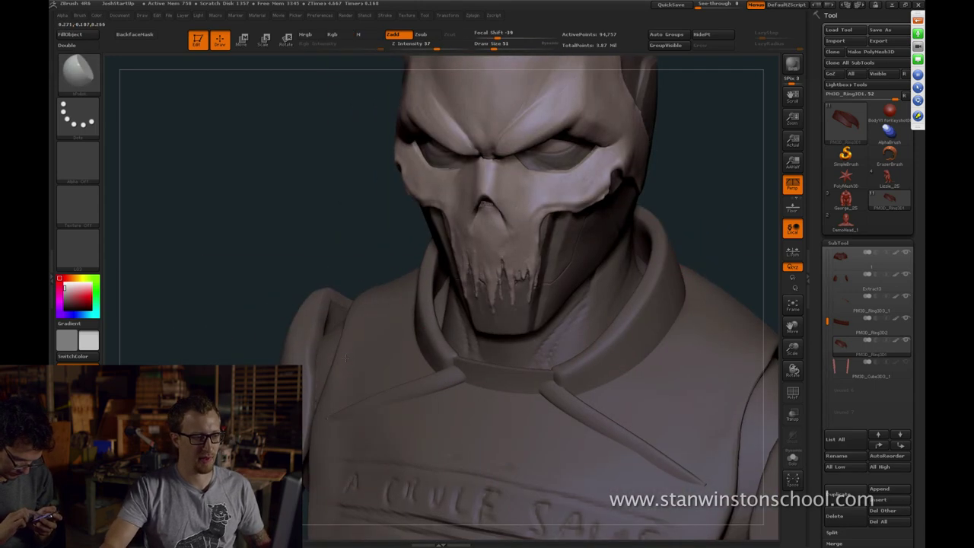
left_click_drag(723, 285, 662, 286)
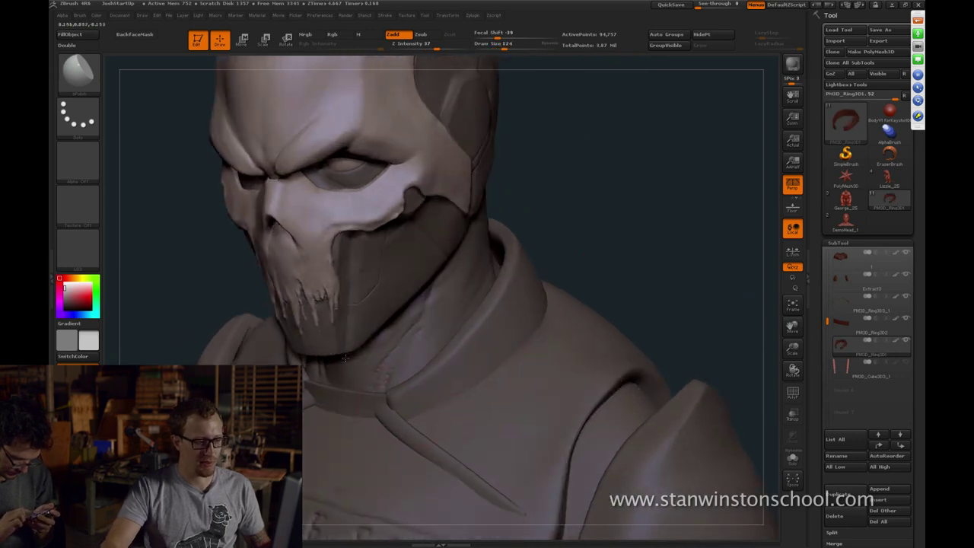
key("s")
left_click_drag(450, 376, 457, 377)
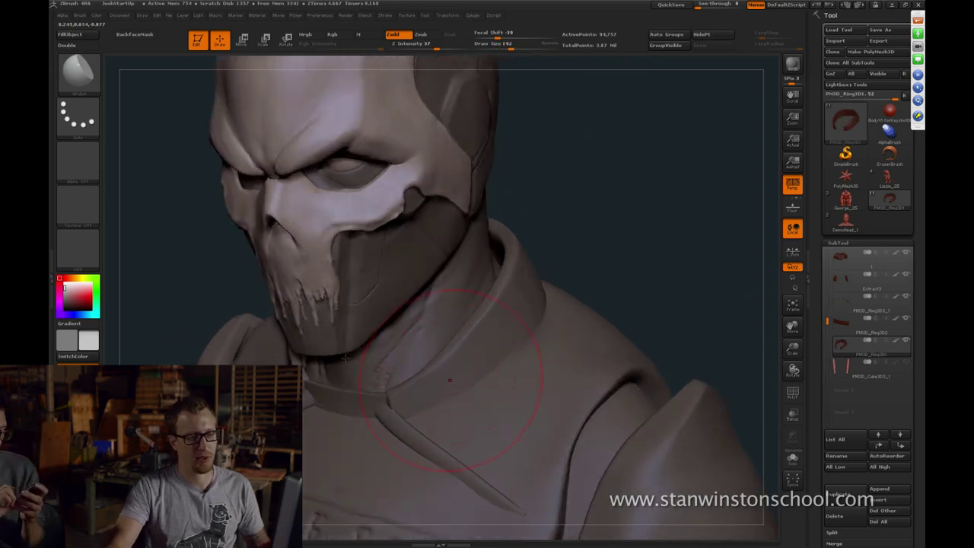
Flatten the side of the collar with the hPolish brush at draw size 234
left_click_drag(716, 286, 647, 285)
key("s")
left_click_drag(514, 322, 517, 322)
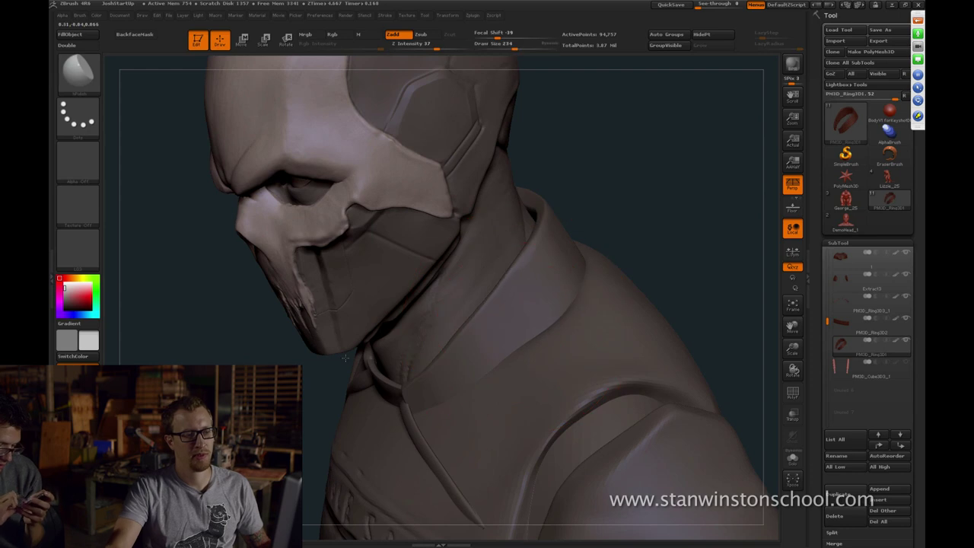
mouse_move(344, 358)
left_mouse_down()
mouse_move(293, 354)
mouse_move(354, 358)
left_mouse_up()
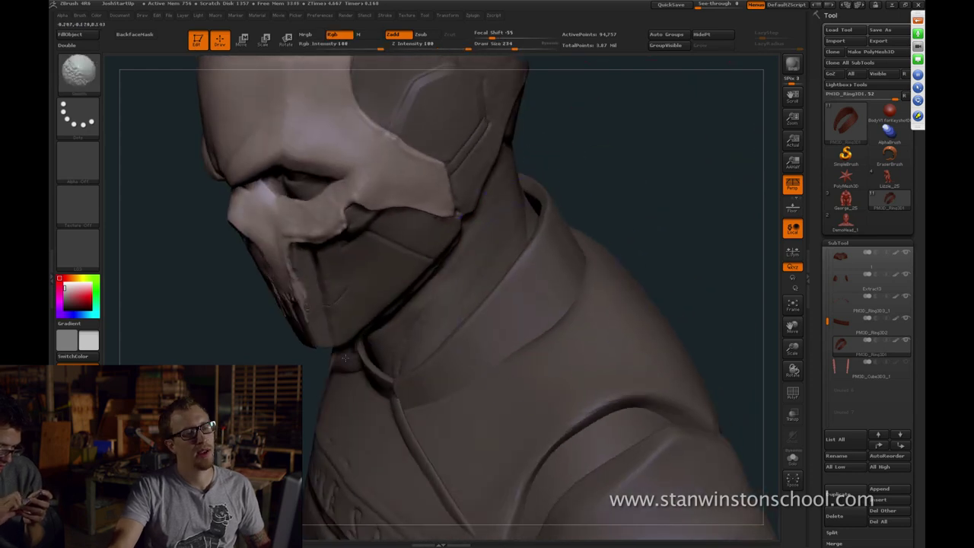
right_click_drag(345, 357, 346, 357)
Review the whole bust from the front and make the collar band subtool PM3D_Ring3D2 active
key("f")
key("f")
left_click_drag(668, 231, 716, 233)
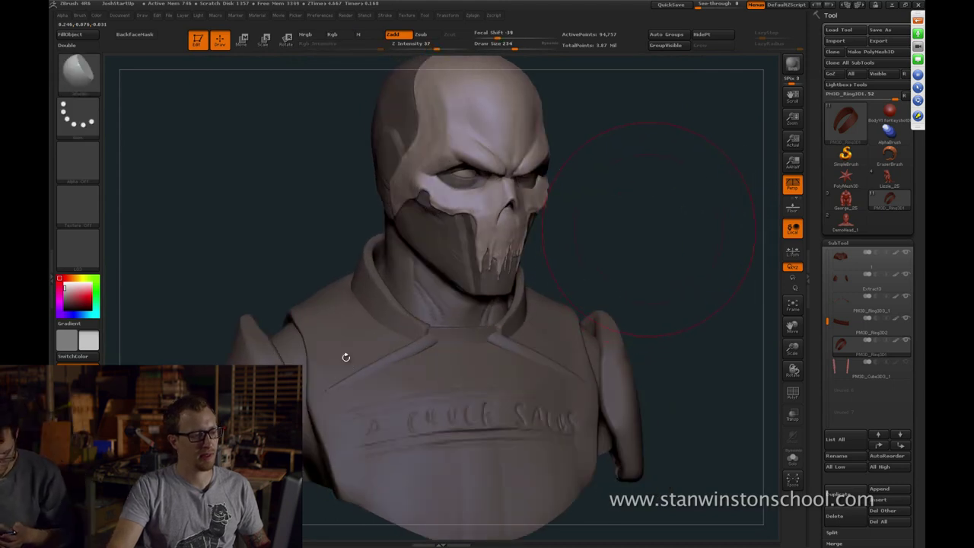
left_click_drag(644, 241, 659, 239, "alt")
right_click_drag(349, 364, 345, 358)
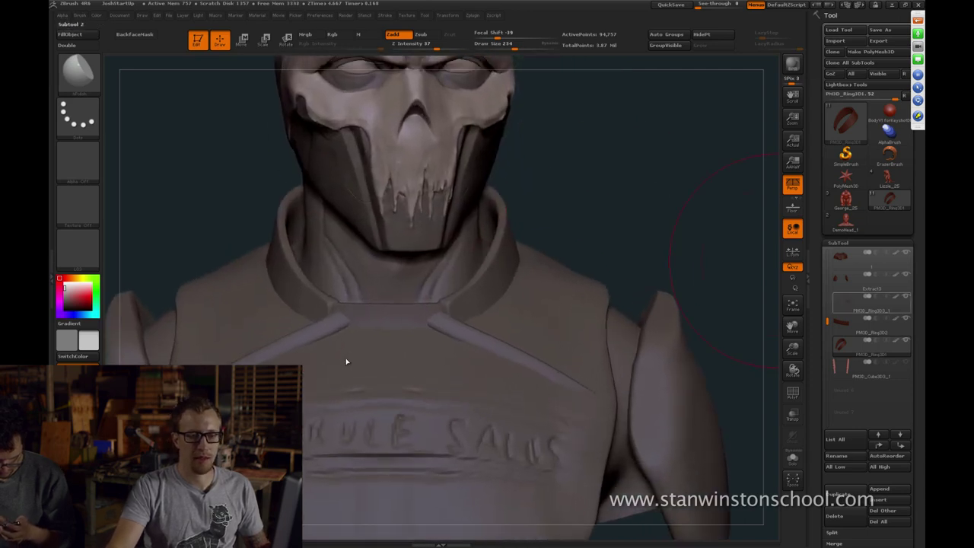
left_click_drag(827, 275, 828, 320)
left_click(872, 346)
left_click_drag(641, 206, 775, 114, "alt")
Switch to Windows Explorer and open the skull-mask reference painting from the Abaddon folder in Google Drive
key("alt+Tab")
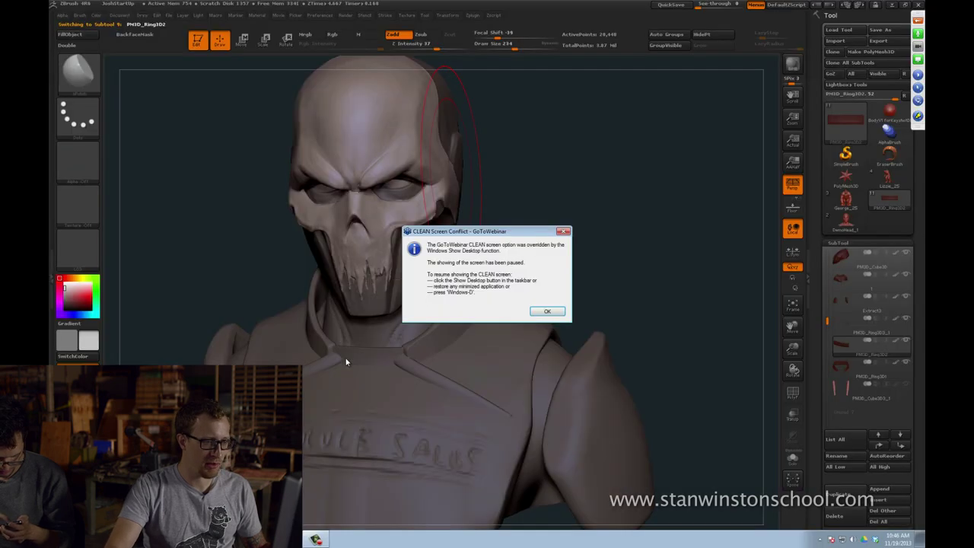
key("alt+Tab")
key("alt+Tab")
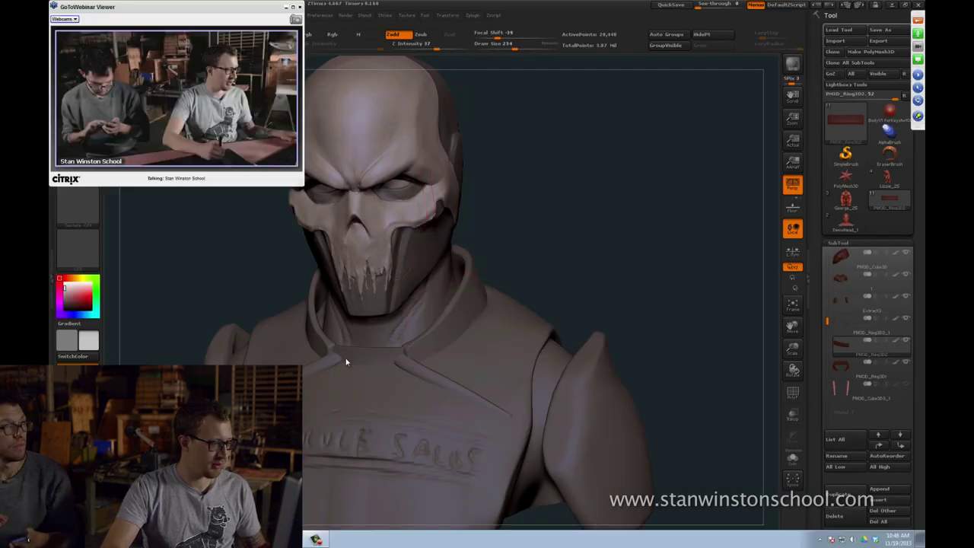
key("super")
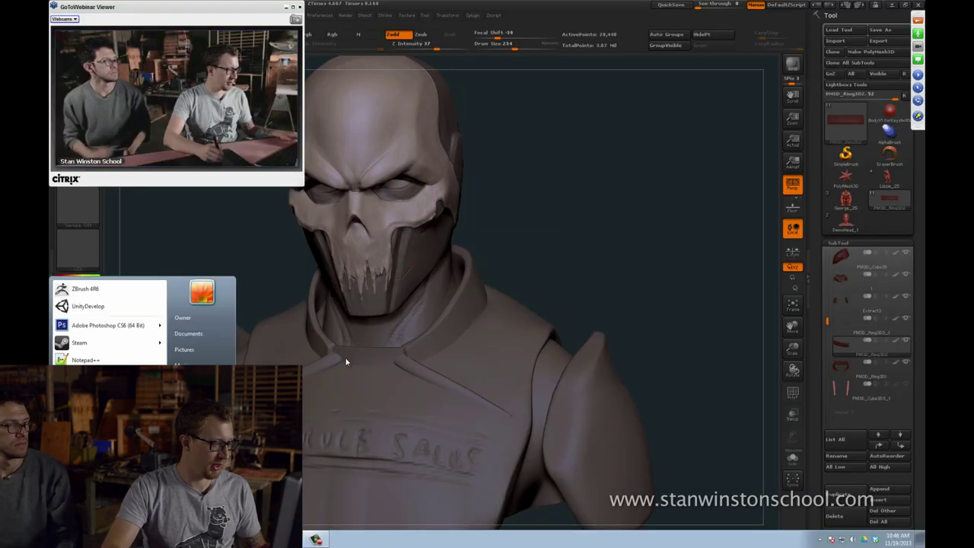
key("super+e")
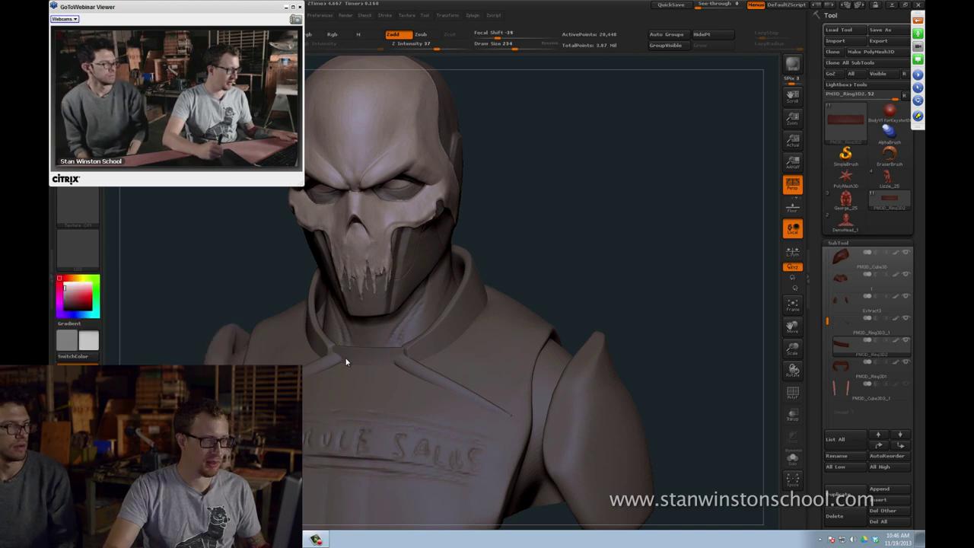
left_click(372, 221)
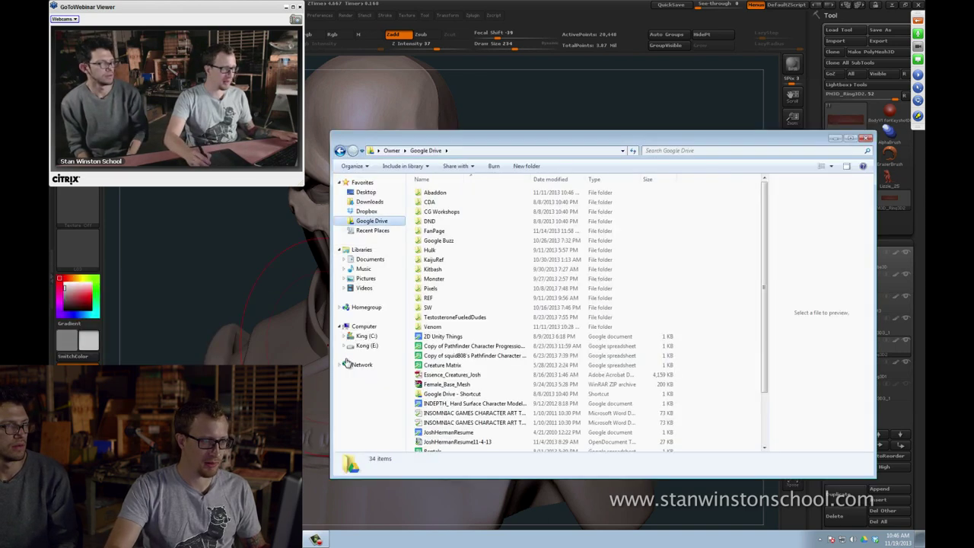
double_click(439, 192)
key("Return")
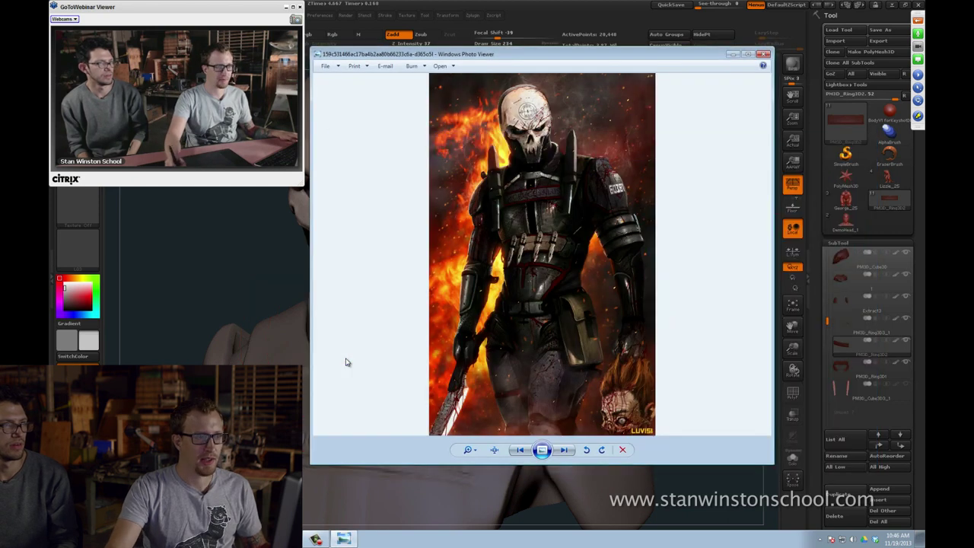
Maximize the reference painting and enlarge it around the character's head and shoulders
left_click(750, 54)
left_click_drag(414, 519, 418, 505)
scroll(345, 359, "down", 4)
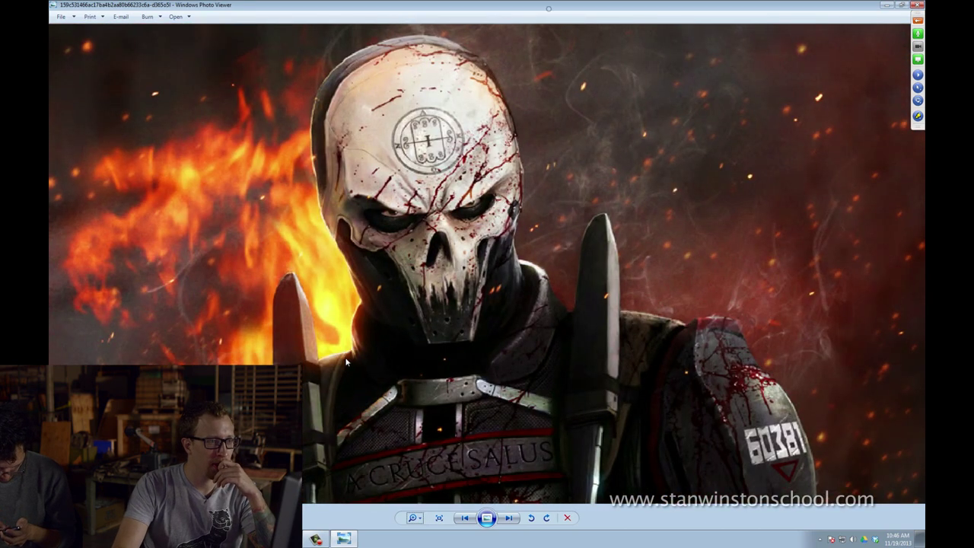
Restore the image viewer to a smaller window and place it beside the bust
double_click(549, 8)
mouse_move(549, 55)
left_mouse_down()
mouse_move(708, 71)
mouse_move(709, 59)
left_mouse_up()
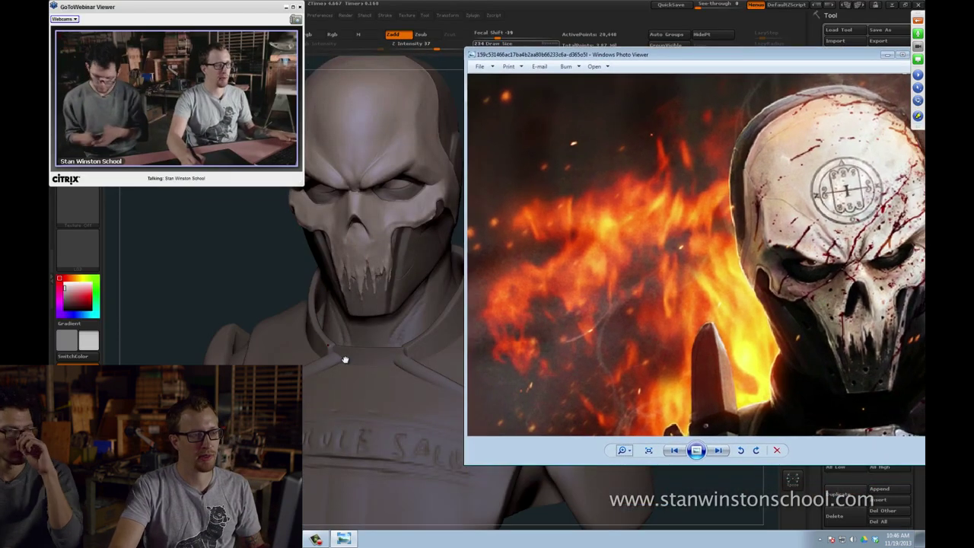
left_click_drag(465, 48, 558, 49)
left_click_drag(624, 55, 574, 51)
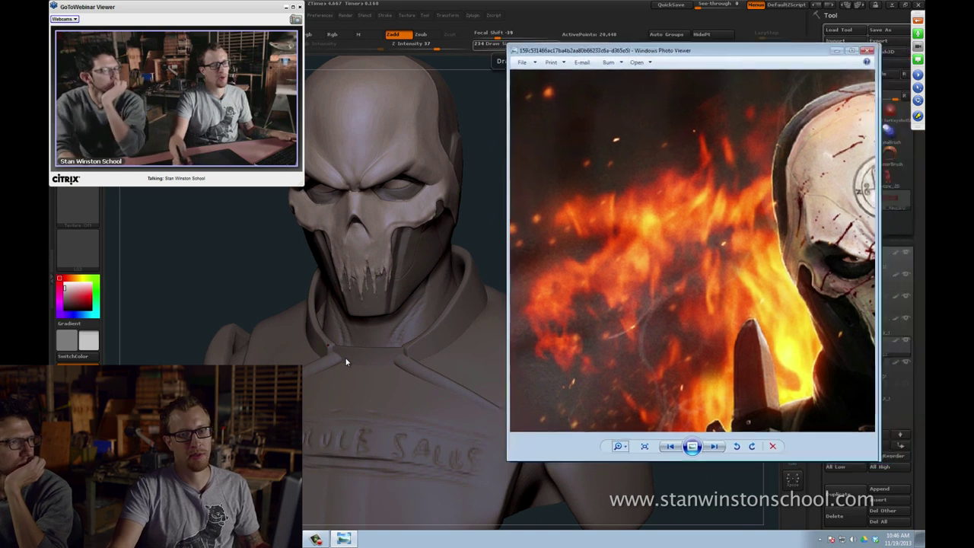
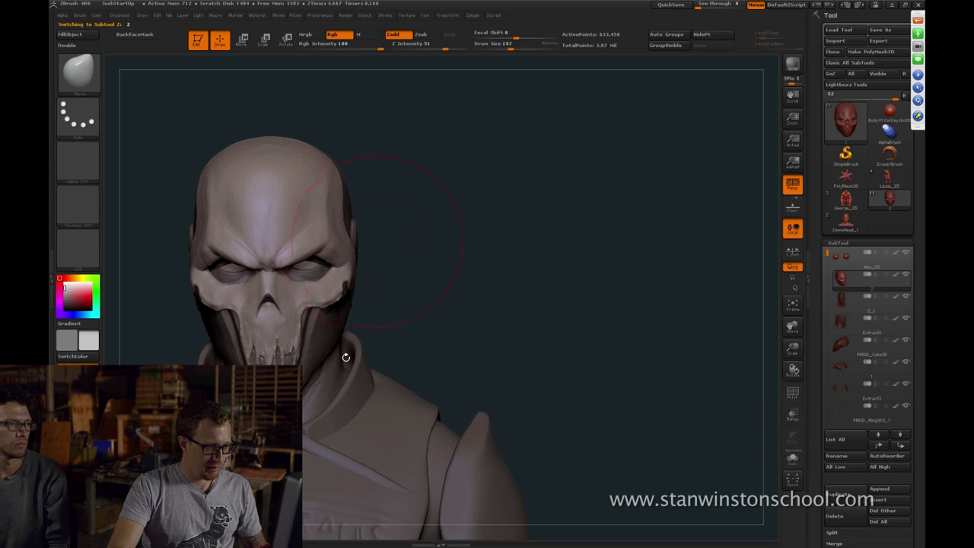
Undo the last Move brush stroke on the head and reduce the draw size to 138
key("ctrl+z")
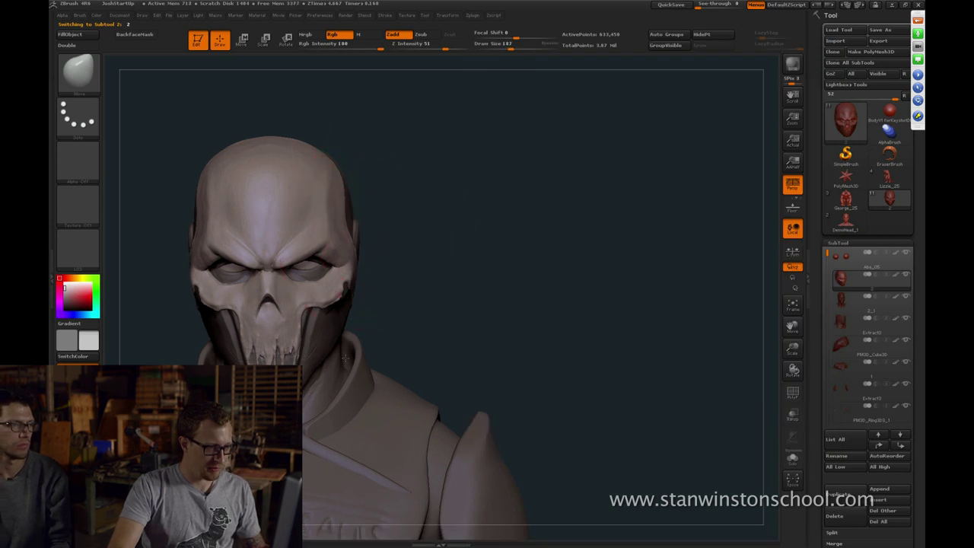
left_click_drag(346, 357, 344, 357)
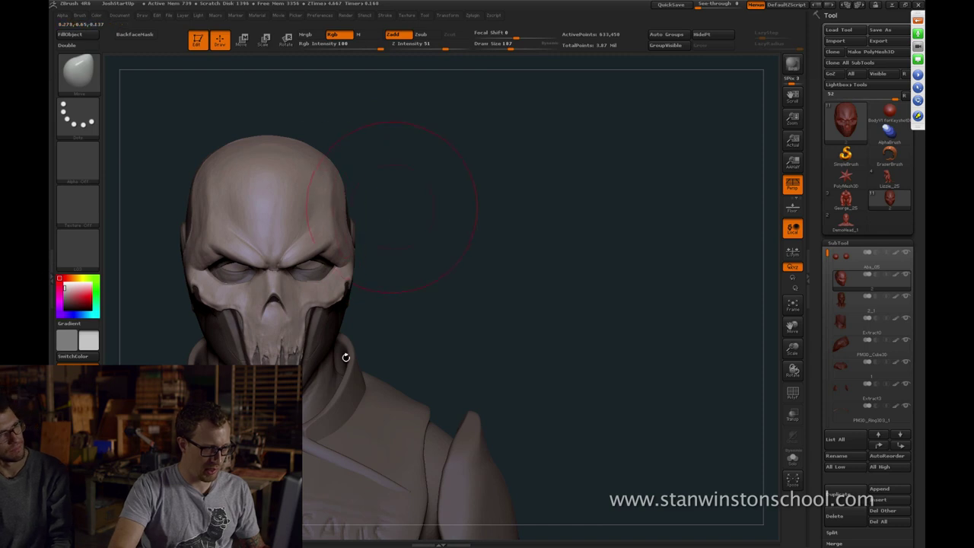
left_click_drag(392, 207, 369, 211)
key("bracketleft")
Compare the head's silhouette and mask shape with the reference painting in Windows Photo Viewer, returning to ZBrush
key("alt+Tab")
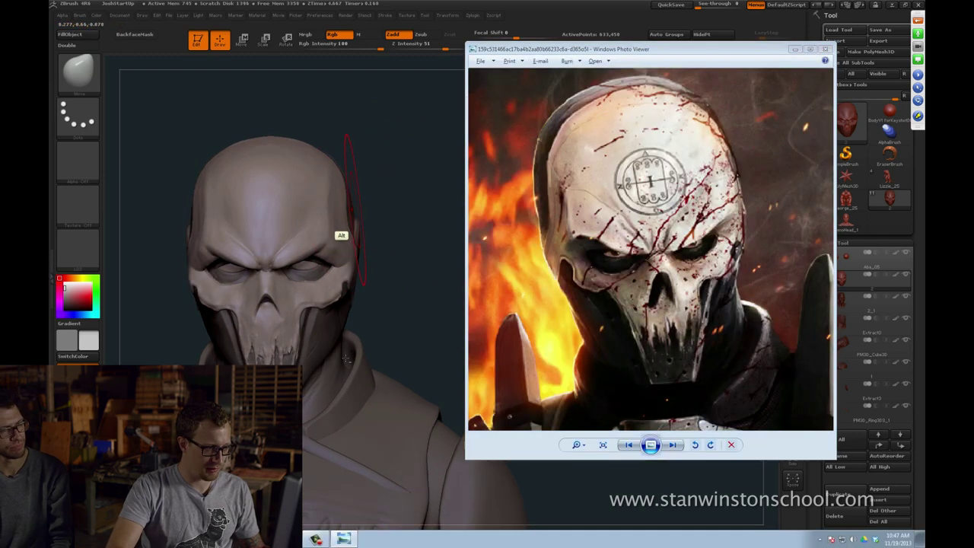
key("alt+Tab")
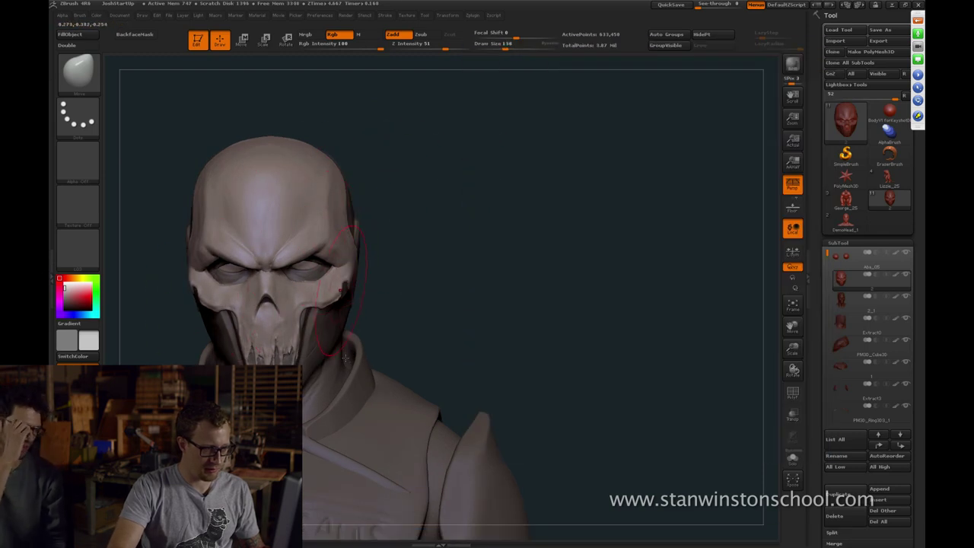
key("alt+Tab")
key("alt+Tab")
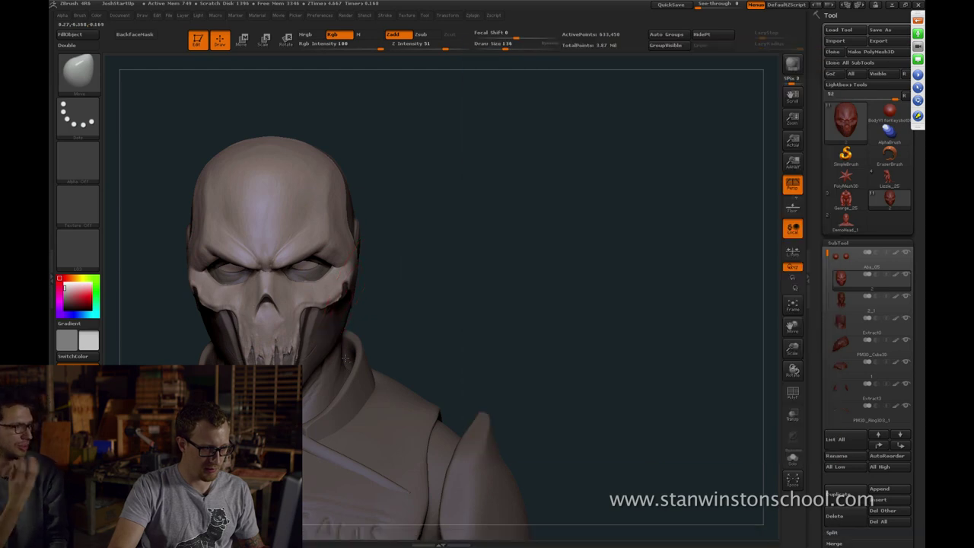
left_click_drag(406, 302, 449, 274, "alt")
key("alt+Tab")
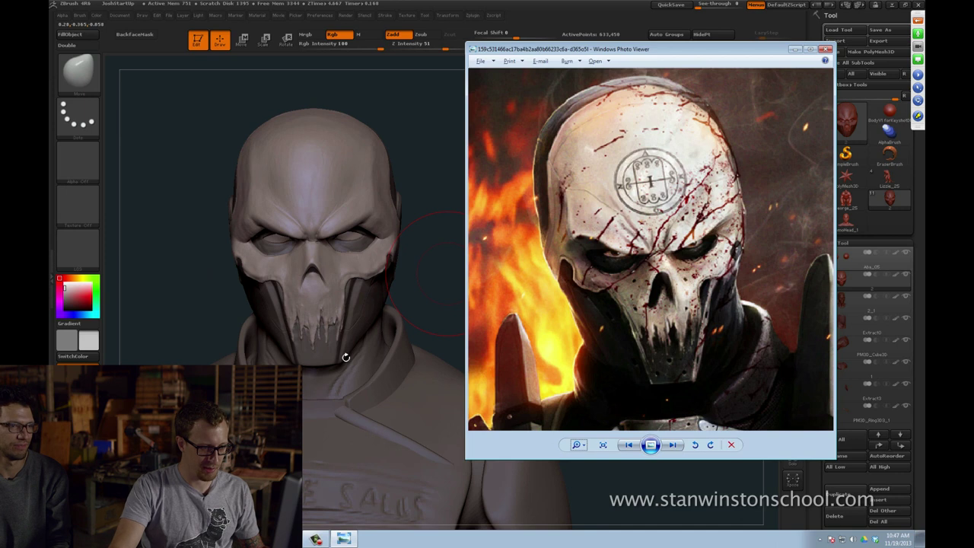
key("alt+Tab")
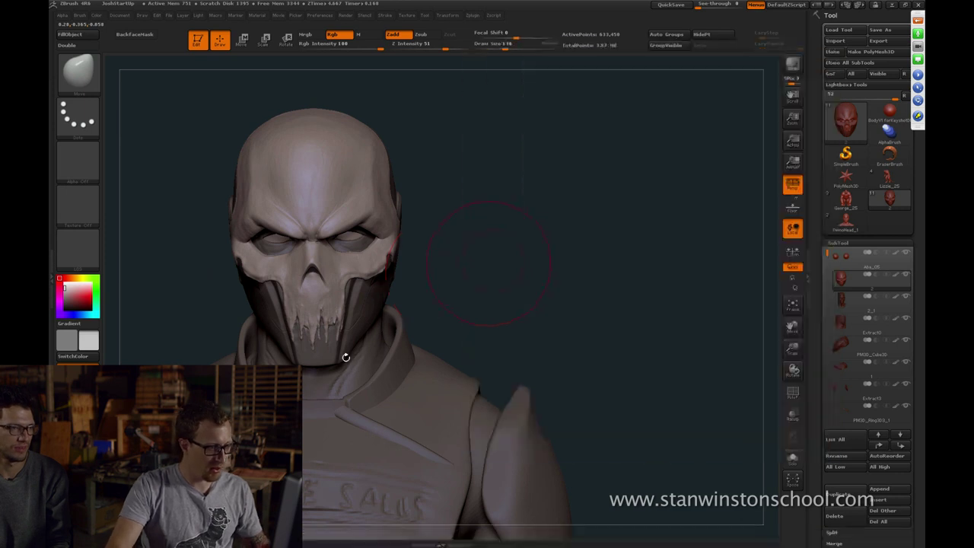
Try to stamp a small round detail in the middle of the mask's chin with the ClayBuildup brush
mouse_move(488, 270)
left_mouse_down()
mouse_move(504, 267)
mouse_move(503, 354)
left_mouse_up()
right_click_drag(325, 363, 395, 322, "alt")
key("b")
key("c")
key("l")
key("s")
left_click(358, 326)
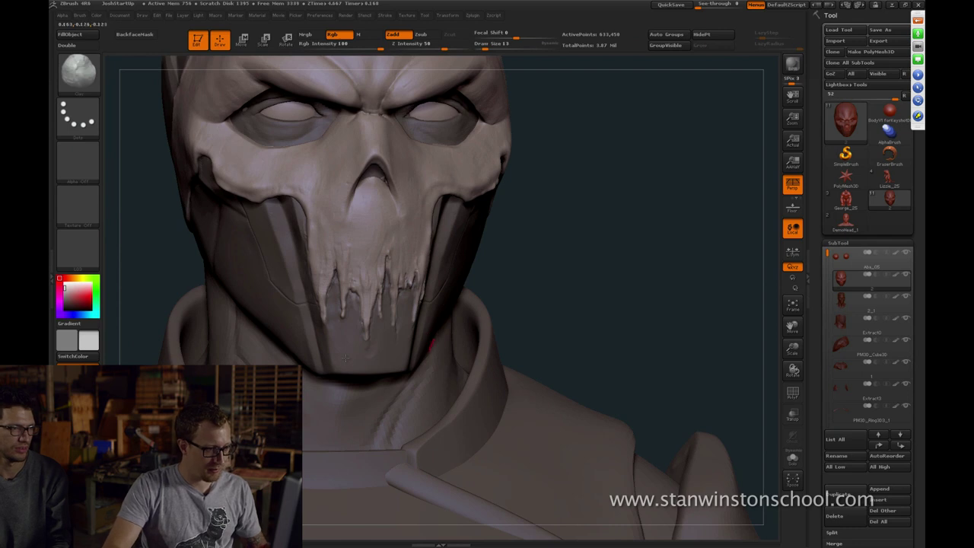
key("b")
key("c")
key("b")
key("s")
left_click(370, 355)
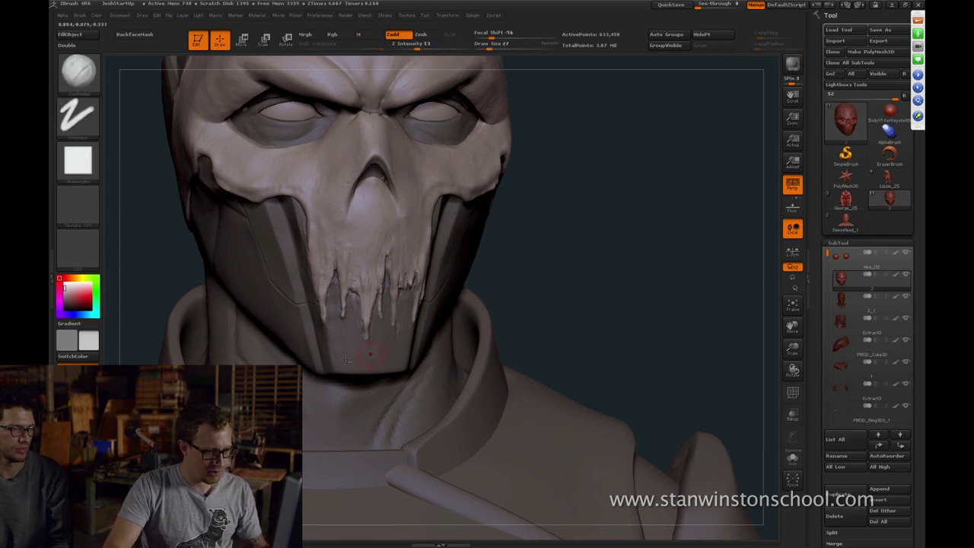
key("s")
left_click(369, 355)
Check the mask's chin in the reference painting and return to the bust with the Clay brush selected
key("alt+Tab")
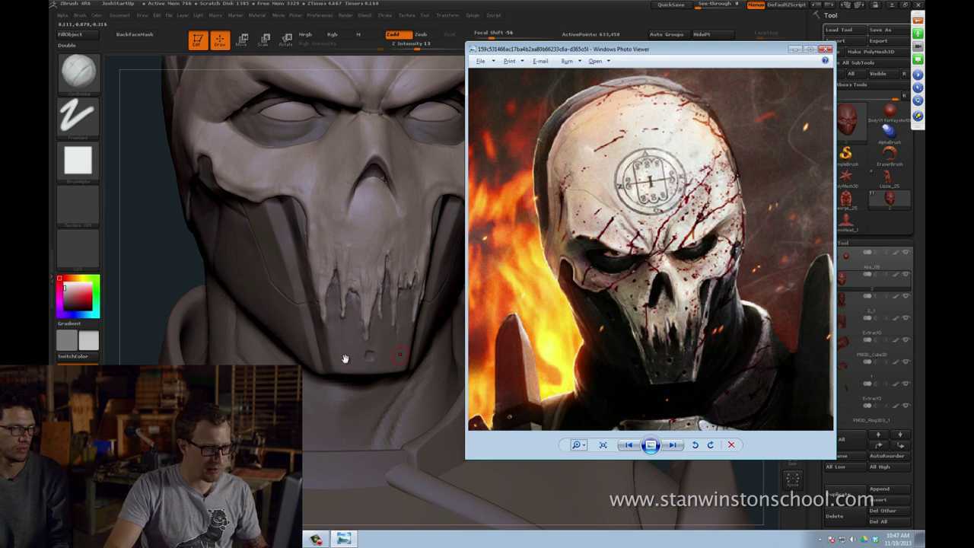
key("alt+Tab")
key("b")
key("c")
key("l")
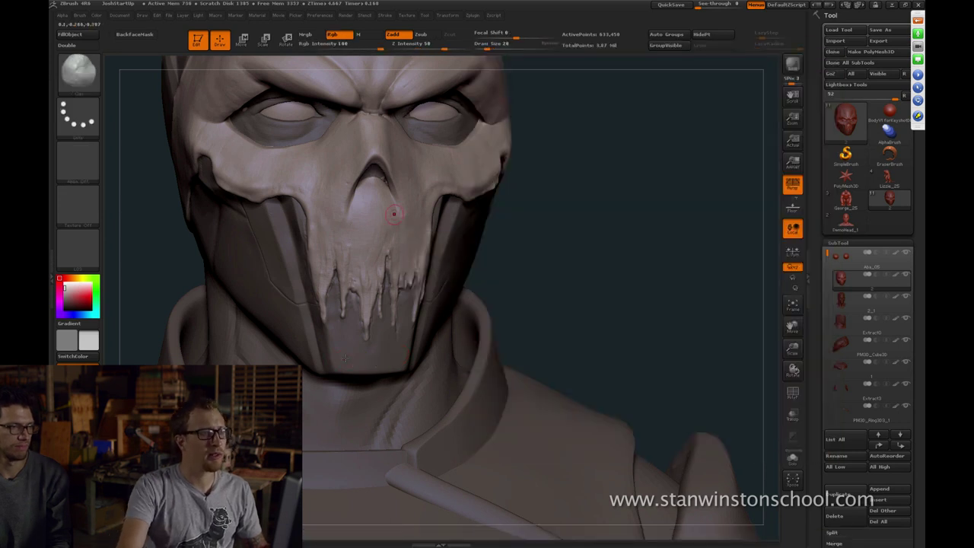
Try to activate posable symmetry on the head subtool
right_click_drag(393, 213, 387, 220)
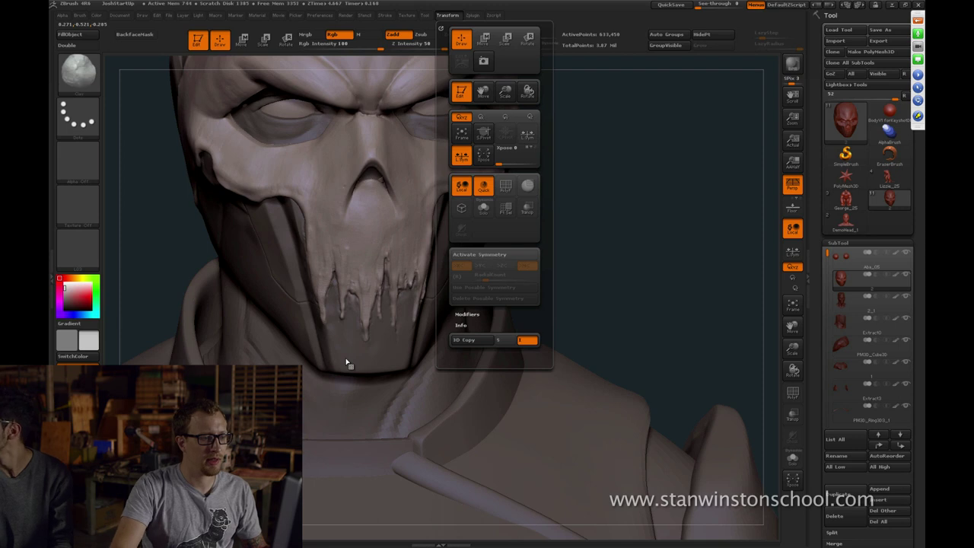
key("x")
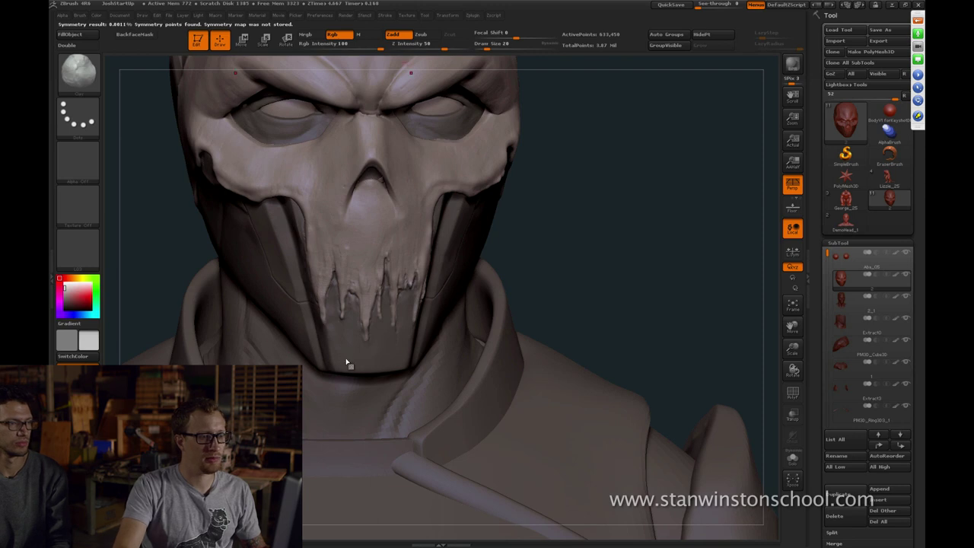
left_click(448, 15)
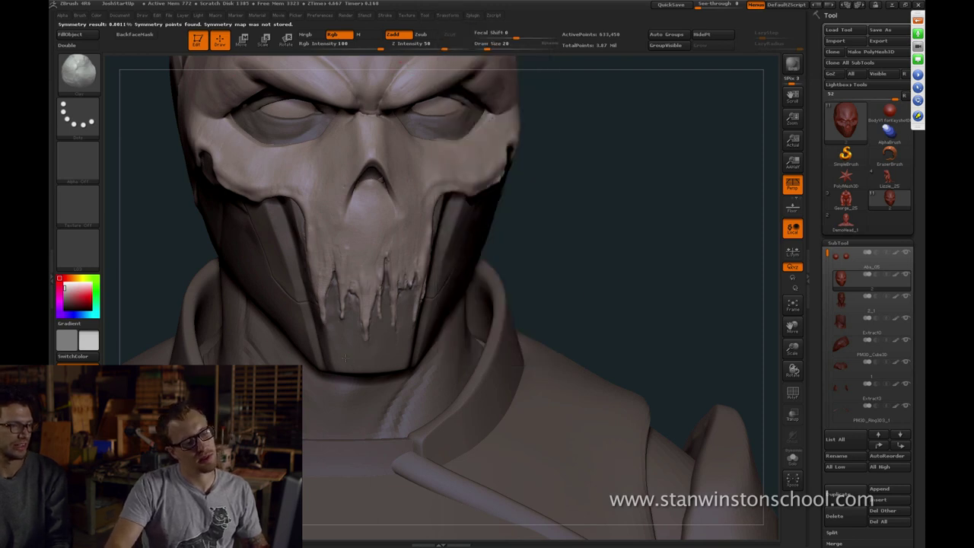
Carve a small round hole near each lower corner of the mask's chin with the Clay brush at draw size 13
left_click_drag(347, 361, 345, 357)
right_click_drag(345, 357, 348, 359)
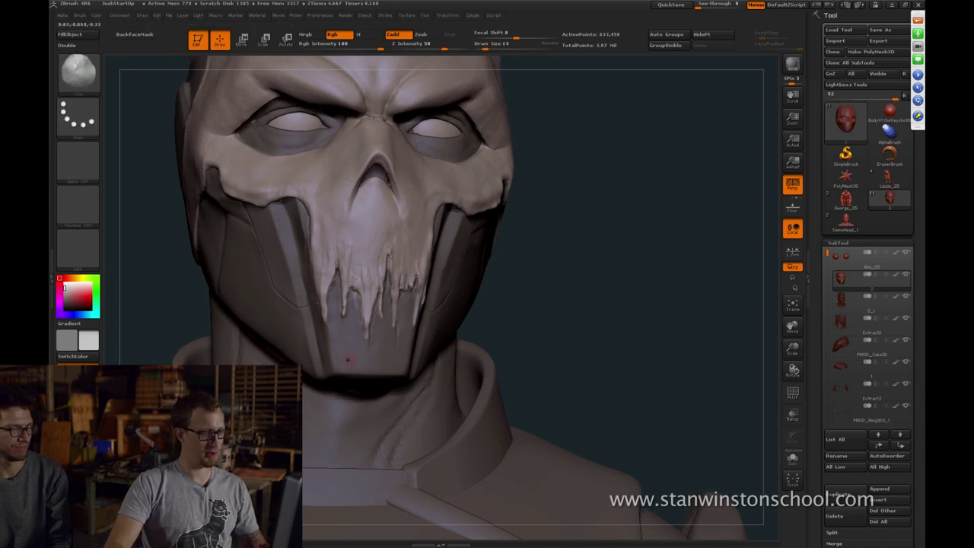
right_click_drag(346, 357, 348, 360)
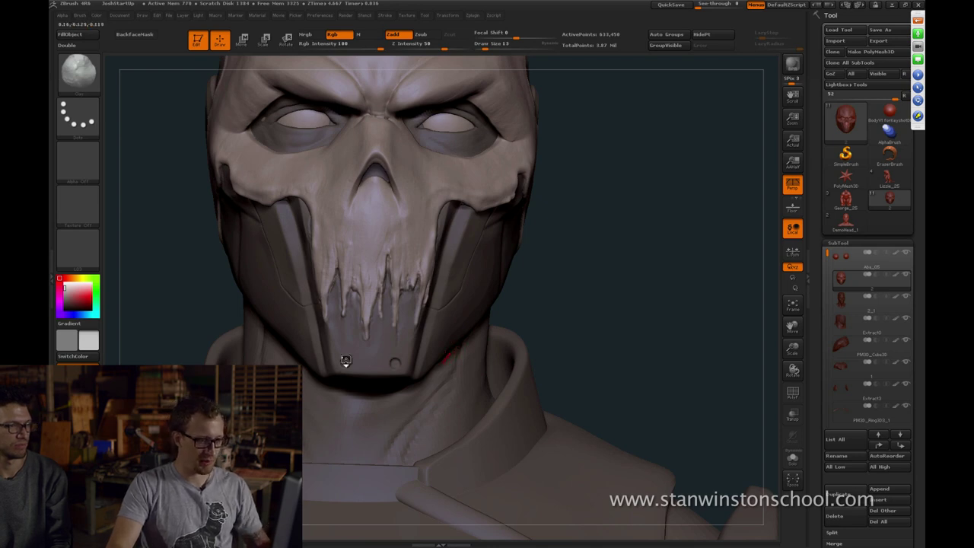
key("ctrl")
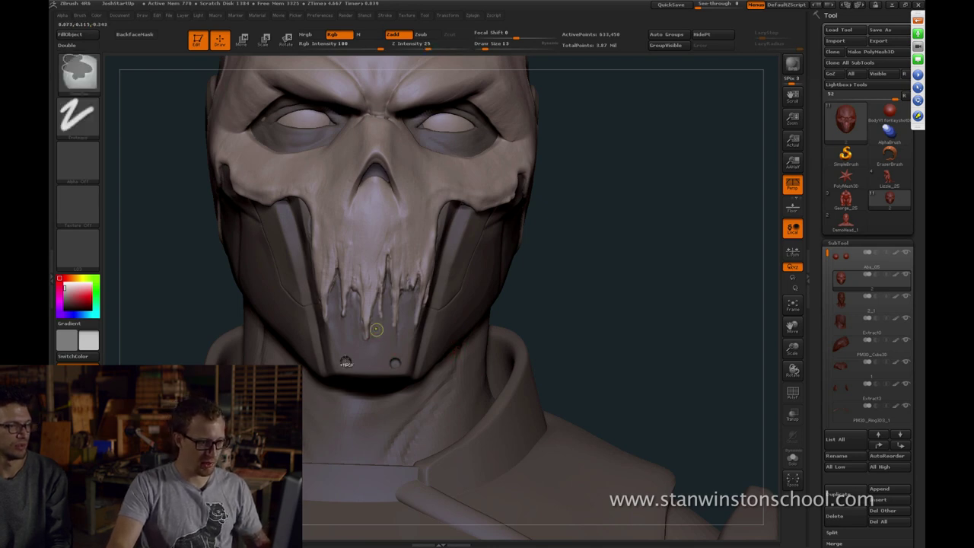
Mask the central drip above the mask's chin and carve a small round hole at its tip with the Clay brush at draw size 13
left_click_drag(369, 337, 372, 288, "ctrl")
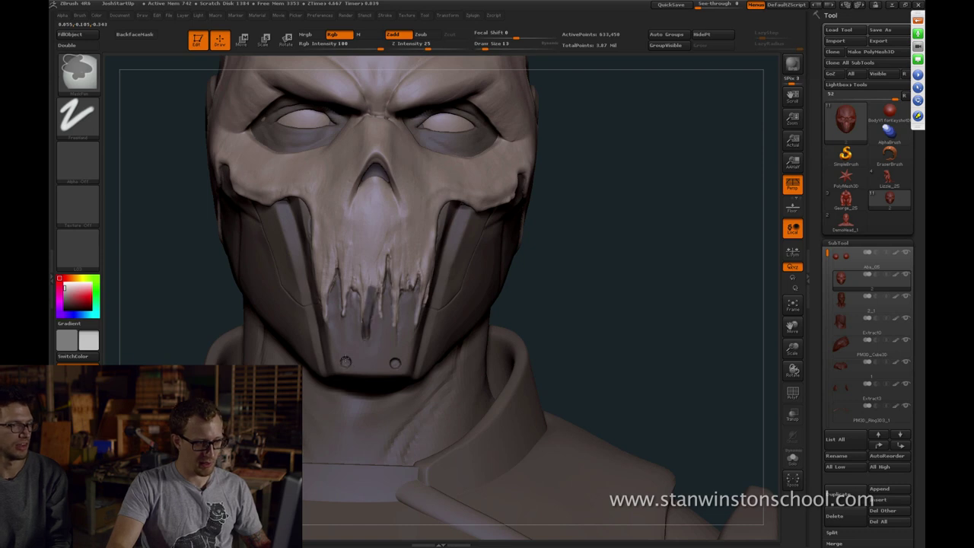
key("b")
key("c")
key("l")
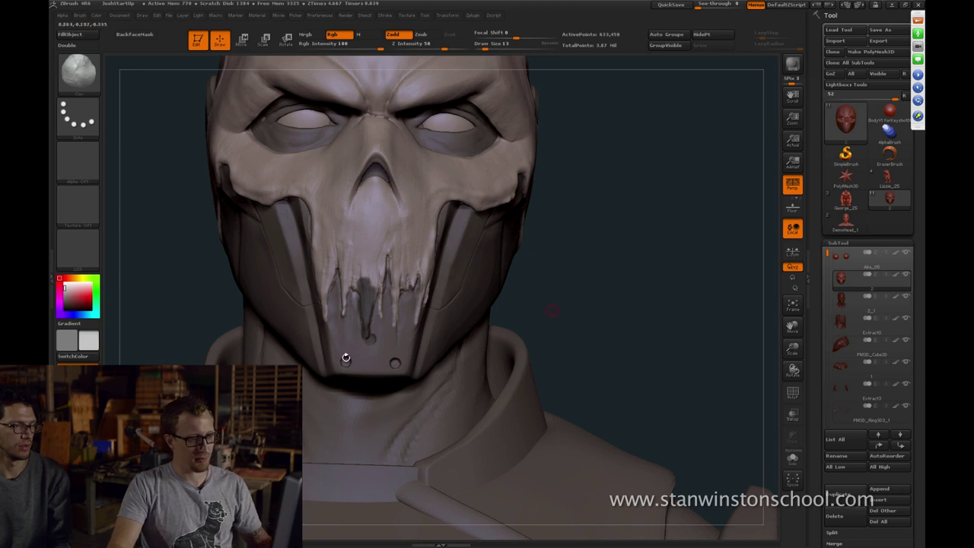
mouse_move(674, 311)
left_mouse_down()
mouse_move(575, 313)
mouse_move(661, 313)
mouse_move(685, 290)
left_mouse_up()
Refine the middle chin hole with the Dam_Standard and Clay brushes, and clear the mask from the central drip
key("b")
key("d")
key("s")
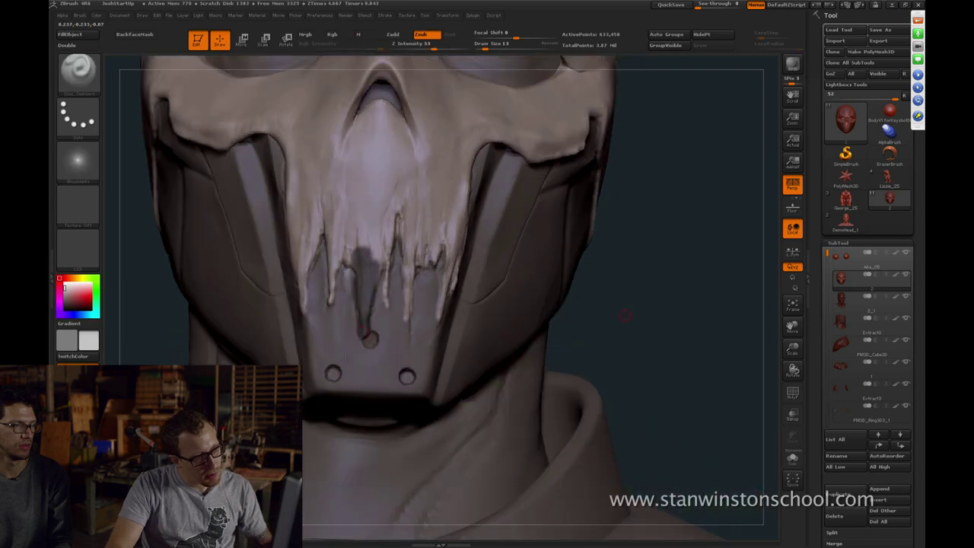
left_click_drag(624, 316, 350, 340)
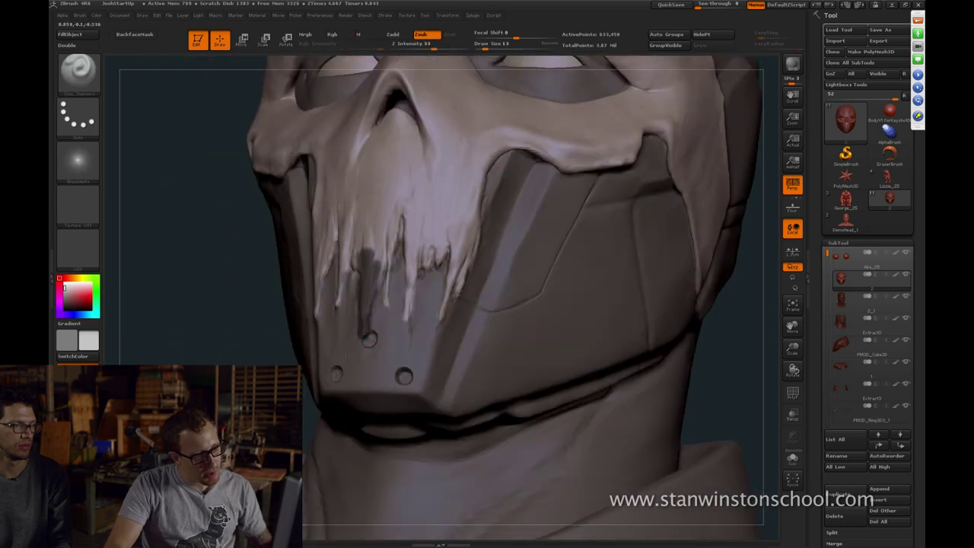
left_click_drag(270, 343, 372, 339)
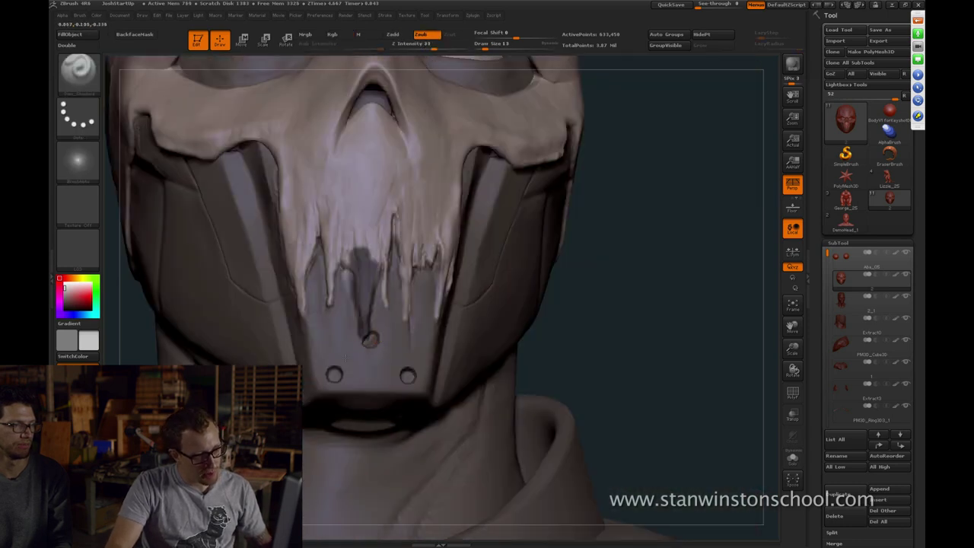
key("b")
key("c")
key("l")
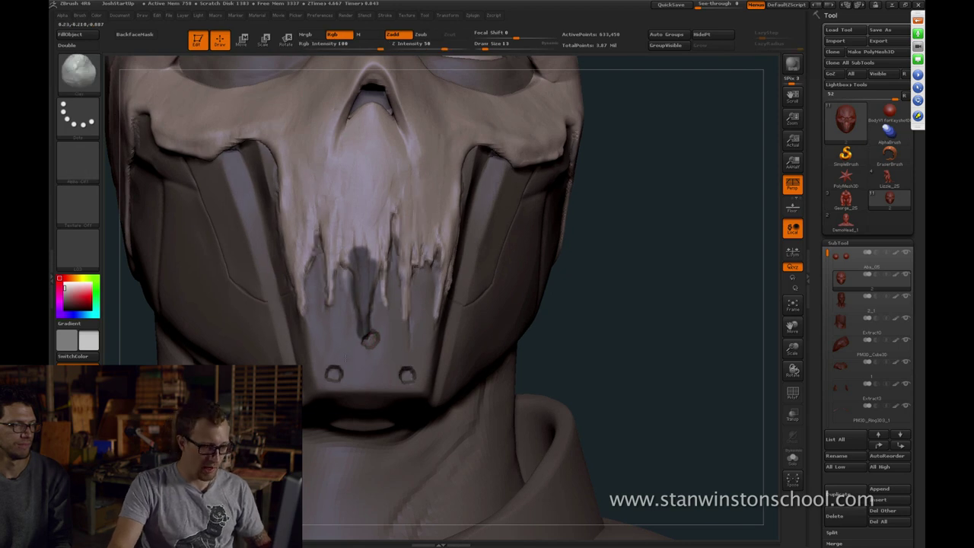
right_click_drag(345, 358, 560, 330, "ctrl")
key("ctrl+z")
left_click_drag(560, 329, 513, 294)
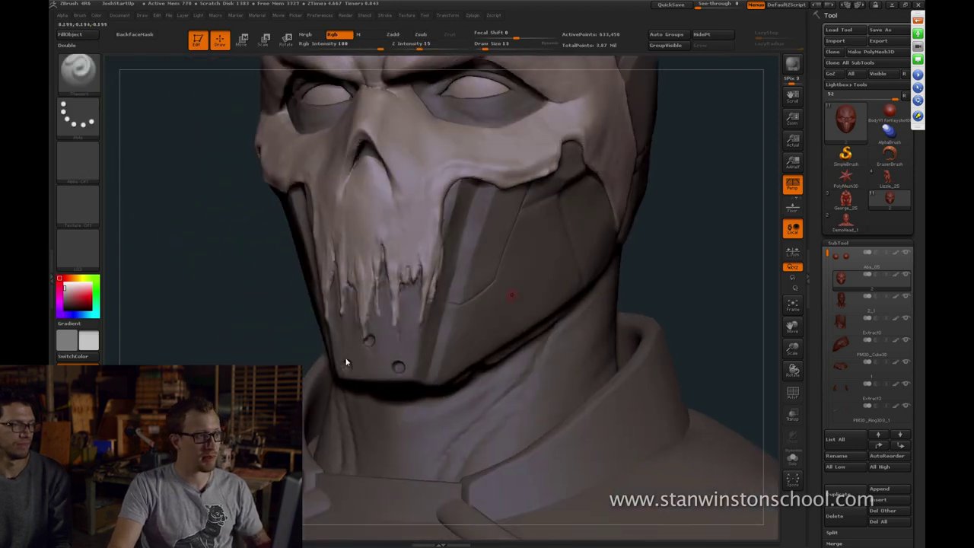
Try to build up a raised curved stroke across the mask's cheek plate at draw size 56
key("b")
key("t")
key("d")
key("s")
left_click(548, 274)
left_click_drag(564, 250, 468, 323)
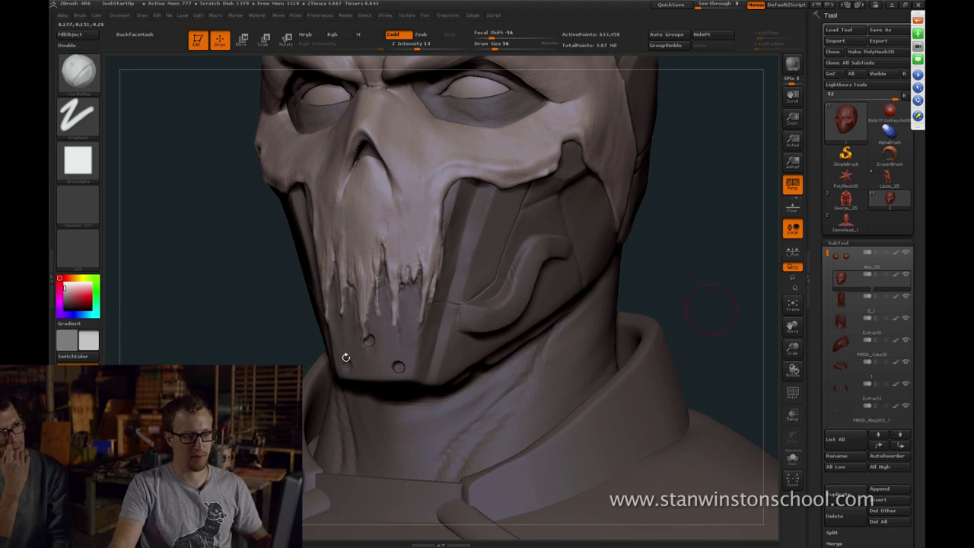
key("ctrl+z")
key("ctrl+z")
Adjust the middle chin hole's shape and position with the Move brush at draw size 14
left_click_drag(696, 294, 742, 297)
key("b")
key("c")
key("l")
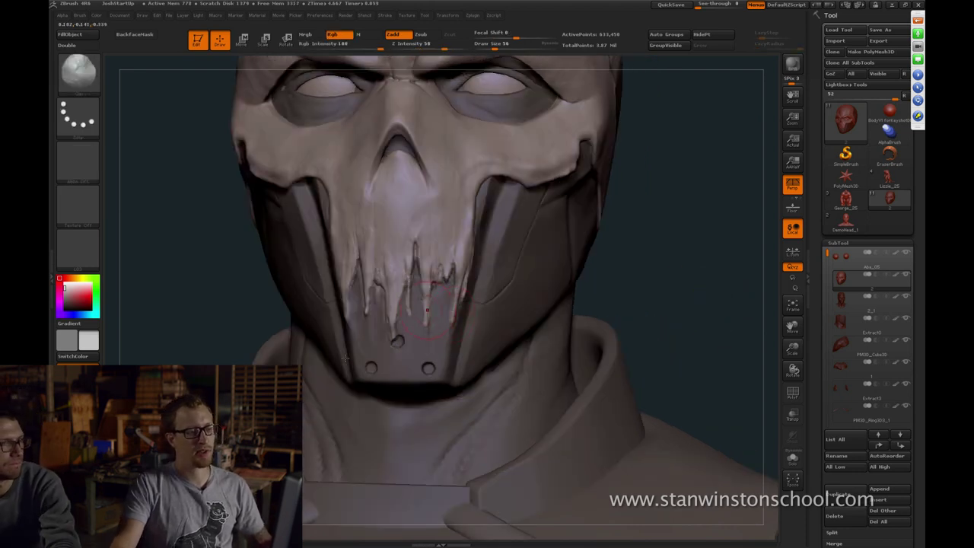
key("s")
left_click(425, 311)
key("b")
key("m")
key("v")
key("s")
left_click(405, 343)
left_click_drag(662, 267, 684, 270)
key("s")
left_click(418, 341)
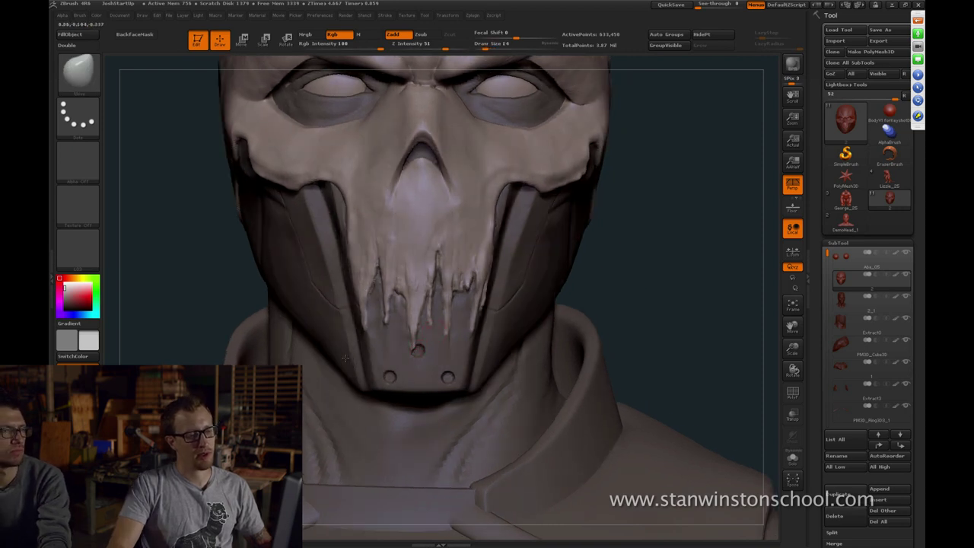
key("shift")
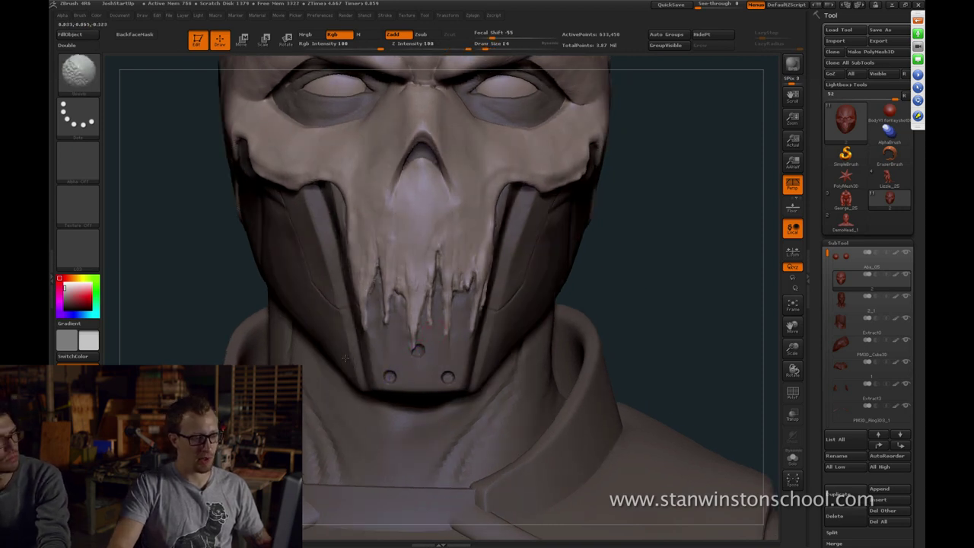
Carve a small round hole between the drips near each upper side of the mask's chin with the Clay brush at draw size 17
key("b")
key("c")
key("l")
key("s")
left_click(447, 331)
key("s")
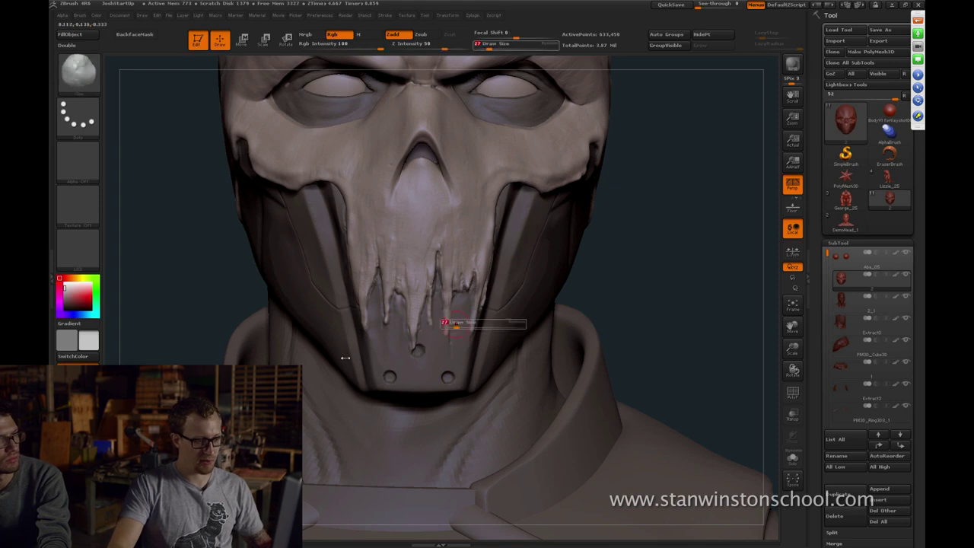
left_click(452, 325)
key("shift")
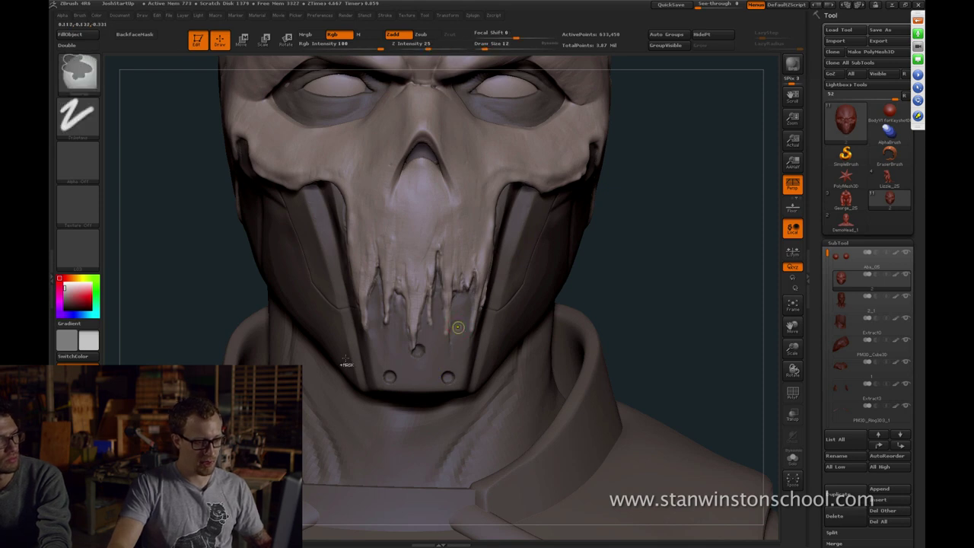
key("s")
left_click(457, 326)
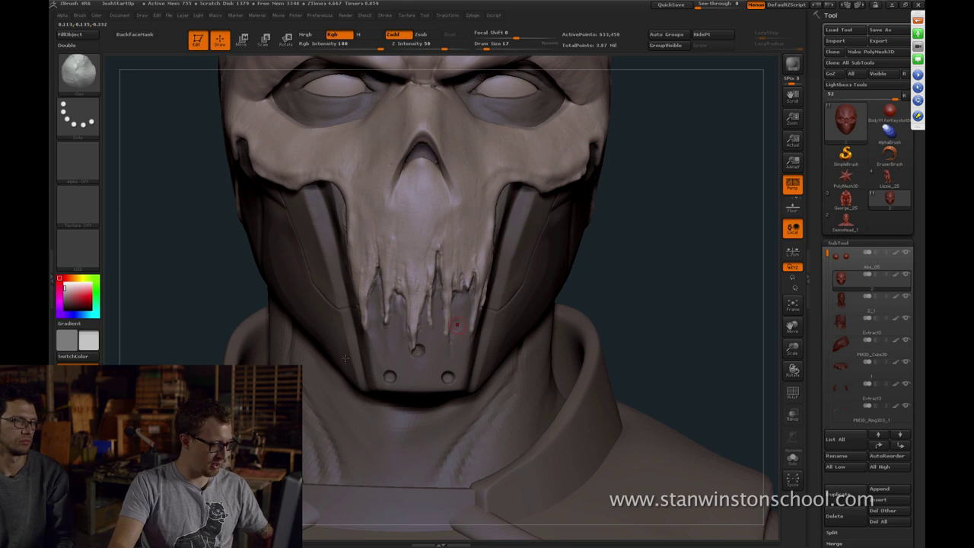
Try the Inflate brush near the upper chin hole and return to the Clay brush
key("b")
key("i")
key("n")
key("ctrl+z")
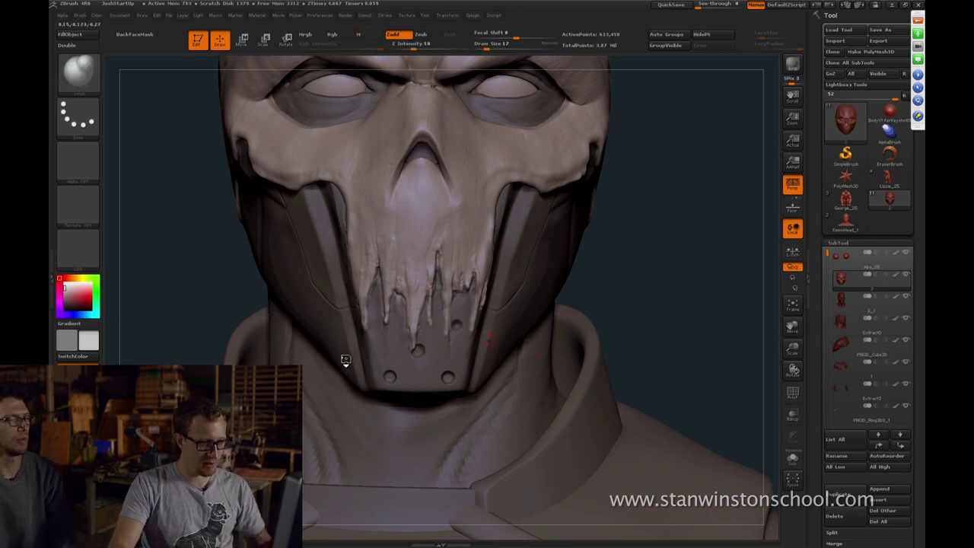
key("b")
key("c")
key("l")
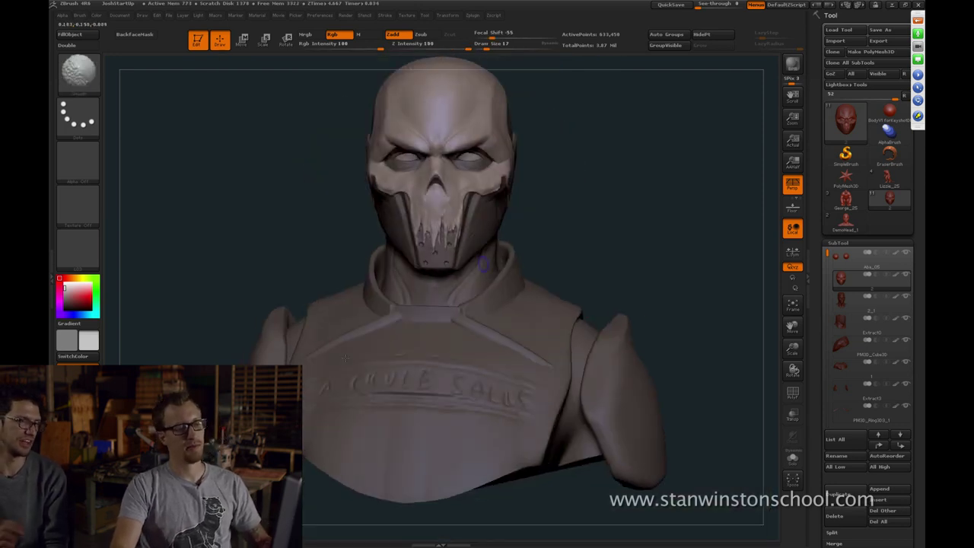
Set up the Standard brush with Alpha 18, draw size 74, Z Intensity 34 and Zadd without colour painting
mouse_move(251, 152)
left_mouse_down()
mouse_move(190, 156)
mouse_move(206, 158)
left_mouse_up()
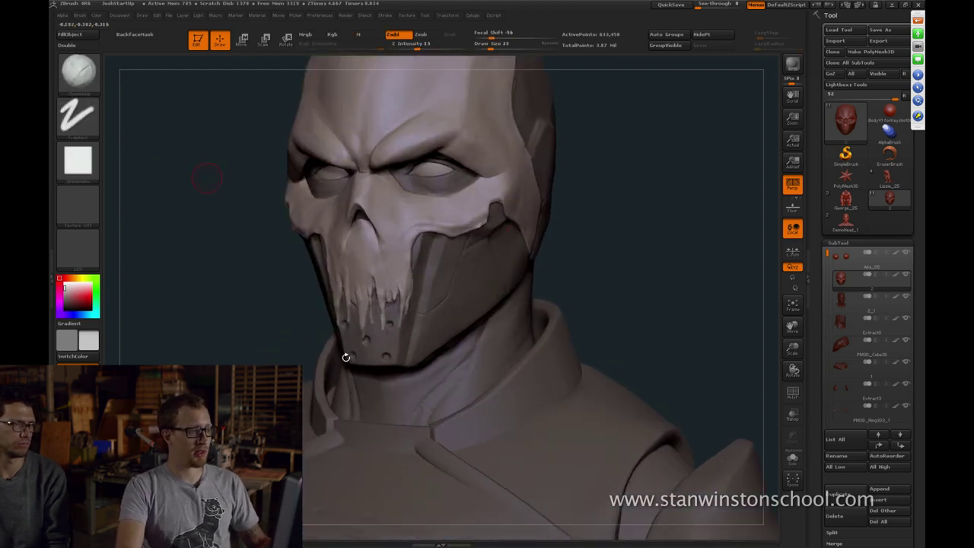
key("s")
left_click_drag(182, 151, 191, 152)
left_click(78, 162)
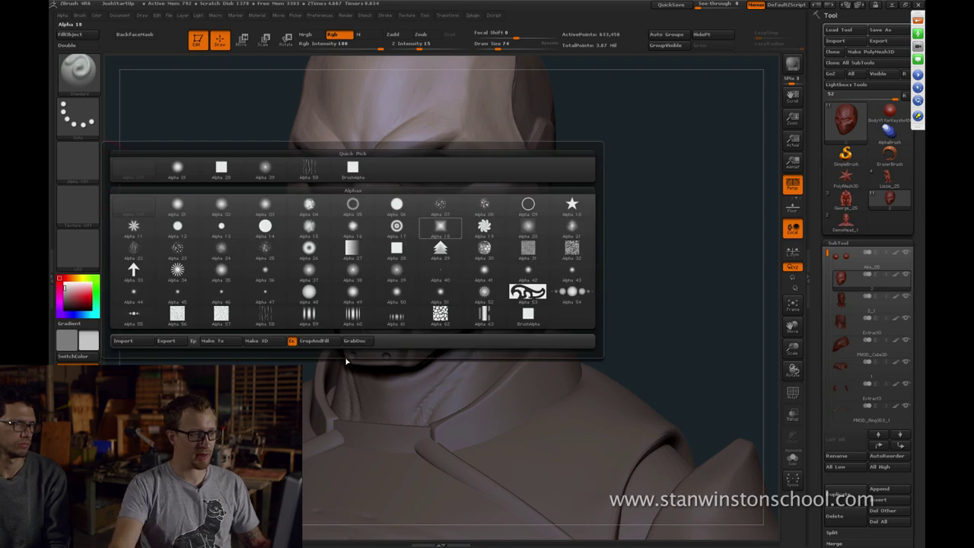
left_click(441, 227)
left_click_drag(263, 255, 293, 281, "alt")
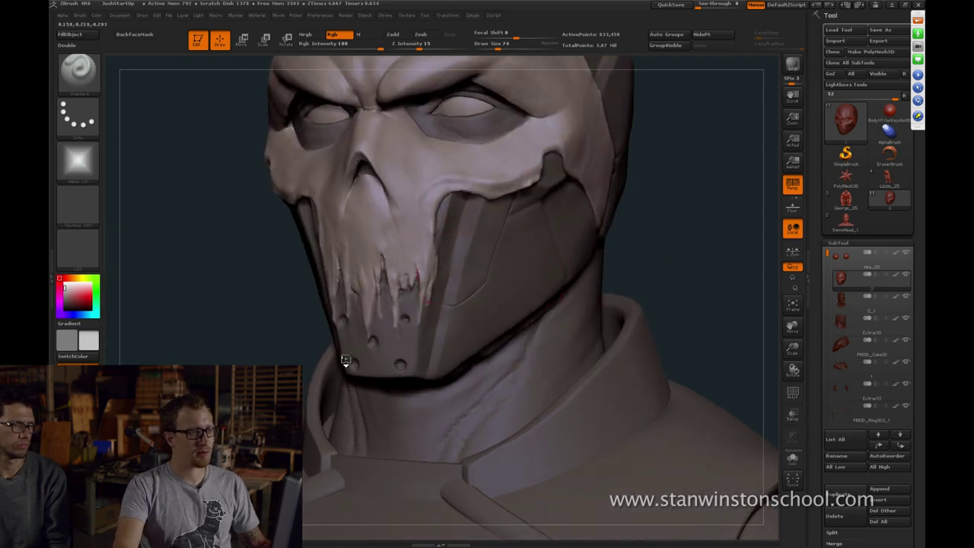
left_click_drag(419, 46, 435, 46)
left_click(339, 35)
left_click(398, 35)
Try to stamp a raised detail on the mask's cheek plate with the Standard brush
left_click_drag(464, 253, 466, 270)
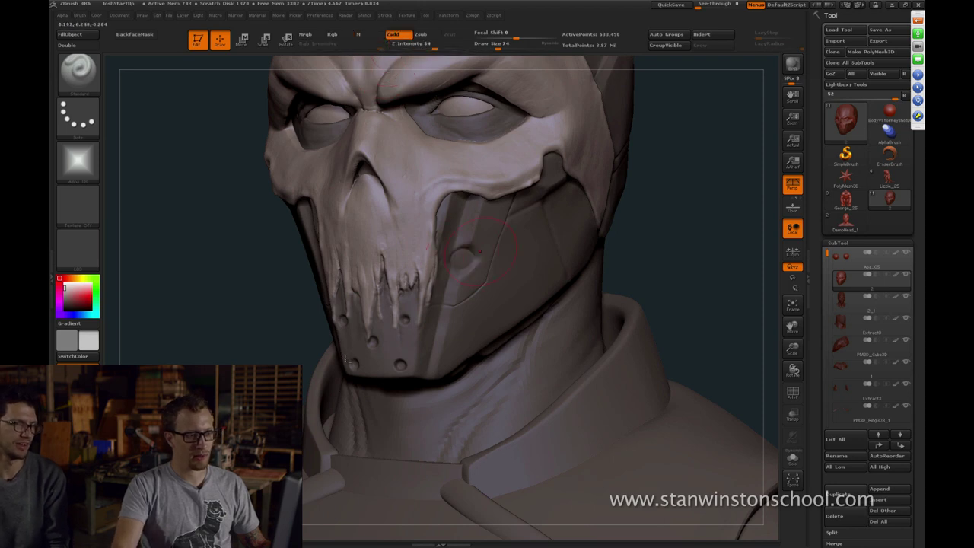
key("ctrl+z")
left_click_drag(498, 47, 502, 47)
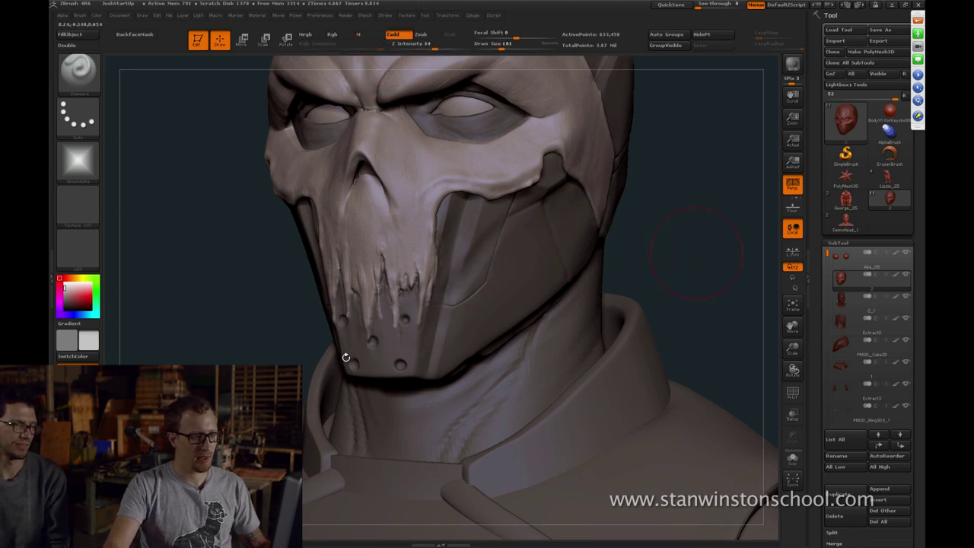
left_click_drag(696, 253, 453, 305)
Switch to the collar subtool and try a fold stroke down its side with the Standard brush
left_click(518, 370, "alt")
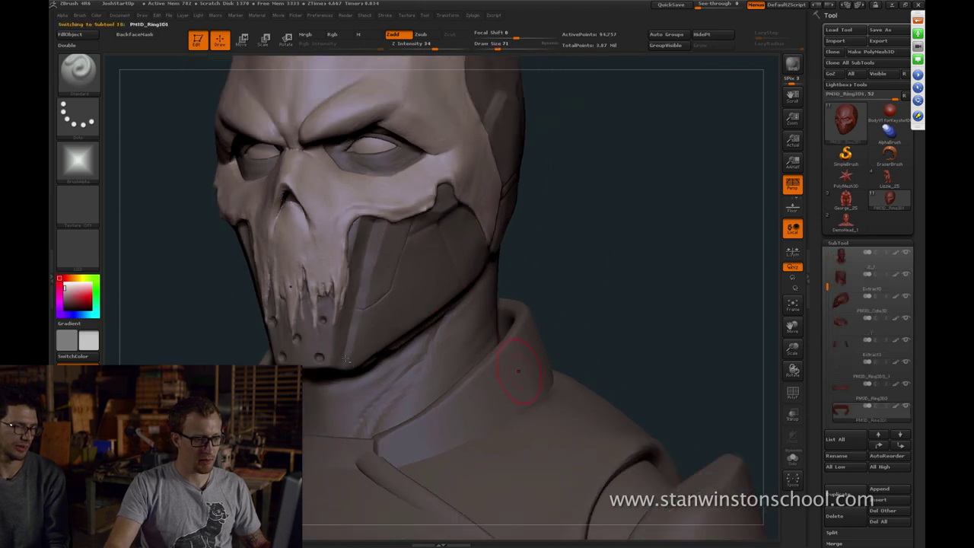
left_click_drag(609, 335, 468, 400)
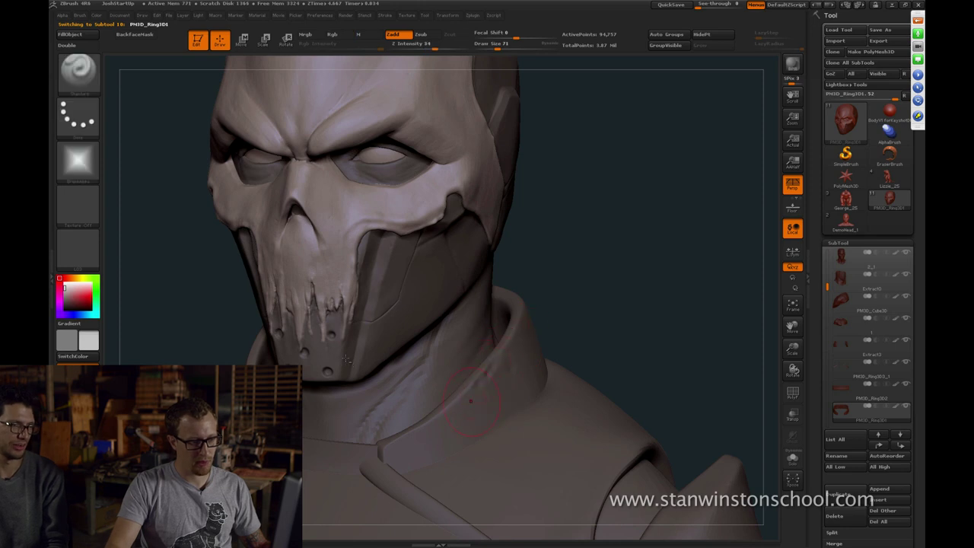
left_click_drag(480, 387, 428, 454)
key("ctrl+z")
Sculpt subtle folds along the collar with the Standard brush at Z Intensity 11, reducing the draw size to 25
key("[")
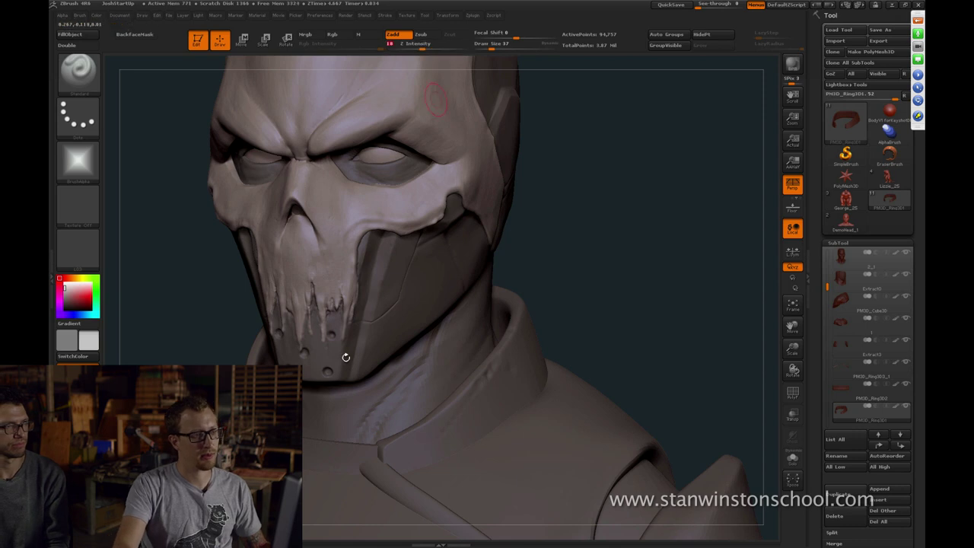
left_click_drag(429, 46, 415, 47)
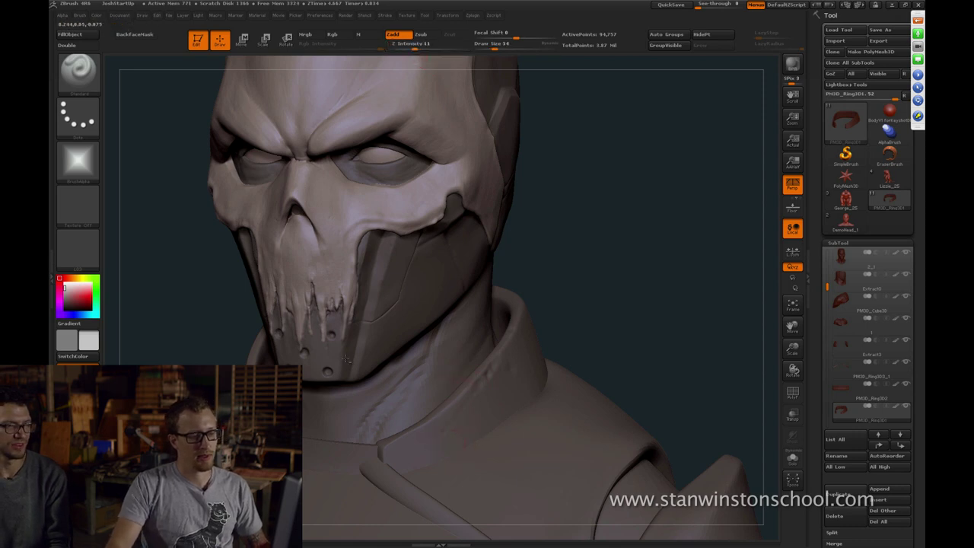
key("shift")
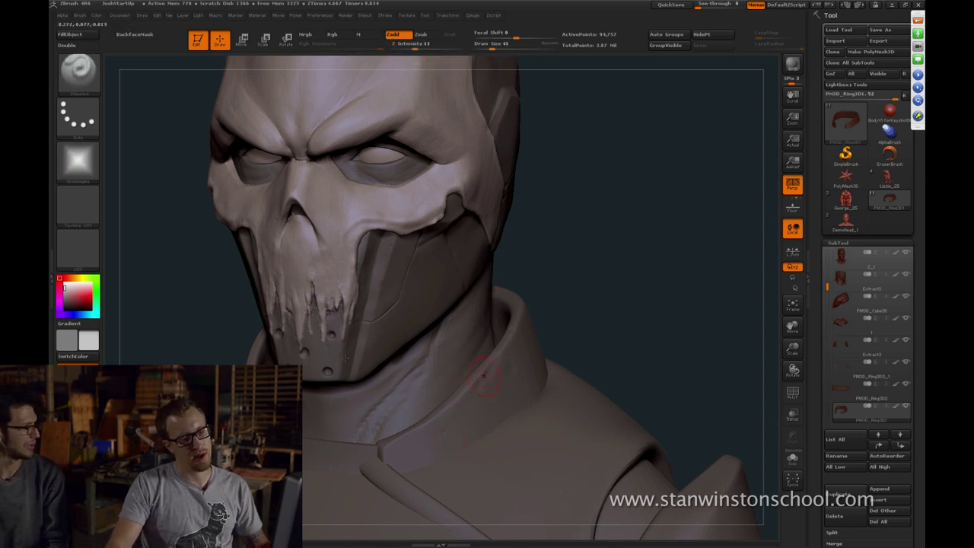
right_click_drag(505, 351, 500, 366)
key("s")
left_click_drag(495, 375, 491, 375)
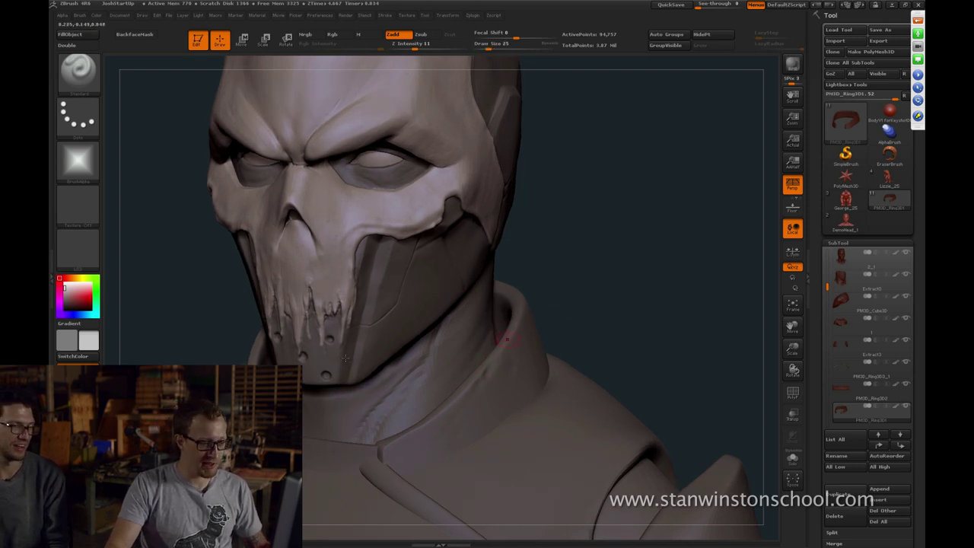
left_click_drag(601, 314, 601, 325)
left_click_drag(616, 277, 697, 280)
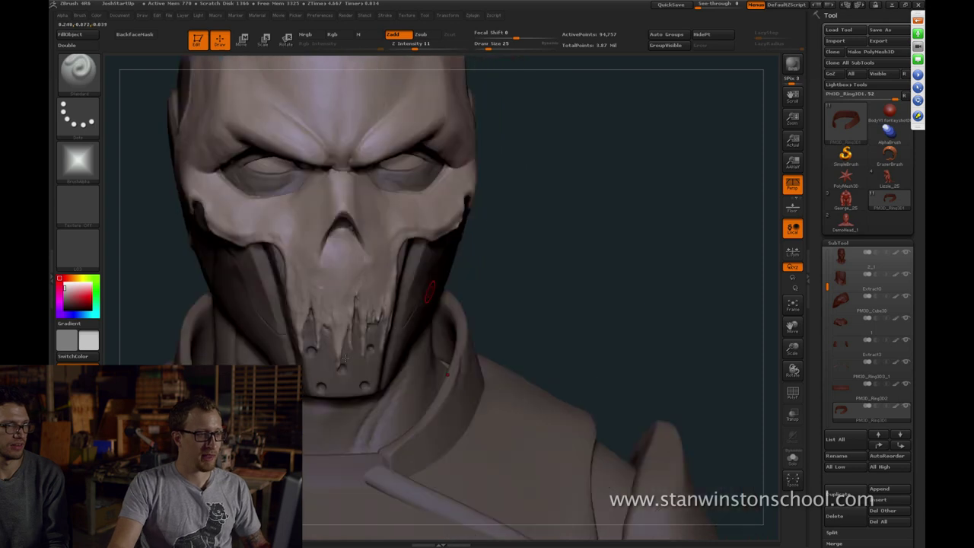
mouse_move(346, 357)
left_mouse_down("alt")
mouse_move(434, 464)
mouse_move(345, 426)
mouse_move(346, 357)
left_mouse_up("alt")
left_click_drag(411, 358, 346, 442)
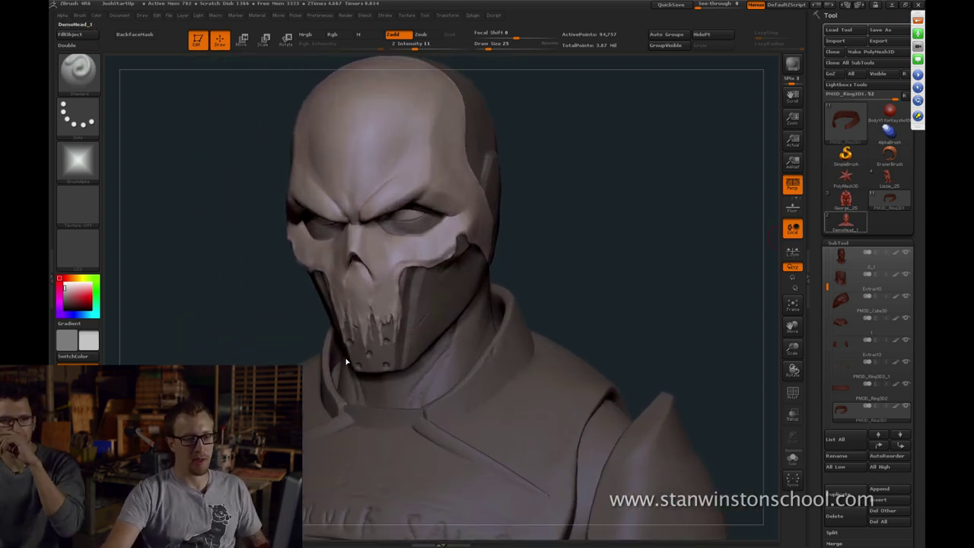
Open the George_25 gorilla tool and examine the wrinkle detail on its face from the front and three-quarter view
left_click(846, 199)
mouse_move(346, 358)
left_mouse_down()
mouse_move(396, 358)
mouse_move(332, 380)
mouse_move(346, 357)
left_mouse_up()
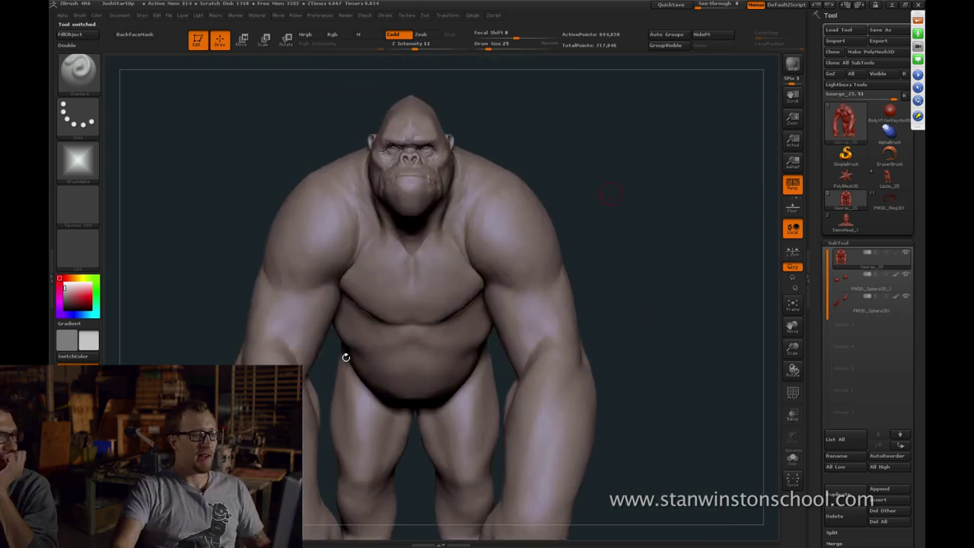
left_click_drag(594, 114, 618, 304, "alt")
mouse_move(609, 190)
left_mouse_down()
mouse_move(647, 194)
mouse_move(631, 211)
mouse_move(658, 213)
mouse_move(657, 190)
mouse_move(544, 200)
left_mouse_up()
key("b")
key("d")
key("s")
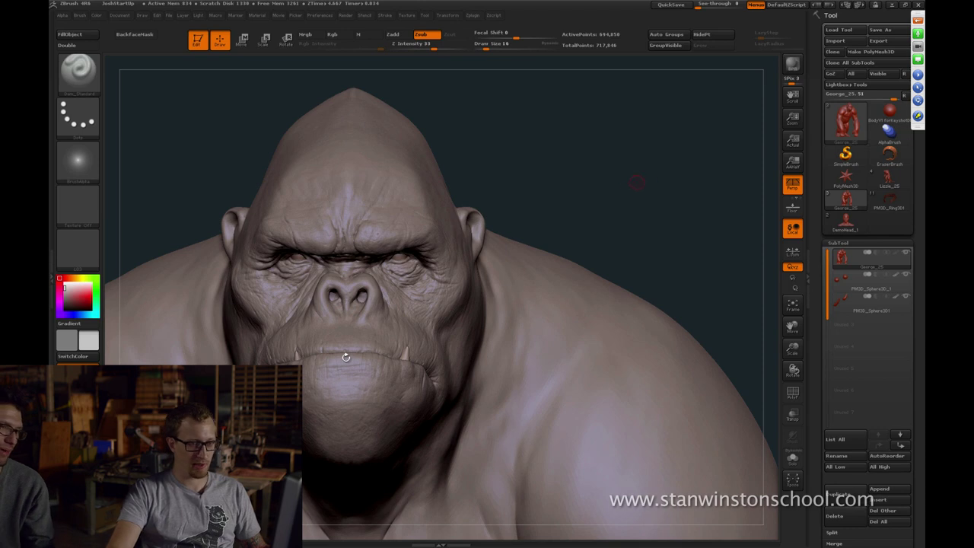
left_click_drag(636, 183, 597, 185)
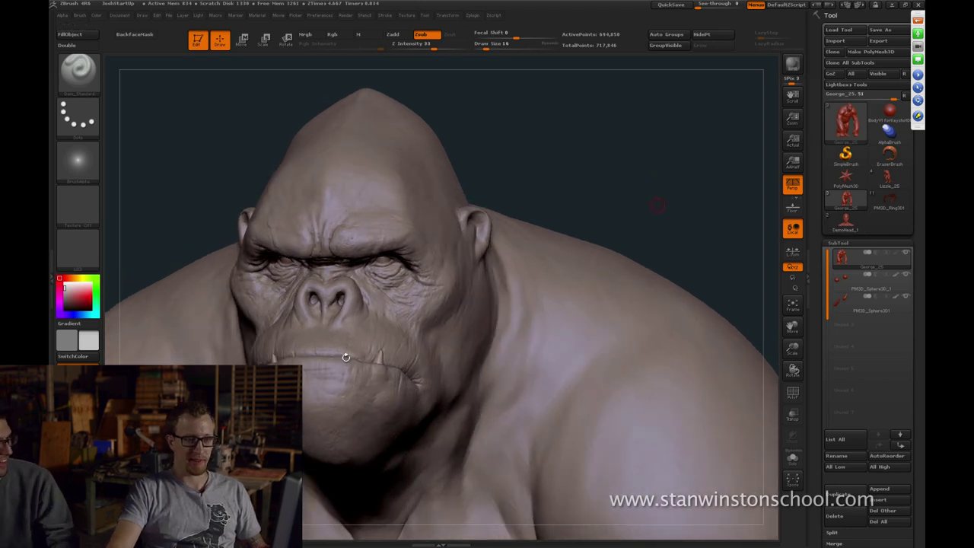
key("f")
Return to the skull-masked bust, select the neck subtool, and dismiss the webinar presenter notice
left_click(889, 199)
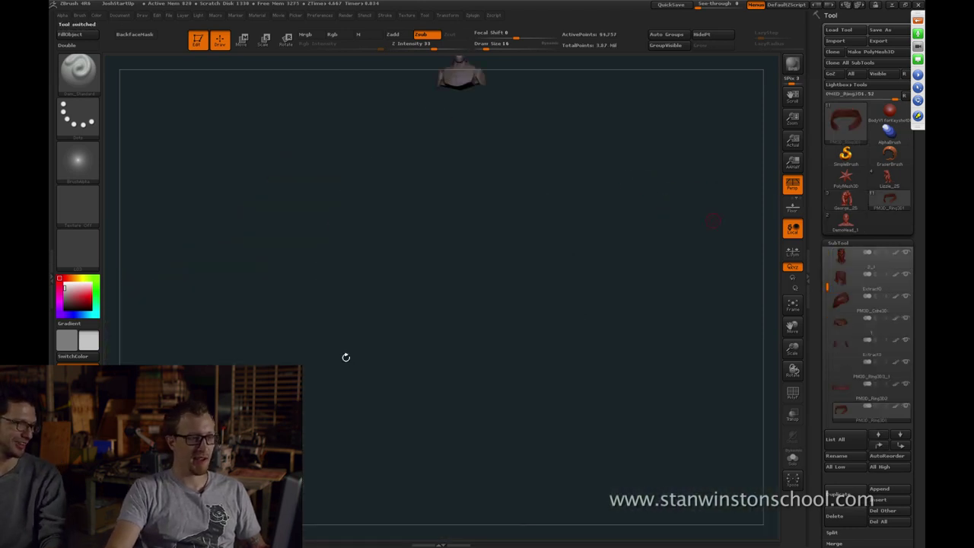
key("f")
key("f")
left_click_drag(346, 357, 396, 361, "alt")
left_click(345, 358, "alt")
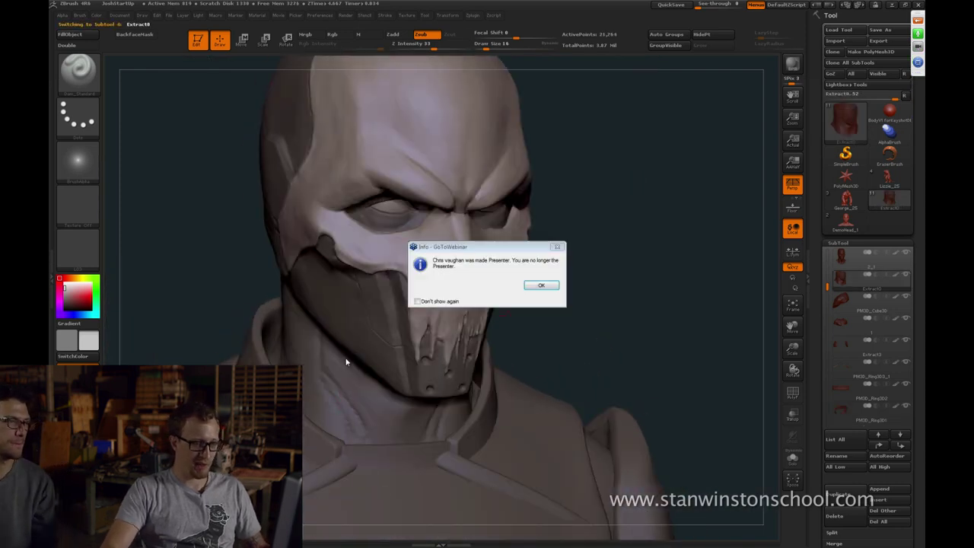
left_click(545, 286)
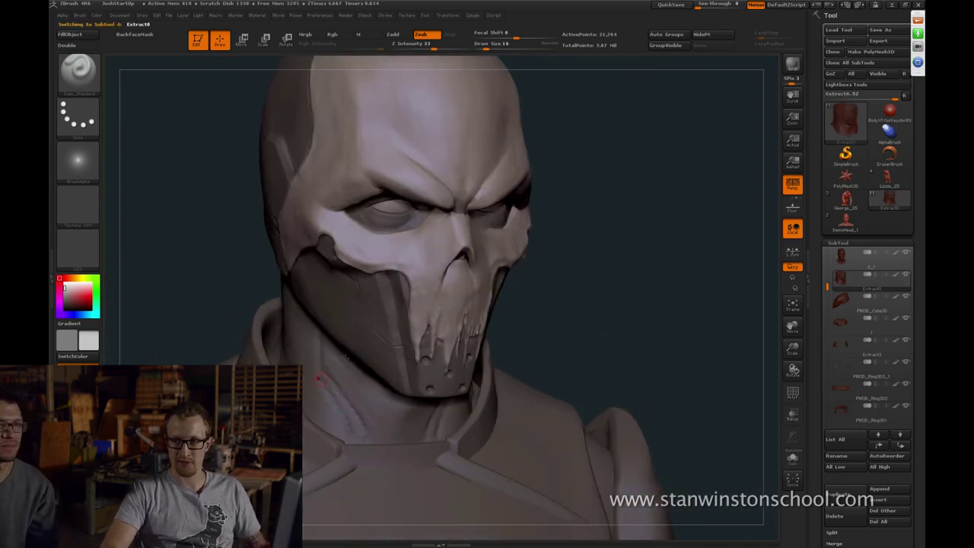
Nudge the neck's shape under the jaw with the Move brush, enlarging its draw size
key("b")
key("m")
key("v")
key("s")
left_click_drag(314, 386, 324, 386)
right_click_drag(346, 357, 324, 357)
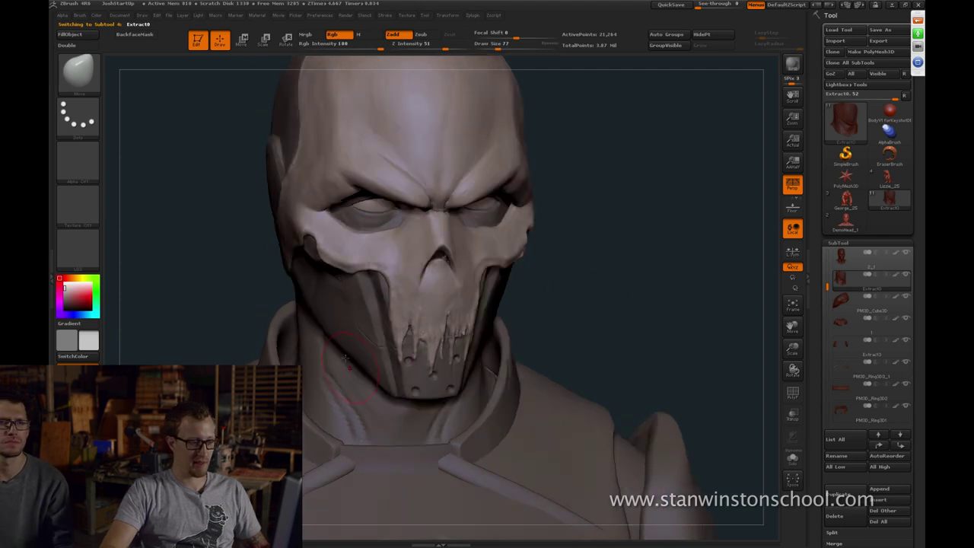
key("s")
left_click_drag(355, 368, 361, 368)
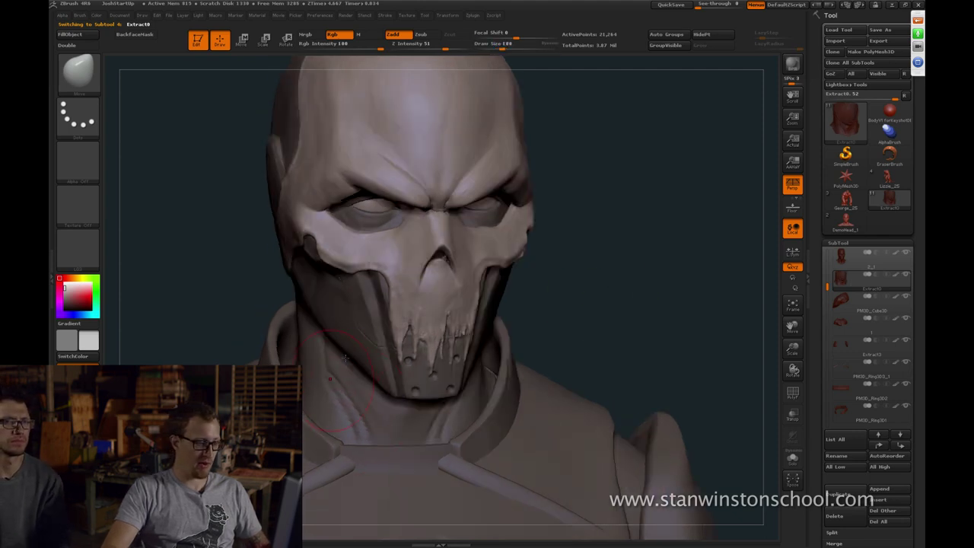
Subdivide the neck subtool and set the Standard brush's draw size to 31
key("ctrl+d")
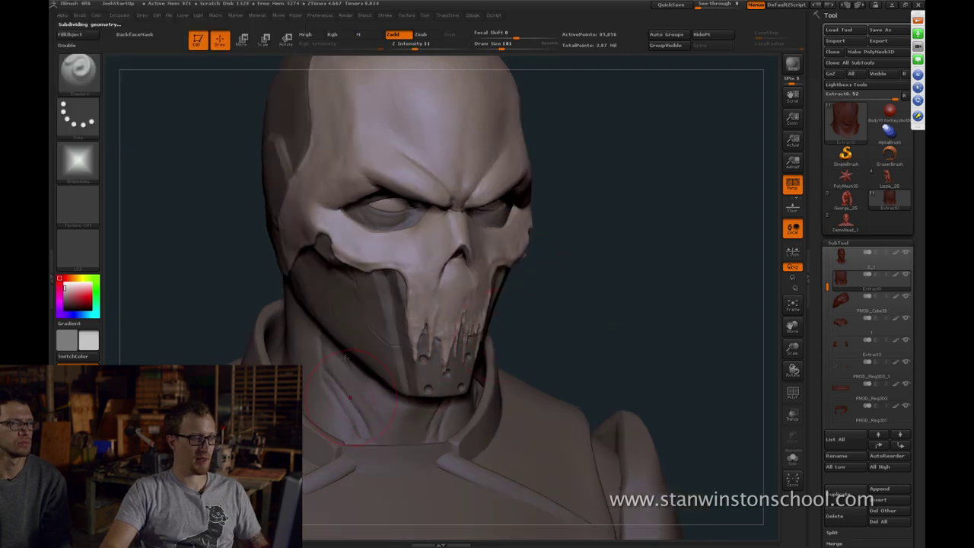
key("s")
left_click_drag(351, 398, 347, 399)
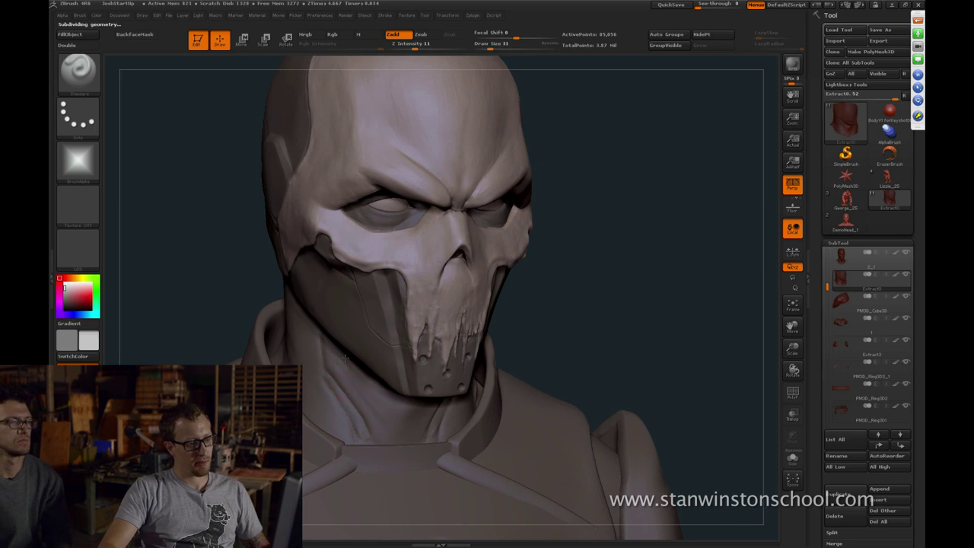
Select the horizontal bar below the collar and compare the collar and chest straps with the reference painting
right_click_drag(345, 357, 444, 389)
left_click(403, 442, "alt")
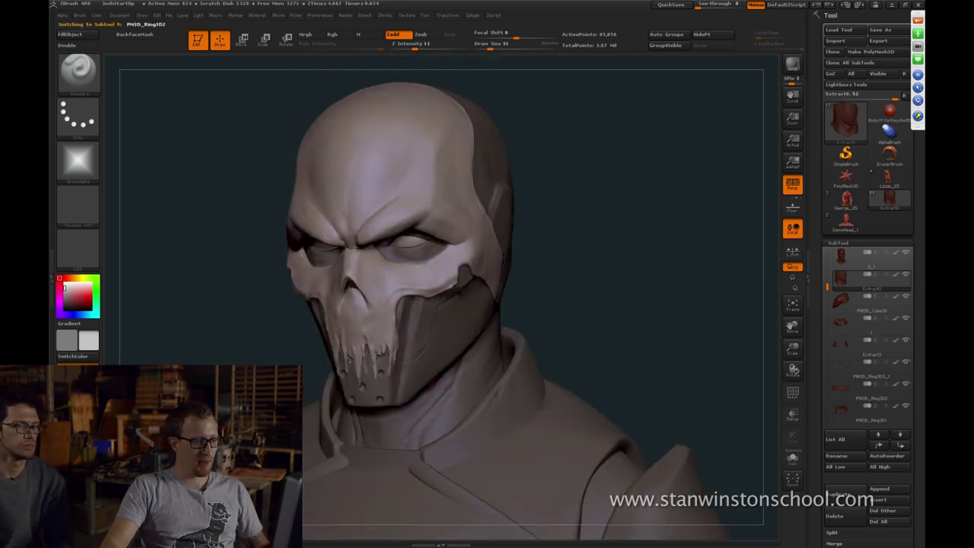
left_click_drag(609, 376, 598, 231, "alt")
key("alt+Tab")
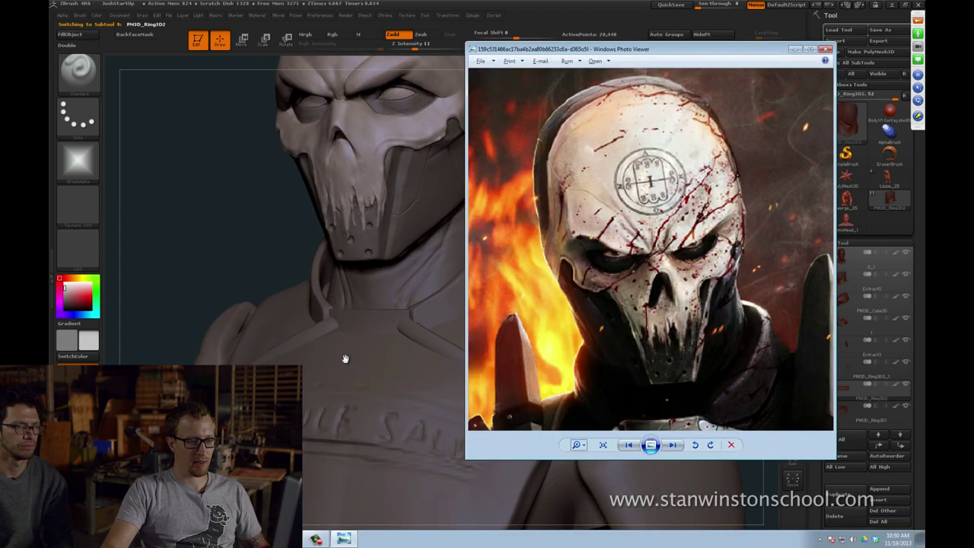
left_click_drag(651, 305, 659, 223)
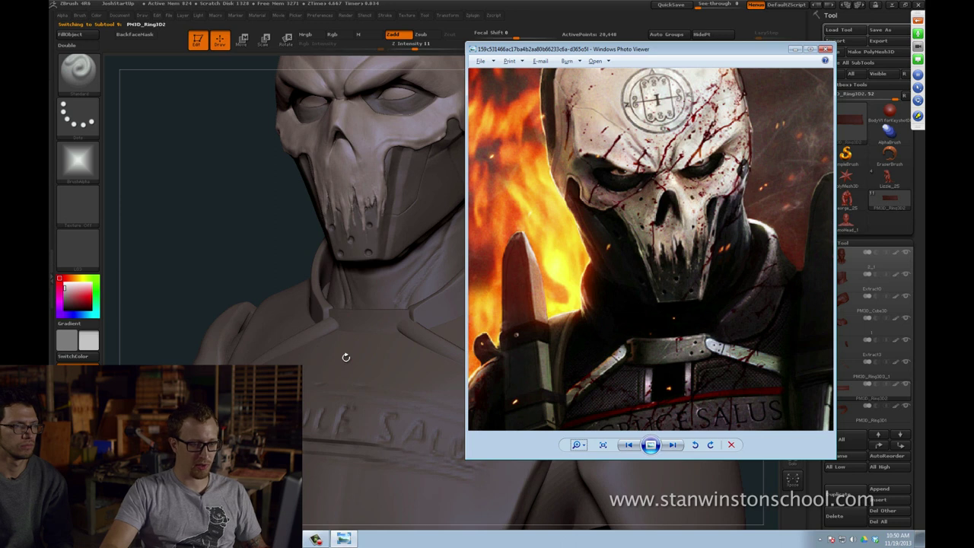
key("alt+Tab")
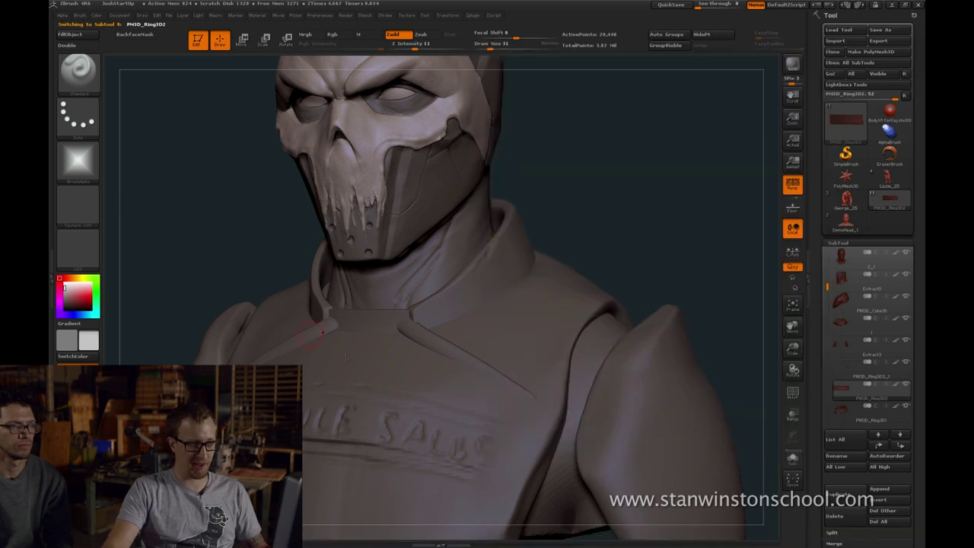
Select the diagonal chest straps and show the two knives in front of the shoulders
left_click(312, 335, "alt")
left_click_drag(678, 267, 775, 343)
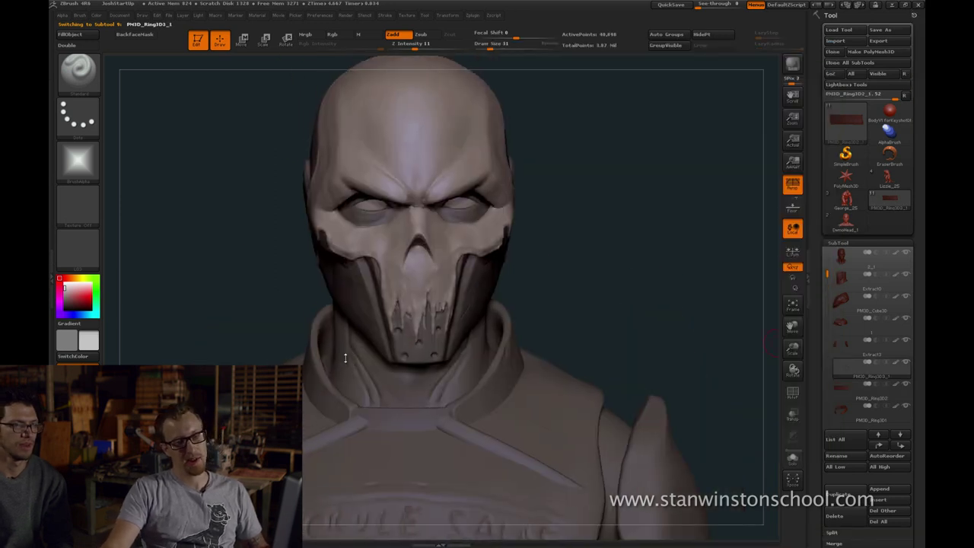
left_click_drag(828, 275, 827, 308)
left_click(906, 384)
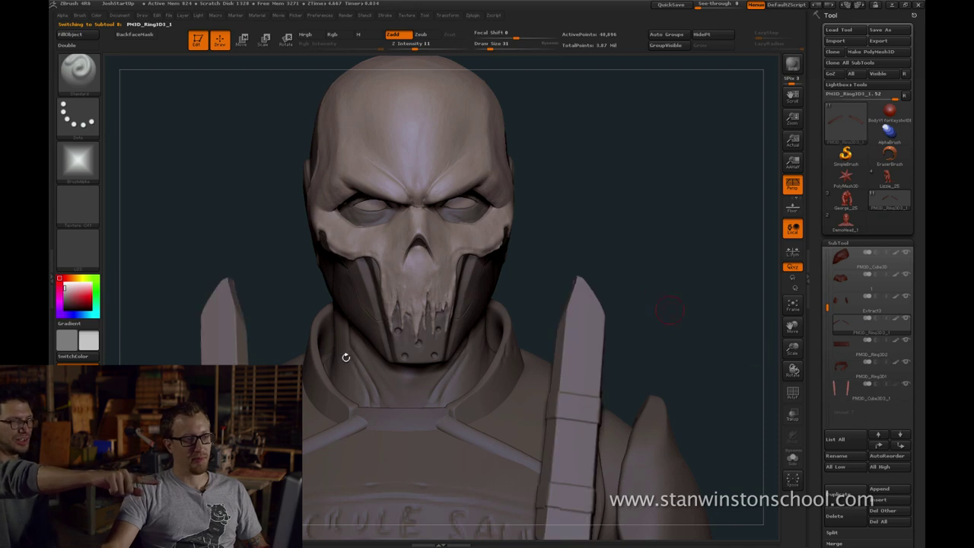
left_click_drag(670, 309, 638, 258, "alt")
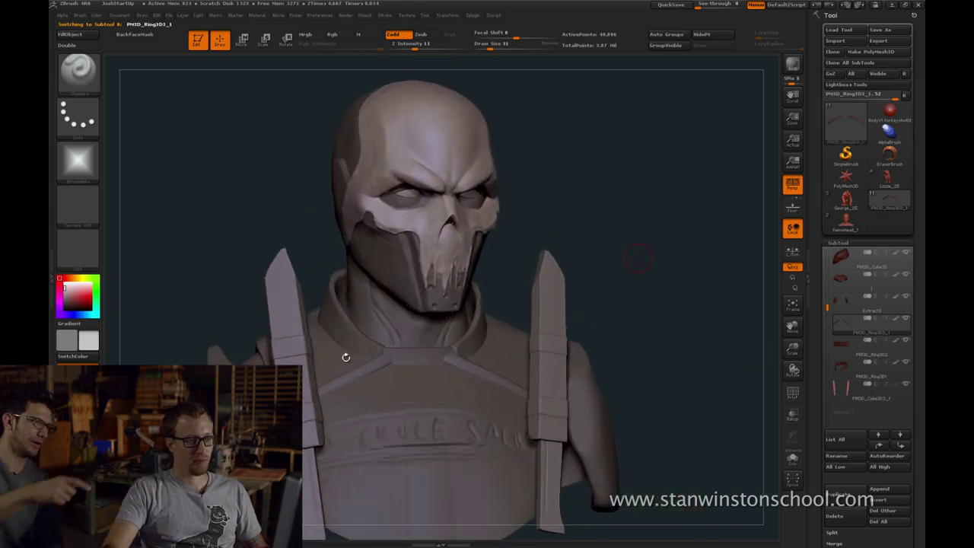
Select the head subtool beneath the skull mask and sample a dark grey paint colour
left_click(411, 193, "alt")
left_click_drag(562, 215, 539, 269, "alt")
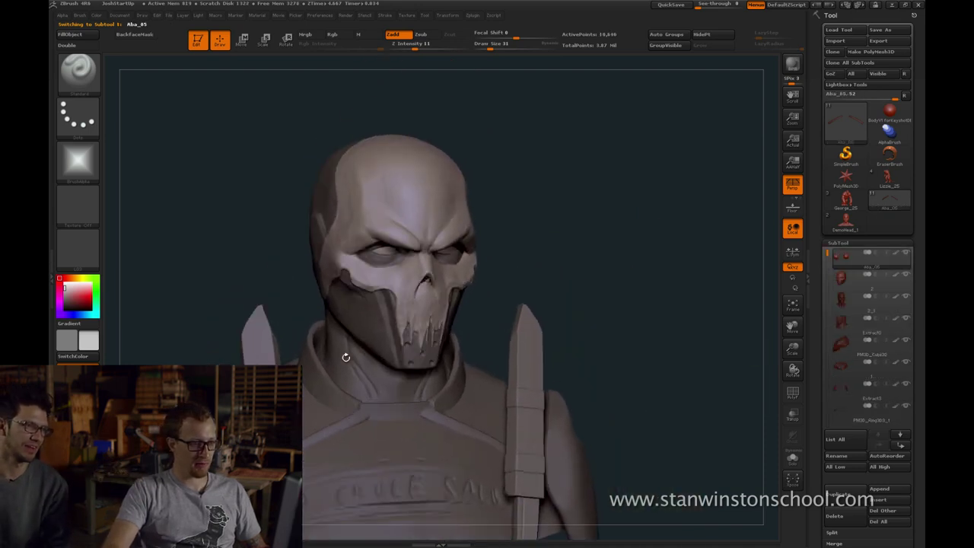
left_click_drag(345, 357, 408, 241, "alt")
left_click(412, 182, "alt")
left_click_drag(625, 178, 556, 314, "alt")
key("c")
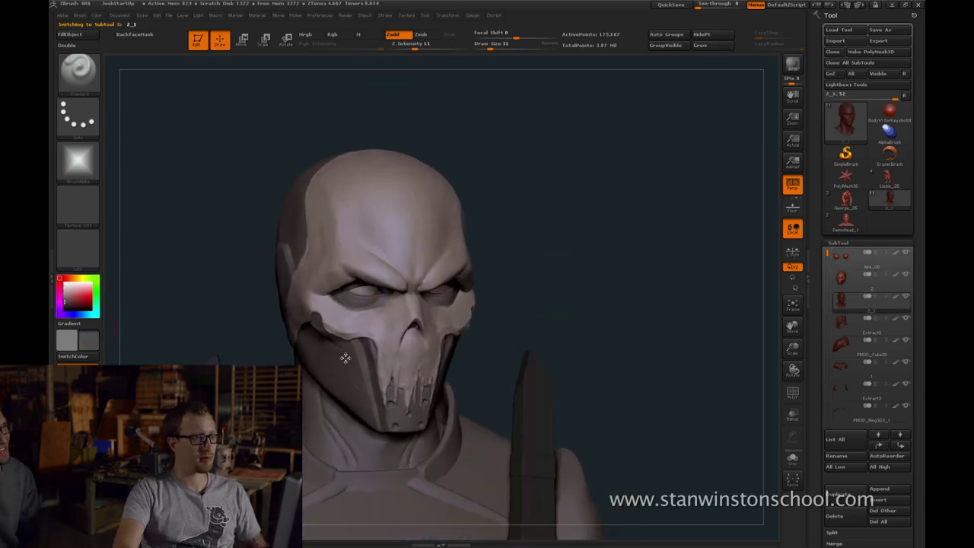
Set the Standard brush to paint colour only, with Zadd off, Rgb on and no alpha
left_click(397, 35)
left_click(338, 35)
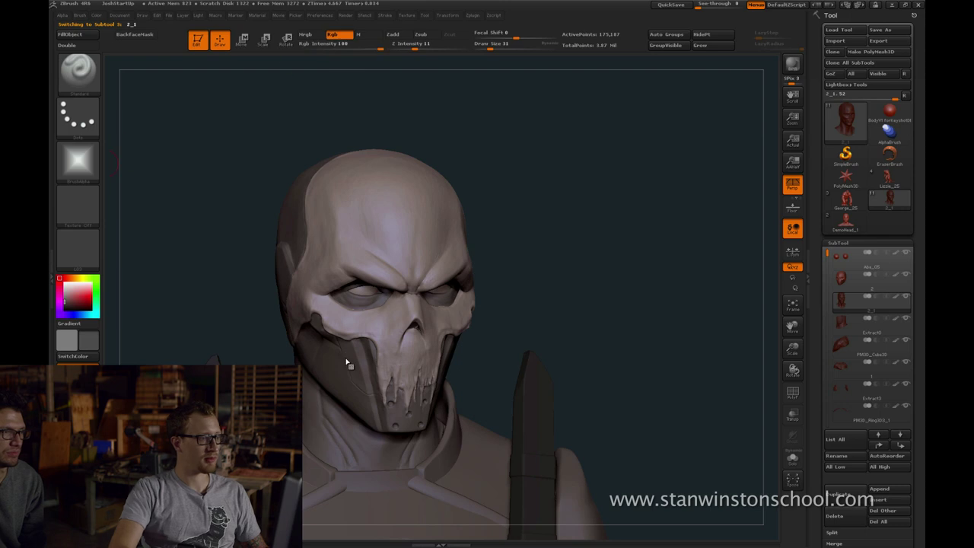
left_click(77, 161)
left_click(133, 168)
Paint the skin around both eyes dark grey (61, 61, 61) inside the mask's eye openings, varying the draw size
key("bracketright")
left_click_drag(373, 299, 346, 296)
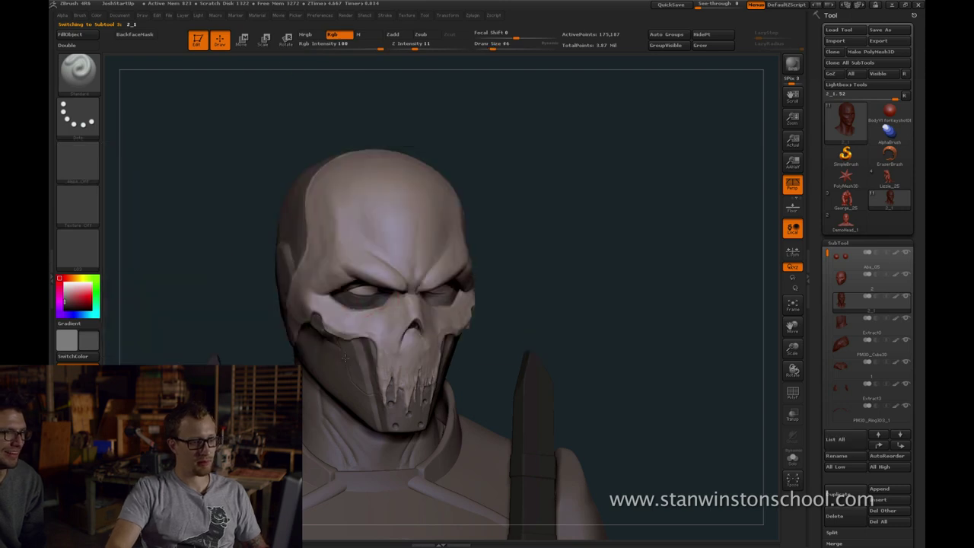
mouse_move(345, 358)
right_mouse_down()
mouse_move(319, 358)
mouse_move(346, 357)
right_mouse_up()
left_click_drag(346, 357, 346, 358)
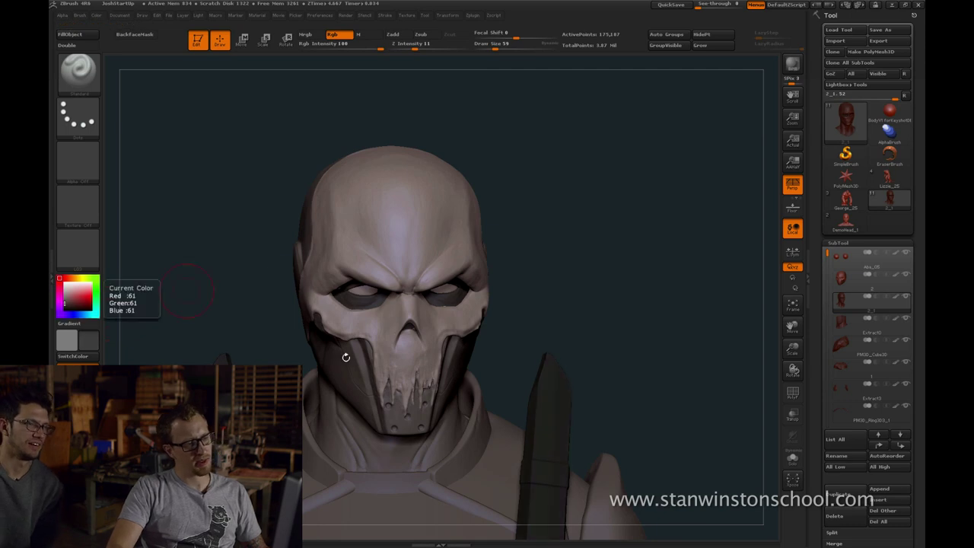
key("bracketright")
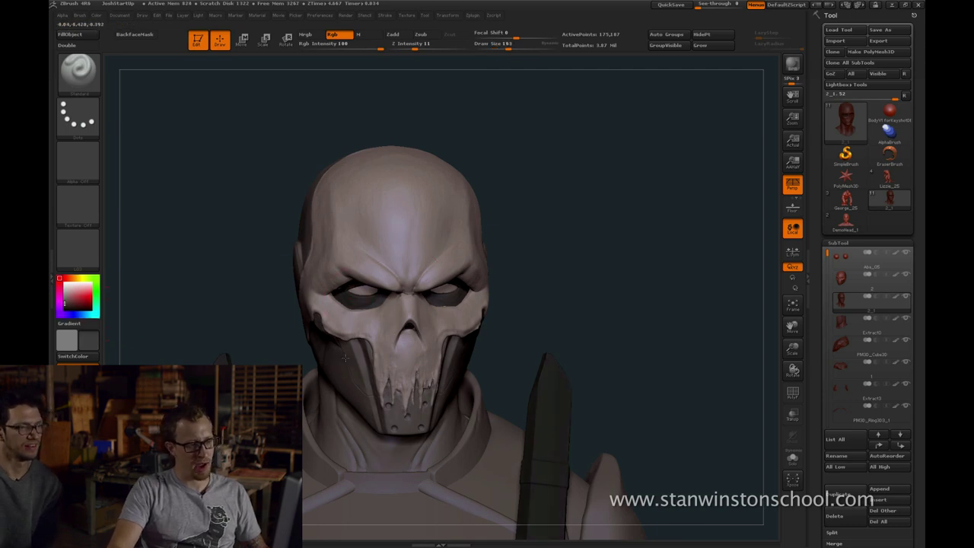
left_click_drag(525, 286, 579, 291)
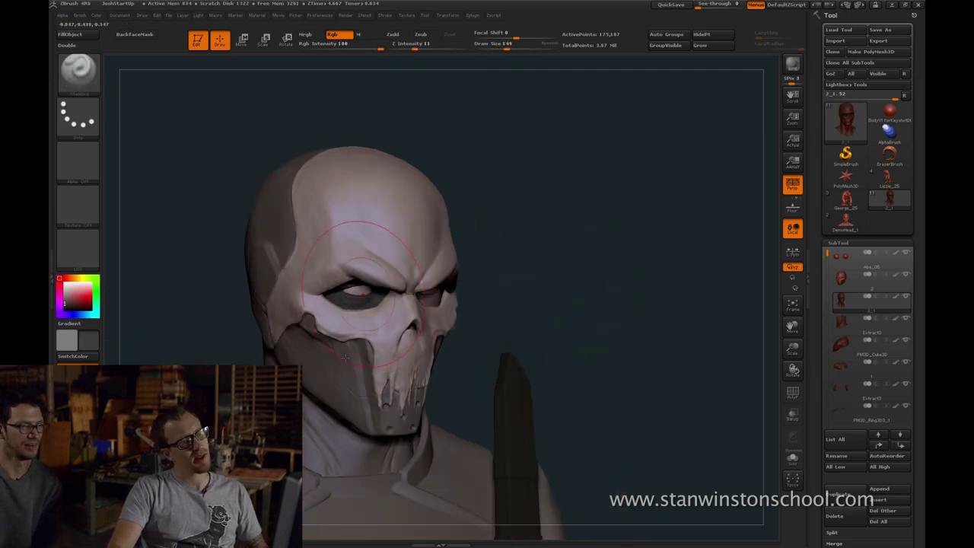
left_click_drag(491, 282, 462, 296)
key("bracketleft")
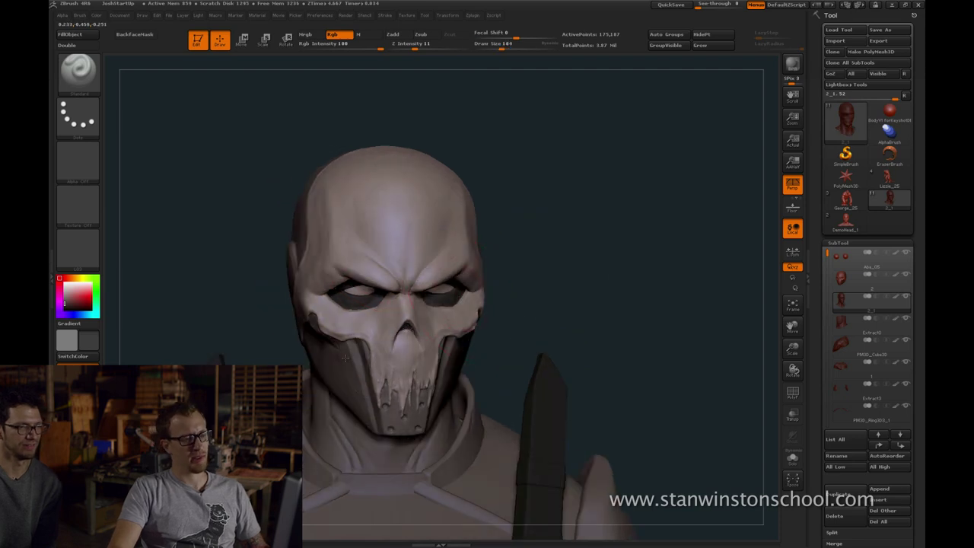
Select the knives subtool, fill it with the light grey colour and hide it
key("f")
left_click_drag(668, 295, 669, 251, "alt")
left_click(531, 314, "alt")
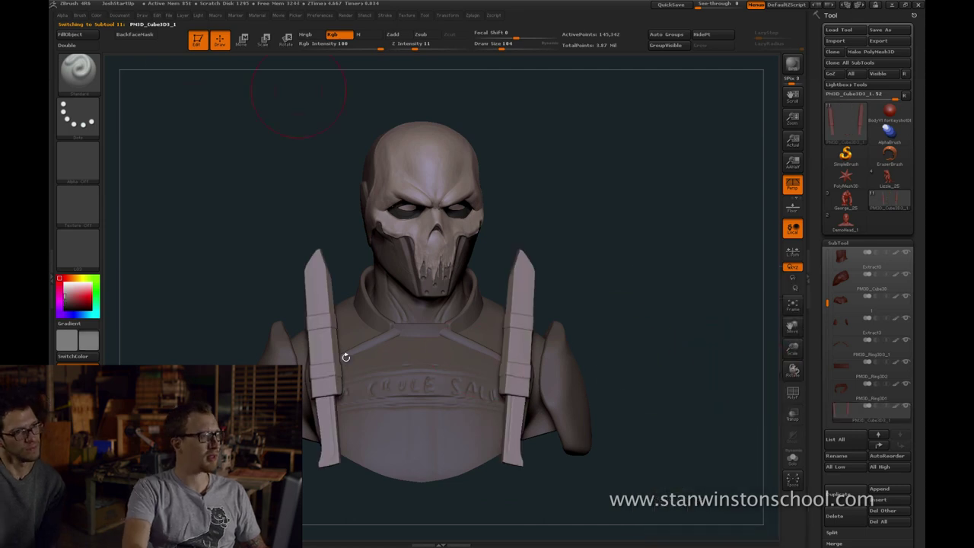
left_click(97, 15)
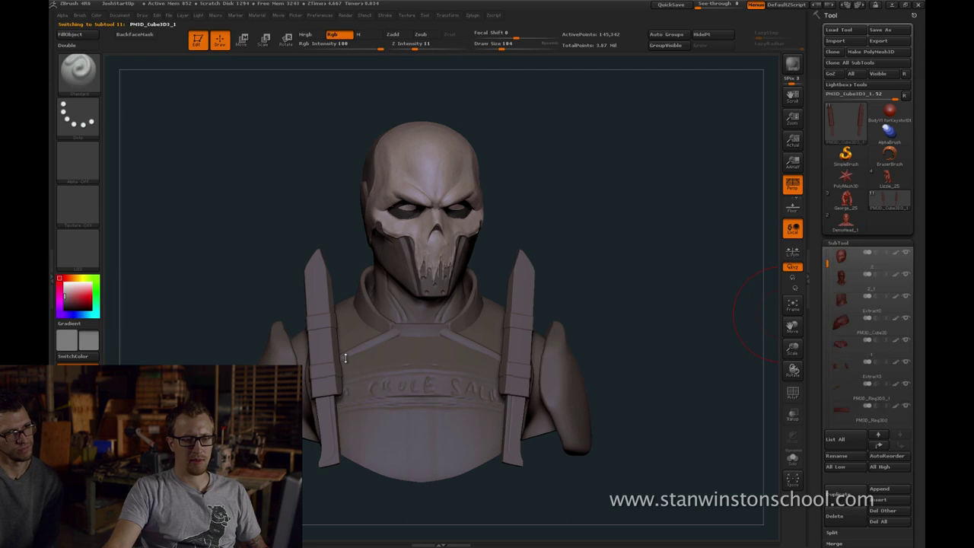
left_click_drag(827, 263, 828, 306)
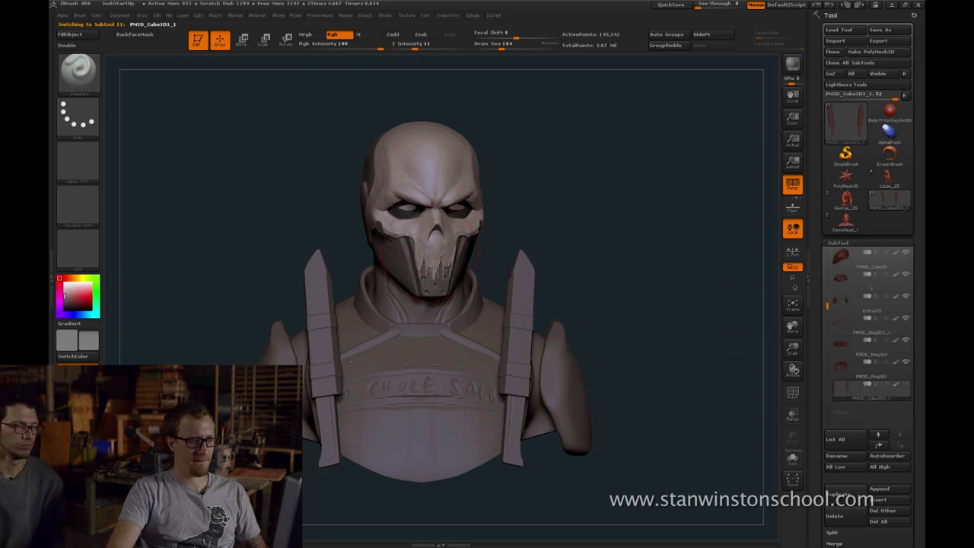
Select the skull mask subtool, set the draw size to 71 and check the reference painting
left_click(431, 251, "alt")
key("s")
mouse_move(655, 222)
left_mouse_down()
mouse_move(594, 226)
mouse_move(587, 246)
left_mouse_up()
key("s")
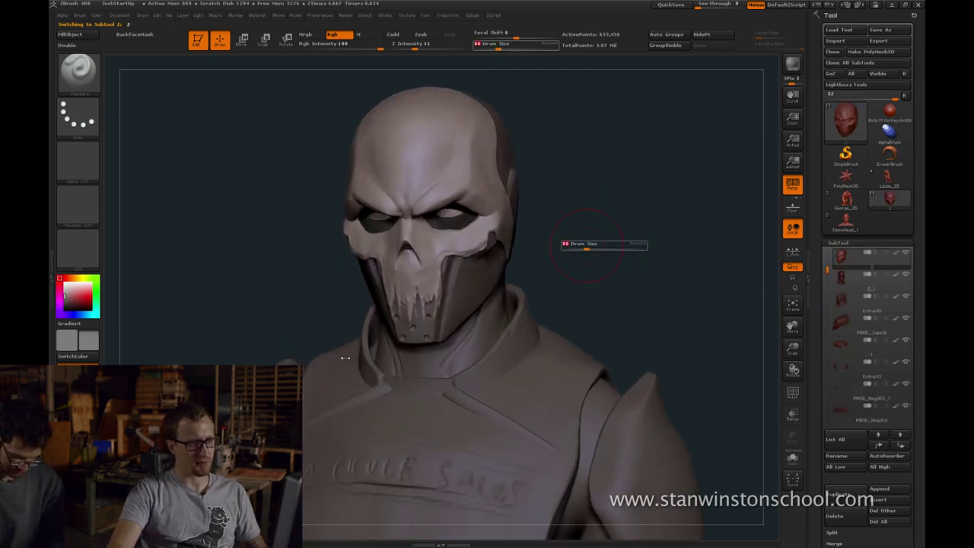
key("alt+Tab")
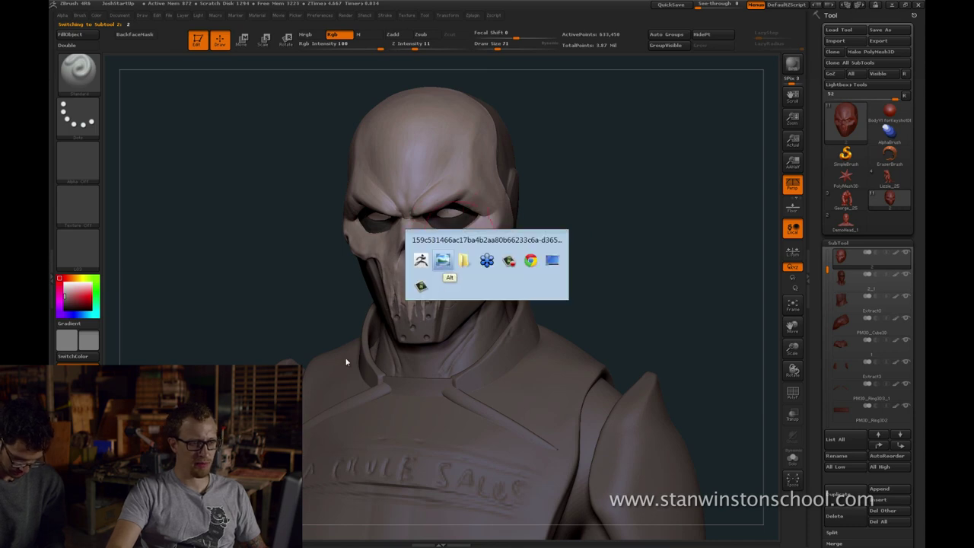
key("alt+Tab")
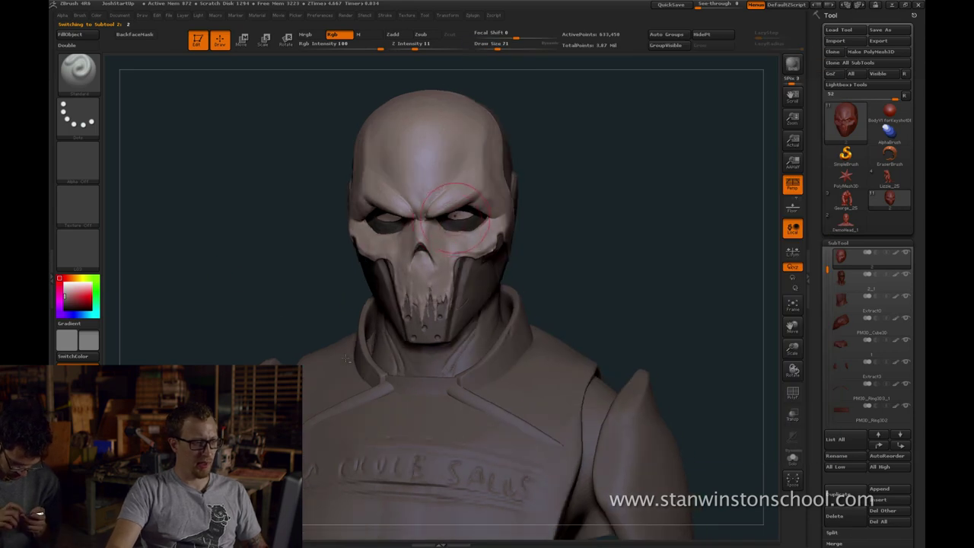
Try to subdivide the skull mask into a finer mesh and switch back to the Standard brush
right_click_drag(455, 216, 402, 338, "alt")
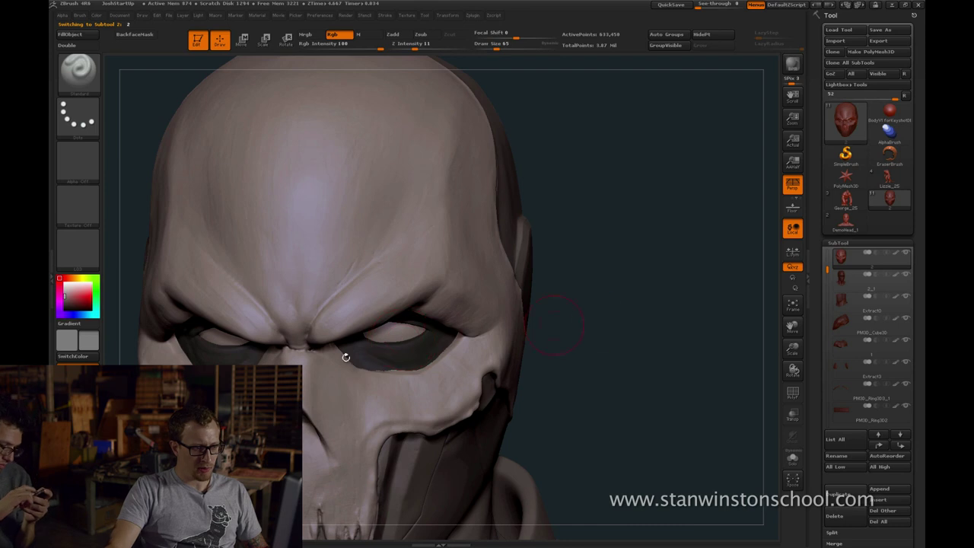
left_click_drag(557, 325, 620, 291)
key("ctrl+d")
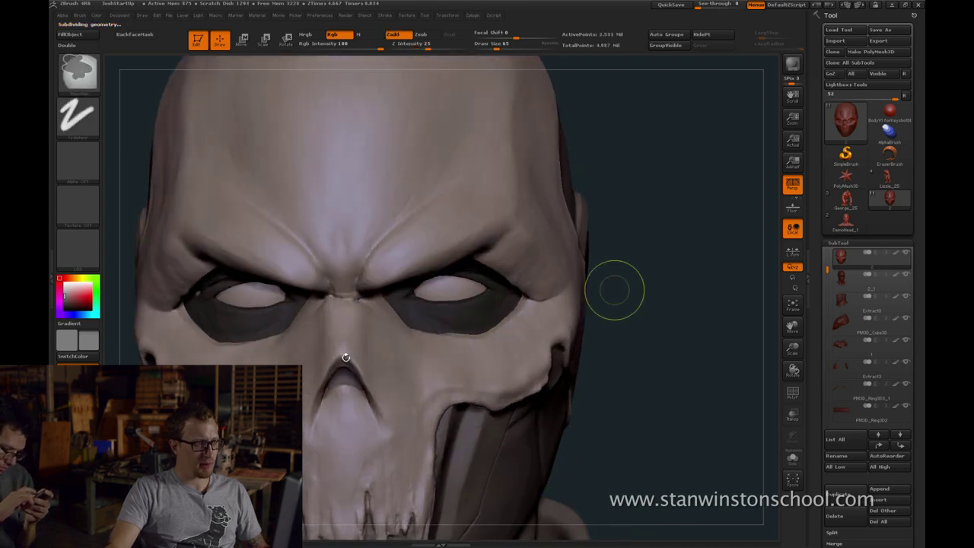
key("b")
key("s")
key("t")
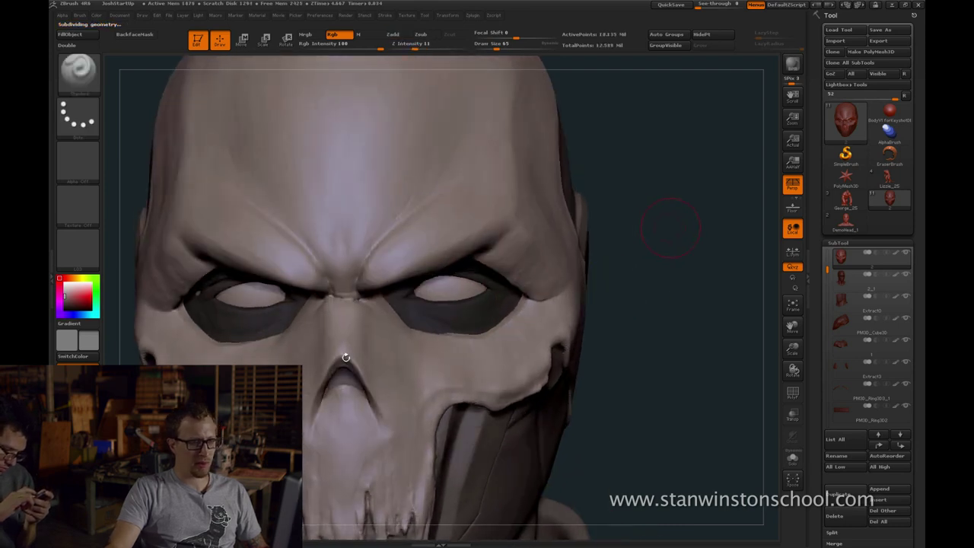
mouse_move(685, 260)
left_mouse_down()
mouse_move(620, 263)
mouse_move(682, 270)
left_mouse_up()
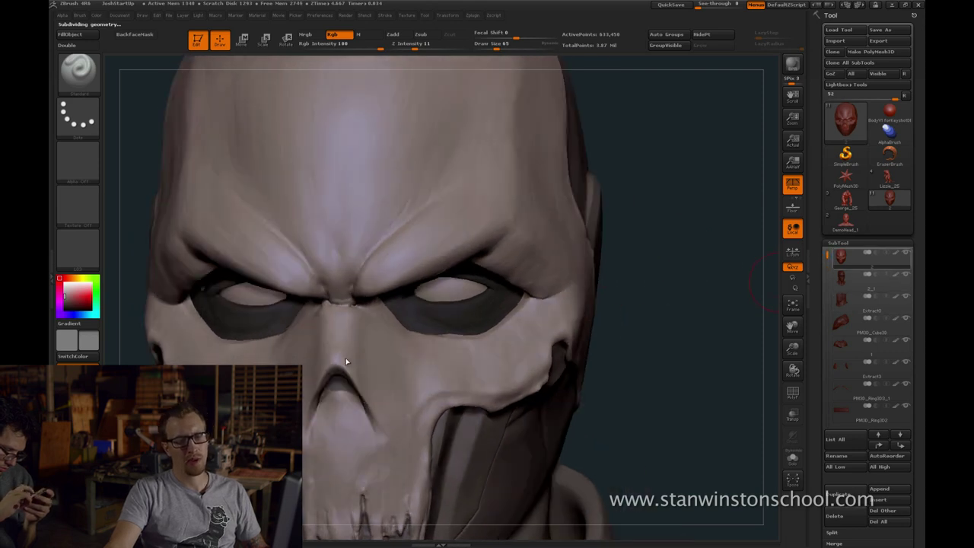
Select the eyeballs subtool and subdivide it twice
left_click_drag(827, 256, 827, 250)
left_click(872, 259)
right_click_drag(451, 267, 452, 286, "ctrl")
key("ctrl+d")
key("ctrl+d")
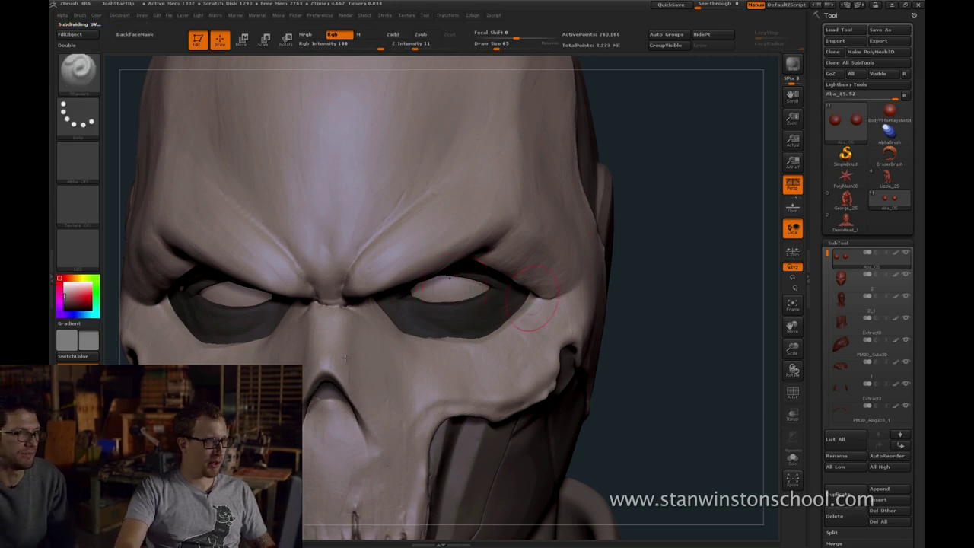
Reduce the draw size to 35 and choose a near-black paint colour for the eyes
key("bracketleft")
key("bracketleft")
key("bracketleft")
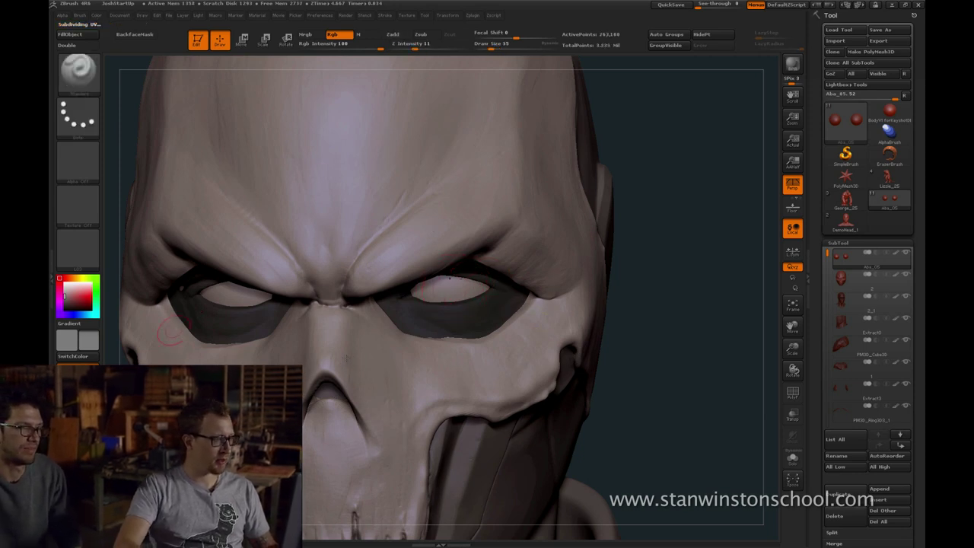
left_click_drag(69, 305, 65, 307)
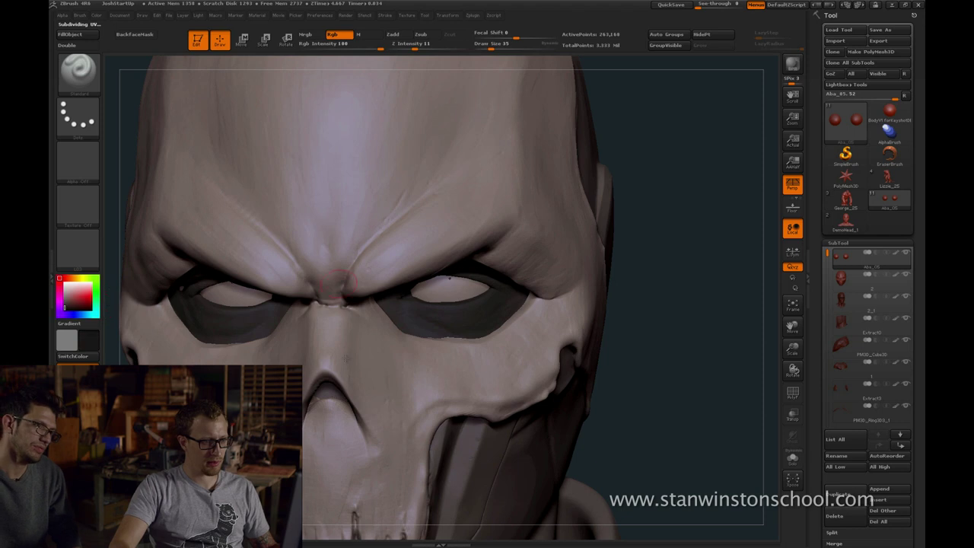
Try painting a dark spot on the eyeball, checking it from another angle, and undo it
left_click_drag(453, 283, 455, 286)
left_click_drag(655, 259, 655, 206, "alt")
mouse_move(655, 251)
left_mouse_down()
mouse_move(609, 255)
mouse_move(653, 257)
mouse_move(633, 265)
mouse_move(609, 264)
left_mouse_up()
key("ctrl+z")
Frame the masked face and compare its eyes with the reference painting
key("f")
key("f")
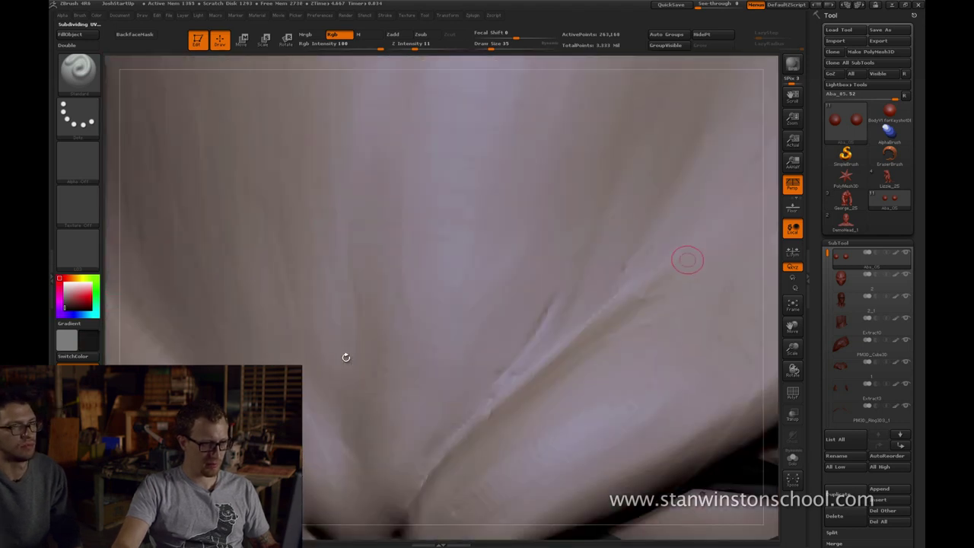
left_click_drag(685, 234, 687, 314, "alt")
left_click_drag(345, 358, 344, 357)
key("alt+Tab")
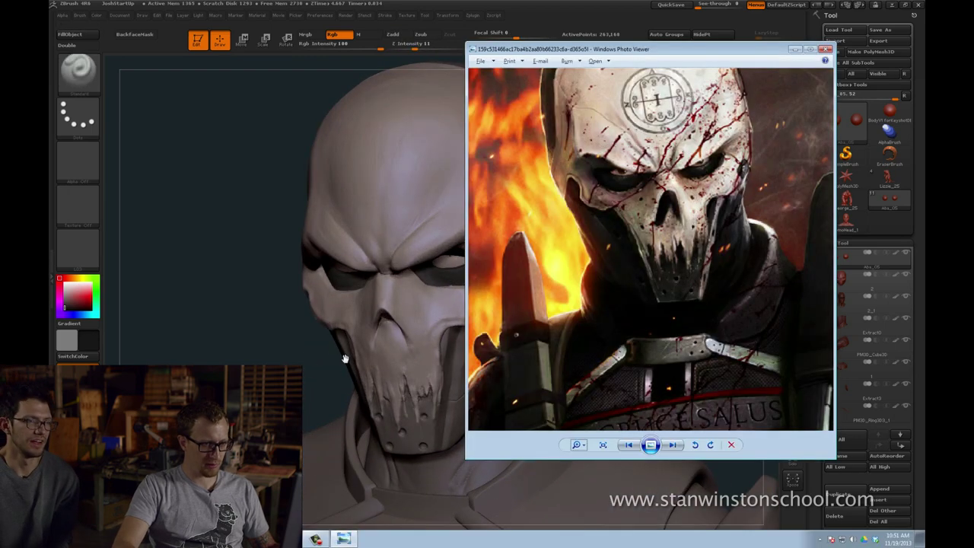
key("alt+Tab")
left_click_drag(609, 272, 566, 272)
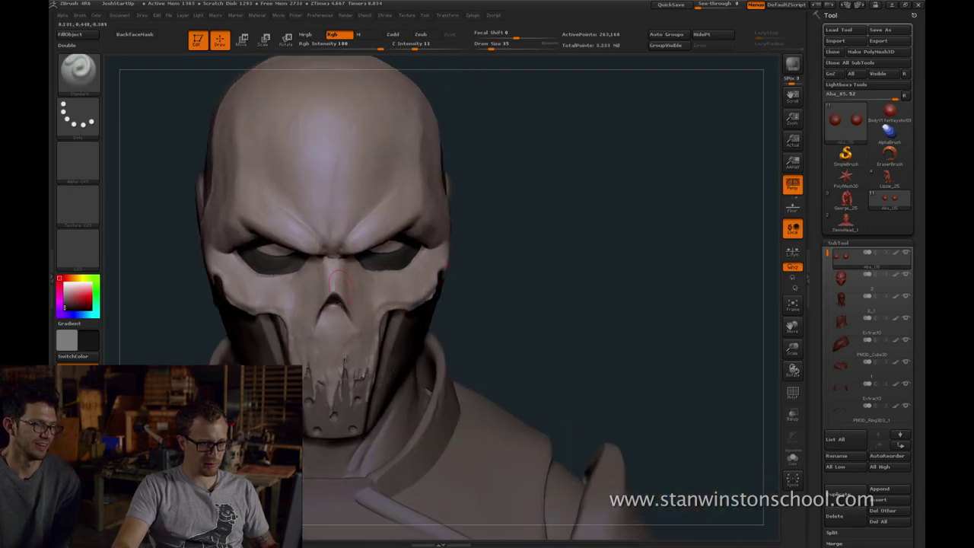
Orient the head to the painting's three-quarter pose and compare the empty eyes with the reference
key("alt+Tab")
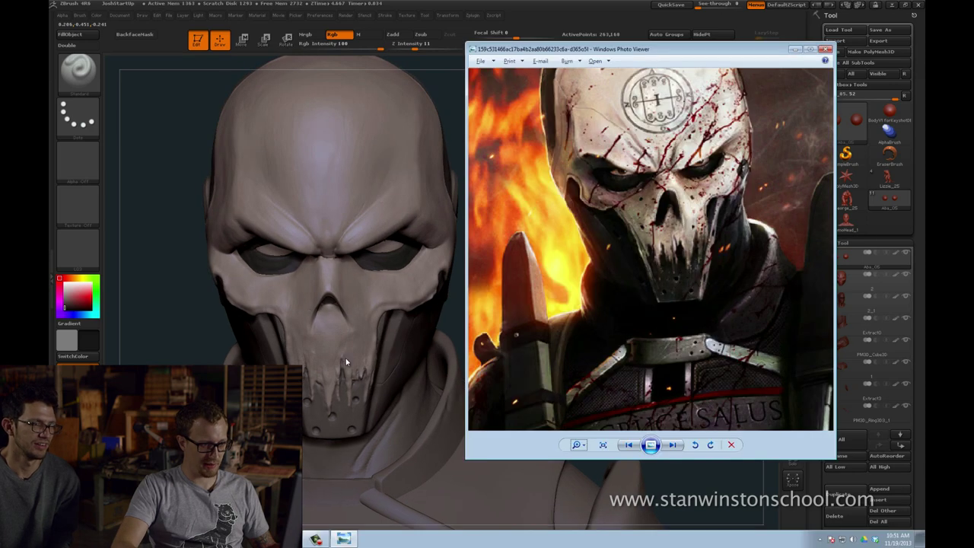
key("alt+Tab")
mouse_move(174, 342)
left_mouse_down()
mouse_move(149, 342)
mouse_move(162, 343)
left_mouse_up()
key("alt+Tab")
key("alt+Tab")
key("alt+Tab")
key("alt+Tab")
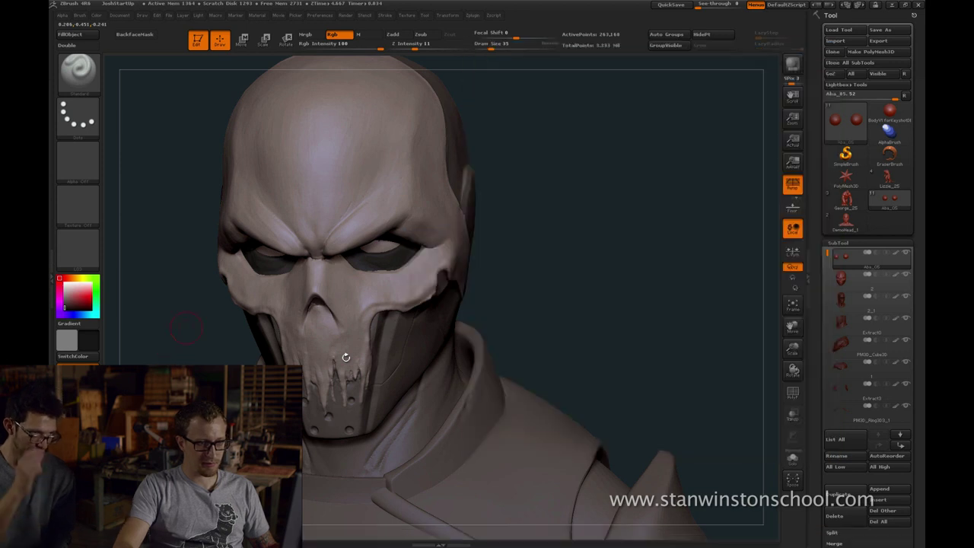
key("alt+Tab")
key("alt+Tab")
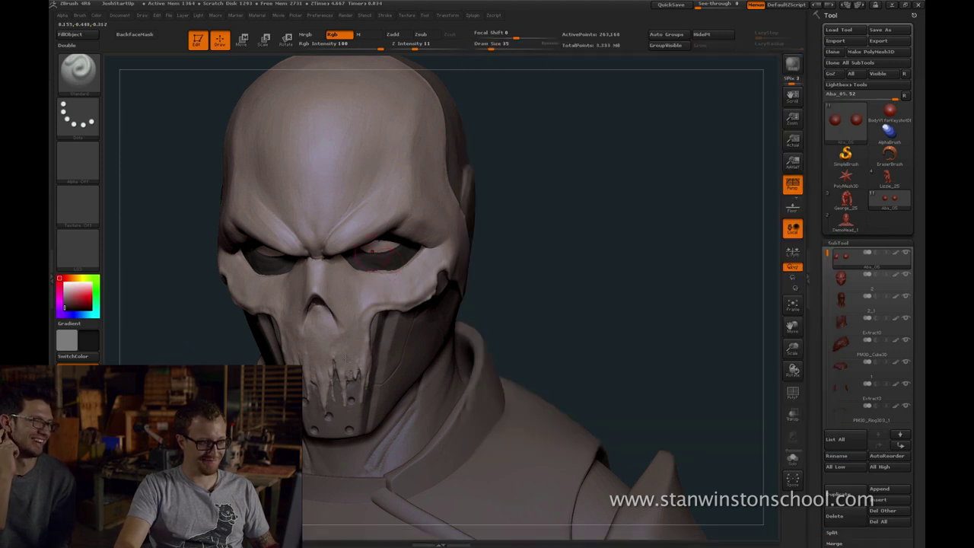
Reduce the draw size to 17, try painting dark pupils on the eyeballs, and undo them
key("s")
left_click_drag(373, 250, 369, 250)
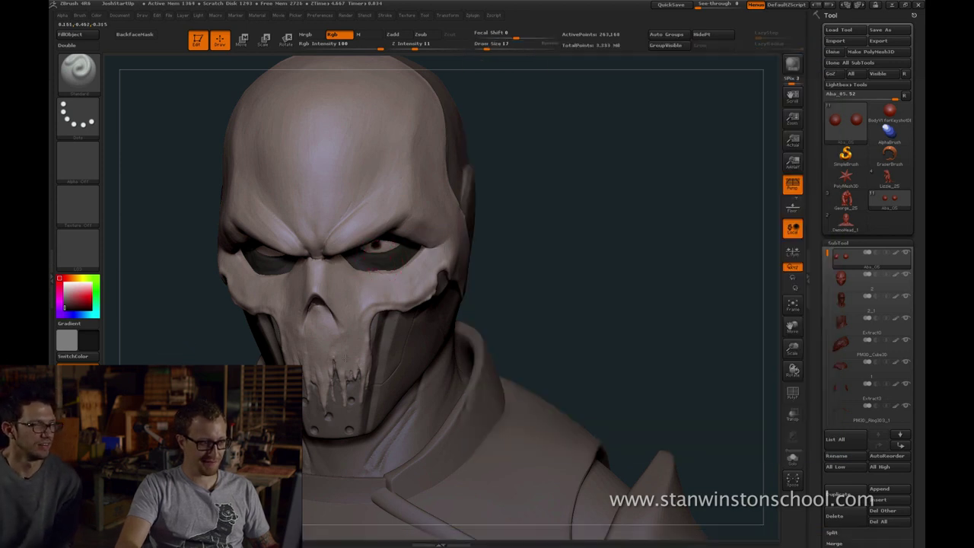
key("alt+Tab")
key("alt+Tab")
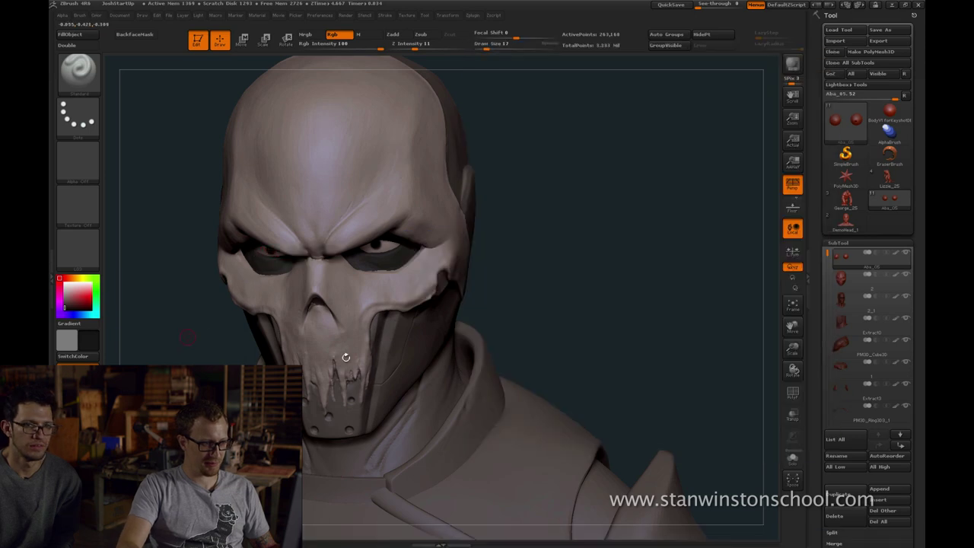
left_click_drag(261, 251, 278, 247)
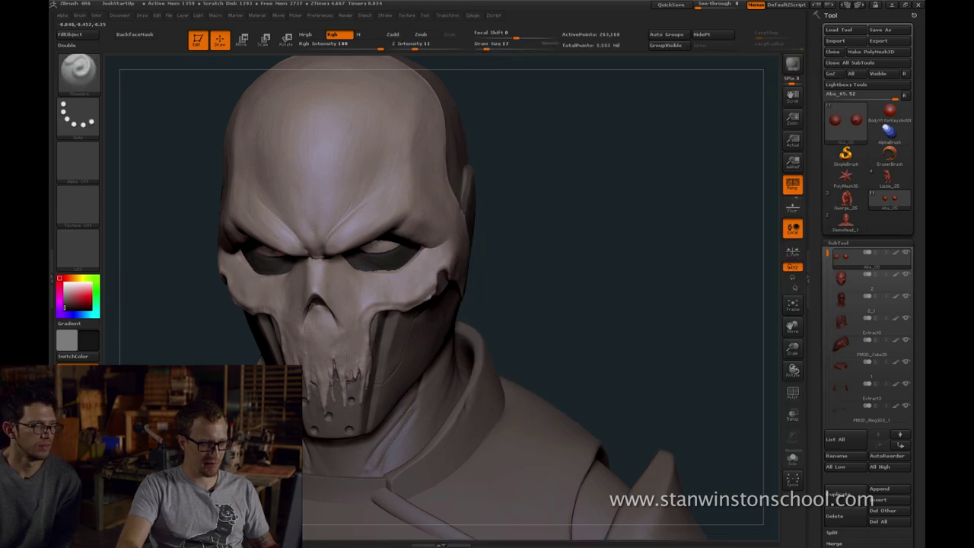
key("ctrl+z")
Set the draw size to 13 and paint a small dark pupil on the character's right eyeball, checking it with transparency
key("alt+Tab")
key("alt+Tab")
key("s")
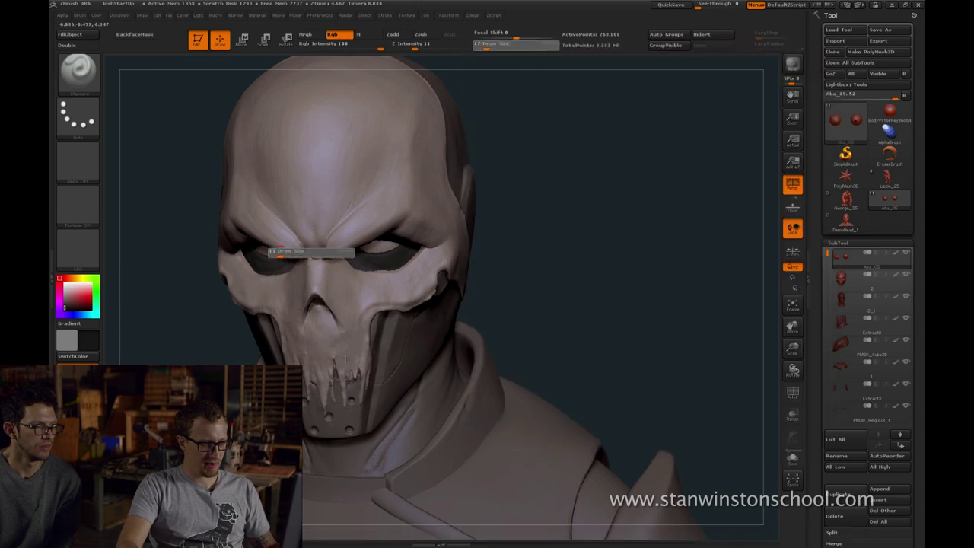
left_click_drag(282, 253, 280, 253)
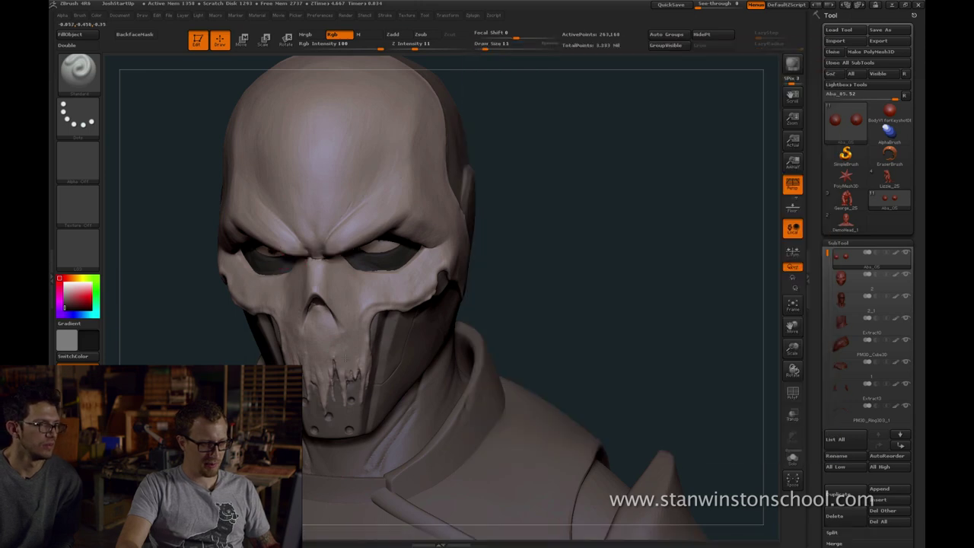
key("shift+t")
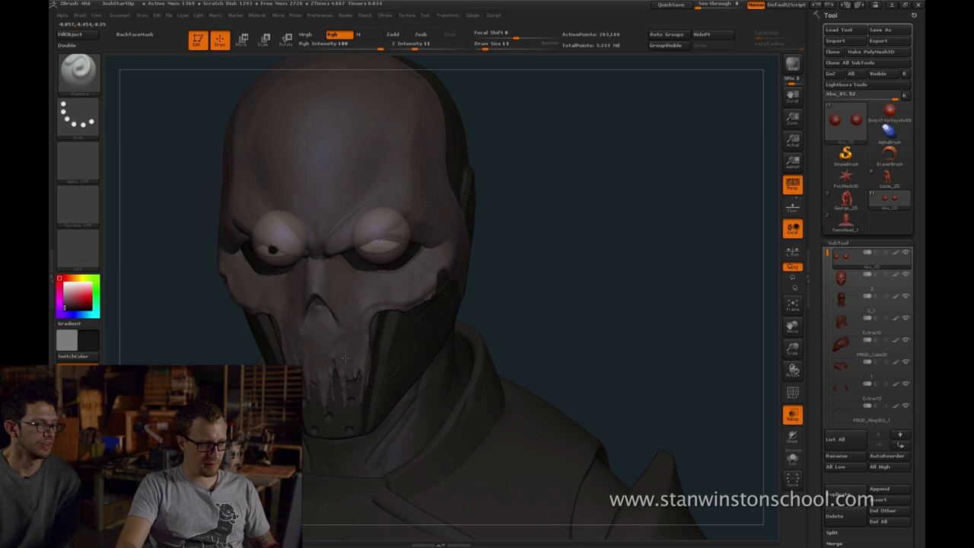
key("shift+t")
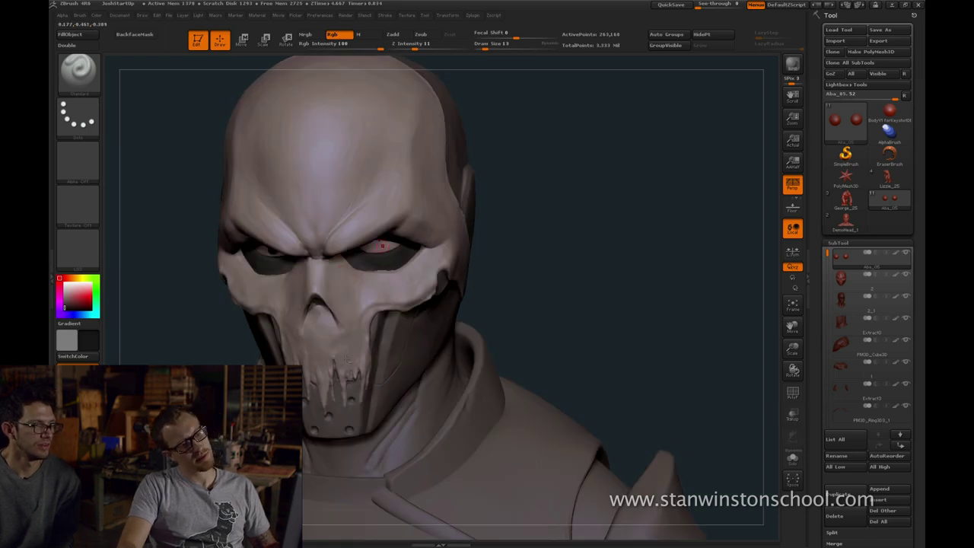
Paint a matching pupil on the character's left eyeball, checking its placement with transparency and against the reference painting
key("shift+t")
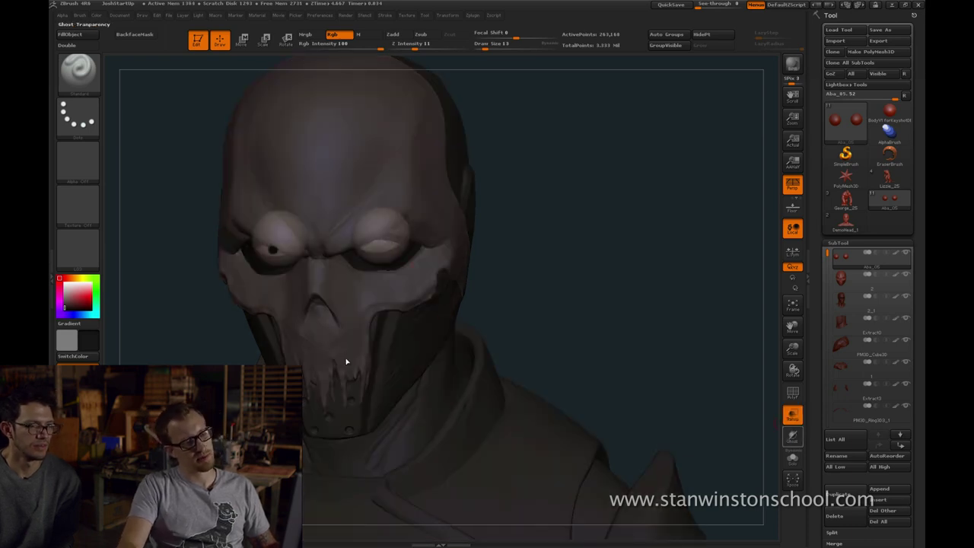
key("shift+t")
key("shift+t")
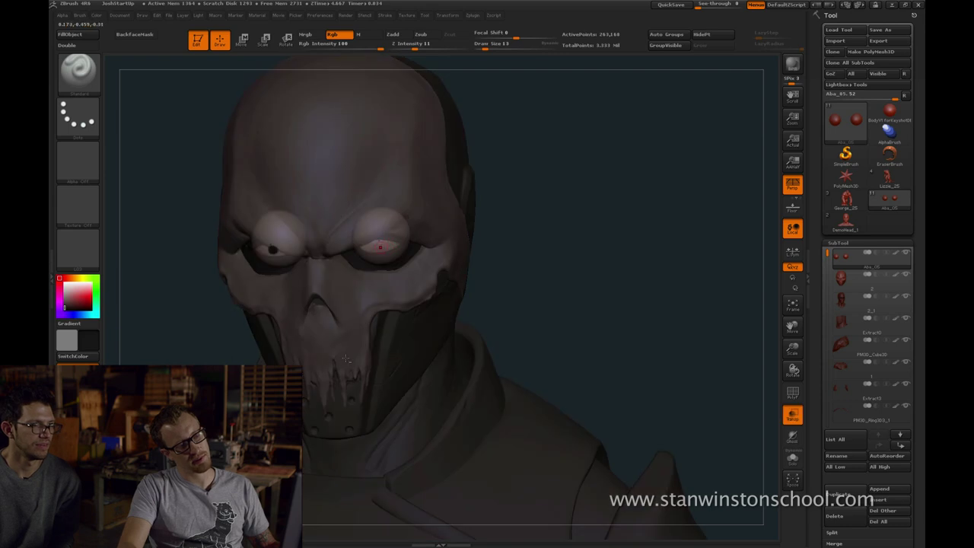
key("shift+t")
key("shift+s")
key("shift+s")
key("alt+Tab")
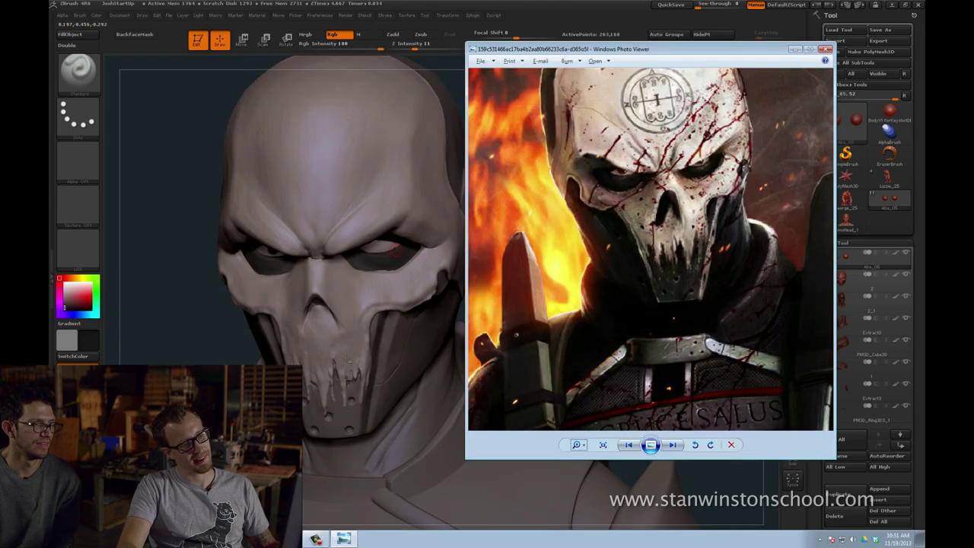
key("alt+Tab")
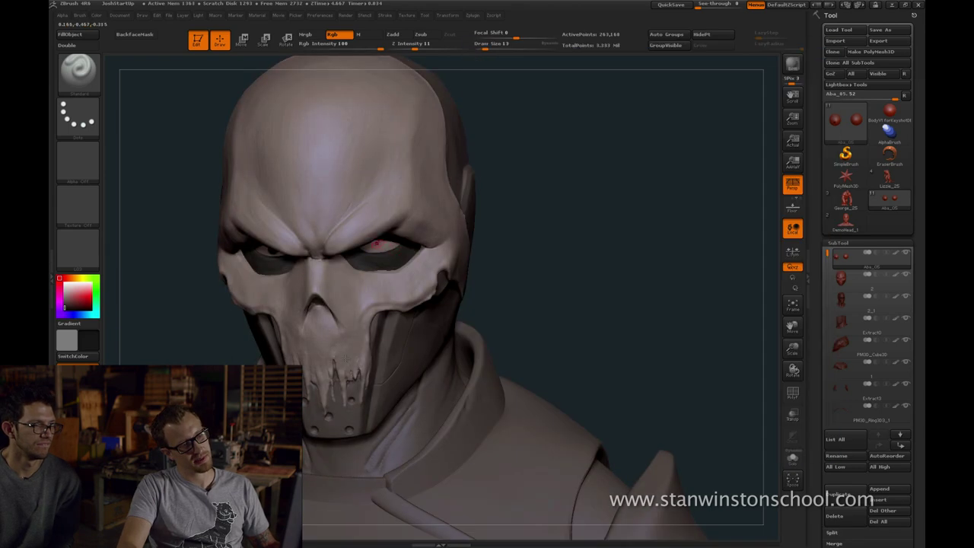
key("shift+t")
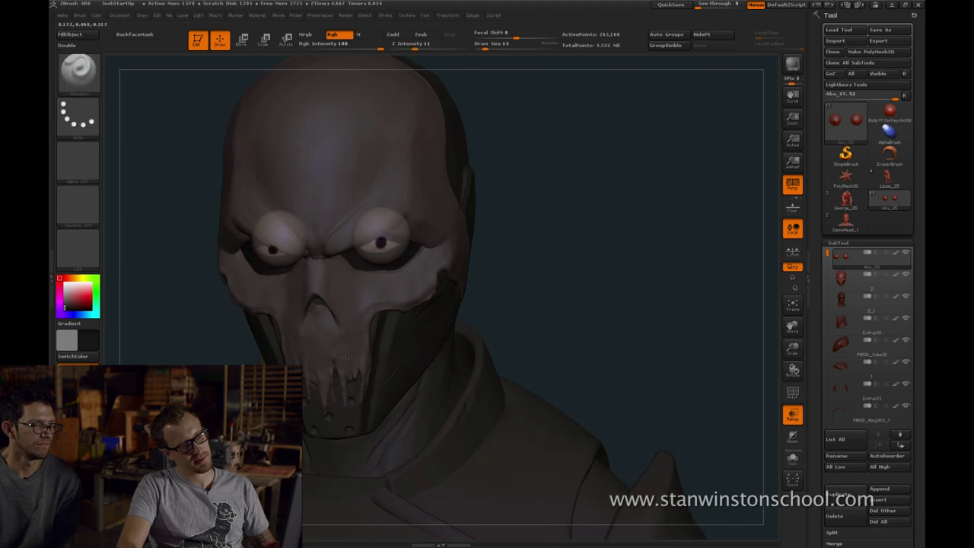
key("shift+t")
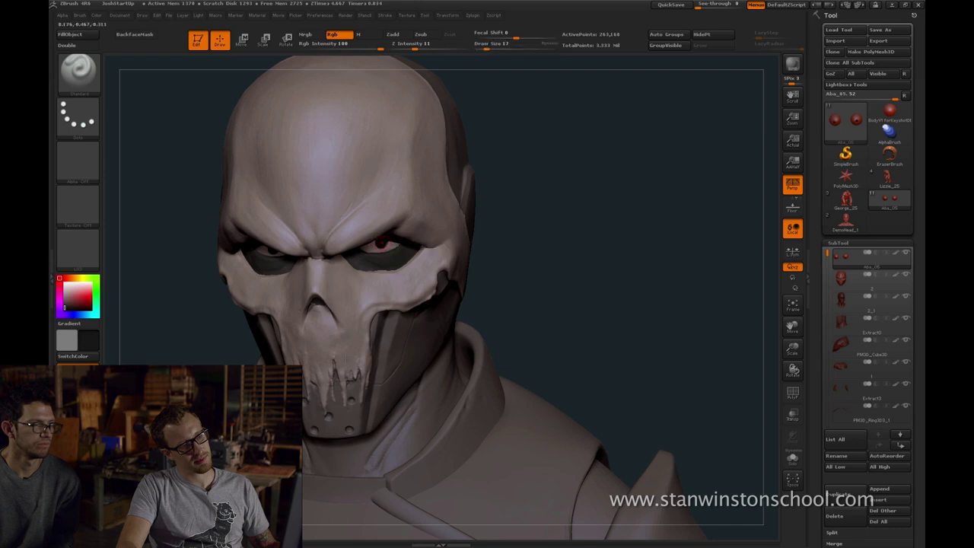
Mask the character's left eyeball and align a Rotate transpose line through the unmasked one from below and from the side
right_click_drag(346, 358, 346, 358)
left_click_drag(344, 357, 345, 358)
key("alt+shift+s")
key("r")
key("alt+shift+s")
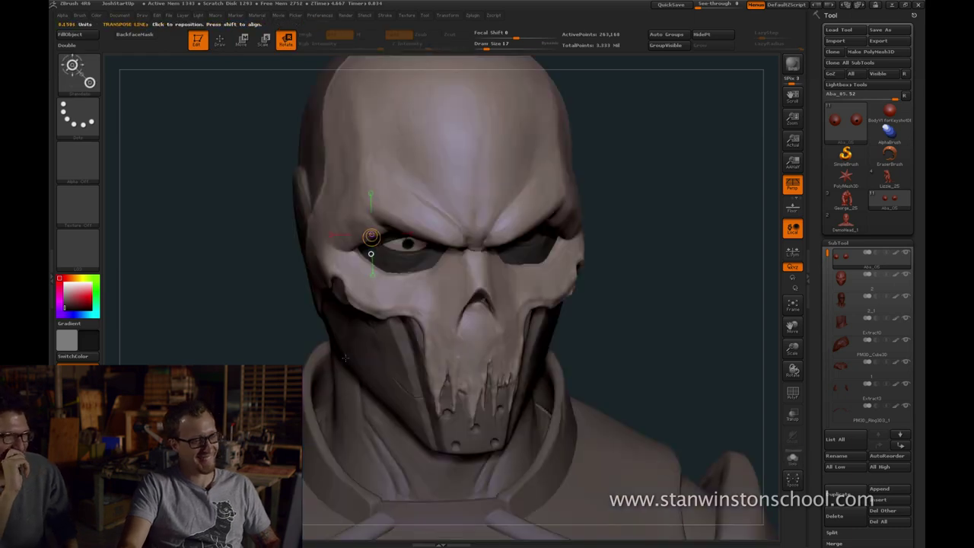
left_click_drag(371, 236, 372, 238)
left_click_drag(346, 357, 346, 358)
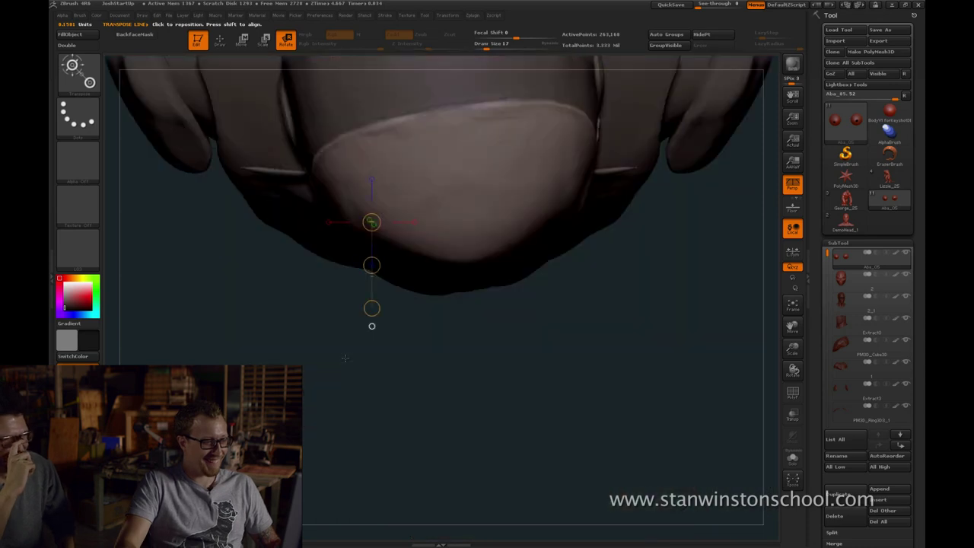
left_click_drag(372, 265, 391, 265)
left_click_drag(346, 358, 345, 358)
left_click_drag(392, 266, 401, 267)
left_click_drag(346, 358, 345, 358)
left_click_drag(487, 262, 486, 268)
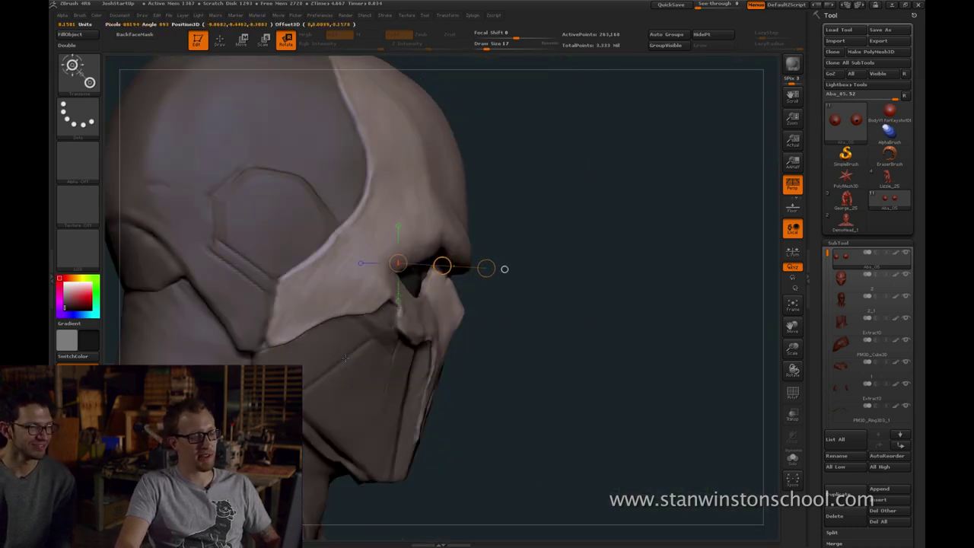
Reposition the unmasked eyeball in its socket with the Move transpose line and return to Draw mode
left_click_drag(345, 358, 346, 358)
left_click_drag(454, 271, 446, 279)
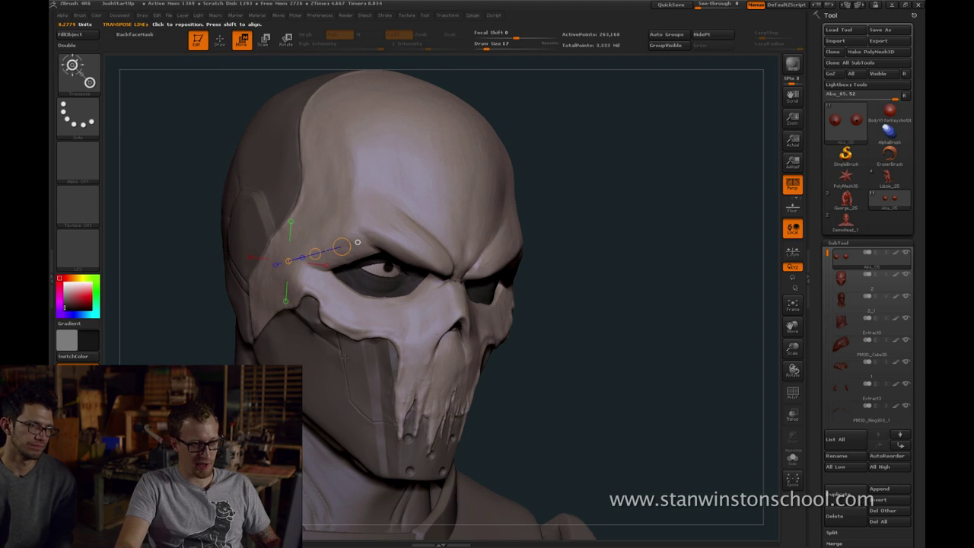
left_click_drag(345, 358, 346, 358)
key("q")
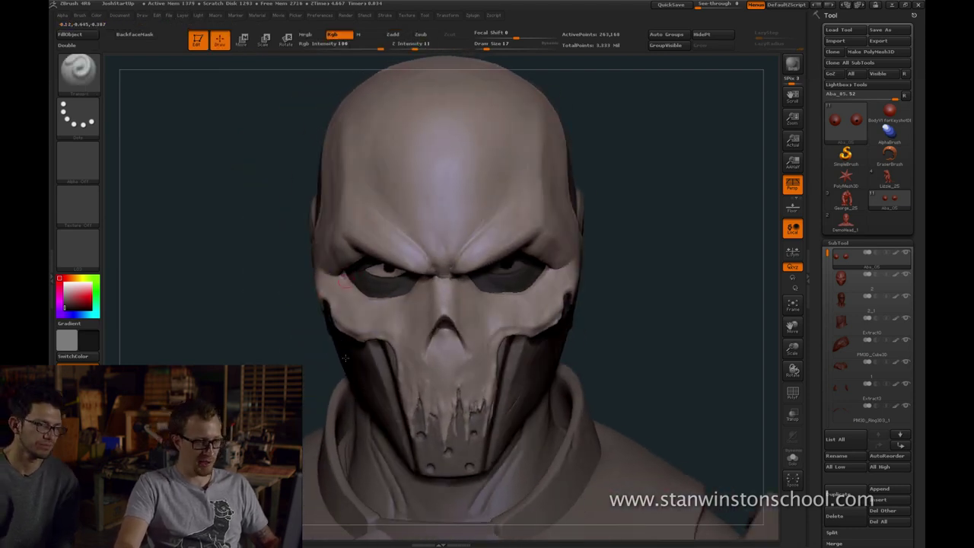
Isolate the eyeballs, set the draw size to 14, and touch up the pupil of the character's right eye
key("alt+s")
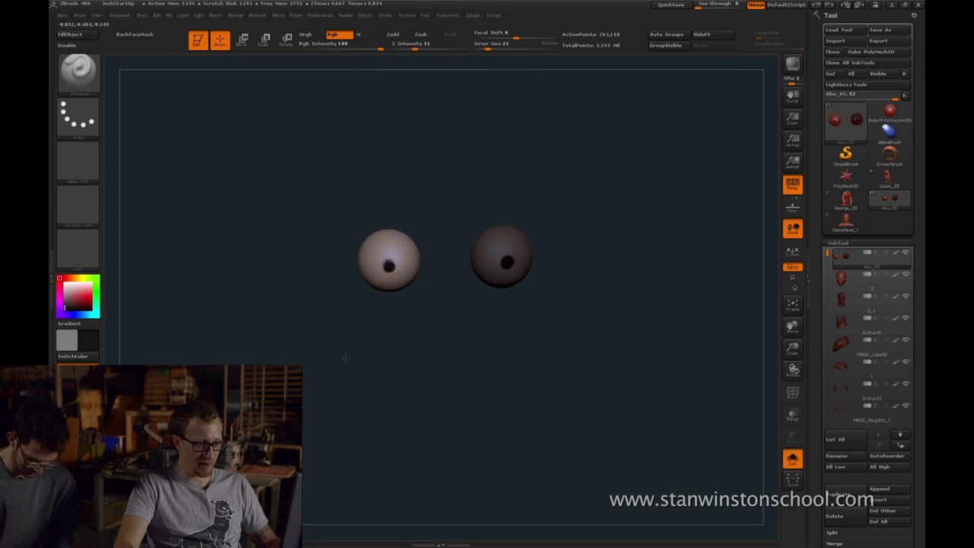
key("s")
mouse_move(384, 263)
left_mouse_down()
mouse_move(412, 269)
mouse_move(393, 264)
left_mouse_up()
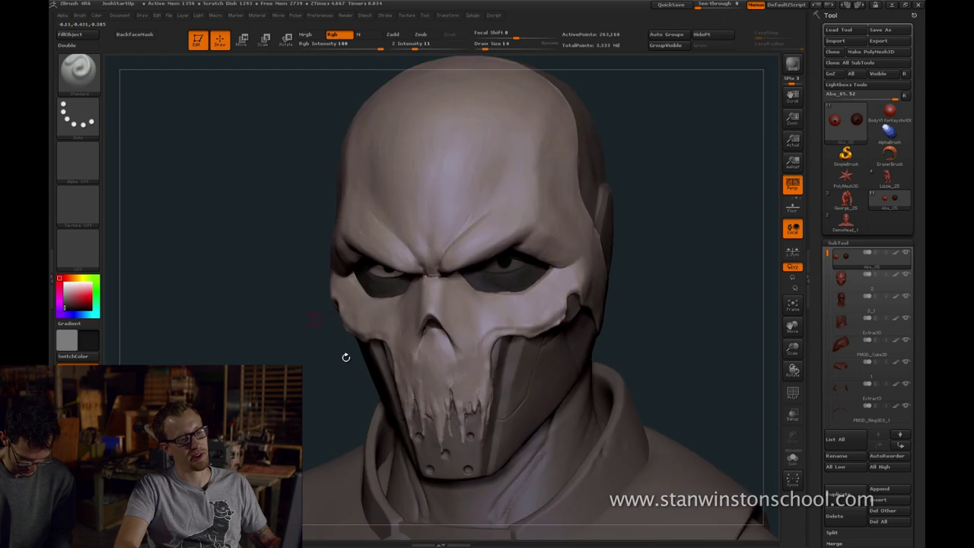
Clear the mask from the eyeballs and inspect both pupils with the eyeballs isolated, then show the full bust again
key("ctrl+shift+s")
mouse_move(620, 285)
left_mouse_down()
mouse_move(670, 287)
mouse_move(582, 285)
mouse_move(631, 285)
left_mouse_up()
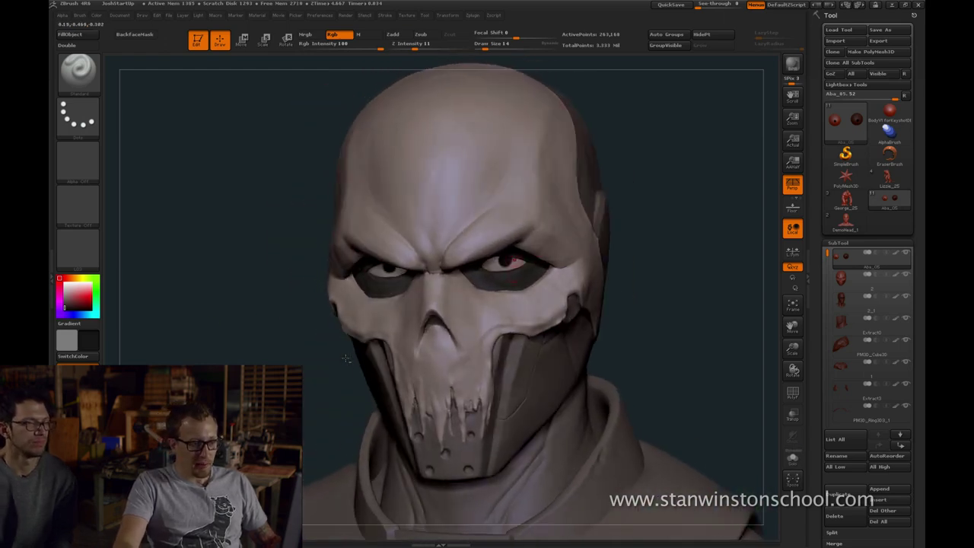
left_click(792, 458)
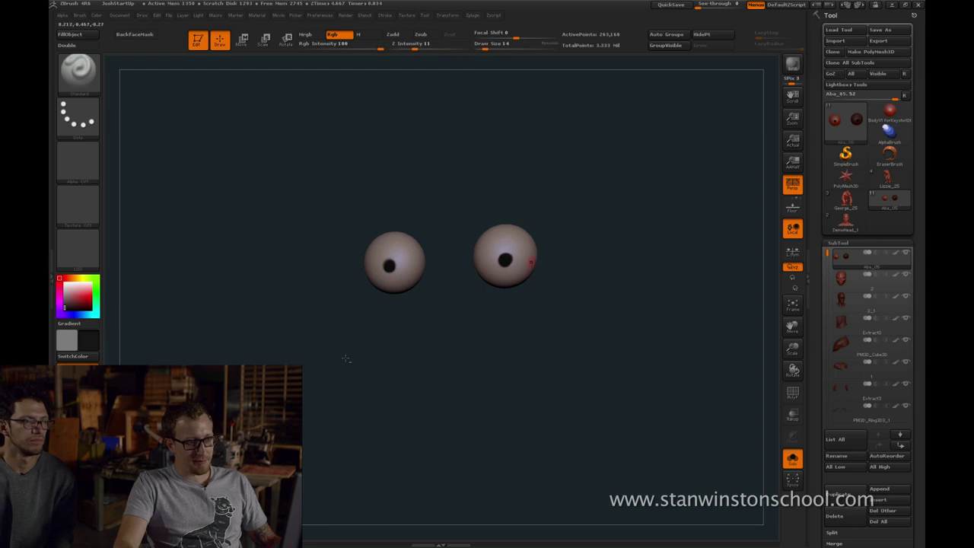
key("ctrl+shift+s")
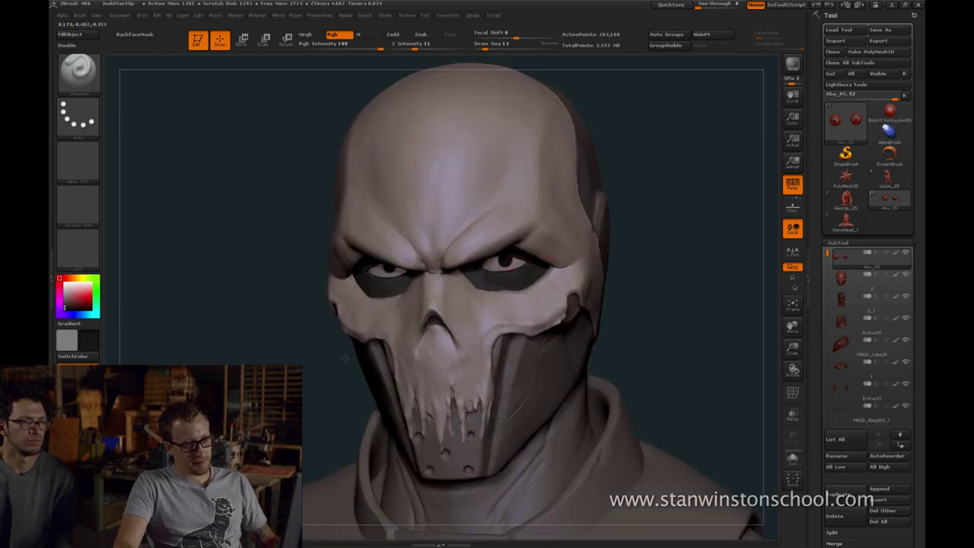
Set the draw size to 22, touch up the pupil of the character's left eye, and check the gaze from another angle
key("s")
left_click(509, 262)
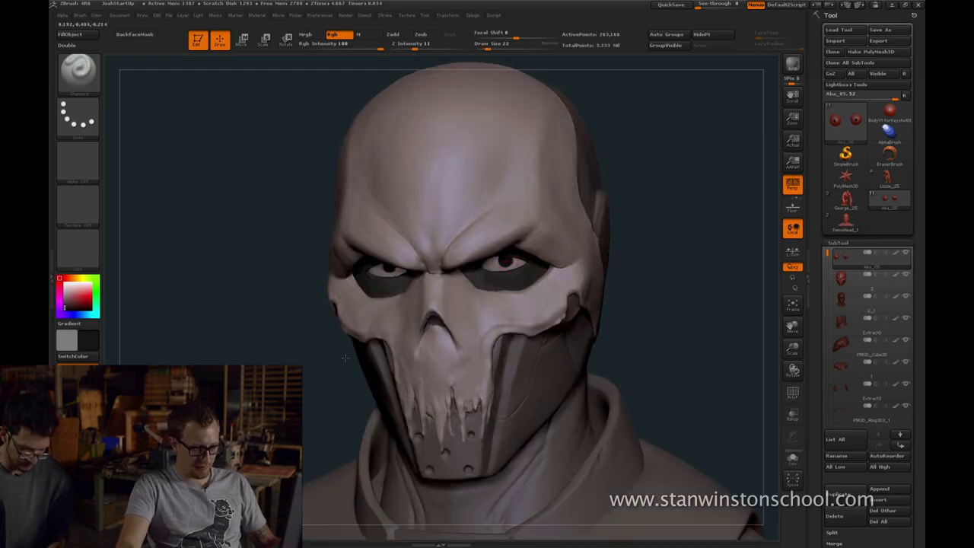
left_click_drag(620, 270, 621, 287)
left_click_drag(344, 357, 345, 357)
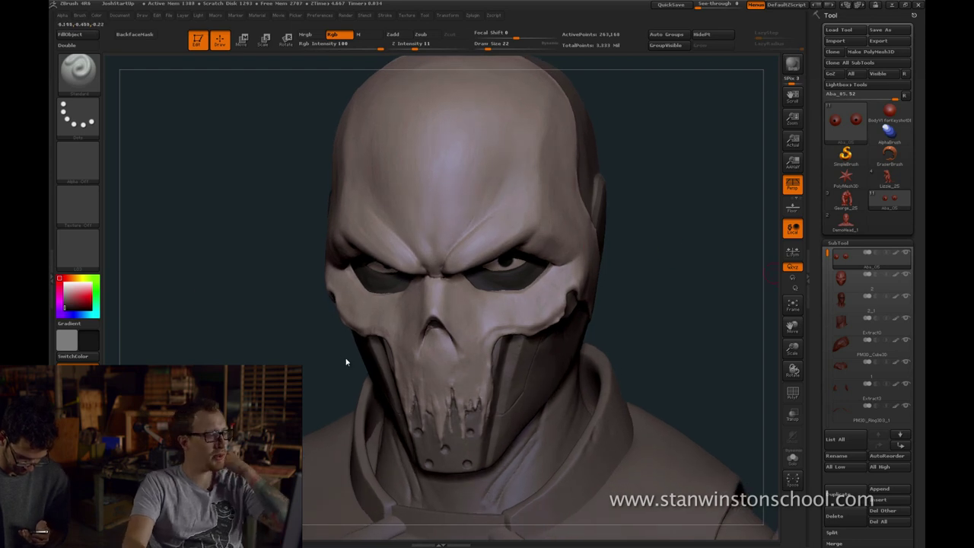
Try metallic materials such as JoshMetal_01 on the bust and select the glossy white zbro_EyeReflection material
key("m")
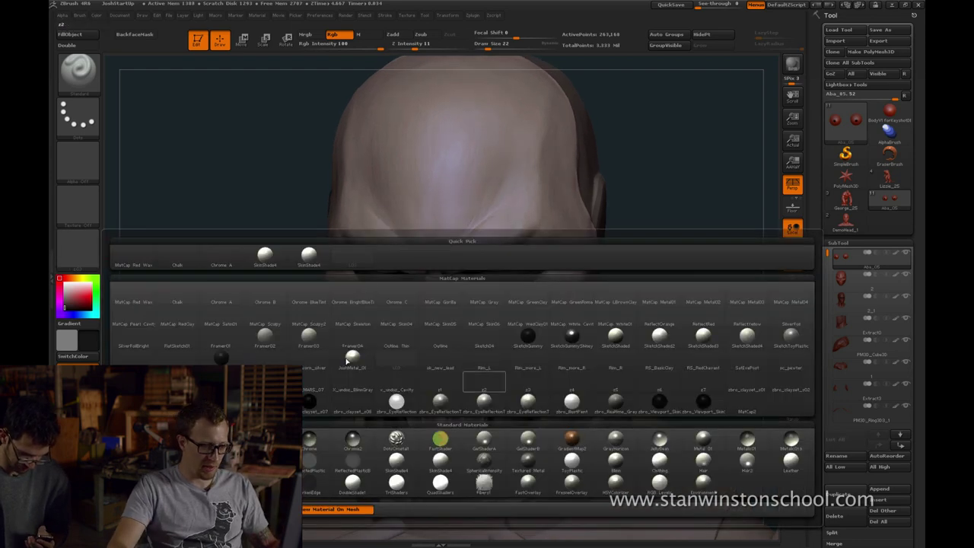
left_click(348, 357)
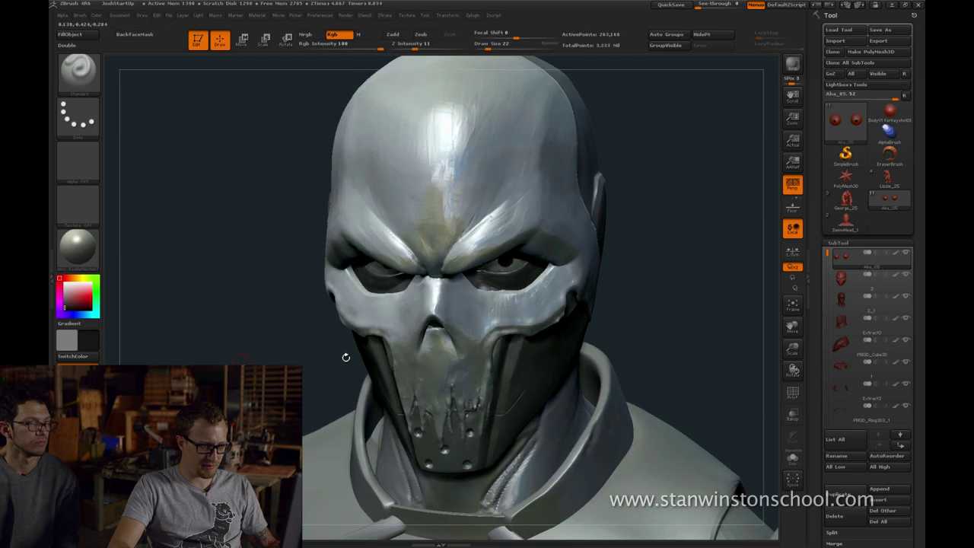
left_click_drag(345, 357, 346, 361)
key("m")
left_click(484, 402)
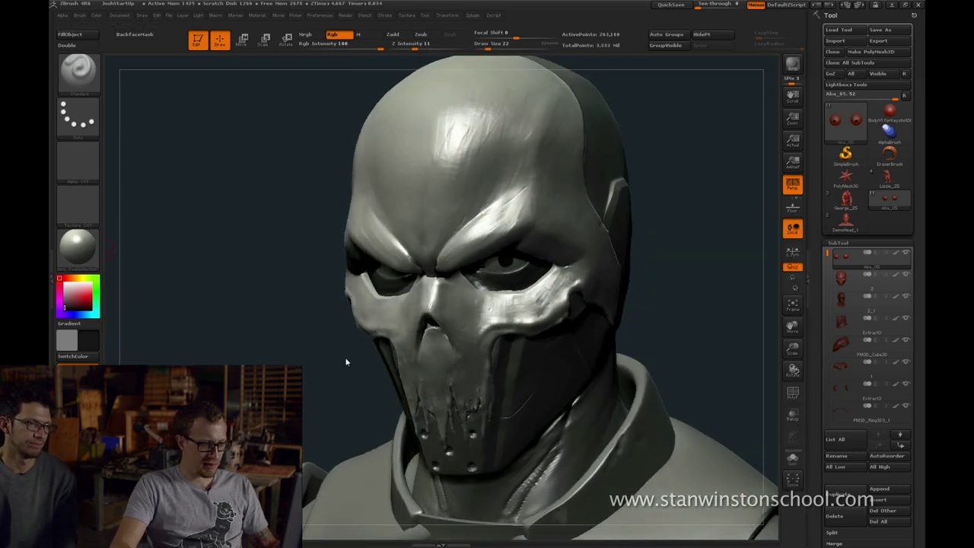
left_click(78, 248)
left_click(347, 358)
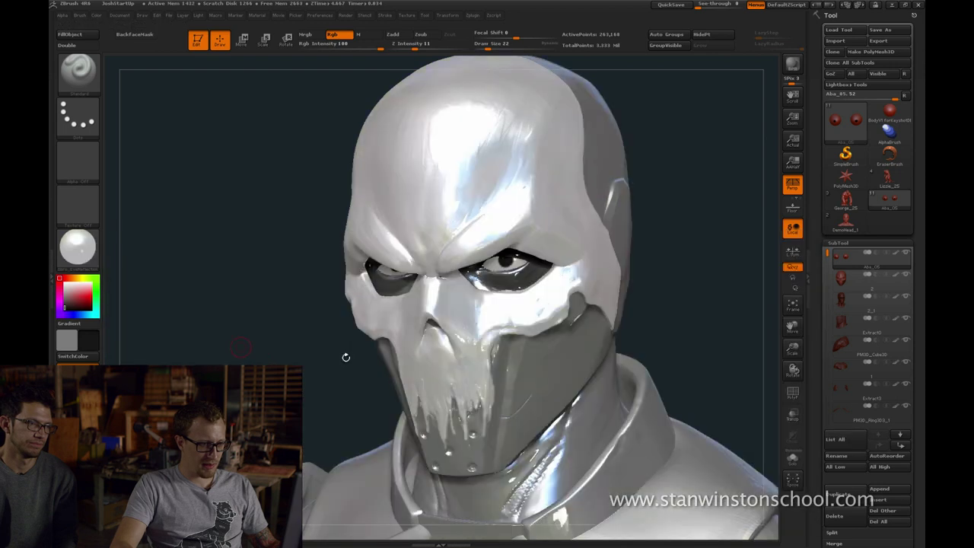
left_click_drag(345, 358, 346, 357)
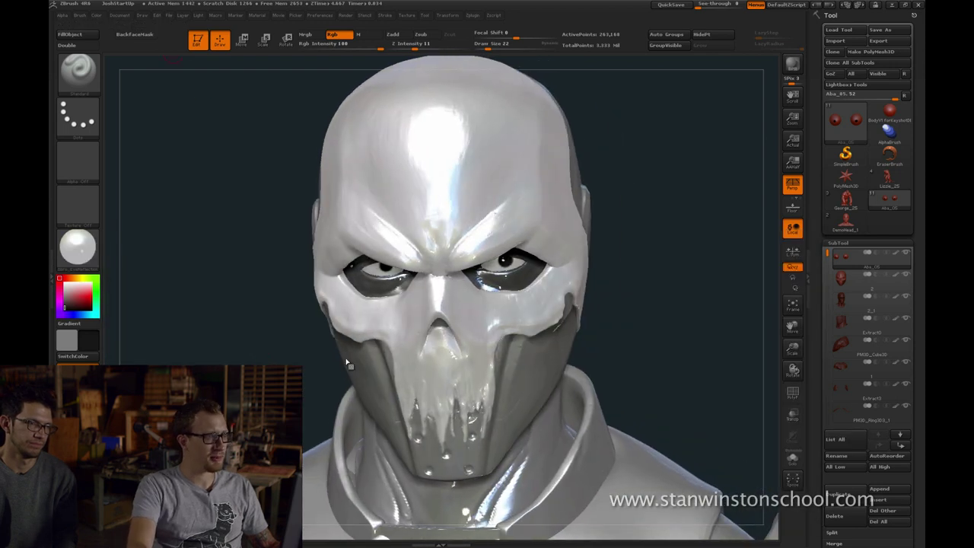
Restrict painting to material only and fill the eyeballs with the eye reflection material
left_click(369, 35)
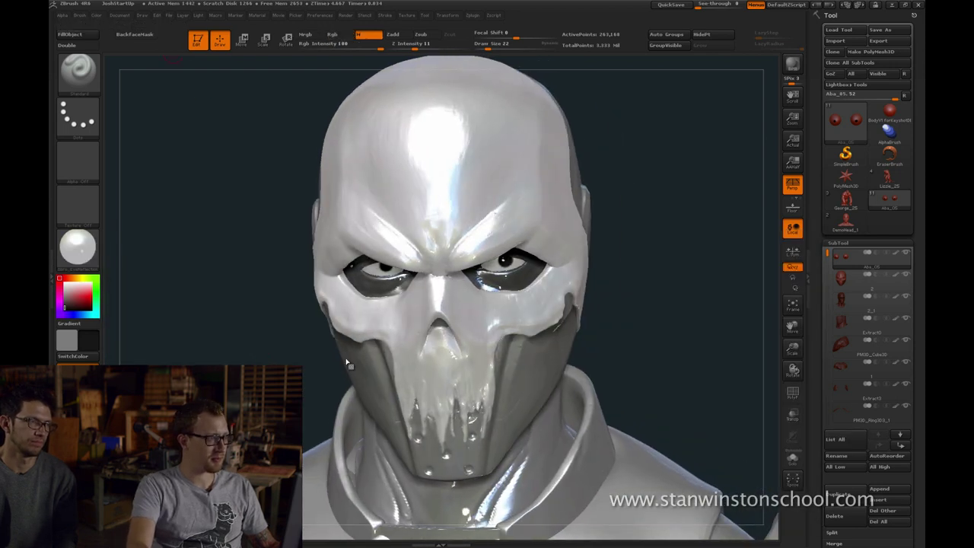
left_click(97, 15)
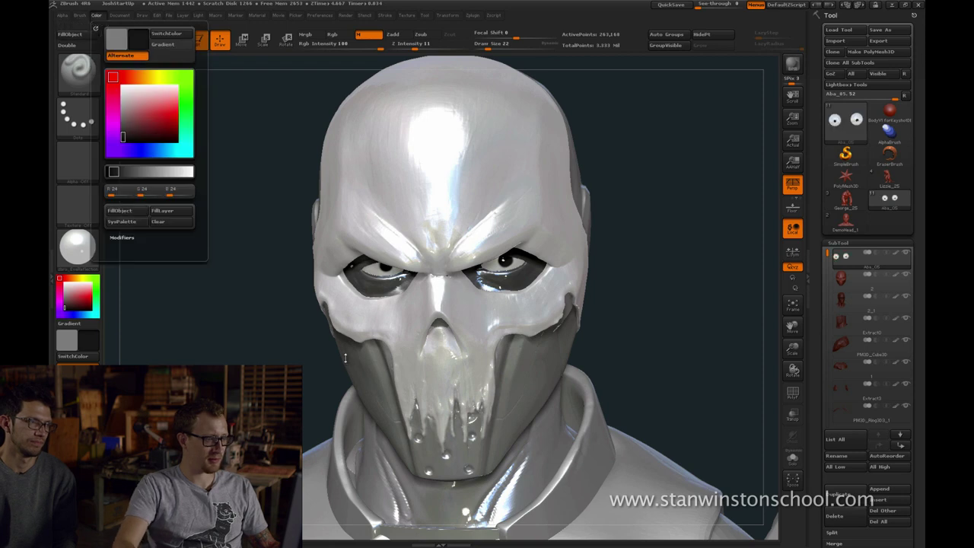
Switch the bust back to the matte brownish material and compare it with the reference painting
key("m")
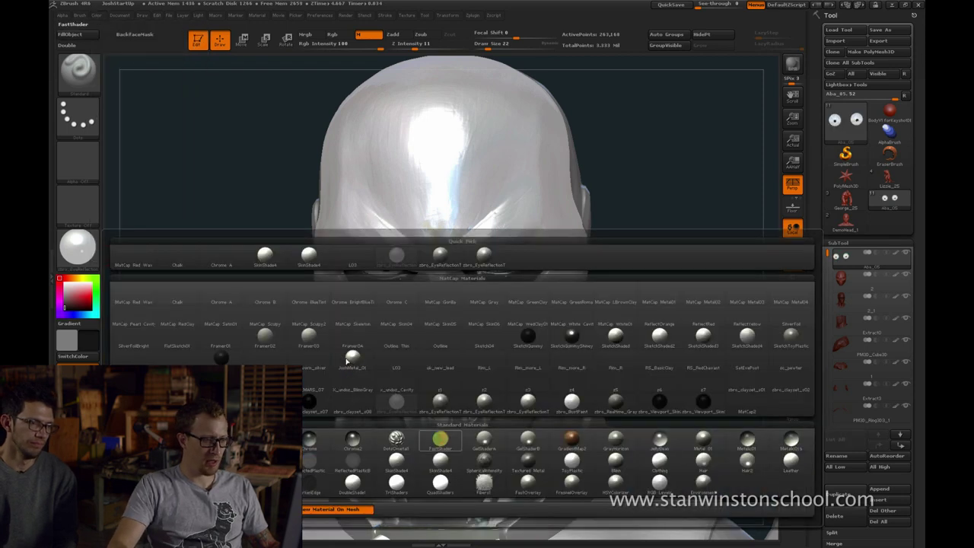
left_click(347, 356)
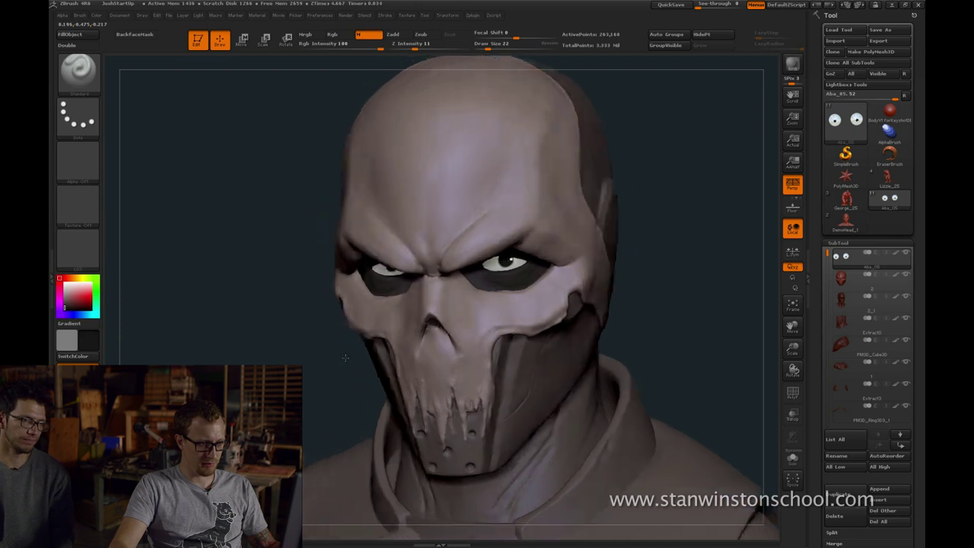
left_click_drag(662, 265, 731, 268)
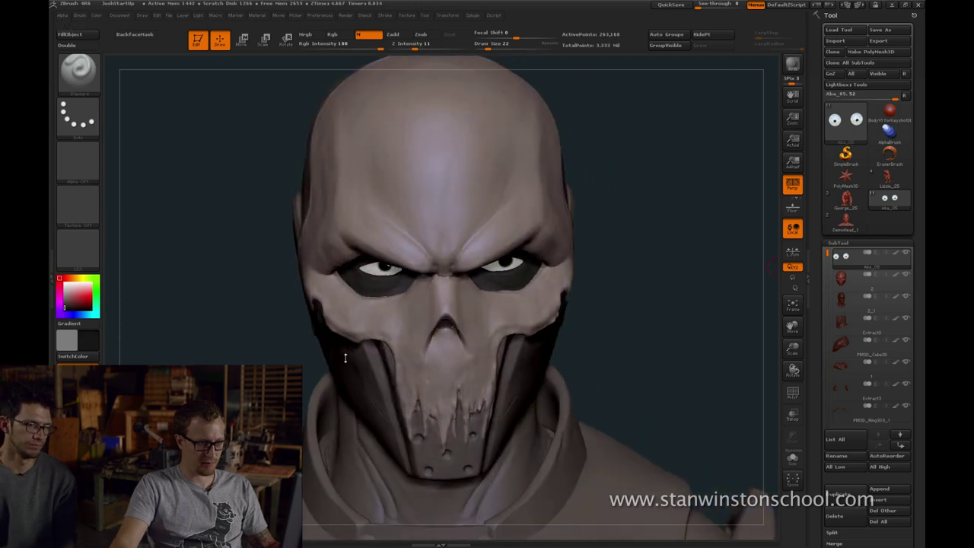
left_click_drag(346, 357, 342, 352)
key("alt+Tab")
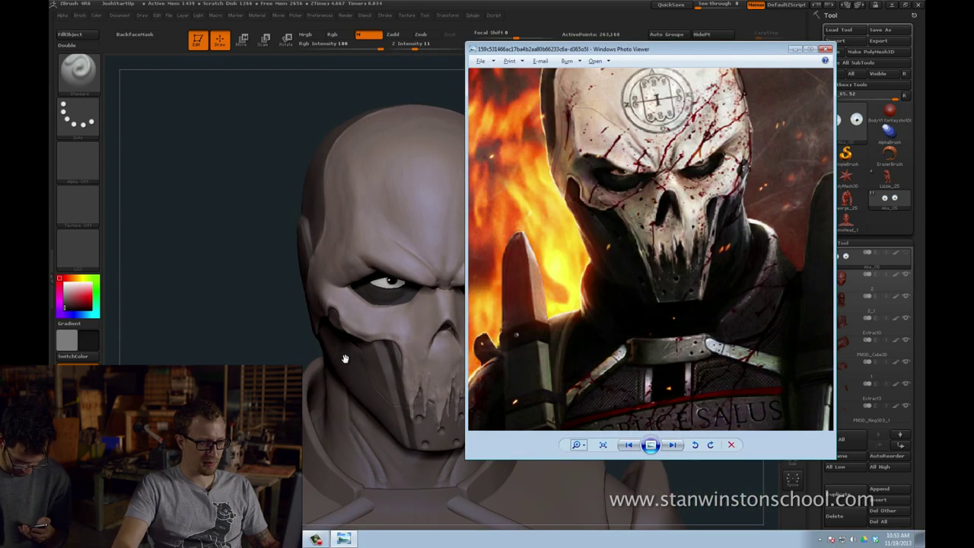
key("alt+Tab")
Set the draw size to 51 and give the Standard brush a speckled alpha with the Spray stroke
left_click_drag(647, 262, 670, 258)
key("s")
left_click_drag(326, 267, 333, 266)
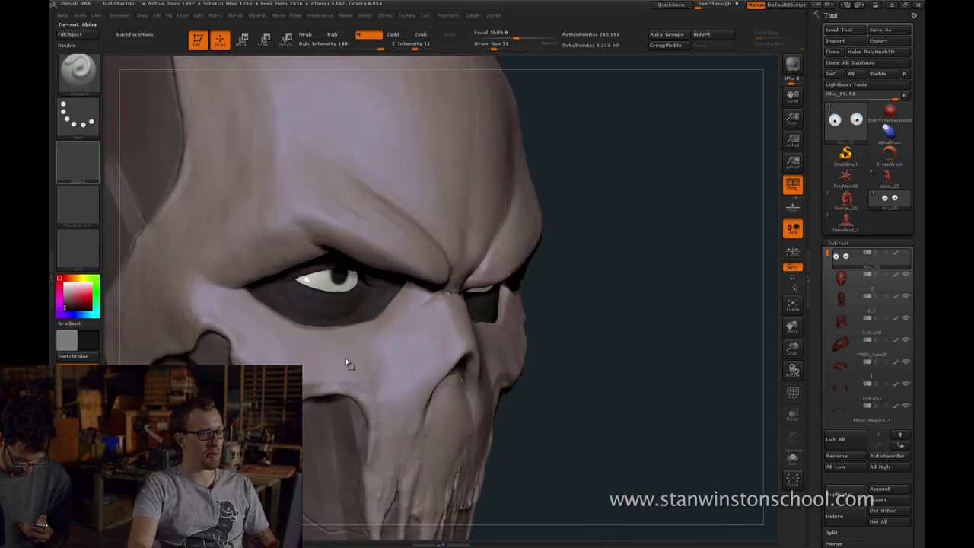
left_click(77, 162)
left_click(484, 204)
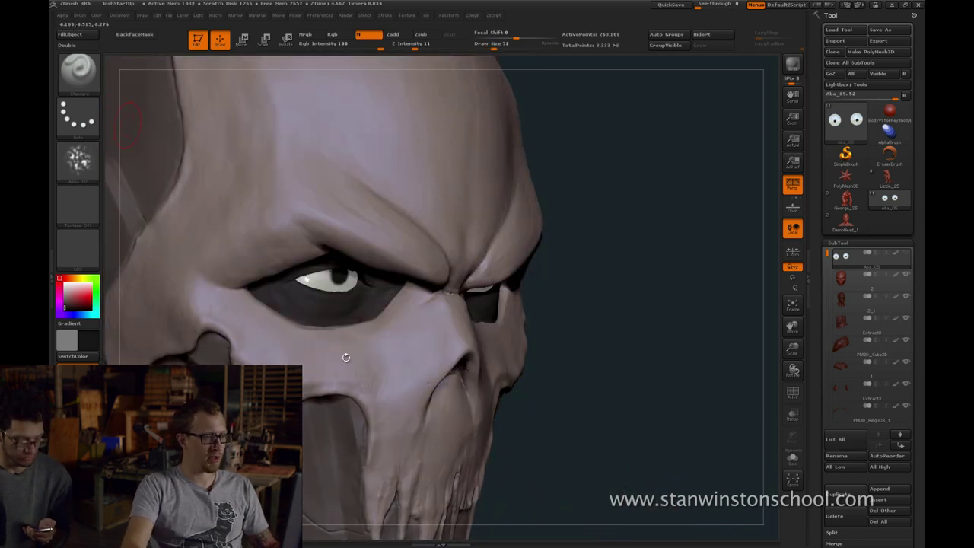
left_click(77, 162)
left_click(441, 206)
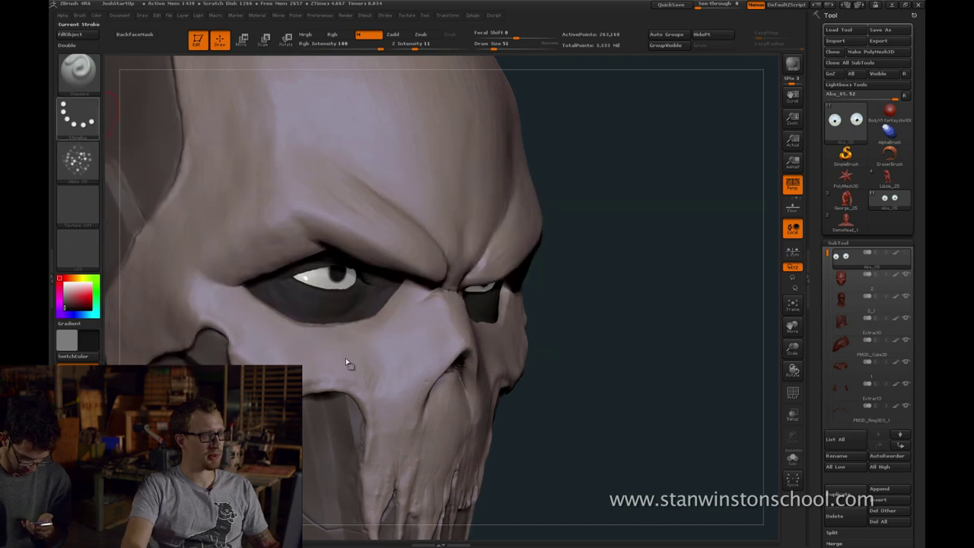
left_click(85, 117)
left_click(270, 134)
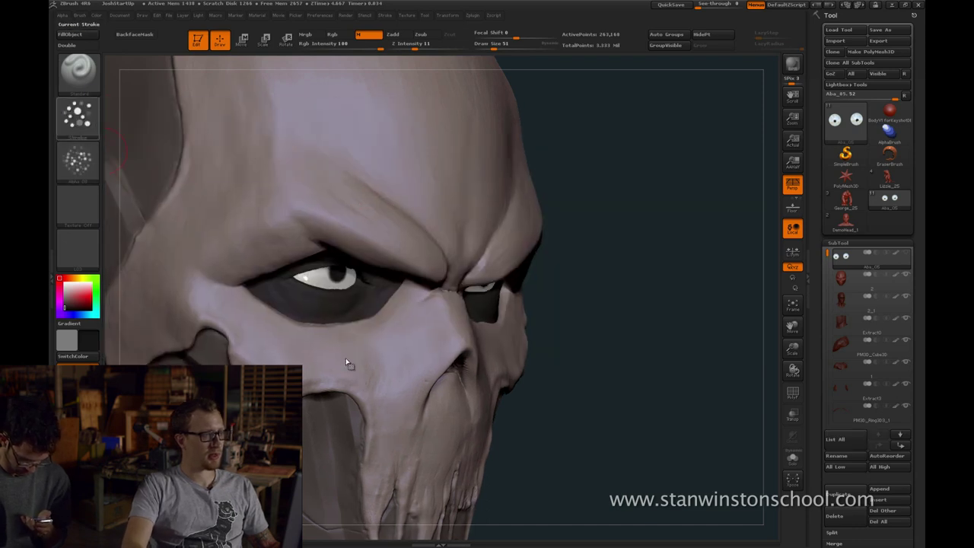
left_click(86, 118)
left_click(309, 127)
left_click(85, 118)
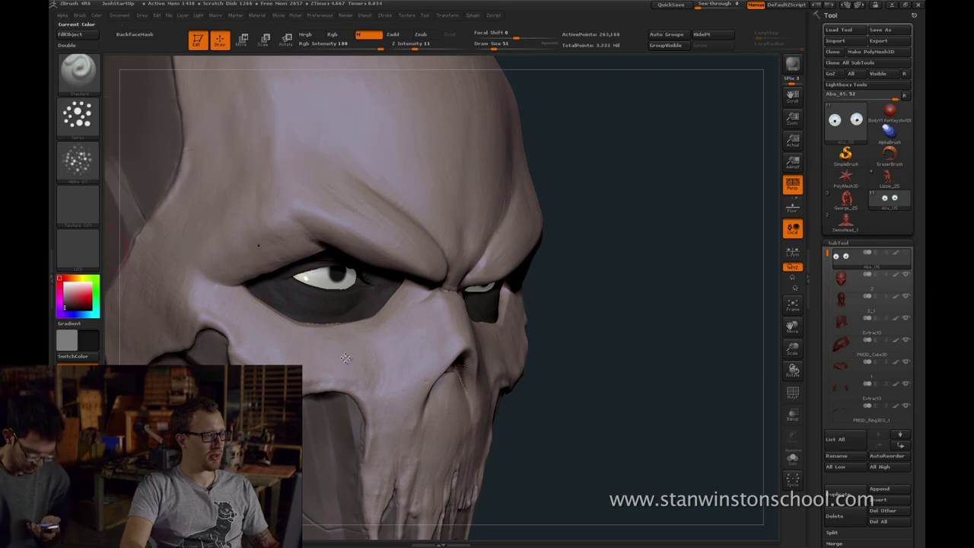
Choose a dark red, enlarge the brush to 71, undo the test stroke on the eye, and restrict painting to Rgb only
left_click(86, 296)
left_click(76, 305)
key("bracketright")
key("bracketright")
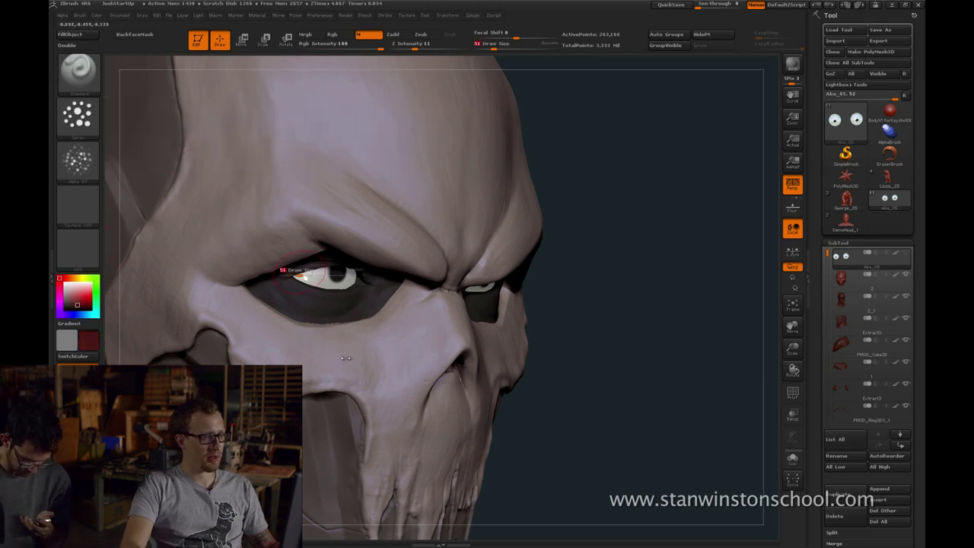
left_click_drag(314, 275, 309, 278)
key("ctrl+z")
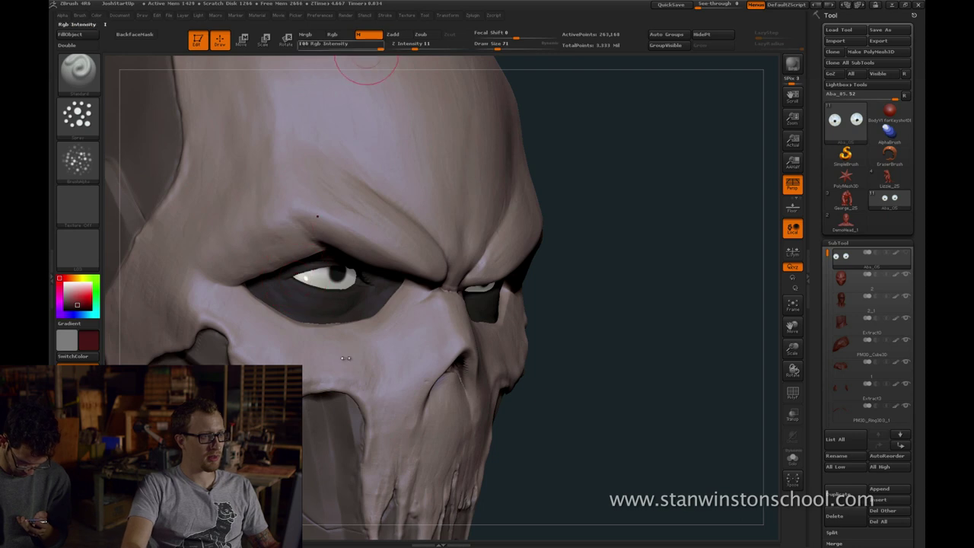
left_click(333, 34)
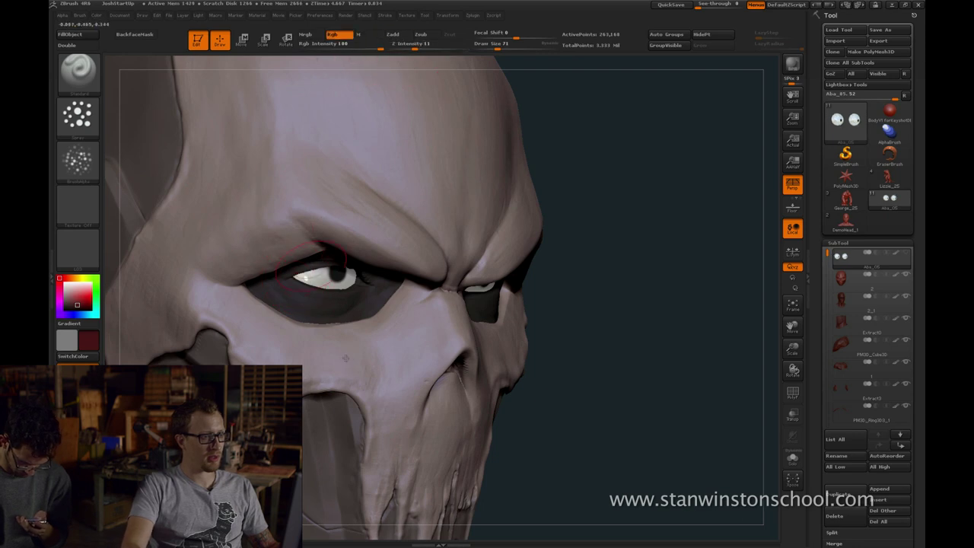
left_click_drag(586, 255, 552, 256)
Isolate the eyeballs, spray dark red mottling on the outer side of the character's right eyeball, and show the full bust again
left_click(794, 459)
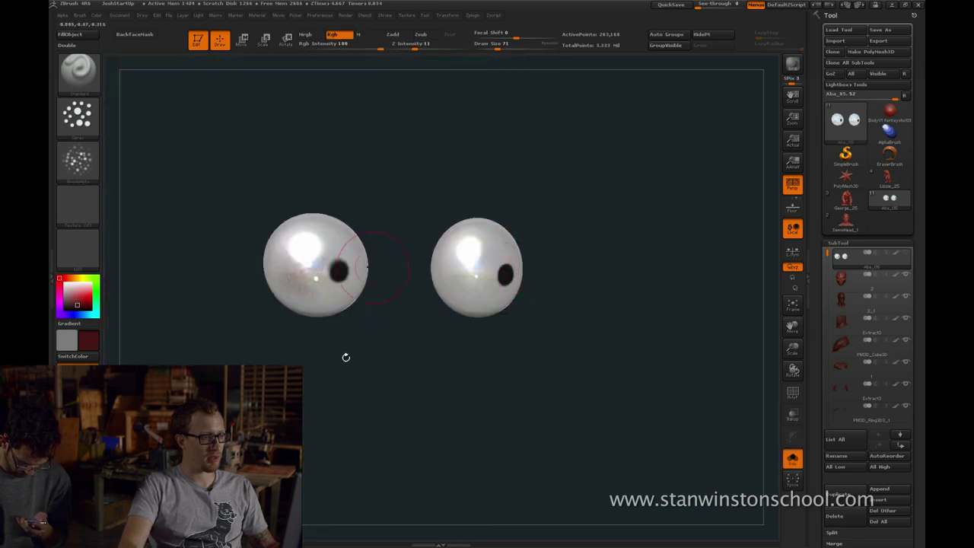
mouse_move(401, 175)
left_mouse_down()
mouse_move(420, 175)
mouse_move(419, 213)
left_mouse_up()
key("s")
left_click_drag(309, 252, 299, 291)
left_click_drag(397, 330, 357, 320)
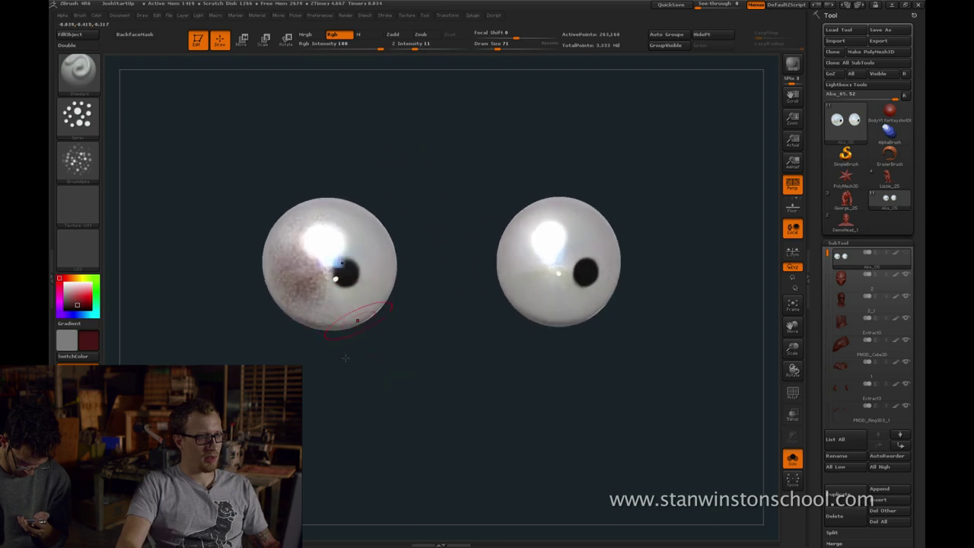
mouse_move(428, 315)
left_mouse_down()
mouse_move(388, 312)
mouse_move(381, 237)
mouse_move(395, 262)
mouse_move(480, 308)
left_mouse_up()
key("ctrl+shift+s")
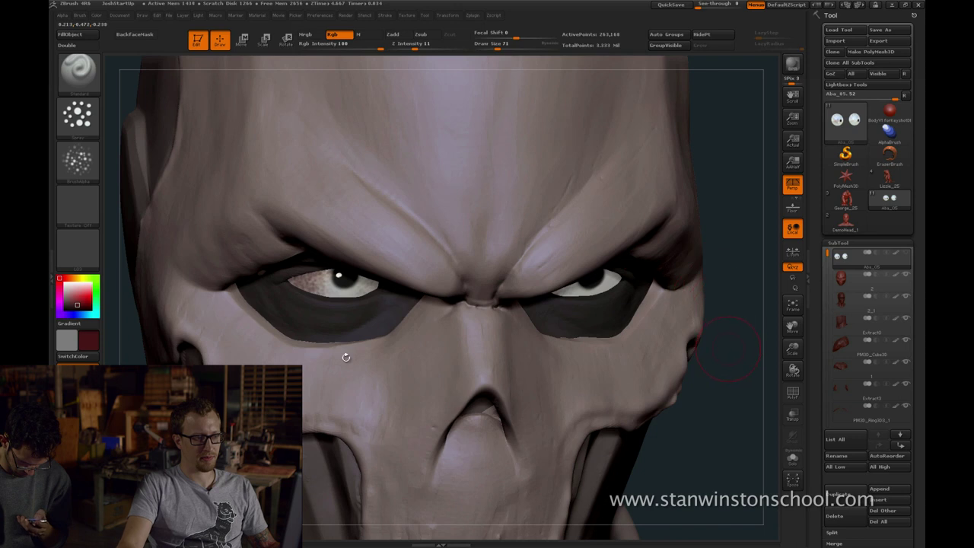
Spray a light red tint onto the white of the character's left eye, adjusting the draw size between strokes
left_click_drag(727, 350, 533, 234)
key("s")
left_click(552, 239)
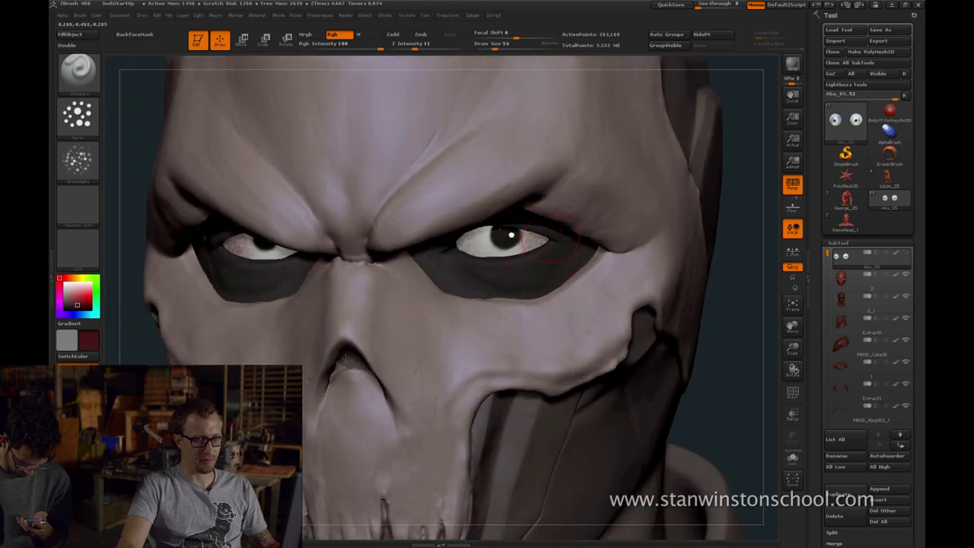
key("s")
left_click(474, 241)
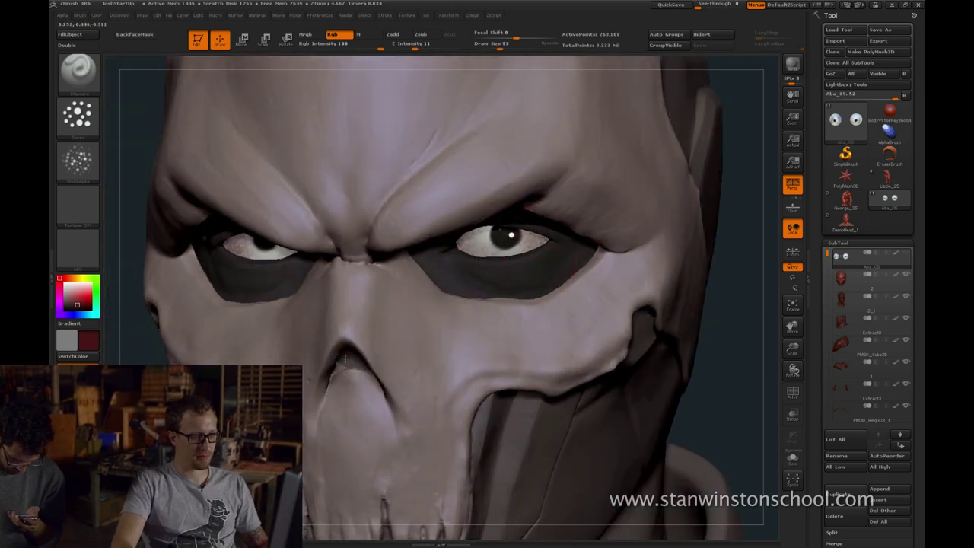
left_click_drag(125, 257, 225, 255)
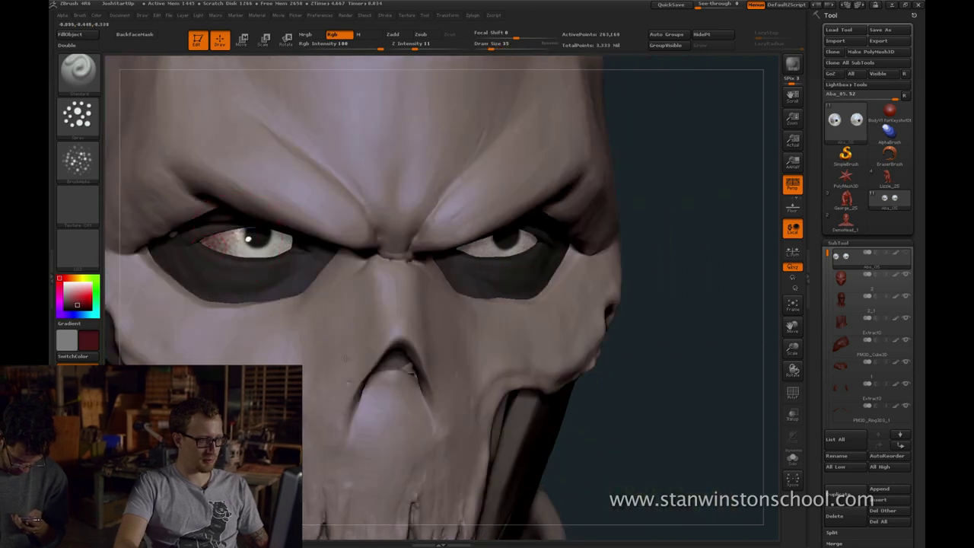
Isolate the eyeballs, deepen the redness on the character's right eyeball with a smaller brush, and check the eyes on the full bust
left_click(793, 459)
left_click_drag(200, 233, 209, 209)
left_click_drag(373, 228, 331, 229)
left_click_drag(295, 225, 300, 247)
key("alt+s")
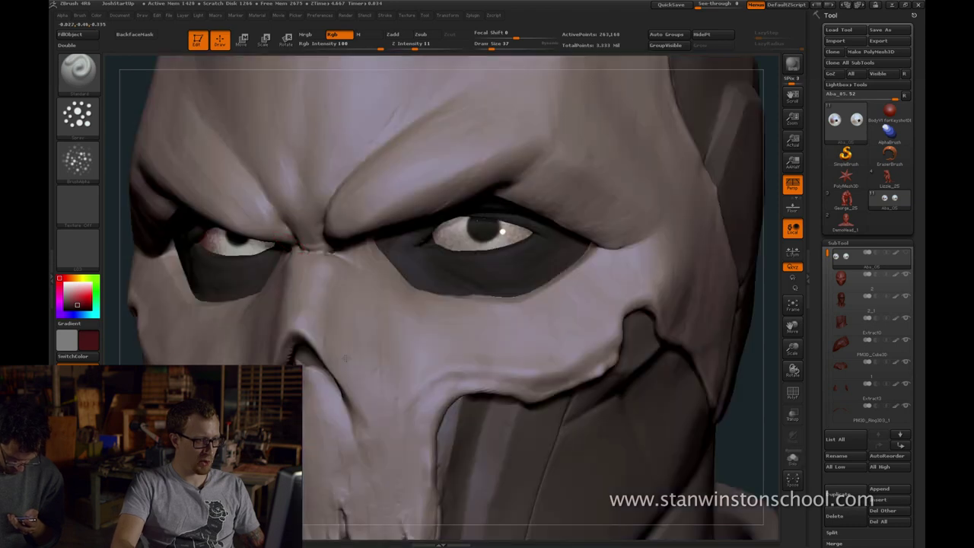
right_click_drag(345, 358, 403, 357)
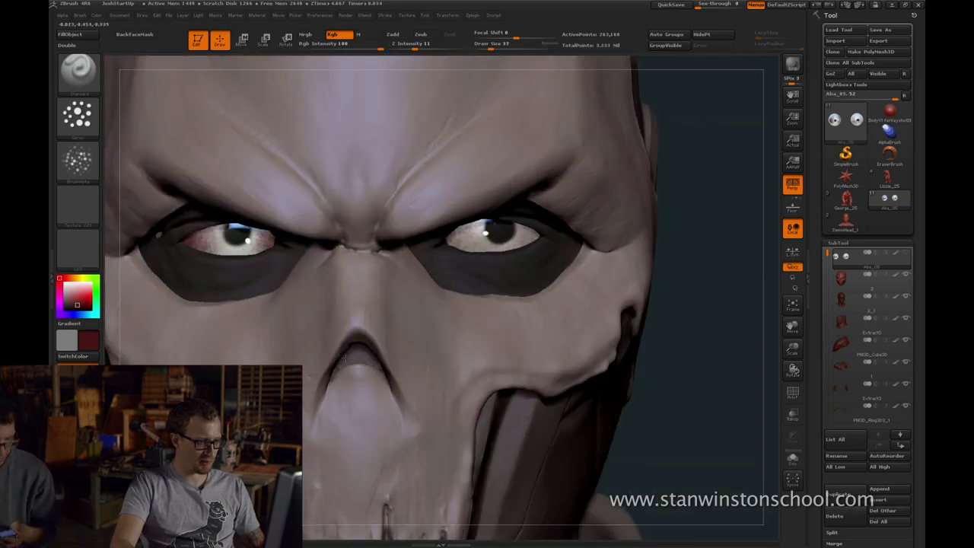
Switch to the Move brush and select the skull mask subtool to adjust the area around the character's right eye
key("s")
key("b")
key("m")
key("v")
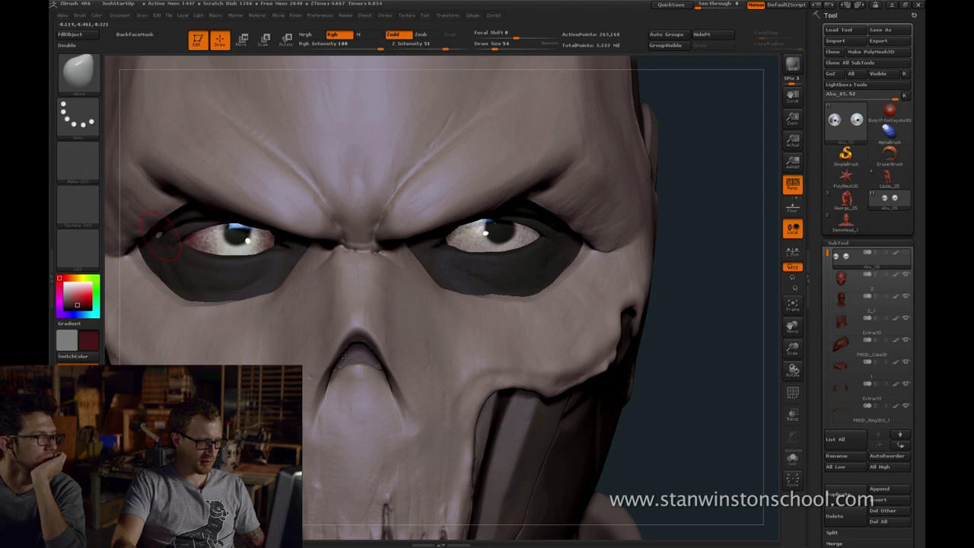
left_click(345, 358, "alt")
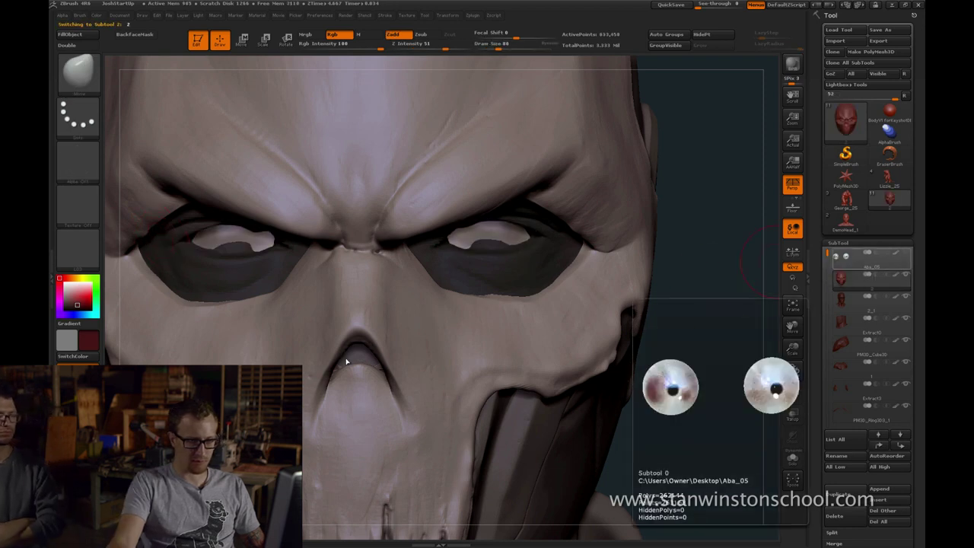
Reselect the eyeballs subtool and return to the Standard brush with the spray stroke
left_click(848, 259)
left_click_drag(689, 312, 761, 312)
key("b")
key("s")
key("t")
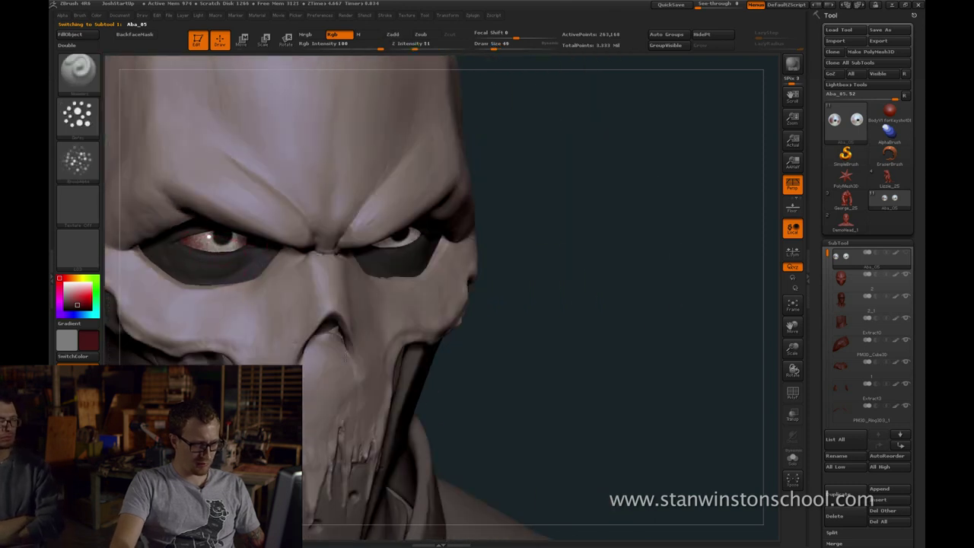
left_click_drag(662, 312, 601, 312)
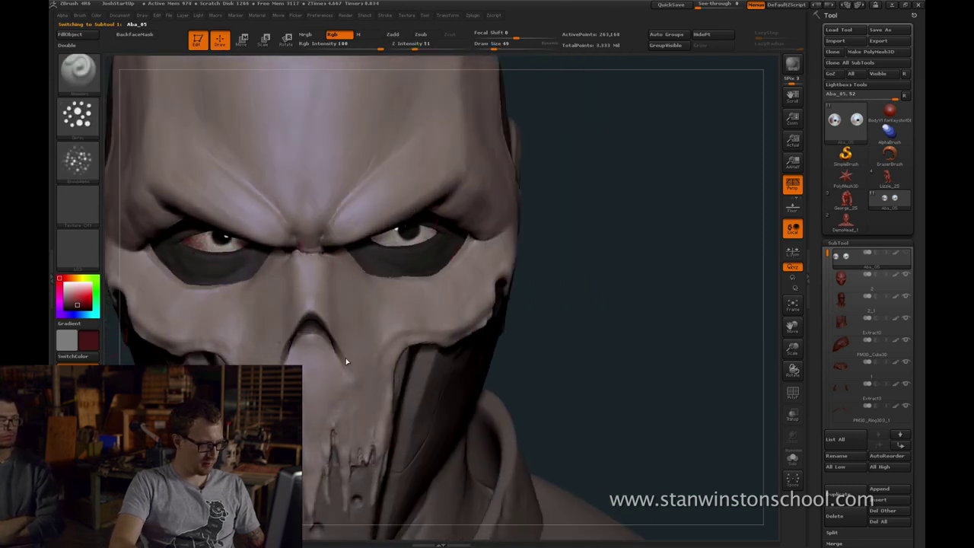
Pick a dark yellowish brown, try spraying it on the eyes, and undo the last stroke
left_click(74, 278)
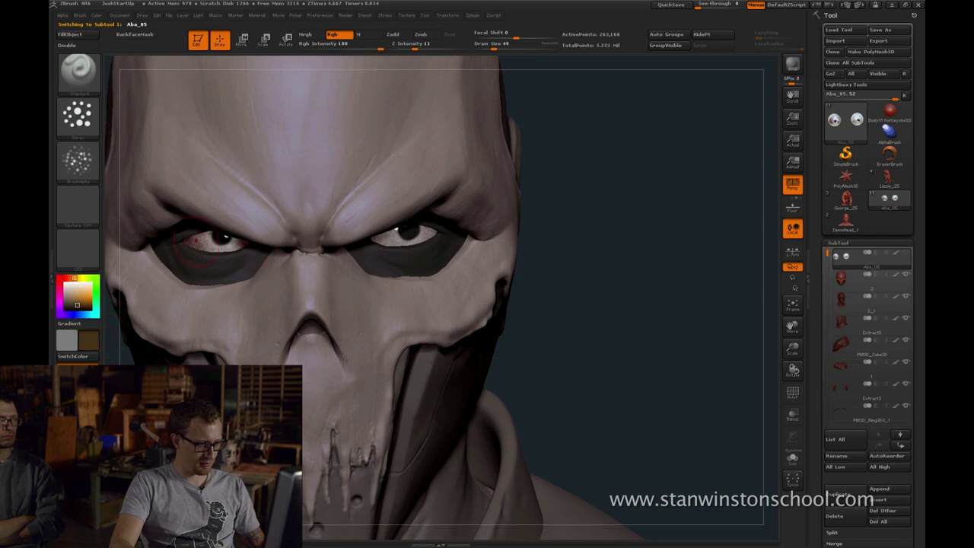
right_click_drag(439, 259, 437, 240)
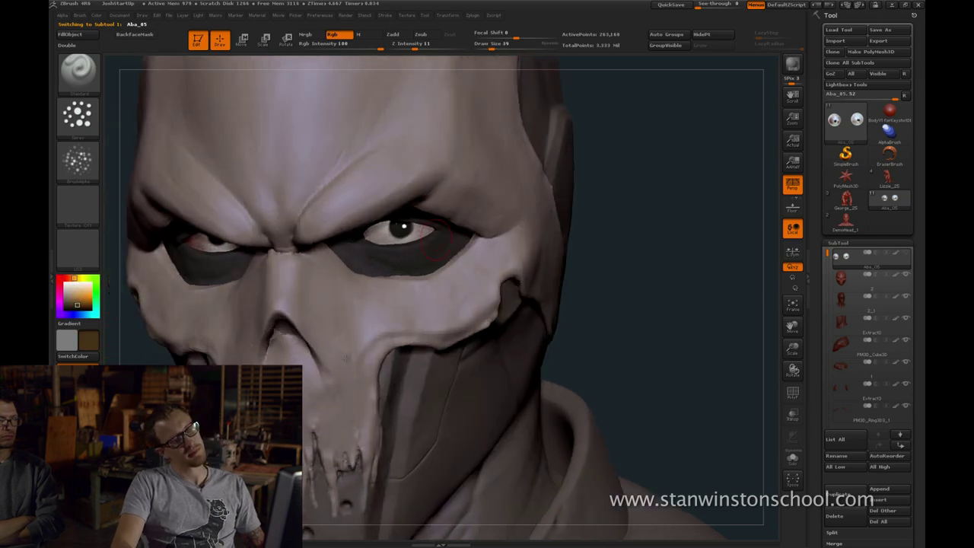
key("ctrl+z")
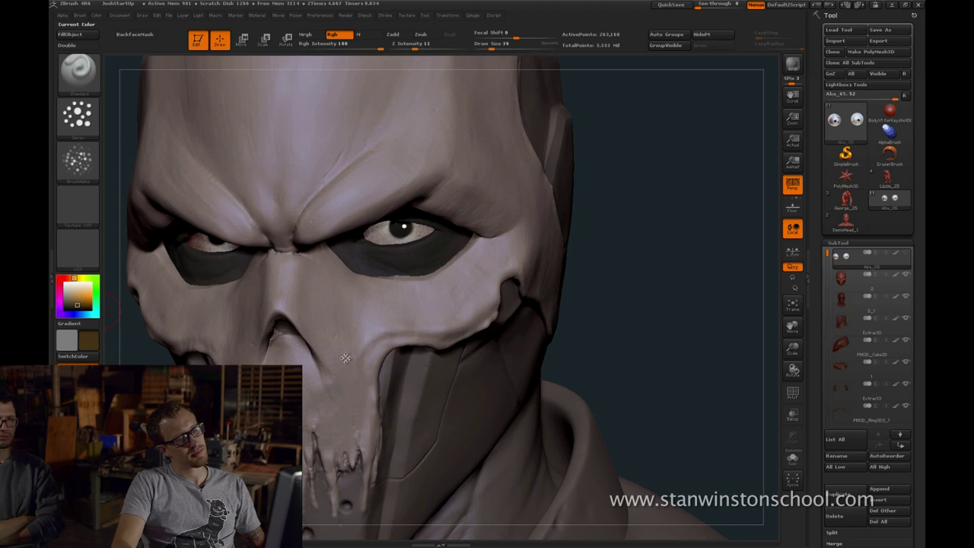
Return to dark red, spray more redness into the corners of the character's left eye, and check both eyeballs with transparency
left_click(59, 279)
key("s")
left_click_drag(423, 238, 425, 235)
key("s")
key("ctrl+z")
key("s")
key("s")
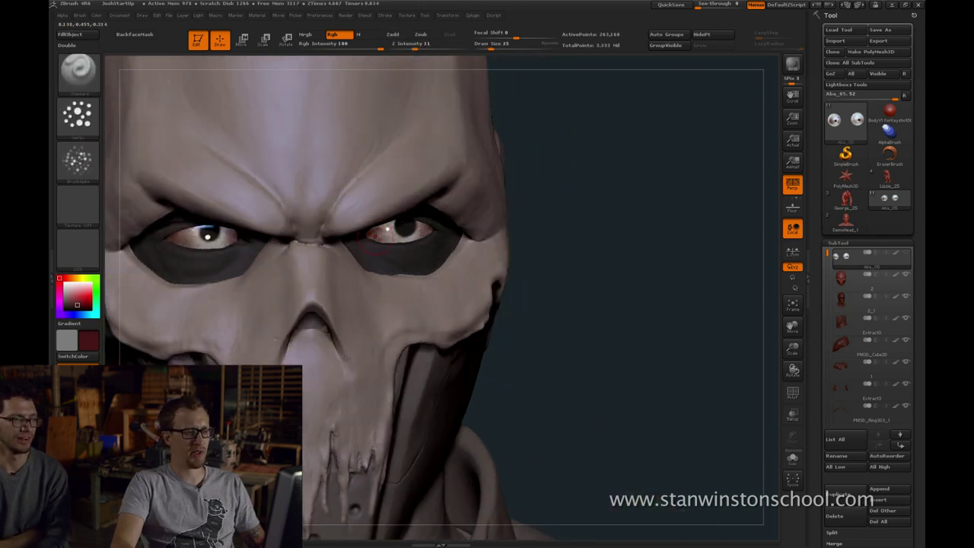
key("shift+t")
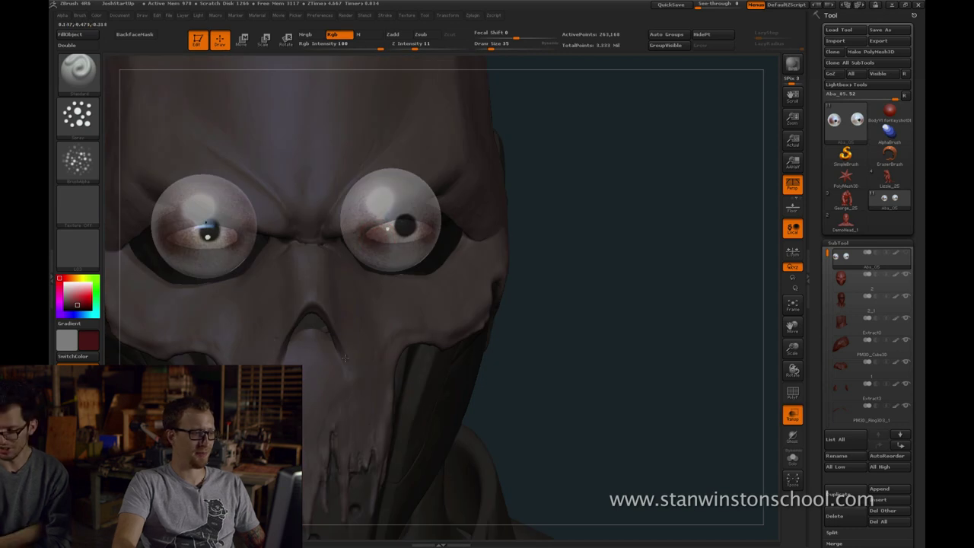
key("ctrl+t")
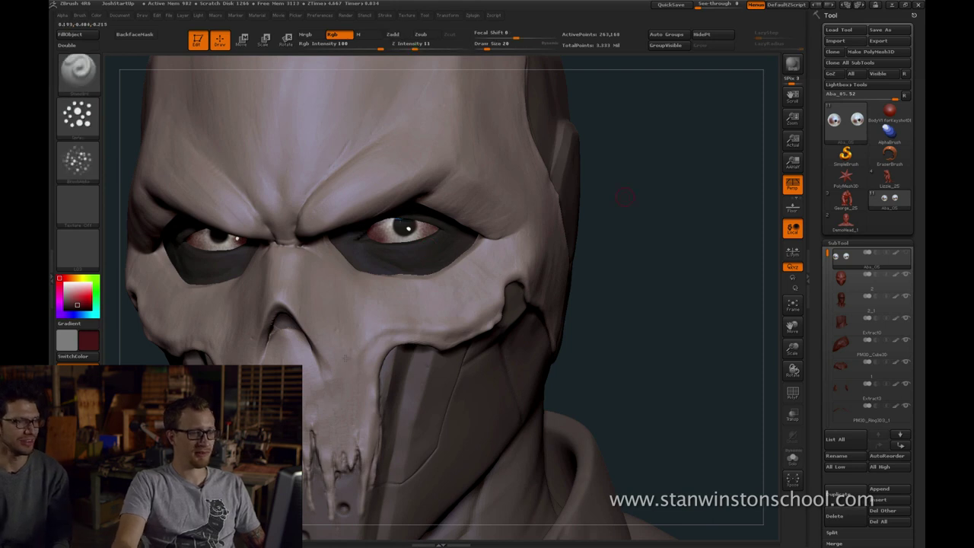
Sample a pale pinkish grey from the character's left eyeball and lighten the white near the pupil with a draw size around 22
left_click_drag(625, 197, 643, 245, "alt")
key("c")
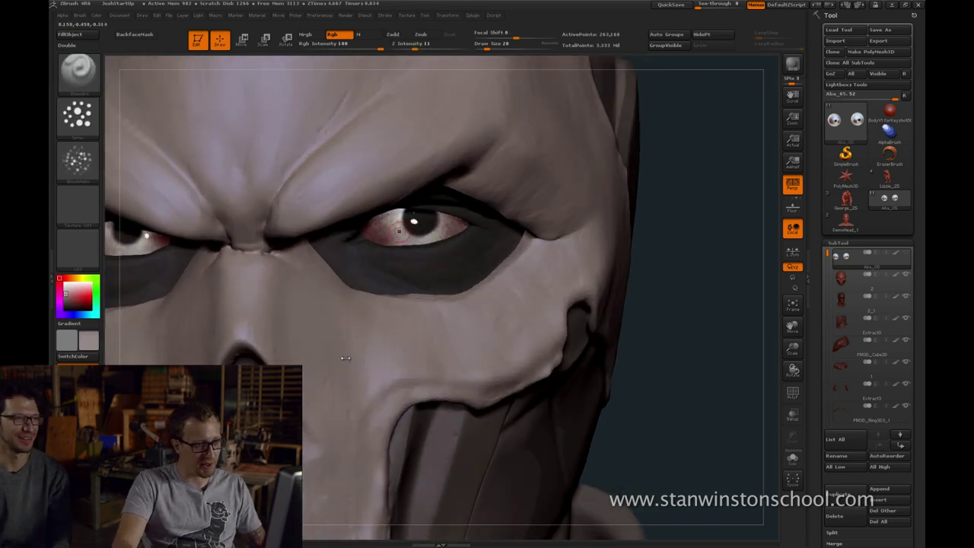
key("s")
left_click(399, 237)
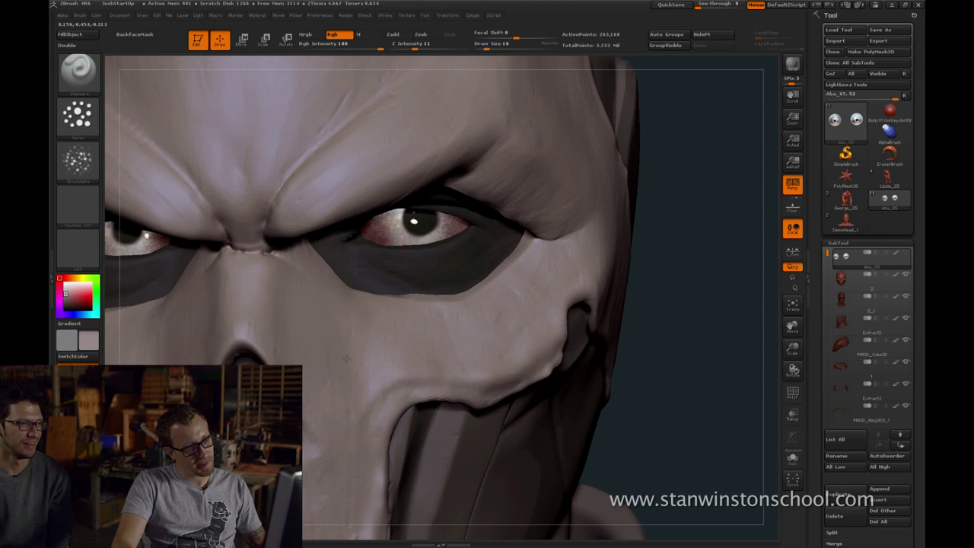
key("s")
left_click(398, 237)
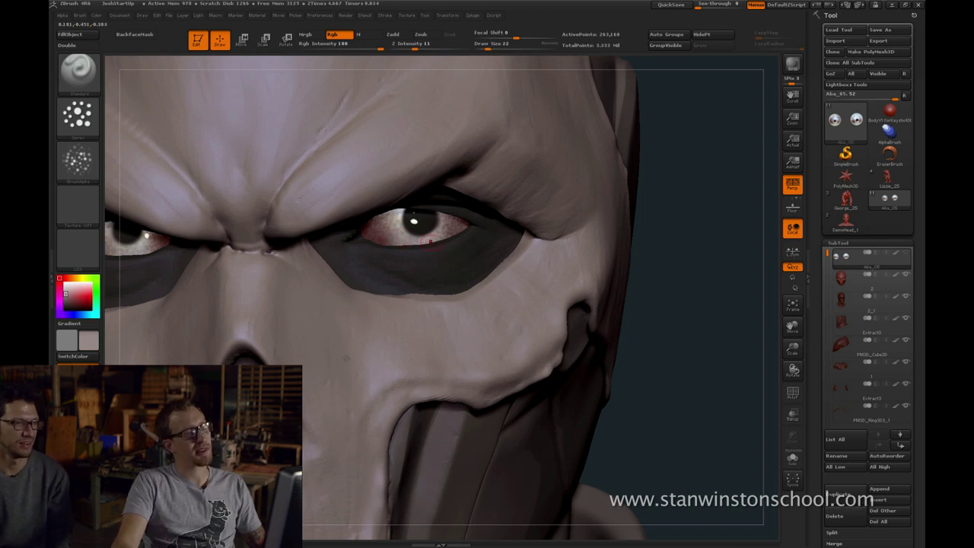
mouse_move(346, 358)
right_mouse_down("ctrl")
mouse_move(312, 357)
mouse_move(346, 359)
right_mouse_up("ctrl")
Compare the reddened eyes with the eyes in the reference painting
key("alt+Tab")
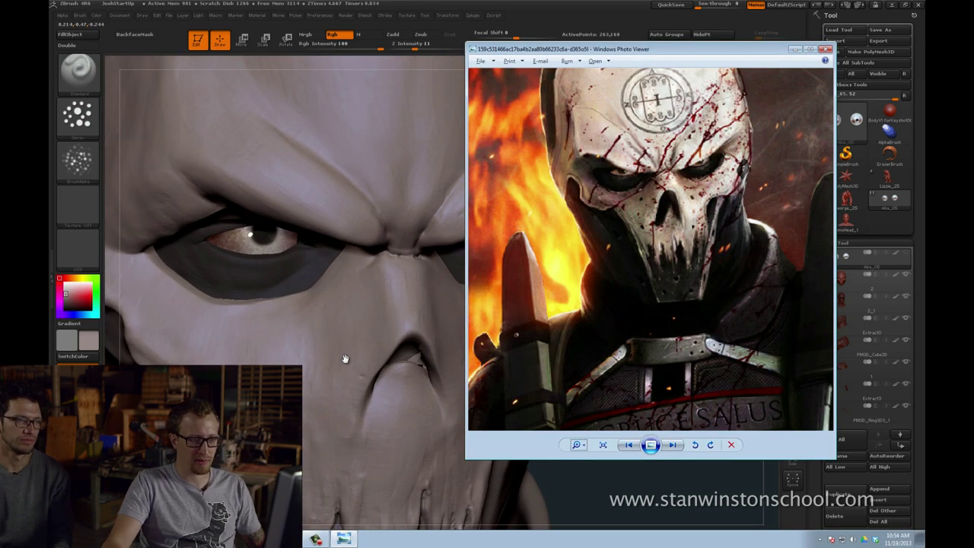
scroll(345, 363, "up", 4)
key("alt+Tab")
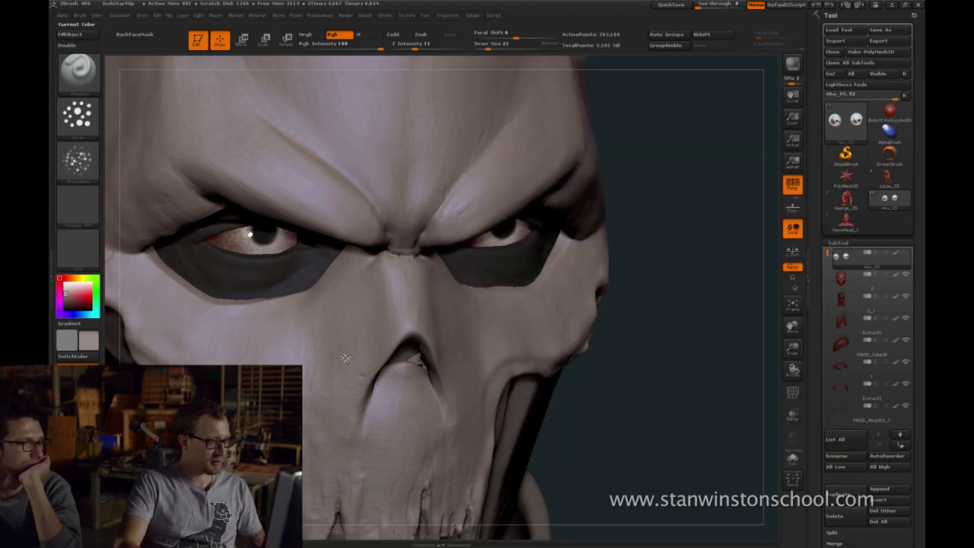
Choose a dark reddish brown, switch the paint stroke to Dots and turn the brush alpha off
key("c")
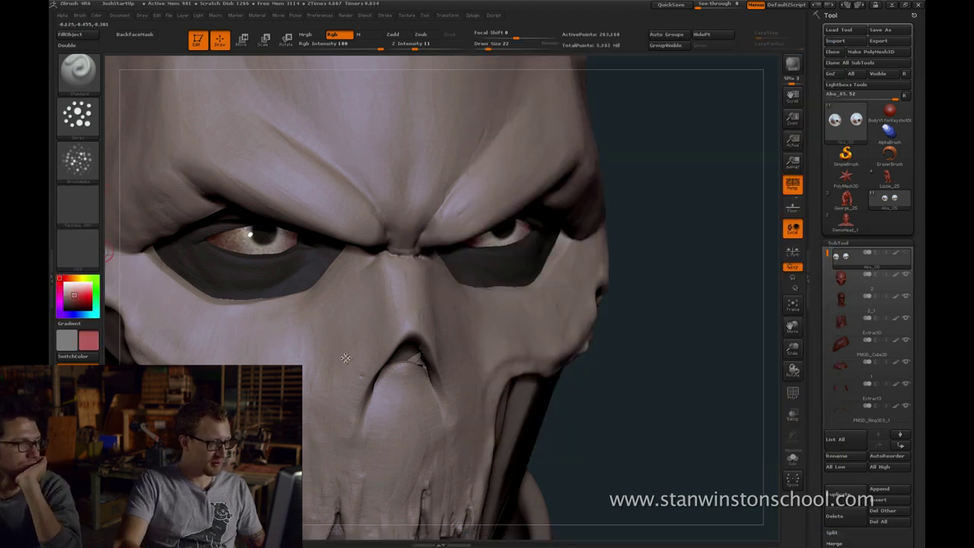
left_click_drag(74, 295, 72, 303)
mouse_move(657, 244)
left_mouse_down()
mouse_move(650, 297)
mouse_move(696, 304)
mouse_move(681, 300)
left_mouse_up()
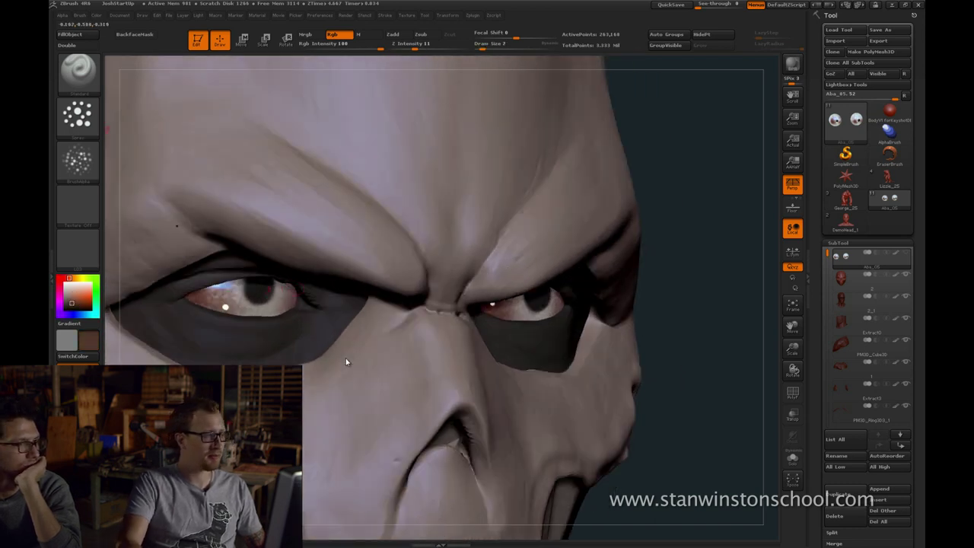
left_click(77, 118)
left_click(134, 124)
left_click(78, 162)
left_click(133, 166)
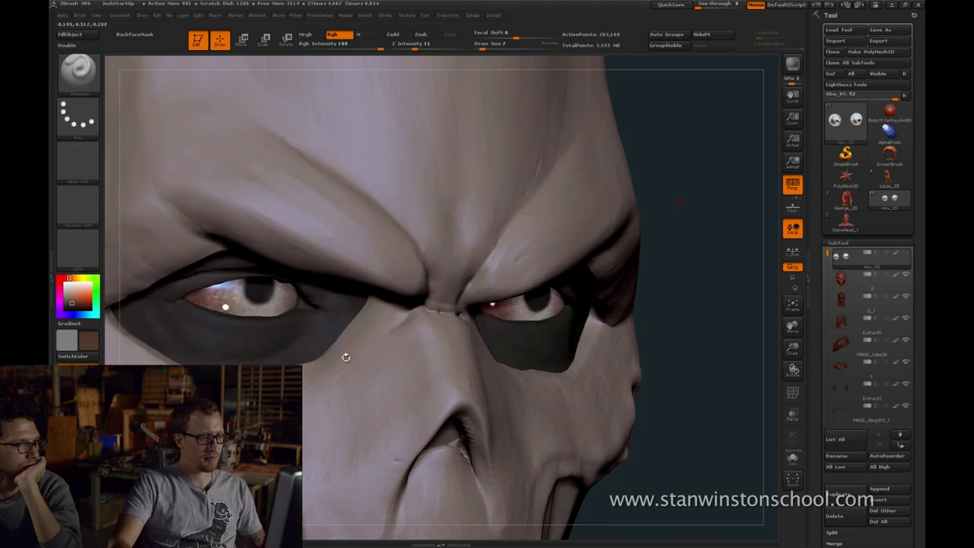
Isolate the eyeballs and paint a round brown iris over each pupil with a draw size between about 29 and 38
left_click_drag(679, 202, 616, 205)
left_click_drag(723, 188, 759, 192)
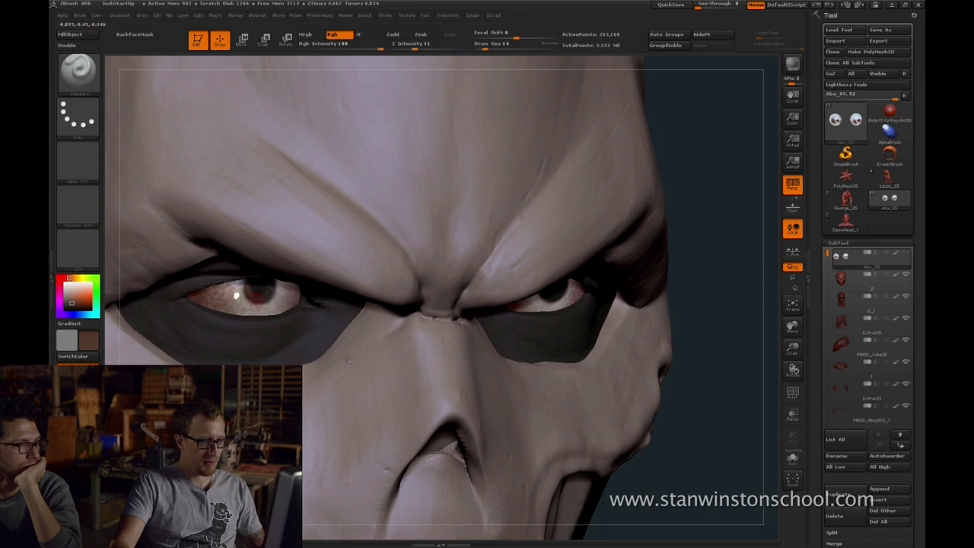
left_click(793, 459)
mouse_move(346, 358)
left_mouse_down("alt")
mouse_move(346, 388)
mouse_move(308, 369)
mouse_move(348, 368)
left_mouse_up("alt")
key("s")
left_click_drag(311, 305, 316, 305)
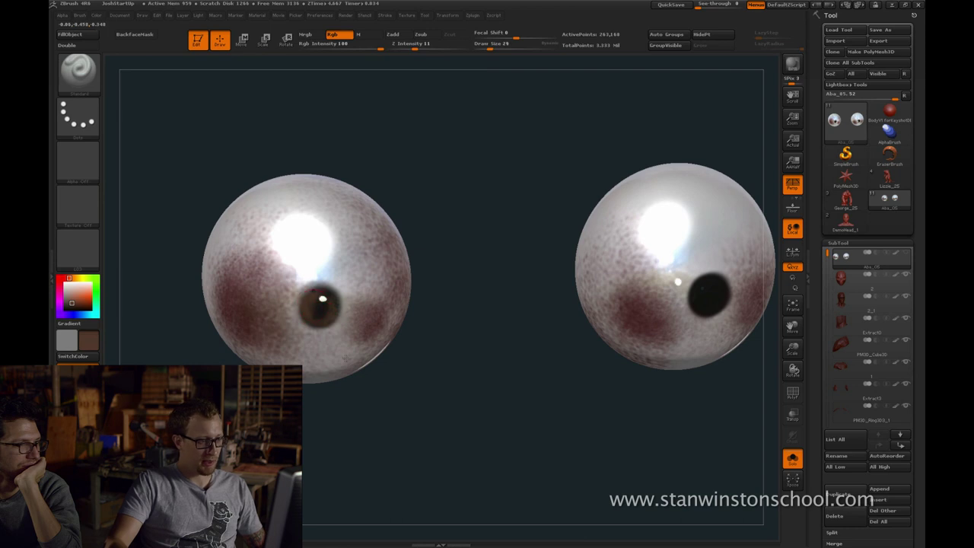
mouse_move(346, 358)
left_mouse_down("alt")
mouse_move(197, 349)
mouse_move(301, 357)
left_mouse_up("alt")
left_click_drag(533, 286, 531, 276)
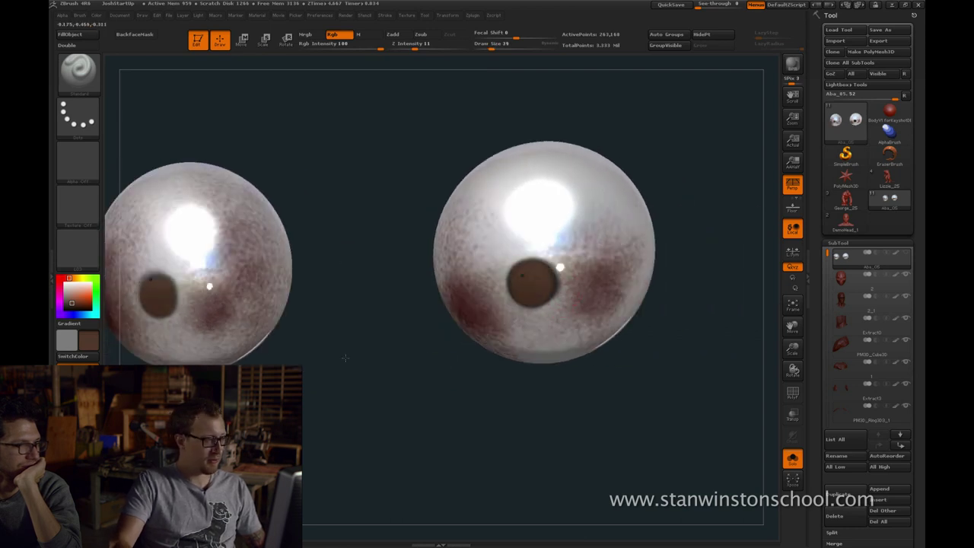
key("bracketright")
left_click_drag(346, 358, 381, 350)
Pick near-black and paint a small round pupil in the centre of the left eye's brown iris, judging it with the head shown
left_click(64, 310)
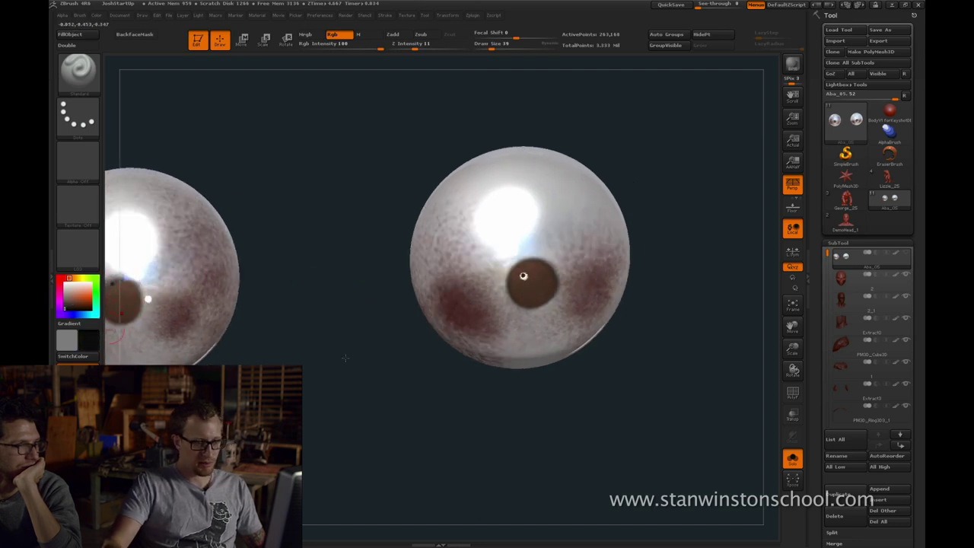
left_click(793, 459)
key("s")
left_click(509, 303)
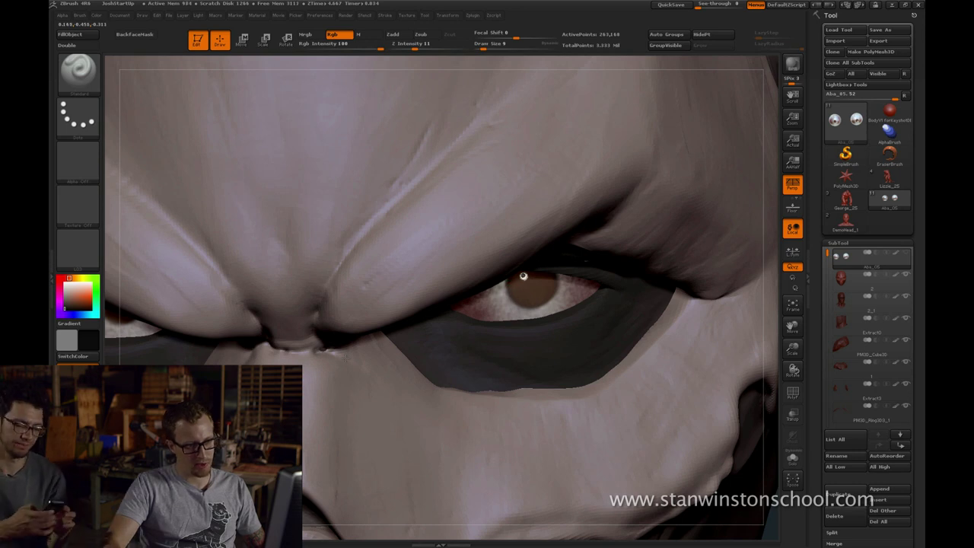
key("shift+alt+s")
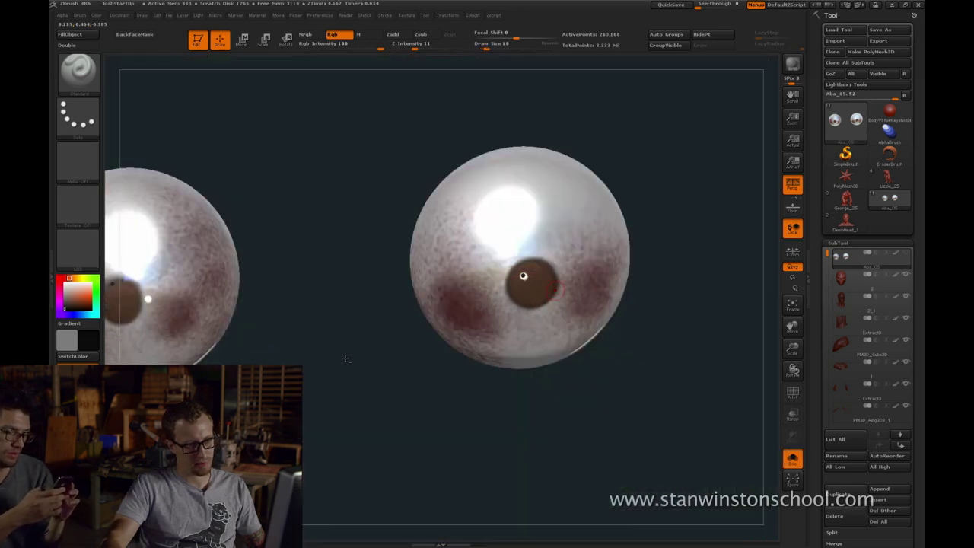
key("shift+alt+s")
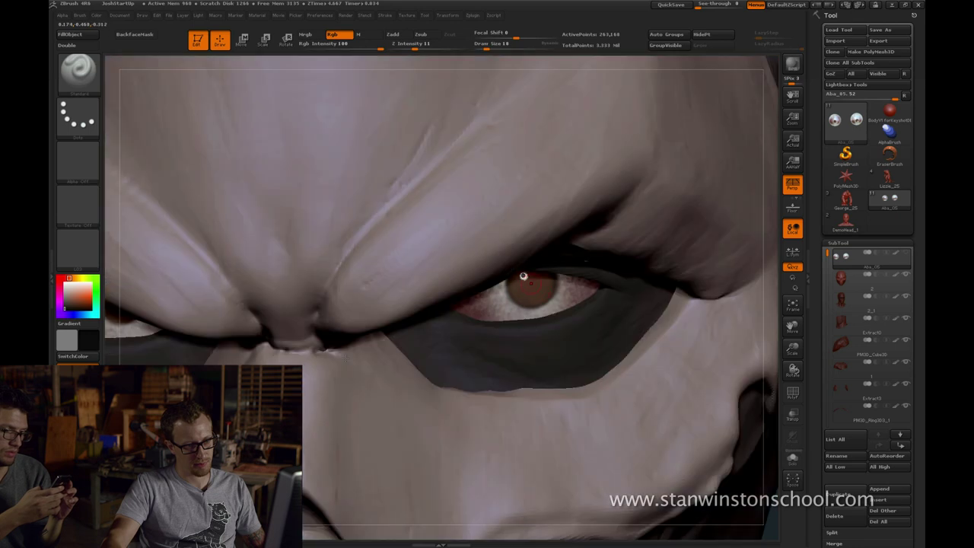
key("bracketright")
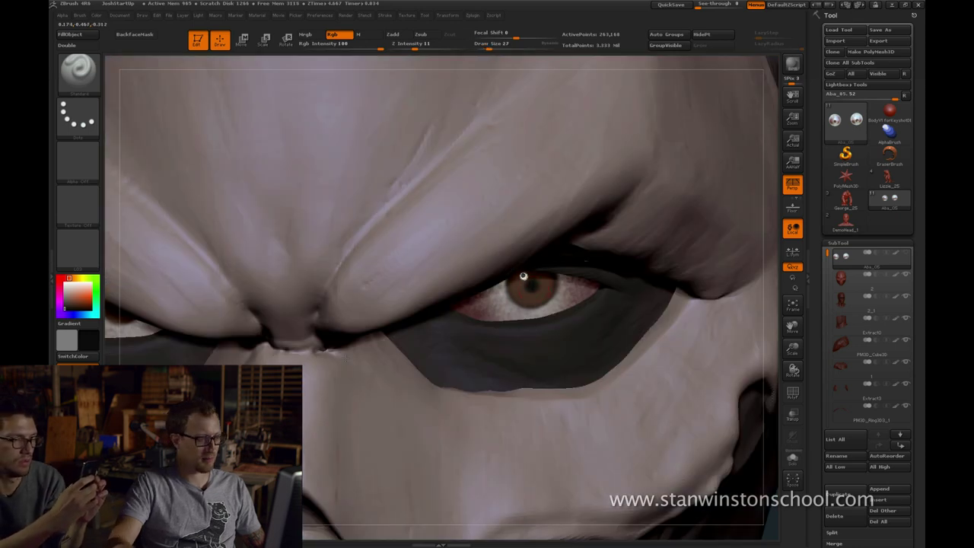
key("bracketleft")
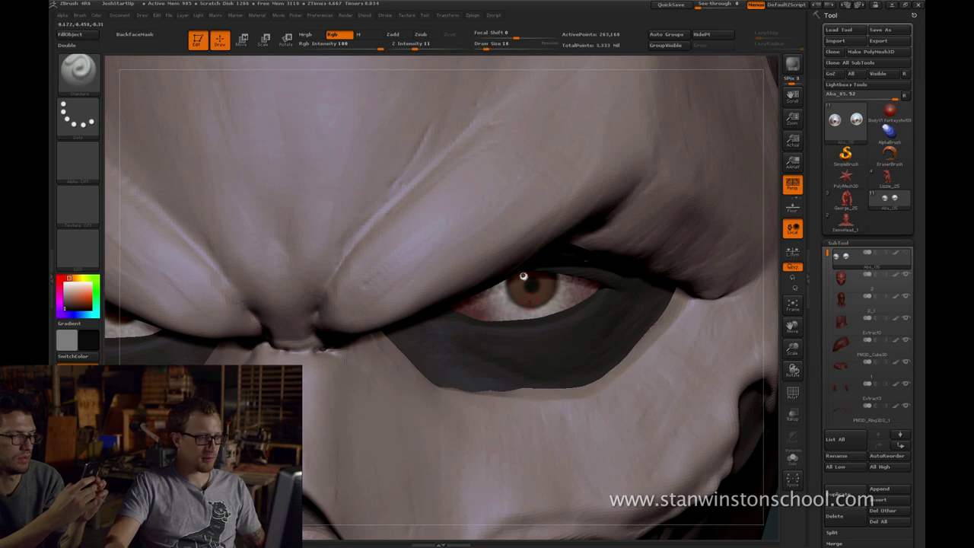
Choose a dark olive brown and tint the iris of the character's left eye around the pupil with a draw size around 12
left_click(71, 304)
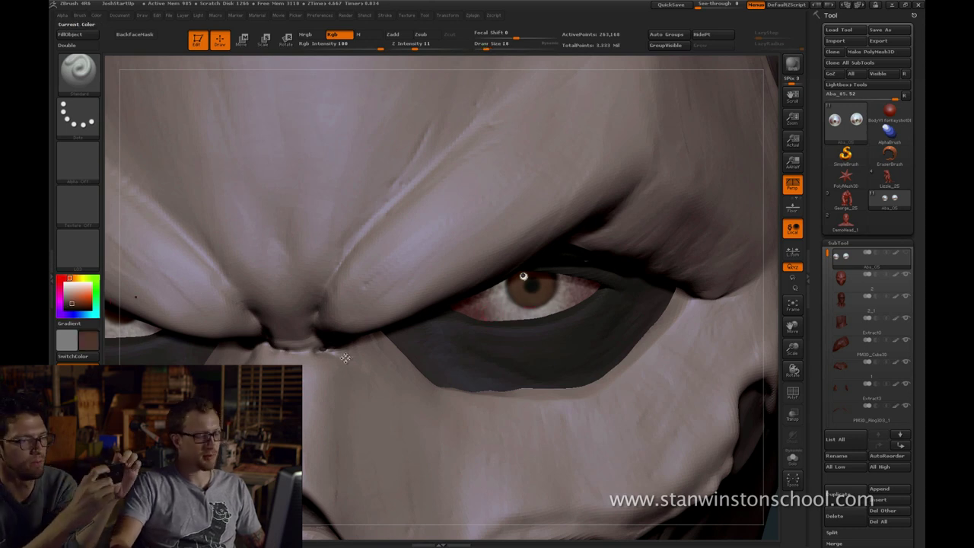
left_click(76, 279)
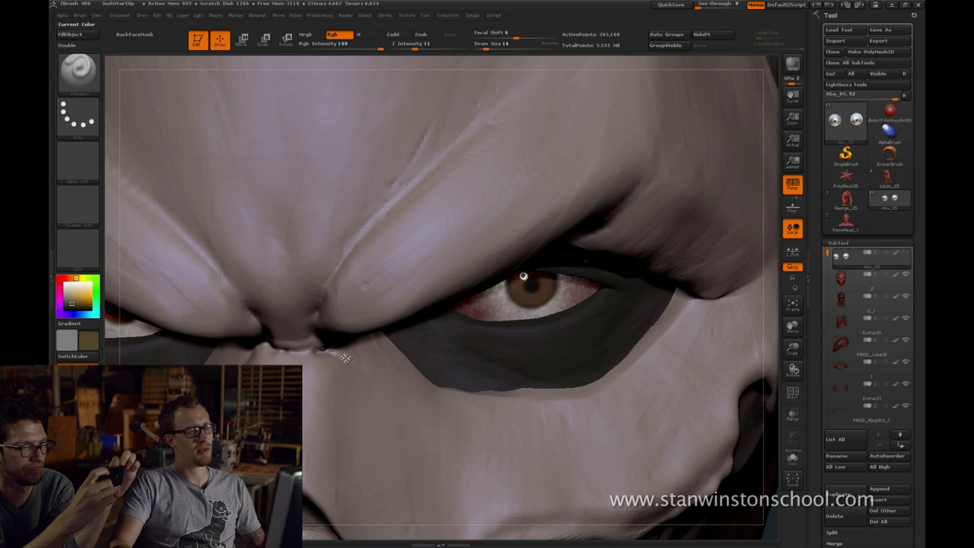
left_click(70, 302)
key("bracketleft")
key("bracketleft")
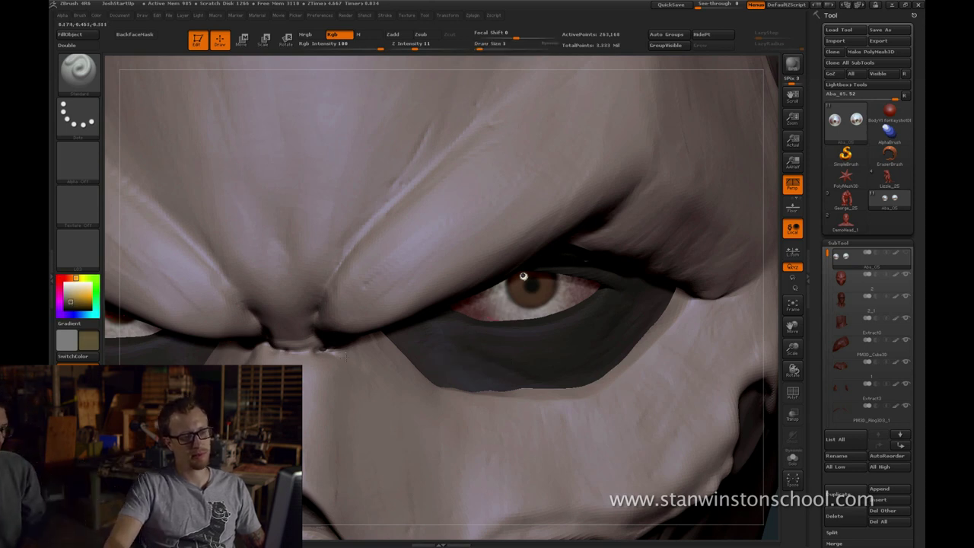
right_click_drag(523, 276, 523, 267, "ctrl")
key("bracketright")
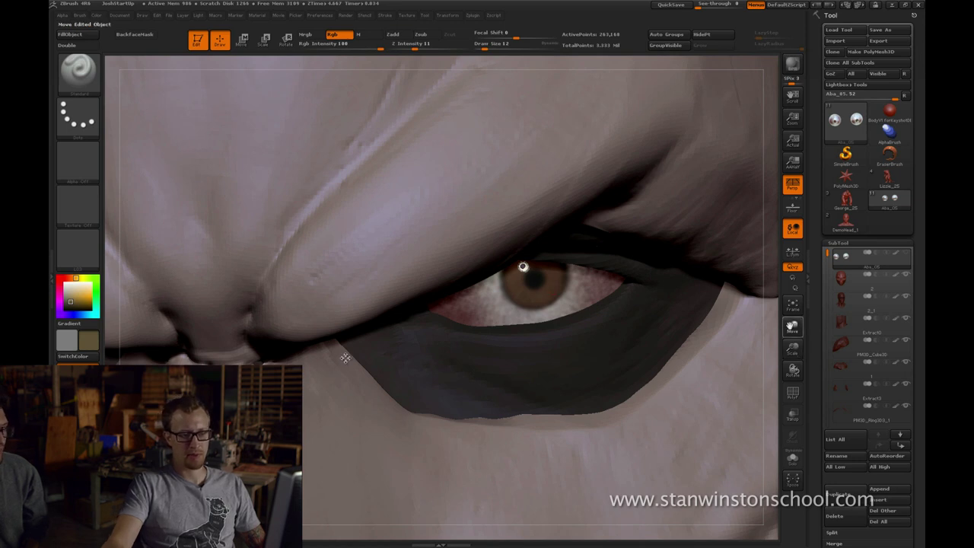
mouse_move(523, 266)
right_mouse_down("alt")
mouse_move(518, 284)
mouse_move(576, 292)
right_mouse_up("alt")
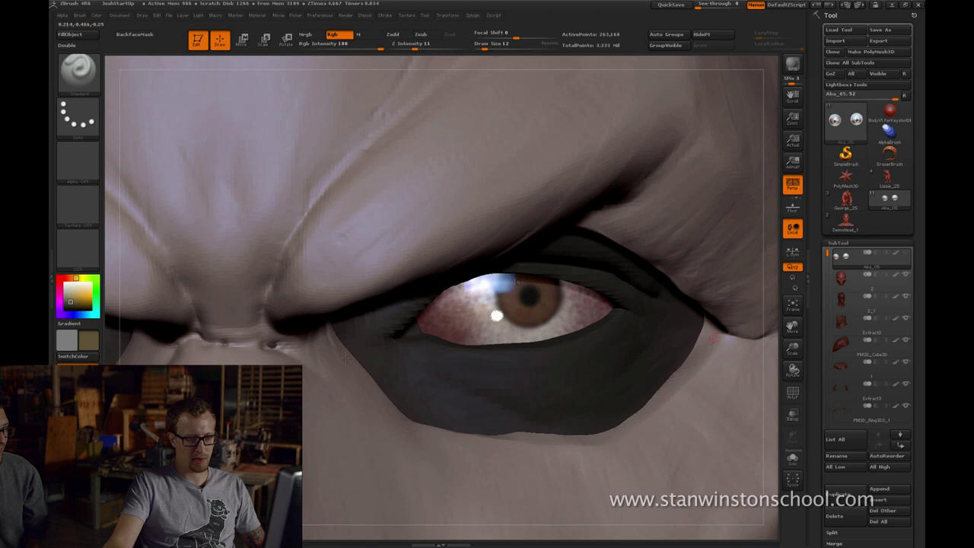
right_click_drag(346, 358, 345, 358)
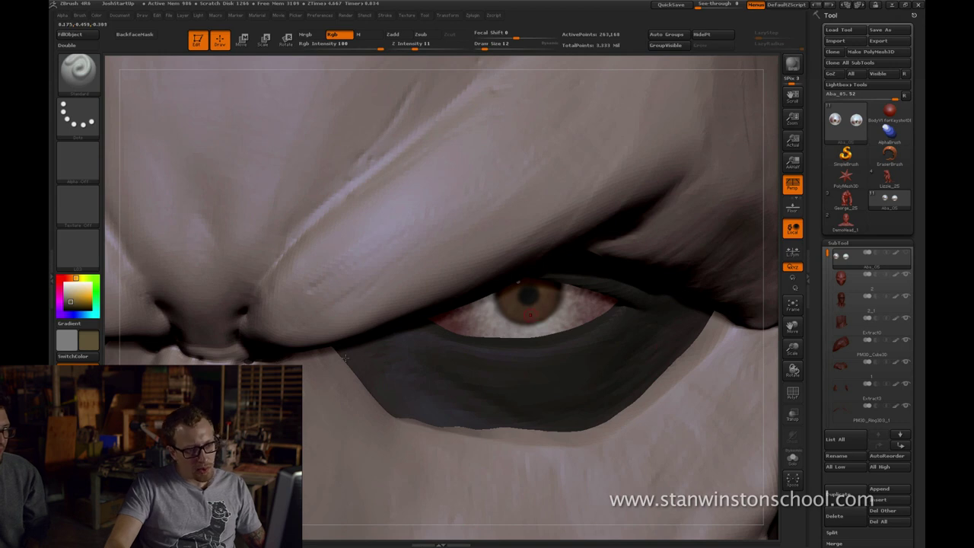
key("]")
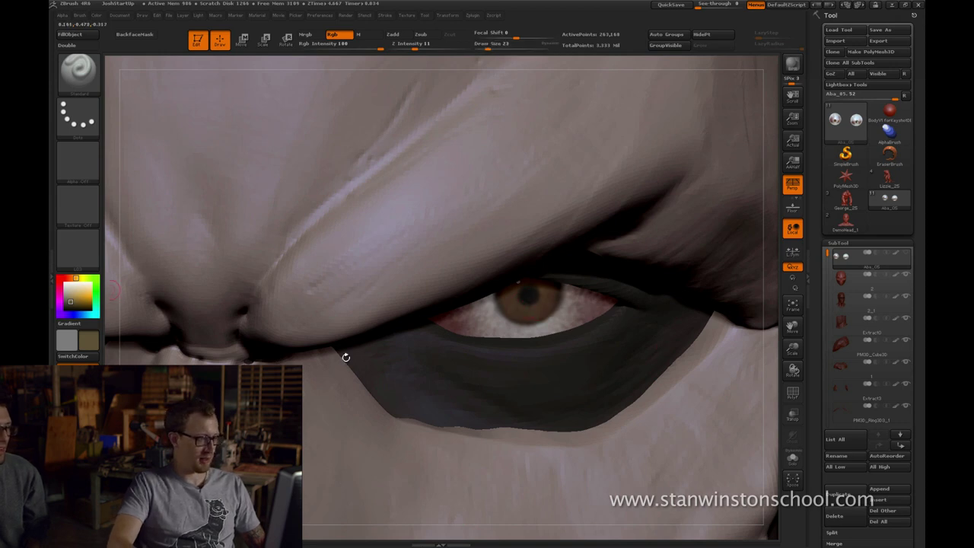
Brush a lighter olive tan into the lower part of the left eye's iris with draw sizes between about 4 and 13
key("bracketleft")
key("bracketleft")
key("bracketleft")
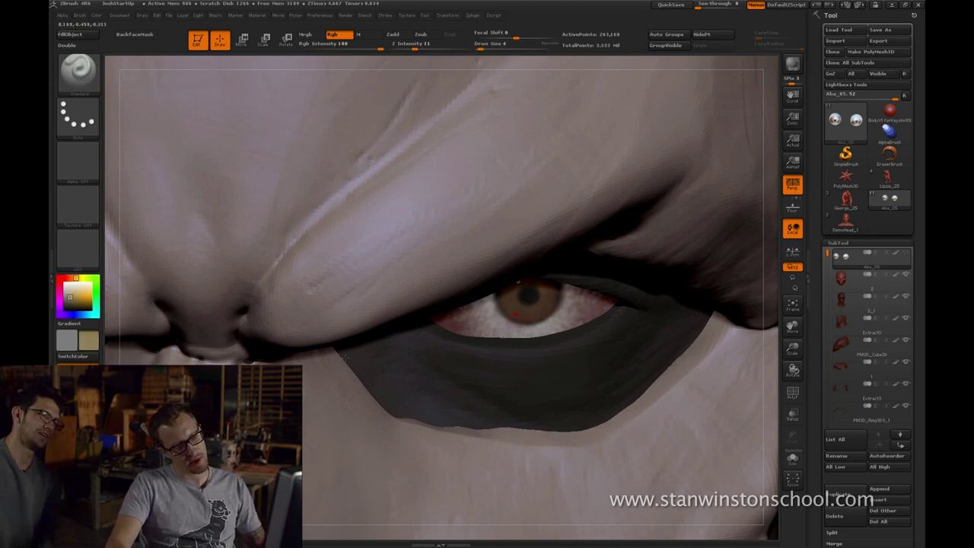
key("bracketright")
key("bracketright")
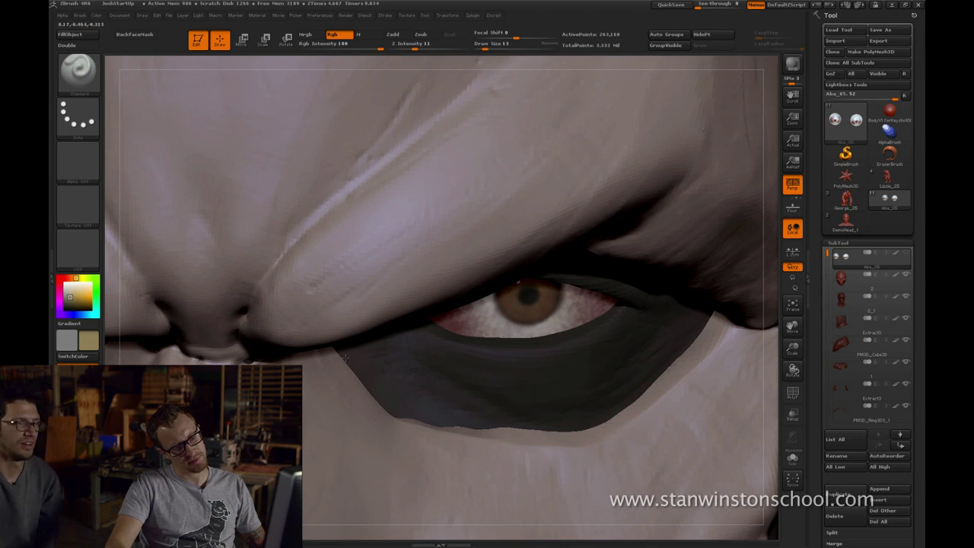
key("bracketleft")
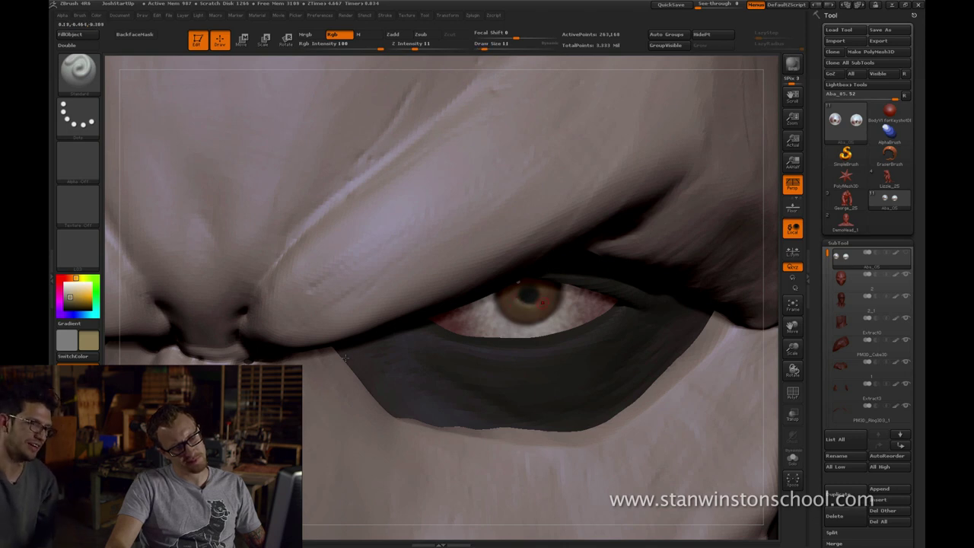
key("bracketleft")
key("bracketleft")
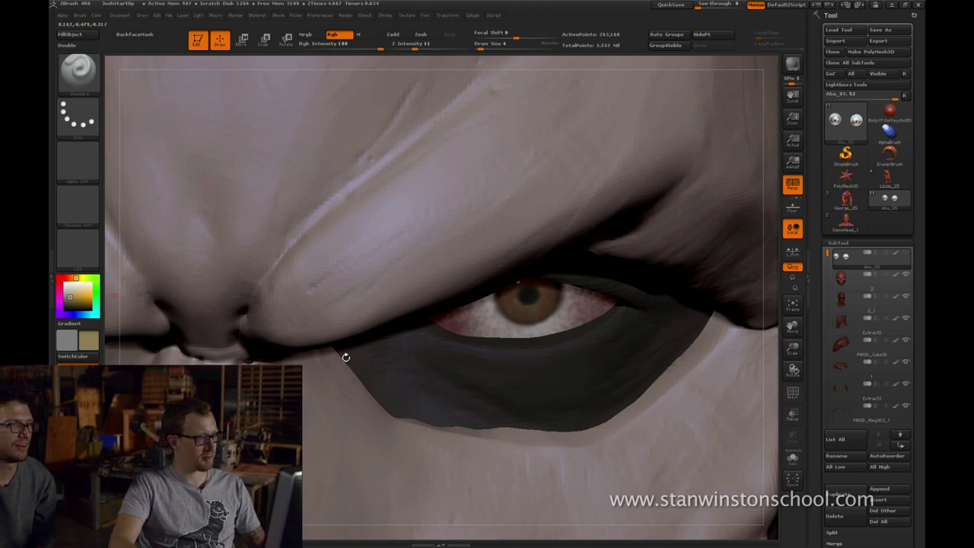
Switch to a medium reddish brown and warm up the left eye's iris, reducing the draw size from about 28 to 4
key("c")
left_click_drag(70, 297, 76, 300)
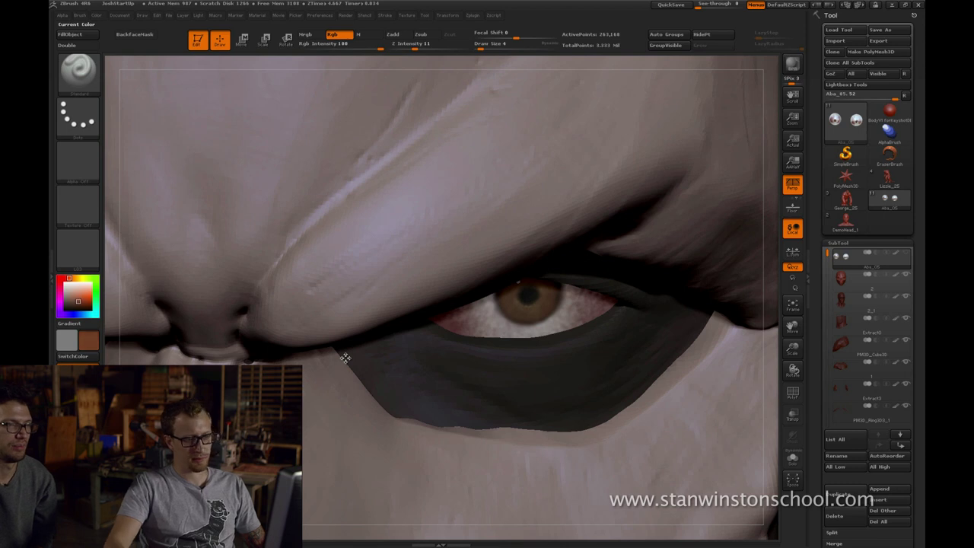
left_click(78, 301)
key("s")
left_click_drag(529, 314, 532, 313)
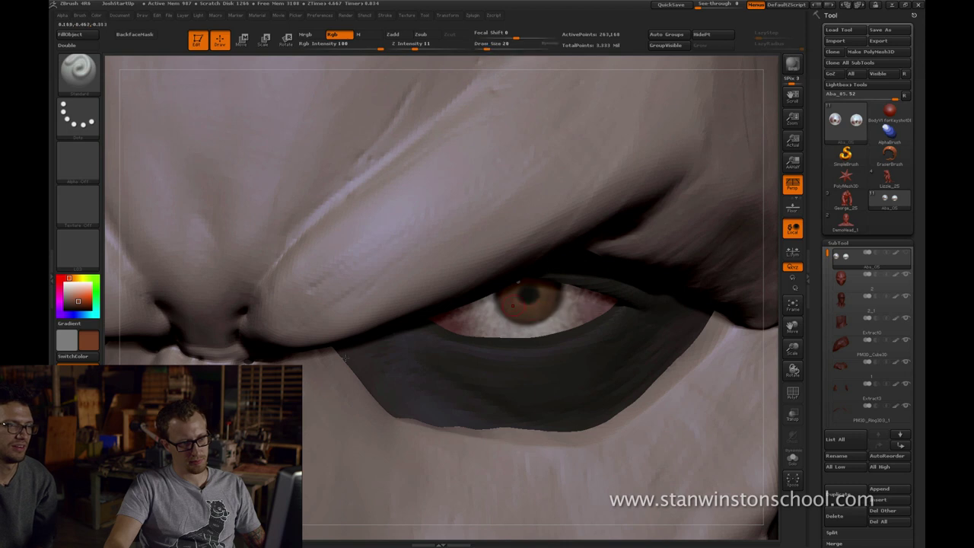
key("[")
key("[")
key("[")
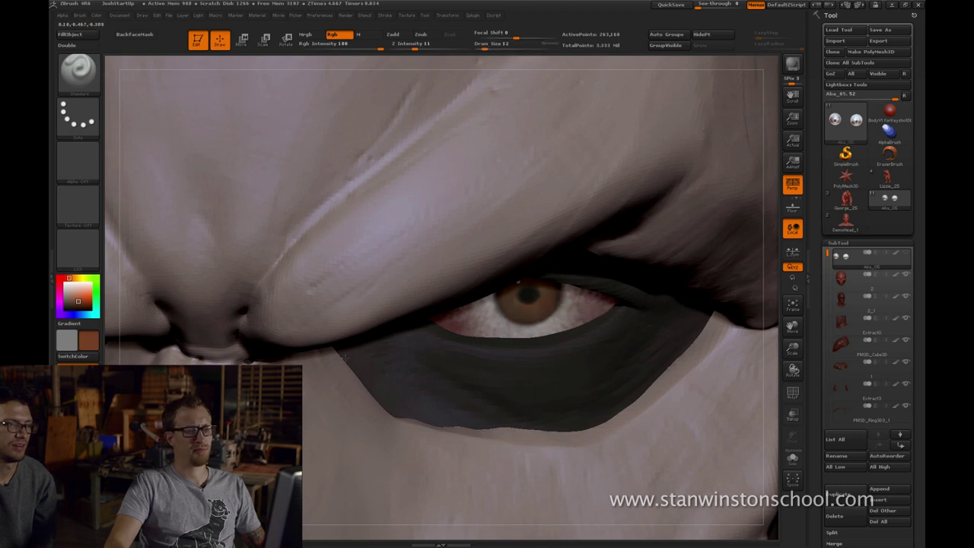
key("[")
key("[")
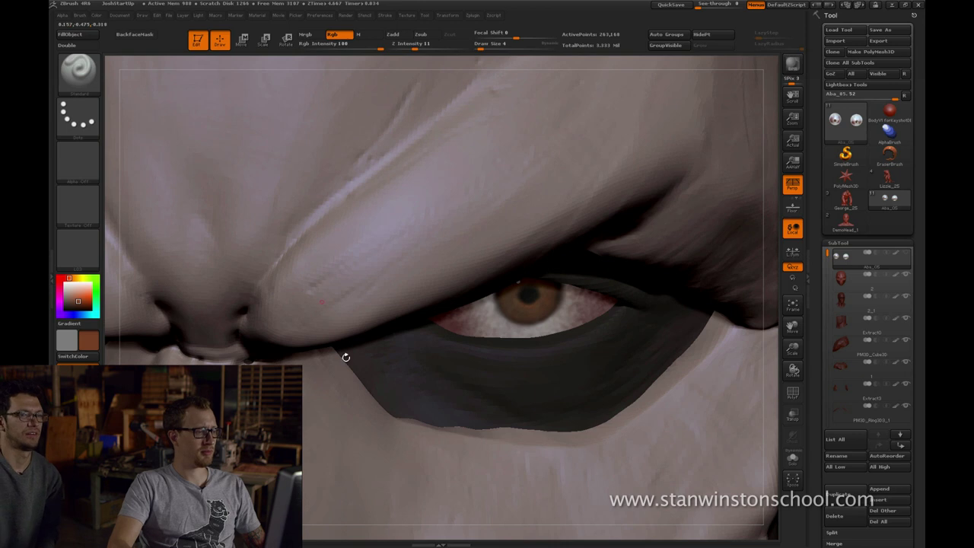
Pick black, redefine the left eye's pupil with a draw size between about 6 and 12, and check the eye from several angles
key("c")
key("]")
key("]")
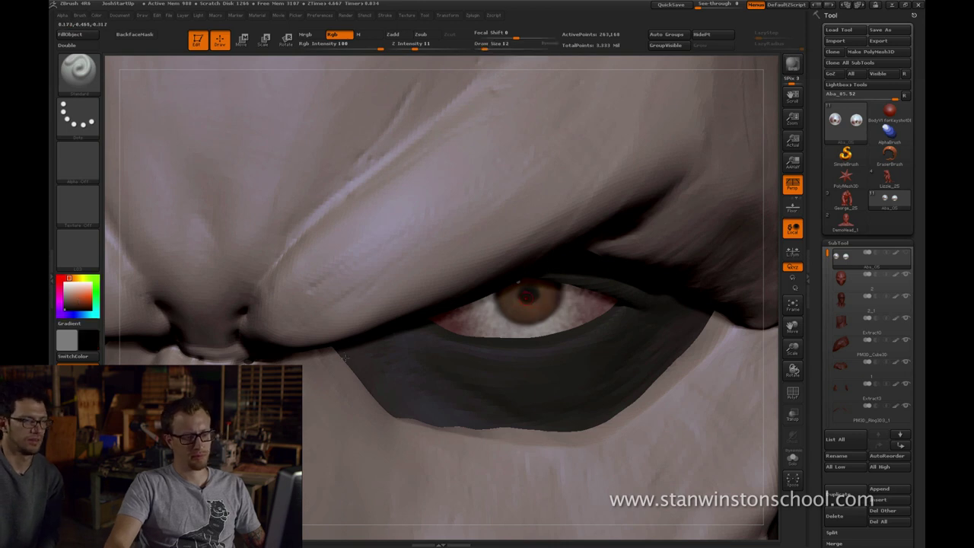
key("]")
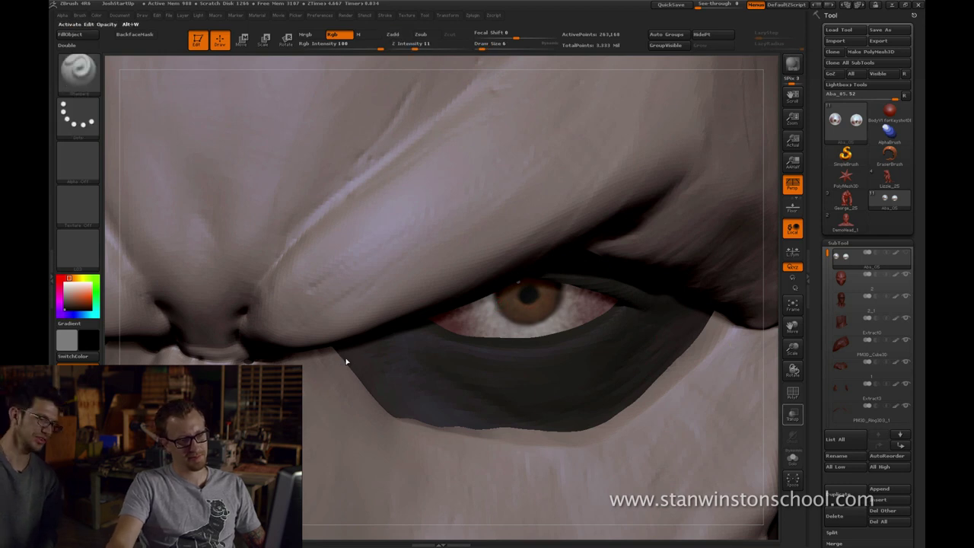
mouse_move(345, 359)
left_mouse_down()
mouse_move(341, 347)
mouse_move(345, 357)
left_mouse_up()
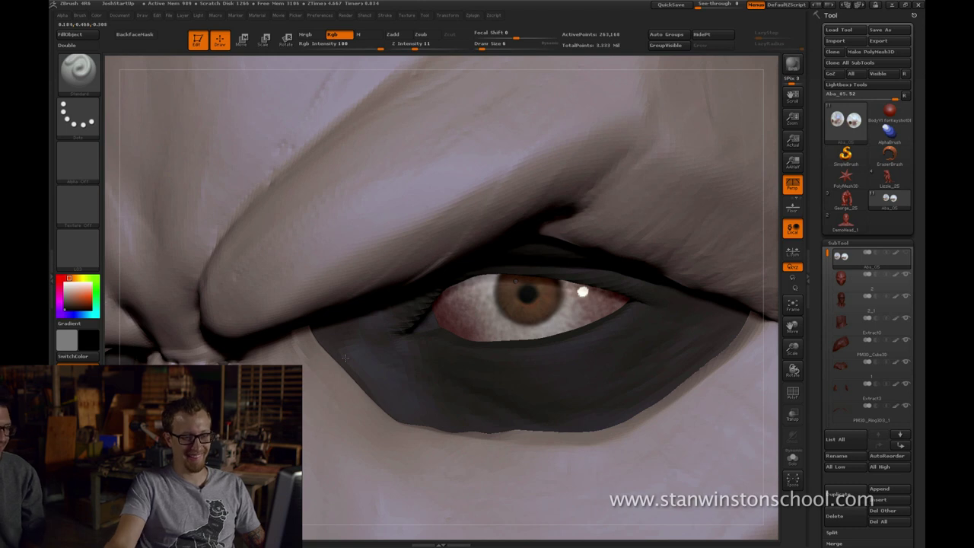
mouse_move(346, 358)
left_mouse_down()
mouse_move(380, 357)
mouse_move(346, 357)
left_mouse_up()
right_click_drag(346, 357, 345, 358)
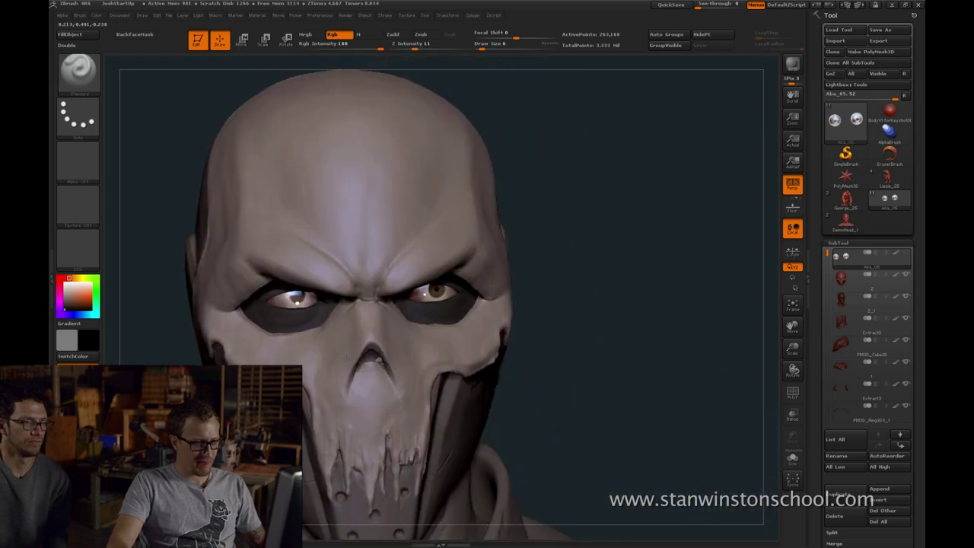
Select the head subtool and nudge the lower eyelid around the left eye with the Move brush, using draw sizes between about 33 and 82
right_click_drag(346, 358, 345, 357)
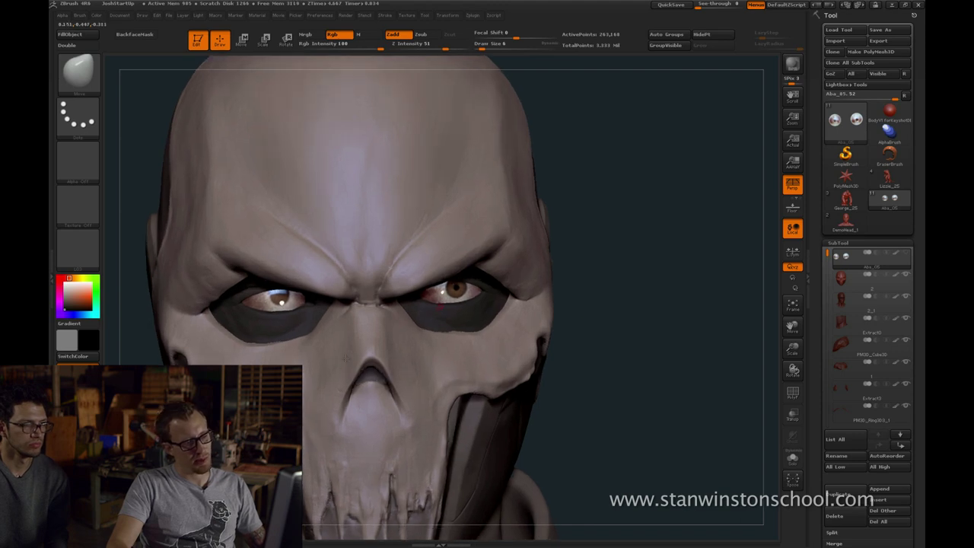
left_click(345, 358, "alt")
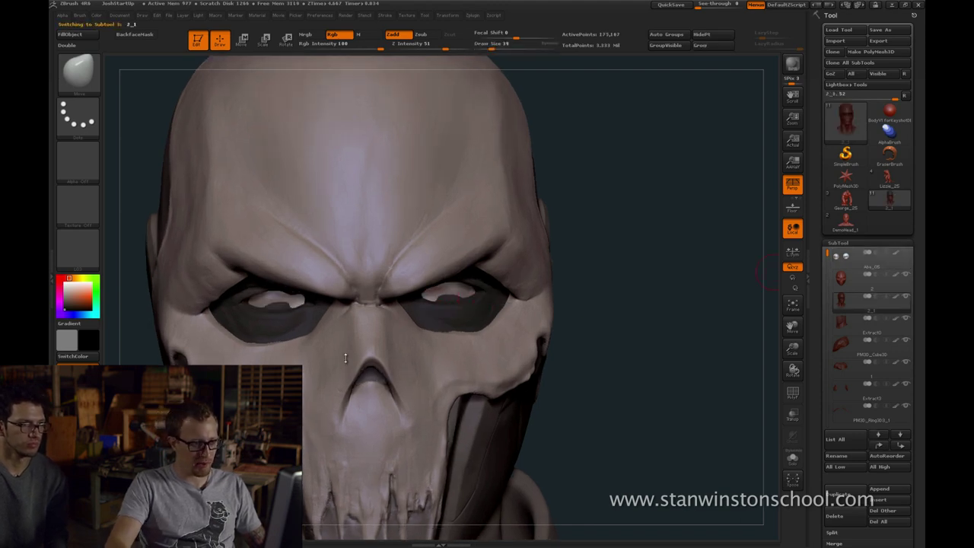
key("s")
left_click(435, 307)
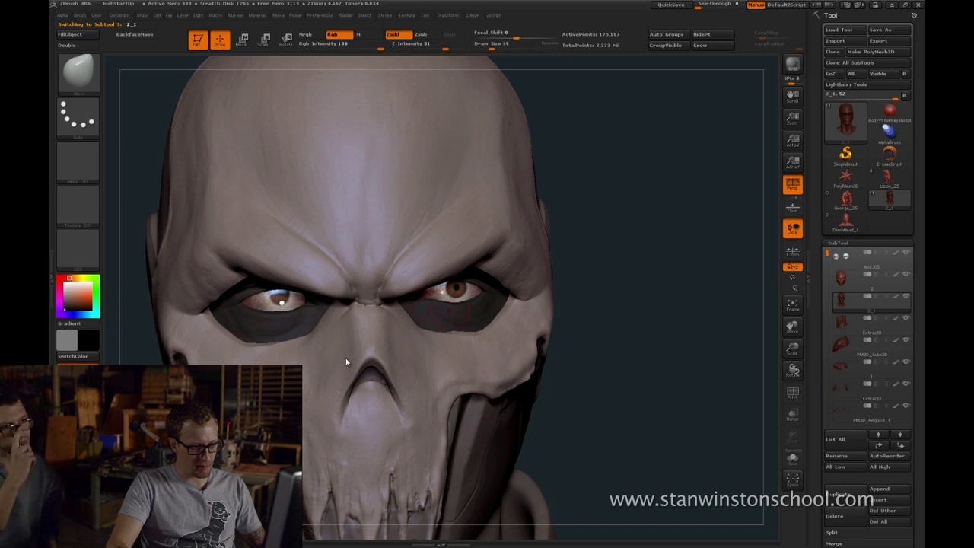
key("s")
left_click_drag(587, 339, 457, 310)
key("s")
left_click(457, 307)
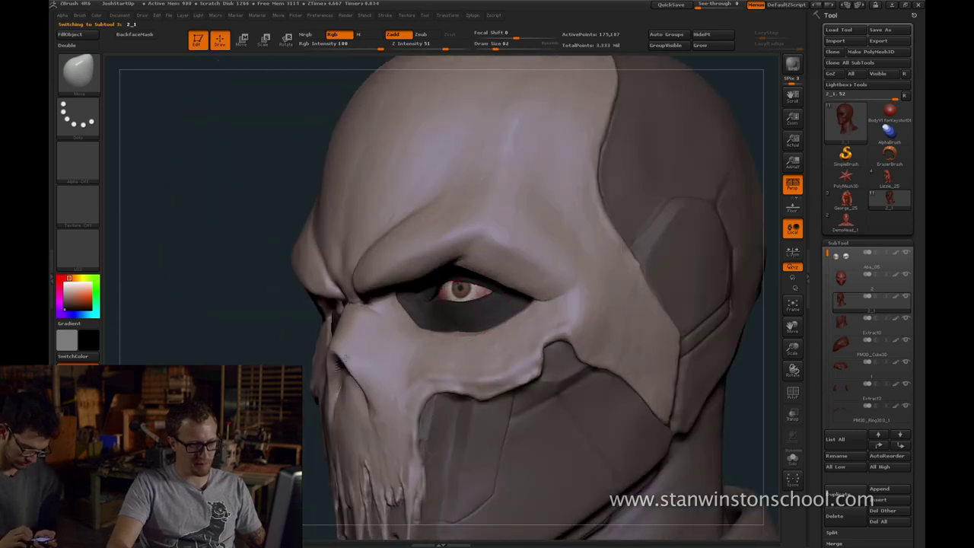
mouse_move(286, 318)
left_mouse_down()
mouse_move(463, 304)
mouse_move(468, 319)
mouse_move(444, 308)
left_mouse_up()
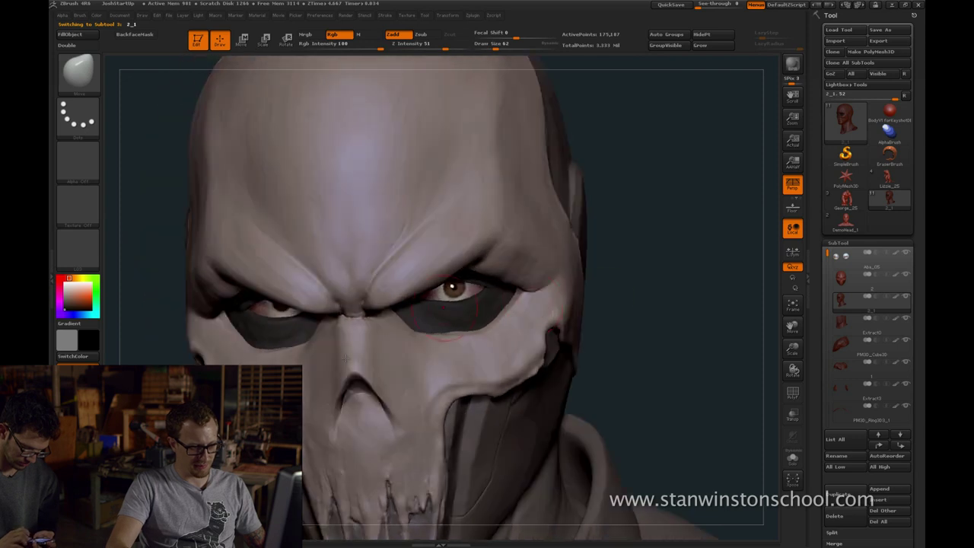
key("[")
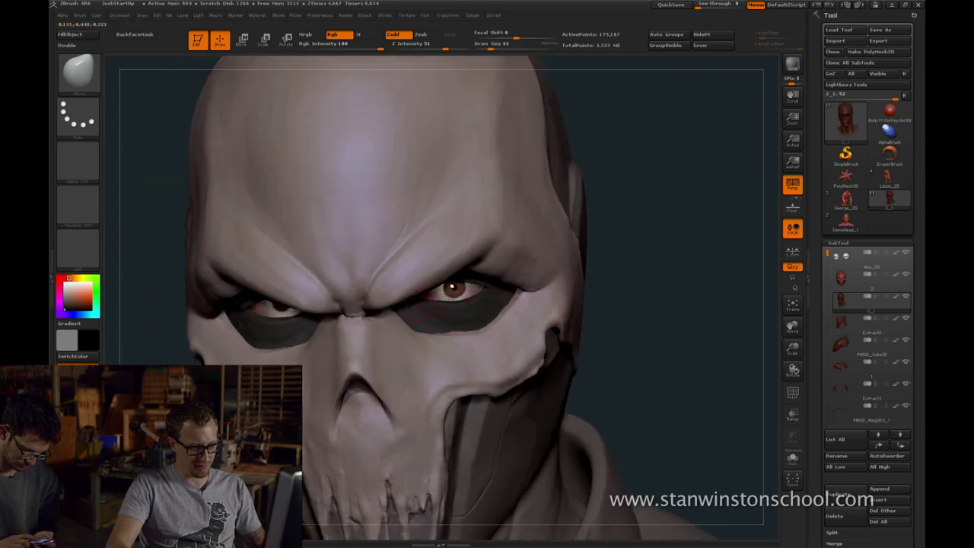
Choose a dull dark red and tint the eyelid edges with the Standard brush at a draw size of 11
mouse_move(422, 308)
right_mouse_down()
mouse_move(441, 295)
mouse_move(435, 319)
mouse_move(457, 299)
right_mouse_up()
key("s")
left_click(425, 306)
key("b")
key("s")
key("t")
key("c")
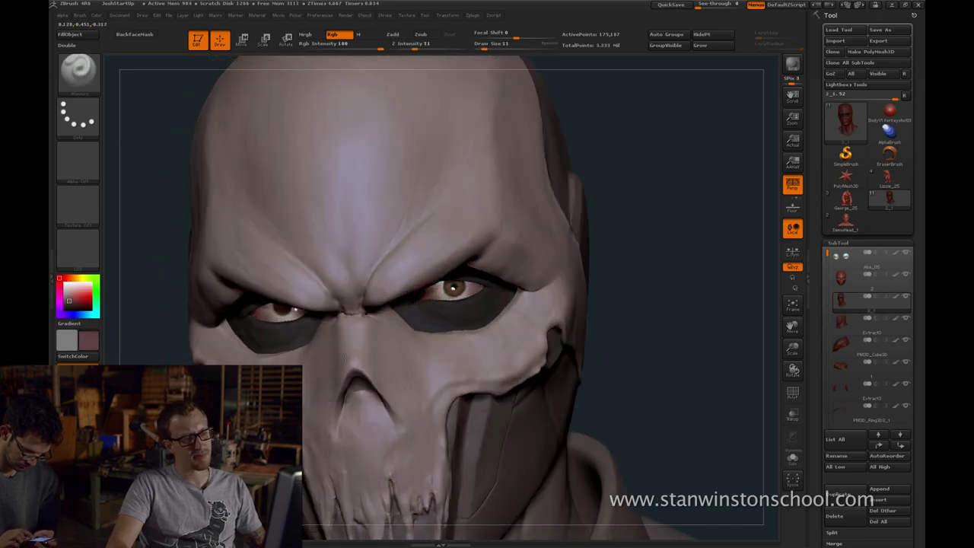
left_click_drag(347, 357, 347, 360)
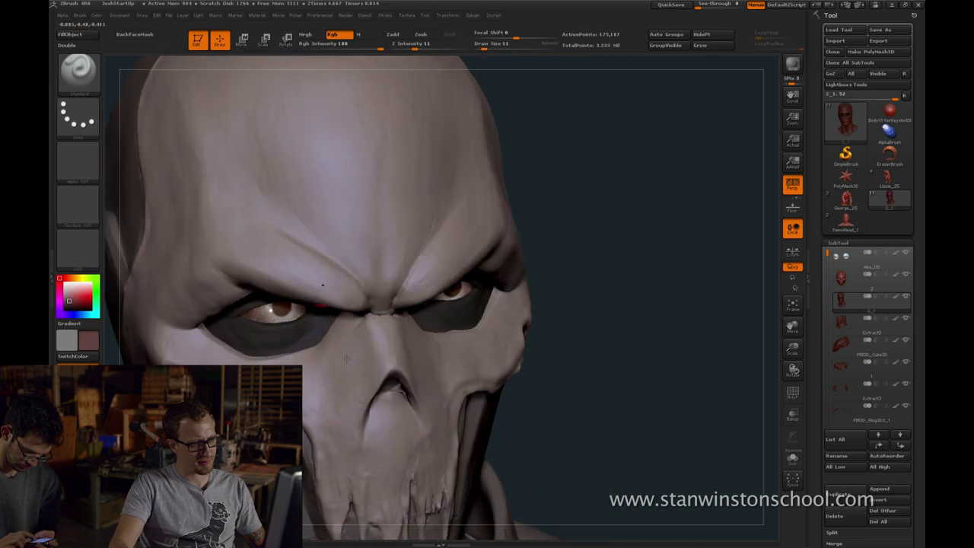
right_click_drag(347, 358, 346, 357)
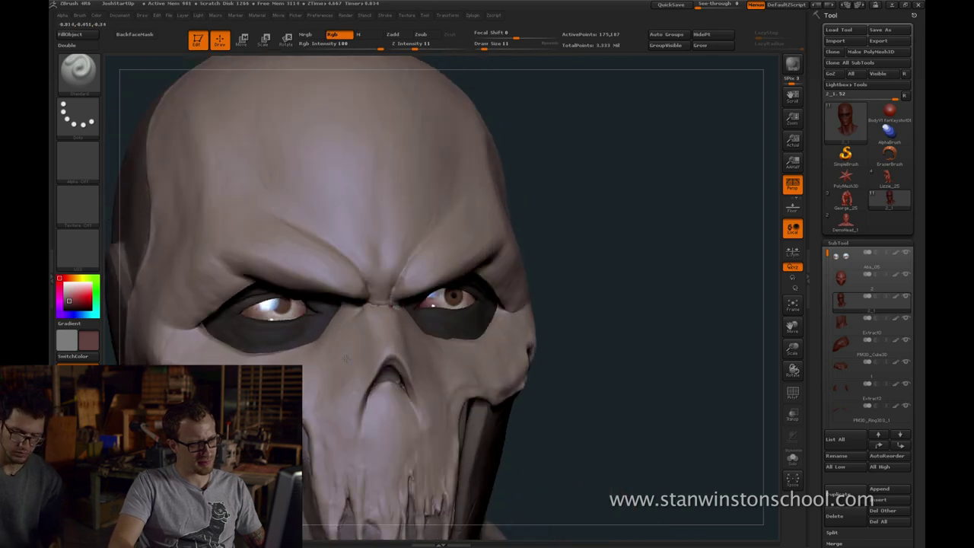
Reshape the eyelids around the right eye with the Move brush, using draw sizes of about 91 and 71
left_click_drag(761, 300, 682, 319)
mouse_move(346, 358)
left_mouse_down()
mouse_move(396, 359)
mouse_move(345, 357)
left_mouse_up()
key("b")
key("m")
key("v")
key("s")
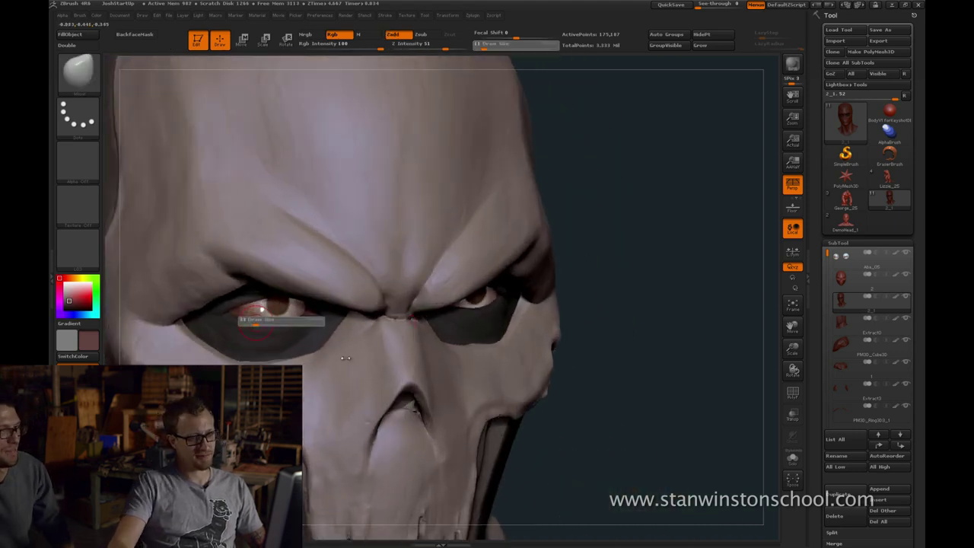
left_click_drag(249, 321, 260, 321)
left_click_drag(346, 358, 346, 358)
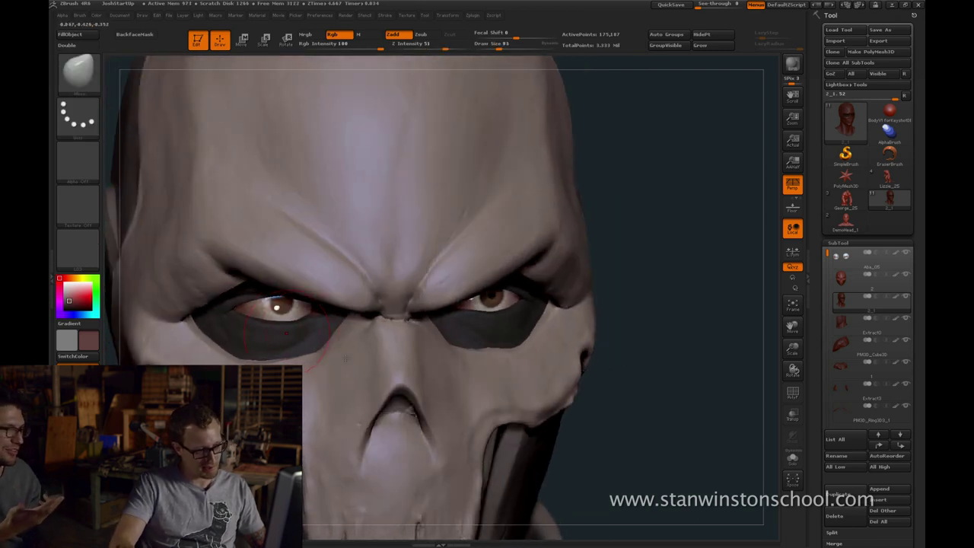
key("s")
left_click_drag(231, 316, 228, 316)
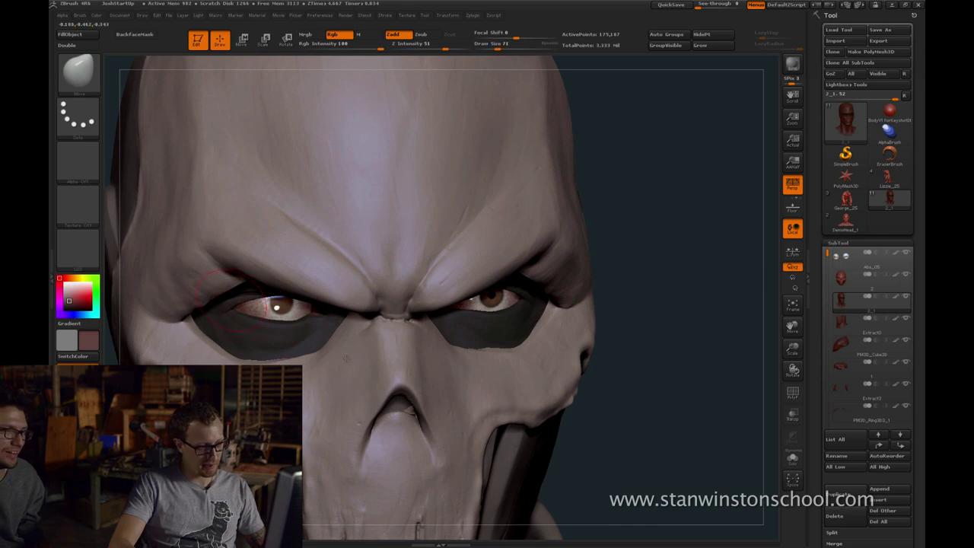
key("bracketleft")
Isolate the eyeball subtool to examine both irises and pupils, and check the gaze on the whole bust
left_click_drag(647, 313, 746, 304)
mouse_move(723, 266)
left_mouse_down("alt")
mouse_move(753, 298)
mouse_move(705, 303)
mouse_move(686, 293)
left_mouse_up("alt")
left_click(792, 458)
left_click_drag(723, 427, 741, 458, "alt")
left_click_drag(486, 333, 491, 333)
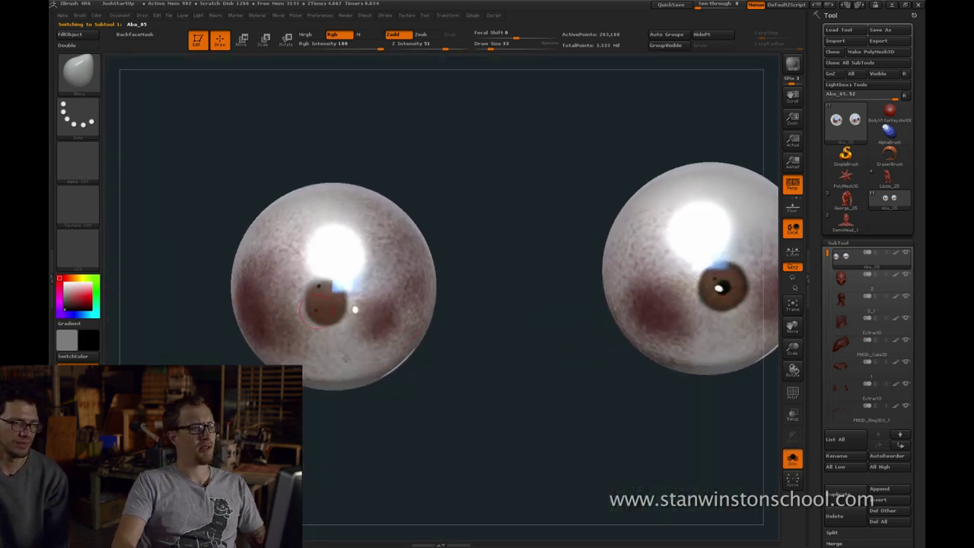
left_click_drag(355, 164, 364, 166)
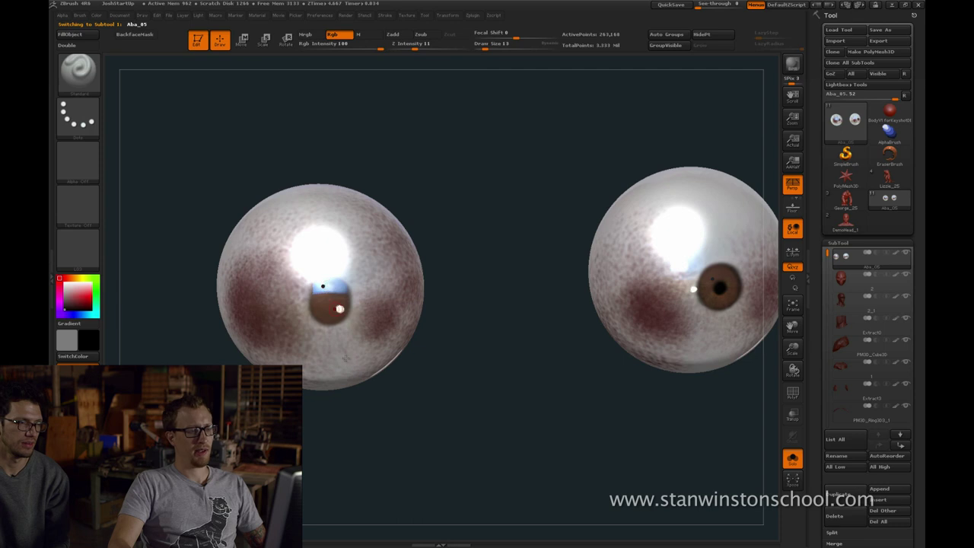
key("alt+s")
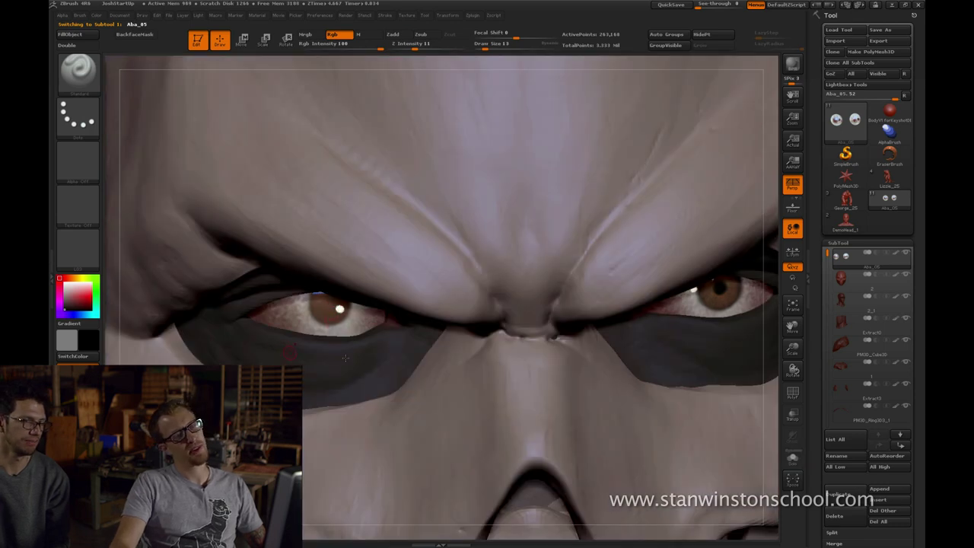
key("f")
key("f")
left_click_drag(606, 266, 595, 267)
mouse_move(595, 268)
left_mouse_down("alt")
mouse_move(565, 372)
mouse_move(611, 211)
mouse_move(602, 213)
mouse_move(608, 281)
left_mouse_up("alt")
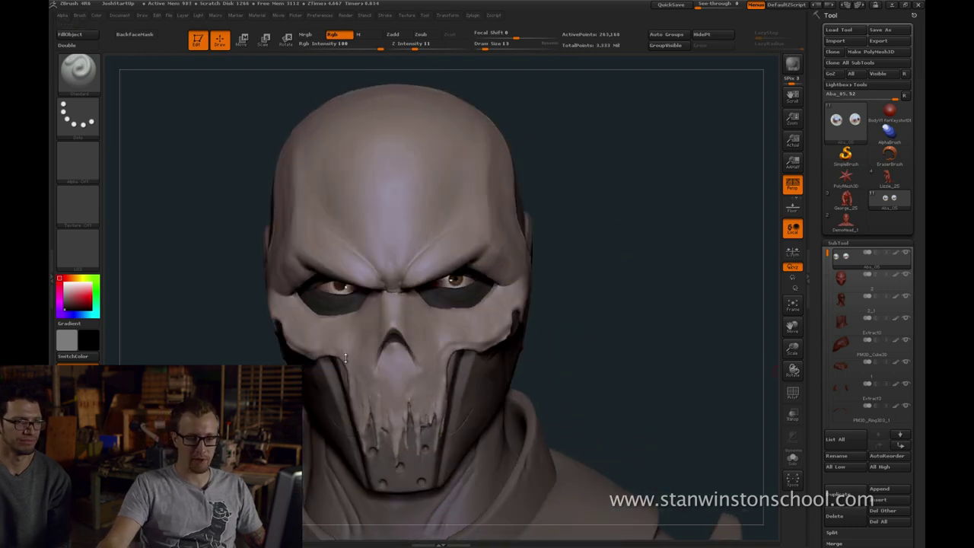
Duplicate the eyeball subtool and hide the opposite eye in each copy so that the two eyes can be posed separately
left_click(840, 495)
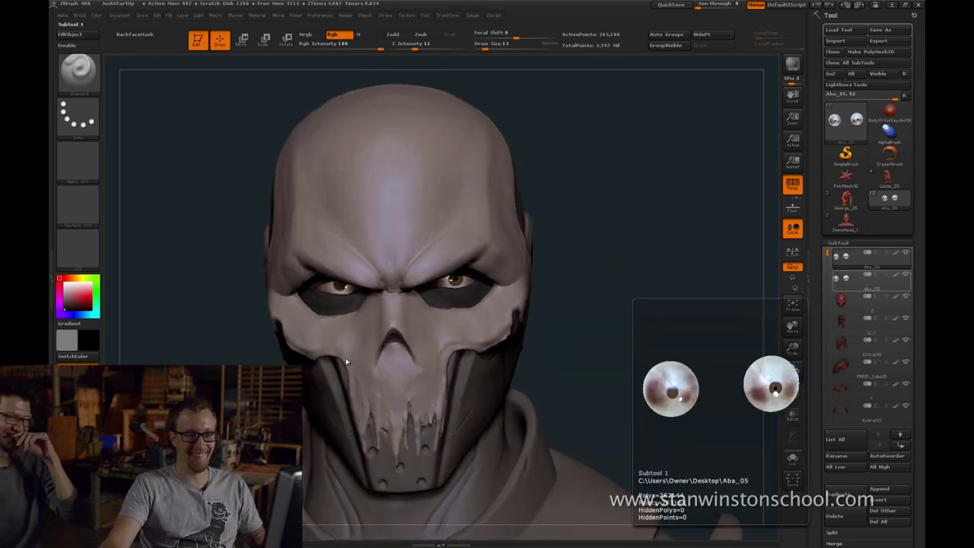
left_click(793, 459)
left_click_drag(559, 208, 424, 336, "ctrl+shift")
left_click_drag(525, 274, 548, 296, "ctrl+shift")
left_click(858, 281)
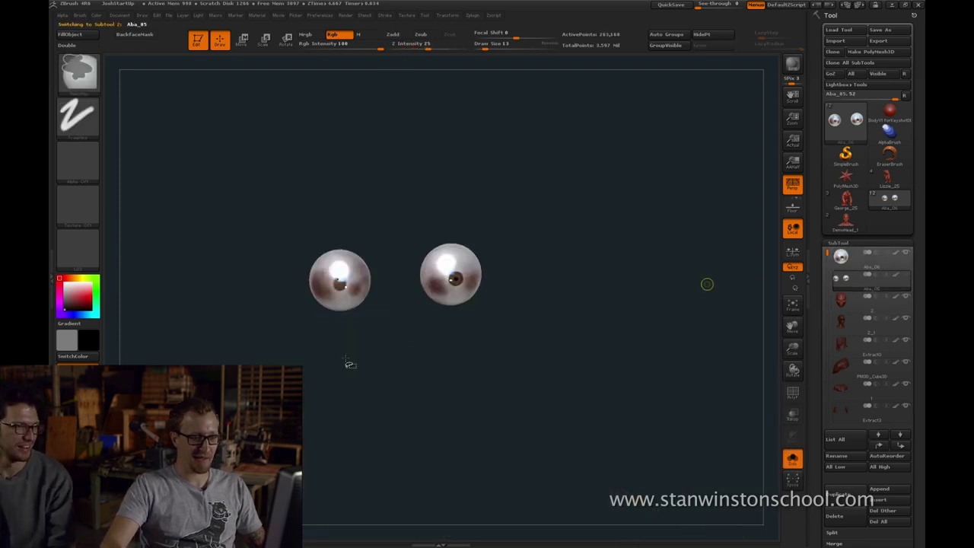
left_click_drag(516, 204, 391, 332, "ctrl+shift")
key("w")
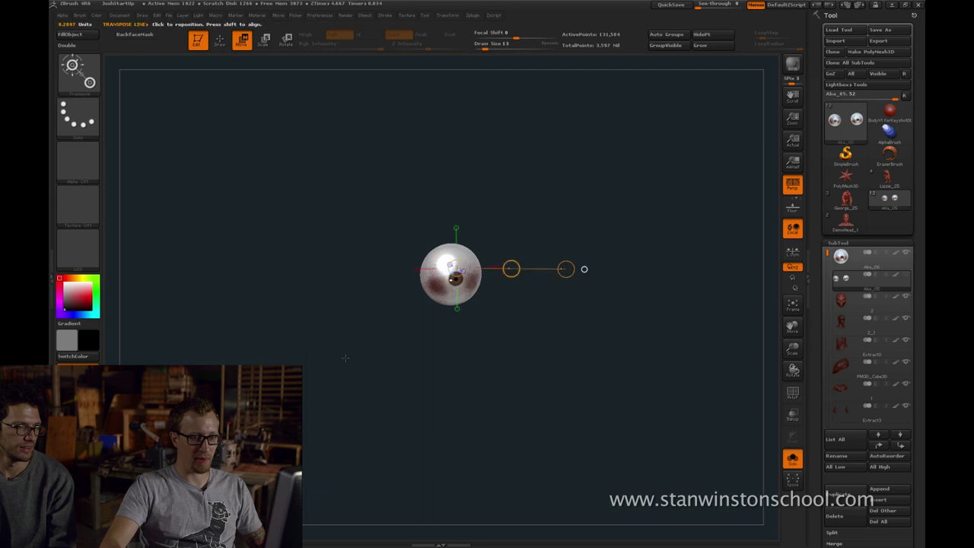
left_click_drag(345, 358, 350, 362, "ctrl+shift")
left_click(793, 459)
Lay Transpose lines from the right eyeball's centre in a view from above and rotate the eyeball
mouse_move(647, 342)
left_mouse_down()
mouse_move(742, 346)
mouse_move(647, 346)
left_mouse_up()
left_click_drag(312, 308, 169, 384)
left_click_drag(239, 346, 258, 324)
left_click_drag(655, 346, 750, 346, "alt")
left_click_drag(655, 320, 655, 442)
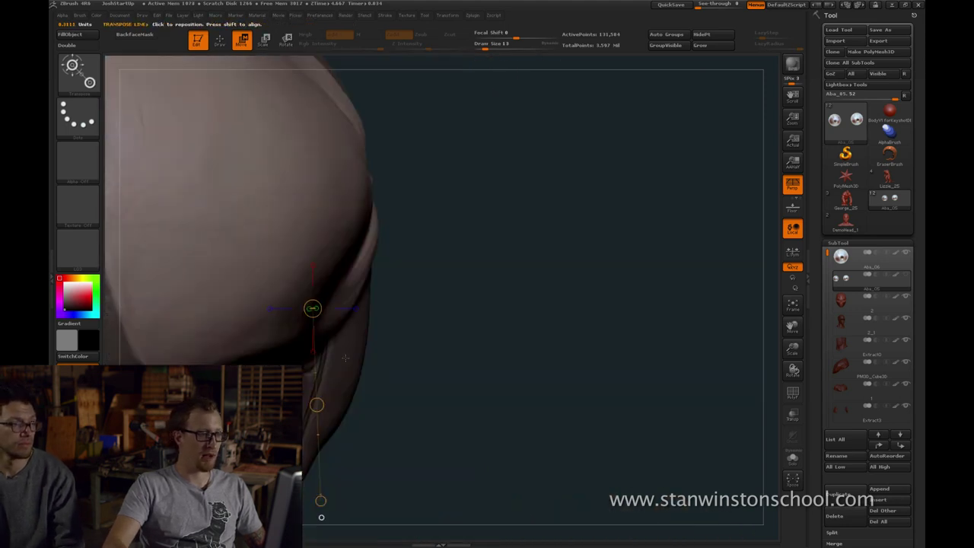
left_click(793, 415)
left_click_drag(261, 271, 442, 260)
key("shift+t")
key("r")
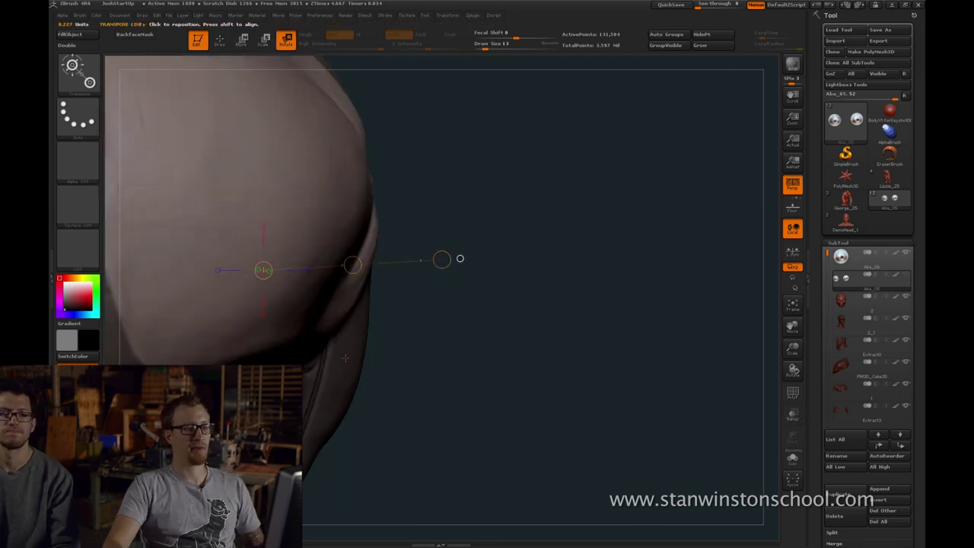
left_click_drag(654, 427, 569, 351)
left_click_drag(251, 264, 243, 272)
Shift the right eyeball slightly within its socket using horizontal Transpose Move lines in side view
left_click_drag(272, 329, 646, 329, "shift")
left_click_drag(459, 329, 459, 329)
left_click_drag(582, 346, 715, 347)
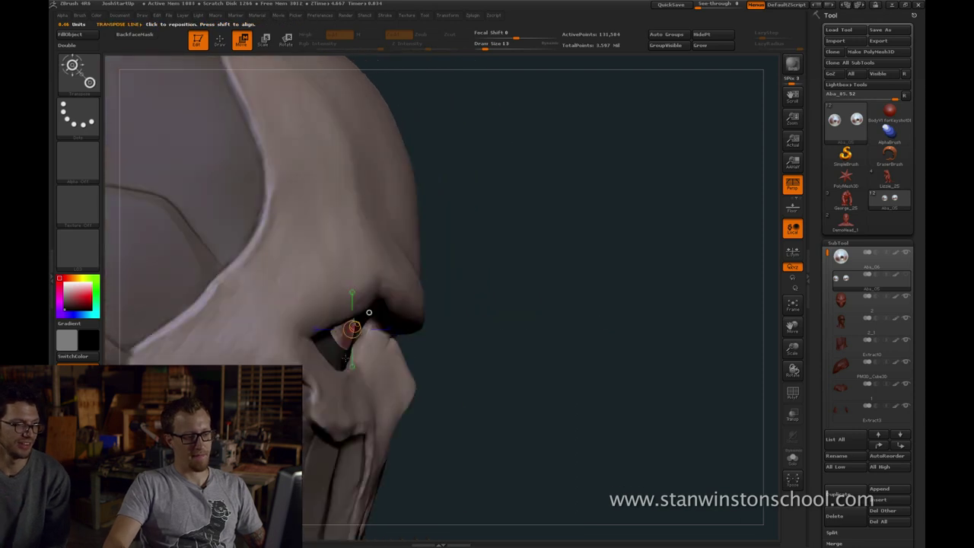
left_click_drag(284, 348, 546, 347, "shift")
mouse_move(416, 348)
left_mouse_down()
mouse_move(400, 348)
mouse_move(410, 348)
left_mouse_up()
left_click_drag(583, 346, 499, 346)
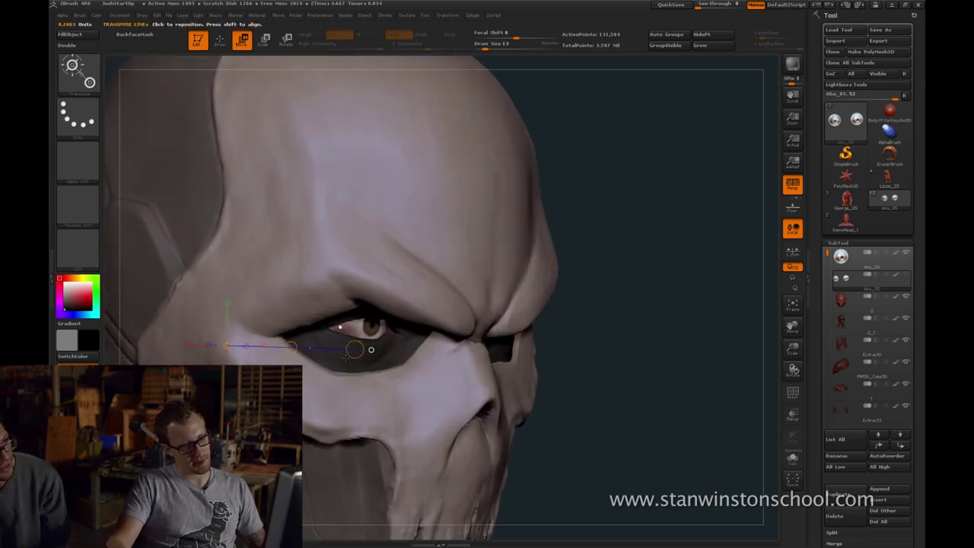
Locate the right eyeball through the head with transparency, centre a Transpose Rotate line on it, and adjust its gaze
mouse_move(345, 358)
left_mouse_down()
mouse_move(267, 358)
mouse_move(263, 376)
mouse_move(346, 450)
mouse_move(346, 282)
mouse_move(335, 267)
mouse_move(335, 396)
mouse_move(346, 289)
mouse_move(346, 434)
mouse_move(361, 358)
mouse_move(345, 358)
mouse_move(345, 153)
left_mouse_up()
key("q")
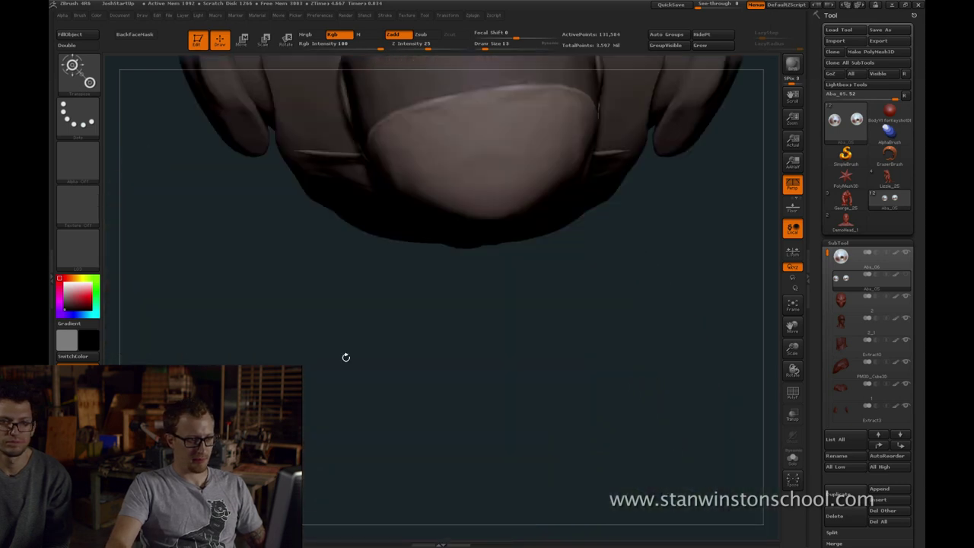
key("w")
key("r")
key("Return")
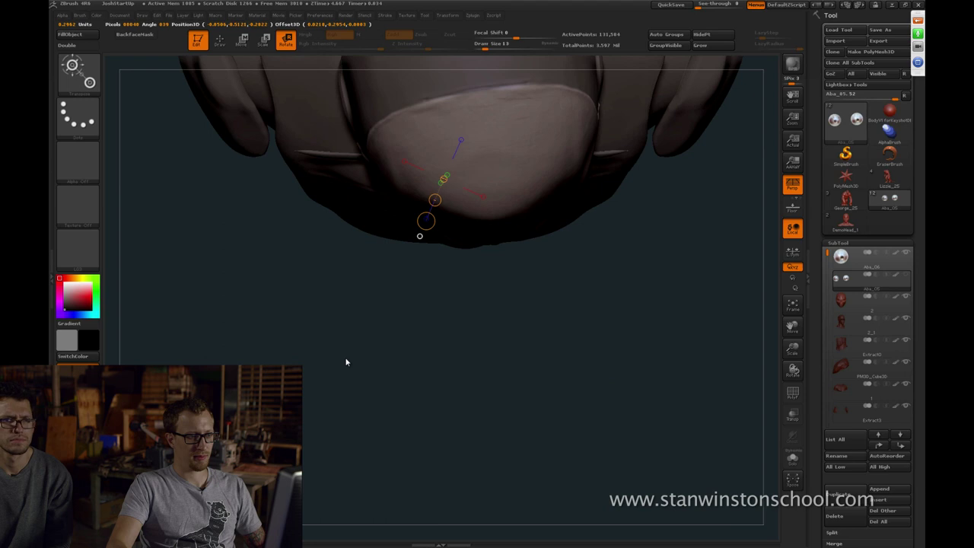
key("shift+t")
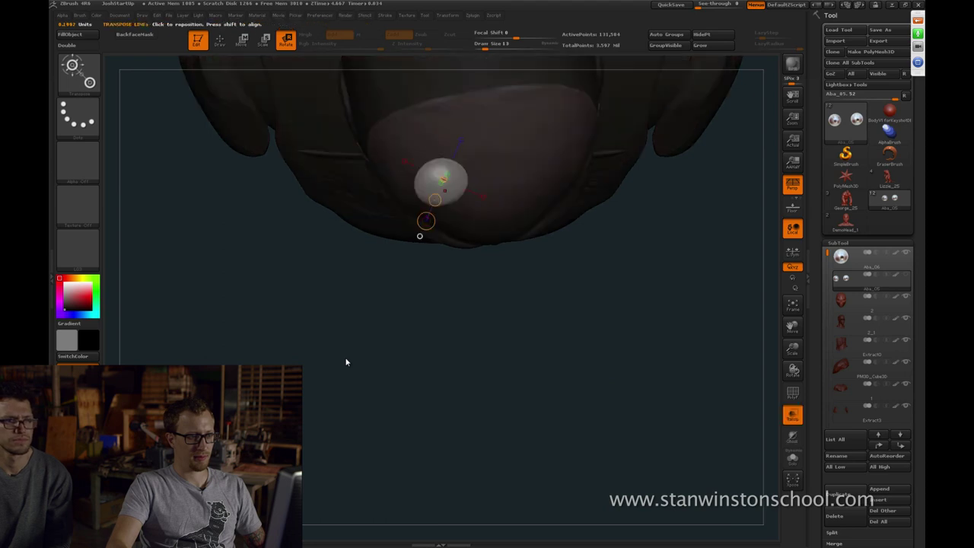
left_click_drag(447, 196, 482, 354)
left_click_drag(346, 362, 347, 426, "shift")
key("shift+t")
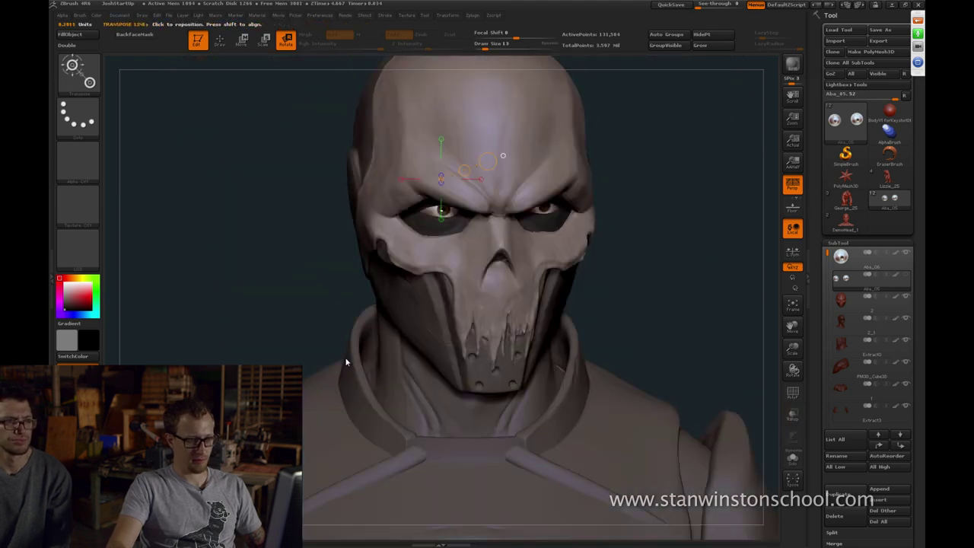
mouse_move(346, 362)
left_mouse_down()
mouse_move(316, 363)
mouse_move(335, 362)
mouse_move(325, 363)
left_mouse_up()
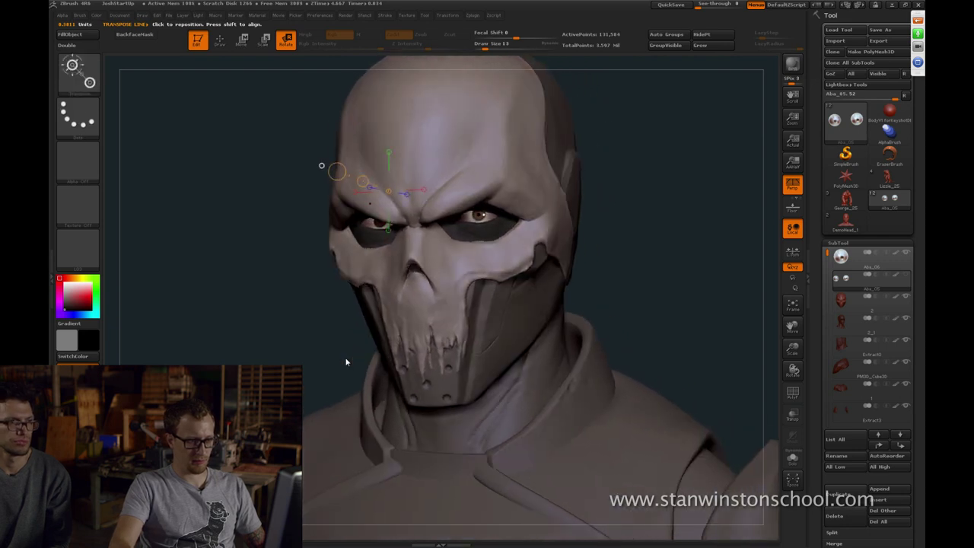
left_click_drag(337, 171, 362, 182)
key("w")
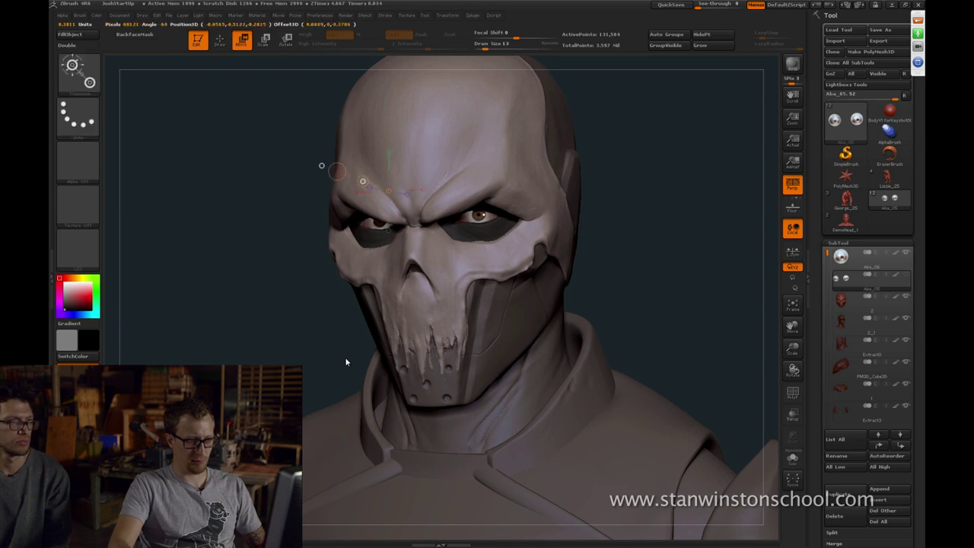
key("q")
Select the head subtool and refine the right eyelid with the Move brush at a draw size of 31
left_click_drag(346, 359, 457, 359)
left_click(327, 256, "alt")
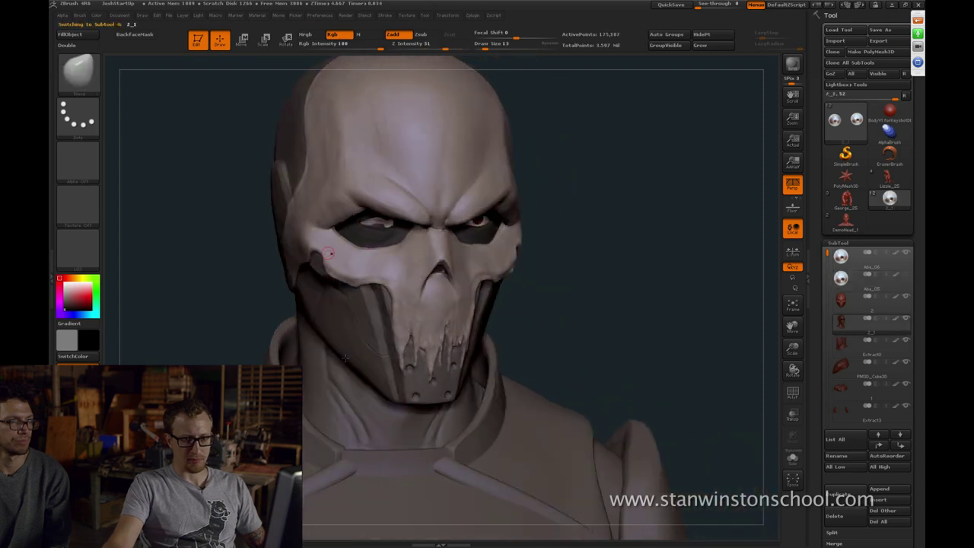
left_click_drag(345, 358, 345, 358, "alt")
key("s")
left_click_drag(370, 226, 377, 226)
left_click_drag(346, 358, 472, 358)
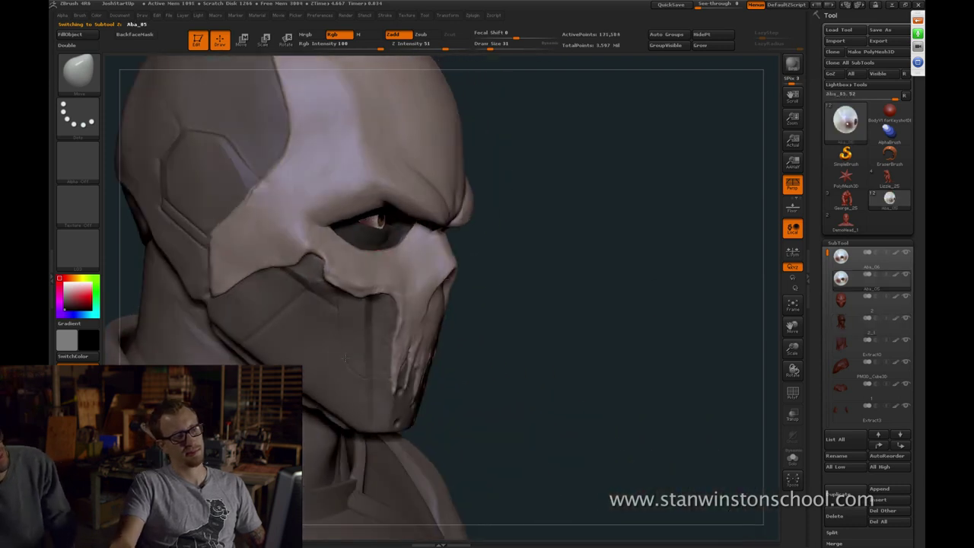
Rotate the right eyeball with a Transpose line drawn from its centre to align its gaze with the left eye
key("r")
left_click_drag(353, 219, 525, 242)
left_click_drag(345, 357, 297, 358)
left_click_drag(520, 242, 389, 234)
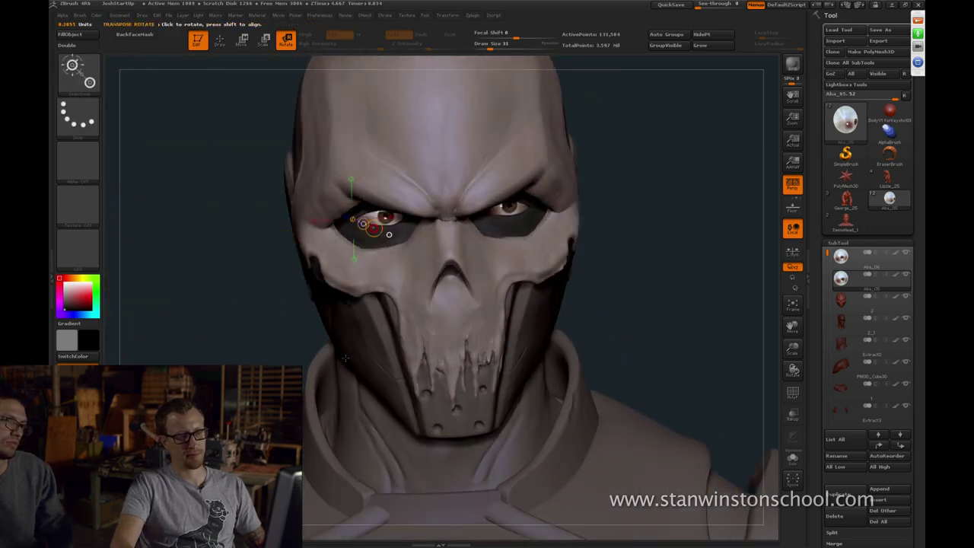
key("q")
Select the head subtool 2_1 and set up the Move brush at draw size 77 for the right eyelid
left_click(346, 362, "alt")
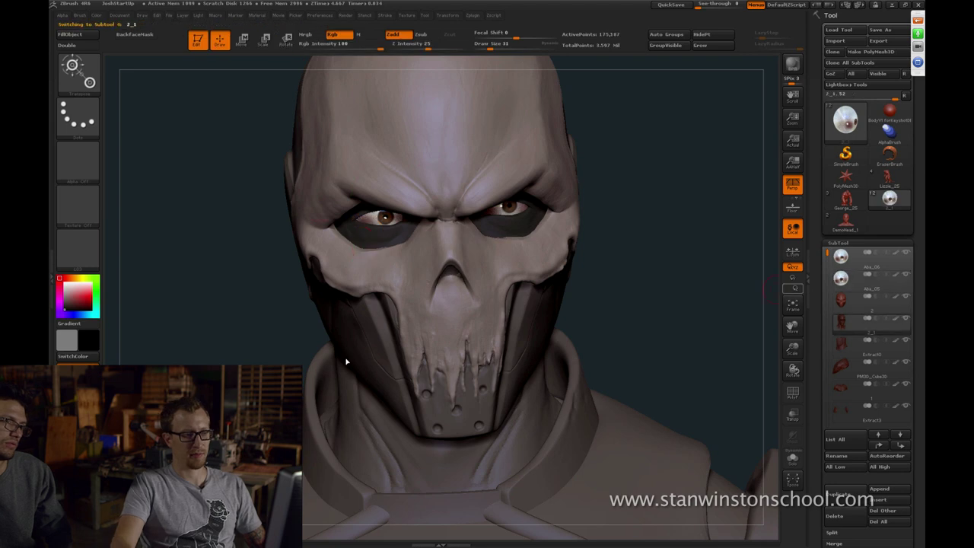
left_click_drag(670, 289, 769, 290)
key("s")
left_click_drag(383, 220, 389, 220)
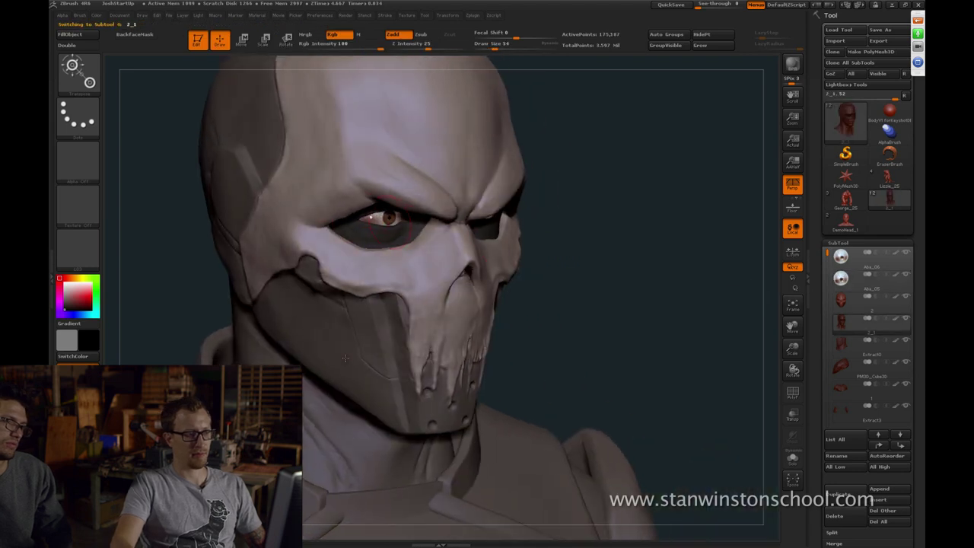
key("s")
left_click(360, 219)
key("b")
key("m")
key("v")
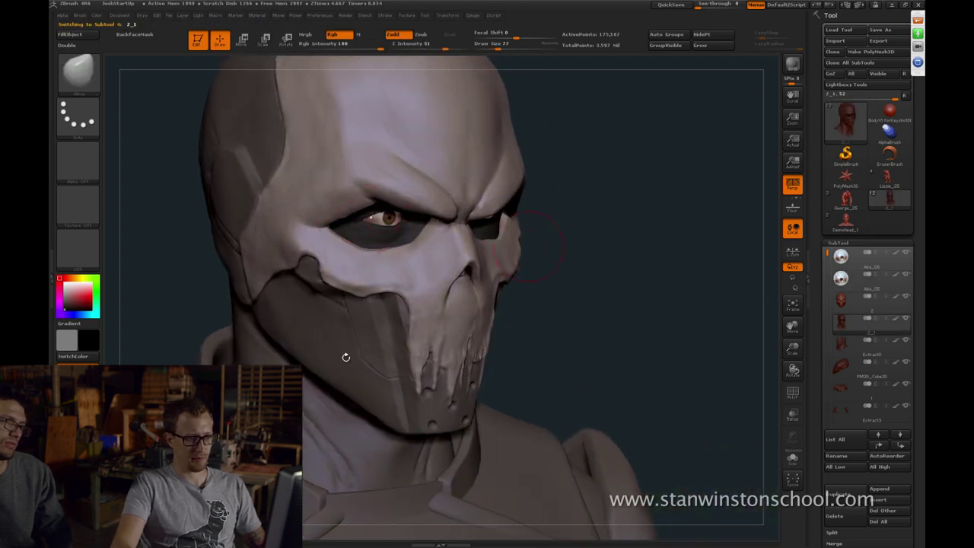
Refine the right eyelid with a smaller Move brush and compare the eyes with the reference painting
mouse_move(708, 251)
left_mouse_down()
mouse_move(620, 259)
mouse_move(738, 247)
left_mouse_up()
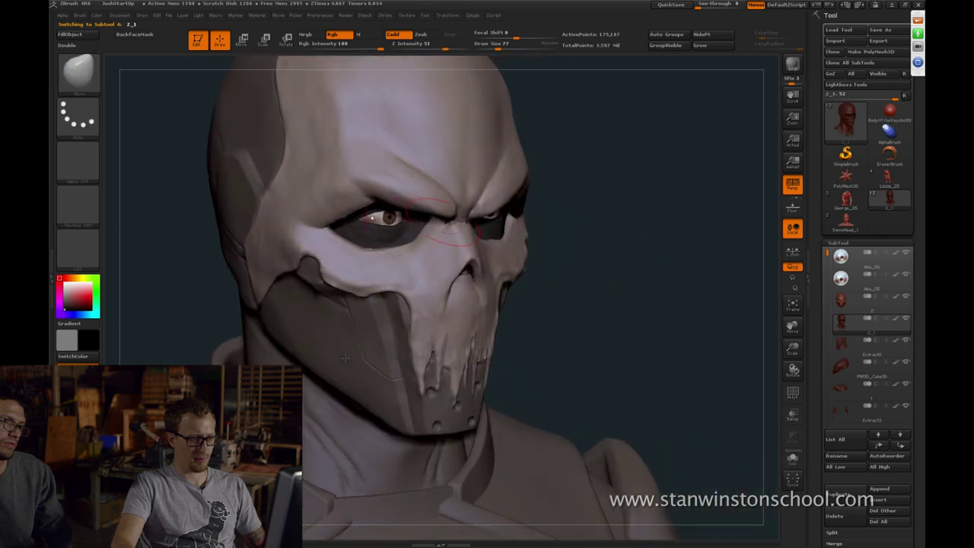
key("s")
left_click(393, 223)
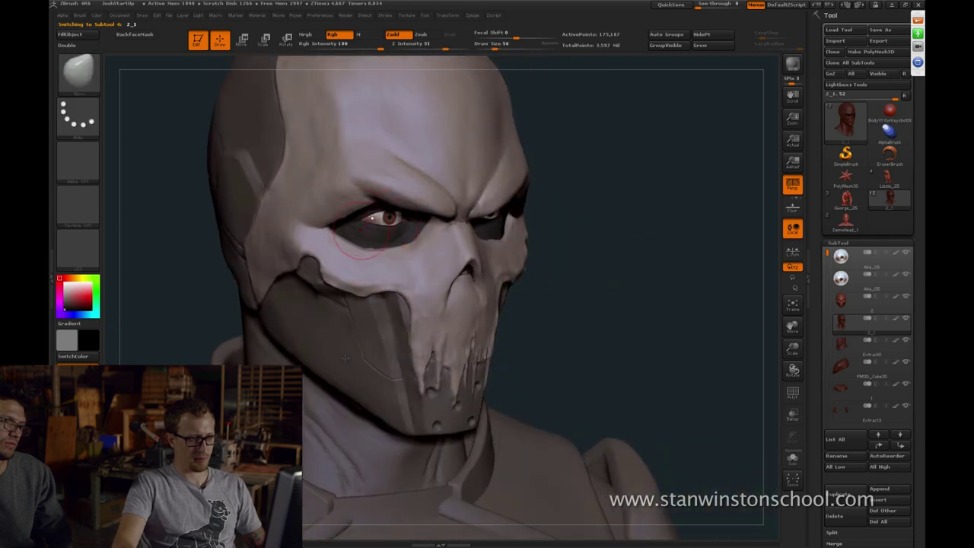
left_click_drag(585, 268, 499, 266)
mouse_move(670, 263)
left_mouse_down()
mouse_move(609, 263)
mouse_move(636, 263)
left_mouse_up()
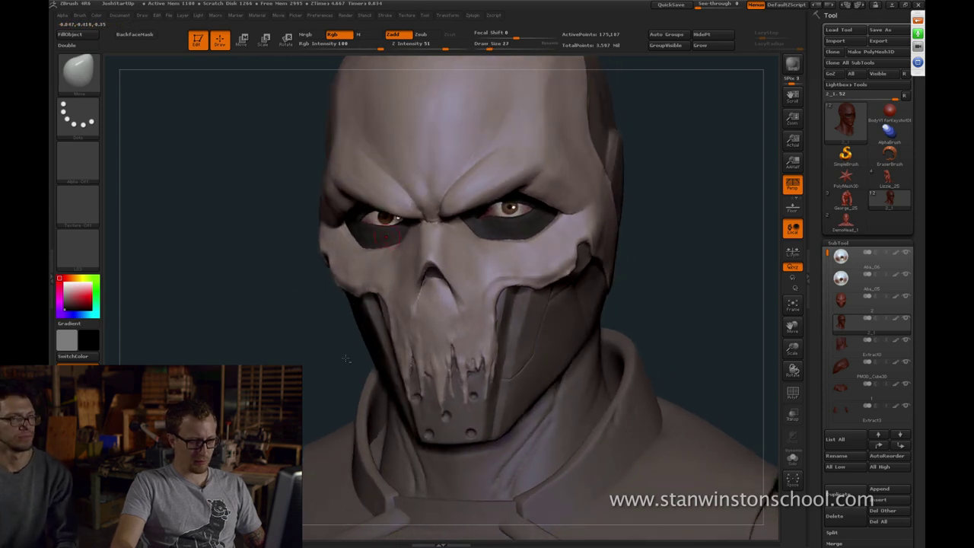
key("alt+Tab")
key("alt+Tab")
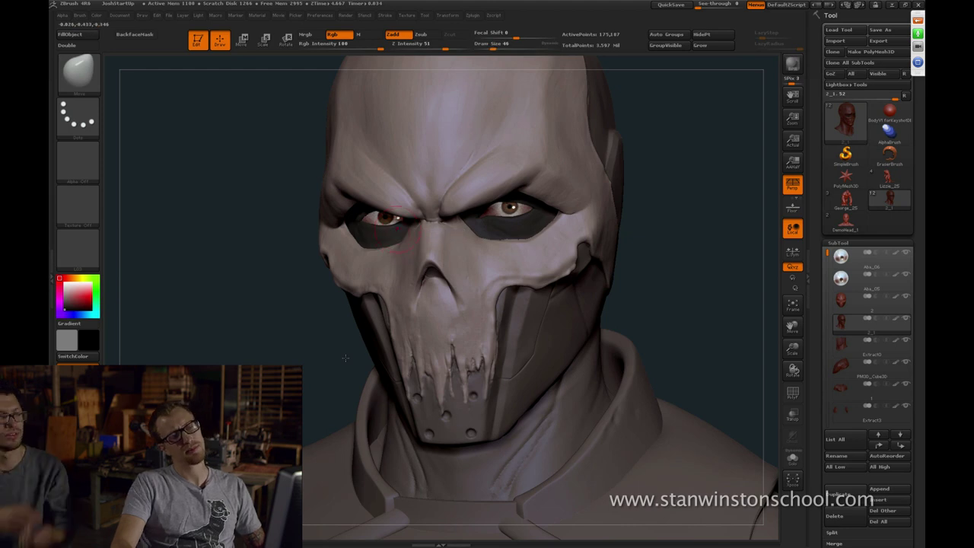
Adjust the left eyelid with the Move brush at draw sizes 49 and 41, and check it against the reference painting
key("s")
key("s")
left_click(522, 230)
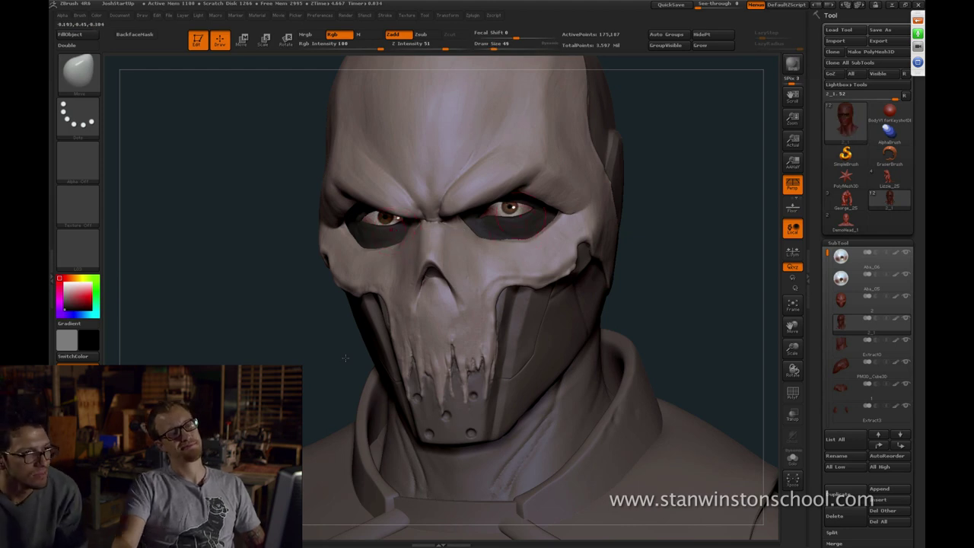
key("s")
left_click(498, 206)
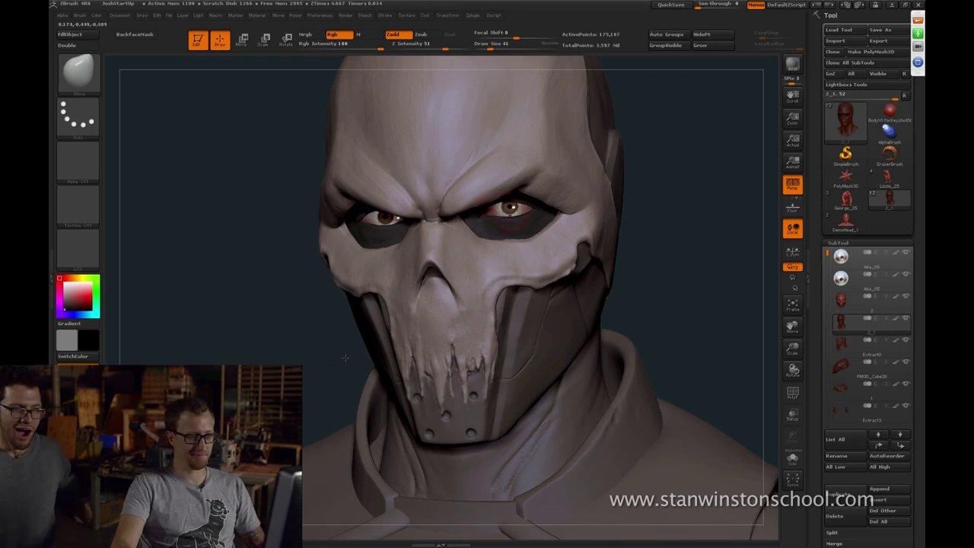
key("alt+Tab")
key("alt+Tab")
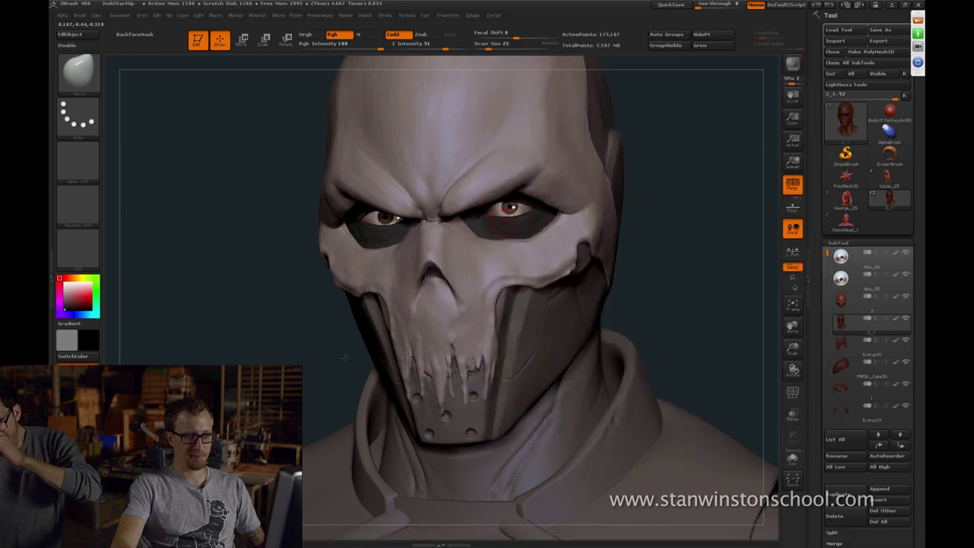
Reshape the outer corner of the left eyelid in three-quarter view with the Move brush at draw size 39
left_click_drag(670, 237, 571, 228)
key("s")
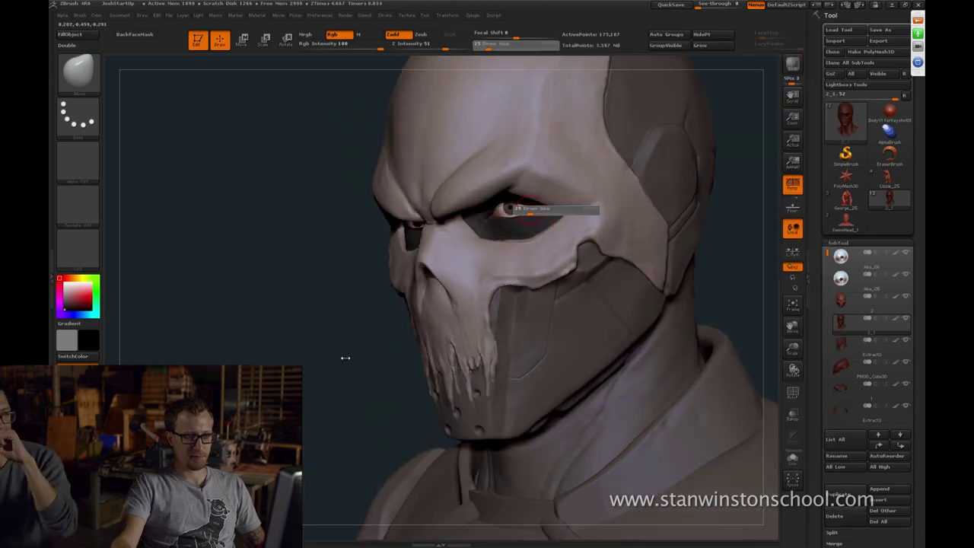
left_click(529, 211)
key("s")
left_click(538, 212)
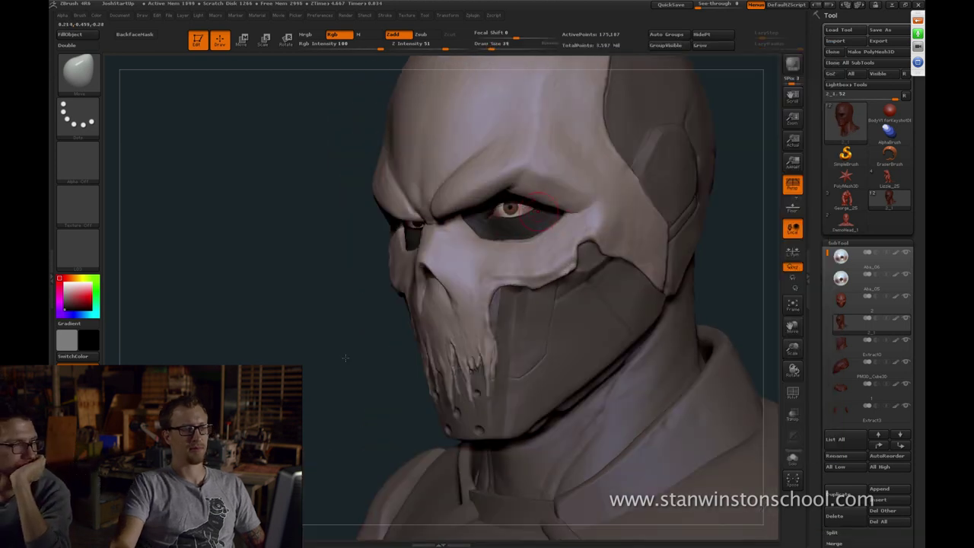
Select the right eyeball subtool Aba_05, adjust its gaze with a Transpose Rotate line, and return to Draw mode
mouse_move(307, 292)
left_mouse_down("alt")
mouse_move(507, 276)
mouse_move(548, 236)
mouse_move(613, 217)
mouse_move(595, 212)
mouse_move(599, 234)
mouse_move(685, 257)
left_mouse_up("alt")
left_click(870, 280)
key("w")
key("r")
left_click_drag(561, 208, 487, 232)
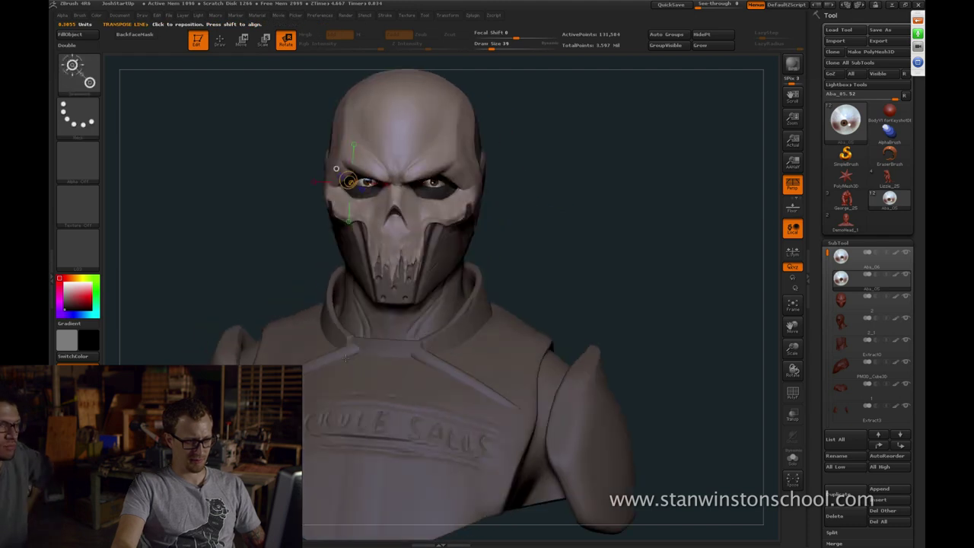
key("q")
Frame the whole bust, check both eyes from the front and three-quarter views, and make the skull mask subtool 2 active
mouse_move(598, 232)
left_mouse_down()
mouse_move(565, 262)
mouse_move(571, 254)
mouse_move(529, 246)
mouse_move(583, 242)
left_mouse_up()
mouse_move(346, 358)
right_mouse_down()
mouse_move(328, 356)
mouse_move(388, 360)
mouse_move(359, 357)
right_mouse_up()
left_click_drag(647, 244, 578, 266)
key("f")
key("f")
left_click(861, 258)
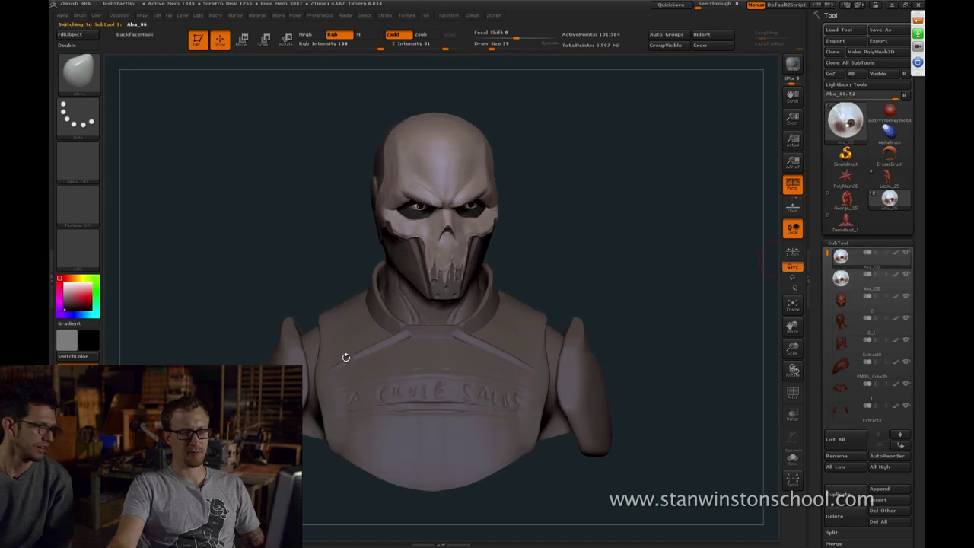
left_click_drag(647, 251, 712, 252)
left_click(860, 301)
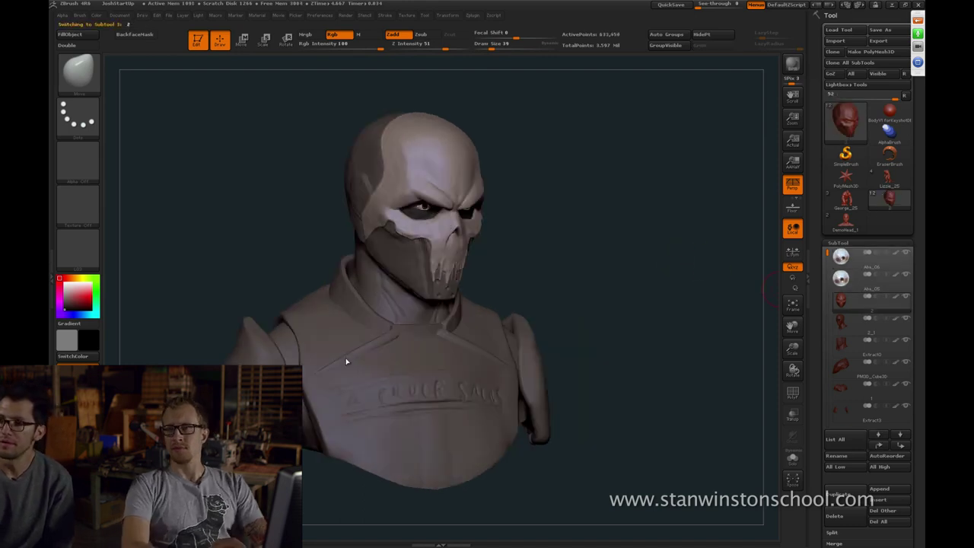